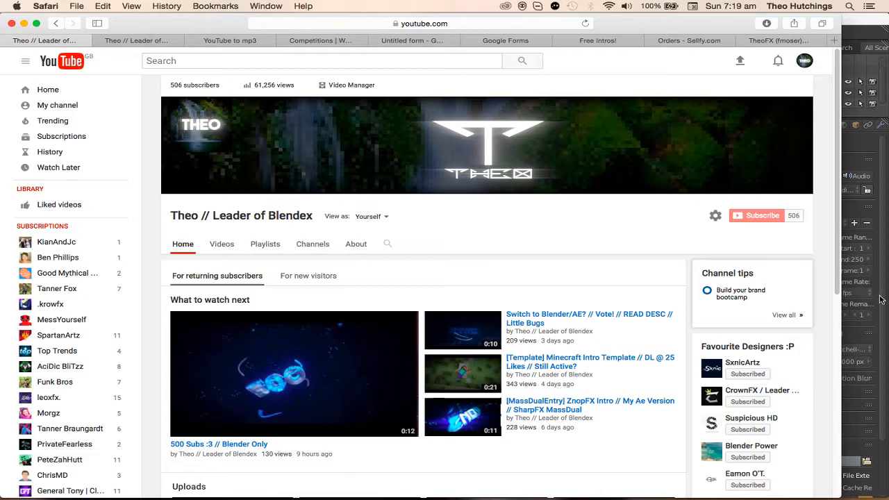
# - Switch to Blender, dismiss the splash screen, and delete every default object from the scene
pyautogui.click(880, 299)
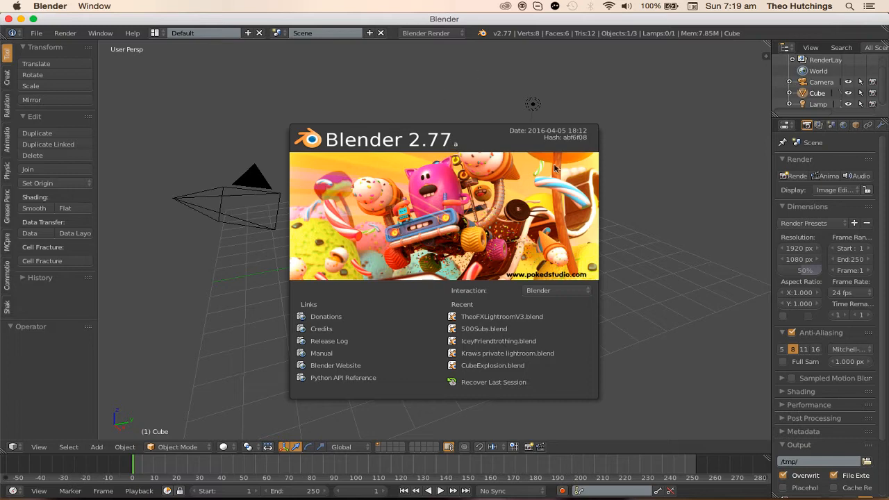
pyautogui.click(674, 120)
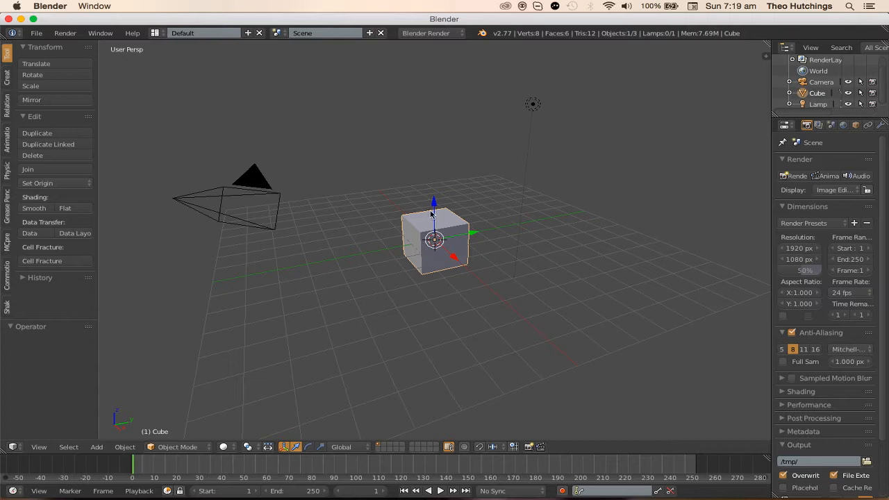
pyautogui.press('a')
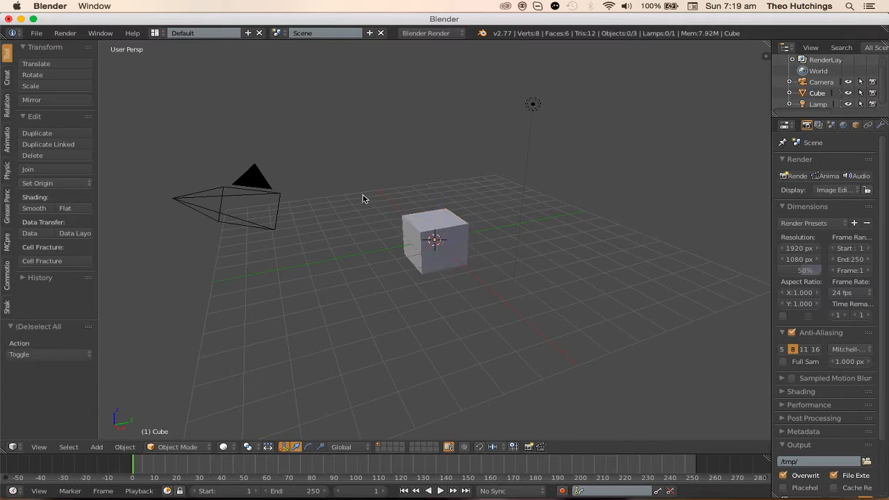
pyautogui.press('a')
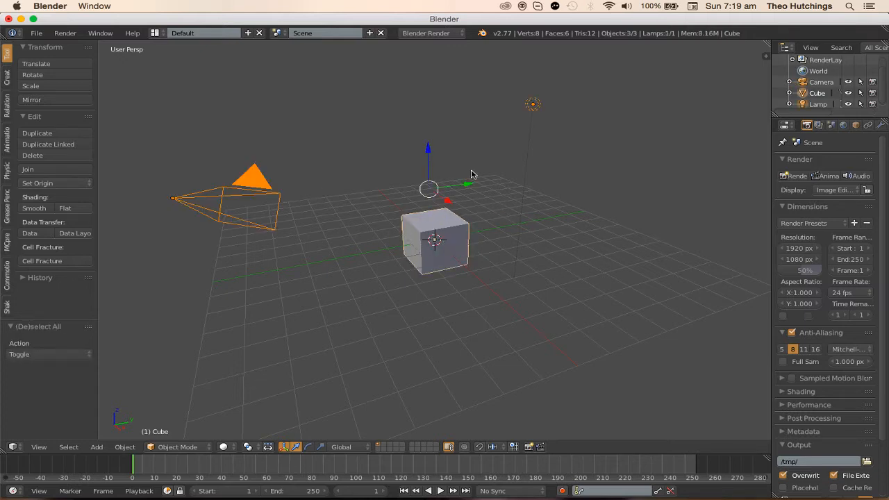
pyautogui.press('x')
pyautogui.click(380, 170)
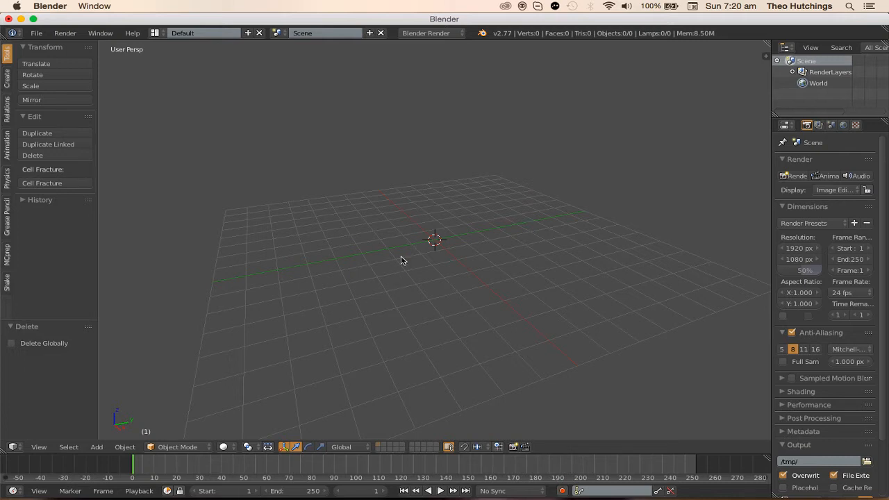
# - Set the 3D viewport to the front view of the empty scene
pyautogui.moveTo(401, 261); pyautogui.dragTo(361, 234, button='middle')
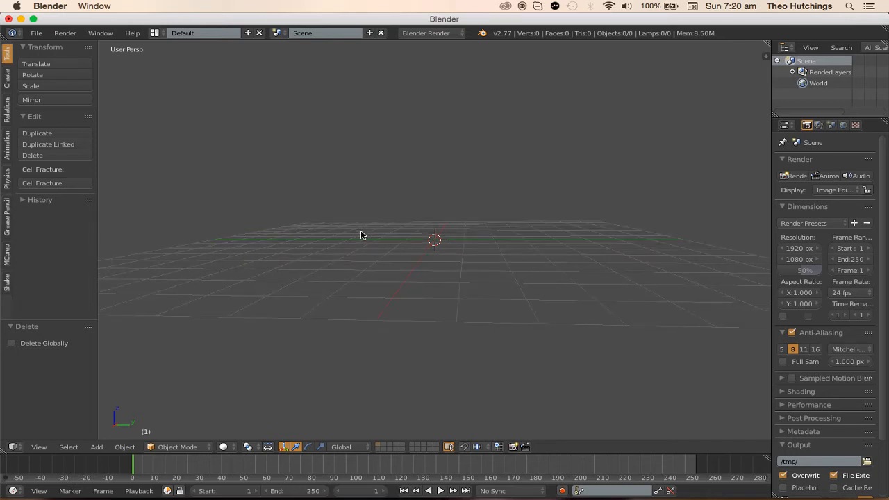
pyautogui.press('KP_1')
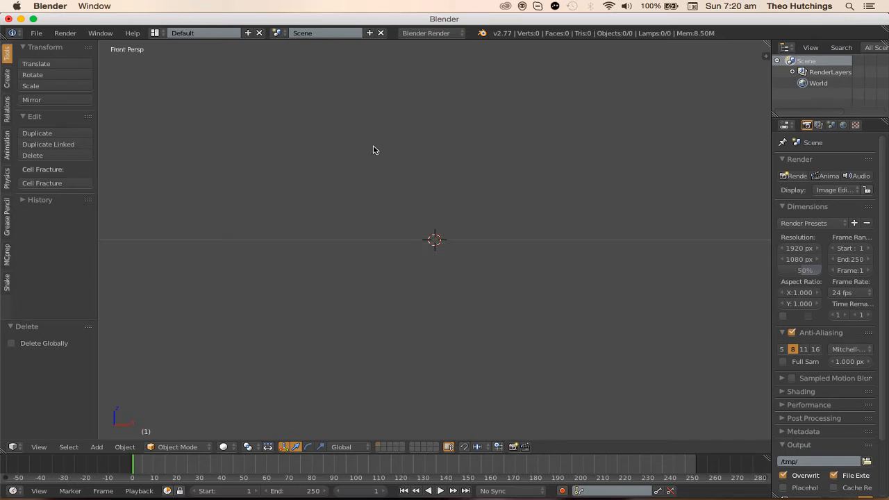
pyautogui.click(39, 447)
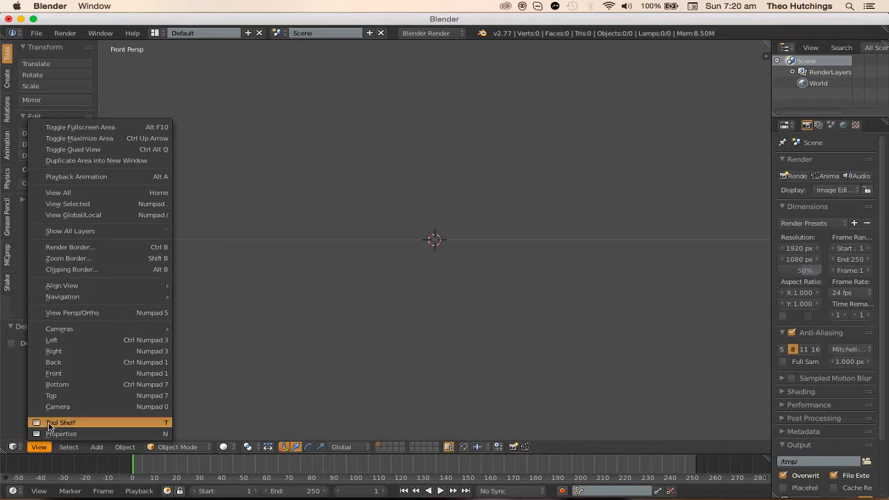
pyautogui.click(76, 374)
pyautogui.moveTo(422, 276); pyautogui.dragTo(400, 272, button='middle')
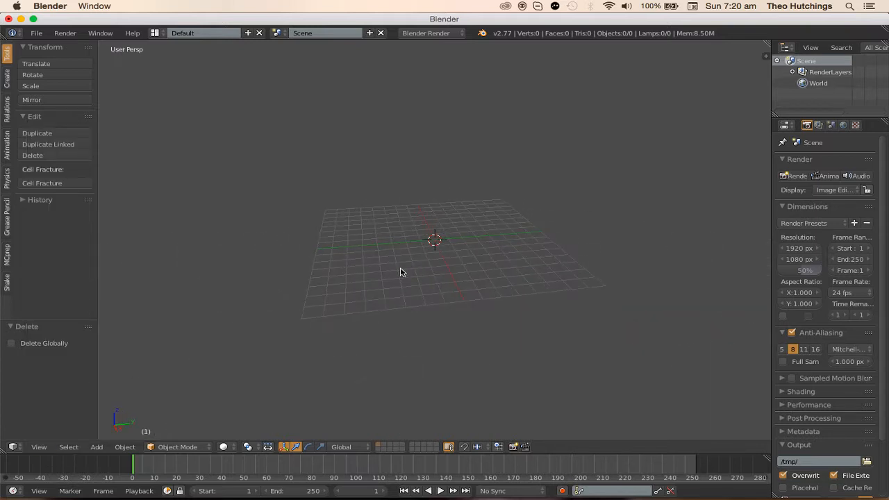
pyautogui.press('KP_1')
pyautogui.moveTo(490, 264); pyautogui.dragTo(430, 281, button='middle')
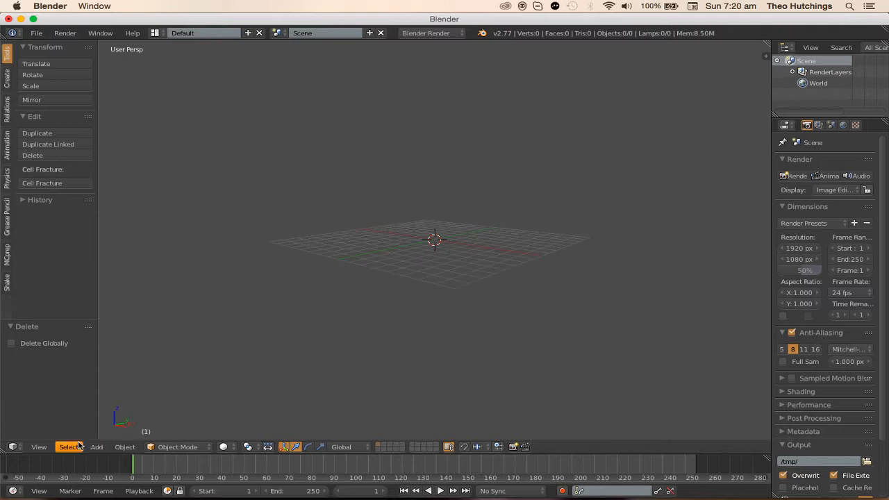
pyautogui.click(39, 447)
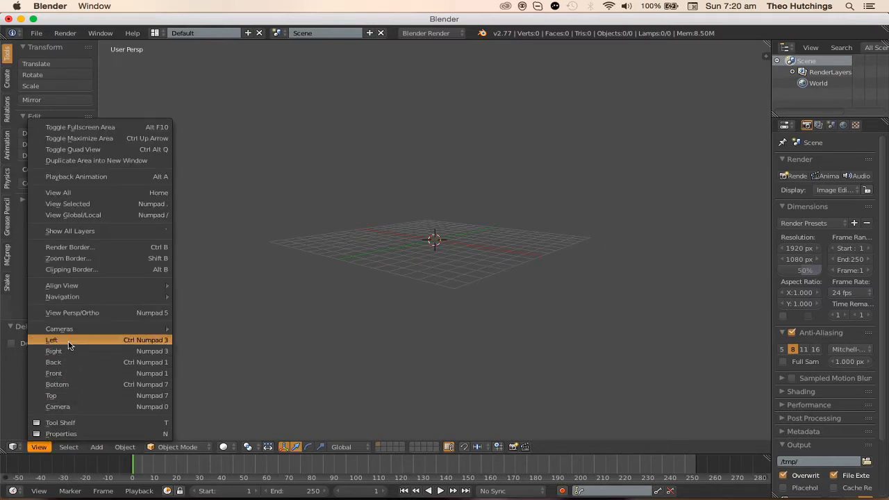
pyautogui.click(60, 373)
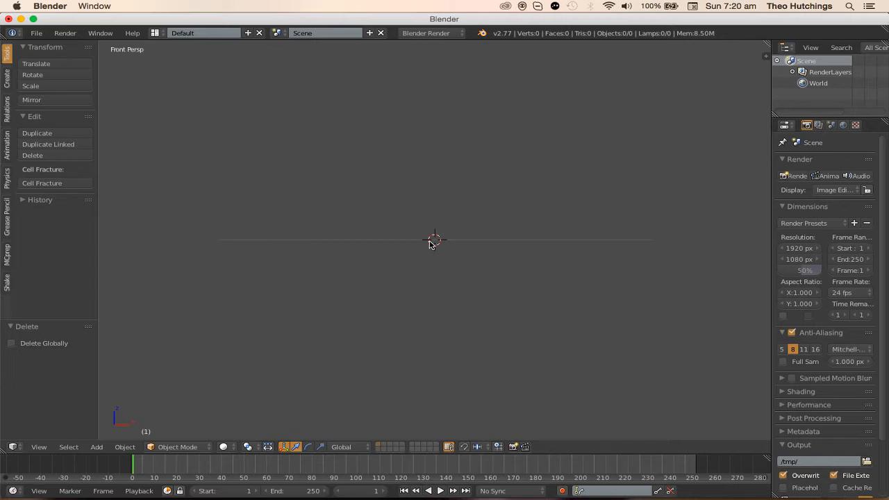
# - Add a camera at the scene origin, facing along the front view direction
pyautogui.hotkey('shift', 'a')
pyautogui.moveTo(431, 244)
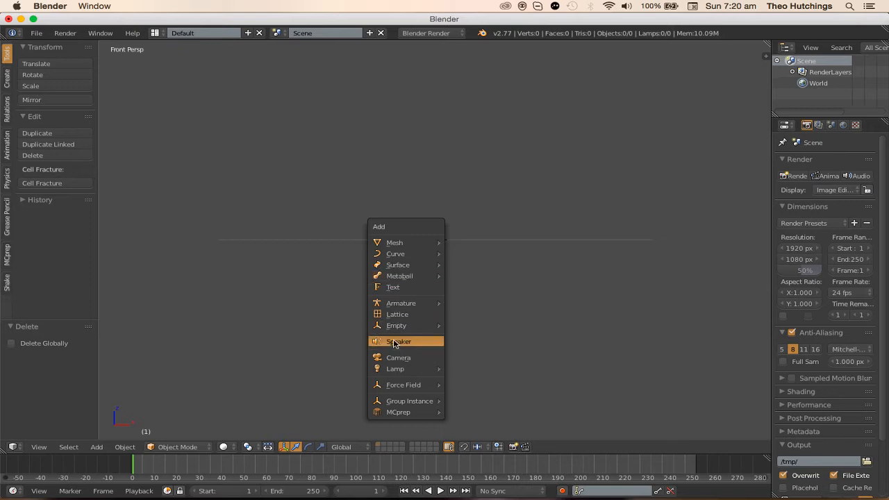
pyautogui.moveTo(403, 260)
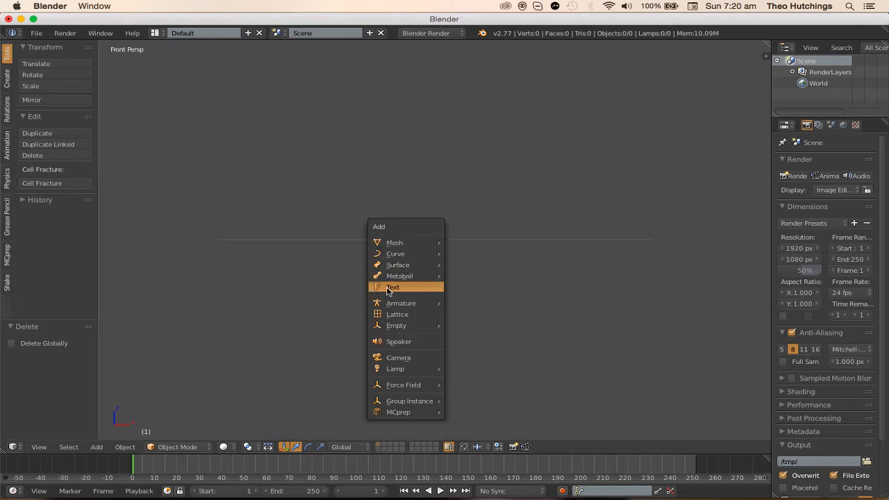
pyautogui.click(388, 359)
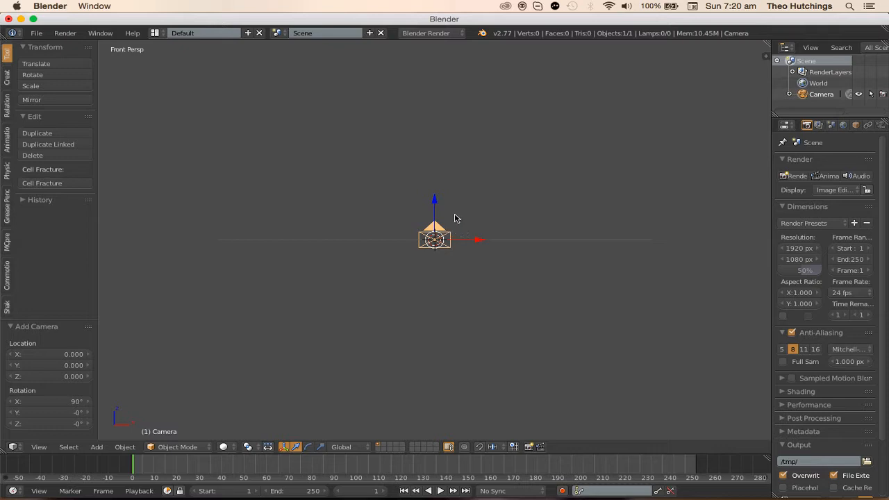
# - Show the scene through the new camera, with the camera frame filling more of the viewport
pyautogui.press('KP_0')
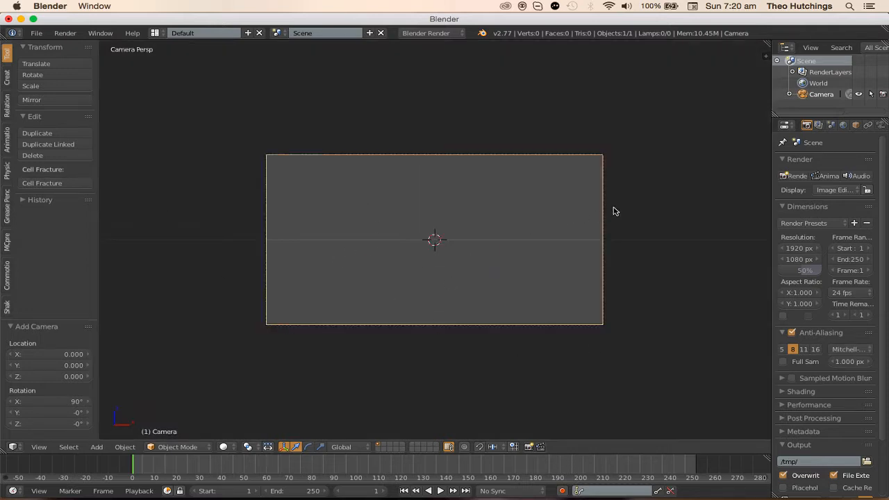
pyautogui.moveTo(614, 209); pyautogui.dragTo(548, 221, button='middle')
pyautogui.scroll(-8, 549, 221)
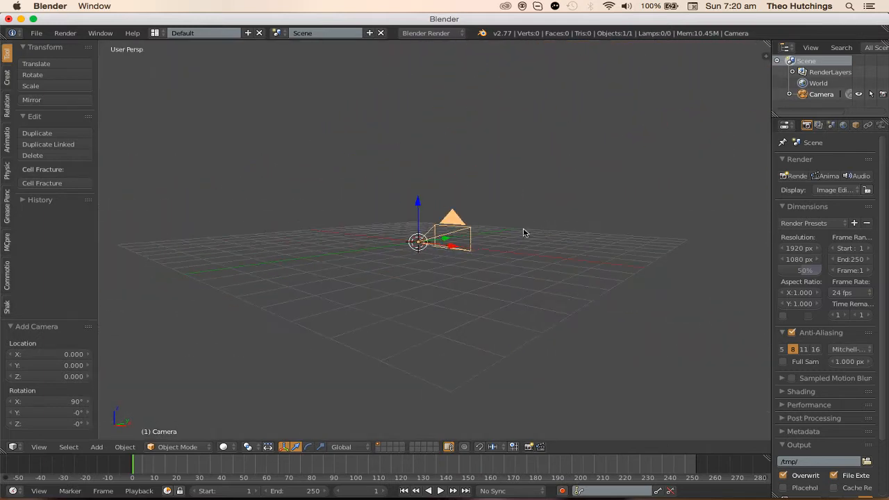
pyautogui.click(39, 446)
pyautogui.click(55, 406)
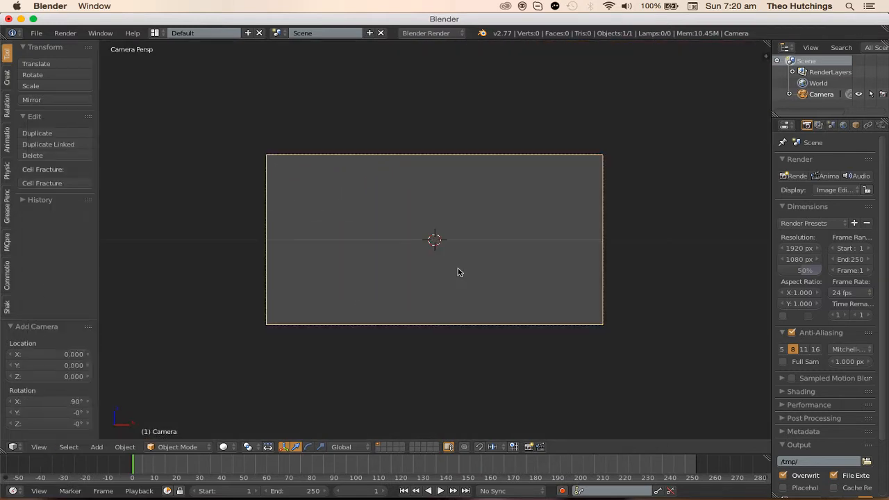
pyautogui.scroll(1, 458, 276)
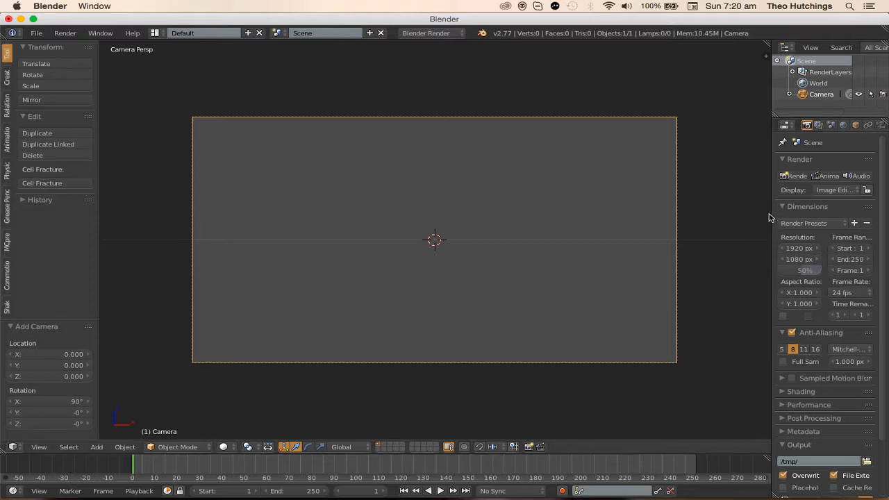
# - Set the render resolution to 1280 × 720 px at 100% and the frame rate to 30 fps
pyautogui.moveTo(770, 215); pyautogui.dragTo(708, 220)
pyautogui.click(755, 248)
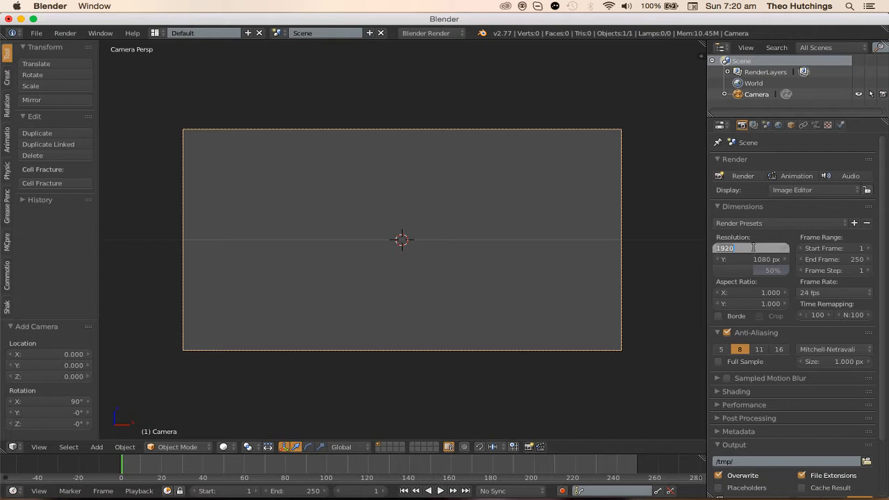
pyautogui.write('1280')
pyautogui.press('Return')
pyautogui.click(752, 258)
pyautogui.write('72')
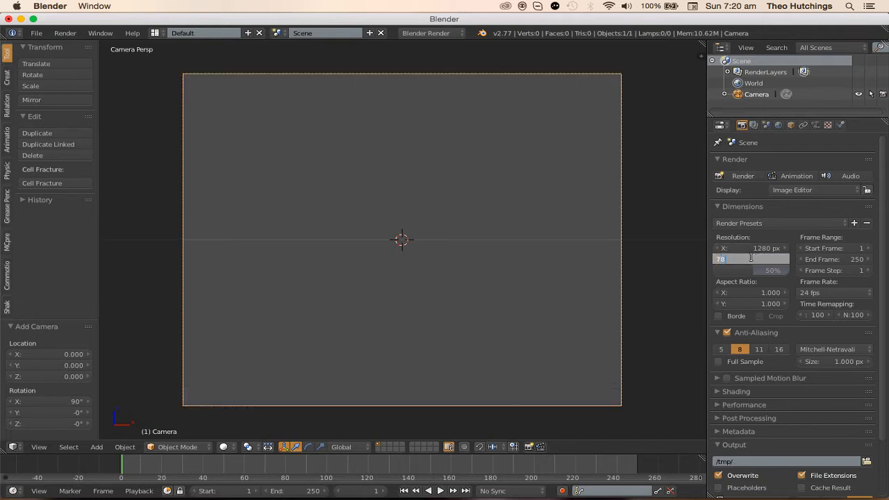
pyautogui.write('20')
pyautogui.press('Return')
pyautogui.moveTo(766, 269); pyautogui.dragTo(788, 270)
pyautogui.click(834, 293)
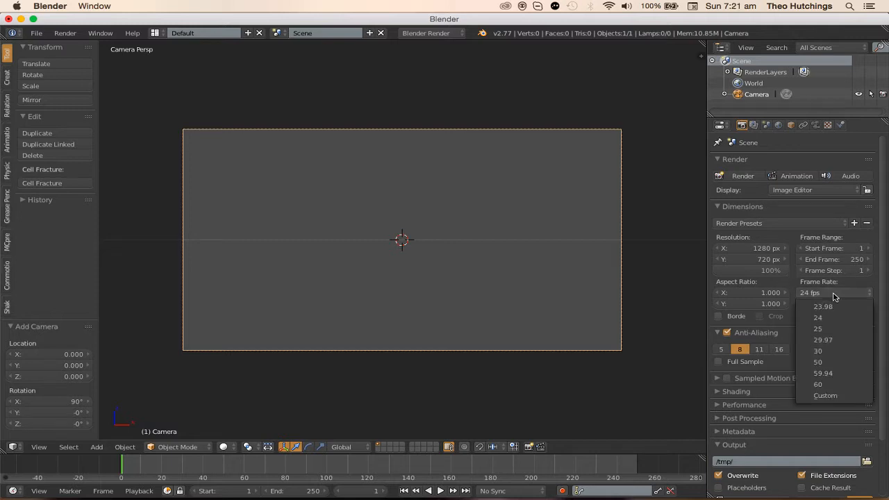
pyautogui.click(823, 337)
# - Change the render shading's alpha mode to Transparent
pyautogui.scroll(-3, 798, 336)
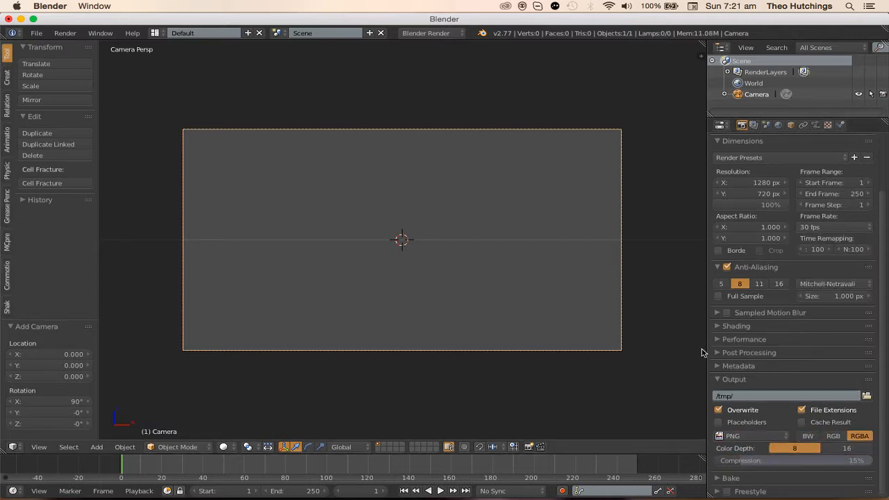
pyautogui.click(720, 326)
pyautogui.click(846, 354)
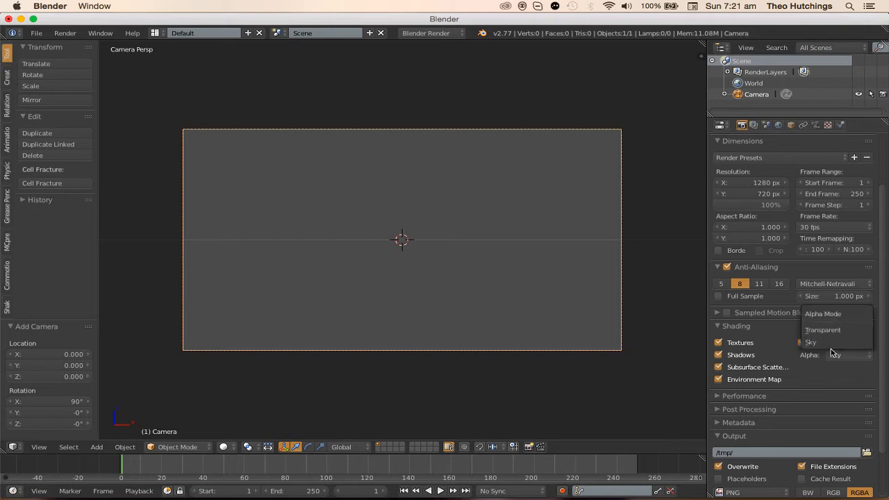
pyautogui.click(834, 331)
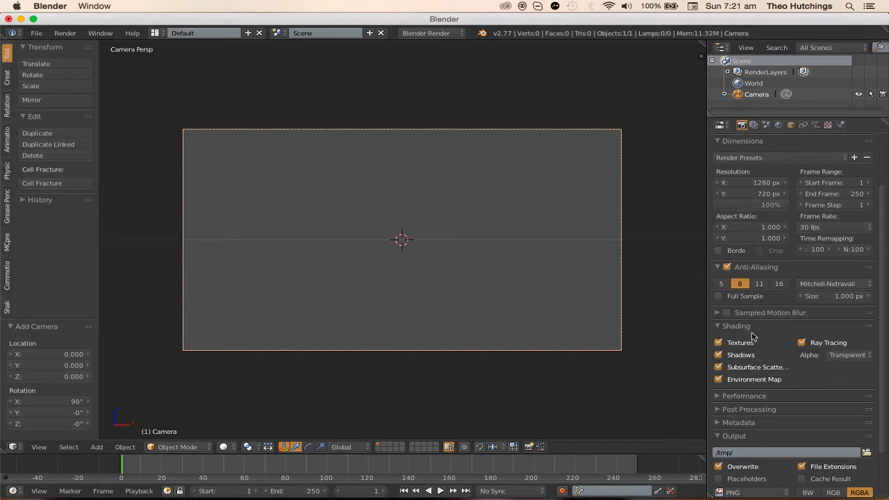
pyautogui.click(711, 327)
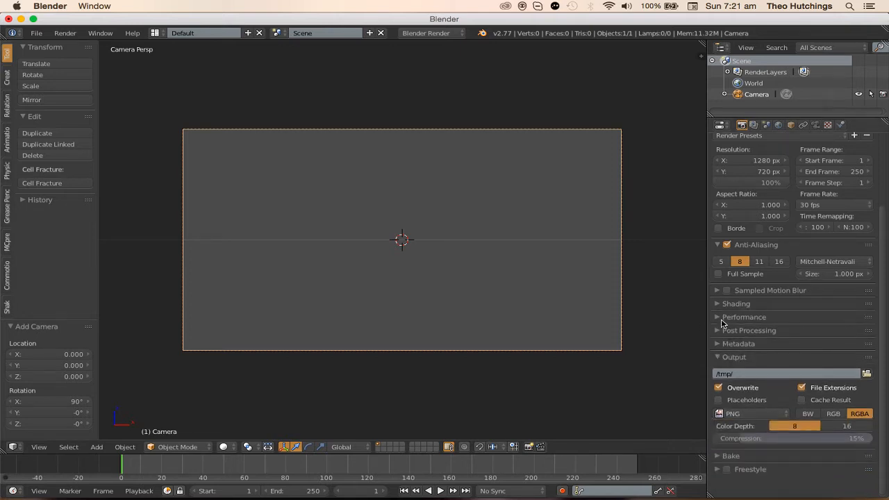
pyautogui.click(721, 318)
pyautogui.click(720, 318)
pyautogui.scroll(3, 740, 355)
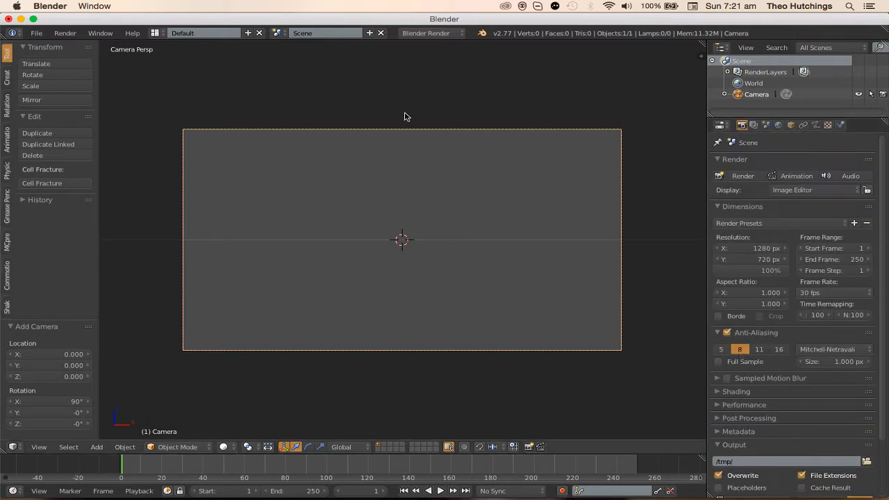
# - Select the camera and set its lens focal length to 10 mm
pyautogui.scroll(-1, 405, 117)
pyautogui.scroll(1, 472, 152)
pyautogui.press('a')
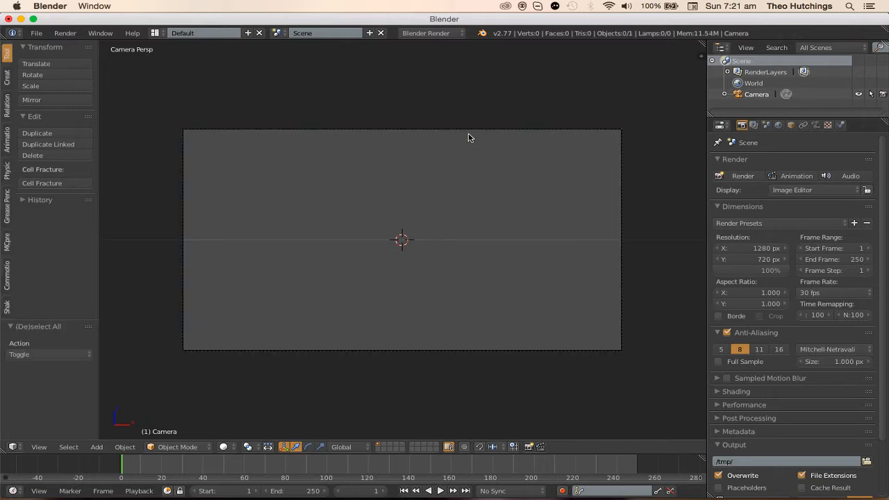
pyautogui.rightClick(332, 133)
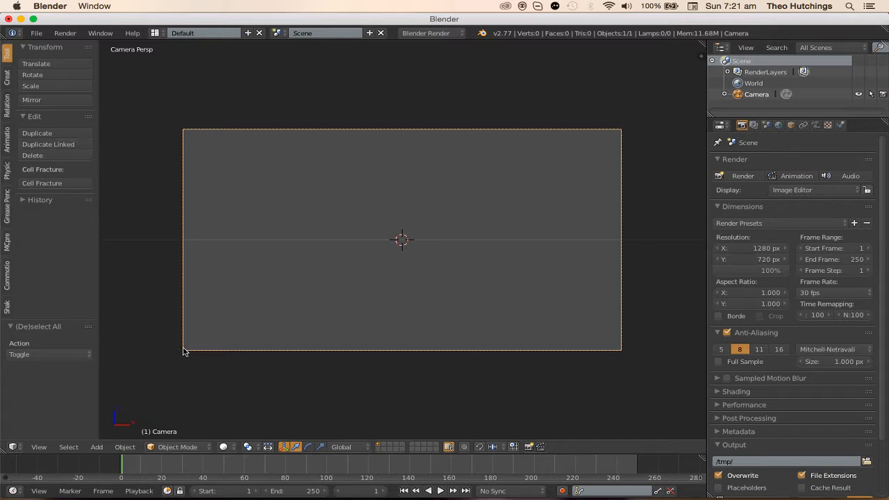
pyautogui.click(816, 126)
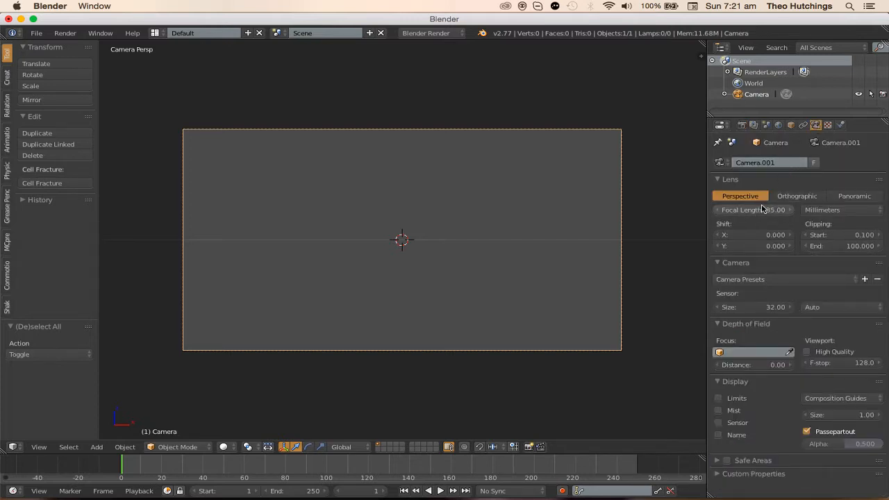
pyautogui.click(769, 212)
pyautogui.write('50')
pyautogui.press('Return')
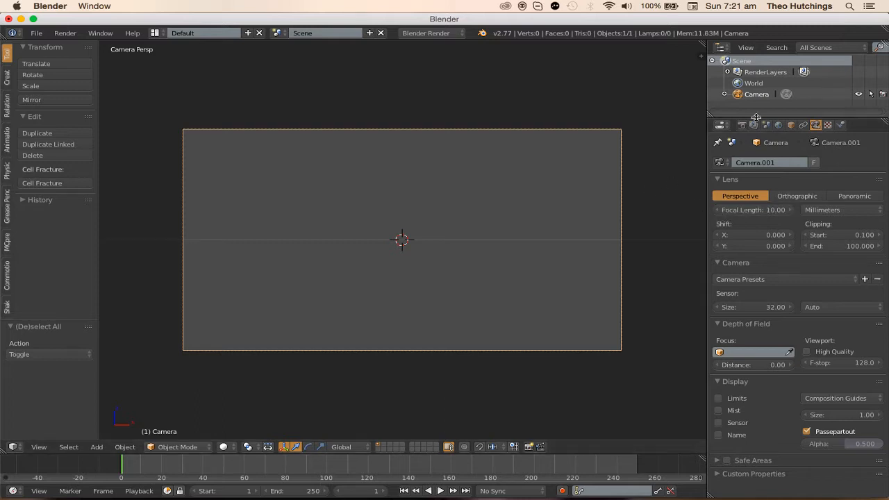
# - Set the camera's Y location to -2
pyautogui.click(790, 125)
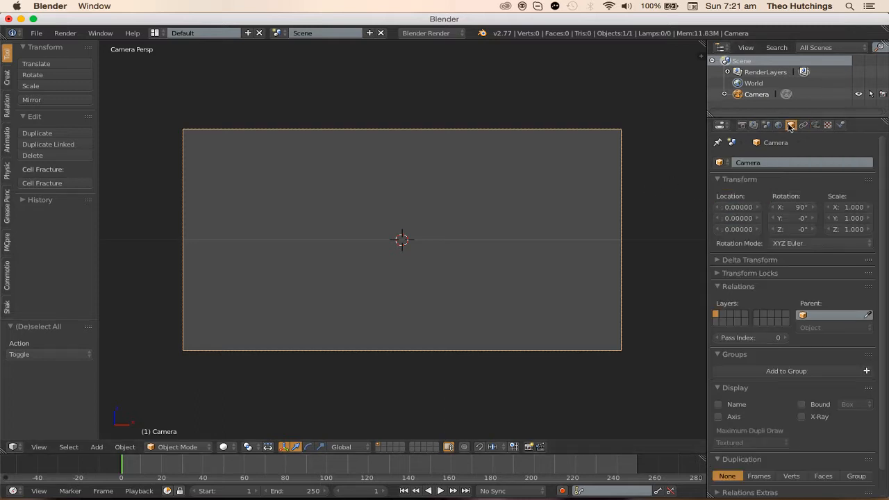
pyautogui.click(733, 218)
pyautogui.click(790, 129)
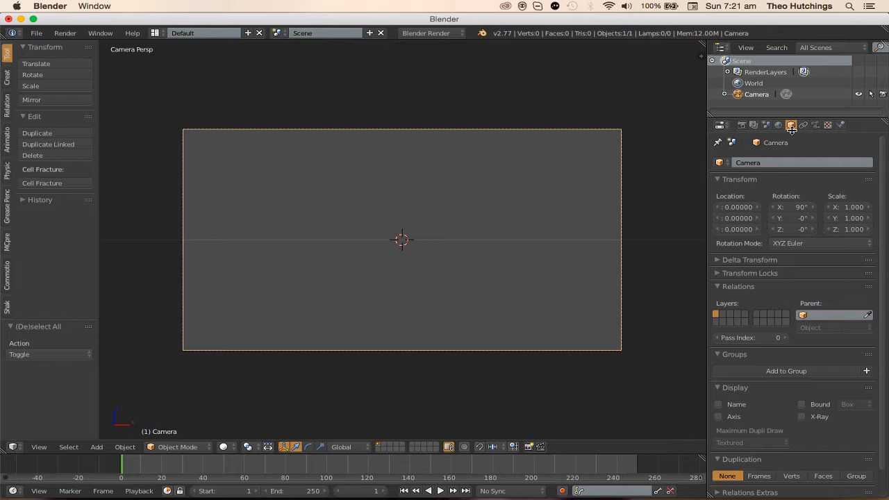
pyautogui.click(745, 220)
pyautogui.write('-2')
pyautogui.press('Return')
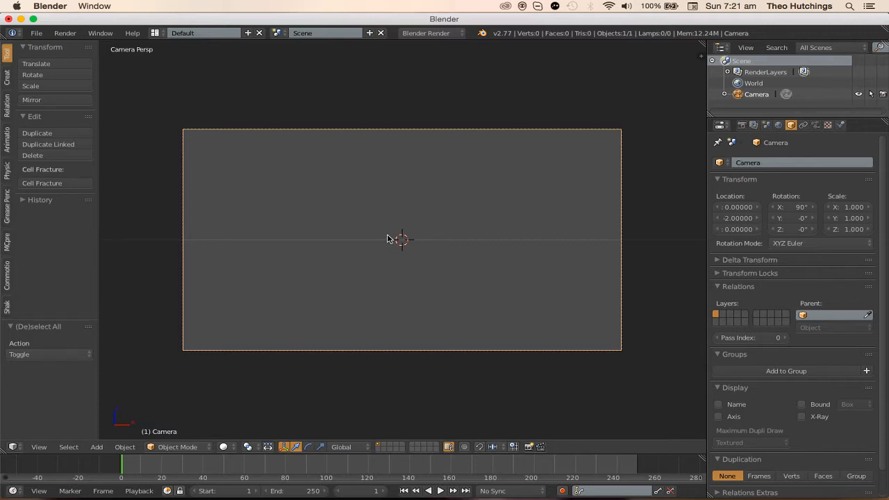
# - Add a text object at the scene centre and rotate it 90° about the X axis so it faces the camera
pyautogui.hotkey('shift', 'a')
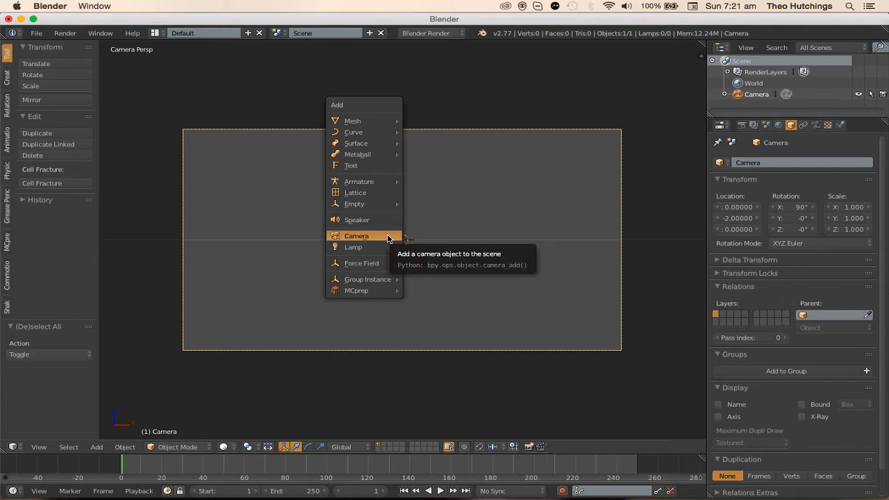
pyautogui.click(356, 166)
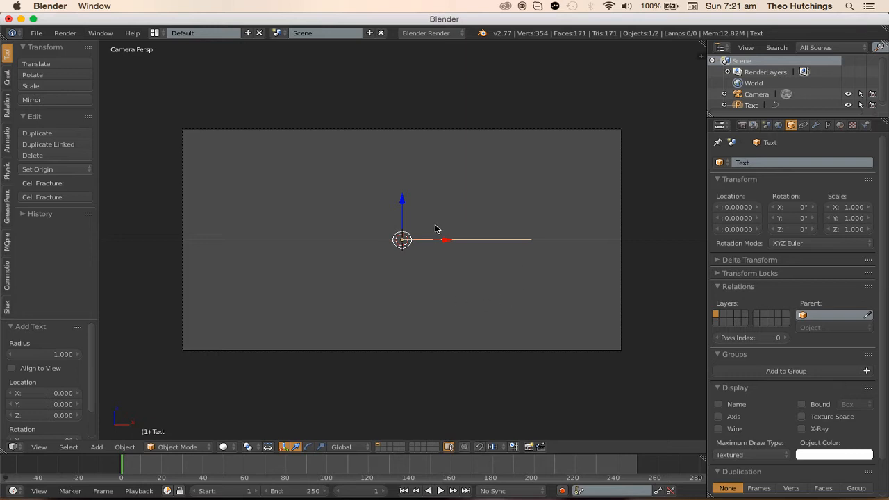
pyautogui.write('rx90')
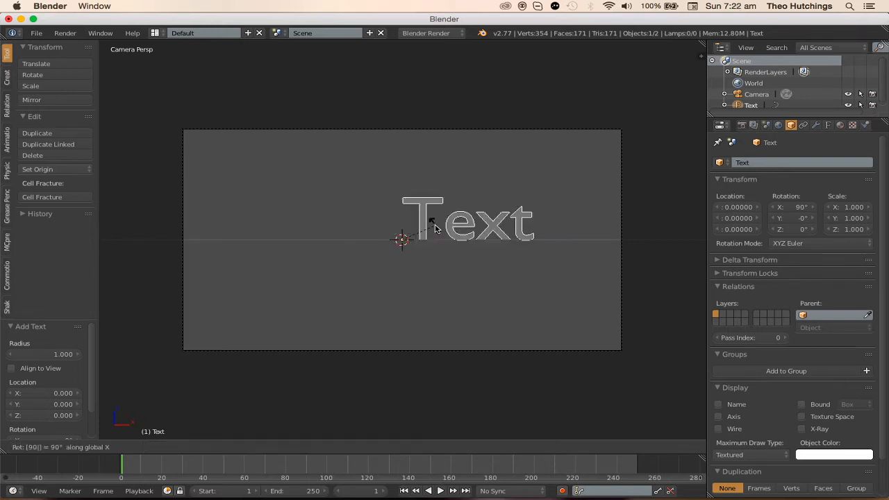
pyautogui.press('Return')
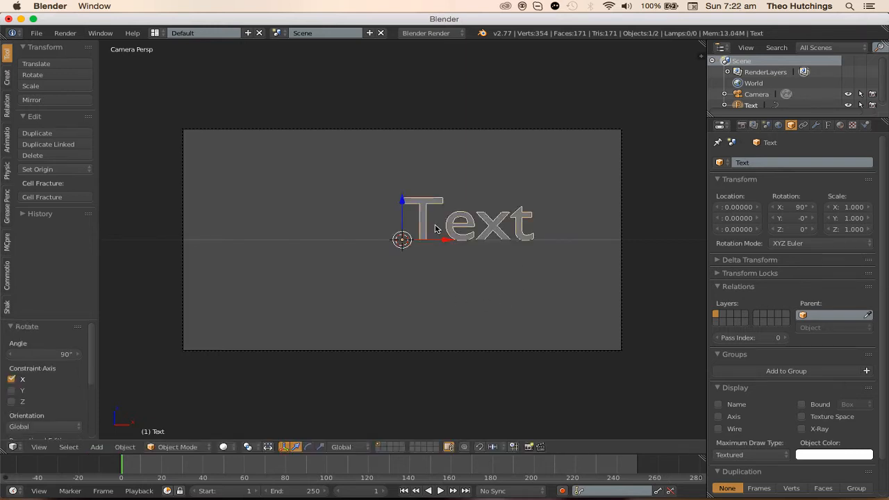
# - Replace the default wording of the text object with the first name in all capitals
pyautogui.press('Tab')
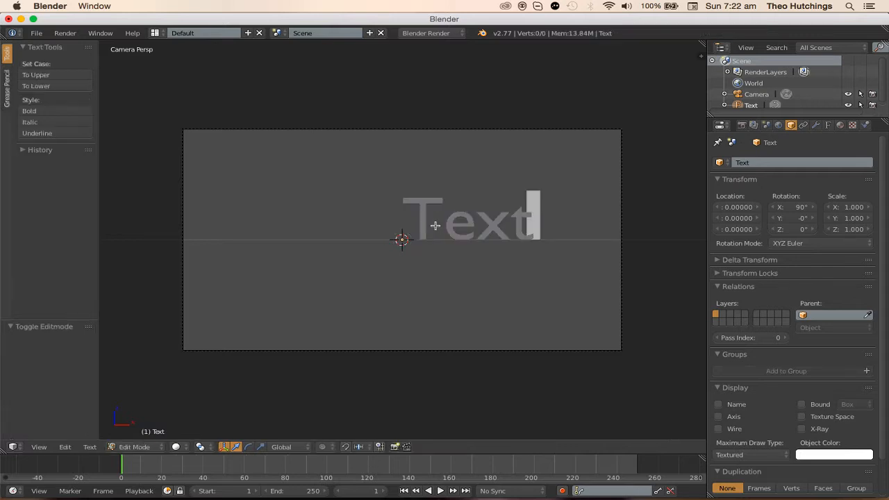
pyautogui.press('BackSpace')
pyautogui.press('BackSpace')
pyautogui.press('BackSpace')
pyautogui.press('BackSpace')
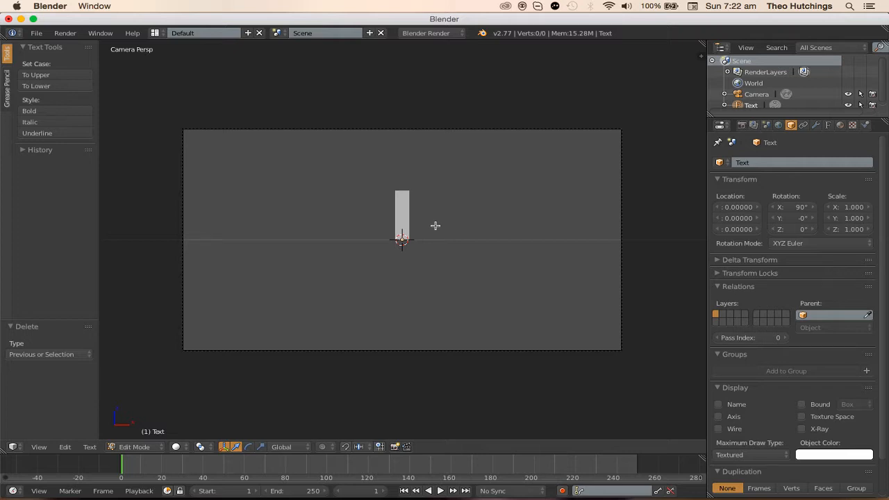
pyautogui.write('THEO')
pyautogui.press('Tab')
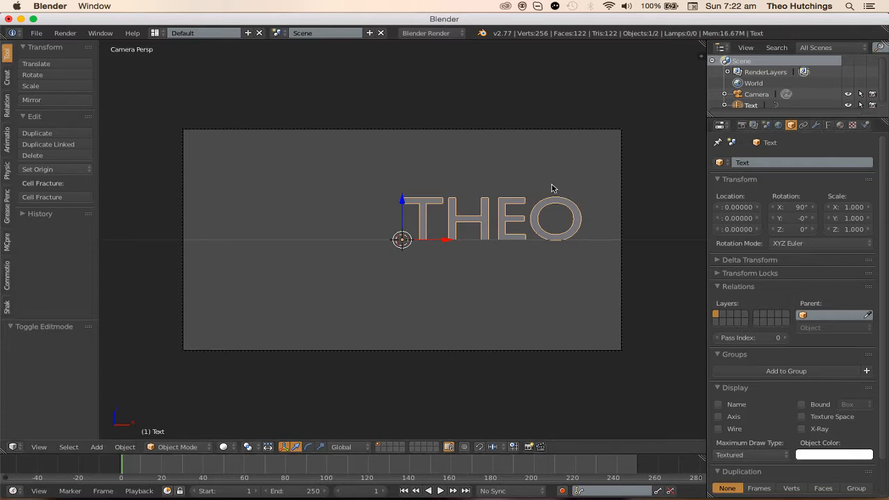
# - Set the text's paragraph alignment to Center
pyautogui.click(828, 125)
pyautogui.scroll(-1, 775, 355)
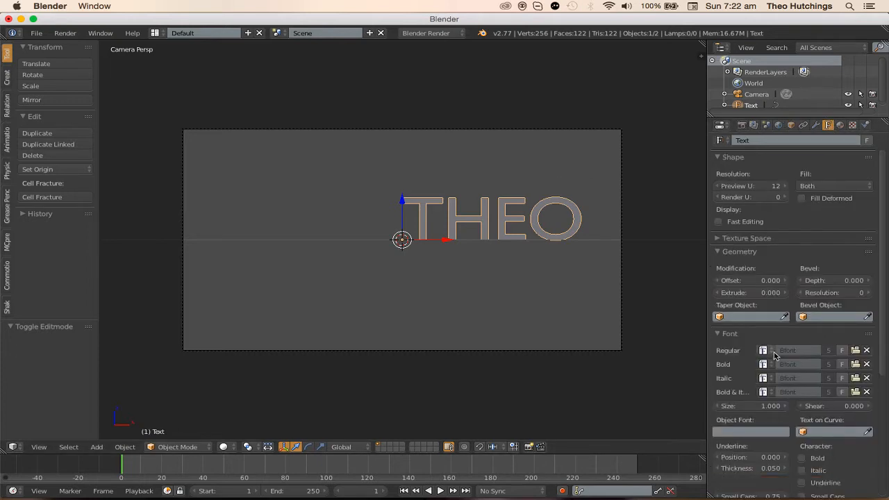
pyautogui.scroll(-2, 775, 355)
pyautogui.scroll(-2, 745, 240)
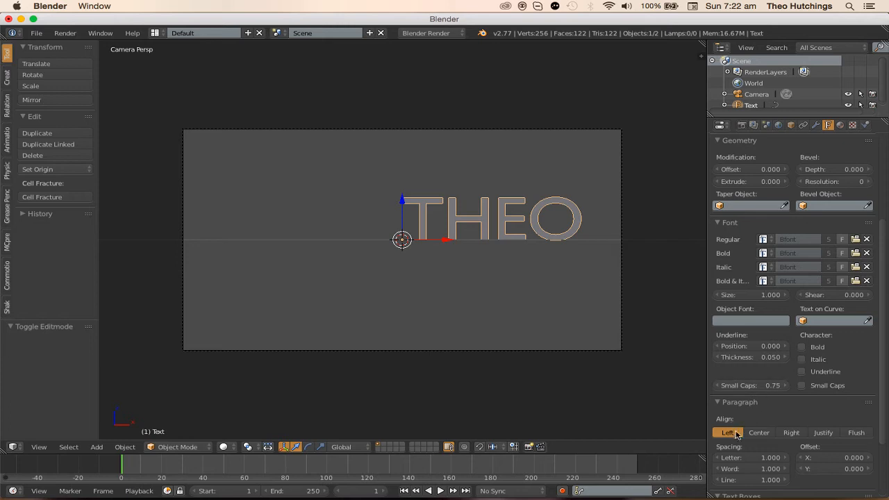
pyautogui.click(761, 432)
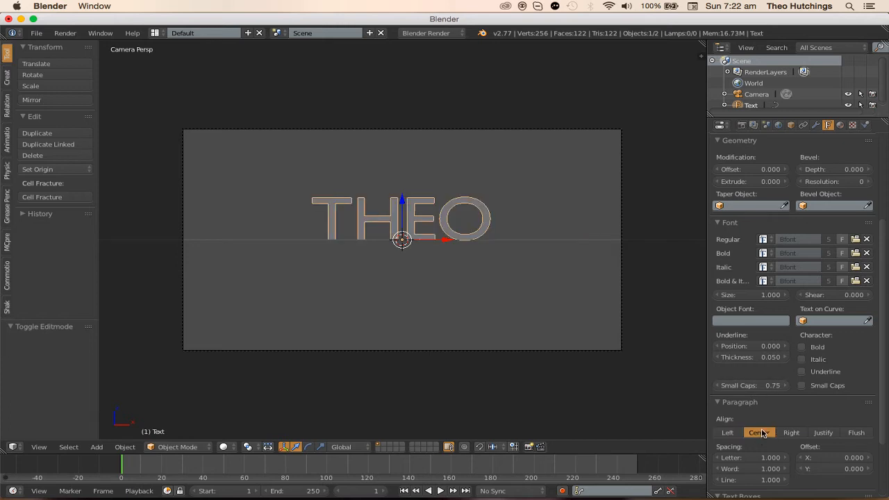
# - Set the text's extrude value to 0.1 and check the depth from the side
pyautogui.scroll(3, 782, 209)
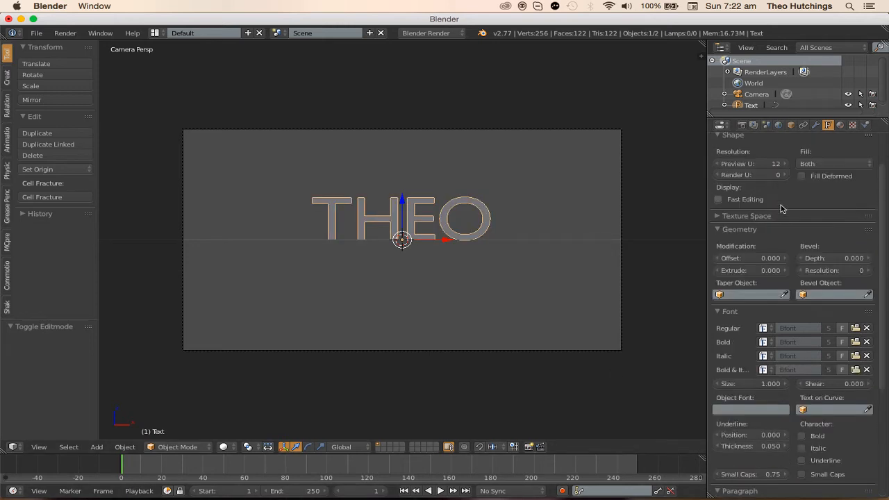
pyautogui.scroll(2, 781, 209)
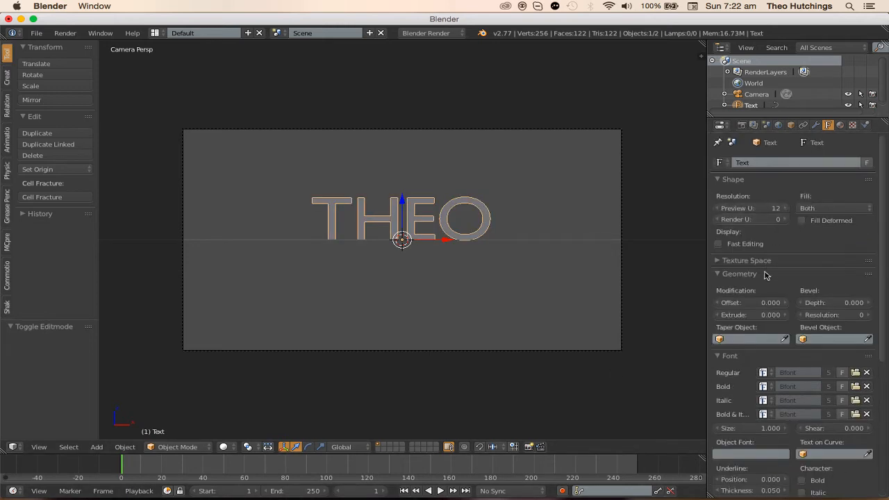
pyautogui.click(734, 316)
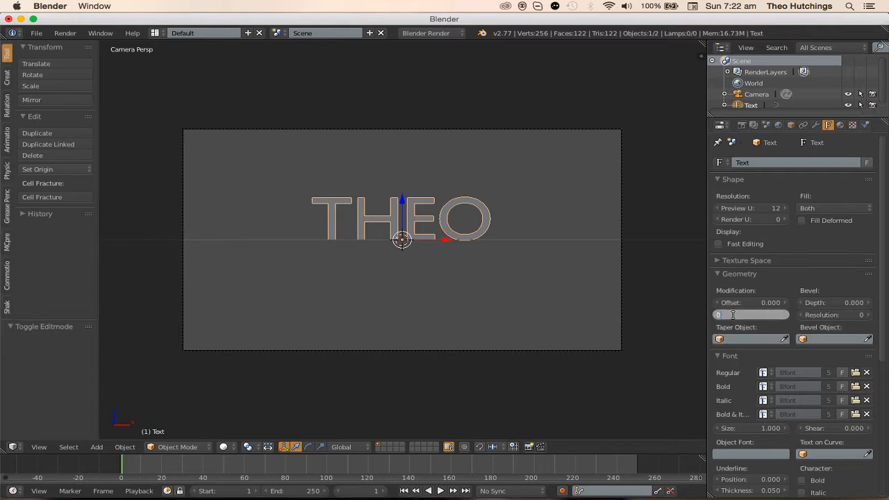
pyautogui.press('Return')
pyautogui.moveTo(588, 266); pyautogui.dragTo(459, 273, button='middle')
pyautogui.press('KP_0')
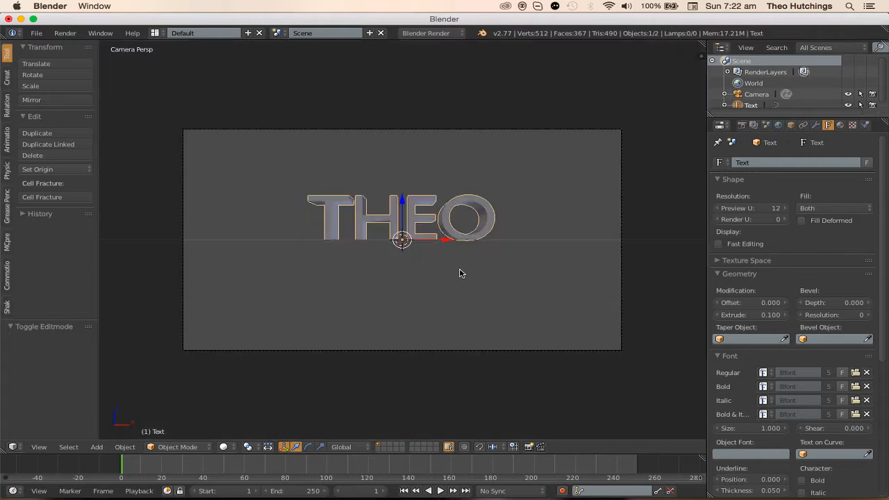
# - Bevel the text with a depth of 0.01 and a resolution of 25
pyautogui.click(820, 301)
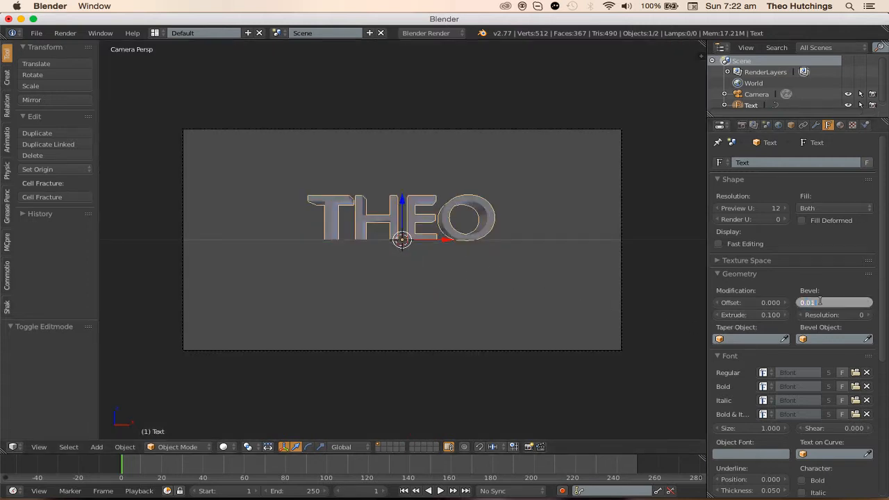
pyautogui.write('1')
pyautogui.press('Return')
pyautogui.click(822, 314)
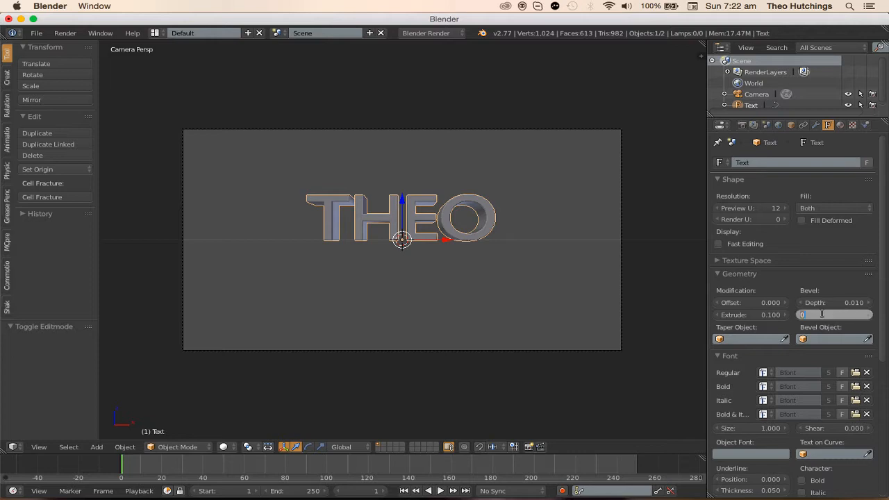
pyautogui.write('25')
pyautogui.press('Return')
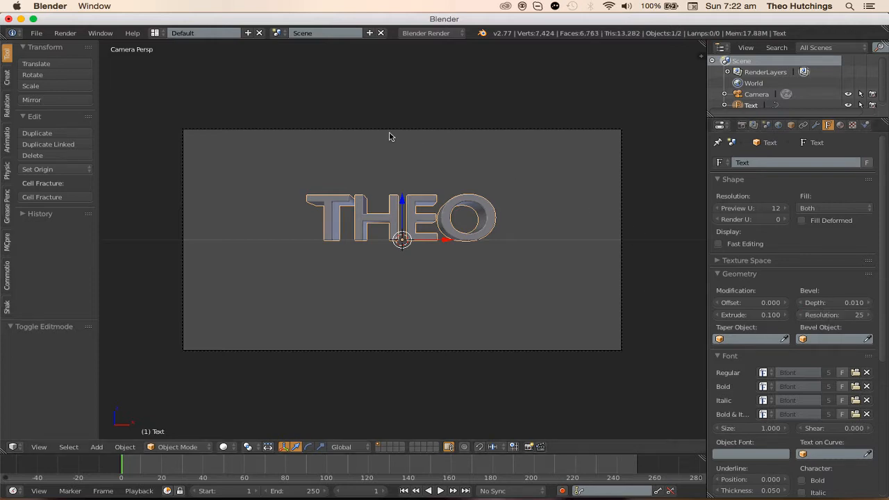
# - Centre the text on its pivot using Geometry to Origin
pyautogui.click(62, 170)
pyautogui.click(58, 174)
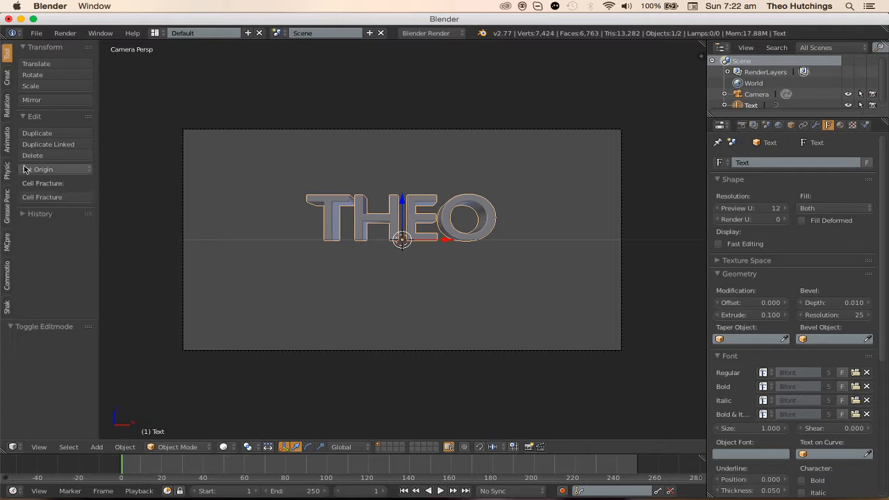
pyautogui.click(40, 172)
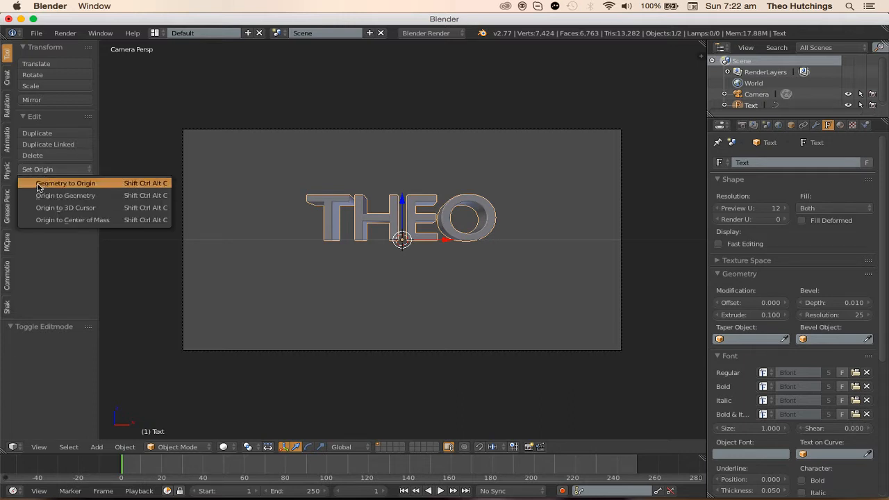
pyautogui.click(40, 184)
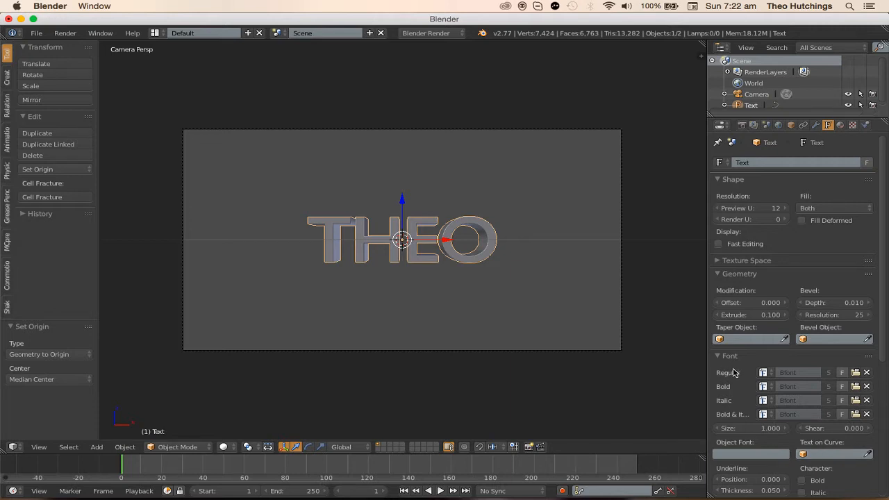
# - Load MinstrelPosterNF.otf from the Downloads folder as the text's regular font
pyautogui.click(858, 373)
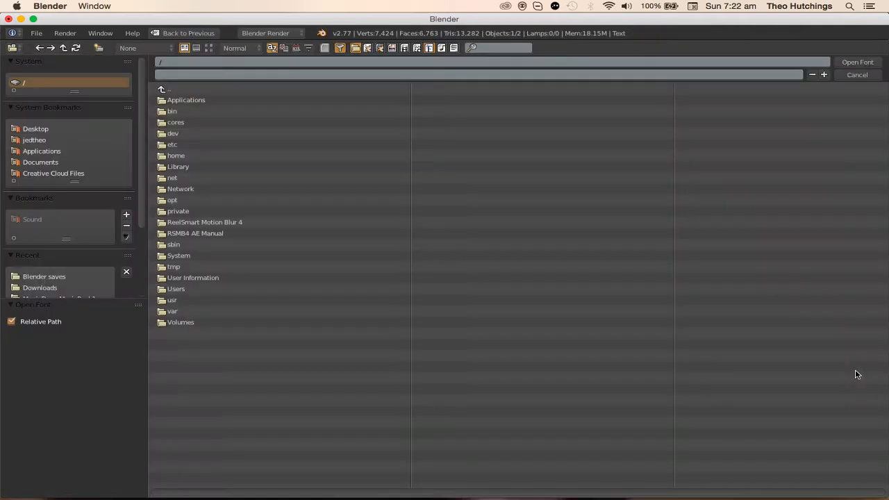
pyautogui.click(93, 286)
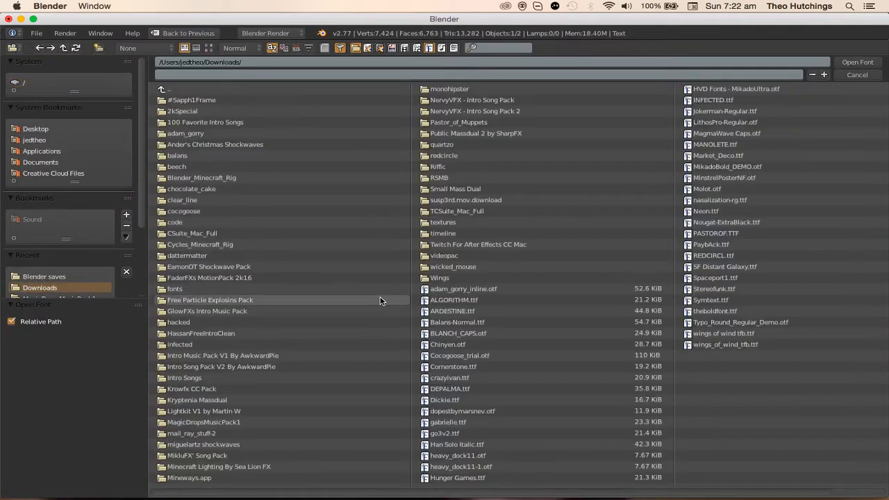
pyautogui.scroll(-2, 378, 306)
pyautogui.doubleClick(690, 182)
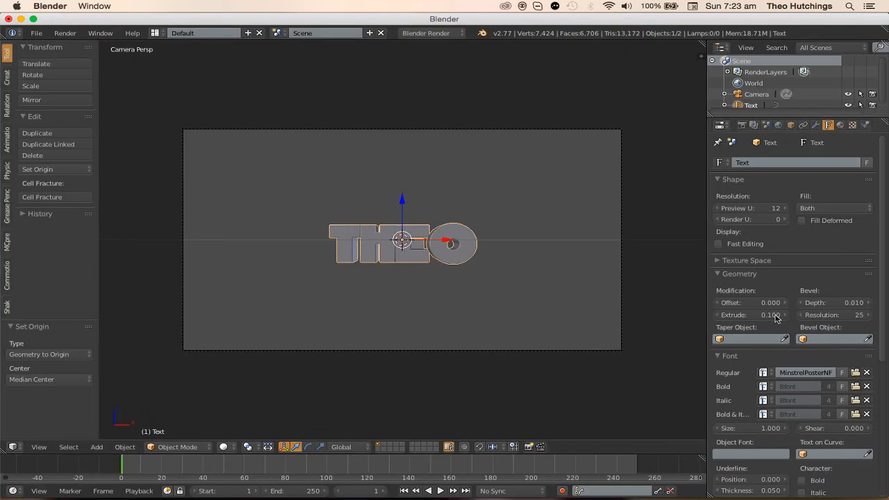
# - Load PASTOROF.TTF from the Downloads folder as the text's regular font
pyautogui.click(856, 375)
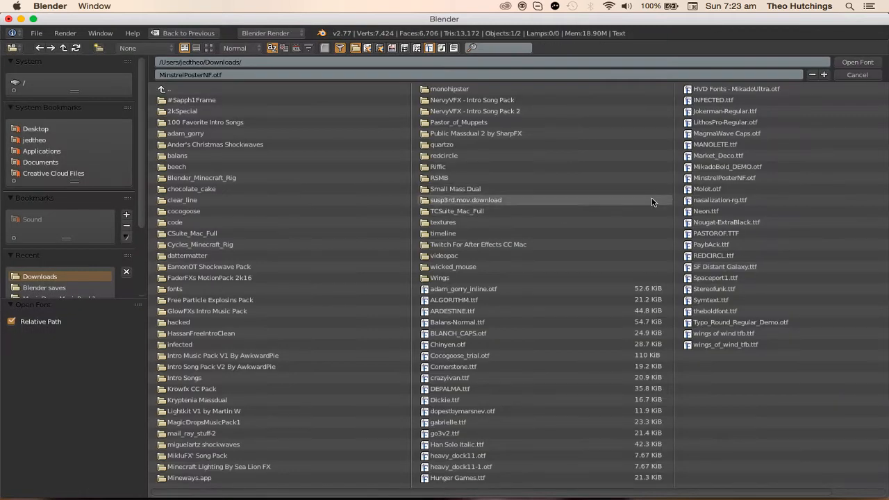
pyautogui.scroll(-2, 708, 243)
pyautogui.doubleClick(715, 240)
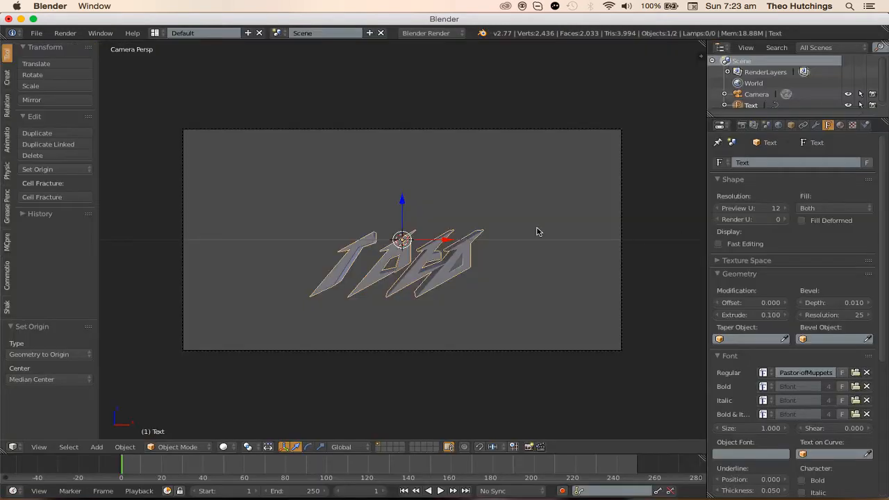
# - Retype the first name in the text object with only its initial letter capitalised
pyautogui.press('Tab')
pyautogui.press('BackSpace')
pyautogui.press('BackSpace')
pyautogui.press('BackSpace')
pyautogui.press('BackSpace')
pyautogui.write('Theo')
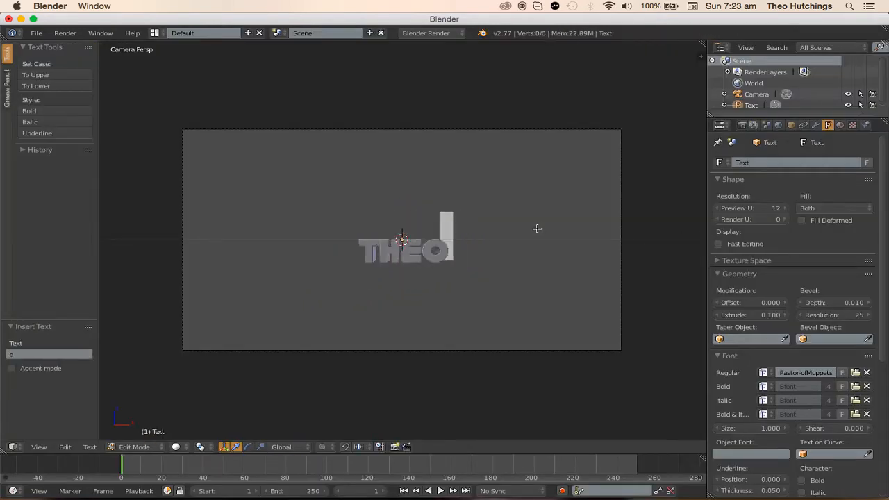
pyautogui.press('Tab')
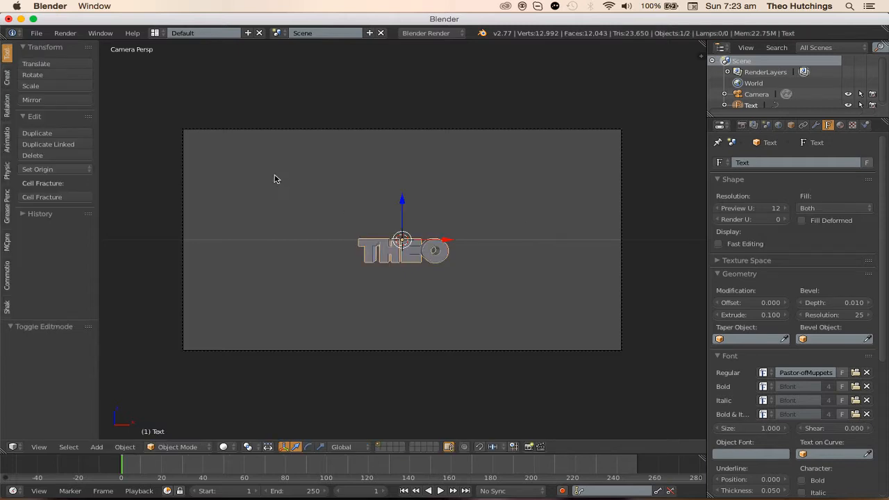
# - Recentre the retyped text with Geometry to Origin and scale it up uniformly by about 2.18 in the camera view
pyautogui.click(80, 170)
pyautogui.click(85, 181)
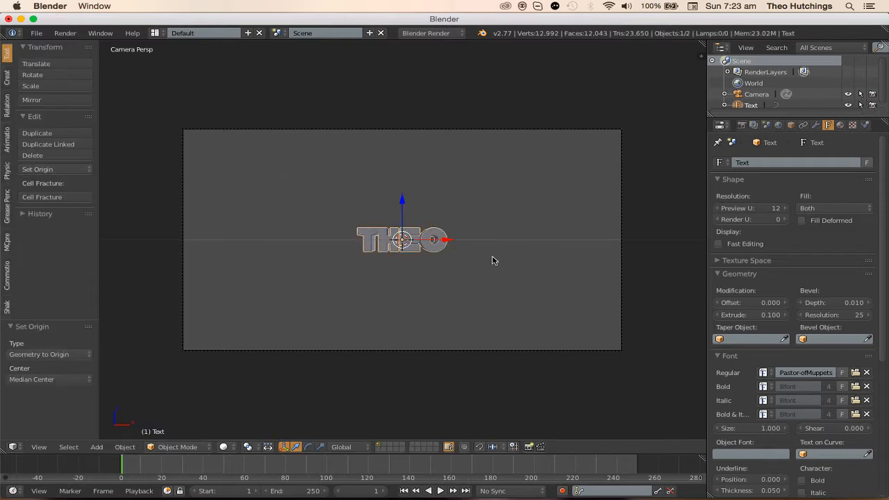
pyautogui.moveTo(471, 270); pyautogui.dragTo(368, 298, button='middle')
pyautogui.press('KP_0')
pyautogui.press('s')
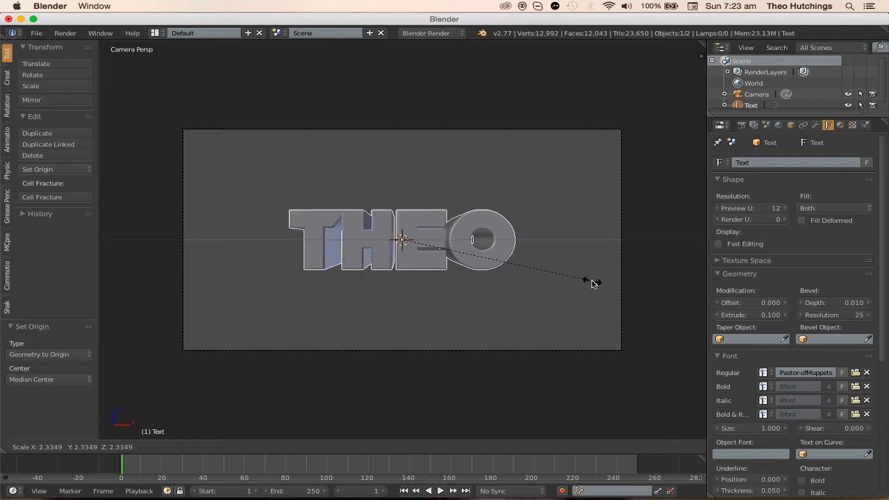
pyautogui.click(577, 286)
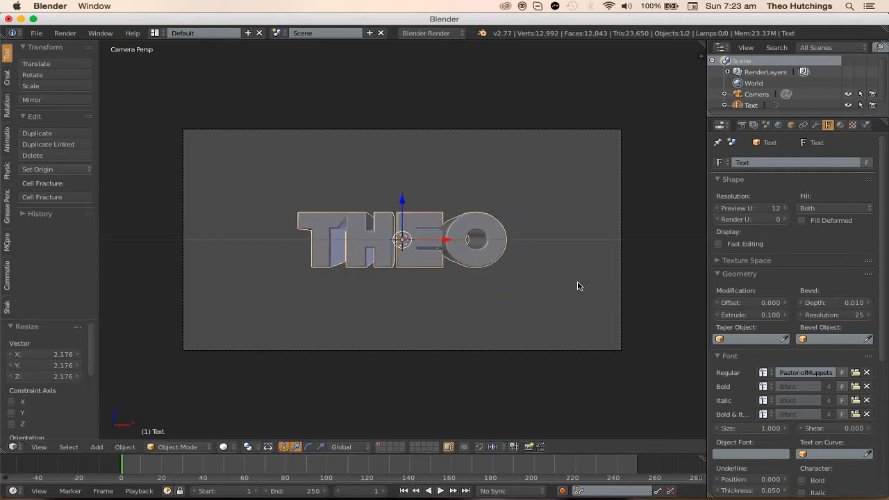
# - Inspect the enlarged text's thickness from the side and set its extrude value to 0.08
pyautogui.moveTo(577, 285); pyautogui.dragTo(428, 266, button='middle')
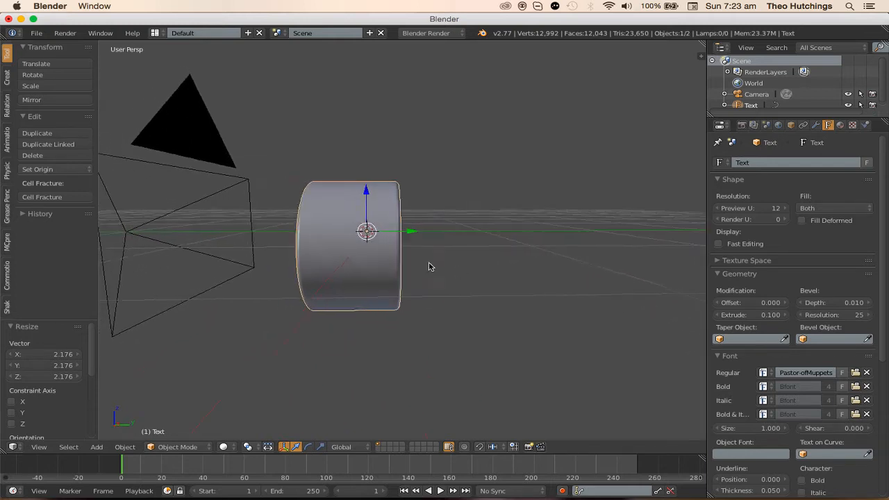
pyautogui.press('KP_0')
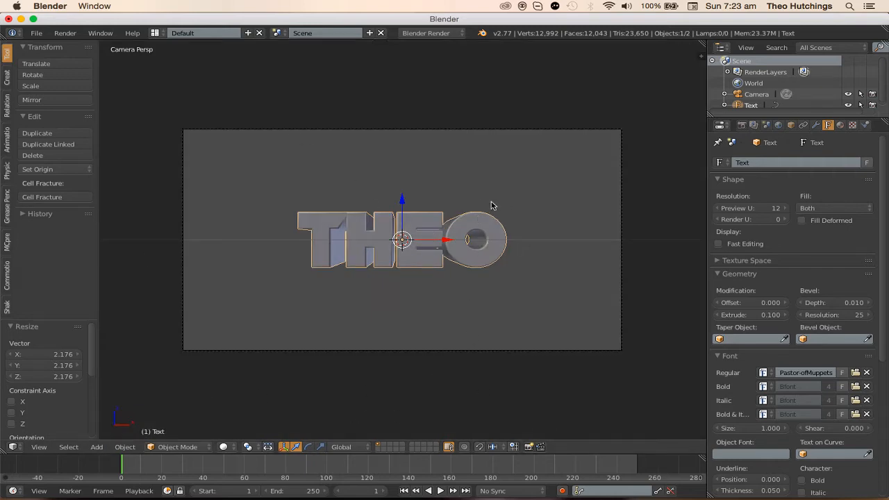
pyautogui.moveTo(491, 205); pyautogui.dragTo(382, 265, button='middle')
pyautogui.click(736, 312)
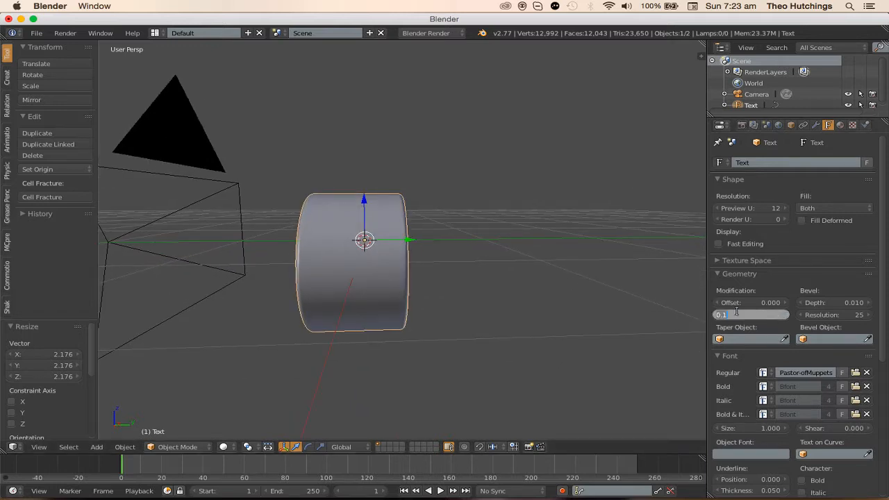
pyautogui.write('0.08')
pyautogui.press('Return')
# - Set the text's extrude value to 0.07 and view its thickness from the side
pyautogui.click(737, 312)
pyautogui.write('.')
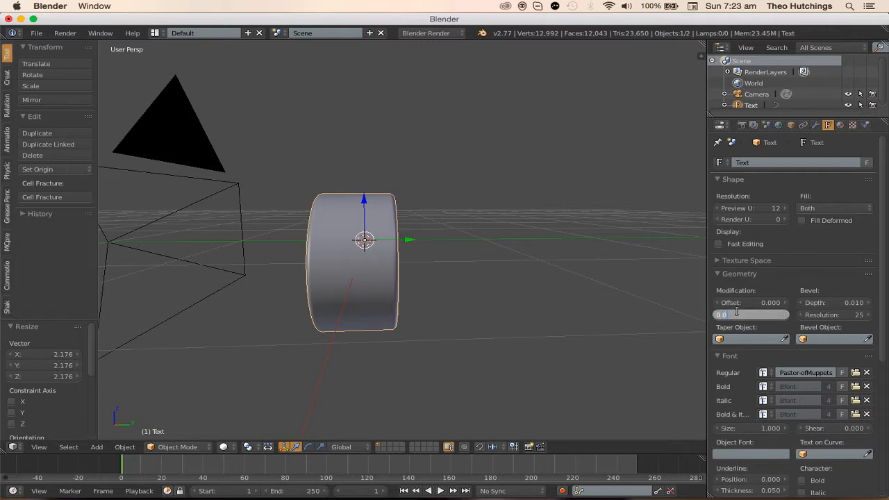
pyautogui.press('Return')
pyautogui.moveTo(544, 299); pyautogui.dragTo(549, 299, button='middle')
pyautogui.scroll(2, 549, 299)
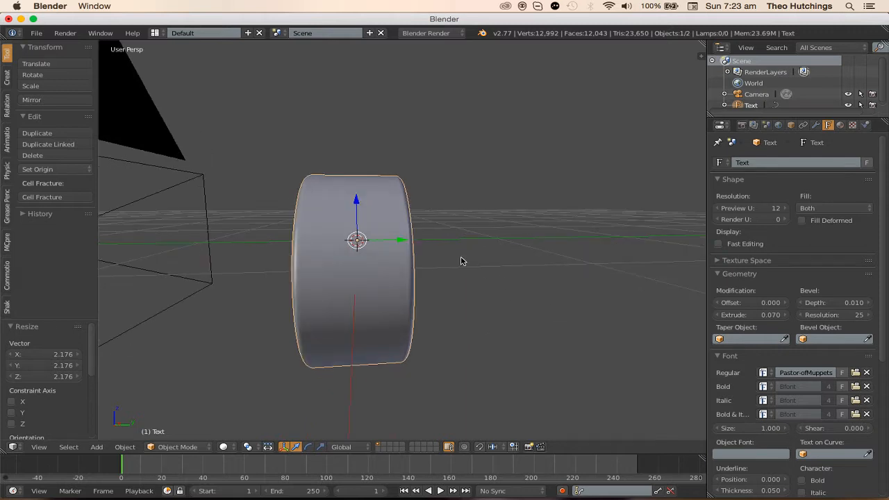
# - Duplicate the text in place and give the copy an extrude of 0.06 and a bevel depth of 0.013
pyautogui.hotkey('shift', 'd')
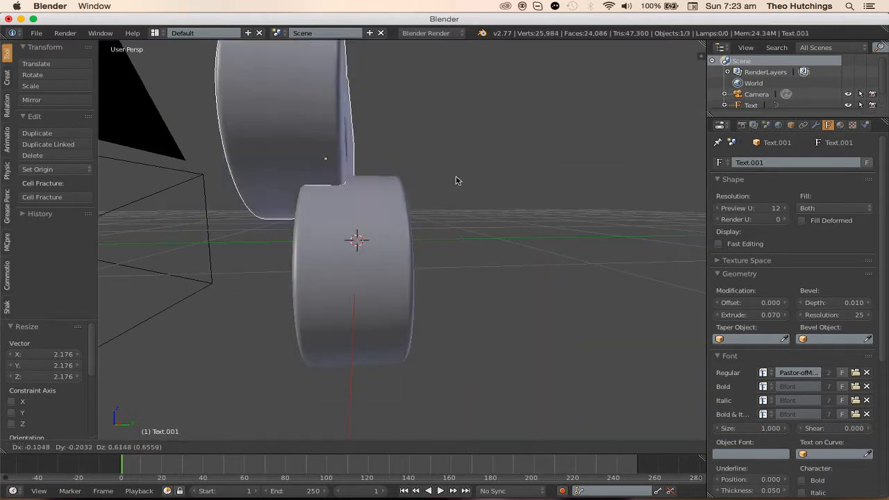
pyautogui.rightClick(447, 242)
pyautogui.press('w')
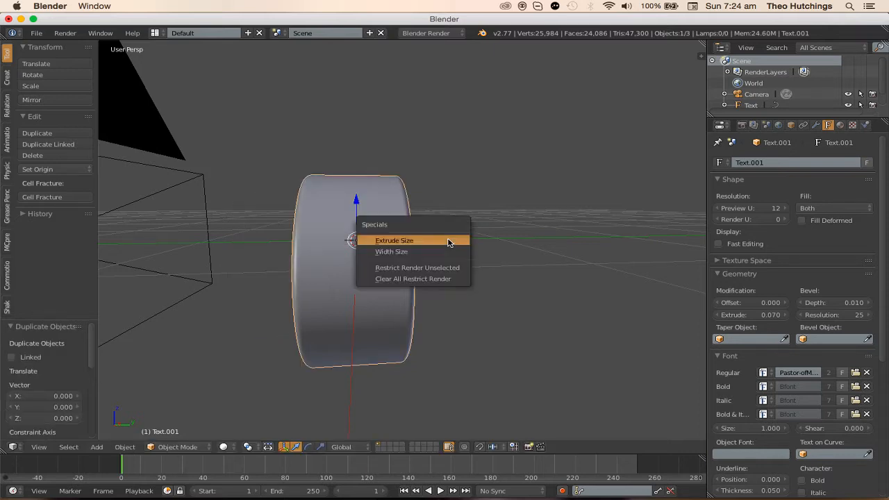
pyautogui.click(448, 241)
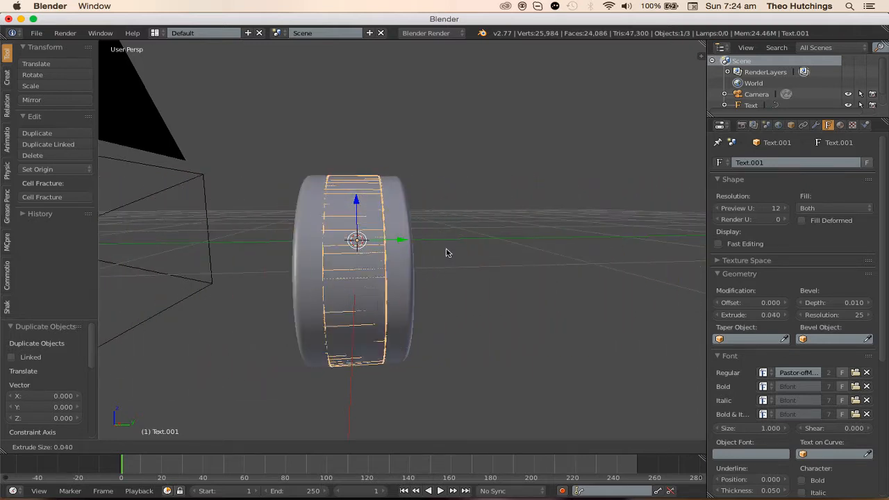
pyautogui.click(447, 253)
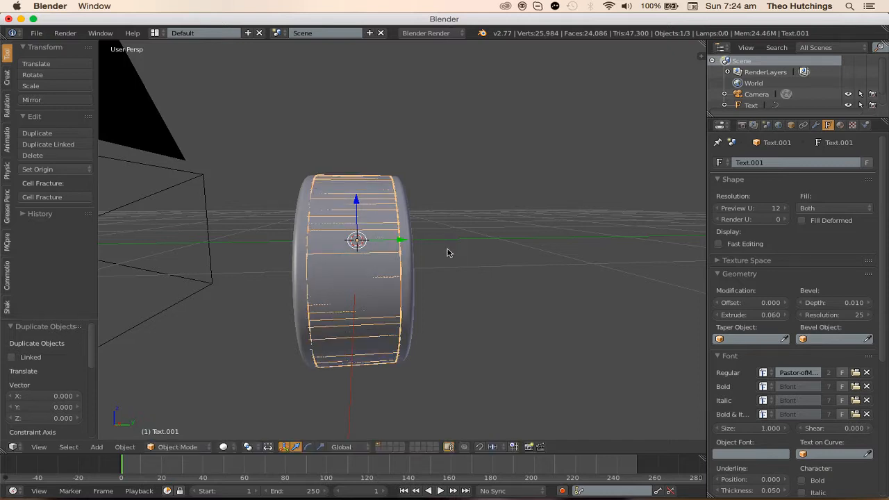
pyautogui.click(871, 302)
pyautogui.click(871, 303)
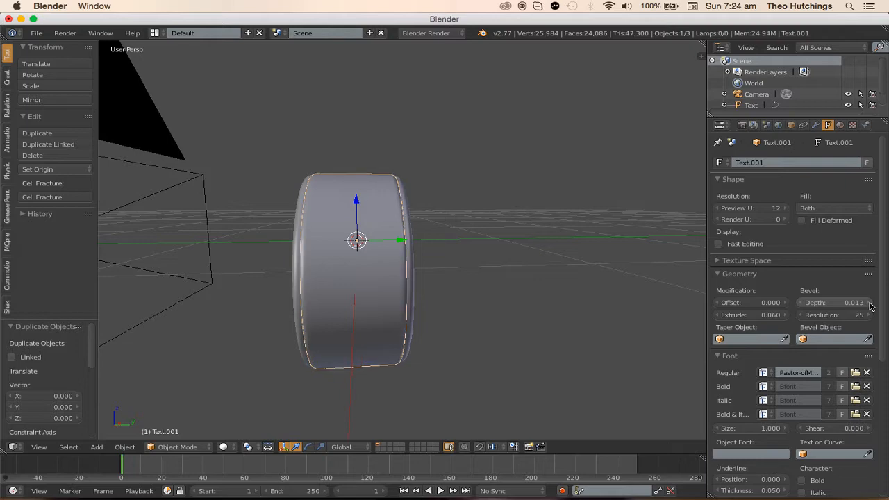
# - Set the original text's letter spacing to 1.1
pyautogui.moveTo(275, 226); pyautogui.dragTo(389, 249, button='middle')
pyautogui.rightClick(361, 245)
pyautogui.scroll(-5, 802, 346)
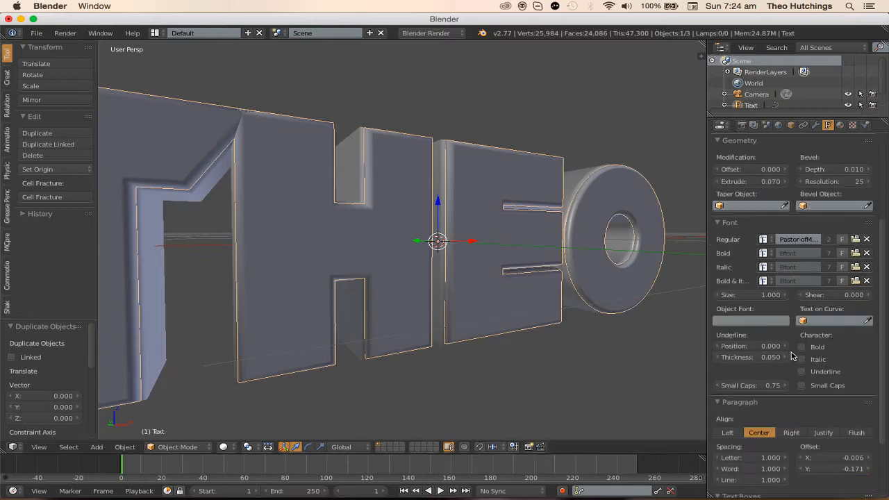
pyautogui.click(719, 346)
pyautogui.scroll(-2, 743, 375)
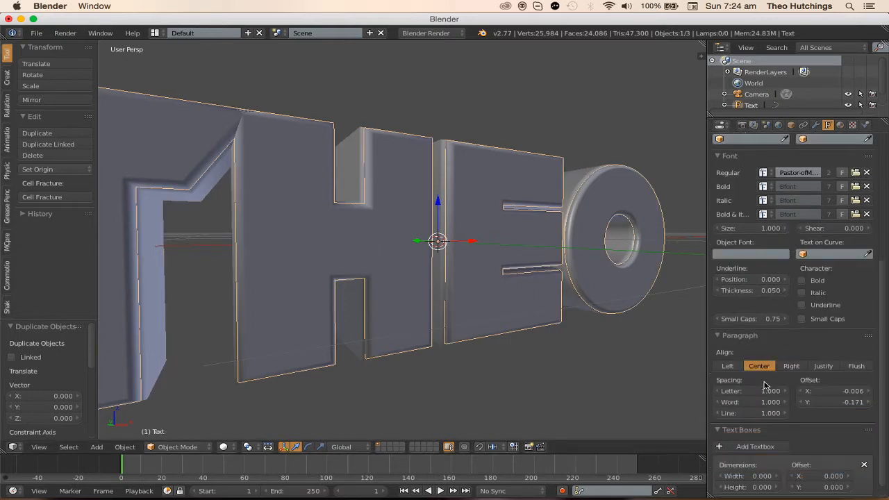
pyautogui.click(785, 391)
# - Set the duplicate text's letter spacing to 1.05
pyautogui.moveTo(524, 322); pyautogui.dragTo(496, 327, button='middle')
pyautogui.rightClick(510, 275)
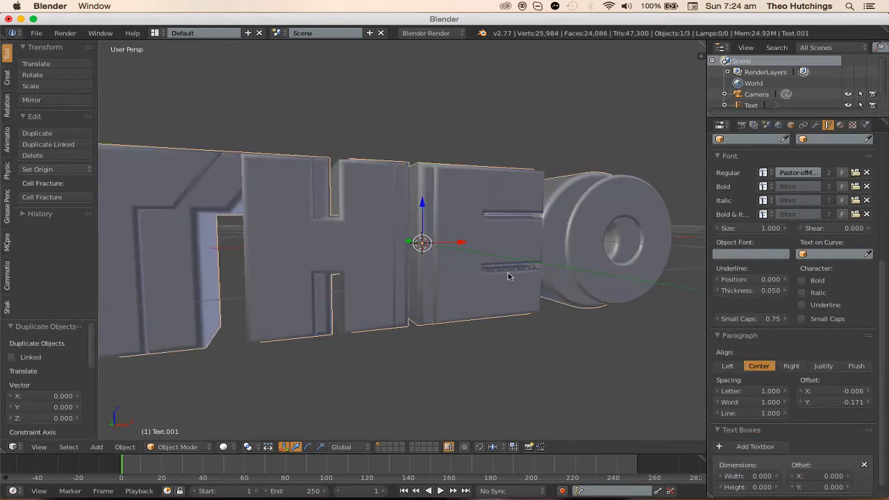
pyautogui.click(784, 392)
pyautogui.click(742, 391)
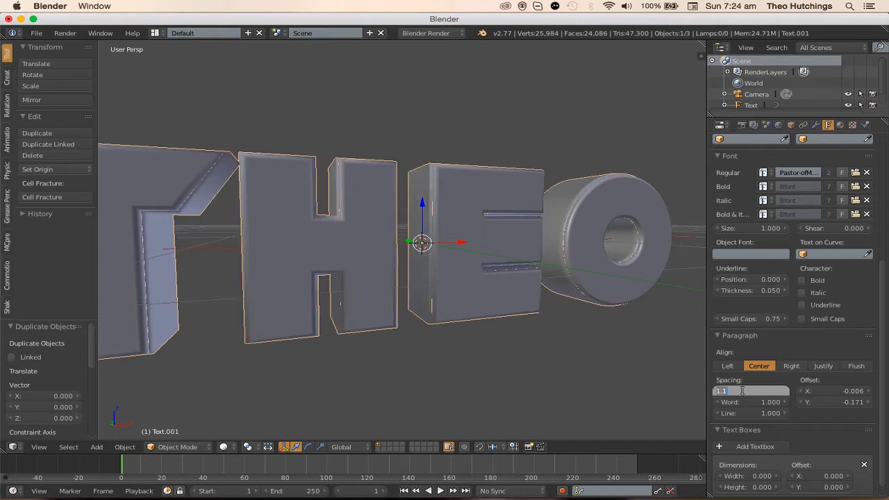
pyautogui.write('1.05')
pyautogui.press('Return')
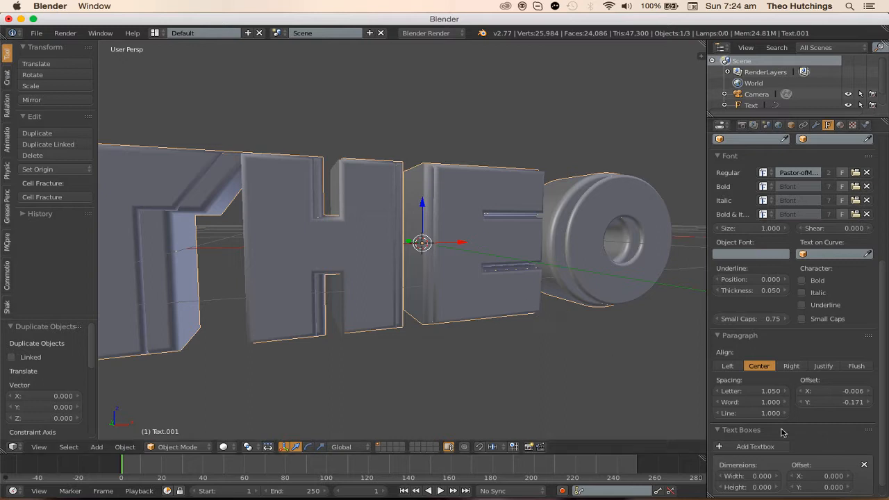
# - Set the letter spacing of both the original text and its duplicate to 1.07
pyautogui.hotkey('ctrl', 'z')
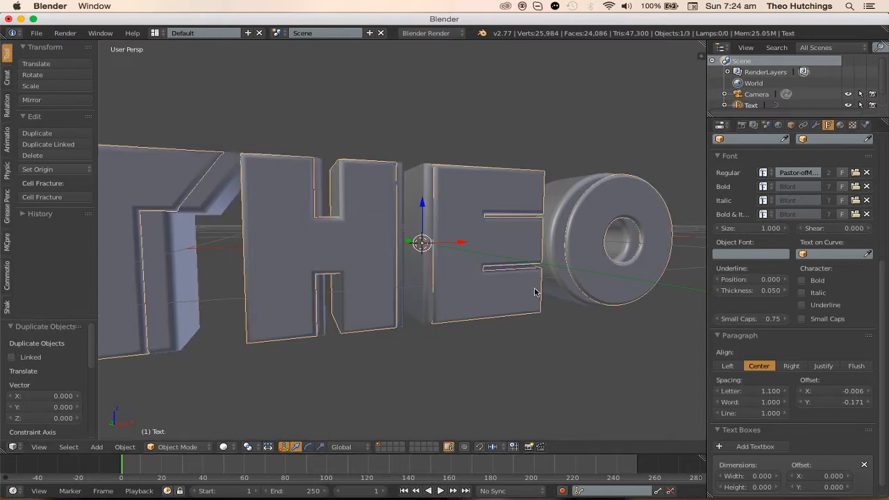
pyautogui.click(736, 389)
pyautogui.write('1.0')
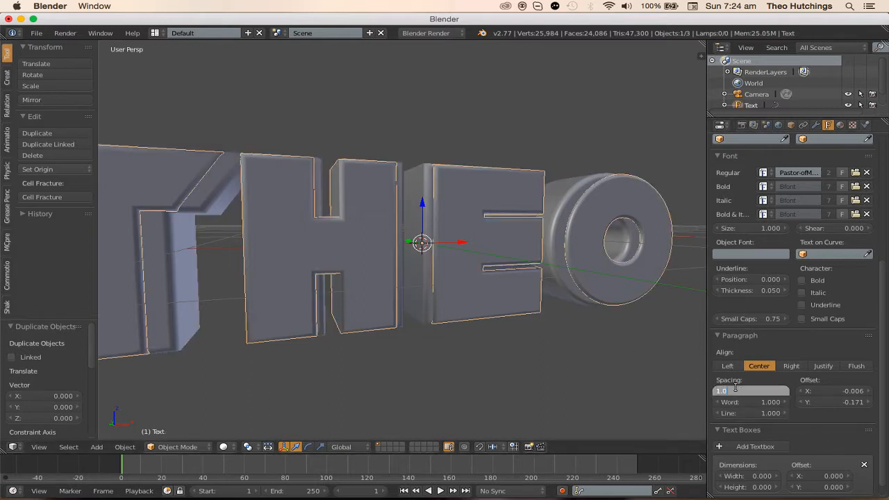
pyautogui.write('7')
pyautogui.press('Return')
pyautogui.rightClick(478, 311)
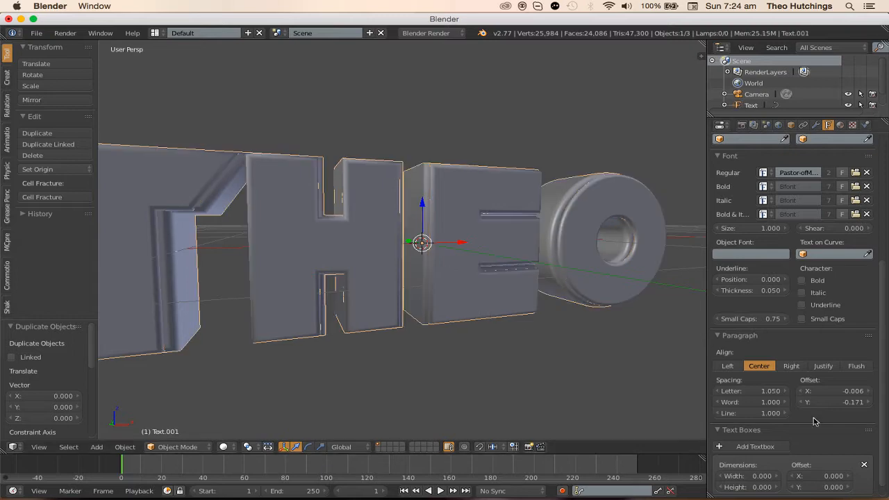
pyautogui.click(749, 394)
pyautogui.write('1.07')
pyautogui.press('Return')
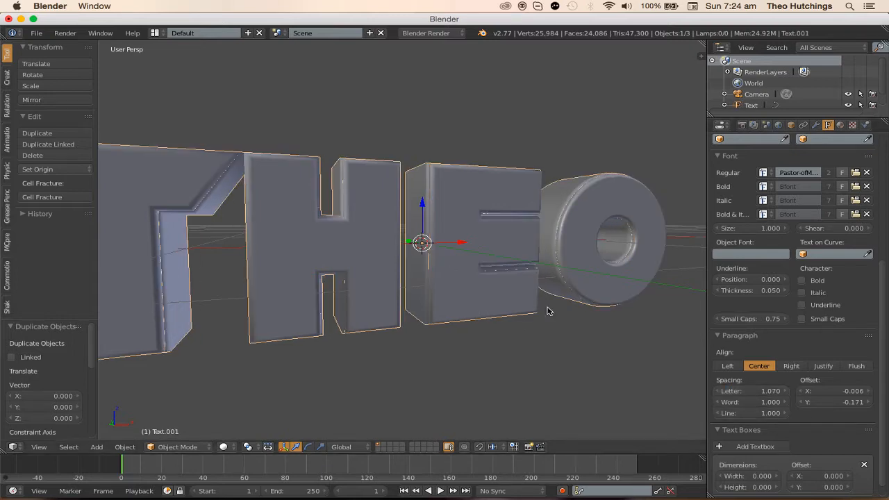
# - Reduce the duplicate text's extrude size while viewing it from the side, leaving it thinner than the original
pyautogui.press('a')
pyautogui.moveTo(567, 271); pyautogui.dragTo(341, 263, button='middle')
pyautogui.scroll(-3, 466, 262)
pyautogui.scroll(3, 548, 263)
pyautogui.scroll(-3, 366, 269)
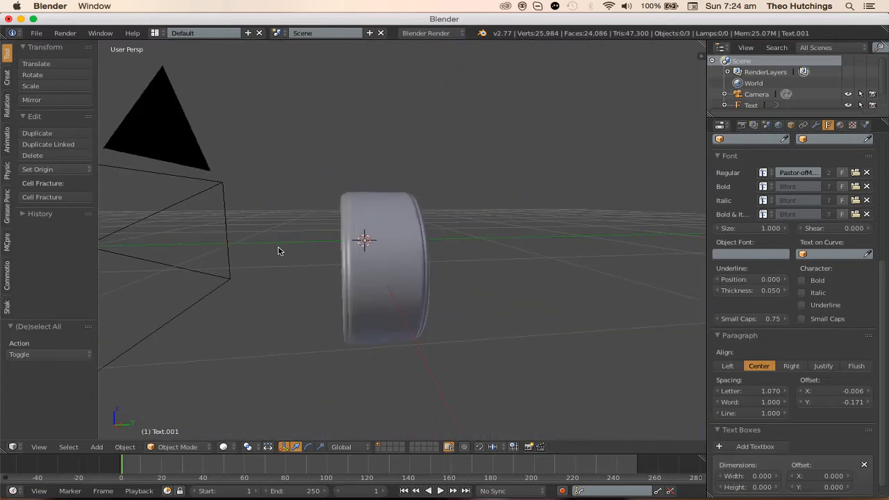
pyautogui.rightClick(372, 264)
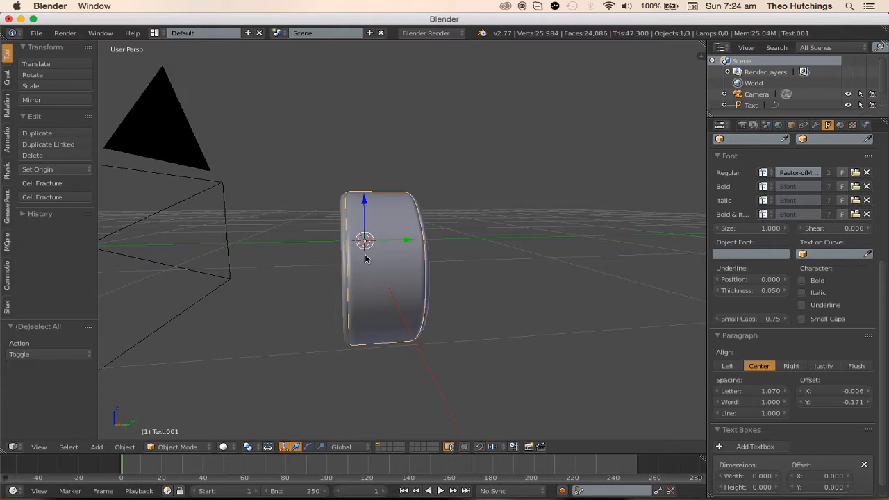
pyautogui.scroll(4, 393, 258)
pyautogui.press('w')
pyautogui.click(473, 255)
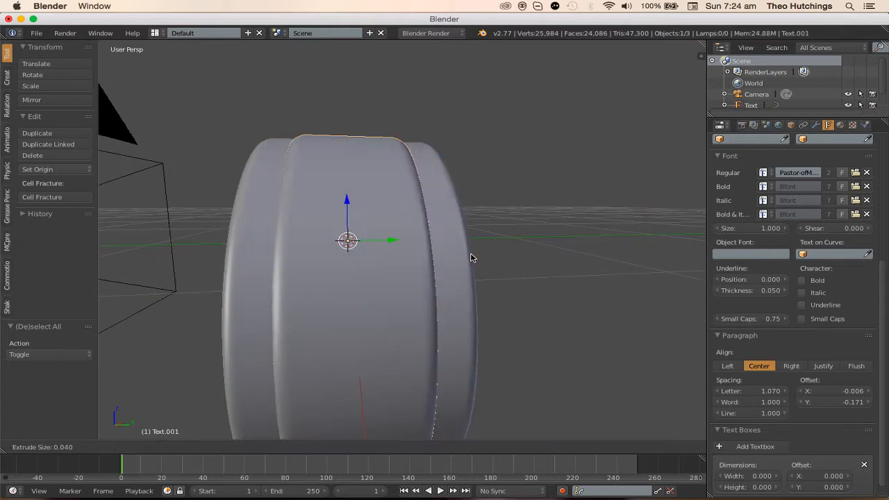
pyautogui.click(471, 254)
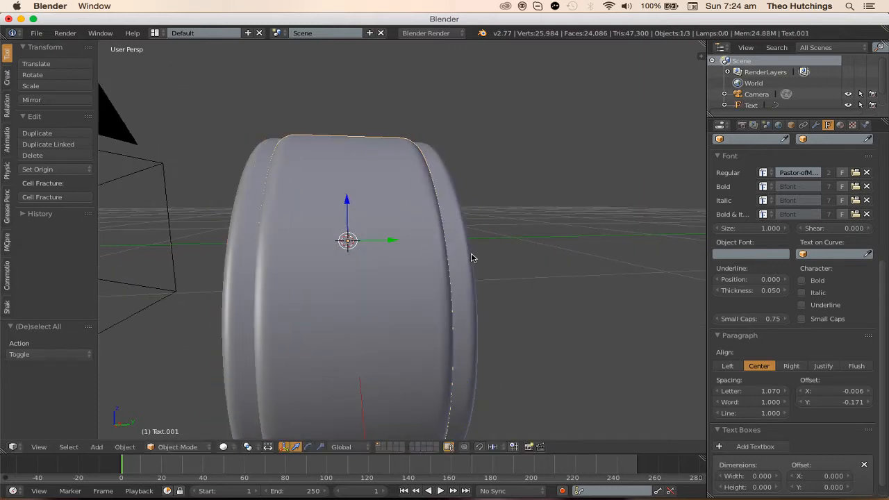
# - Select both text objects and reduce their extrude size together
pyautogui.keyDown('shift'); pyautogui.rightClick(461, 254); pyautogui.keyUp('shift')
pyautogui.press('w')
pyautogui.click(585, 257)
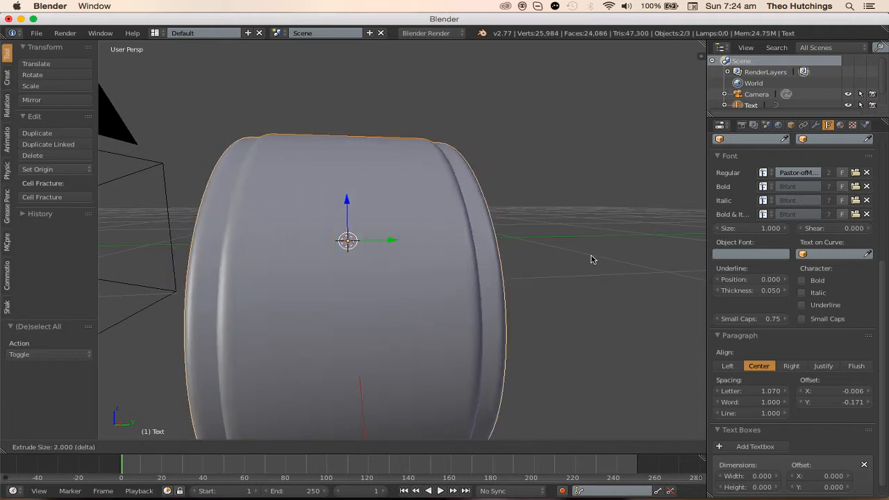
pyautogui.click(587, 259)
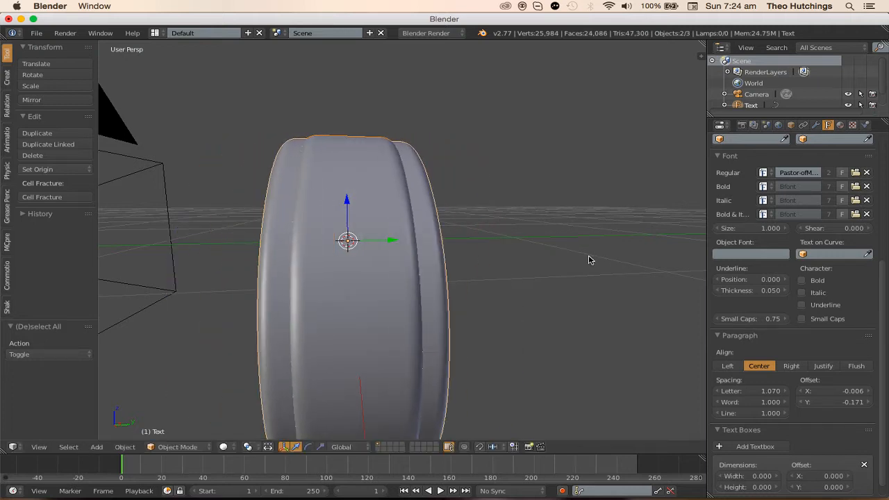
# - Return to the camera view and add a circle empty at the centre of the text
pyautogui.press('KP_0')
pyautogui.press('a')
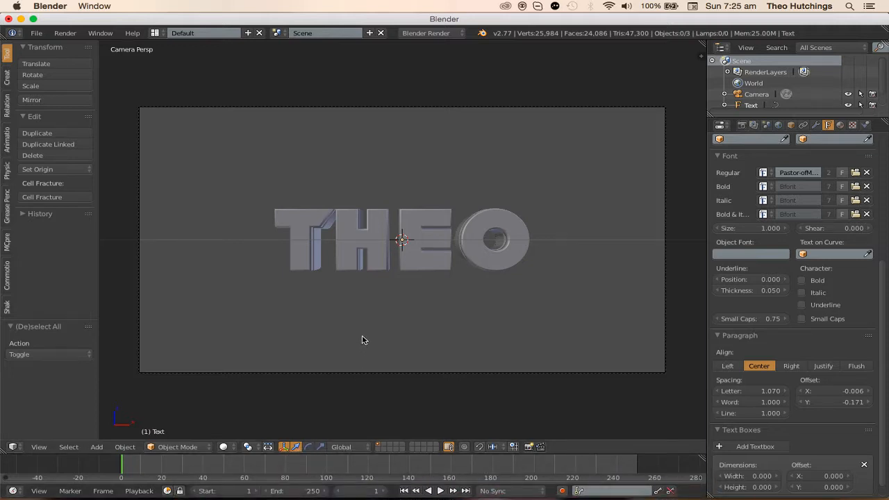
pyautogui.hotkey('shift', 'a')
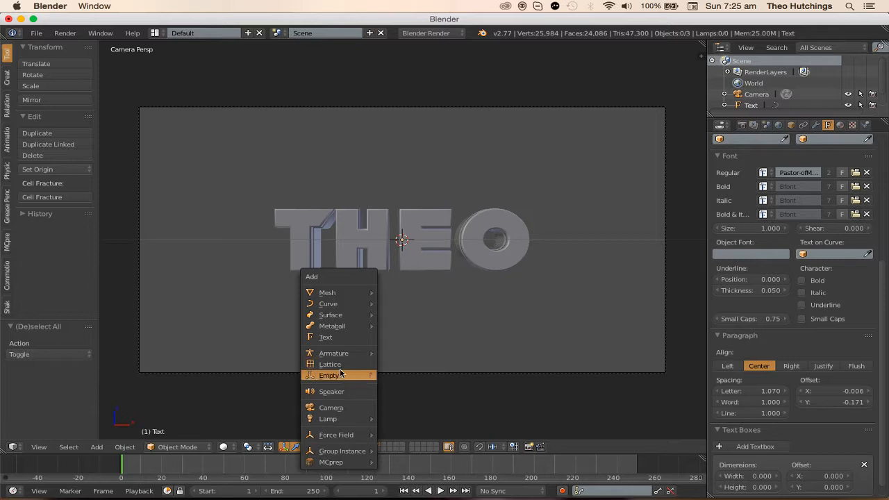
pyautogui.moveTo(341, 376)
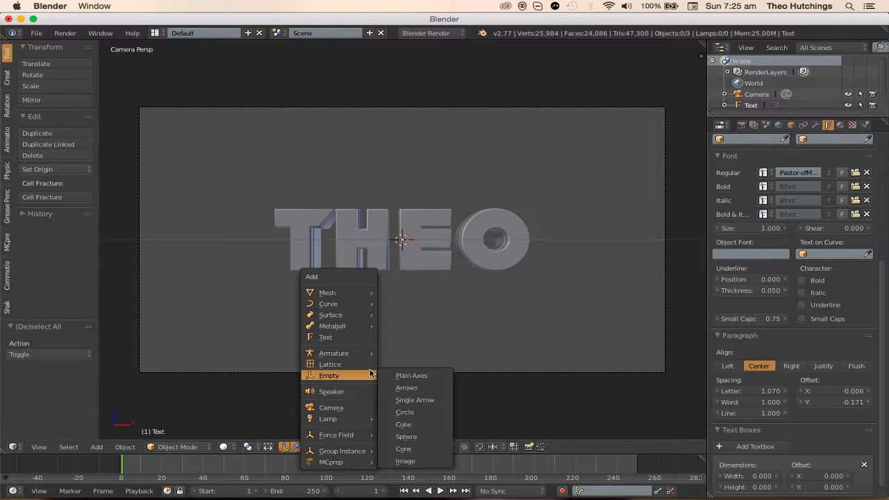
pyautogui.click(389, 411)
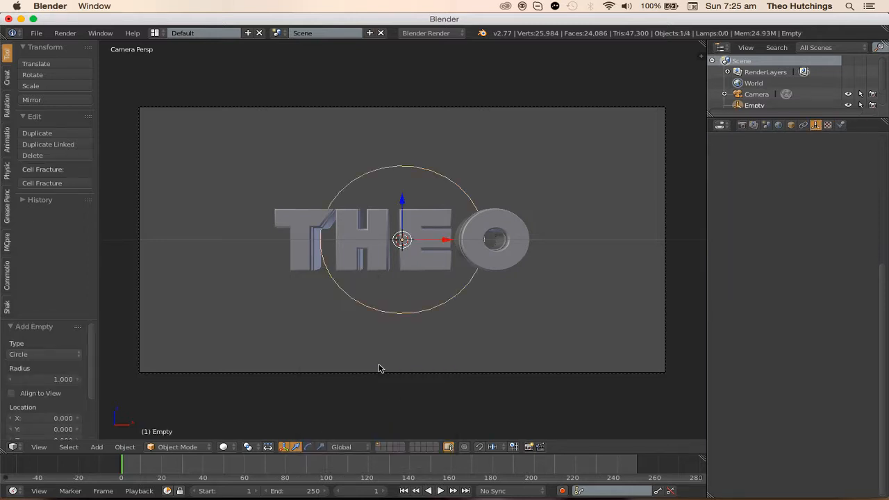
# - Parent the camera to the circle empty using the Object option
pyautogui.rightClick(333, 371)
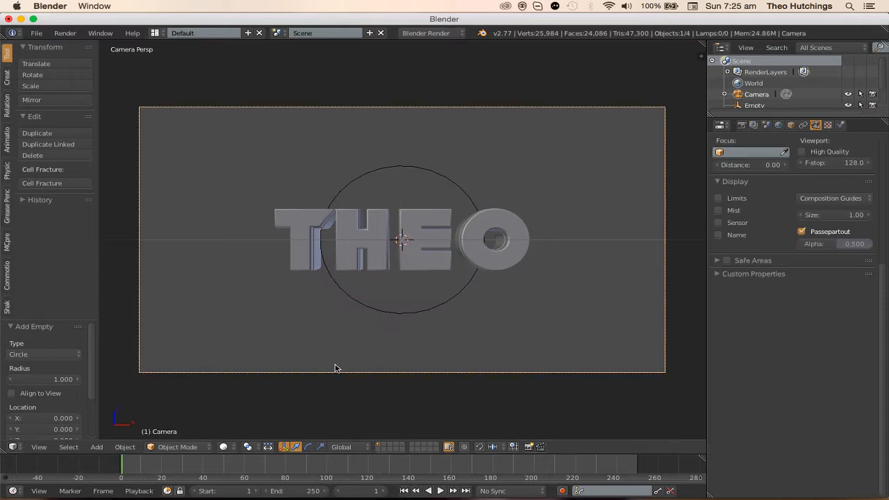
pyautogui.keyDown('shift'); pyautogui.rightClick(424, 312); pyautogui.keyUp('shift')
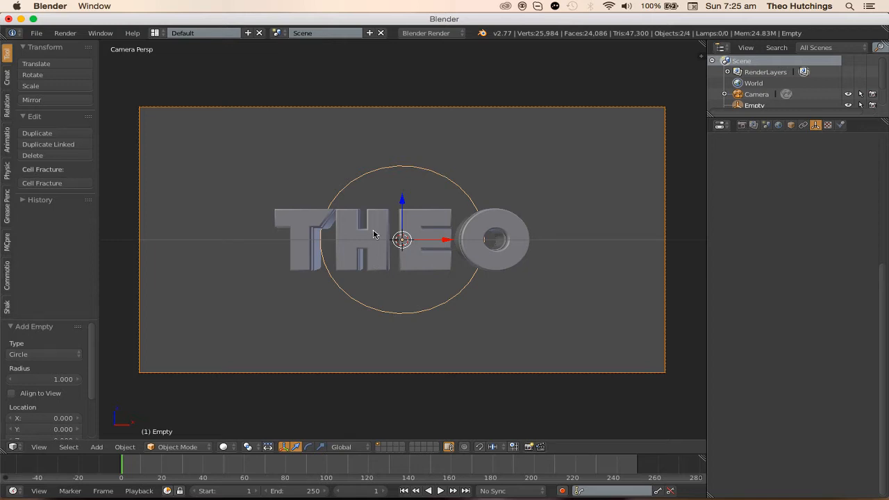
pyautogui.hotkey('ctrl', 'p')
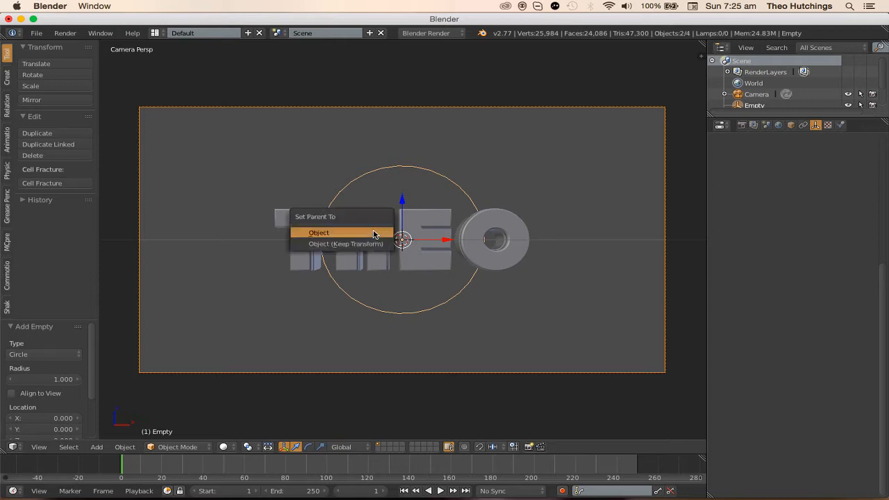
pyautogui.click(332, 234)
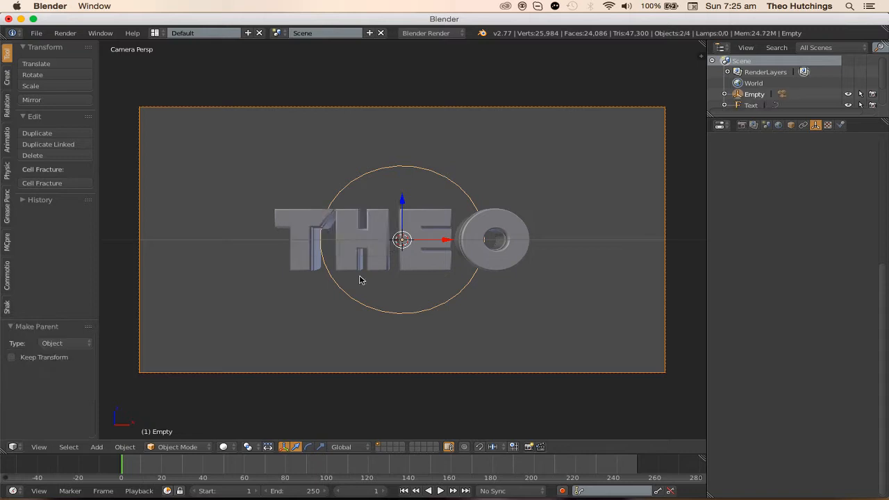
# - Try scaling, moving and trackball-rotating the circle empty to test the camera parenting, cancelling each transform
pyautogui.rightClick(392, 317)
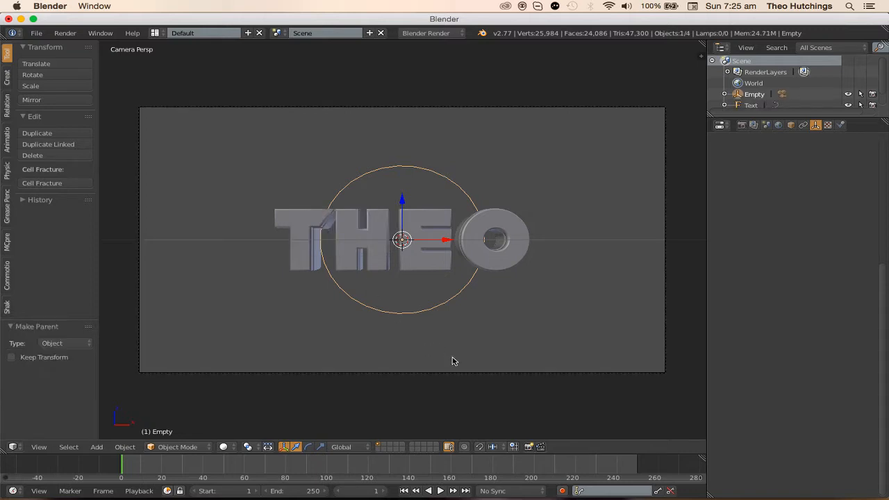
pyautogui.press('s')
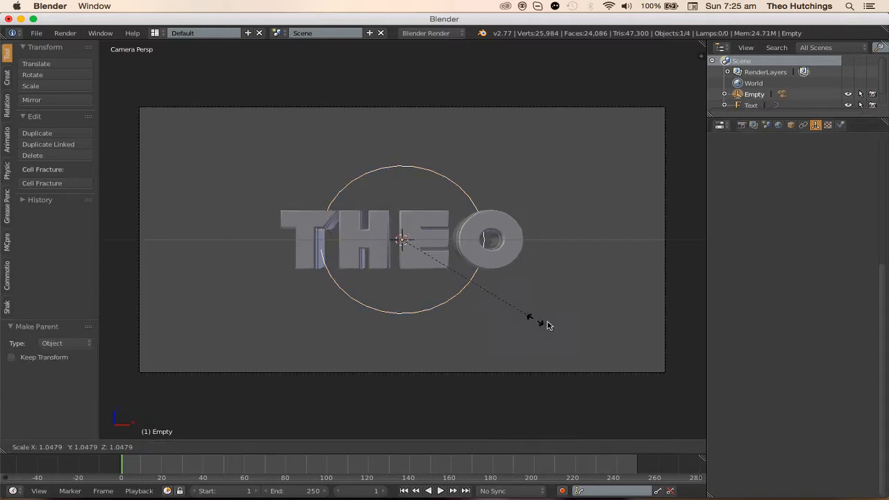
pyautogui.press('Escape')
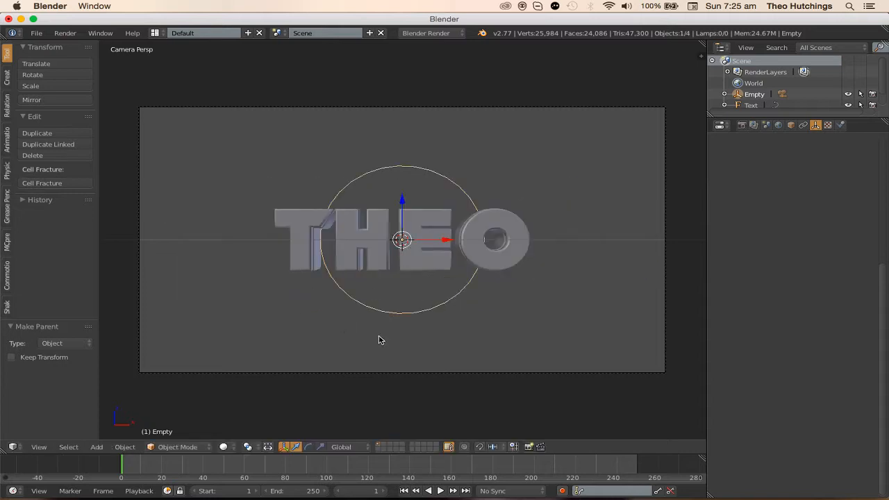
pyautogui.press('g')
pyautogui.press('Escape')
pyautogui.press('g')
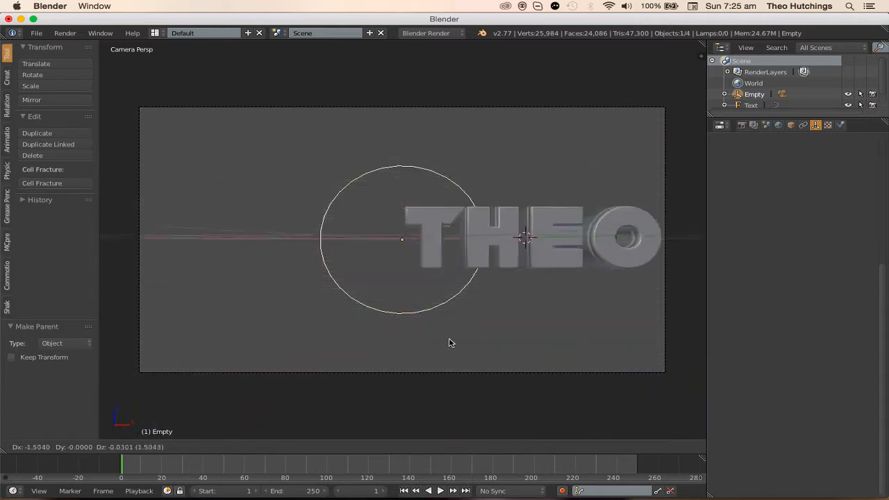
pyautogui.press('Escape')
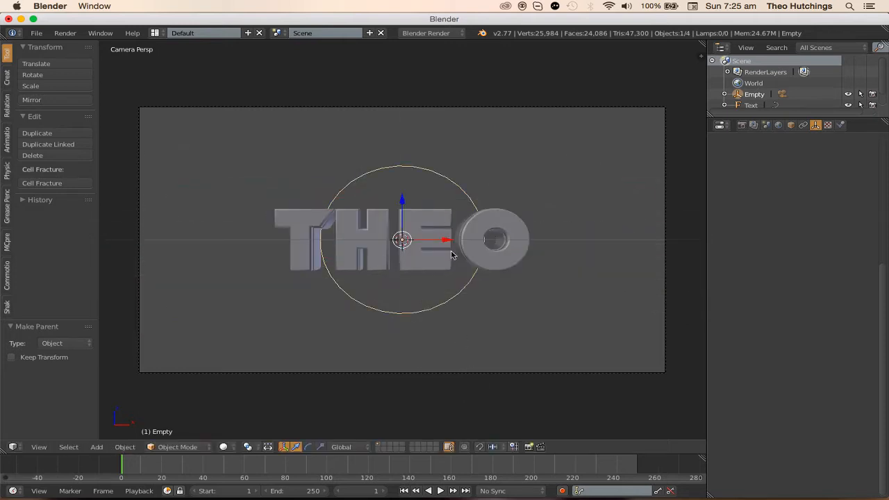
pyautogui.press('r')
pyautogui.press('r')
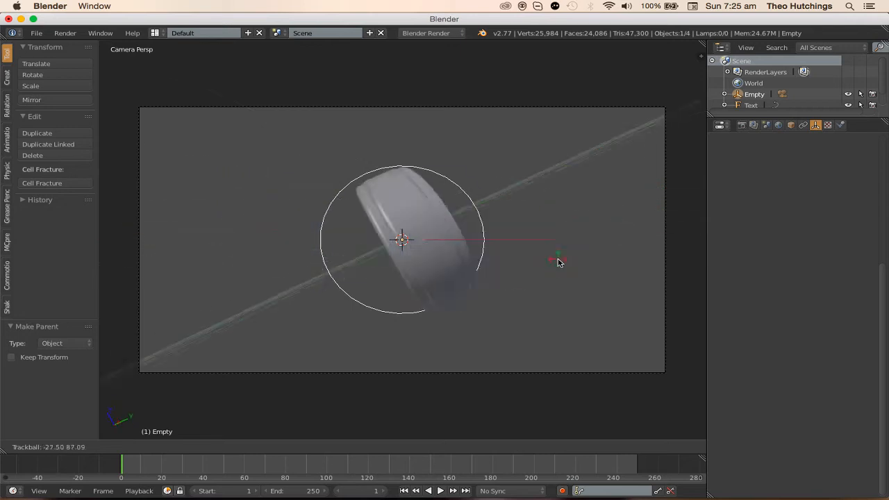
pyautogui.press('Escape')
pyautogui.scroll(-2, 586, 160)
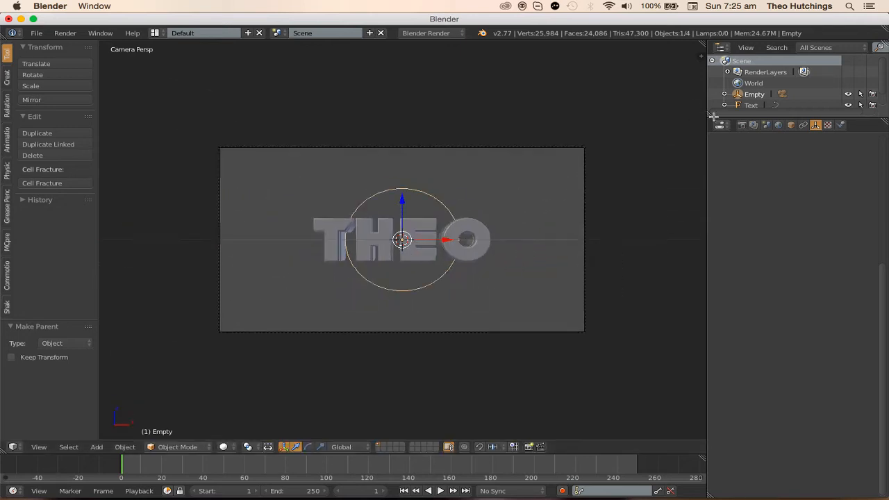
# - Rename the circle empty as CamControl
pyautogui.scroll(-1, 748, 96)
pyautogui.scroll(2, 576, 163)
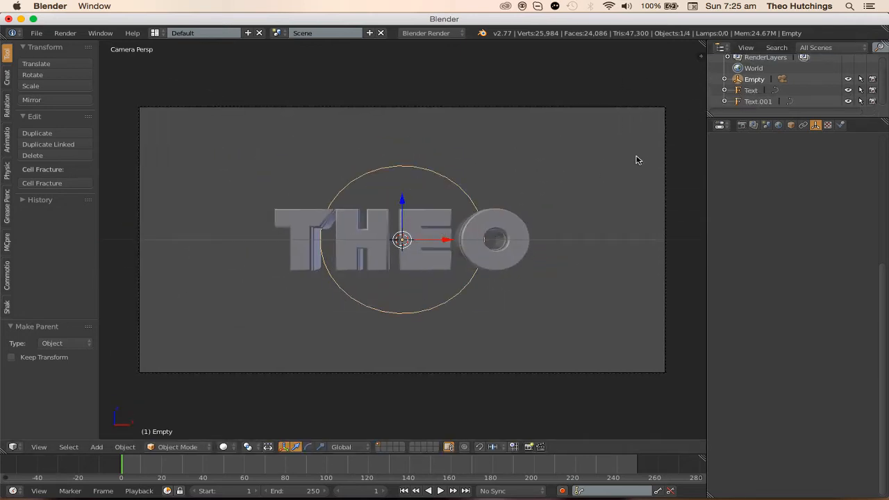
pyautogui.doubleClick(756, 80)
pyautogui.write('c')
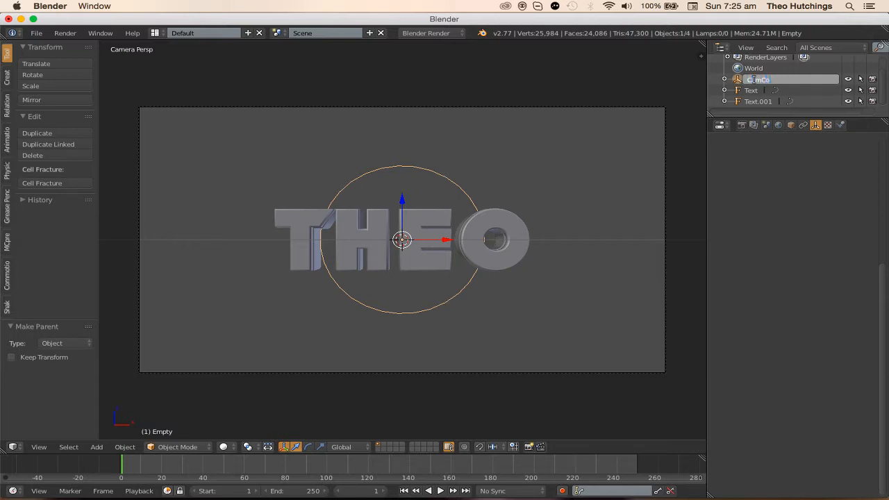
pyautogui.write('amControl')
pyautogui.press('Return')
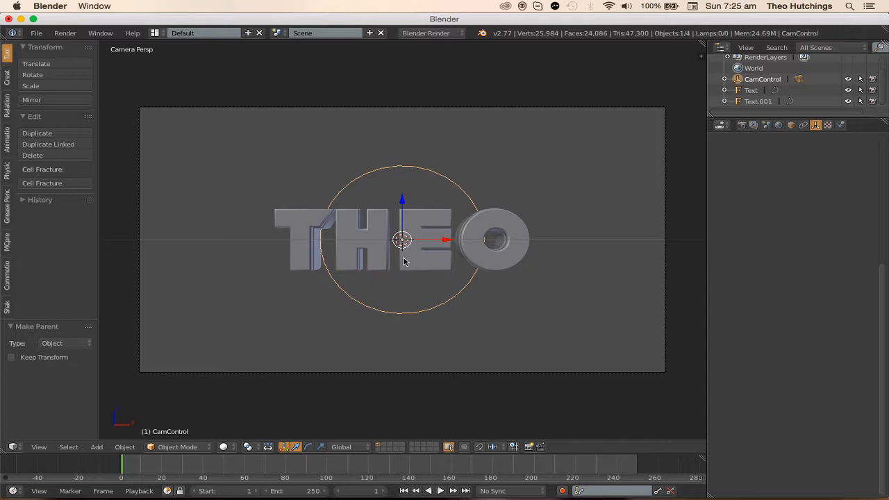
# - Add a plain axes empty at the centre of the text
pyautogui.hotkey('shift', 'a')
pyautogui.moveTo(405, 260)
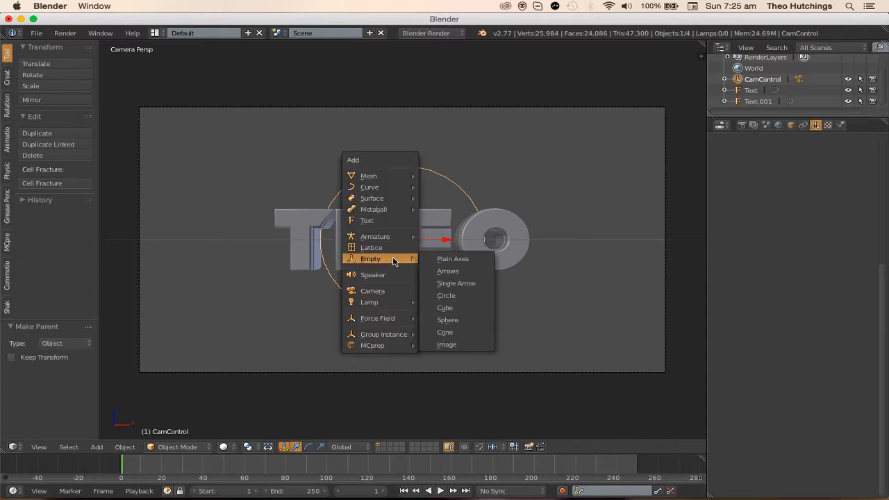
pyautogui.click(439, 262)
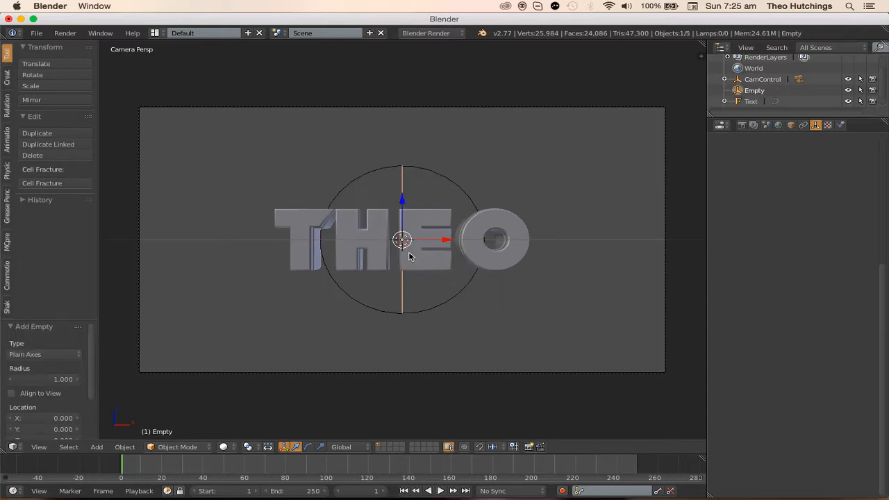
# - Try moving the plain axes empty upward along the Z axis by about 0.92
pyautogui.moveTo(409, 256); pyautogui.dragTo(400, 238, button='middle')
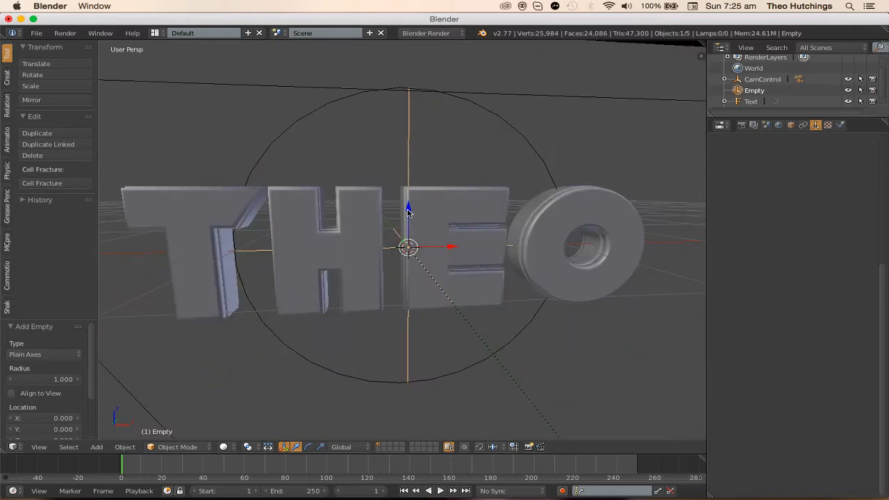
pyautogui.moveTo(409, 213); pyautogui.dragTo(433, 71)
pyautogui.scroll(-3, 435, 71)
pyautogui.moveTo(435, 72); pyautogui.dragTo(263, 191, button='middle')
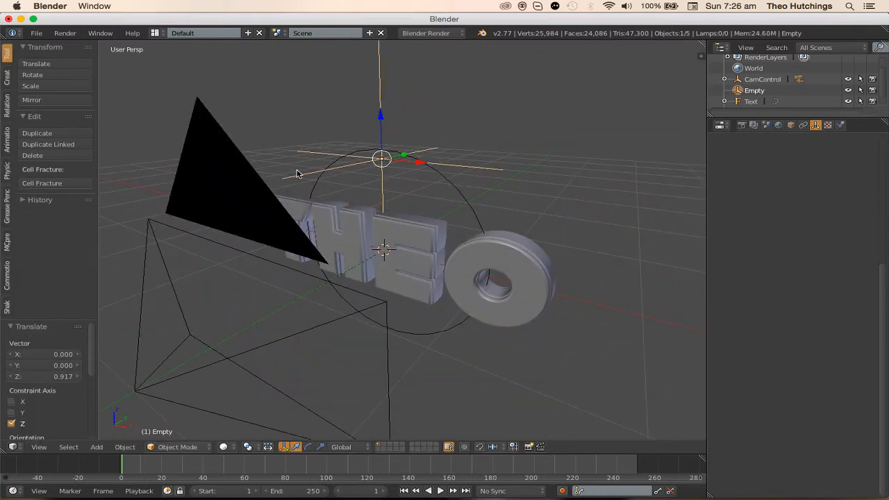
pyautogui.hotkey('ctrl', 'z')
pyautogui.press('KP_0')
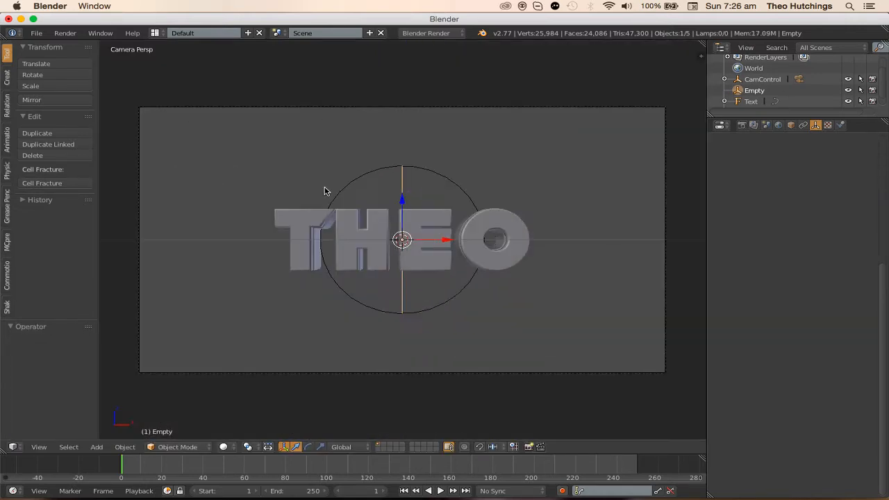
# - Select both text objects with the plain axes empty as the active object and parent the texts to it using the Object option
pyautogui.moveTo(296, 222)
pyautogui.mouseDown(button='middle')
pyautogui.moveTo(256, 230)
pyautogui.moveTo(306, 223)
pyautogui.mouseUp(button='middle')
pyautogui.rightClick(393, 214)
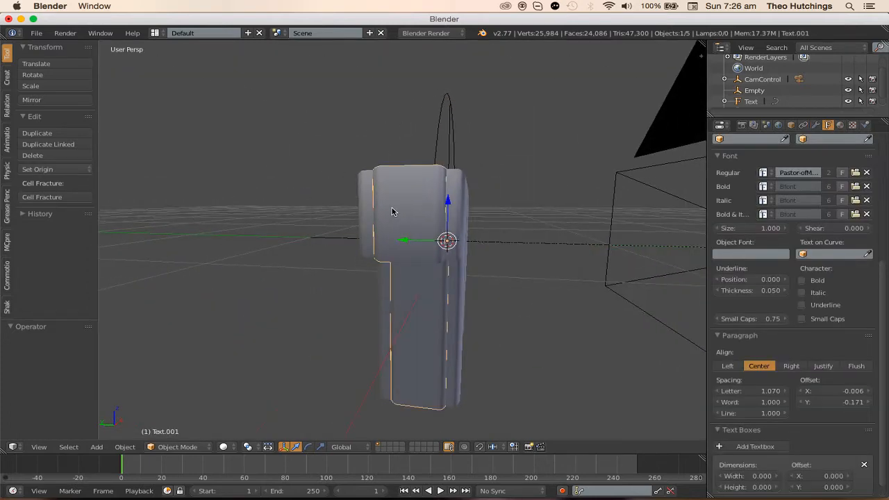
pyautogui.moveTo(393, 214); pyautogui.dragTo(359, 216, button='middle')
pyautogui.keyDown('shift'); pyautogui.rightClick(272, 205); pyautogui.keyUp('shift')
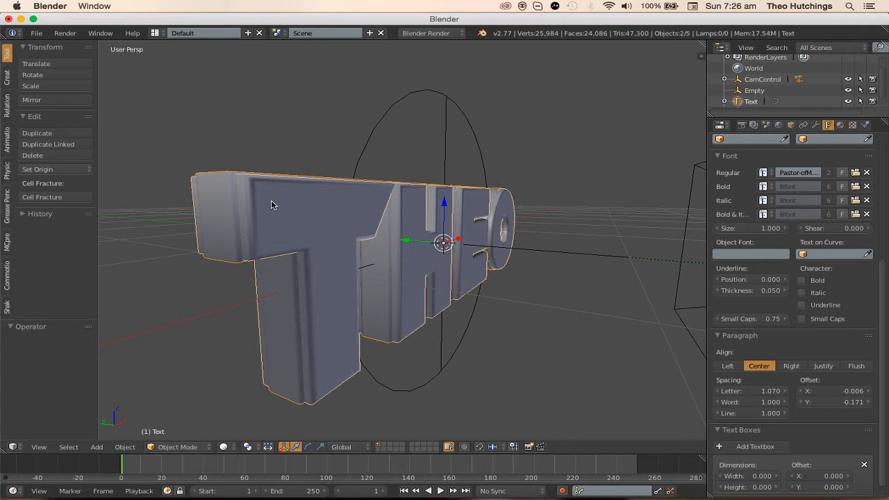
pyautogui.scroll(3, 295, 206)
pyautogui.moveTo(298, 207); pyautogui.dragTo(271, 209, button='middle')
pyautogui.scroll(-1, 314, 208)
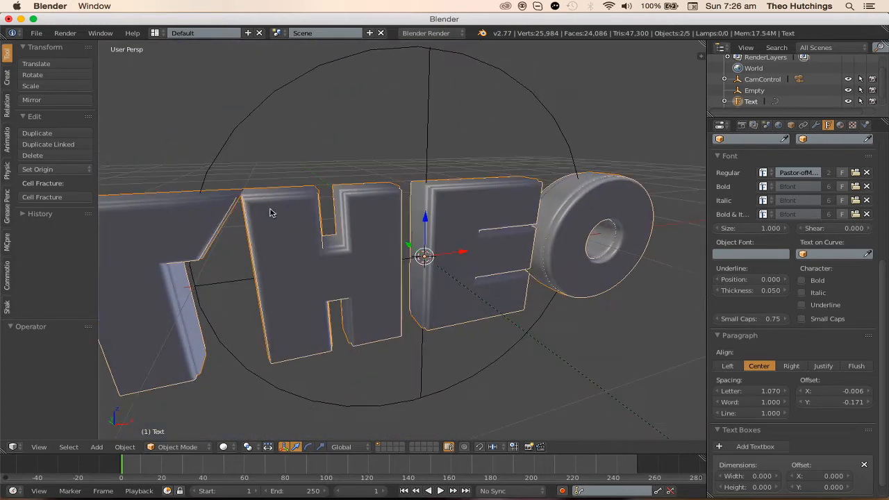
pyautogui.keyDown('shift'); pyautogui.rightClick(430, 90); pyautogui.keyUp('shift')
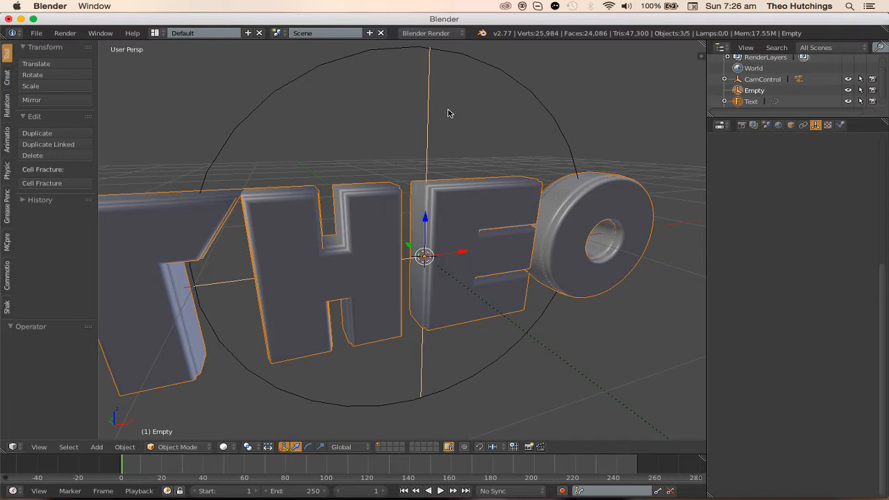
pyautogui.hotkey('ctrl', 'p')
pyautogui.click(448, 113)
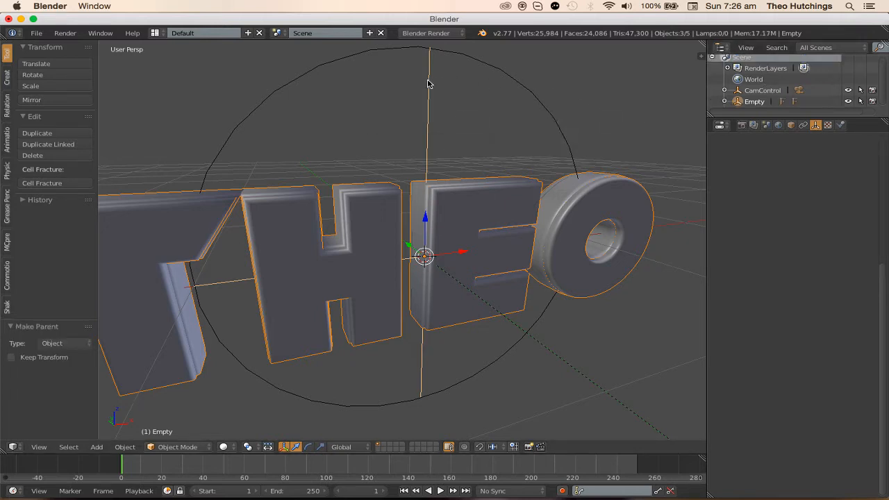
# - Try moving and rotating the plain axes empty, including about X, to test the text parenting, cancelling each transform
pyautogui.rightClick(428, 84)
pyautogui.scroll(-3, 420, 91)
pyautogui.press('g')
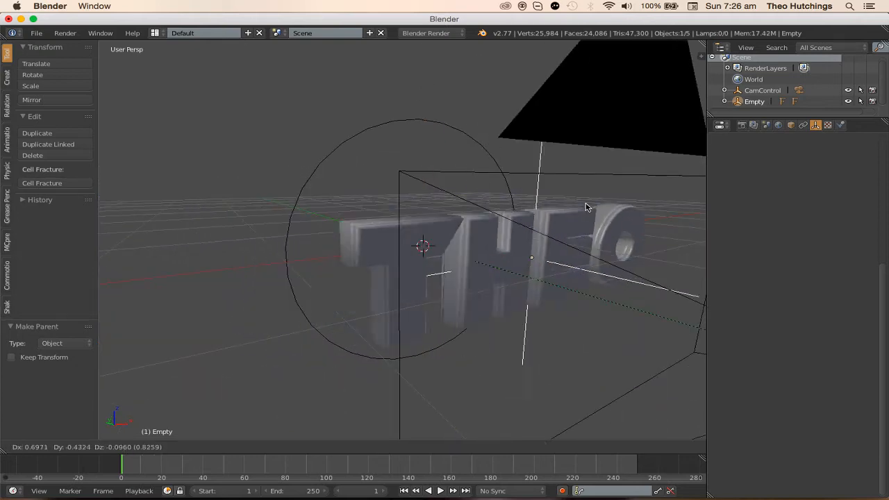
pyautogui.press('Escape')
pyautogui.press('r')
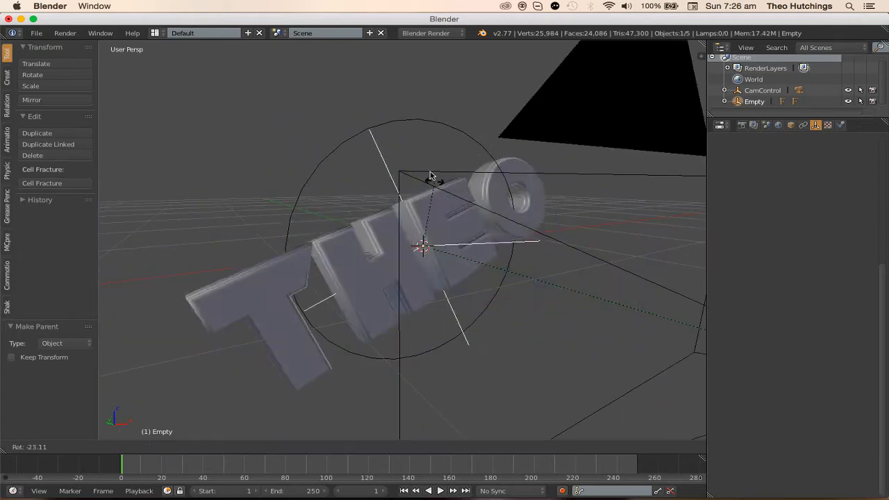
pyautogui.press('Escape')
pyautogui.press('r')
pyautogui.press('x')
pyautogui.press('Escape')
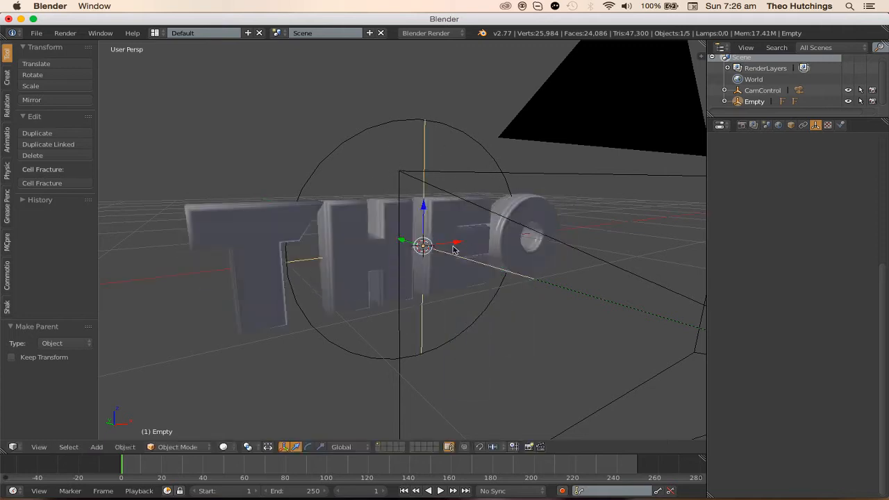
# - Rename the plain axes empty as TextControl
pyautogui.click(758, 91)
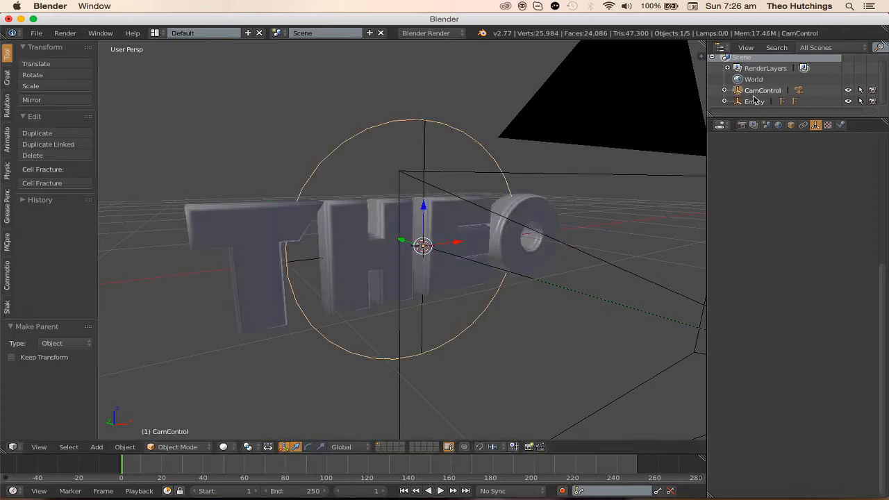
pyautogui.doubleClick(753, 101)
pyautogui.write('Te')
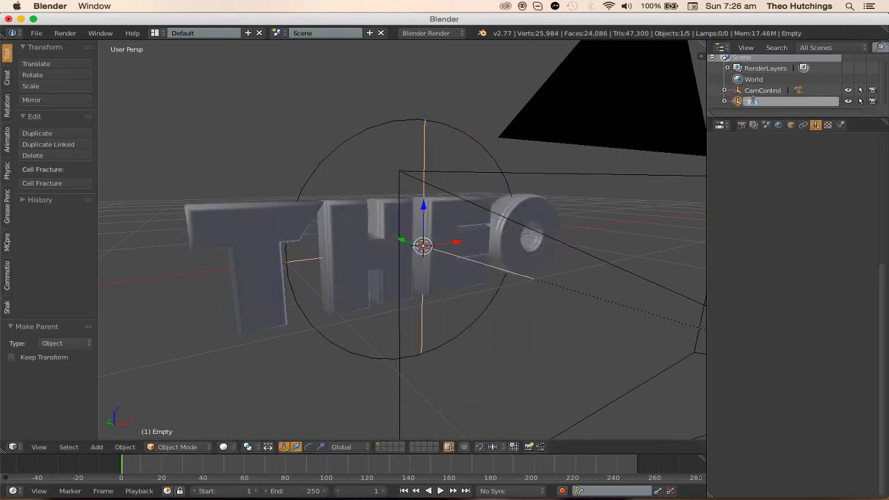
pyautogui.write('xtControl')
pyautogui.press('Return')
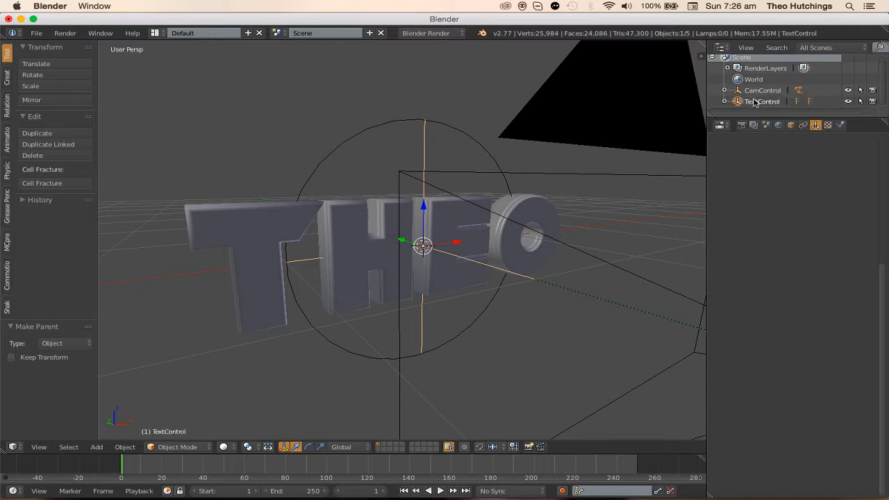
# - Return to the camera view, show the object properties and deselect all objects
pyautogui.press('KP_0')
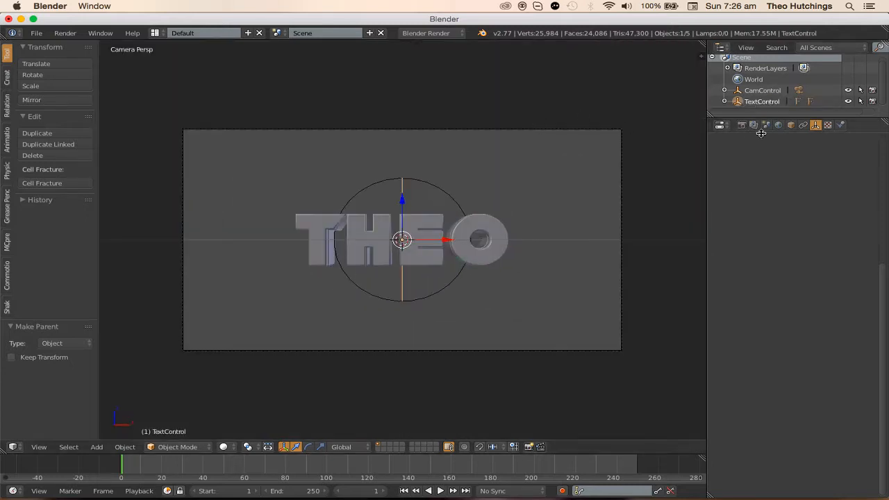
pyautogui.click(790, 125)
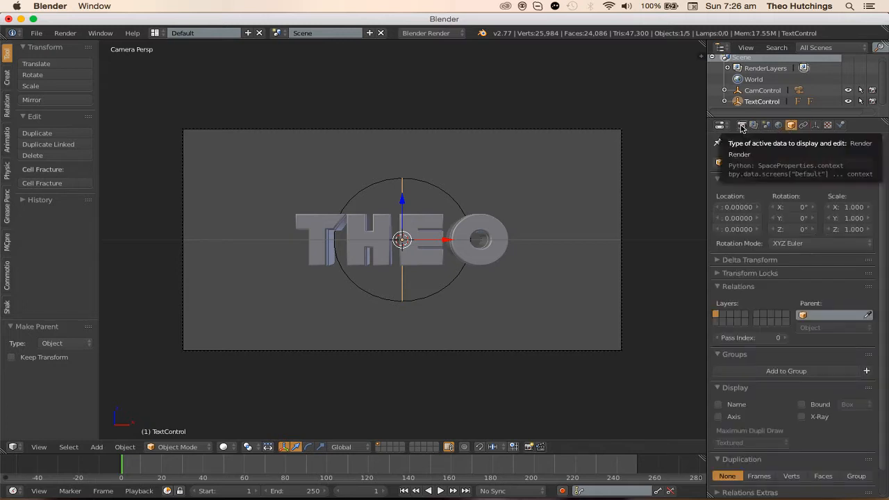
pyautogui.press('a')
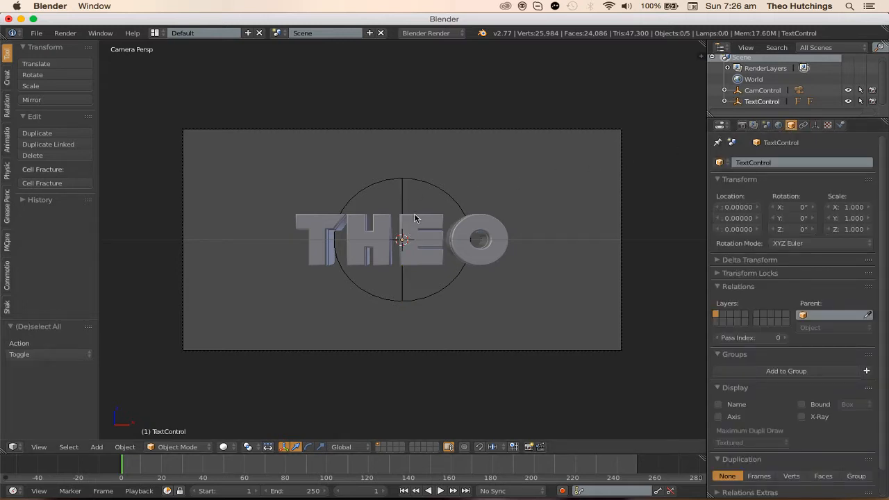
# - Save the project as TutorialFile in the Blender saves folder
pyautogui.hotkey('shift', 's')
pyautogui.press('Escape')
pyautogui.hotkey('ctrl', 'shift', 's')
pyautogui.click(50, 288)
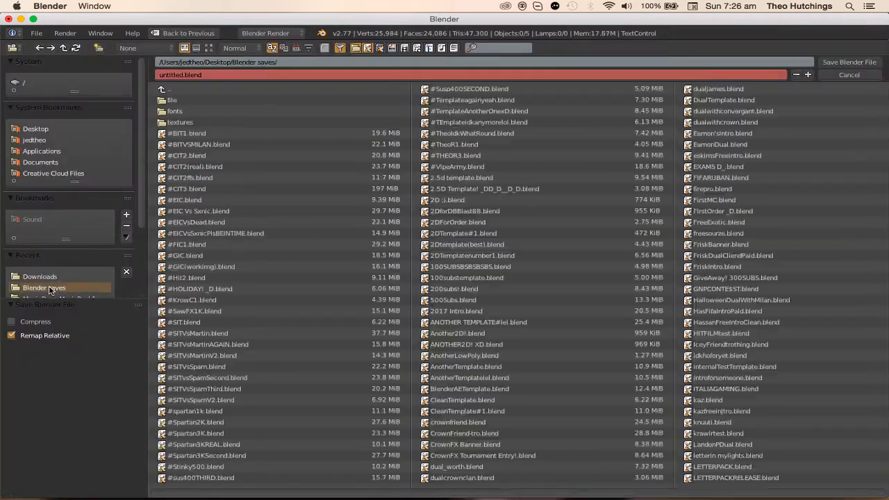
pyautogui.click(182, 77)
pyautogui.write('Tut')
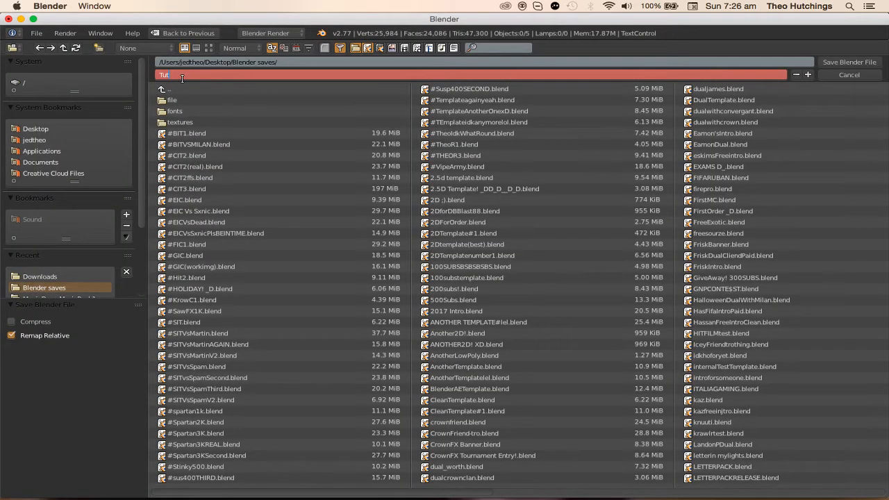
pyautogui.write('orialFile')
pyautogui.press('Return')
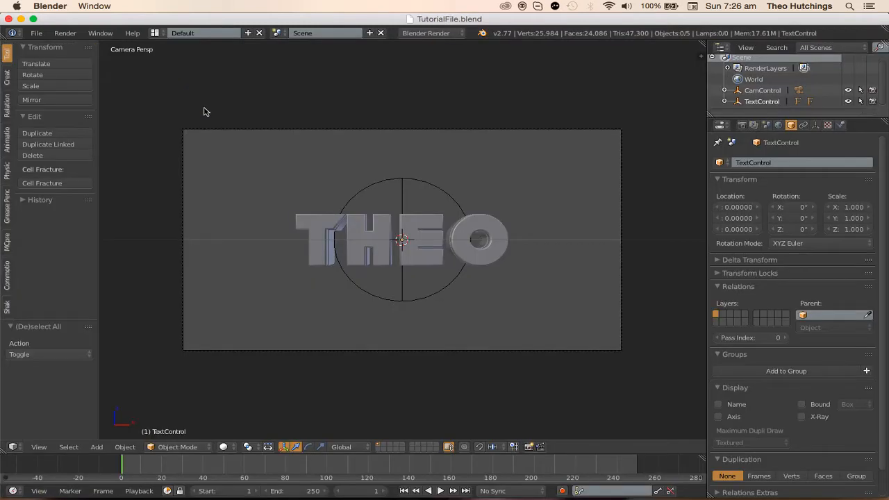
# - Enable automatic packing of external data into the .blend file
pyautogui.click(36, 33)
pyautogui.moveTo(46, 257)
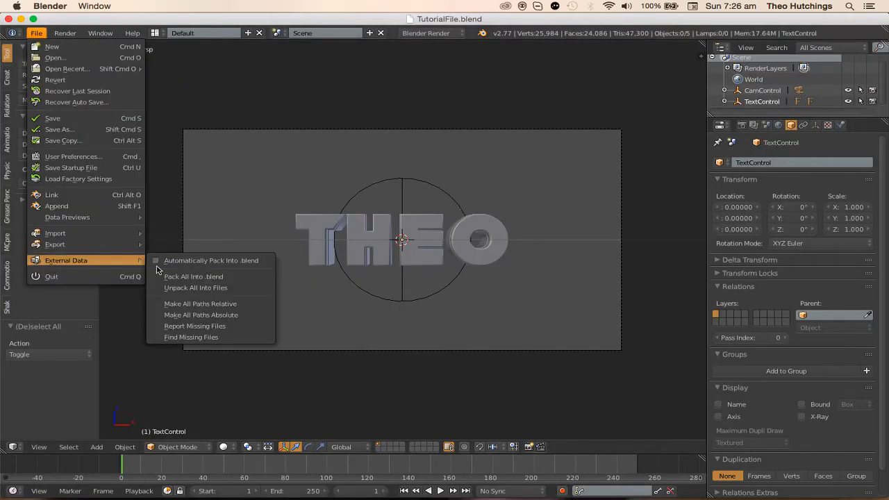
pyautogui.click(192, 262)
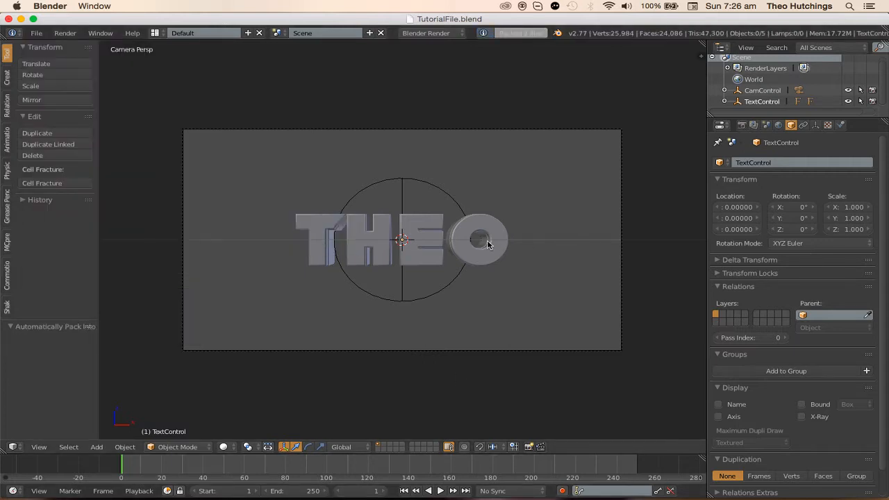
# - Add a UV sphere at the centre of the text and scale it by 50 so that it encloses the scene
pyautogui.hotkey('shift', 'a')
pyautogui.moveTo(299, 133)
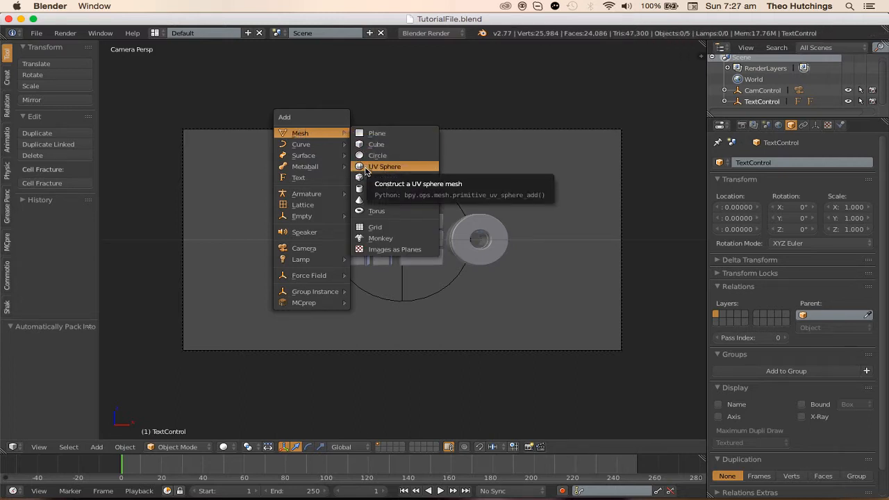
pyautogui.click(376, 169)
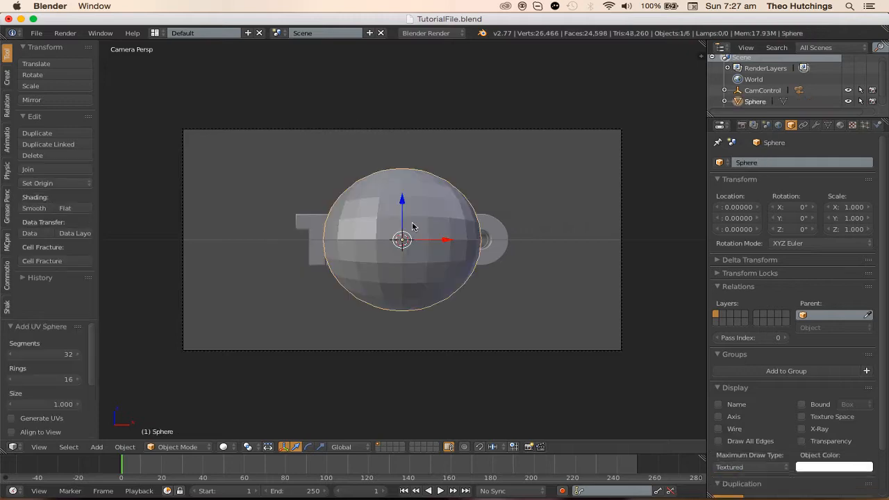
pyautogui.write('s50')
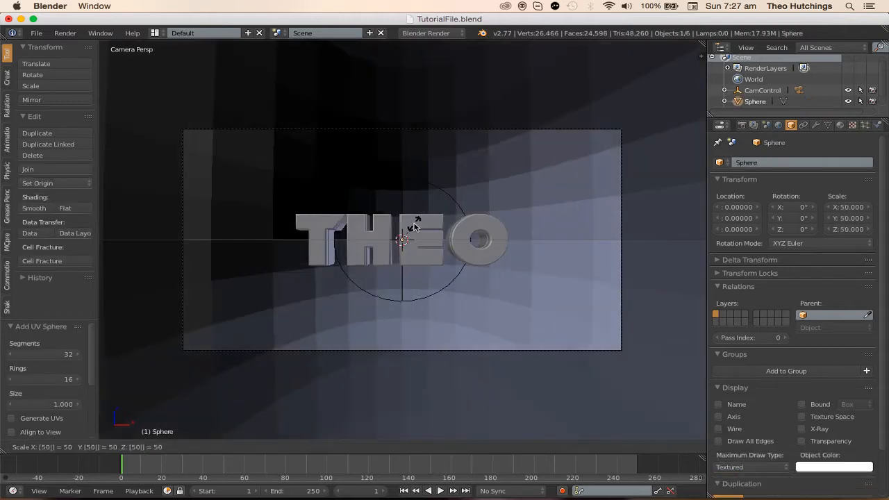
pyautogui.press('Return')
# - Inspect the inside of the enclosing sphere, return to the camera view and rename the sphere as Lightroom
pyautogui.moveTo(447, 204); pyautogui.dragTo(369, 211, button='middle')
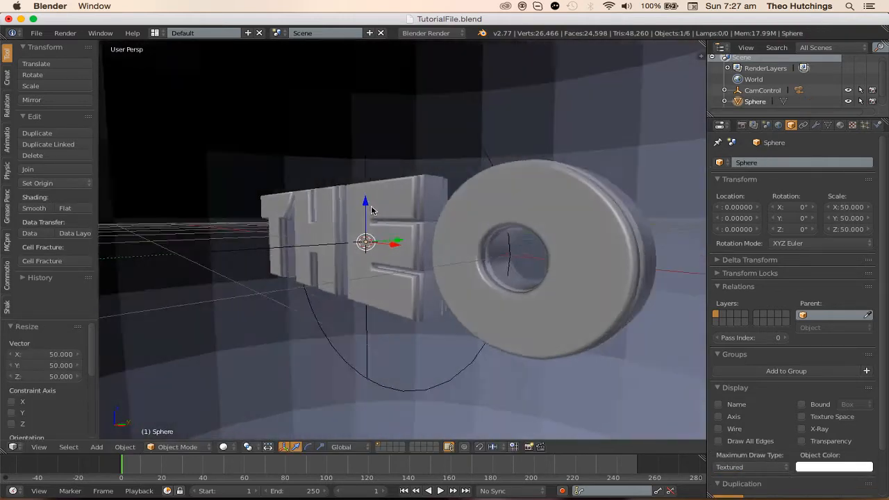
pyautogui.scroll(-15, 347, 216)
pyautogui.scroll(14, 420, 238)
pyautogui.moveTo(420, 238); pyautogui.dragTo(542, 218, button='middle')
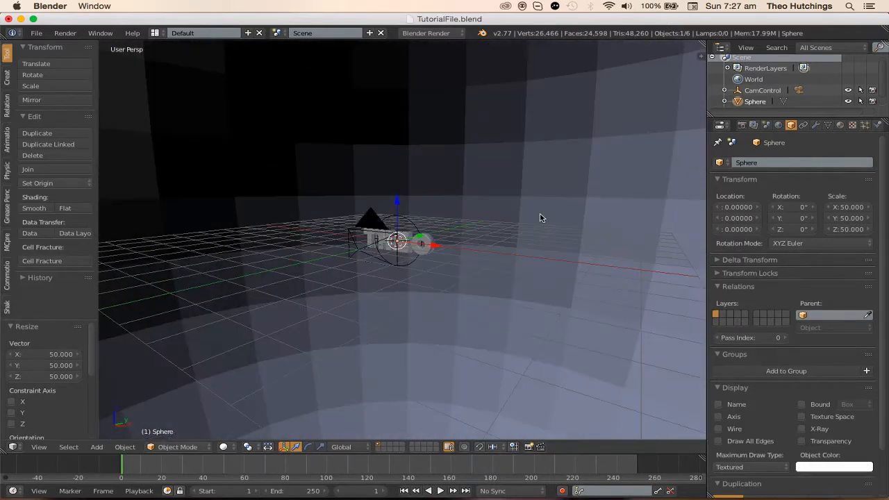
pyautogui.press('KP_0')
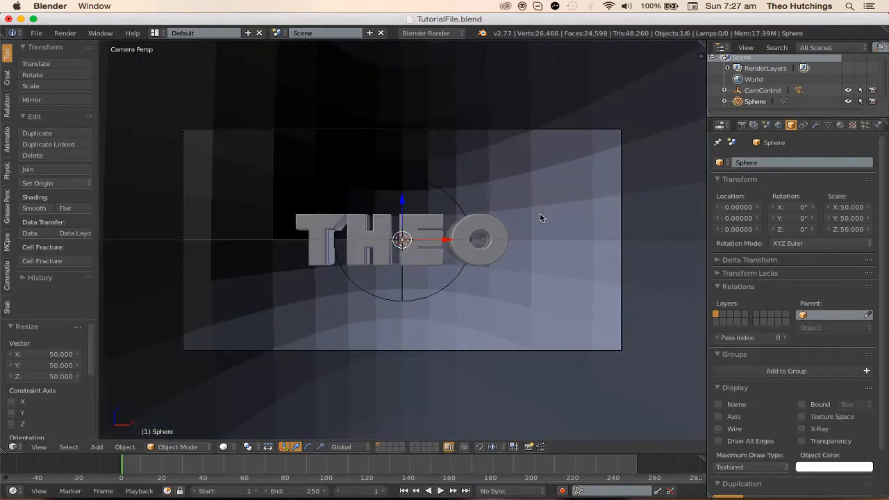
pyautogui.doubleClick(748, 102)
pyautogui.press('BackSpace')
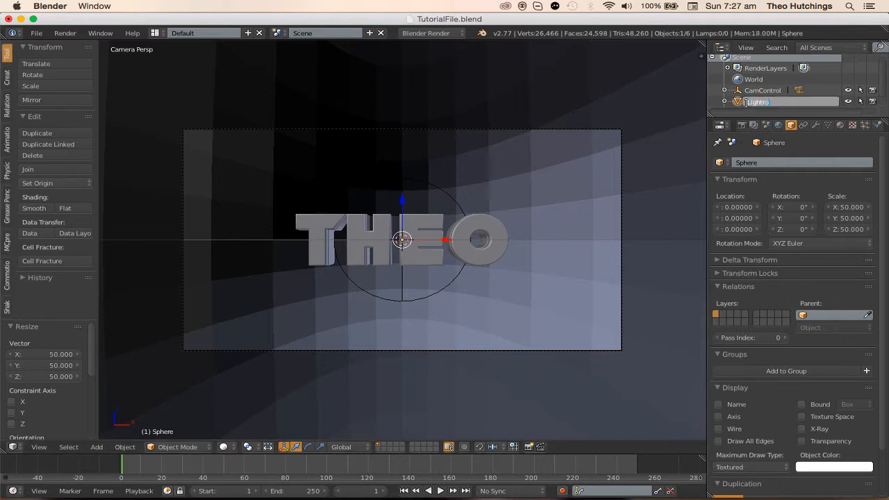
pyautogui.write('Lightroom')
pyautogui.press('Return')
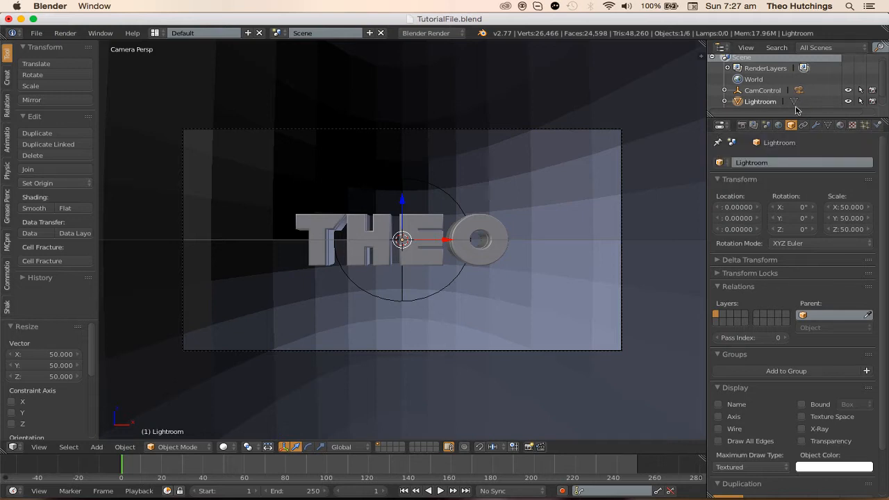
# - Create a new material for the Lightroom sphere and set its diffuse intensity to 1.000
pyautogui.click(839, 127)
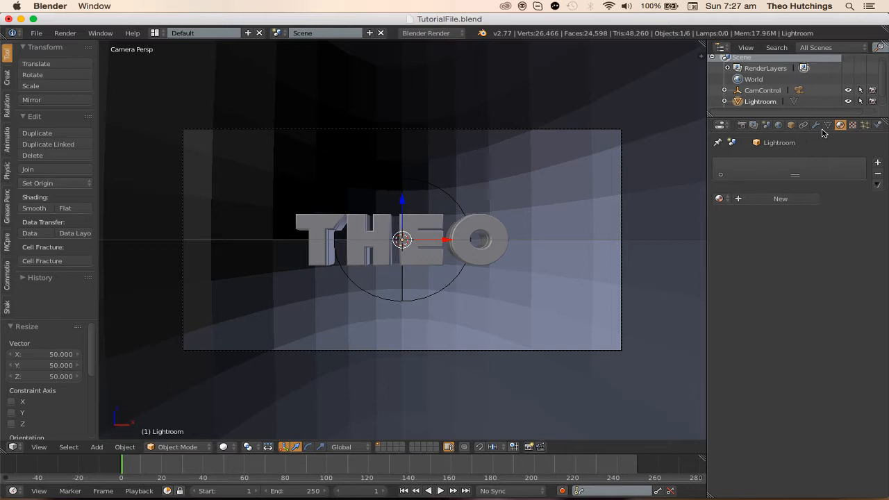
pyautogui.click(775, 198)
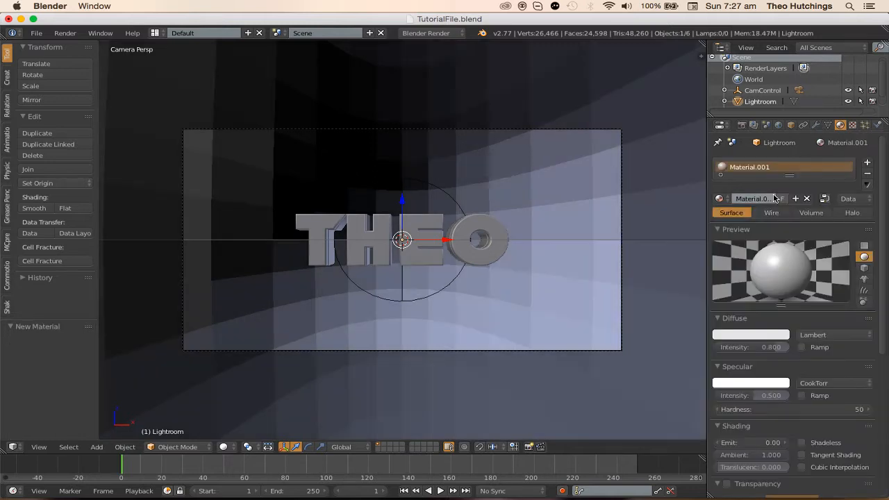
pyautogui.moveTo(784, 345); pyautogui.dragTo(795, 344)
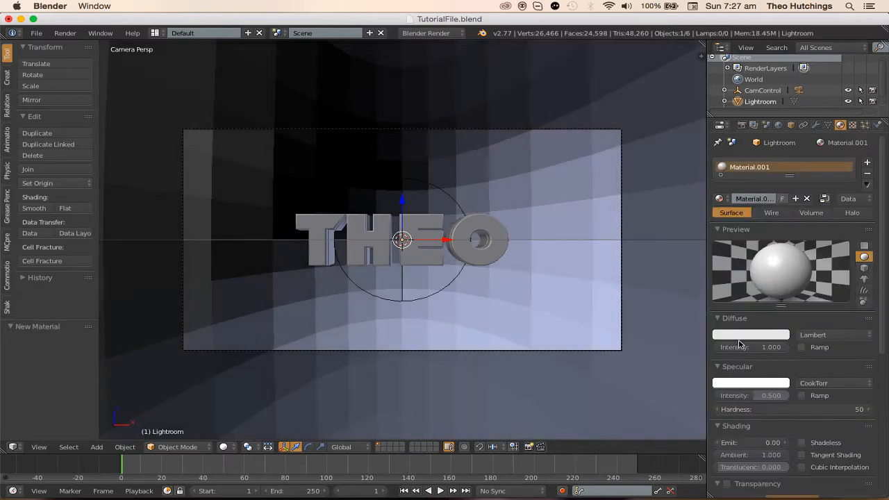
pyautogui.click(748, 335)
# - Enable transparency on the Lightroom material and set its method to Mask
pyautogui.scroll(-3, 814, 382)
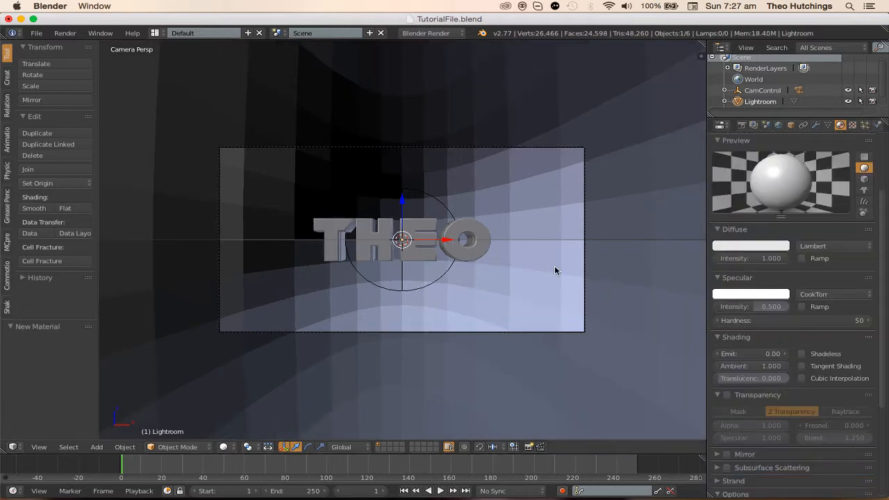
pyautogui.scroll(-1, 763, 360)
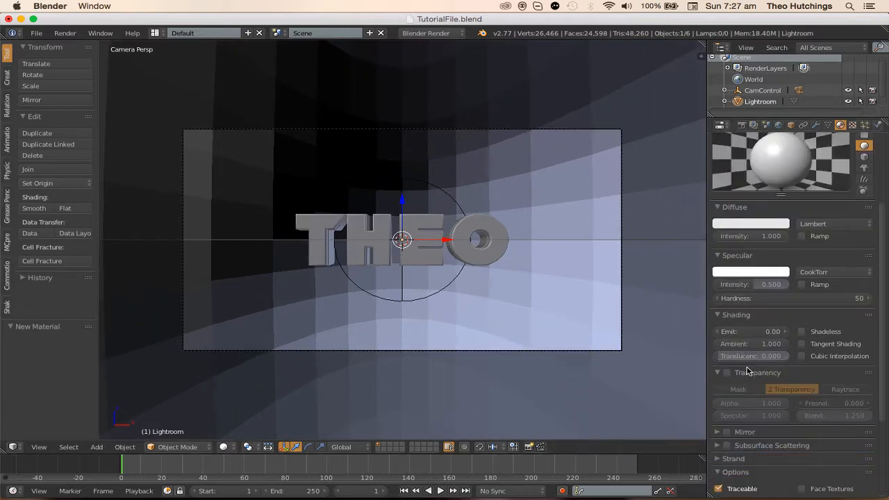
pyautogui.click(735, 374)
pyautogui.click(727, 374)
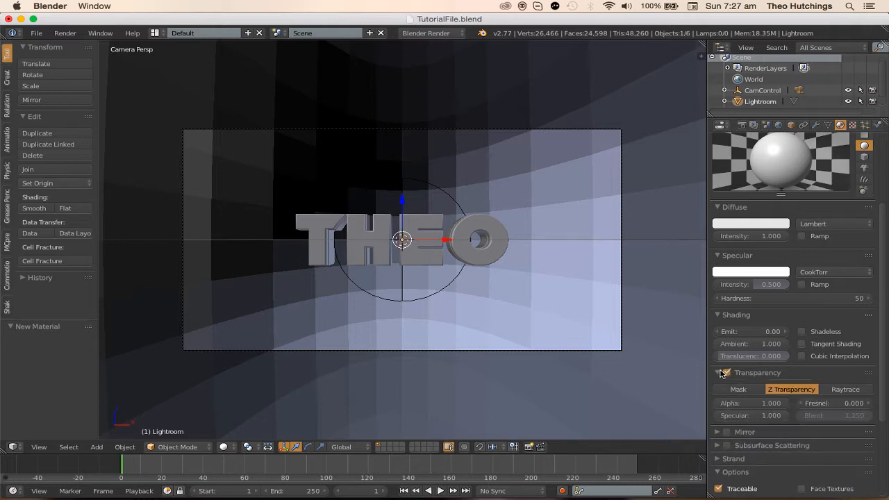
pyautogui.click(750, 391)
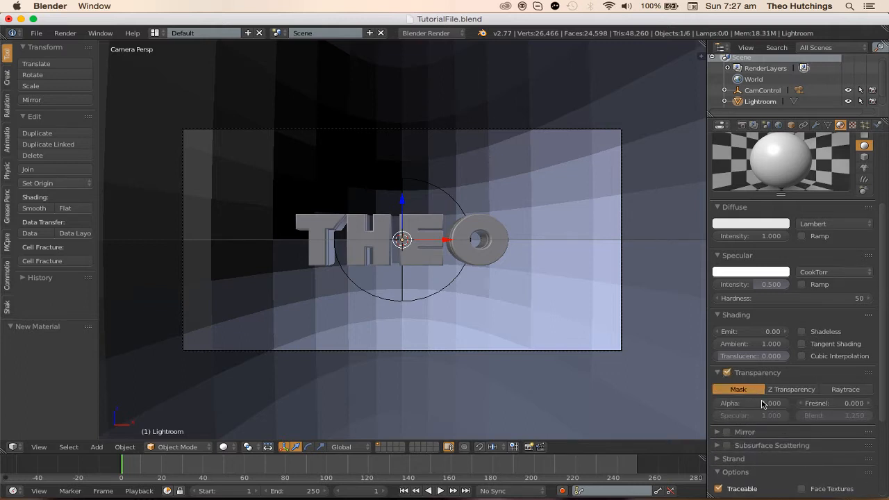
# - Set the emit value of the Lightroom material to 7.4
pyautogui.scroll(-1, 621, 349)
pyautogui.scroll(-5, 776, 343)
pyautogui.scroll(1, 630, 325)
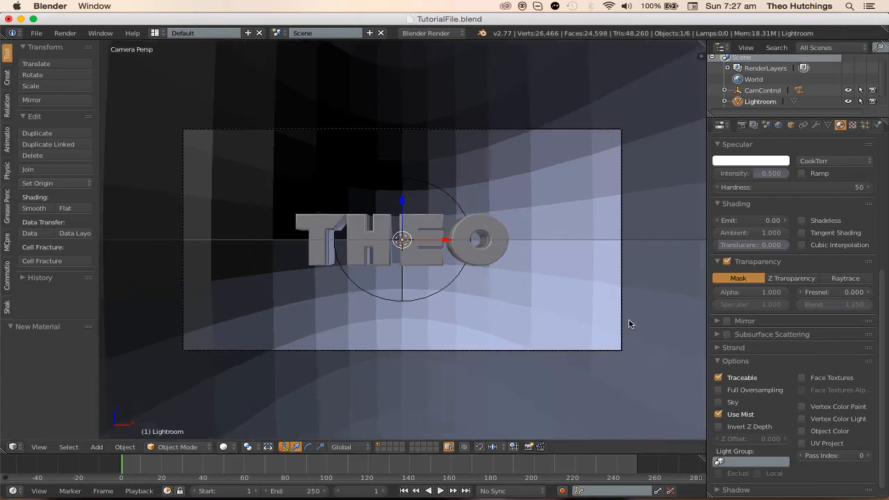
pyautogui.scroll(1, 629, 325)
pyautogui.scroll(6, 752, 334)
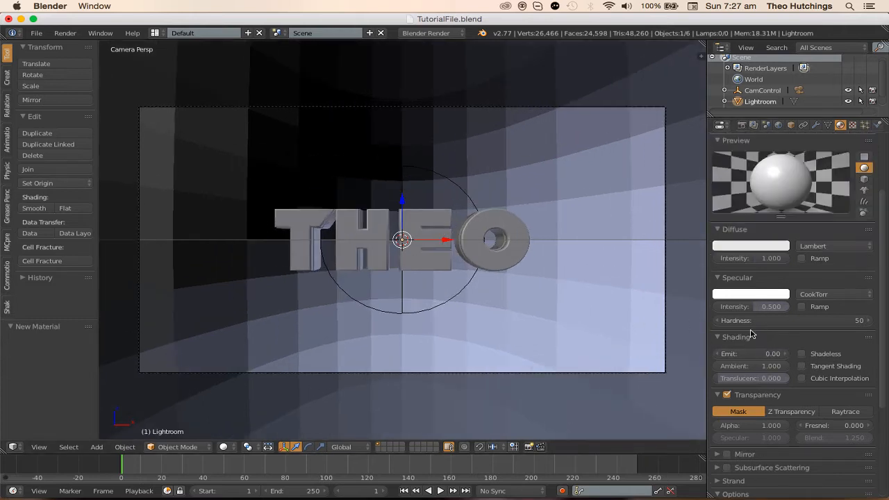
pyautogui.click(749, 352)
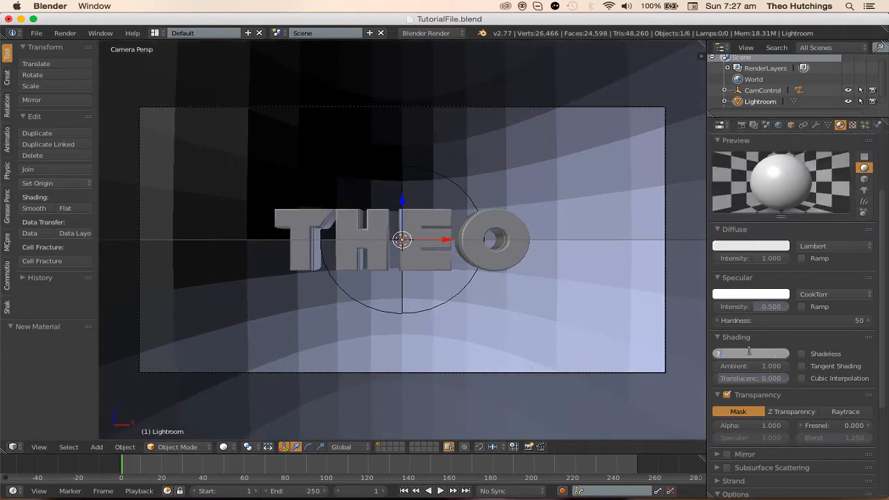
pyautogui.write('7.4')
pyautogui.press('Return')
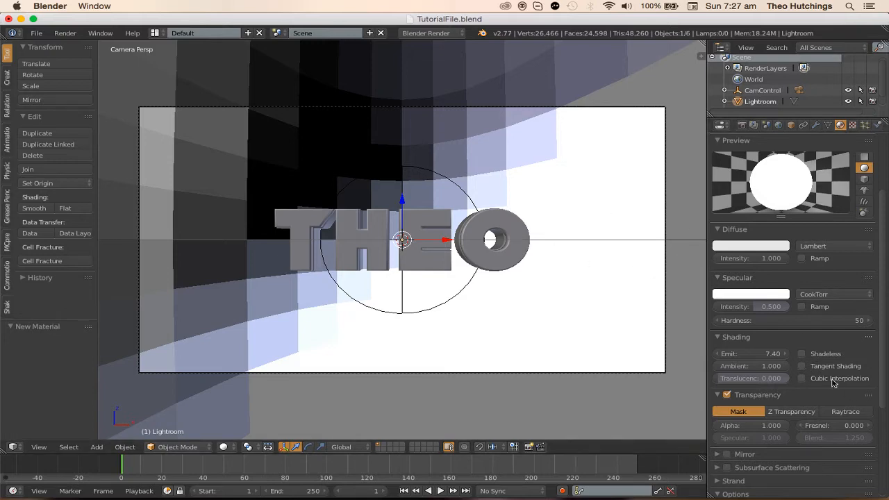
pyautogui.click(802, 354)
pyautogui.click(802, 355)
pyautogui.click(802, 355)
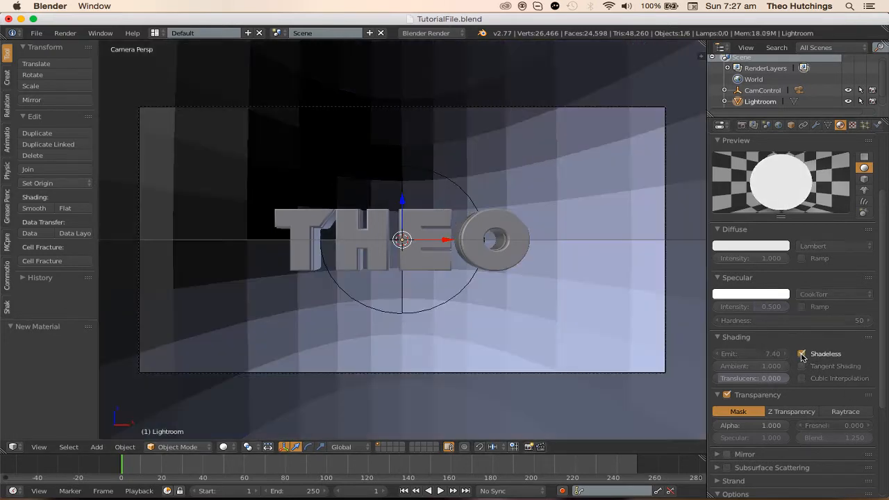
pyautogui.click(802, 355)
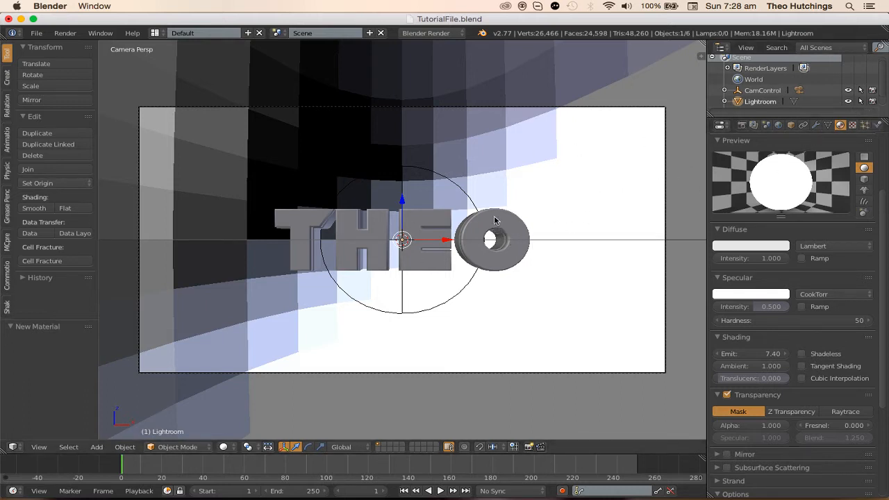
# - Select the text object inside the sphere, return to the camera view and give the text a new material
pyautogui.moveTo(556, 163); pyautogui.dragTo(424, 193, button='middle')
pyautogui.rightClick(424, 193)
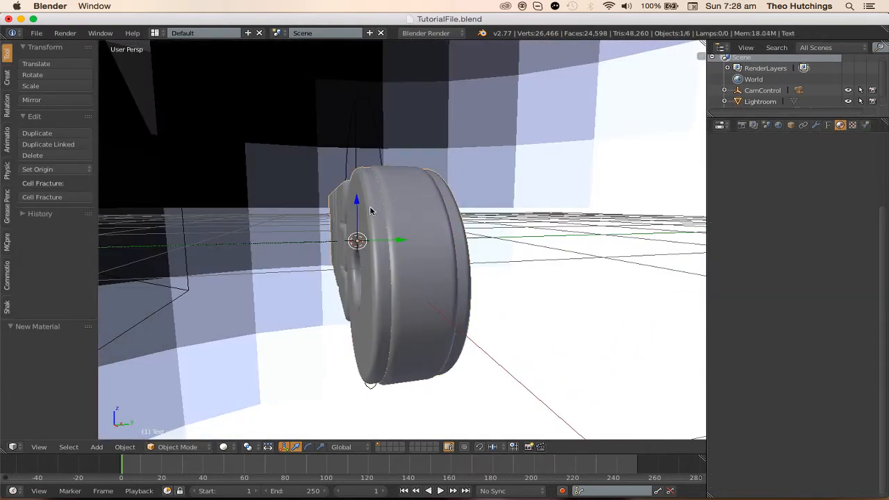
pyautogui.press('KP_0')
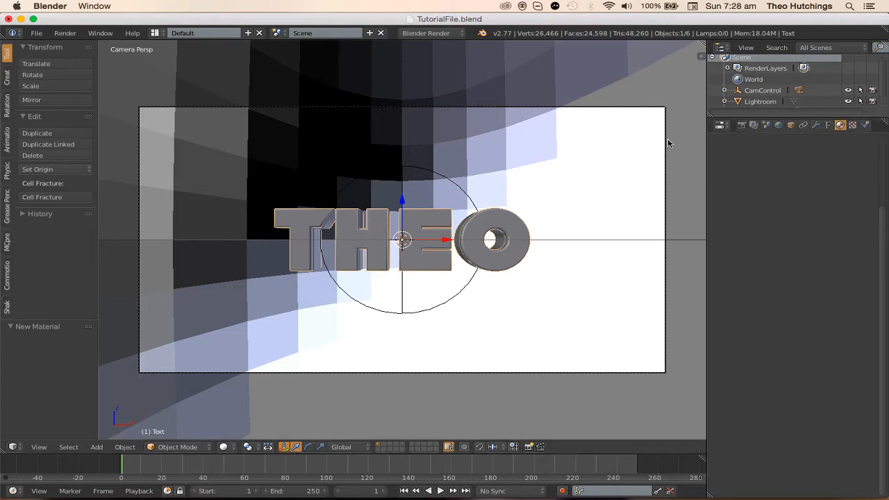
pyautogui.moveTo(488, 241); pyautogui.dragTo(344, 236, button='middle')
pyautogui.press('KP_0')
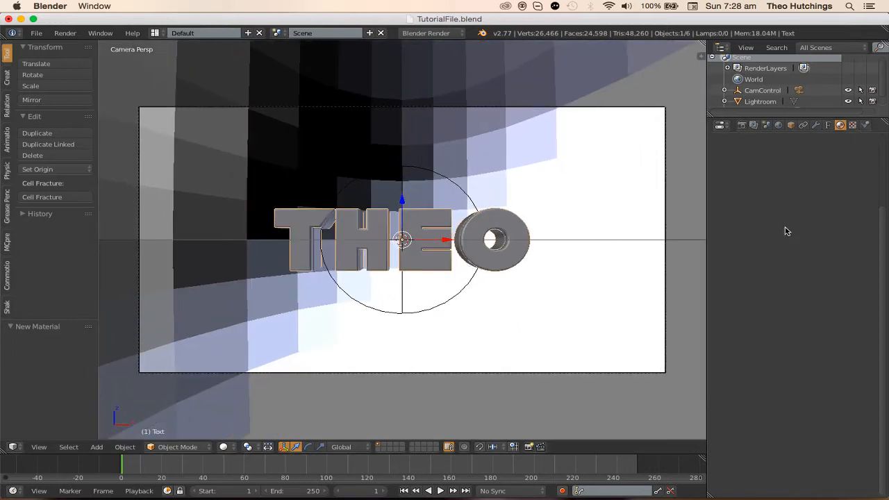
pyautogui.click(39, 447)
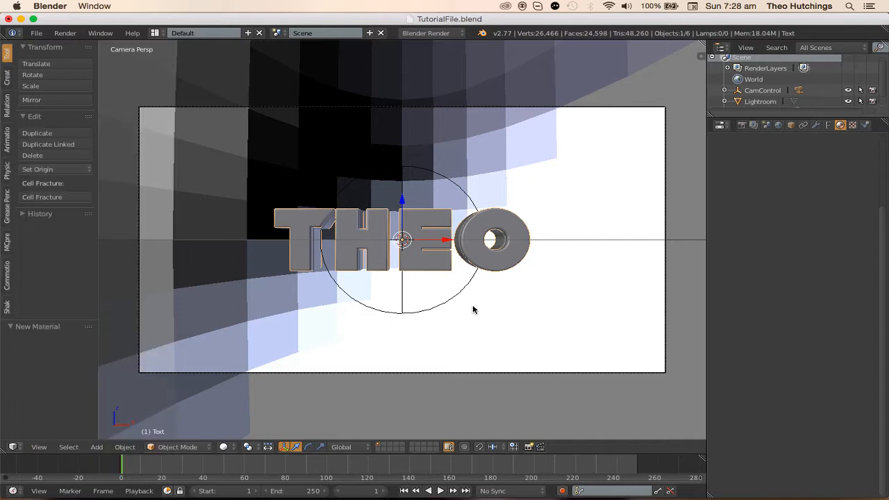
pyautogui.scroll(5, 832, 196)
pyautogui.click(750, 201)
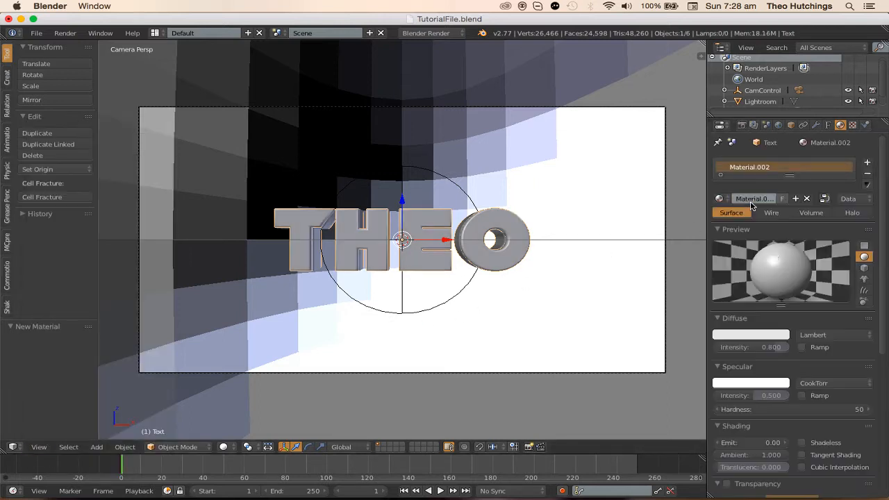
# - Enable mirror reflections on the text material and darken its diffuse colour to a grey of about 0.359
pyautogui.scroll(-5, 775, 330)
pyautogui.scroll(-5, 792, 344)
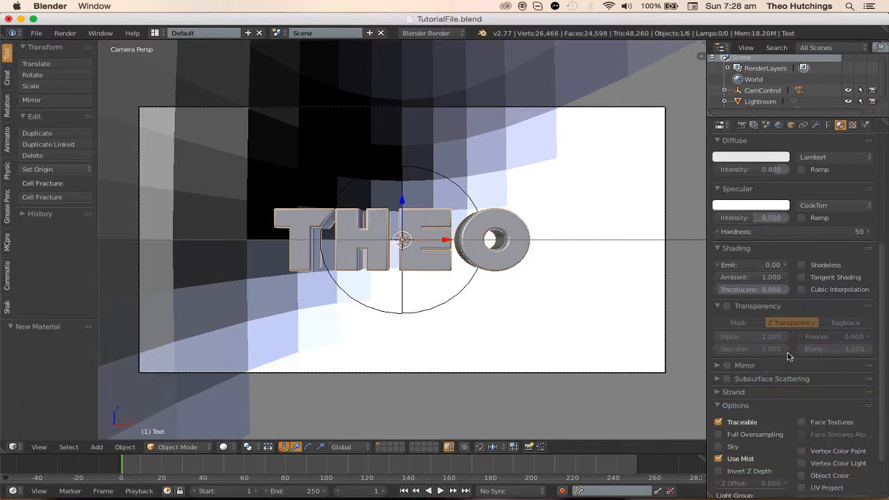
pyautogui.click(728, 320)
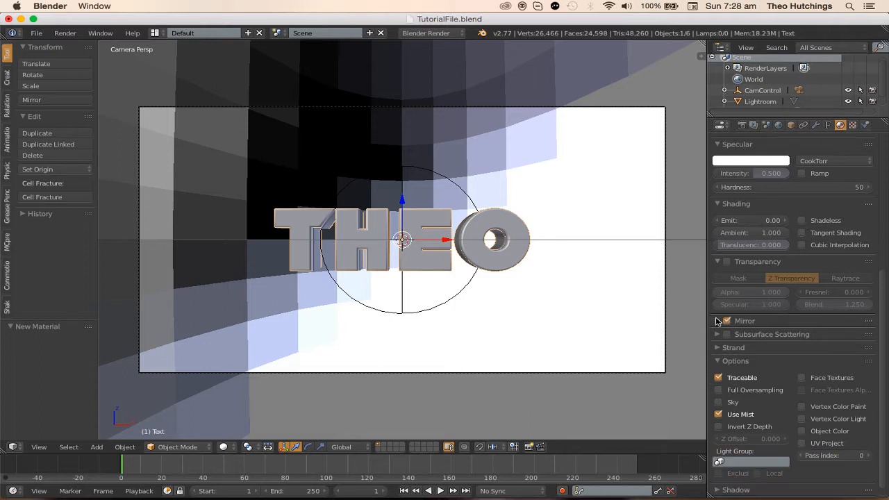
pyautogui.click(718, 321)
pyautogui.scroll(4, 723, 319)
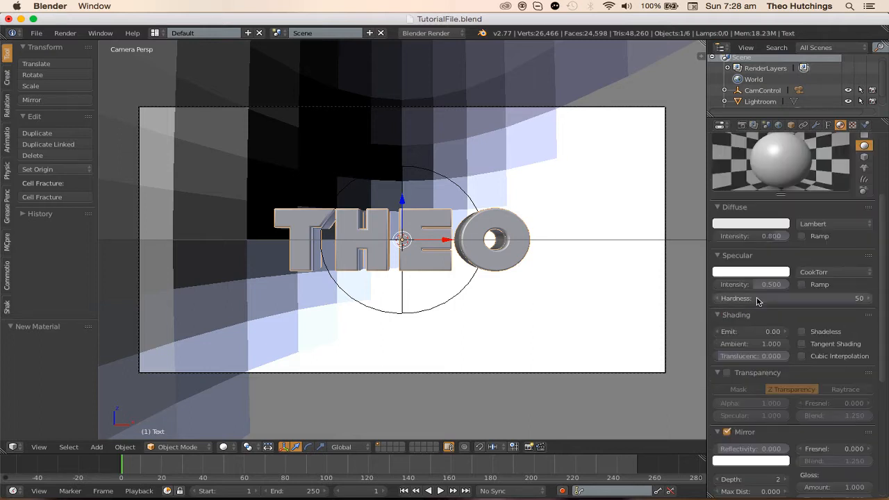
pyautogui.click(768, 227)
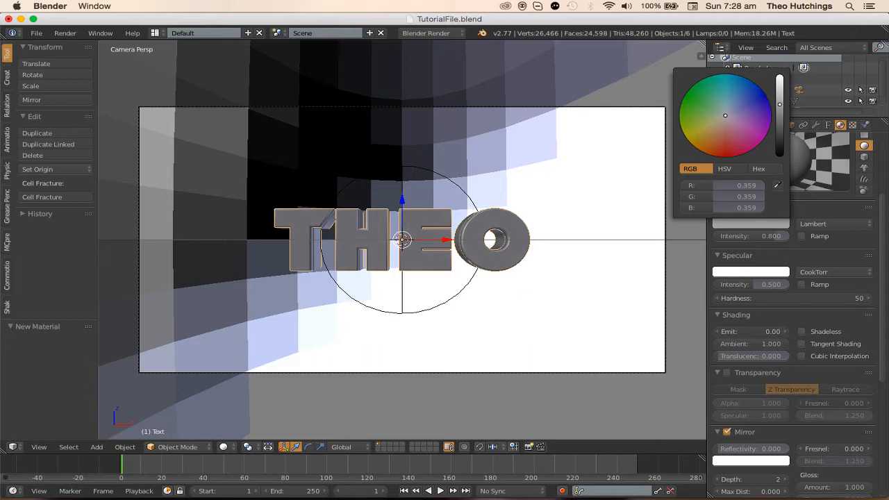
# - Set the text material's mirror reflectivity to 0.200 and its mirror colour to a grey of about 0.326
pyautogui.scroll(-3, 810, 310)
pyautogui.scroll(-3, 809, 311)
pyautogui.click(739, 271)
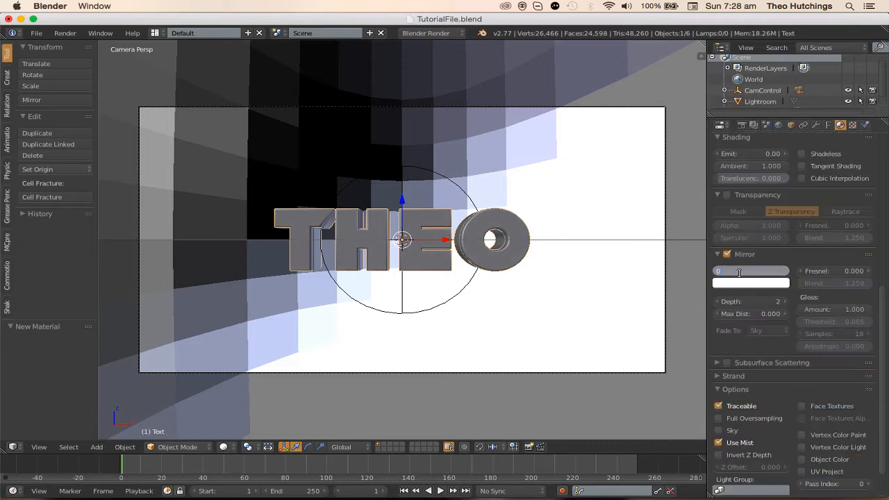
pyautogui.press('Return')
pyautogui.click(751, 281)
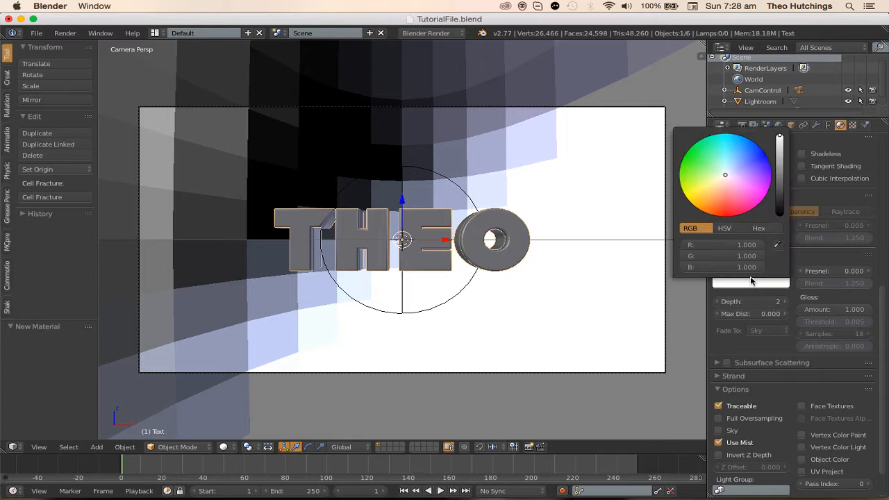
pyautogui.moveTo(783, 162); pyautogui.dragTo(778, 168)
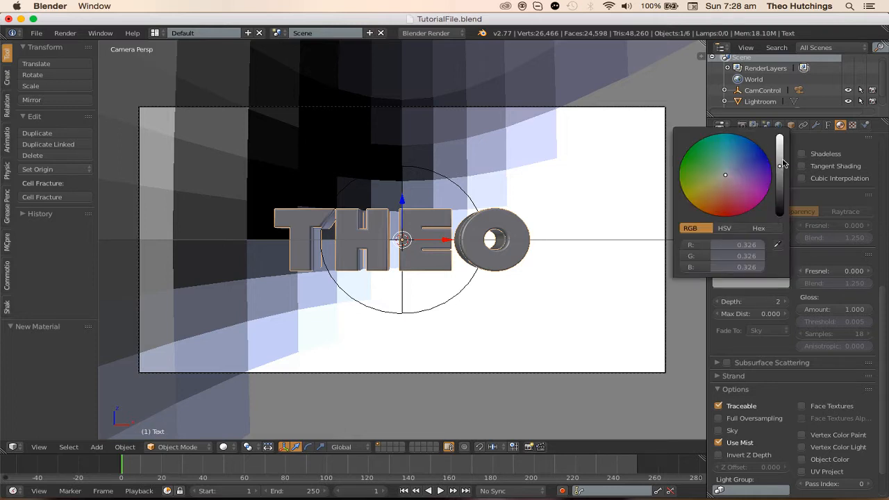
# - Preview the scene with rendered shading and set the Lightroom material's transparency alpha to 0.000
pyautogui.hotkey('shift', 'z')
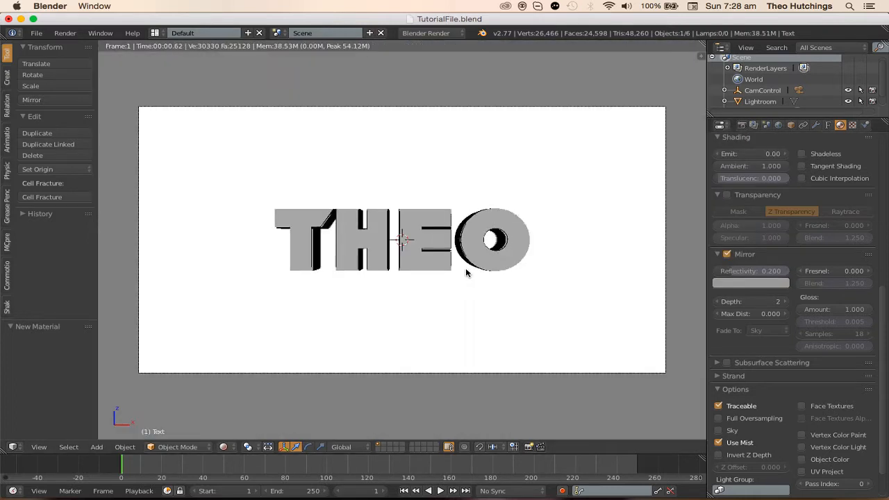
pyautogui.click(760, 101)
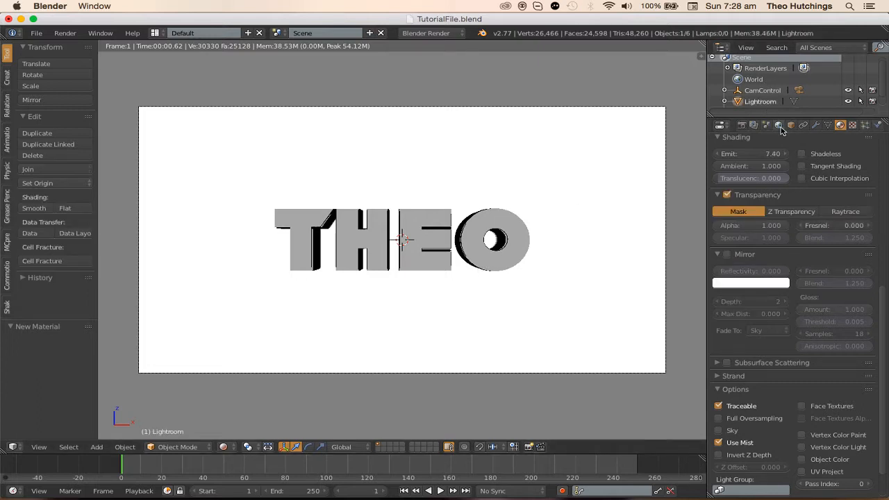
pyautogui.moveTo(770, 226); pyautogui.dragTo(730, 230)
pyautogui.scroll(5, 796, 204)
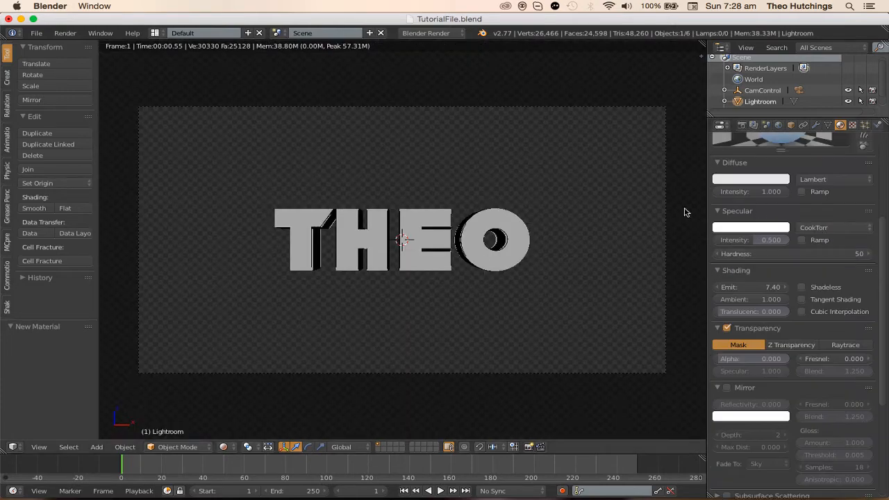
# - Switch back to solid shading, view the Lightroom sphere from outside and return to the camera view
pyautogui.click(224, 449)
pyautogui.click(243, 410)
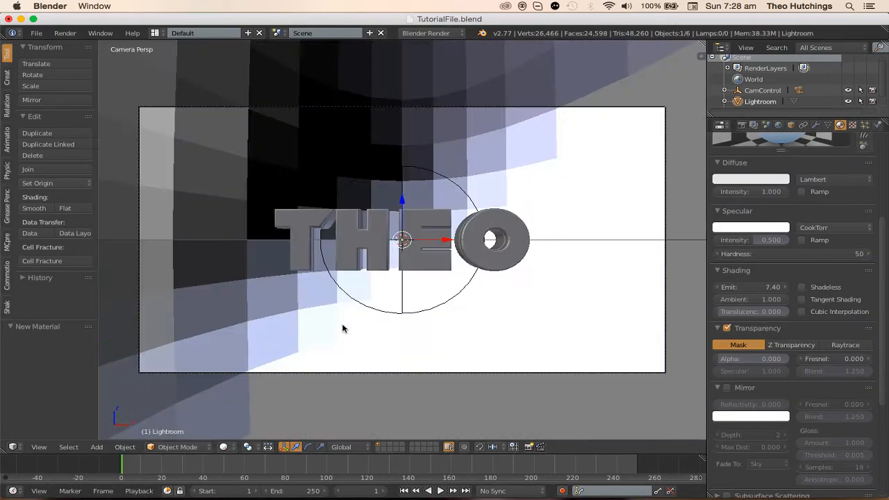
pyautogui.moveTo(372, 322); pyautogui.dragTo(324, 343, button='middle')
pyautogui.scroll(-10, 329, 338)
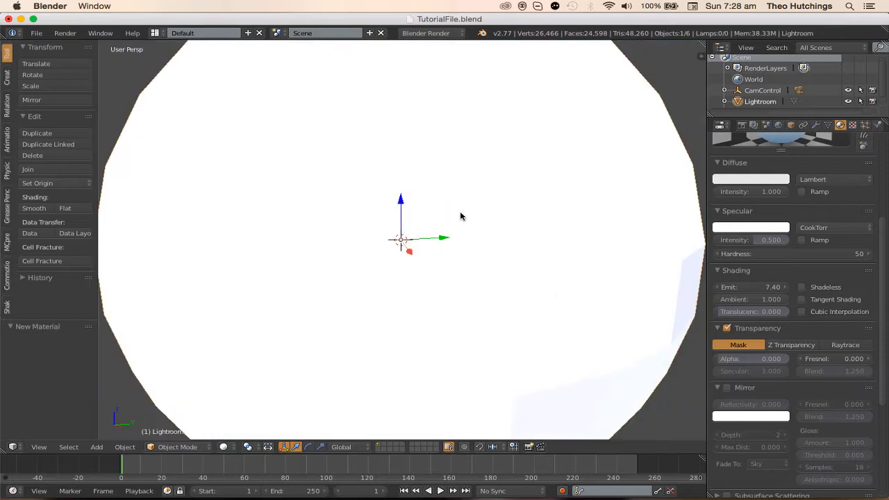
pyautogui.press('KP_0')
pyautogui.scroll(1, 482, 185)
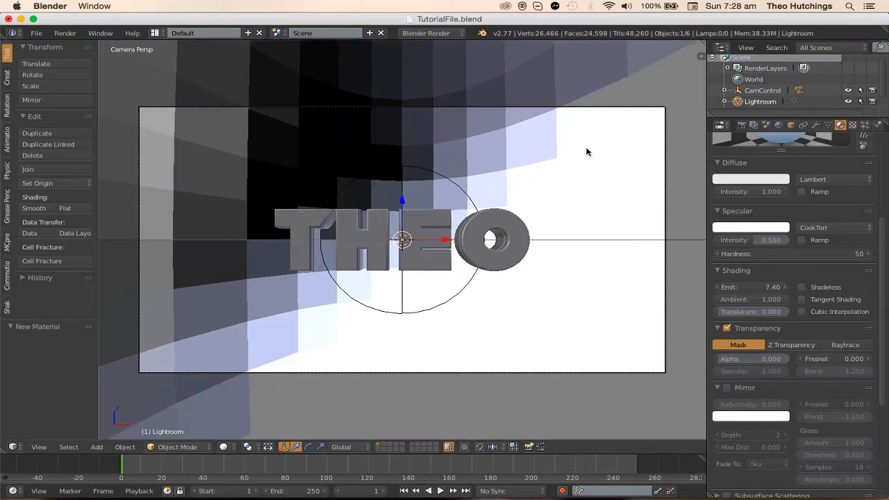
pyautogui.scroll(-1, 759, 95)
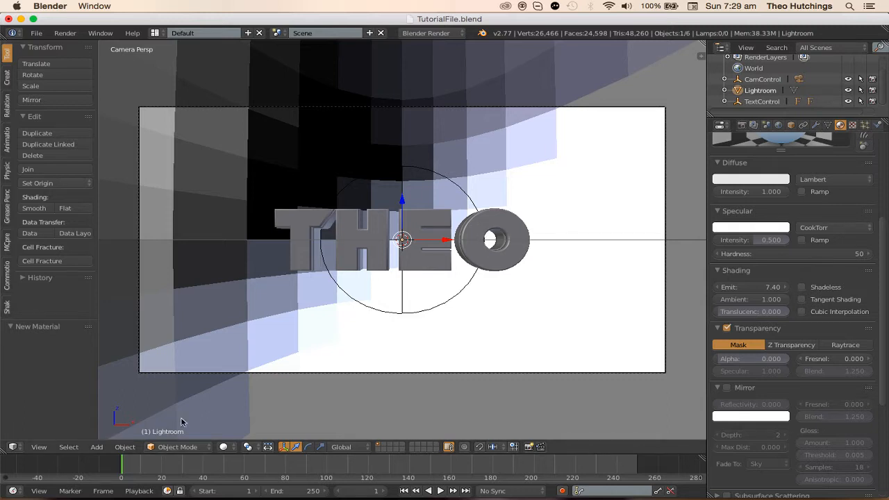
# - Preview the scene with rendered shading and add a new texture of type Marble to the Lightroom material
pyautogui.click(225, 447)
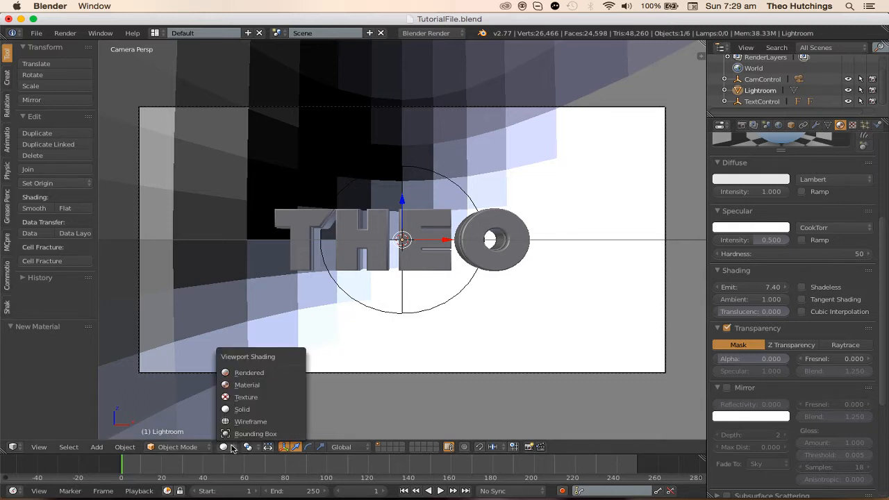
pyautogui.click(241, 374)
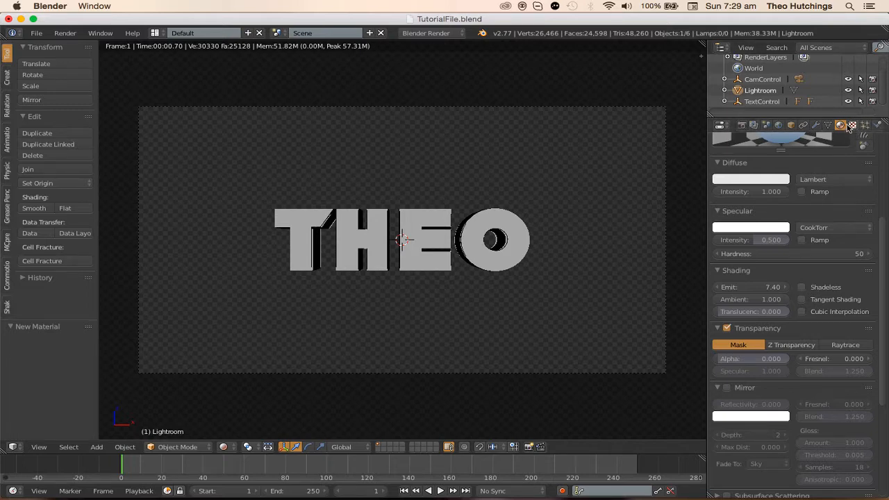
pyautogui.click(853, 125)
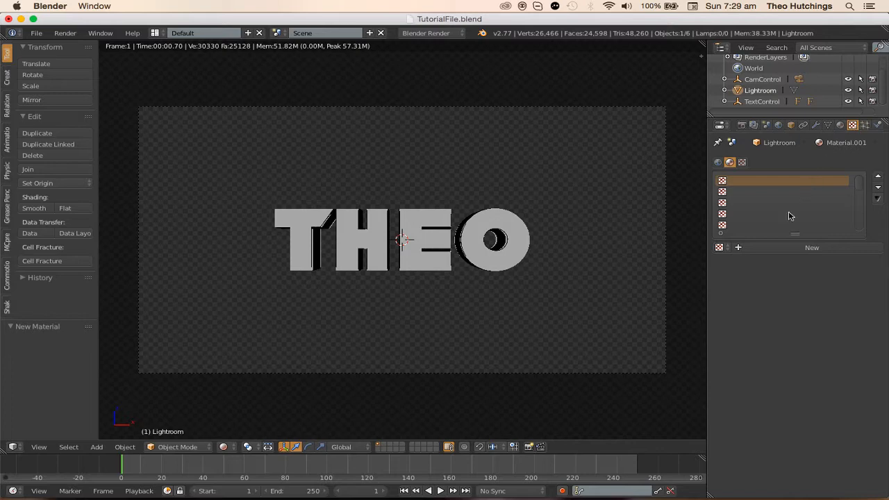
pyautogui.click(780, 248)
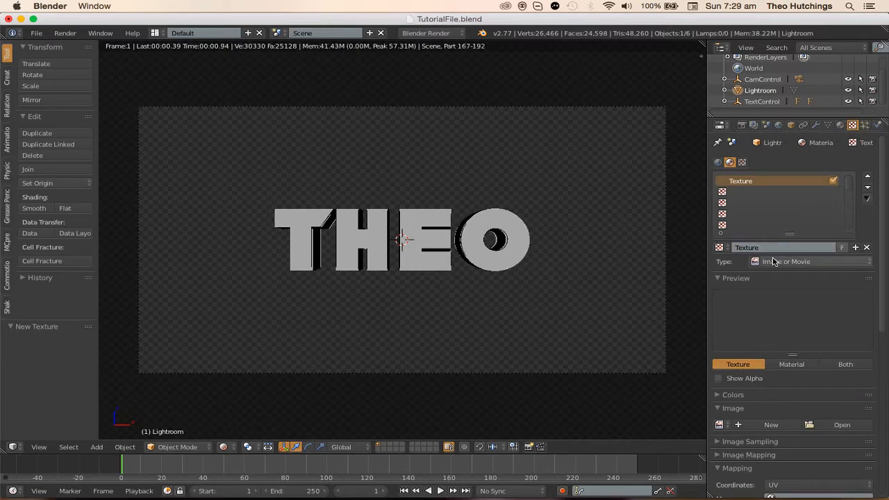
pyautogui.click(777, 262)
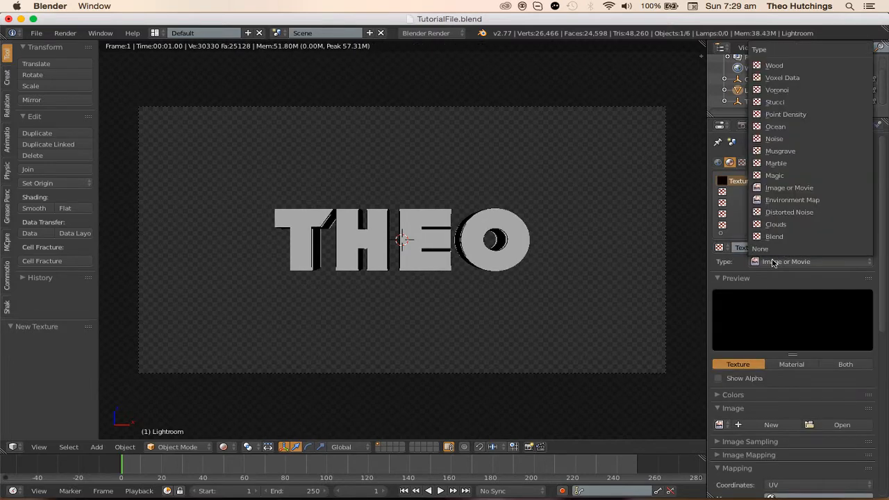
pyautogui.click(776, 164)
# - Set the Marble texture's size to 0.85 and its turbulence to 4.20
pyautogui.scroll(-3, 777, 263)
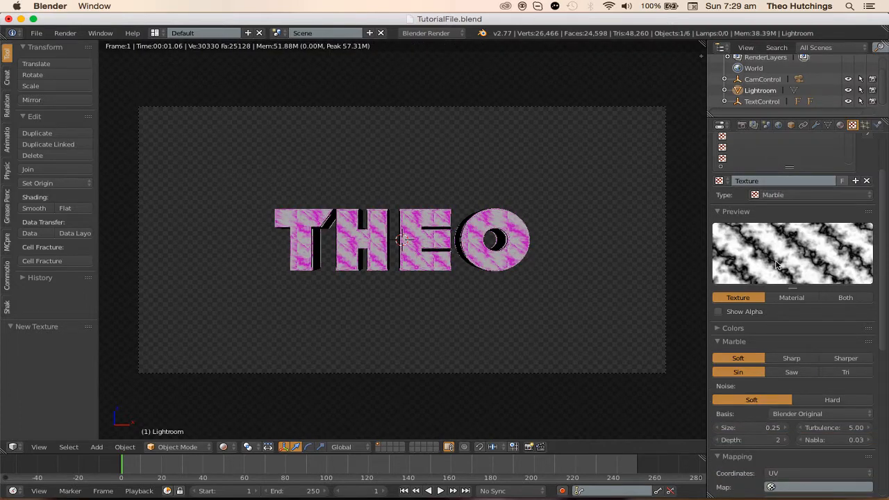
pyautogui.scroll(-5, 823, 428)
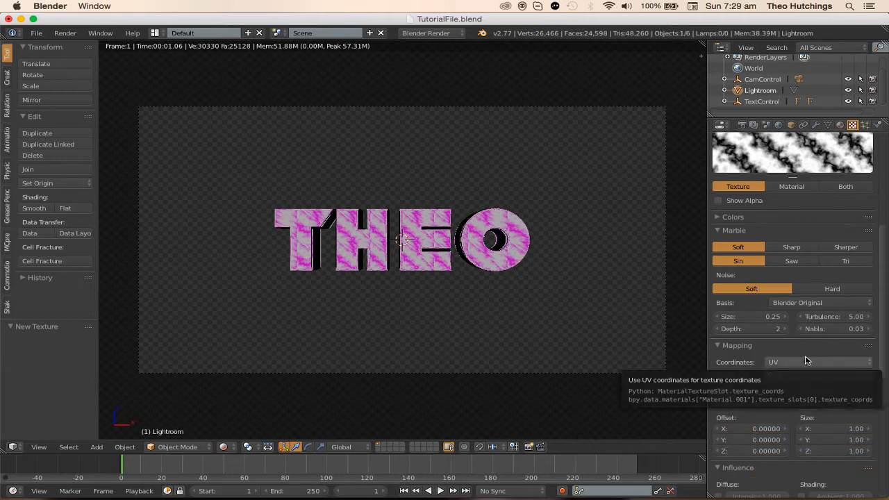
pyautogui.scroll(2, 809, 317)
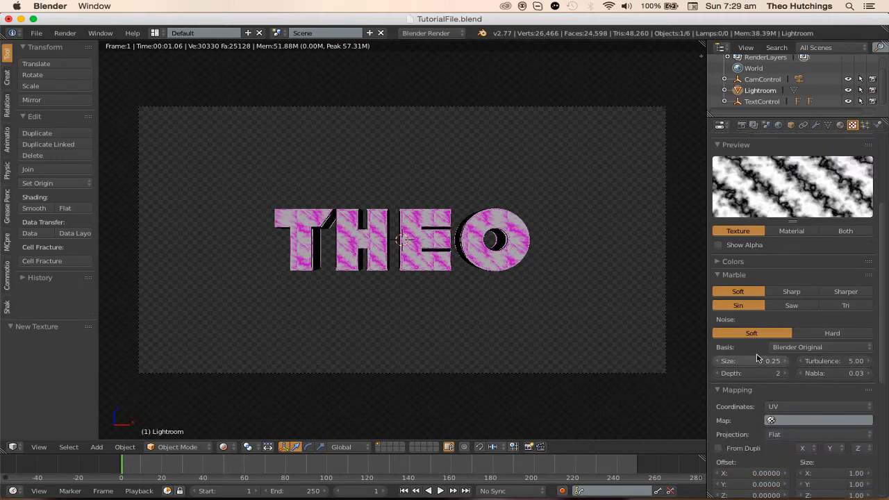
pyautogui.moveTo(771, 361); pyautogui.dragTo(771, 366)
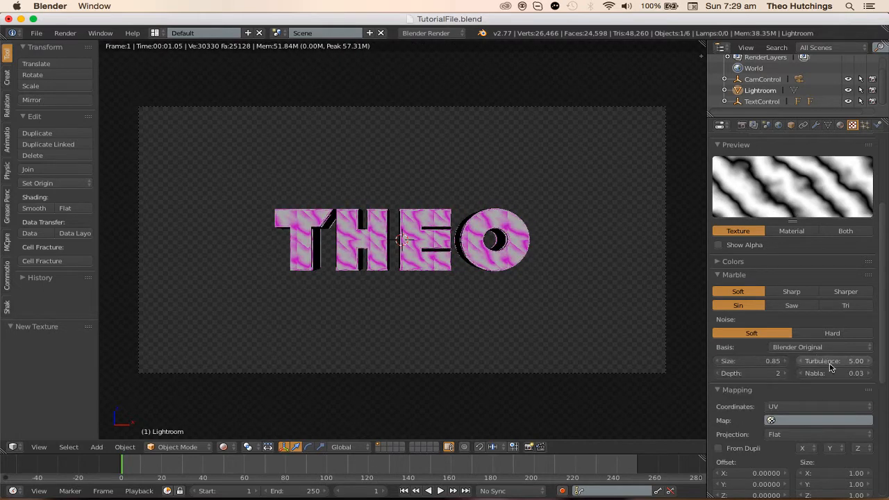
pyautogui.moveTo(830, 367); pyautogui.dragTo(828, 369)
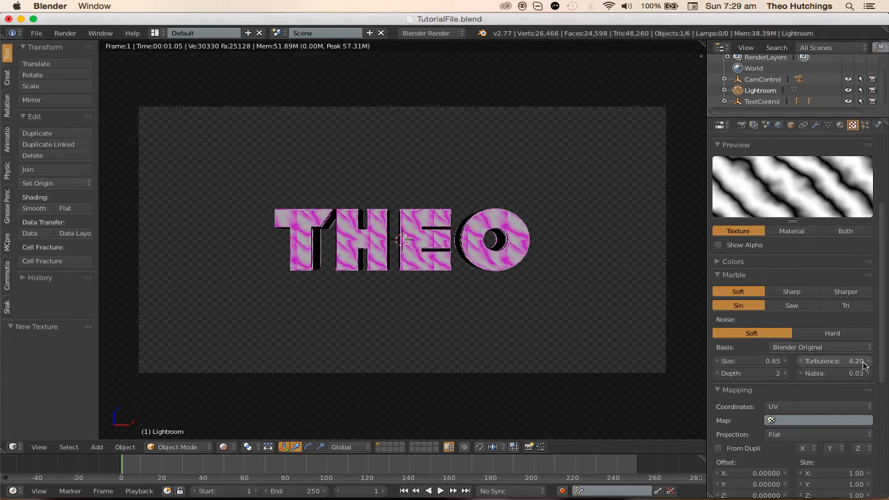
# - Set the Marble texture's mapping coordinates to Generated and its projection to Sphere
pyautogui.scroll(-4, 809, 353)
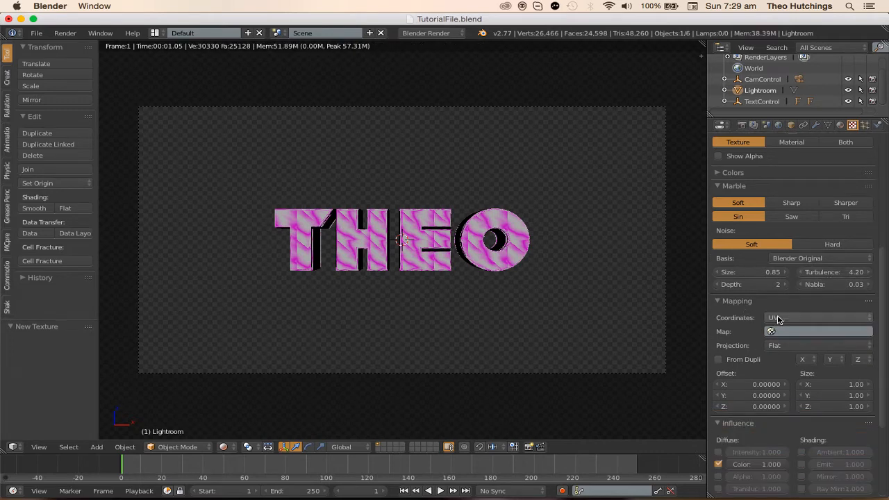
pyautogui.click(778, 319)
pyautogui.click(782, 282)
pyautogui.click(783, 328)
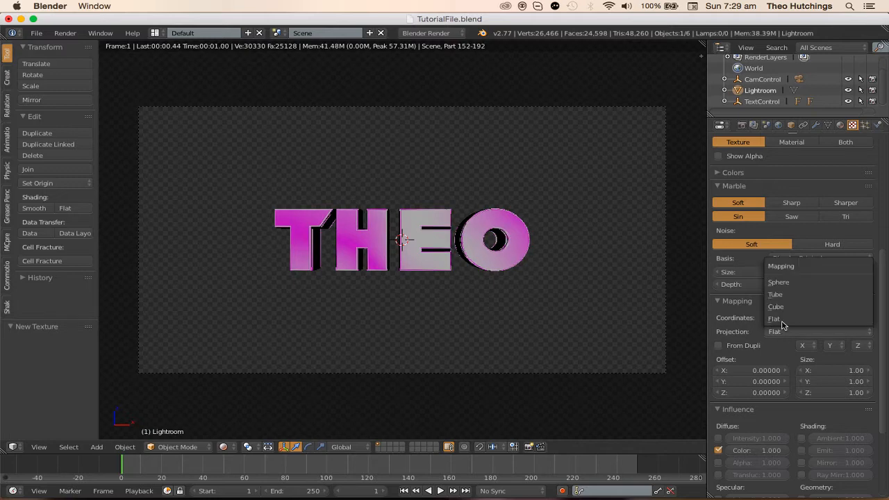
pyautogui.click(779, 282)
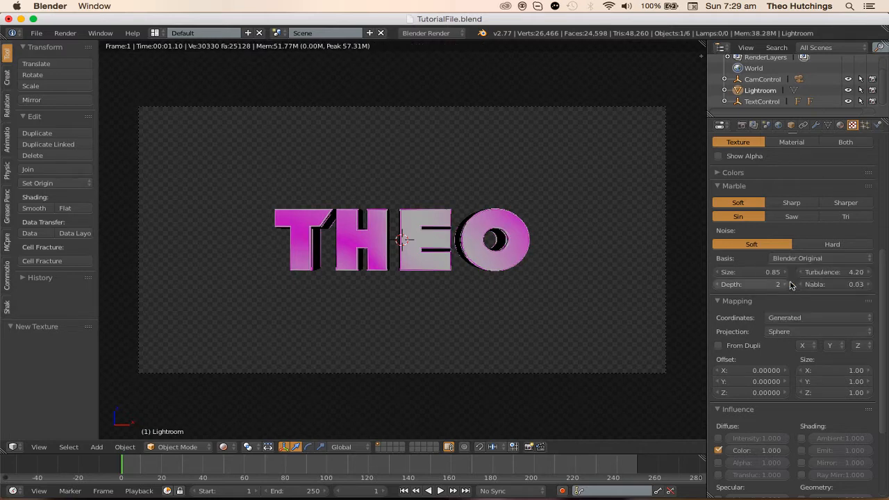
# - Make the Marble texture influence Emit instead of diffuse Color and change its texture colour to black
pyautogui.scroll(-3, 810, 413)
pyautogui.scroll(-2, 809, 413)
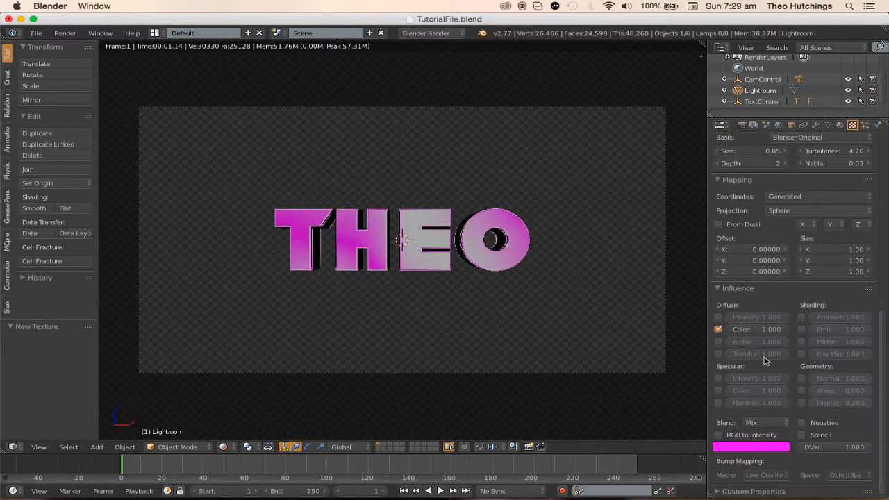
pyautogui.click(718, 329)
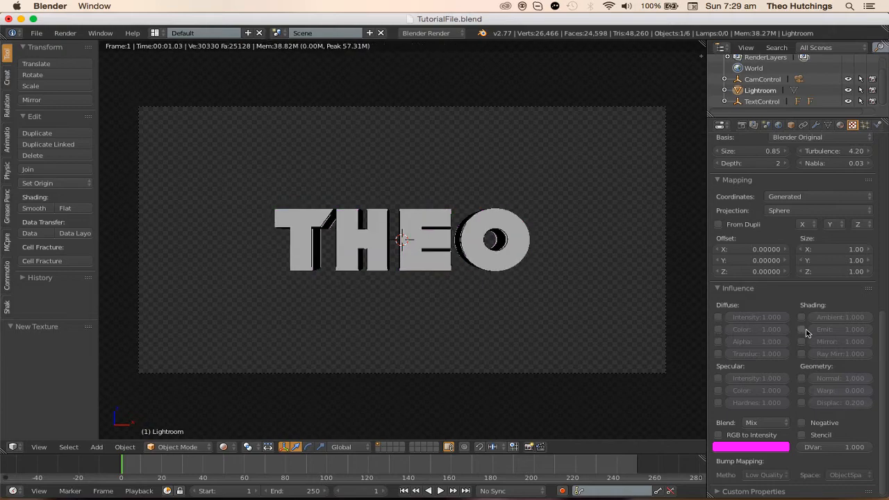
pyautogui.moveTo(615, 302); pyautogui.dragTo(539, 324, button='middle')
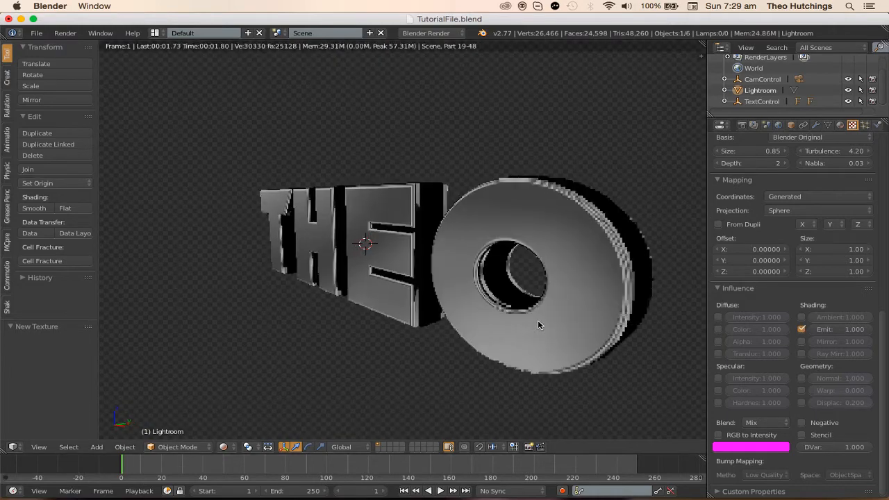
pyautogui.scroll(3, 524, 318)
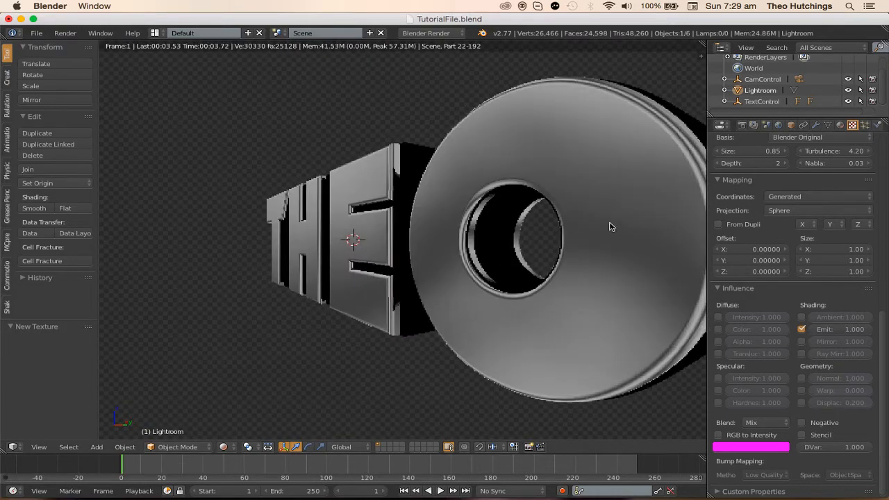
pyautogui.click(772, 451)
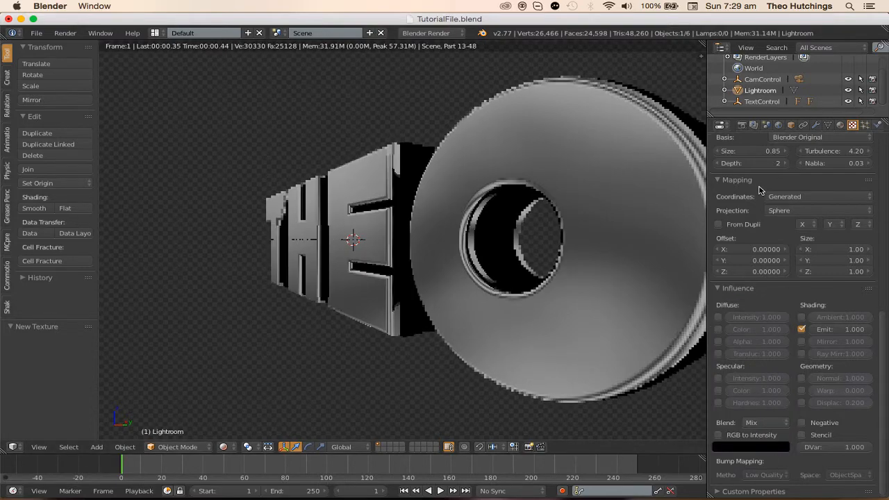
# - Check the reflections on the text from the camera view and switch the viewport back to solid shading
pyautogui.scroll(8, 809, 232)
pyautogui.scroll(4, 810, 232)
pyautogui.scroll(2, 414, 233)
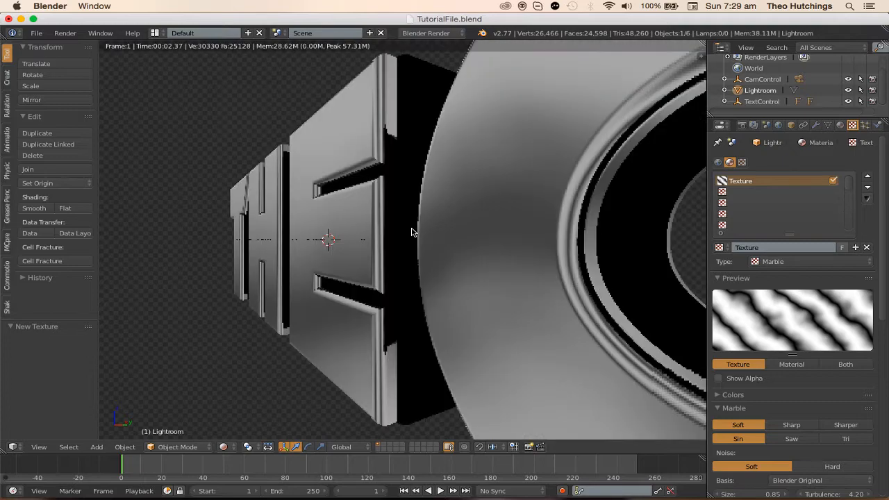
pyautogui.press('KP_0')
pyautogui.click(223, 446)
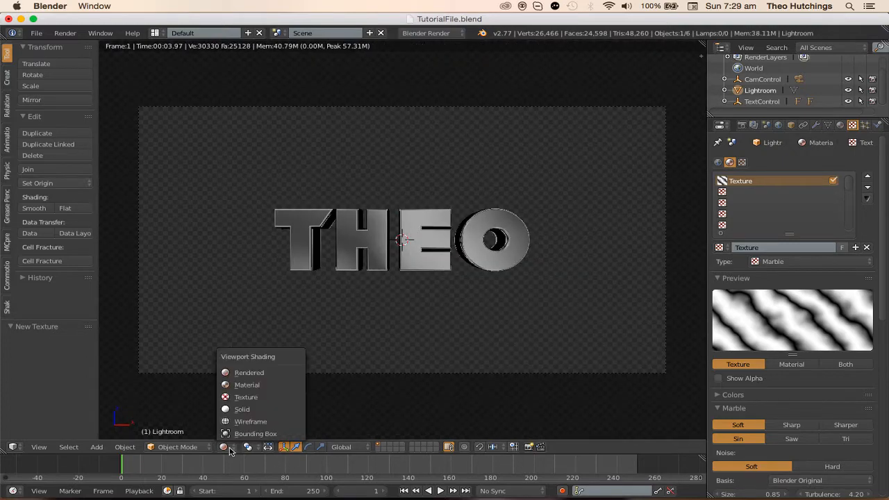
pyautogui.click(234, 410)
pyautogui.moveTo(643, 236); pyautogui.dragTo(526, 235, button='middle')
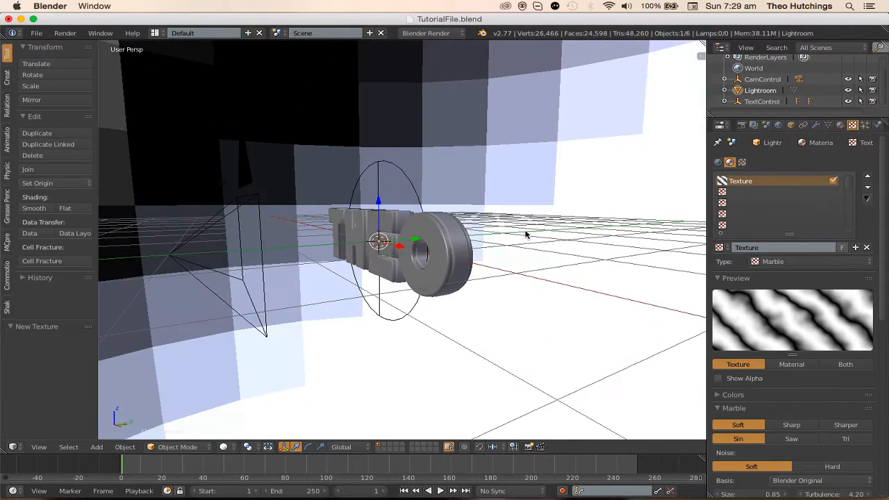
pyautogui.press('KP_0')
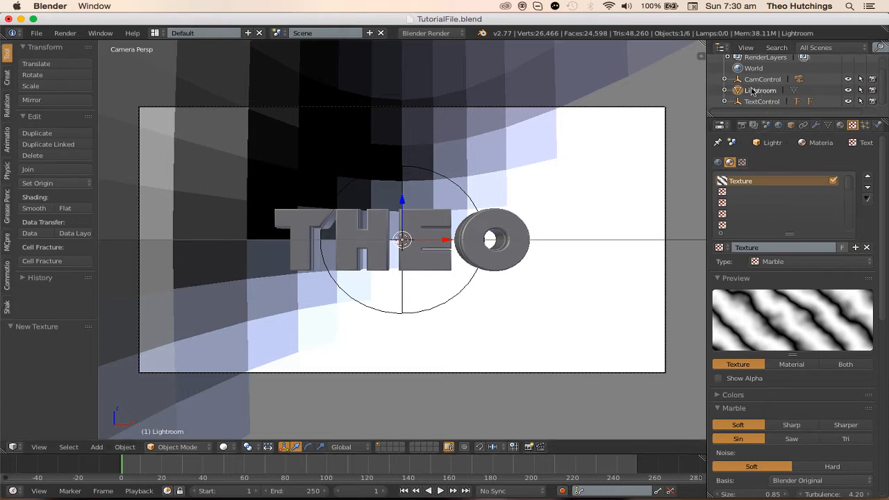
# - Hide the Lightroom sphere in the viewport, select the front text object and view it from the front
pyautogui.click(850, 90)
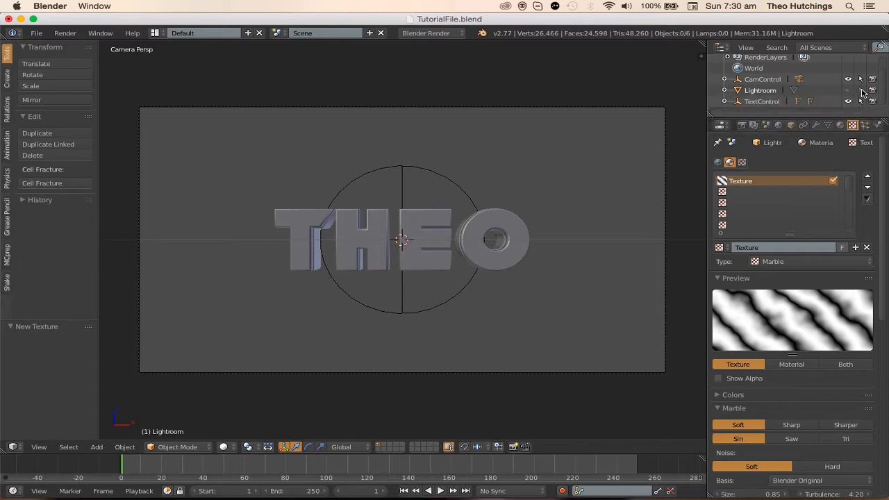
pyautogui.moveTo(389, 240); pyautogui.dragTo(470, 230, button='middle')
pyautogui.scroll(-5, 364, 229)
pyautogui.scroll(10, 363, 237)
pyautogui.rightClick(379, 238)
pyautogui.press('KP_1')
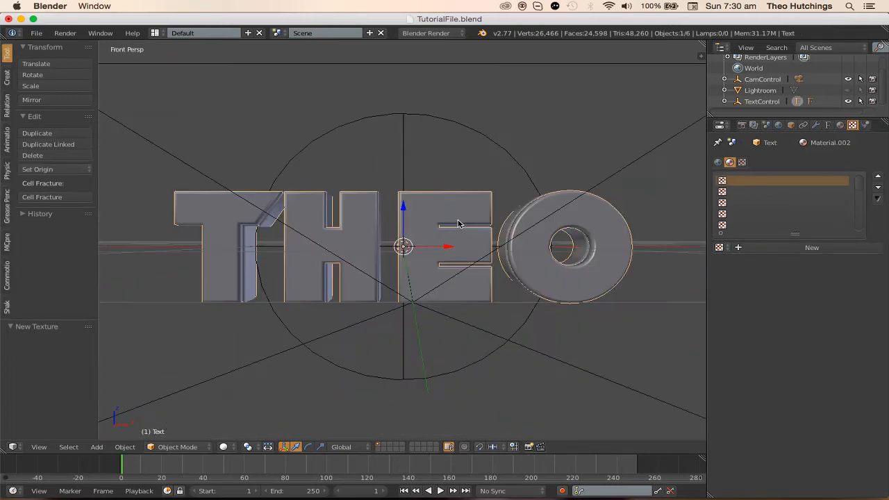
pyautogui.scroll(3, 459, 221)
pyautogui.scroll(-2, 471, 206)
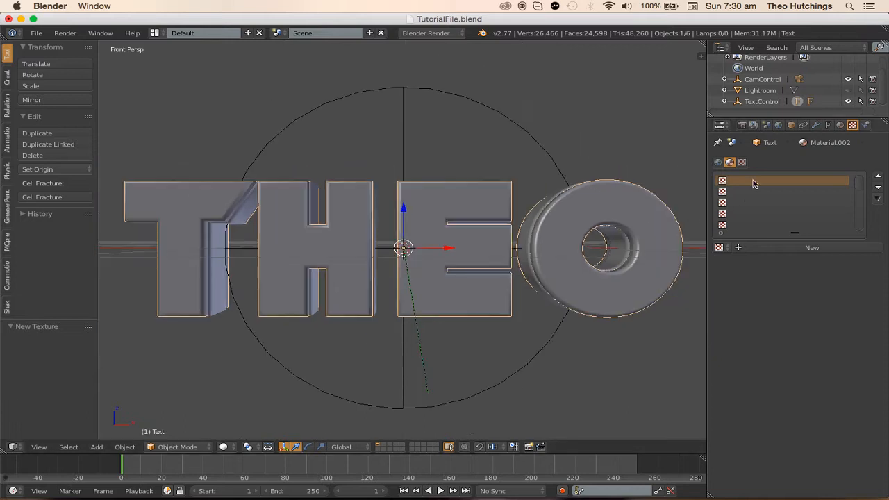
pyautogui.click(840, 125)
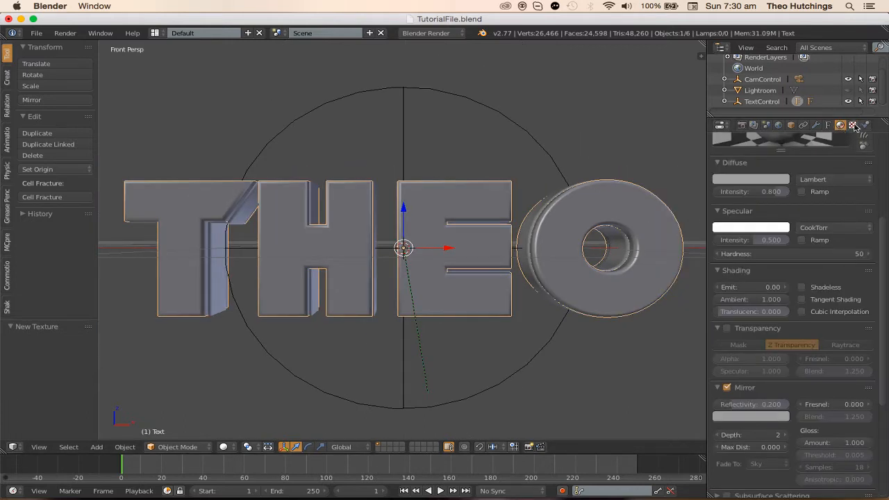
pyautogui.click(853, 125)
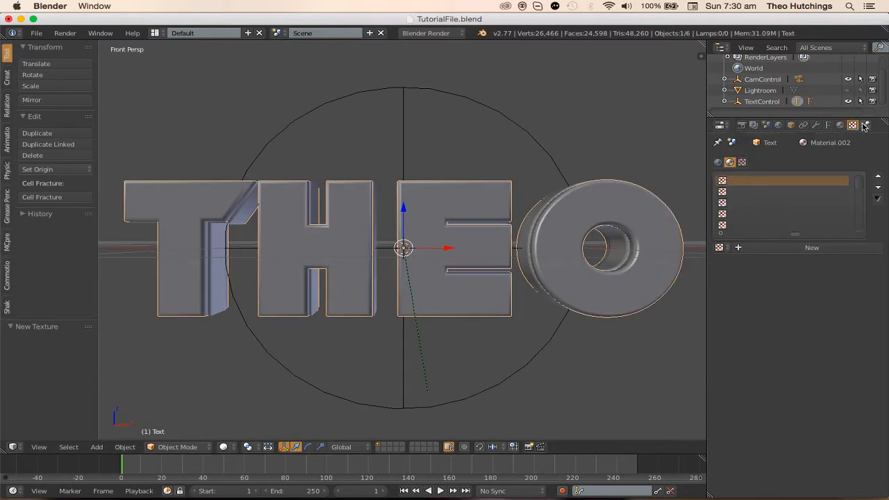
pyautogui.click(840, 125)
pyautogui.scroll(3, 764, 348)
pyautogui.scroll(-10, 757, 402)
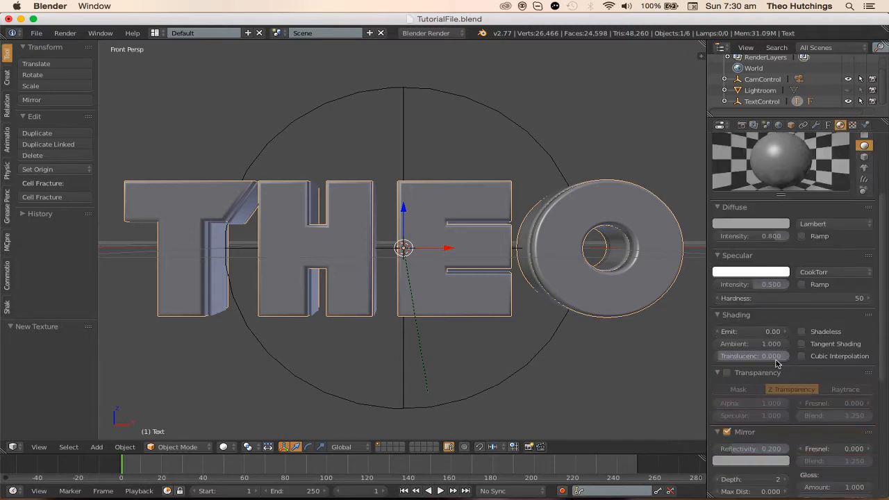
pyautogui.scroll(3, 778, 253)
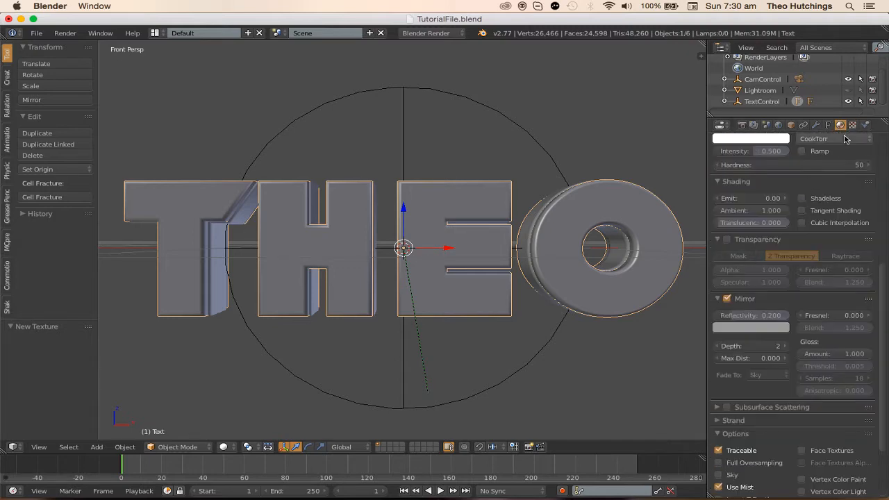
# - Add a new Image or Movie texture to the text's material and open the file browser for its image
pyautogui.click(853, 125)
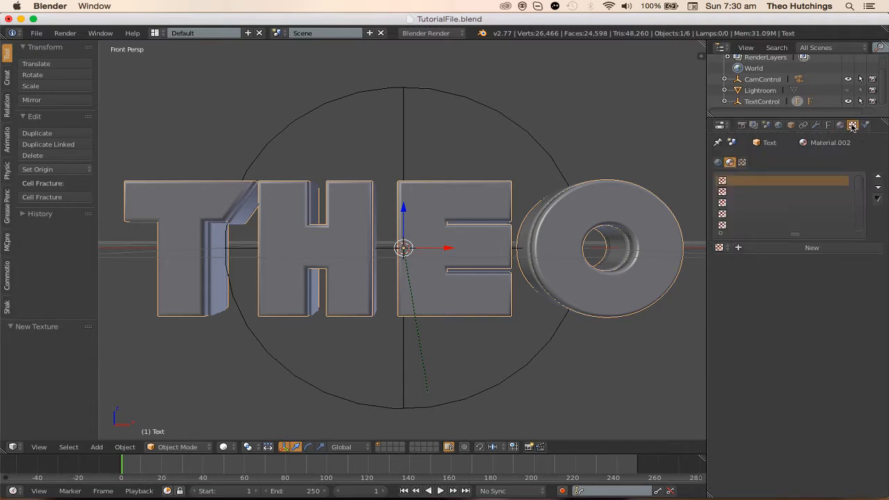
pyautogui.click(790, 249)
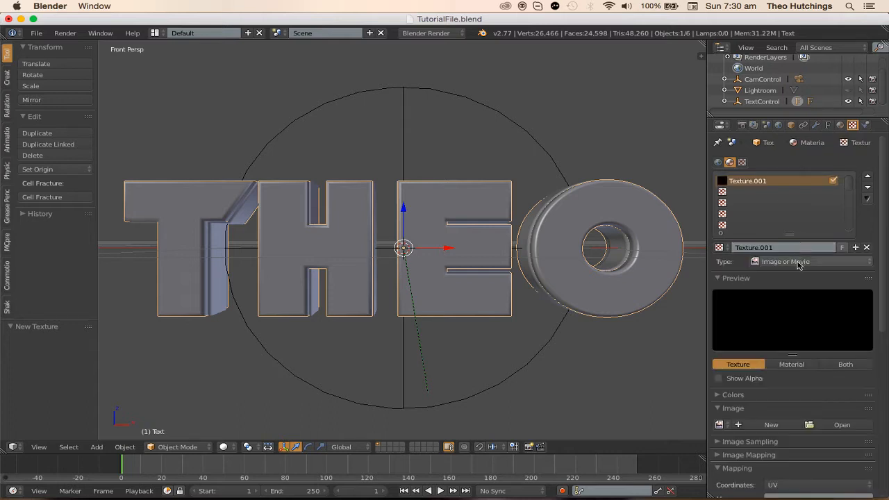
pyautogui.scroll(-3, 778, 274)
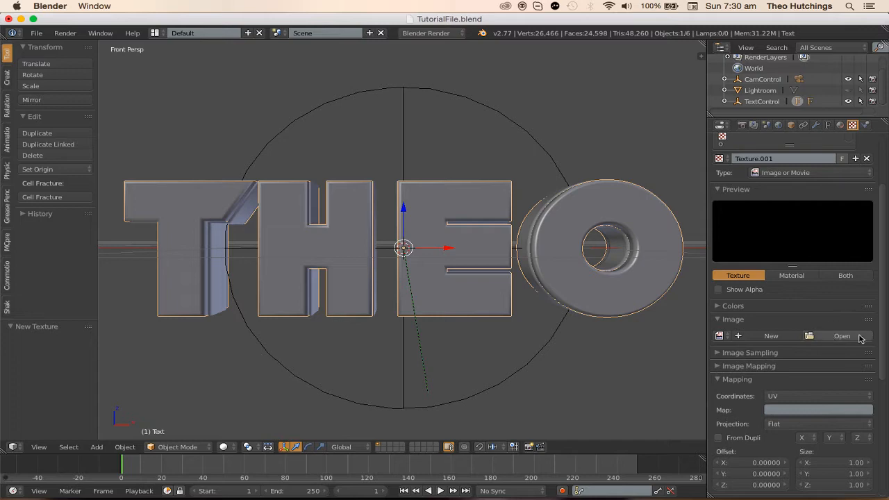
pyautogui.click(842, 336)
# - Load Stone 2.png from the Blender saves textures folder as the texture's image, browsing the files as thumbnails
pyautogui.click(44, 285)
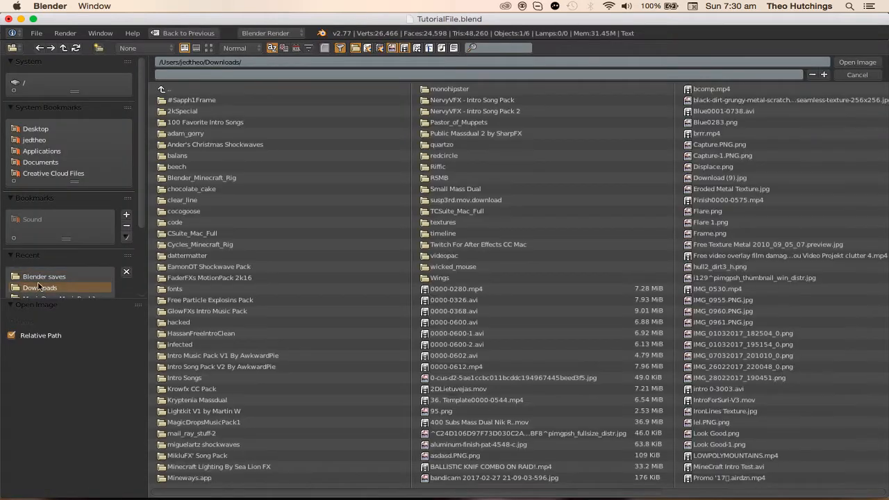
pyautogui.click(209, 48)
pyautogui.scroll(-3, 377, 213)
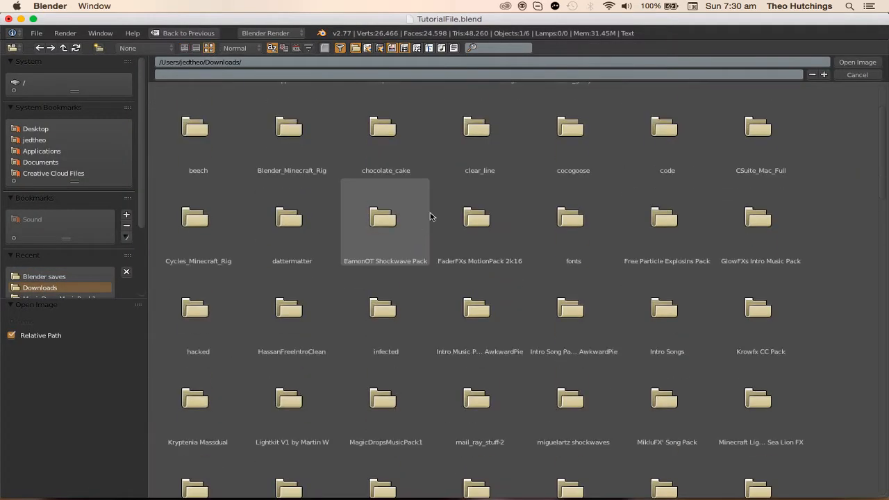
pyautogui.scroll(-3, 23, 236)
pyautogui.click(26, 258)
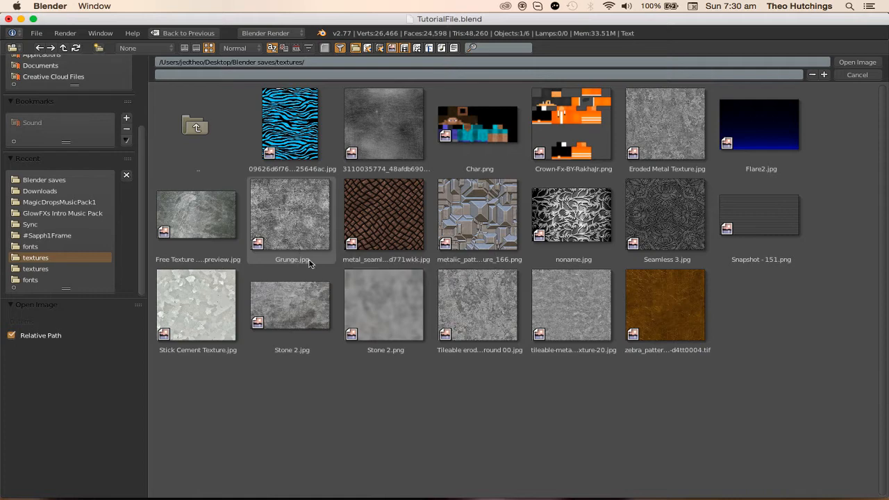
pyautogui.doubleClick(366, 308)
# - Map the Stone 2.png texture with Generated coordinates and Cube projection
pyautogui.scroll(-10, 794, 321)
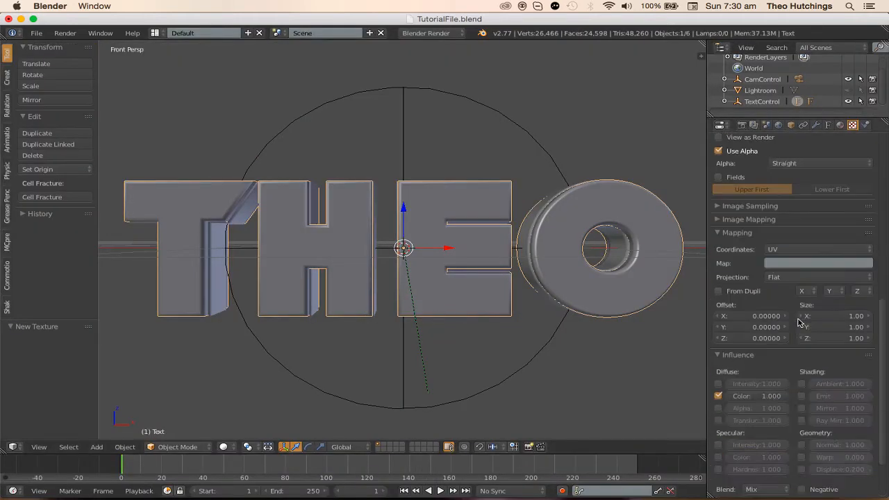
pyautogui.click(797, 250)
pyautogui.click(796, 211)
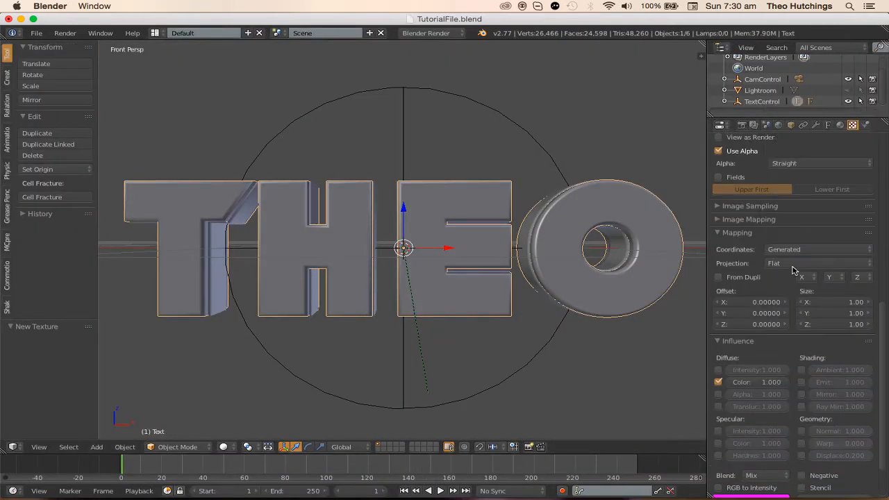
pyautogui.click(796, 263)
pyautogui.click(794, 241)
# - Make the Lightroom sphere visible in the viewport again and switch the viewport to Rendered shading
pyautogui.click(850, 90)
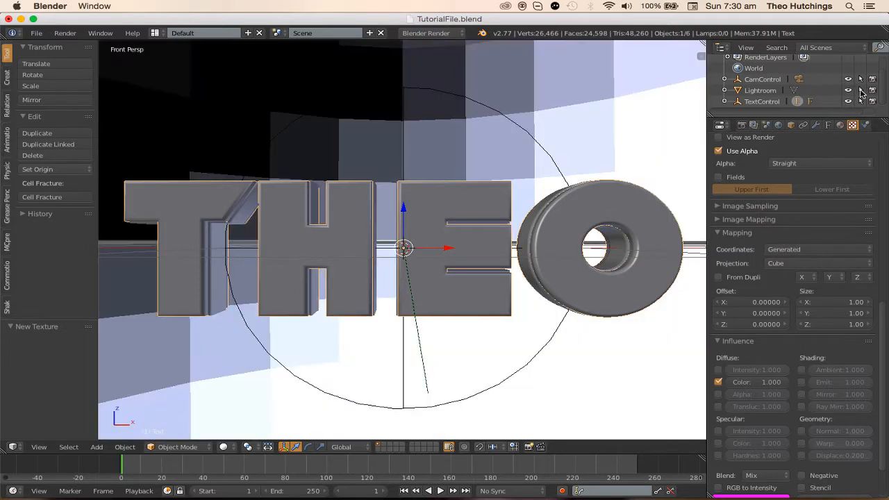
pyautogui.click(223, 447)
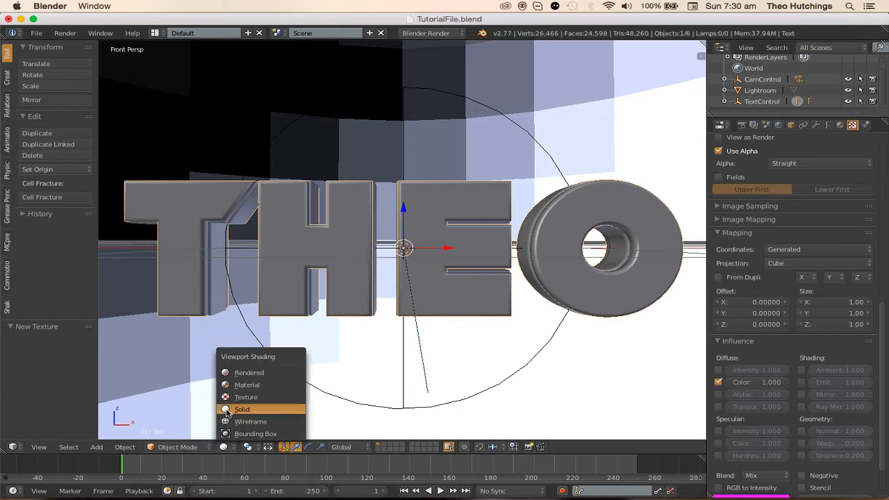
pyautogui.click(244, 373)
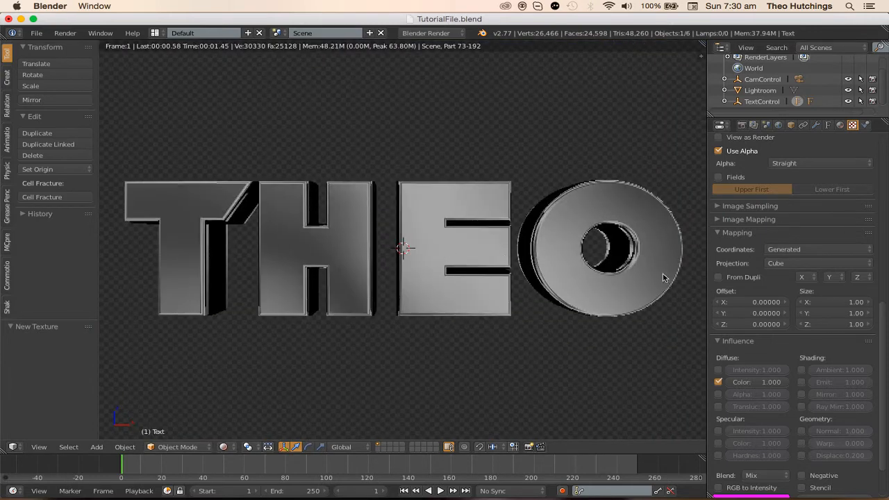
pyautogui.click(848, 91)
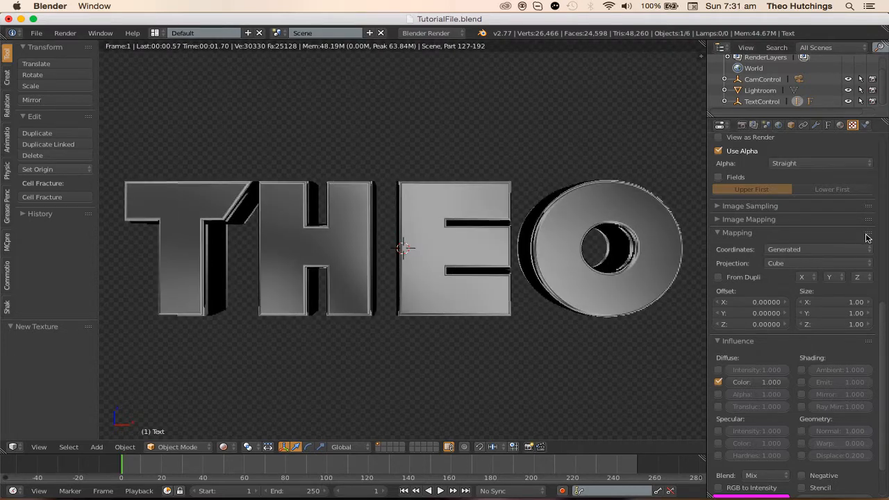
# - Enable the Stone 2.png texture's Mirror influence and set it to 0.186
pyautogui.scroll(-2, 868, 257)
pyautogui.scroll(-2, 869, 259)
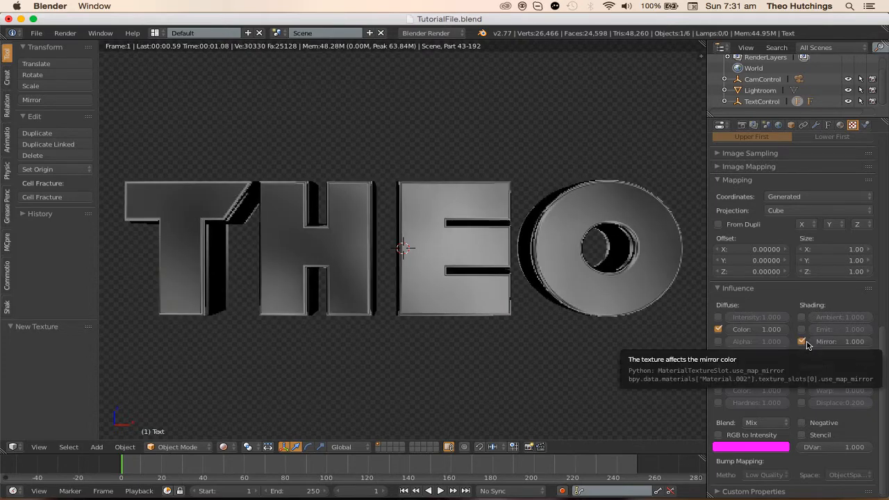
pyautogui.moveTo(845, 342); pyautogui.dragTo(826, 347)
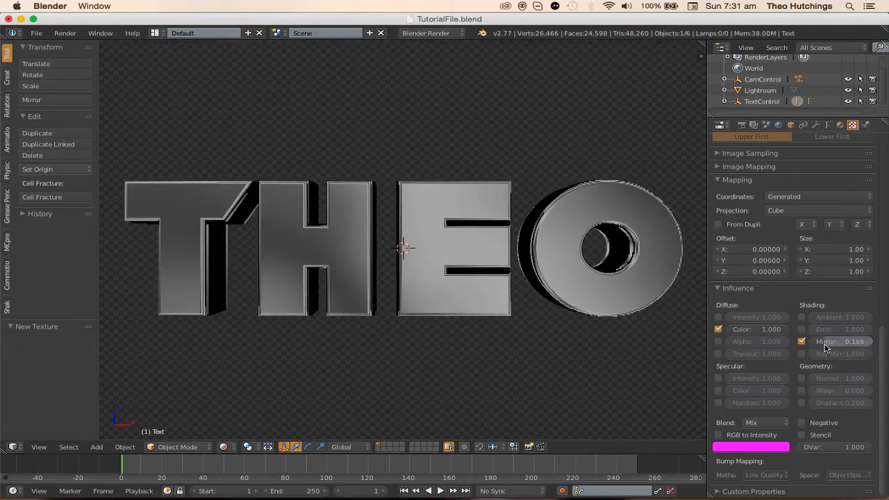
# - Enable the Stone 2.png texture's Normal influence and set it to 0.007
pyautogui.click(803, 379)
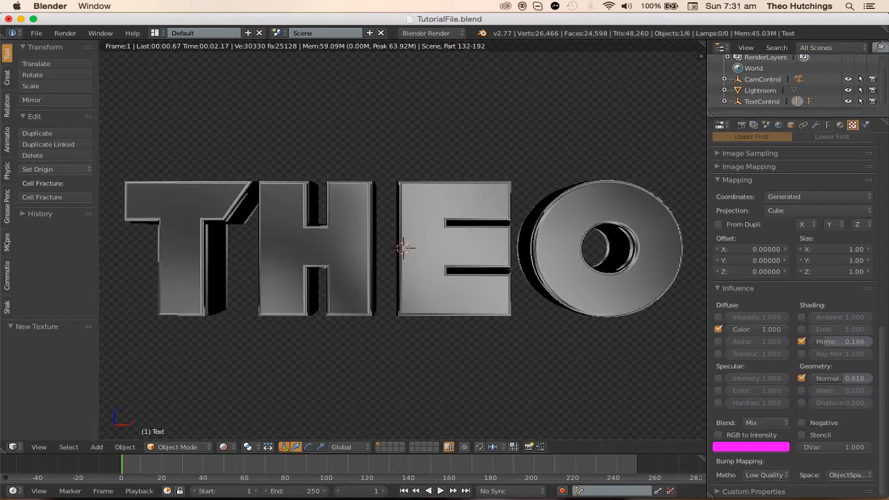
pyautogui.click(841, 379)
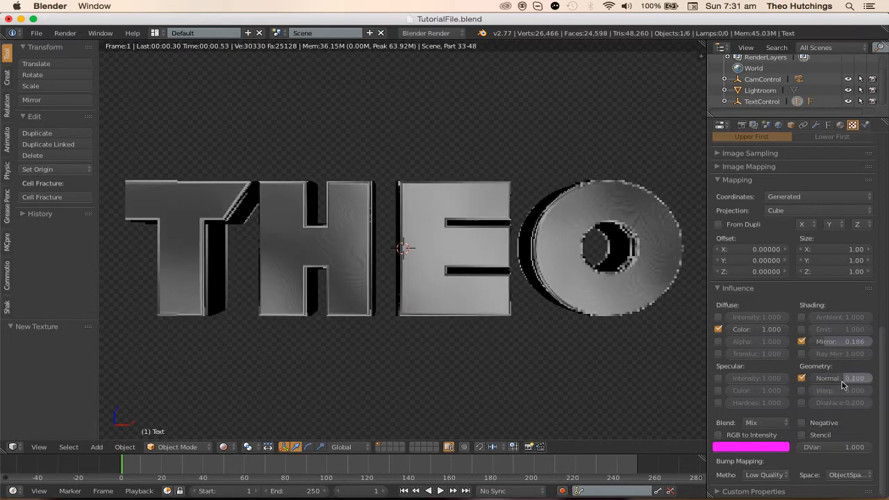
pyautogui.click(841, 379)
pyautogui.write('0')
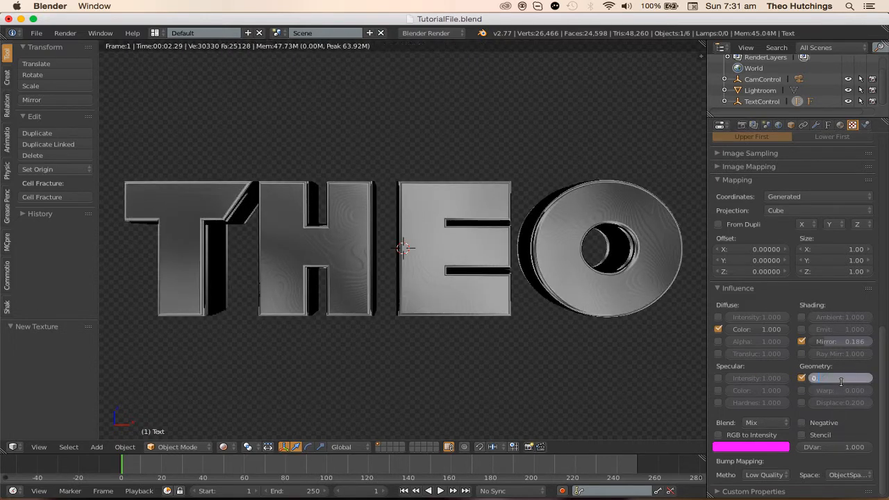
pyautogui.write('.007')
pyautogui.press('Return')
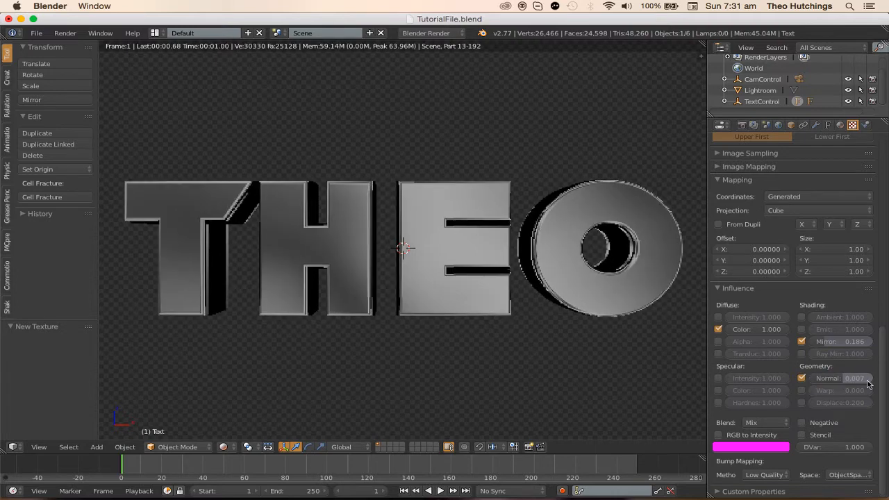
# - Add a second image texture in the material's next empty slot and load Grunge.jpg from the textures folder
pyautogui.scroll(15, 868, 153)
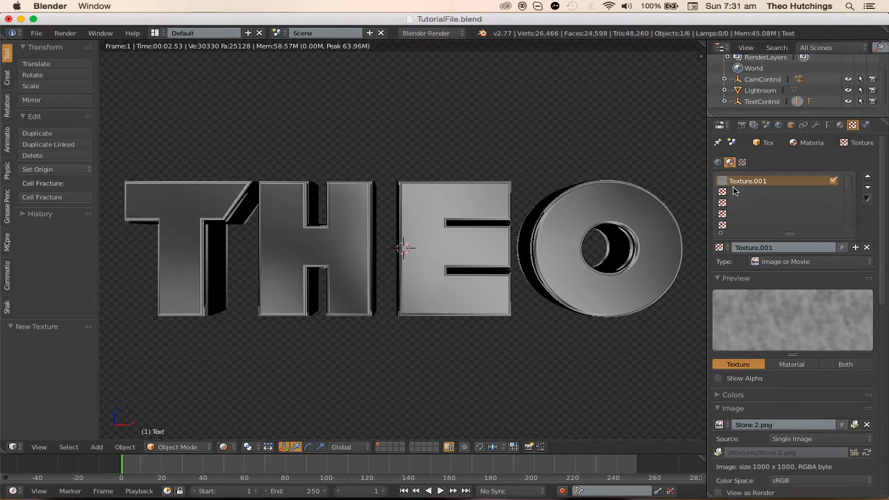
pyautogui.click(735, 192)
pyautogui.click(795, 248)
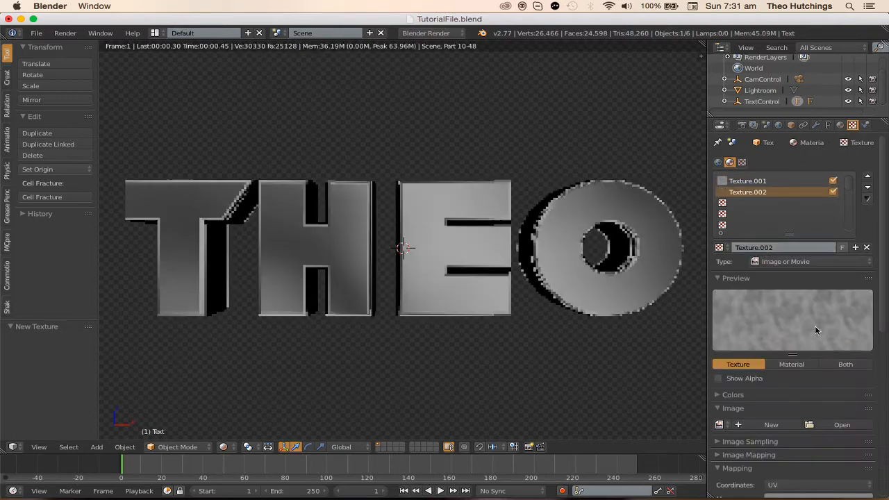
pyautogui.click(839, 425)
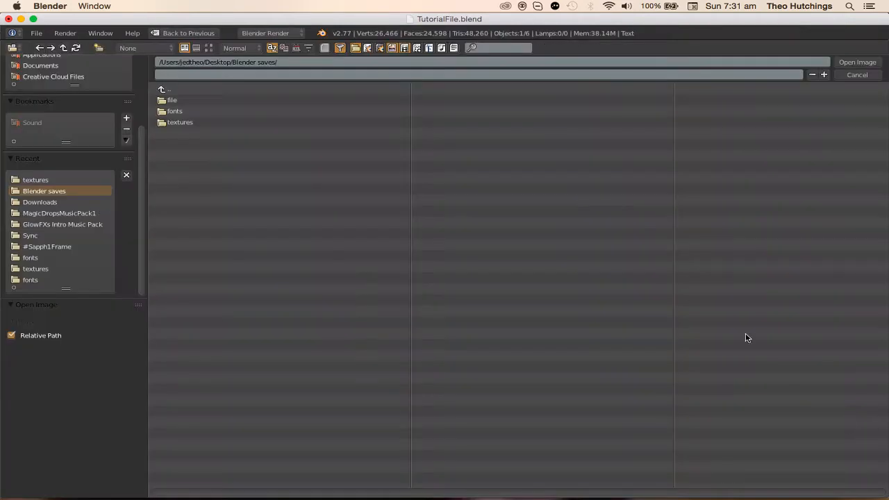
pyautogui.click(94, 182)
pyautogui.click(209, 48)
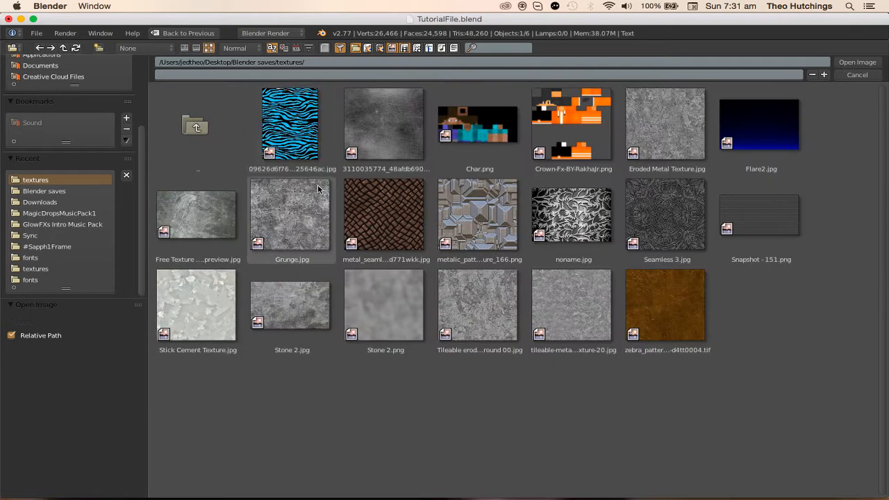
pyautogui.doubleClick(285, 206)
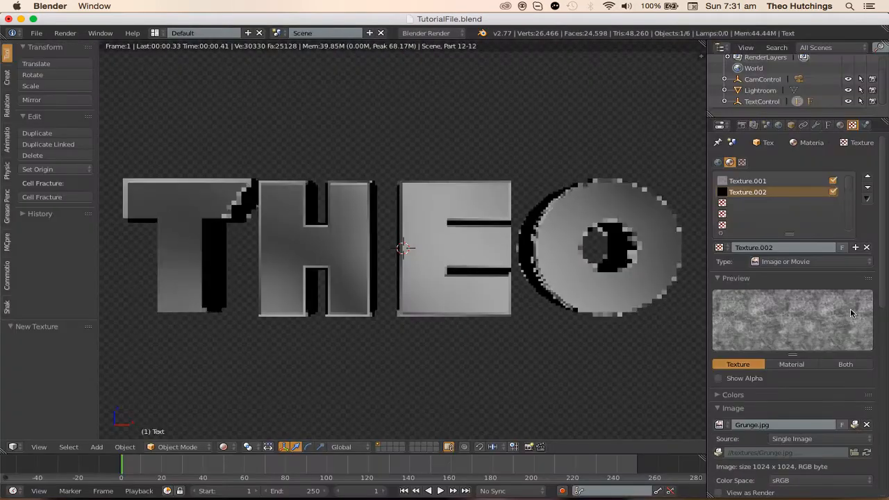
# - Map the Grunge.jpg texture with Generated coordinates and Cube projection
pyautogui.scroll(-5, 878, 344)
pyautogui.scroll(-3, 877, 344)
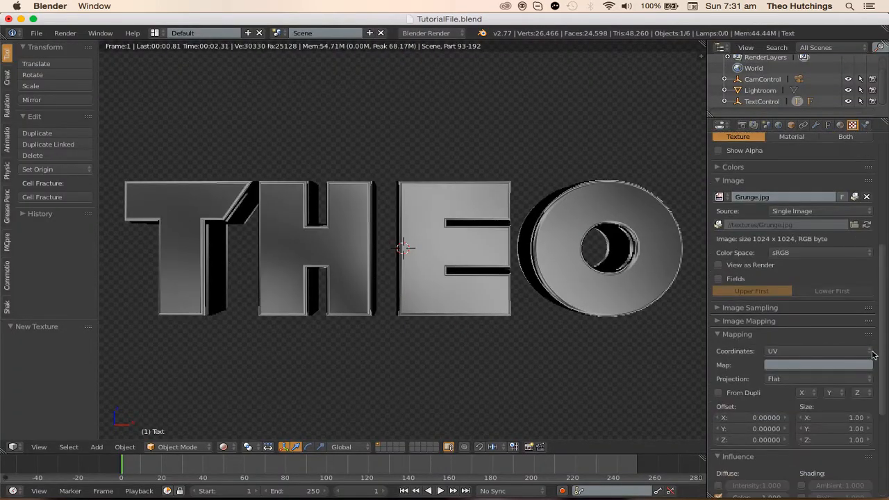
pyautogui.click(817, 351)
pyautogui.click(799, 314)
pyautogui.click(791, 366)
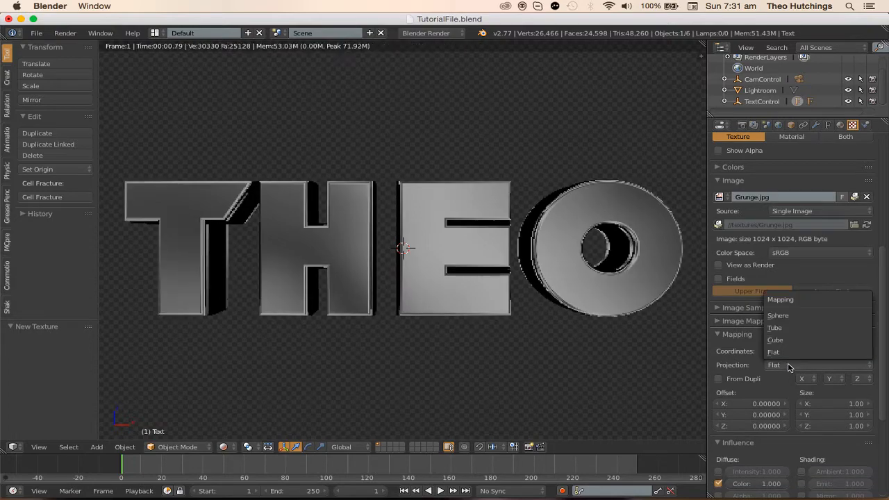
pyautogui.click(785, 340)
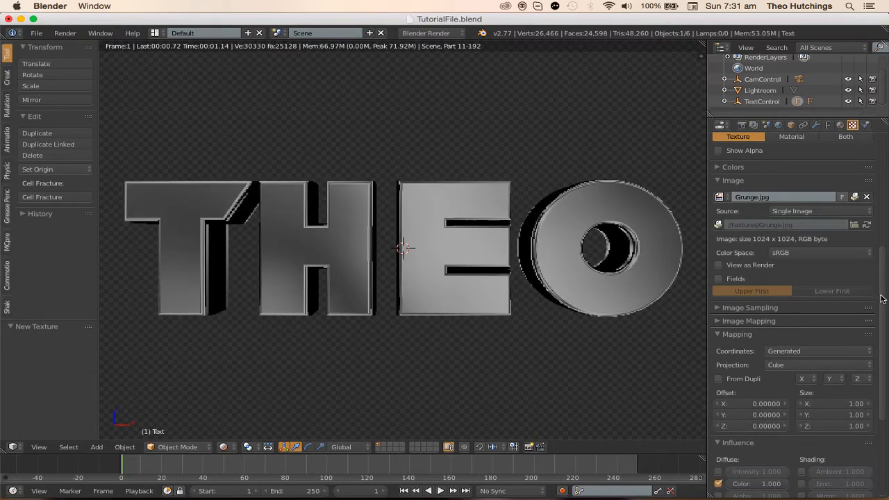
# - Enable the Grunge.jpg texture's Mirror influence and adjust it to 0.124, checking the rendered letters up close
pyautogui.scroll(-5, 876, 326)
pyautogui.click(802, 349)
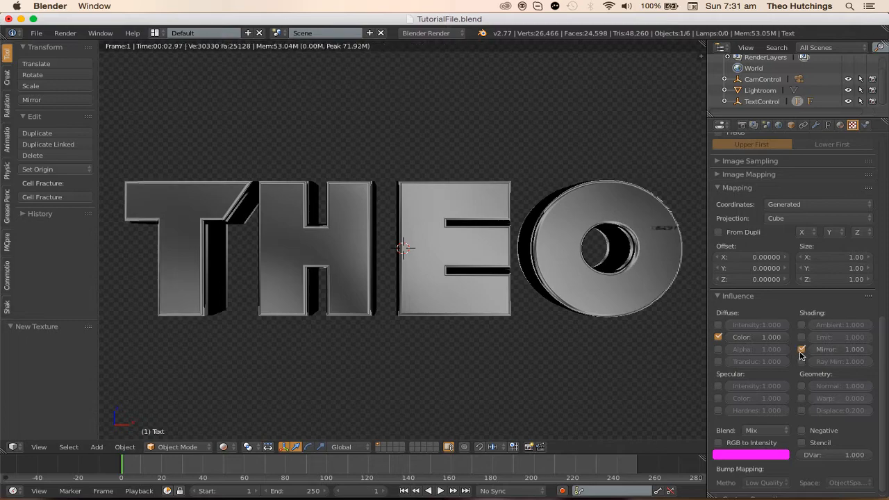
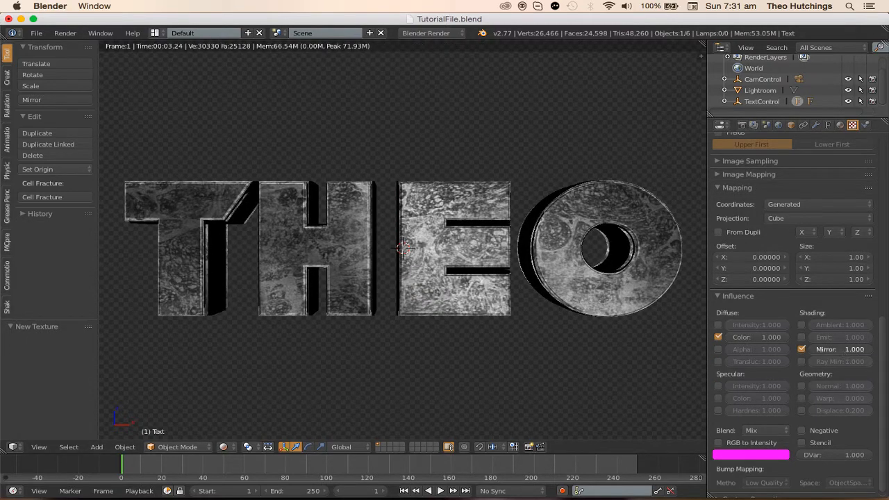
pyautogui.moveTo(844, 349)
pyautogui.mouseDown()
pyautogui.moveTo(783, 349)
pyautogui.moveTo(829, 351)
pyautogui.mouseUp()
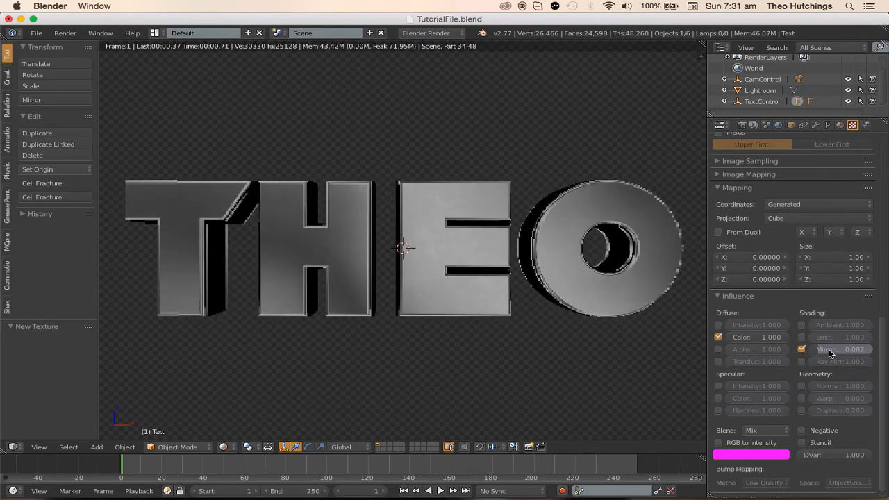
pyautogui.scroll(2, 525, 290)
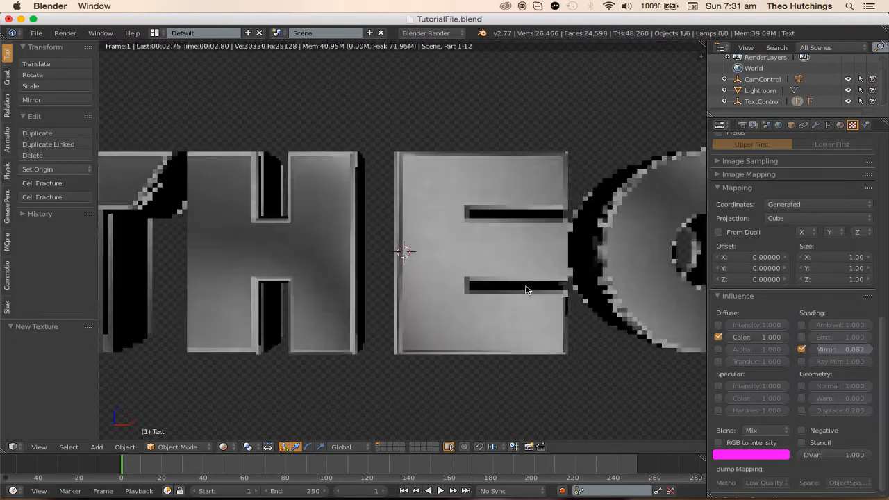
pyautogui.scroll(2, 535, 295)
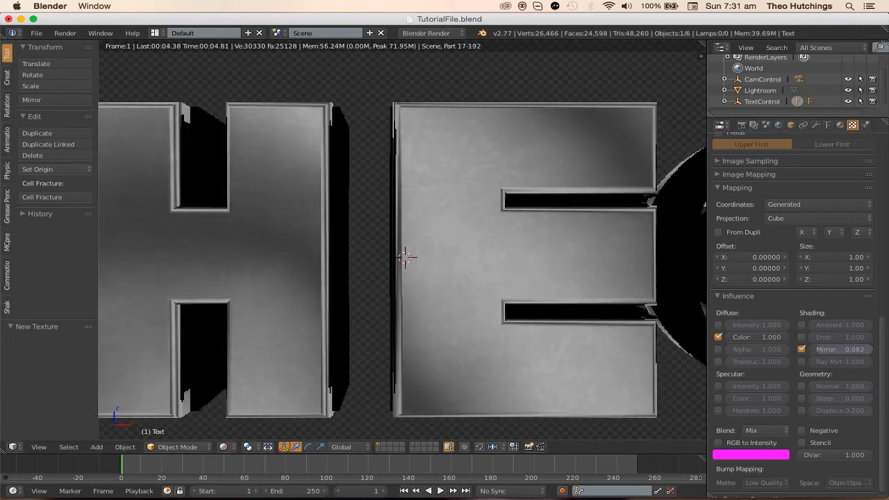
pyautogui.moveTo(812, 350); pyautogui.dragTo(823, 354)
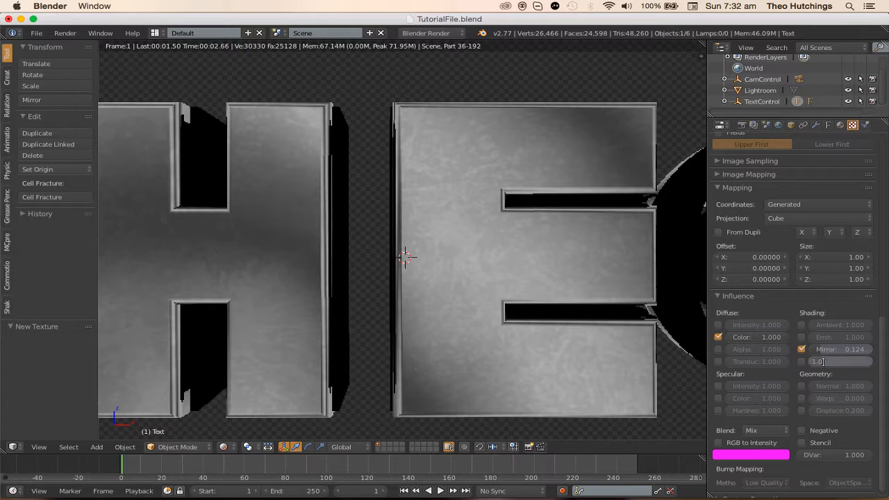
pyautogui.press('Return')
# - Enable the Grunge.jpg texture's Normal influence and set it to 0.007
pyautogui.scroll(5, 794, 351)
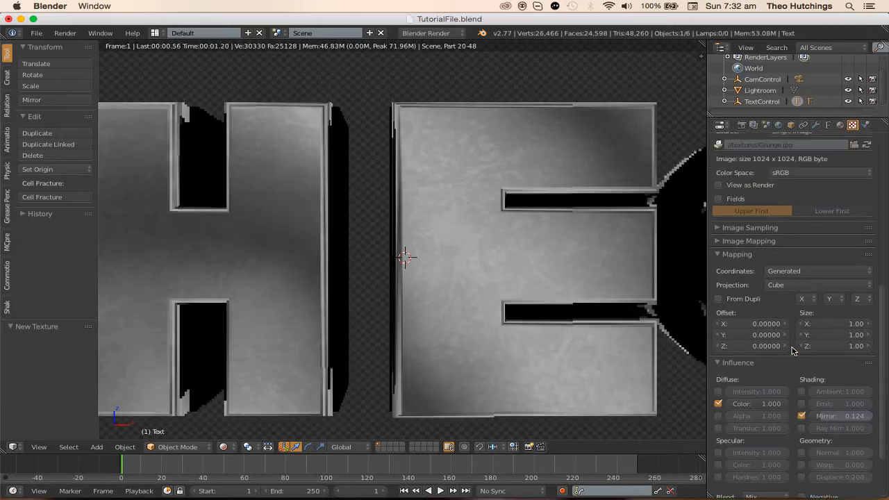
pyautogui.scroll(1, 794, 350)
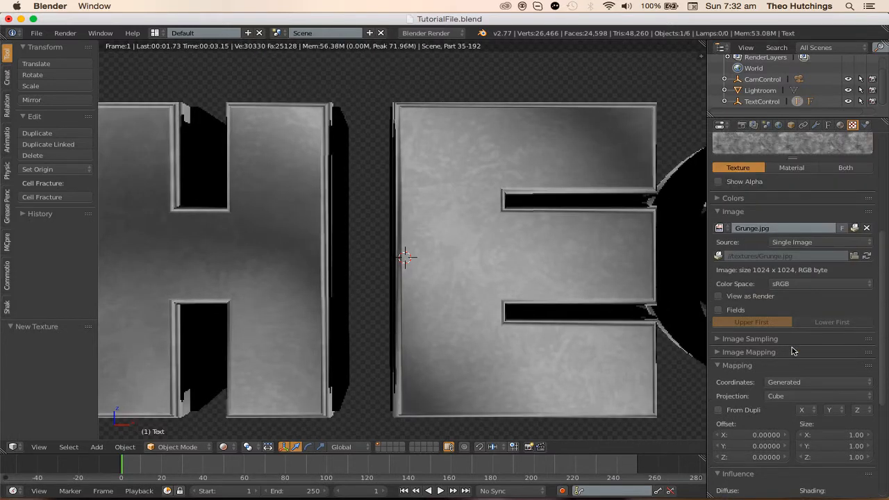
pyautogui.scroll(-3, 794, 351)
pyautogui.scroll(-5, 794, 351)
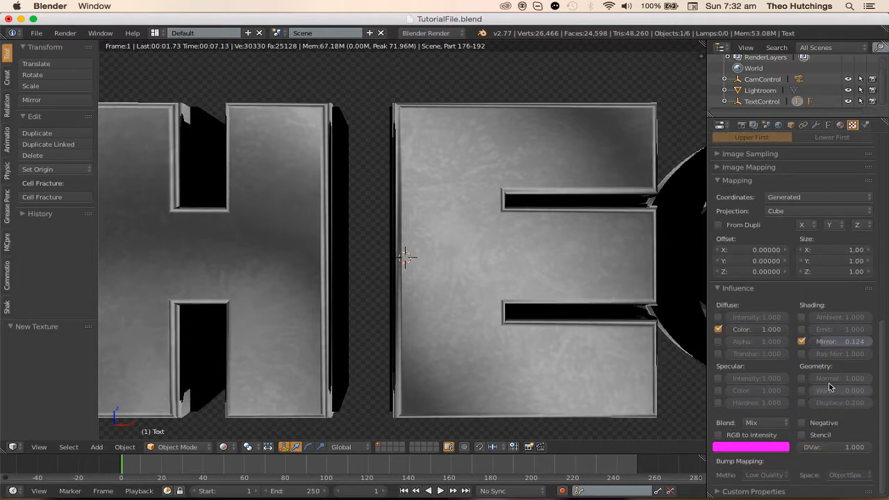
pyautogui.click(801, 378)
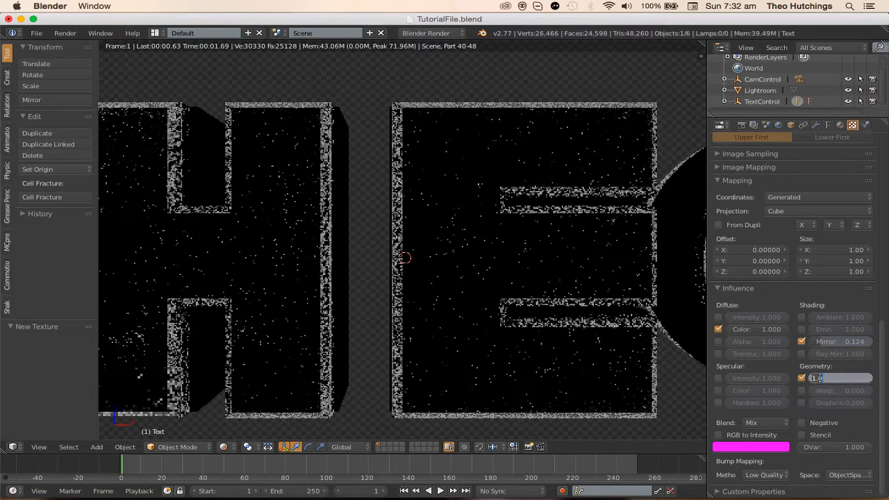
pyautogui.click(818, 378)
pyautogui.write('0.007')
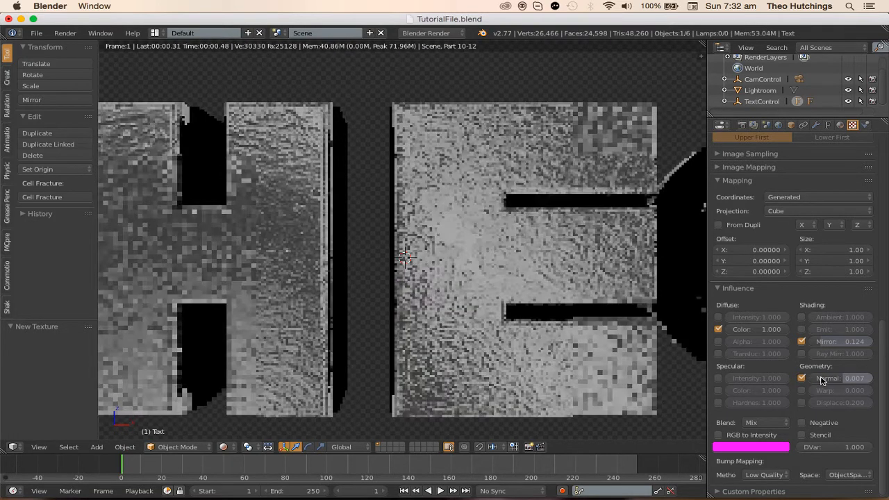
# - Try a Normal influence of 0.001 for the Grunge.jpg texture
pyautogui.press('BackSpace')
pyautogui.press('BackSpace')
pyautogui.press('BackSpace')
pyautogui.press('BackSpace')
pyautogui.press('BackSpace')
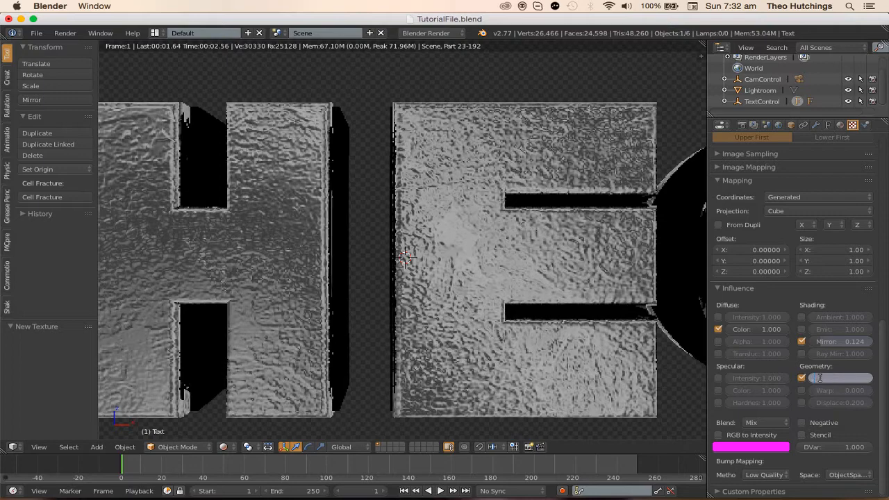
pyautogui.write('0.001')
pyautogui.press('Return')
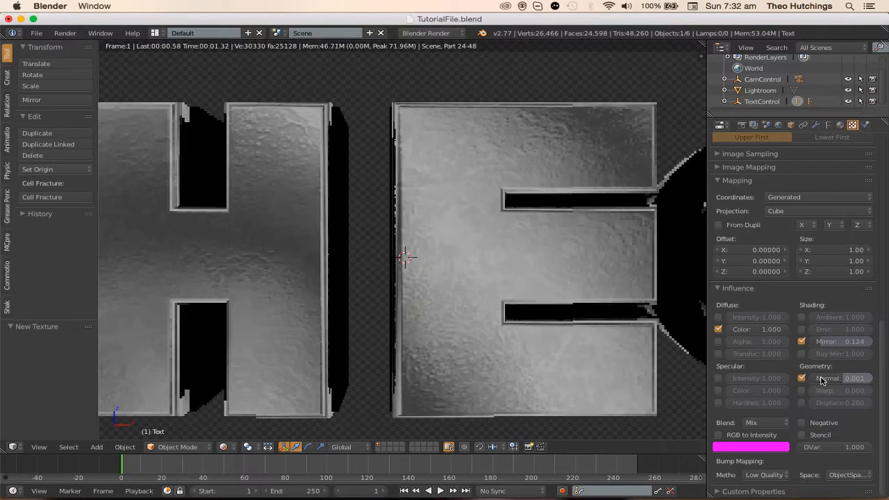
# - Set the Grunge.jpg texture's Normal influence to 0.002 and inspect the rendered letters up close
pyautogui.click(822, 379)
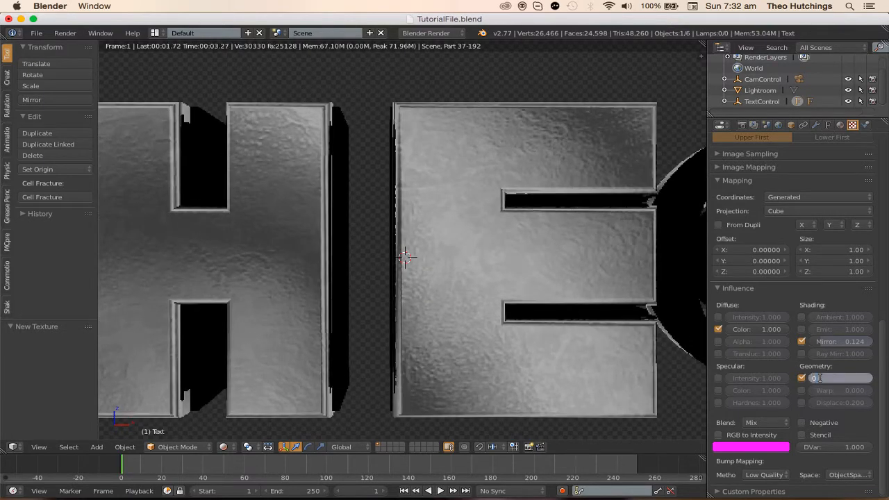
pyautogui.write('0.002')
pyautogui.press('Return')
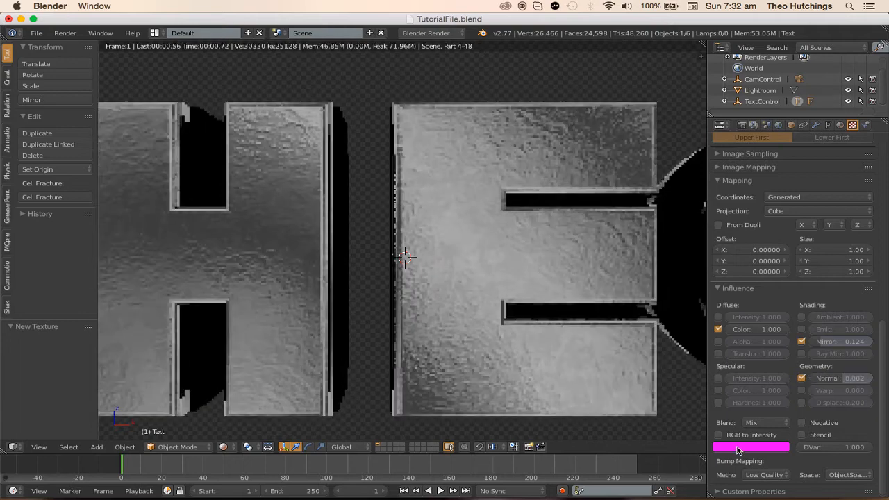
pyautogui.scroll(-1, 526, 321)
pyautogui.scroll(4, 532, 323)
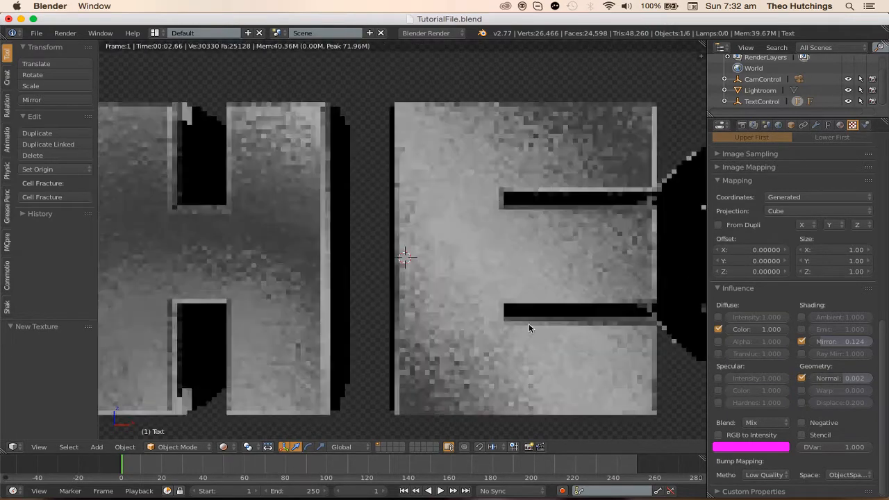
# - Raise the Grunge.jpg texture's Mirror influence to 0.216 and enter 0.002 for its Normal influence again
pyautogui.moveTo(843, 343); pyautogui.dragTo(827, 346)
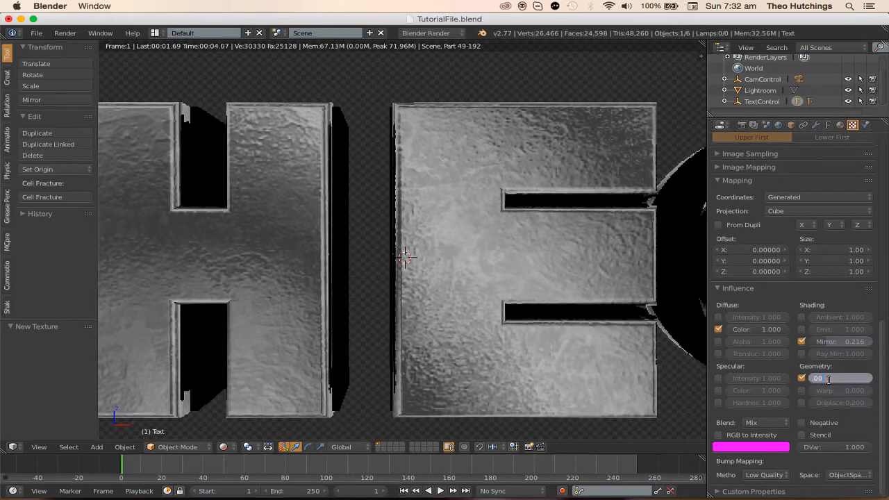
pyautogui.write('2')
pyautogui.press('Return')
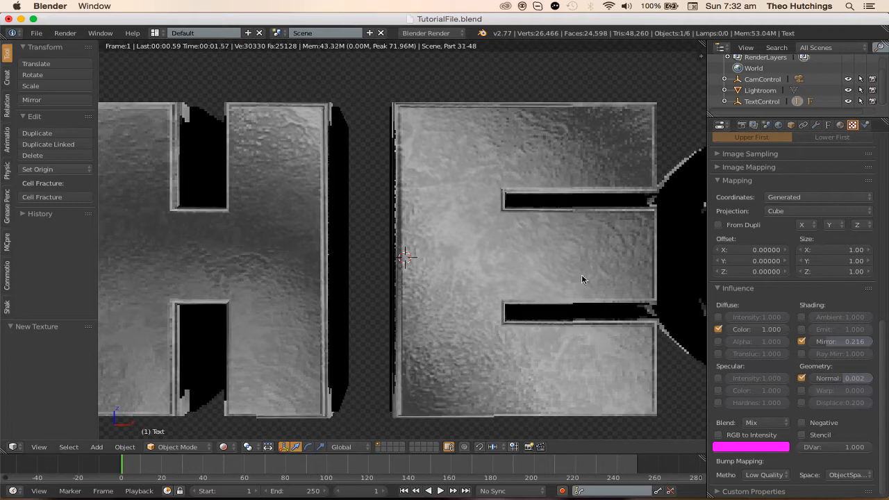
# - View the name from the side, select the black middle text layer and give it a new material
pyautogui.scroll(-6, 577, 271)
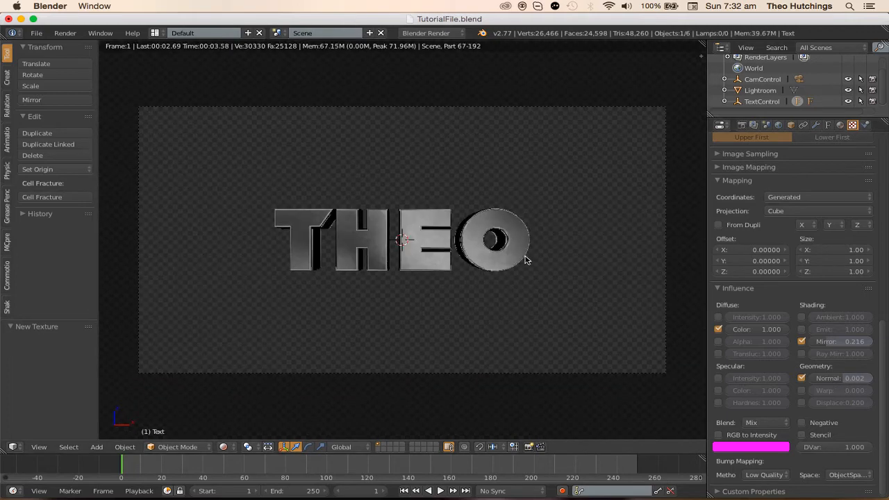
pyautogui.moveTo(526, 260); pyautogui.dragTo(403, 258, button='middle')
pyautogui.scroll(1, 465, 266)
pyautogui.scroll(-3, 465, 265)
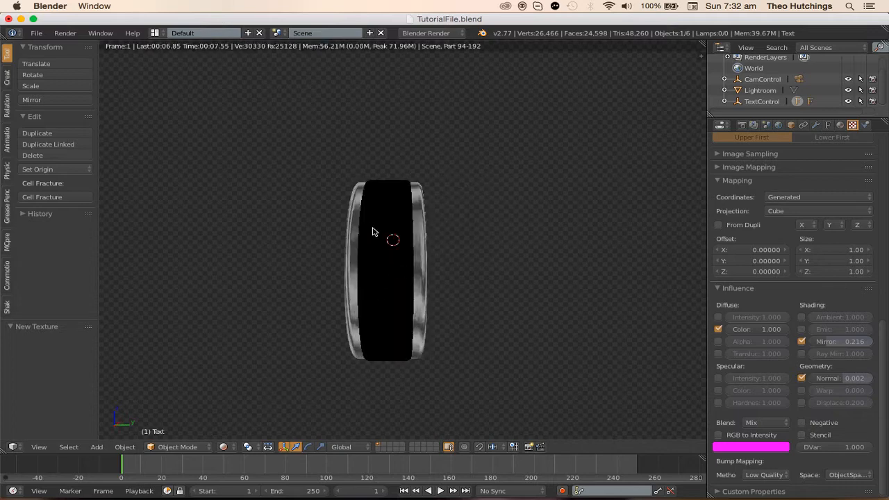
pyautogui.rightClick(388, 200)
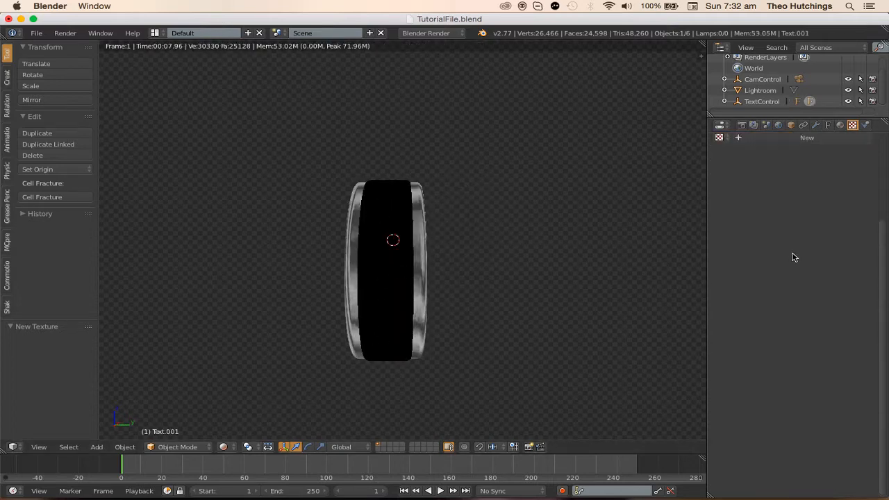
pyautogui.click(840, 124)
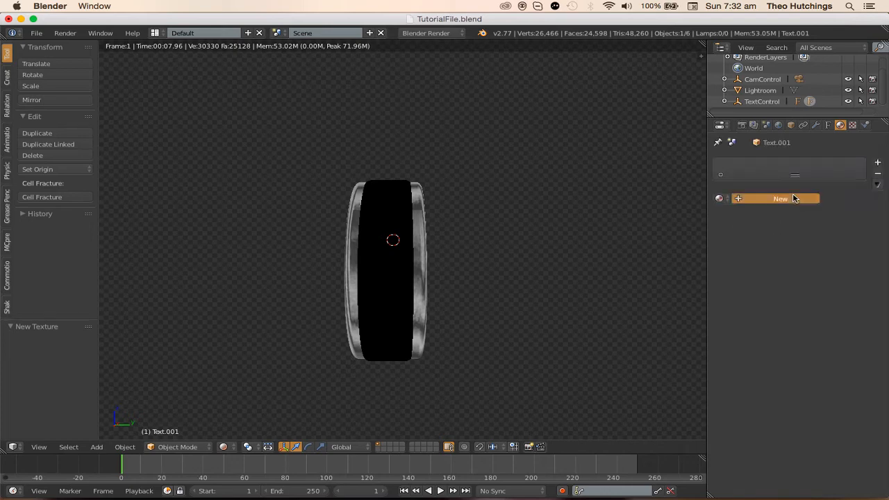
pyautogui.click(794, 199)
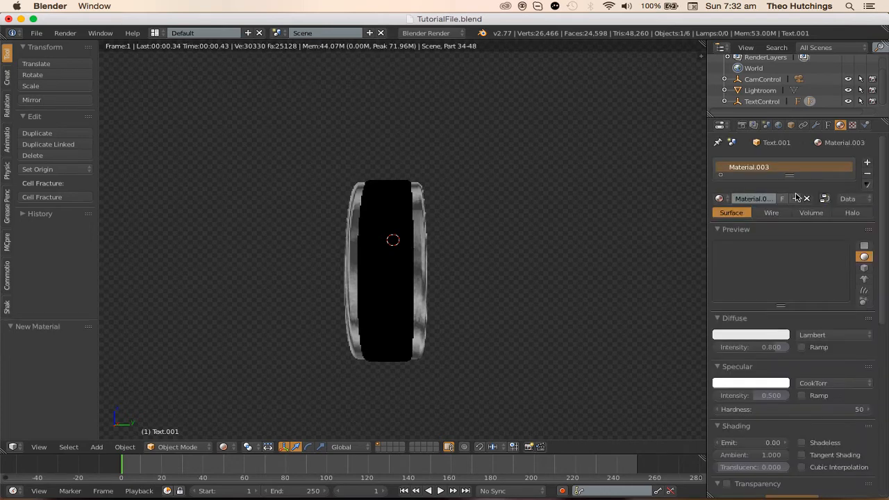
# - Set the middle layer material's diffuse colour to bright blue, with red 0 and blue 0.8
pyautogui.click(748, 336)
pyautogui.click(748, 190)
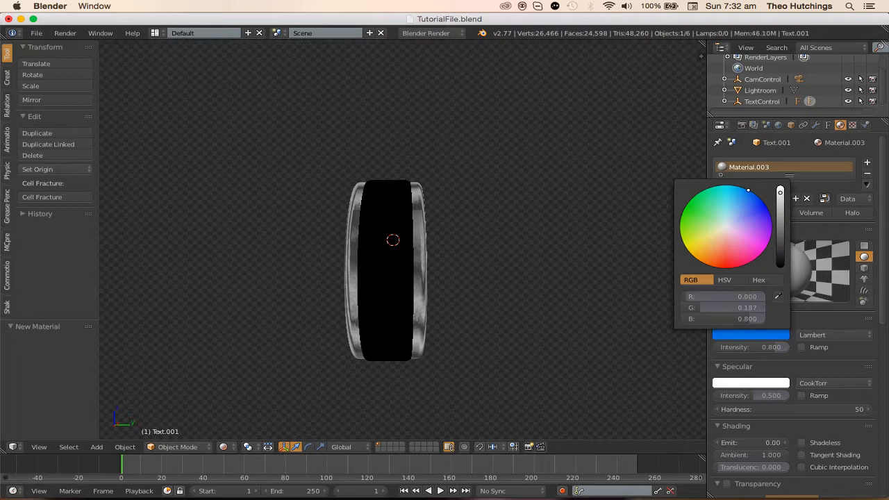
pyautogui.click(734, 296)
pyautogui.press('Return')
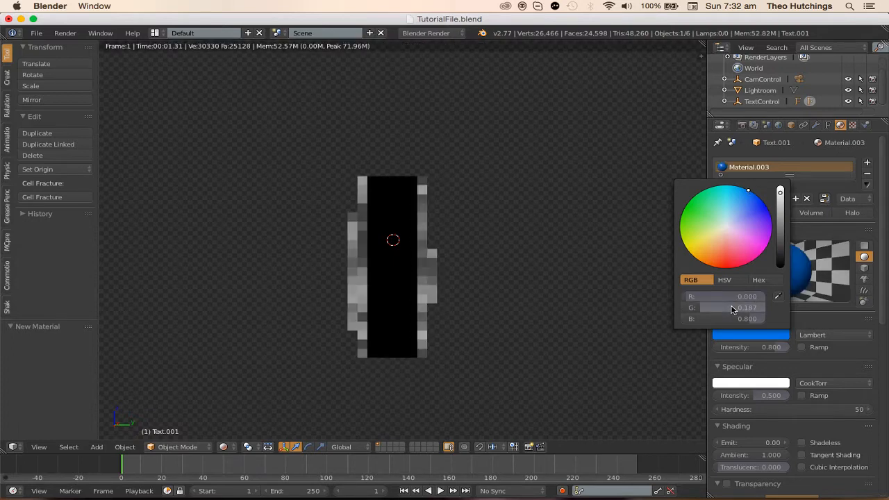
pyautogui.click(730, 307)
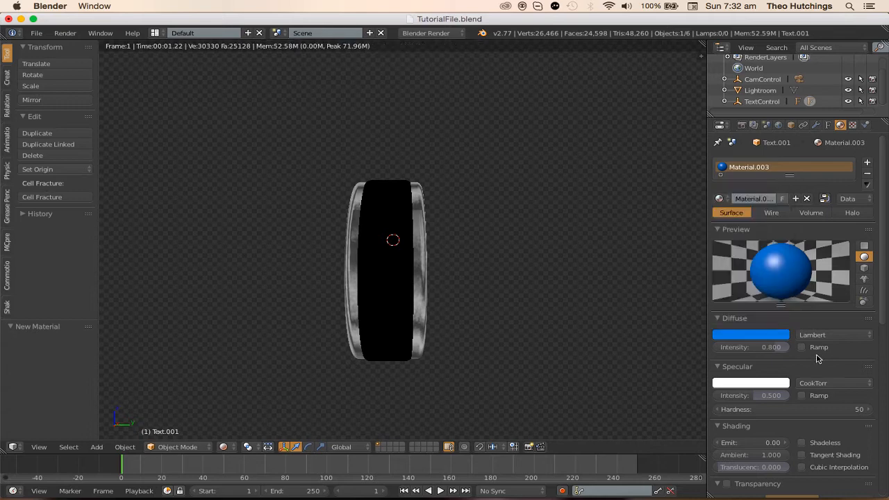
pyautogui.scroll(-1, 764, 347)
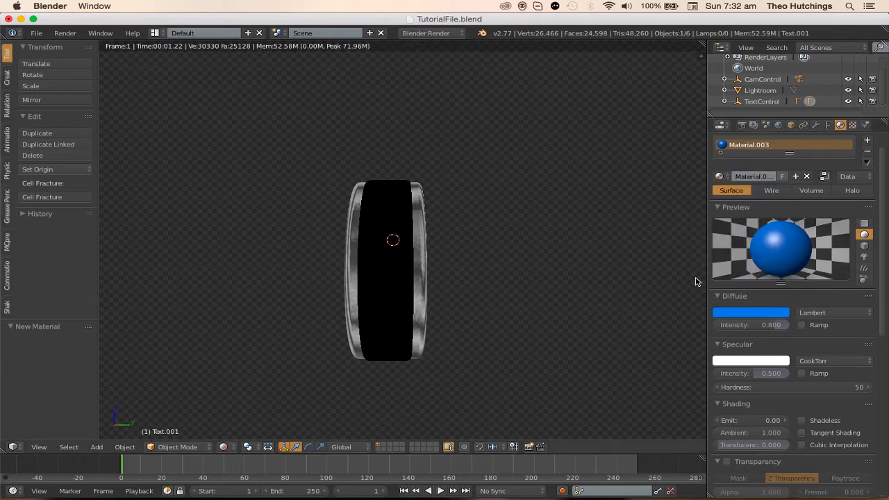
# - Check the blue middle layer in Solid viewport shading, then return to Rendered shading
pyautogui.click(224, 447)
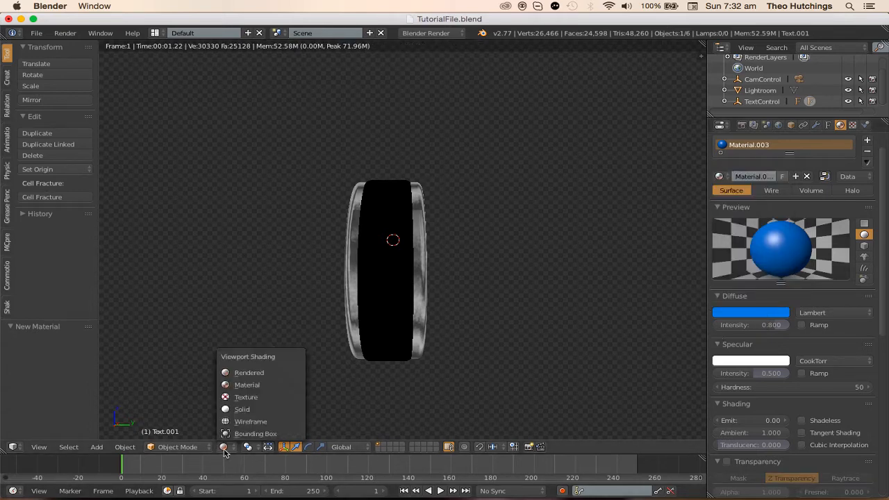
pyautogui.click(237, 410)
pyautogui.moveTo(412, 296); pyautogui.dragTo(428, 287, button='middle')
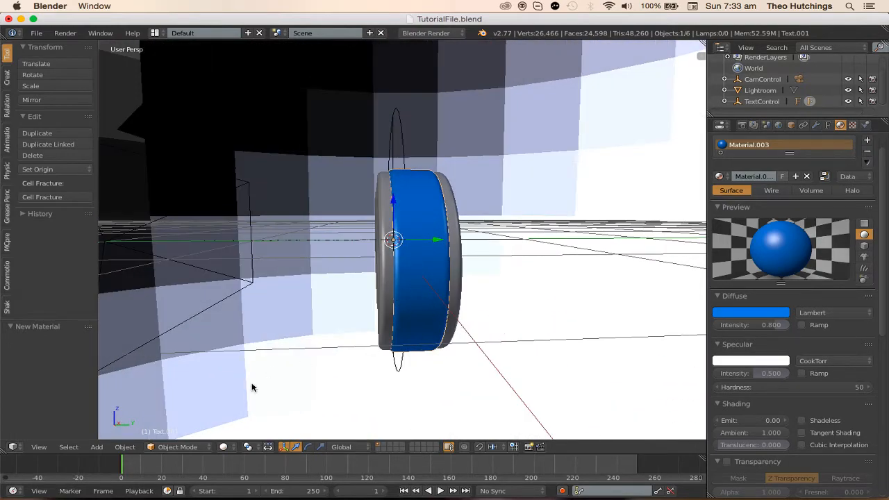
pyautogui.click(225, 447)
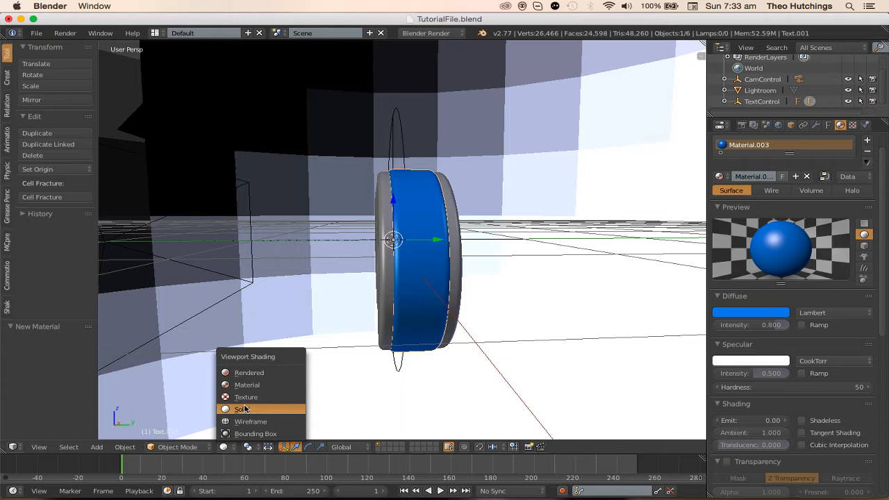
pyautogui.click(277, 371)
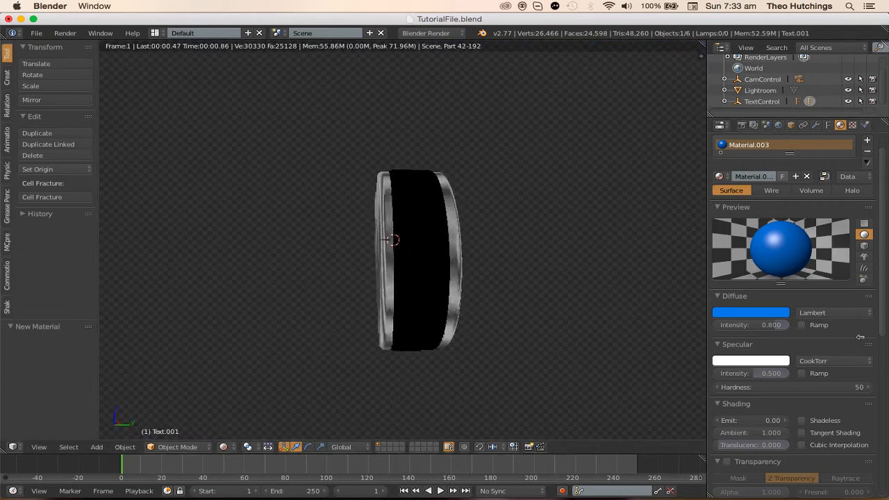
# - Enable Mirror on the blue material and set its reflectivity to 0.2
pyautogui.scroll(-5, 748, 396)
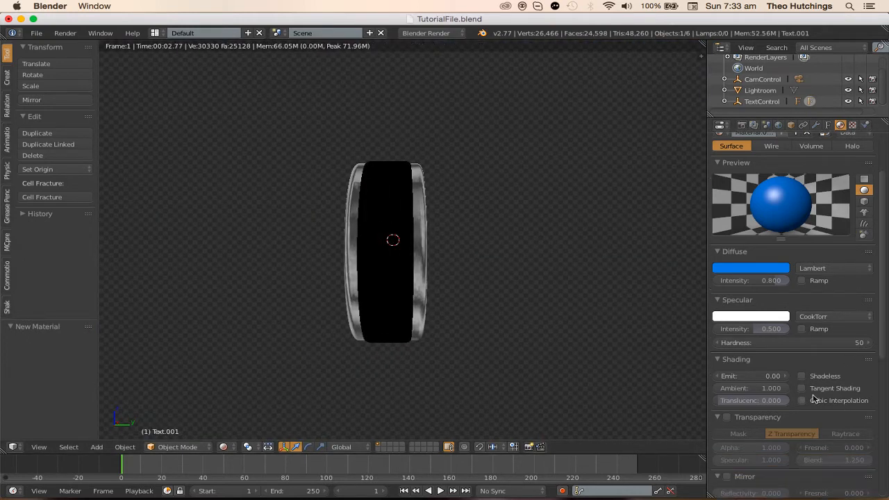
pyautogui.scroll(-1, 748, 396)
pyautogui.click(727, 366)
pyautogui.click(719, 382)
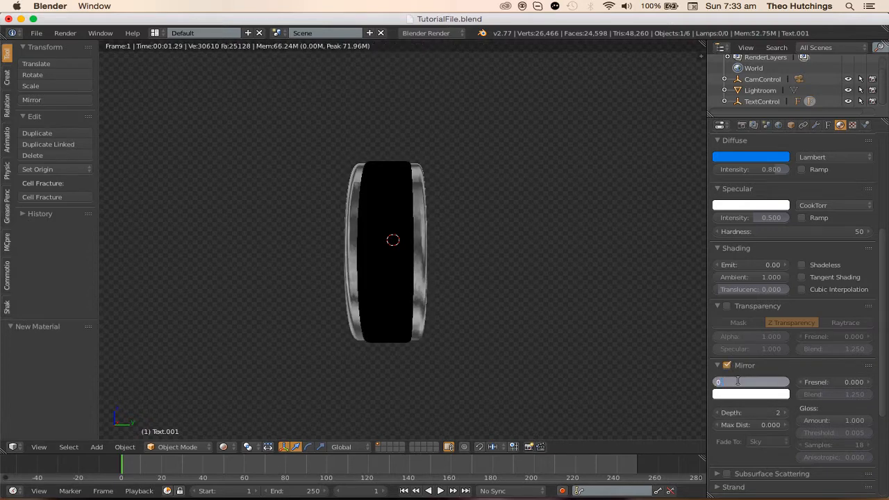
pyautogui.press('Return')
# - Set the blue material's mirror colour to red 0, green 0.2 and blue 1, and check it from another angle
pyautogui.click(757, 394)
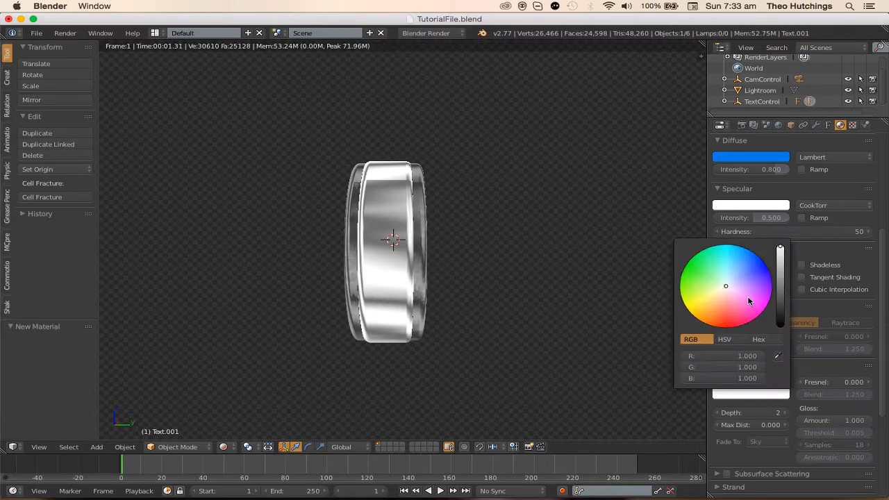
pyautogui.click(748, 252)
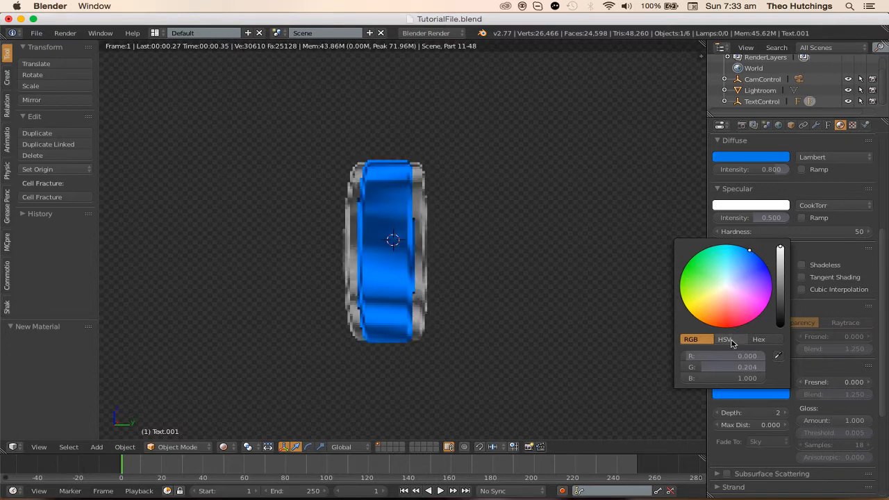
pyautogui.click(722, 366)
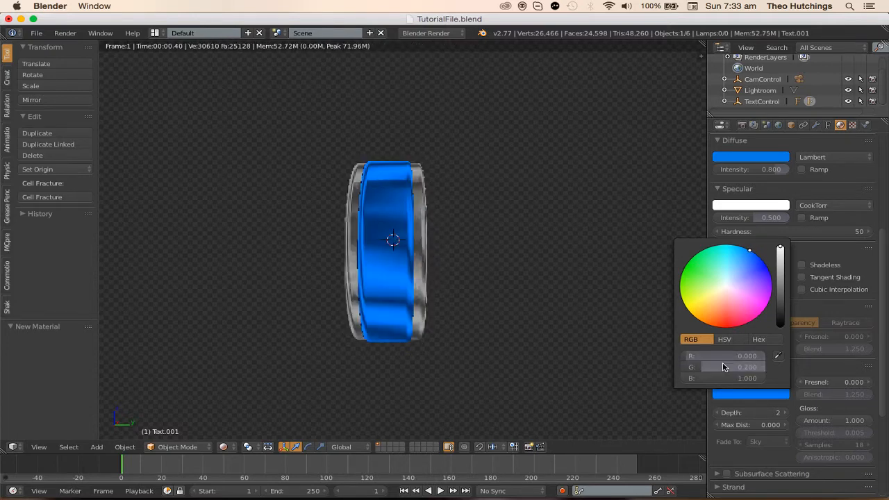
pyautogui.moveTo(511, 262); pyautogui.dragTo(516, 262, button='middle')
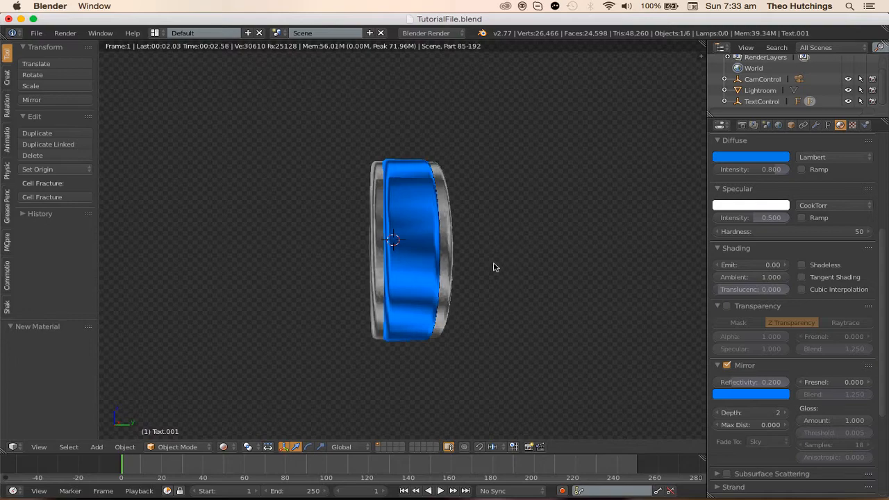
# - Switch to Solid shading and widen the blue text layer's extrude size to about 0.04
pyautogui.click(221, 447)
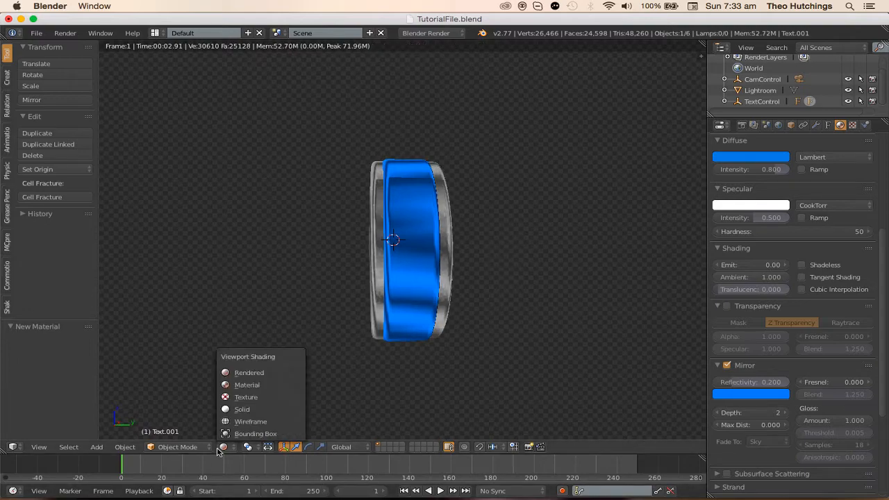
pyautogui.click(241, 421)
pyautogui.click(228, 447)
pyautogui.click(244, 410)
pyautogui.scroll(6, 508, 238)
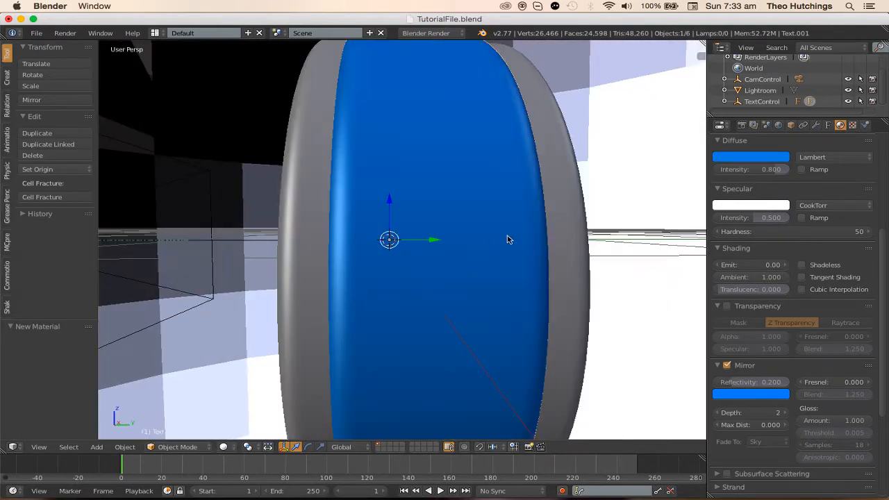
pyautogui.press('w')
pyautogui.click(575, 230)
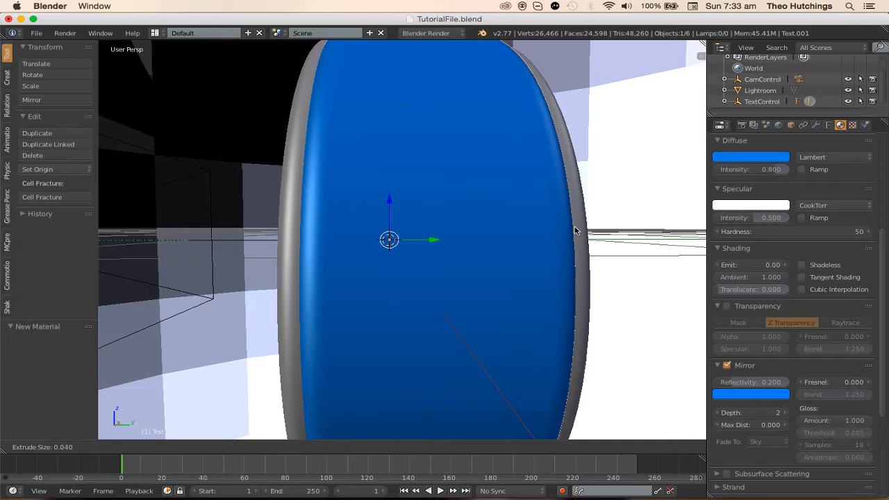
pyautogui.click(577, 230)
pyautogui.scroll(-6, 553, 237)
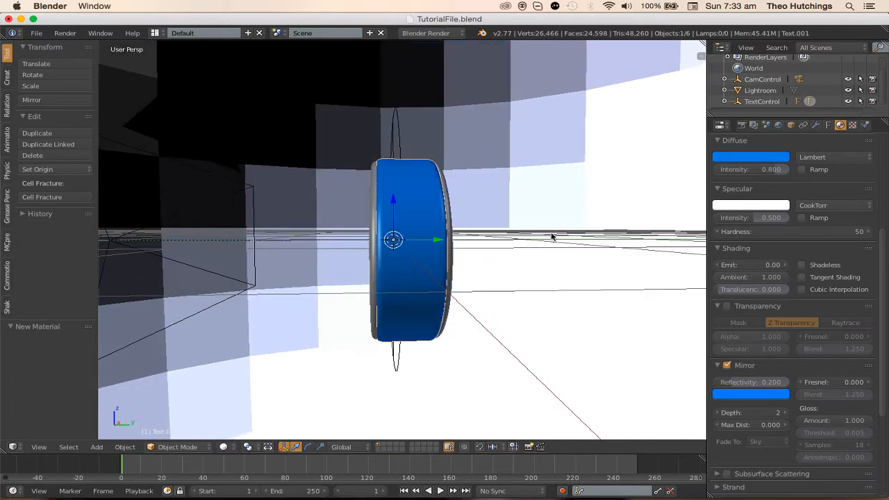
pyautogui.scroll(3, 553, 237)
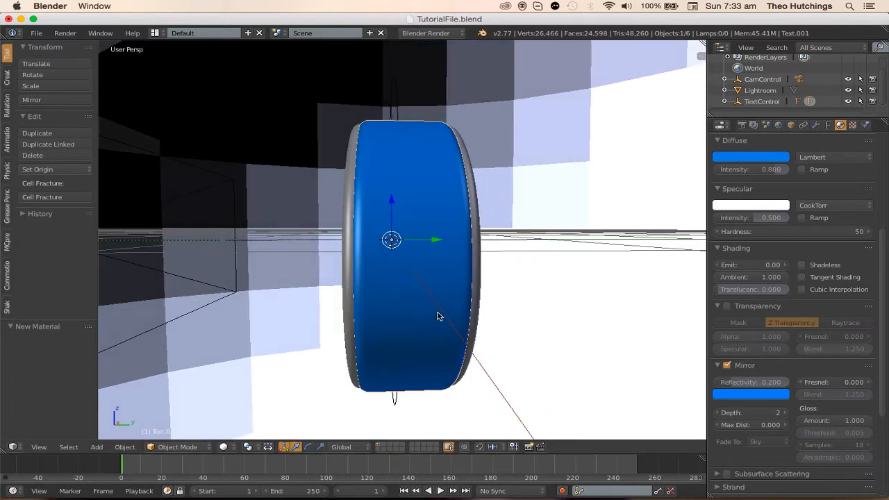
# - Try to adjust the blue text layer's extrude size while in Rendered shading
pyautogui.hotkey('shift', 'z')
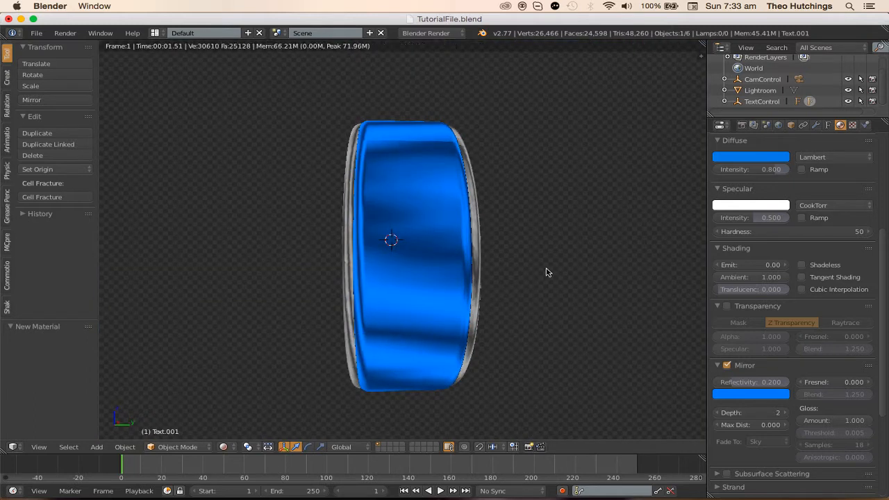
pyautogui.press('w')
pyautogui.click(550, 242)
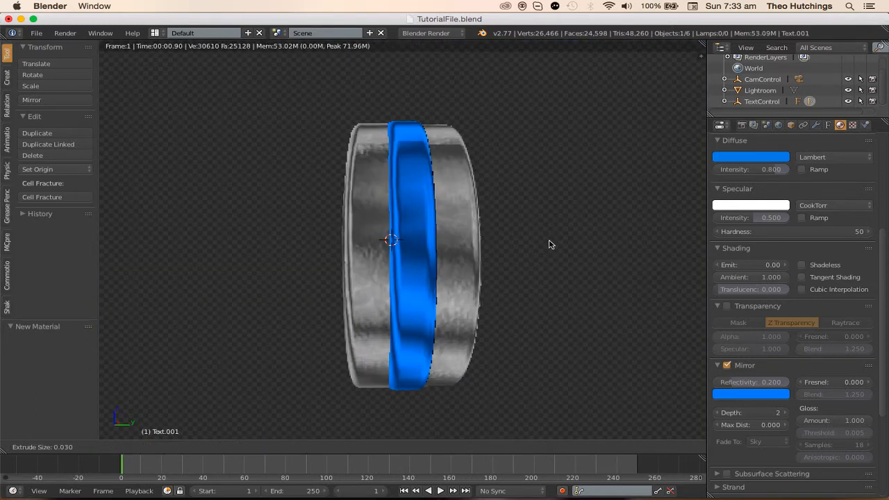
pyautogui.rightClick(555, 245)
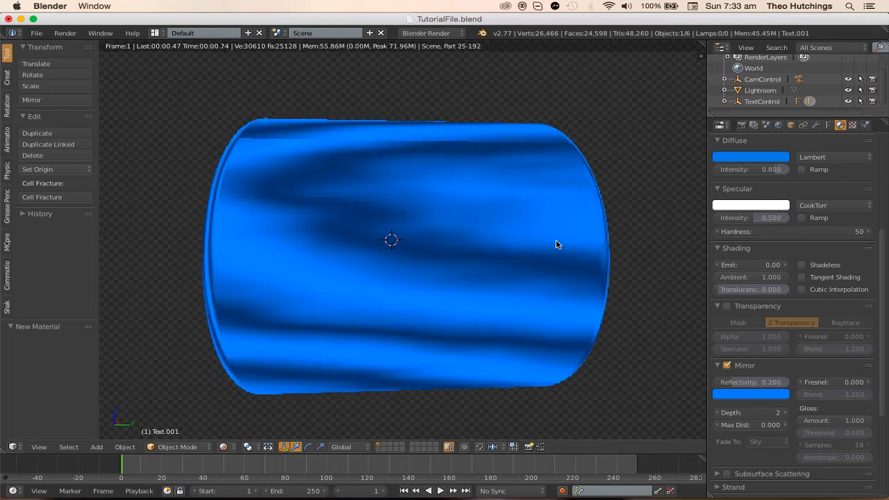
pyautogui.press('w')
pyautogui.click(554, 245)
pyautogui.click(553, 245)
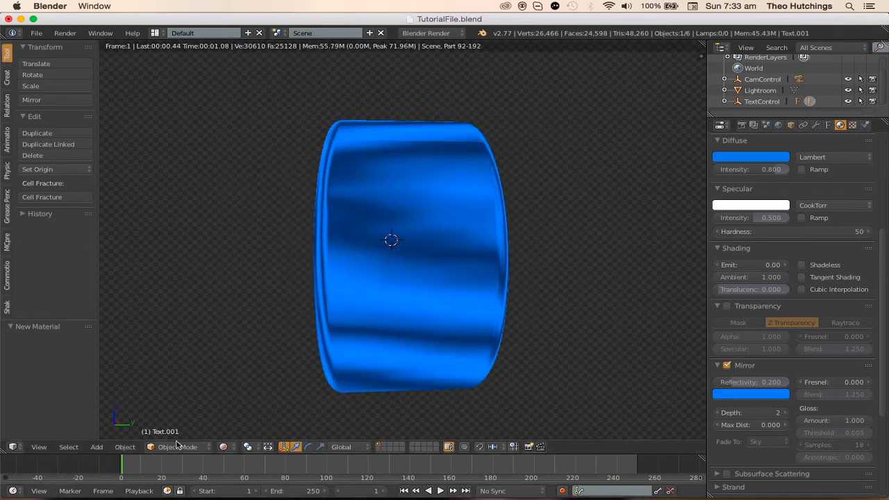
# - Switch to Solid shading, set the blue text layer's extrude size to 0.030, and return to Rendered shading
pyautogui.click(232, 447)
pyautogui.click(234, 409)
pyautogui.press('w')
pyautogui.click(532, 314)
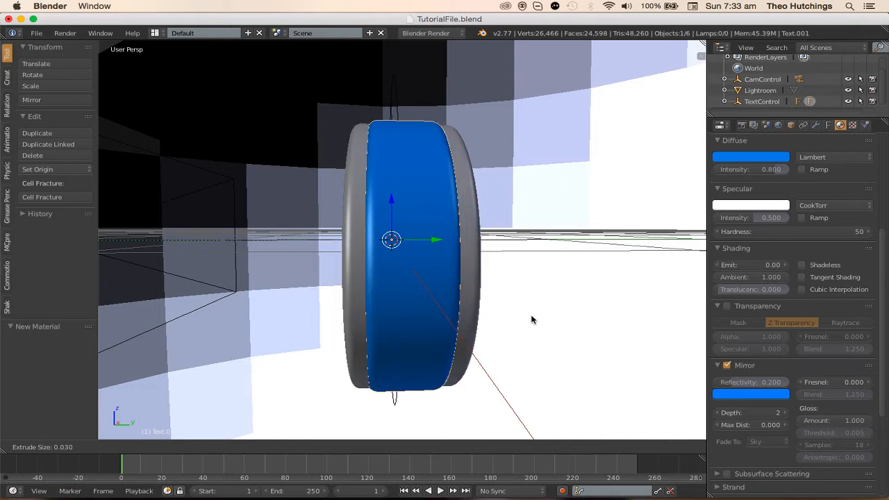
pyautogui.click(532, 320)
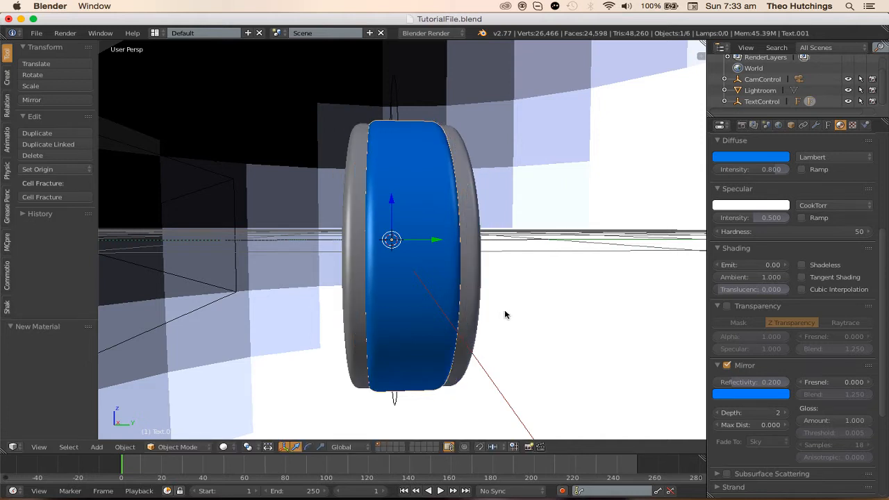
pyautogui.hotkey('shift', 'z')
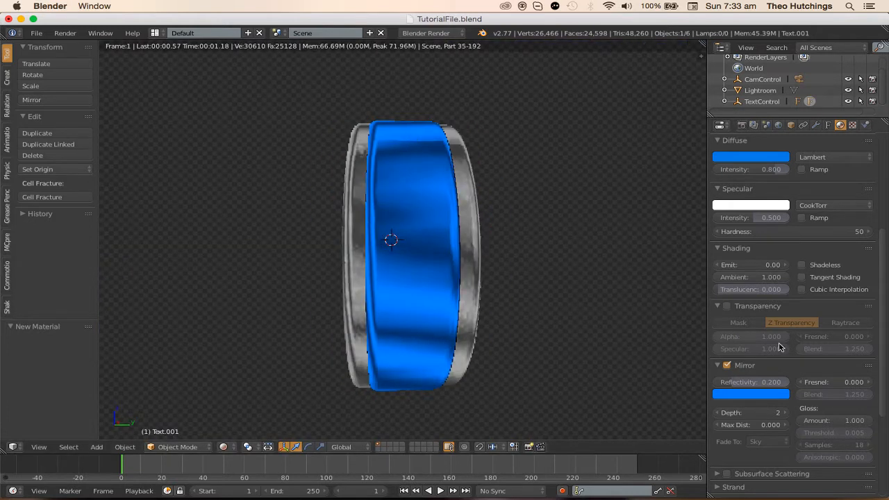
# - Add a new image texture to the blue material and load Seamless 3.jpg from the textures folder
pyautogui.scroll(-5, 779, 346)
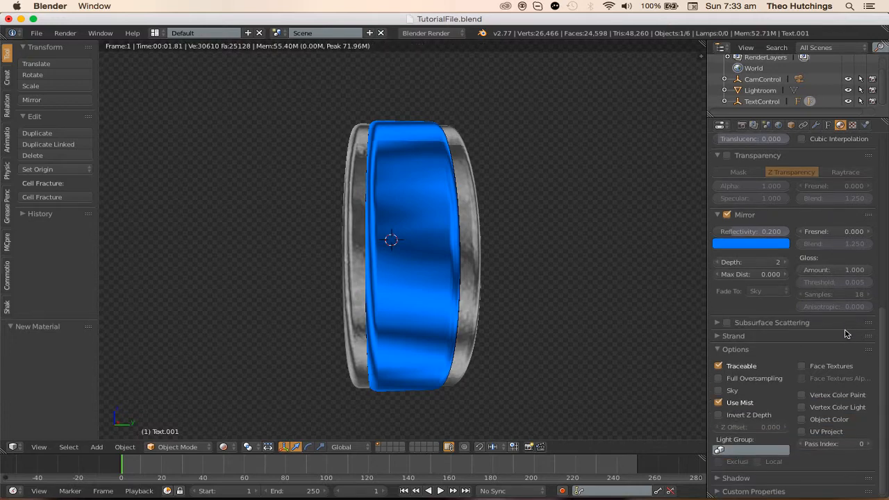
pyautogui.click(851, 124)
pyautogui.click(834, 248)
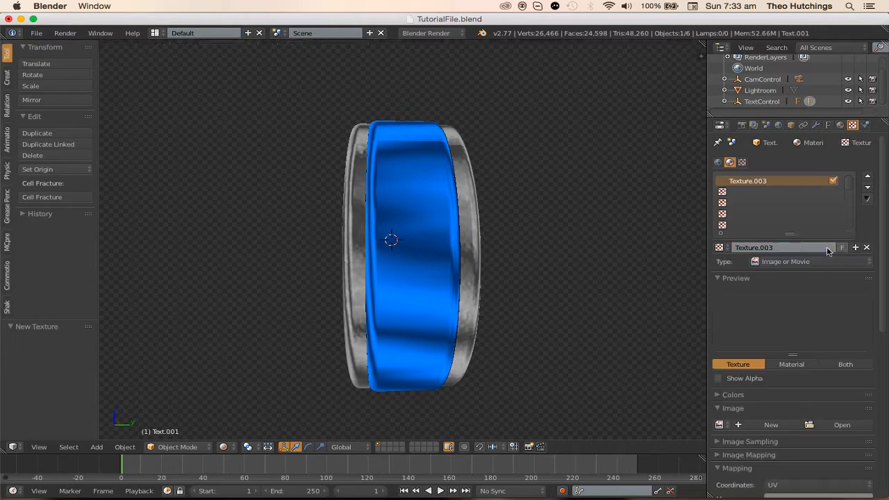
pyautogui.click(836, 422)
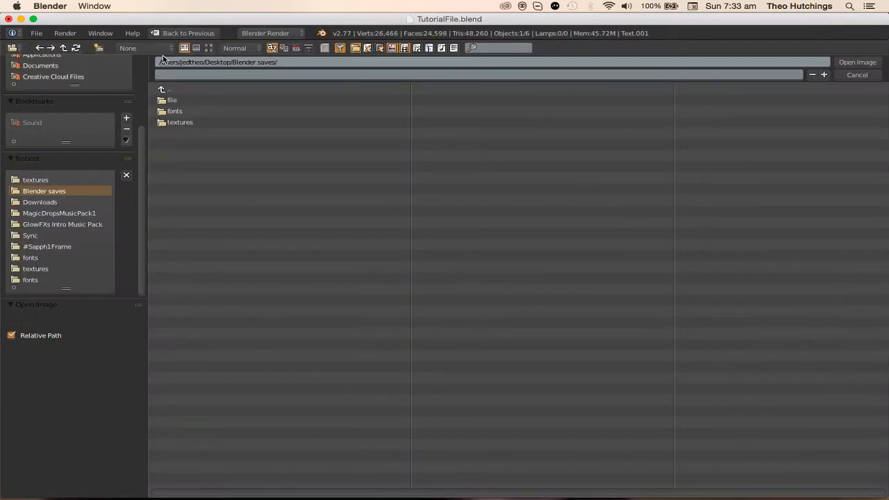
pyautogui.click(208, 48)
pyautogui.click(66, 184)
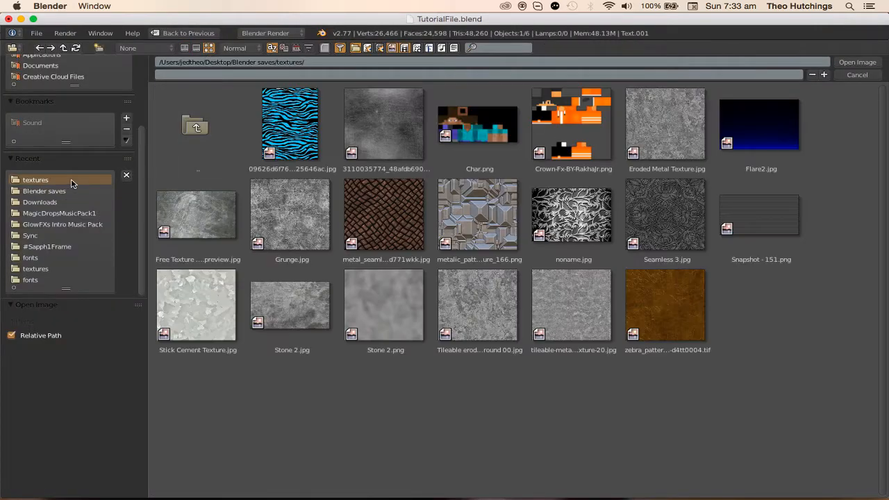
pyautogui.doubleClick(676, 197)
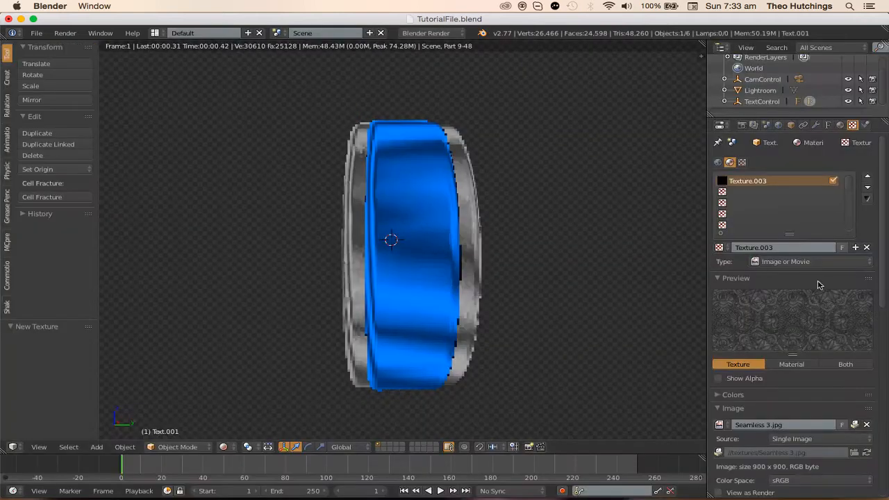
# - Map the Seamless 3.jpg texture with Generated coordinates and Cube projection
pyautogui.scroll(-6, 824, 338)
pyautogui.scroll(-2, 797, 368)
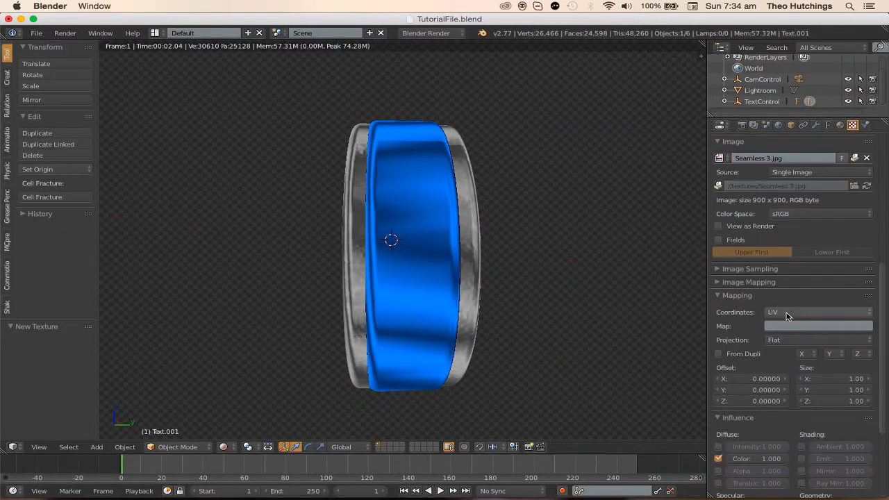
pyautogui.click(786, 313)
pyautogui.click(786, 279)
pyautogui.click(789, 327)
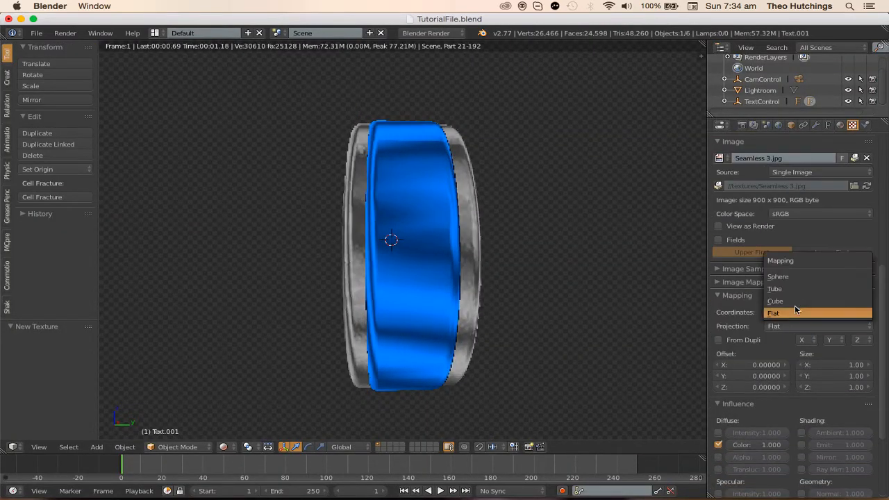
pyautogui.click(792, 301)
# - Enable the Seamless 3.jpg texture's Mirror influence at about 0.124 and its Normal influence at 0.008
pyautogui.scroll(-4, 822, 352)
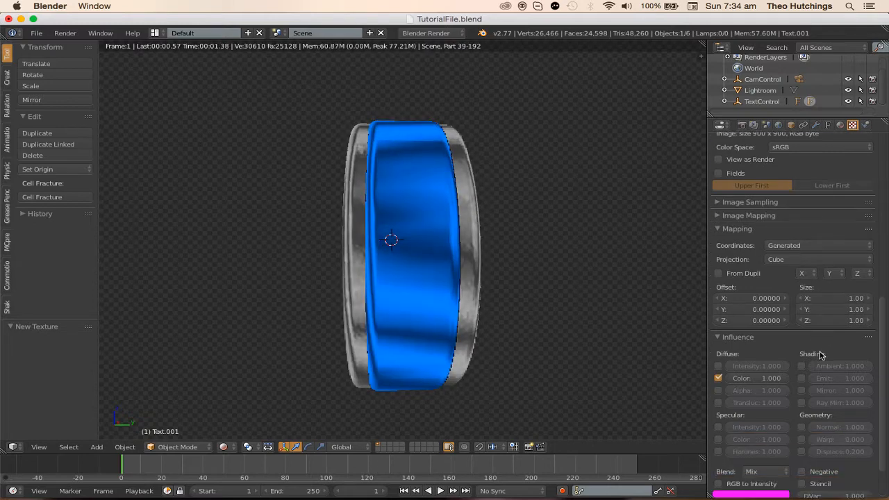
pyautogui.click(804, 341)
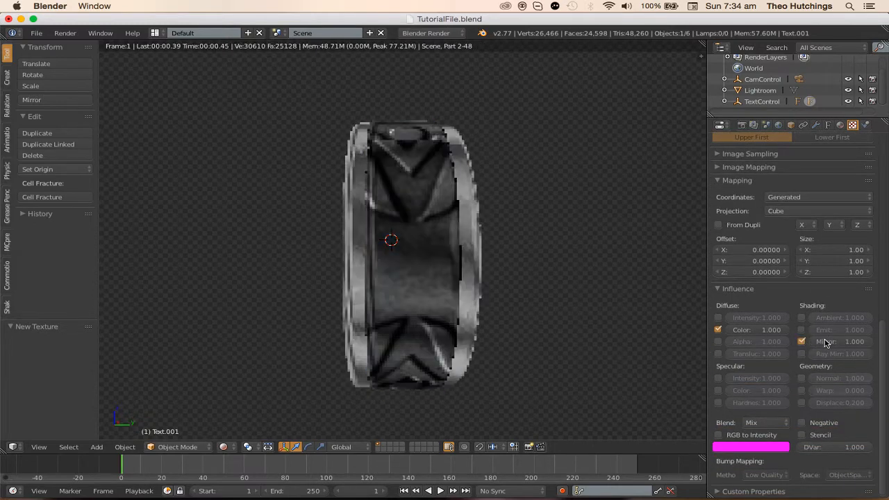
pyautogui.moveTo(829, 341)
pyautogui.mouseDown()
pyautogui.moveTo(781, 340)
pyautogui.moveTo(829, 341)
pyautogui.mouseUp()
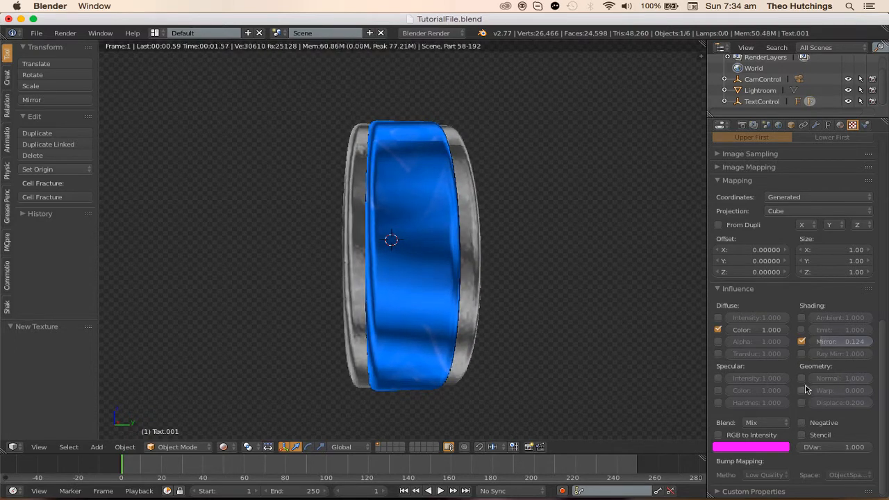
pyautogui.click(802, 379)
pyautogui.click(849, 377)
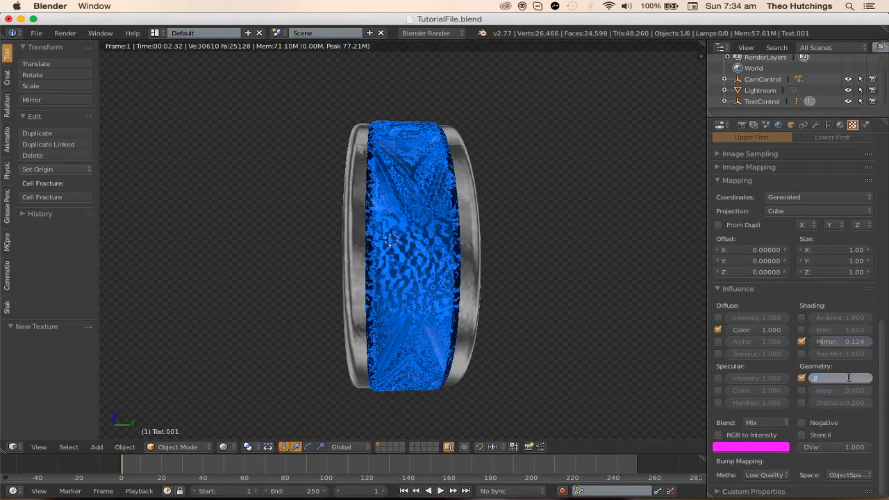
pyautogui.press('Return')
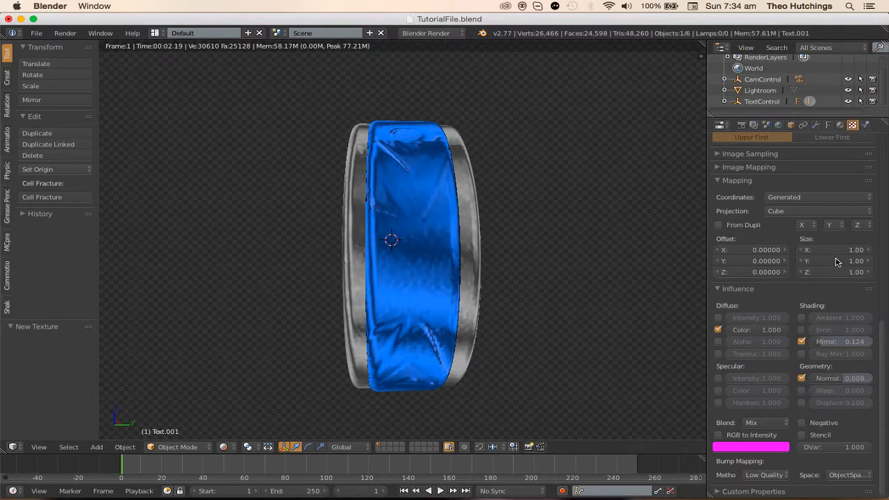
# - Set the Seamless 3.jpg texture's X, Y and Z mapping size to 3 after trying 0.1 and 2, and inspect the pattern up close
pyautogui.moveTo(837, 250); pyautogui.dragTo(837, 272)
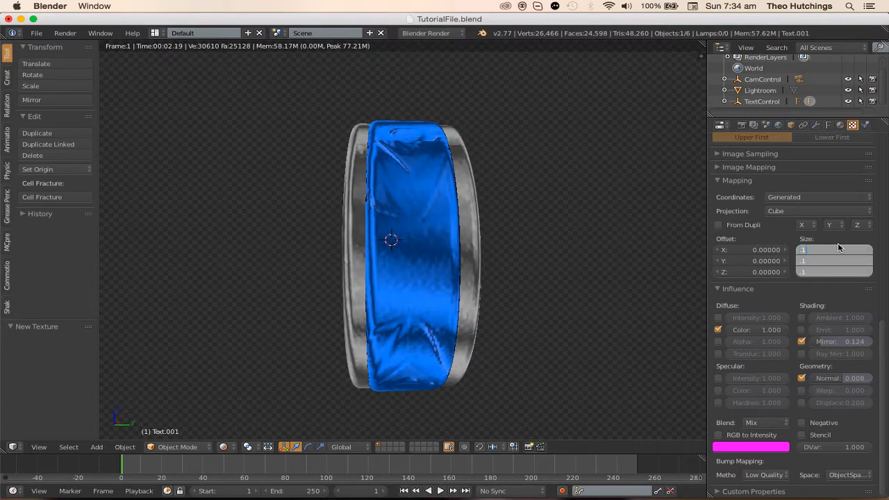
pyautogui.write('0.1')
pyautogui.press('Return')
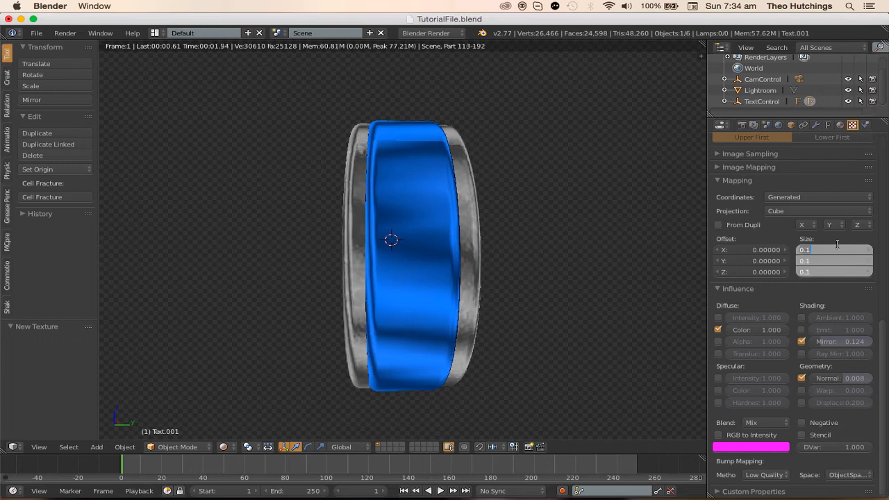
pyautogui.write('2')
pyautogui.press('Return')
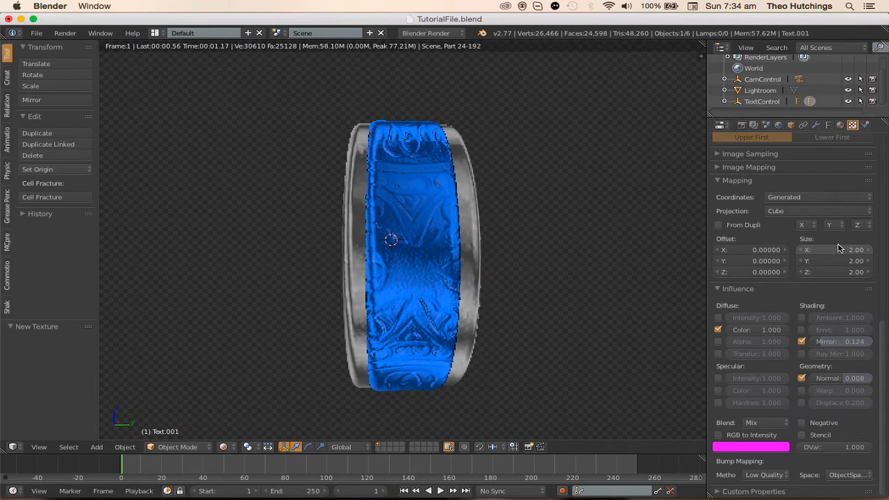
pyautogui.press('Return')
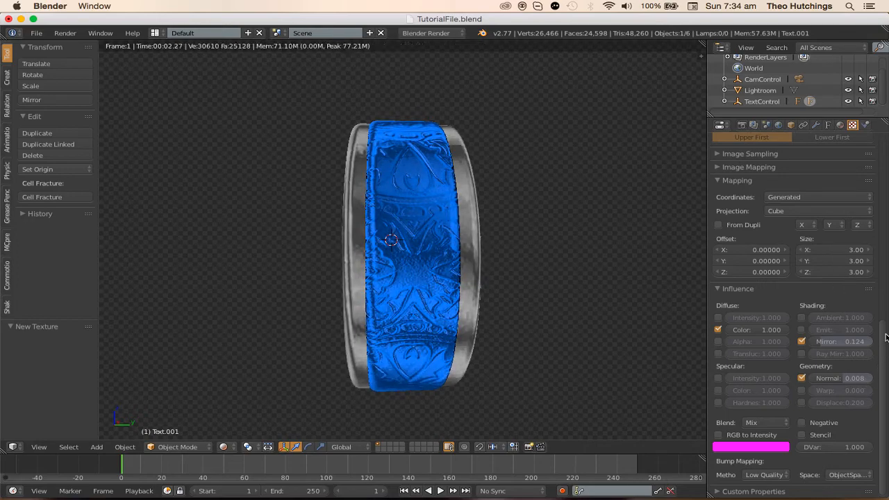
pyautogui.scroll(-3, 500, 314)
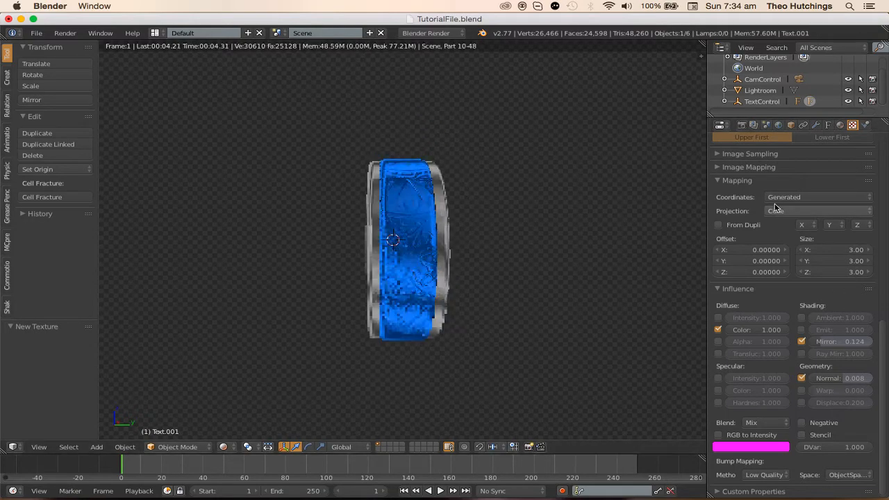
pyautogui.scroll(7, 605, 272)
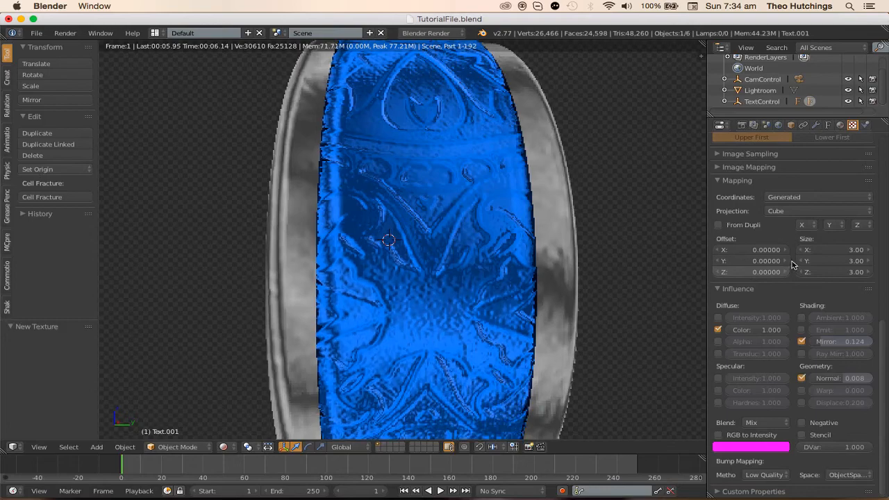
# - Check which textures the grey text uses, and assign the existing Grunge.jpg texture, Texture.002, to the blue material's second texture slot
pyautogui.scroll(10, 764, 250)
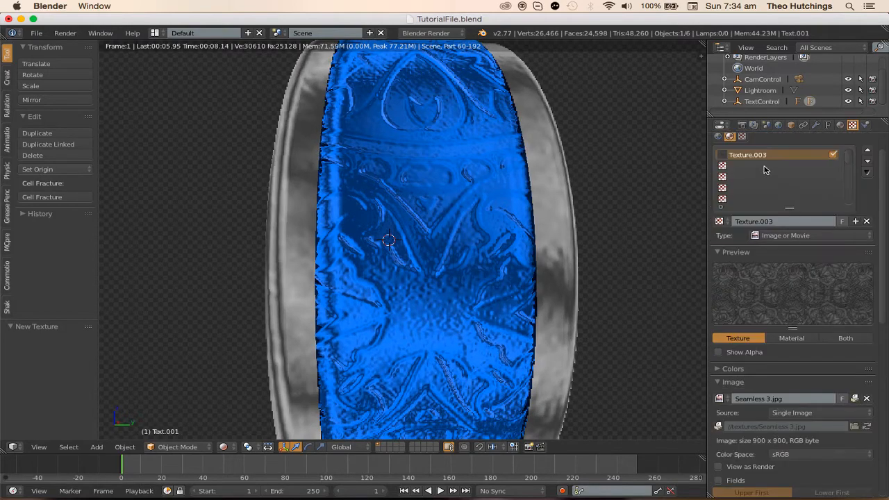
pyautogui.click(764, 166)
pyautogui.click(719, 221)
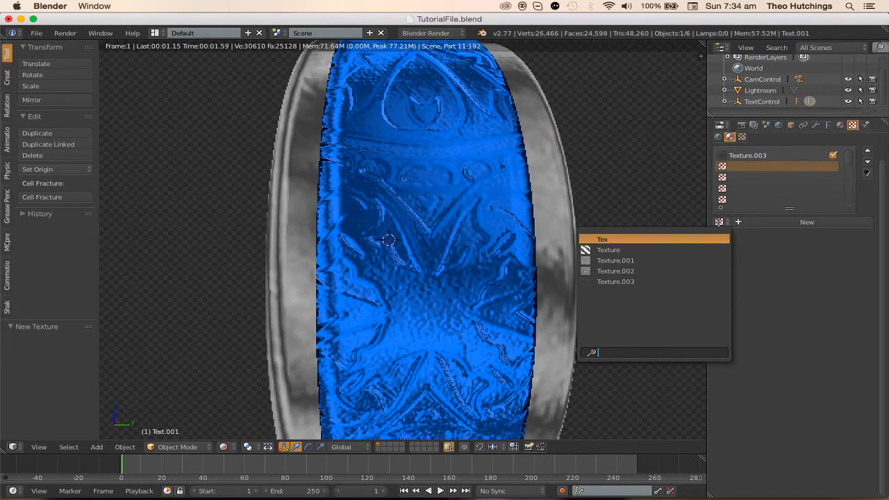
pyautogui.click(757, 168)
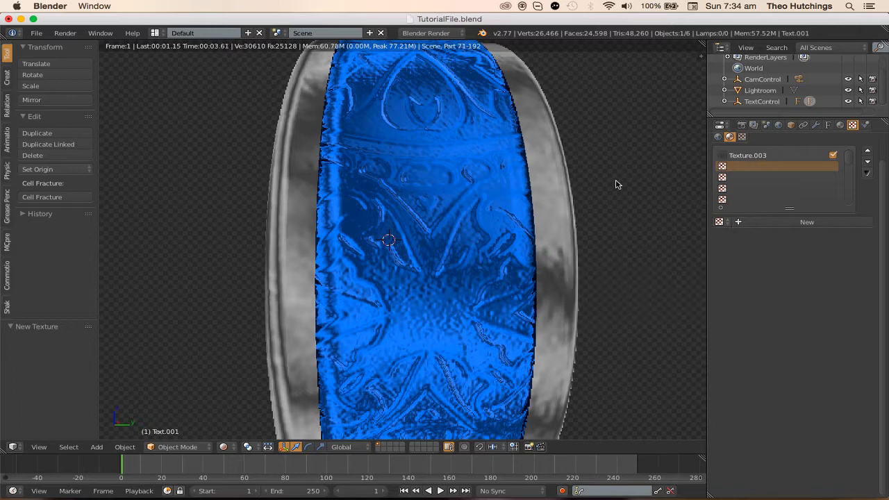
pyautogui.rightClick(511, 182)
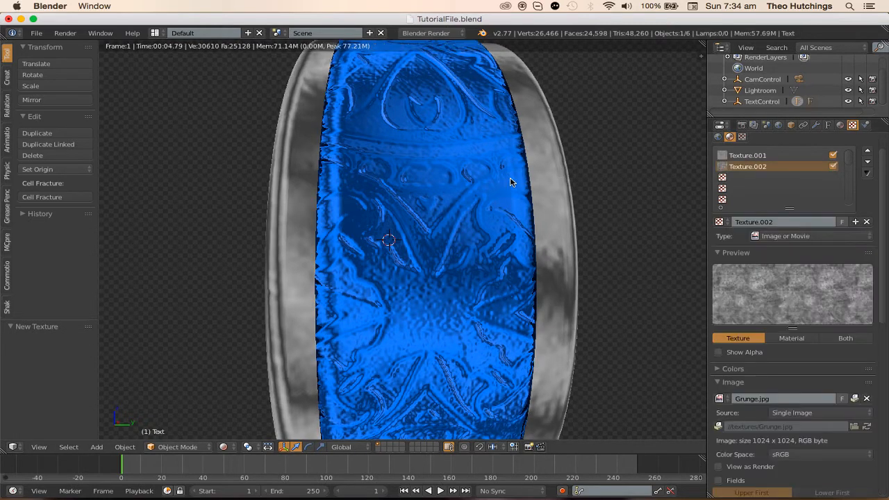
pyautogui.rightClick(474, 176)
pyautogui.click(720, 222)
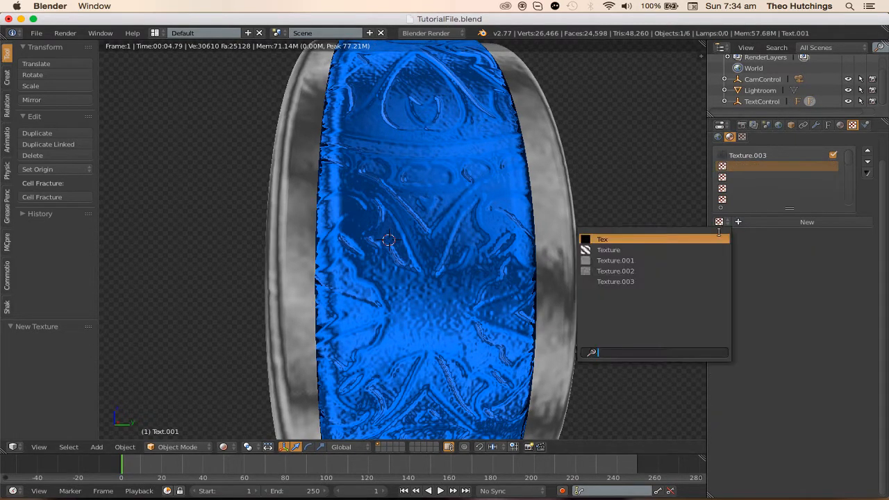
pyautogui.click(614, 282)
# - Set the blue material's Grunge.jpg texture to Generated coordinates with Cube projection
pyautogui.scroll(-6, 818, 301)
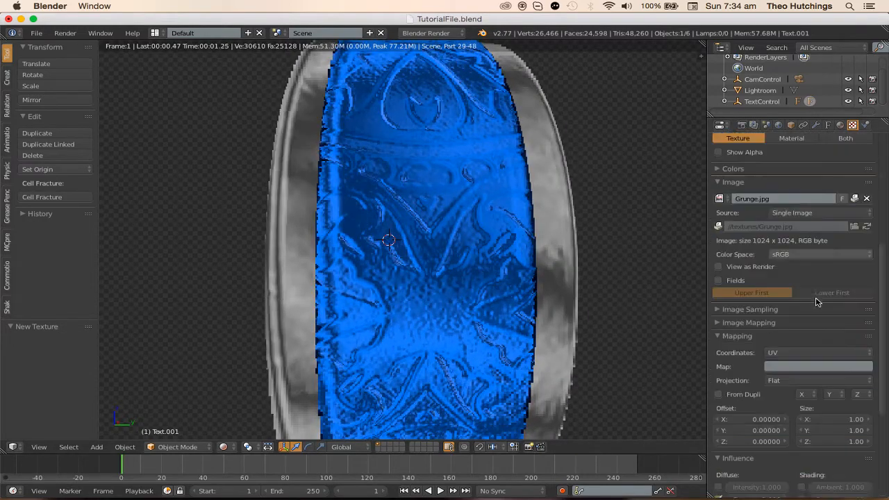
pyautogui.scroll(-2, 818, 302)
pyautogui.click(794, 310)
pyautogui.press('Escape')
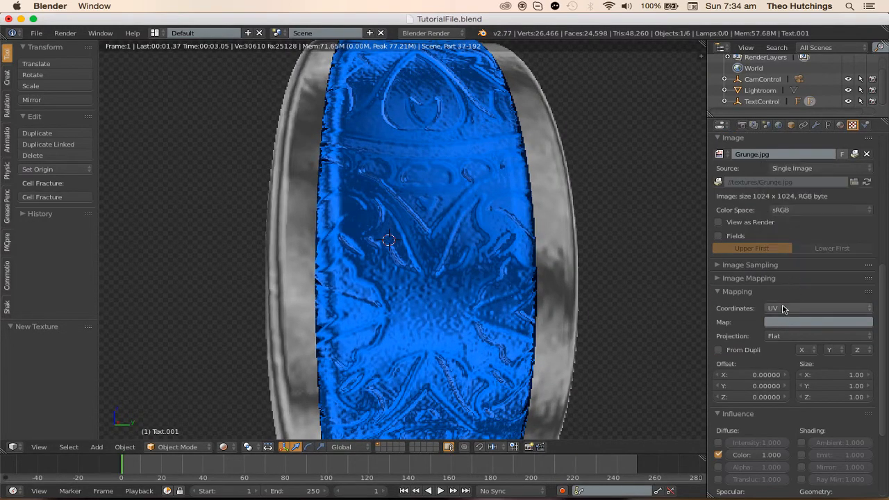
pyautogui.click(783, 308)
pyautogui.click(788, 278)
pyautogui.click(789, 322)
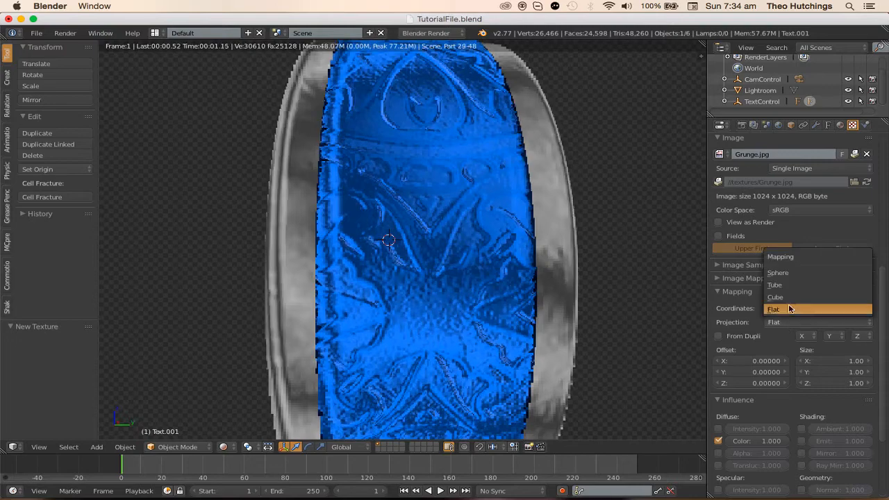
pyautogui.click(788, 296)
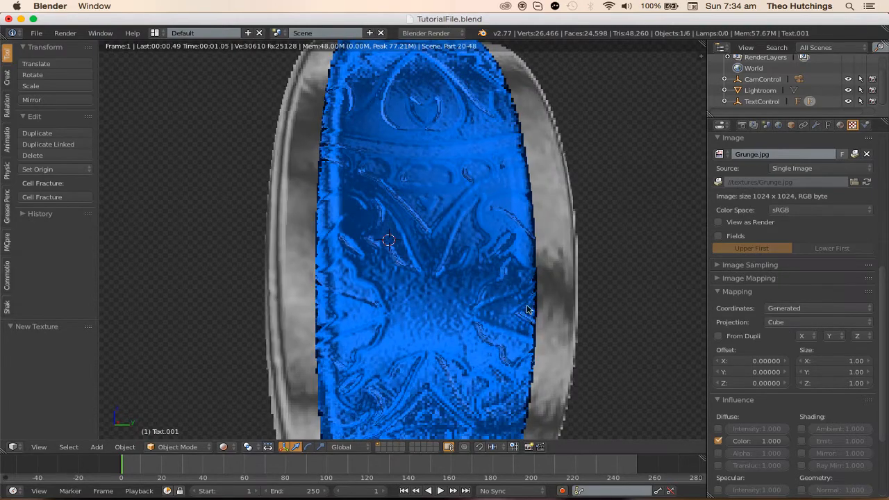
pyautogui.scroll(-5, 820, 336)
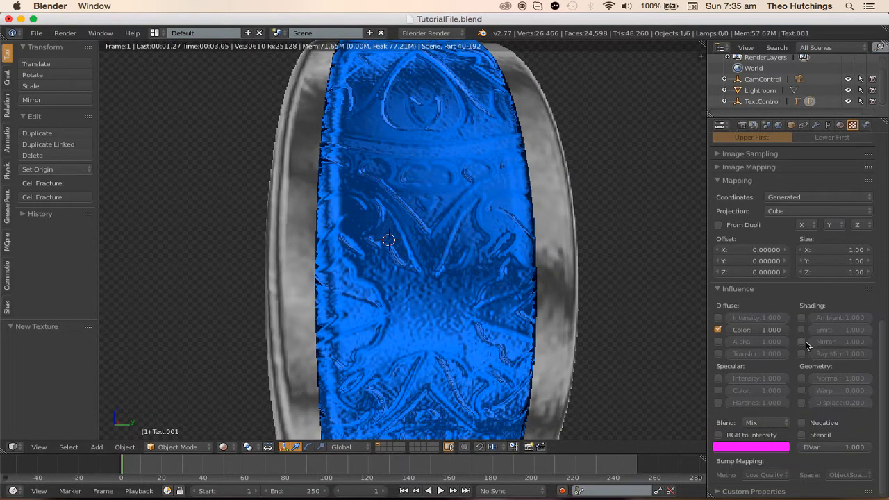
# - Enable the Grunge.jpg texture's Mirror influence at about 0.052 and its Normal influence at 0.002
pyautogui.click(801, 342)
pyautogui.moveTo(842, 342); pyautogui.dragTo(807, 342)
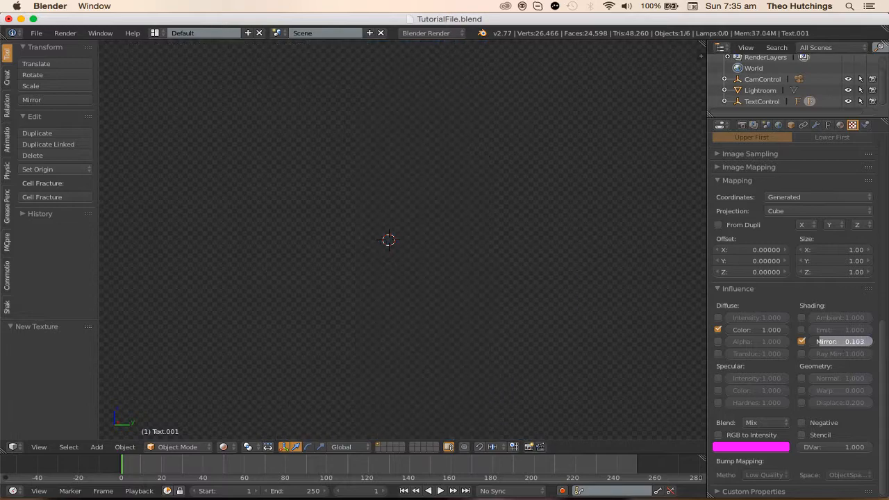
pyautogui.click(802, 378)
pyautogui.click(838, 378)
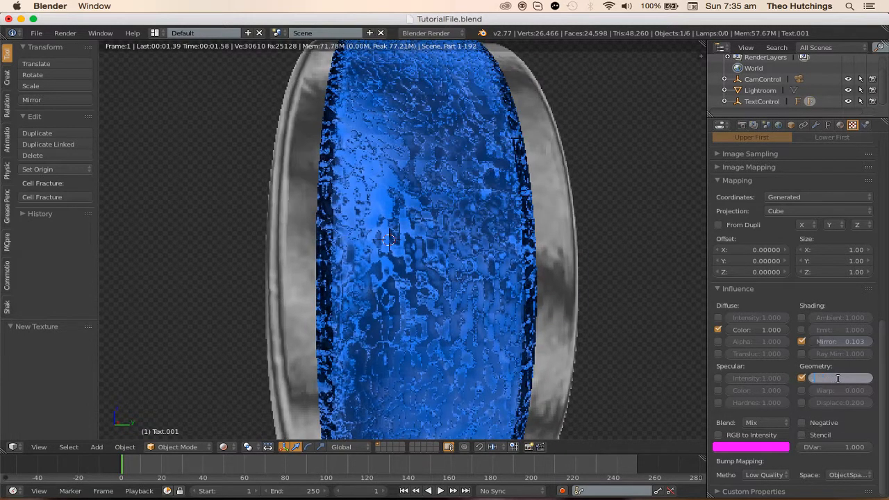
pyautogui.write('0.002')
pyautogui.press('Return')
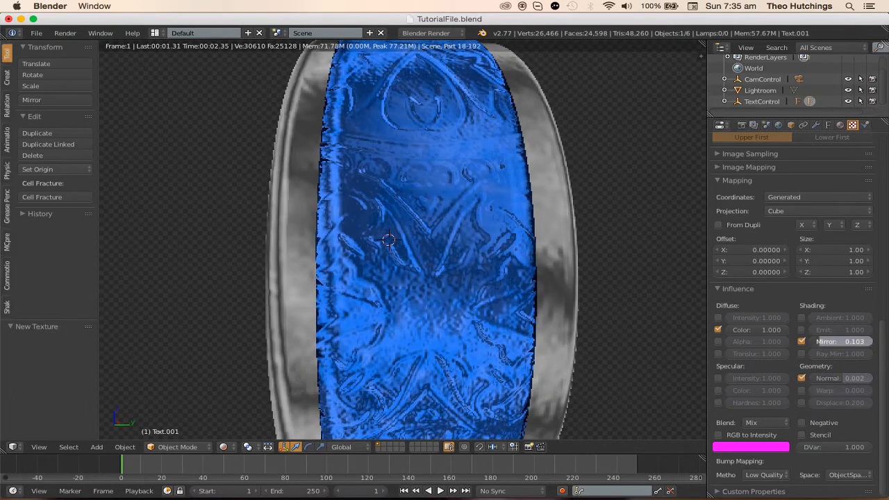
pyautogui.moveTo(818, 342); pyautogui.dragTo(818, 344)
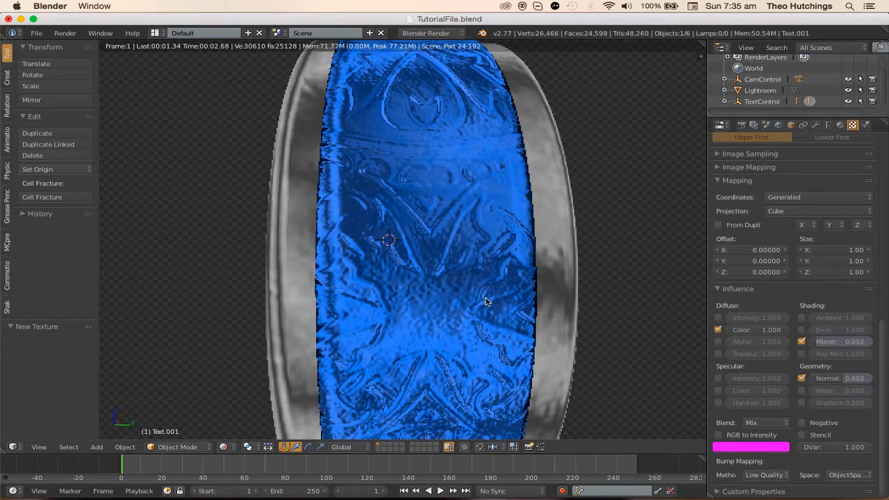
# - View the text through the camera and set the Grunge.jpg texture's influence colour to black
pyautogui.press('KP_0')
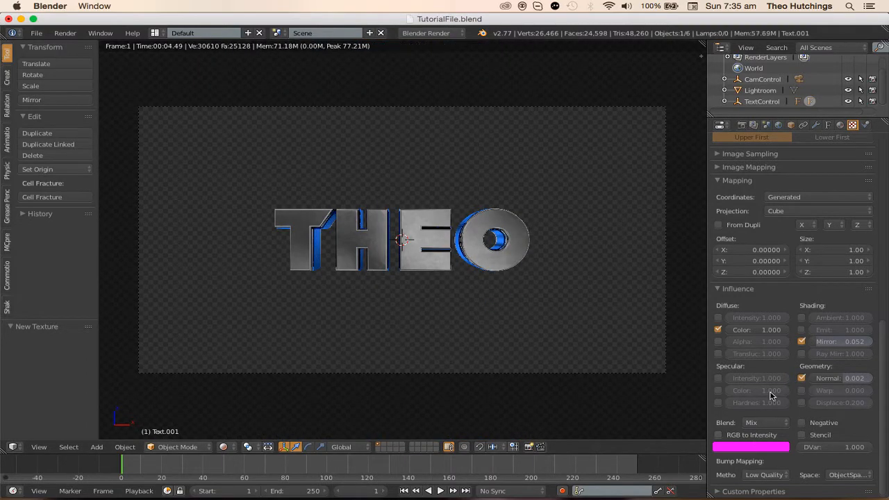
pyautogui.click(759, 448)
pyautogui.moveTo(779, 360); pyautogui.dragTo(780, 386)
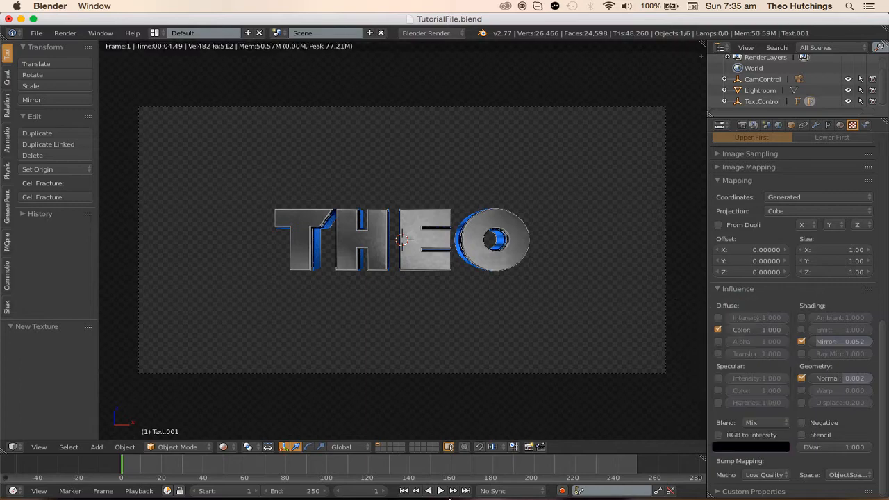
pyautogui.moveTo(436, 496)
pyautogui.click(209, 487)
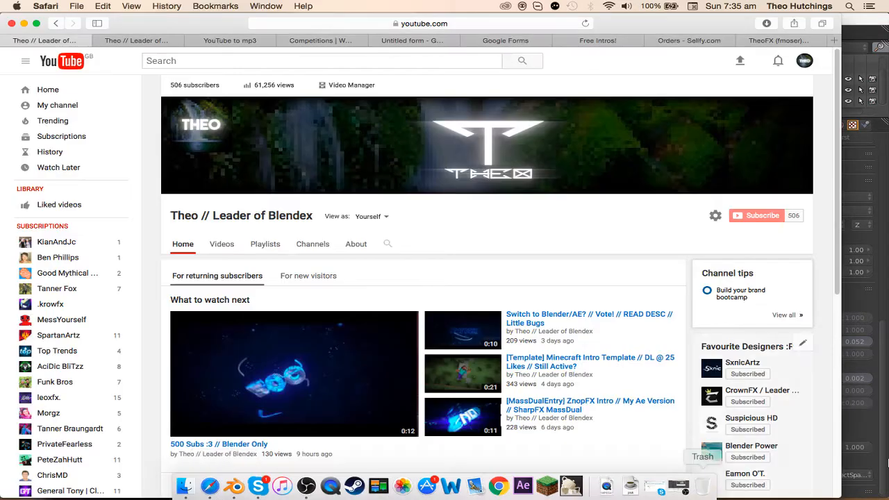
pyautogui.click(887, 368)
# - Set the blue material's Mirror colour to a dark green after trying red, yellow and pink
pyautogui.scroll(8, 837, 232)
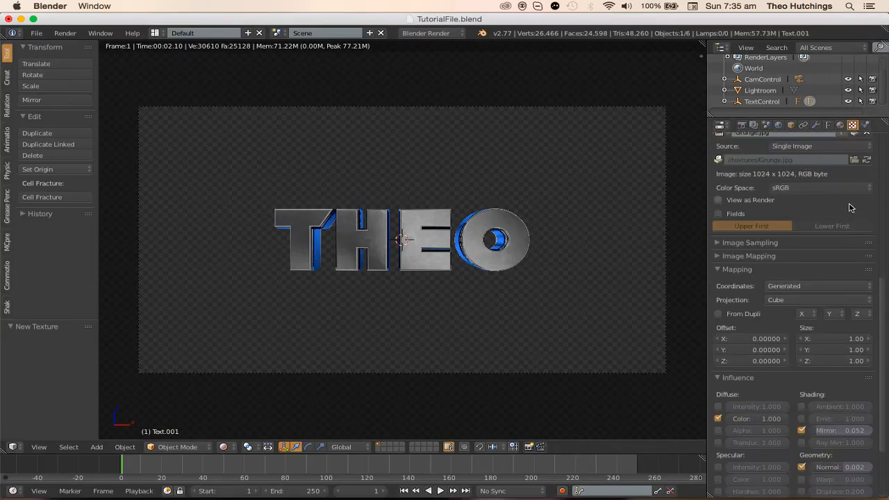
pyautogui.scroll(4, 837, 232)
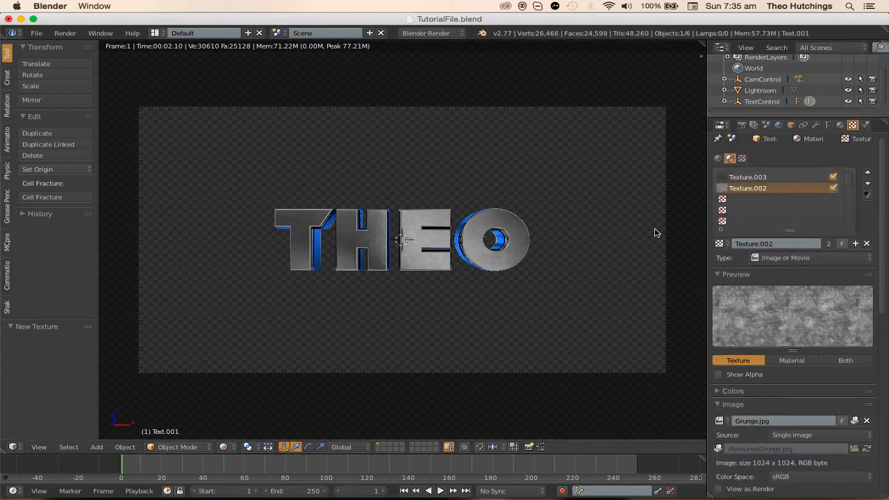
pyautogui.click(840, 125)
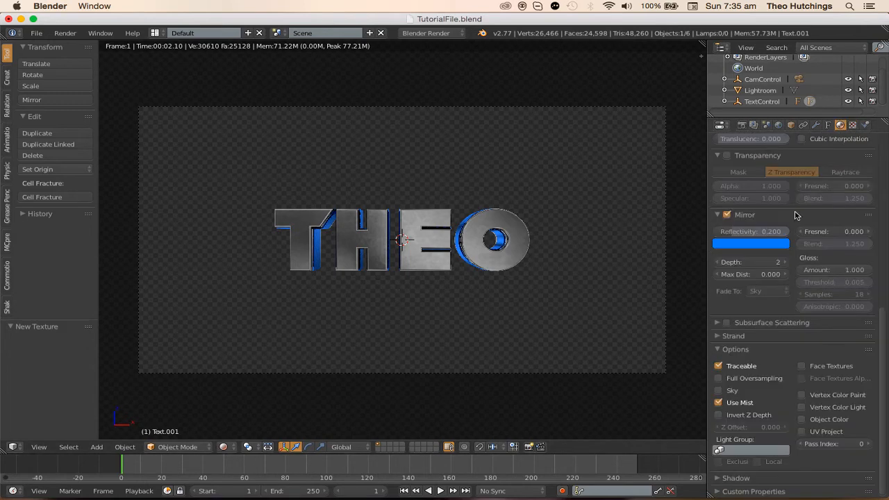
pyautogui.click(747, 241)
pyautogui.click(727, 175)
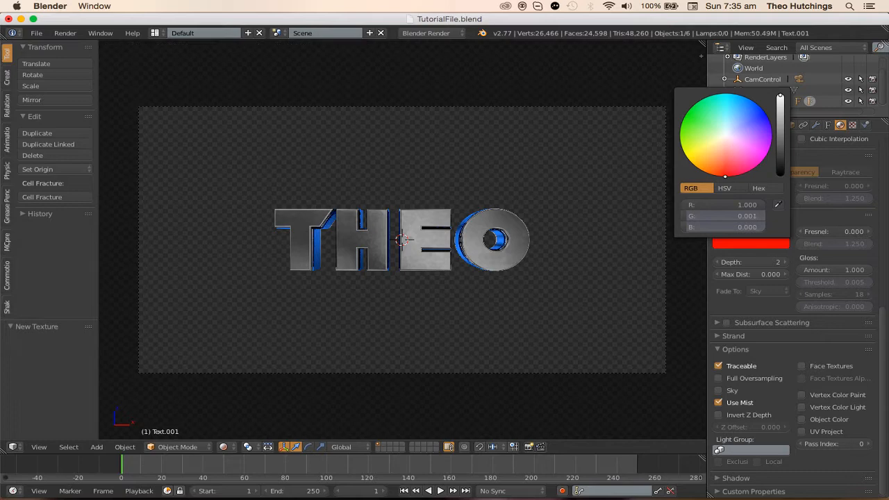
pyautogui.click(685, 157)
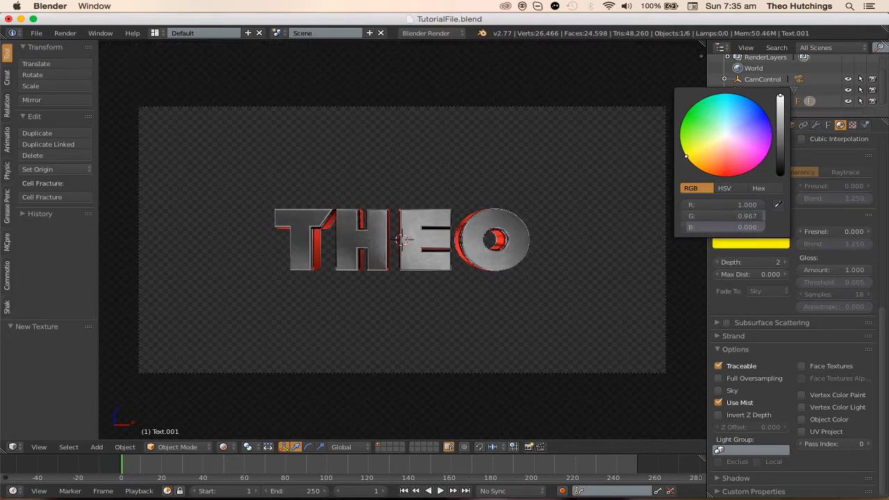
pyautogui.click(682, 122)
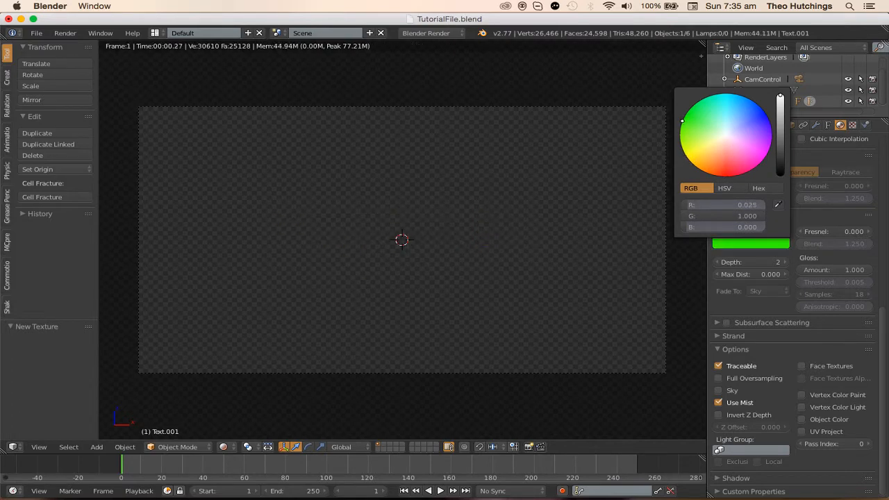
pyautogui.click(756, 163)
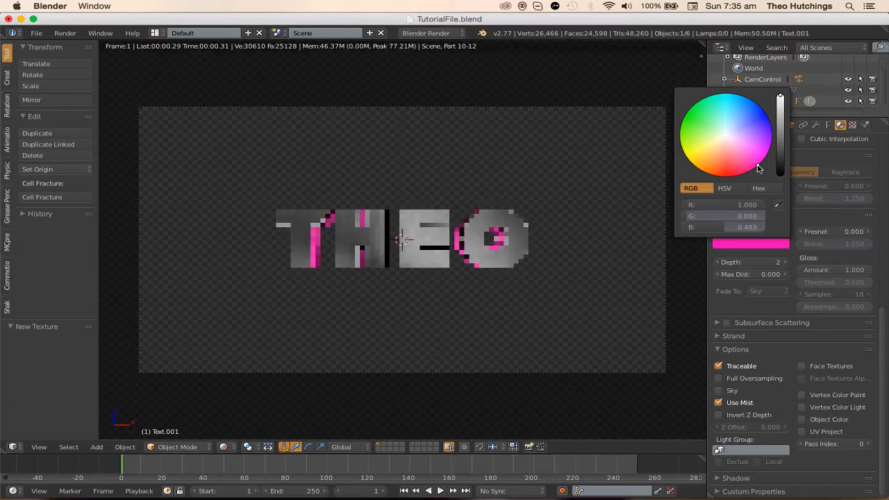
pyautogui.click(685, 126)
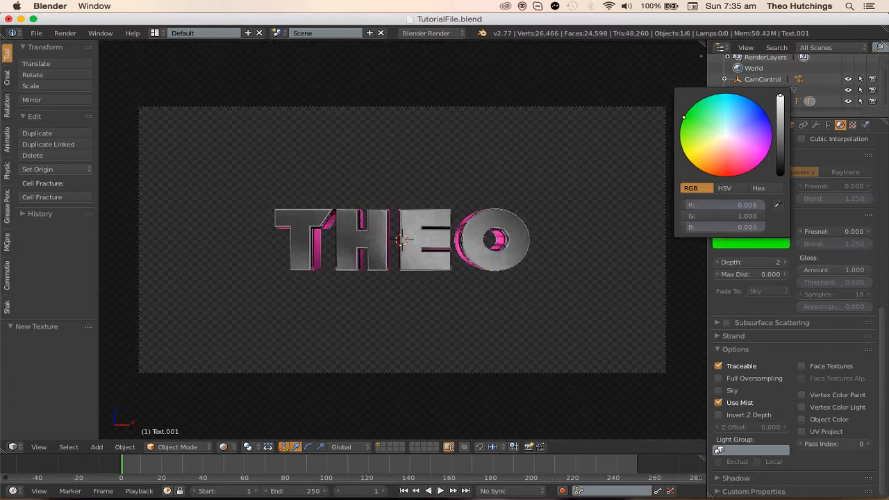
pyautogui.moveTo(711, 205); pyautogui.dragTo(689, 205)
pyautogui.moveTo(780, 113)
pyautogui.mouseDown()
pyautogui.moveTo(780, 130)
pyautogui.moveTo(779, 110)
pyautogui.mouseUp()
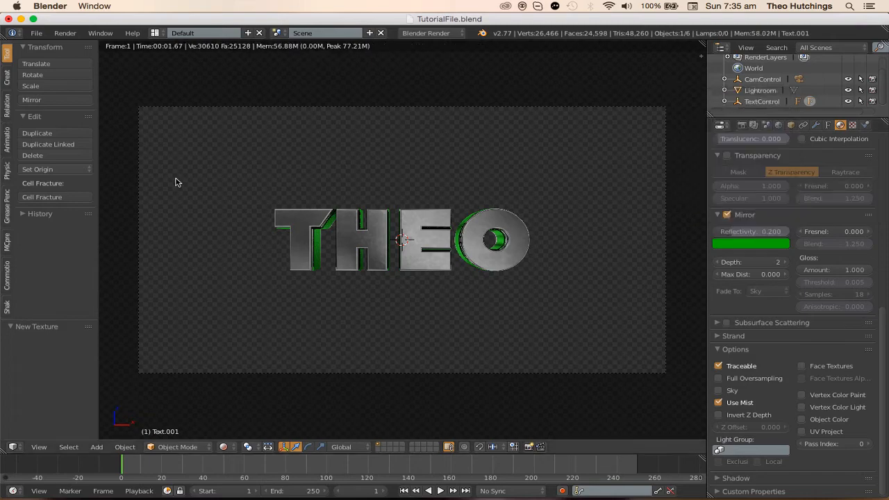
# - Switch the viewport to Solid shading and set the same material's Diffuse colour to green by reducing its B value to 0
pyautogui.click(229, 443)
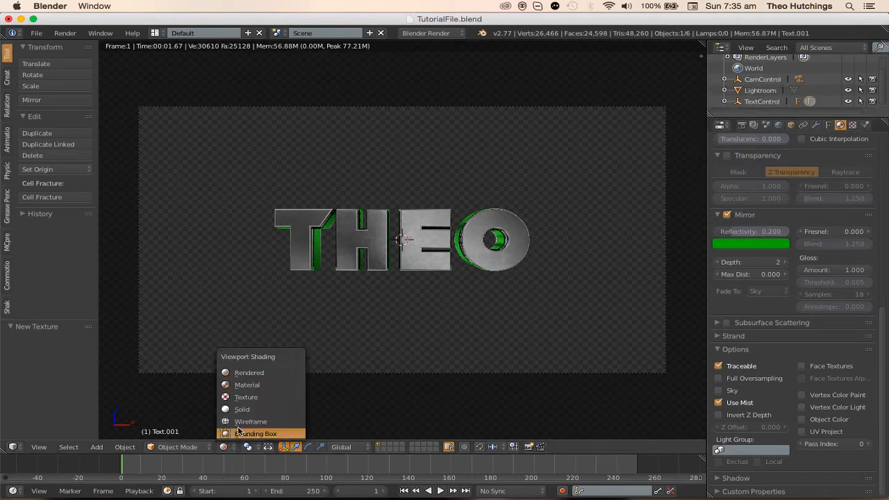
pyautogui.click(238, 407)
pyautogui.moveTo(298, 292)
pyautogui.mouseDown(button='middle')
pyautogui.moveTo(359, 276)
pyautogui.moveTo(453, 274)
pyautogui.mouseUp(button='middle')
pyautogui.scroll(10, 749, 264)
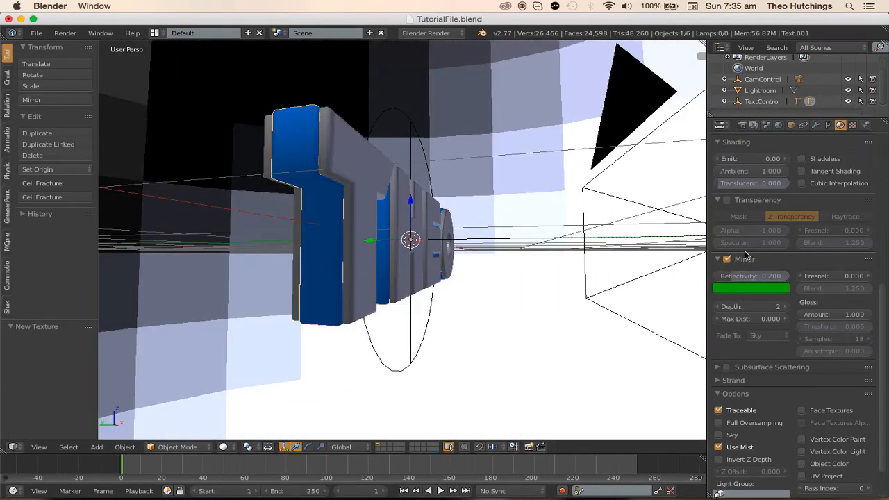
pyautogui.click(749, 293)
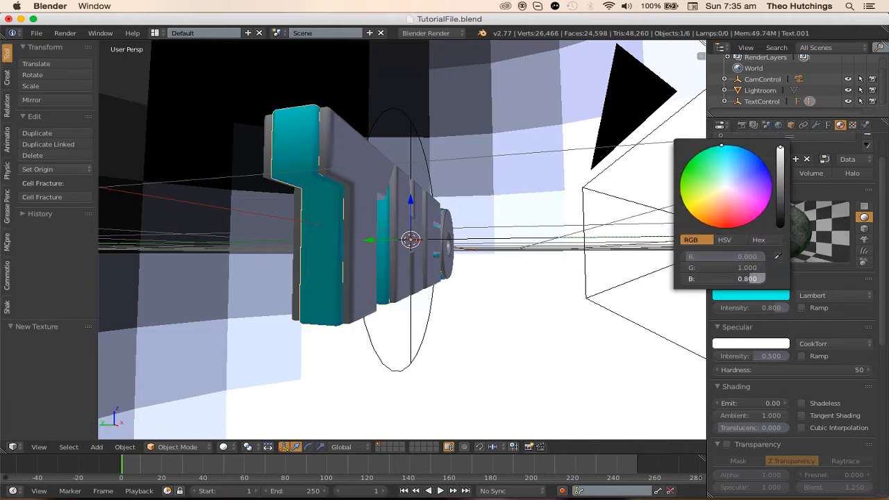
pyautogui.moveTo(750, 278); pyautogui.dragTo(686, 281)
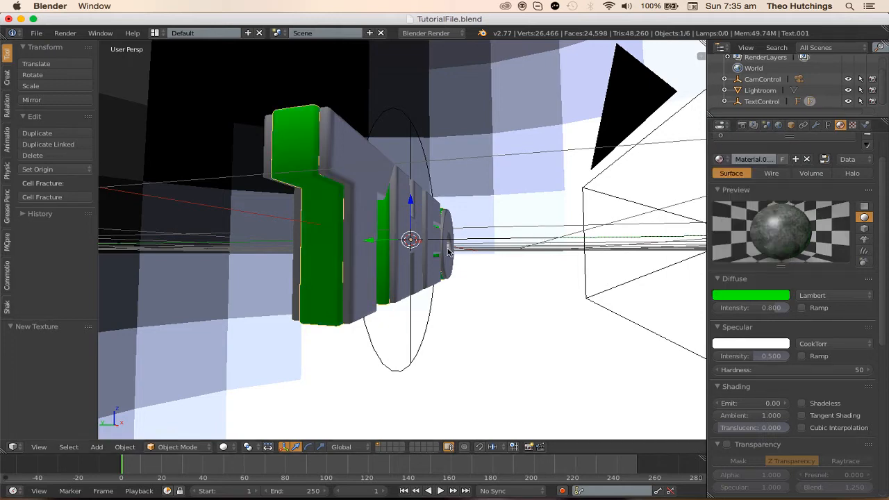
# - Return to the camera view and darken the Diffuse green by setting its G value to 0.65
pyautogui.press('KP_0')
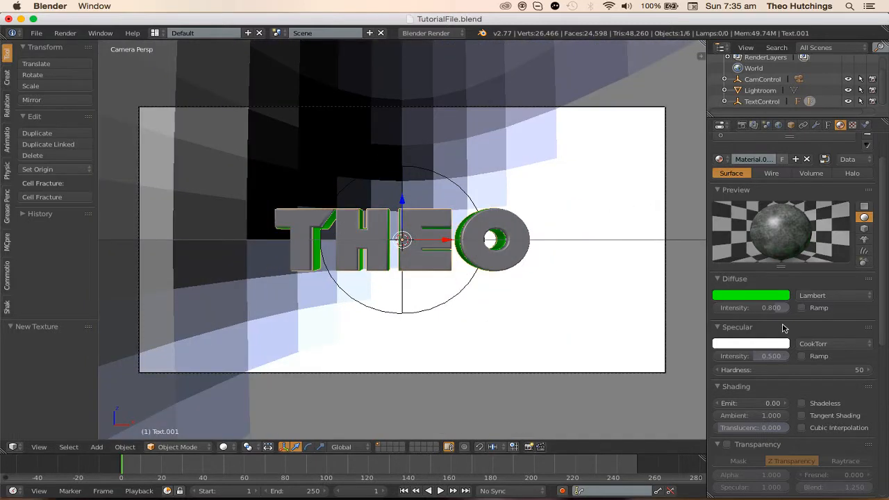
pyautogui.click(765, 298)
pyautogui.moveTo(750, 269); pyautogui.dragTo(726, 269)
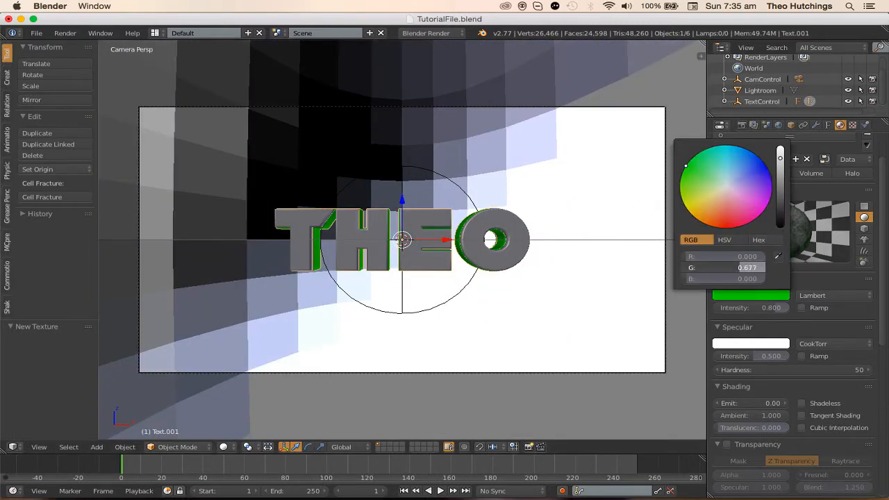
pyautogui.click(752, 300)
pyautogui.click(735, 267)
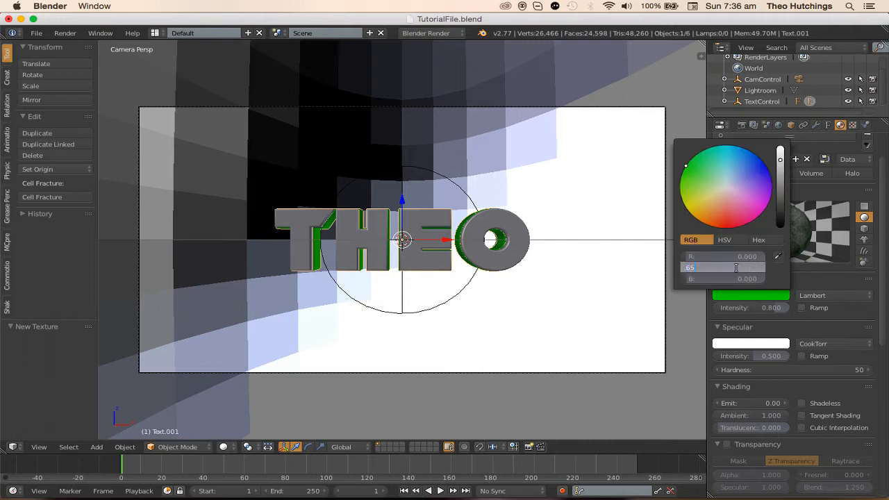
pyautogui.press('Return')
# - Deselect everything, show the scene's render settings and save the project over TutorialFile.blend
pyautogui.press('a')
pyautogui.press('space')
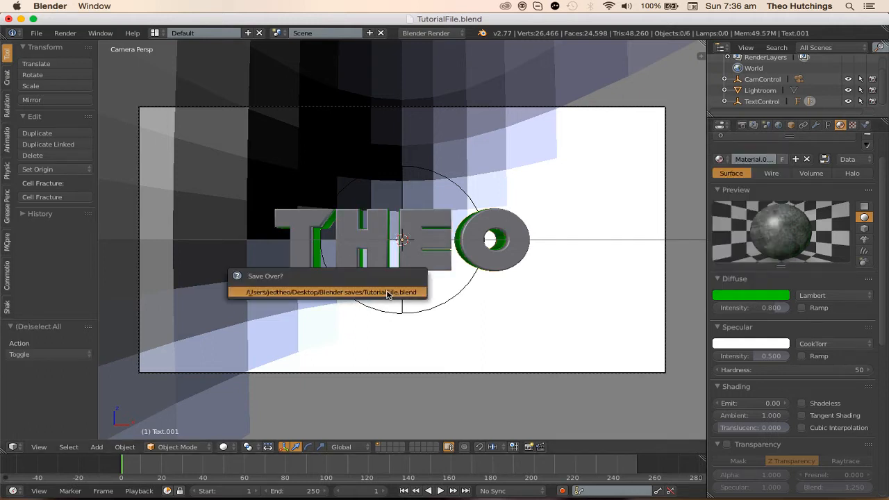
pyautogui.click(741, 126)
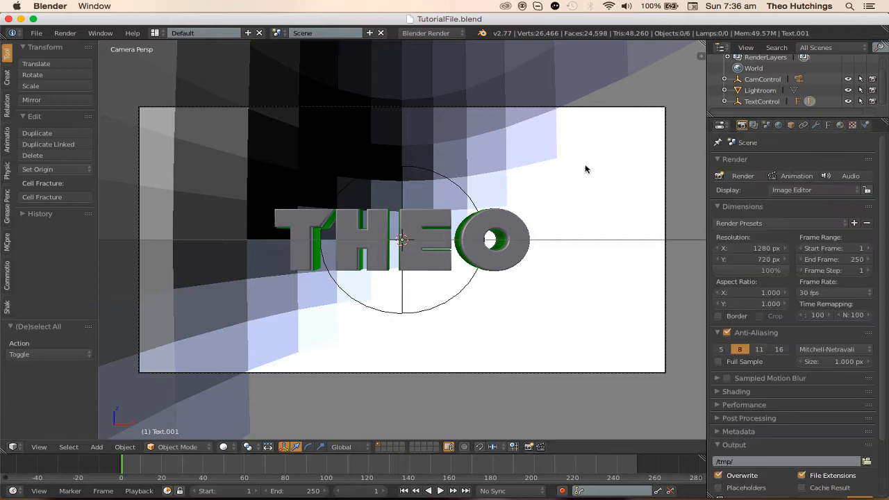
pyautogui.hotkey('ctrl', 's')
pyautogui.click(336, 176)
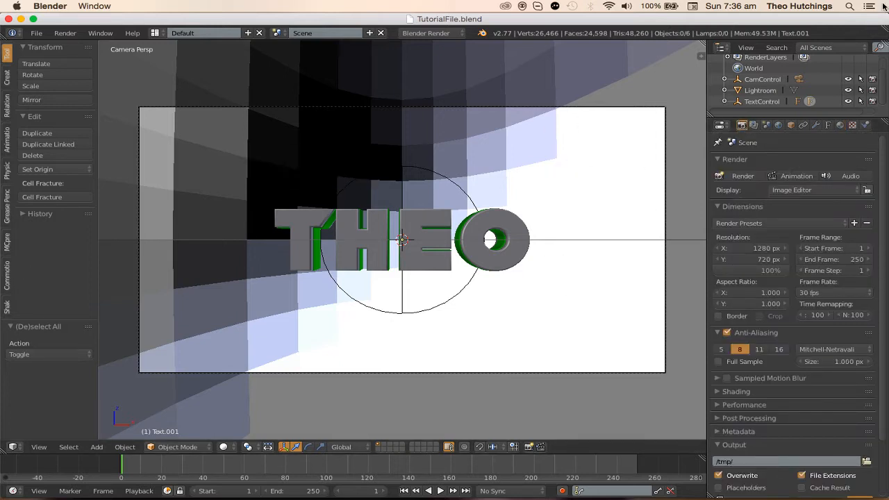
# - Hide the Lightroom object in the viewport and set the animation's end frame to 300
pyautogui.click(849, 90)
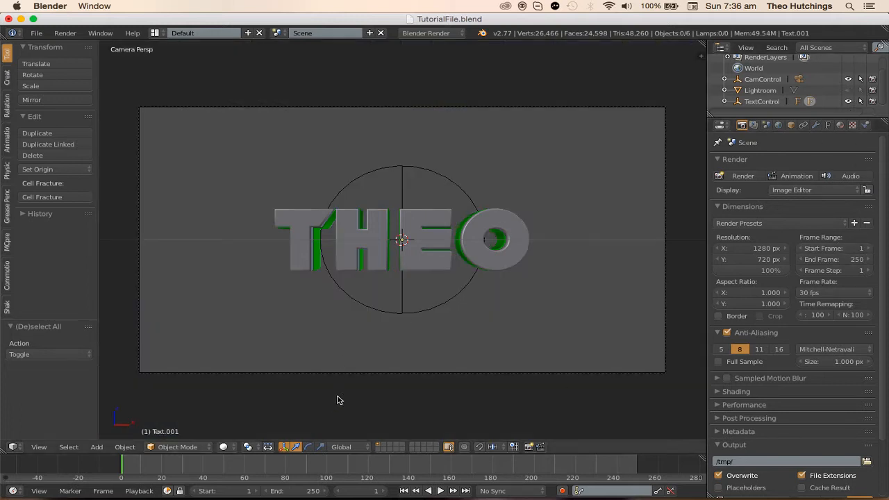
pyautogui.click(283, 489)
pyautogui.write('3')
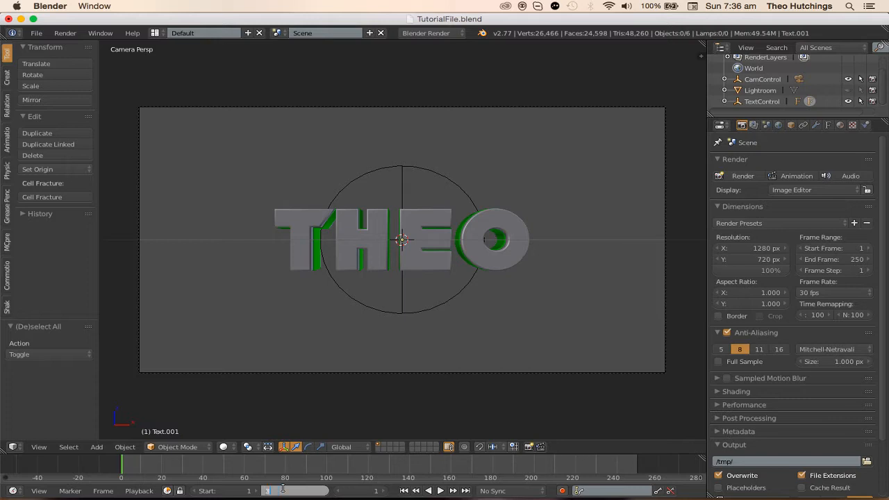
pyautogui.write('000')
pyautogui.press('Return')
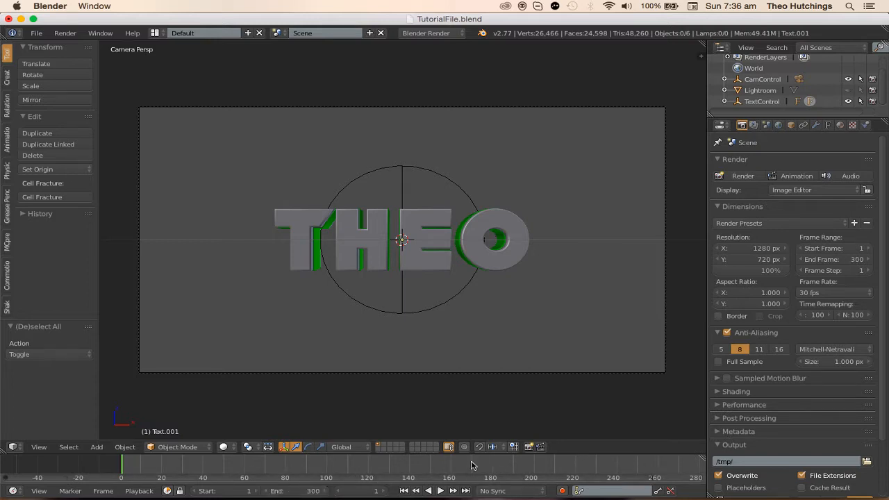
# - Make the timeline area taller and frame the full 300-frame range in it
pyautogui.scroll(-3, 472, 466)
pyautogui.scroll(3, 478, 462)
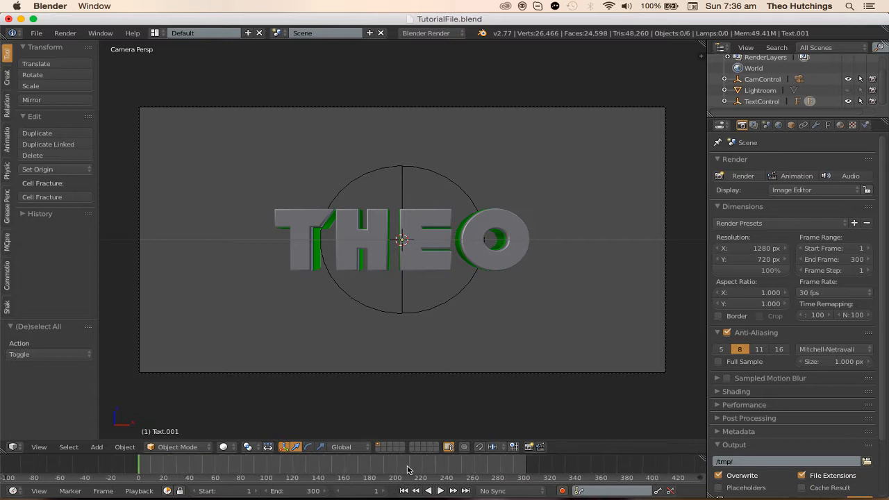
pyautogui.moveTo(447, 466); pyautogui.dragTo(375, 457, button='middle')
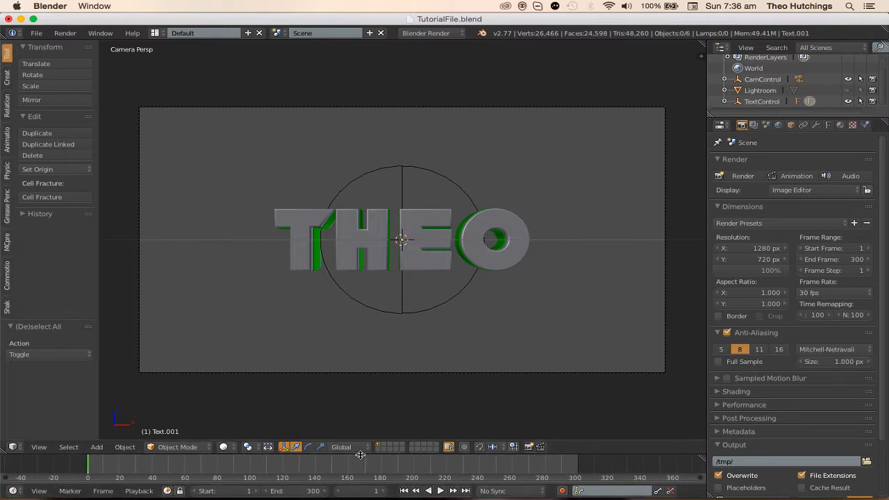
pyautogui.moveTo(360, 454); pyautogui.dragTo(361, 442)
pyautogui.moveTo(358, 451)
pyautogui.keyDown('ctrl'); pyautogui.mouseDown(button='middle')
pyautogui.moveTo(341, 454)
pyautogui.moveTo(359, 454)
pyautogui.mouseUp(button='middle'); pyautogui.keyUp('ctrl')
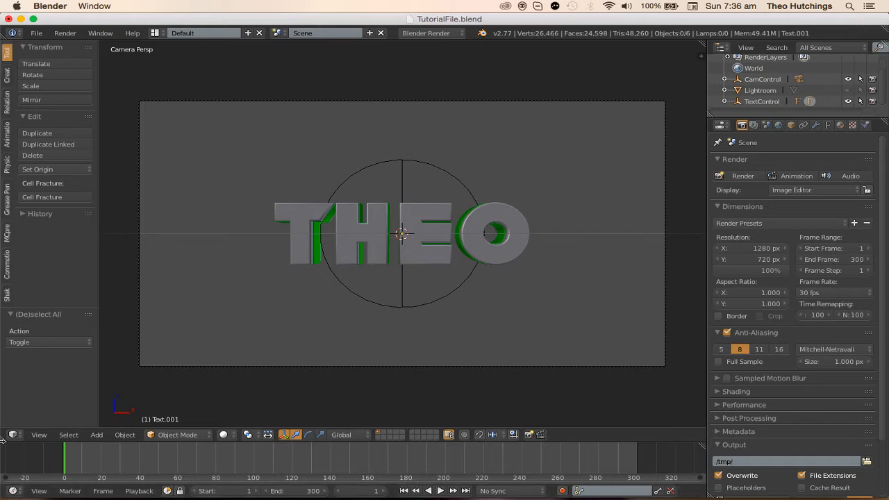
# - Split the 3D view horizontally and turn the lower part into a Video Sequence Editor
pyautogui.moveTo(5, 435); pyautogui.dragTo(8, 293)
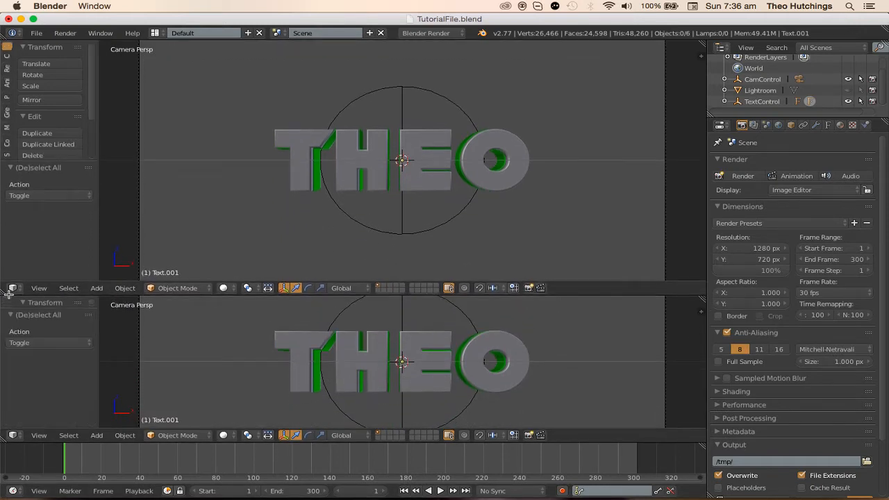
pyautogui.click(12, 434)
pyautogui.click(55, 337)
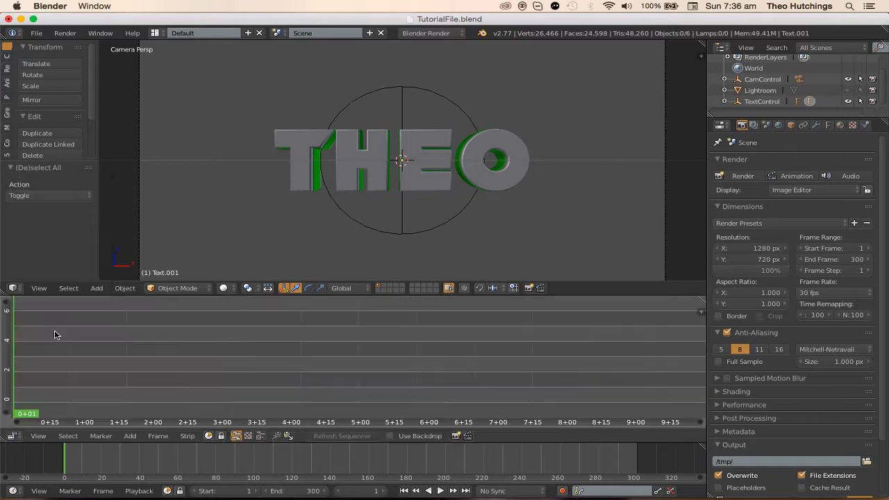
# - Add the sound file Major Lazer - Too Original (KREAM Remix).mp3 from the Downloads folder as a strip in the sequencer
pyautogui.click(130, 437)
pyautogui.click(161, 363)
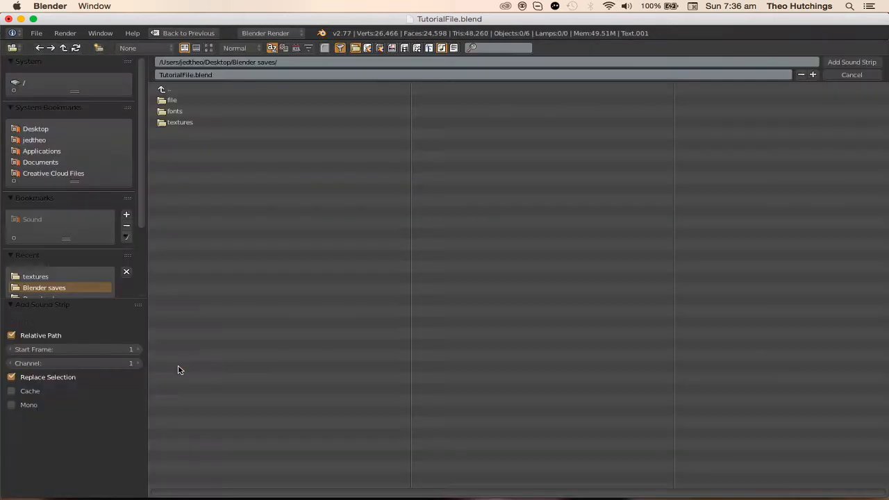
pyautogui.scroll(-3, 143, 266)
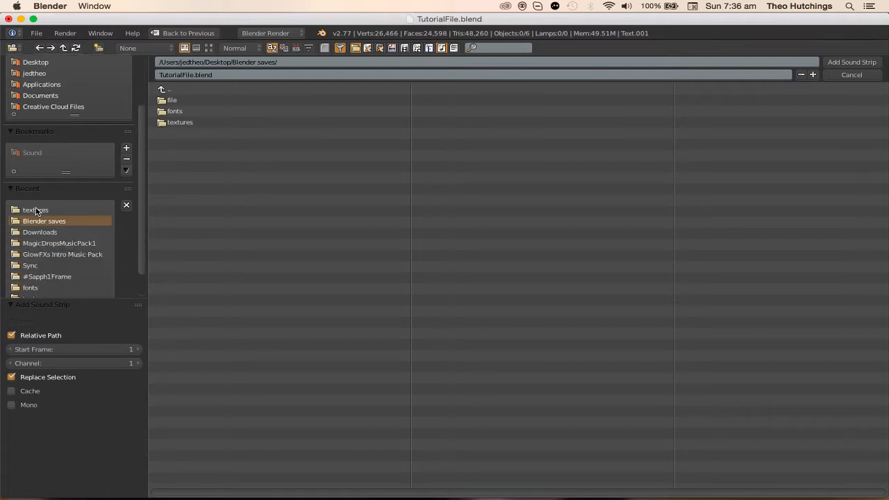
pyautogui.click(36, 232)
pyautogui.scroll(-11, 425, 280)
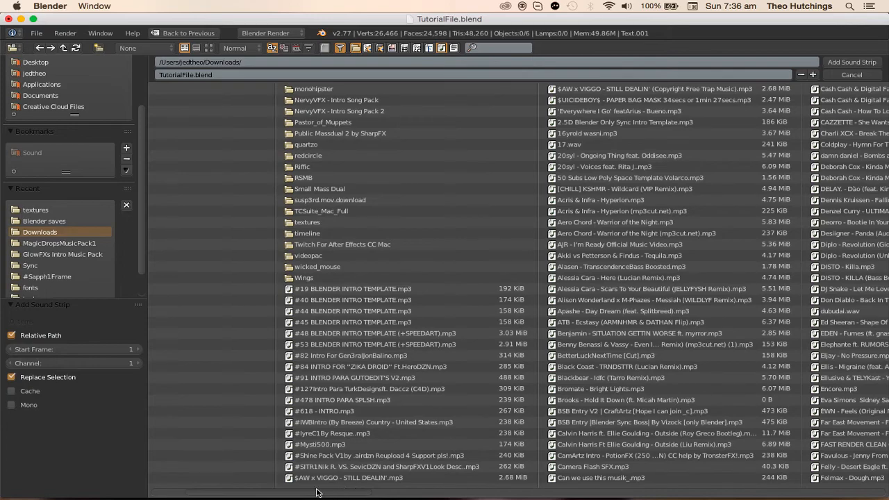
pyautogui.scroll(-15, 316, 493)
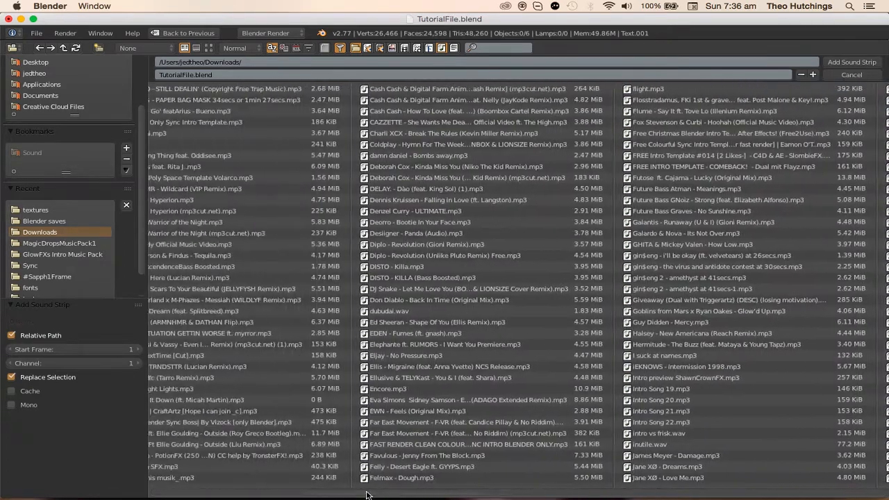
pyautogui.scroll(8, 309, 495)
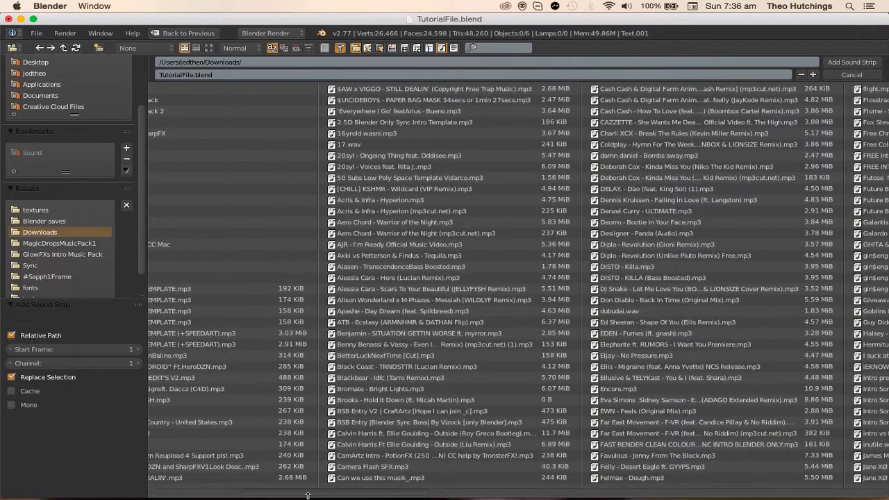
pyautogui.scroll(-1, 312, 495)
pyautogui.scroll(-3, 318, 496)
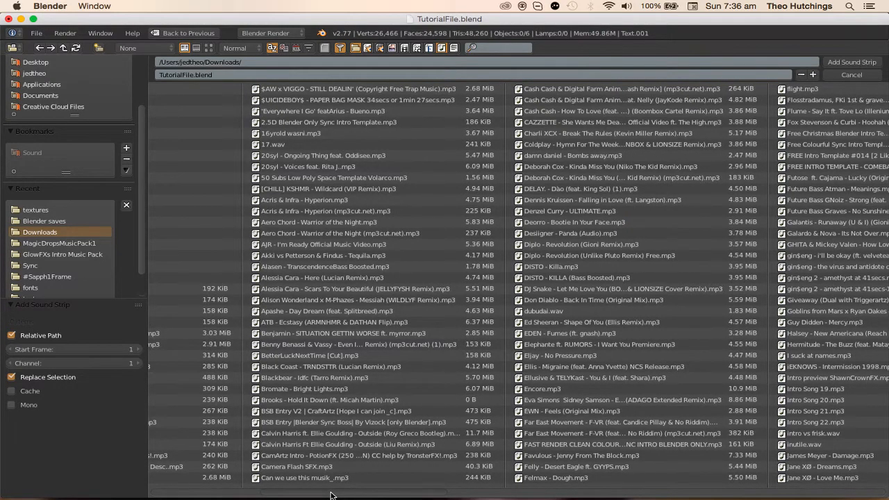
pyautogui.moveTo(331, 495); pyautogui.dragTo(601, 493)
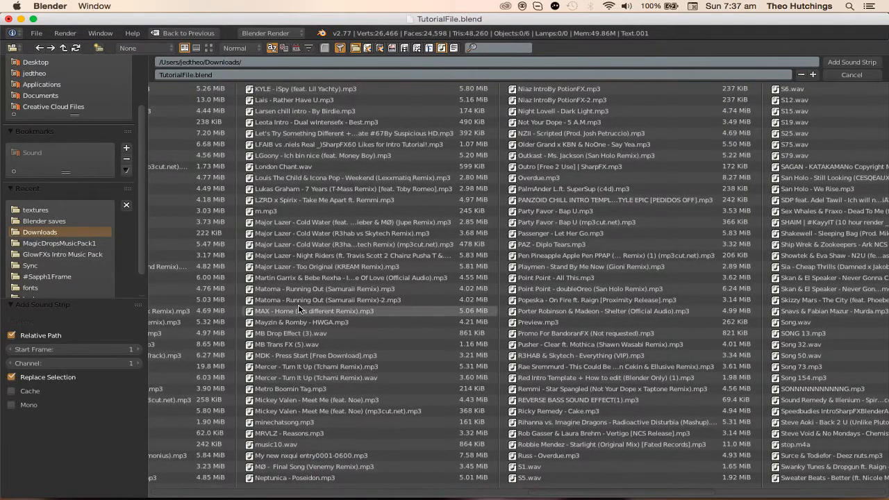
pyautogui.doubleClick(336, 269)
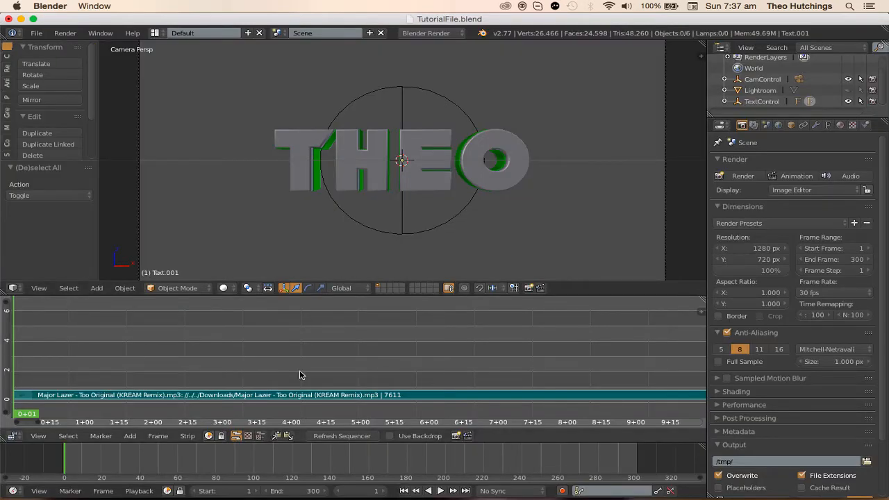
# - Turn on Draw Waveform in the sound strip's properties and play the animation to hear the track
pyautogui.press('Home')
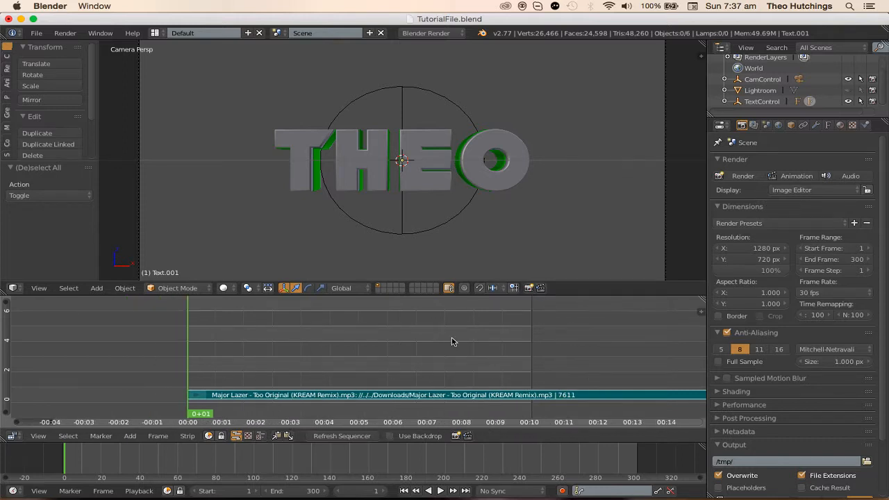
pyautogui.press('n')
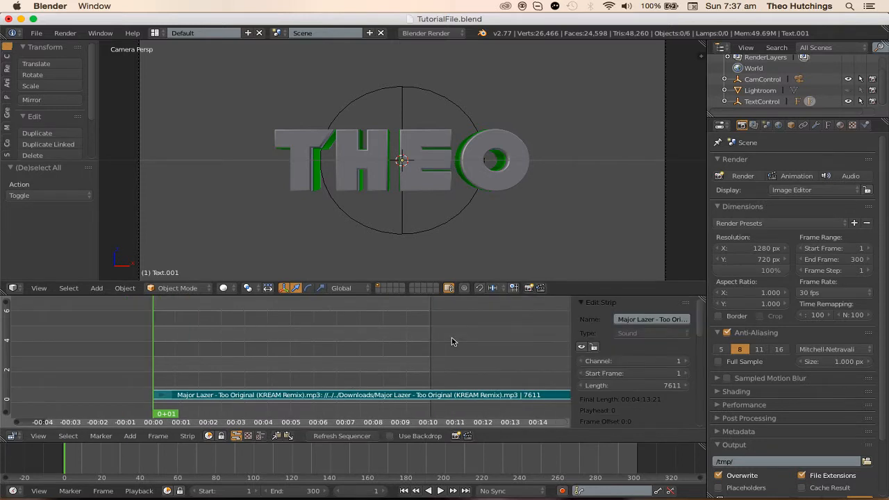
pyautogui.scroll(-5, 611, 334)
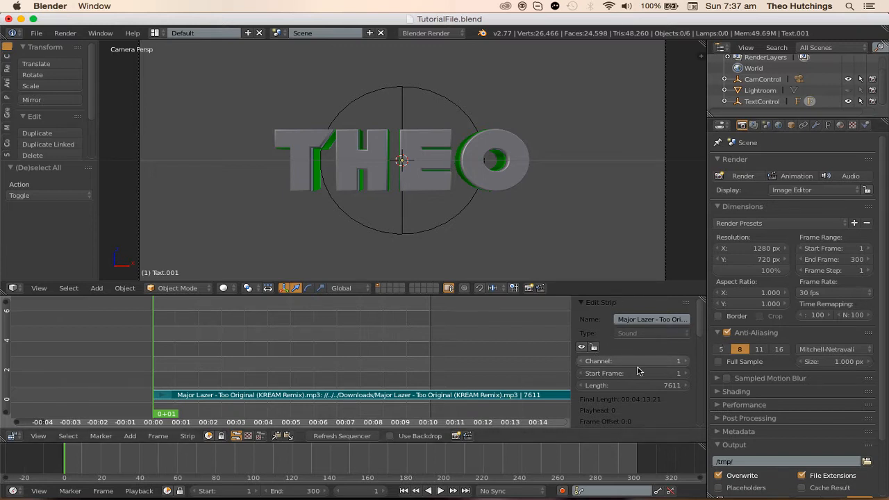
pyautogui.scroll(-4, 639, 333)
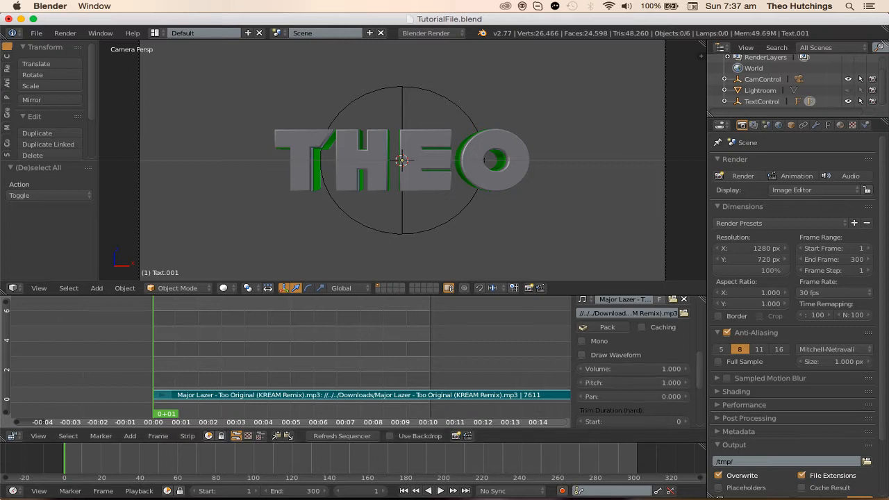
pyautogui.moveTo(186, 489)
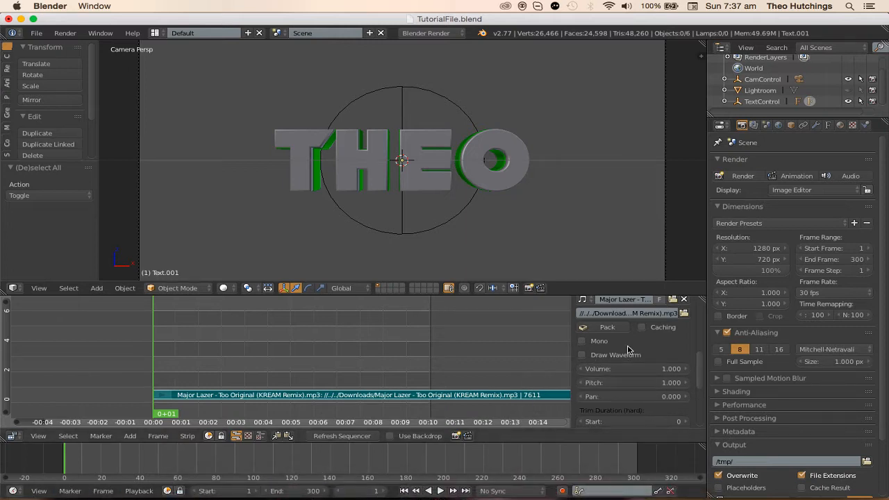
pyautogui.click(591, 356)
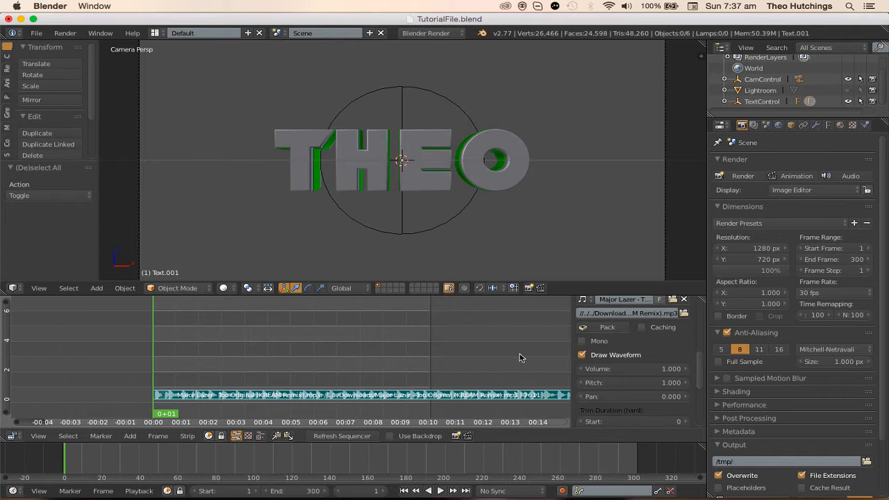
pyautogui.hotkey('alt', 'a')
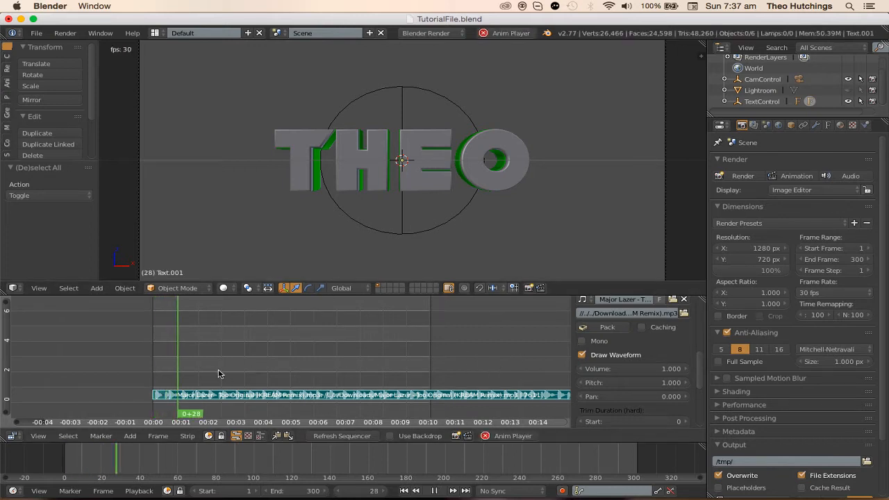
# - Return to frame 1, slide the music strip earlier in the sequencer, and play it to check the starting point
pyautogui.hotkey('alt', 'a')
pyautogui.click(404, 493)
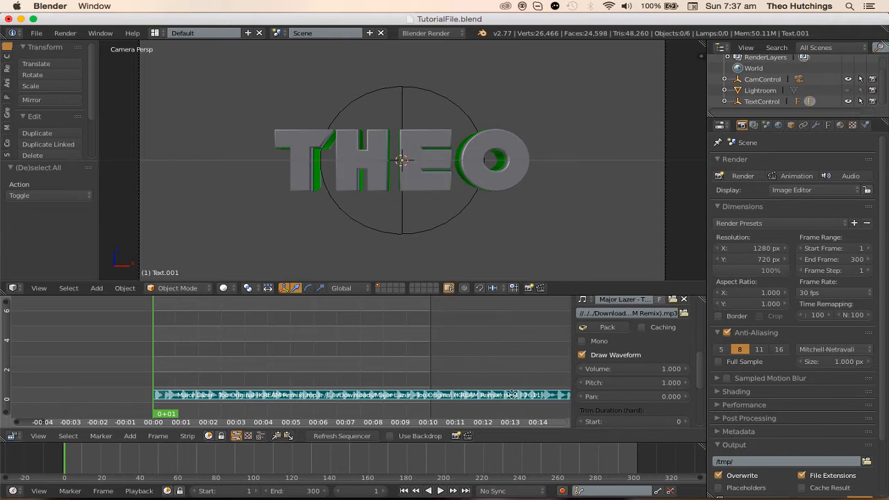
pyautogui.scroll(-5, 512, 395)
pyautogui.scroll(5, 488, 374)
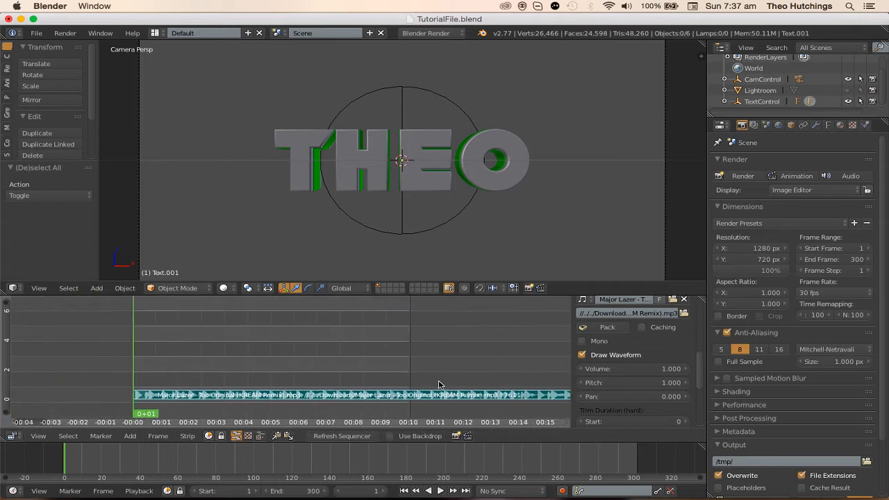
pyautogui.moveTo(426, 395); pyautogui.dragTo(137, 388, button='right')
pyautogui.hotkey('alt', 'a')
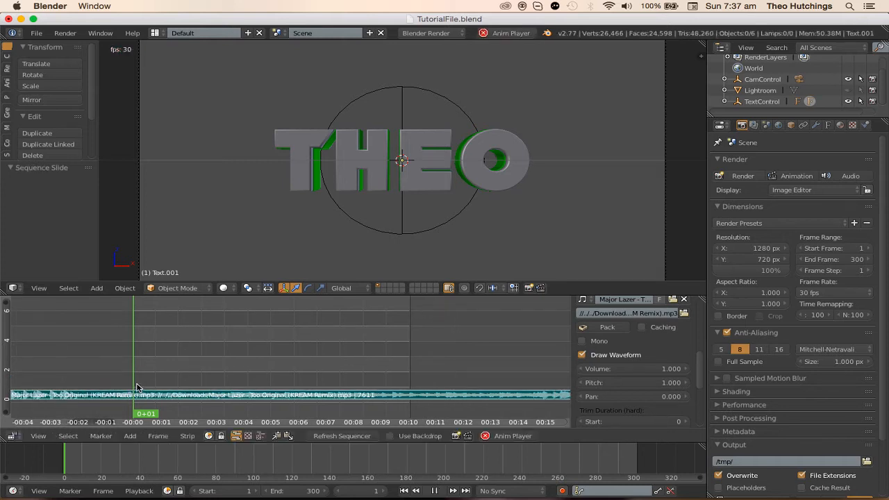
pyautogui.hotkey('alt', 'a')
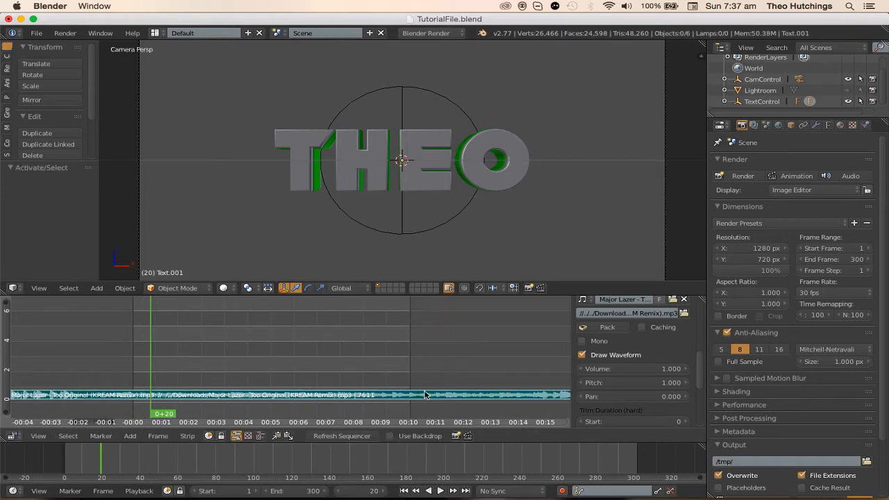
# - Slide the music strip further back in several passes, playing it after each move to find the wanted song section
pyautogui.moveTo(425, 394); pyautogui.dragTo(74, 397, button='right')
pyautogui.hotkey('alt', 'a')
pyautogui.moveTo(241, 398); pyautogui.dragTo(127, 399, button='right')
pyautogui.hotkey('alt', 'a')
pyautogui.moveTo(283, 401); pyautogui.dragTo(141, 399, button='right')
pyautogui.hotkey('alt', 'a')
pyautogui.hotkey('alt', 'a')
pyautogui.moveTo(320, 401); pyautogui.dragTo(186, 396, button='right')
pyautogui.hotkey('shift', 'Left')
pyautogui.hotkey('alt', 'a')
pyautogui.hotkey('shift', 'Left')
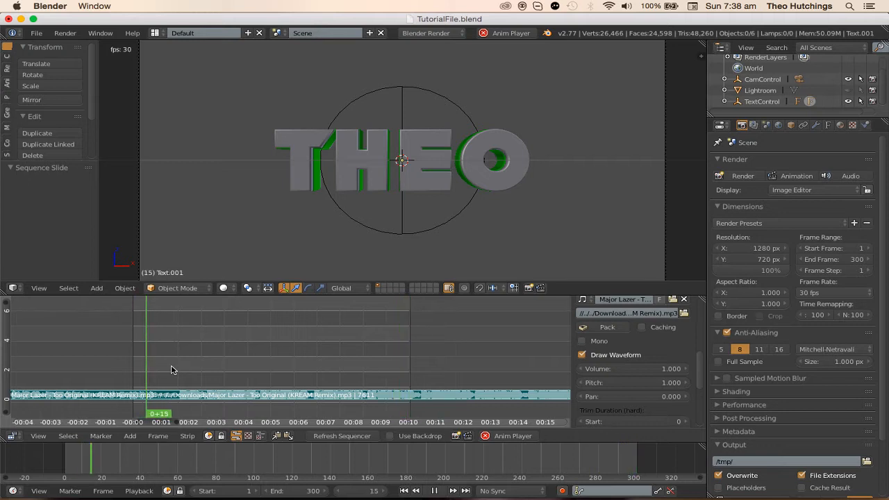
# - Set the animation's end frame to 330
pyautogui.click(282, 490)
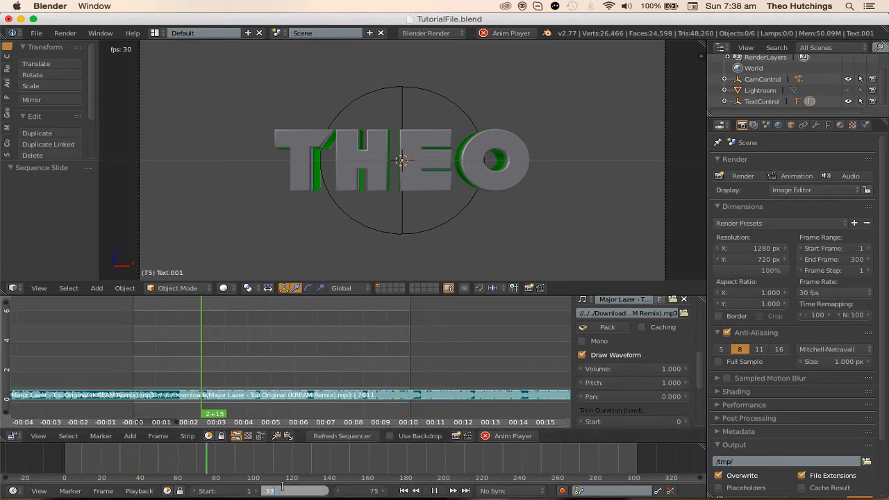
pyautogui.write('330')
pyautogui.press('Return')
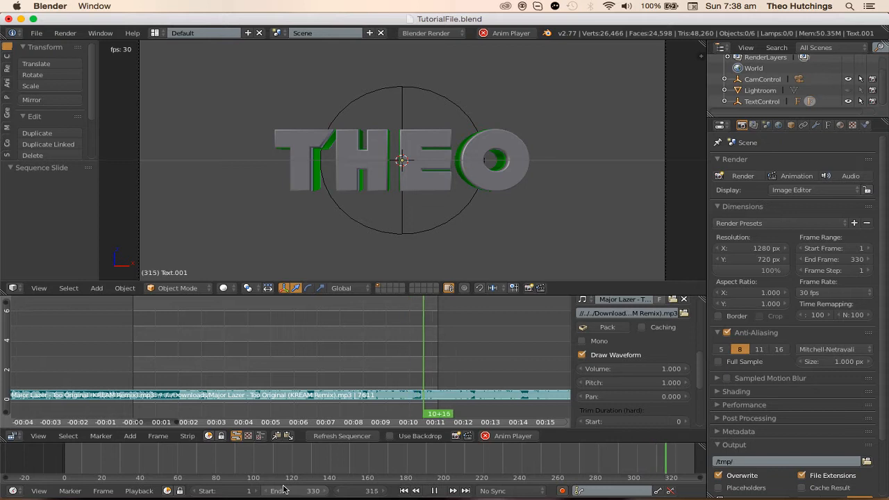
# - Set the animation's end frame to 315
pyautogui.click(284, 493)
pyautogui.write('315')
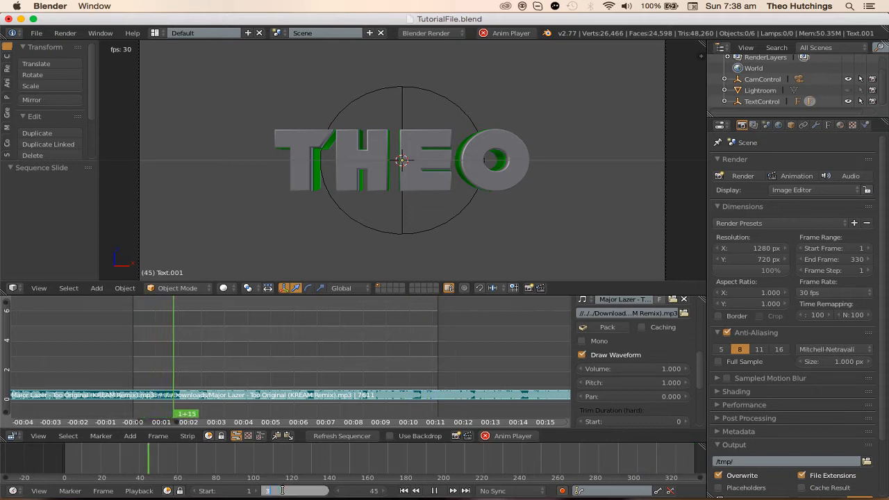
pyautogui.press('Return')
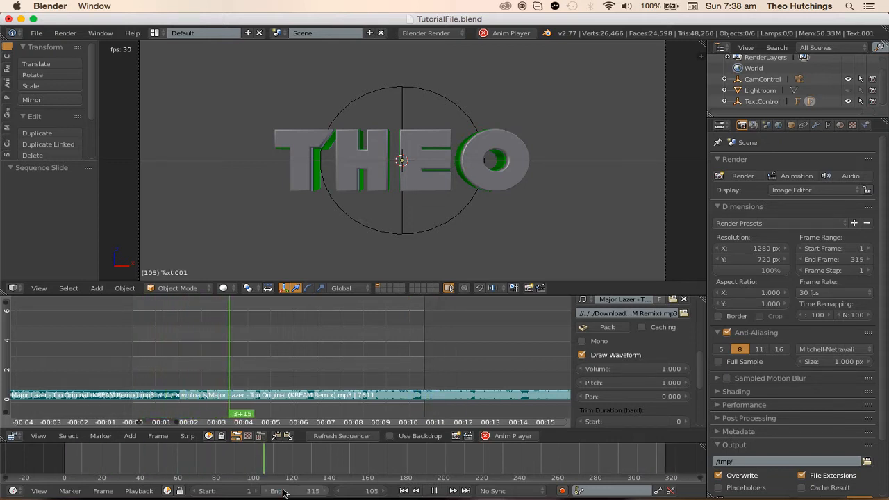
# - Stop playback, return to frame 1, and save over TutorialFile.blend
pyautogui.hotkey('alt', 'a')
pyautogui.click(404, 491)
pyautogui.press('super+s')
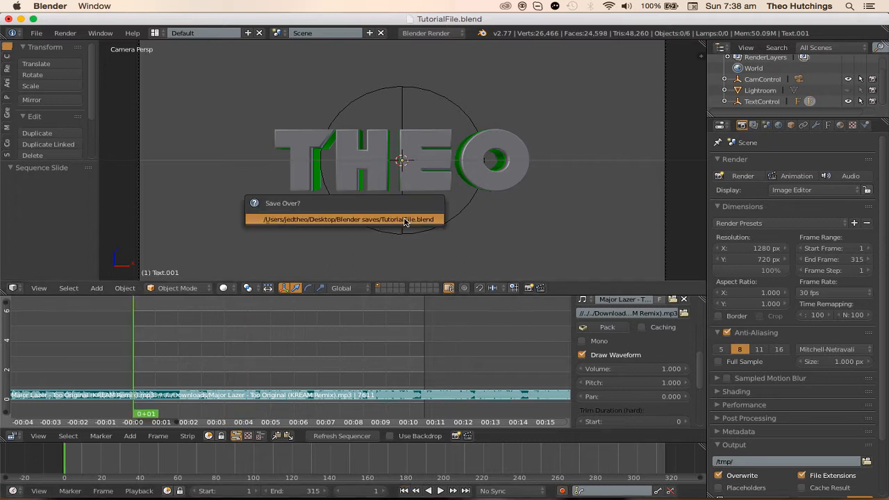
pyautogui.click(405, 221)
# - Locate the first beat in the music waveform by scrubbing and playing, and add a time marker at frame 52
pyautogui.scroll(3, 364, 352)
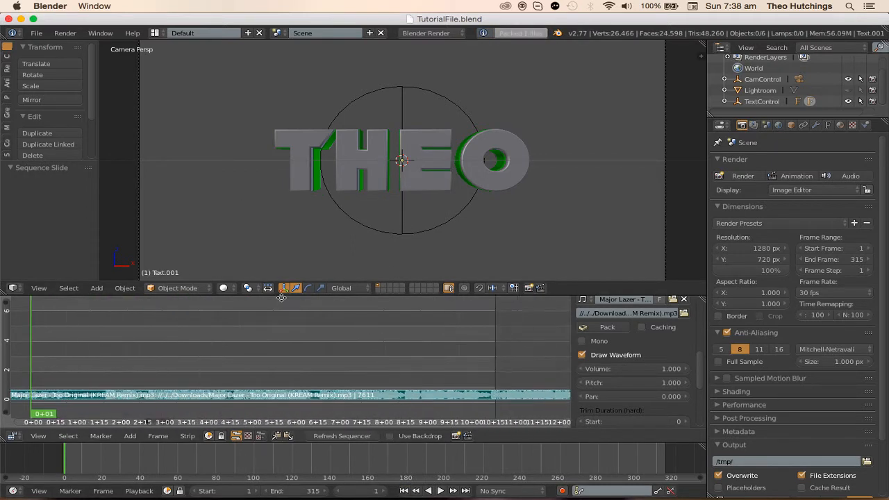
pyautogui.moveTo(280, 419); pyautogui.dragTo(310, 420, button='middle')
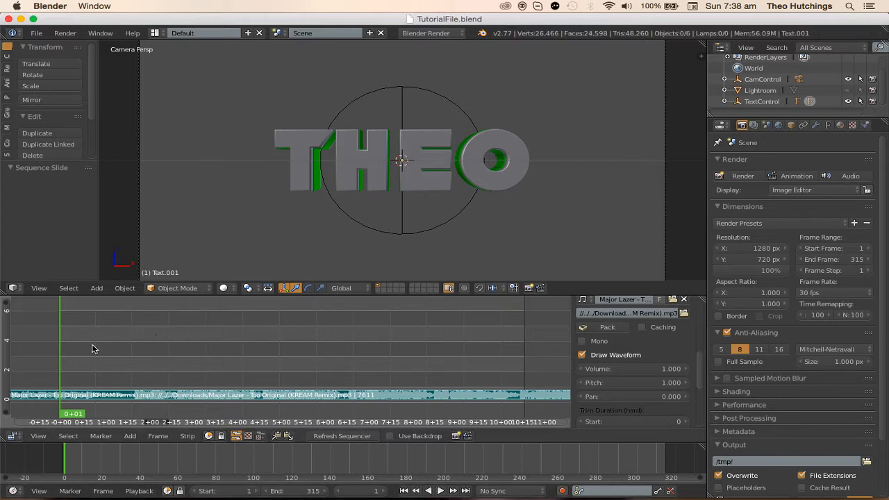
pyautogui.scroll(2, 93, 349)
pyautogui.moveTo(127, 349); pyautogui.dragTo(270, 367, button='middle')
pyautogui.scroll(2, 270, 367)
pyautogui.moveTo(258, 359); pyautogui.dragTo(241, 357)
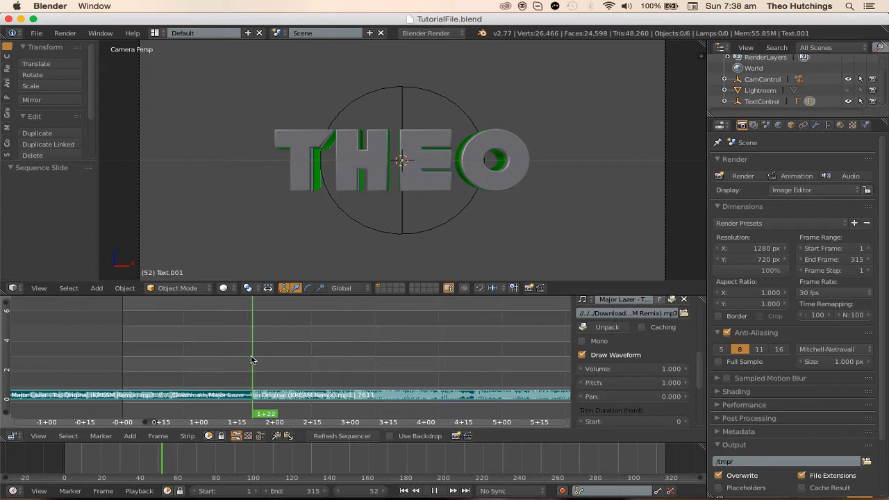
pyautogui.hotkey('alt', 'a')
pyautogui.scroll(2, 241, 367)
pyautogui.hotkey('alt', 'a')
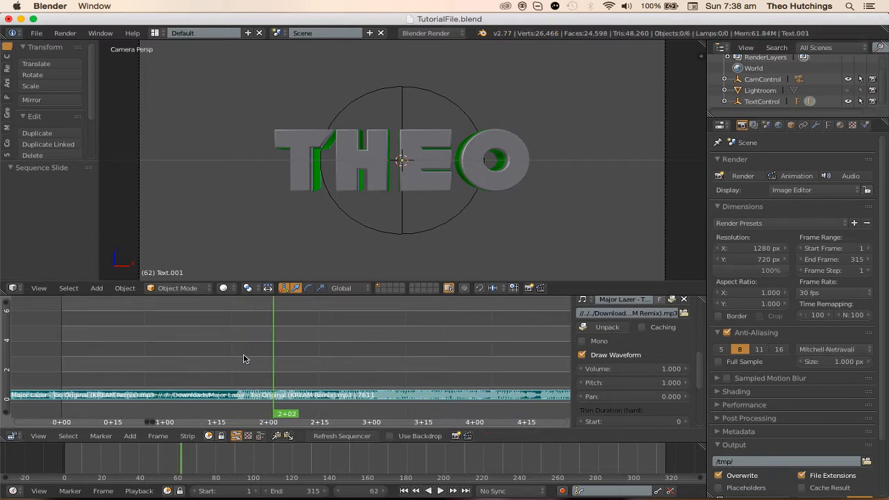
pyautogui.click(236, 364)
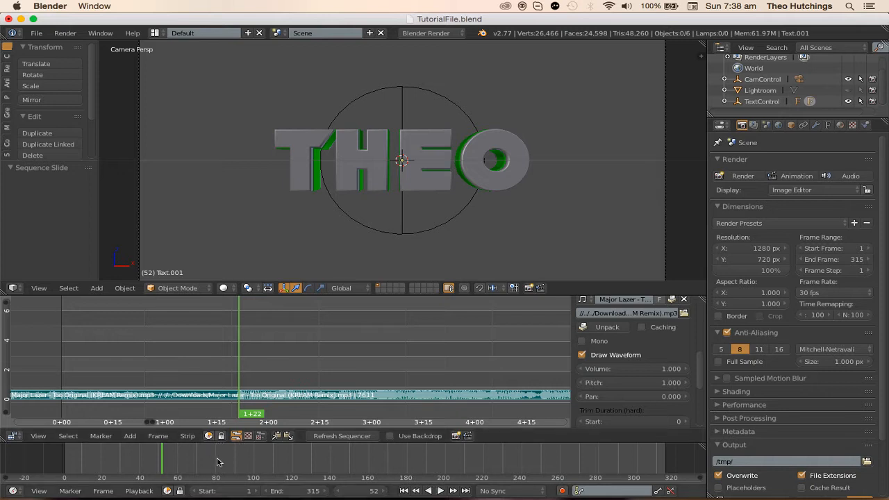
# - Play from just before the first marker to find the second beat and add a time marker at frame 66
pyautogui.moveTo(153, 465); pyautogui.dragTo(147, 464)
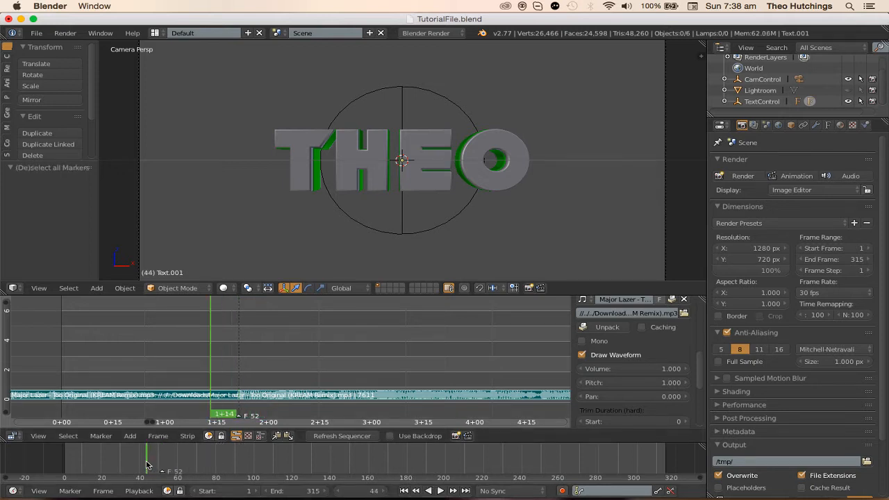
pyautogui.hotkey('alt', 'a')
pyautogui.click(129, 463)
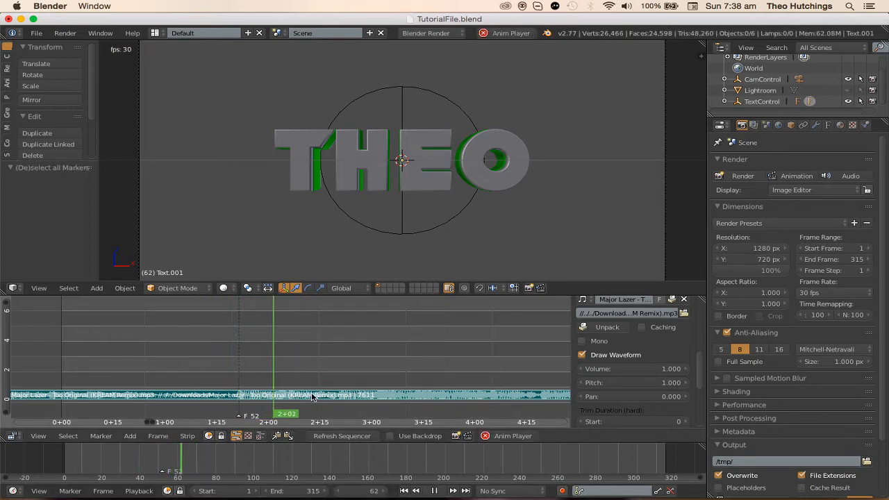
pyautogui.click(245, 362)
pyautogui.hotkey('alt', 'a')
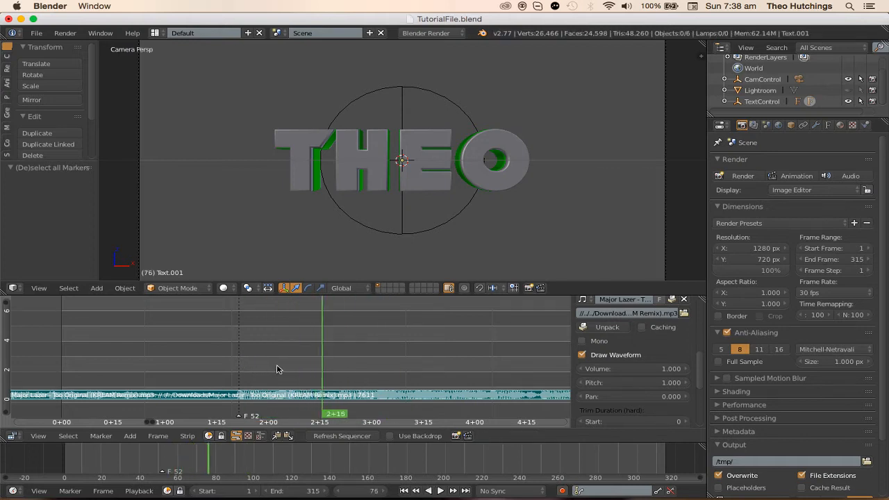
pyautogui.click(289, 376)
pyautogui.hotkey('alt', 'a')
pyautogui.click(289, 376)
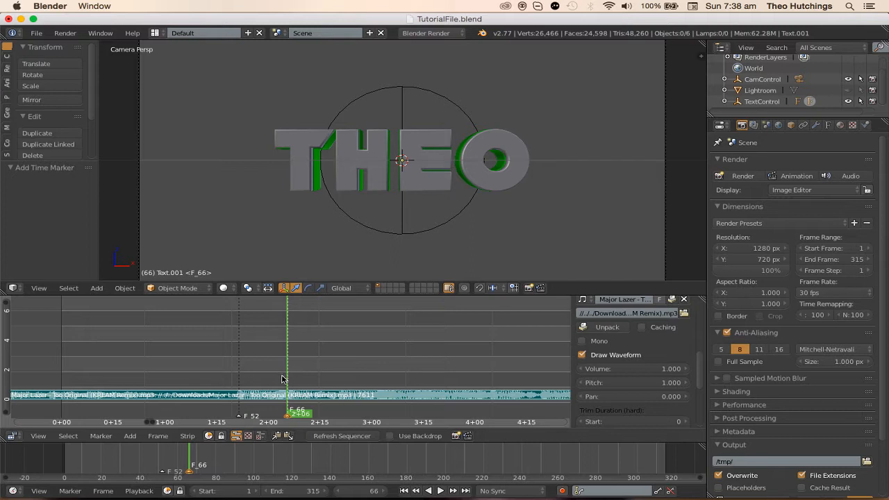
# - Deselect the markers, play the music to find the third beat, and add a time marker at frame 80
pyautogui.press('a')
pyautogui.moveTo(173, 453); pyautogui.dragTo(145, 455)
pyautogui.hotkey('alt', 'a')
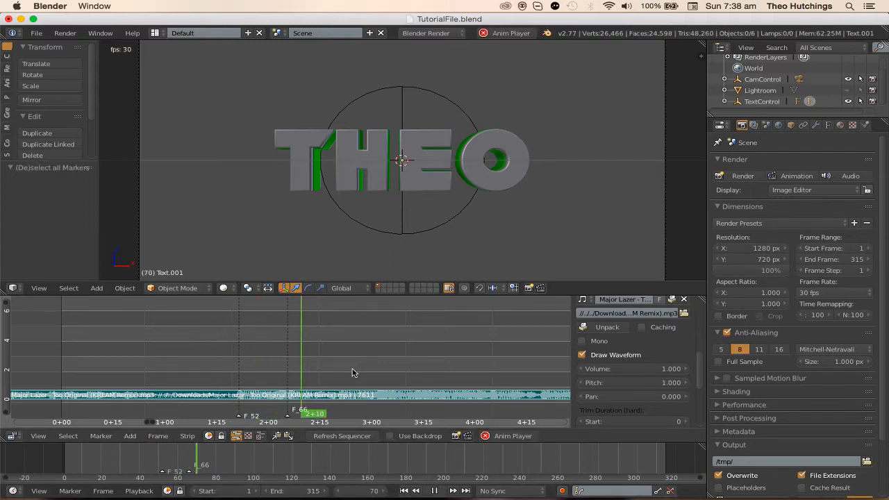
pyautogui.moveTo(353, 369); pyautogui.dragTo(318, 364, button='middle')
pyautogui.click(167, 365)
pyautogui.scroll(4, 294, 375)
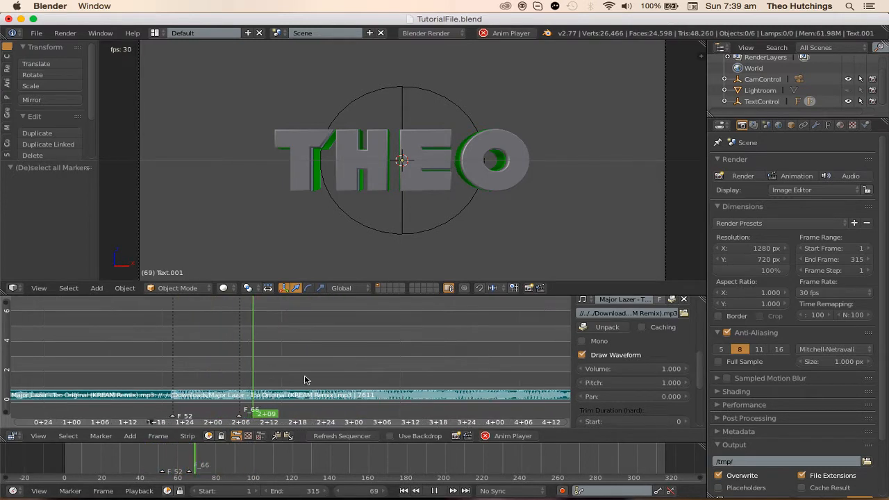
pyautogui.hotkey('alt', 'a')
pyautogui.click(310, 379)
pyautogui.hotkey('alt', 'a')
pyautogui.hotkey('alt', 'a')
pyautogui.click(310, 378)
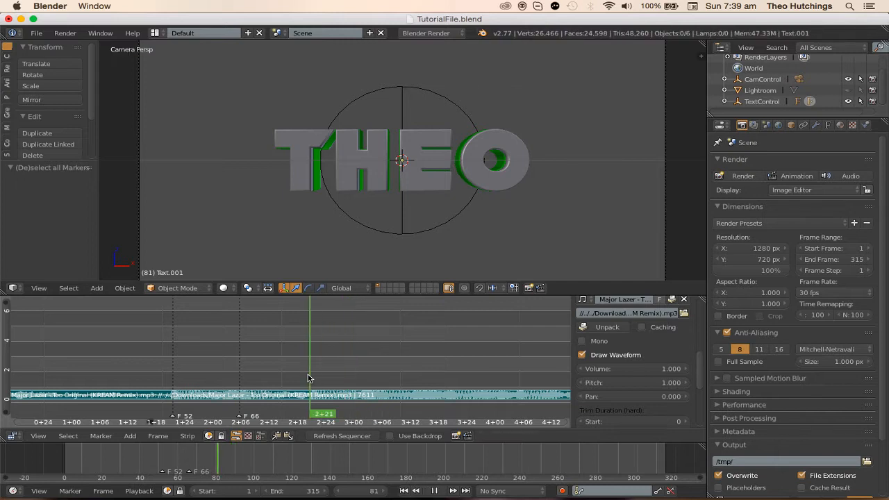
pyautogui.click(307, 379)
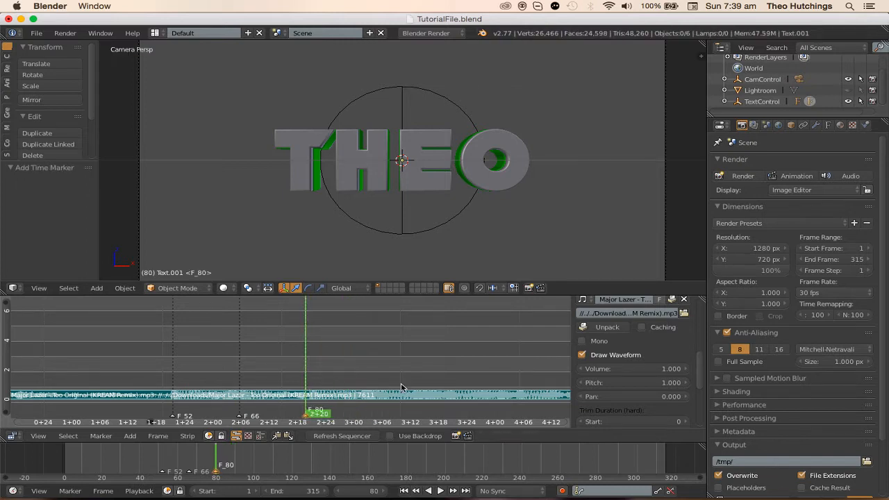
# - Play on to the fourth beat, add a time marker at frame 92, and deselect all markers
pyautogui.hotkey('alt', 'a')
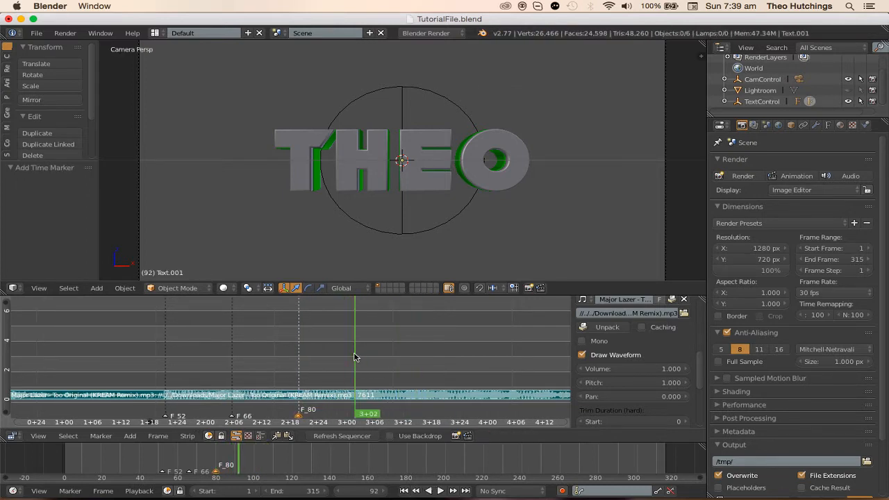
pyautogui.press('a')
# - Replay the music around the four markers to check that they line up with the beats
pyautogui.click(152, 464)
pyautogui.hotkey('alt', 'a')
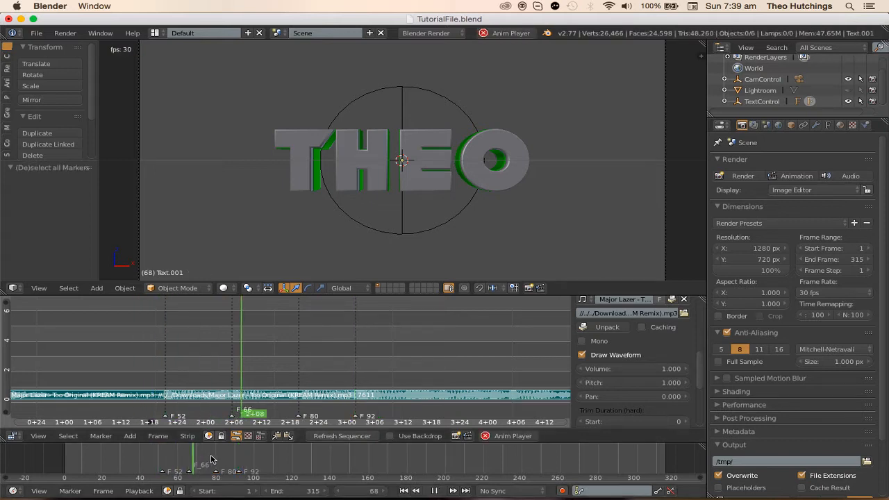
pyautogui.hscroll(3, 278, 389)
pyautogui.click(263, 387)
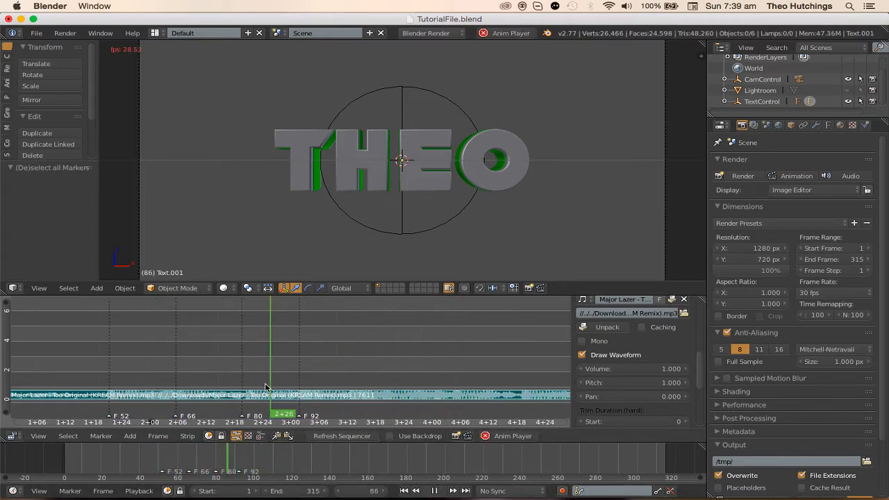
pyautogui.click(303, 369)
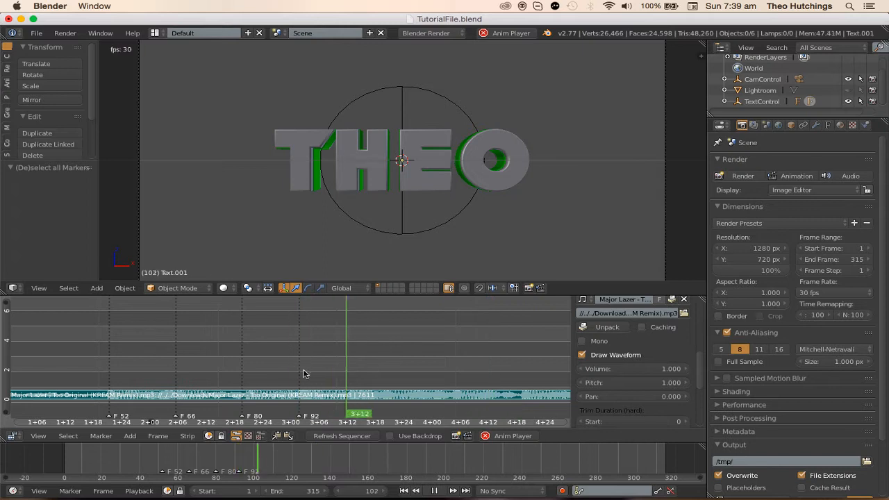
pyautogui.hotkey('alt', 'a')
pyautogui.scroll(-18, 362, 396)
pyautogui.click(258, 377)
pyautogui.moveTo(254, 379); pyautogui.dragTo(245, 379)
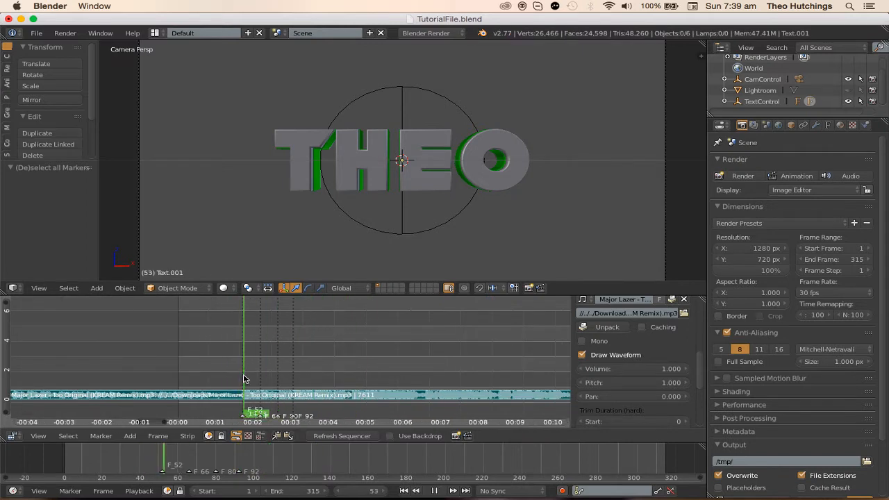
# - Stop playback, return to frame 1, and save the project over the existing file
pyautogui.hotkey('alt', 'a')
pyautogui.click(405, 491)
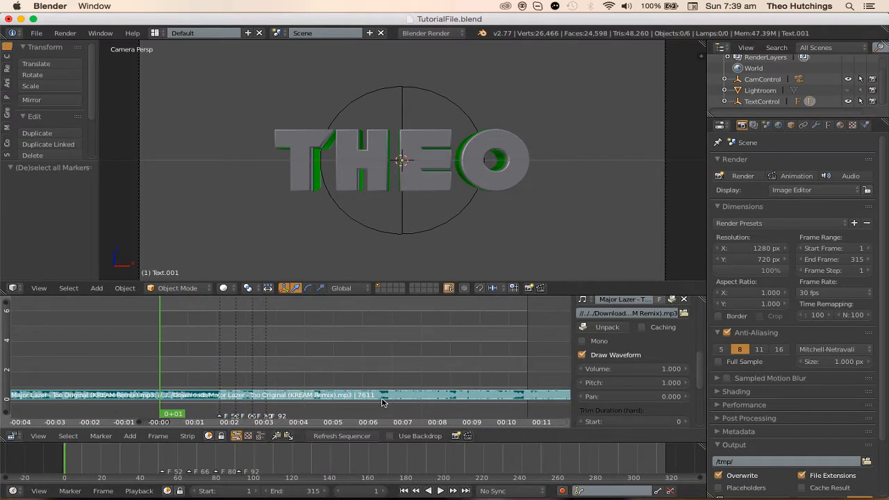
pyautogui.hotkey('ctrl', 's')
pyautogui.click(387, 212)
# - Play the music and add time markers on the next beats at frames 110, 125, 139, 154 and 168
pyautogui.hotkey('alt', 'a')
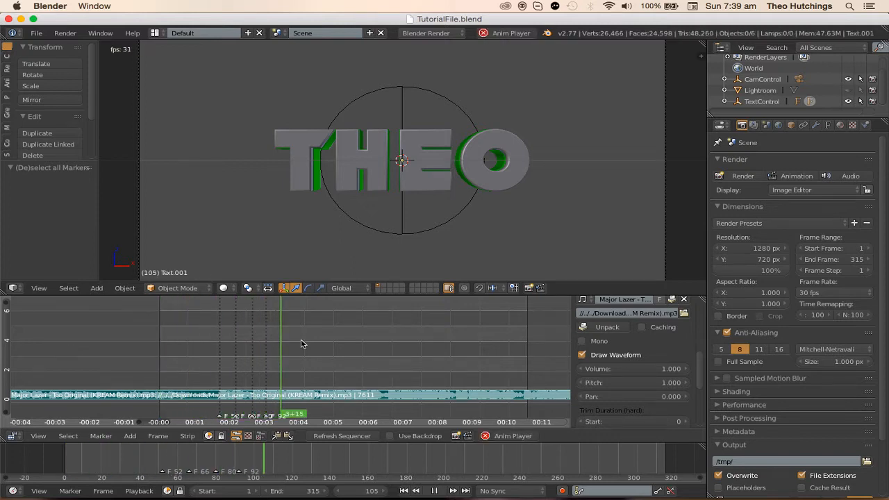
pyautogui.press('m')
pyautogui.press('m')
pyautogui.press('m')
pyautogui.press('m')
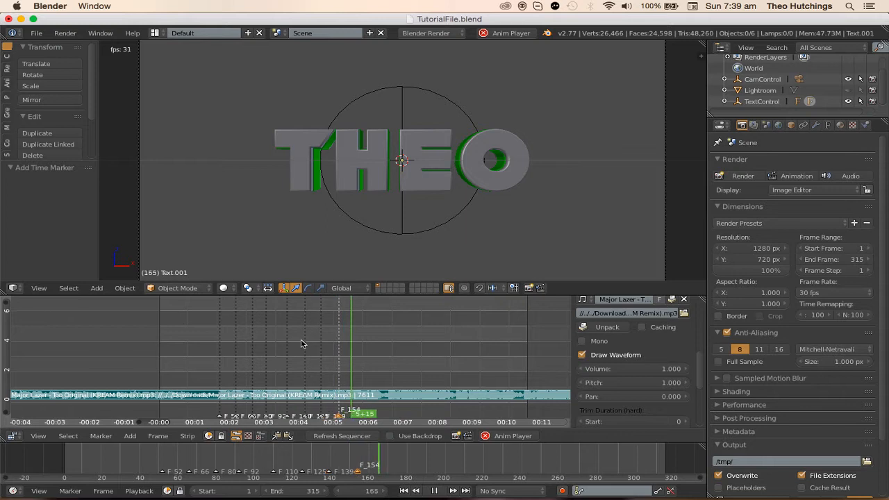
pyautogui.press('m')
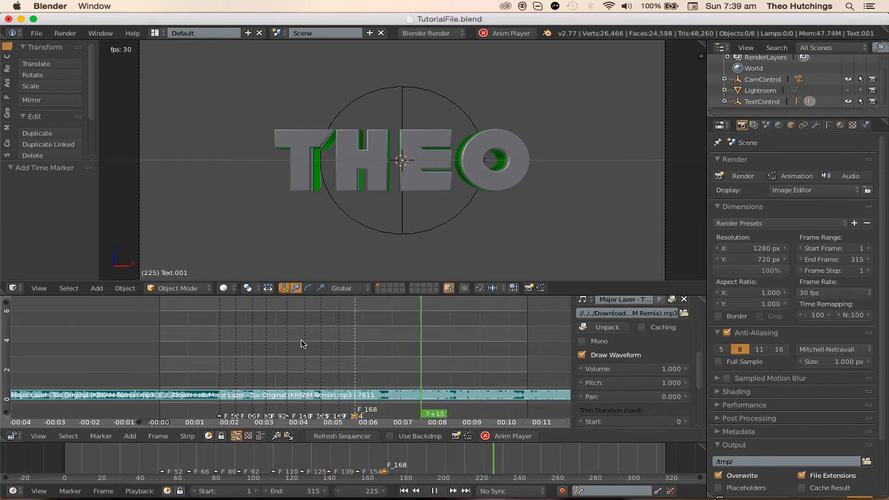
# - During playback, add time markers on the later group of beats at frames 226, 240, 255, 268 and 283
pyautogui.press('m')
pyautogui.press('m')
pyautogui.press('m')
pyautogui.press('m')
pyautogui.press('m')
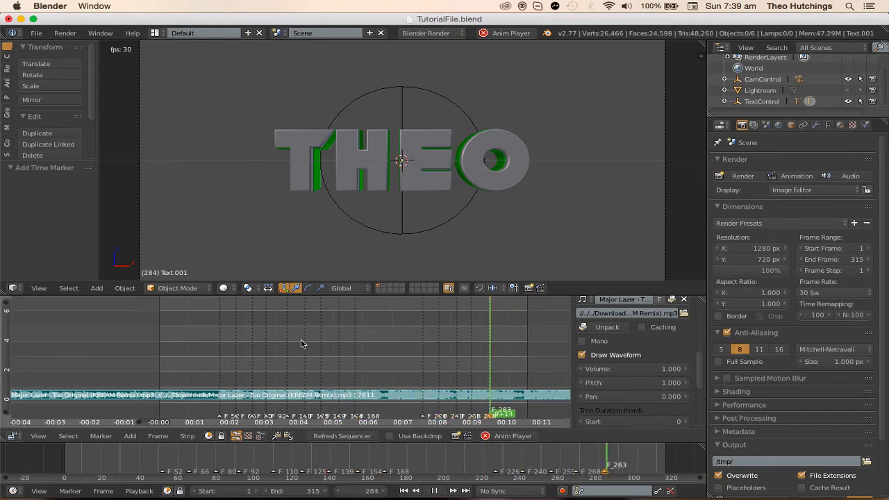
# - Deselect all markers and replay the music from an earlier frame to review the marker timing
pyautogui.hotkey('ctrl', 'a')
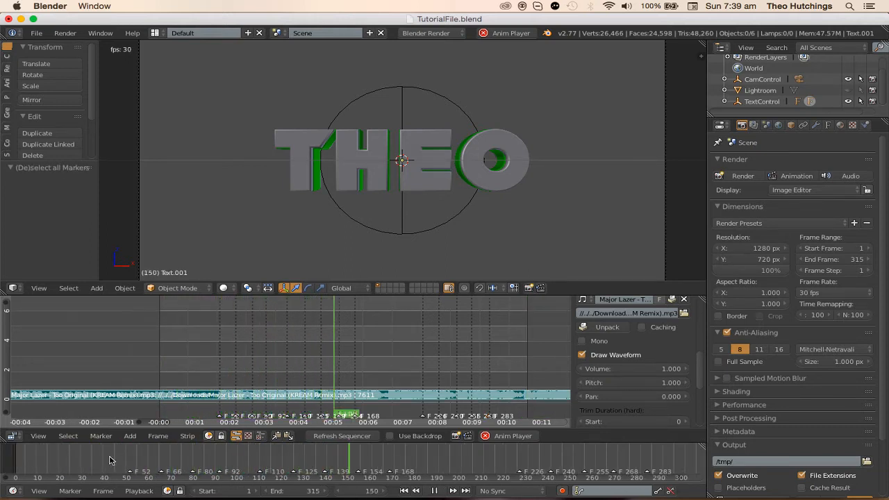
pyautogui.click(137, 460)
pyautogui.scroll(1, 300, 465)
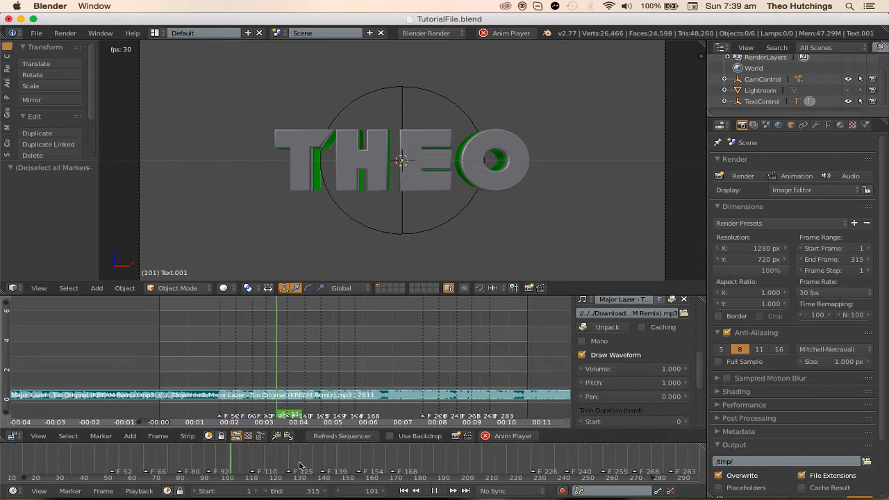
# - Finish reviewing the beat markers, stop playback, return to frame 1, and save the project over the existing file
pyautogui.moveTo(431, 470); pyautogui.dragTo(313, 468, button='middle')
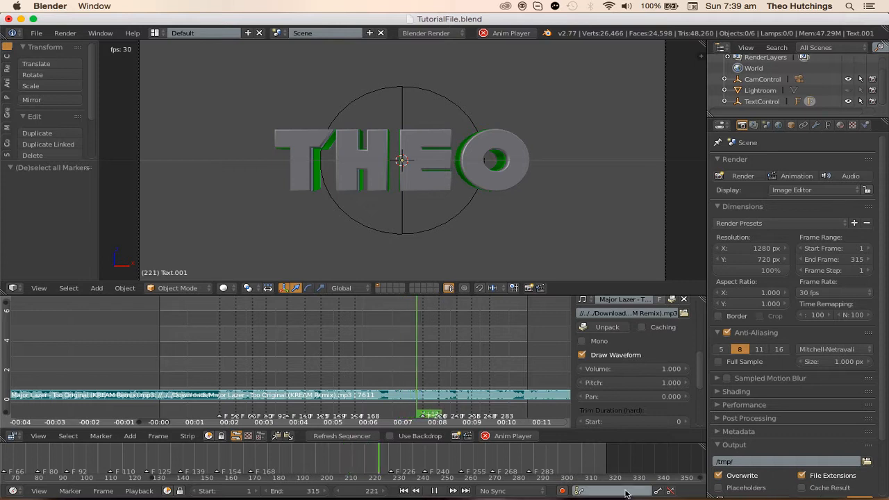
pyautogui.scroll(-1, 558, 471)
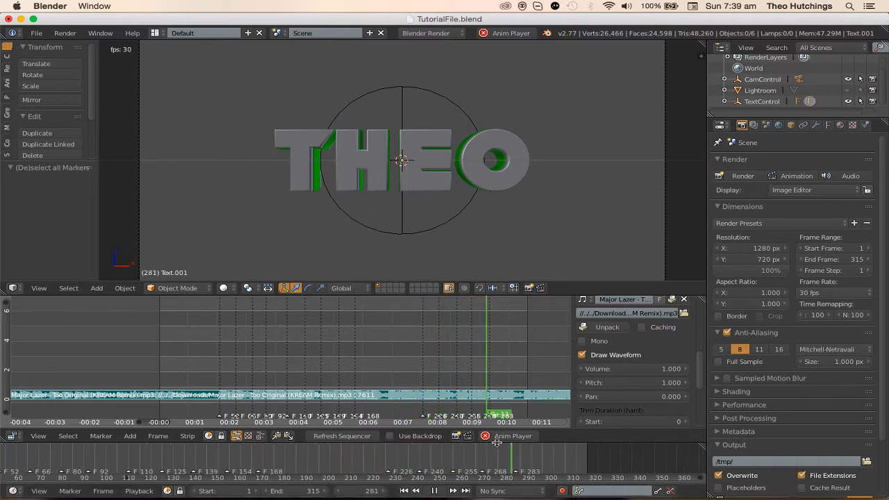
pyautogui.scroll(-2, 73, 466)
pyautogui.moveTo(160, 466); pyautogui.dragTo(237, 458, button='middle')
pyautogui.scroll(-1, 182, 466)
pyautogui.click(12, 435)
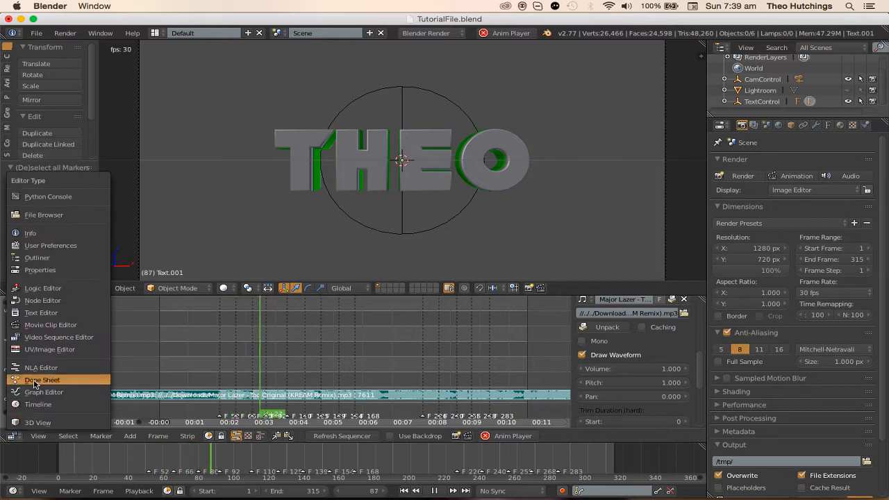
pyautogui.hotkey('alt', 'a')
pyautogui.click(404, 490)
pyautogui.hotkey('ctrl', 's')
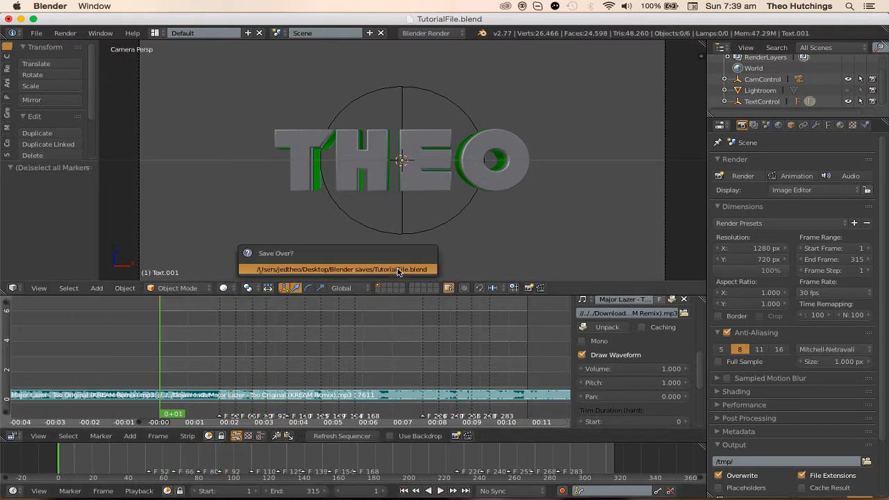
pyautogui.click(399, 269)
# - Change the Video Sequence Editor area into a Dope Sheet
pyautogui.scroll(1, 453, 384)
pyautogui.moveTo(454, 385); pyautogui.dragTo(428, 389, button='middle')
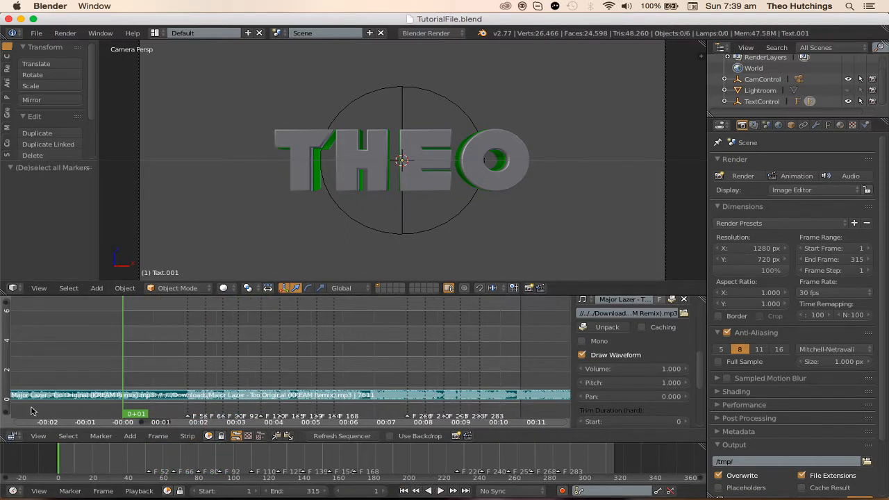
pyautogui.click(13, 436)
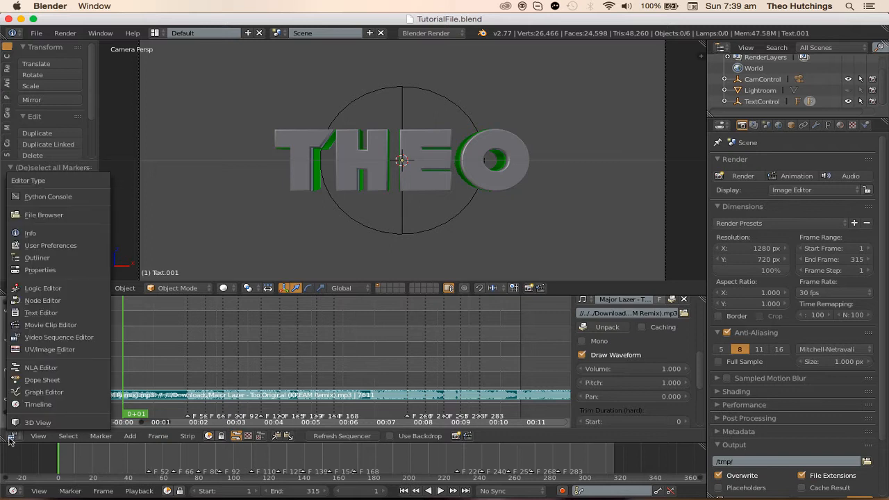
pyautogui.click(42, 380)
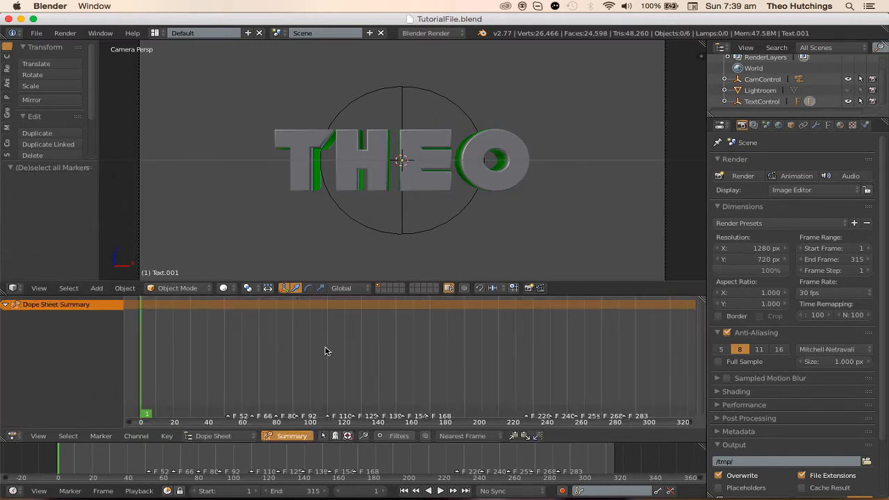
# - Select the TextControl empty and place the current frame on the first beat marker at frame 52
pyautogui.rightClick(402, 106)
pyautogui.scroll(-1, 412, 143)
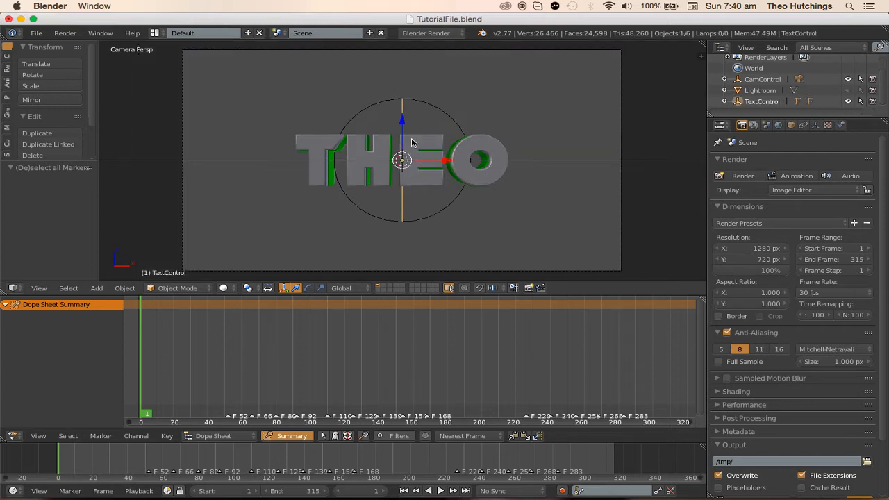
pyautogui.scroll(4, 233, 337)
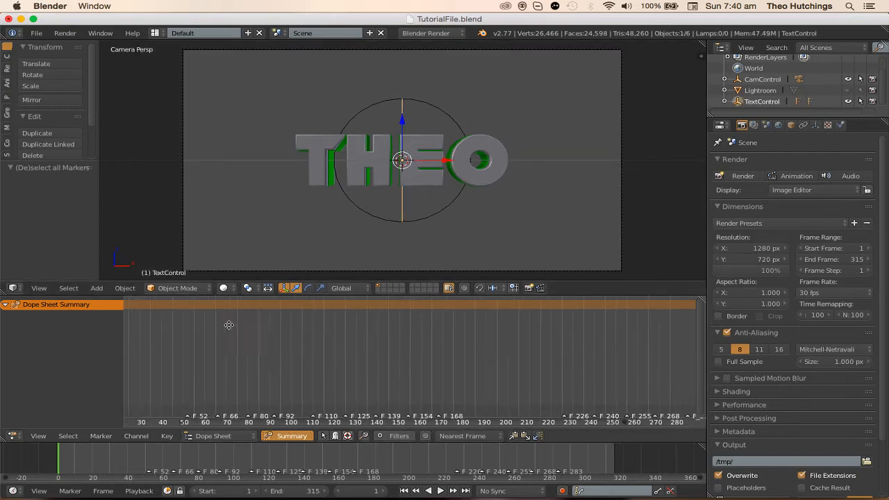
pyautogui.moveTo(318, 379); pyautogui.dragTo(314, 378)
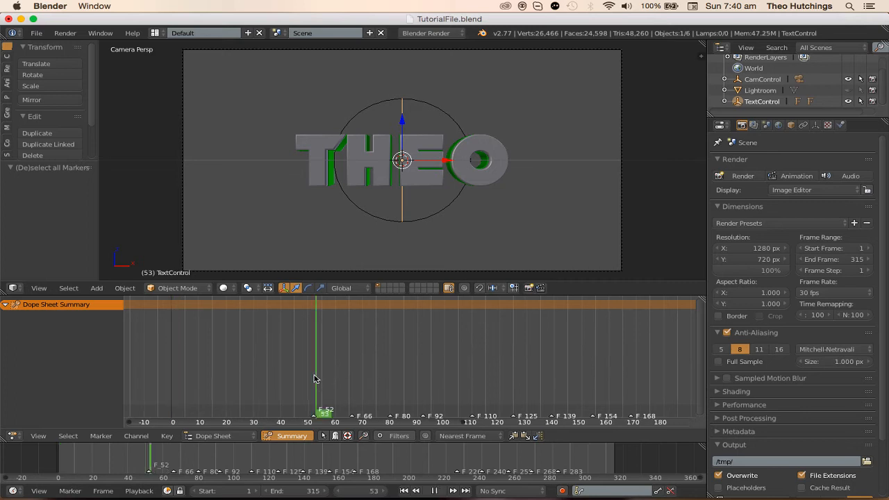
pyautogui.hotkey('alt', 'a')
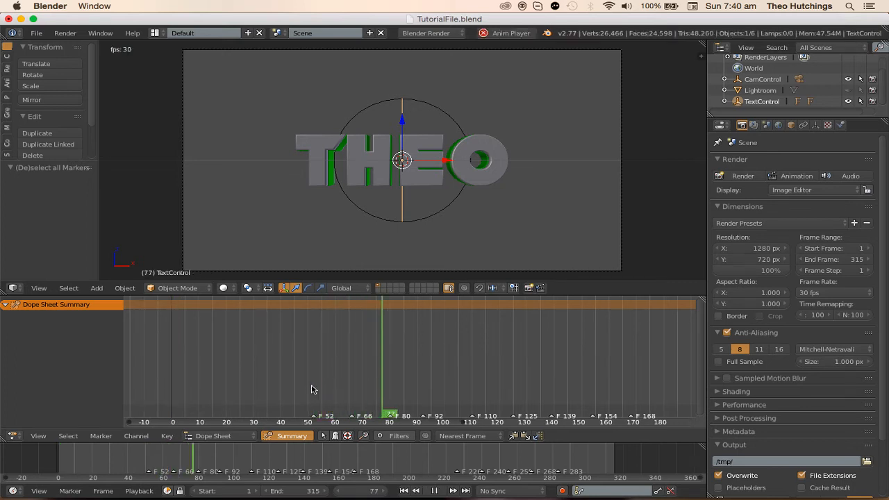
pyautogui.press('Escape')
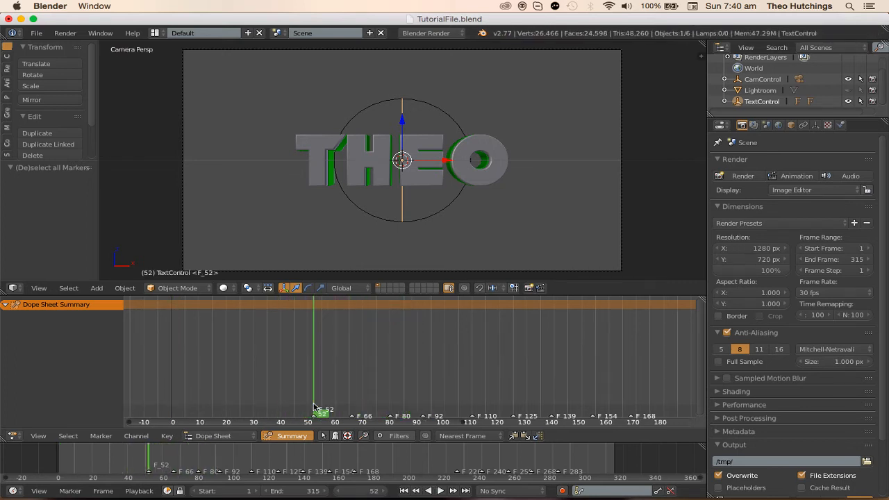
# - Switch to Skype, view the two conversations with unread messages, and hide its window to return to Blender
pyautogui.moveTo(267, 495)
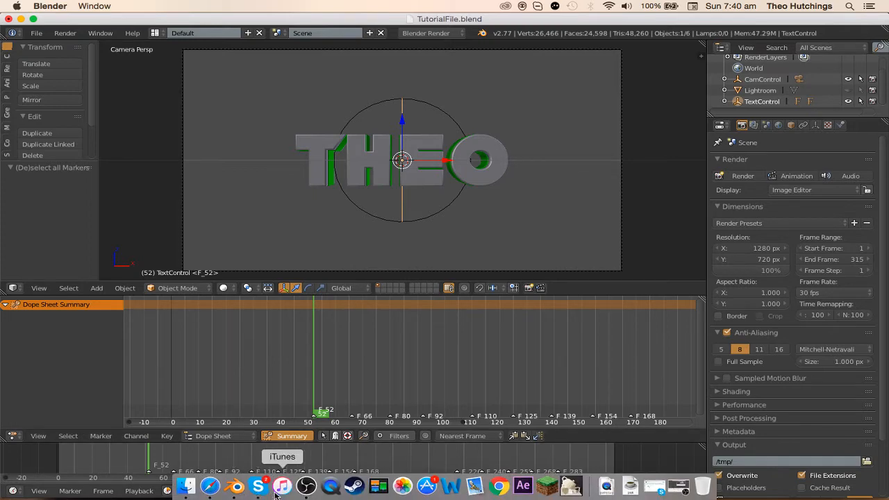
pyautogui.click(258, 487)
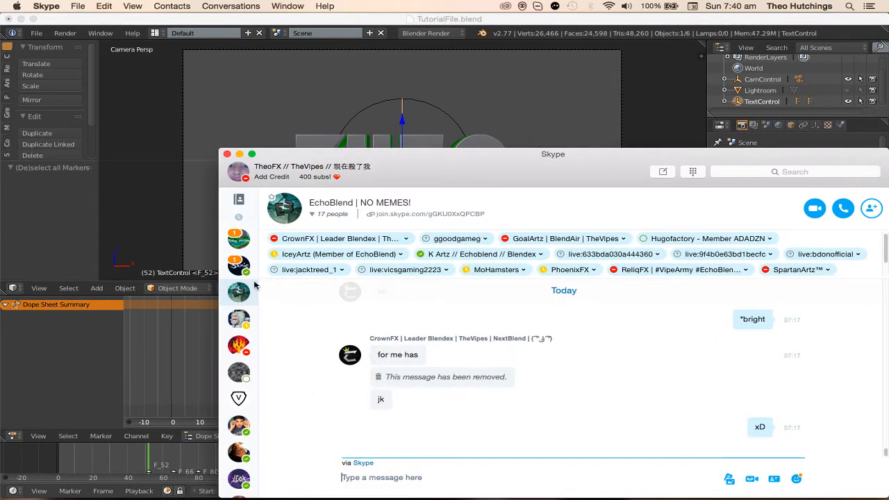
pyautogui.click(252, 267)
pyautogui.click(236, 243)
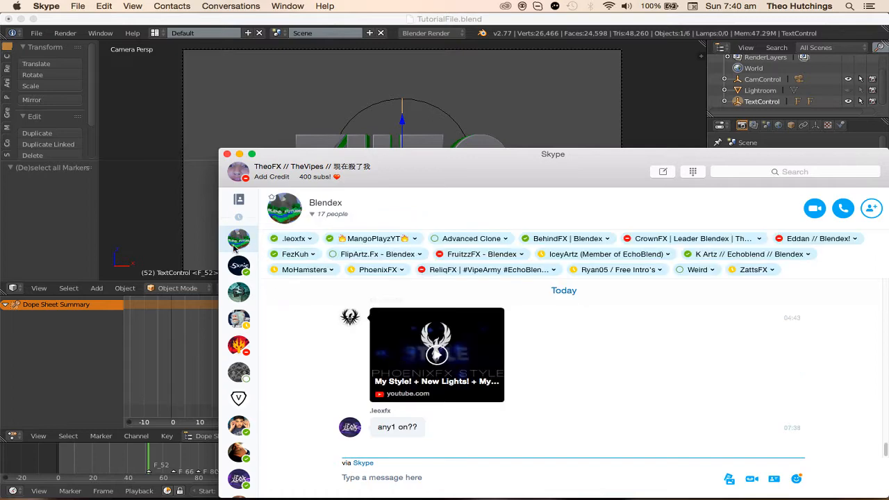
pyautogui.click(239, 153)
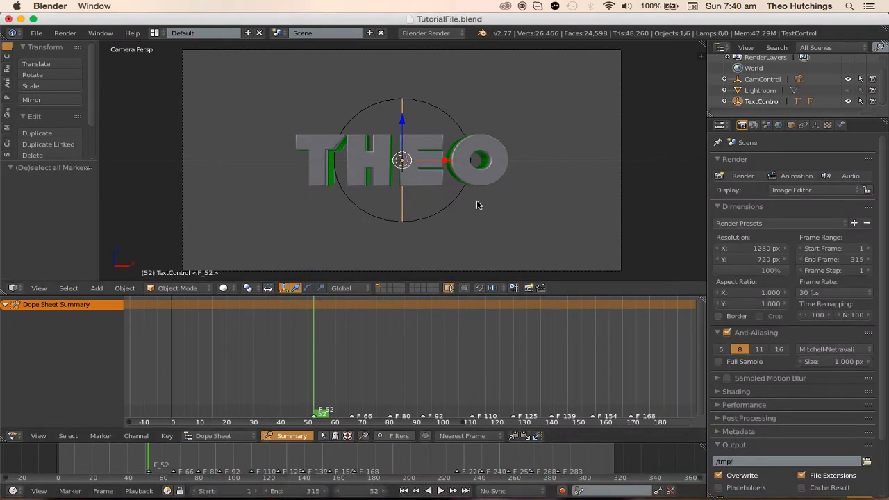
# - Rotate TextControl about -17.275° around X and keyframe it at frame 52 with the LocRotScale keying set
pyautogui.press('r')
pyautogui.press('x')
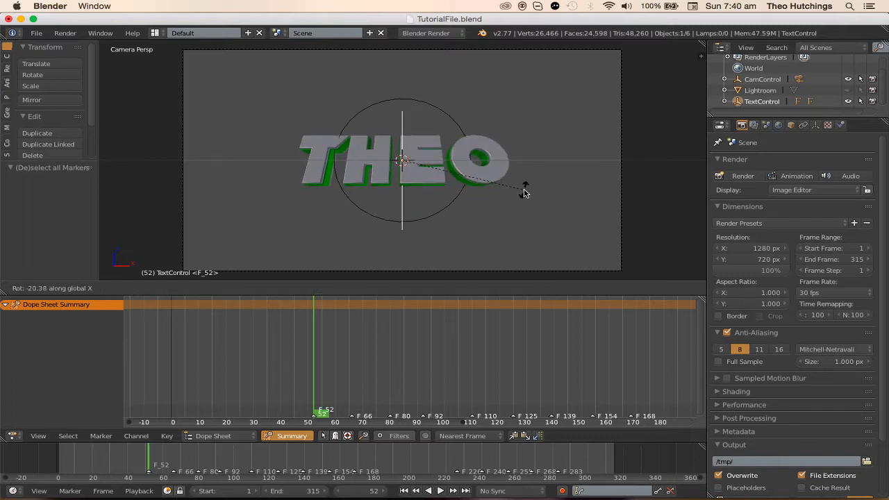
pyautogui.click(526, 199)
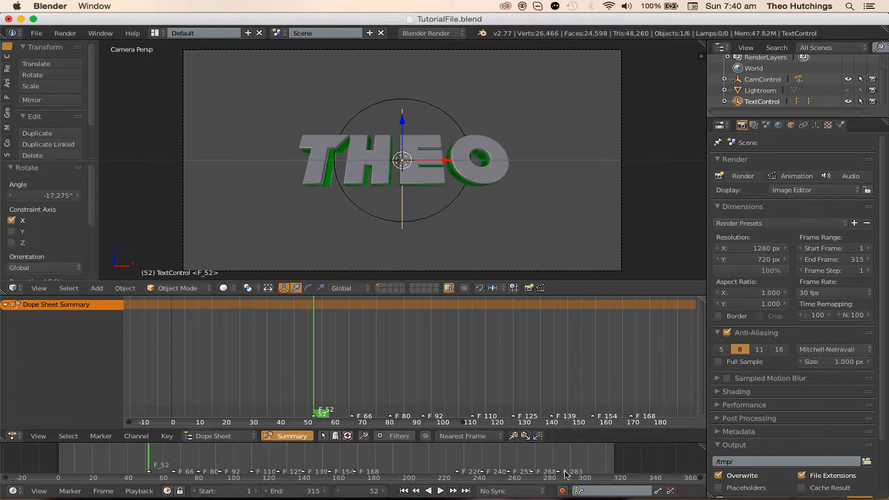
pyautogui.click(600, 493)
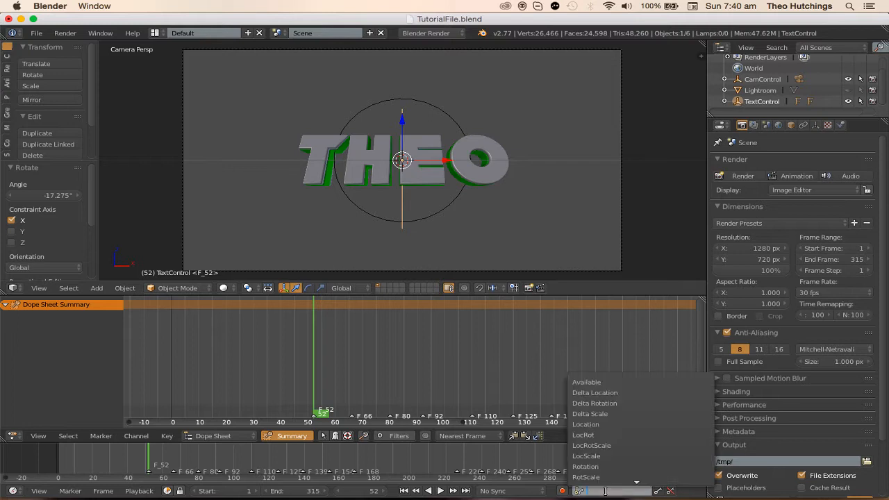
pyautogui.click(604, 447)
pyautogui.press('i')
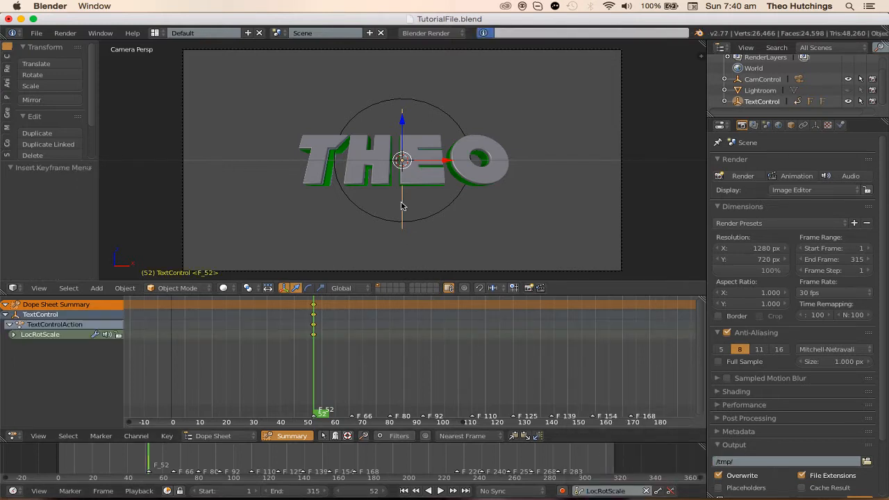
# - Go to frame 1, rotate TextControl around X so the text is tipped over, and insert a LocRotScale keyframe
pyautogui.scroll(1, 375, 338)
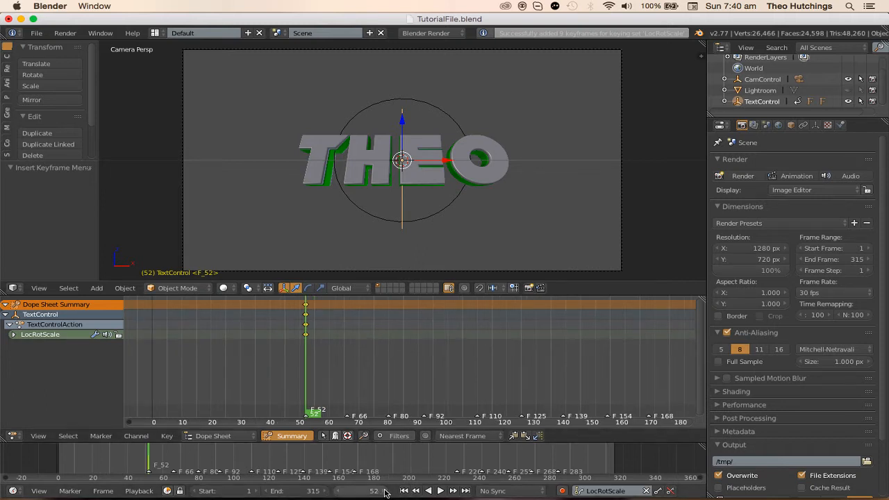
pyautogui.click(408, 492)
pyautogui.moveTo(301, 325); pyautogui.dragTo(132, 338)
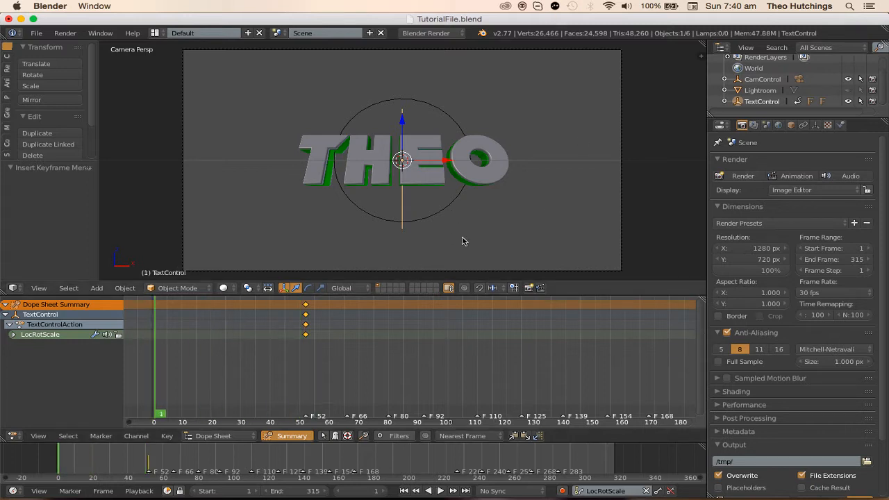
pyautogui.press('r')
pyautogui.press('x')
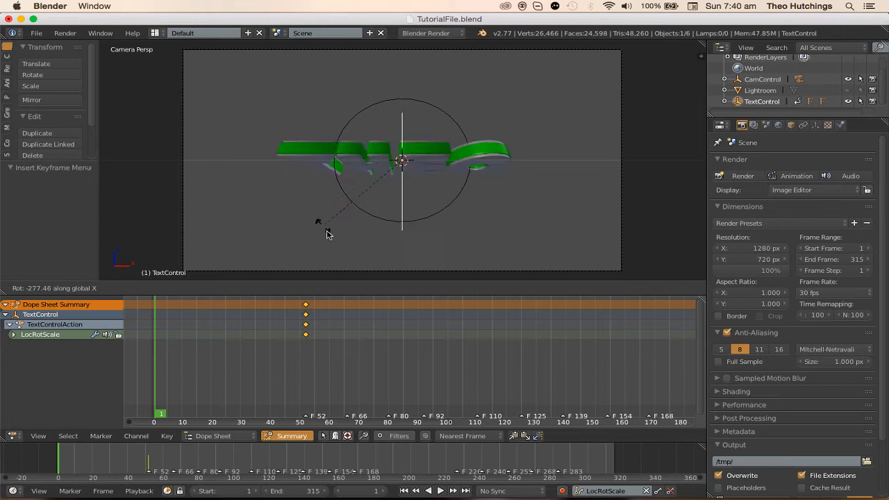
pyautogui.click(467, 105)
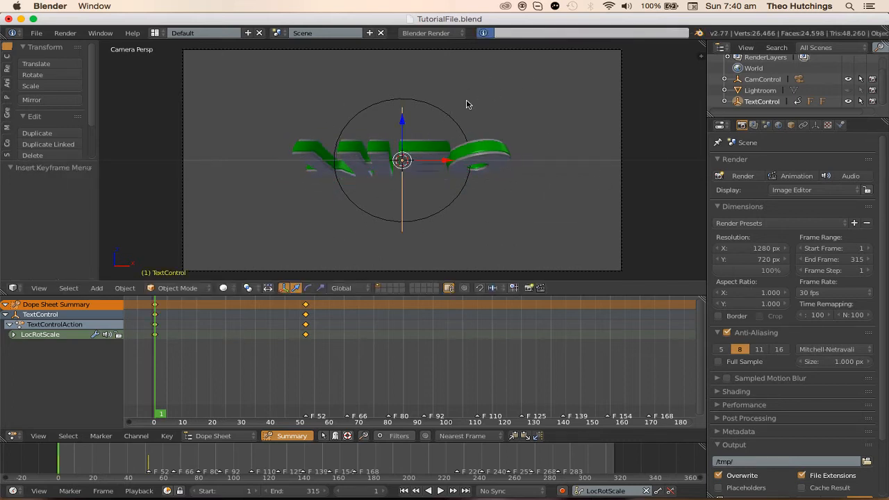
# - Deselect the keyframes and play the animation from frame 1 through the first beat to check the text's spin
pyautogui.scroll(5, 407, 357)
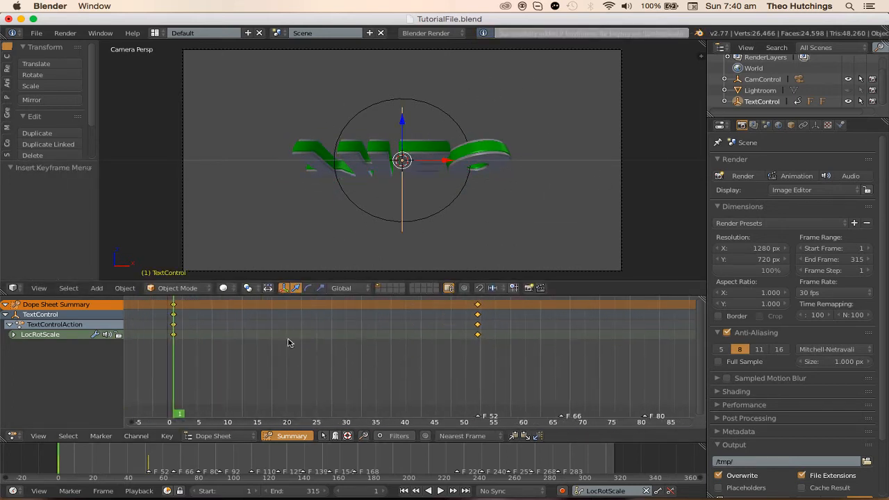
pyautogui.press('a')
pyautogui.hotkey('alt', 'a')
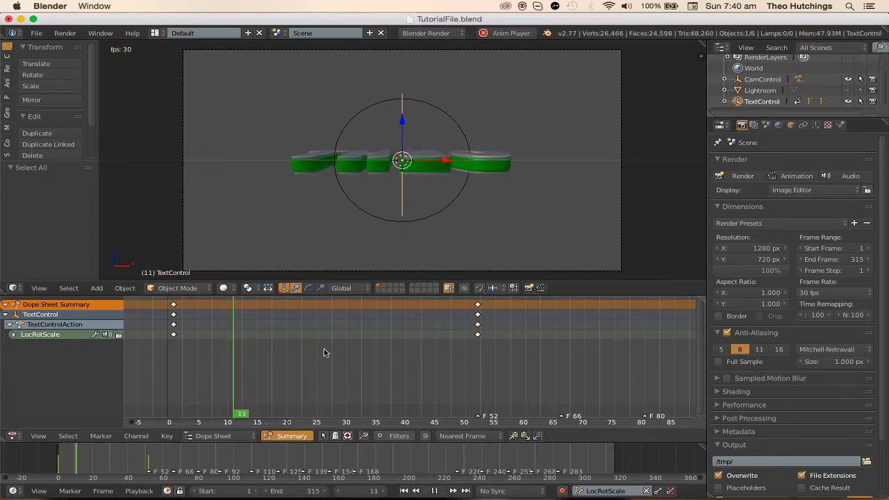
pyautogui.hotkey('alt', 'a')
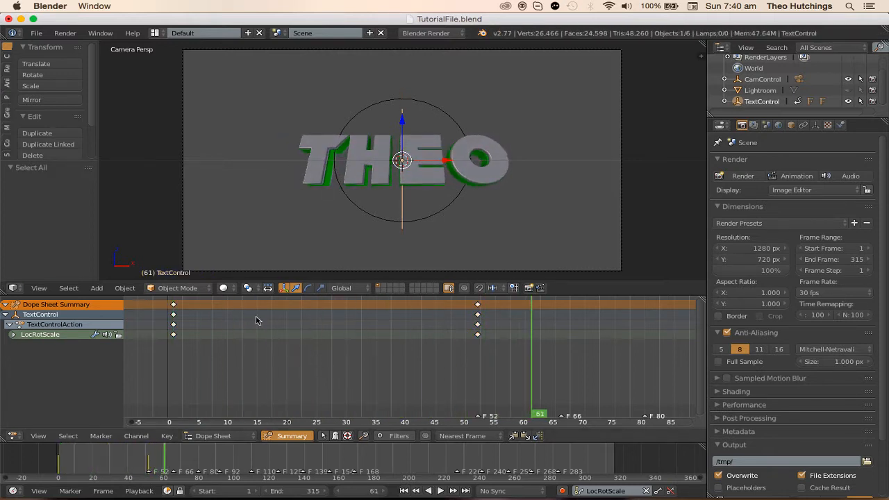
# - Insert a LocRotScale keyframe for TextControl at frame 27 and move it to frame 48, just before the first beat
pyautogui.moveTo(260, 319); pyautogui.dragTo(329, 329)
pyautogui.press('i')
pyautogui.scroll(3, 321, 393)
pyautogui.moveTo(321, 369); pyautogui.dragTo(282, 361, button='middle')
pyautogui.scroll(-1, 271, 359)
pyautogui.scroll(4, 270, 358)
pyautogui.press('g')
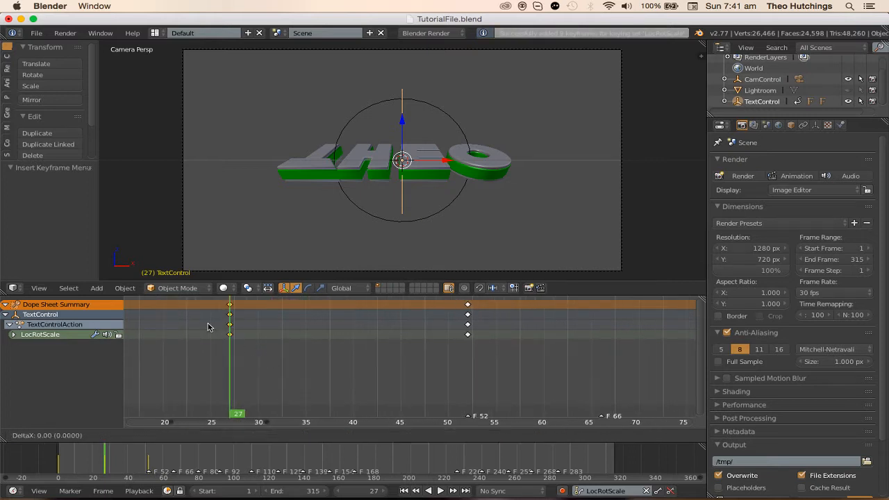
pyautogui.click(403, 333)
# - Step through the frames before the first beat and shift the intermediate TextControl keyframe back to frame 47
pyautogui.click(467, 330)
pyautogui.press('Left')
pyautogui.press('Left')
pyautogui.press('Left')
pyautogui.press('Left')
pyautogui.press('Left')
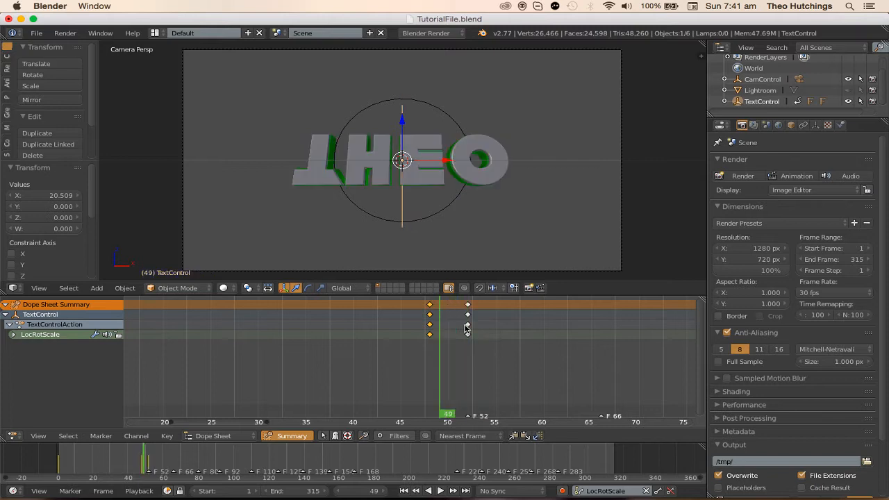
pyautogui.press('g')
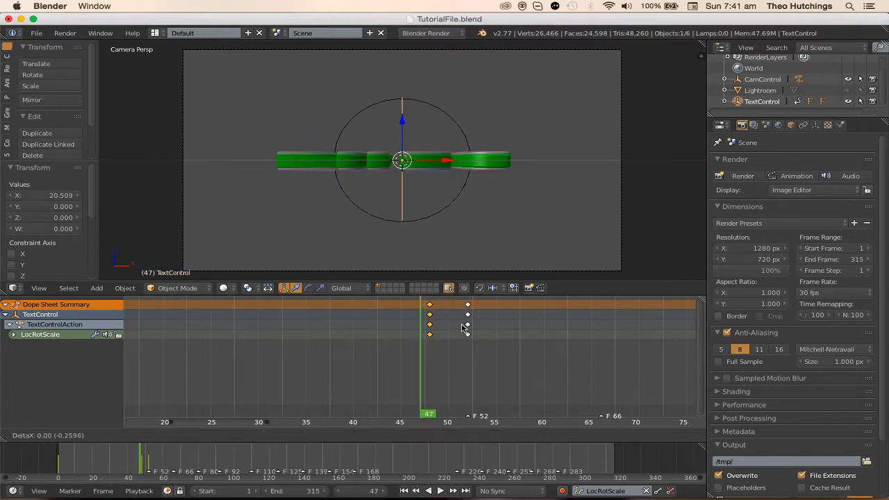
pyautogui.click(458, 329)
# - Play the animation from the start with the keyframes deselected to check the faster spin into the first beat
pyautogui.hotkey('shift', 'Left')
pyautogui.hotkey('alt', 'a')
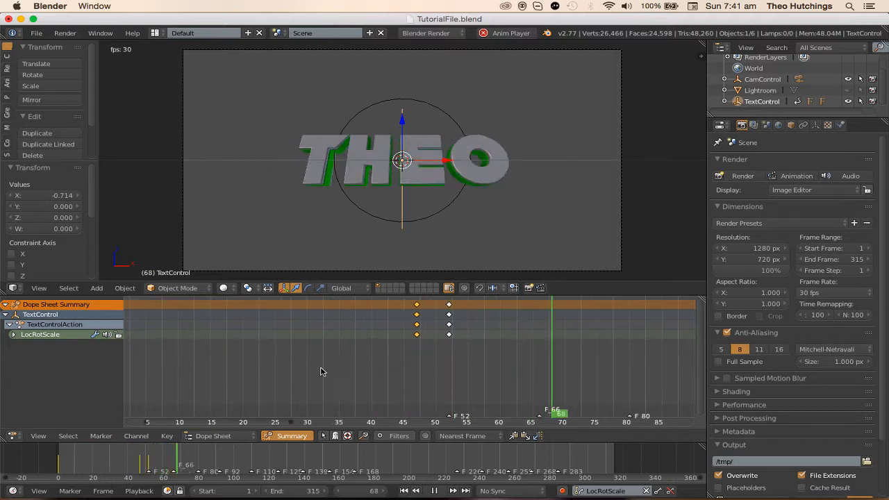
pyautogui.moveTo(564, 386); pyautogui.dragTo(486, 386, button='middle')
pyautogui.press('a')
pyautogui.scroll(-2, 390, 360)
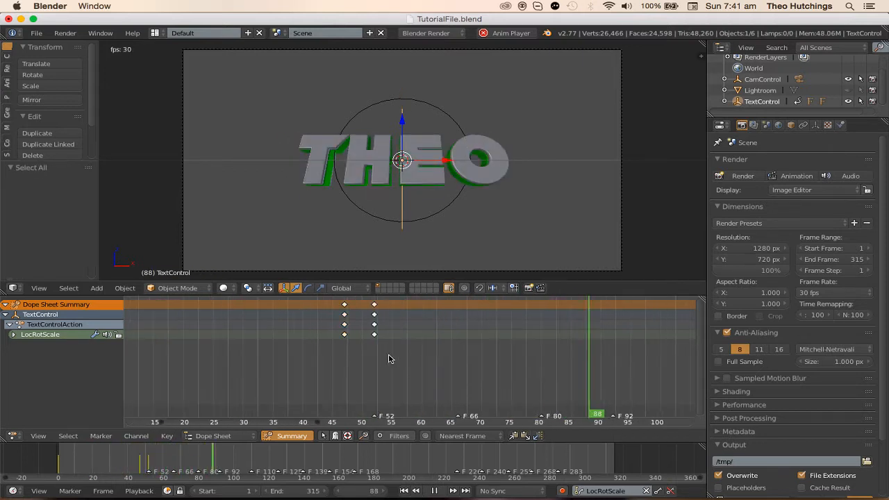
pyautogui.click(303, 341)
pyautogui.moveTo(420, 356); pyautogui.dragTo(289, 381, button='middle')
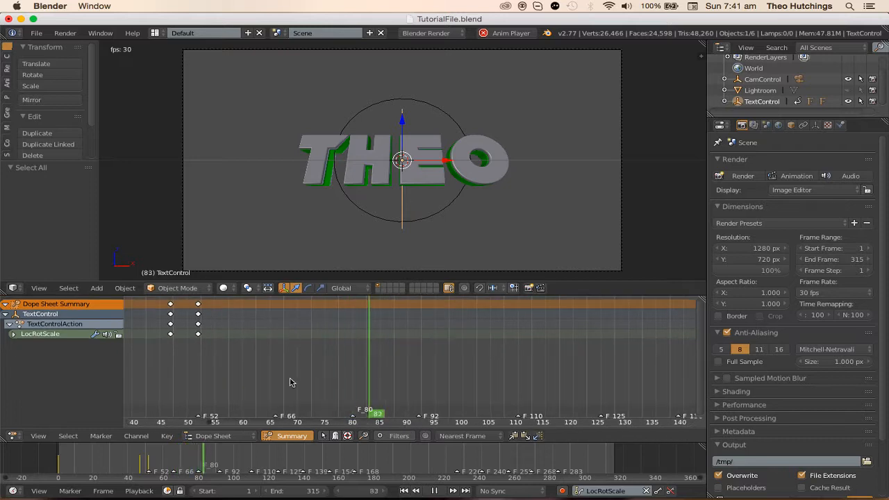
# - Stop playback and replay from frame 8 to check the text's spin against the music and beat markers
pyautogui.hotkey('alt', 'a')
pyautogui.scroll(-2, 297, 373)
pyautogui.scroll(-8, 300, 373)
pyautogui.click(238, 343)
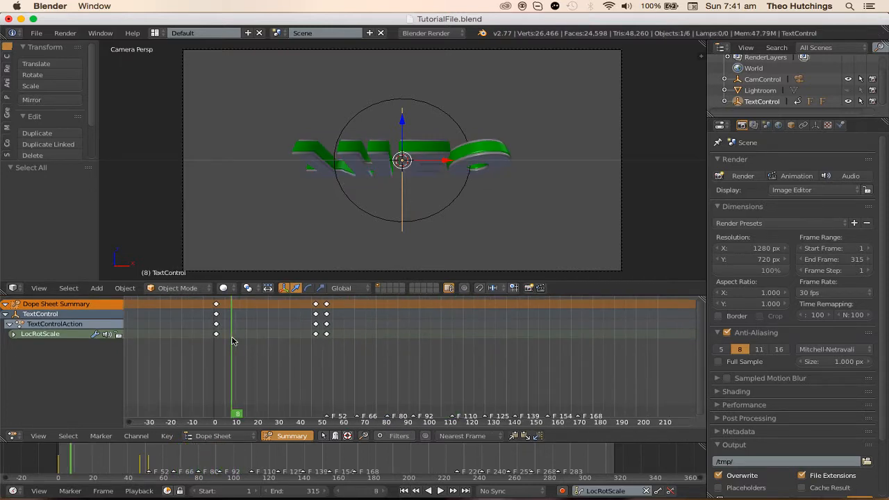
pyautogui.hotkey('alt', 'a')
pyautogui.scroll(4, 276, 343)
pyautogui.scroll(5, 337, 354)
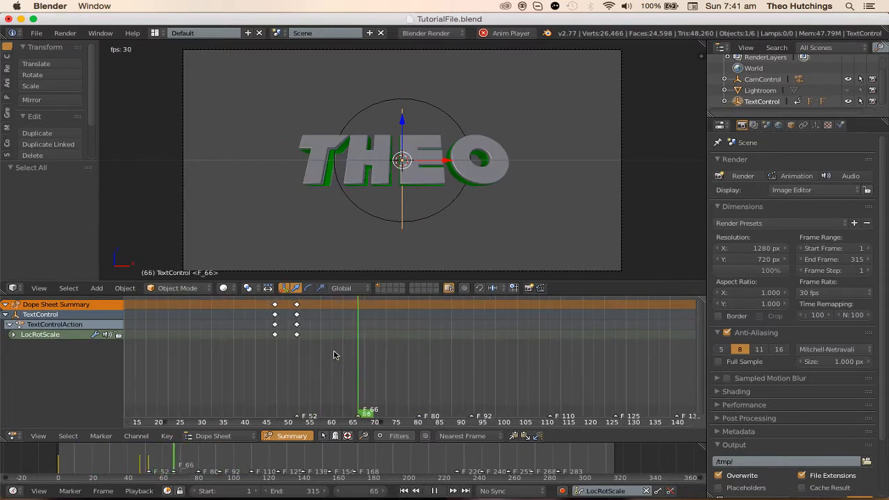
# - Move the intermediate TextControl keyframe to frame 48 and replay the spin into the first beat
pyautogui.hotkey('alt', 'a')
pyautogui.click(271, 305)
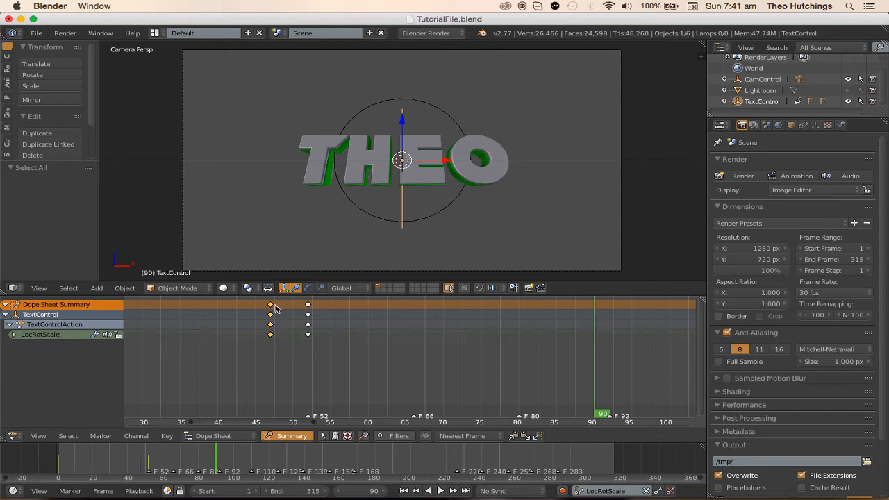
pyautogui.press('g')
pyautogui.click(281, 309)
pyautogui.click(234, 324)
pyautogui.hotkey('alt', 'a')
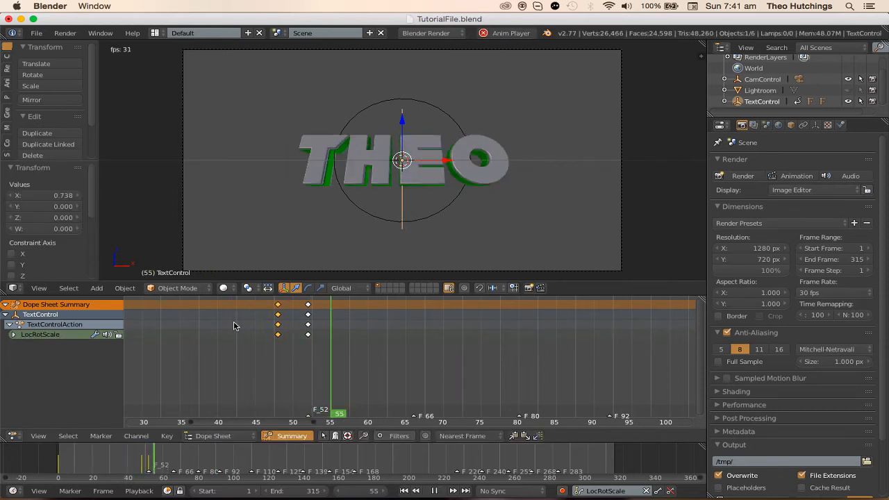
# - Play the animation with the keyframes deselected to review the beat markers, stopping with the playhead at the frame 110 marker
pyautogui.click(235, 324)
pyautogui.scroll(-4, 514, 377)
pyautogui.moveTo(525, 379); pyautogui.dragTo(358, 375, button='middle')
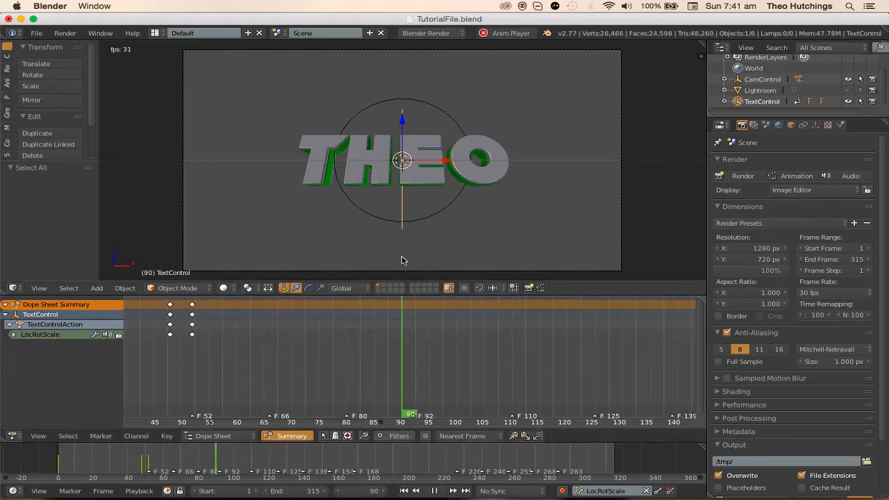
pyautogui.click(412, 369)
pyautogui.scroll(5, 413, 368)
pyautogui.moveTo(502, 357); pyautogui.dragTo(379, 368, button='middle')
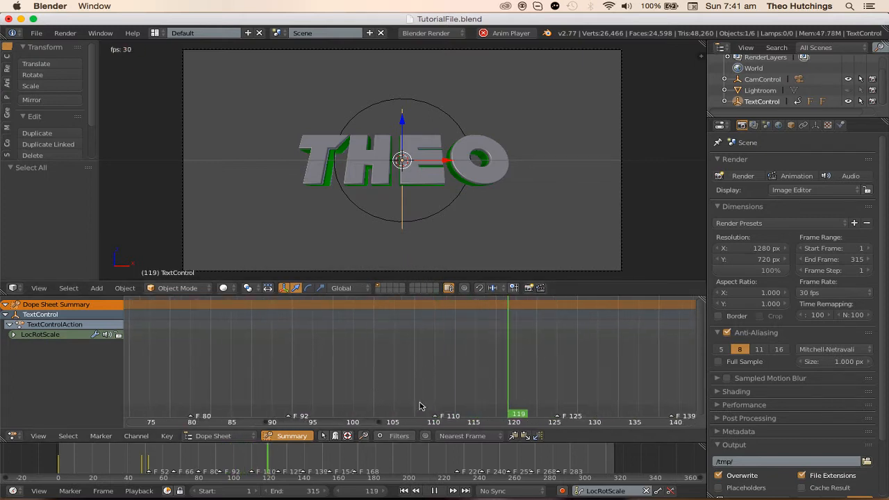
pyautogui.hotkey('alt', 'a')
pyautogui.click(434, 408)
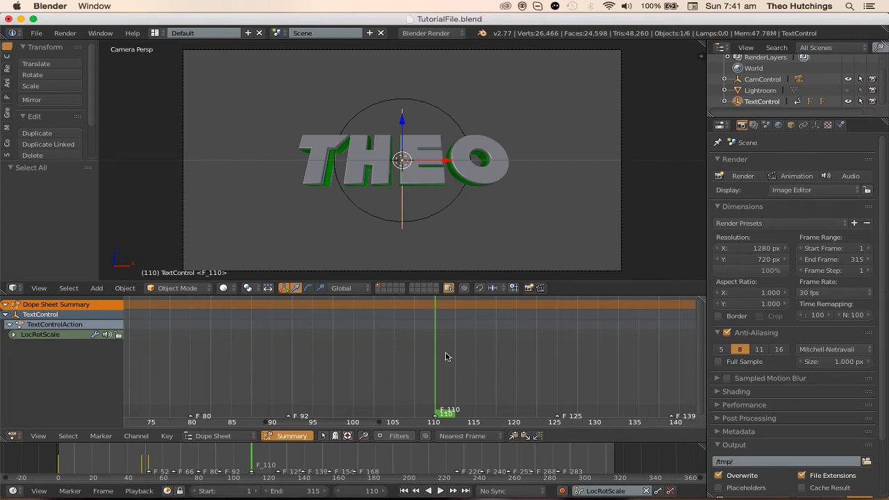
# - Replay from about frame 50 past the frame 125 marker and scrub near frame 110 to check the beat timing
pyautogui.scroll(-7, 445, 357)
pyautogui.click(303, 342)
pyautogui.hotkey('alt', 'a')
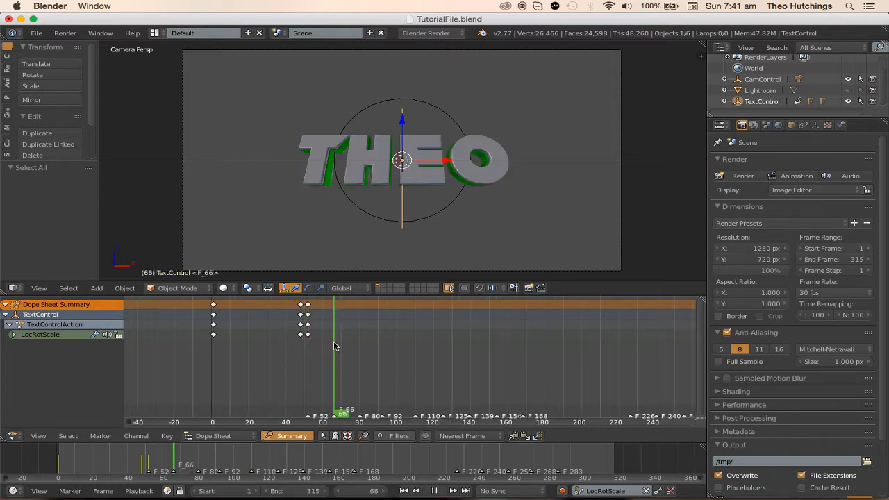
pyautogui.scroll(5, 423, 387)
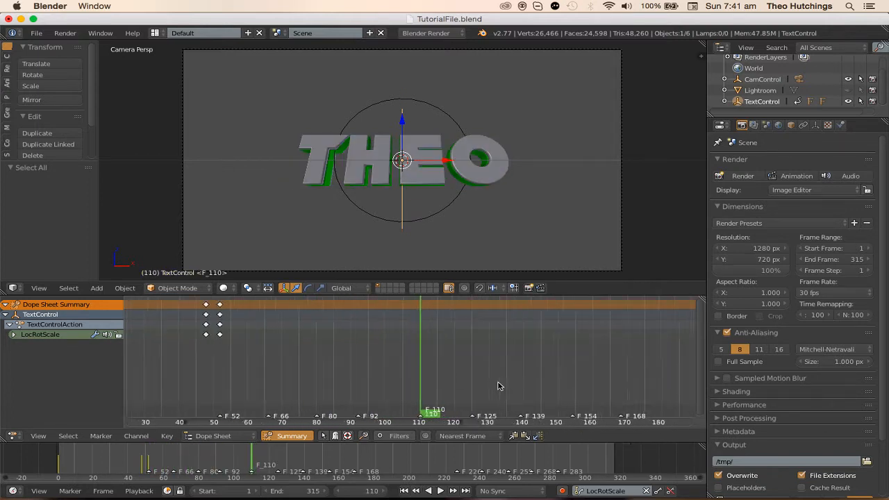
pyautogui.hotkey('alt', 'a')
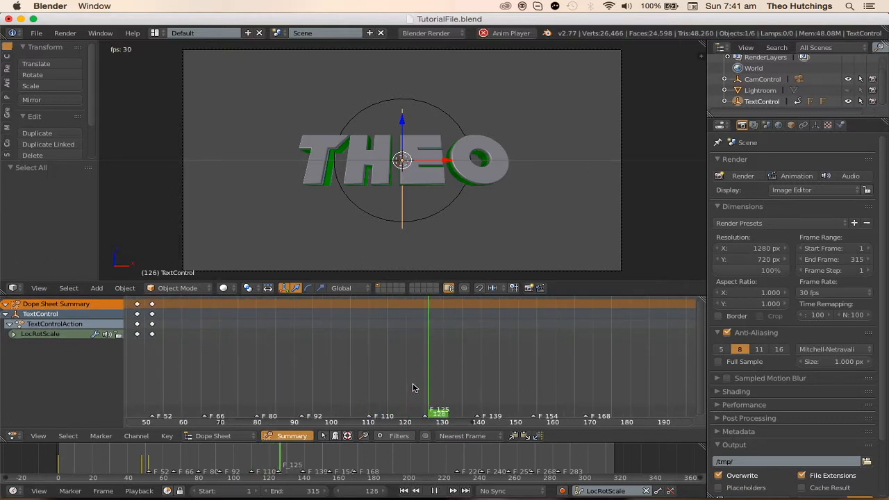
pyautogui.hotkey('alt', 'a')
pyautogui.click(339, 380)
pyautogui.moveTo(339, 380); pyautogui.dragTo(364, 384)
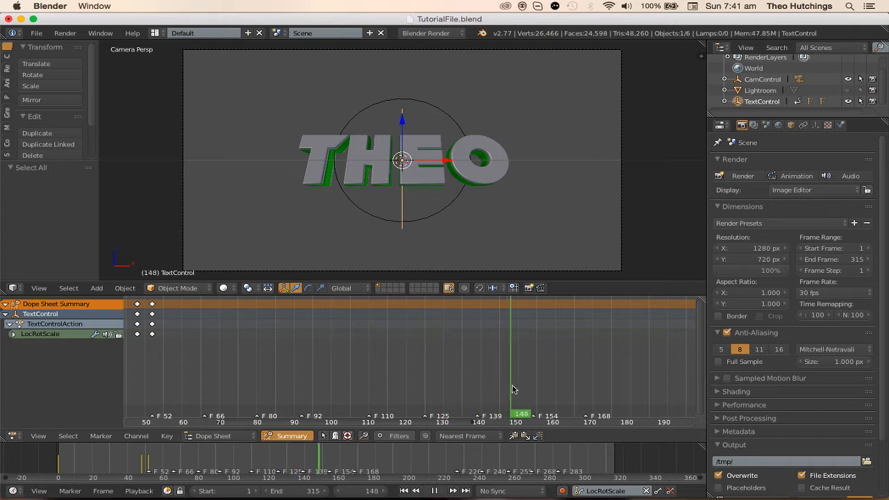
# - Replay and scrub the section around the first beats to judge how long the text should hold before frame 110
pyautogui.hotkey('alt', 'a')
pyautogui.scroll(-5, 313, 373)
pyautogui.click(278, 379)
pyautogui.hotkey('alt', 'a')
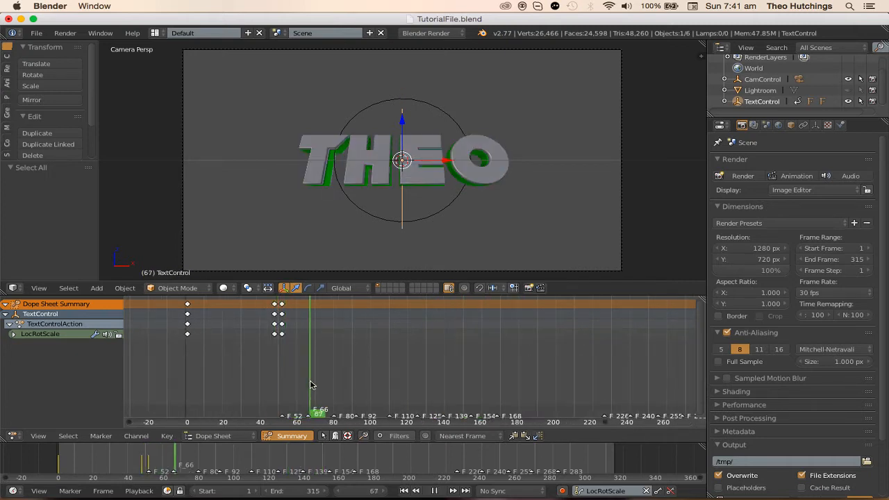
pyautogui.moveTo(365, 388); pyautogui.dragTo(262, 364)
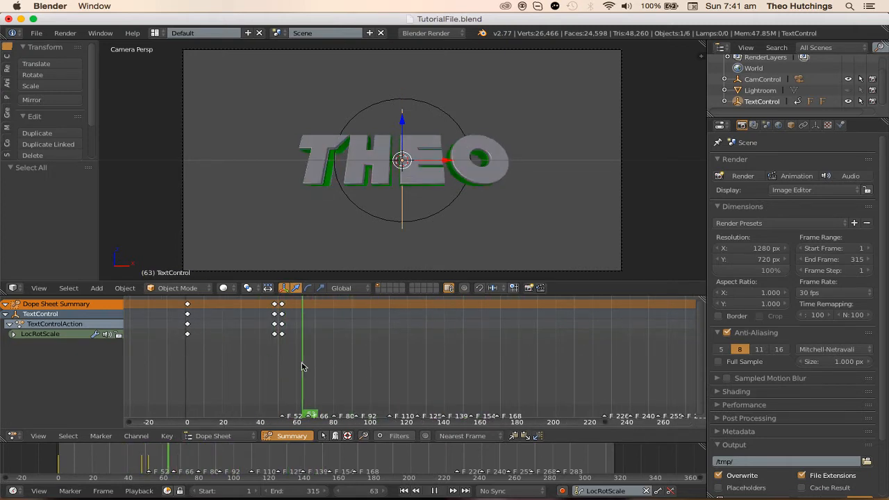
pyautogui.hotkey('alt', 'a')
pyautogui.scroll(4, 309, 372)
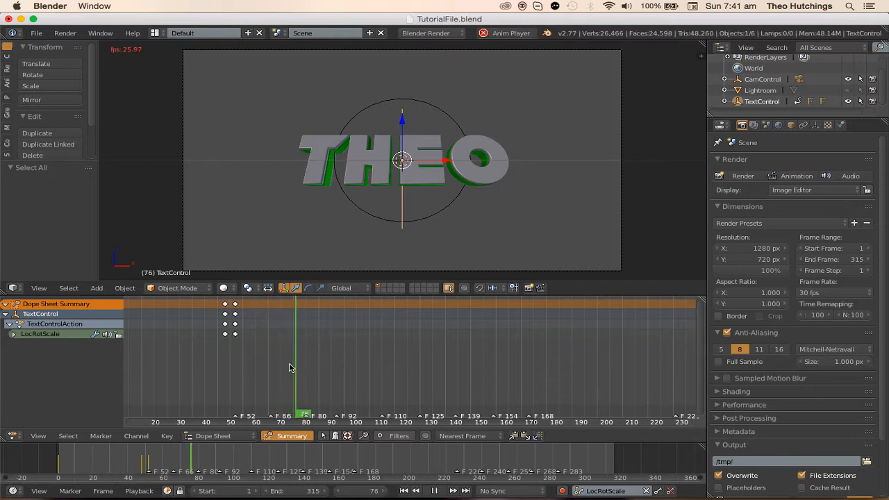
pyautogui.scroll(2, 333, 389)
# - At frame 104, rotate TextControl slightly about the global X axis and insert a LocRotScale keyframe
pyautogui.hotkey('alt', 'a')
pyautogui.click(376, 409)
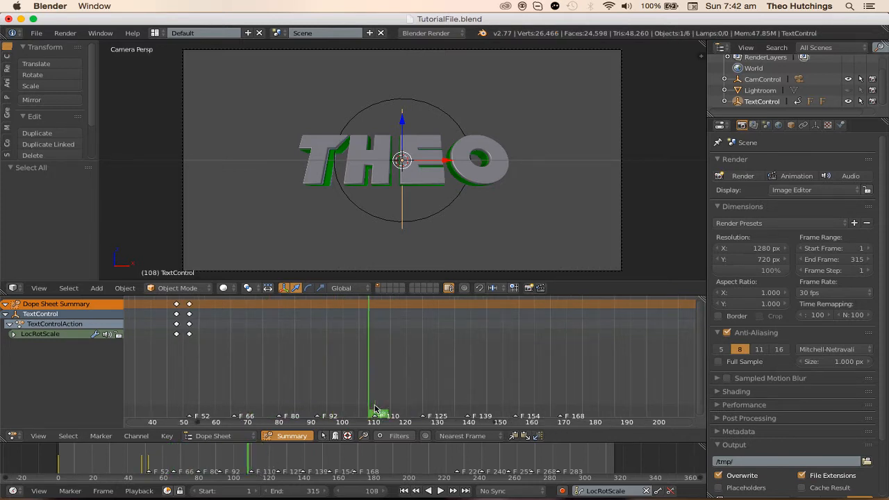
pyautogui.scroll(3, 375, 408)
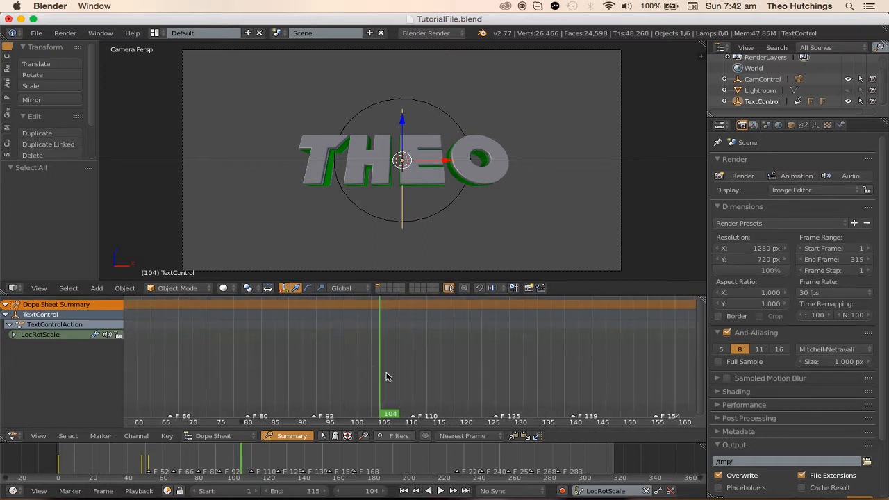
pyautogui.scroll(1, 386, 378)
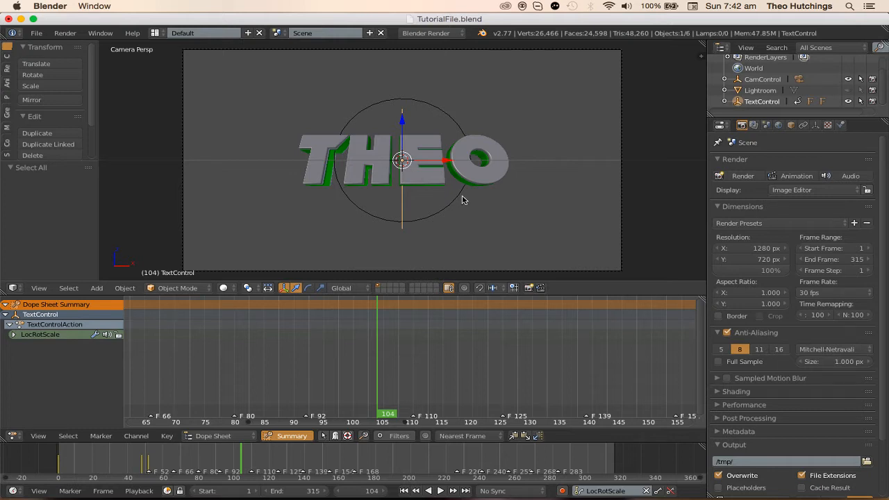
pyautogui.press('r')
pyautogui.press('x')
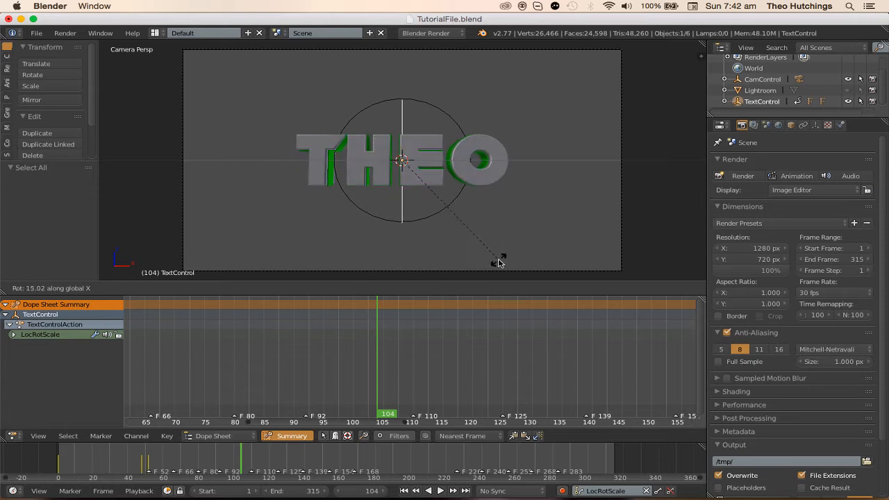
pyautogui.click(478, 268)
pyautogui.press('i')
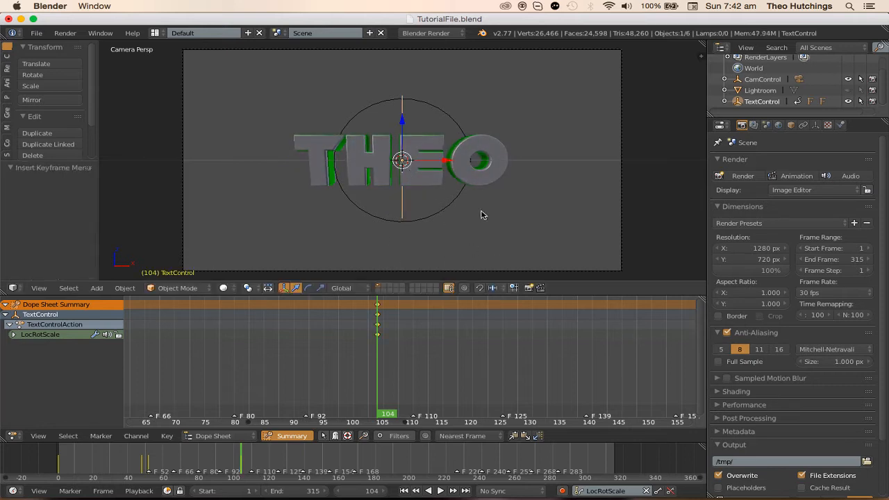
# - Replay from before the first beat with the keyframes deselected to check the slow rotation up to frame 104
pyautogui.click(133, 460)
pyautogui.hotkey('alt', 'a')
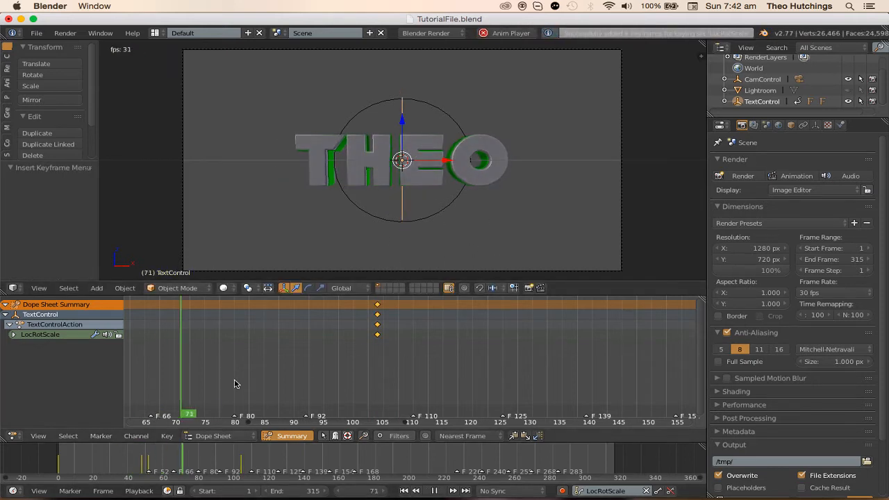
pyautogui.scroll(-5, 323, 397)
pyautogui.press('a')
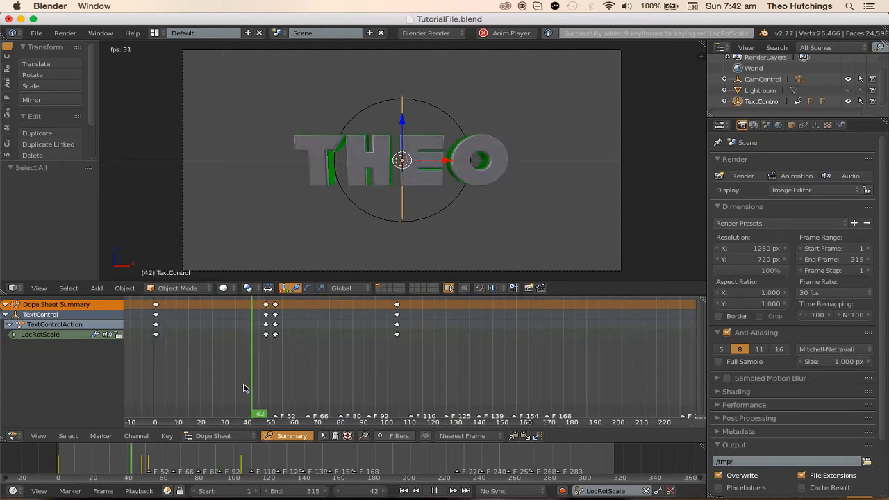
pyautogui.scroll(1, 248, 387)
pyautogui.scroll(4, 393, 382)
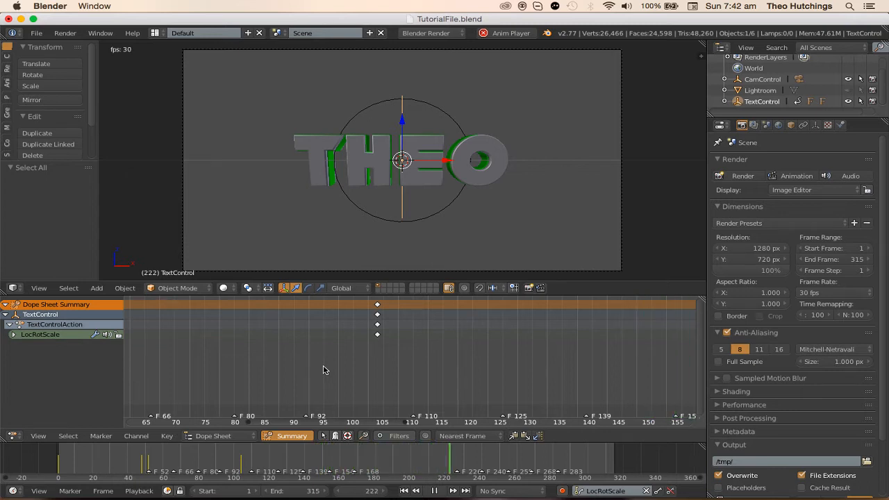
# - Return to frame 1 and save over TutorialFile.blend, checking the OBS window before hiding it
pyautogui.hotkey('alt', 'a')
pyautogui.click(408, 492)
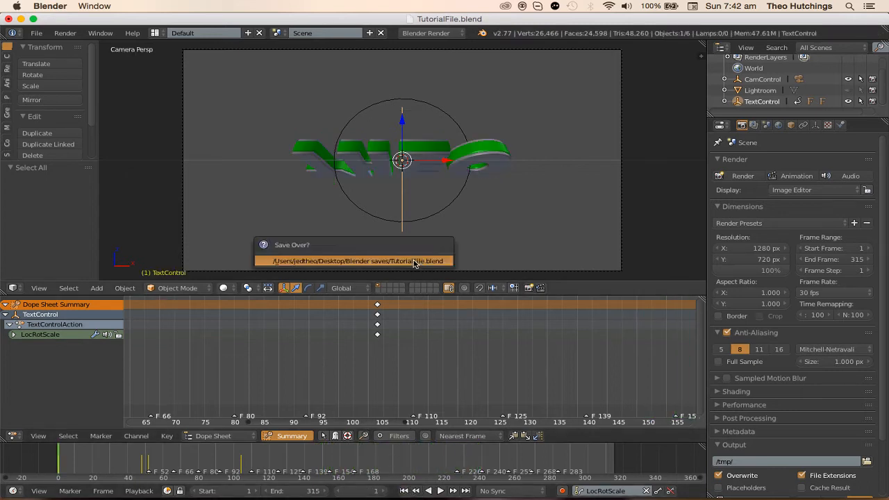
pyautogui.click(305, 487)
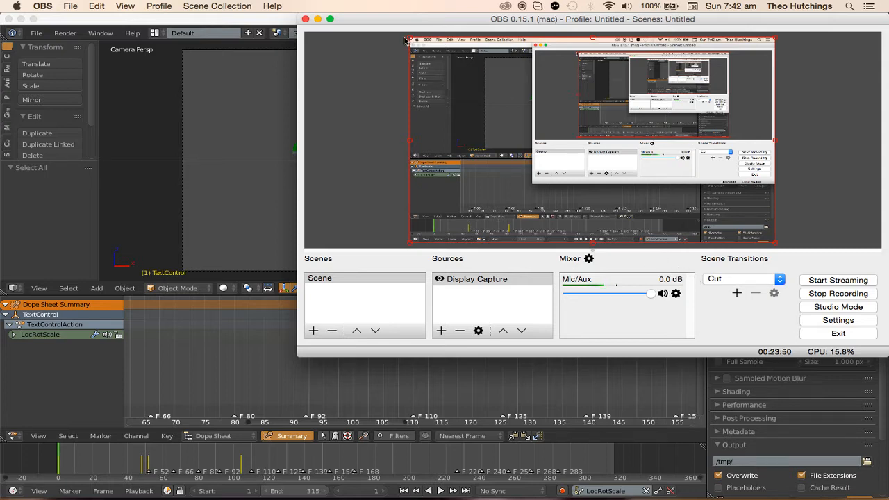
pyautogui.click(317, 19)
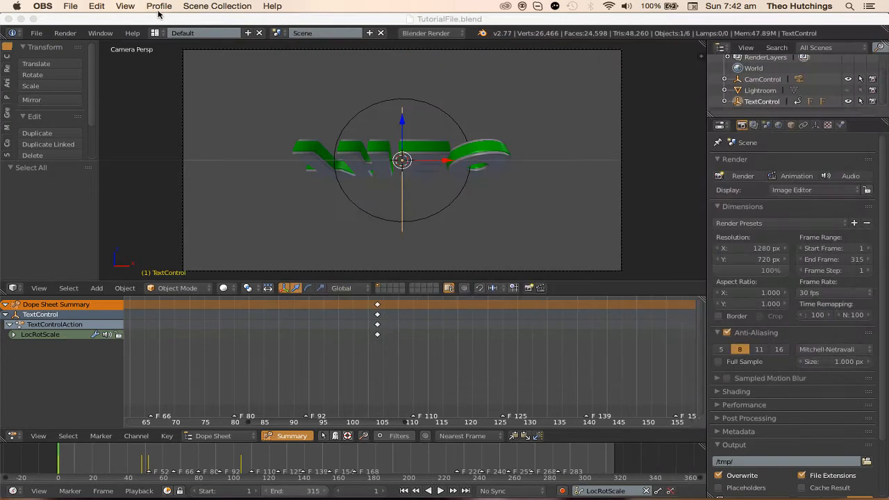
# - Play the animation from frame 1 to review the TextControl motion leading up to the frame 110 beat
pyautogui.scroll(-2, 299, 306)
pyautogui.scroll(-5, 299, 306)
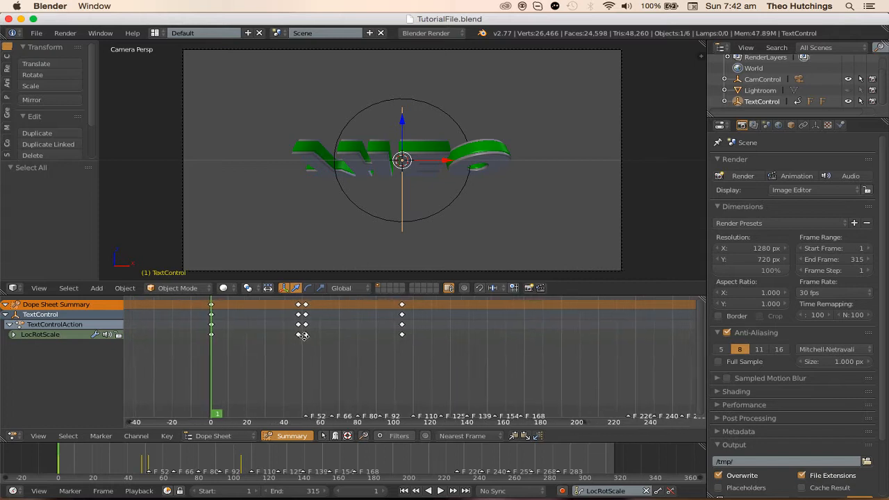
pyautogui.scroll(1, 361, 327)
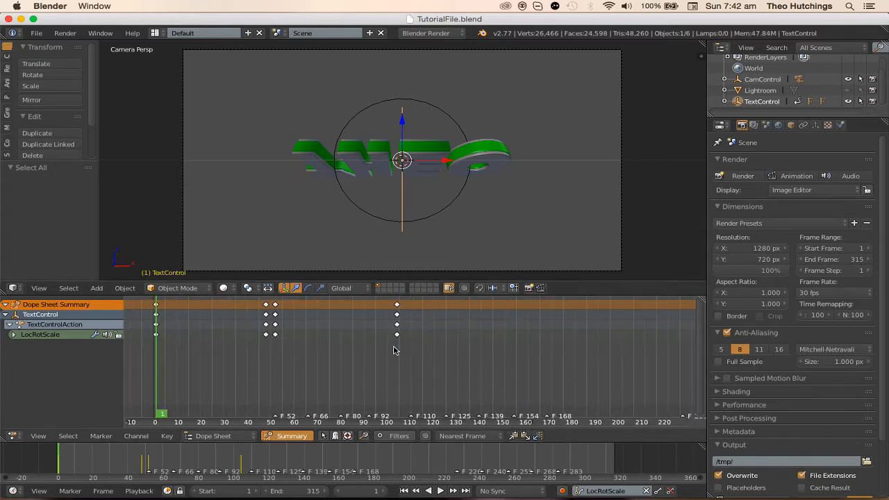
pyautogui.hotkey('alt', 'a')
pyautogui.scroll(3, 389, 323)
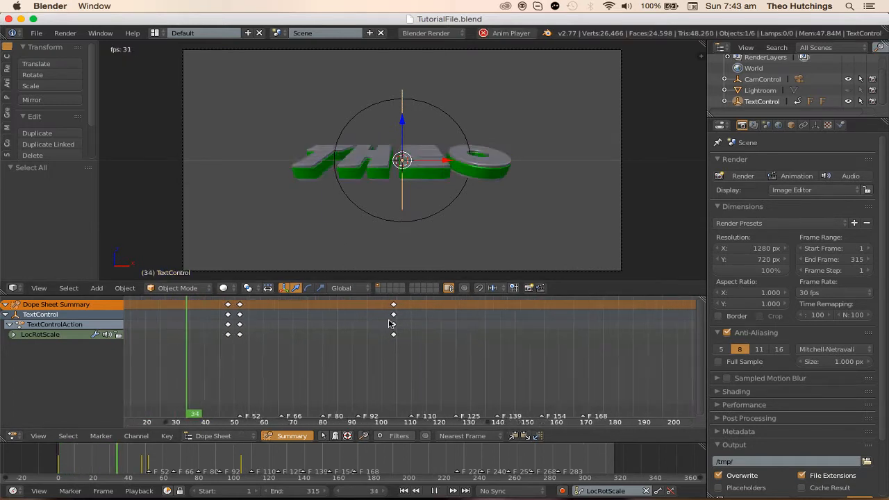
pyautogui.scroll(8, 407, 329)
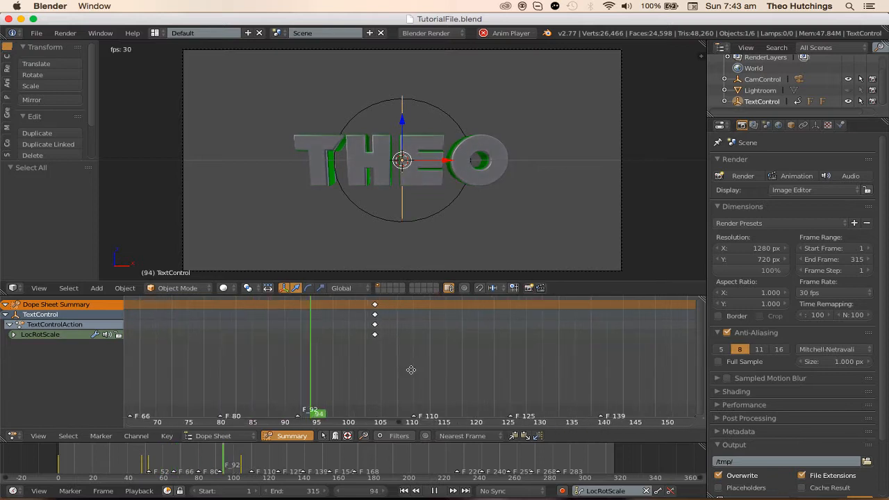
# - At the frame 110 marker, rotate TextControl about -166° around the global X axis and insert a LocRotScale keyframe
pyautogui.hotkey('alt', 'a')
pyautogui.click(415, 398)
pyautogui.press('r')
pyautogui.press('x')
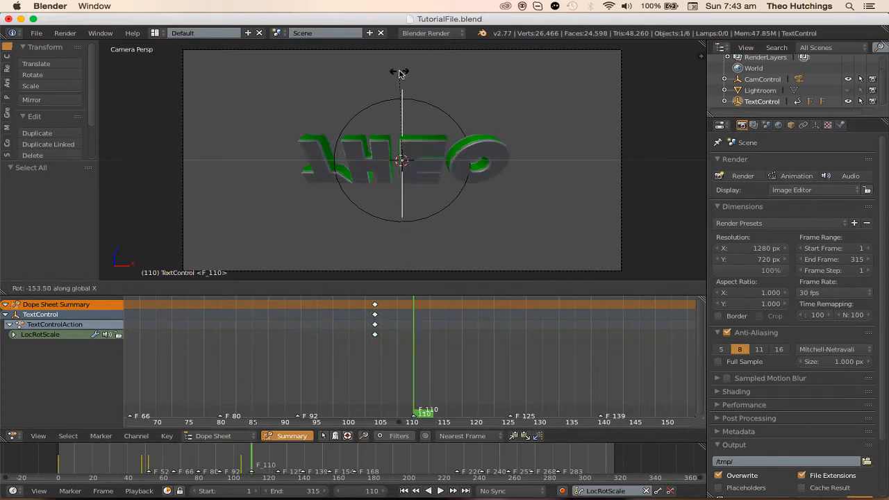
pyautogui.click(389, 90)
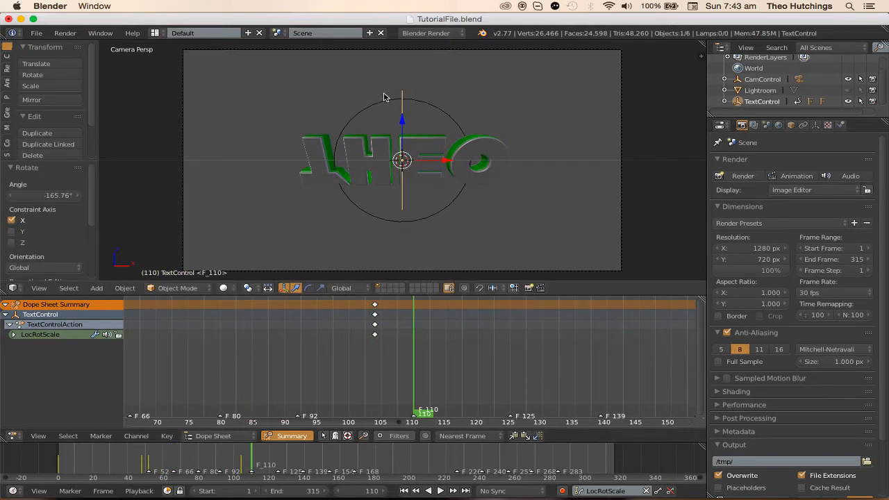
pyautogui.press('i')
# - At frame 119, rotate TextControl slightly further in the negative direction about global X and insert a LocRotScale keyframe
pyautogui.hotkey('shift', 'alt', 'a')
pyautogui.press('a')
pyautogui.scroll(2, 431, 340)
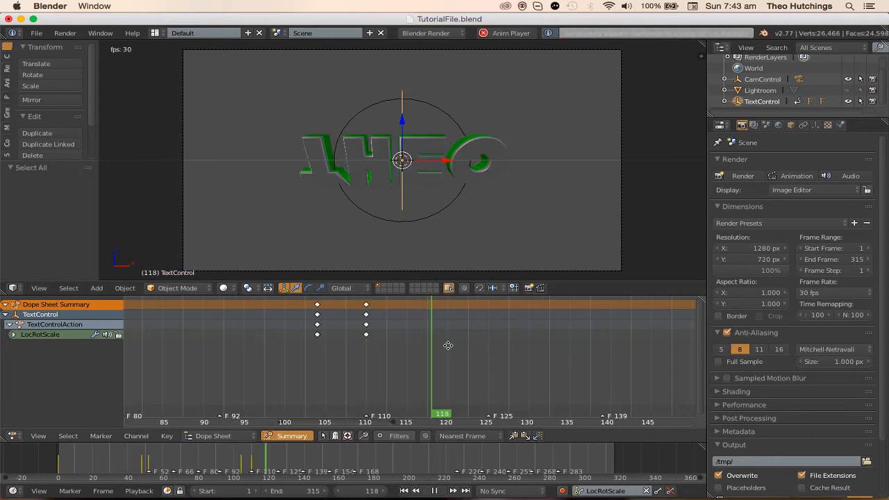
pyautogui.hotkey('alt', 'a')
pyautogui.click(485, 408)
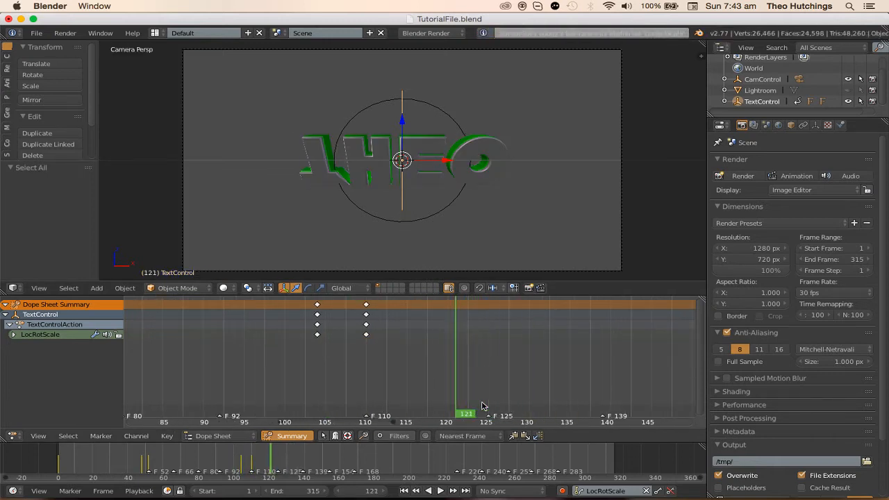
pyautogui.press('Left')
pyautogui.press('r')
pyautogui.press('x')
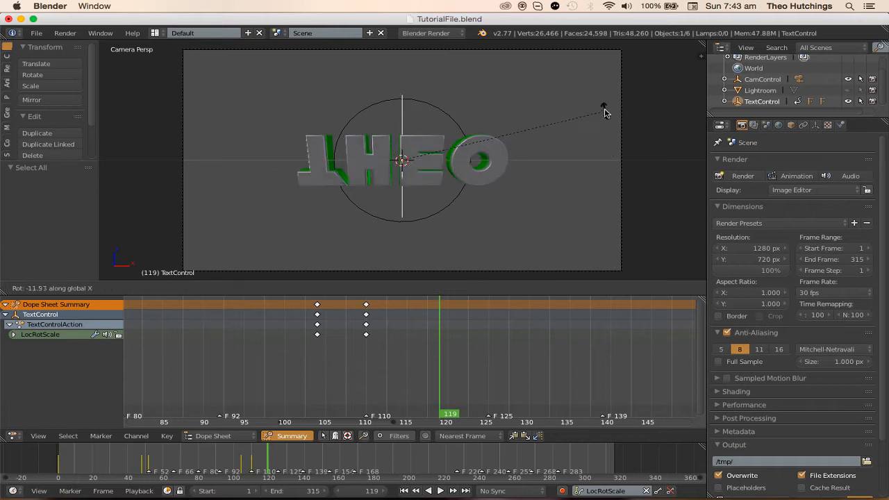
pyautogui.click(589, 91)
pyautogui.press('i')
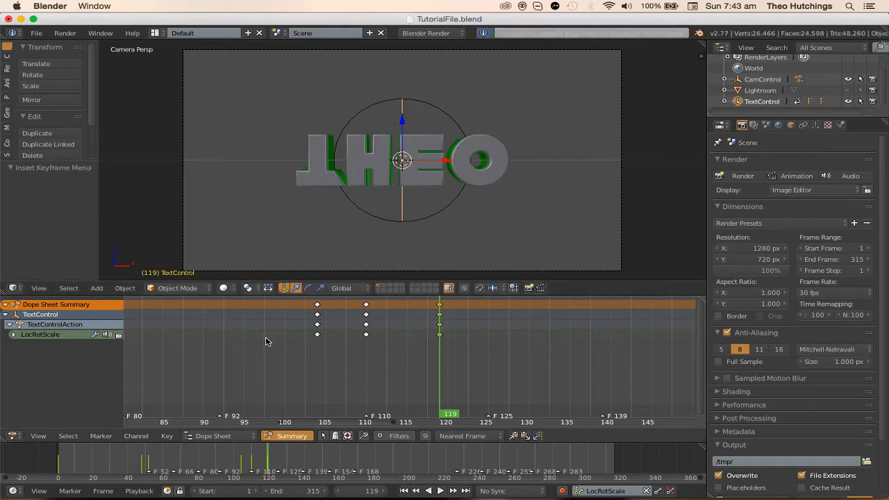
# - At the frame 125 marker, rotate TextControl in the negative direction about global X until THEO is upright and insert a LocRotScale keyframe
pyautogui.hotkey('alt', 'a')
pyautogui.moveTo(273, 341); pyautogui.dragTo(412, 353)
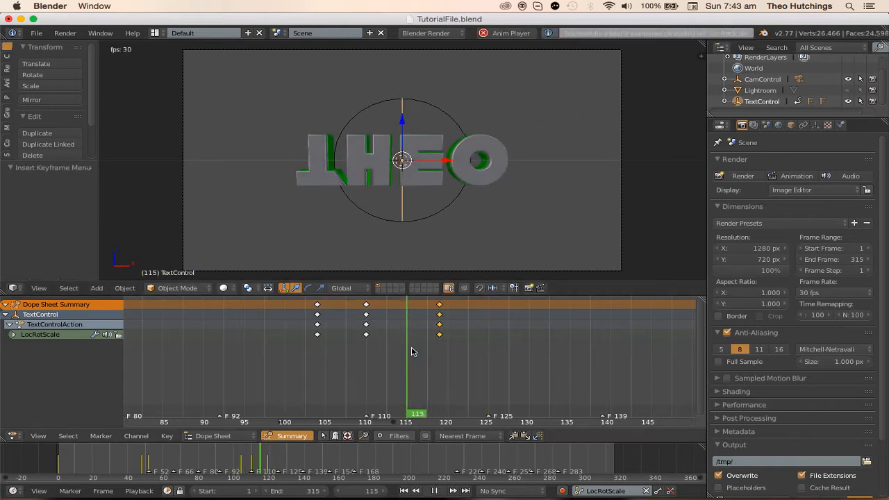
pyautogui.press('Escape')
pyautogui.press('r')
pyautogui.press('x')
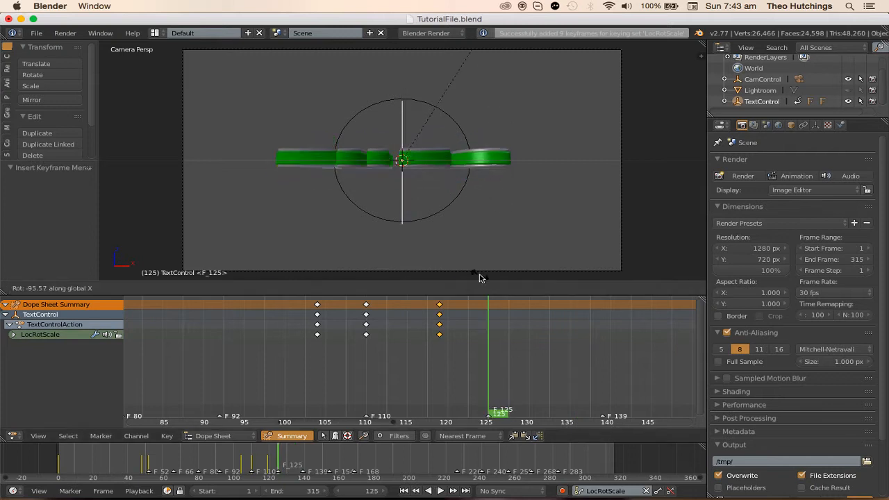
pyautogui.click(327, 70)
pyautogui.press('i')
pyautogui.scroll(-5, 410, 326)
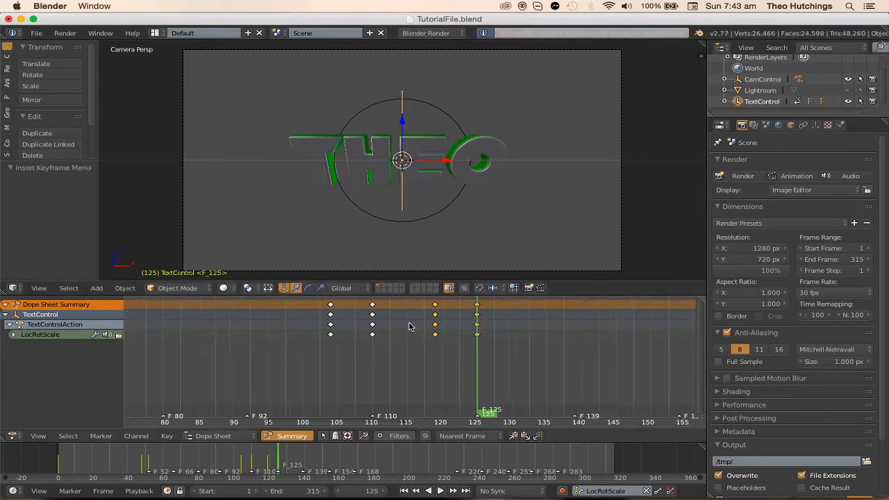
# - Play back the animation to review TextControl's rotation through the keyframes between frames 104 and 125
pyautogui.press('a')
pyautogui.click(355, 335)
pyautogui.hotkey('alt', 'a')
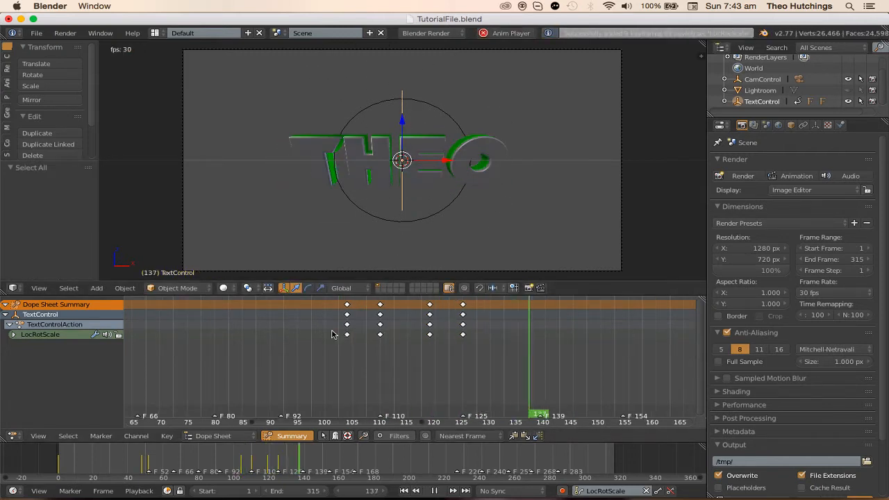
pyautogui.click(326, 336)
pyautogui.scroll(3, 449, 348)
pyautogui.moveTo(449, 347); pyautogui.dragTo(371, 368, button='middle')
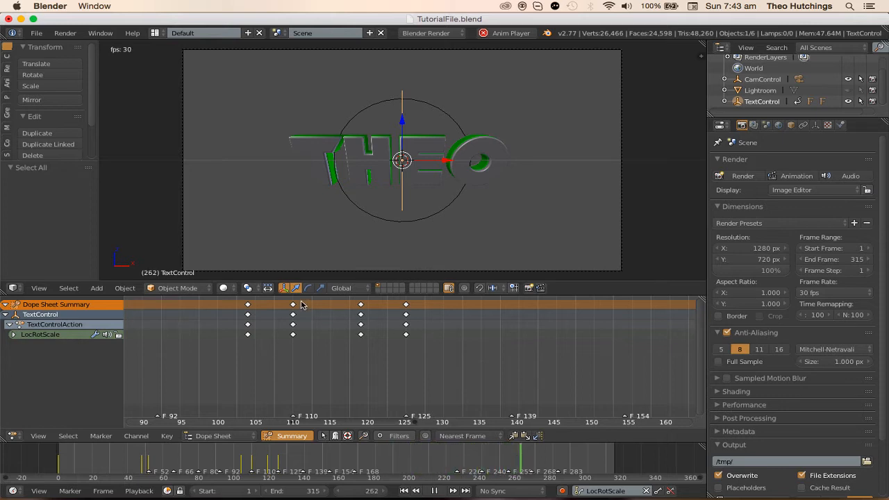
pyautogui.scroll(-5, 370, 325)
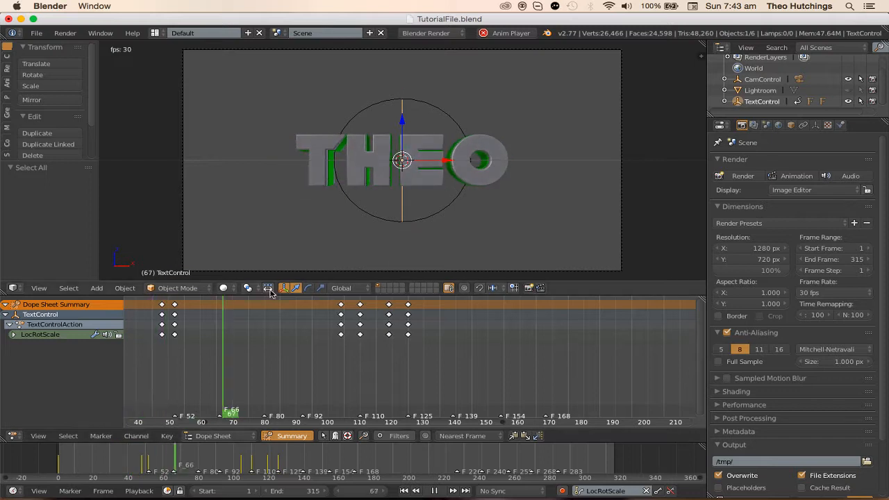
pyautogui.scroll(2, 400, 358)
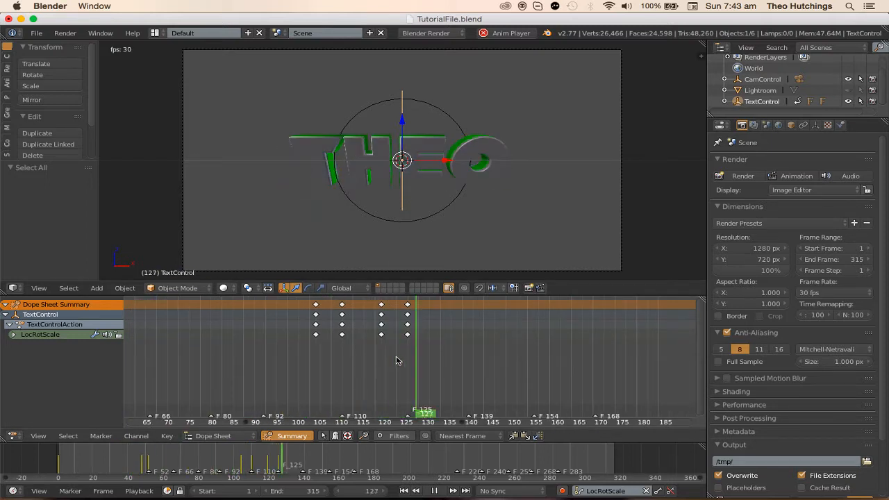
pyautogui.click(270, 350)
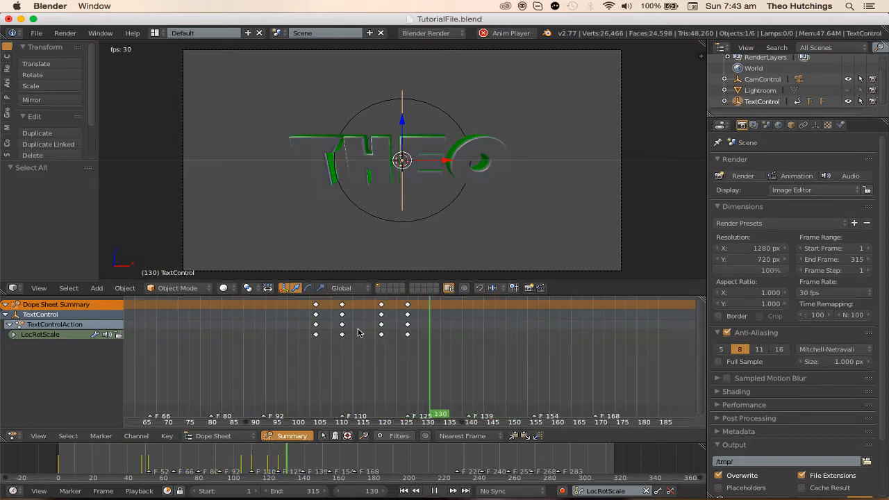
pyautogui.scroll(4, 394, 339)
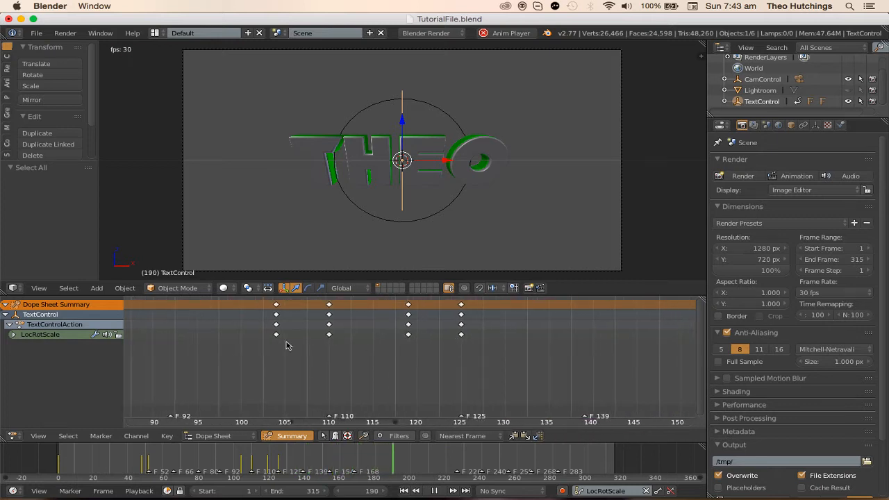
# - Move the TextControl keyframe at frame 119 to frame 120 and replay the motion
pyautogui.click(367, 337)
pyautogui.hotkey('alt', 'a')
pyautogui.click(414, 313)
pyautogui.press('g')
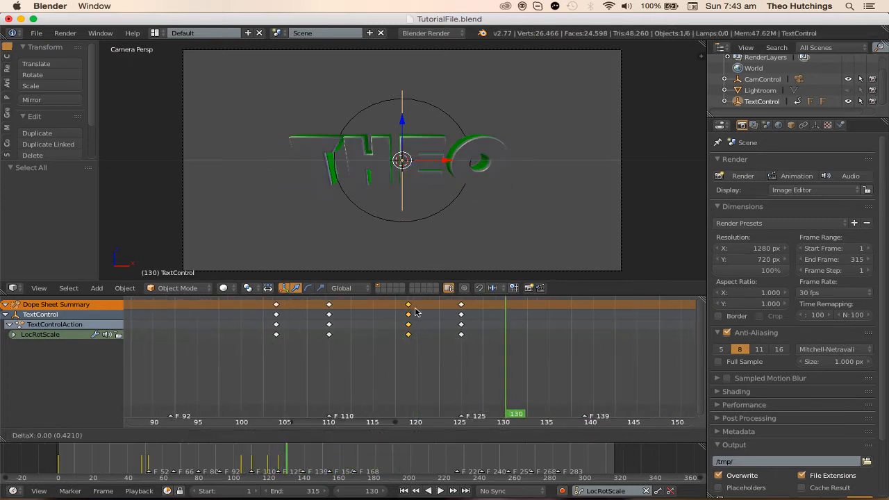
pyautogui.click(419, 314)
pyautogui.click(383, 340)
pyautogui.hotkey('alt', 'a')
pyautogui.press('a')
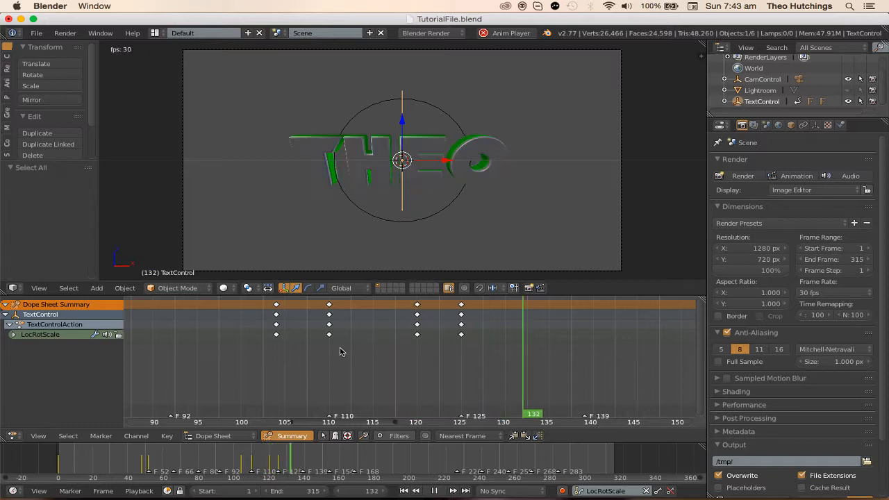
# - Move the TextControl keyframe at frame 104 to frame 105 and replay the motion
pyautogui.click(279, 346)
pyautogui.hotkey('alt', 'a')
pyautogui.click(277, 306)
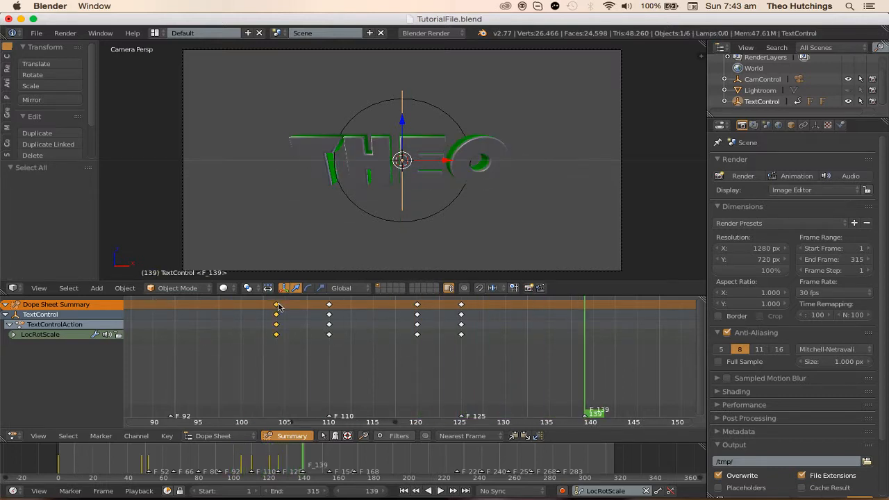
pyautogui.press('g')
pyautogui.click(289, 311)
pyautogui.click(218, 332)
pyautogui.hotkey('alt', 'a')
pyautogui.press('a')
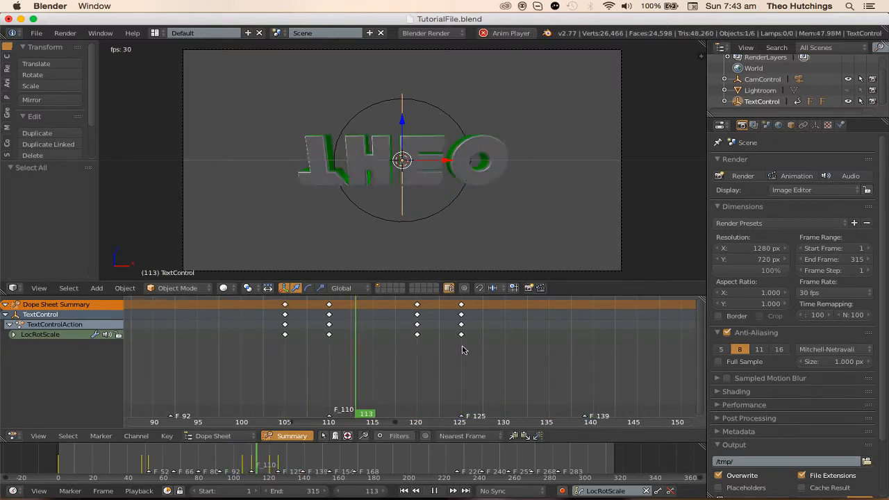
# - At frame 162, rotate TextControl about -25° around the global X axis and insert a LocRotScale keyframe
pyautogui.moveTo(464, 350); pyautogui.dragTo(275, 382, button='middle')
pyautogui.scroll(-3, 276, 382)
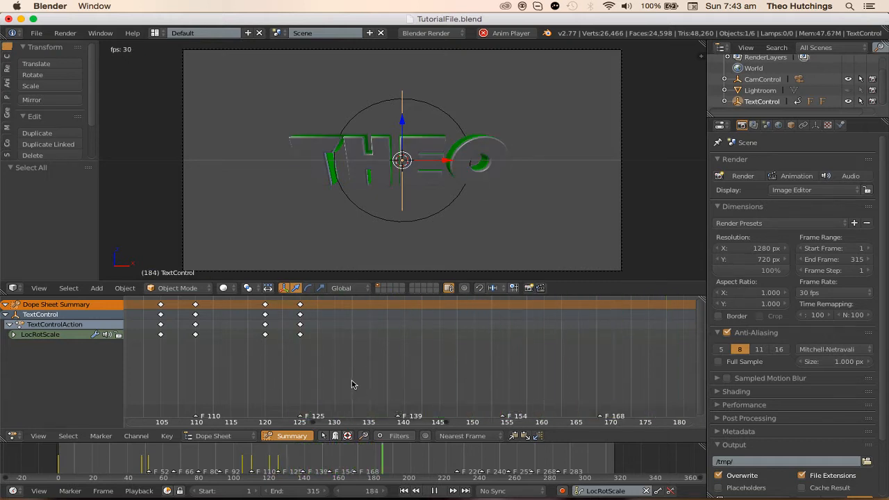
pyautogui.moveTo(491, 386); pyautogui.dragTo(359, 396, button='middle')
pyautogui.scroll(-3, 458, 385)
pyautogui.click(341, 402)
pyautogui.hotkey('alt', 'a')
pyautogui.click(425, 410)
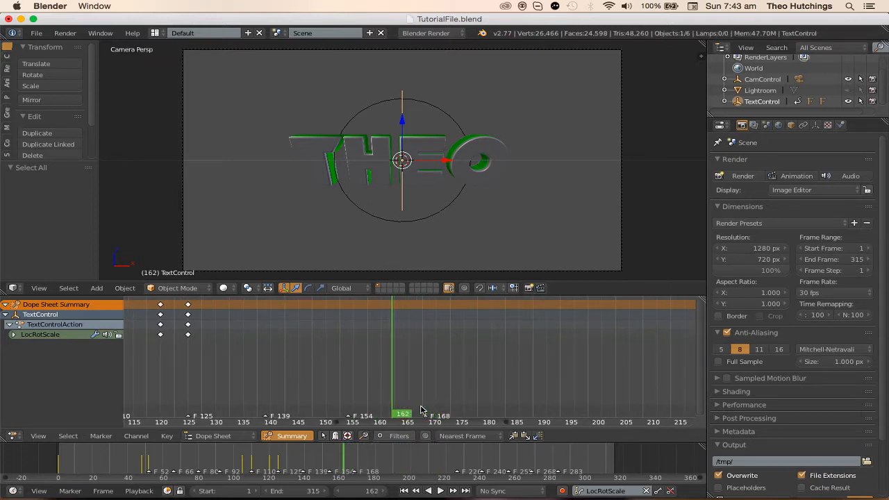
pyautogui.press('r')
pyautogui.press('x')
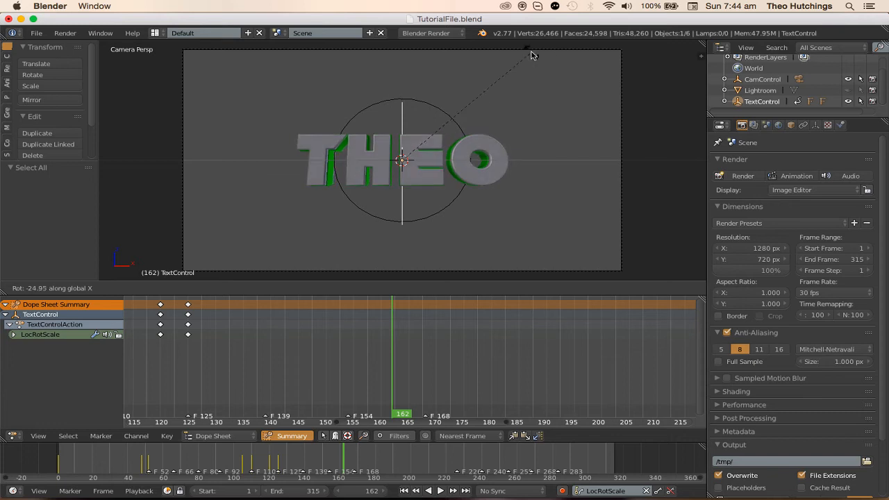
pyautogui.click(524, 55)
pyautogui.press('i')
# - Scrub and play the animation from before frame 125 to review the slow rotation towards frame 162
pyautogui.scroll(-4, 347, 354)
pyautogui.moveTo(339, 357); pyautogui.dragTo(368, 365, button='middle')
pyautogui.click(353, 374)
pyautogui.hotkey('alt', 'a')
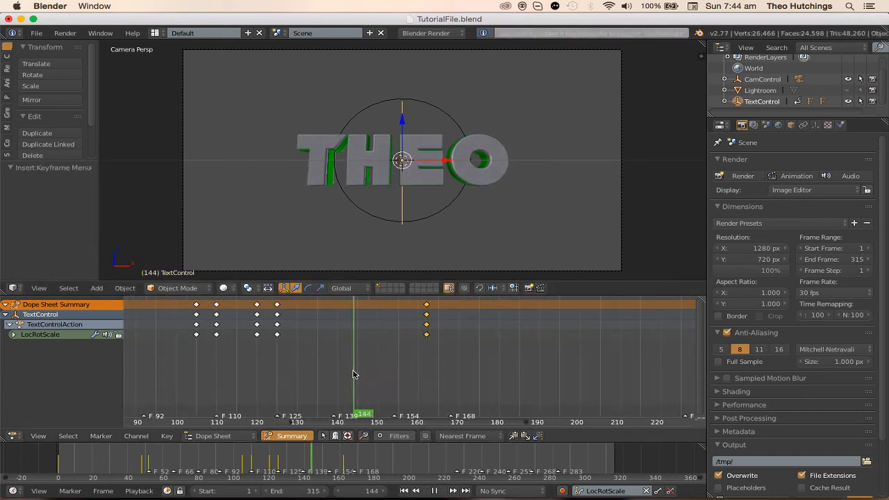
pyautogui.moveTo(336, 378); pyautogui.dragTo(394, 375)
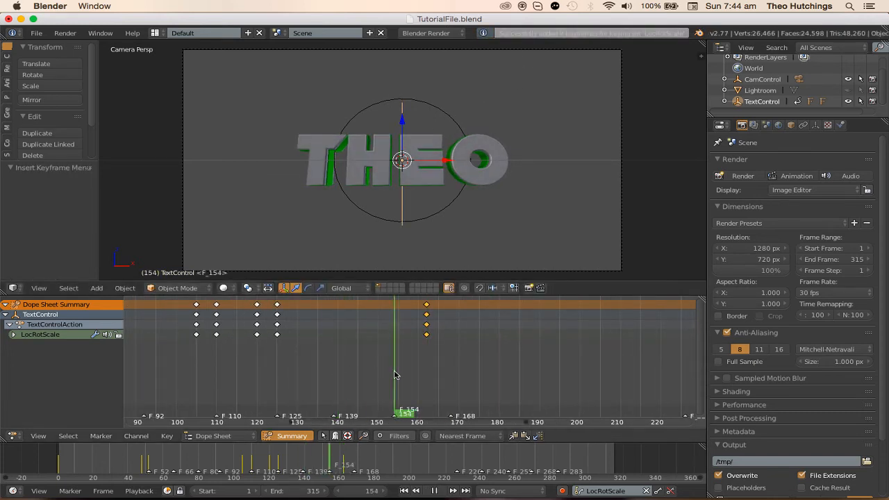
pyautogui.hotkey('alt', 'a')
pyautogui.scroll(1, 313, 326)
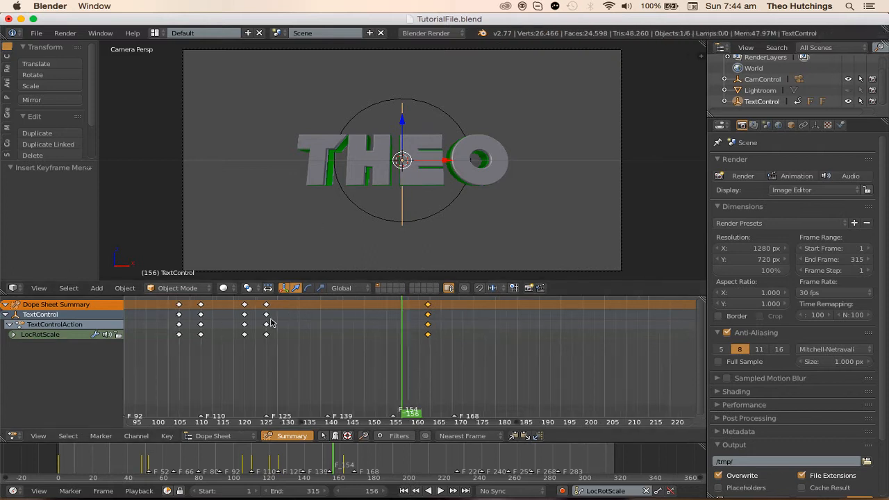
pyautogui.press('a')
pyautogui.click(178, 323)
pyautogui.hotkey('alt', 'a')
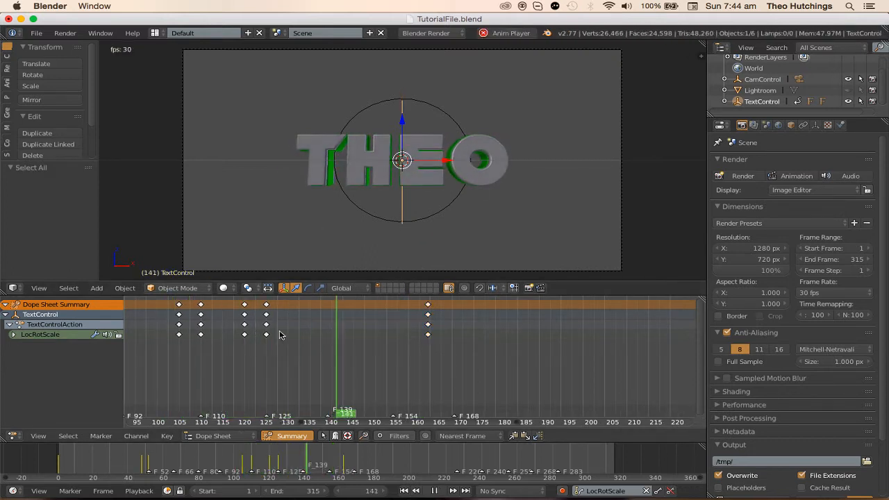
# - At the frame 168 marker, rotate TextControl nearly a full positive turn about global X and insert a LocRotScale keyframe
pyautogui.scroll(5, 484, 385)
pyautogui.hotkey('alt', 'a')
pyautogui.click(476, 401)
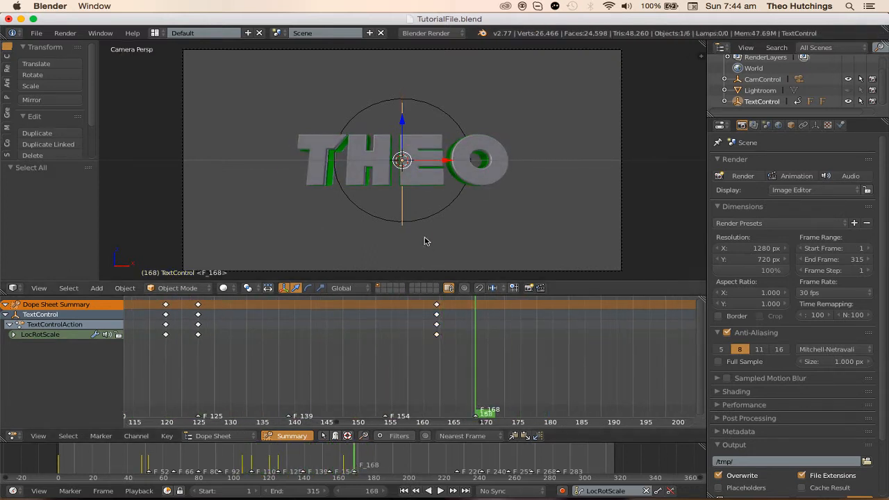
pyautogui.press('r')
pyautogui.press('x')
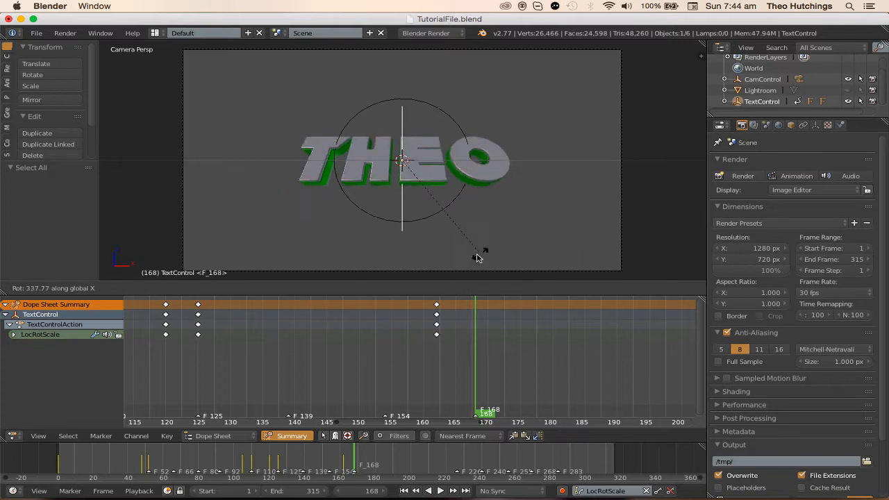
pyautogui.click(462, 258)
pyautogui.press('i')
# - Move the TextControl keyframe at frame 162 to frame 161, replaying the motion to check its timing
pyautogui.click(411, 336)
pyautogui.hotkey('alt', 'a')
pyautogui.press('a')
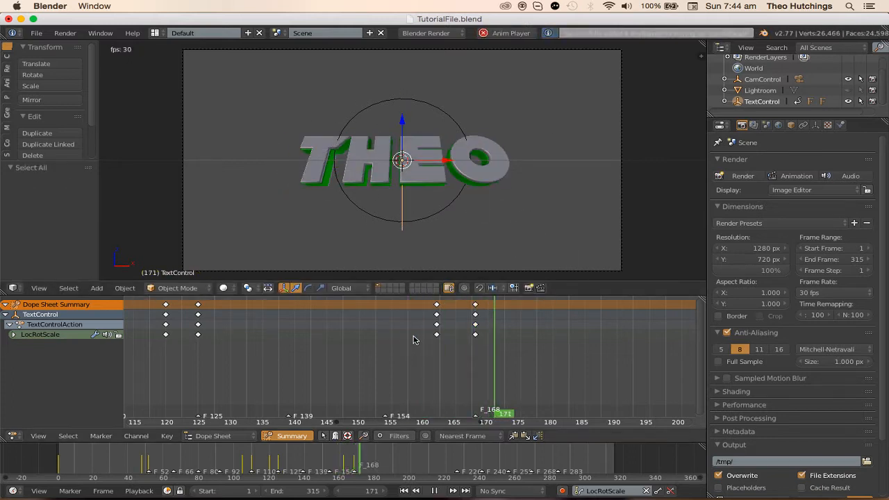
pyautogui.scroll(-1, 424, 326)
pyautogui.click(424, 325)
pyautogui.hotkey('alt', 'a')
pyautogui.press('g')
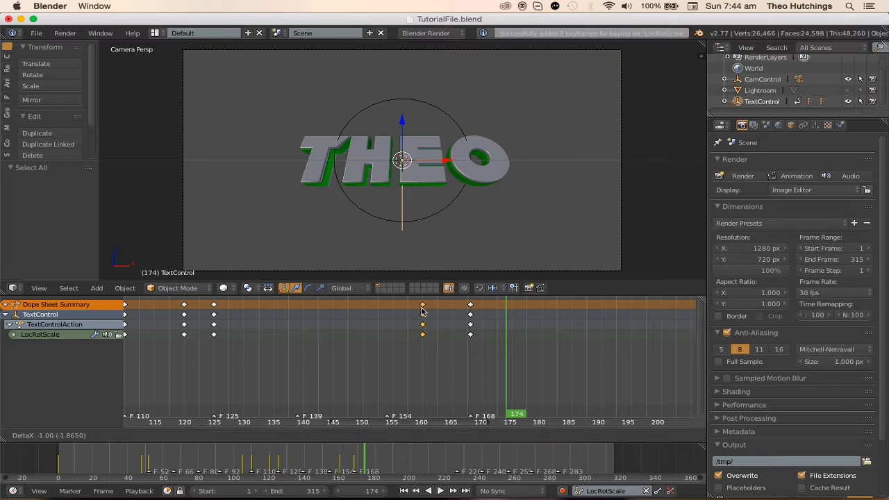
pyautogui.click(421, 311)
pyautogui.click(389, 324)
pyautogui.hotkey('alt', 'a')
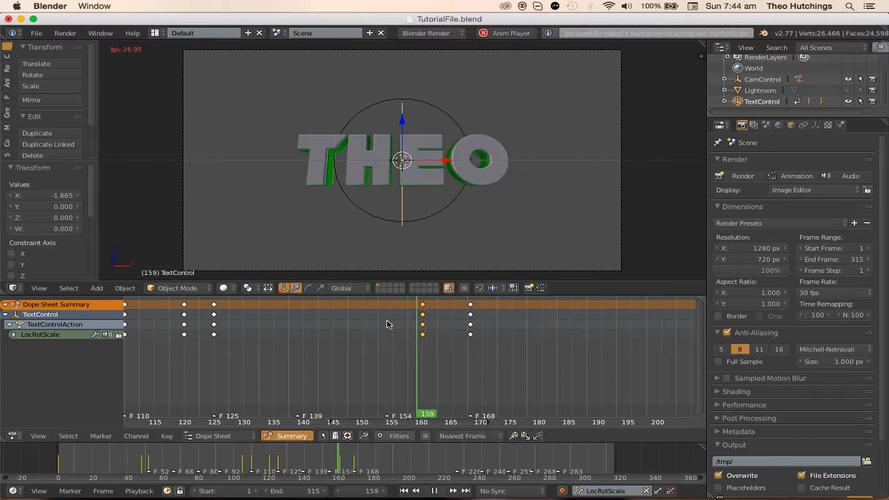
pyautogui.press('g')
pyautogui.click(431, 312)
pyautogui.click(386, 325)
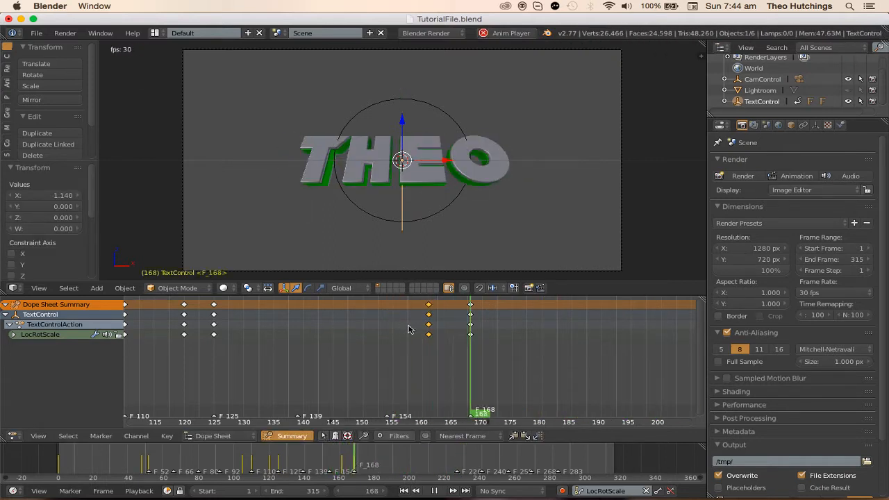
pyautogui.press('a')
# - At frame 218, clear TextControl's rotation and insert a LocRotScale keyframe
pyautogui.click(419, 331)
pyautogui.hotkey('alt', 'a')
pyautogui.scroll(-4, 576, 371)
pyautogui.moveTo(555, 372); pyautogui.dragTo(361, 370, button='middle')
pyautogui.hotkey('alt', 'a')
pyautogui.scroll(3, 369, 372)
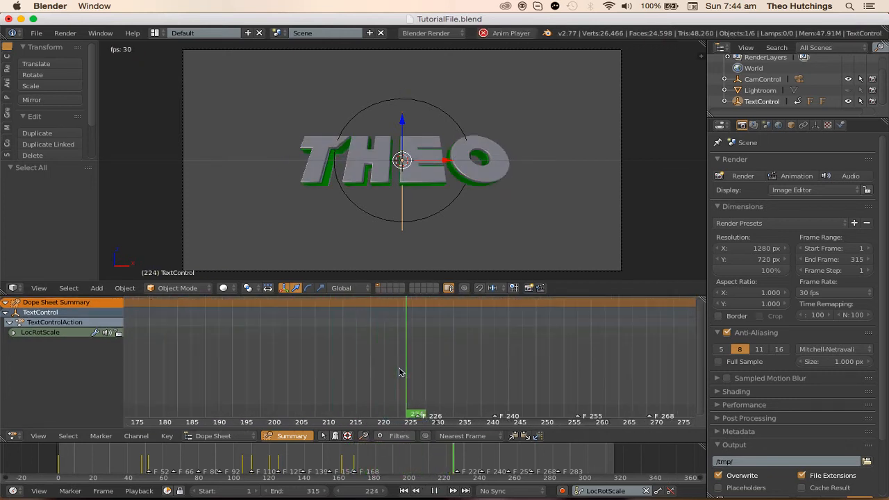
pyautogui.scroll(-1, 406, 380)
pyautogui.hotkey('alt', 'a')
pyautogui.click(418, 400)
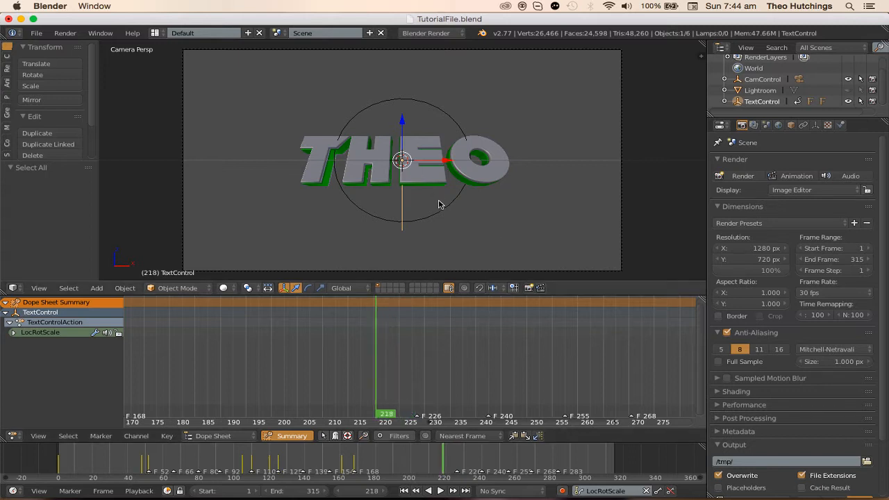
pyautogui.hotkey('alt', 'r')
pyautogui.press('i')
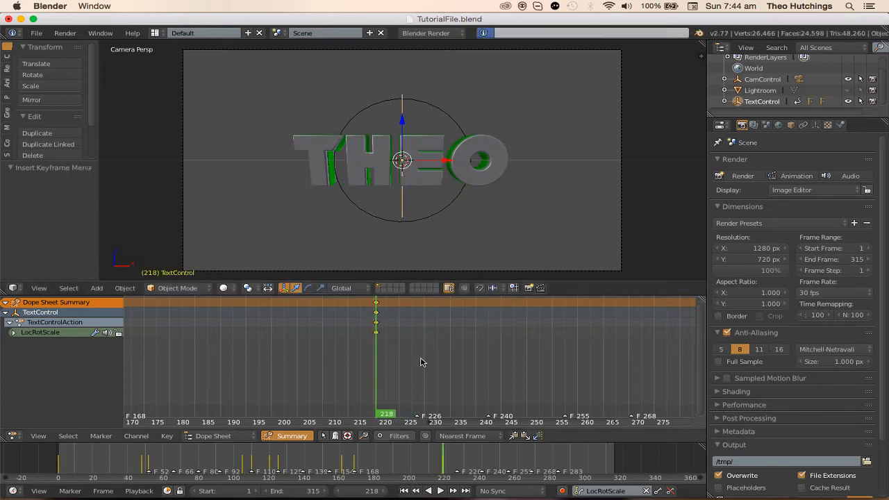
# - At the frame 226 marker, rotate TextControl most of a positive turn about global X and insert a LocRotScale keyframe
pyautogui.click(417, 373)
pyautogui.press('r')
pyautogui.press('x')
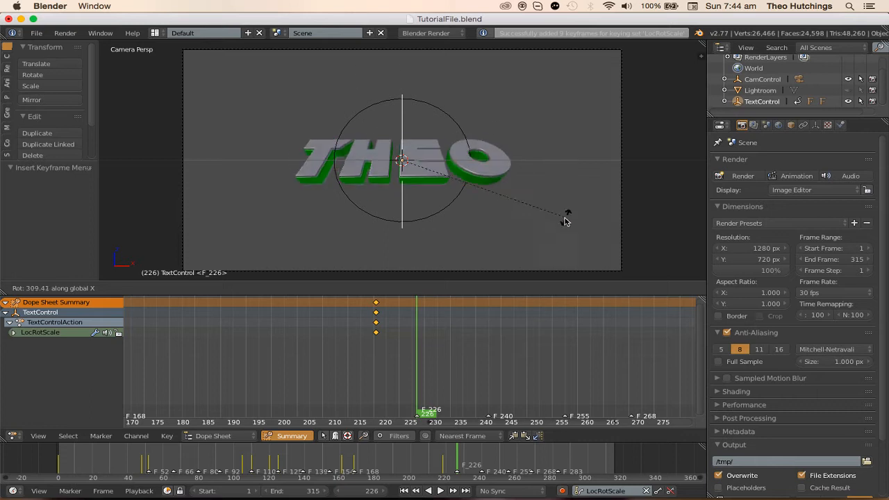
pyautogui.click(514, 239)
pyautogui.press('i')
# - Replay the animation, then at frame 264 rotate TextControl slightly about global X and insert a LocRotScale keyframe
pyautogui.hotkey('alt', 'a')
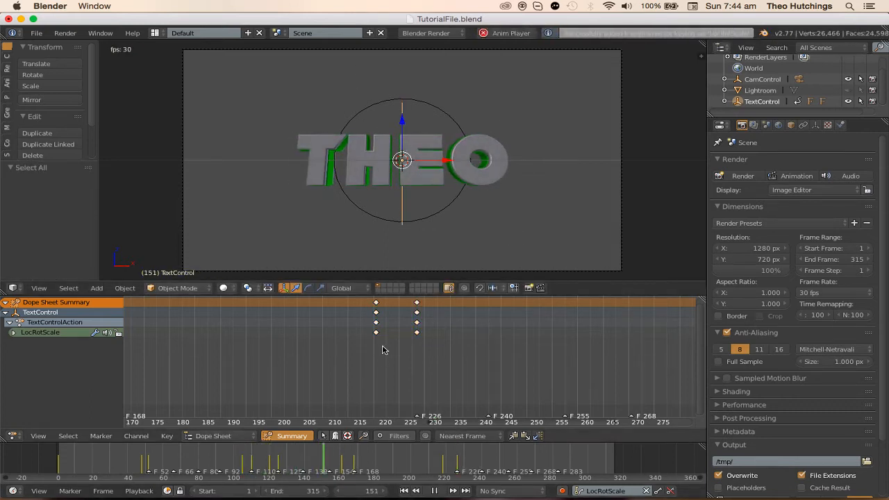
pyautogui.scroll(2, 427, 360)
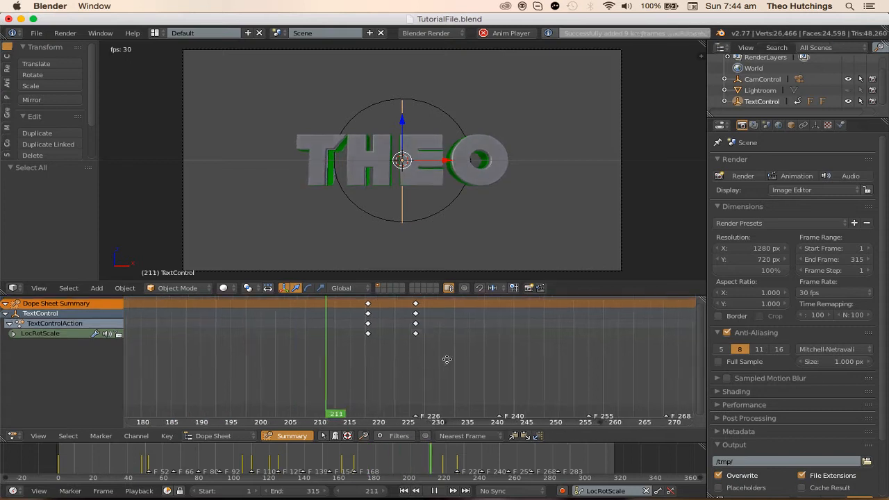
pyautogui.moveTo(446, 359); pyautogui.dragTo(397, 370, button='middle')
pyautogui.scroll(-4, 468, 381)
pyautogui.moveTo(497, 381); pyautogui.dragTo(391, 381, button='middle')
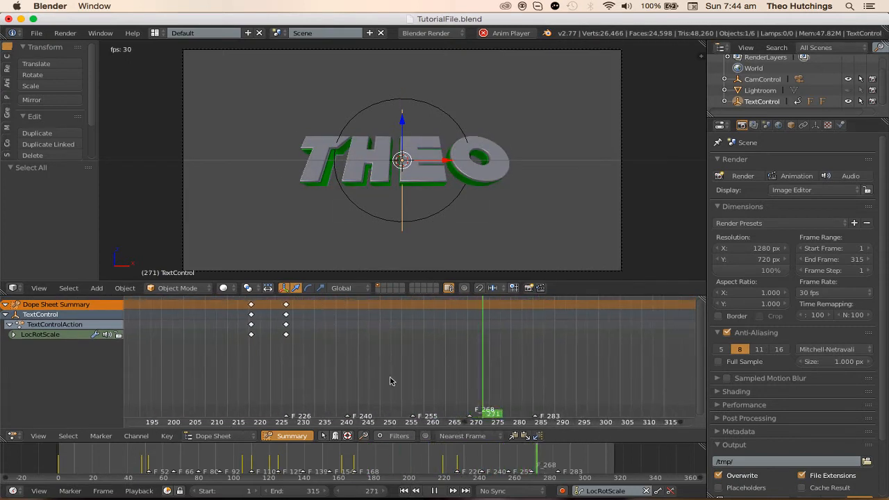
pyautogui.hotkey('alt', 'a')
pyautogui.click(539, 403)
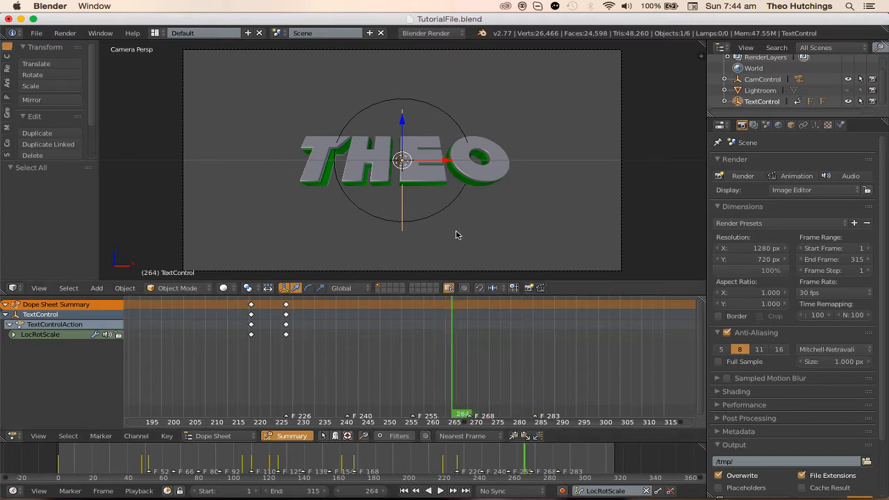
pyautogui.press('r')
pyautogui.press('x')
pyautogui.click(409, 257)
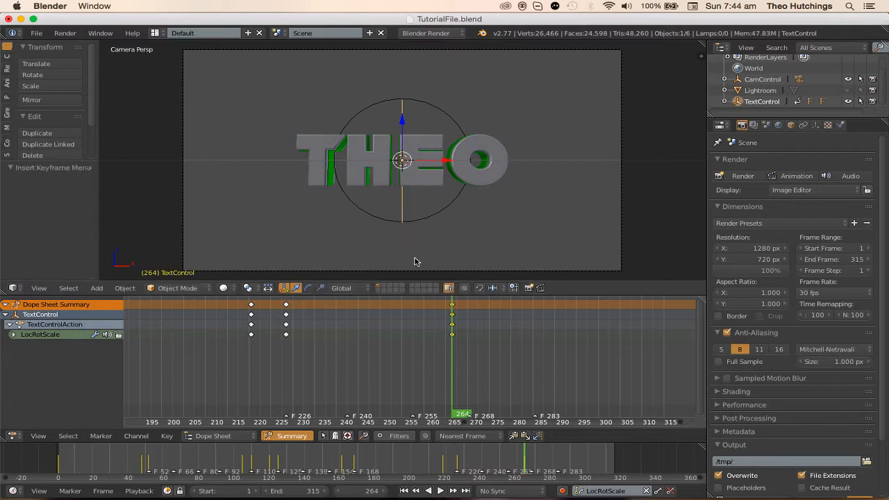
# - Replay the animation, then return to frame 264, rotate TextControl further about global X and update its LocRotScale keyframe
pyautogui.press('i')
pyautogui.click(229, 371)
pyautogui.hotkey('alt', 'a')
pyautogui.scroll(2, 526, 357)
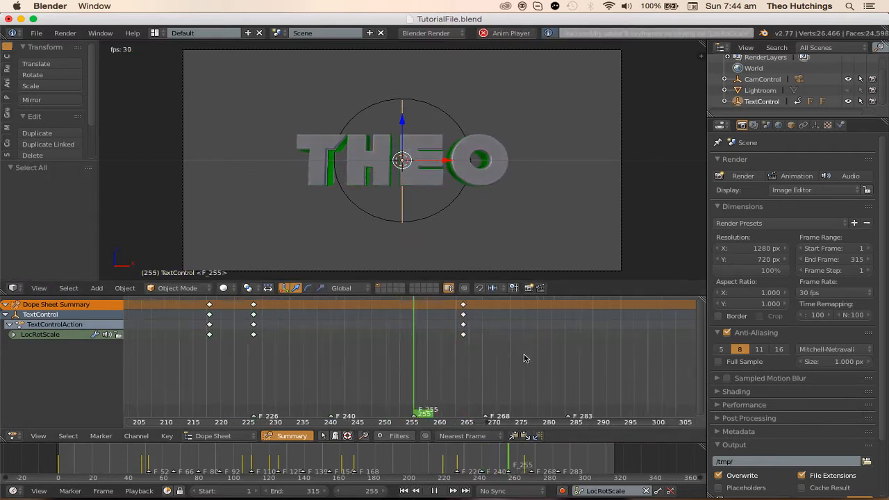
pyautogui.hotkey('alt', 'a')
pyautogui.click(396, 345)
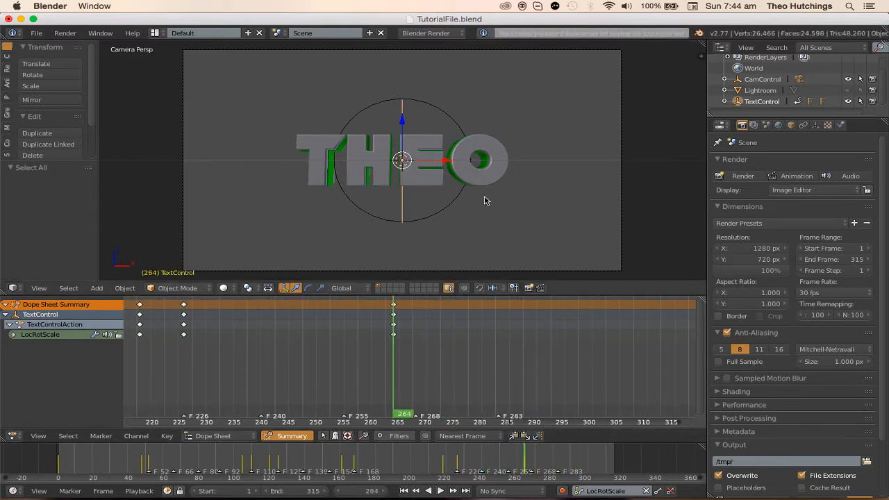
pyautogui.press('r')
pyautogui.press('x')
pyautogui.click(470, 218)
pyautogui.press('i')
# - Replay from frame 264, then at frame 280 rotate TextControl slightly negative about global X and insert a LocRotScale keyframe
pyautogui.hotkey('alt', 'a')
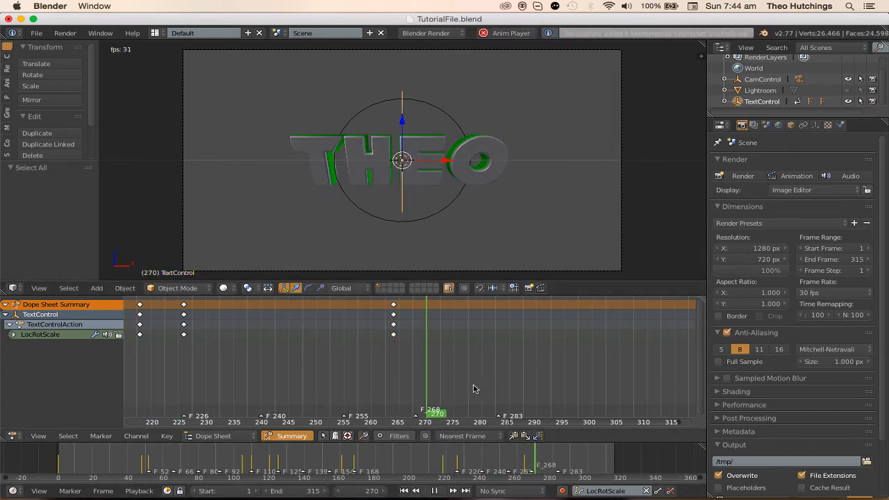
pyautogui.hotkey('alt', 'a')
pyautogui.click(497, 406)
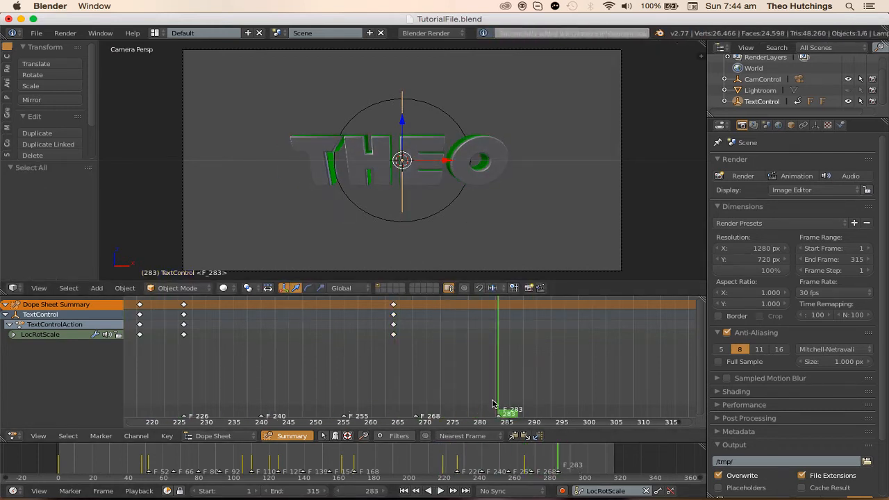
pyautogui.click(492, 403)
pyautogui.press('Left')
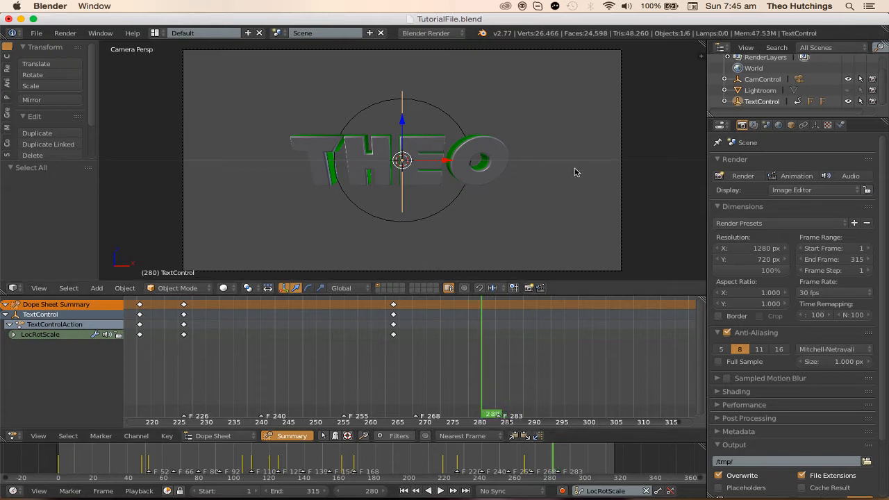
pyautogui.press('r')
pyautogui.press('x')
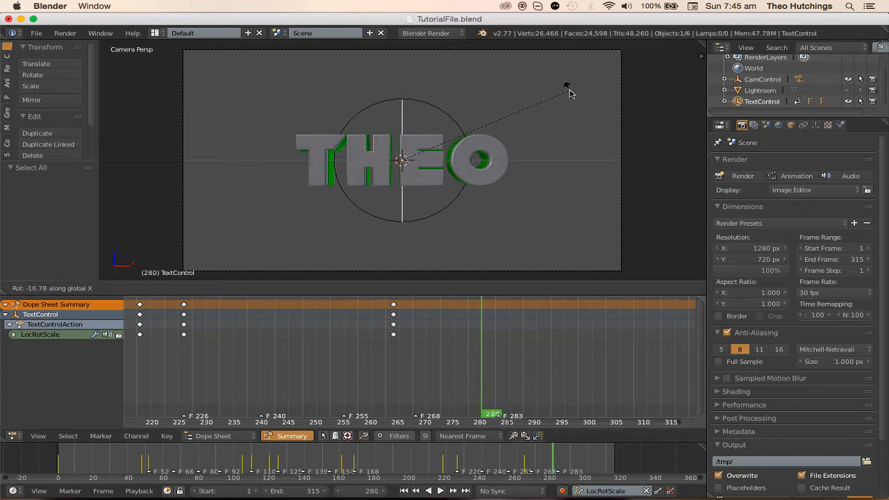
pyautogui.click(532, 118)
pyautogui.press('i')
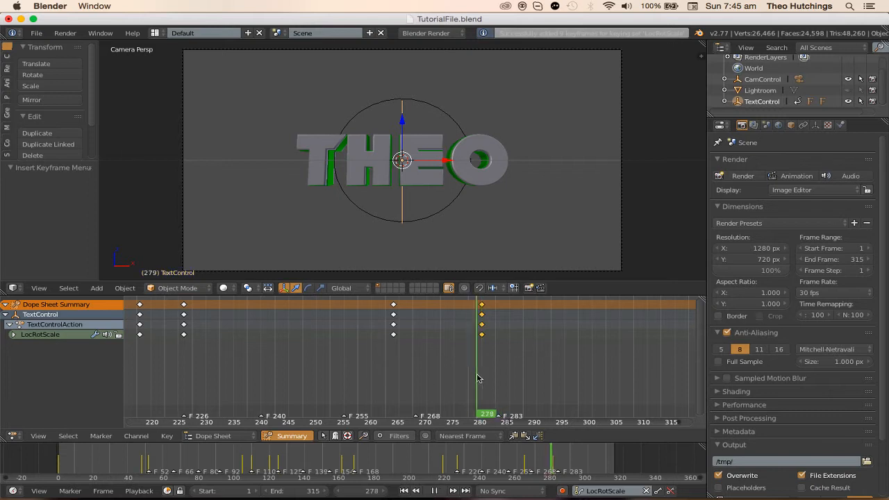
# - At the frame 283 marker, rotate TextControl by a fast negative turn about global X and insert a LocRotScale keyframe
pyautogui.press('r')
pyautogui.press('x')
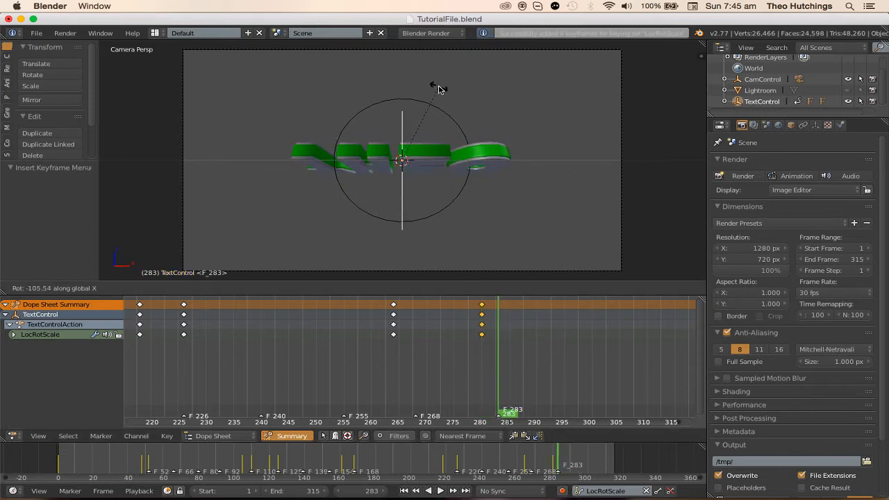
pyautogui.click(481, 107)
pyautogui.press('i')
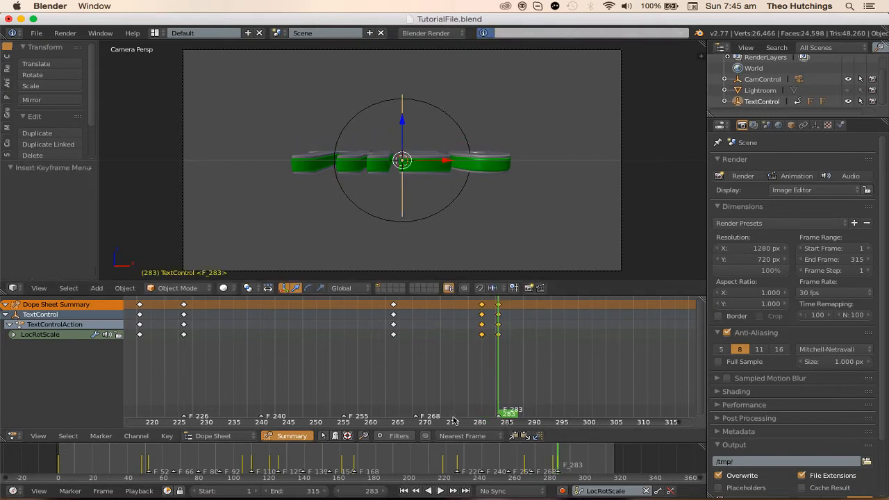
# - At the last frame, 315, rotate TextControl slightly negative about global X and insert a LocRotScale keyframe
pyautogui.click(465, 491)
pyautogui.press('r')
pyautogui.press('x')
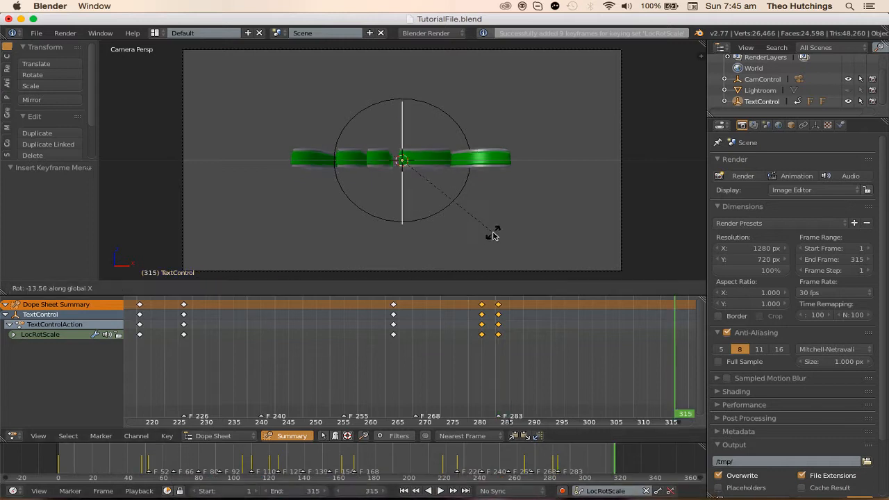
pyautogui.click(499, 223)
pyautogui.press('i')
# - Replay the animation and move TextControl's keyframe at frame 280 to frame 281, then deselect the keyframes
pyautogui.click(341, 370)
pyautogui.hotkey('alt', 'a')
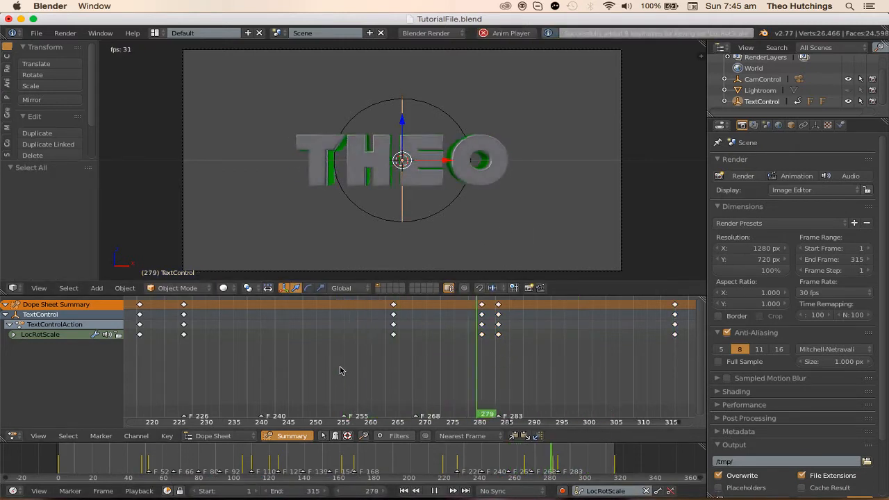
pyautogui.scroll(-3, 341, 370)
pyautogui.scroll(7, 401, 350)
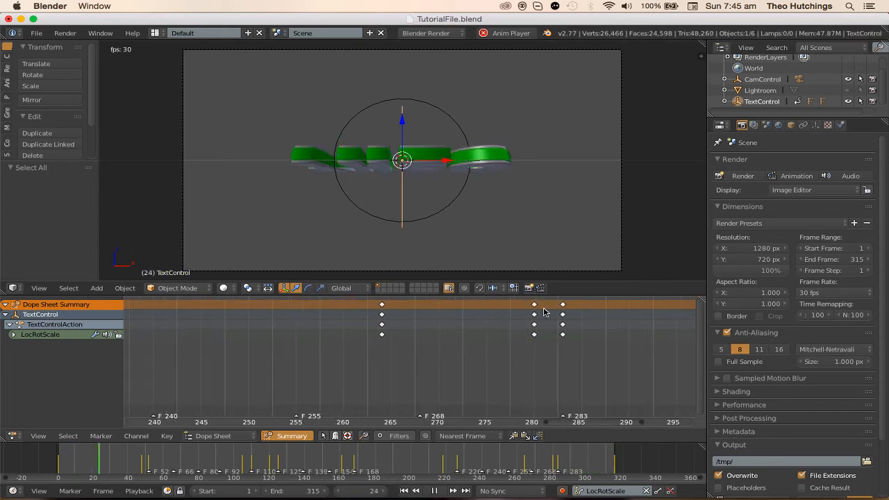
pyautogui.moveTo(534, 307); pyautogui.dragTo(542, 308)
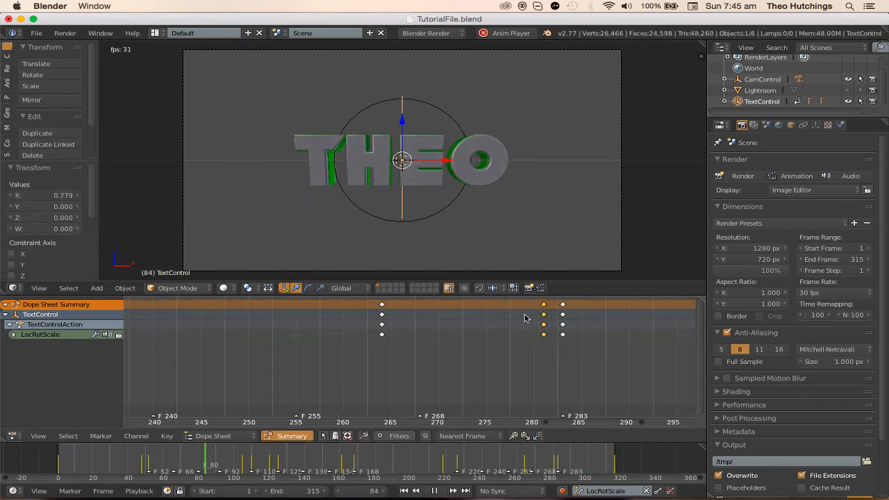
pyautogui.scroll(-1, 446, 338)
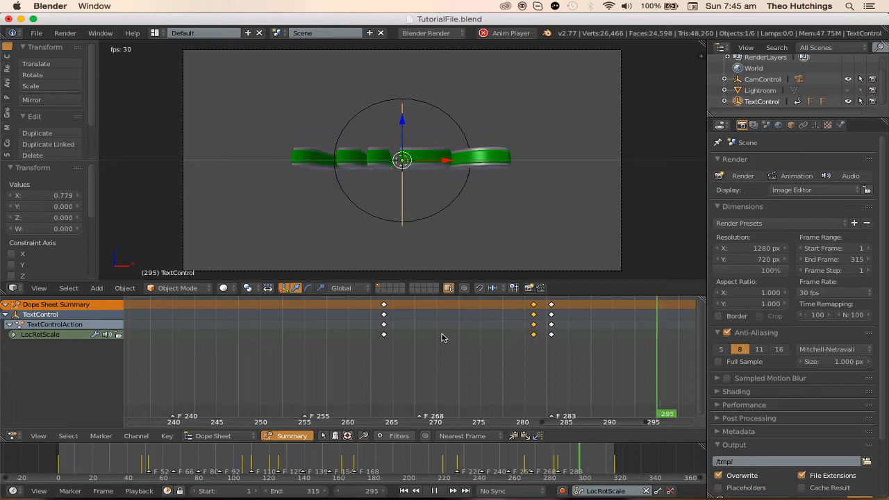
pyautogui.press('a')
# - Watch the whole animation with all TextControl keyframes in view, then stop playback and save over the existing file
pyautogui.scroll(-2, 389, 328)
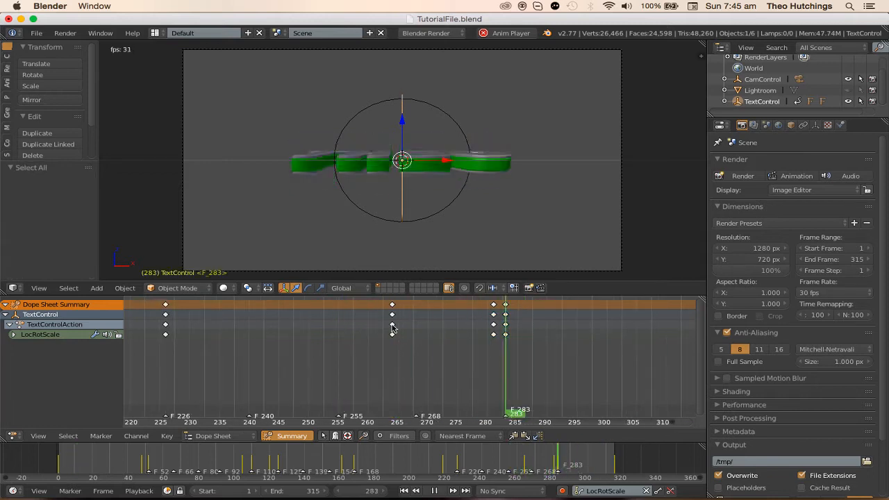
pyautogui.scroll(-5, 392, 328)
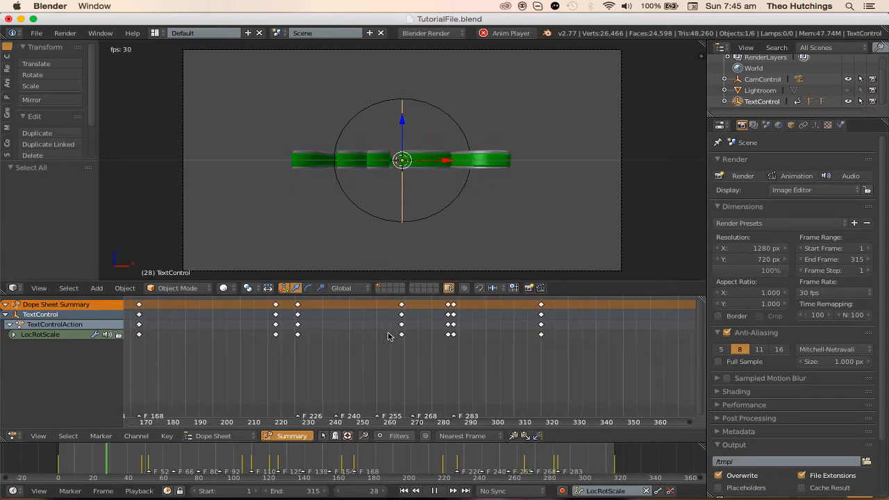
pyautogui.scroll(-4, 480, 362)
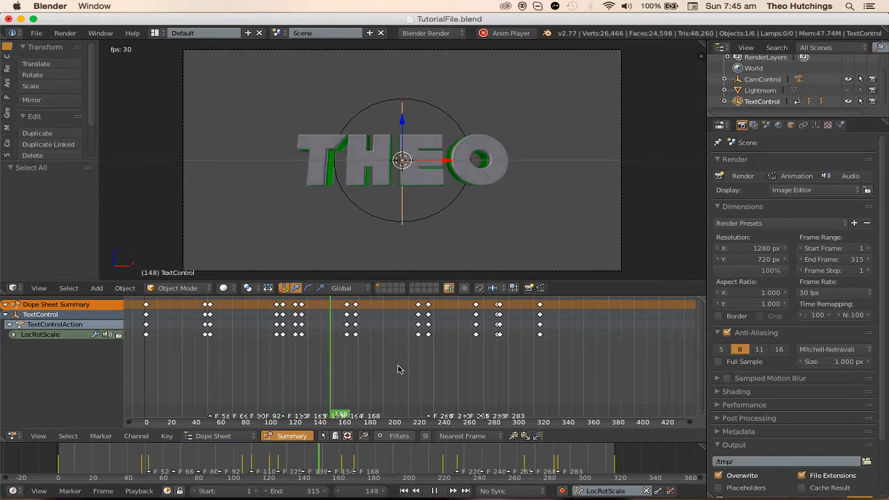
pyautogui.scroll(2, 399, 369)
pyautogui.hotkey('alt', 'a')
pyautogui.hotkey('ctrl', 's')
pyautogui.click(399, 237)
pyautogui.scroll(-2, 394, 334)
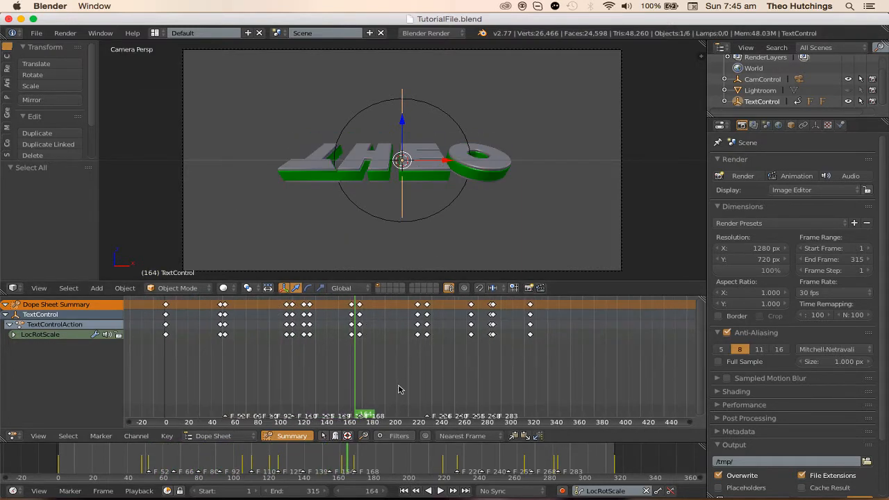
# - Return to frame 1 and change the Dope Sheet area to the Graph Editor
pyautogui.click(405, 491)
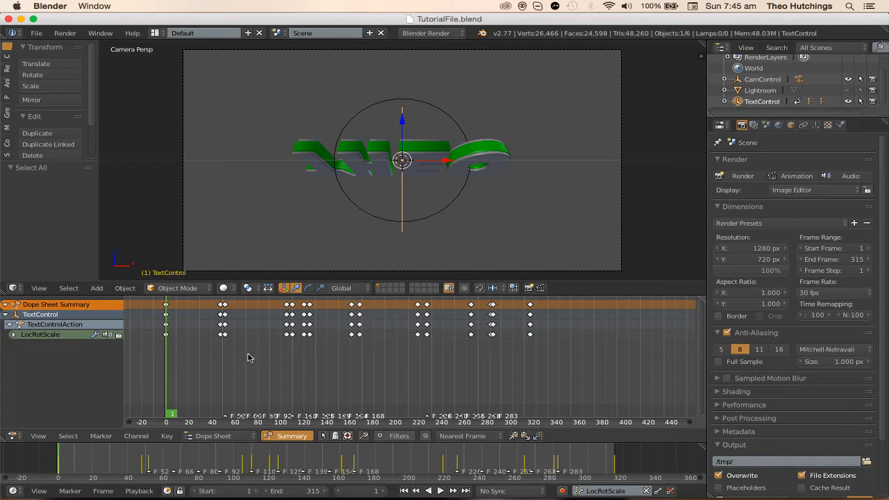
pyautogui.click(13, 435)
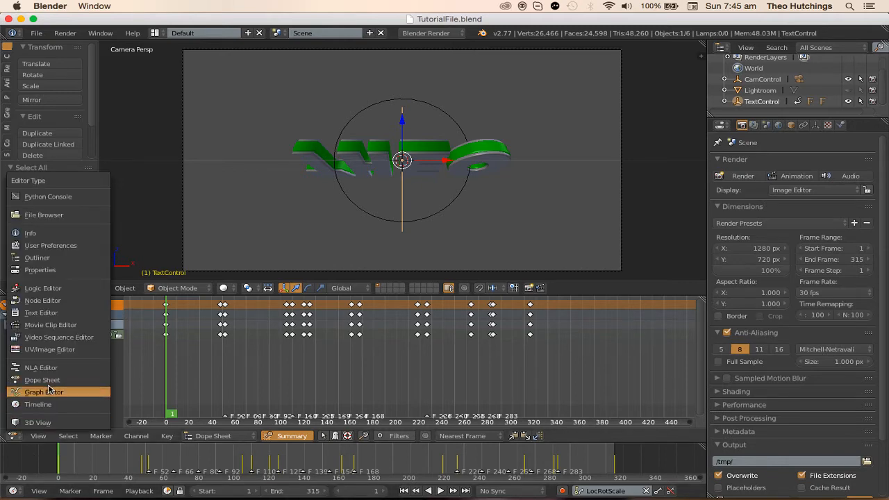
pyautogui.click(48, 389)
pyautogui.scroll(-8, 334, 354)
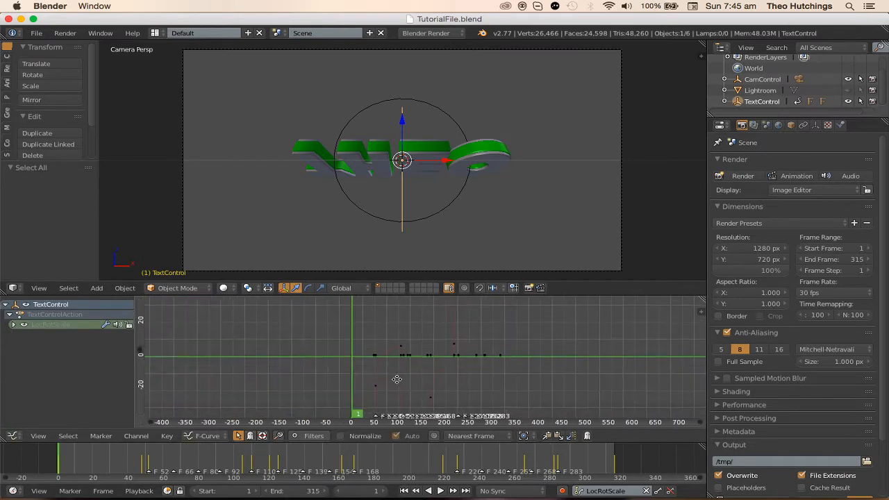
pyautogui.scroll(1, 324, 360)
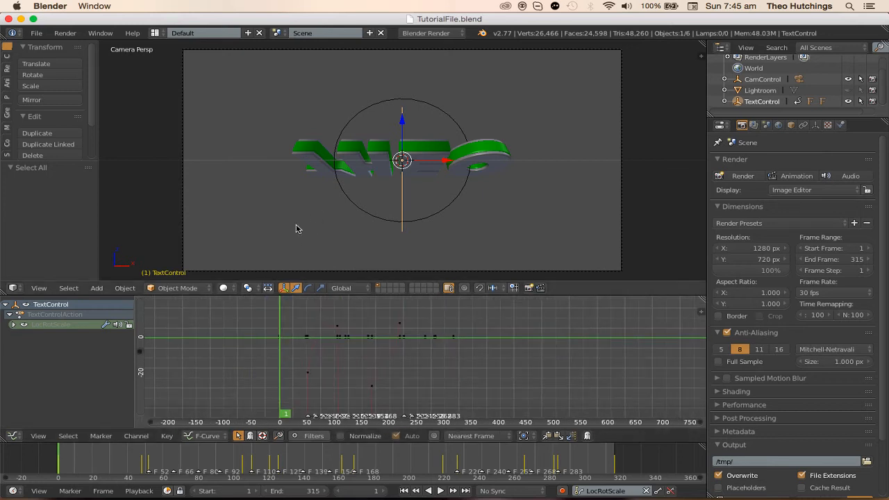
# - Normalize the curves, expand the LocRotScale group and show only the X Euler Rotation curve
pyautogui.click(340, 435)
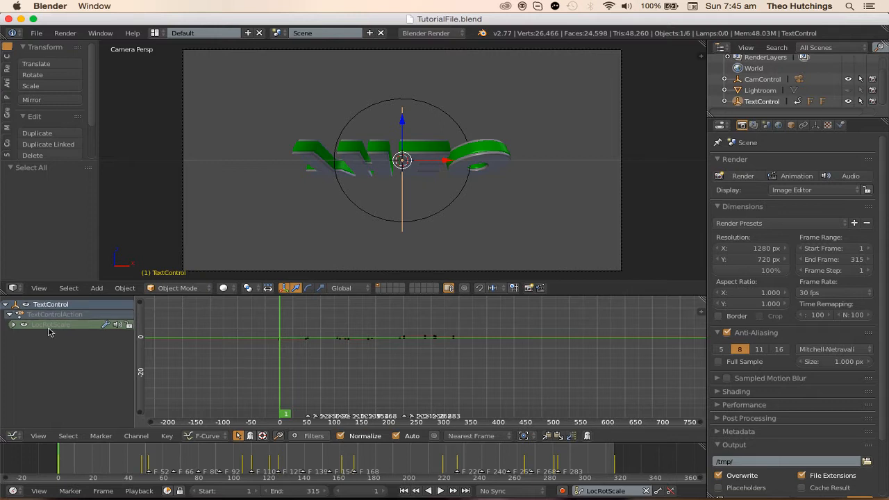
pyautogui.click(13, 324)
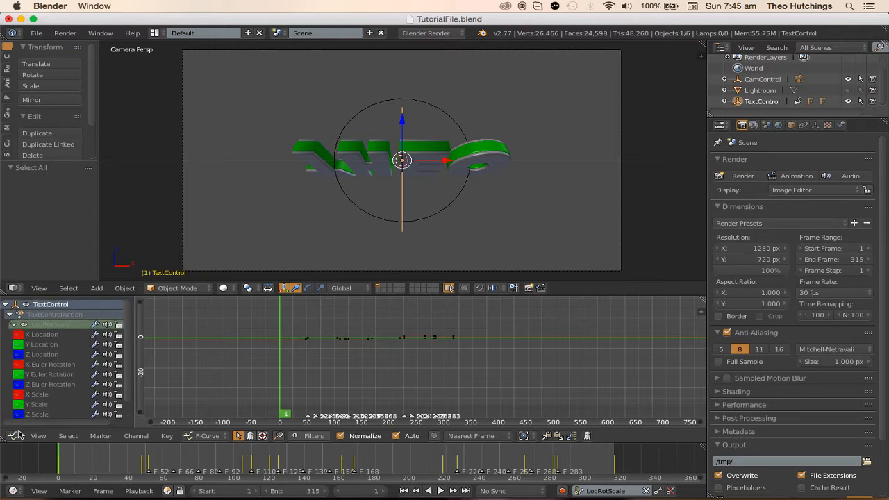
pyautogui.scroll(-1, 23, 391)
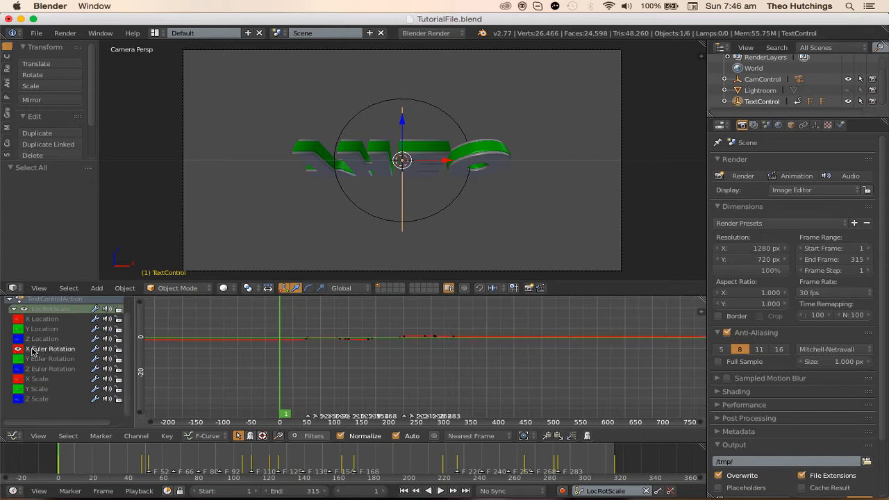
# - Examine the shape of TextControl's X Euler Rotation curve, particularly the slow stretch after the frame 52 marker
pyautogui.keyDown('ctrl'); pyautogui.moveTo(296, 359); pyautogui.dragTo(229, 371, button='middle'); pyautogui.keyUp('ctrl')
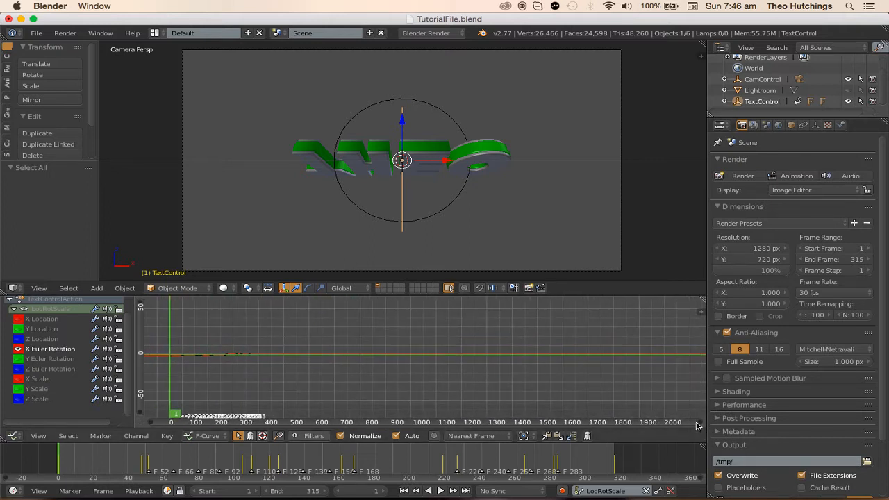
pyautogui.moveTo(703, 426)
pyautogui.mouseDown()
pyautogui.moveTo(660, 425)
pyautogui.moveTo(709, 425)
pyautogui.mouseUp()
pyautogui.moveTo(389, 402); pyautogui.dragTo(641, 404, button='middle')
pyautogui.moveTo(699, 423); pyautogui.dragTo(868, 425)
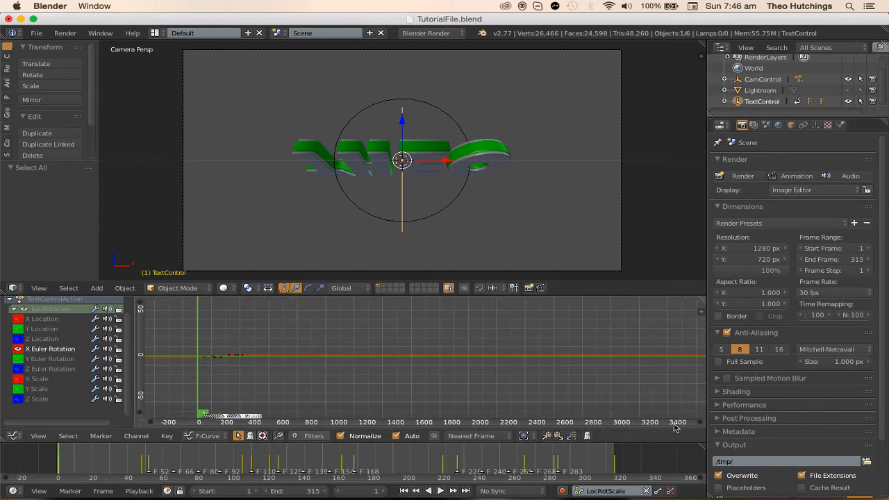
pyautogui.moveTo(700, 425); pyautogui.dragTo(771, 429)
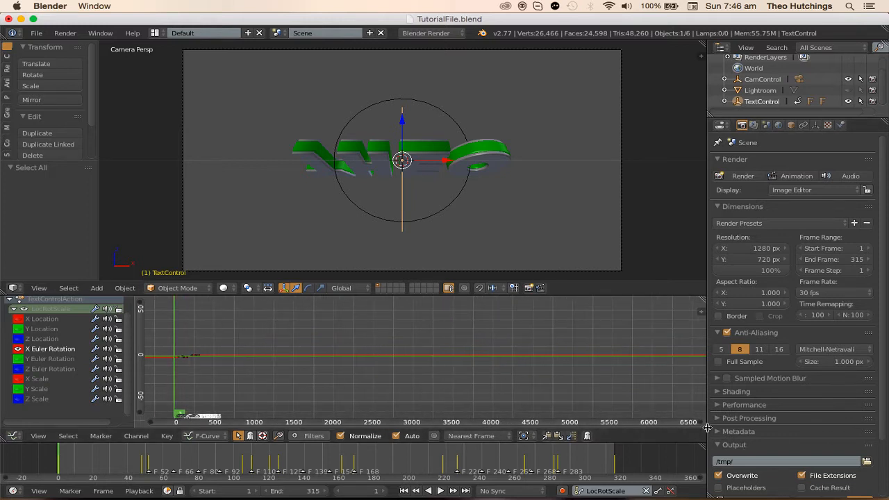
pyautogui.moveTo(701, 425); pyautogui.dragTo(874, 440)
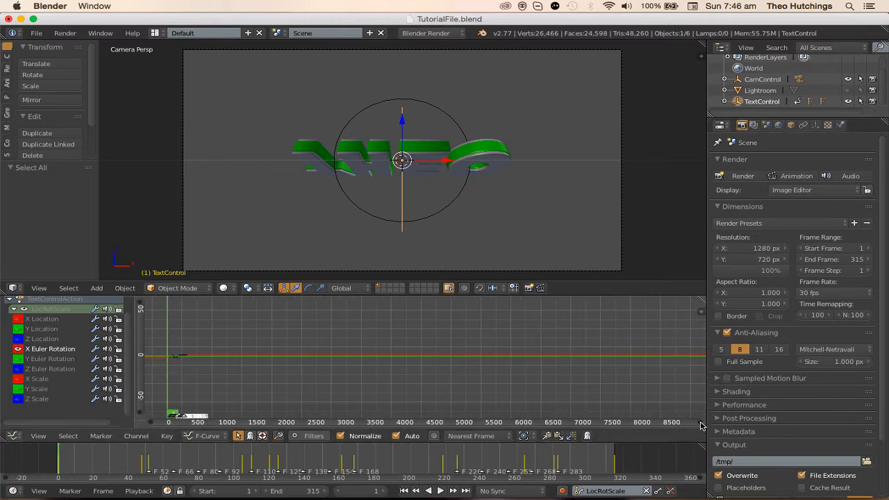
pyautogui.moveTo(700, 425); pyautogui.dragTo(856, 432)
pyautogui.moveTo(700, 424); pyautogui.dragTo(789, 425)
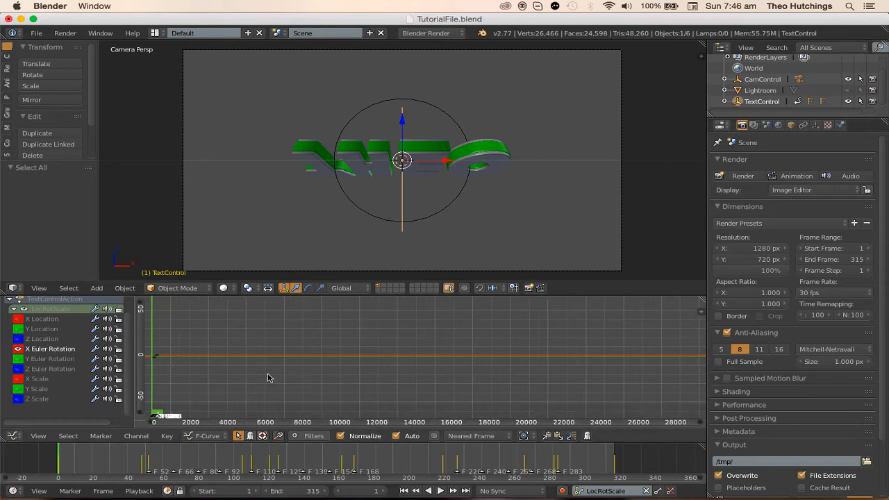
pyautogui.moveTo(269, 377); pyautogui.dragTo(459, 374, button='middle')
pyautogui.scroll(18, 411, 375)
pyautogui.scroll(12, 409, 376)
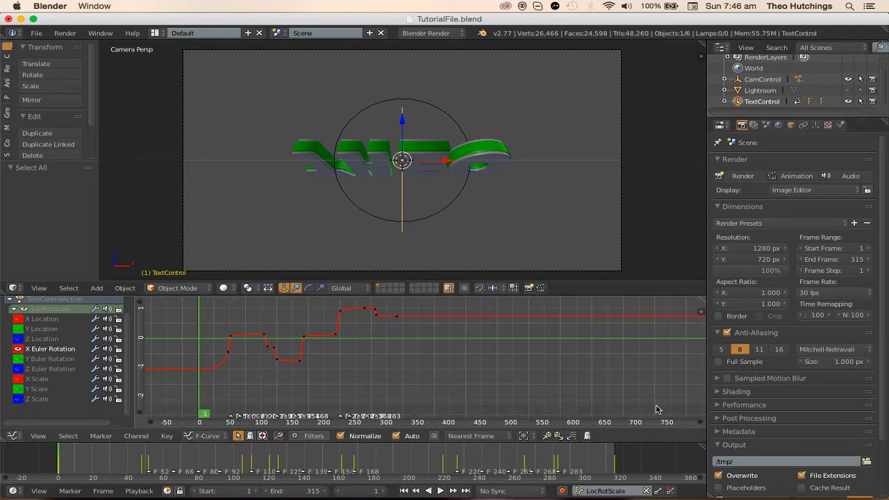
pyautogui.moveTo(701, 425); pyautogui.dragTo(621, 422)
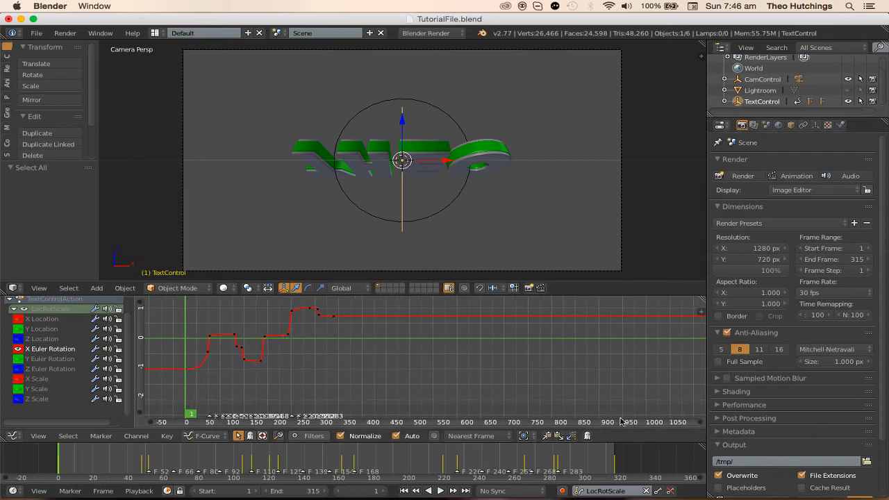
pyautogui.moveTo(700, 425); pyautogui.dragTo(888, 425)
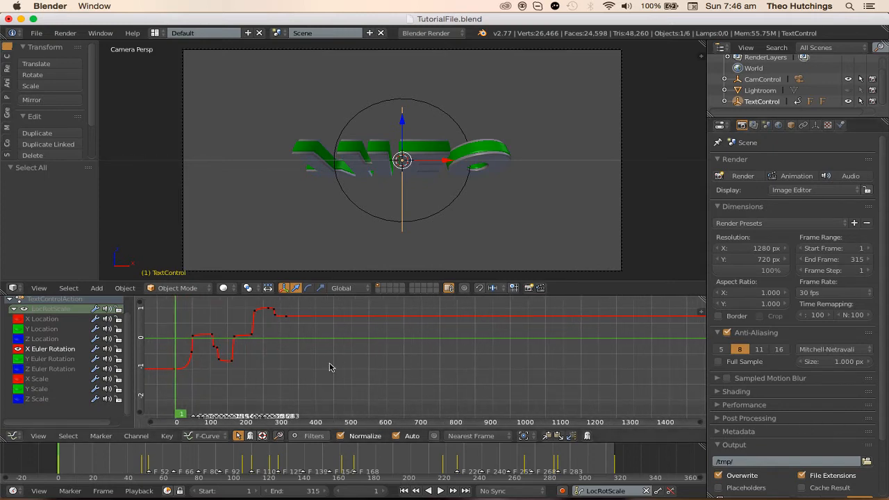
pyautogui.scroll(8, 329, 367)
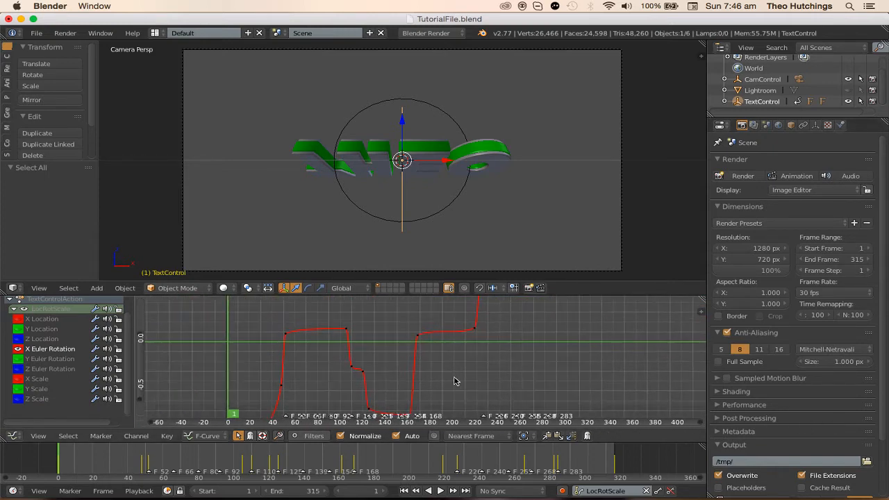
pyautogui.scroll(8, 394, 364)
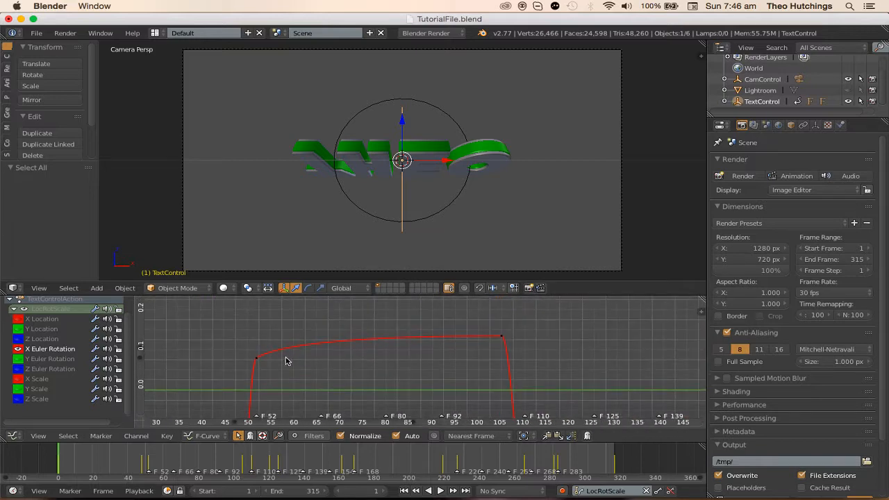
# - Raise the outgoing handle at frame 52 and the incoming handle near frame 106 to arch the X rotation curve between them
pyautogui.press('g')
pyautogui.click(288, 325)
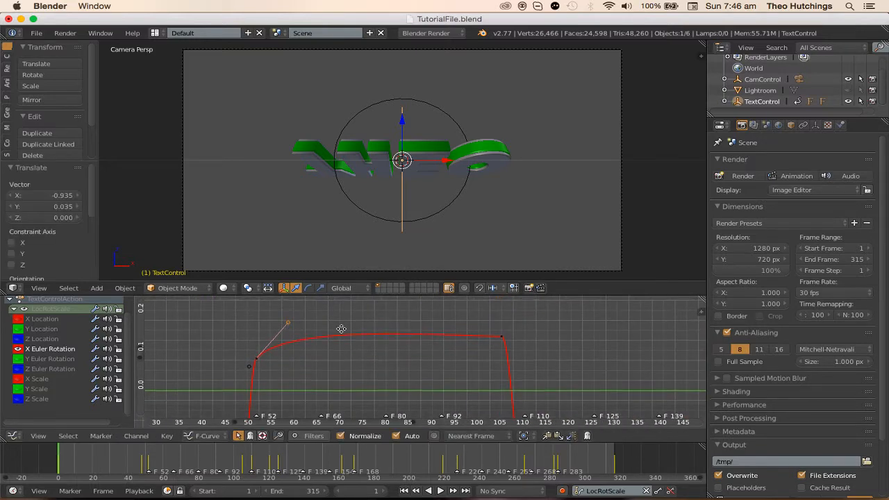
pyautogui.moveTo(341, 329); pyautogui.dragTo(327, 340, button='middle')
pyautogui.press('g')
pyautogui.click(448, 337)
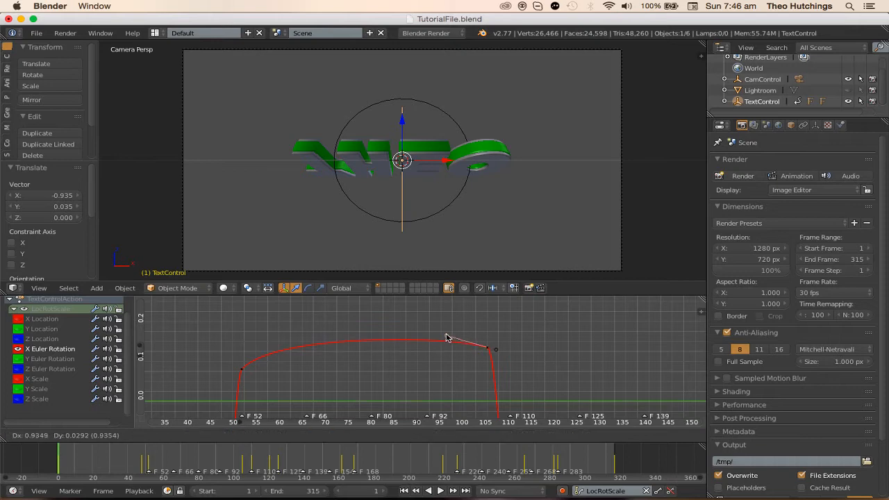
# - Shorten the outgoing handle at frame 110 and lower the incoming handle near frame 120 for a steadier slope between them
pyautogui.moveTo(455, 356); pyautogui.dragTo(413, 361, button='middle')
pyautogui.scroll(-2, 472, 381)
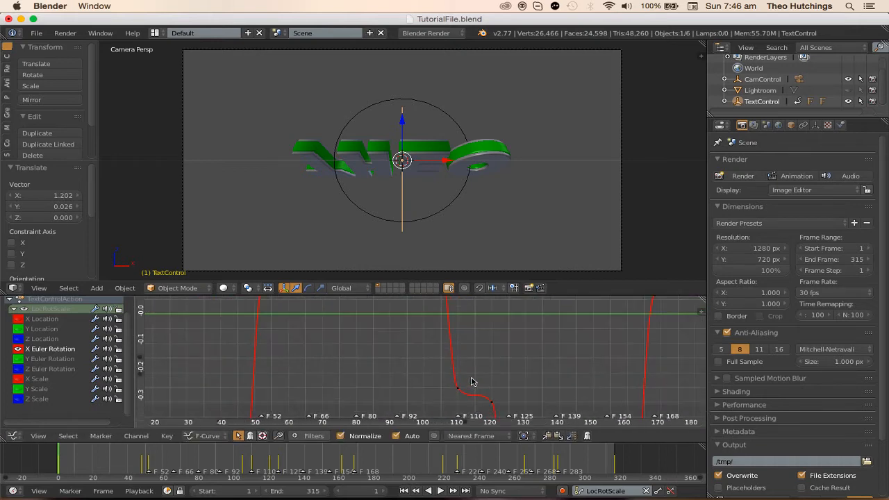
pyautogui.moveTo(473, 382); pyautogui.dragTo(400, 350, button='middle')
pyautogui.scroll(2, 400, 350)
pyautogui.scroll(2, 401, 351)
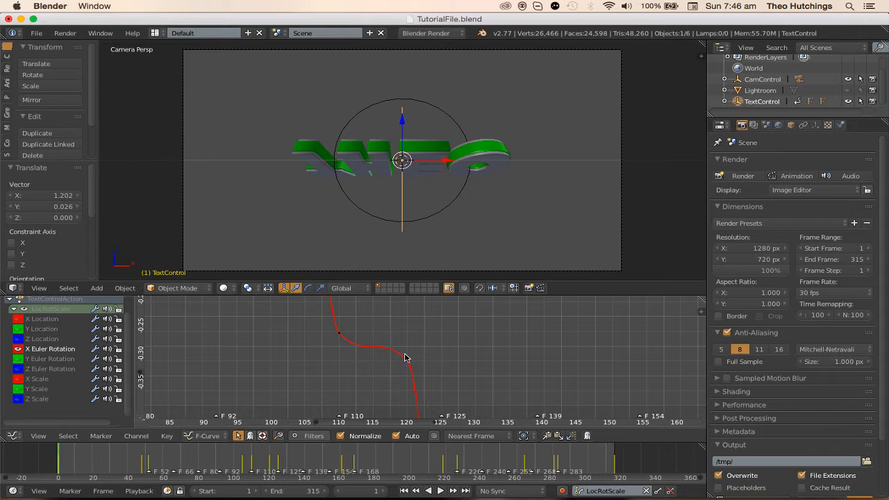
pyautogui.scroll(1, 301, 349)
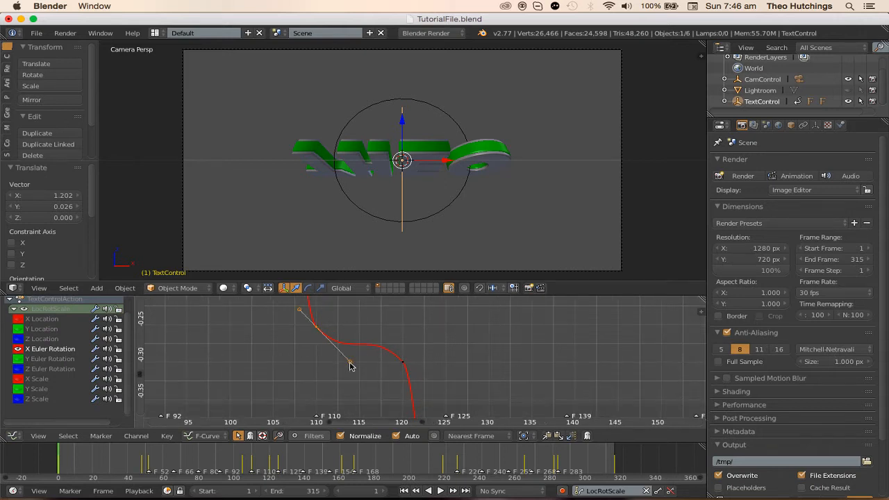
pyautogui.moveTo(350, 363); pyautogui.dragTo(344, 356, button='right')
pyautogui.click(338, 354)
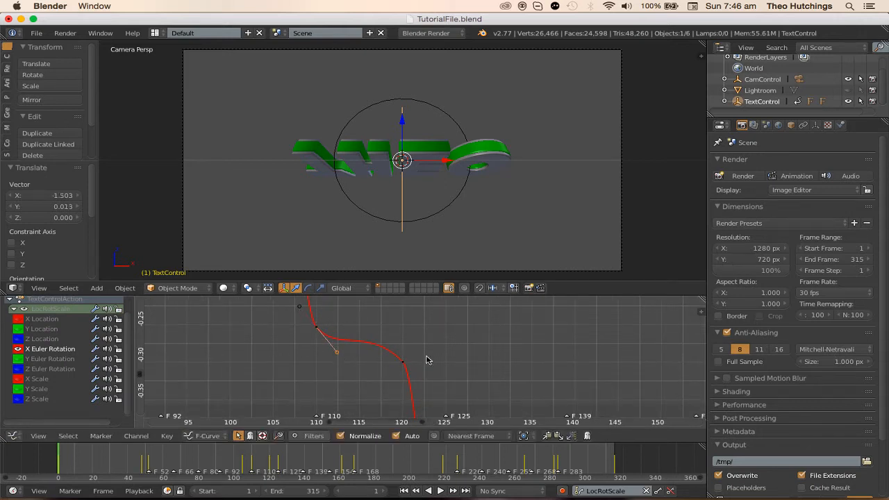
pyautogui.moveTo(368, 330); pyautogui.dragTo(373, 357, button='right')
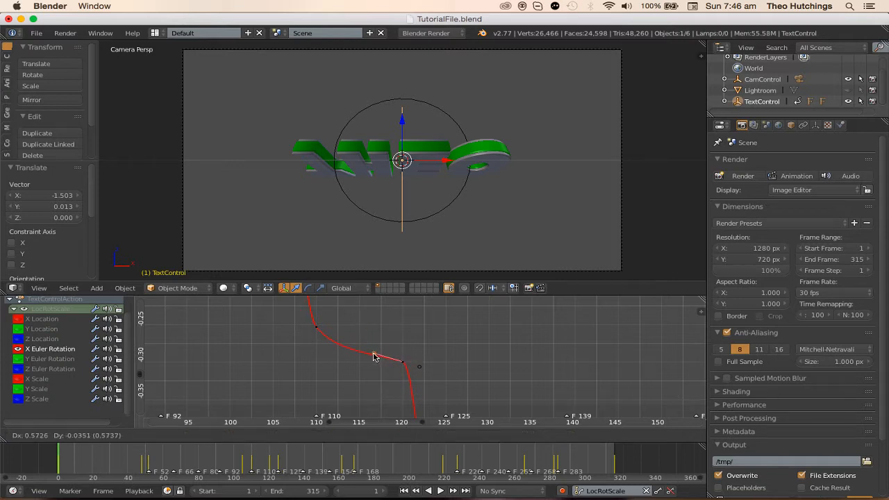
pyautogui.click(382, 361)
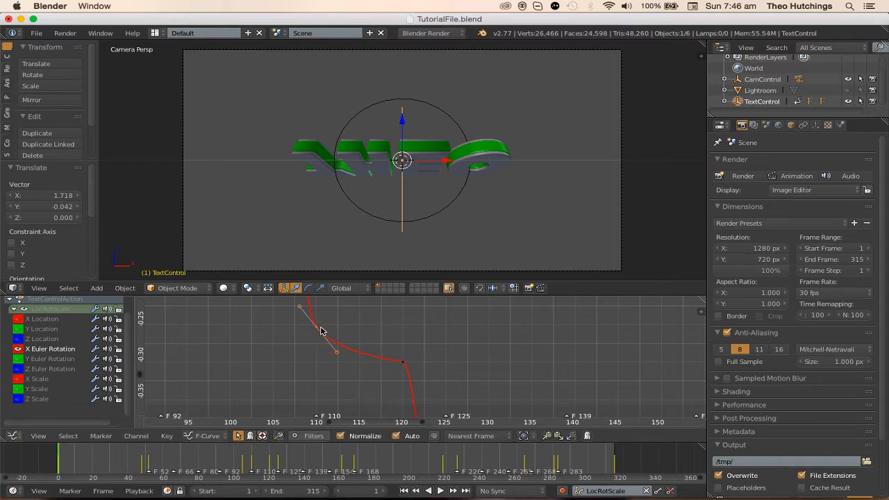
pyautogui.moveTo(334, 347); pyautogui.dragTo(329, 343, button='right')
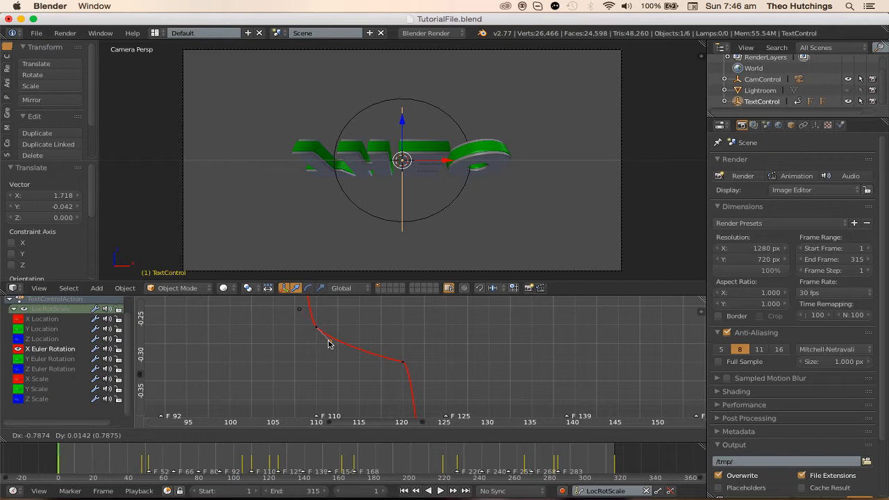
pyautogui.click(328, 343)
# - Adjust the outgoing handle at frame 125 and the incoming handle near frame 162 so the low stretch keeps sloping downward
pyautogui.scroll(-12, 436, 381)
pyautogui.moveTo(437, 381); pyautogui.dragTo(350, 350, button='middle')
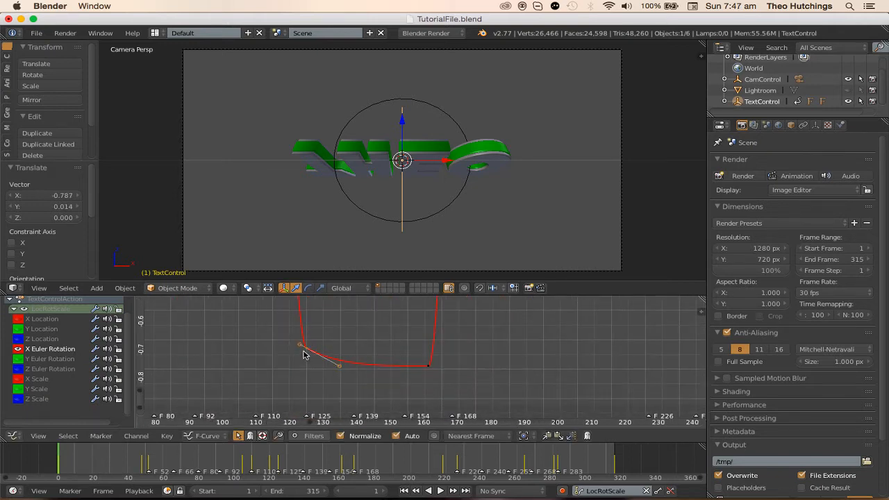
pyautogui.press('g')
pyautogui.click(324, 368)
pyautogui.press('g')
pyautogui.click(399, 375)
# - Shorten the outgoing handle at frame 168 and the incoming handle near frame 220 to turn the flat section into a gentle rise
pyautogui.moveTo(400, 374); pyautogui.dragTo(303, 359, button='middle')
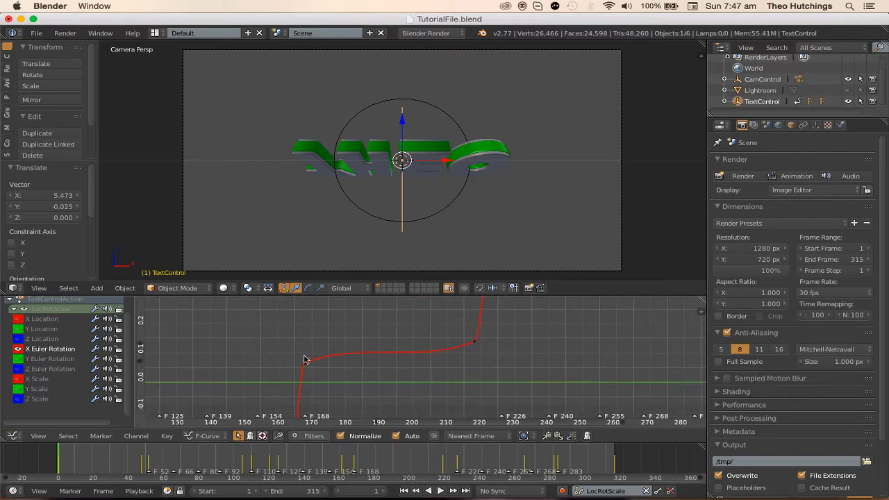
pyautogui.press('g')
pyautogui.click(334, 355)
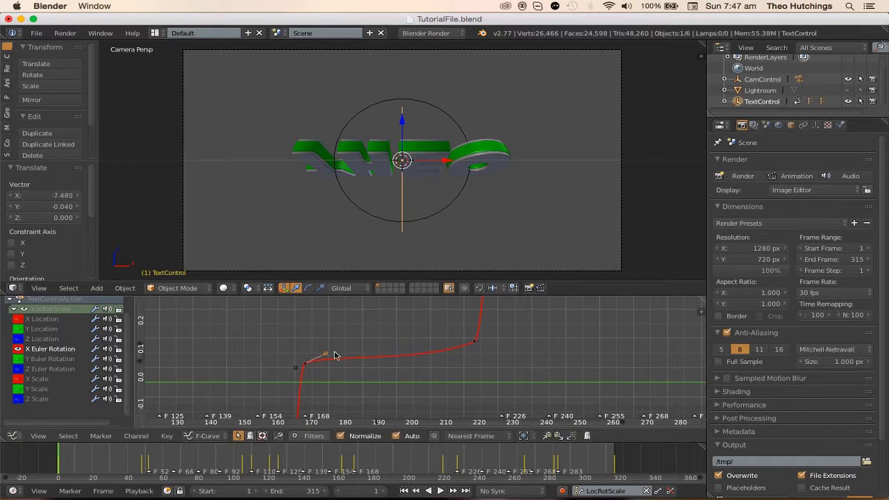
pyautogui.press('g')
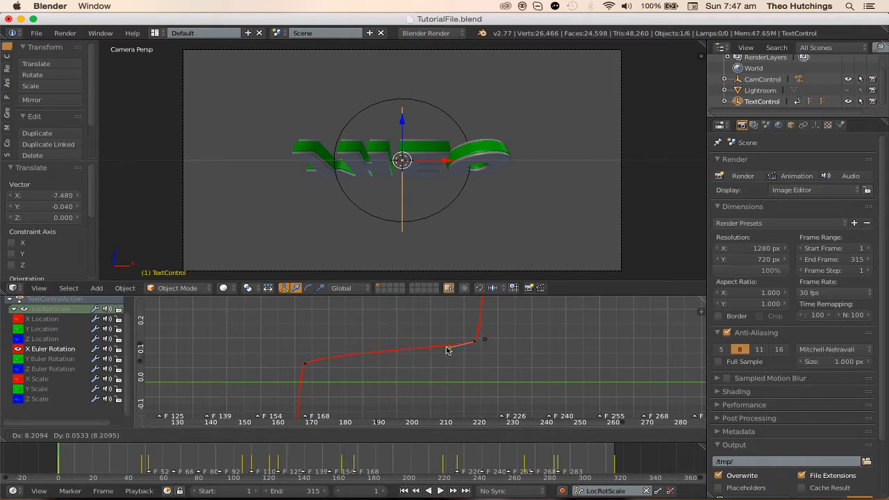
pyautogui.click(456, 345)
# - Shorten the outgoing handle at frame 226 and slightly raise and shorten the incoming handle of the keyframe before the frame 268 marker
pyautogui.moveTo(481, 342); pyautogui.dragTo(331, 356, button='middle')
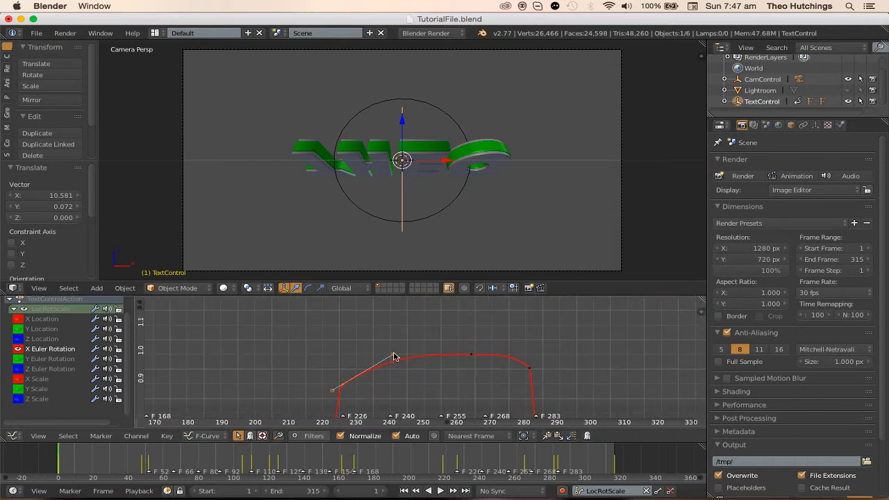
pyautogui.moveTo(393, 357); pyautogui.dragTo(355, 365)
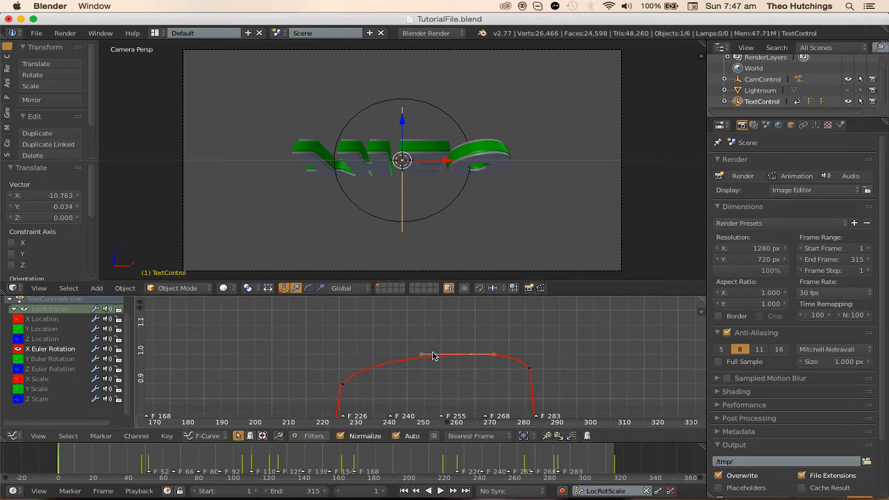
pyautogui.moveTo(424, 355); pyautogui.dragTo(436, 351)
pyautogui.scroll(-4, 424, 340)
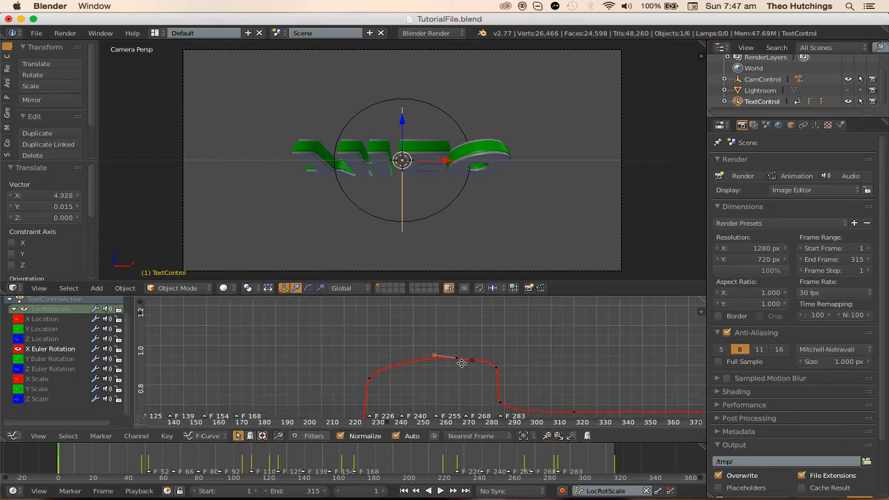
# - Save over the existing file, then play the animation to check the reshaped rotation curve and stop playback
pyautogui.hotkey('ctrl', 's')
pyautogui.click(360, 263)
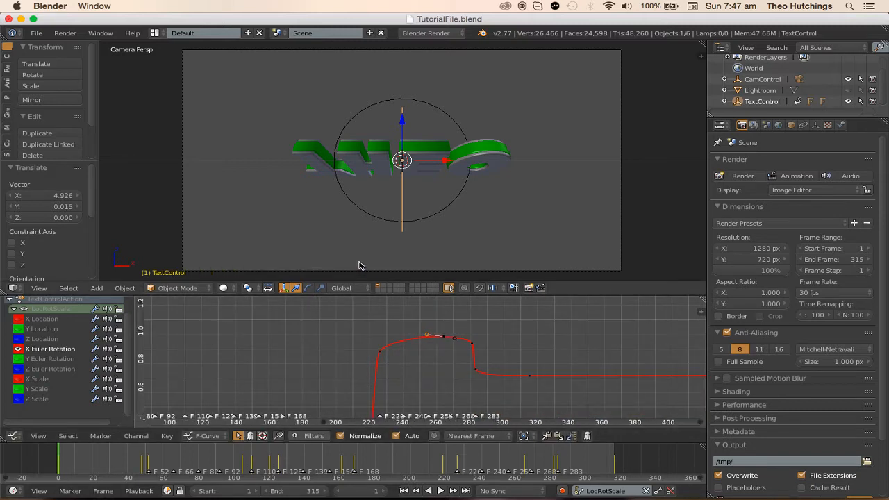
pyautogui.hotkey('alt', 'a')
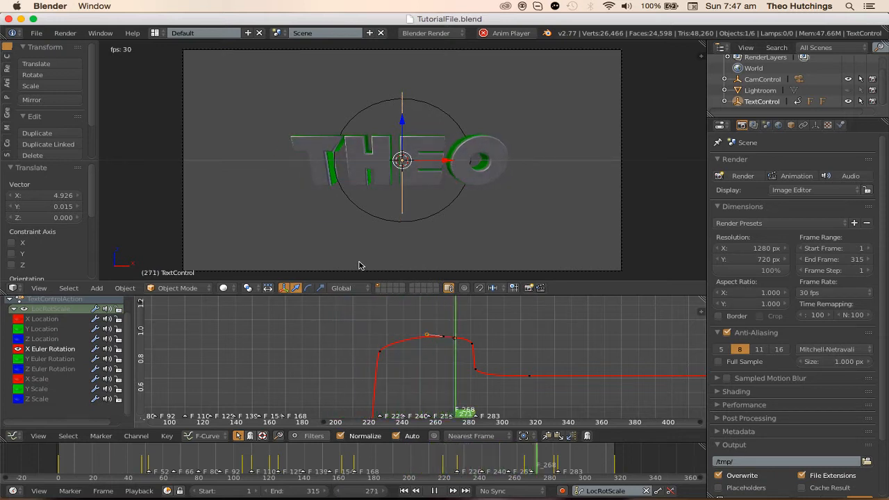
pyautogui.hotkey('alt', 'a')
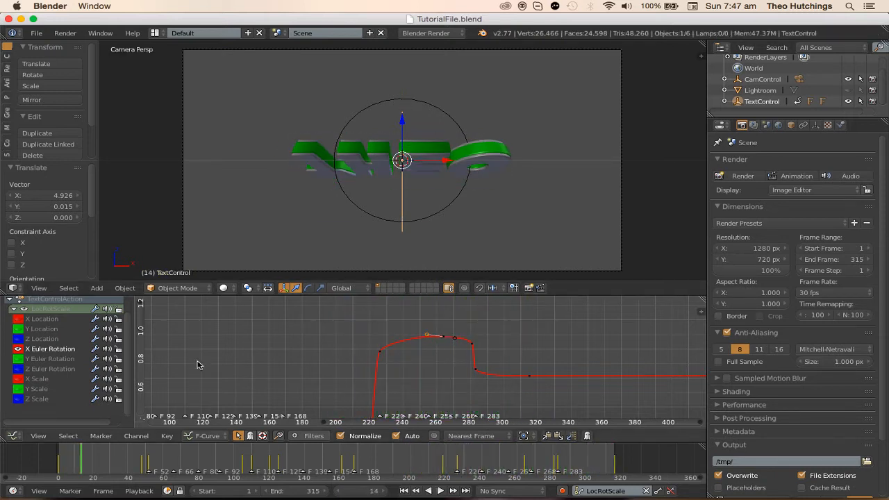
# - Change the Graph Editor area back to the Dope Sheet and deselect all keyframes
pyautogui.click(12, 435)
pyautogui.click(48, 381)
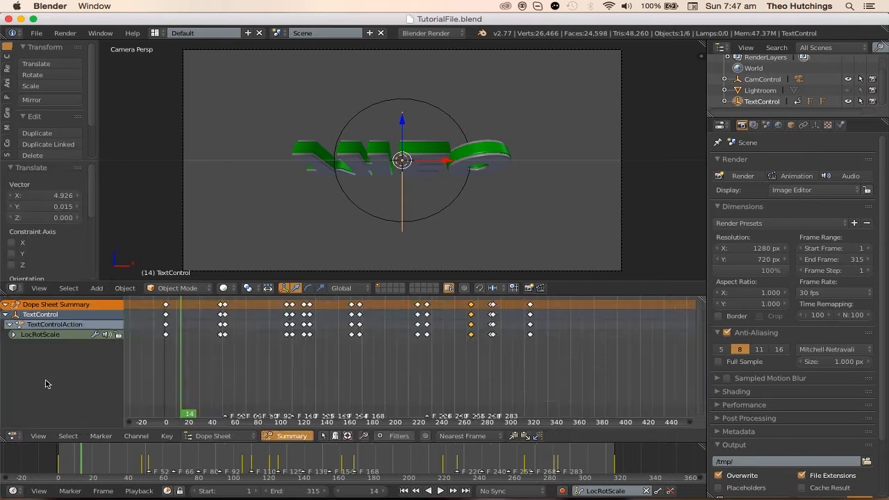
pyautogui.scroll(-2, 334, 340)
pyautogui.moveTo(371, 358); pyautogui.dragTo(376, 357, button='middle')
pyautogui.press('a')
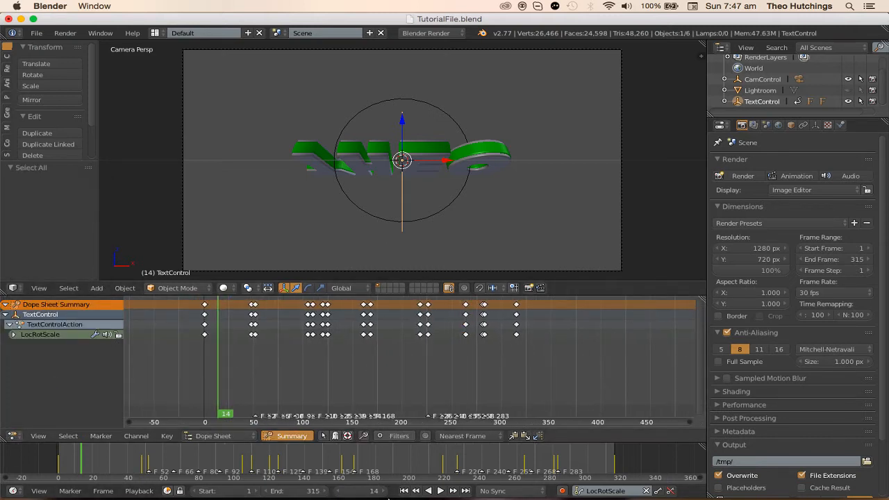
# - Return to frame 1 and save over TutorialFile.blend
pyautogui.hotkey('shift', 'Left')
pyautogui.hotkey('ctrl', 's')
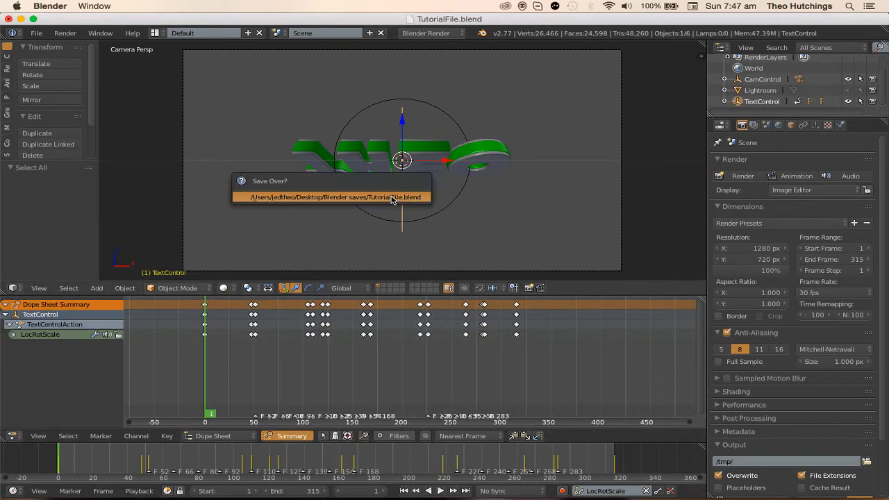
pyautogui.click(391, 197)
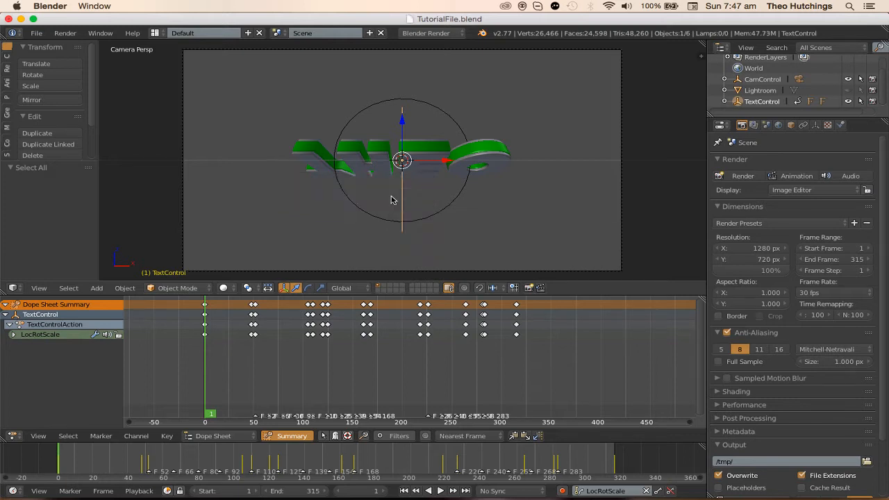
pyautogui.hotkey('ctrl', 's')
pyautogui.click(368, 197)
pyautogui.click(37, 32)
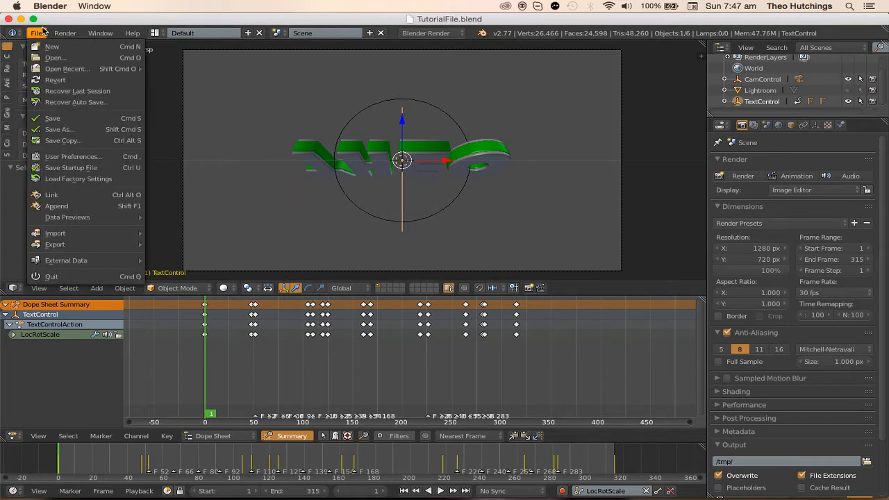
pyautogui.click(79, 118)
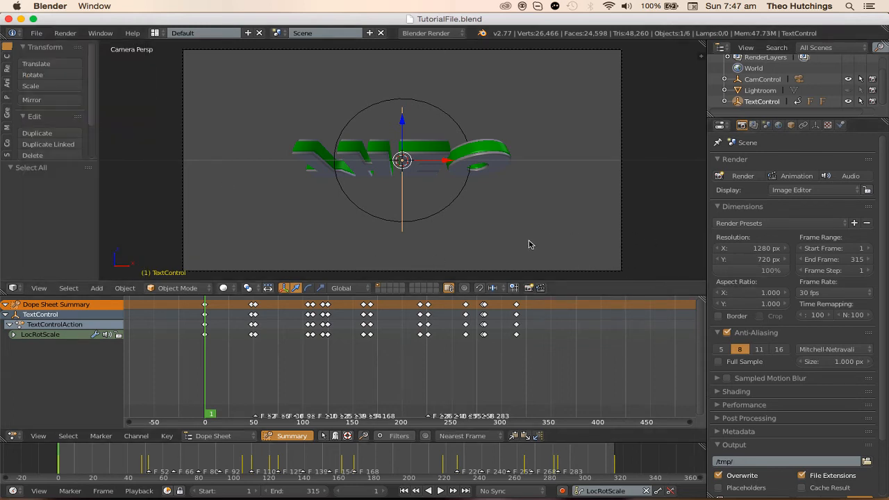
# - Select CamControl, go to the frame 52 marker and scale CamControl up by about 1.235
pyautogui.rightClick(362, 209)
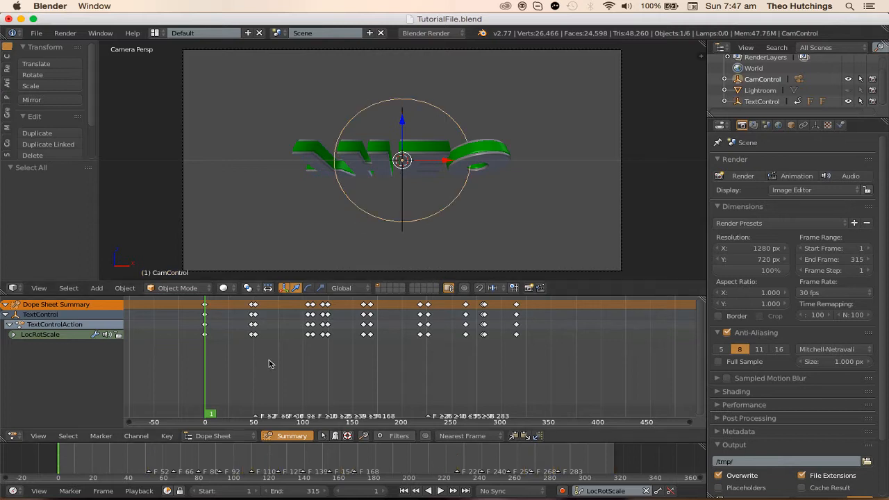
pyautogui.moveTo(269, 364); pyautogui.dragTo(365, 370, button='middle')
pyautogui.scroll(6, 366, 371)
pyautogui.scroll(2, 290, 347)
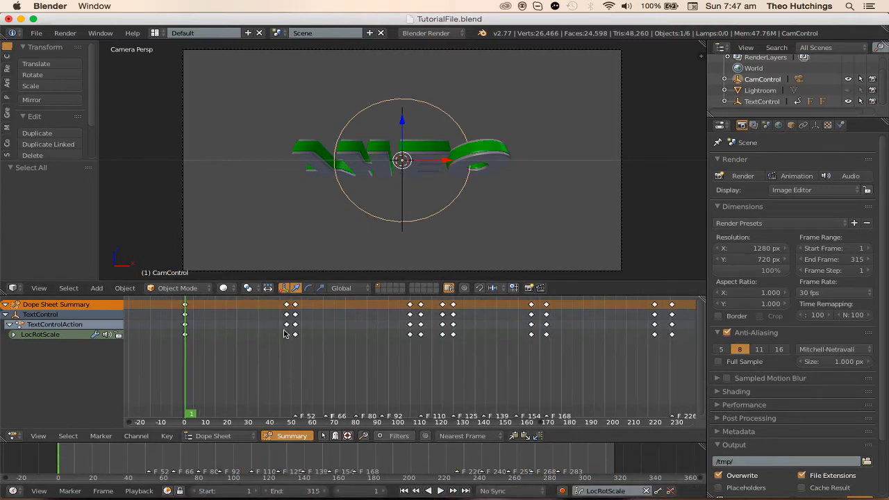
pyautogui.click(295, 323)
pyautogui.press('s')
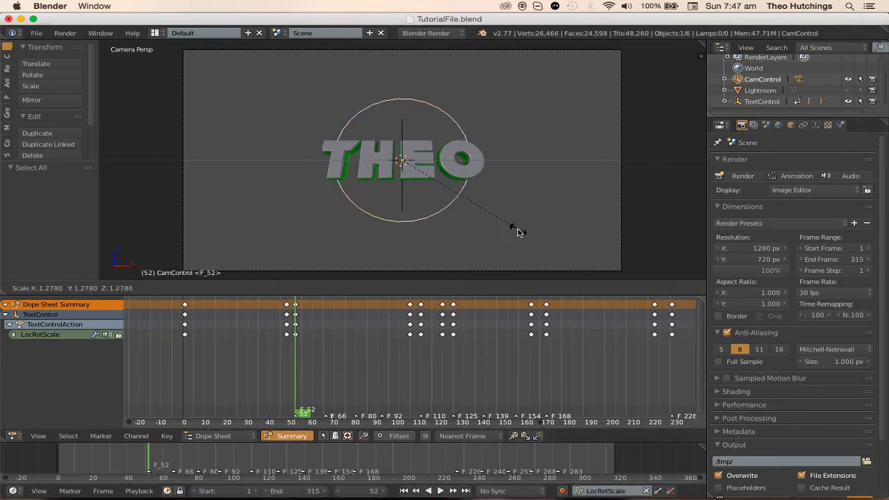
pyautogui.click(516, 232)
pyautogui.press('r')
pyautogui.press('r')
pyautogui.press('Escape')
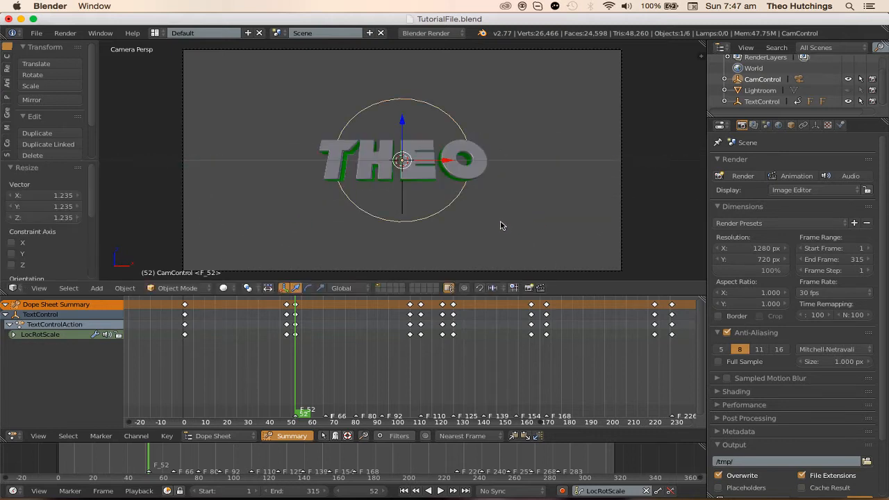
# - Scale CamControl down slightly by about 0.98, then try a free trackball rotation and cancel it
pyautogui.press('s')
pyautogui.click(512, 218)
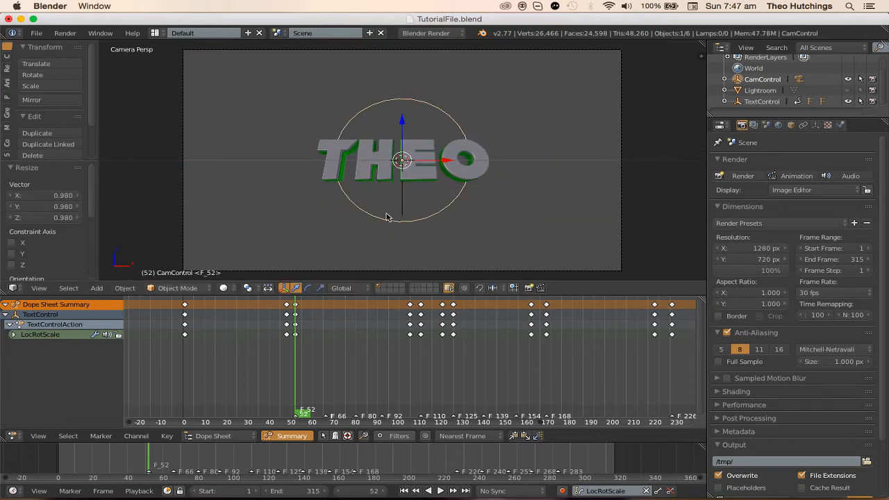
pyautogui.press('r')
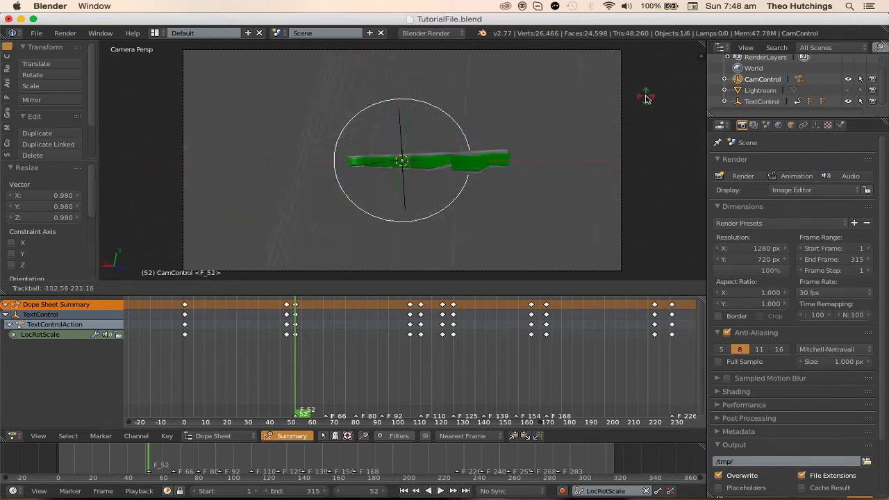
pyautogui.press('Escape')
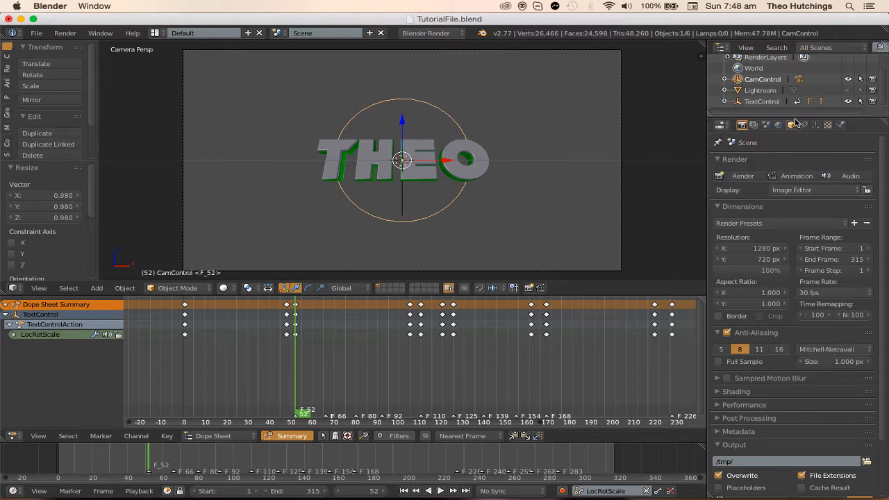
# - Show CamControl's object properties, trackball-rotate it by about -2.9° and 12°, and scale it up to about 1.319
pyautogui.click(791, 125)
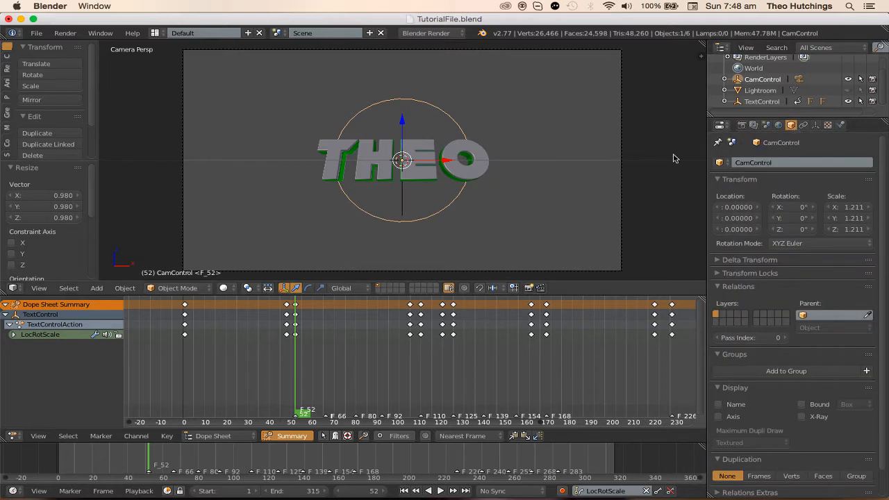
pyautogui.press('r')
pyautogui.press('r')
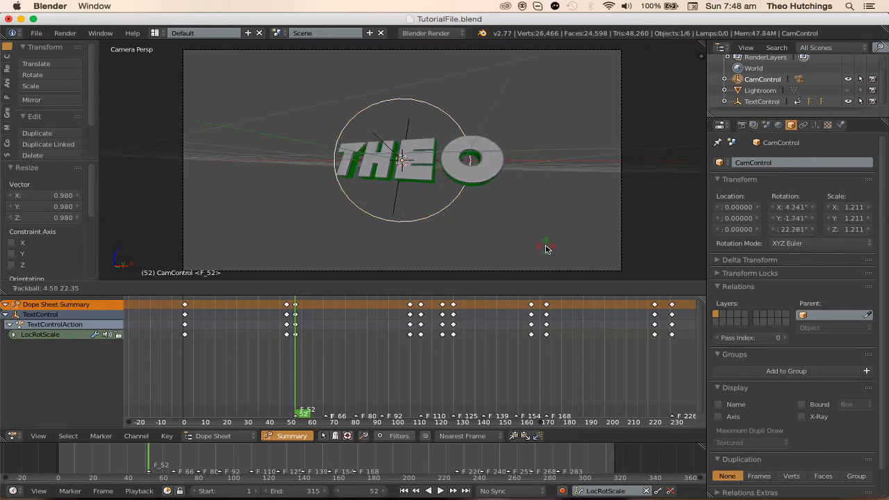
pyautogui.click(533, 243)
pyautogui.press('s')
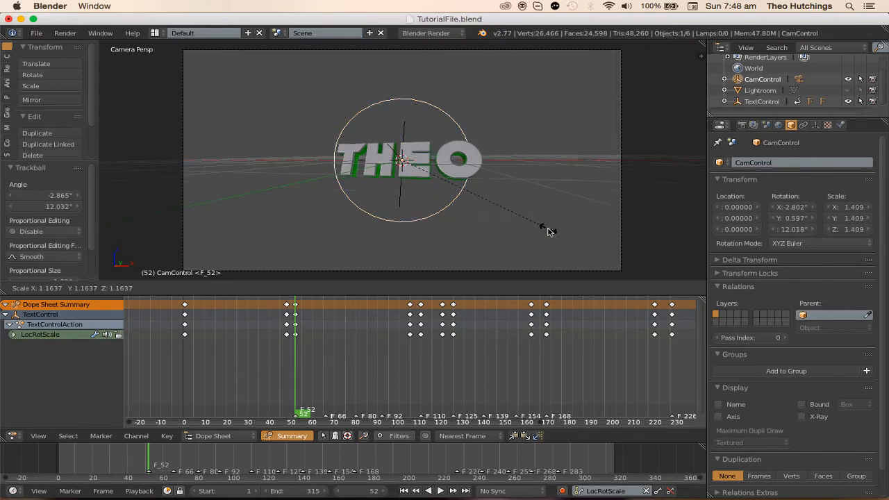
pyautogui.click(542, 224)
# - Fine-tune CamControl's trackball rotation to about X -0.484° and Z 14.308°, and set its Y rotation to 0°
pyautogui.press('r')
pyautogui.press('r')
pyautogui.click(554, 222)
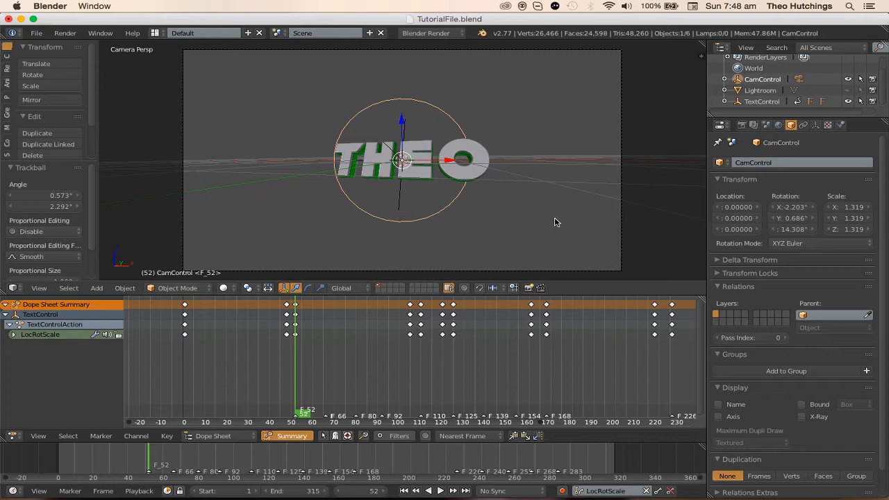
pyautogui.press('r')
pyautogui.press('r')
pyautogui.click(597, 181)
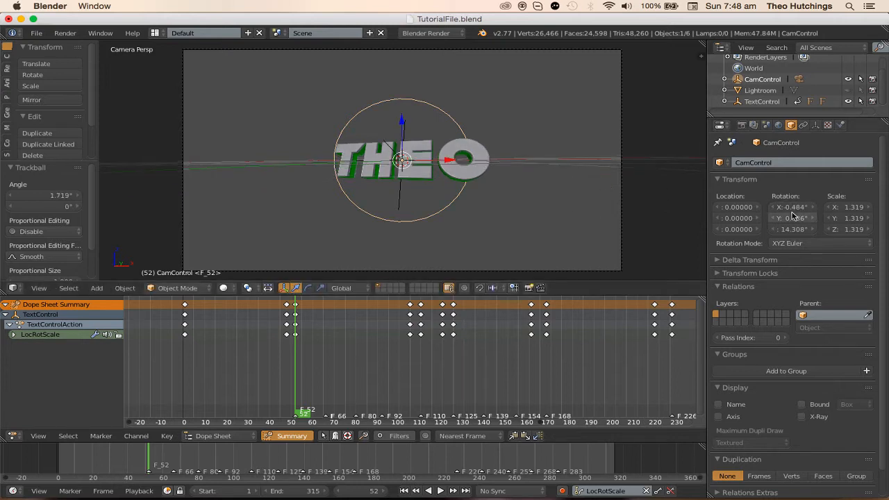
pyautogui.write('0')
pyautogui.press('Return')
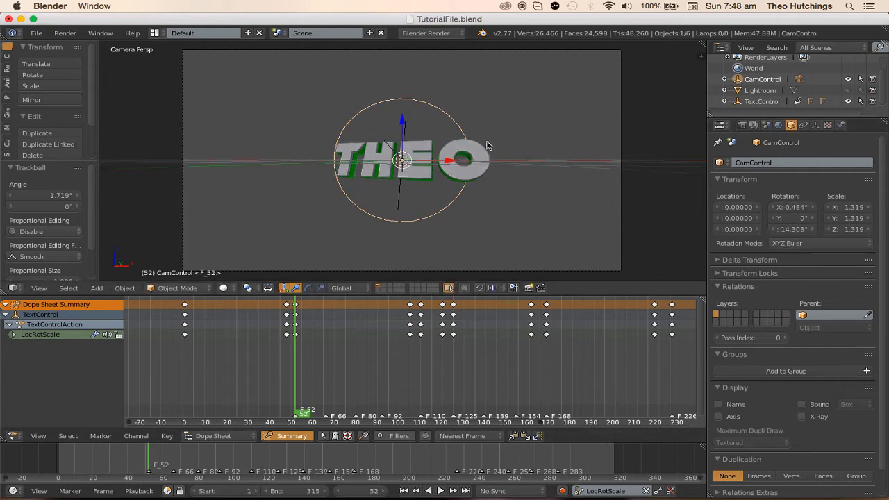
# - Insert a LocRotScale keyframe for CamControl at frame 52, keeping CamControl selected and leaving all keyframes deselected
pyautogui.press('i')
pyautogui.scroll(3, 337, 334)
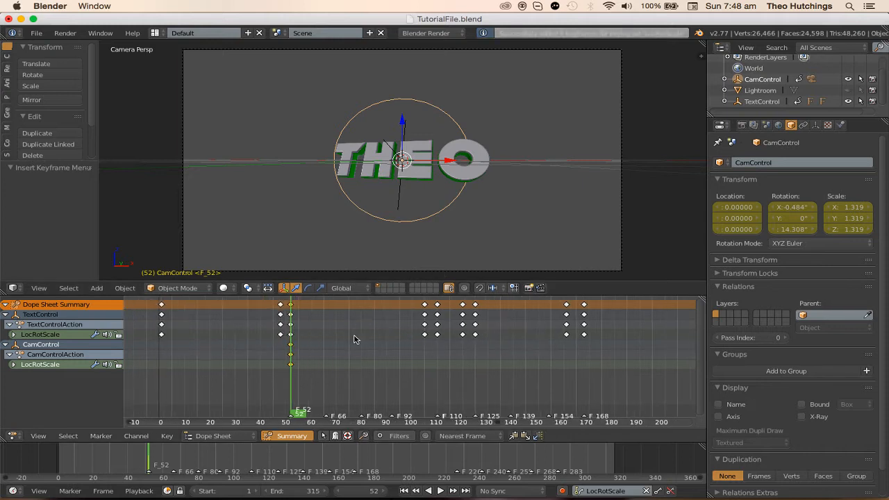
pyautogui.rightClick(371, 271)
pyautogui.press('r')
pyautogui.rightClick(515, 119)
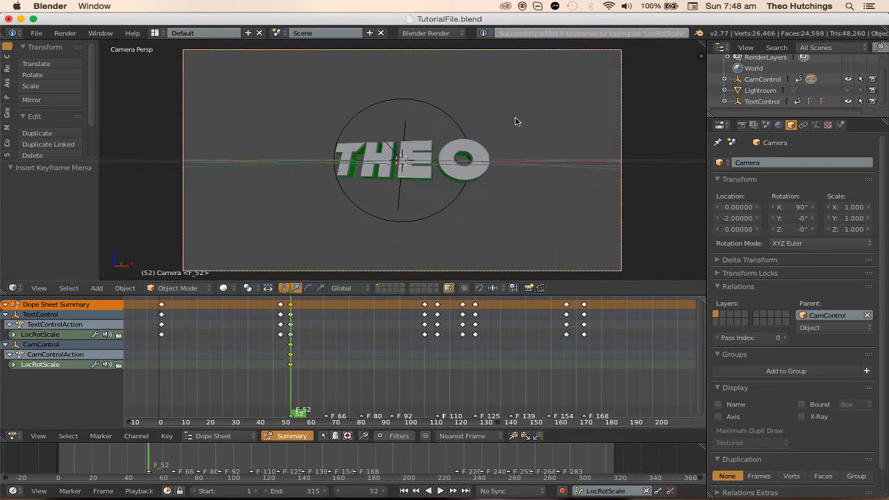
pyautogui.rightClick(452, 213)
pyautogui.press('a')
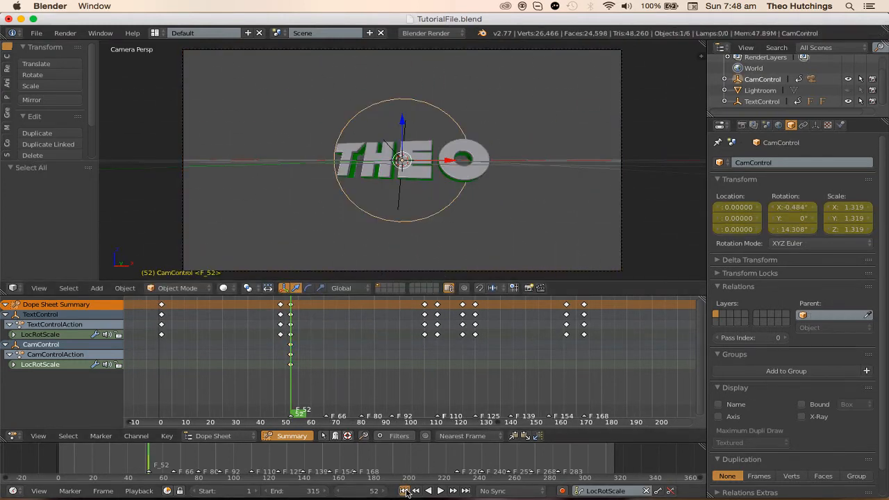
# - Return to frame 1, trackball-rotate CamControl by about 78° and -204°, and scale it up by about 6.457
pyautogui.click(404, 491)
pyautogui.press('r')
pyautogui.press('r')
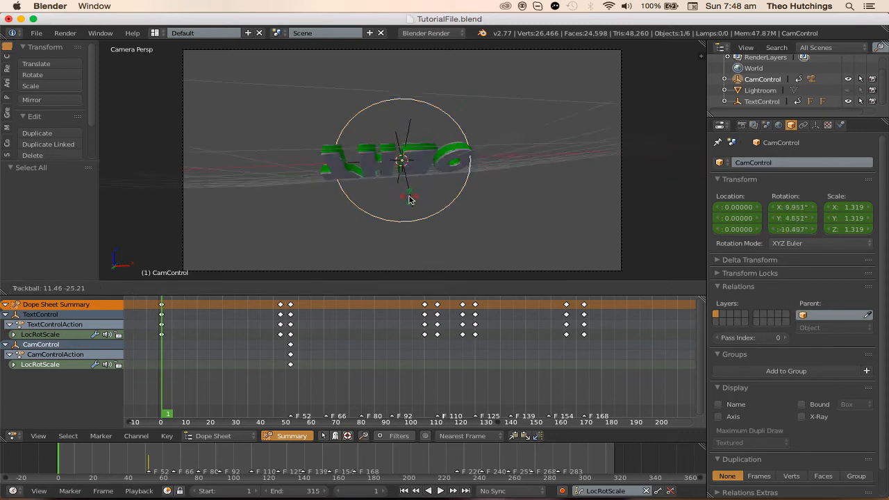
pyautogui.click(216, 262)
pyautogui.press('s')
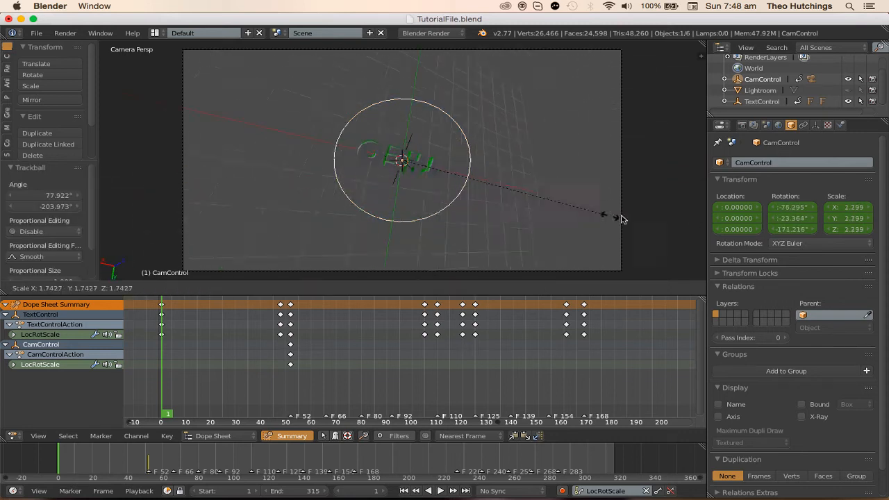
pyautogui.click(596, 187)
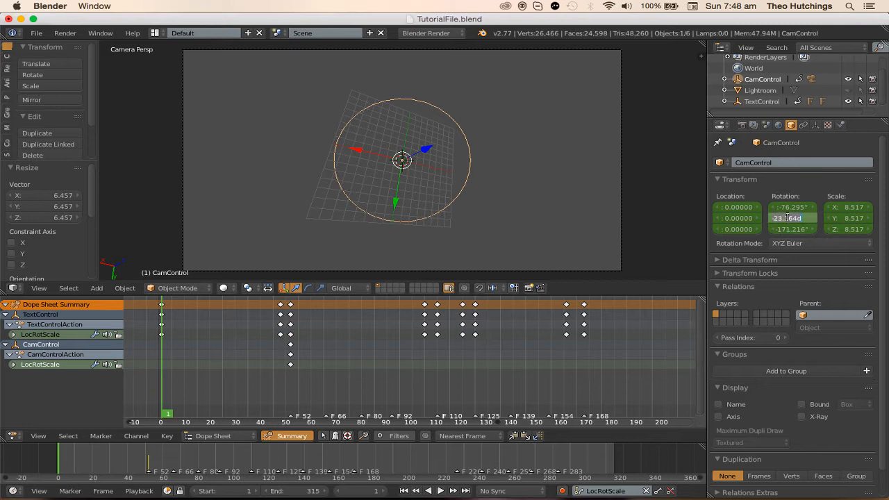
# - Set CamControl's Y rotation to 0°, insert a LocRotScale keyframe at frame 1 and deselect all keyframes
pyautogui.write('0')
pyautogui.press('Return')
pyautogui.press('i')
pyautogui.press('a')
# - Play back the new camera move between frames 1 and 52, with those keyframes enlarged in the Dope Sheet
pyautogui.hotkey('alt', 'a')
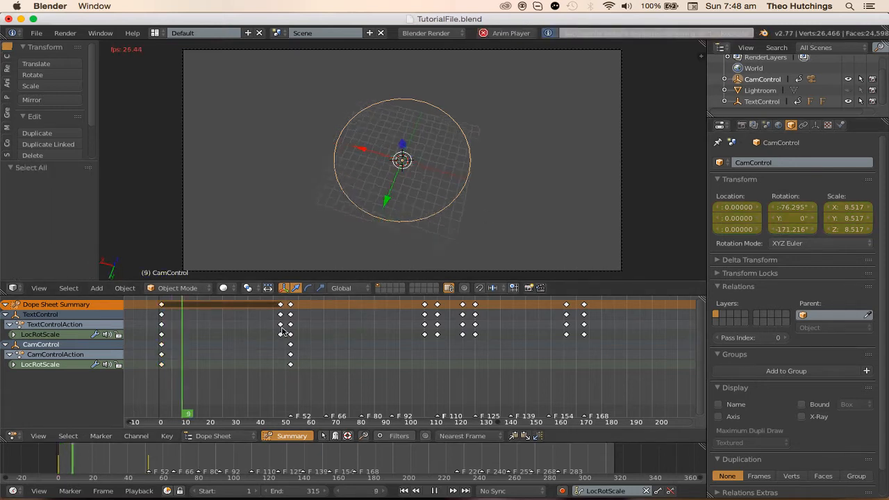
pyautogui.moveTo(289, 341); pyautogui.dragTo(403, 341, button='middle')
pyautogui.scroll(5, 402, 341)
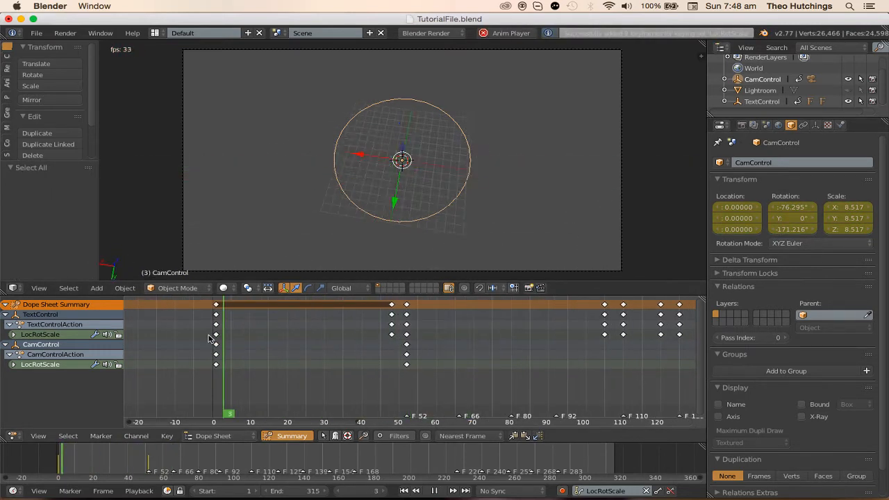
pyautogui.scroll(4, 302, 339)
pyautogui.moveTo(300, 338); pyautogui.dragTo(346, 353, button='middle')
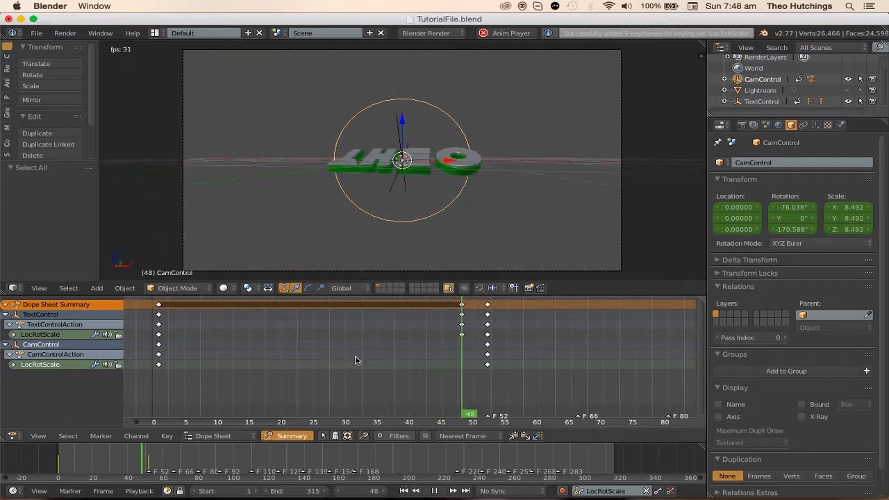
pyautogui.hotkey('alt', 'a')
pyautogui.hotkey('alt', 'a')
# - Insert a LocRotScale keyframe for CamControl at frame 26 and move that keyframe to frame 48
pyautogui.click(313, 339)
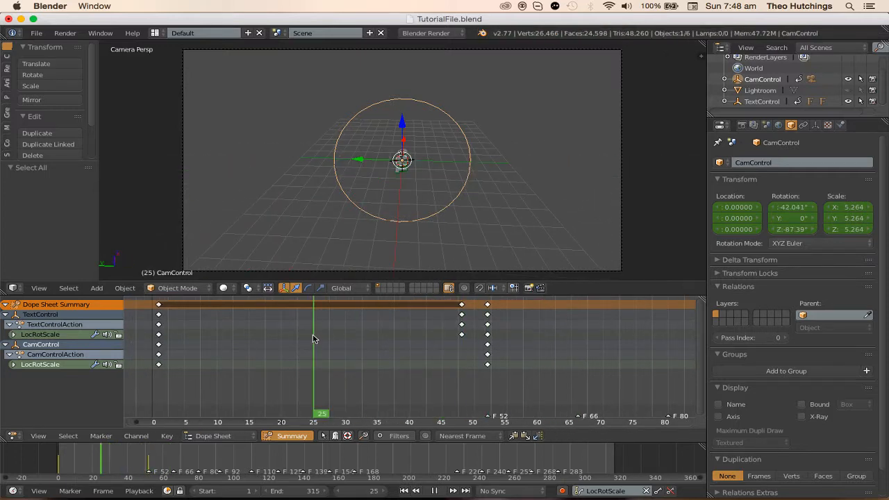
pyautogui.moveTo(314, 339); pyautogui.dragTo(317, 339)
pyautogui.hotkey('alt', 'a')
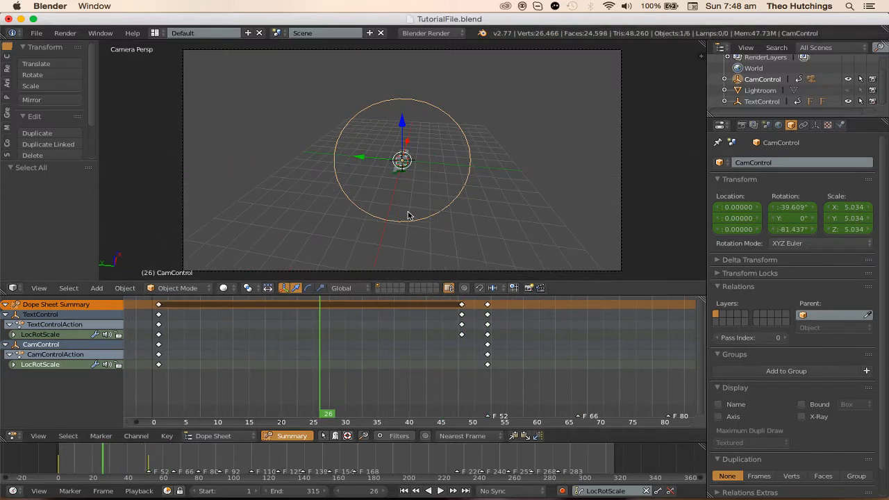
pyautogui.press('i')
pyautogui.press('g')
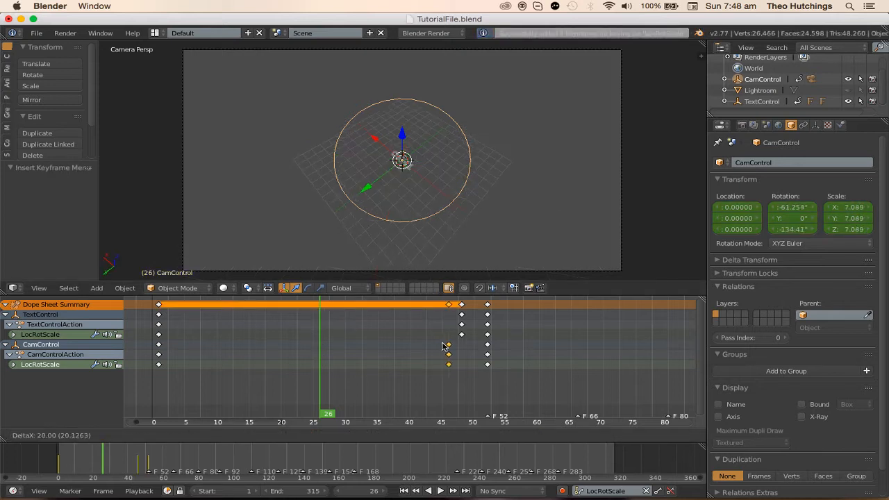
pyautogui.click(455, 344)
pyautogui.moveTo(456, 330); pyautogui.dragTo(460, 330)
# - Play the animation through the frame 52 marker to check the timing of the repositioned CamControl keyframe
pyautogui.hotkey('alt', 'a')
pyautogui.hotkey('shift', 'Left')
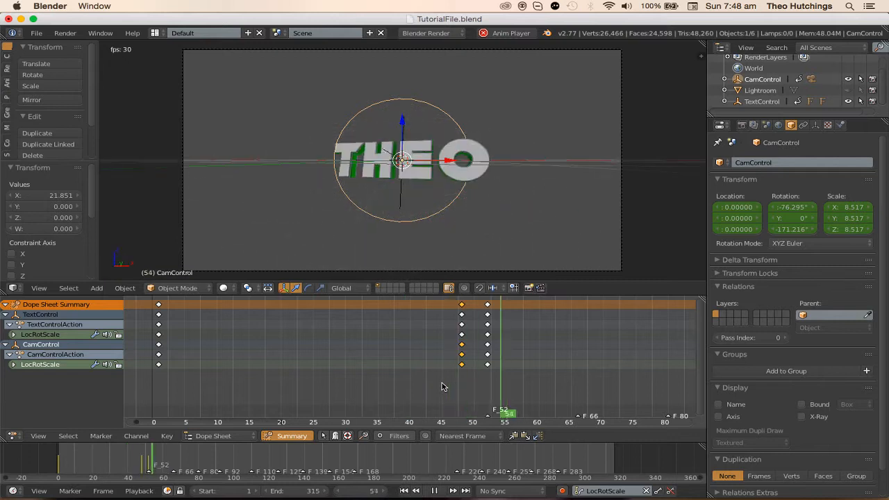
pyautogui.click(383, 366)
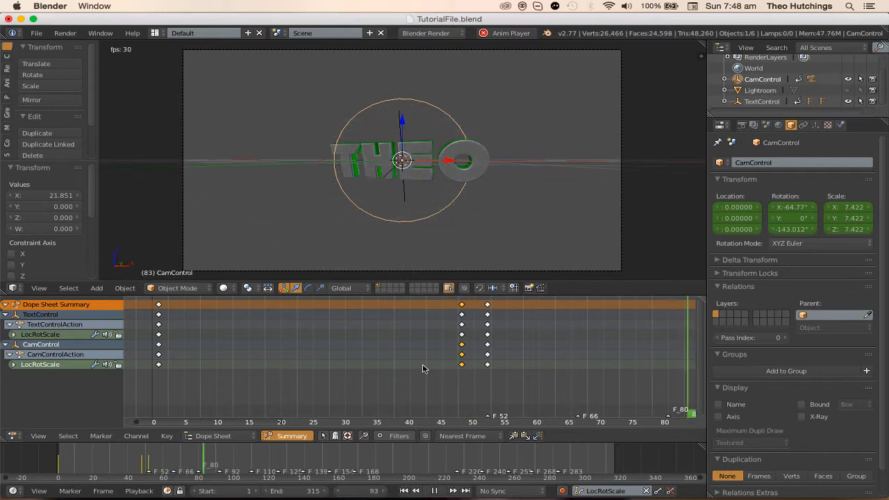
# - Go to frame 48, scale CamControl down to about 0.778 and insert a LocRotScale keyframe there
pyautogui.hotkey('alt', 'a')
pyautogui.click(462, 320)
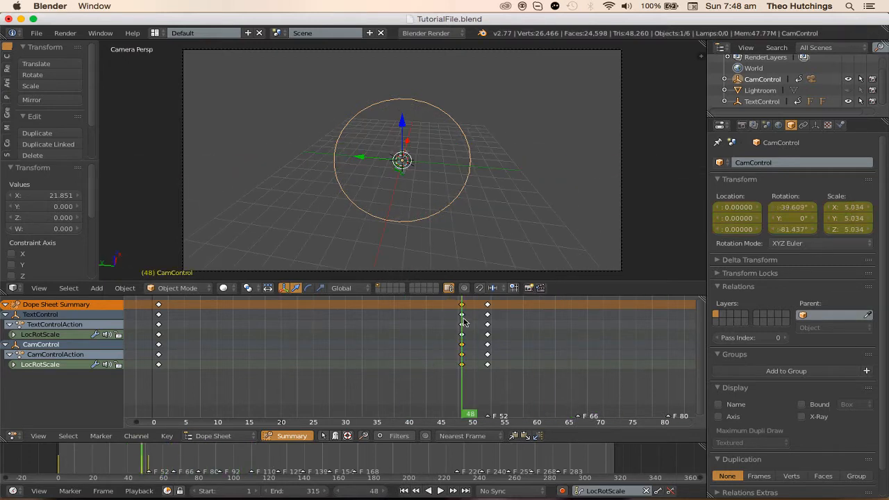
pyautogui.press('a')
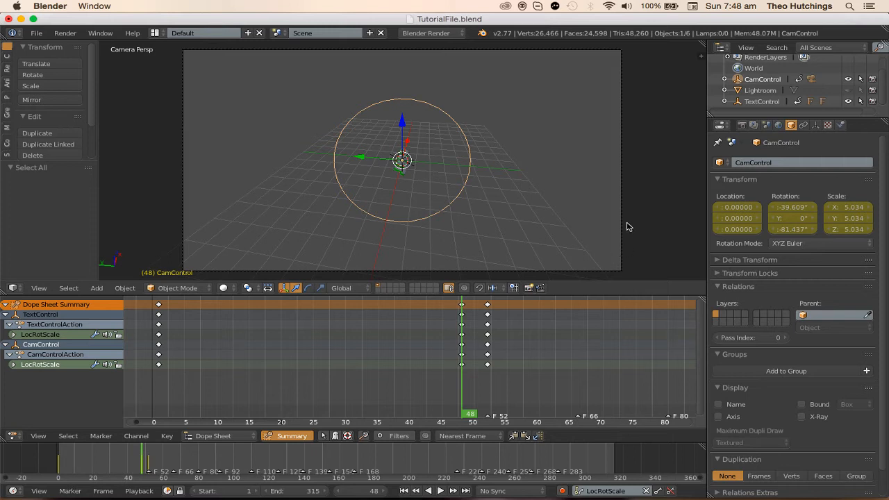
pyautogui.press('s')
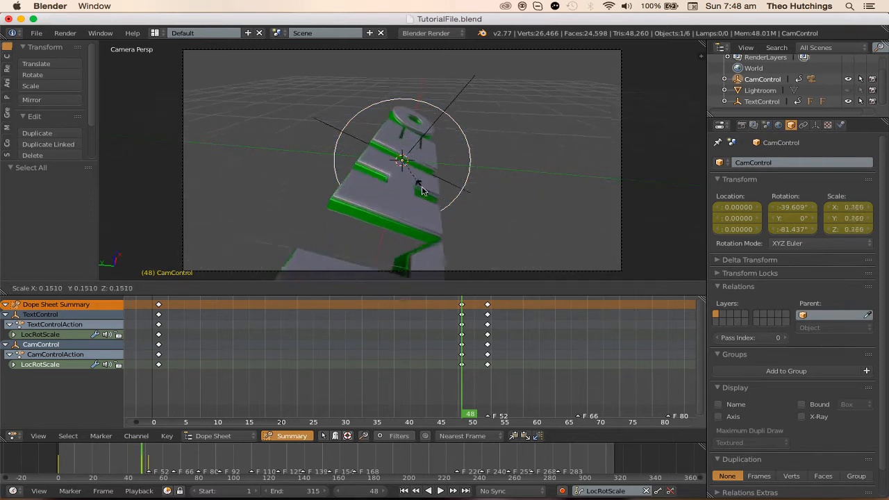
pyautogui.click(420, 193)
pyautogui.press('i')
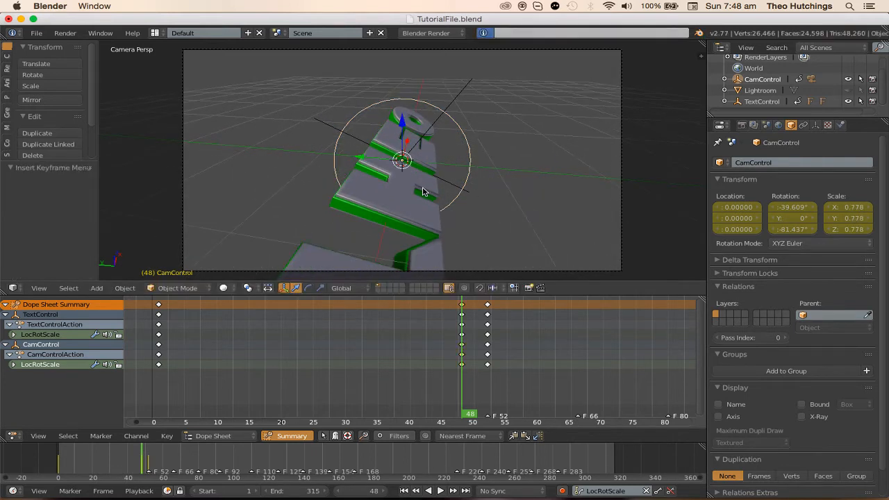
# - Play the animation from the start to review the camera closing in on the text
pyautogui.hotkey('shift', 'Left')
pyautogui.hotkey('alt', 'a')
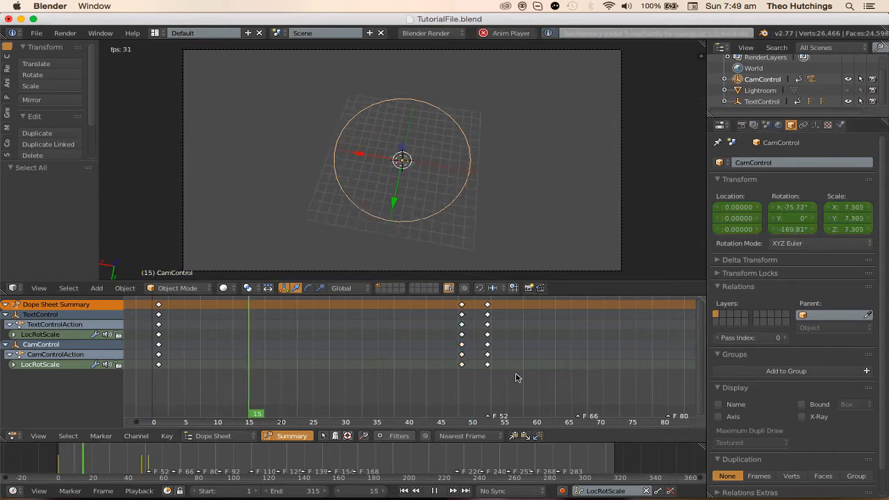
pyautogui.click(398, 367)
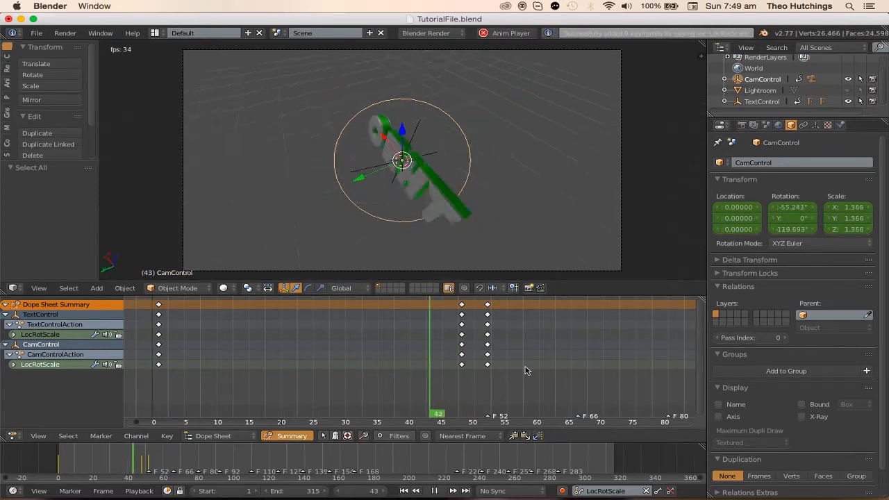
# - Stop playback and move the TextControl and CamControl keyframes at frame 48 one frame forward to frame 49
pyautogui.moveTo(388, 375); pyautogui.dragTo(303, 366, button='middle')
pyautogui.scroll(4, 304, 363)
pyautogui.hotkey('alt', 'a')
pyautogui.rightClick(366, 308)
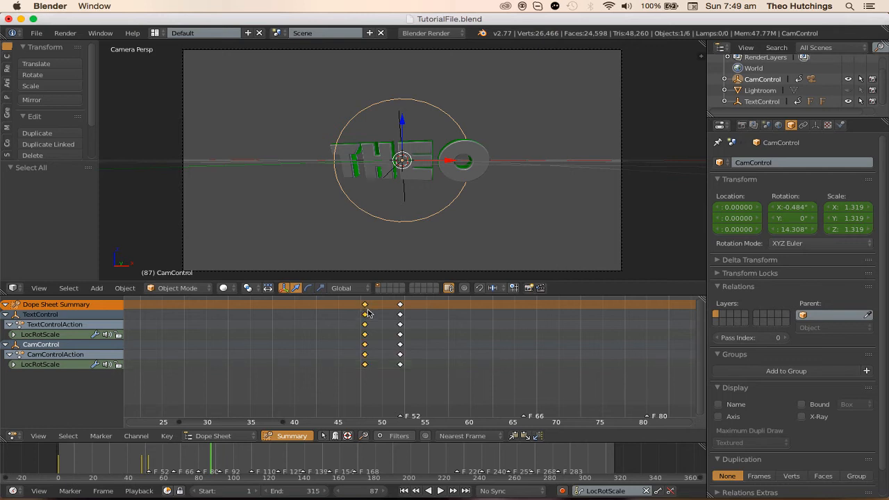
pyautogui.press('g')
pyautogui.click(374, 311)
# - Play back the frames around the frame 52 marker to check the shifted keyframes
pyautogui.click(299, 339)
pyautogui.hotkey('alt', 'a')
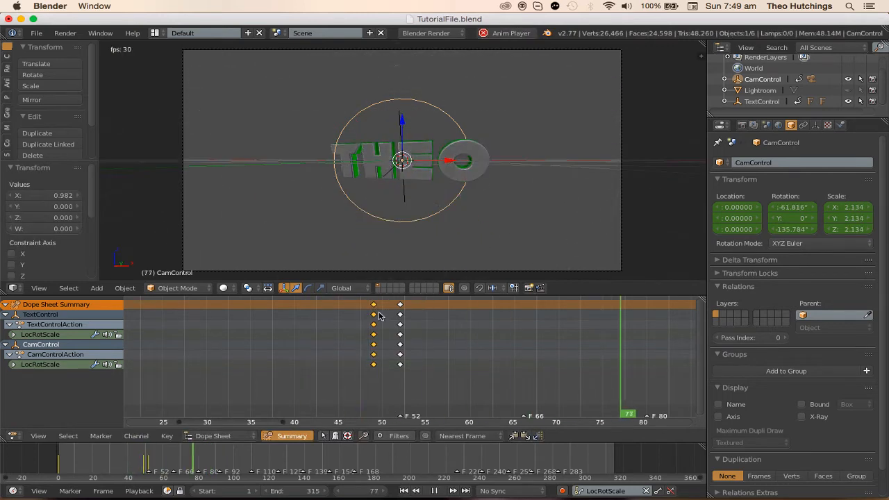
pyautogui.hotkey('alt', 'a')
# - At frame 52, trackball-rotate CamControl by about 3.4° vertically, update its LocRotScale keyframe and deselect all keyframes
pyautogui.click(400, 318)
pyautogui.press('a')
pyautogui.press('r')
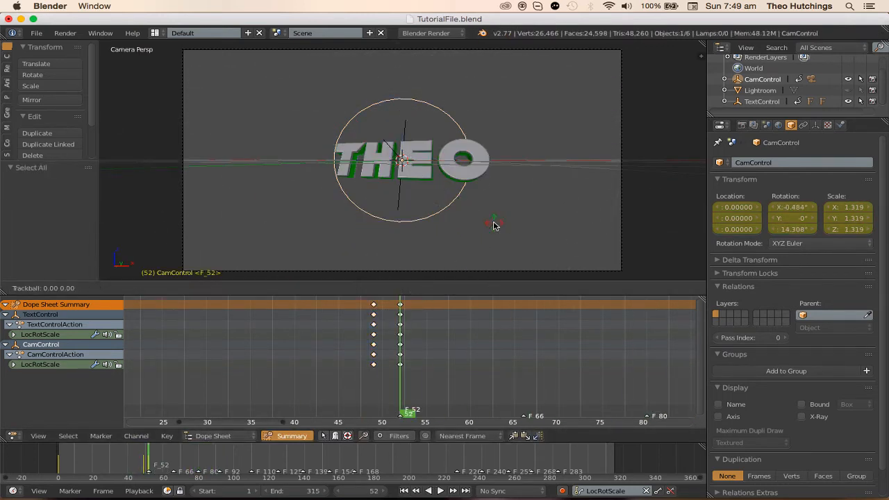
pyautogui.press('r')
pyautogui.click(496, 227)
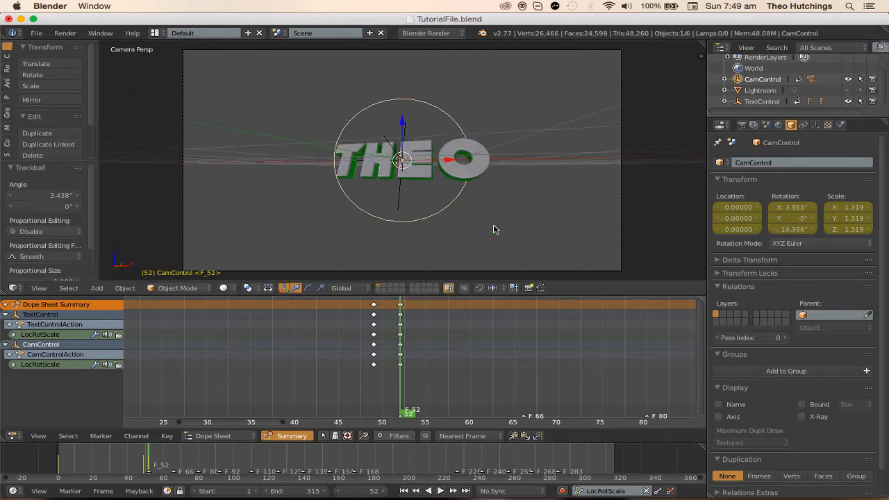
pyautogui.press('a')
# - Replay the intro from before the first keyframes and review the full camera move against the beat markers
pyautogui.click(318, 352)
pyautogui.hotkey('alt', 'a')
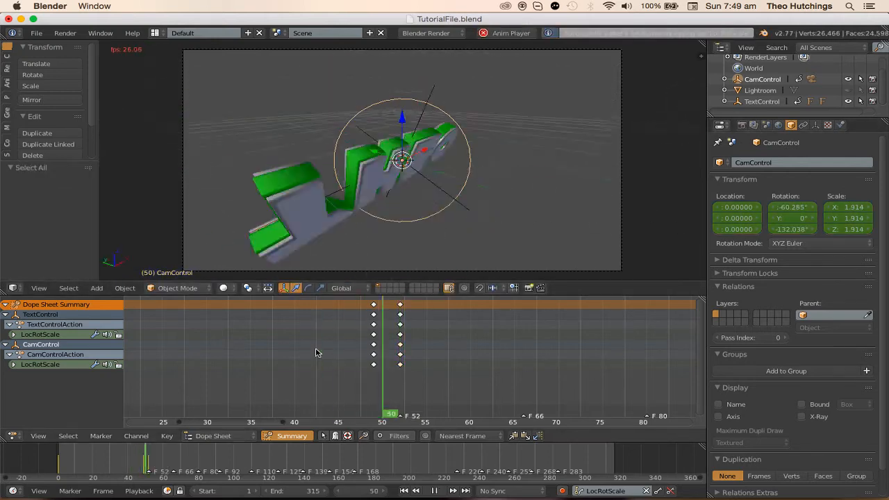
pyautogui.click(279, 354)
pyautogui.scroll(-9, 273, 355)
pyautogui.scroll(-6, 264, 358)
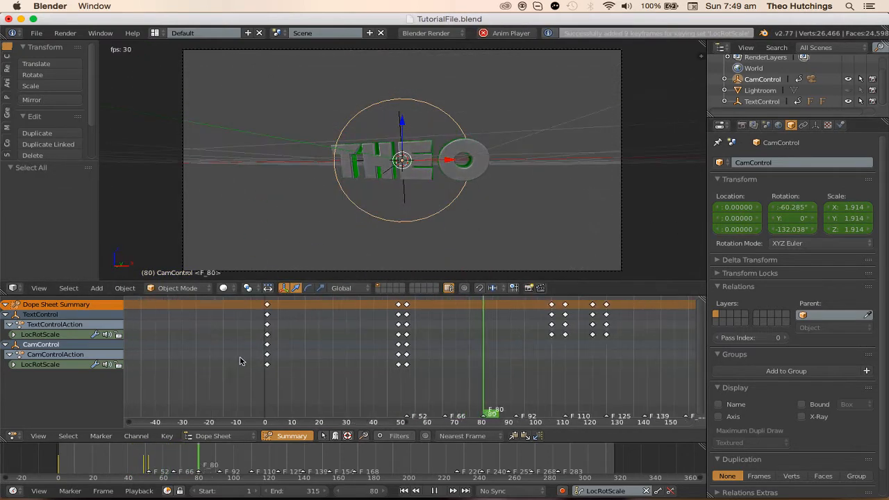
pyautogui.click(244, 360)
pyautogui.scroll(8, 375, 360)
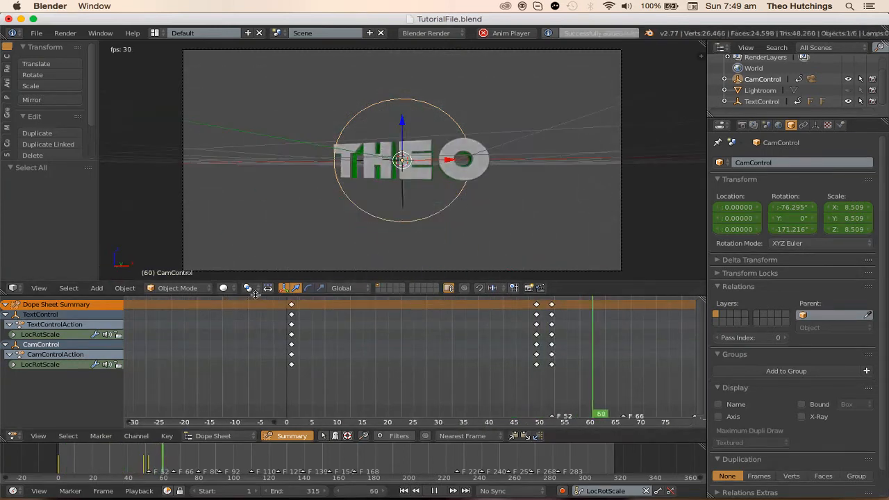
# - Stop playback, move the TextControl and CamControl keyframes at frame 1 to frame 0, and go to frame 0
pyautogui.hotkey('alt', 'a')
pyautogui.press('g')
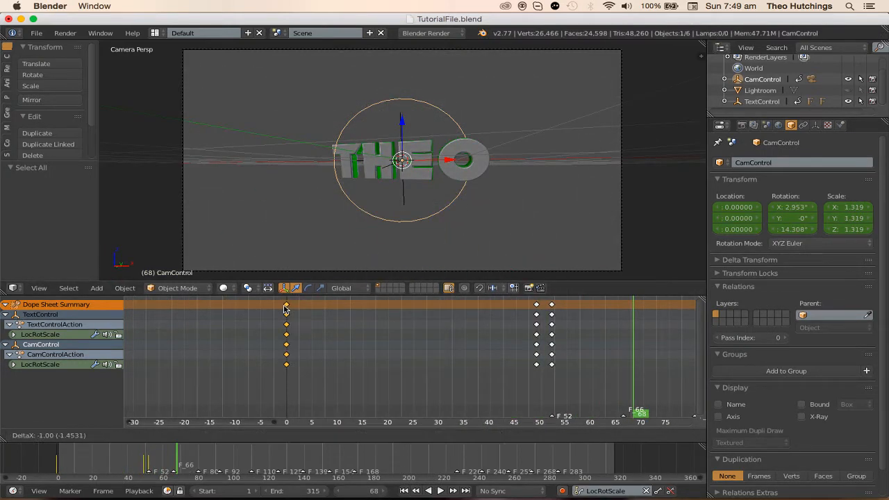
pyautogui.click(286, 313)
pyautogui.click(266, 318)
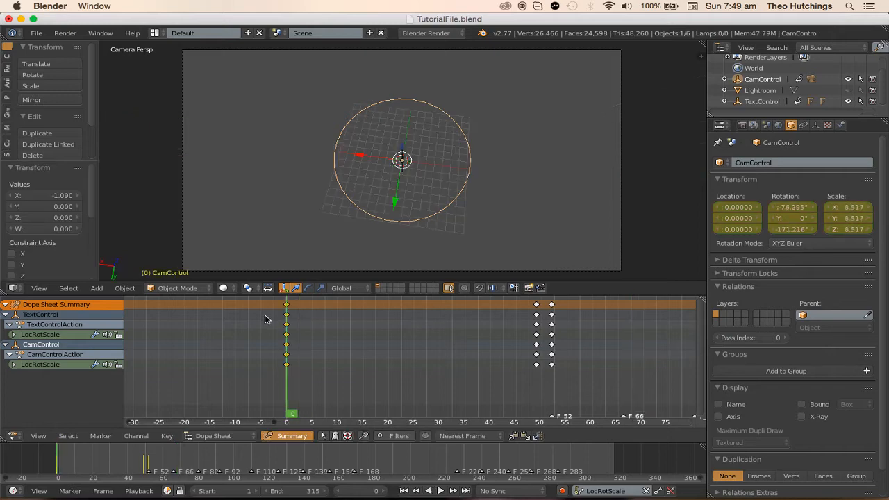
# - Deselect all keyframes and play back the intro from frame 0 through the frame 52 beat
pyautogui.press('a')
pyautogui.hotkey('alt', 'a')
pyautogui.hscroll(6, 364, 330)
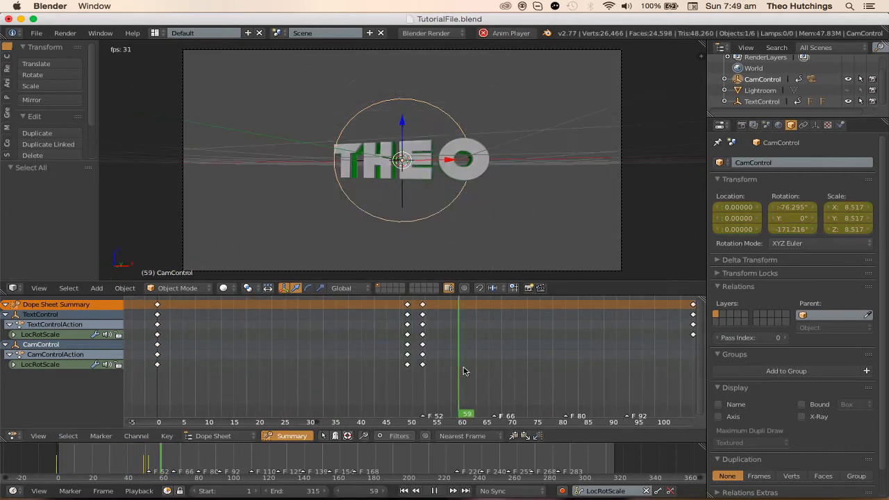
pyautogui.moveTo(464, 371); pyautogui.dragTo(369, 377, button='middle')
pyautogui.scroll(3, 347, 367)
# - Try shifting the TextControl and CamControl keyframes from frame 49 to frame 50, and return them to frame 49
pyautogui.click(286, 318)
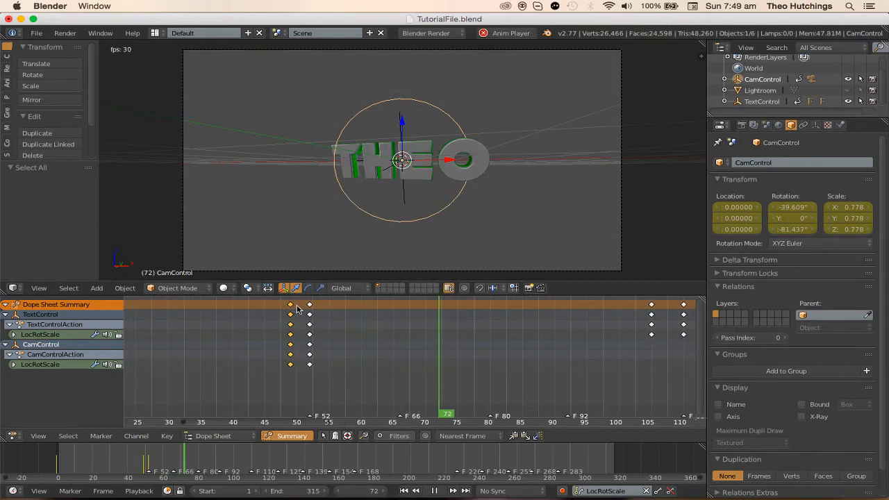
pyautogui.press('g')
pyautogui.click(304, 311)
pyautogui.click(261, 323)
pyautogui.click(252, 330)
pyautogui.moveTo(303, 337); pyautogui.dragTo(358, 341, button='middle')
pyautogui.scroll(3, 358, 341)
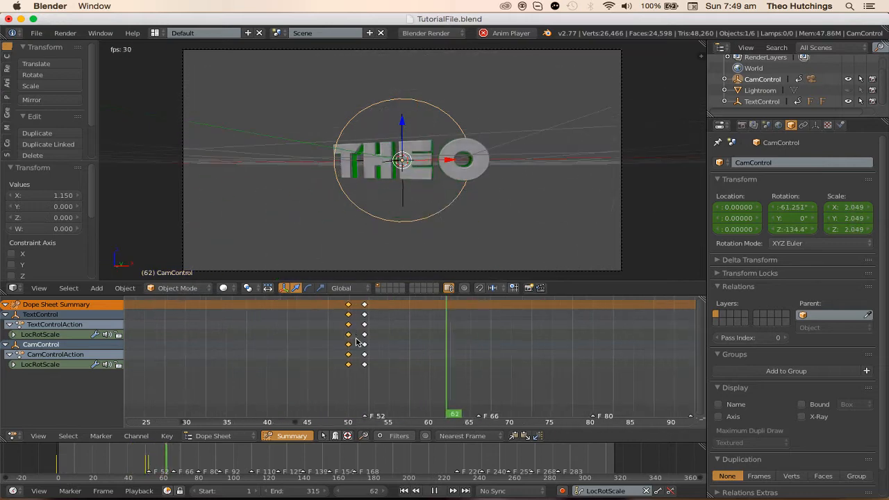
pyautogui.scroll(3, 356, 340)
pyautogui.press('g')
pyautogui.click(322, 315)
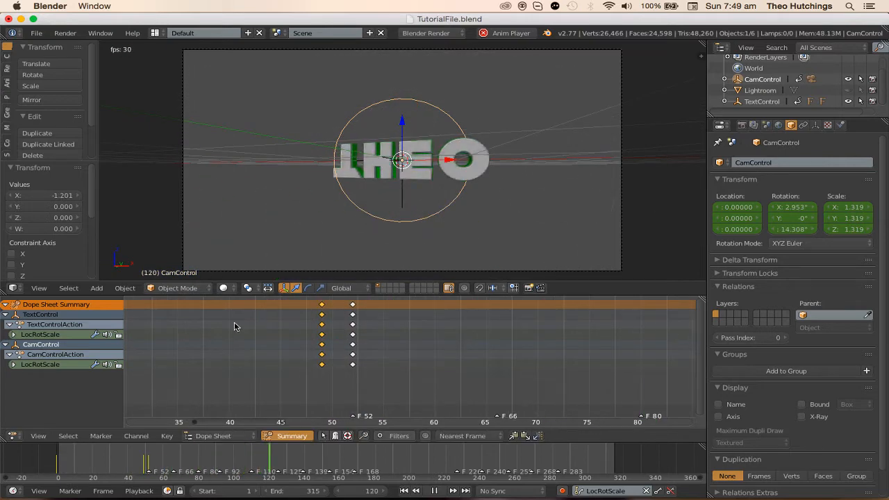
pyautogui.press('a')
# - Play on to frame 105, stop there and scale CamControl up by a factor of about 1.2
pyautogui.scroll(-3, 433, 371)
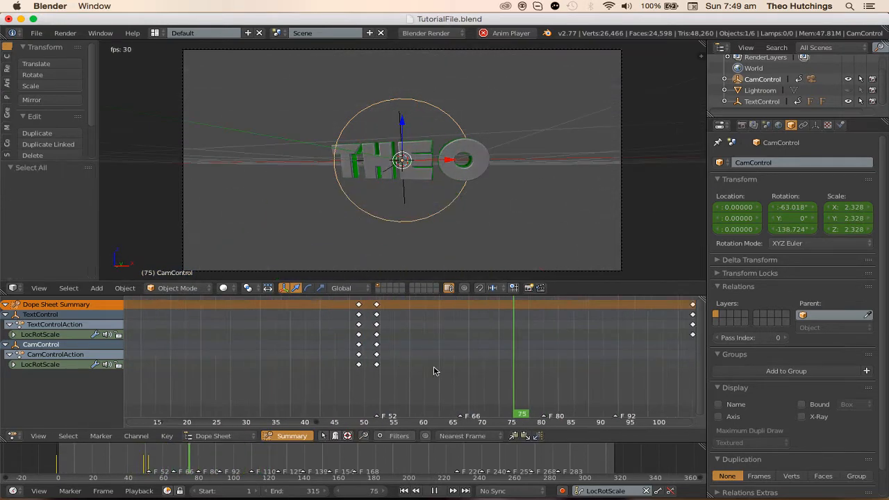
pyautogui.moveTo(434, 371); pyautogui.dragTo(310, 375, button='middle')
pyautogui.moveTo(465, 390); pyautogui.dragTo(329, 375, button='middle')
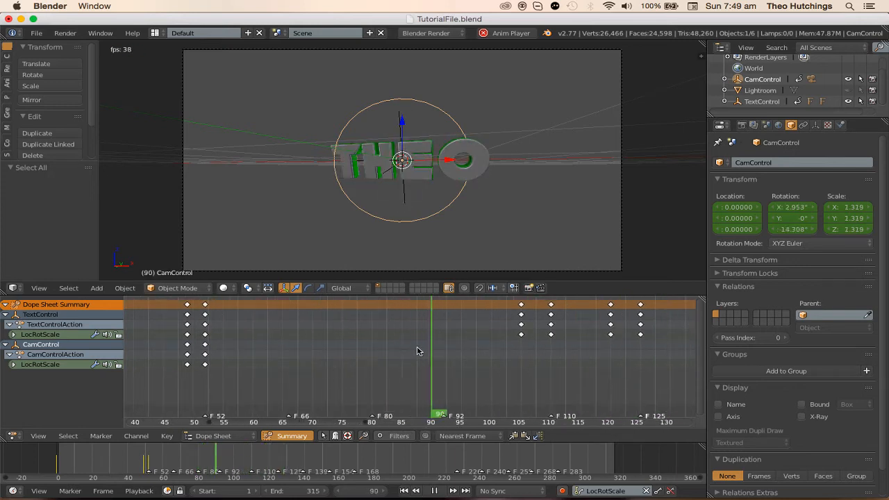
pyautogui.scroll(4, 417, 351)
pyautogui.hotkey('alt', 'a')
pyautogui.press('s')
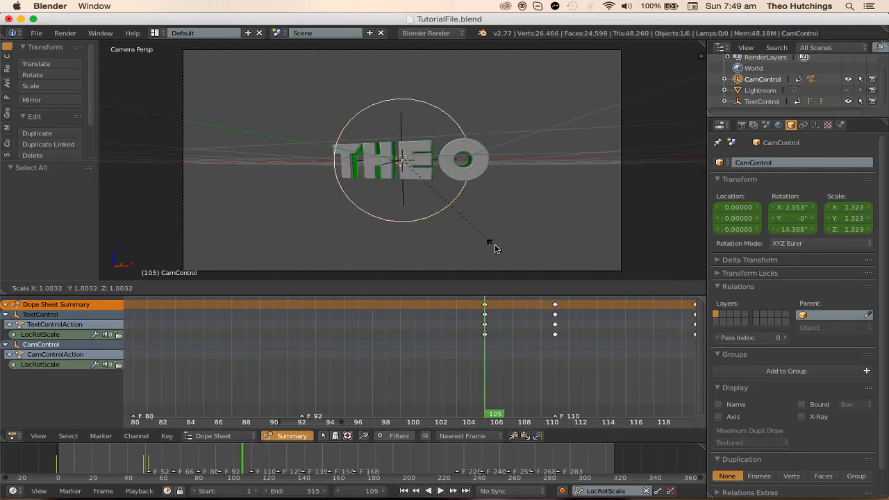
pyautogui.click(533, 243)
# - At frame 105, trackball-rotate CamControl by about 5.2° and 11.5°, reset its Y rotation to 0° and insert a LocRotScale keyframe
pyautogui.press('r')
pyautogui.press('r')
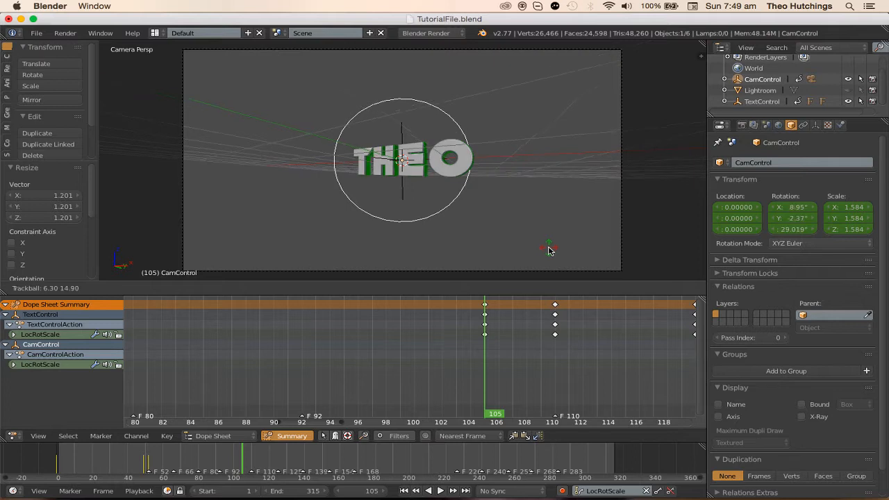
pyautogui.click(545, 249)
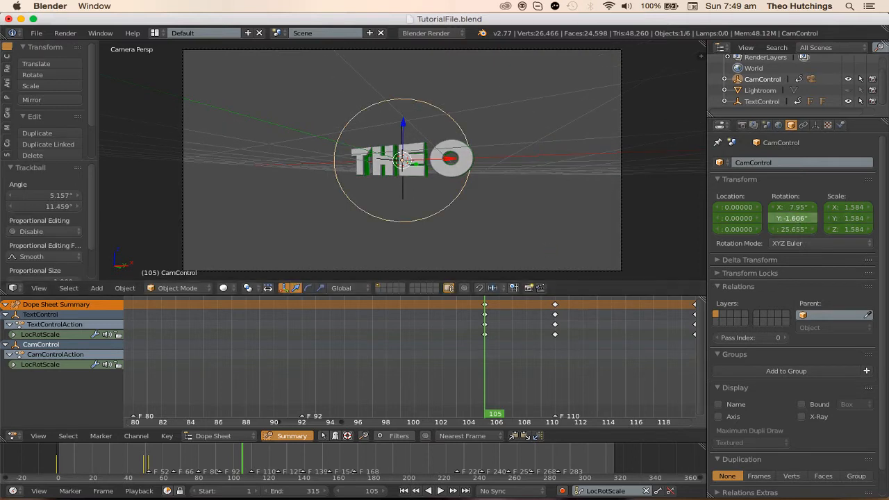
pyautogui.press('BackSpace')
pyautogui.press('i')
# - Play back the slow camera move from frame 52 to frame 105 and deselect all keyframes
pyautogui.scroll(-6, 312, 366)
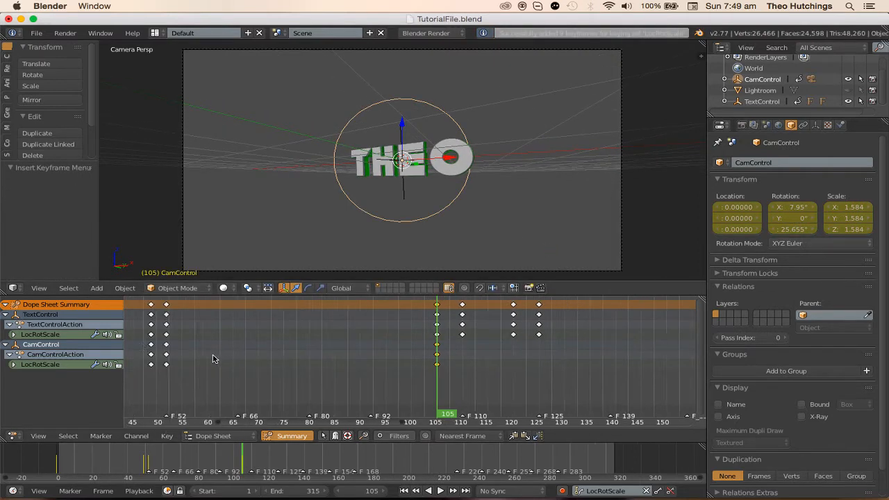
pyautogui.hotkey('alt', 'a')
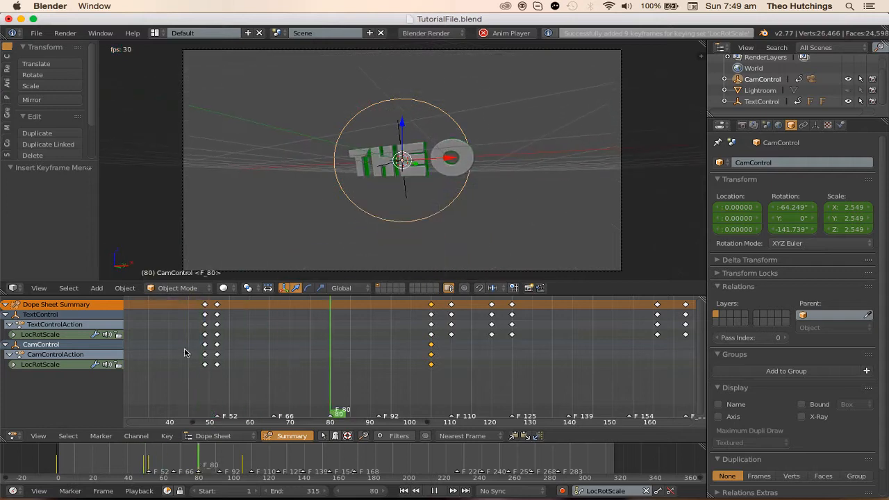
pyautogui.scroll(4, 331, 361)
pyautogui.press('a')
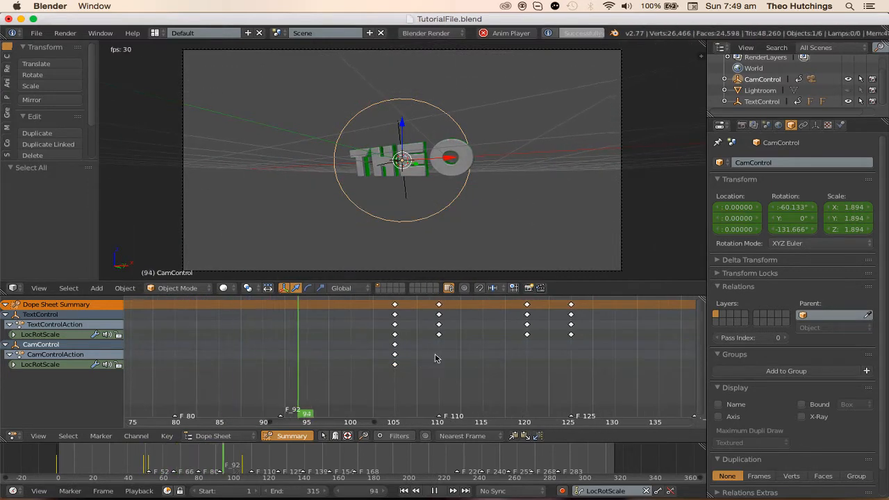
# - Try rotating CamControl further at frame 105, to about 34.1° on Z, and update its LocRotScale keyframe
pyautogui.press('Escape')
pyautogui.press('r')
pyautogui.press('r')
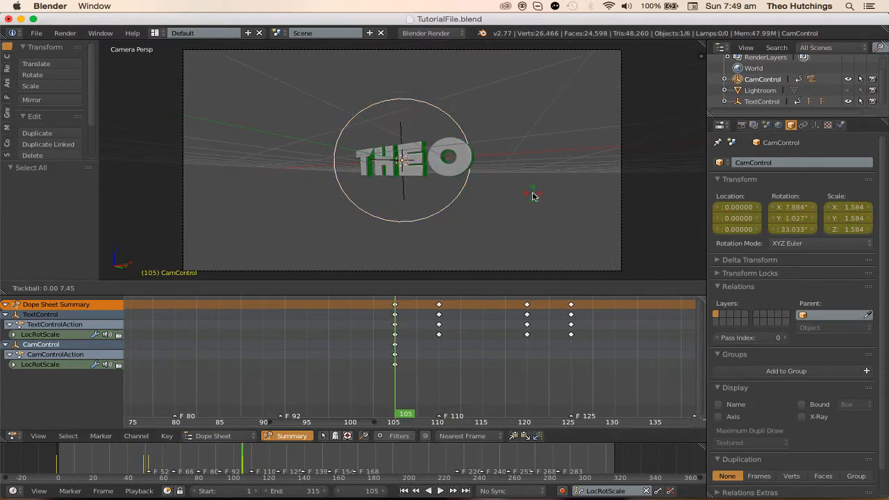
pyautogui.click(534, 197)
pyautogui.press('i')
pyautogui.scroll(-4, 301, 361)
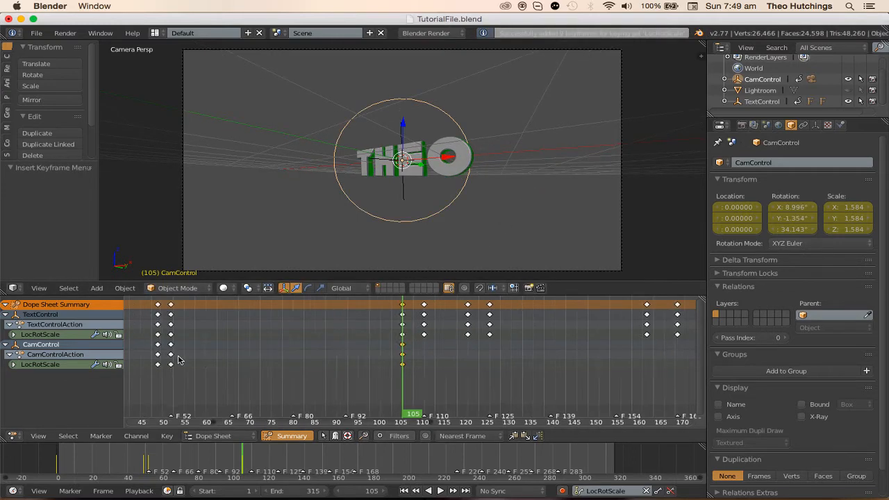
# - Replay from around frame 52, and undo the last CamControl rotation and keyframe update at frame 105
pyautogui.click(166, 355)
pyautogui.press('a')
pyautogui.hotkey('alt', 'a')
pyautogui.rightClick(798, 220)
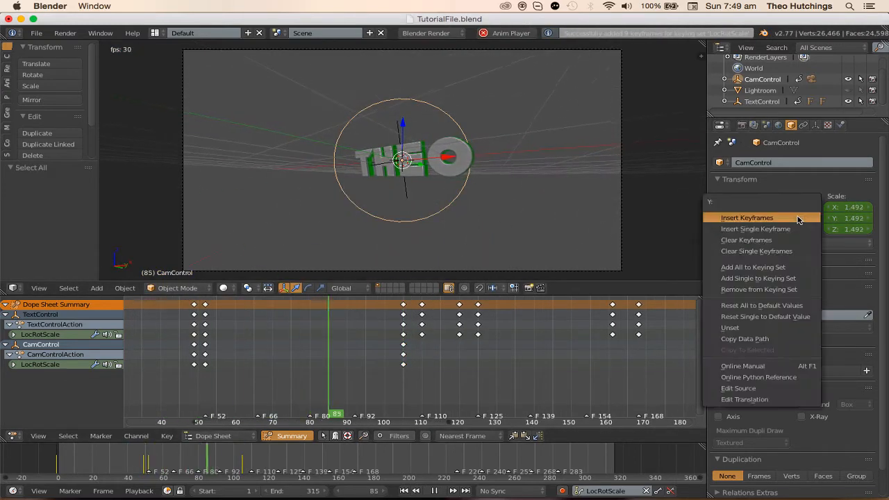
pyautogui.click(798, 220)
pyautogui.press('super+z')
pyautogui.press('super+z')
pyautogui.press('super+z')
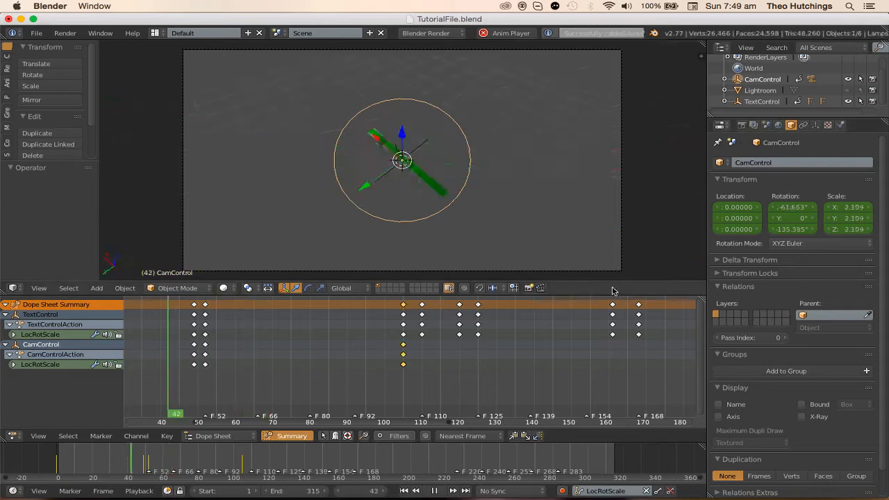
pyautogui.press('super+z')
# - Replay the move toward frame 125 and clear the keyframes on CamControl's Y rotation
pyautogui.hotkey('alt', 'a')
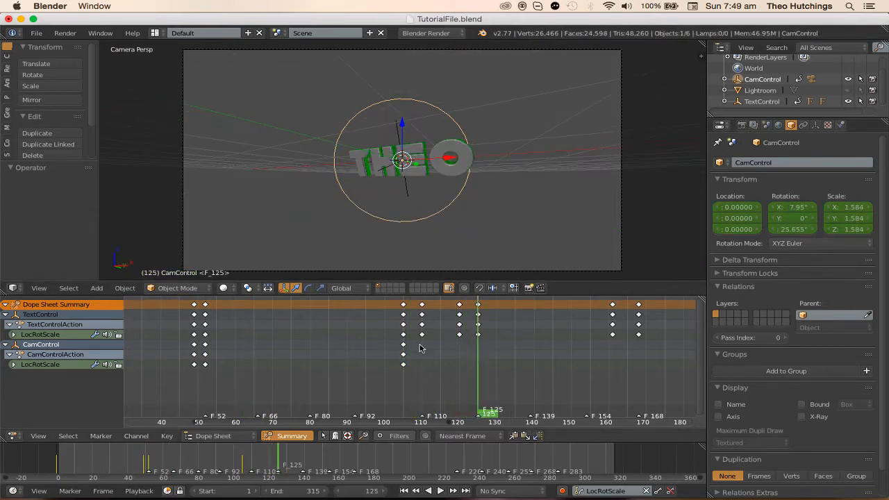
pyautogui.click(318, 353)
pyautogui.hotkey('alt', 'a')
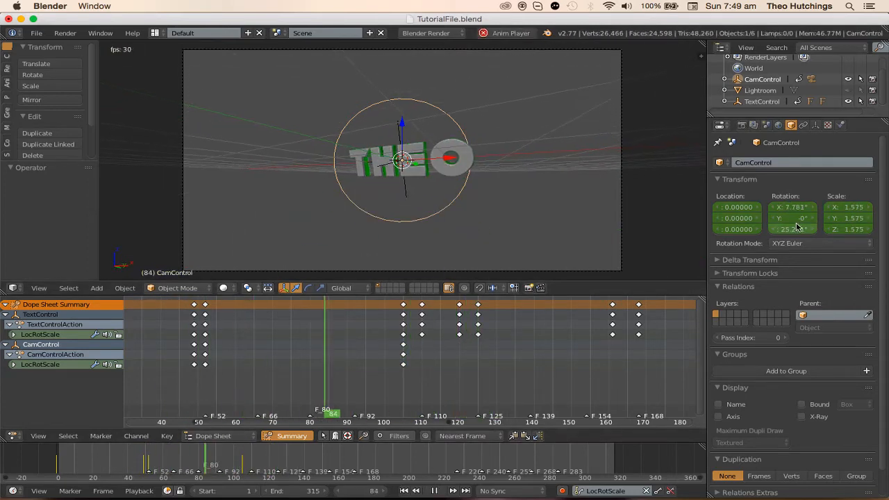
pyautogui.rightClick(791, 220)
pyautogui.click(778, 257)
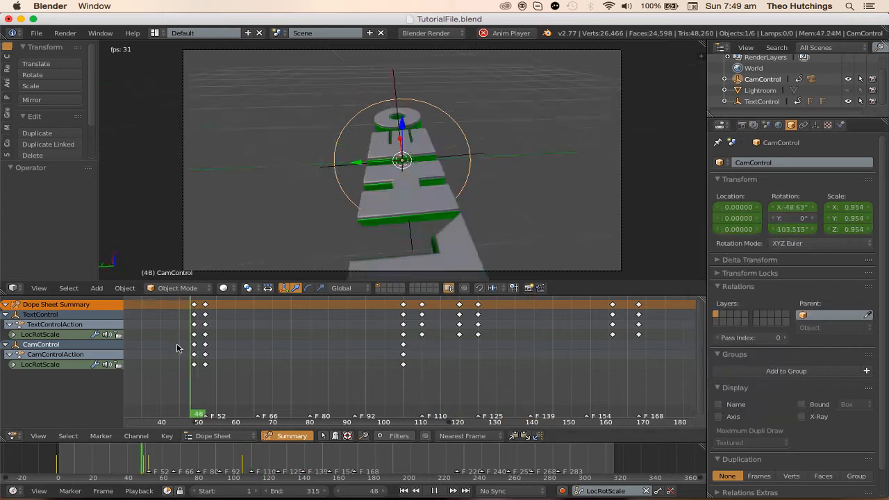
# - Stop playback at the frame 110 marker and trackball-rotate CamControl by about -7.4° and 140.9°
pyautogui.scroll(2, 416, 313)
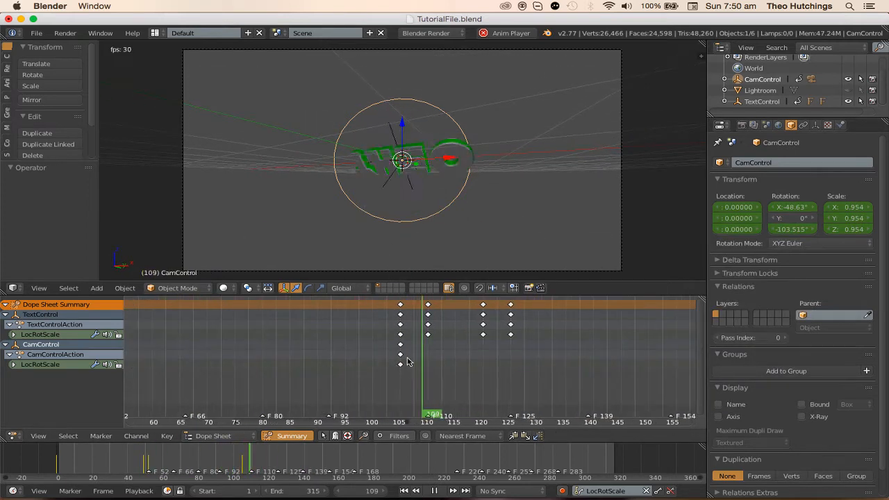
pyautogui.hotkey('alt', 'a')
pyautogui.press('r')
pyautogui.press('r')
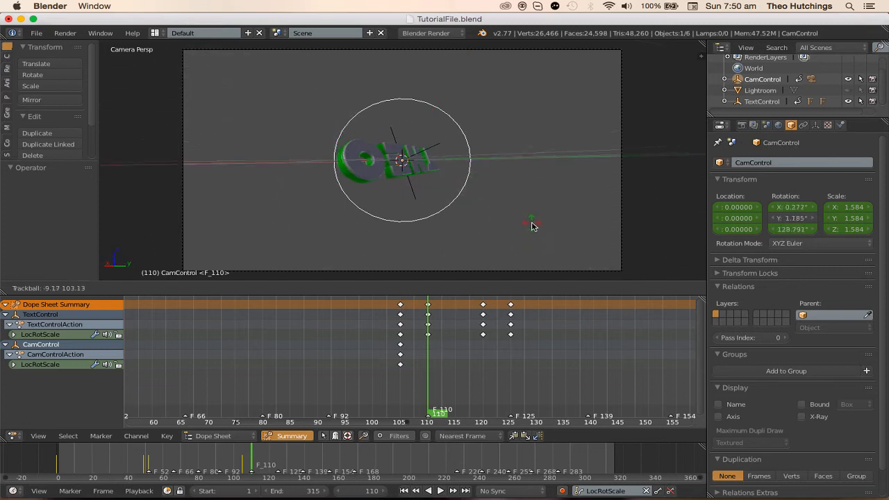
pyautogui.click(573, 227)
# - At frame 110, scale CamControl to about 0.906, trackball-rotate it by about -2.9° and 4.6°, and keyframe LocRotScale with Y rotation 0°
pyautogui.press('s')
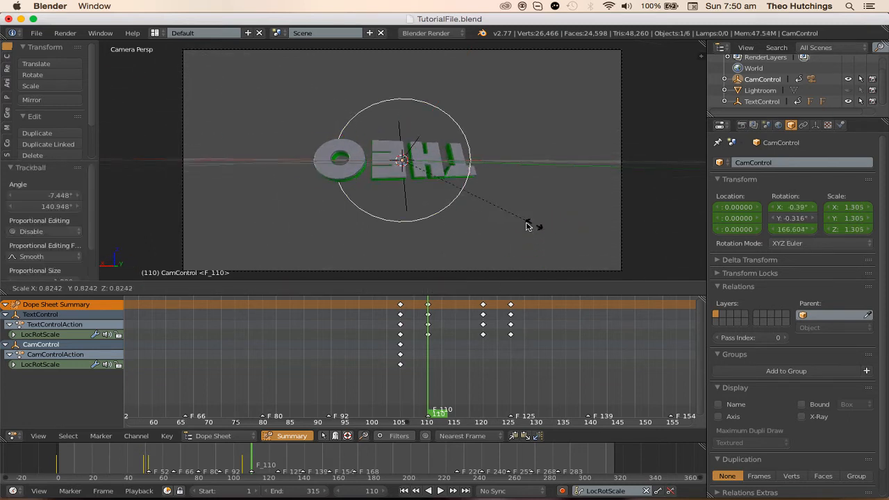
pyautogui.click(487, 220)
pyautogui.press('r')
pyautogui.press('r')
pyautogui.click(492, 216)
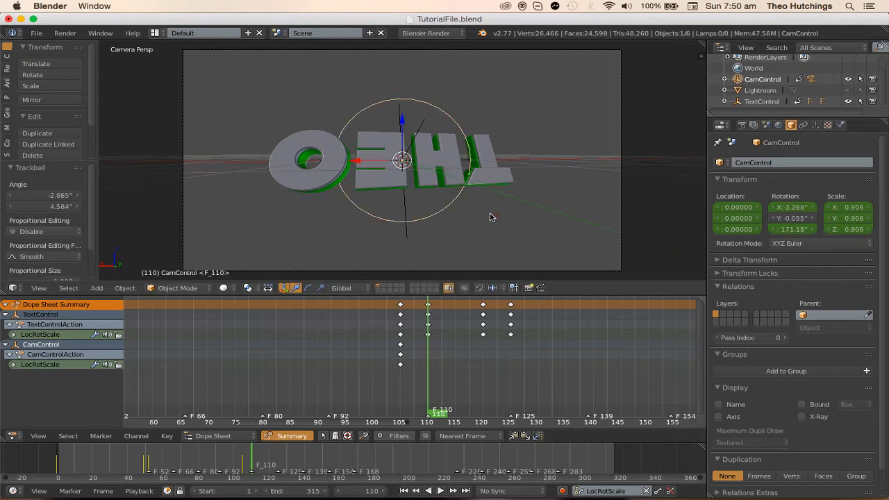
pyautogui.press('i')
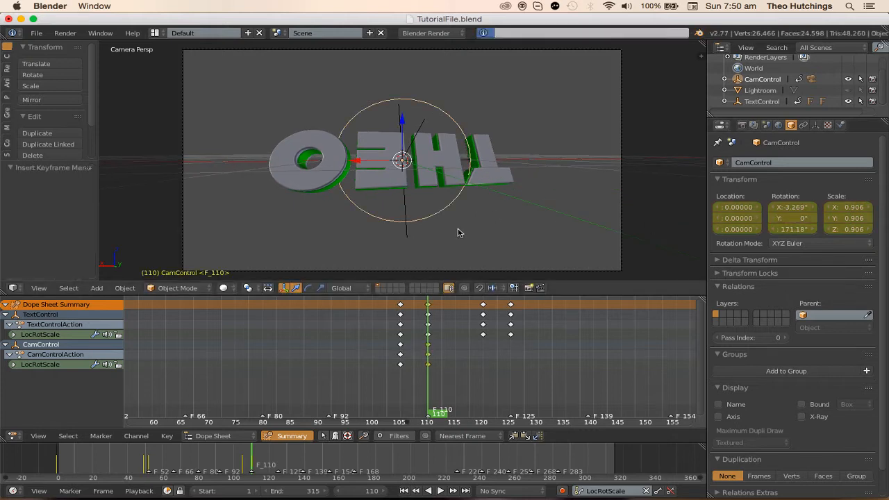
# - Play on to frame 120 and trackball-rotate CamControl to a Z rotation of about 201.5°
pyautogui.hotkey('alt', 'a')
pyautogui.hotkey('alt', 'a')
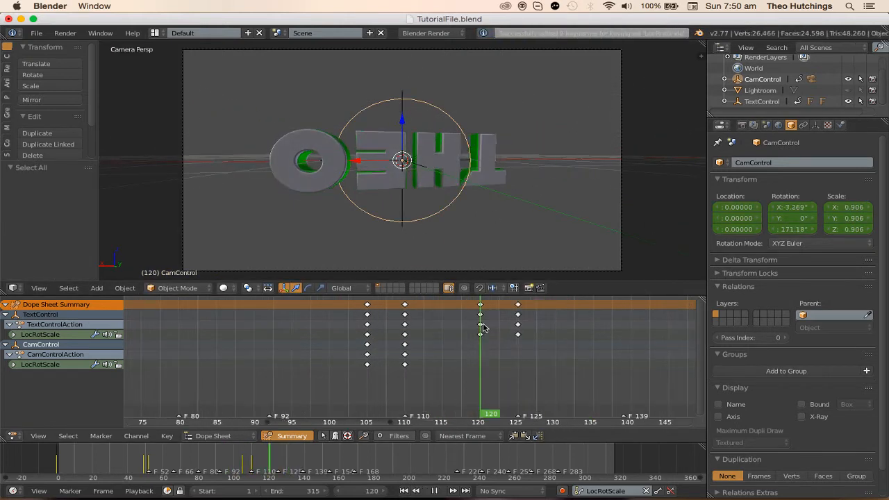
pyautogui.press('r')
pyautogui.press('r')
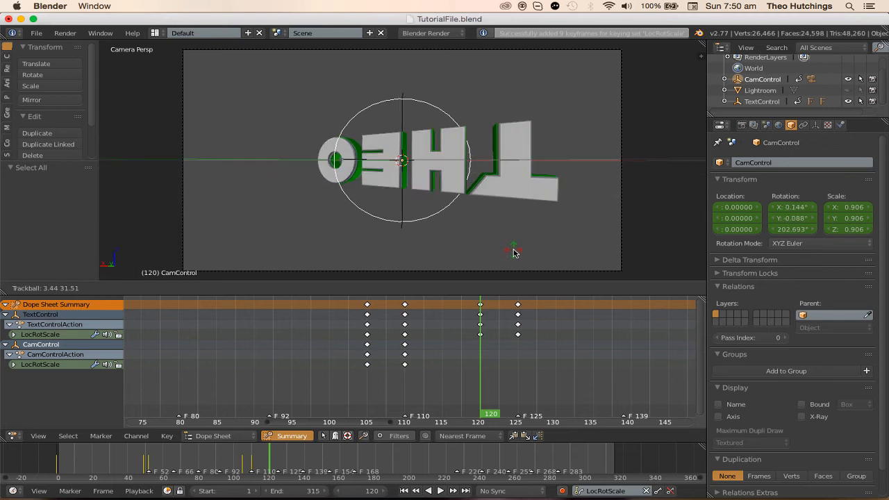
pyautogui.click(512, 252)
# - At frame 120, scale CamControl by about 0.863 and insert a LocRotScale keyframe with its Y rotation at 0°
pyautogui.press('s')
pyautogui.click(496, 242)
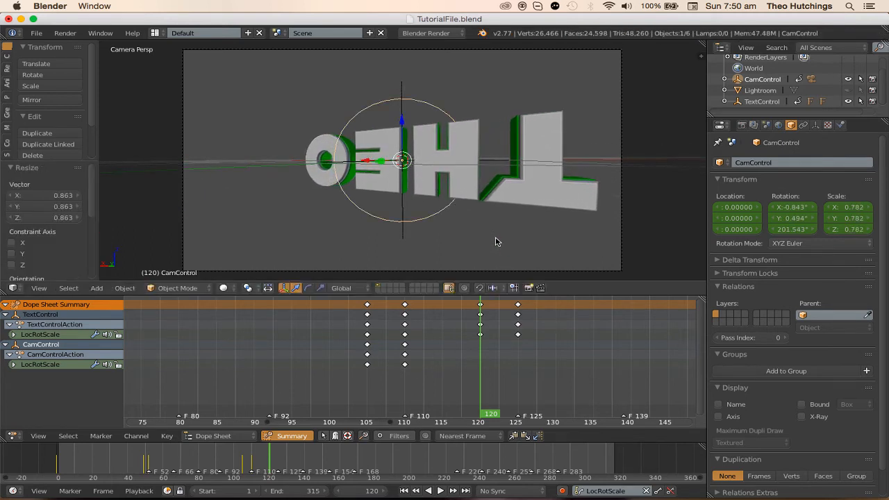
pyautogui.press('i')
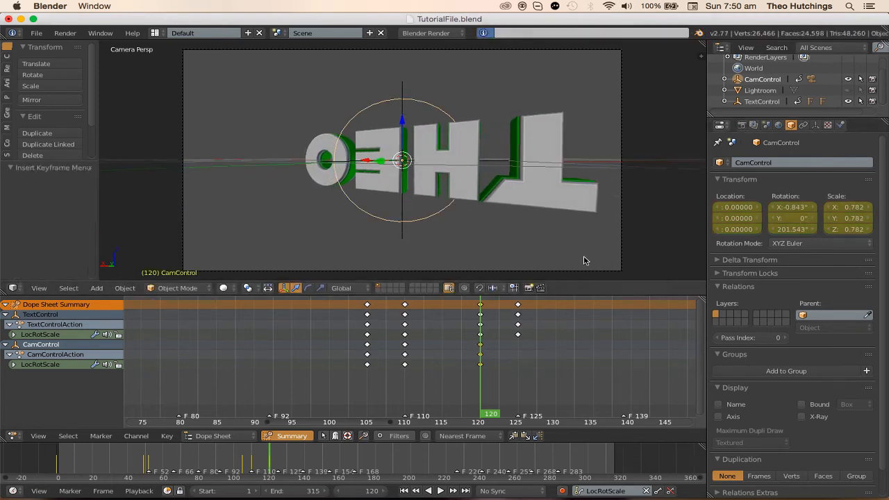
# - Play on to the frame 125 marker and trackball-rotate CamControl by about 2.3° and 110.6°
pyautogui.click(355, 350)
pyautogui.press('a')
pyautogui.hotkey('alt', 'a')
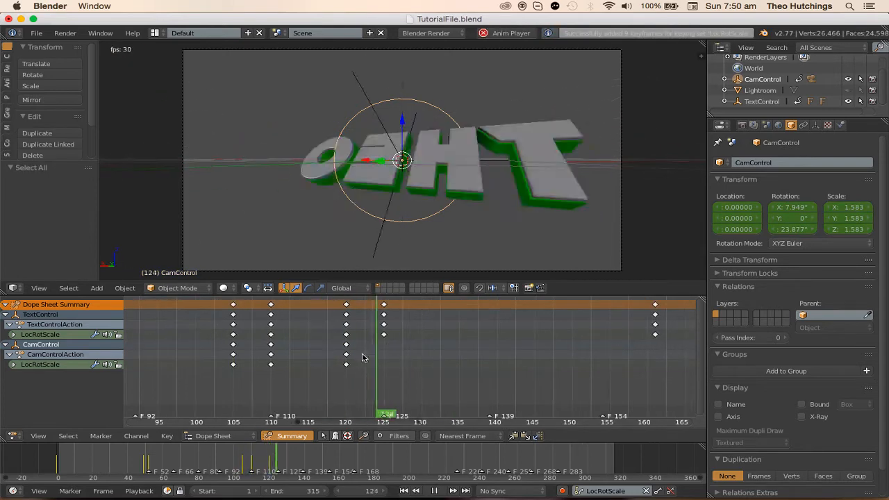
pyautogui.hotkey('alt', 'a')
pyautogui.press('r')
pyautogui.press('r')
pyautogui.click(489, 265)
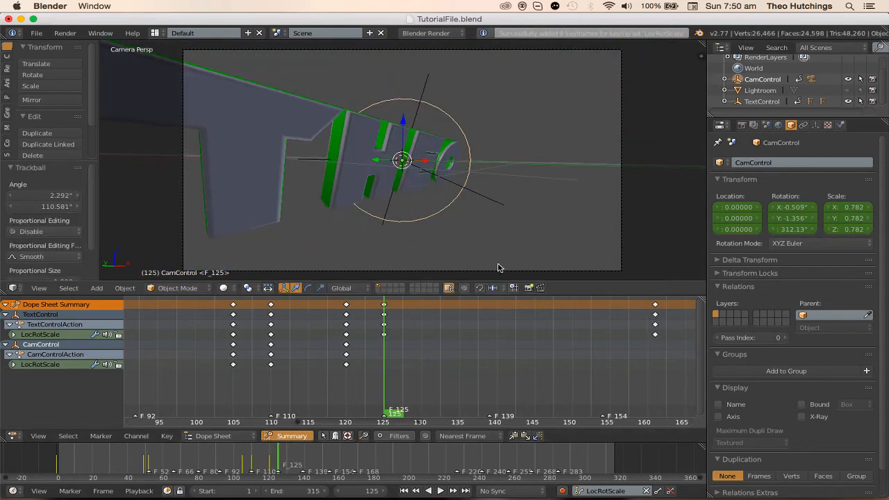
# - At frame 125, scale CamControl up by about 2.584 and trackball-rotate it by about 2.3° and 19.5°
pyautogui.press('s')
pyautogui.click(602, 233)
pyautogui.press('r')
pyautogui.press('r')
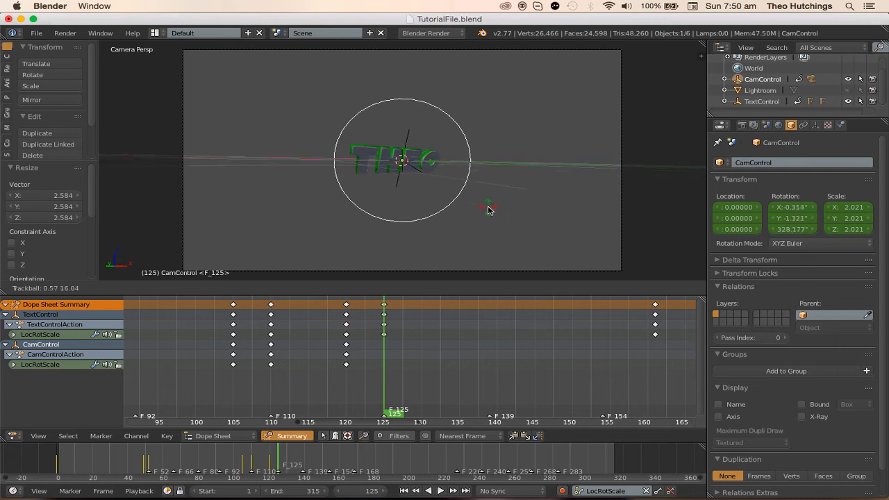
pyautogui.click(493, 209)
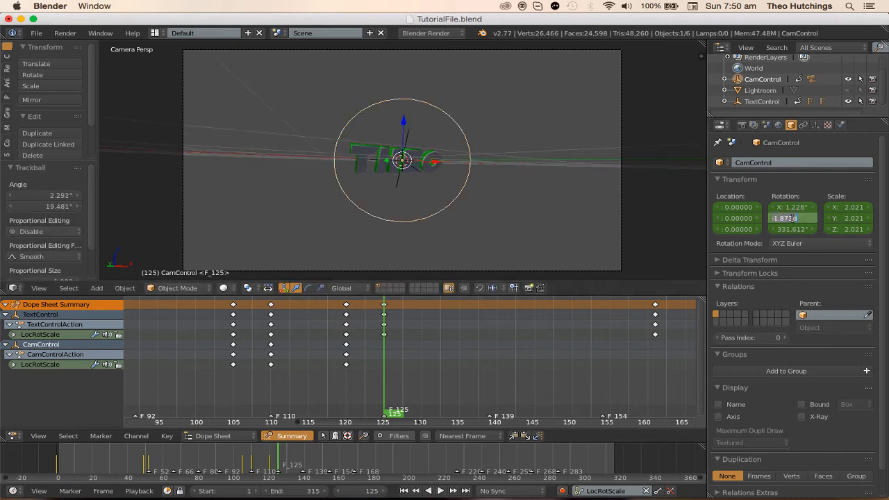
# - Set CamControl's Y rotation to 0° and insert a LocRotScale keyframe at frame 125
pyautogui.write('0')
pyautogui.press('Return')
pyautogui.press('i')
# - Replay the camera move through the frame 105 to 125 keyframes and beyond, stop playback and return to frame 1
pyautogui.click(206, 351)
pyautogui.hotkey('alt', 'a')
pyautogui.press('a')
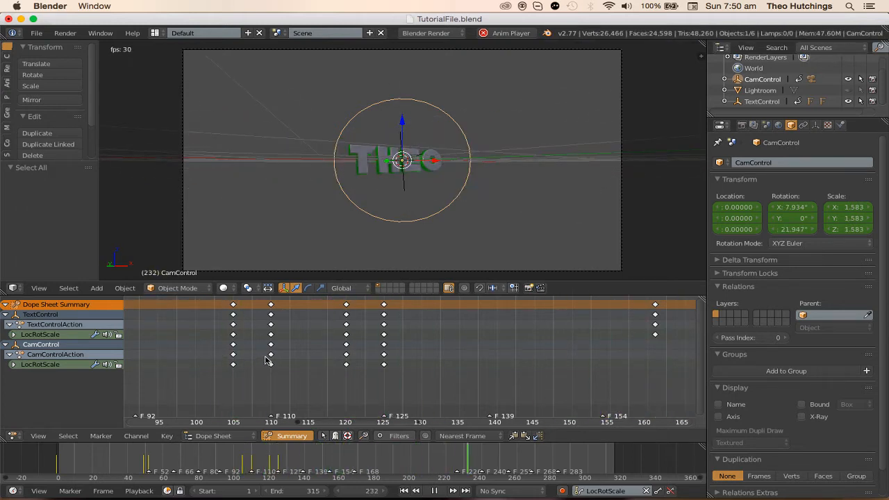
pyautogui.hotkey('alt', 'a')
pyautogui.press('m')
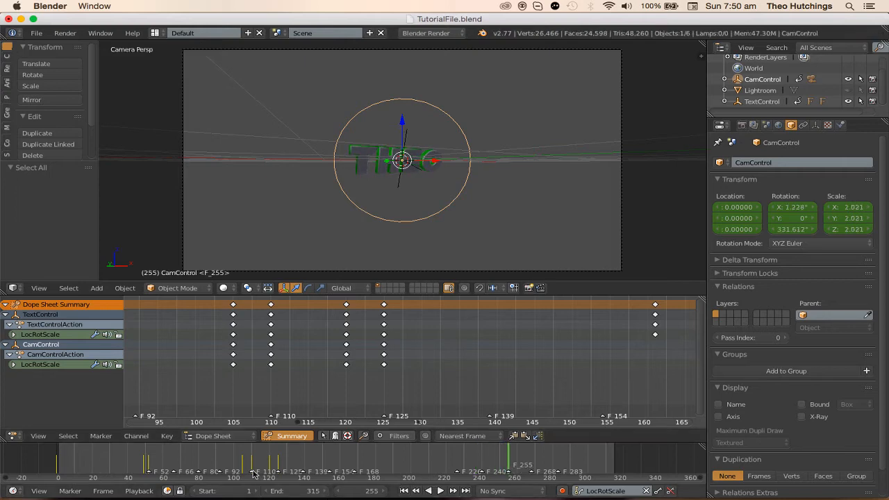
pyautogui.click(403, 491)
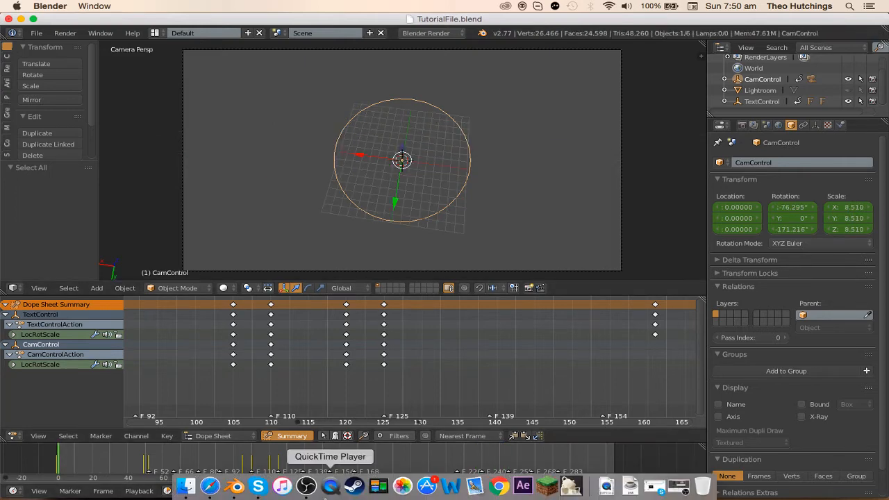
# - Switch to OBS to check the running recording and minimise its window
pyautogui.click(303, 478)
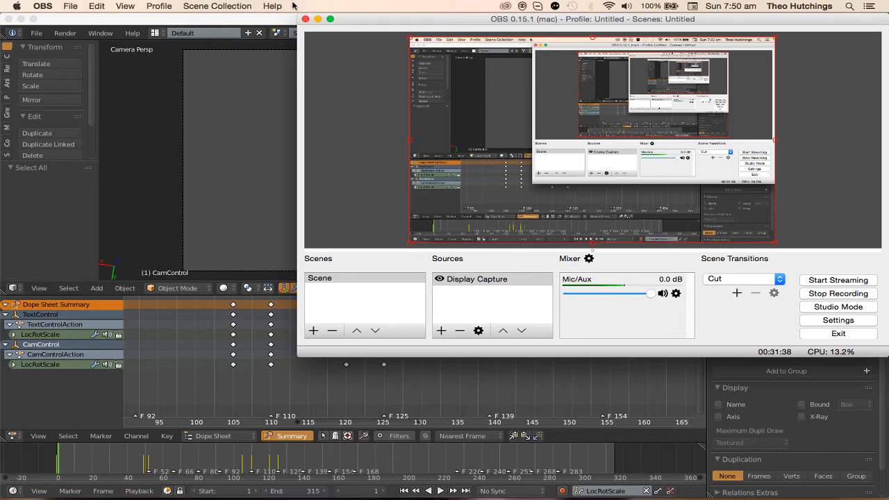
pyautogui.click(318, 19)
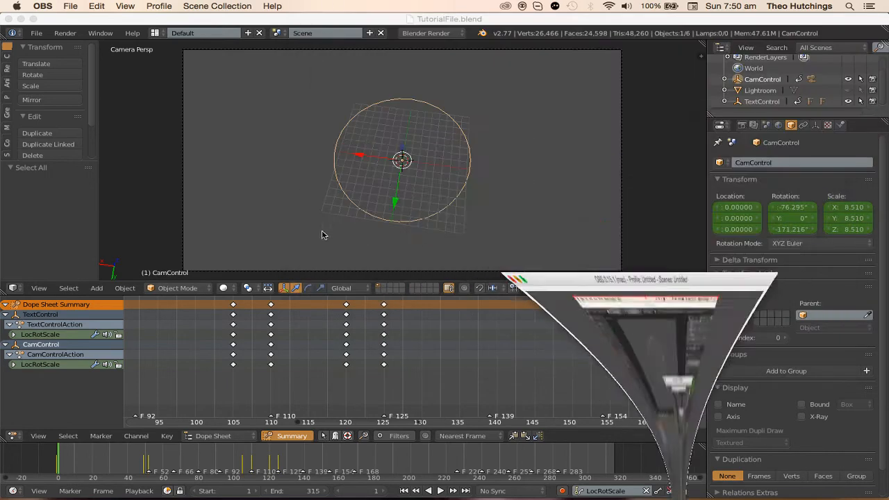
# - Play the animation from frame 1 through the CamControl keyframes up to frame 125
pyautogui.scroll(-3, 385, 326)
pyautogui.scroll(-2, 385, 326)
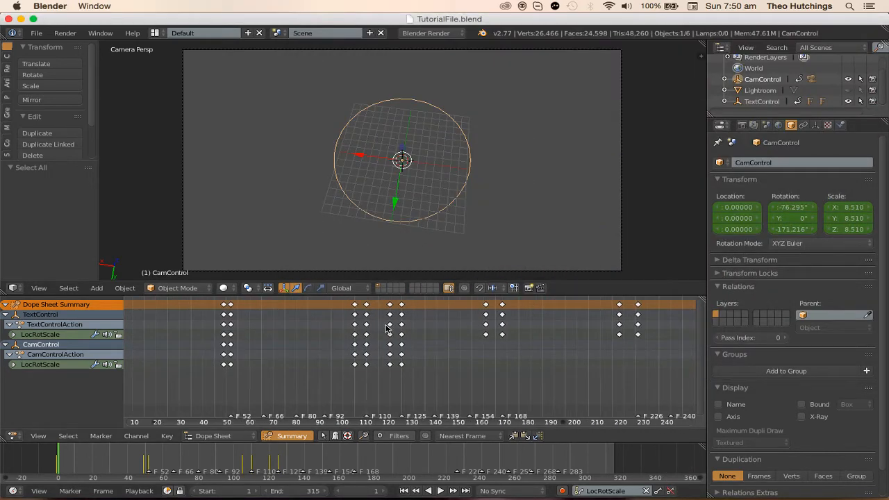
pyautogui.scroll(-2, 388, 330)
pyautogui.hotkey('alt', 'a')
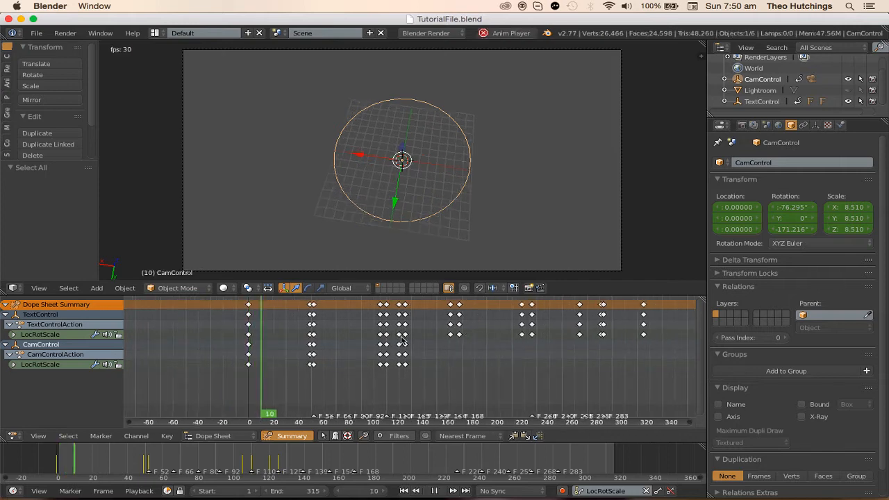
pyautogui.scroll(2, 389, 342)
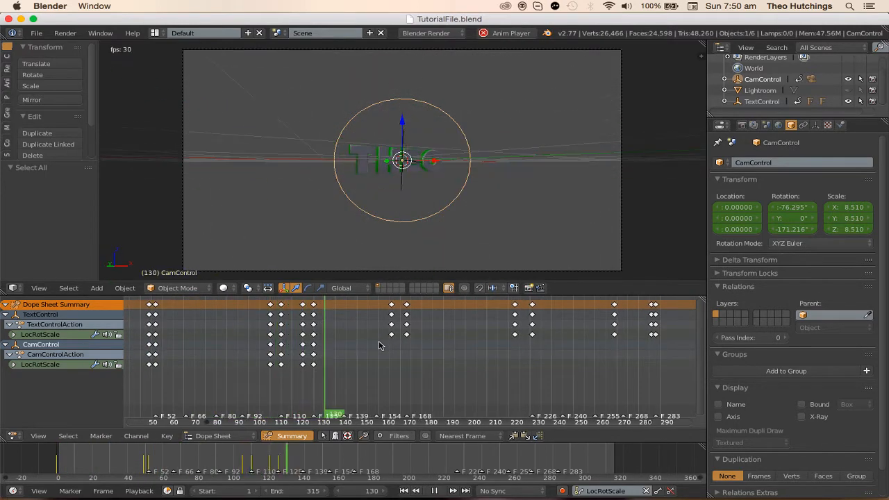
pyautogui.scroll(4, 379, 346)
pyautogui.moveTo(457, 352); pyautogui.dragTo(552, 357, button='middle')
# - Replay the camera move repeatedly from just before the frame 105 keyframe to past frame 125
pyautogui.click(302, 353)
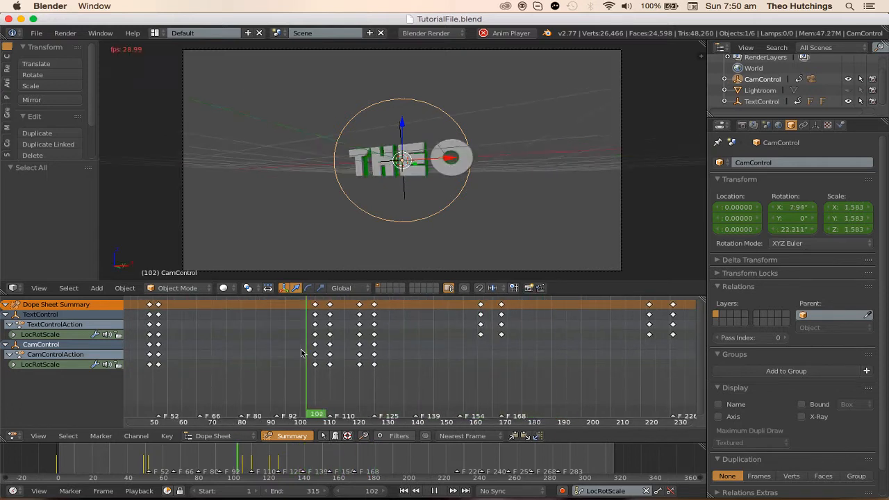
pyautogui.scroll(5, 307, 355)
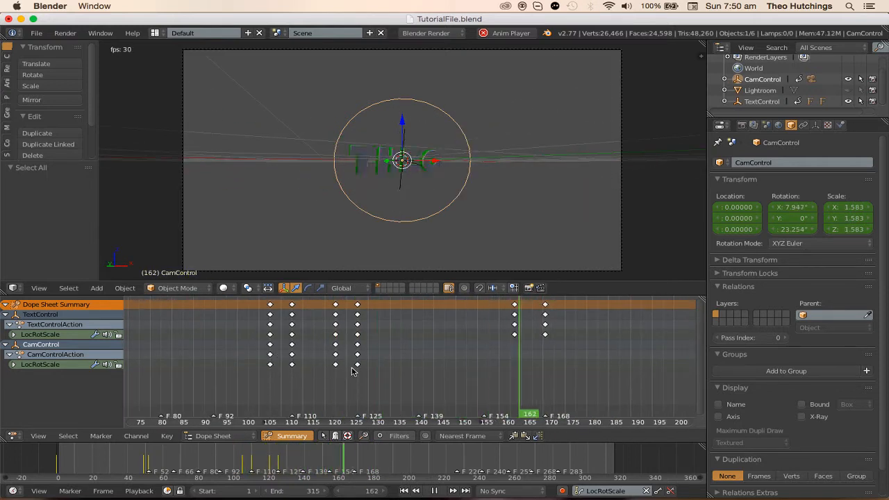
pyautogui.click(271, 355)
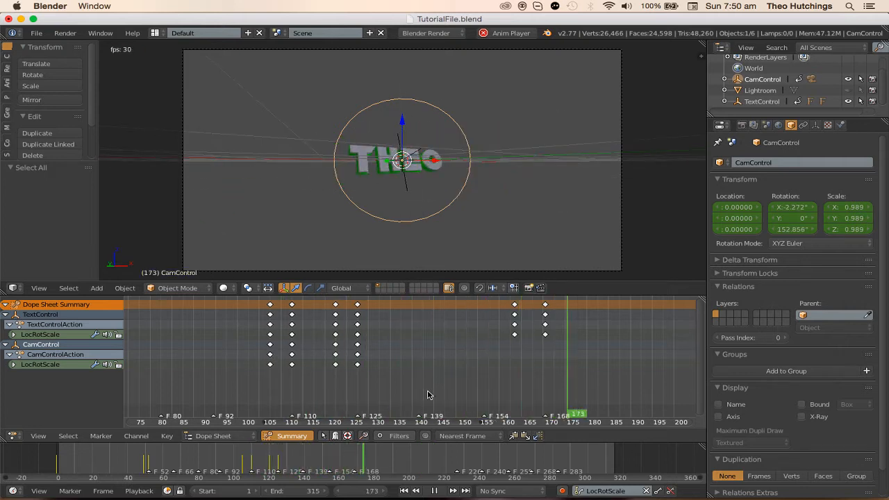
pyautogui.click(261, 381)
pyautogui.scroll(2, 293, 375)
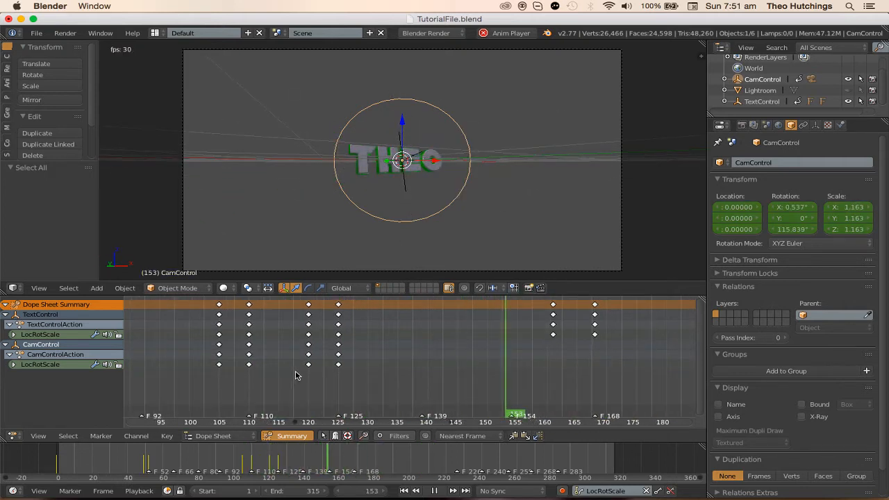
pyautogui.click(160, 361)
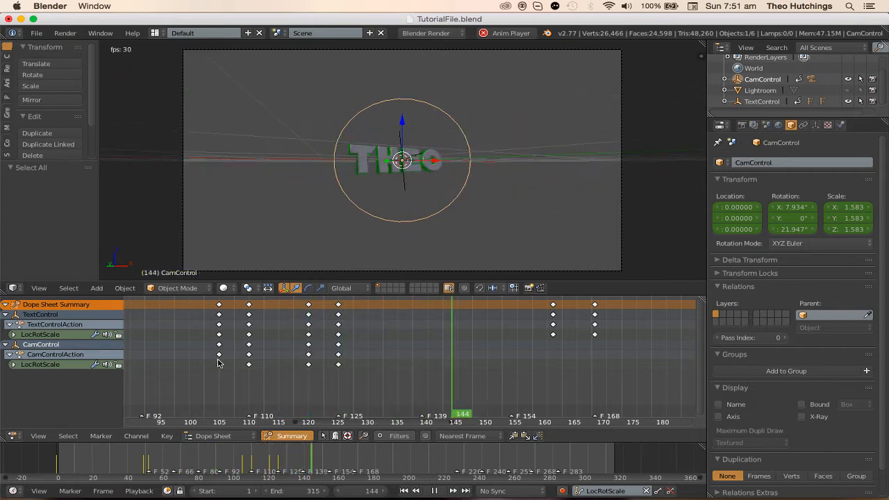
pyautogui.click(258, 367)
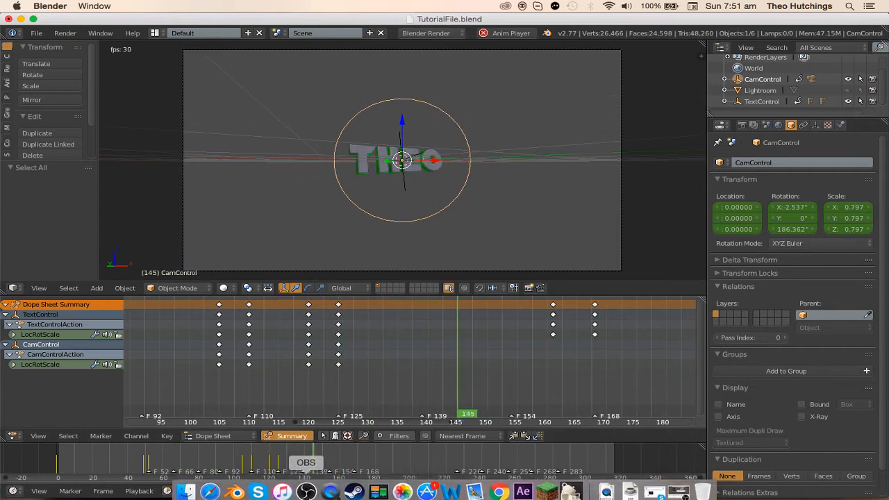
pyautogui.click(135, 344)
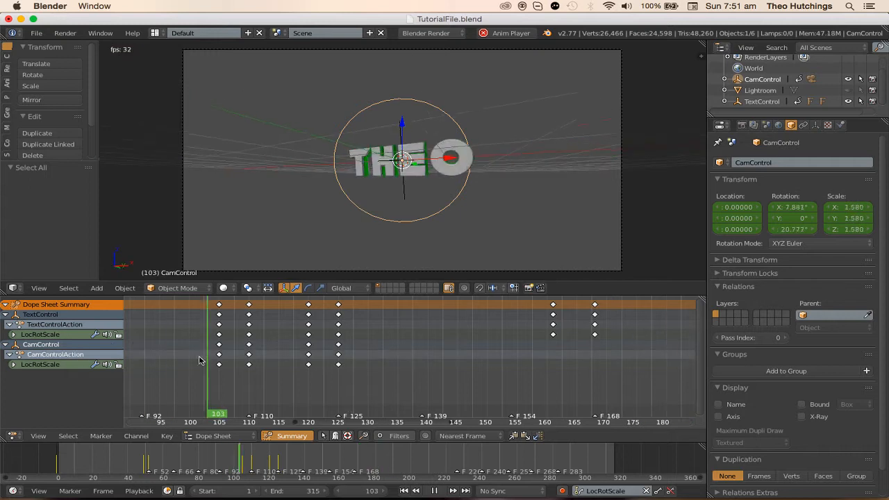
# - Stop at frame 133, trackball-rotate CamControl by about 4.6° and 20.1°, scale it by about 1.109 and set its Y rotation to 0°
pyautogui.scroll(5, 332, 364)
pyautogui.click(227, 353)
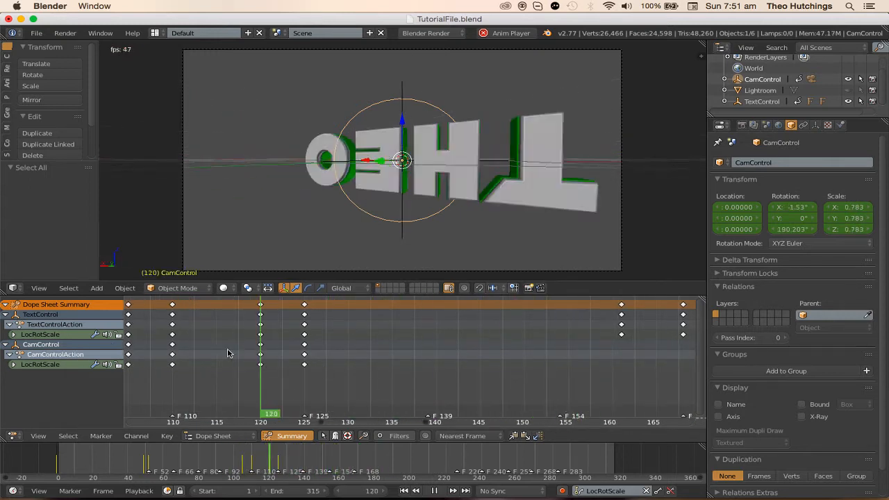
pyautogui.scroll(2, 382, 403)
pyautogui.hotkey('alt', 'a')
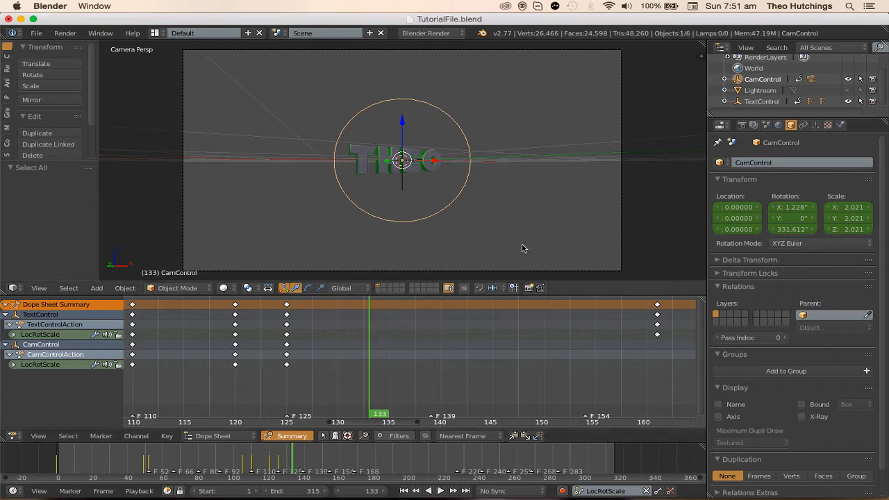
pyautogui.press('r')
pyautogui.press('r')
pyautogui.click(544, 250)
pyautogui.press('s')
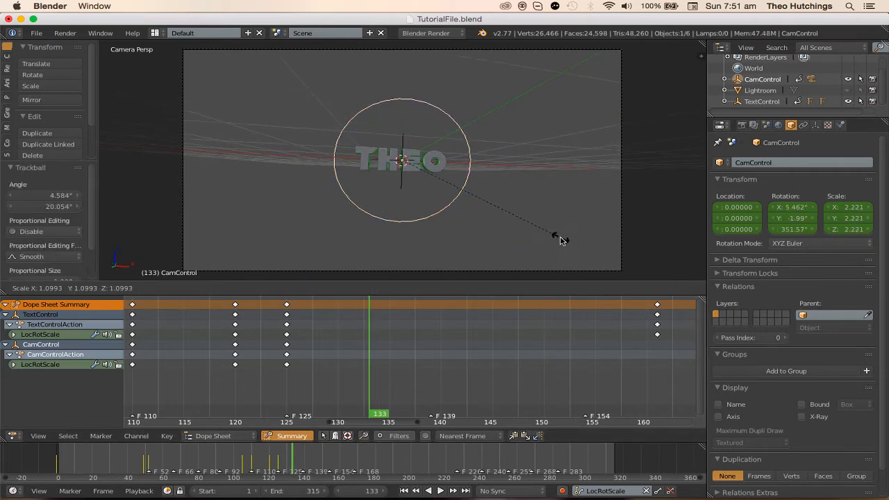
pyautogui.click(564, 241)
pyautogui.press('Return')
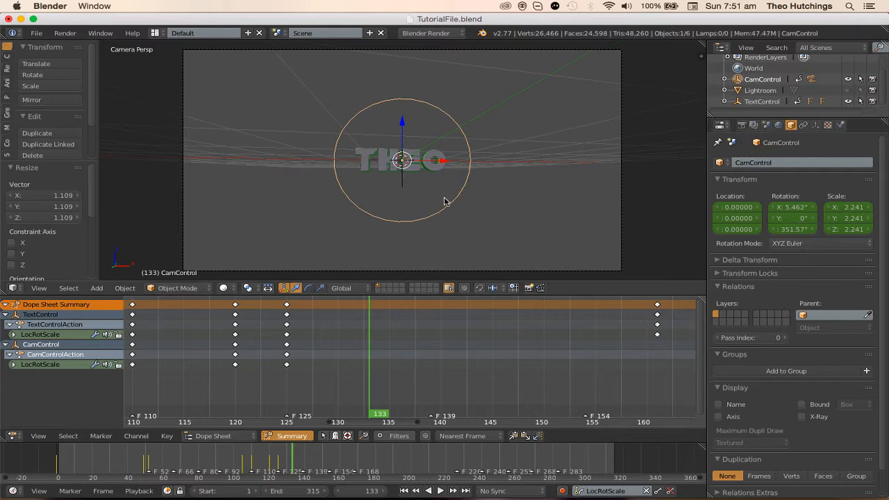
# - Insert a LocRotScale keyframe for CamControl at frame 133 and replay the move from about frame 119
pyautogui.press('i')
pyautogui.click(443, 200)
pyautogui.click(227, 347)
pyautogui.press('a')
pyautogui.hotkey('alt', 'a')
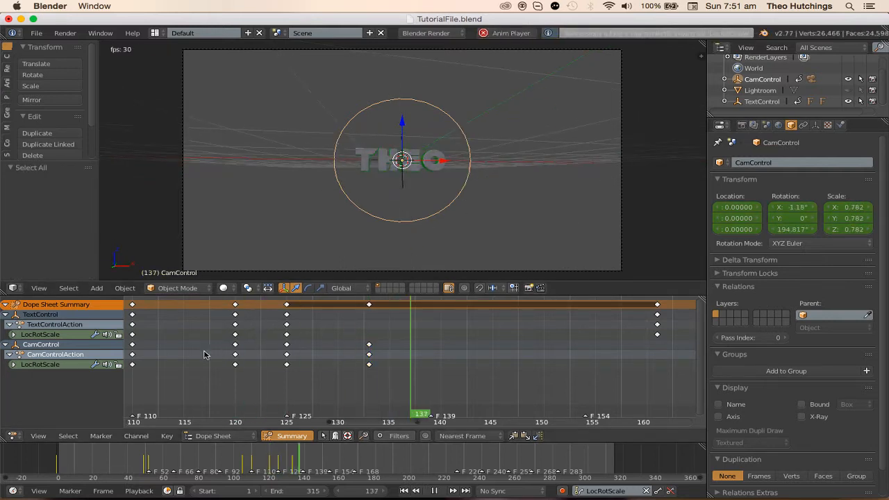
# - At frame 133, trackball-rotate CamControl to about 2° X and 355.6° Z, scale it to about 2.544, rekey it and replay
pyautogui.hotkey('alt', 'a')
pyautogui.press('r')
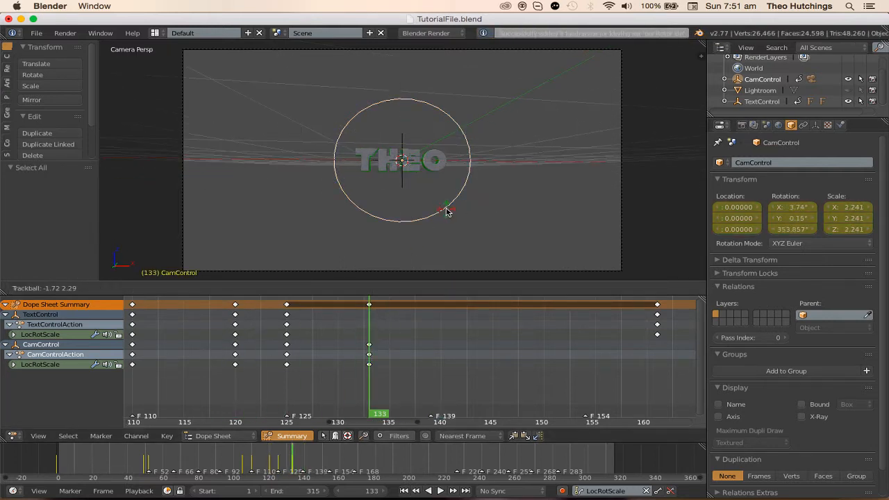
pyautogui.click(449, 208)
pyautogui.press('s')
pyautogui.click(458, 213)
pyautogui.press('a')
pyautogui.hotkey('alt', 'a')
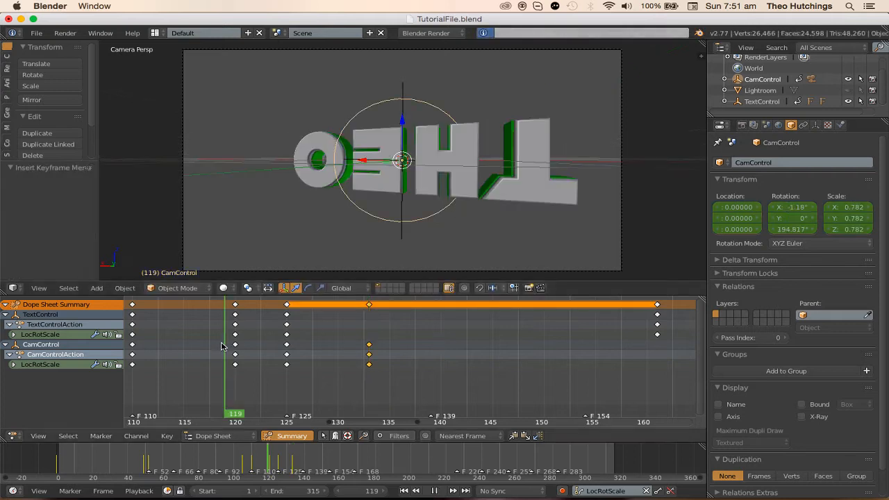
pyautogui.press('Escape')
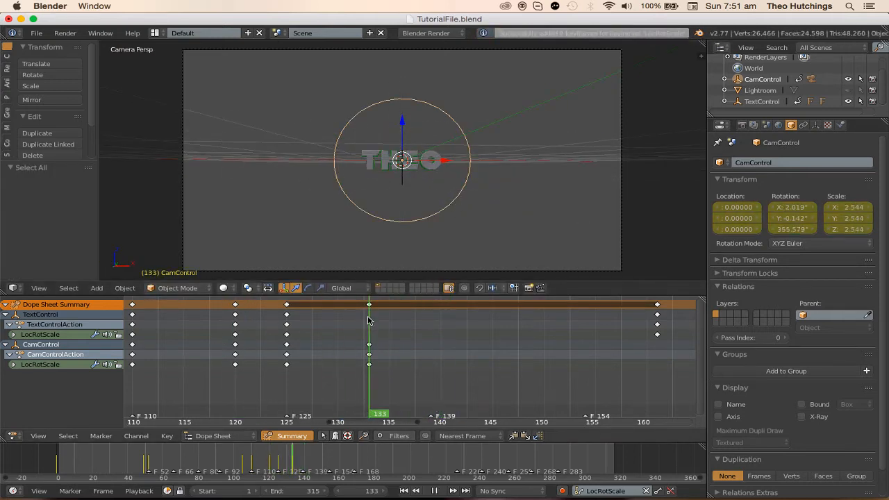
# - Scale CamControl down to about 2.287 and replace its LocRotScale keyframe at frame 133
pyautogui.press('s')
pyautogui.click(467, 237)
pyautogui.press('i')
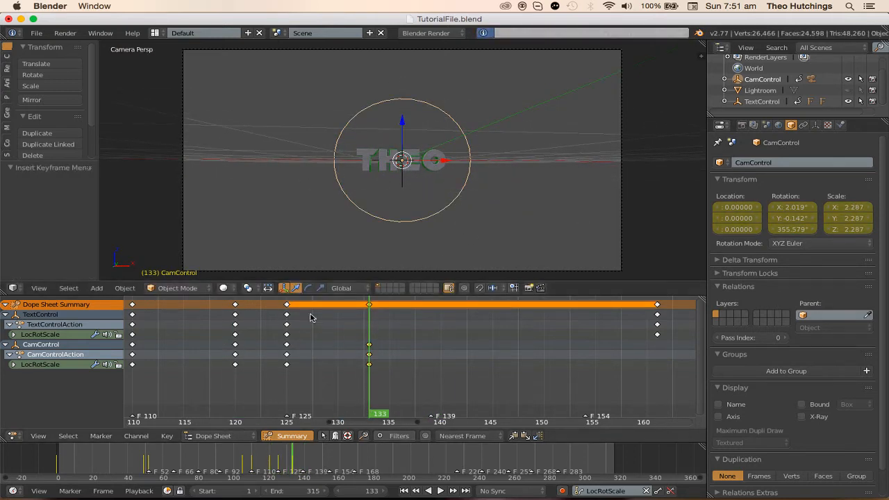
pyautogui.press('Down')
# - Replay the camera move through the frame 133 keyframe and stop at the frame 139 marker
pyautogui.hotkey('alt', 'a')
pyautogui.press('a')
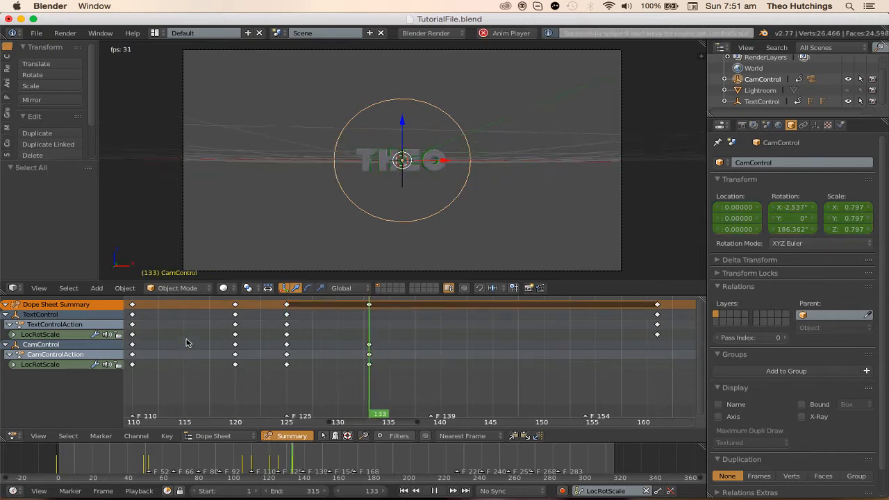
pyautogui.hotkey('alt', 'a')
pyautogui.hotkey('alt', 'a')
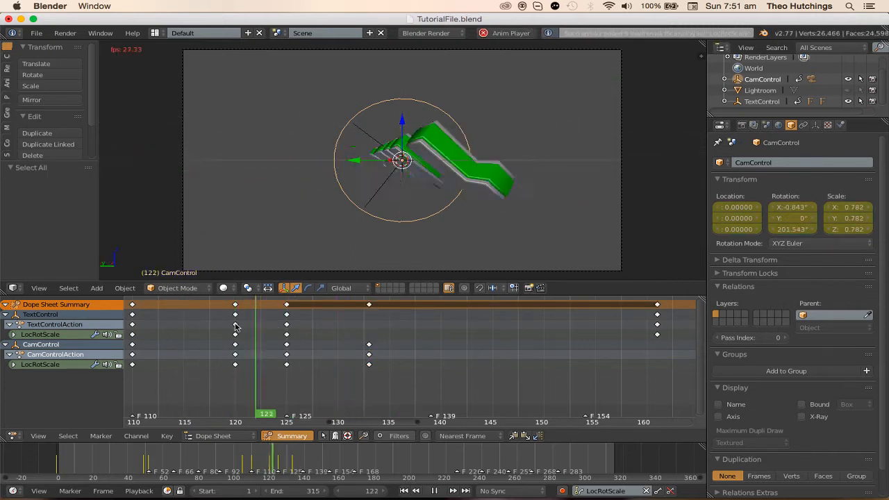
pyautogui.hotkey('alt', 'a')
pyautogui.hotkey('alt', 'a')
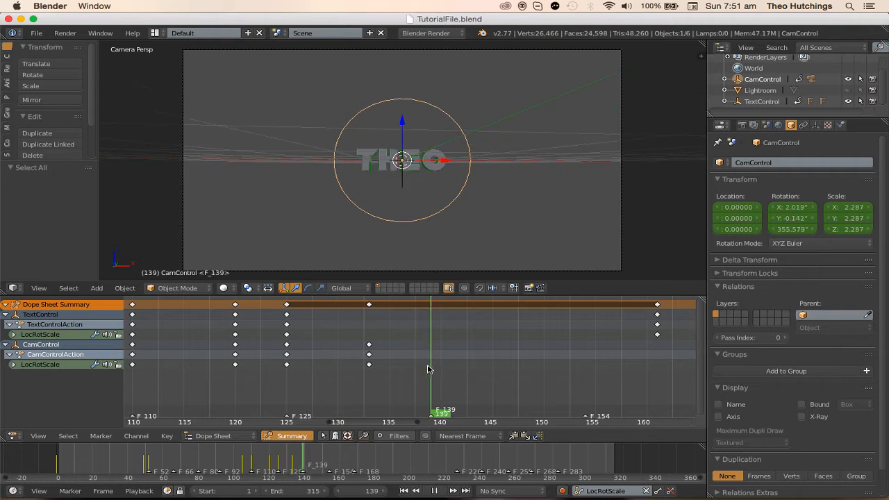
pyautogui.hotkey('alt', 'a')
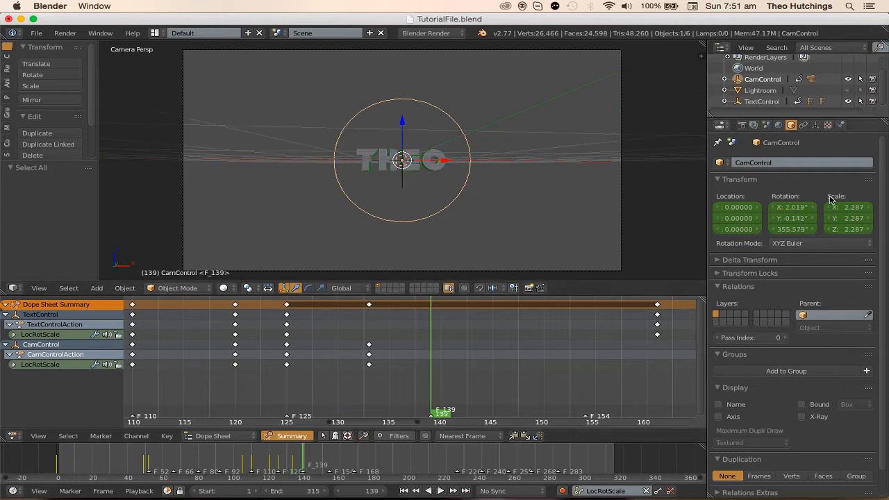
# - At frame 139, set CamControl's Y rotation to 0° and scale it up to about 4.515
pyautogui.write('0')
pyautogui.press('Return')
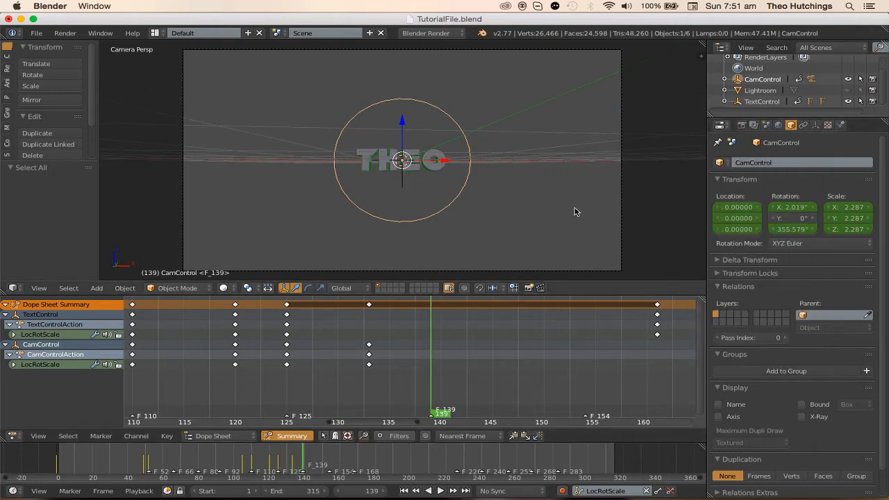
pyautogui.press('s')
pyautogui.click(568, 196)
pyautogui.press('r')
pyautogui.click(544, 204)
# - Trackball-rotate CamControl by about -11.5° and 17.8°, scale it by about 1.041 and set its Y rotation to 0°
pyautogui.press('r')
pyautogui.press('r')
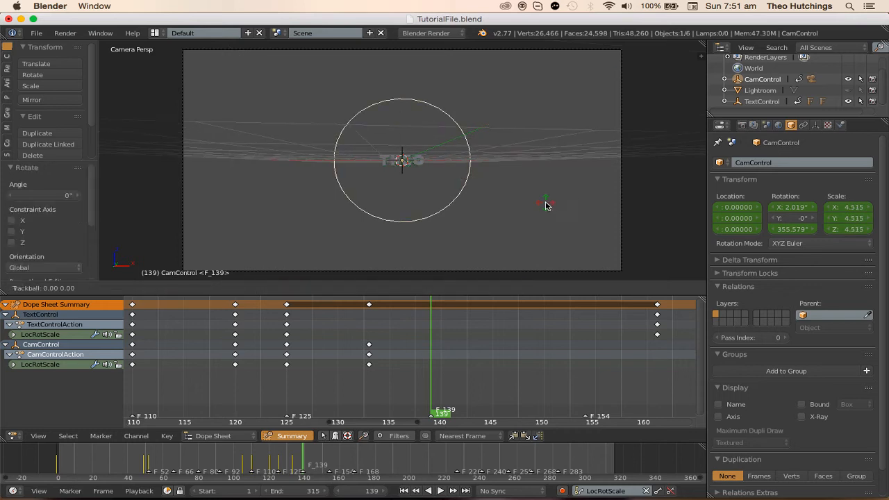
pyautogui.click(565, 196)
pyautogui.press('s')
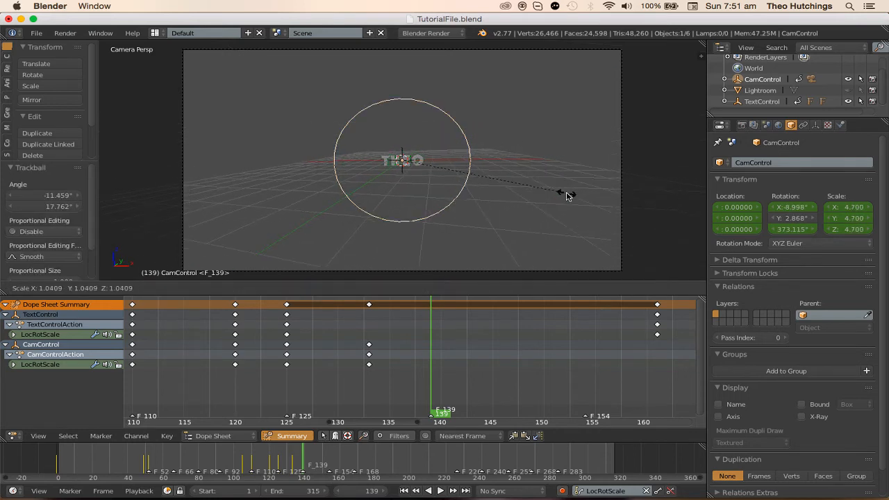
pyautogui.click(563, 193)
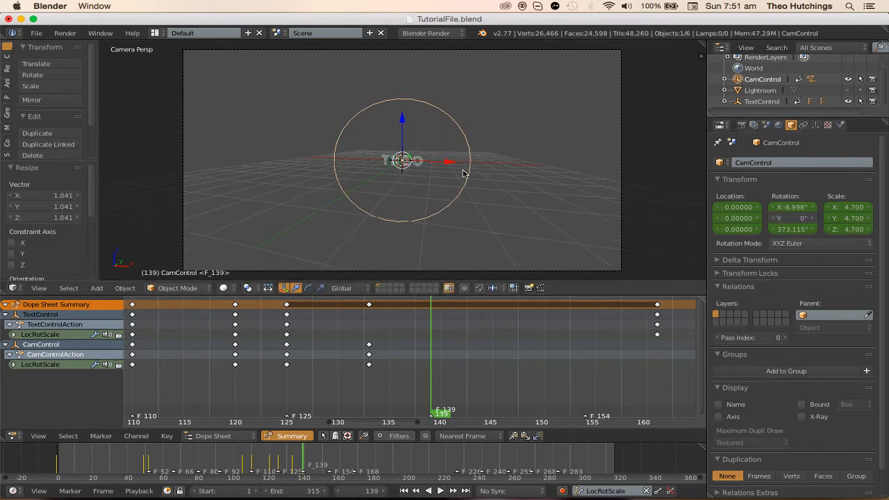
# - Insert a LocRotScale keyframe for CamControl at frame 139 and replay the move into it
pyautogui.press('i')
pyautogui.hotkey('alt', 'a')
pyautogui.click(194, 338)
pyautogui.press('a')
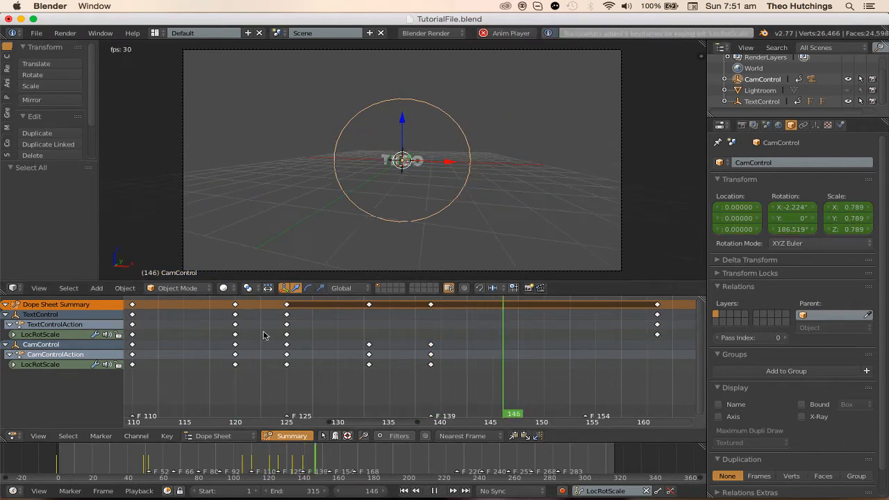
# - Play on to the frame 154 marker and step back to frame 148
pyautogui.click(285, 336)
pyautogui.scroll(2, 509, 332)
pyautogui.moveTo(564, 344); pyautogui.dragTo(453, 361, button='middle')
pyautogui.hotkey('alt', 'a')
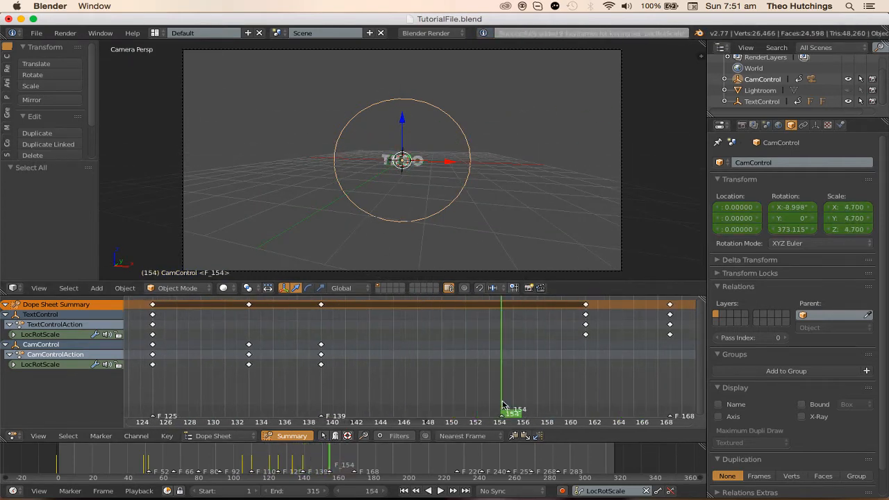
pyautogui.press('Left')
pyautogui.press('Left')
pyautogui.press('Left')
pyautogui.press('Left')
# - At frame 148, scale CamControl up to about 6.077, trackball-rotate it slightly and insert a LocRotScale keyframe
pyautogui.press('s')
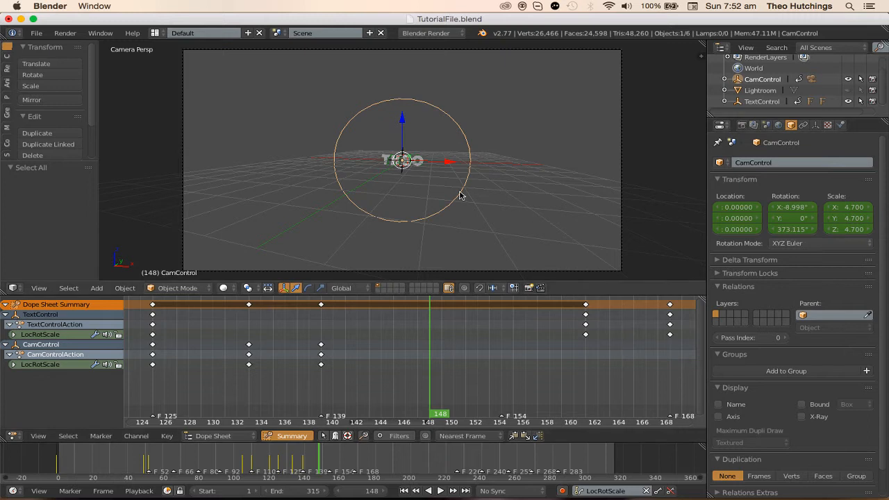
pyautogui.click(490, 194)
pyautogui.press('r')
pyautogui.press('r')
pyautogui.click(496, 192)
pyautogui.press('i')
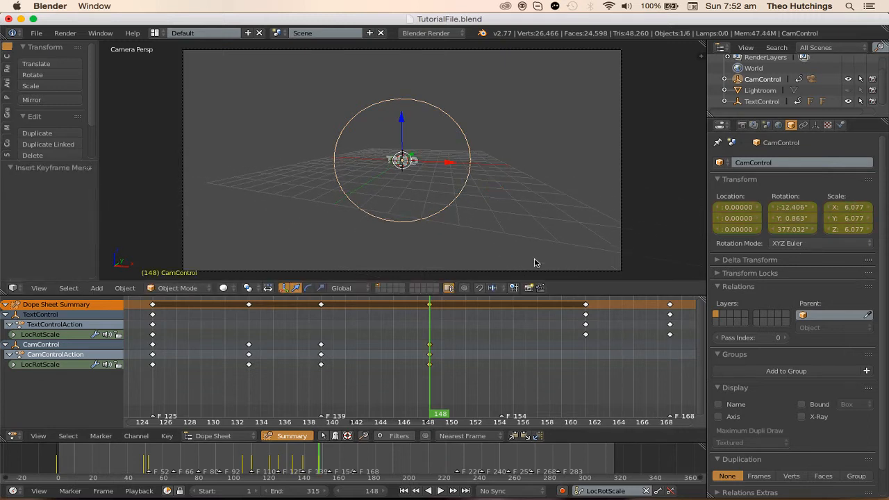
# - Step forward to the frame 154 marker and scale CamControl down by a factor of about 0.252
pyautogui.press('Right')
pyautogui.press('Right')
pyautogui.press('Right')
pyautogui.press('Right')
pyautogui.press('Right')
pyautogui.press('Right')
pyautogui.press('s')
pyautogui.click(437, 203)
# - Trackball-rotate CamControl to about -2.2° X and 303.2° Z and scale it by about 0.732 at frame 154
pyautogui.press('r')
pyautogui.press('r')
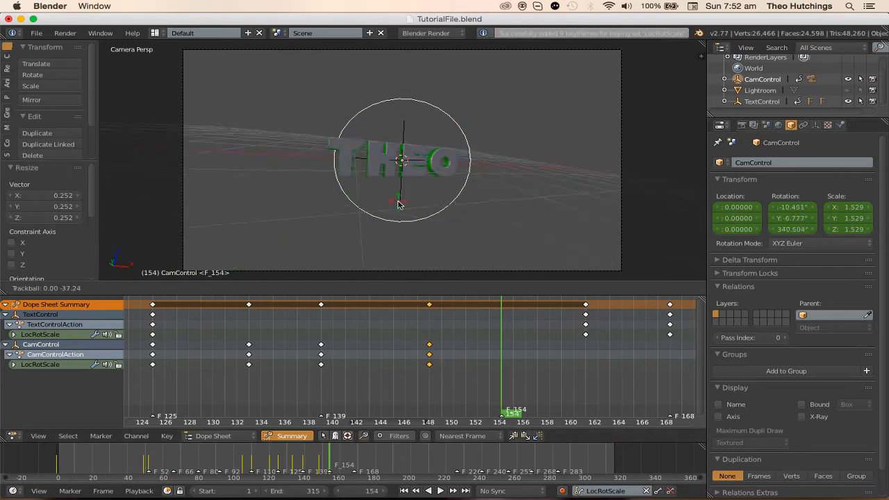
pyautogui.click(361, 211)
pyautogui.press('s')
pyautogui.click(451, 223)
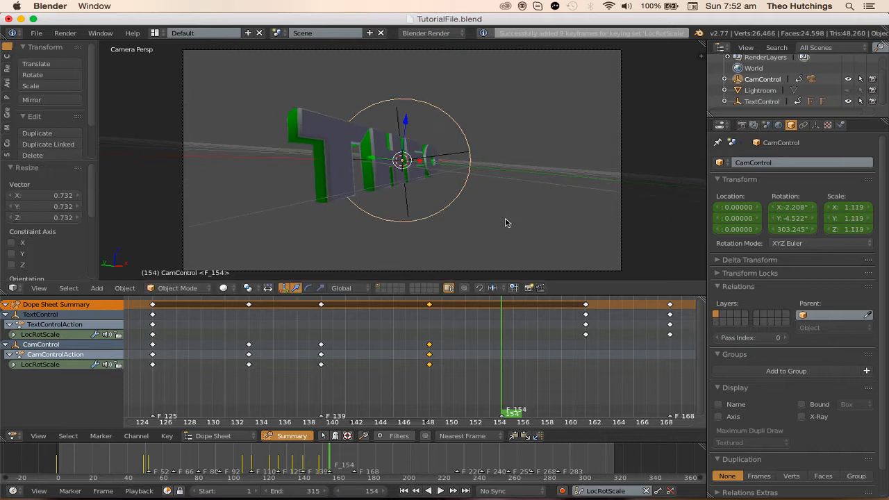
# - At frame 154, trackball-rotate CamControl to about -1.4° X and 296.9° Z with Y at 0°, and insert a LocRotScale keyframe
pyautogui.press('r')
pyautogui.press('r')
pyautogui.click(504, 222)
pyautogui.rightClick(792, 218)
pyautogui.click(792, 218)
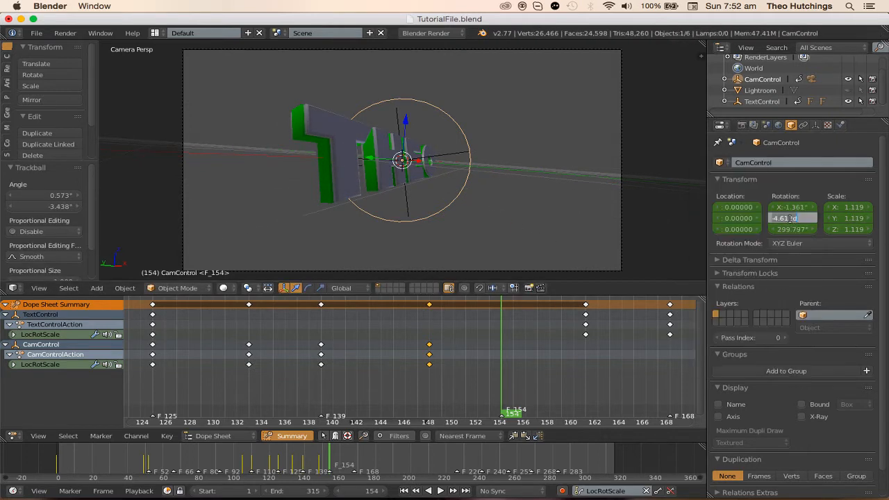
pyautogui.press('r')
pyautogui.press('r')
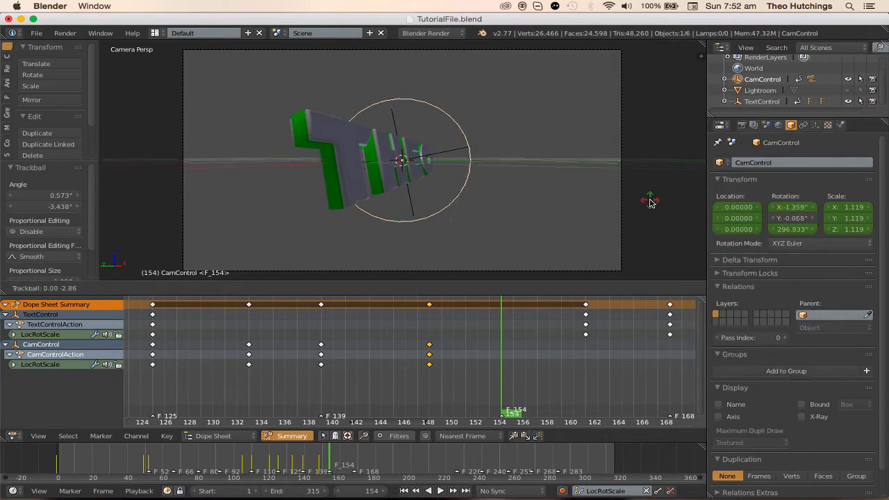
pyautogui.click(650, 201)
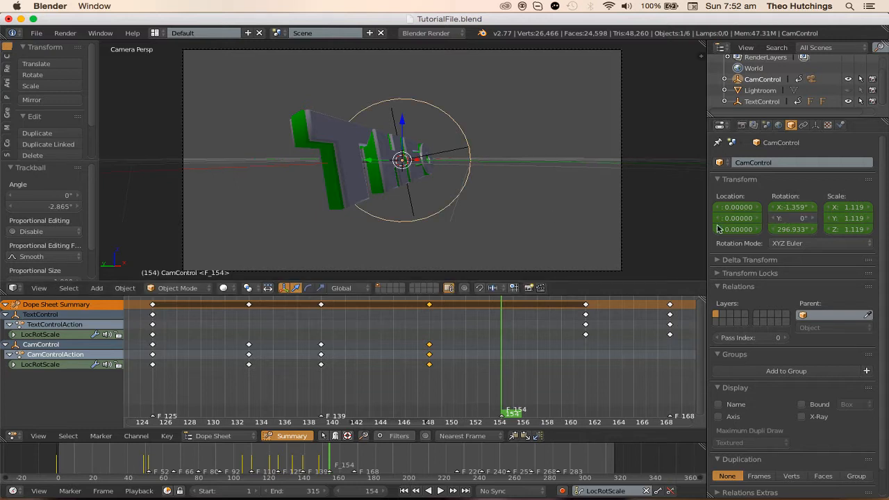
pyautogui.press('i')
# - At frame 161, scale CamControl down to about 1.031, trackball-rotate it to about 297.5° Z and insert a LocRotScale keyframe
pyautogui.hotkey('alt', 'a')
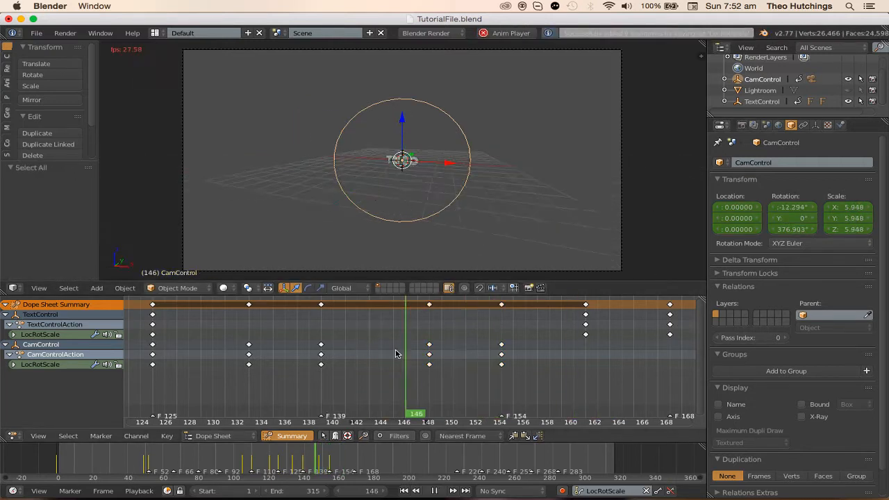
pyautogui.press('Escape')
pyautogui.press('s')
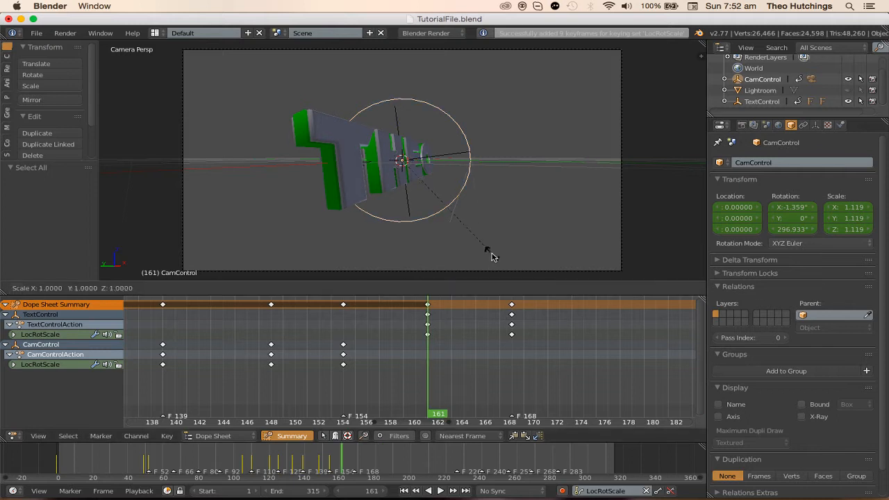
pyautogui.click(480, 253)
pyautogui.press('r')
pyautogui.click(476, 251)
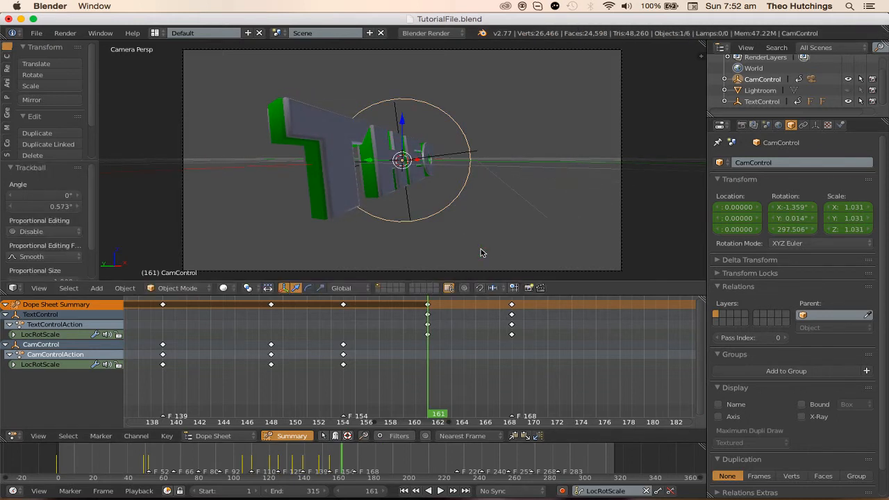
pyautogui.press('i')
# - Return to frame 154 and re-key CamControl at about 311.8° Z rotation, 0° Y rotation and 1.256 scale
pyautogui.press('Down')
pyautogui.press('r')
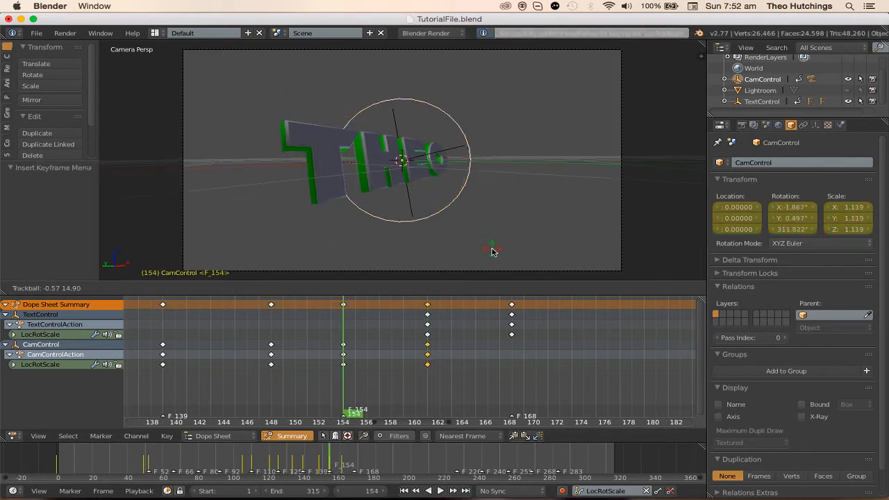
pyautogui.click(493, 251)
pyautogui.press('s')
pyautogui.click(521, 251)
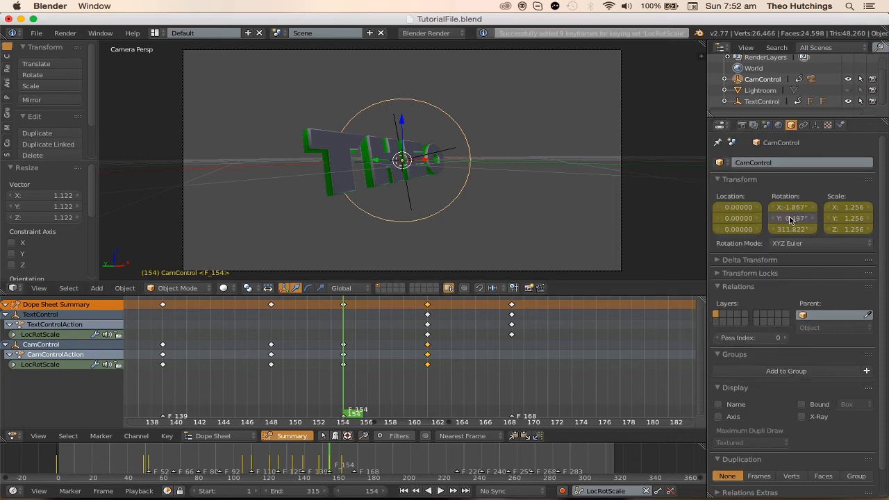
pyautogui.press('Return')
# - Play back the move, then rotate CamControl about -3.15° around global Z at frame 161 and update its keyframe
pyautogui.hotkey('shift', 'alt', 'a')
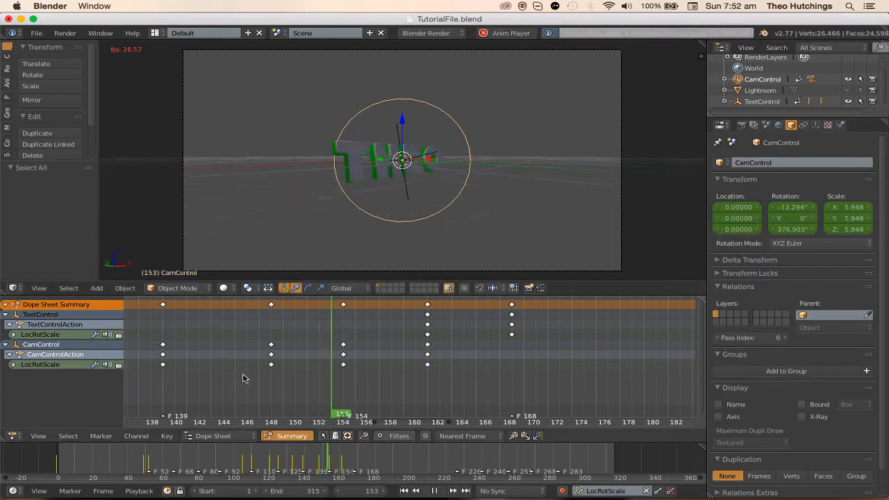
pyautogui.moveTo(405, 375); pyautogui.dragTo(310, 383, button='middle')
pyautogui.hotkey('alt', 'a')
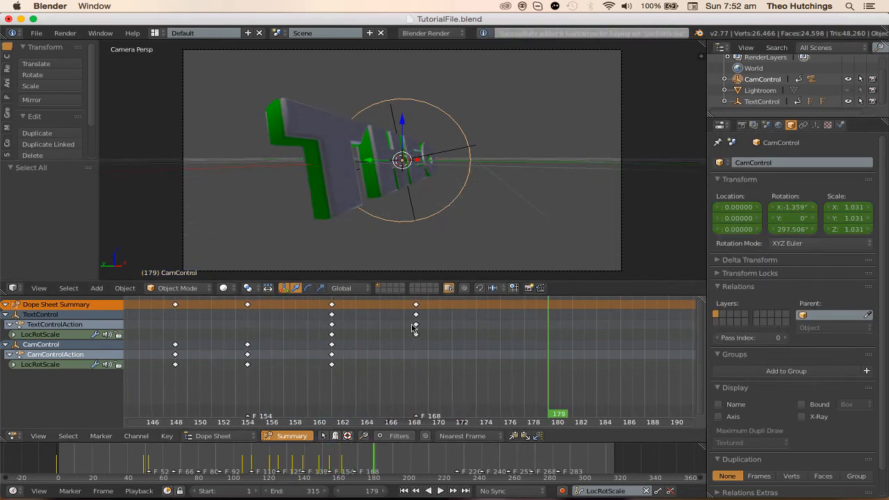
pyautogui.moveTo(405, 319); pyautogui.dragTo(331, 325)
pyautogui.press('r')
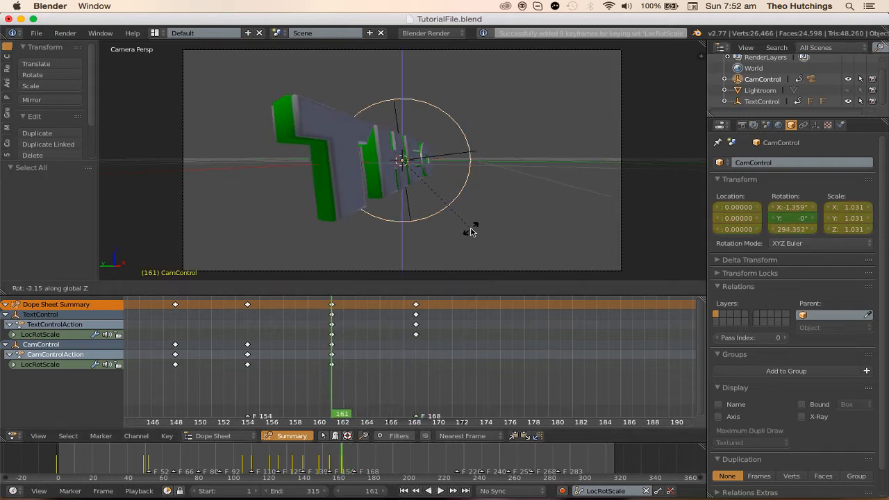
pyautogui.click(471, 231)
pyautogui.press('i')
# - Step to the frame 168 marker, rotate CamControl about -266.4° around global Z and scale it up
pyautogui.press('Up')
pyautogui.press('r')
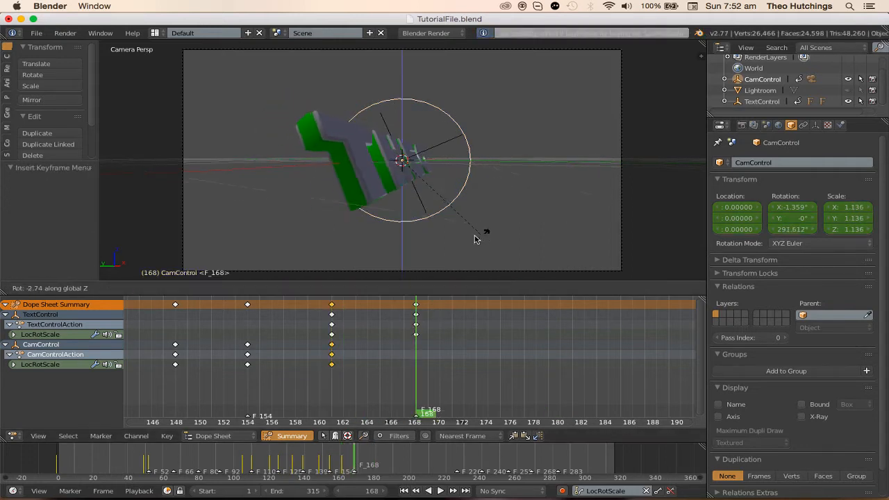
pyautogui.click(480, 226)
pyautogui.press('s')
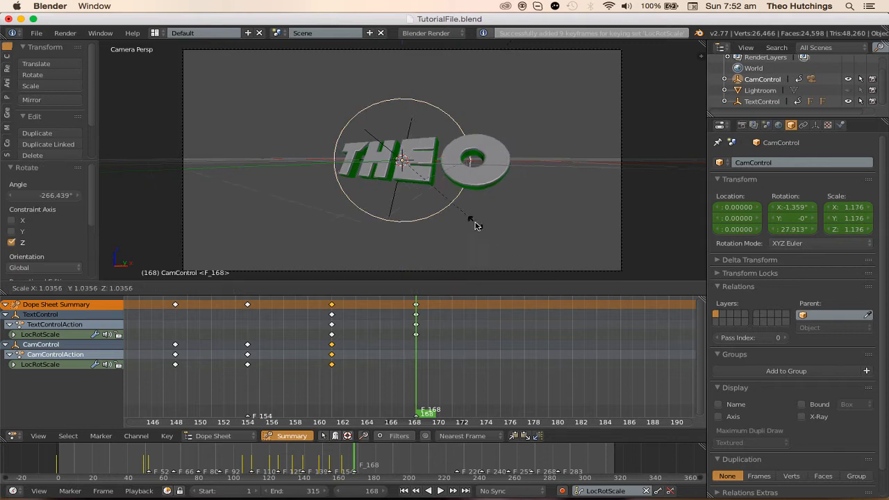
pyautogui.click(558, 226)
# - Trackball-rotate CamControl to about 1.4° X, 0° Y and 8.4° Z, scale it to about 2.067 and keyframe it at frame 168
pyautogui.press('r')
pyautogui.press('r')
pyautogui.press('s')
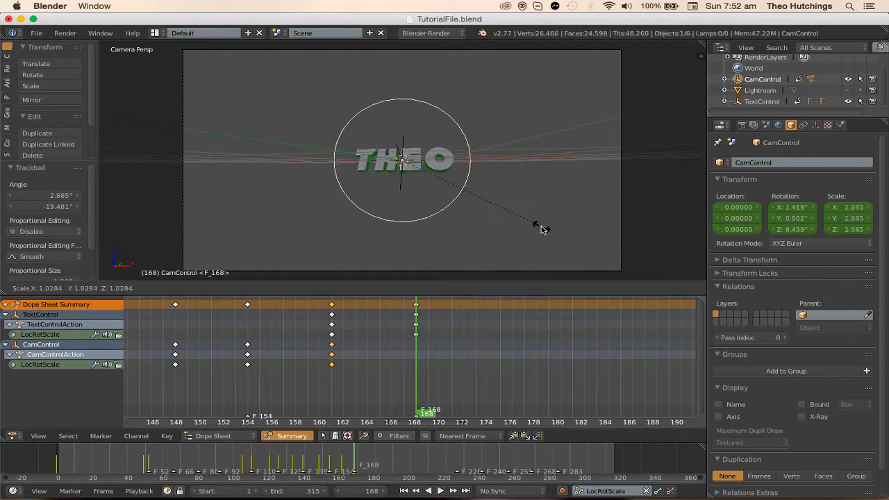
pyautogui.click(541, 226)
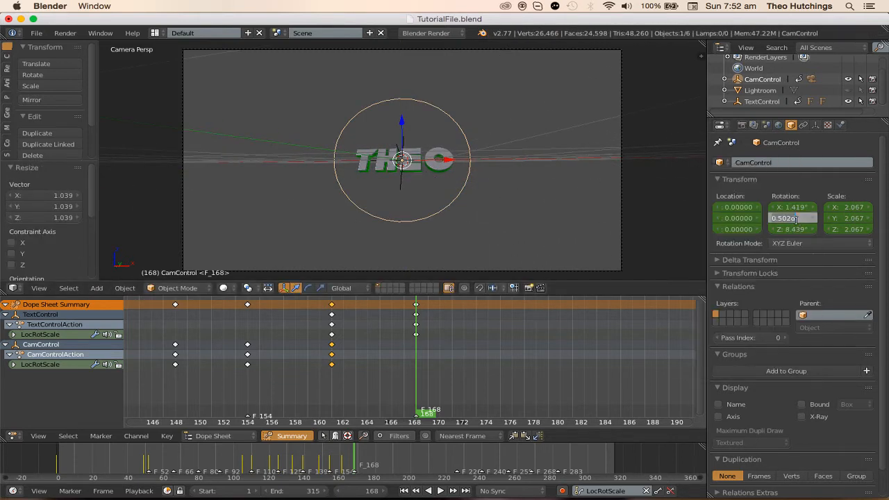
pyautogui.write('0')
pyautogui.press('Return')
pyautogui.press('i')
# - Play the animation from around frame 139 past the frame 226 marker to review the camera moves against the song
pyautogui.scroll(-6, 209, 370)
pyautogui.press('a')
pyautogui.click(197, 365)
pyautogui.hotkey('alt', 'a')
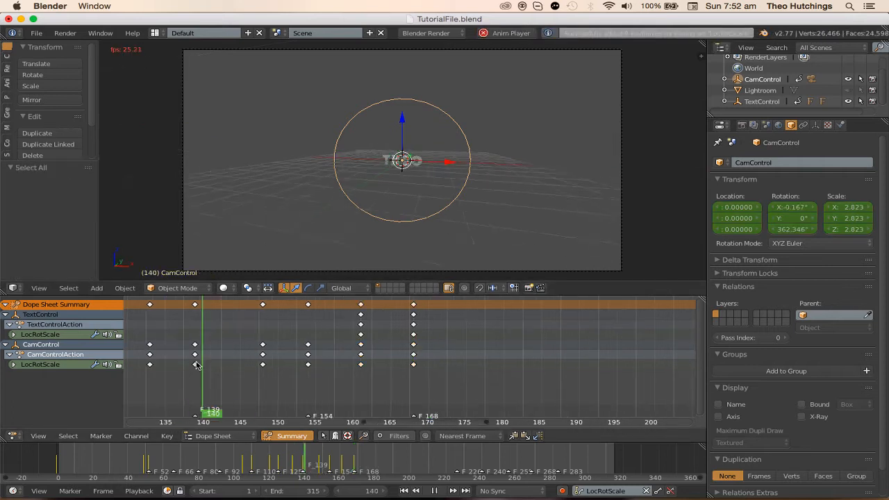
pyautogui.click(258, 374)
pyautogui.moveTo(511, 370); pyautogui.dragTo(341, 374, button='middle')
pyautogui.scroll(-3, 408, 371)
pyautogui.scroll(4, 428, 381)
pyautogui.moveTo(456, 384); pyautogui.dragTo(373, 389, button='middle')
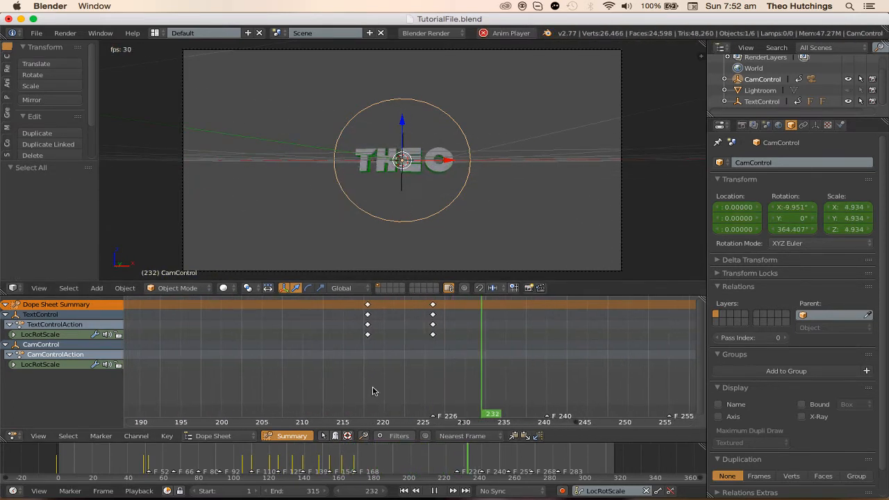
pyautogui.hotkey('alt', 'a')
# - At frame 218, scale CamControl to about 2.405, trackball-rotate it to about 1.3° X and -11° Z and insert a LocRotScale keyframe
pyautogui.moveTo(379, 347); pyautogui.dragTo(369, 333)
pyautogui.press('s')
pyautogui.click(487, 249)
pyautogui.press('r')
pyautogui.press('r')
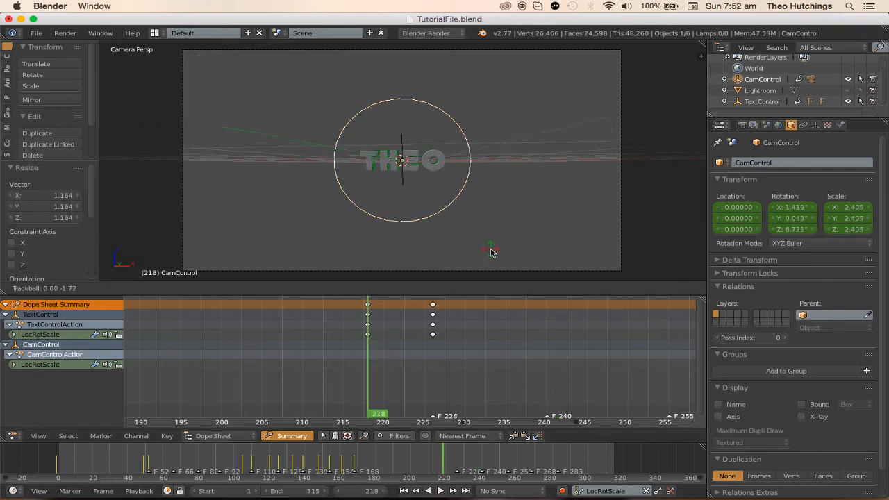
pyautogui.click(472, 253)
pyautogui.press('i')
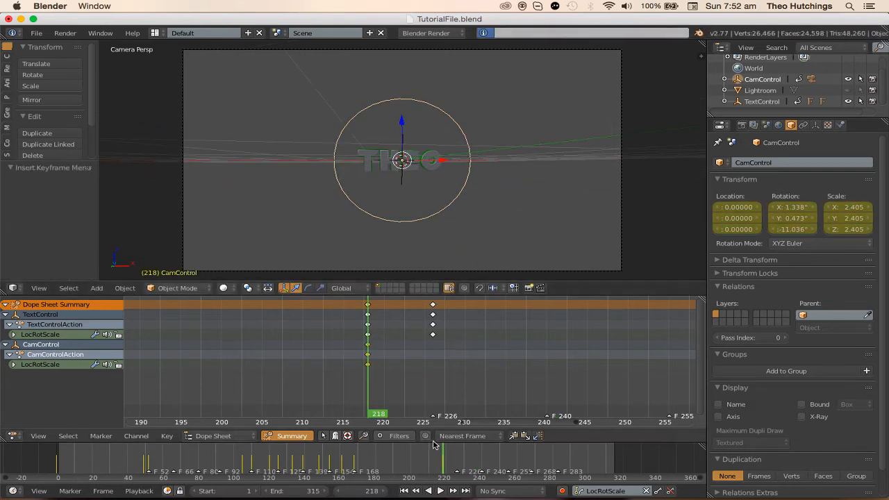
# - Play back from around frame 154 to review the camera move leading to frame 218
pyautogui.click(328, 455)
pyautogui.hotkey('alt', 'a')
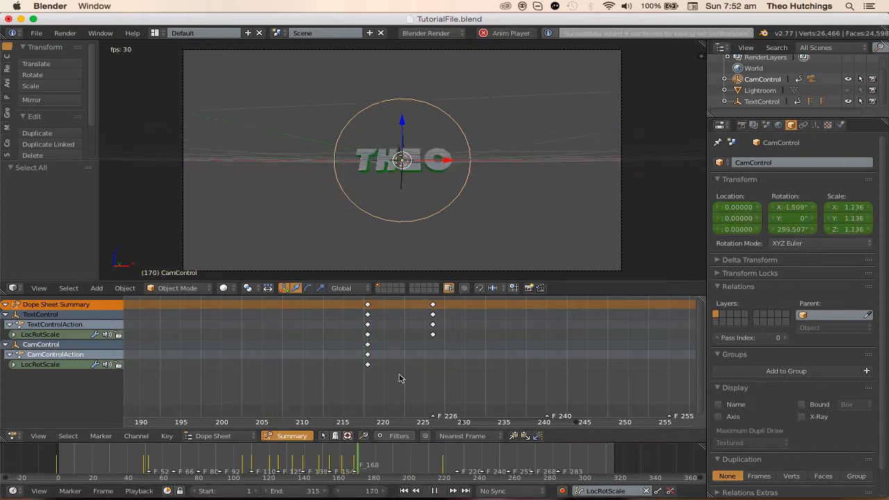
pyautogui.press('Escape')
# - Rescale CamControl to about 2.693 and trackball-rotate it to about -3.8° X and -20.8° Z at frame 218
pyautogui.press('s')
pyautogui.click(472, 253)
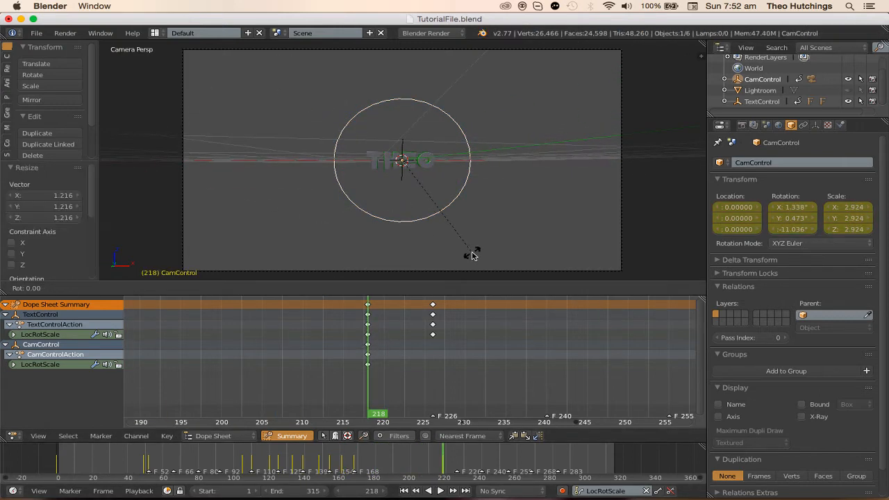
pyautogui.press('r')
pyautogui.press('r')
pyautogui.click(462, 248)
pyautogui.press('s')
pyautogui.click(459, 242)
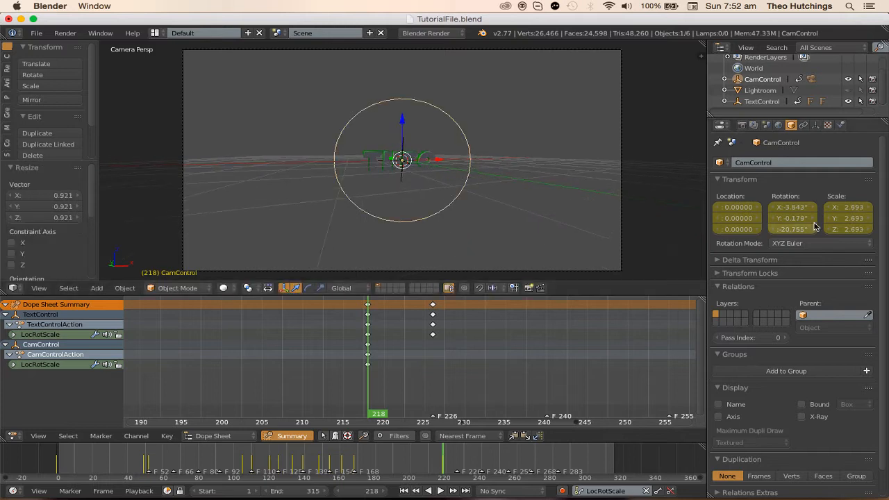
# - Set CamControl's Y rotation to 0° and update its LocRotScale keyframe at frame 218
pyautogui.rightClick(800, 219)
pyautogui.click(798, 220)
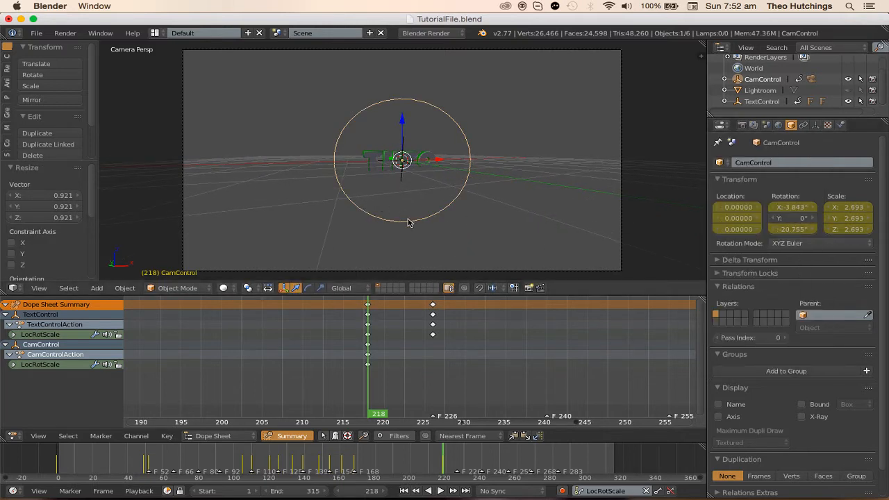
pyautogui.press('i')
# - Play back from around frame 162 to check the slow camera move, stopping at the frame 226 marker
pyautogui.click(344, 460)
pyautogui.hotkey('alt', 'a')
pyautogui.press('a')
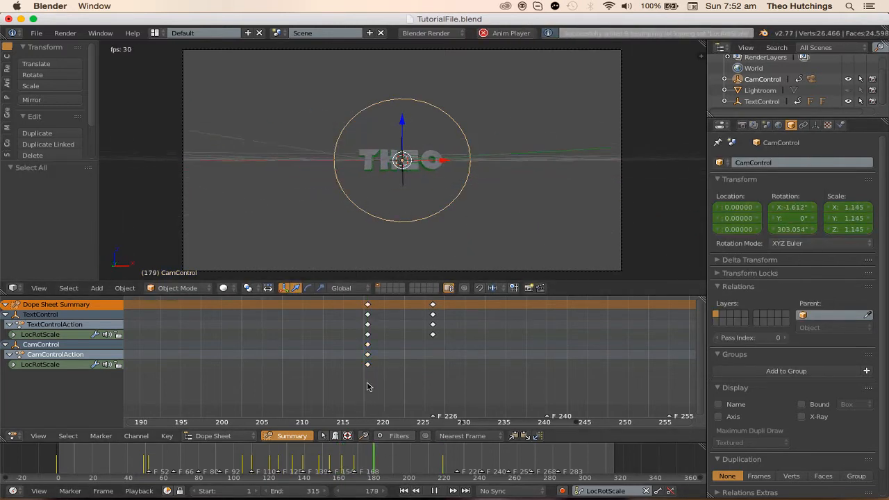
pyautogui.hotkey('alt', 'a')
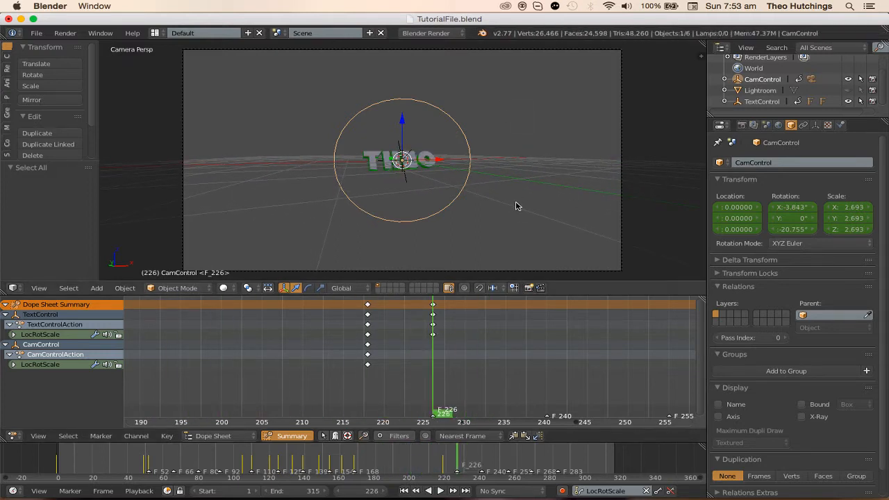
# - Try keyframing CamControl at frame 226 with a trackball rotation of about 282.7° X, 5° Y and -19.6° Z
pyautogui.press('r')
pyautogui.press('r')
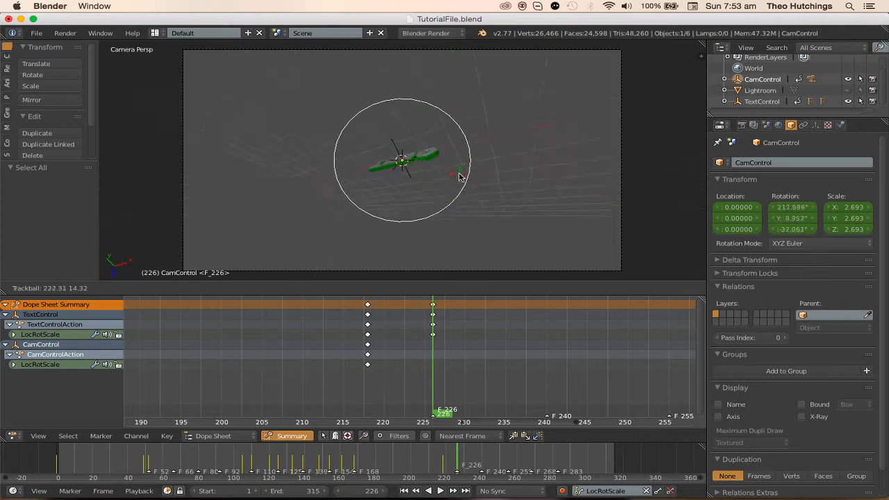
pyautogui.click(448, 238)
pyautogui.press('i')
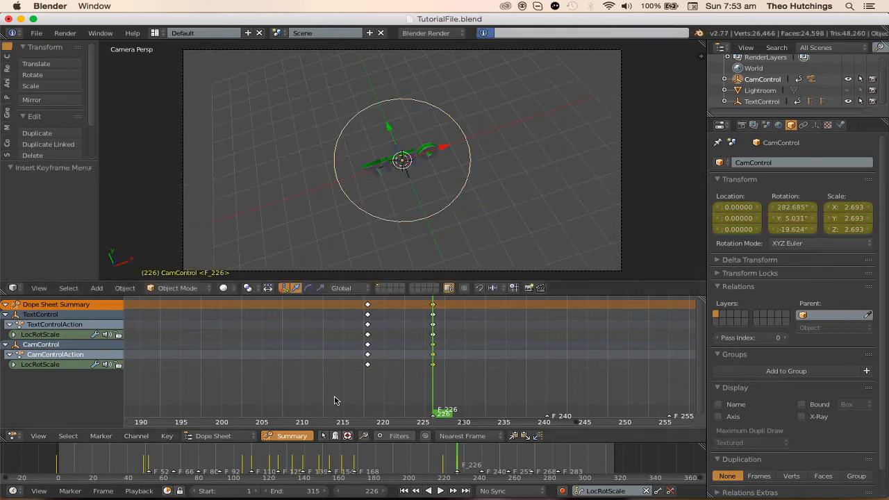
# - Play back the spin, delete CamControl's keyframe at frame 226 and return to that frame
pyautogui.hotkey('alt', 'a')
pyautogui.hotkey('alt', 'a')
pyautogui.press('x')
pyautogui.click(436, 334)
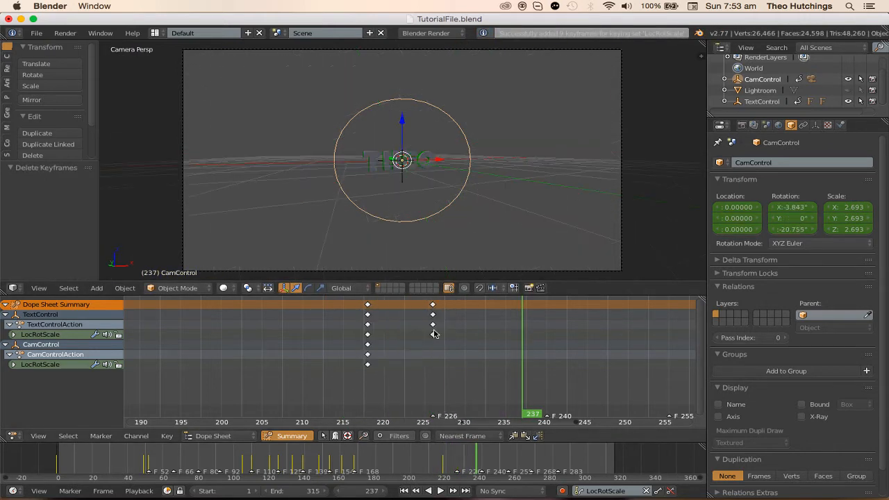
pyautogui.moveTo(440, 334); pyautogui.dragTo(435, 334)
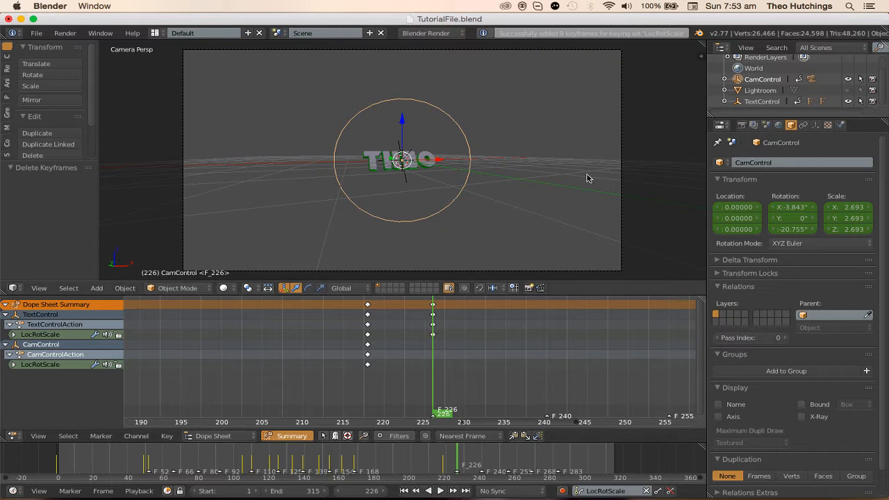
# - At frame 226, scale CamControl to about 1.629 and trackball-rotate it to about 302.9° X and -17° Z with Y at 0°
pyautogui.press('s')
pyautogui.click(512, 150)
pyautogui.press('r')
pyautogui.press('r')
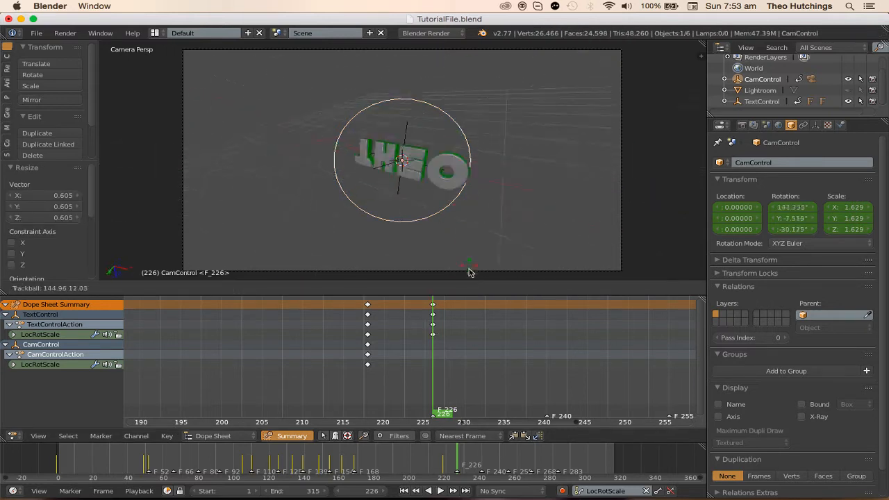
pyautogui.click(467, 186)
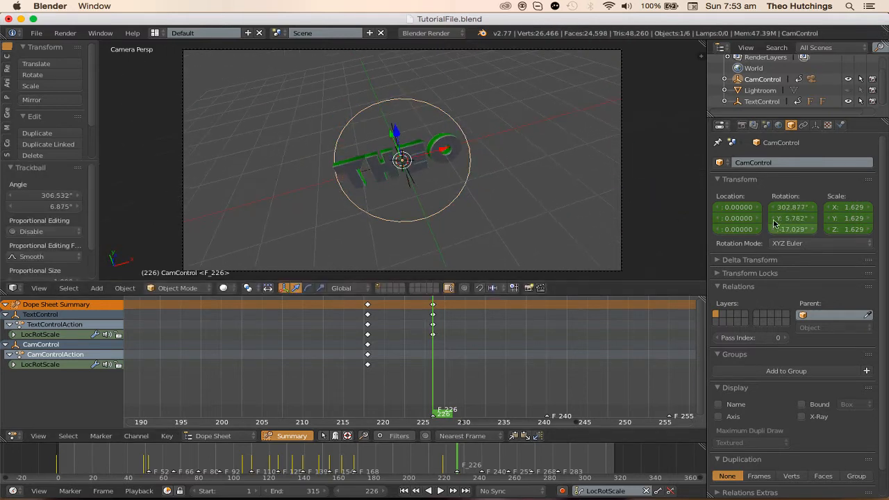
pyautogui.press('Return')
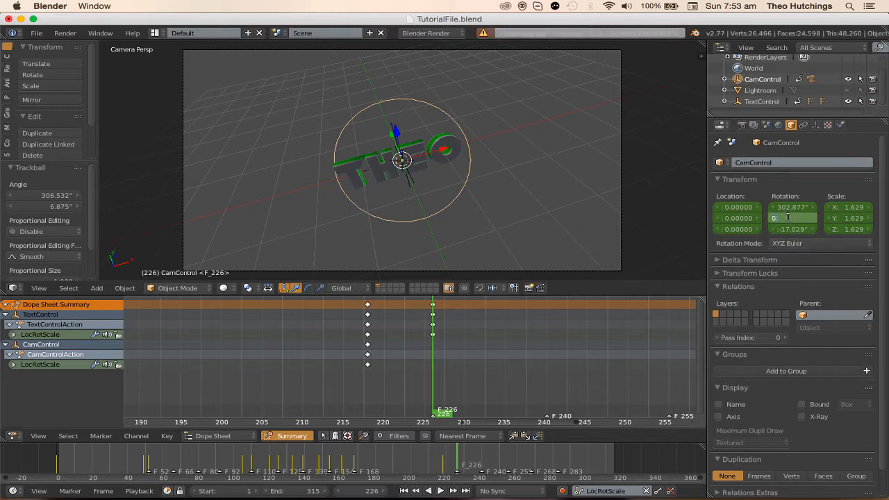
pyautogui.press('Return')
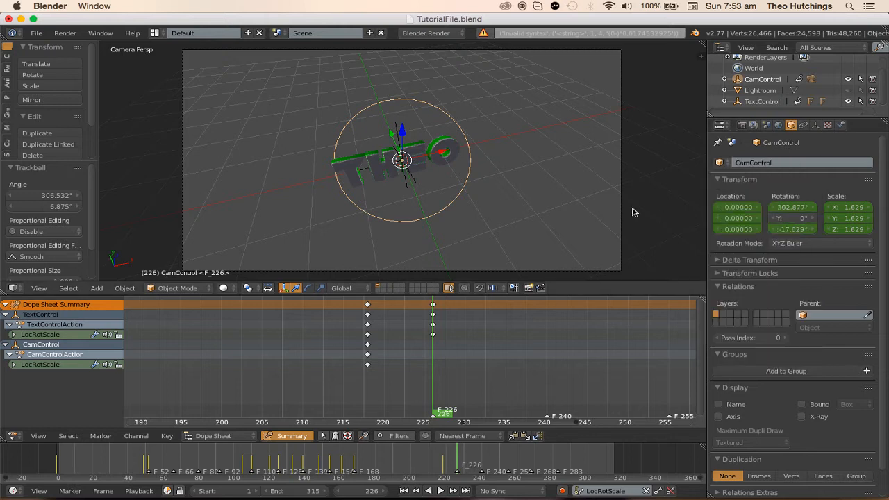
# - Trackball-rotate CamControl further and level it with a rotation of about -8°, reaching about 329.7° X and -1.2° Z
pyautogui.press('r')
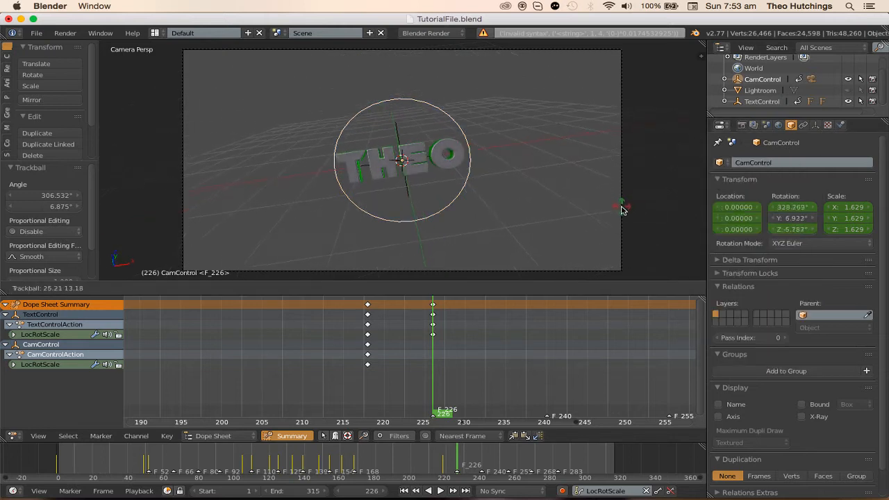
pyautogui.click(622, 209)
pyautogui.press('r')
pyautogui.click(617, 182)
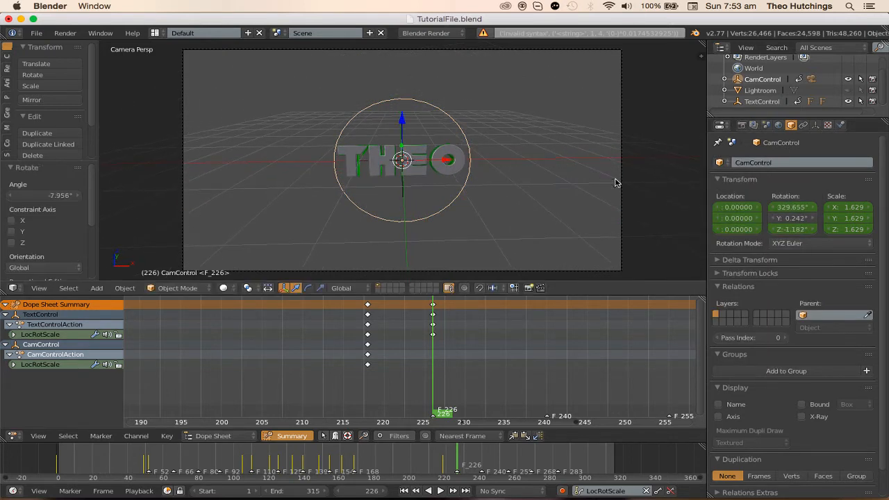
# - Try keyframing CamControl's location, rotation and scale at frame 226 with a trackball rotation of about 331.4° X, 0.8° Y and 0.3° Z
pyautogui.press('r')
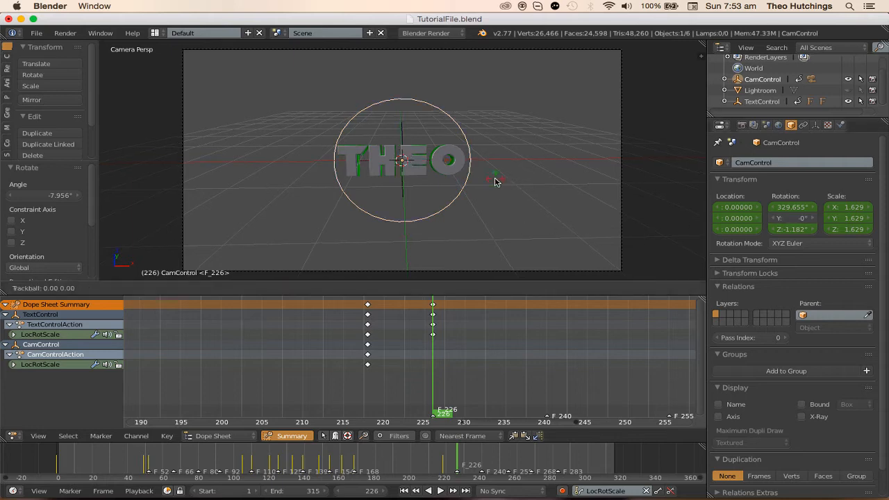
pyautogui.click(484, 238)
pyautogui.press('i')
pyautogui.press('a')
# - Play back the camera move, stop it, and delete CamControl's keyframe at frame 226
pyautogui.hotkey('alt', 'a')
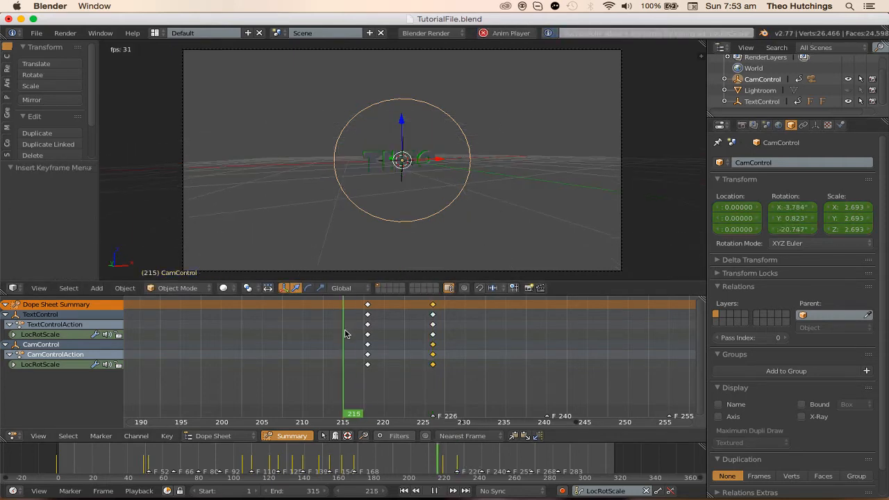
pyautogui.press('Escape')
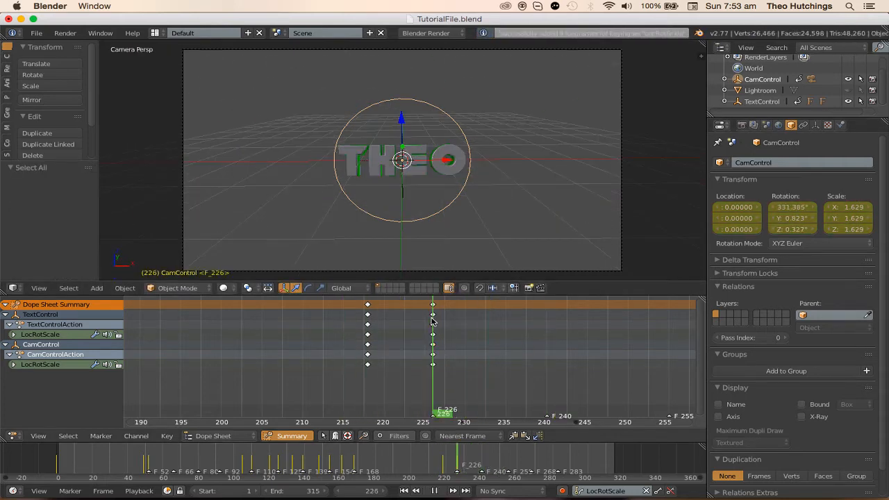
pyautogui.hotkey('alt', 'i')
pyautogui.press('Left')
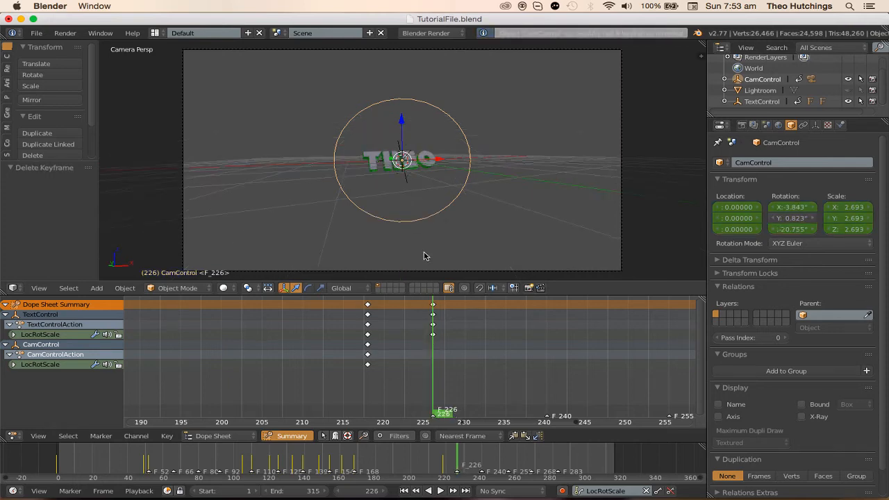
# - At frame 226, scale CamControl down to about 1.304 and trackball-rotate it to about -347.4° X and 0.3° Z
pyautogui.press('s')
pyautogui.click(454, 212)
pyautogui.press('r')
pyautogui.press('r')
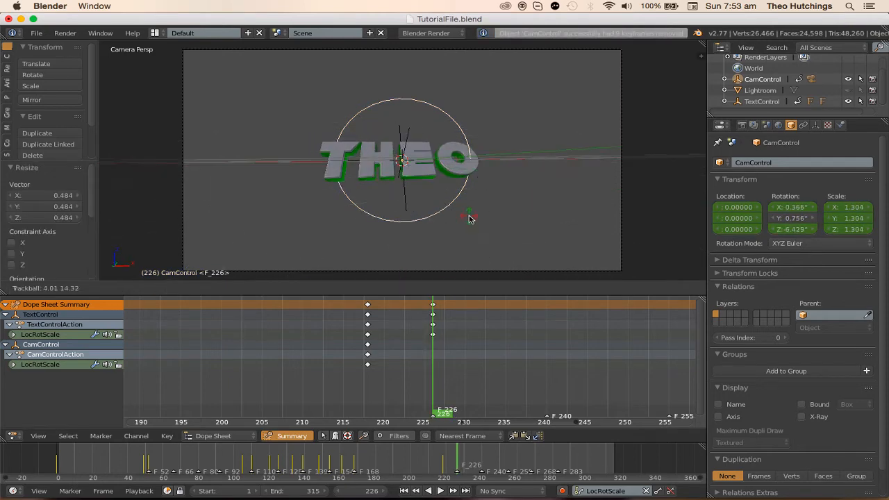
pyautogui.click(471, 216)
pyautogui.press('r')
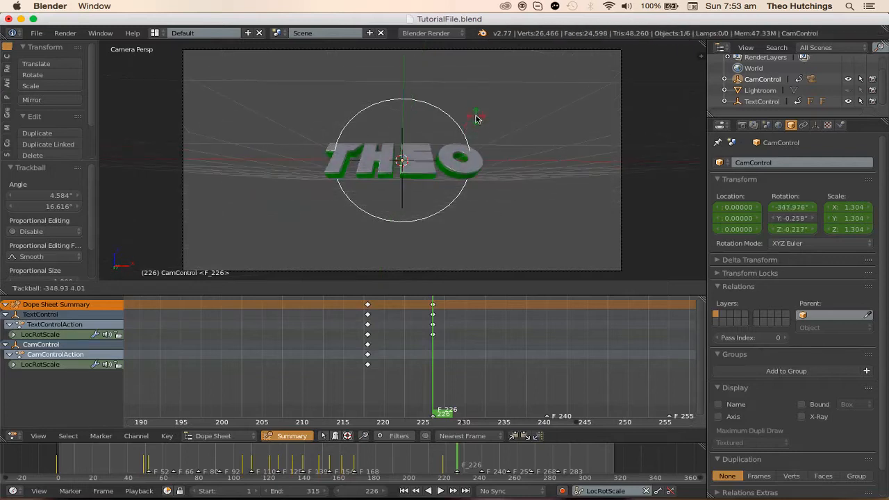
pyautogui.click(476, 119)
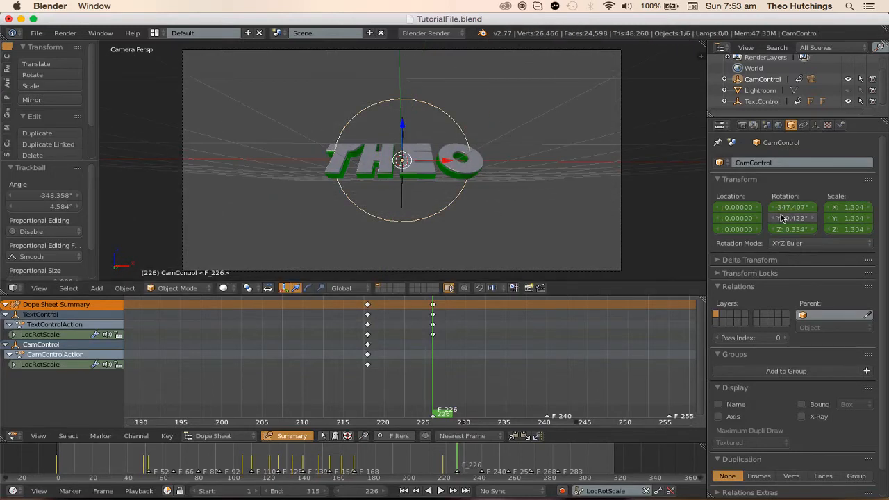
# - Reset CamControl's Y rotation to 0°, insert its LocRotScale keyframe at frame 226, and play the animation back
pyautogui.press('i')
pyautogui.hotkey('alt', 'a')
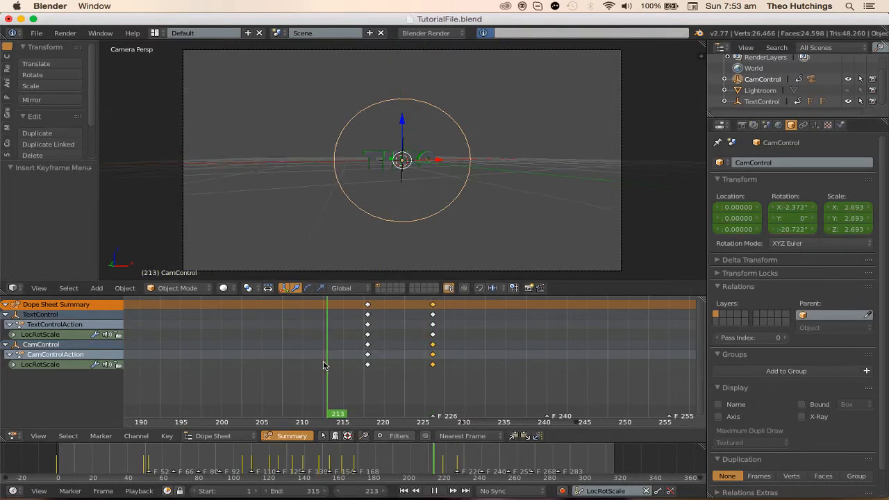
pyautogui.scroll(-4, 531, 354)
pyautogui.moveTo(537, 356); pyautogui.dragTo(453, 372, button='middle')
pyautogui.press('Escape')
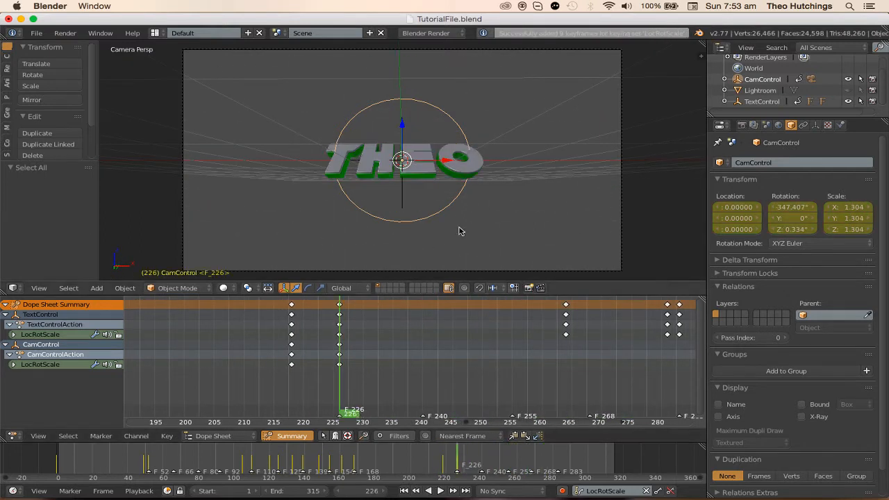
# - Scale CamControl up slightly at frame 226, update its LocRotScale keyframe, and play on through the following keyframes
pyautogui.press('s')
pyautogui.click(406, 375)
pyautogui.press('i')
pyautogui.hotkey('alt', 'a')
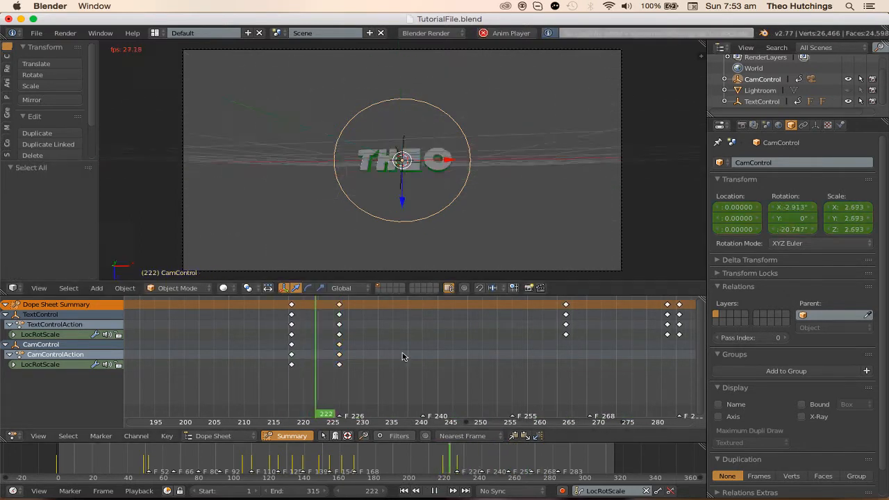
pyautogui.moveTo(406, 370); pyautogui.dragTo(391, 372, button='middle')
pyautogui.scroll(5, 391, 371)
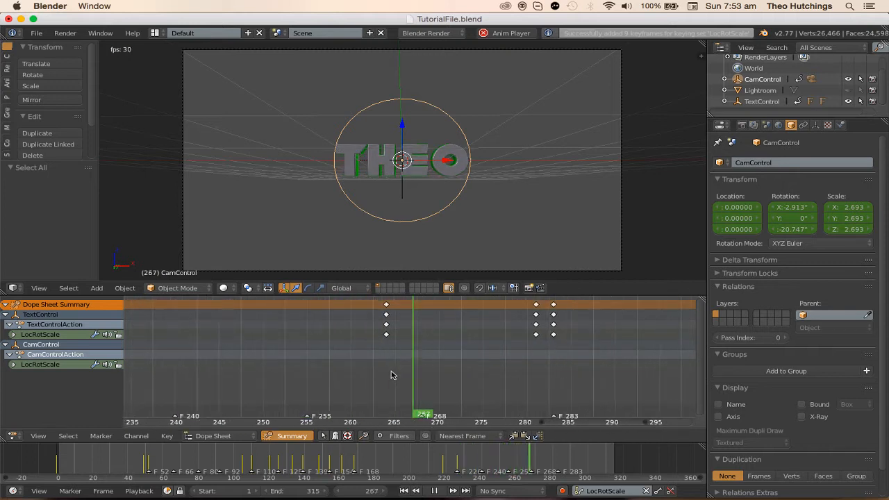
# - At frame 264, scale CamControl to about 1.407, rotate it to about X -357.7°, Z 1.5°, insert its keyframe, and preview the motion
pyautogui.hotkey('alt', 'a')
pyautogui.click(388, 331)
pyautogui.press('s')
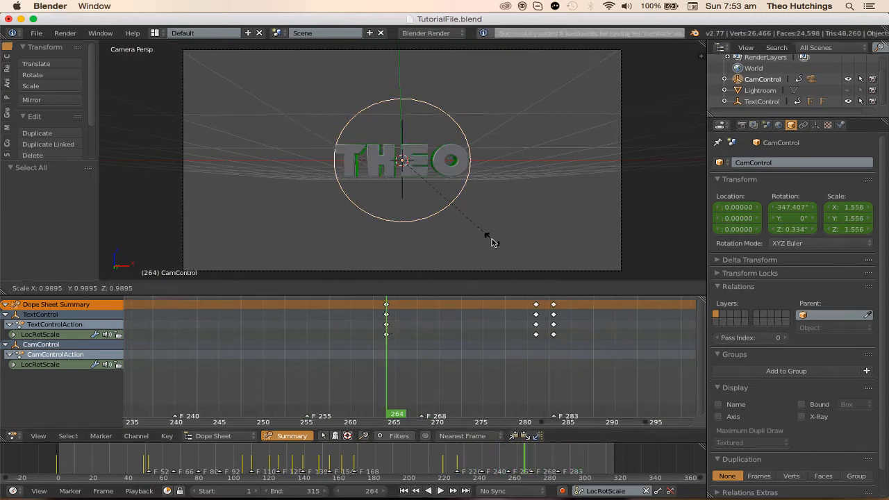
pyautogui.click(479, 235)
pyautogui.press('r')
pyautogui.click(479, 231)
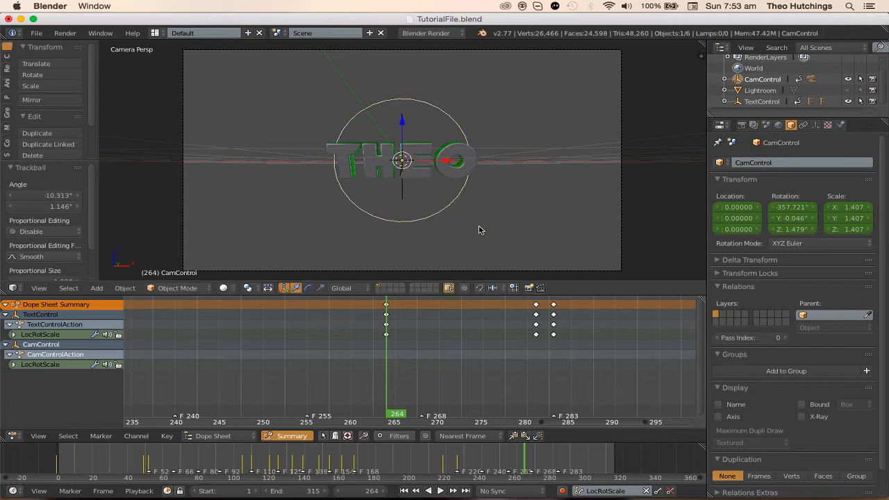
pyautogui.press('i')
pyautogui.press('o')
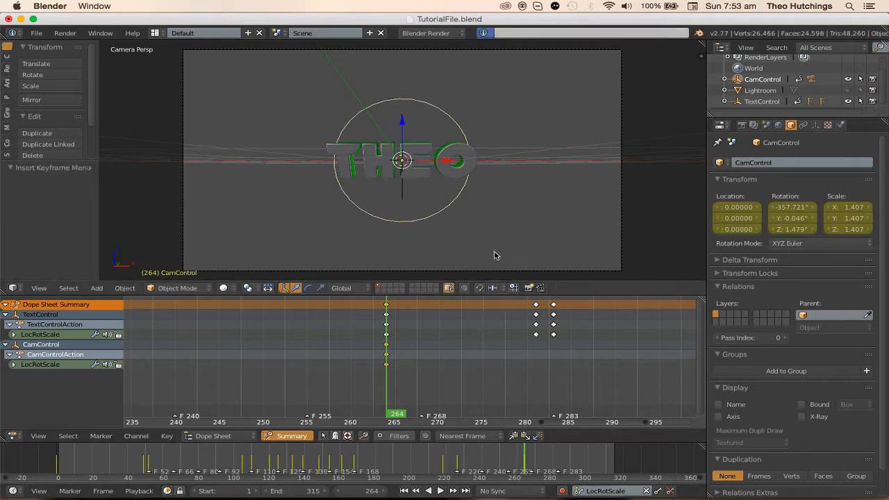
pyautogui.hotkey('alt', 'a')
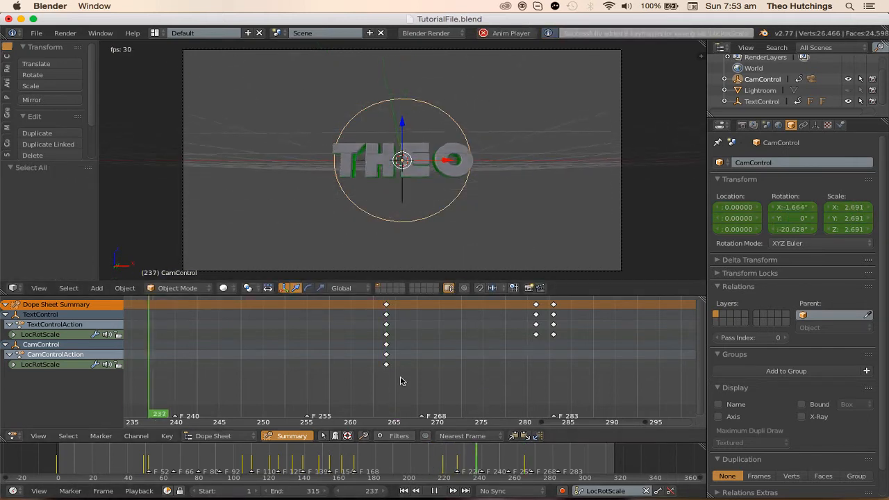
pyautogui.press('Escape')
# - Refine CamControl at frame 264 to a scale of about 1.336 and a rotation of about X -366.9°, Y 0°, Z 4.3°, and rekey it
pyautogui.press('s')
pyautogui.click(477, 229)
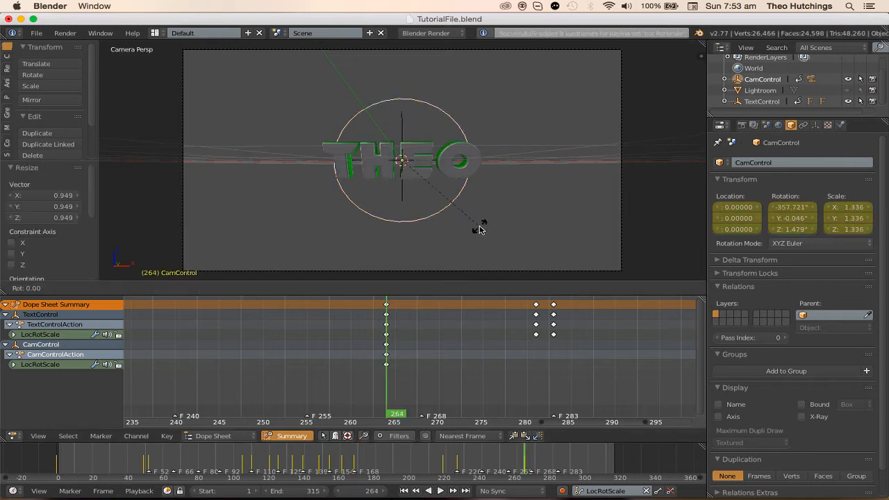
pyautogui.press('r')
pyautogui.press('r')
pyautogui.click(484, 220)
pyautogui.hotkey('alt', 'a')
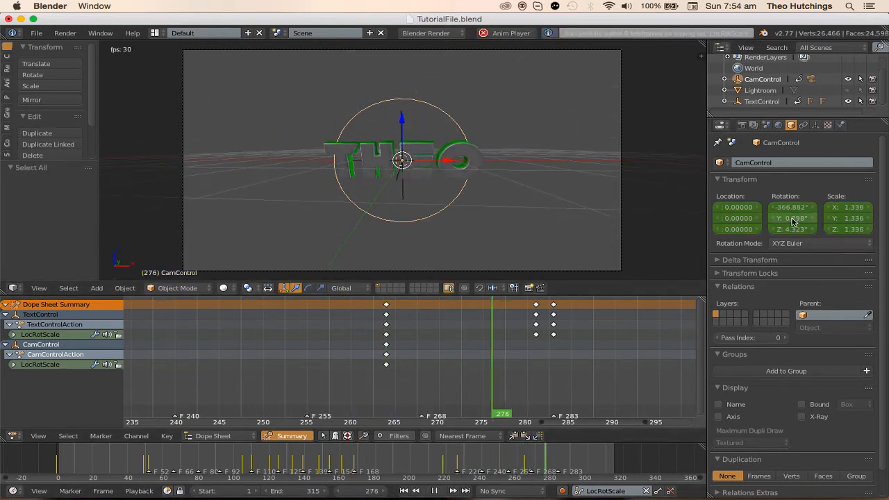
pyautogui.press('Return')
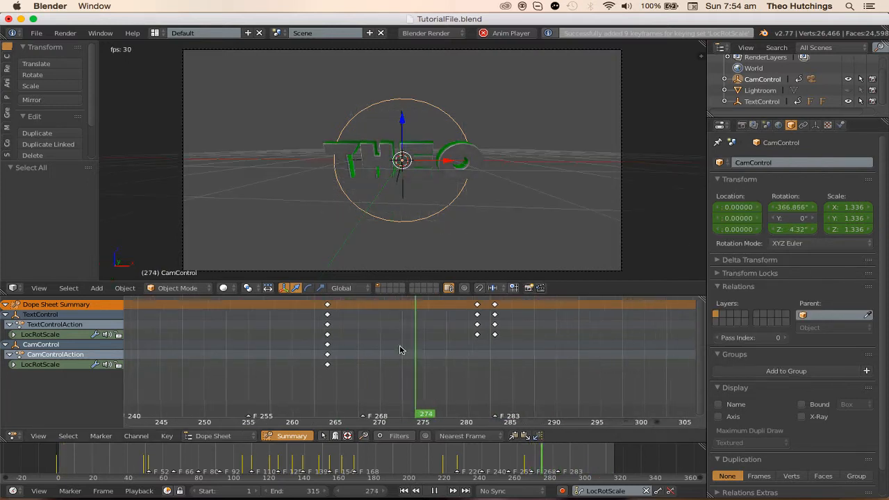
# - At frame 281, scale CamControl to about 1.227, rotate it to about X -353.2°, Z -4.2°, and insert its LocRotScale keyframe
pyautogui.hotkey('alt', 'a')
pyautogui.click(493, 312)
pyautogui.press('s')
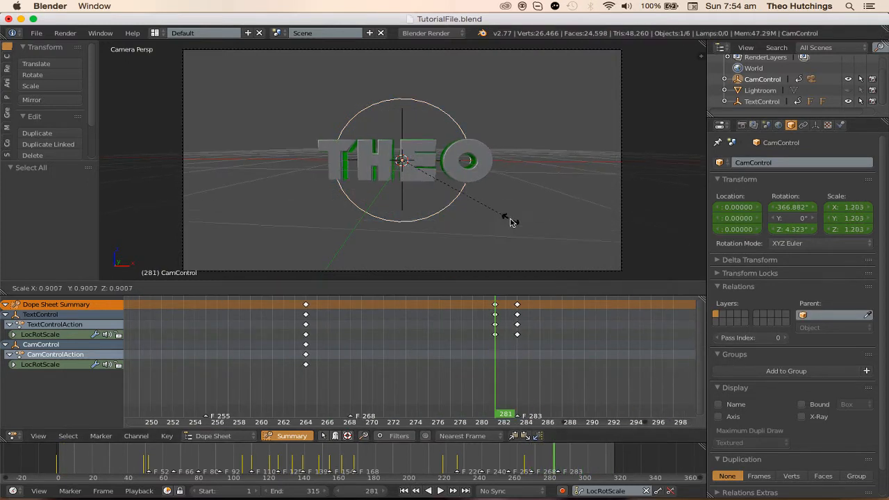
pyautogui.click(509, 220)
pyautogui.press('r')
pyautogui.press('r')
pyautogui.click(499, 232)
pyautogui.press('s')
pyautogui.click(508, 235)
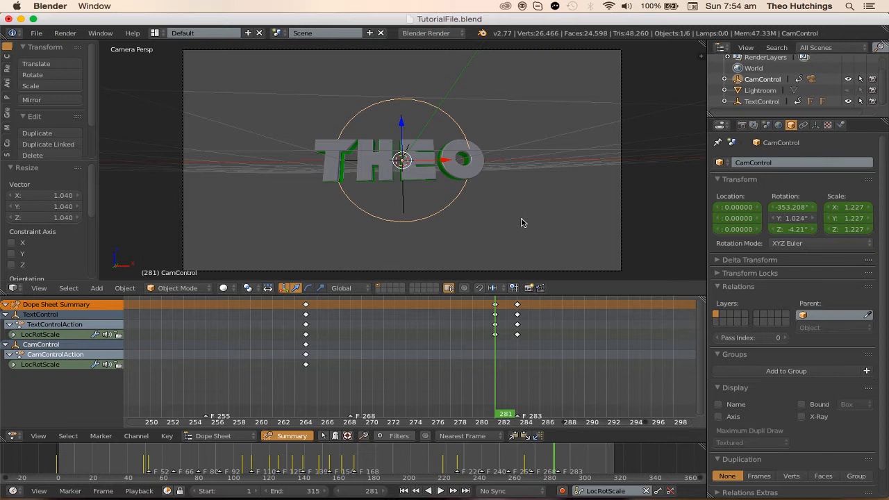
pyautogui.press('i')
# - At frame 283, shrink CamControl to a scale of about 0.289 and insert its LocRotScale keyframe
pyautogui.press('Right')
pyautogui.press('Right')
pyautogui.press('s')
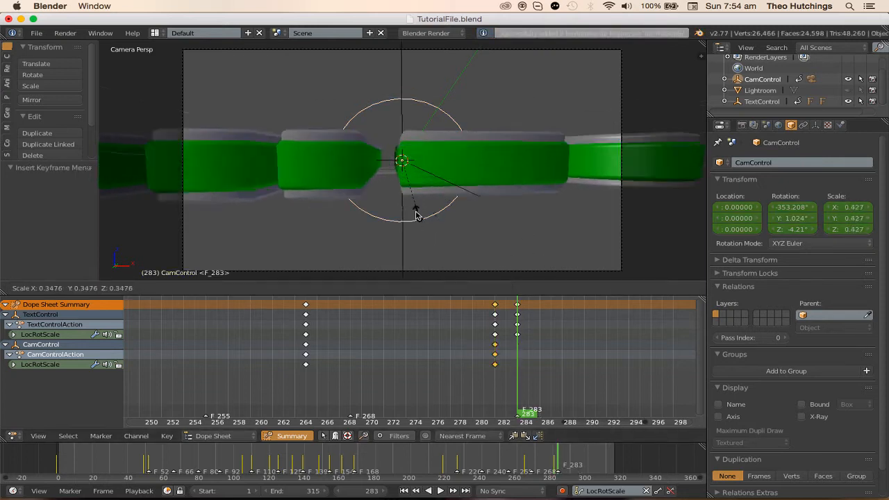
pyautogui.click(414, 214)
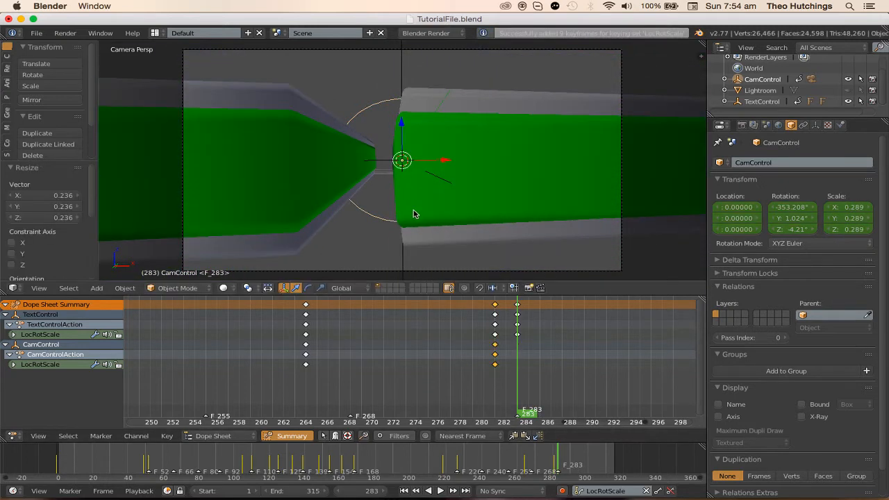
pyautogui.press('i')
# - Keyframe the paragraph letter spacing of both Text.001 and Text at frame 264
pyautogui.rightClick(427, 188)
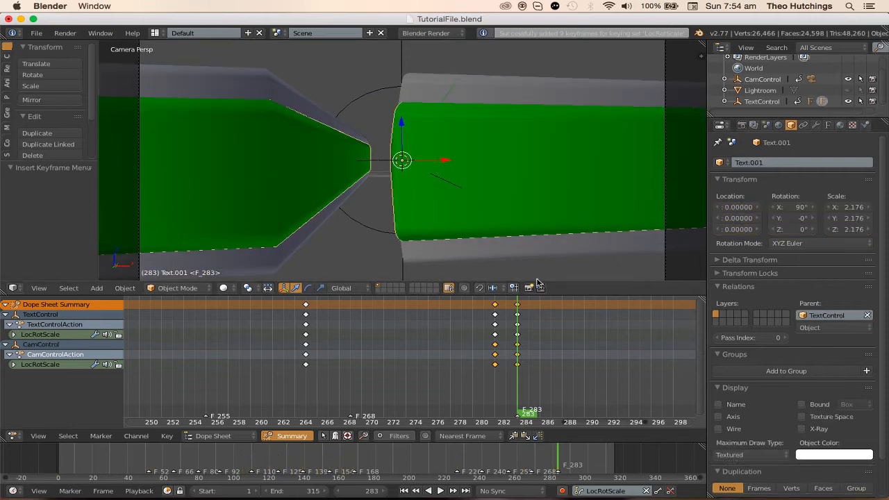
pyautogui.click(306, 318)
pyautogui.scroll(-2, 561, 161)
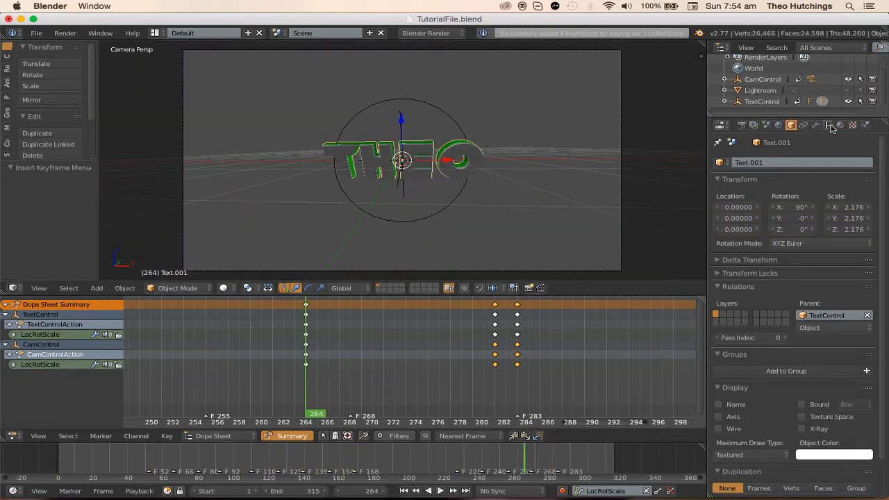
pyautogui.click(828, 125)
pyautogui.scroll(-10, 796, 320)
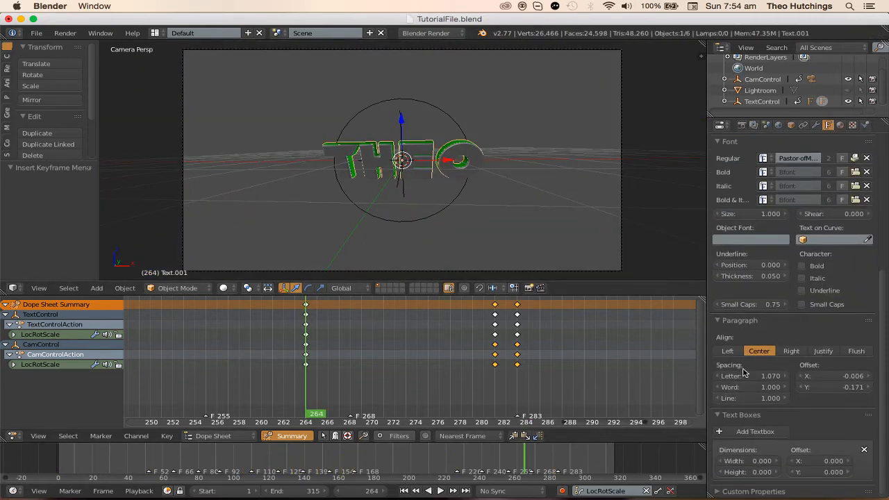
pyautogui.press('i')
pyautogui.rightClick(465, 141)
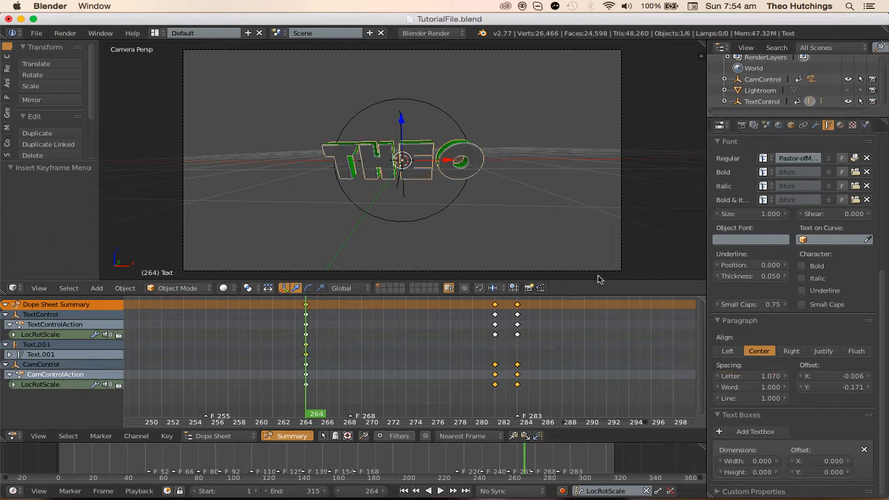
pyautogui.press('i')
# - Set the letter spacing of Text to 1.2 at frame 281 and keyframe it
pyautogui.scroll(5, 517, 372)
pyautogui.click(535, 320)
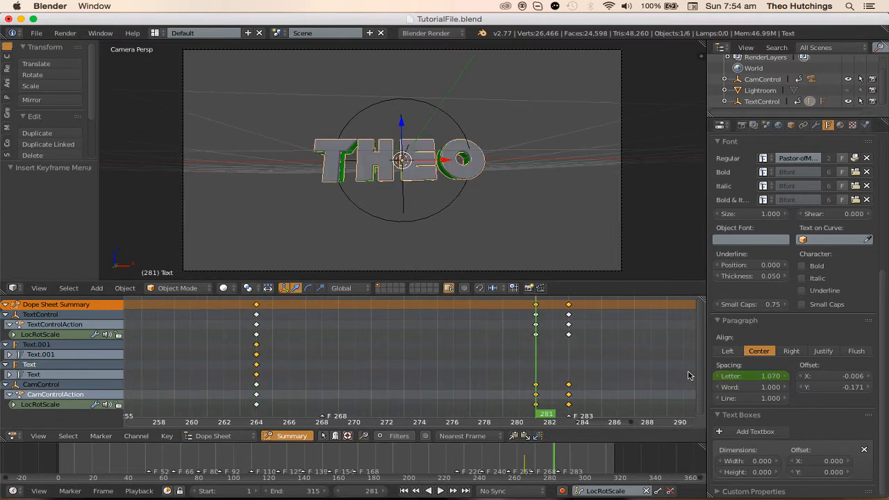
pyautogui.click(747, 375)
pyautogui.write('1.2')
pyautogui.press('Return')
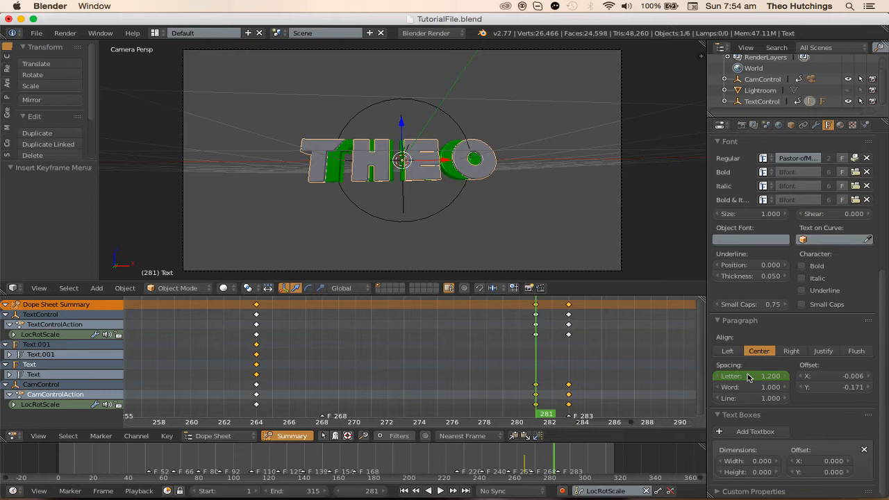
# - Select Text.001, set its letter spacing to 1.2 at frame 281, and keyframe it
pyautogui.rightClick(469, 175)
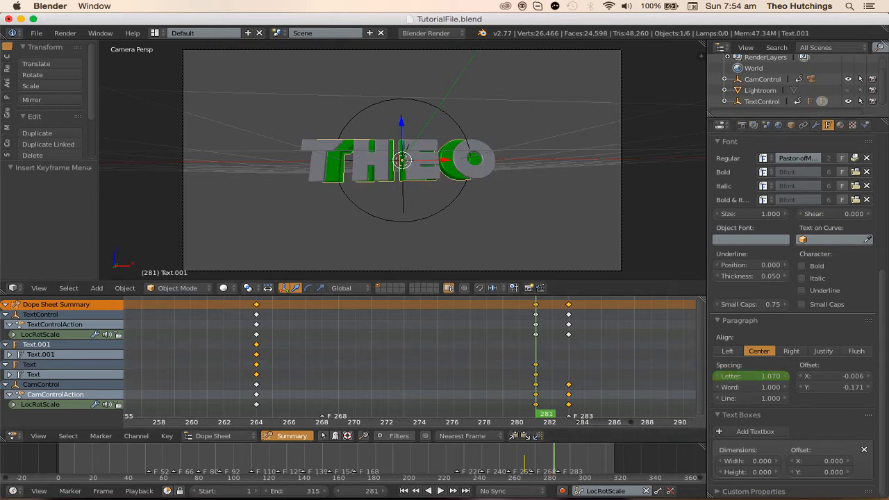
pyautogui.click(751, 371)
pyautogui.write('2.3')
pyautogui.press('Return')
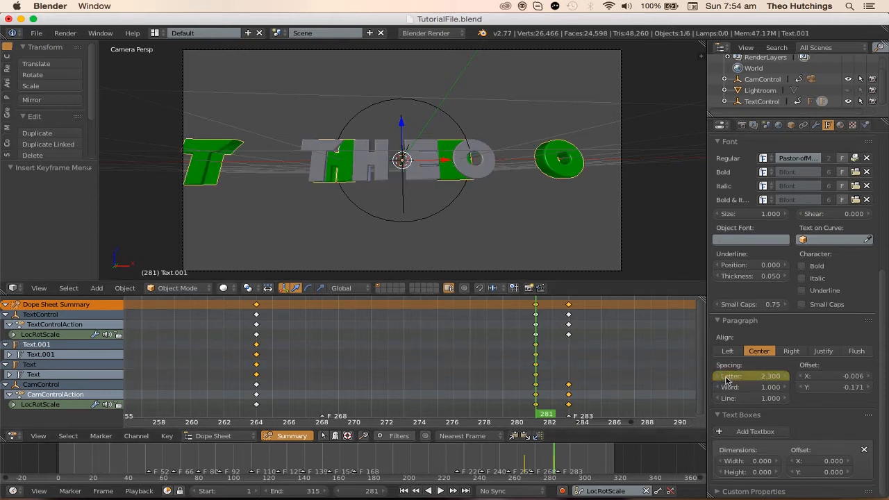
pyautogui.write('.2')
pyautogui.press('Return')
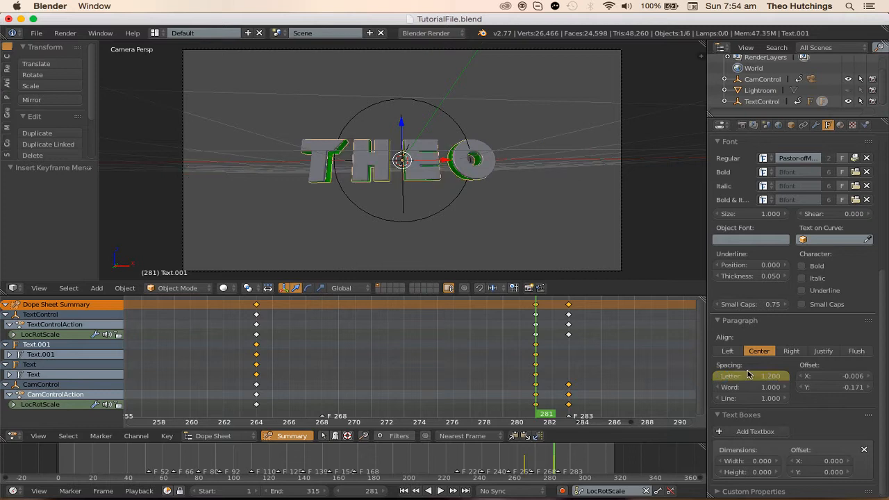
# - At frame 283, set the letter spacing of Text.001 to 1.8 and keyframe it
pyautogui.click(566, 314)
pyautogui.press('a')
pyautogui.hscroll(3, 598, 332)
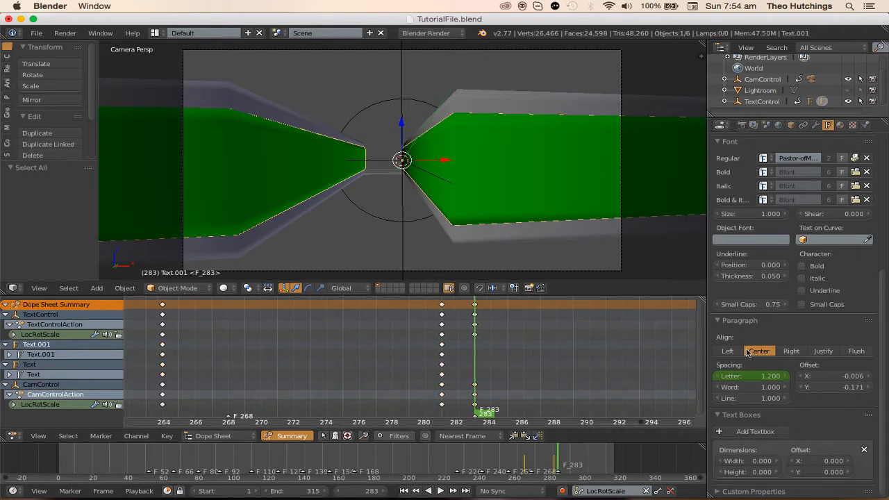
pyautogui.moveTo(762, 382); pyautogui.dragTo(792, 382)
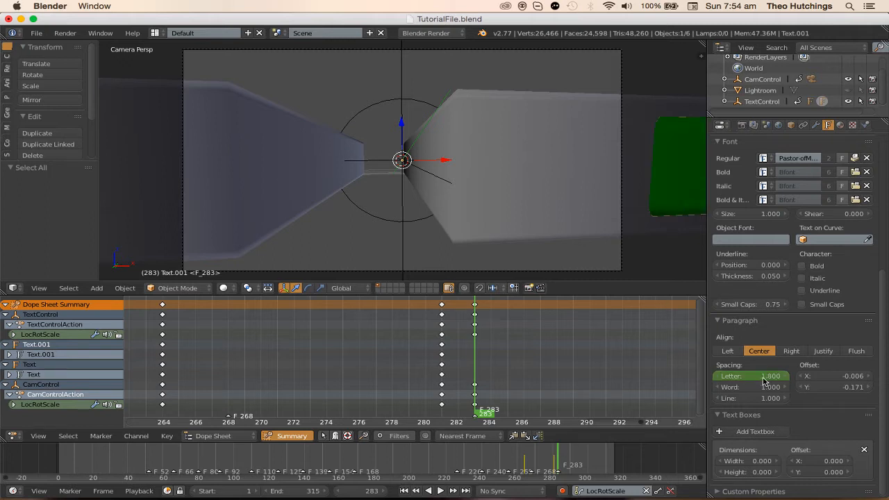
pyautogui.press('i')
# - Select Text, set its letter spacing to 1.8 at frame 283, and keyframe it
pyautogui.rightClick(604, 236)
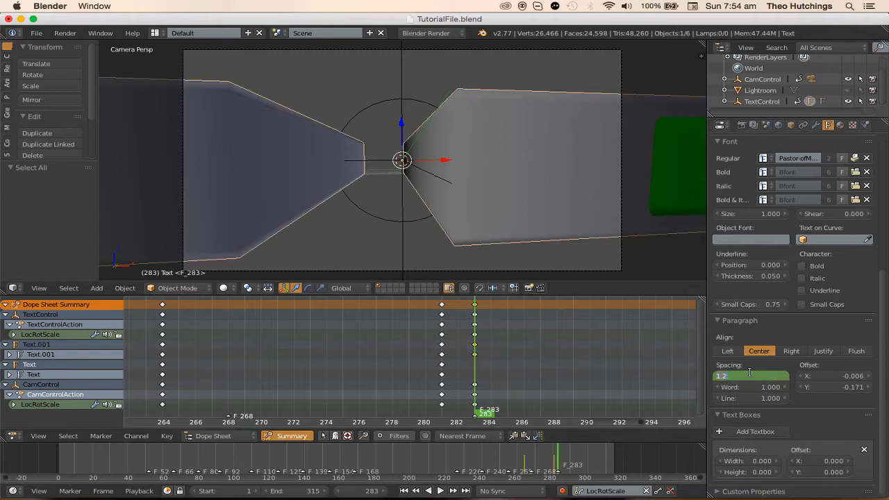
pyautogui.click(749, 374)
pyautogui.write('1.8')
pyautogui.press('Return')
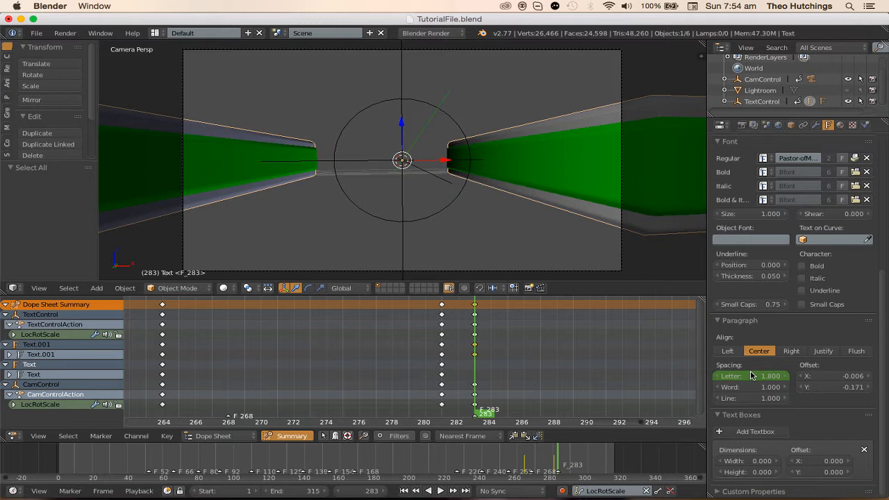
pyautogui.press('i')
# - At frame 315, set and keyframe the letter spacing of Text at 5, and keyframe the letter spacing of Text.001 too
pyautogui.click(465, 491)
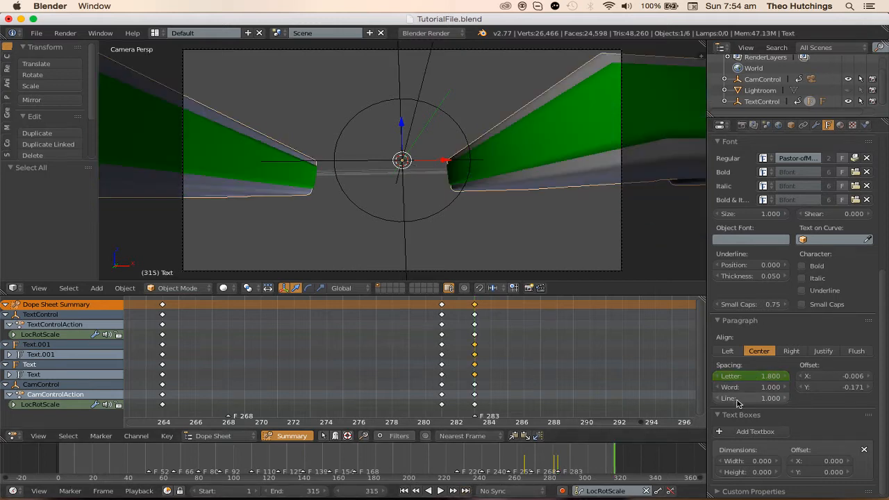
pyautogui.moveTo(755, 381); pyautogui.dragTo(792, 382)
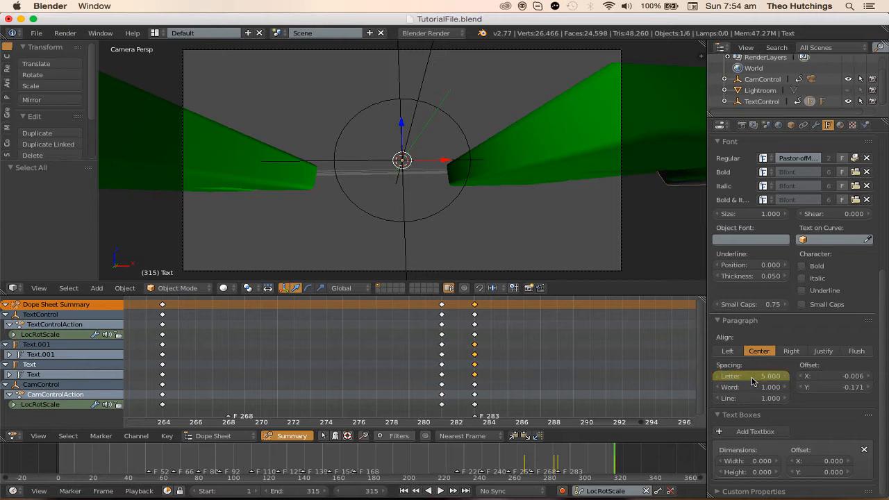
pyautogui.hotkey('ctrl', 'z')
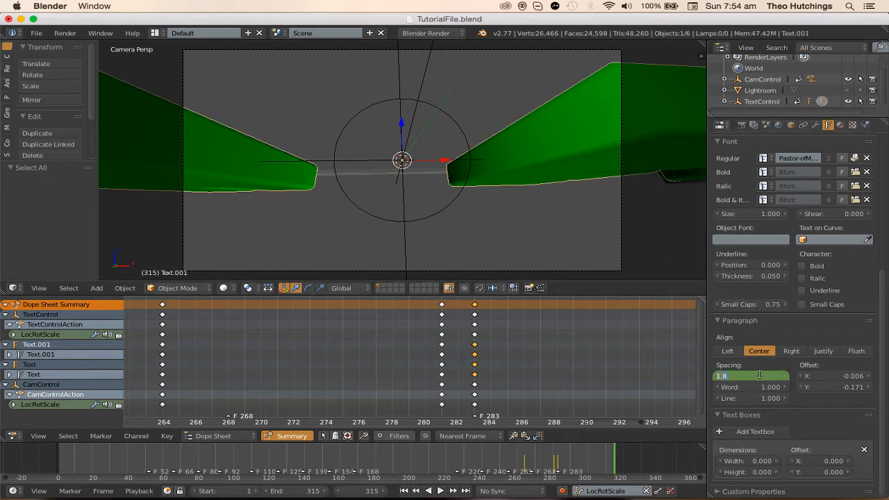
pyautogui.press('Return')
# - Return to frame 283, set the letter spacing of Text.001 and Text to 2, and keyframe both
pyautogui.press('Down')
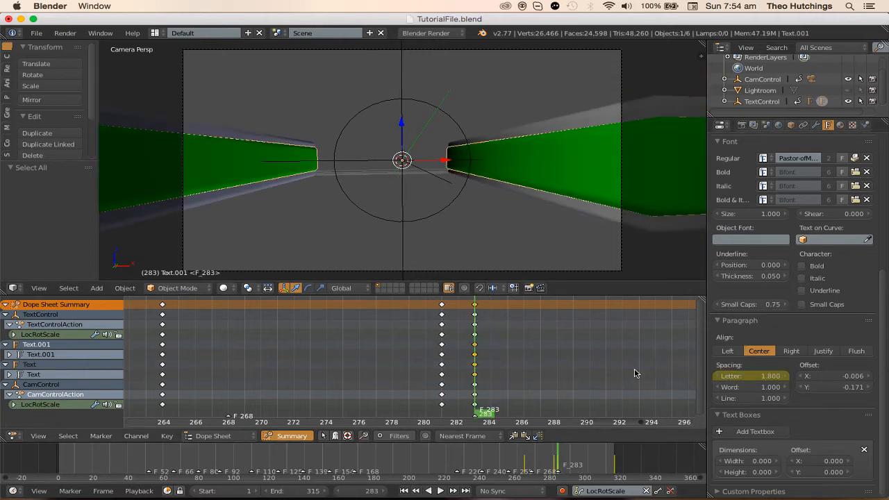
pyautogui.moveTo(754, 375); pyautogui.dragTo(756, 377)
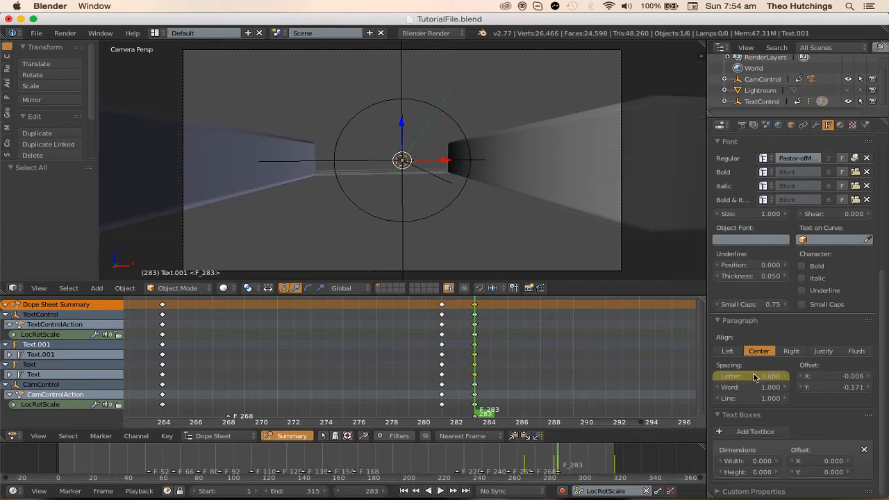
pyautogui.moveTo(577, 245); pyautogui.dragTo(552, 247, button='middle')
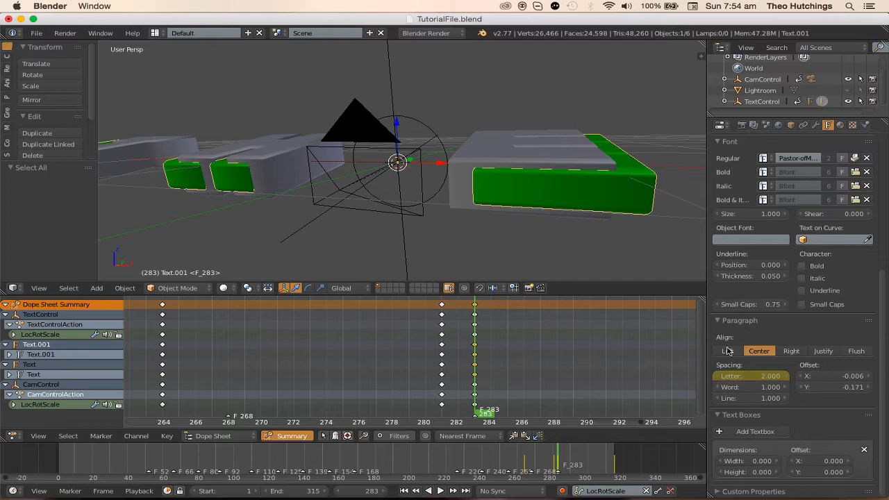
pyautogui.rightClick(628, 207)
pyautogui.write('2')
pyautogui.press('Return')
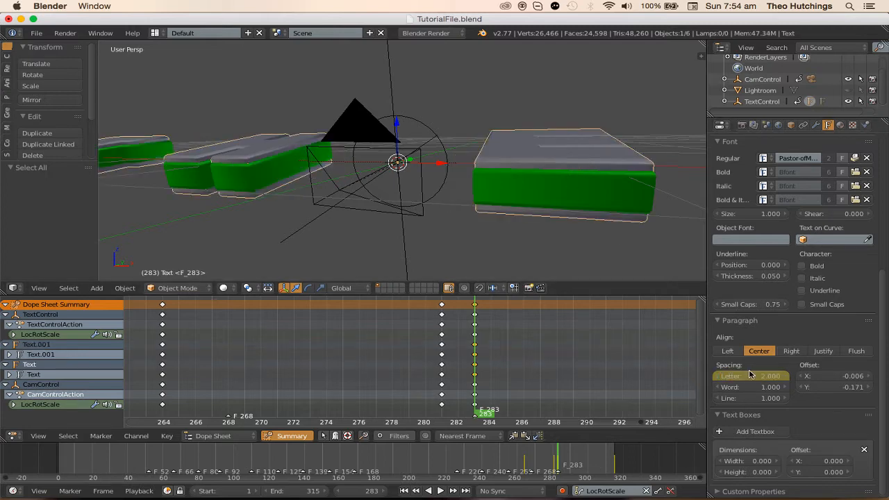
# - Play the animation from frame 283 through the camera view to check the ending
pyautogui.press('KP_0')
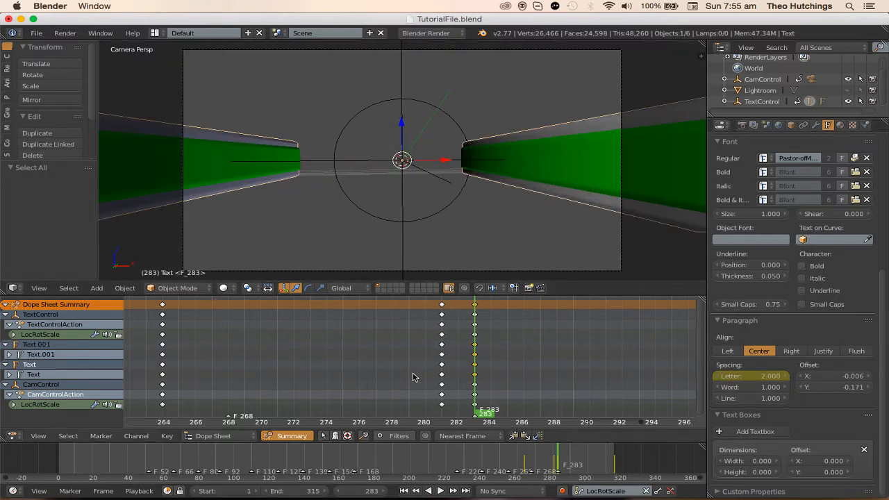
pyautogui.click(318, 355)
pyautogui.hotkey('alt', 'a')
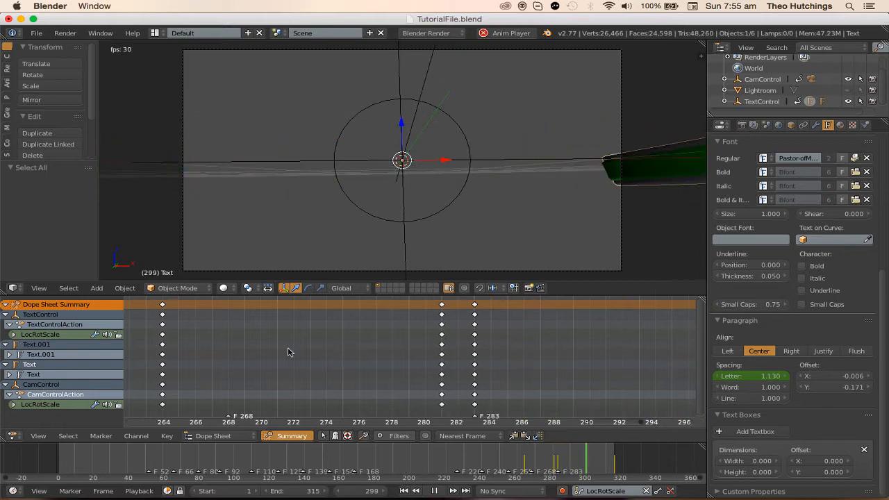
# - At frame 315, scale CamControl by about 0.824, rotate it freely, and insert a keyframe
pyautogui.rightClick(436, 174)
pyautogui.hotkey('alt', 'a')
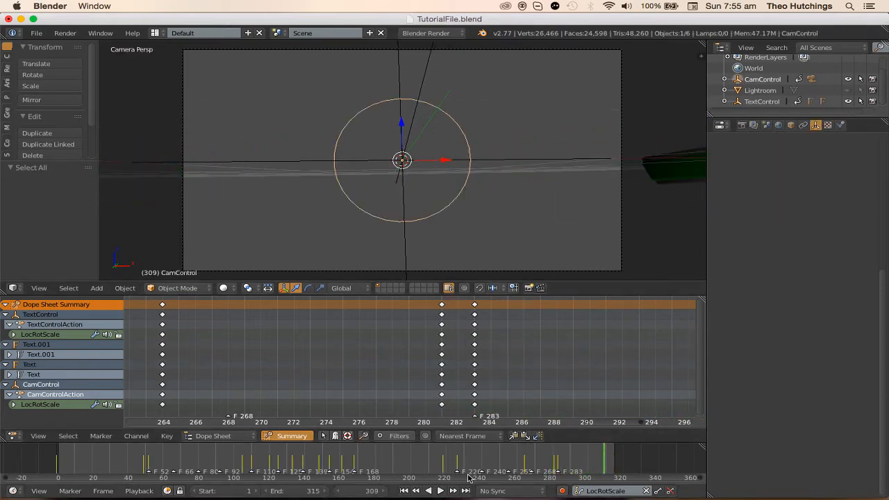
pyautogui.press('s')
pyautogui.click(513, 213)
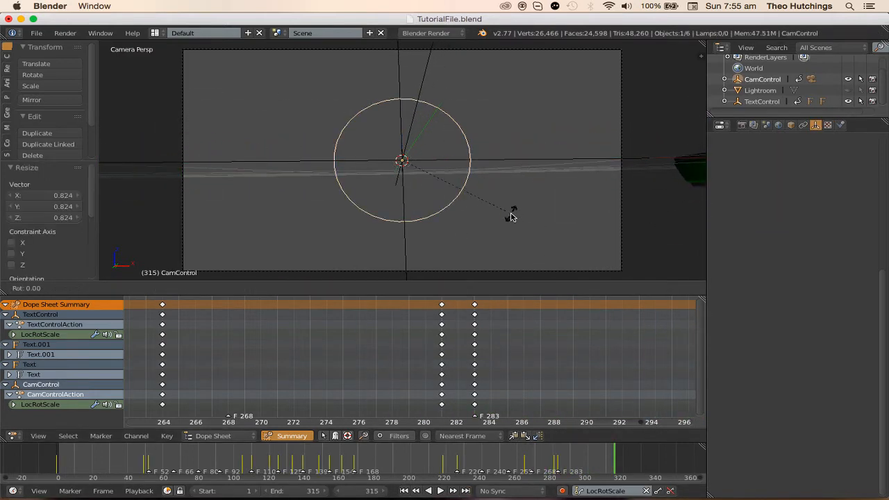
pyautogui.press('r')
pyautogui.press('r')
pyautogui.click(501, 216)
pyautogui.press('i')
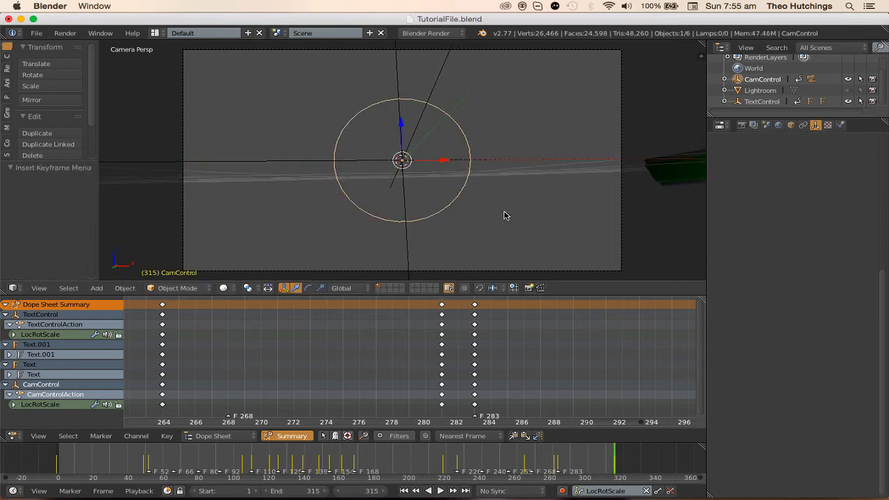
# - Clear the keyframes from CamControl's Y rotation and reset that rotation to 0°
pyautogui.click(346, 394)
pyautogui.click(791, 125)
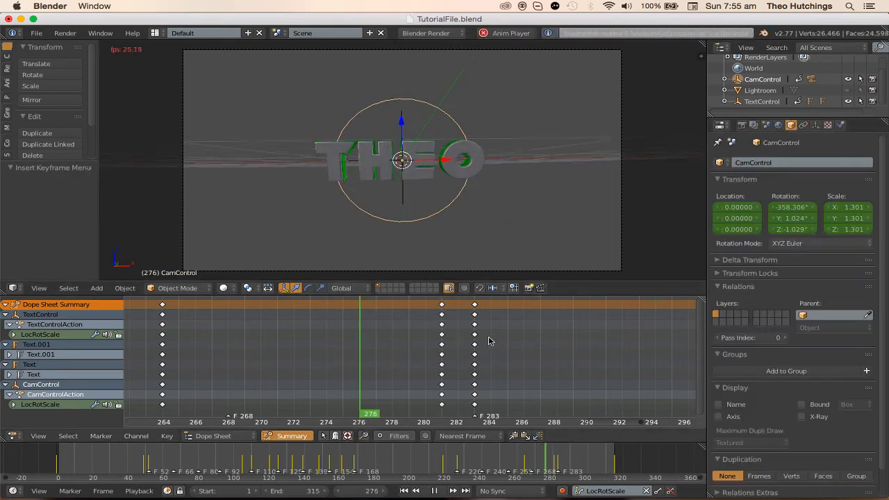
pyautogui.hotkey('alt', 'a')
pyautogui.rightClick(792, 218)
pyautogui.click(792, 216)
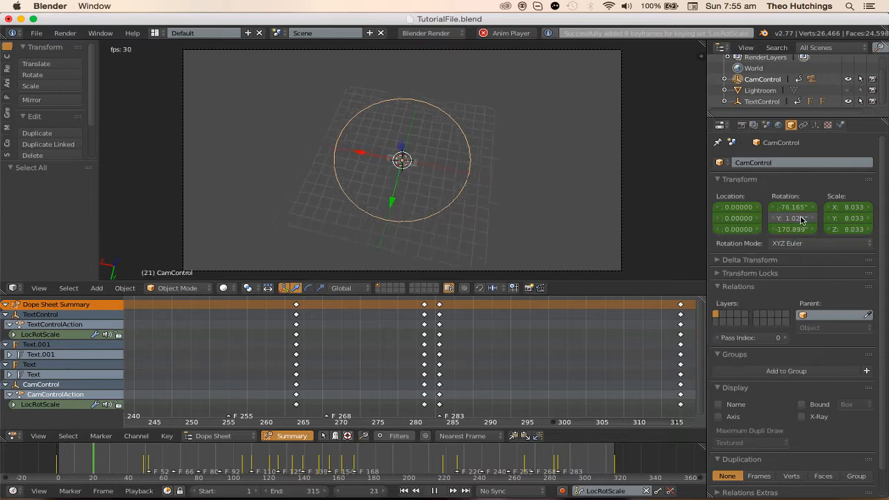
# - Watch the full animation with all keyframes in sight, then stop and return to frame 1
pyautogui.scroll(-6, 381, 358)
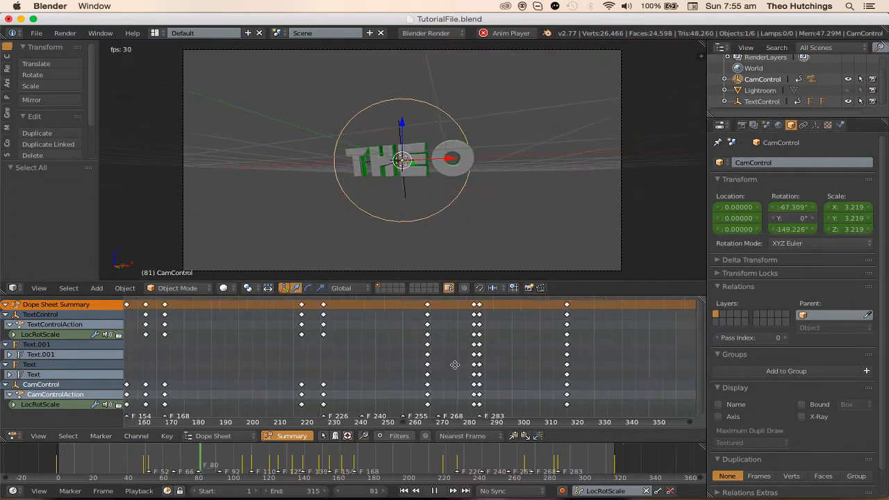
pyautogui.scroll(-5, 415, 376)
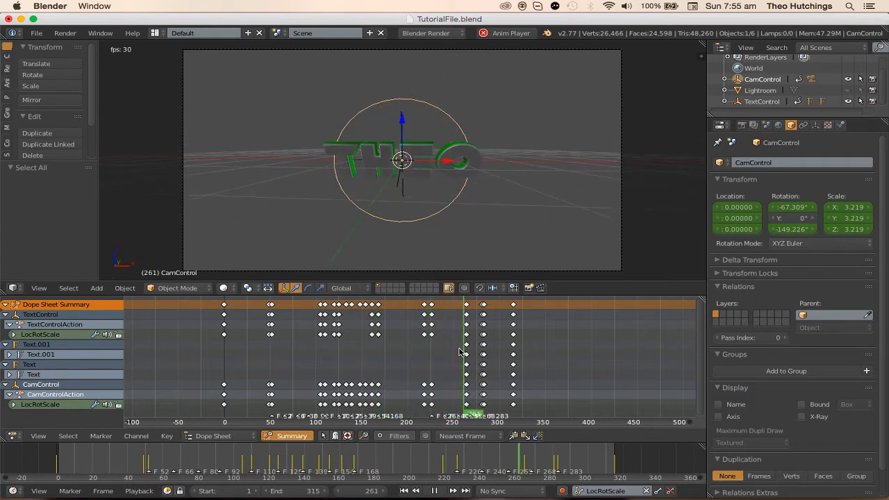
pyautogui.hotkey('alt', 'a')
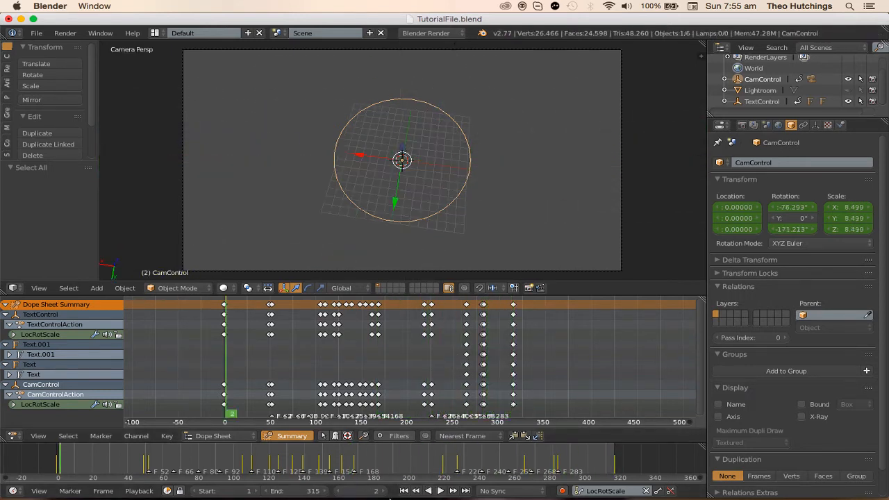
pyautogui.click(404, 490)
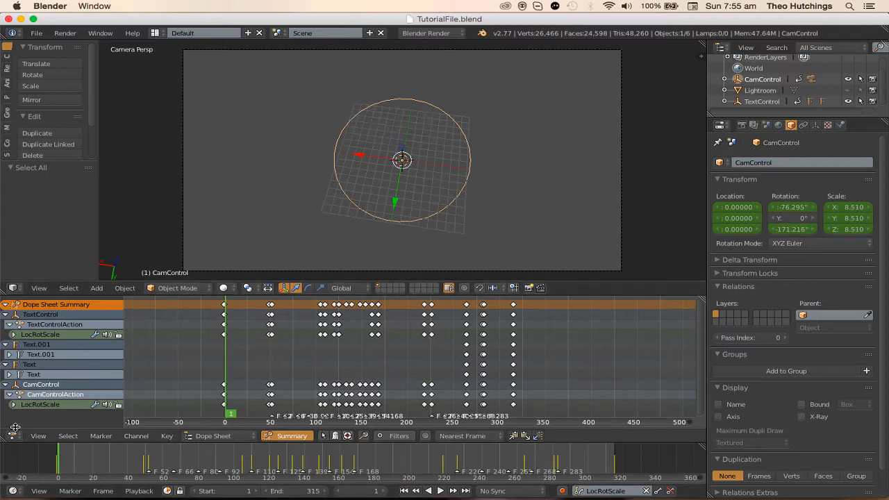
pyautogui.click(14, 435)
pyautogui.click(37, 391)
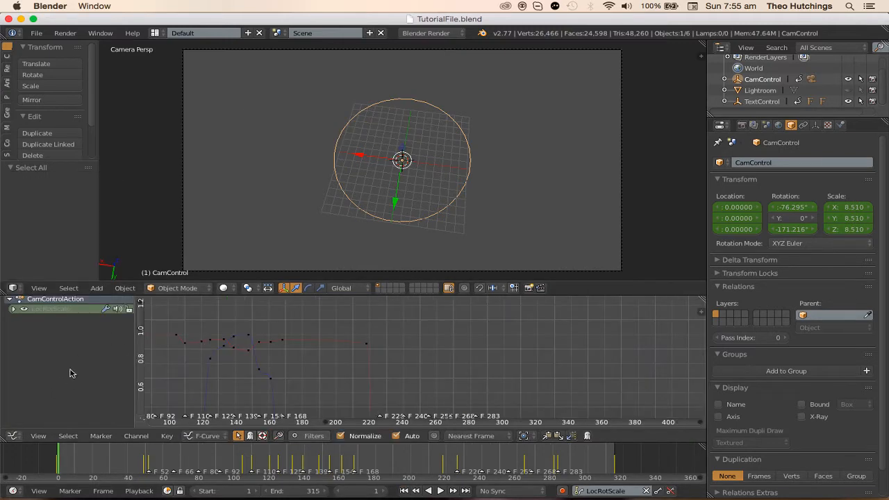
pyautogui.click(14, 436)
pyautogui.click(31, 380)
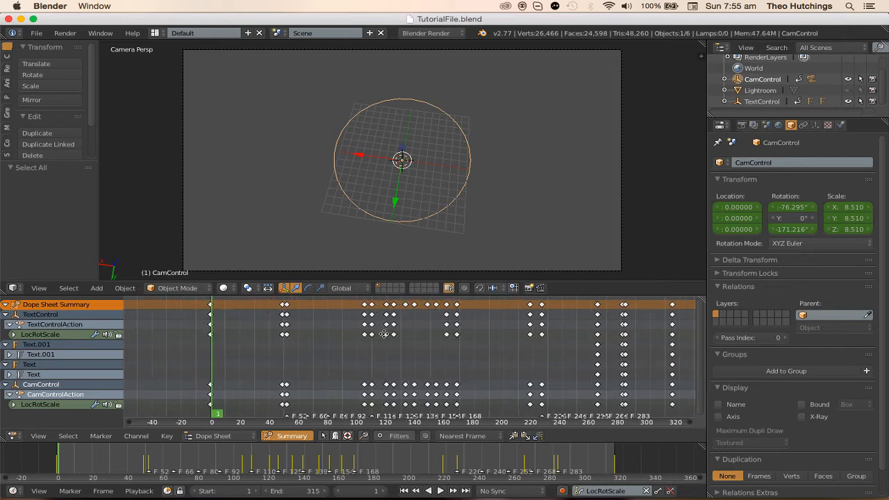
# - Go to frame 128 and show only CamControl's Z Euler Rotation curve in the Graph Editor
pyautogui.moveTo(213, 321); pyautogui.dragTo(390, 345)
pyautogui.scroll(2, 327, 333)
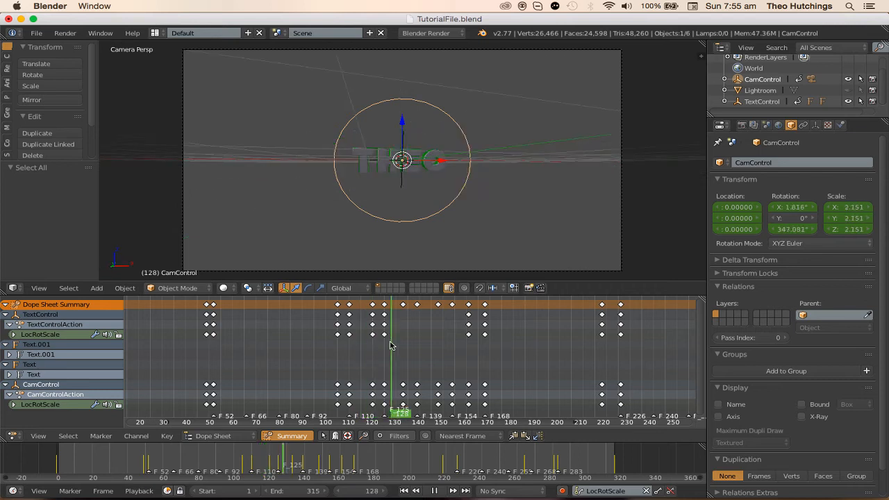
pyautogui.scroll(-3, 396, 342)
pyautogui.click(13, 436)
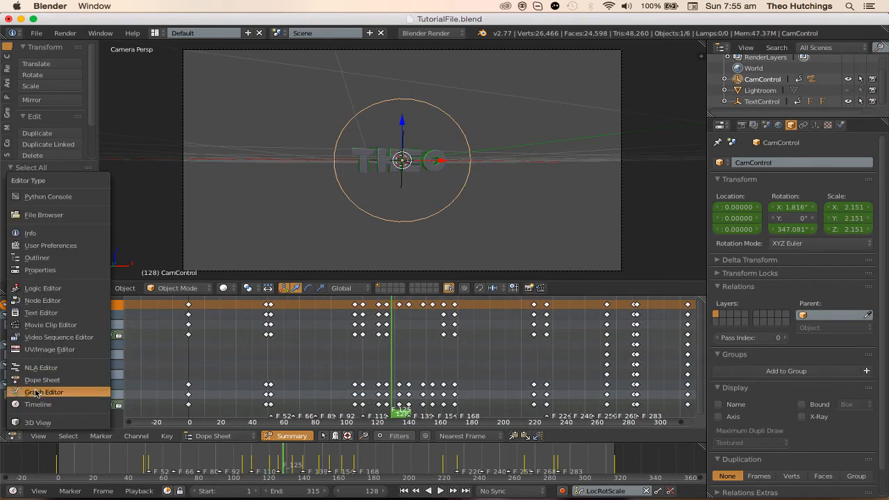
pyautogui.click(36, 393)
pyautogui.click(14, 325)
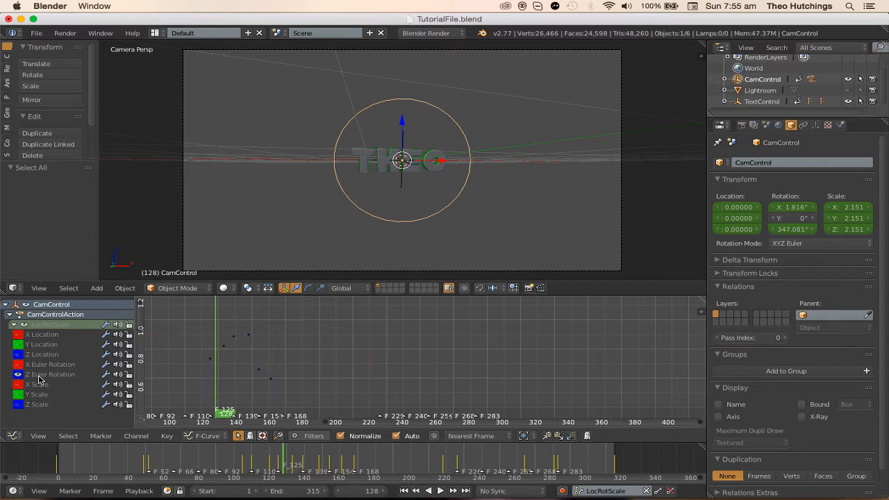
# - Adjust the facing curve handles of the Z rotation keyframes at frame 52 and about frame 105 to straighten the segment between them
pyautogui.scroll(-4, 192, 377)
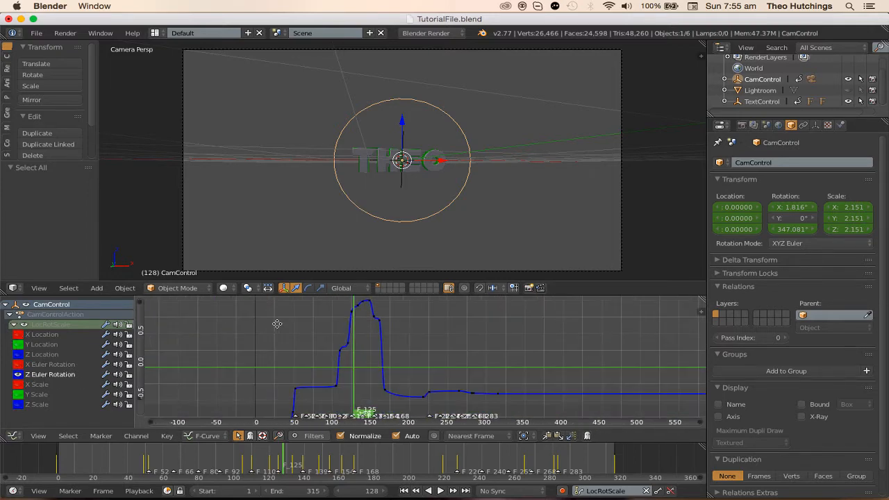
pyautogui.scroll(5, 306, 342)
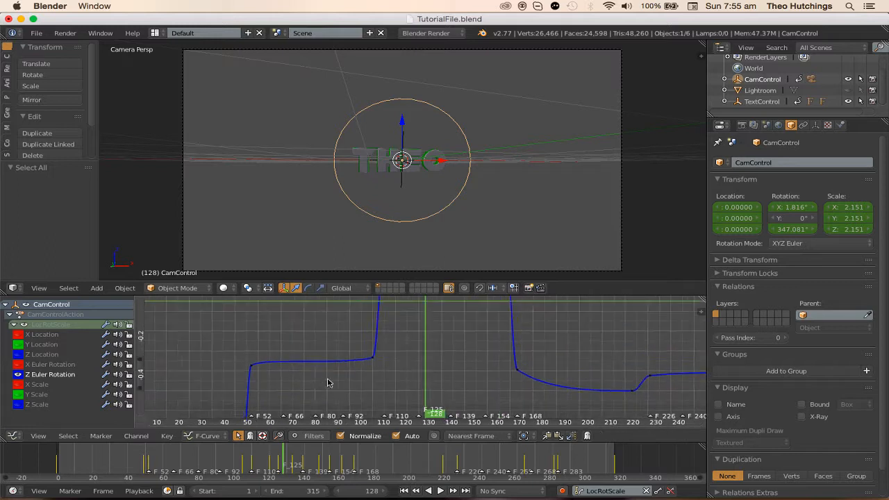
pyautogui.moveTo(326, 382); pyautogui.dragTo(334, 381, button='middle')
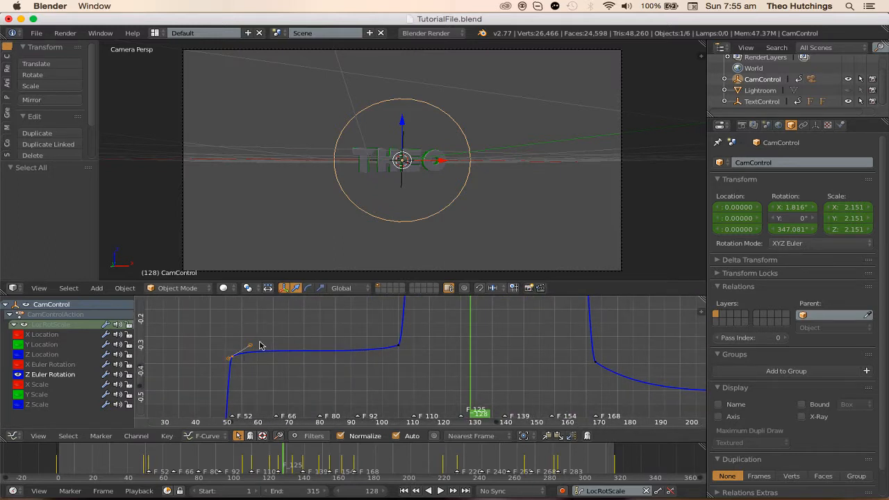
pyautogui.moveTo(252, 347); pyautogui.dragTo(254, 352, button='right')
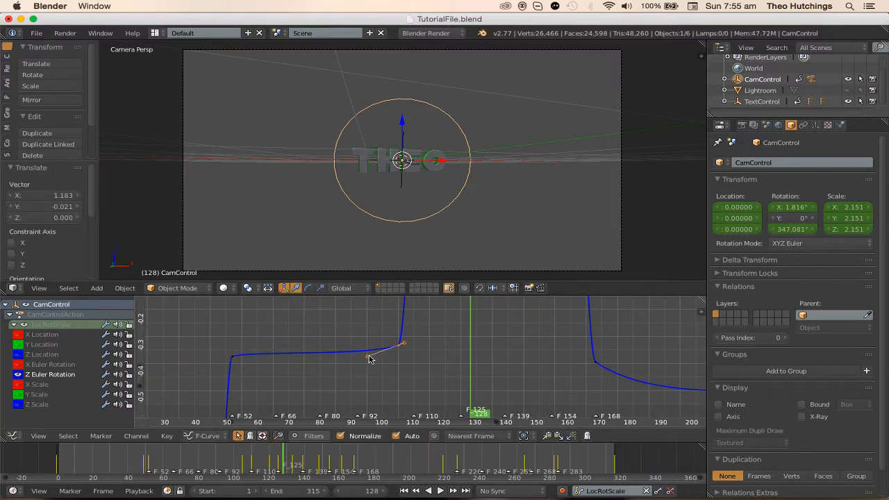
pyautogui.moveTo(370, 358); pyautogui.dragTo(382, 346, button='right')
# - Move the facing handles of the Z rotation keyframes at about frames 110 and 120 to straighten the curve between them
pyautogui.moveTo(394, 338); pyautogui.dragTo(310, 387, button='middle')
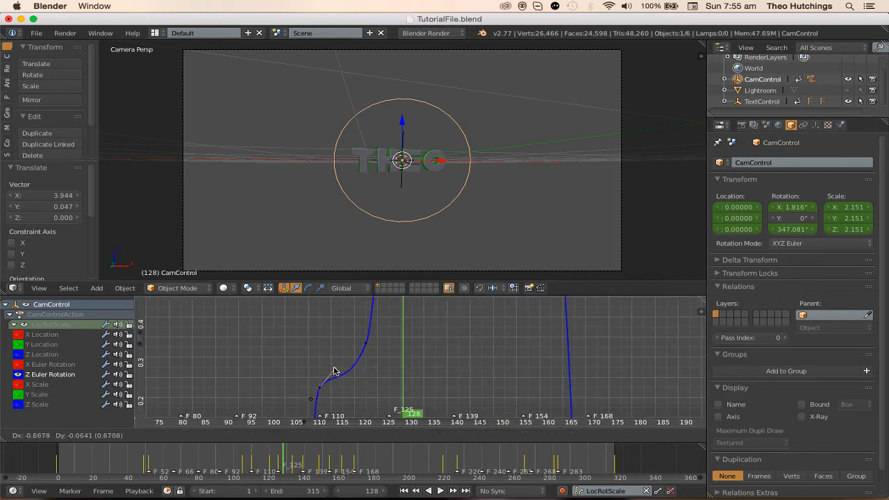
pyautogui.click(333, 372)
pyautogui.press('g')
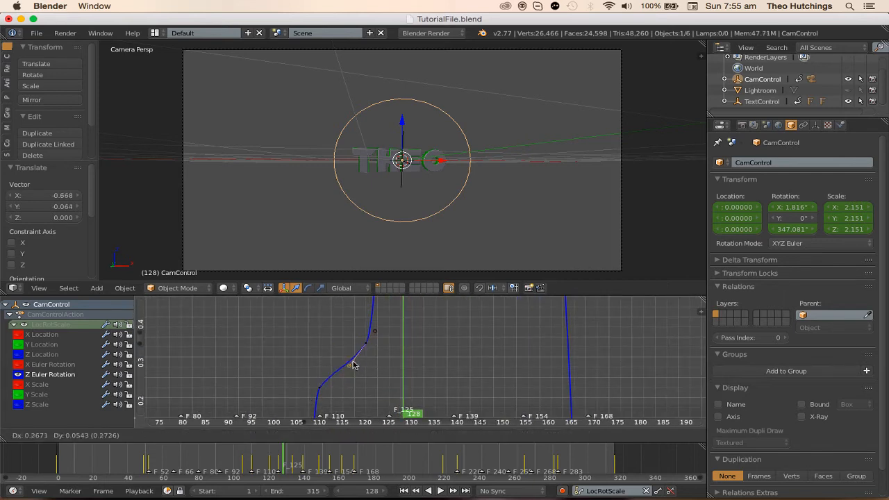
pyautogui.click(357, 352)
# - Reposition the facing handles of the Z rotation keyframes at about frames 125 and 133 for an even slope between them
pyautogui.moveTo(374, 335); pyautogui.dragTo(332, 303, button='middle')
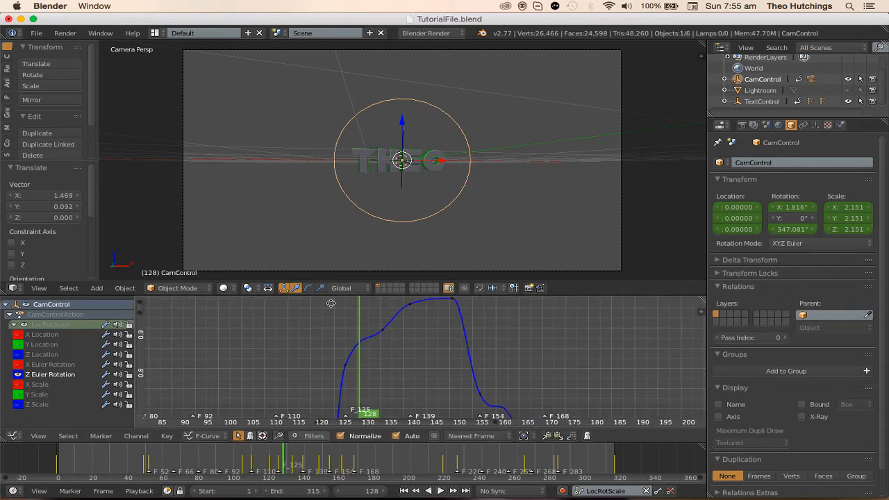
pyautogui.rightClick(344, 366)
pyautogui.scroll(3, 354, 357)
pyautogui.moveTo(365, 345); pyautogui.dragTo(361, 359, button='middle')
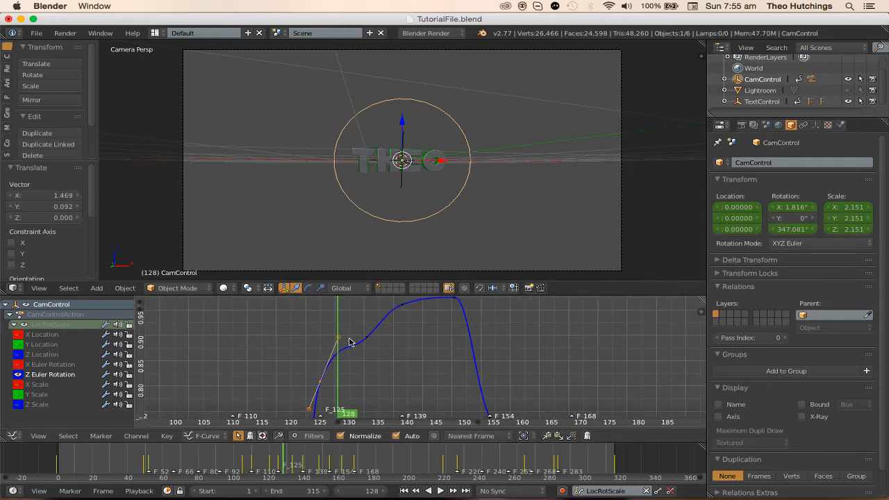
pyautogui.rightClick(341, 339)
pyautogui.press('g')
pyautogui.click(339, 359)
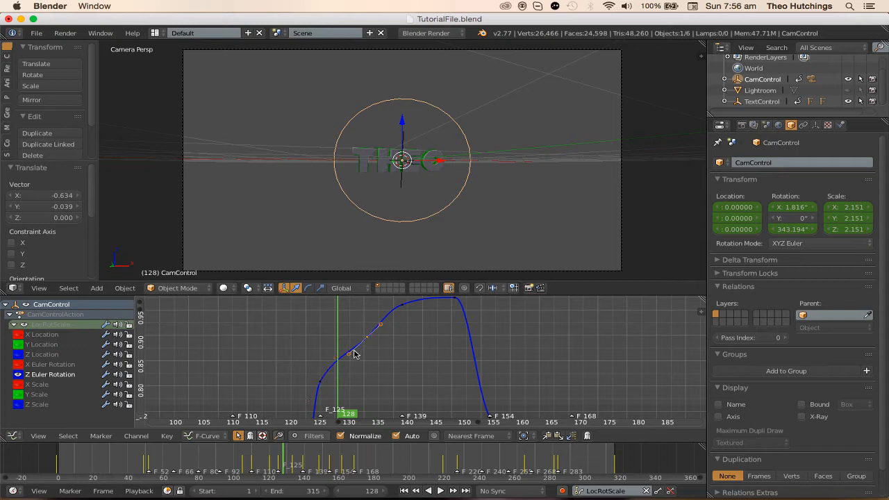
pyautogui.press('g')
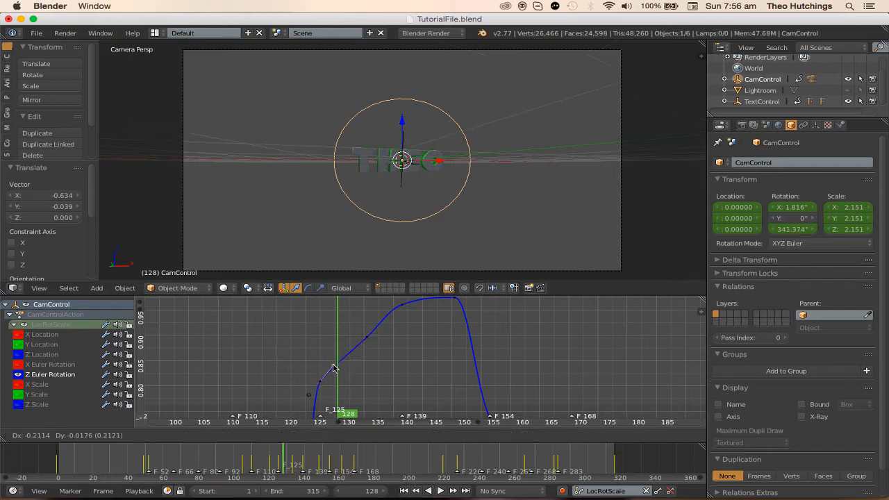
pyautogui.click(348, 360)
pyautogui.rightClick(352, 353)
pyautogui.press('g')
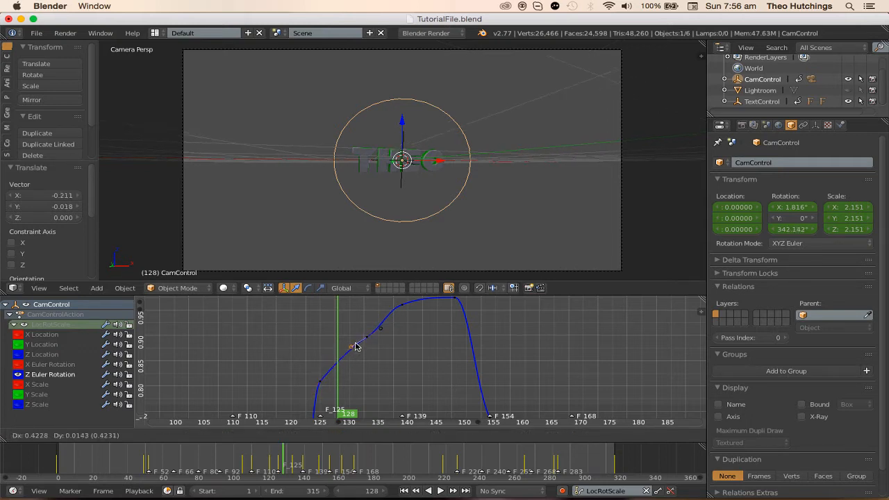
pyautogui.click(357, 347)
# - Smooth the Z rotation curve between about frames 154 and 161 by moving the facing handles of both keyframes
pyautogui.moveTo(415, 339); pyautogui.dragTo(349, 274, button='middle')
pyautogui.scroll(2, 373, 382)
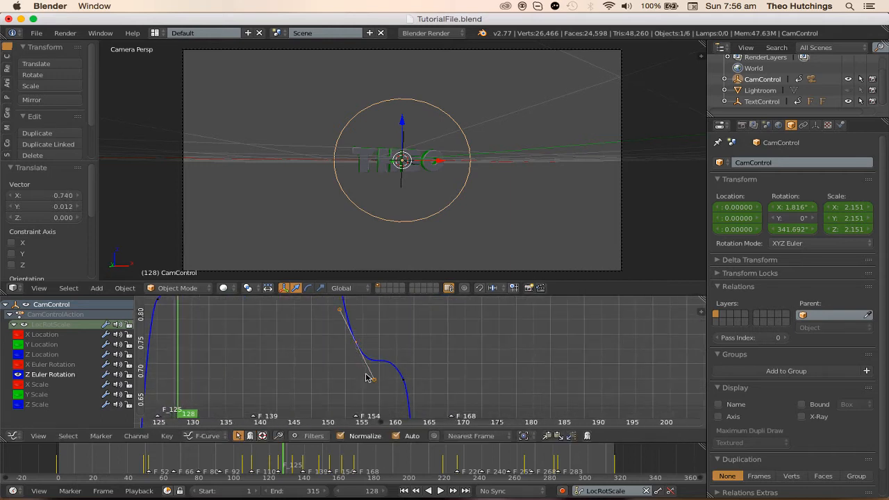
pyautogui.press('g')
pyautogui.click(368, 361)
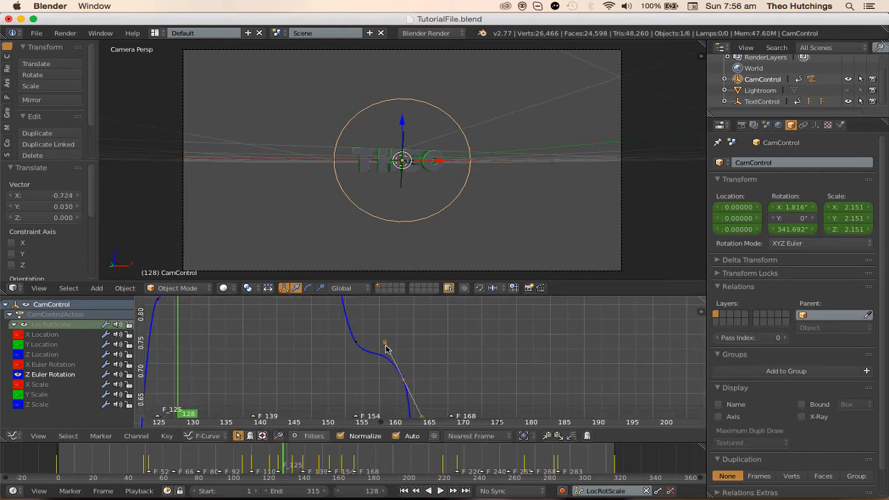
pyautogui.press('g')
pyautogui.click(396, 375)
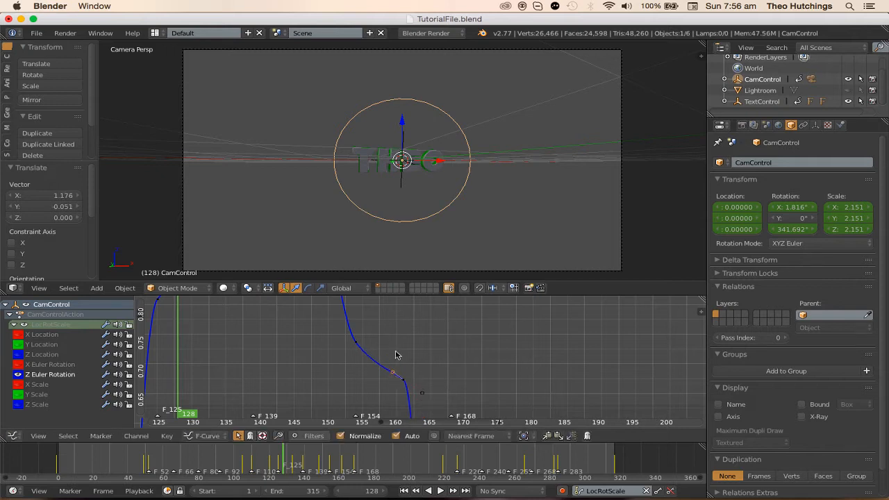
pyautogui.press('g')
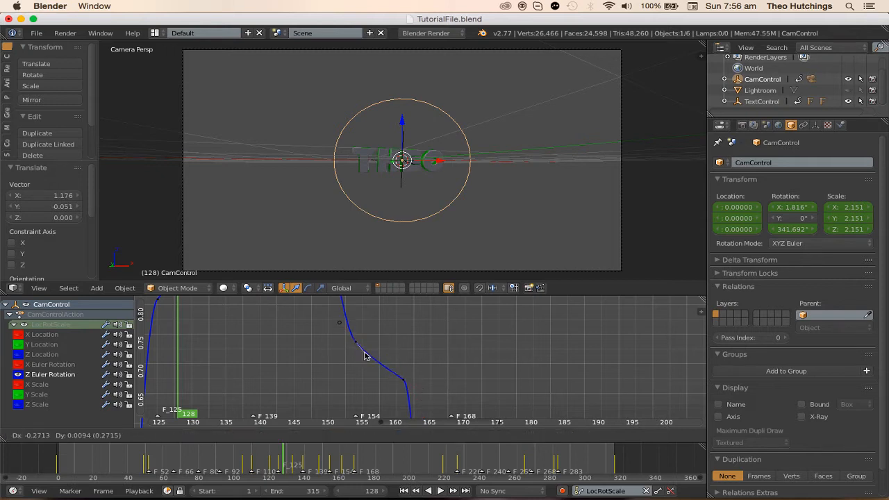
pyautogui.click(366, 355)
# - Adjust the Z rotation handles after frame 168 and before about frame 219 to reshape the curve between those keyframes
pyautogui.scroll(1, 401, 364)
pyautogui.moveTo(401, 363); pyautogui.dragTo(313, 324, button='middle')
pyautogui.scroll(-10, 254, 335)
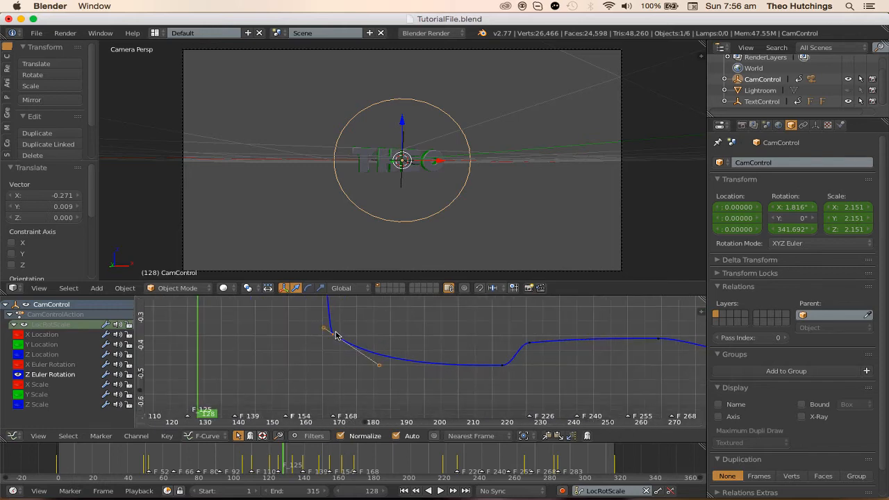
pyautogui.rightClick(380, 367)
pyautogui.press('g')
pyautogui.click(362, 369)
pyautogui.scroll(-3, 553, 347)
pyautogui.moveTo(553, 347); pyautogui.dragTo(432, 339, button='middle')
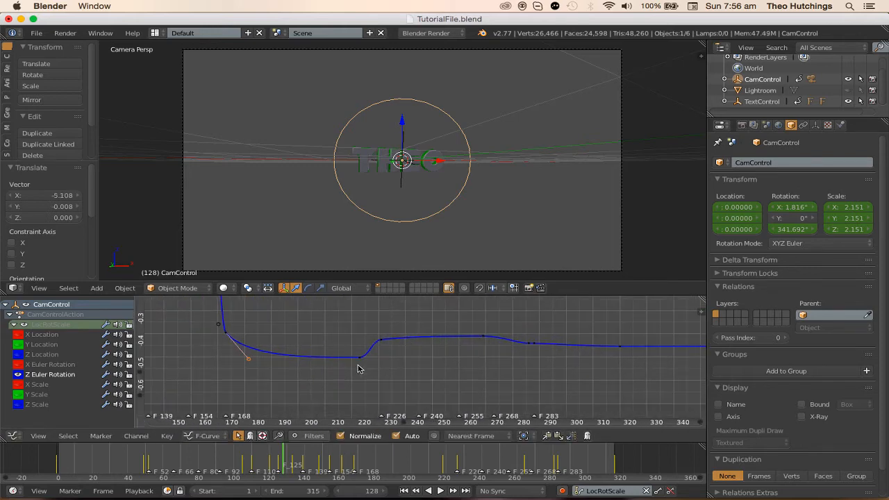
pyautogui.press('g')
pyautogui.click(331, 368)
# - Play the animation from shortly before frame 52 to review the adjusted Z rotation curve
pyautogui.scroll(-13, 363, 368)
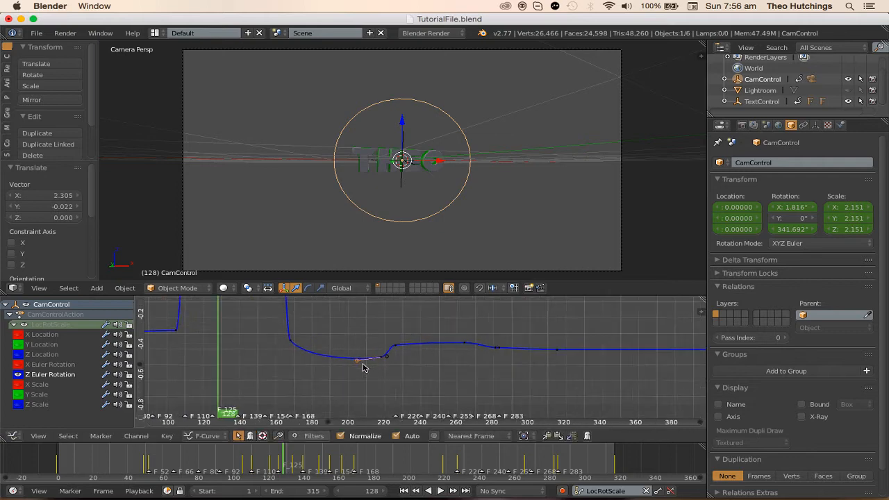
pyautogui.moveTo(308, 357); pyautogui.dragTo(395, 371, button='middle')
pyautogui.click(120, 465)
pyautogui.hotkey('alt', 'a')
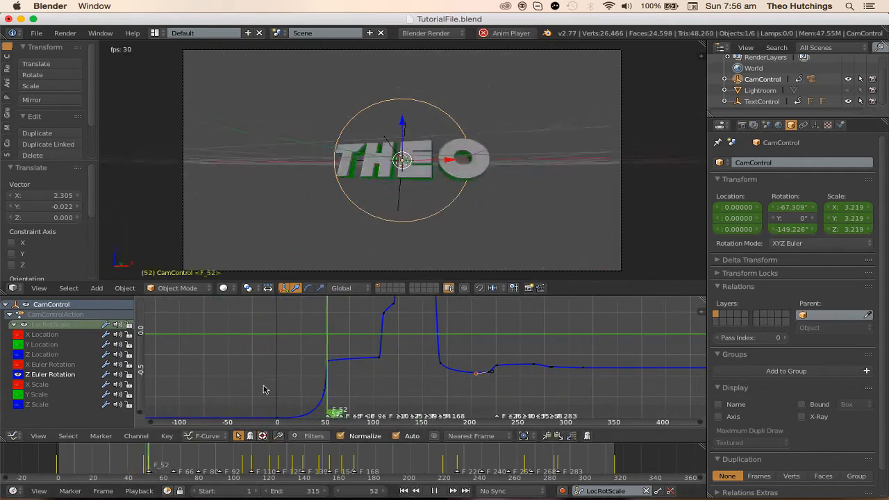
# - At frame 105, scale the camera control to about 1.958 and keyframe its location, rotation and scale
pyautogui.hotkey('alt', 'a')
pyautogui.press('Up')
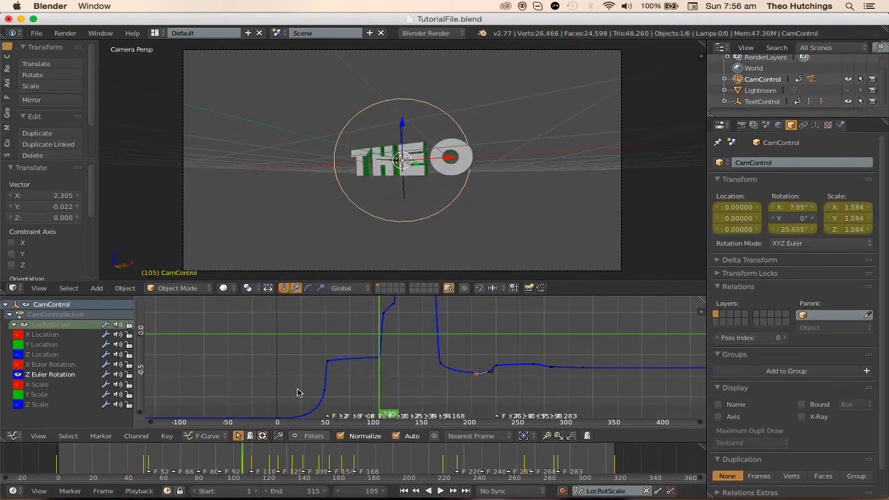
pyautogui.scroll(1, 299, 394)
pyautogui.press('s')
pyautogui.click(498, 175)
pyautogui.press('i')
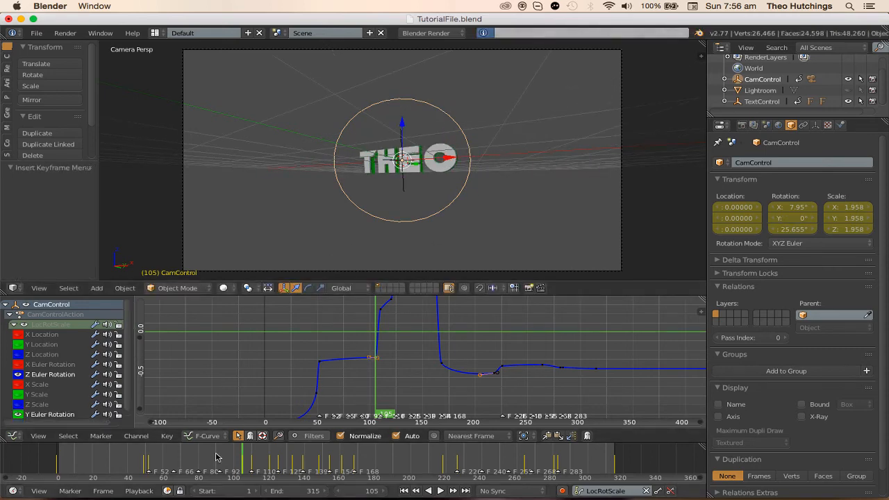
# - Play the animation from about frame 45 and again from frame 79 through to the end to review the camera motion
pyautogui.click(138, 456)
pyautogui.hotkey('alt', 'a')
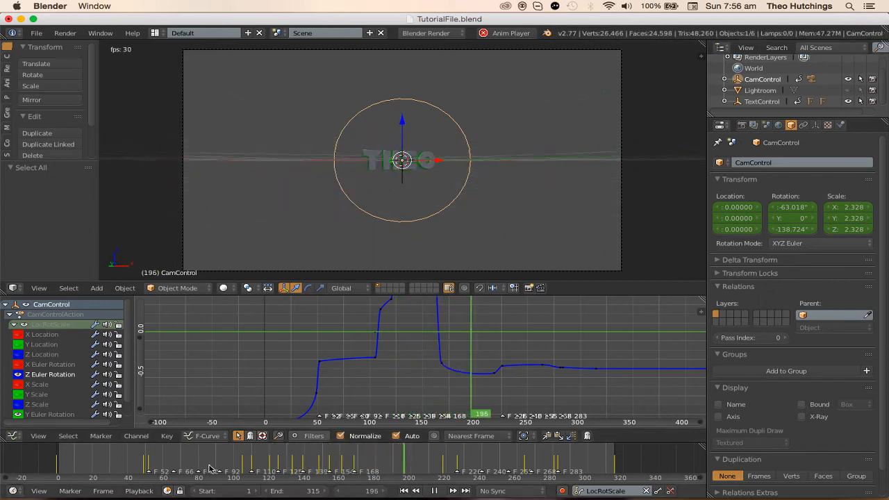
pyautogui.hotkey('alt', 'a')
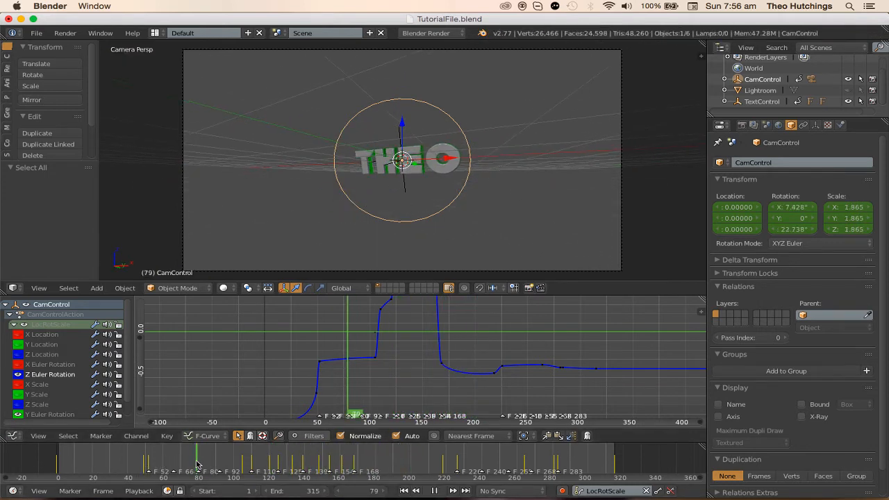
pyautogui.hotkey('alt', 'a')
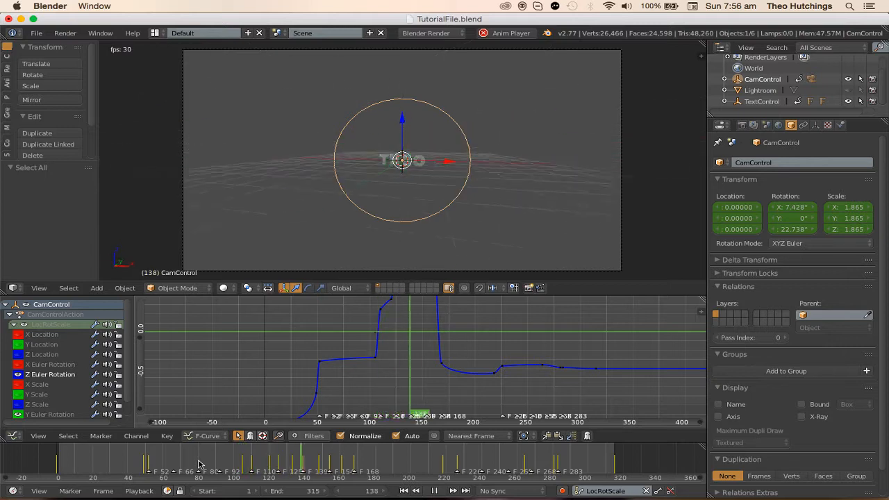
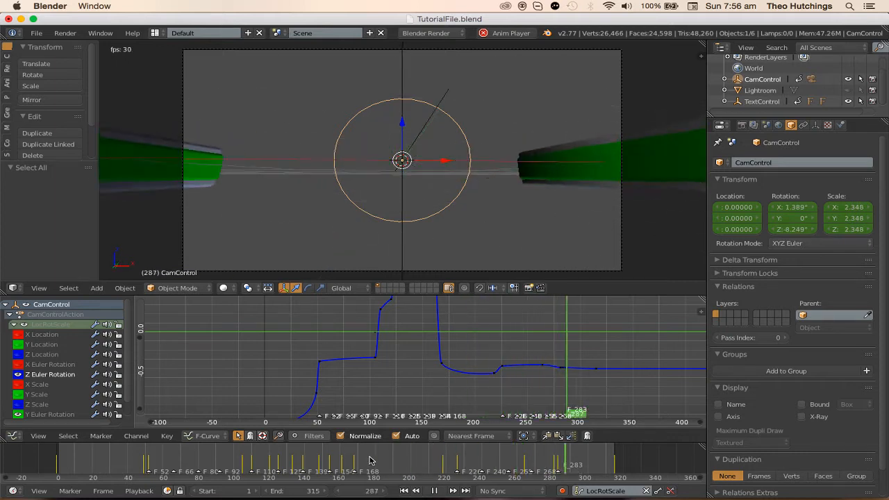
pyautogui.click(435, 490)
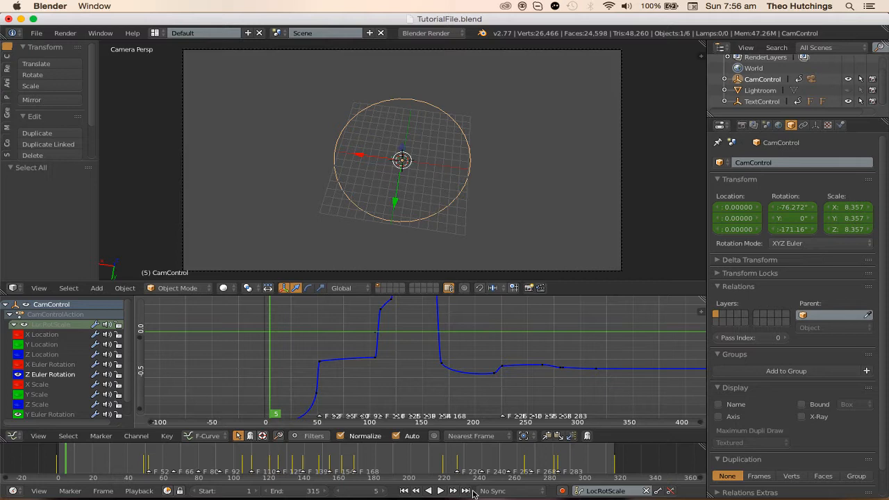
# - At the final frame 315, tilt the camera control slightly with a trackball rotation, keyframe it and play the result
pyautogui.click(468, 490)
pyautogui.press('r')
pyautogui.press('r')
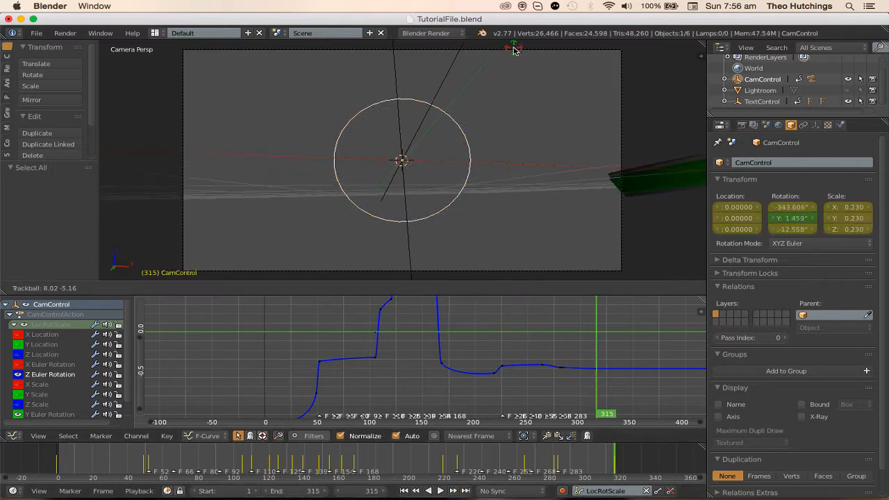
pyautogui.click(514, 50)
pyautogui.press('i')
pyautogui.hotkey('alt', 'a')
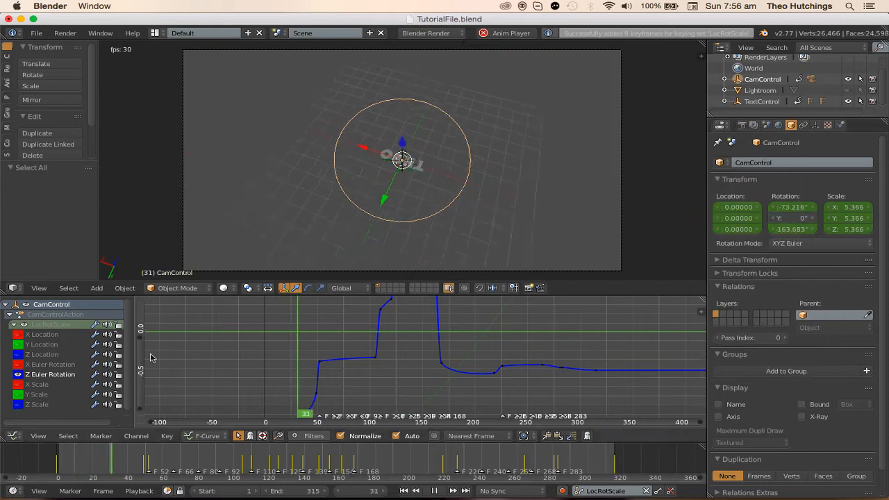
# - Replace the Graph Editor with the Dope Sheet, stop playback and return to frame 1
pyautogui.click(14, 436)
pyautogui.click(35, 391)
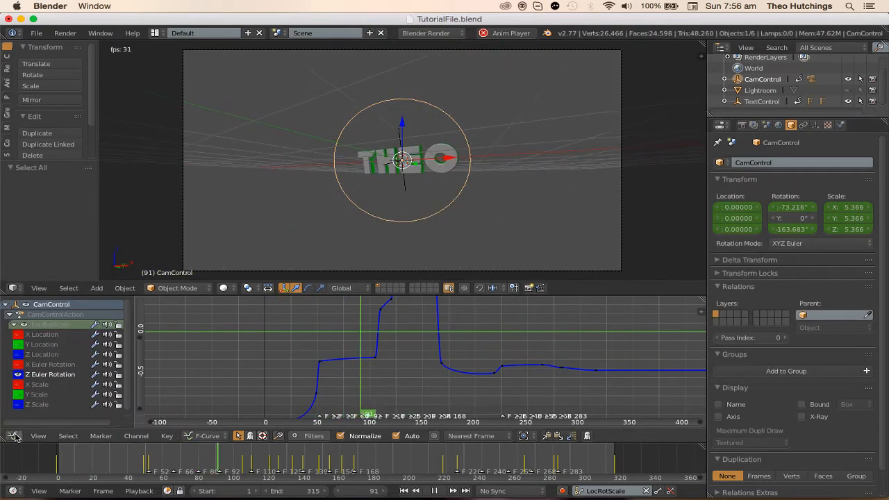
pyautogui.click(13, 436)
pyautogui.click(35, 376)
pyautogui.hotkey('alt', 'a')
pyautogui.click(404, 492)
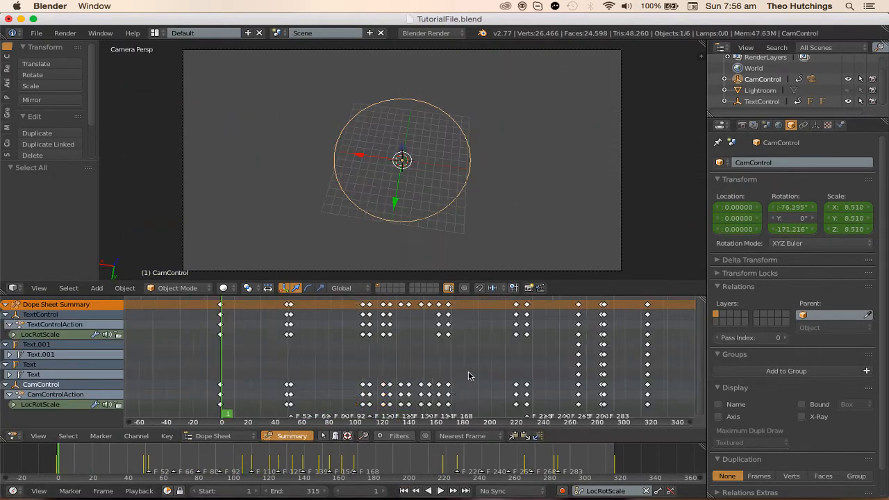
# - Select the camera itself, roll it to a Y rotation of -14.105° at frame 52 and insert a LocRotScale keyframe
pyautogui.scroll(-3, 417, 377)
pyautogui.press('a')
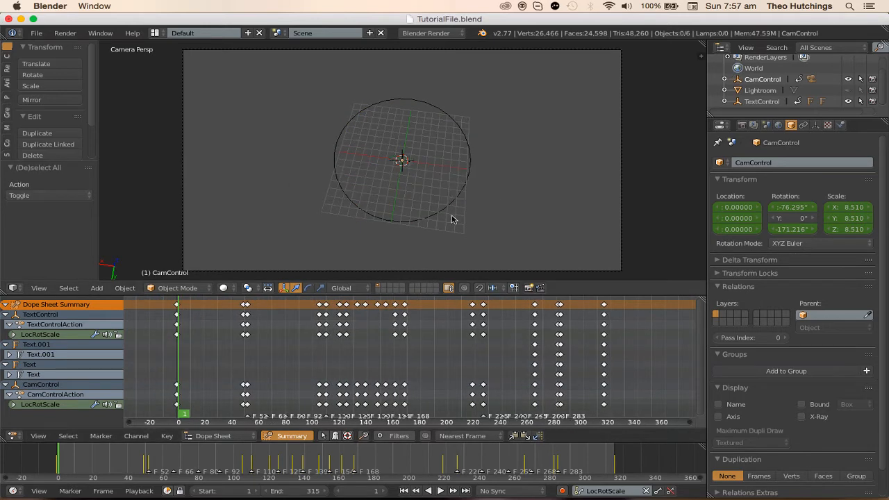
pyautogui.rightClick(437, 271)
pyautogui.moveTo(309, 370); pyautogui.dragTo(414, 378, button='middle')
pyautogui.scroll(10, 414, 377)
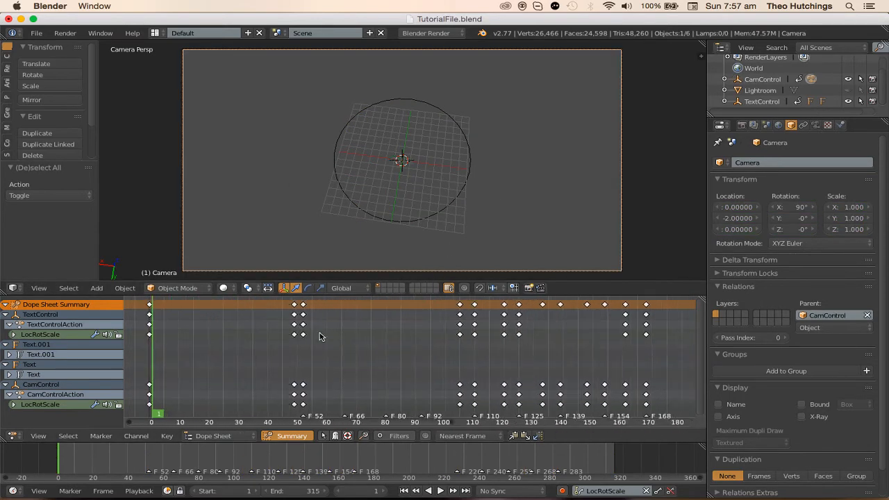
pyautogui.click(303, 325)
pyautogui.press('r')
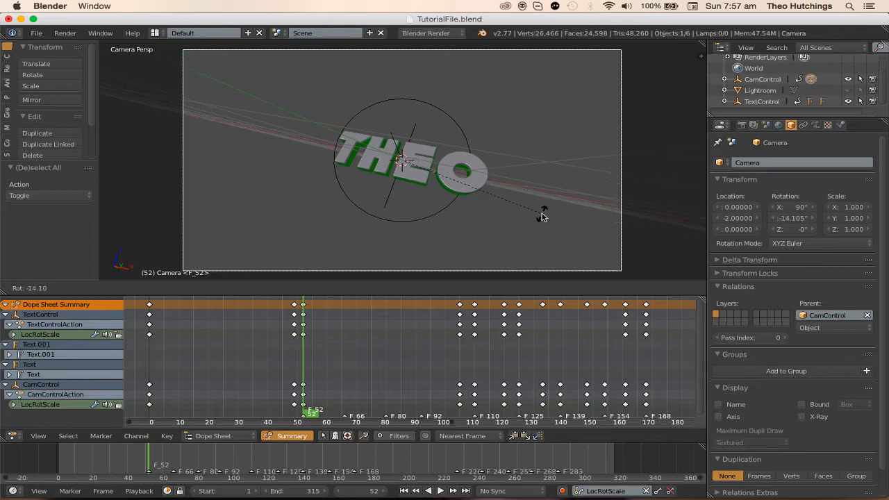
pyautogui.click(542, 218)
pyautogui.press('i')
# - At frame 0, roll the camera to a Y rotation of -460.612° and insert a LocRotScale keyframe
pyautogui.hotkey('shift', 'Left')
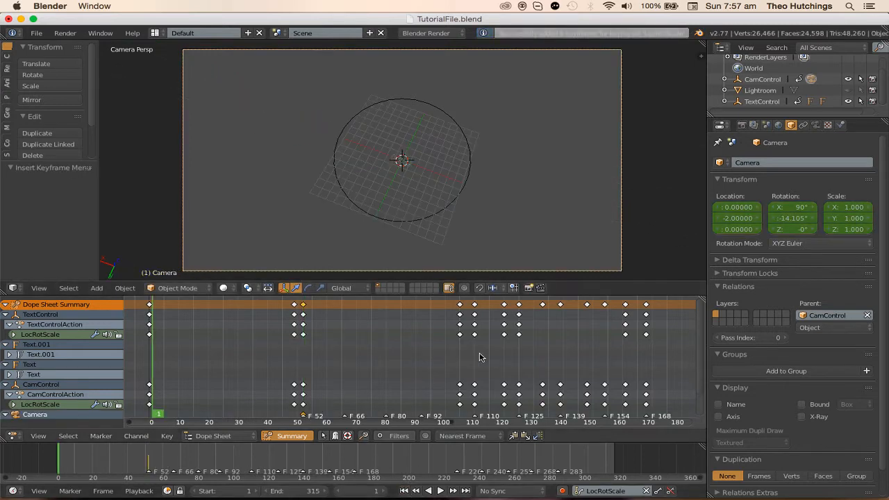
pyautogui.keyDown('ctrl'); pyautogui.scroll(1, 254, 341); pyautogui.keyUp('ctrl')
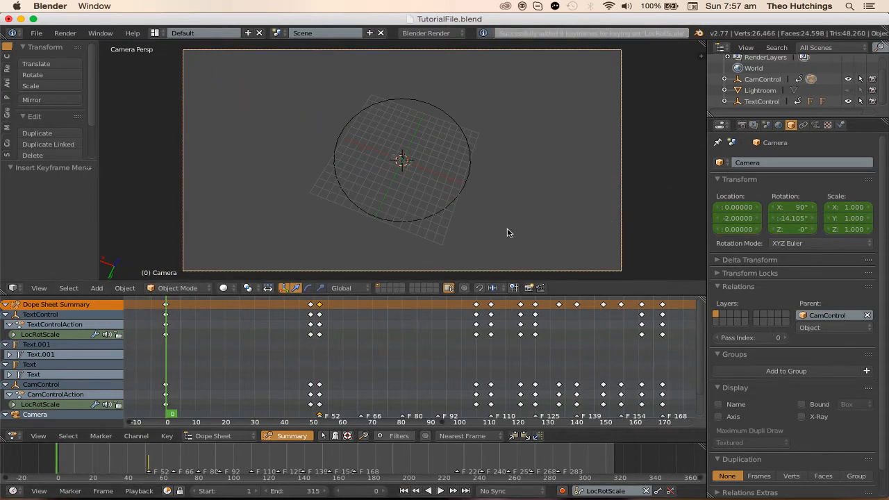
pyautogui.press('r')
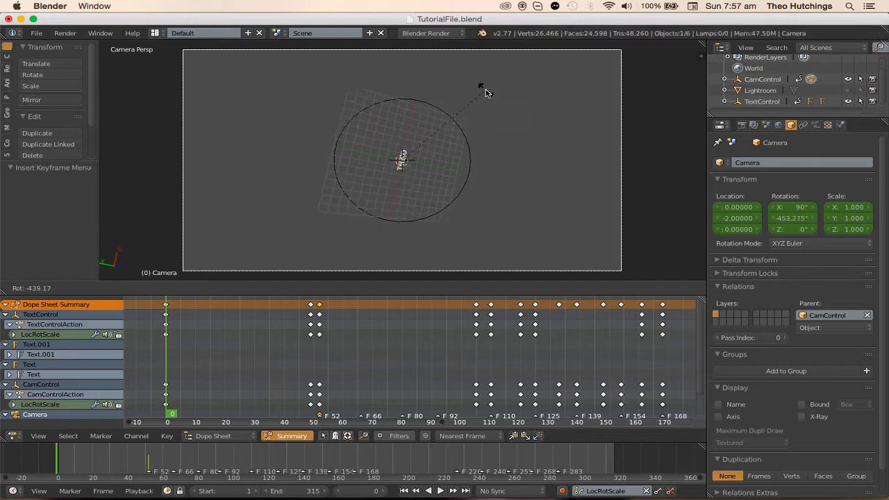
pyautogui.click(477, 82)
pyautogui.press('i')
pyautogui.scroll(2, 418, 394)
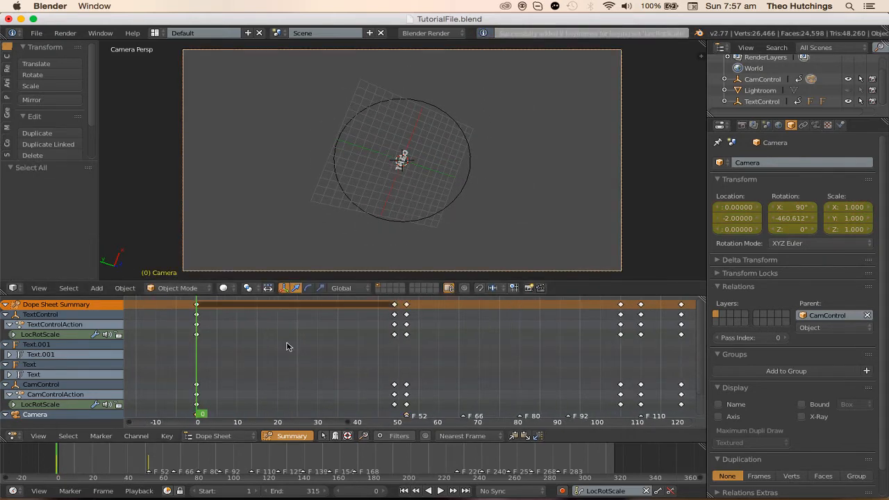
# - Keyframe the camera's in-between roll at frame 30, and shift that keyframe about 19 frames later to frame 49
pyautogui.moveTo(289, 346); pyautogui.dragTo(310, 344)
pyautogui.press('i')
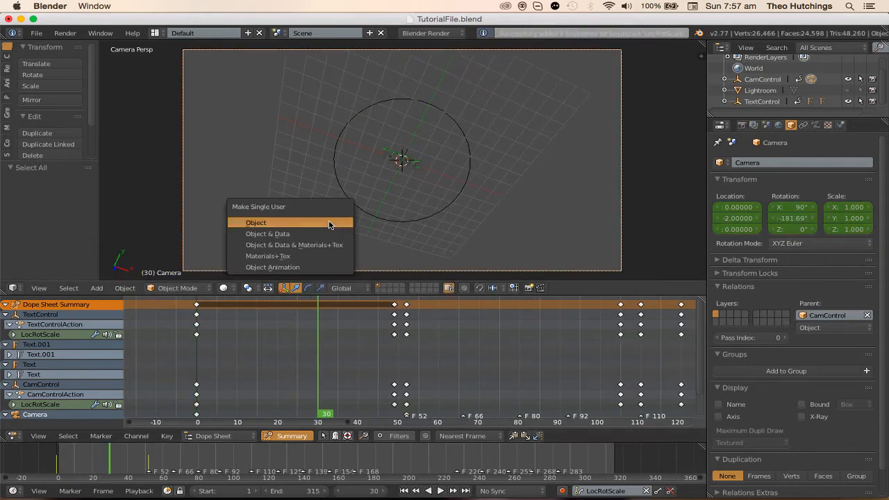
pyautogui.press('g')
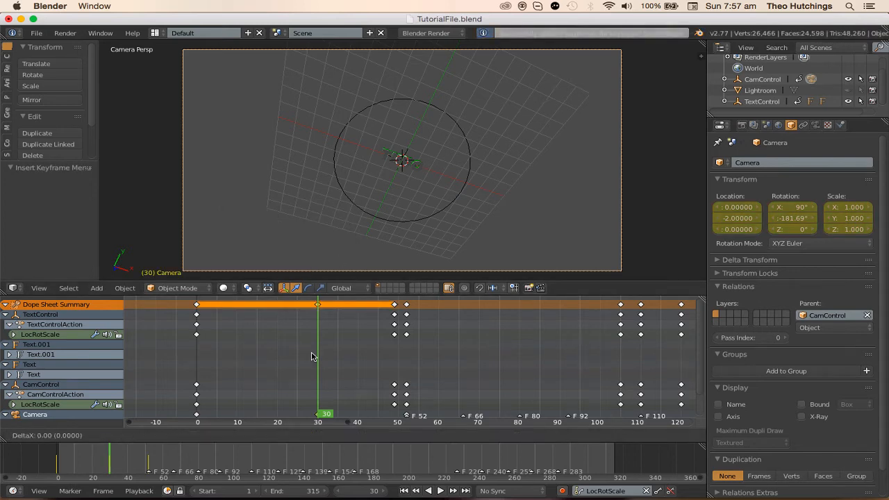
pyautogui.click(387, 357)
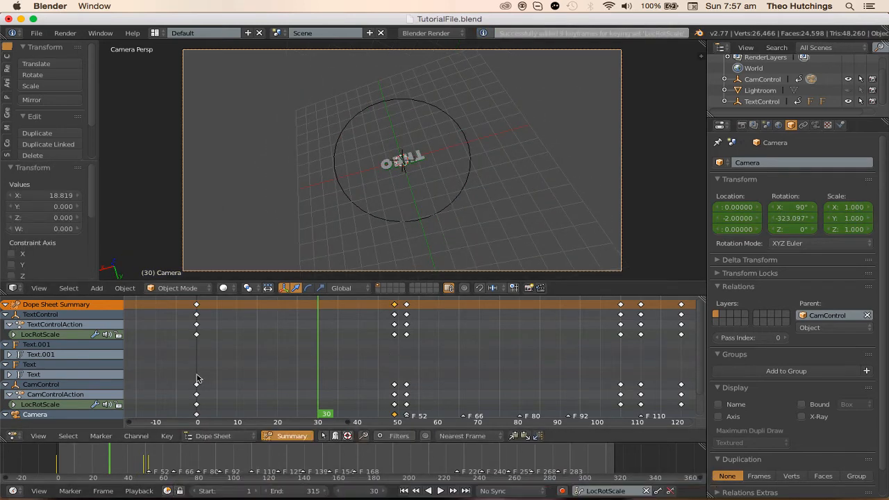
# - Play the animation from the beginning past frame 93 to review the camera's roll into the text
pyautogui.hotkey('shift', 'Left')
pyautogui.hotkey('alt', 'a')
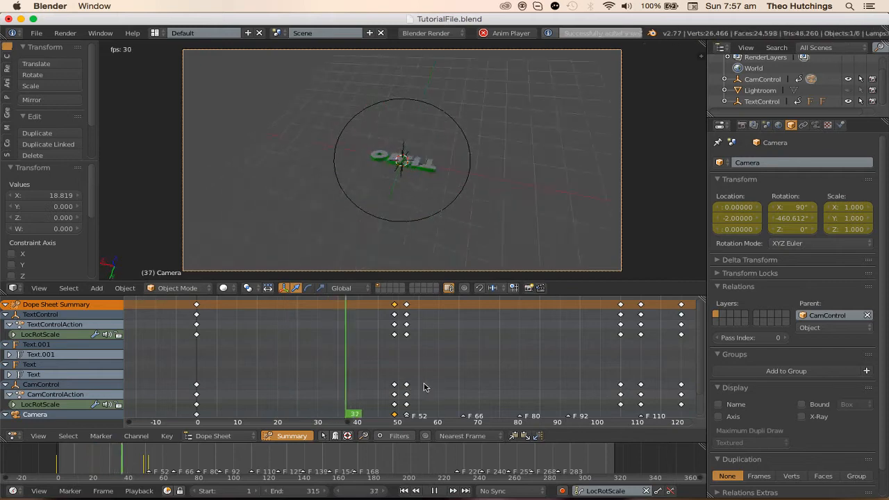
pyautogui.click(294, 359)
pyautogui.moveTo(514, 365); pyautogui.dragTo(274, 380, button='middle')
pyautogui.press('a')
pyautogui.hotkey('alt', 'a')
pyautogui.scroll(4, 377, 367)
pyautogui.hotkey('alt', 'a')
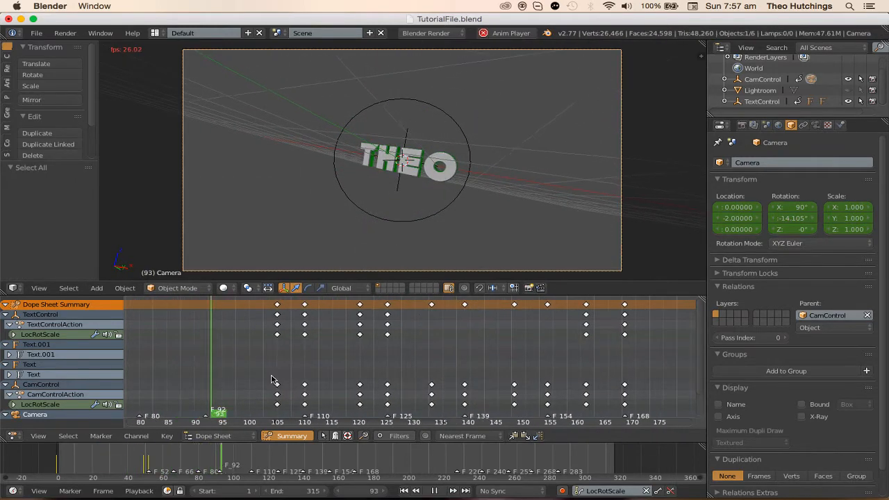
pyautogui.moveTo(326, 374); pyautogui.dragTo(403, 366, button='middle')
pyautogui.scroll(3, 411, 366)
pyautogui.hotkey('alt', 'a')
pyautogui.click(325, 326)
pyautogui.press('r')
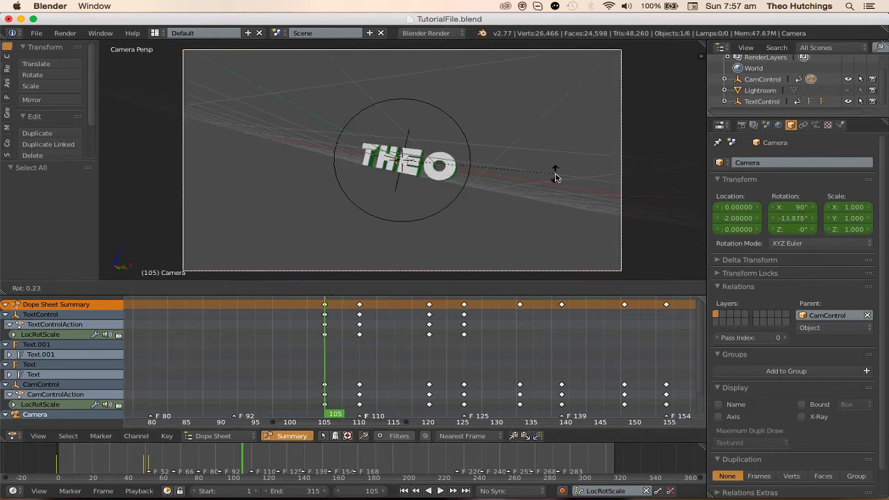
pyautogui.press('Escape')
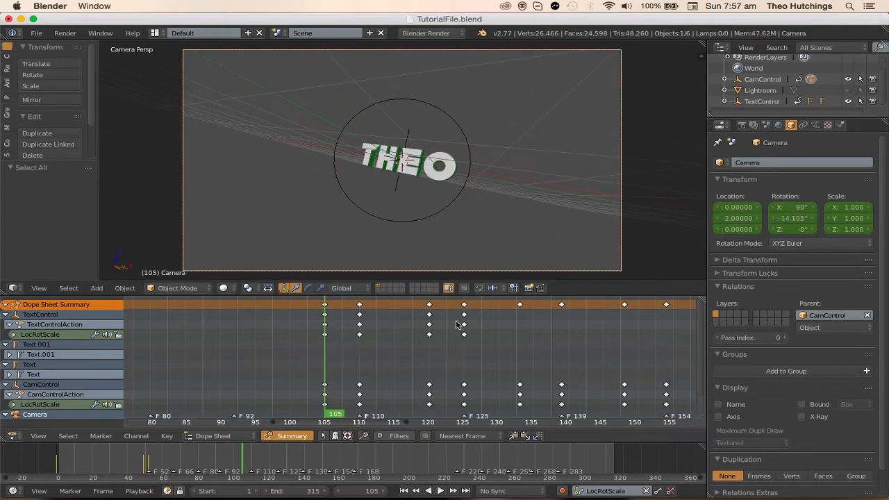
# - Play the animation onward from frame 105 and again from frame 120 to examine the camera motion around frame 133
pyautogui.moveTo(448, 350); pyautogui.dragTo(381, 362, button='middle')
pyautogui.hotkey('alt', 'a')
pyautogui.hotkey('alt', 'a')
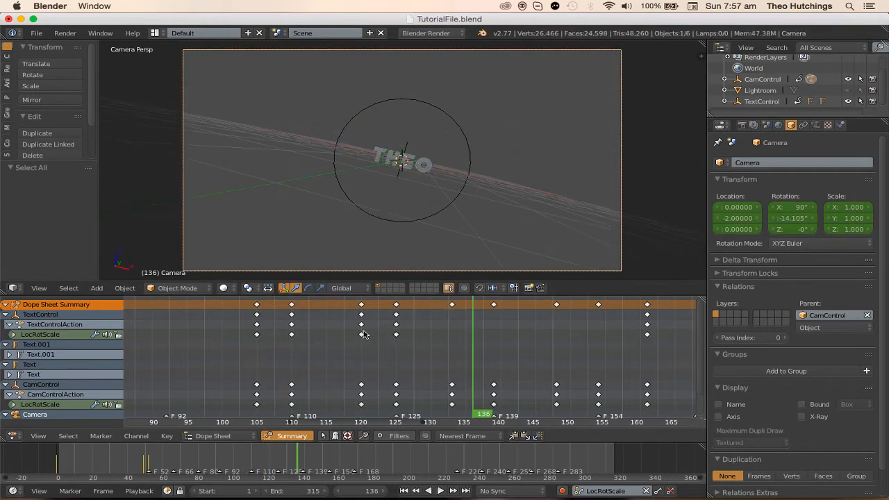
pyautogui.click(362, 331)
pyautogui.hotkey('alt', 'a')
pyautogui.scroll(3, 419, 329)
pyautogui.moveTo(461, 325); pyautogui.dragTo(396, 335, button='middle')
pyautogui.hotkey('alt', 'a')
# - At frame 133, roll the camera to a Y rotation of 8.197° and insert a LocRotScale keyframe
pyautogui.click(395, 339)
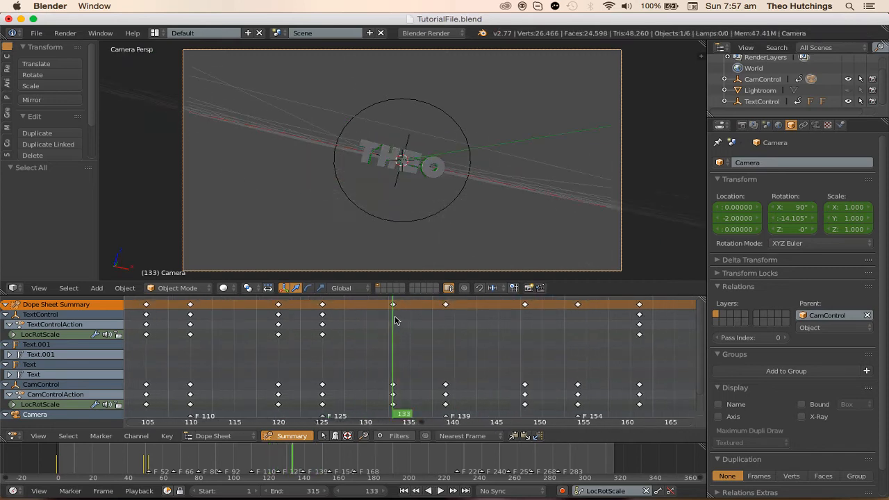
pyautogui.press('r')
pyautogui.click(542, 208)
pyautogui.press('i')
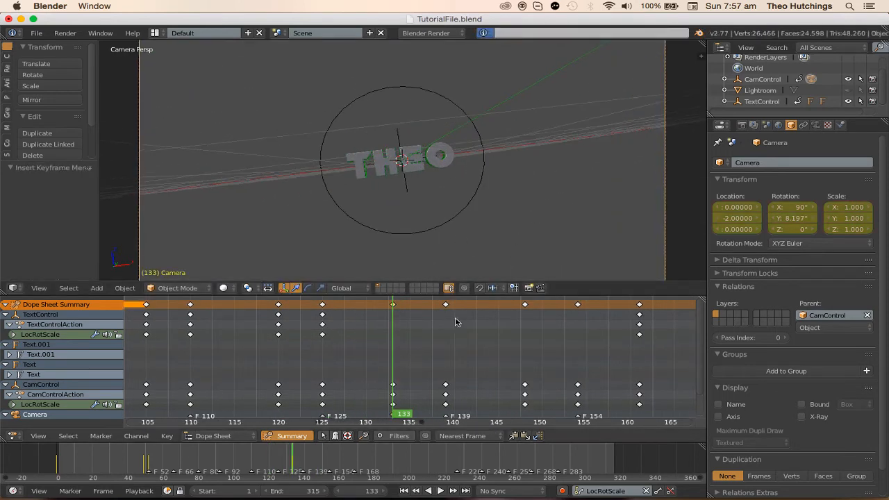
# - At frame 139, roll the camera to a Y rotation of 164.562° and keyframe it
pyautogui.click(446, 309)
pyautogui.press('r')
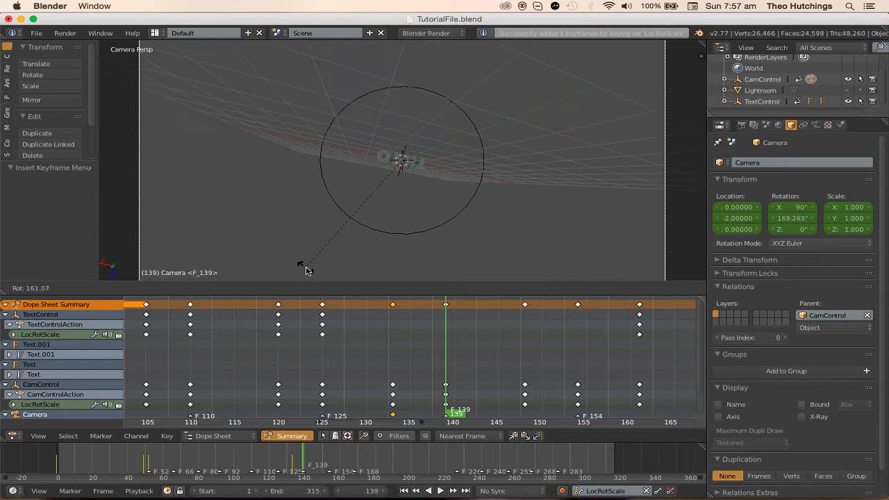
pyautogui.click(308, 271)
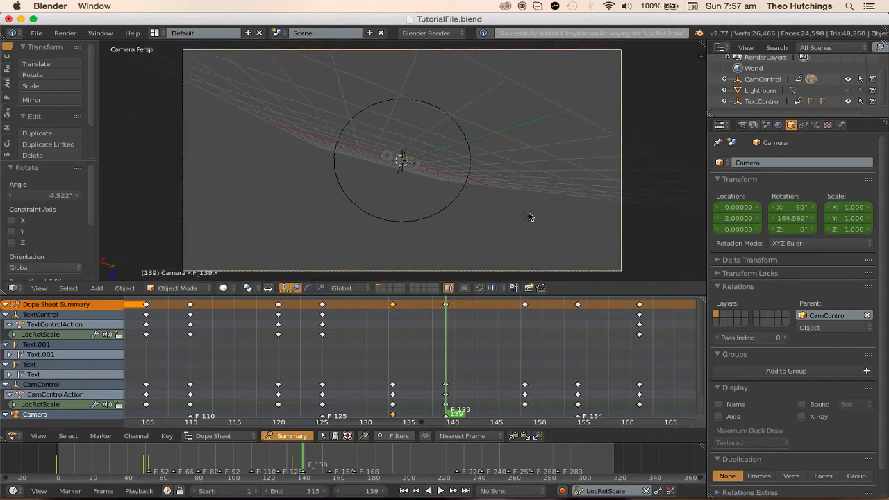
pyautogui.press('i')
# - At frame 148, roll the camera to a Y rotation of 193.119° and keyframe it
pyautogui.click(525, 309)
pyautogui.press('r')
pyautogui.click(548, 137)
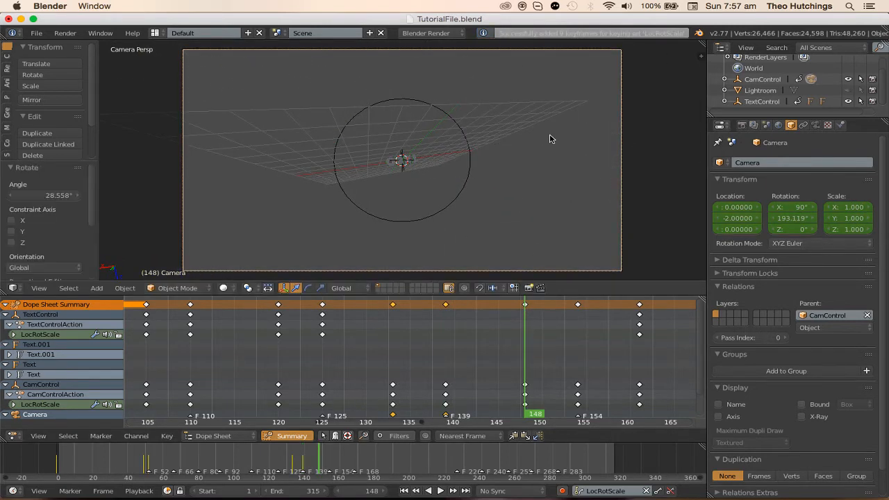
pyautogui.press('i')
# - At frame 154, roll the camera to a Y rotation of 343.037° and keyframe it
pyautogui.click(577, 309)
pyautogui.press('r')
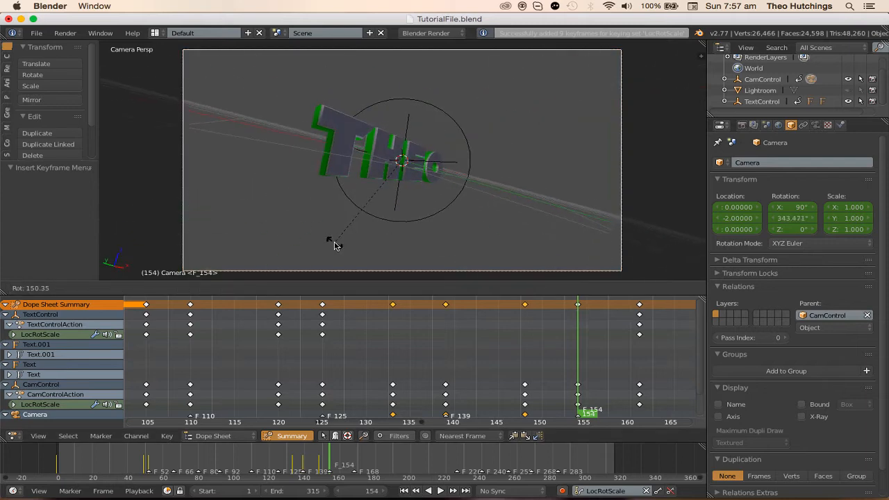
pyautogui.click(334, 246)
pyautogui.press('i')
pyautogui.scroll(-5, 318, 359)
pyautogui.press('r')
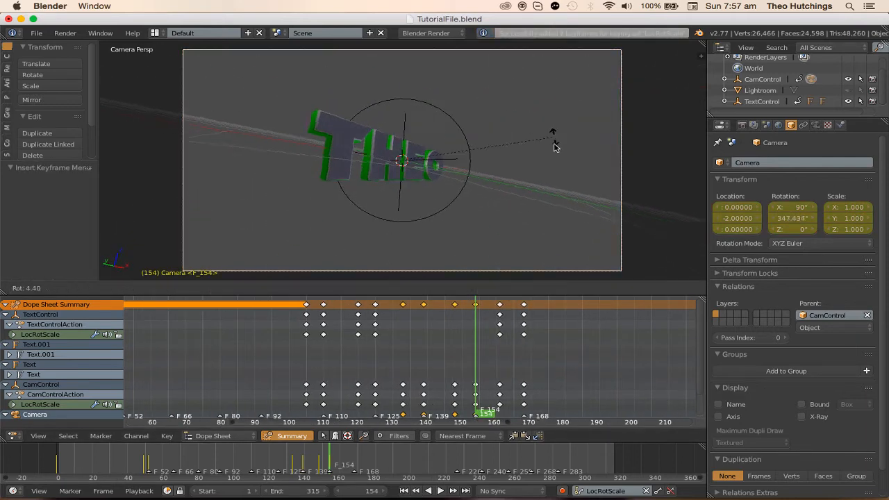
pyautogui.click(546, 225)
pyautogui.press('i')
pyautogui.scroll(-4, 367, 361)
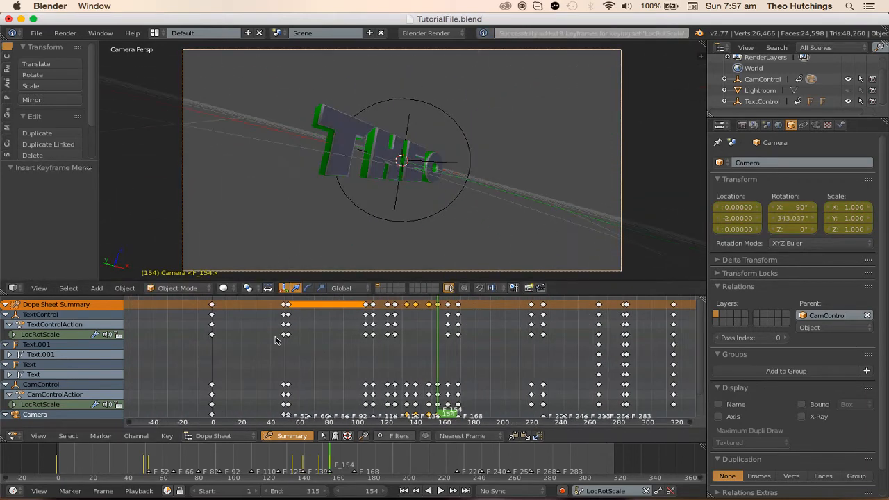
# - Play the whole animation from the start to review the keyframed camera rolls
pyautogui.hotkey('shift', 'Left')
pyautogui.hotkey('alt', 'a')
pyautogui.scroll(2, 417, 335)
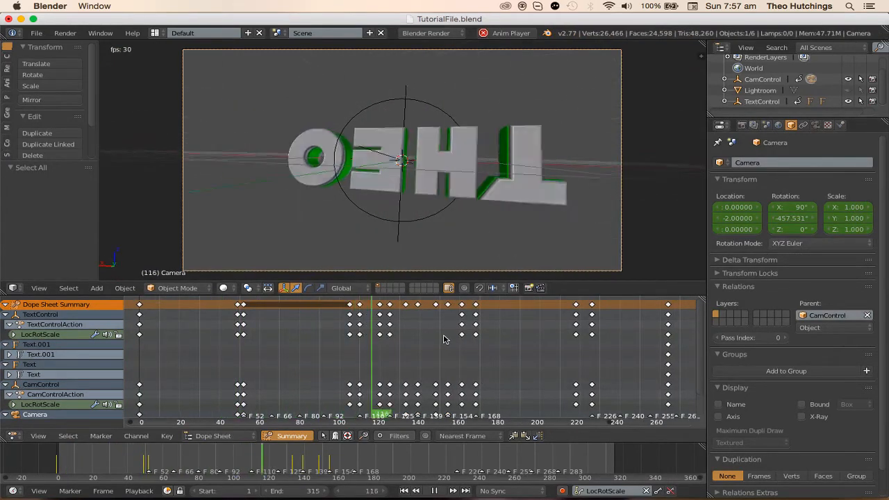
# - At frame 161, roll the camera to a Y rotation of 365.753° and keyframe it
pyautogui.scroll(5, 452, 339)
pyautogui.moveTo(442, 341); pyautogui.dragTo(393, 323, button='middle')
pyautogui.click(364, 337)
pyautogui.scroll(4, 455, 326)
pyautogui.scroll(1, 456, 326)
pyautogui.scroll(4, 438, 327)
pyautogui.click(243, 316)
pyautogui.scroll(5, 354, 315)
pyautogui.hotkey('alt', 'a')
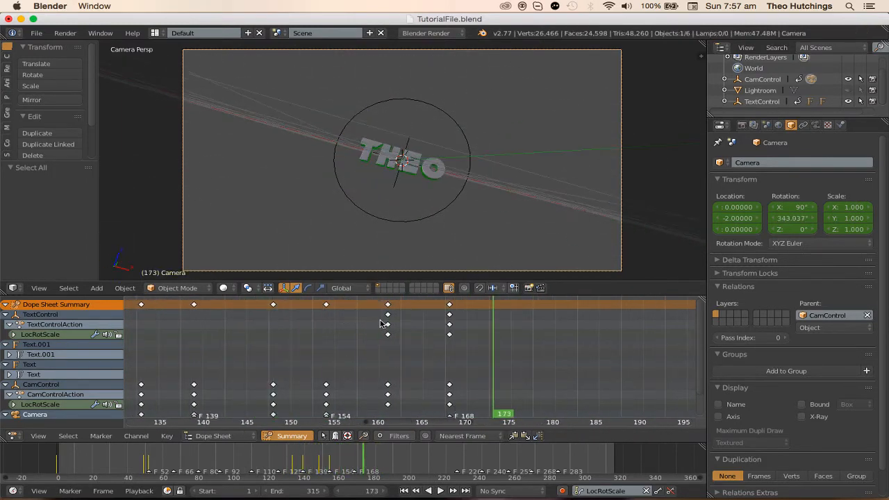
pyautogui.click(387, 324)
pyautogui.press('r')
pyautogui.click(482, 259)
pyautogui.press('i')
# - At frame 168, roll the camera to a Y rotation of 699.011° and keyframe it
pyautogui.press('Up')
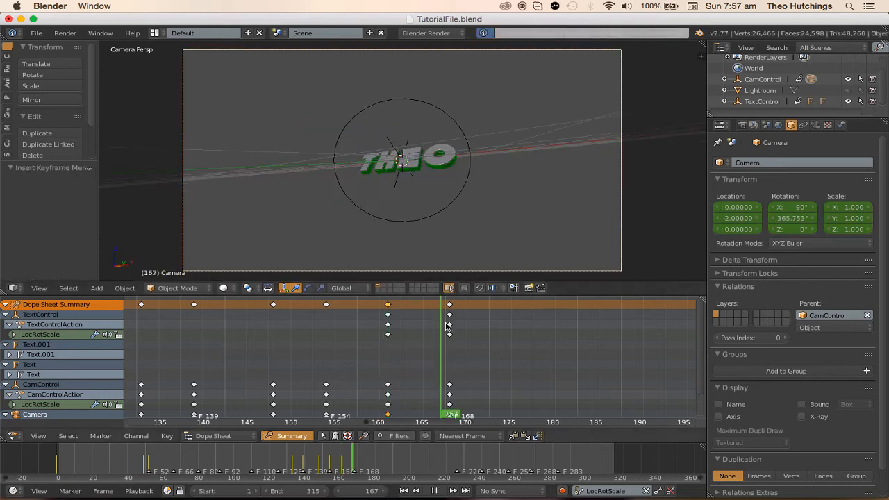
pyautogui.press('r')
pyautogui.click(503, 143)
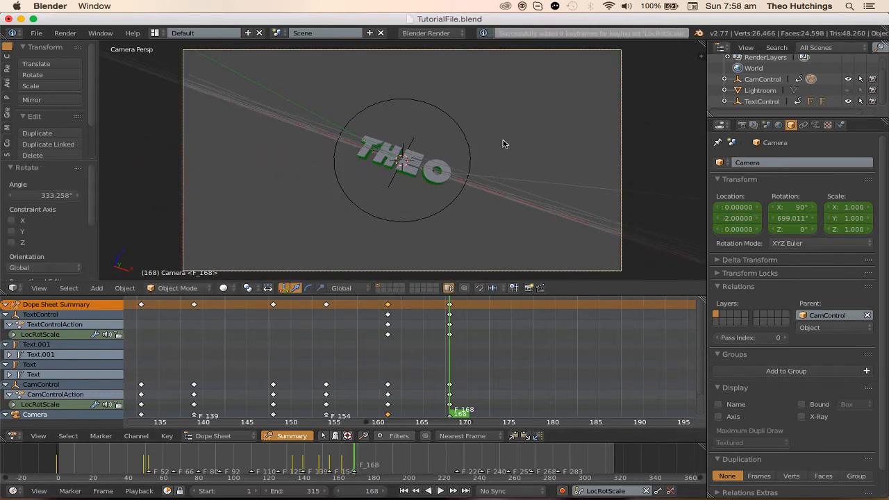
pyautogui.press('i')
# - Play back the section leading up to frame 168 to review the camera rolls at frames 161 and 168
pyautogui.scroll(-5, 198, 345)
pyautogui.click(198, 343)
pyautogui.hotkey('alt', 'a')
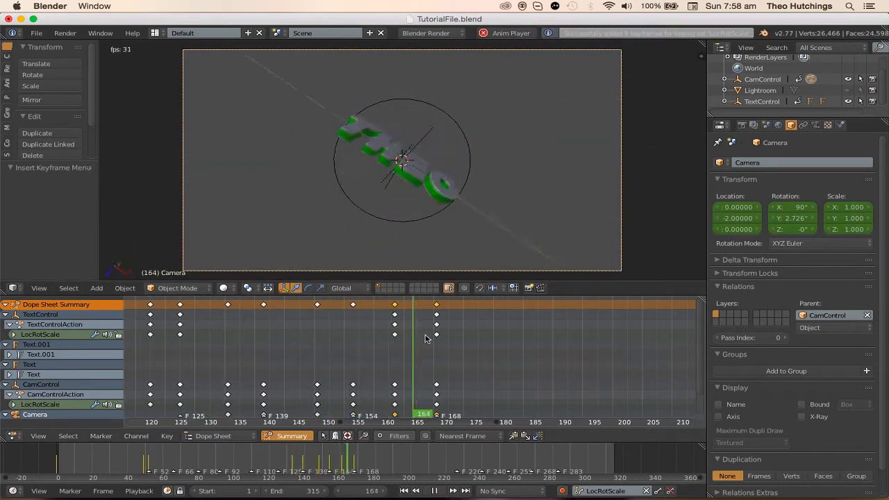
pyautogui.click(333, 339)
pyautogui.moveTo(478, 336); pyautogui.dragTo(391, 332, button='middle')
pyautogui.press('a')
# - At frame 218, roll the camera to a Y rotation of 728.855° and keyframe it
pyautogui.moveTo(517, 325); pyautogui.dragTo(368, 330, button='middle')
pyautogui.scroll(5, 496, 366)
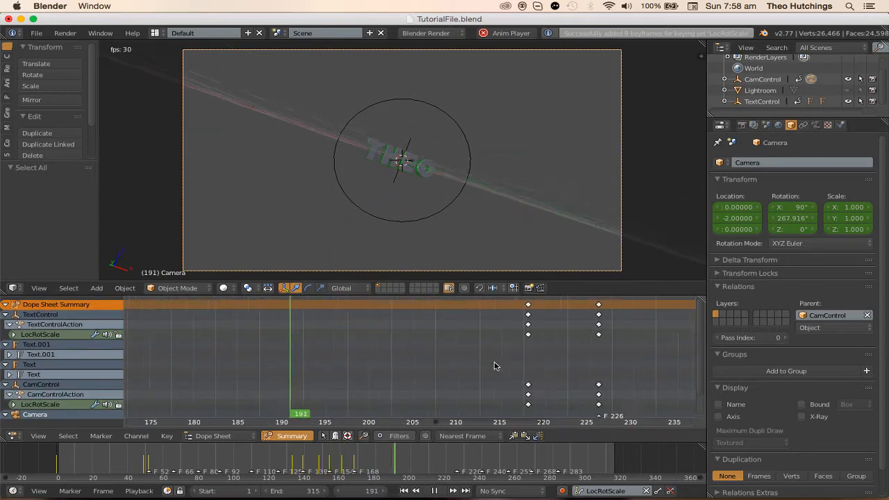
pyautogui.moveTo(493, 366); pyautogui.dragTo(383, 369, button='middle')
pyautogui.hotkey('alt', 'a')
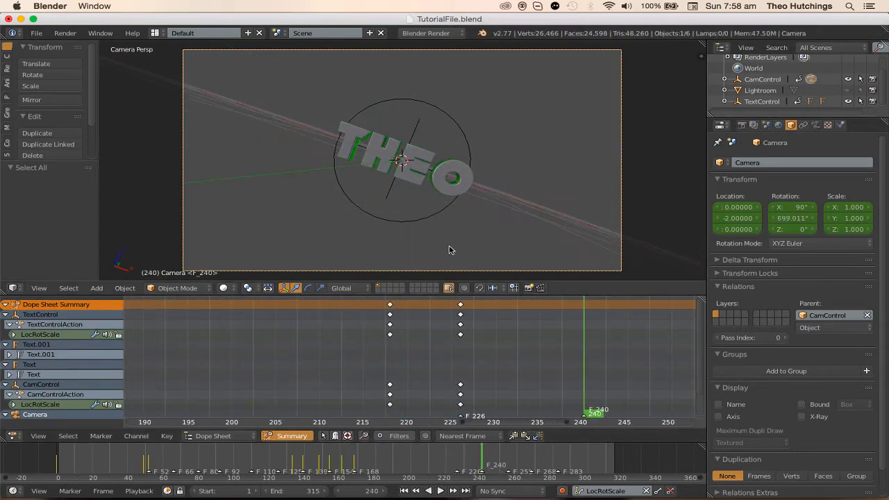
pyautogui.click(389, 312)
pyautogui.press('r')
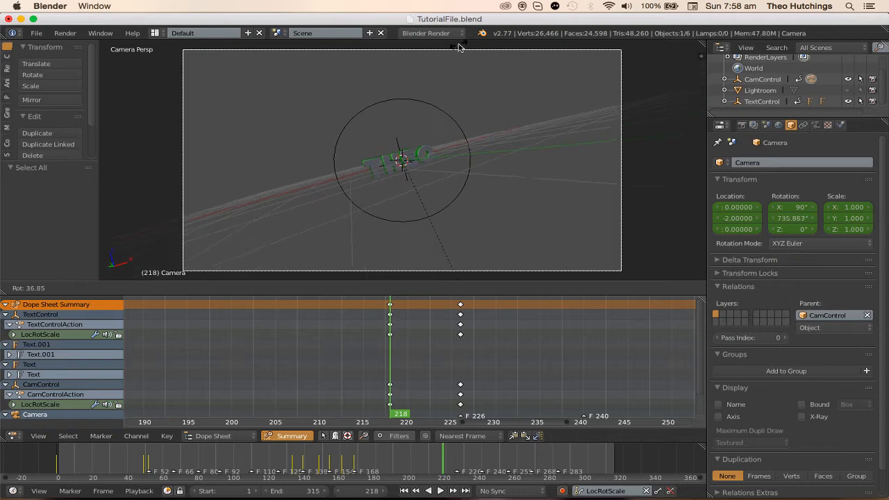
pyautogui.click(470, 270)
pyautogui.press('i')
# - At frame 226, roll the camera to a Y rotation of 380.84° and keyframe it
pyautogui.click(461, 336)
pyautogui.press('r')
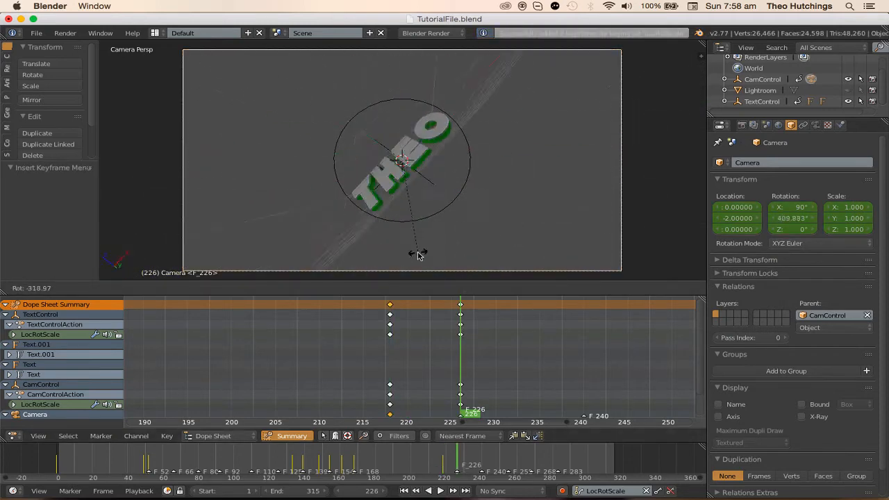
pyautogui.click(493, 269)
pyautogui.press('i')
# - Move the whole column of keyframes at frame 218 to frame 217 and play back the change
pyautogui.hotkey('alt', 'a')
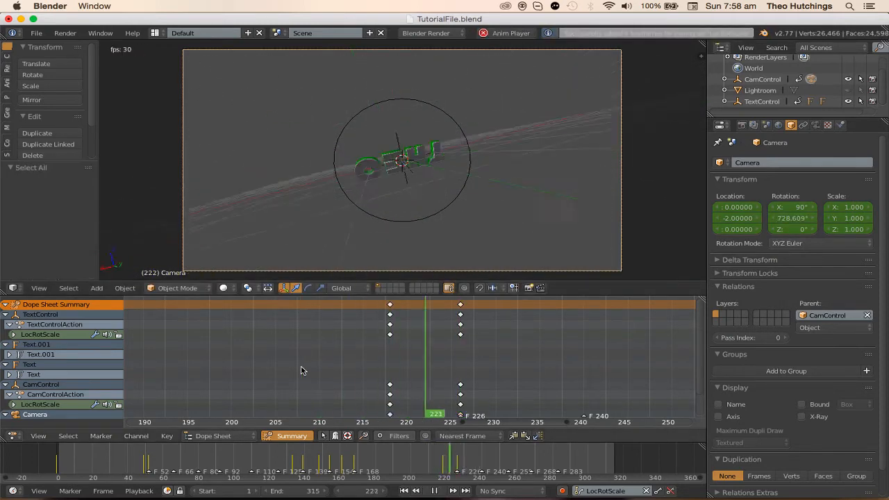
pyautogui.hotkey('alt', 'a')
pyautogui.rightClick(390, 304)
pyautogui.press('g')
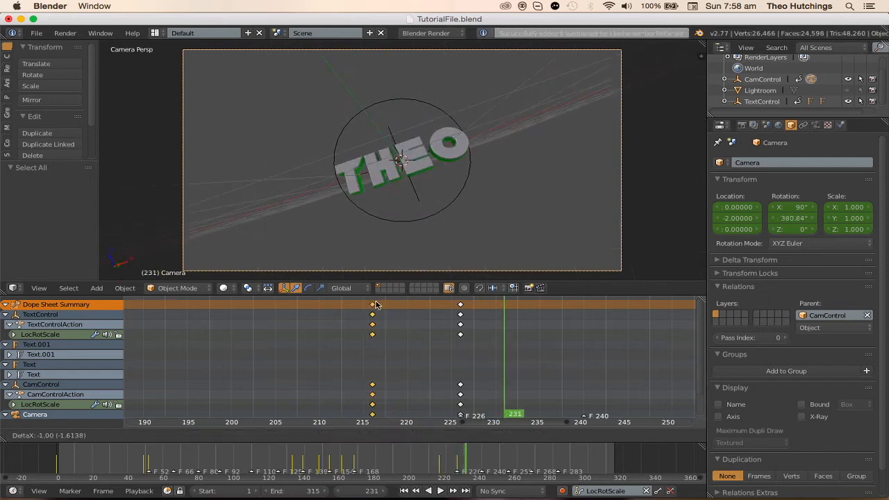
pyautogui.click(375, 307)
pyautogui.click(371, 310)
pyautogui.hotkey('alt', 'a')
pyautogui.press('a')
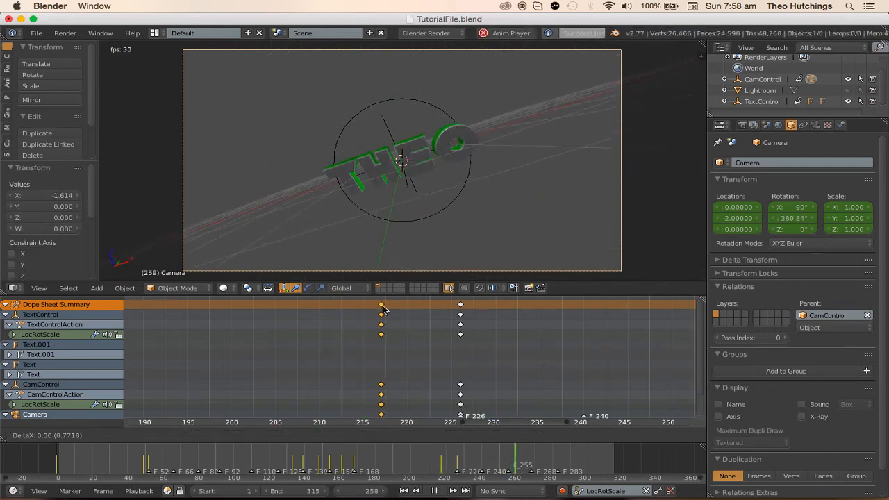
# - Delete the camera's keyframe at frame 226 and play back the section around it
pyautogui.press('Escape')
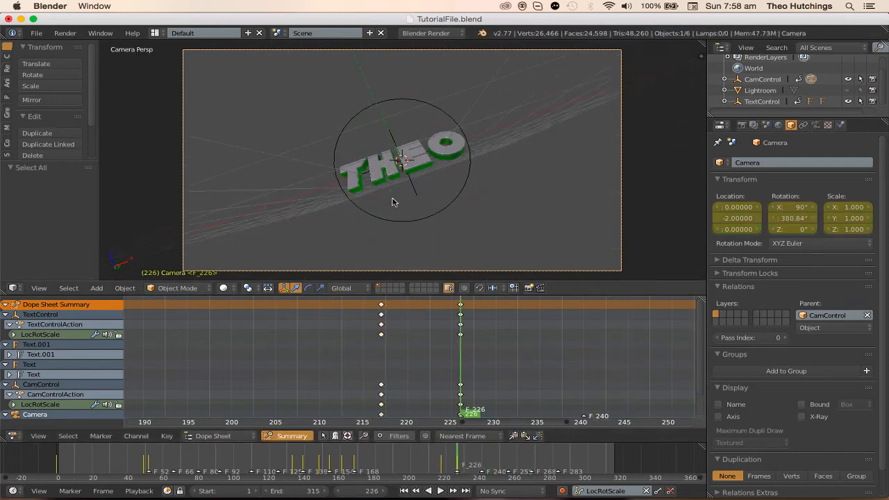
pyautogui.hotkey('alt', 'i')
pyautogui.hotkey('alt', 'a')
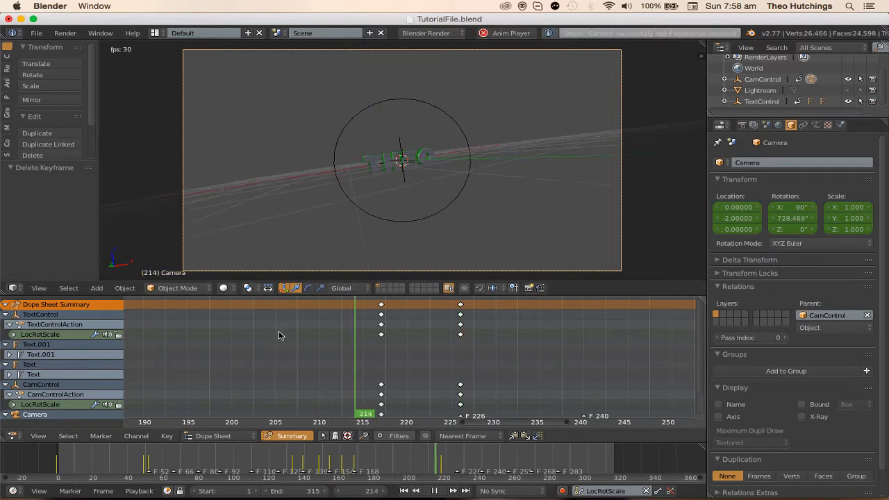
pyautogui.moveTo(493, 366); pyautogui.dragTo(438, 371, button='middle')
pyautogui.scroll(-8, 486, 369)
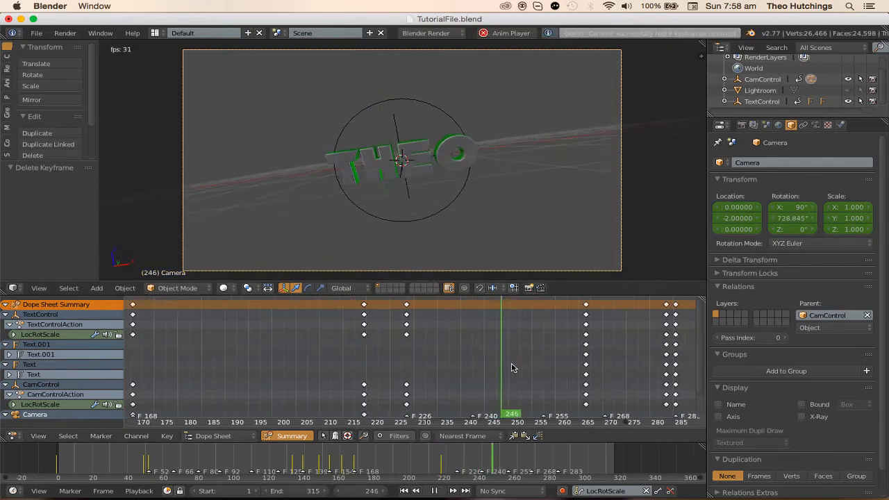
# - At frame 264, roll the camera to a Y rotation of 705.219° and keyframe it
pyautogui.scroll(2, 473, 371)
pyautogui.moveTo(512, 367); pyautogui.dragTo(343, 383, button='middle')
pyautogui.scroll(2, 343, 383)
pyautogui.hotkey('alt', 'a')
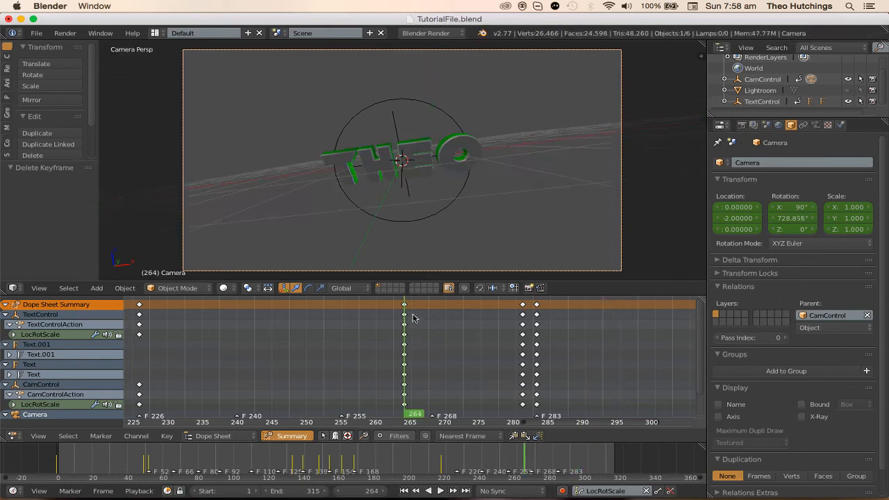
pyautogui.press('r')
pyautogui.click(582, 163)
pyautogui.press('i')
# - At frame 281, roll the camera to a Y rotation of 737.935° and keyframe it
pyautogui.click(522, 308)
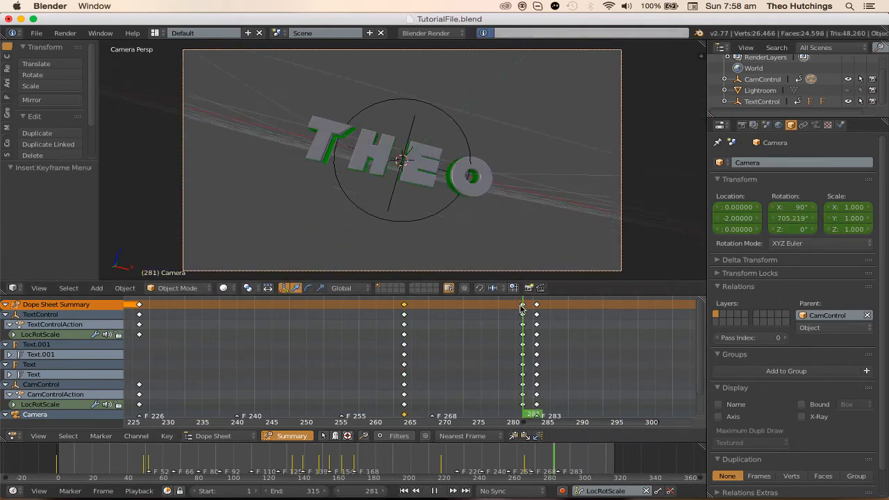
pyautogui.press('r')
pyautogui.click(498, 234)
pyautogui.press('i')
# - At frame 283, roll the camera to a Y rotation of 822.621° and keyframe it
pyautogui.click(537, 410)
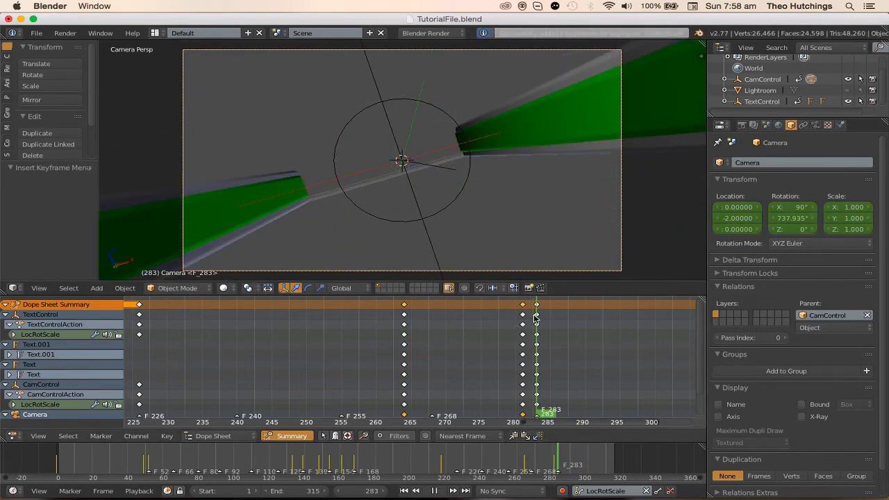
pyautogui.press('r')
pyautogui.click(431, 249)
pyautogui.press('i')
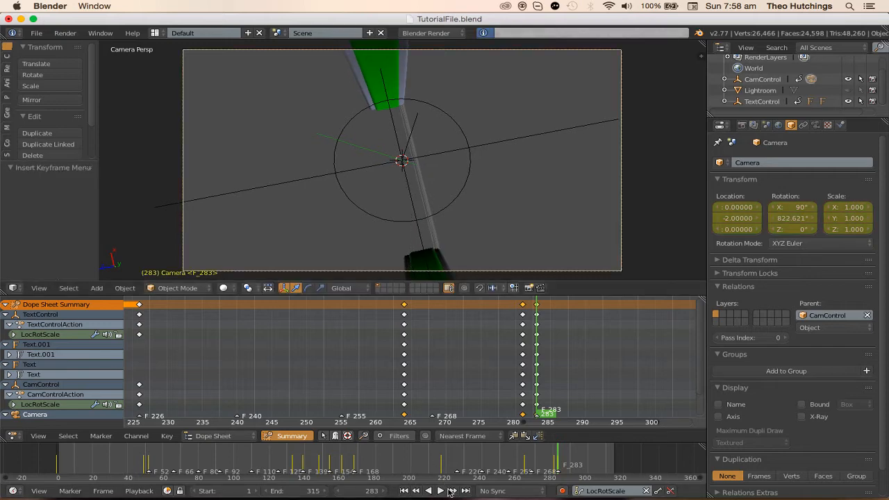
# - At the last frame, 315, roll the camera to a Y rotation of 852.089° and keyframe it
pyautogui.click(466, 492)
pyautogui.press('r')
pyautogui.click(470, 204)
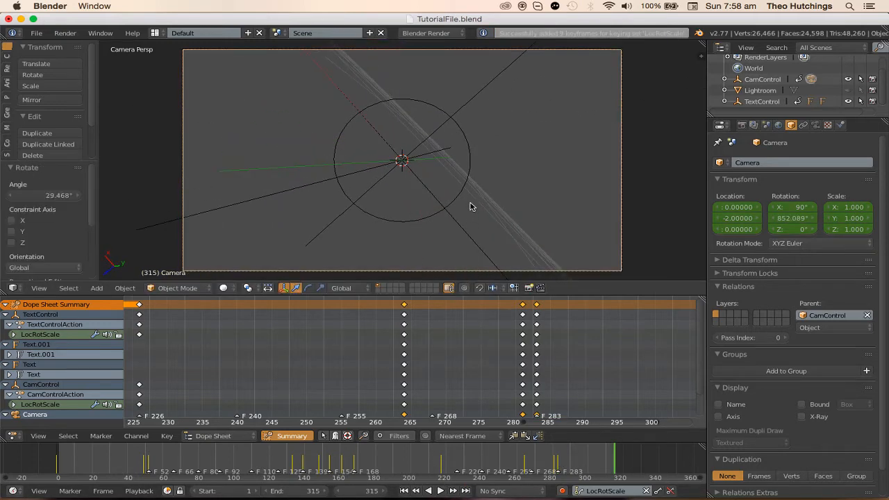
pyautogui.press('i')
# - Play back the section from just before frame 217 onward to review the camera rolls
pyautogui.scroll(-2, 446, 365)
pyautogui.scroll(-4, 447, 366)
pyautogui.press('a')
pyautogui.click(303, 340)
pyautogui.hotkey('alt', 'a')
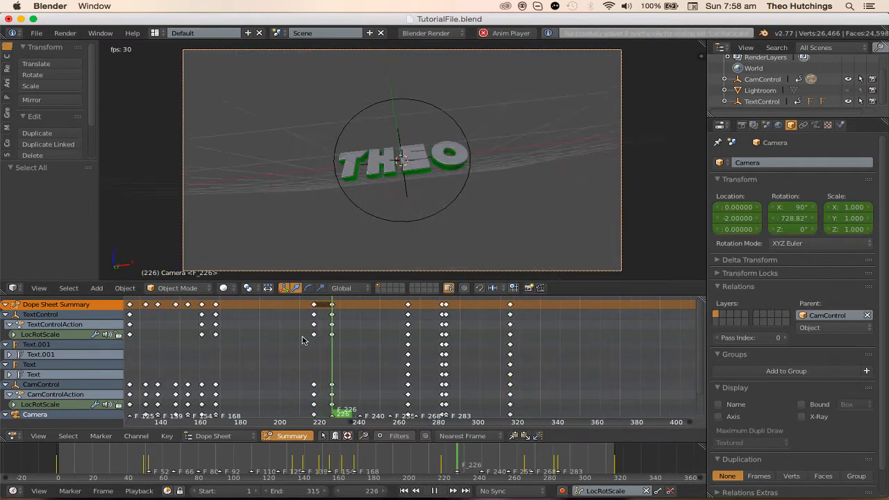
pyautogui.scroll(5, 336, 356)
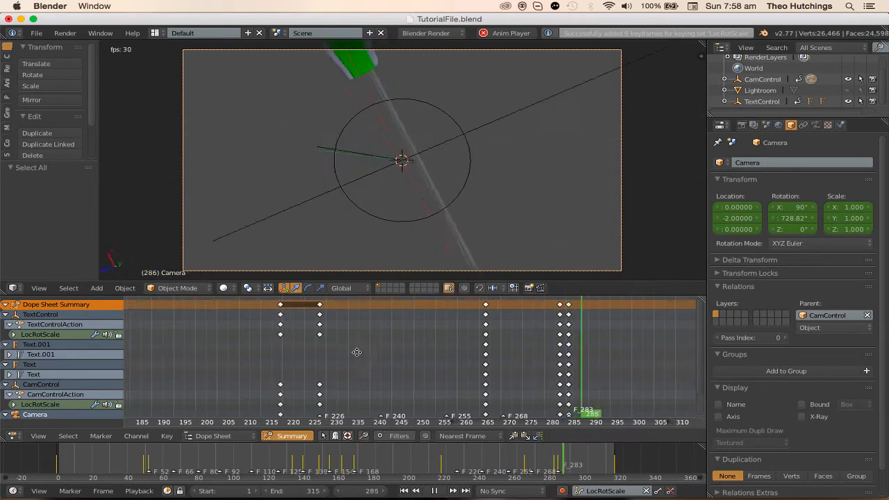
pyautogui.click(337, 354)
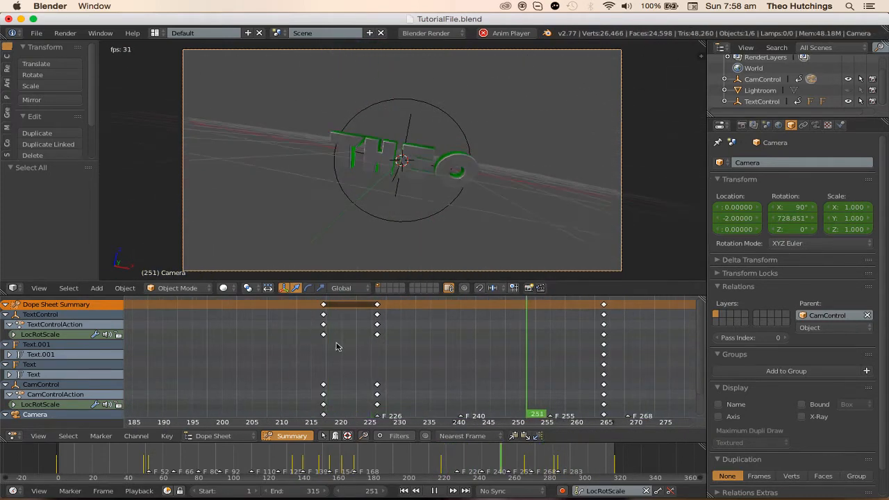
pyautogui.hscroll(-2, 323, 337)
pyautogui.click(315, 331)
pyautogui.hscroll(5, 333, 361)
pyautogui.scroll(-7, 407, 354)
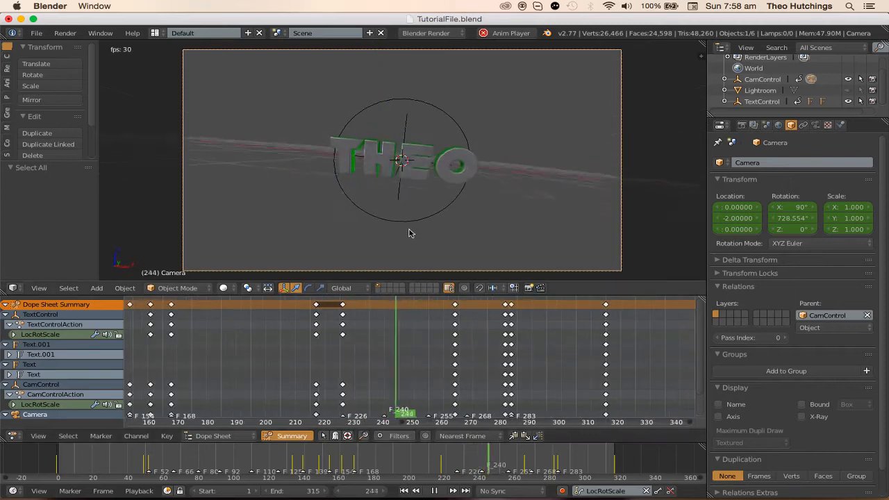
# - Return to frame 264, adjust the camera's roll and replace its keyframe there
pyautogui.hotkey('alt', 'a')
pyautogui.press('Up')
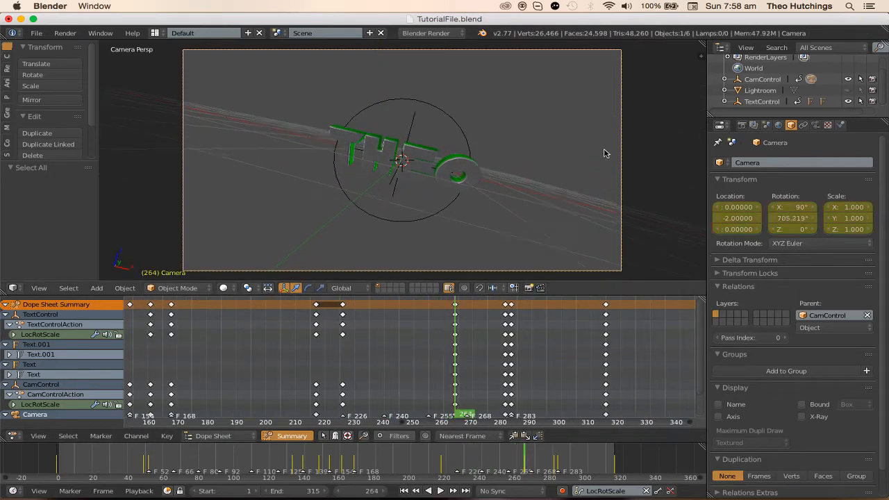
pyautogui.press('r')
pyautogui.click(592, 167)
pyautogui.press('i')
# - Play back from about frame 207 and through the whole animation to review all camera rolls
pyautogui.moveTo(398, 341); pyautogui.dragTo(289, 341)
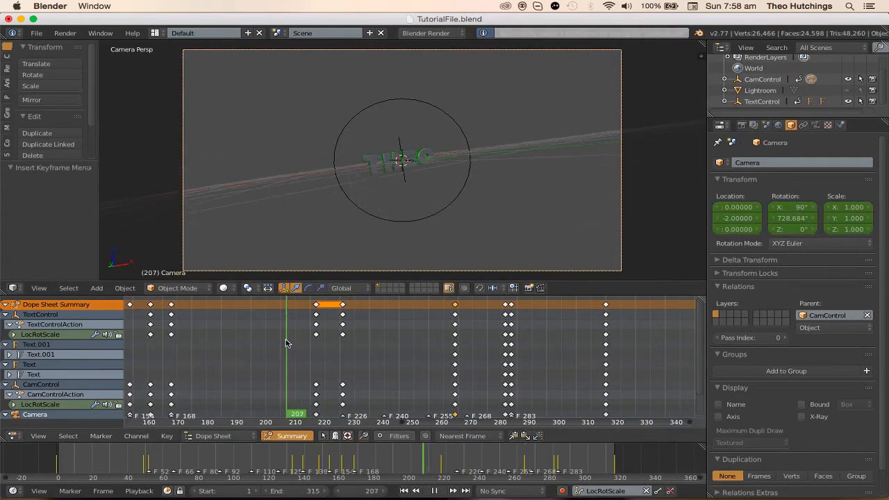
pyautogui.hotkey('alt', 'a')
pyautogui.scroll(-6, 262, 362)
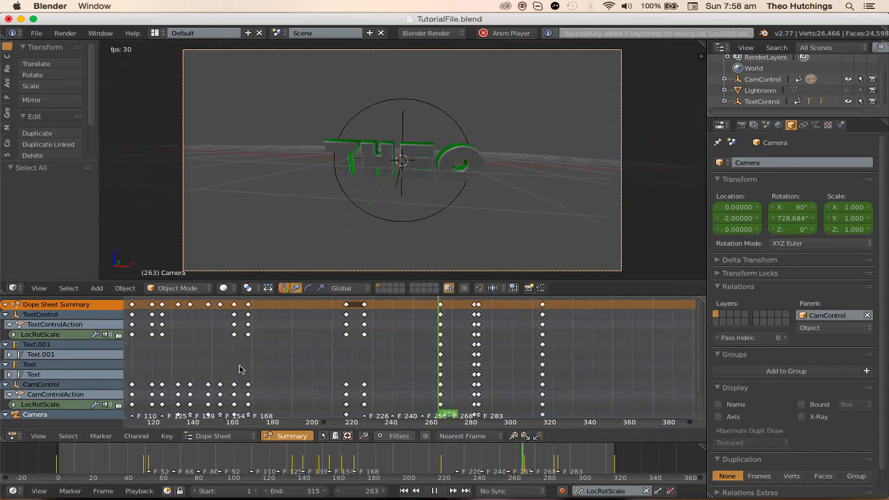
pyautogui.scroll(-4, 420, 373)
pyautogui.moveTo(294, 382); pyautogui.dragTo(373, 369, button='middle')
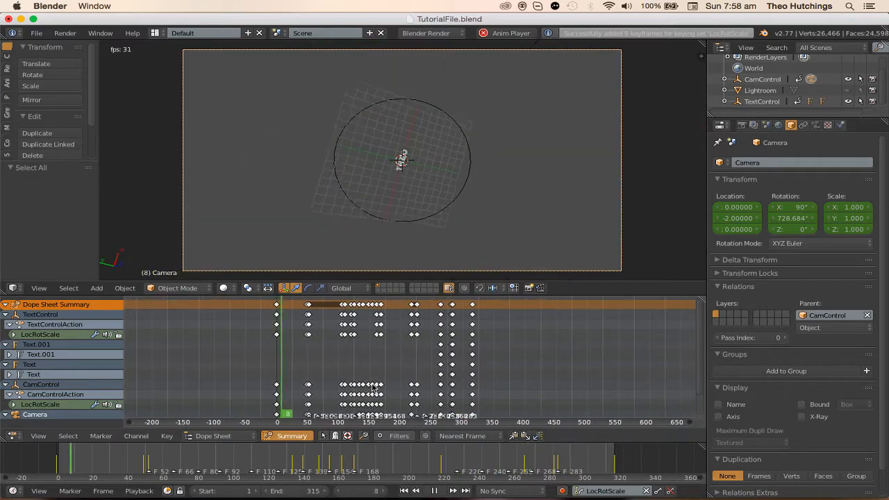
pyautogui.scroll(3, 379, 365)
pyautogui.press('a')
pyautogui.rightClick(410, 271)
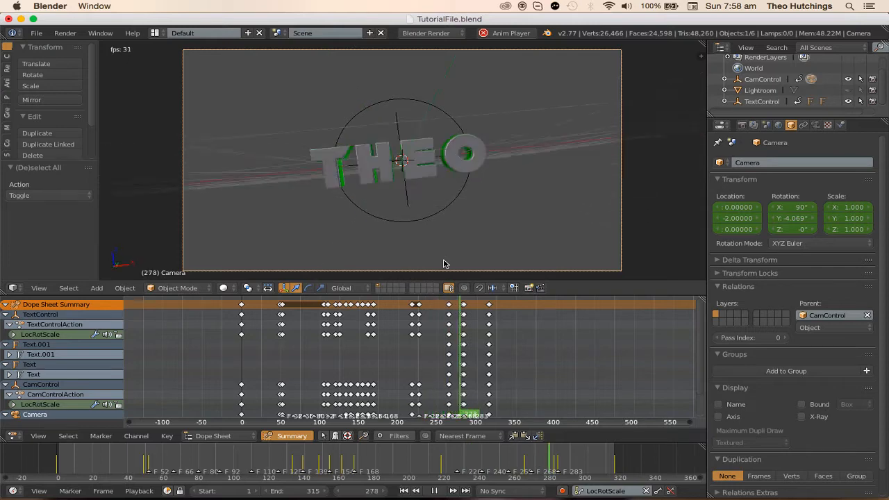
# - Stop playback, switch the keyframe editor to the Graph Editor and show only the camera's Y Euler Rotation curve
pyautogui.hotkey('alt', 'a')
pyautogui.click(13, 436)
pyautogui.click(34, 393)
pyautogui.click(13, 325)
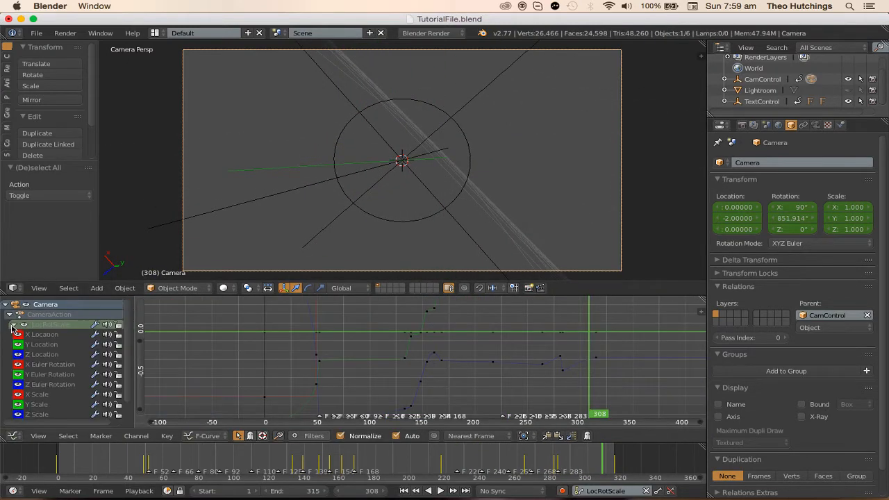
pyautogui.scroll(-1, 21, 339)
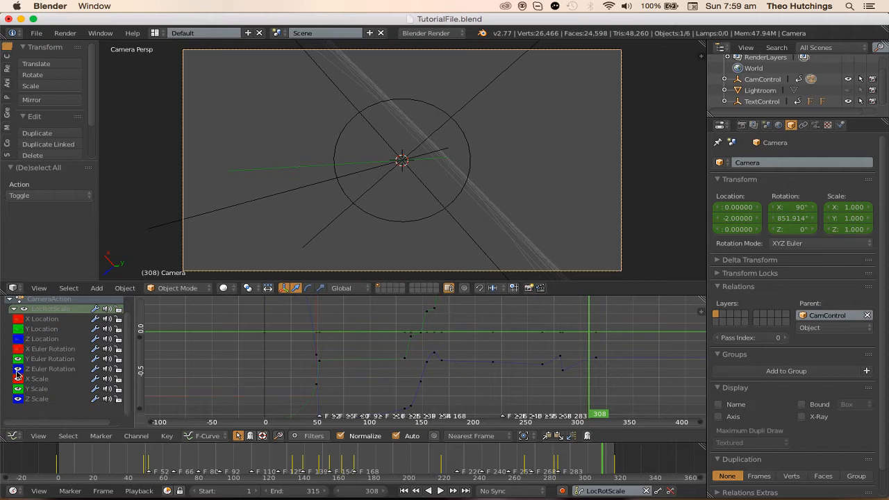
pyautogui.scroll(5, 341, 382)
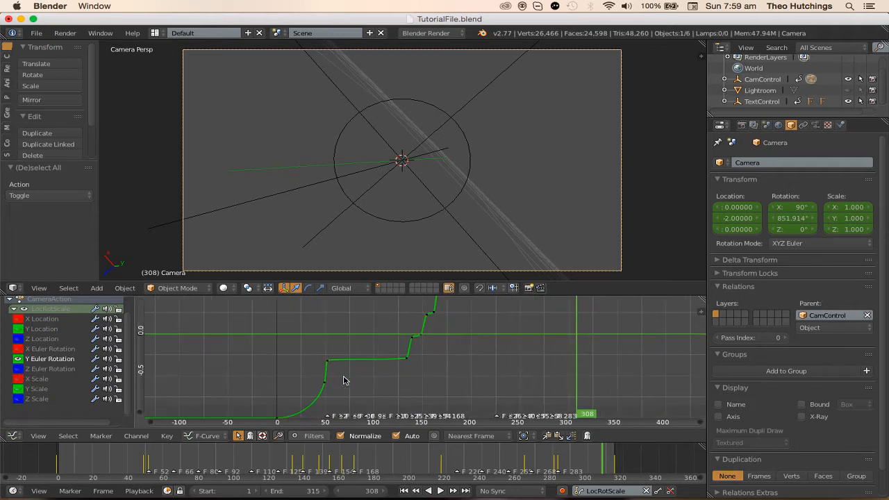
# - Adjust the curve handles at frames 52 and 133 to smooth the camera's Y rotation between them
pyautogui.scroll(1, 217, 367)
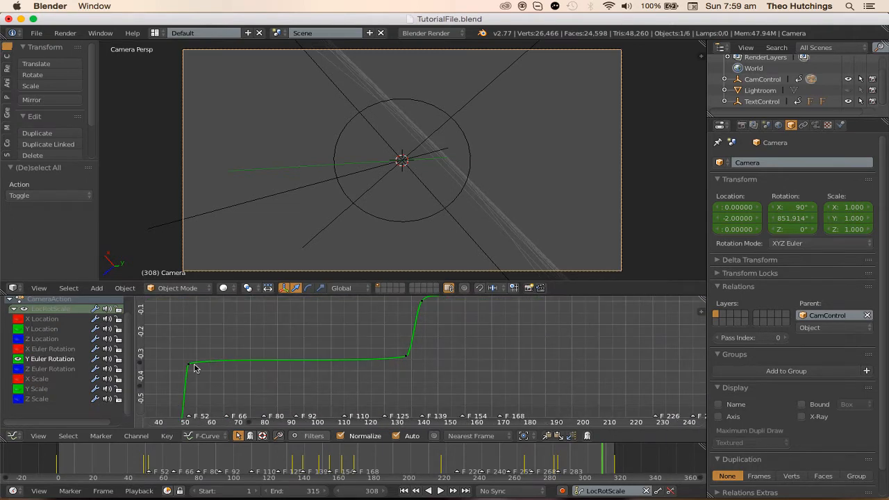
pyautogui.press('g')
pyautogui.click(213, 359)
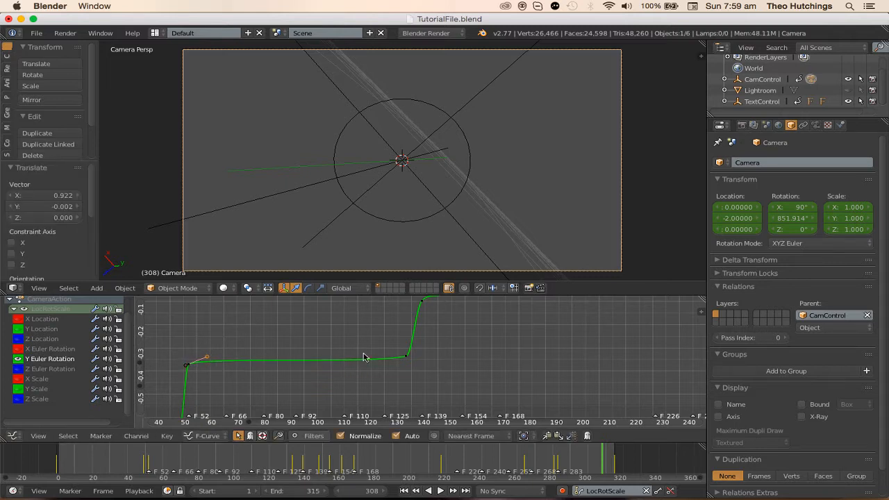
pyautogui.press('g')
pyautogui.click(389, 355)
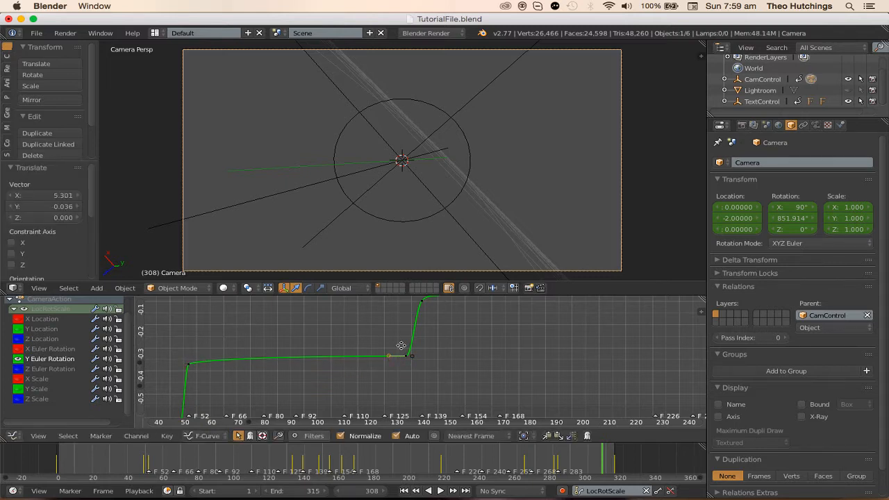
pyautogui.moveTo(399, 343); pyautogui.dragTo(303, 419, button='middle')
pyautogui.scroll(5, 310, 277)
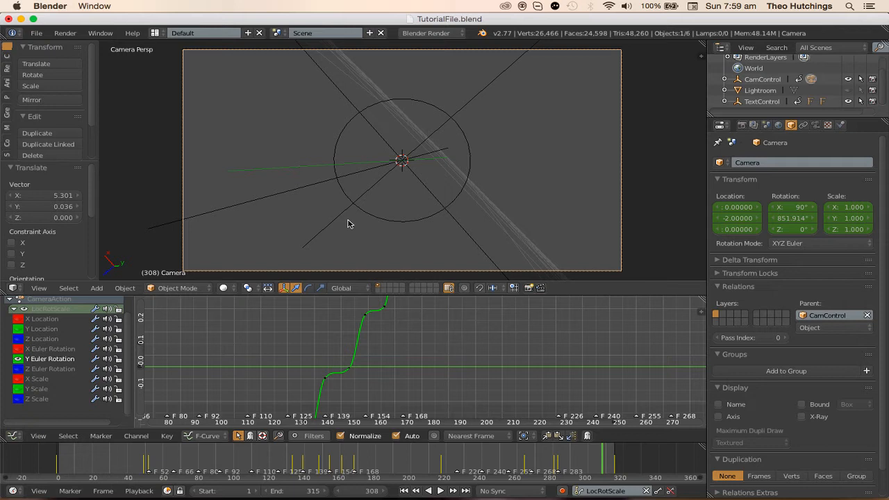
# - Adjust the curve handles at frames 139 and 148 to smooth the camera's Y rotation between those keyframes
pyautogui.scroll(6, 340, 362)
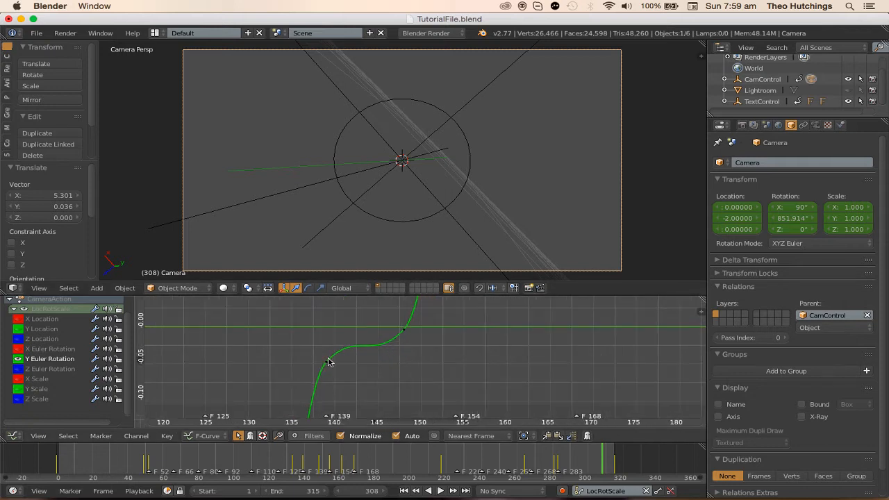
pyautogui.rightClick(355, 332)
pyautogui.press('g')
pyautogui.click(347, 352)
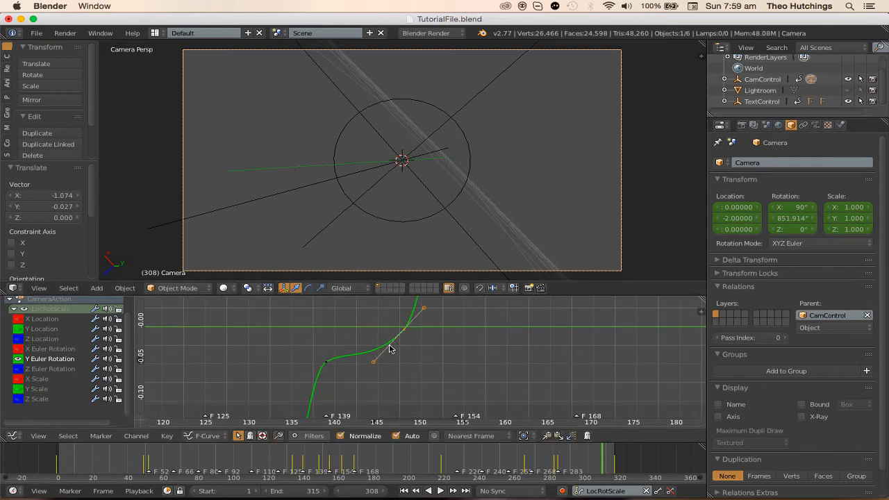
pyautogui.press('g')
pyautogui.click(401, 330)
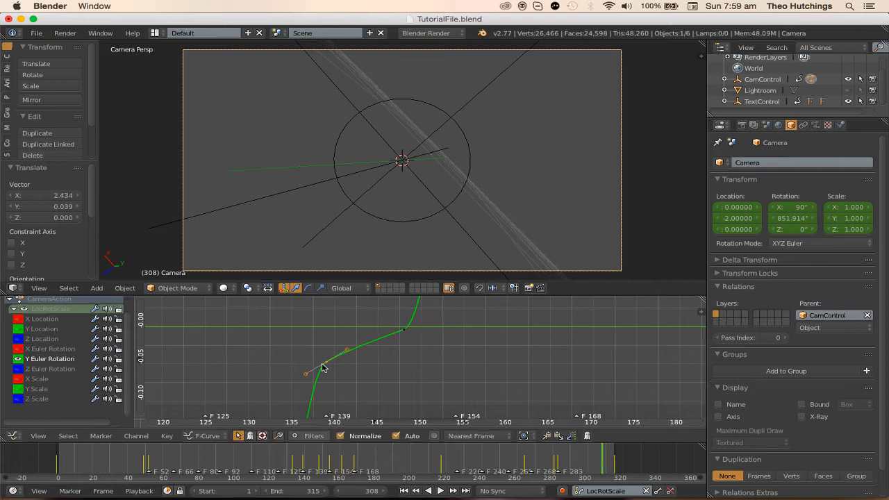
pyautogui.press('g')
pyautogui.click(340, 354)
# - Adjust the curve handles at frames 154 and 161 to even out the camera's Y rotation between them
pyautogui.moveTo(383, 339); pyautogui.dragTo(268, 321, button='middle')
pyautogui.scroll(4, 320, 355)
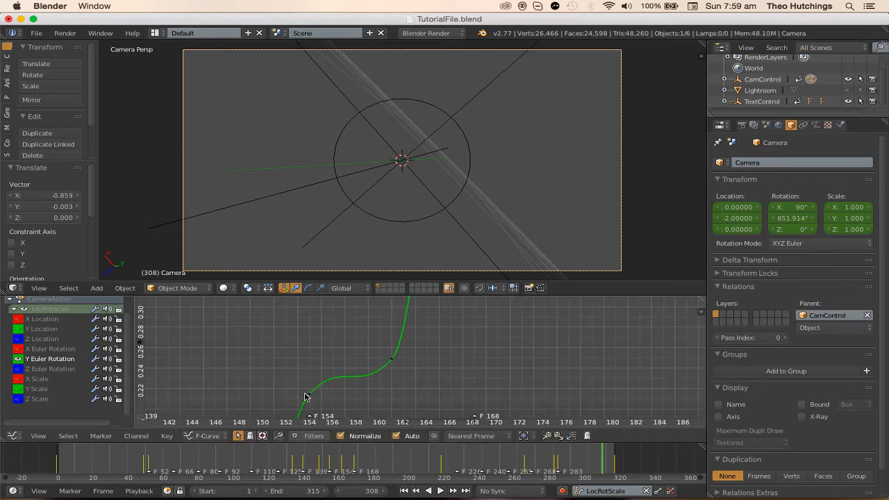
pyautogui.press('g')
pyautogui.click(337, 382)
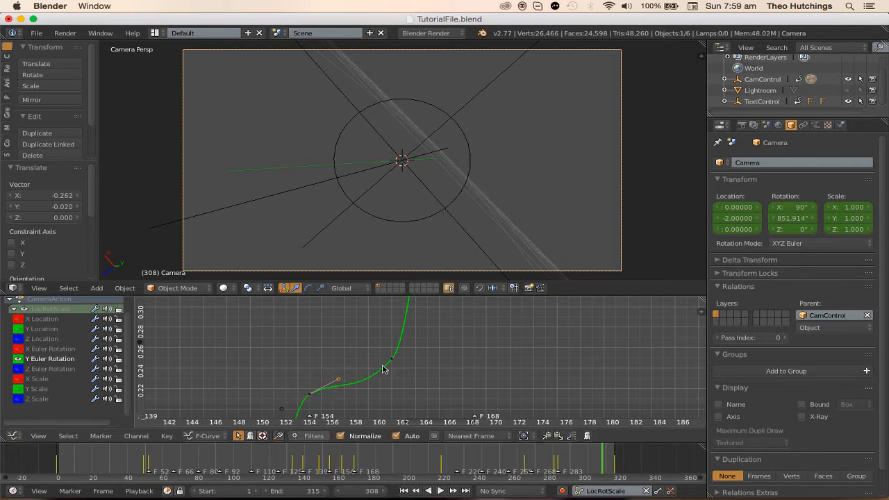
pyautogui.press('g')
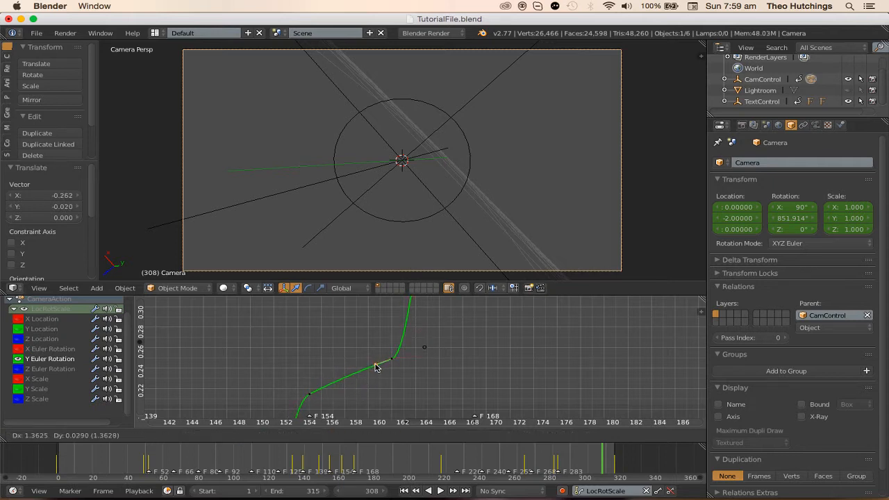
pyautogui.click(376, 367)
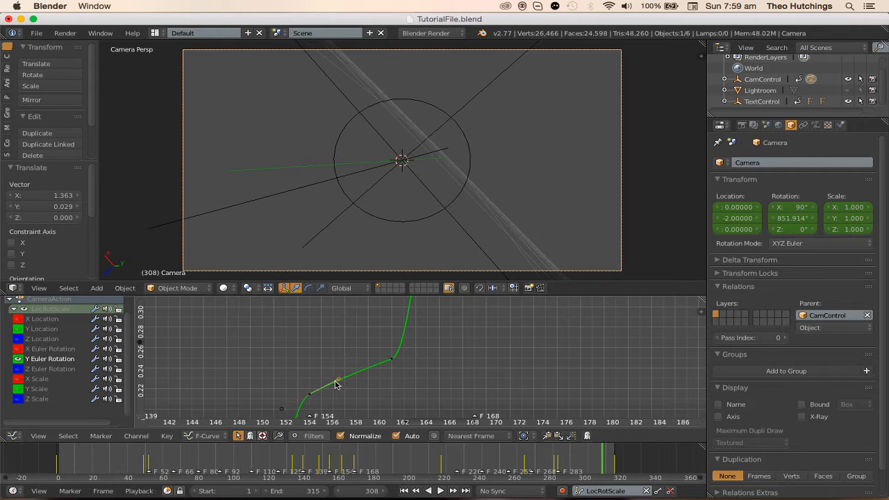
pyautogui.press('g')
pyautogui.click(330, 383)
# - Adjust the outgoing curve handle at frame 168 to ease the camera's Y rotation into the long flat section
pyautogui.scroll(-1, 426, 347)
pyautogui.moveTo(426, 347); pyautogui.dragTo(251, 331, button='middle')
pyautogui.scroll(-9, 285, 335)
pyautogui.moveTo(372, 362); pyautogui.dragTo(326, 361, button='middle')
pyautogui.press('g')
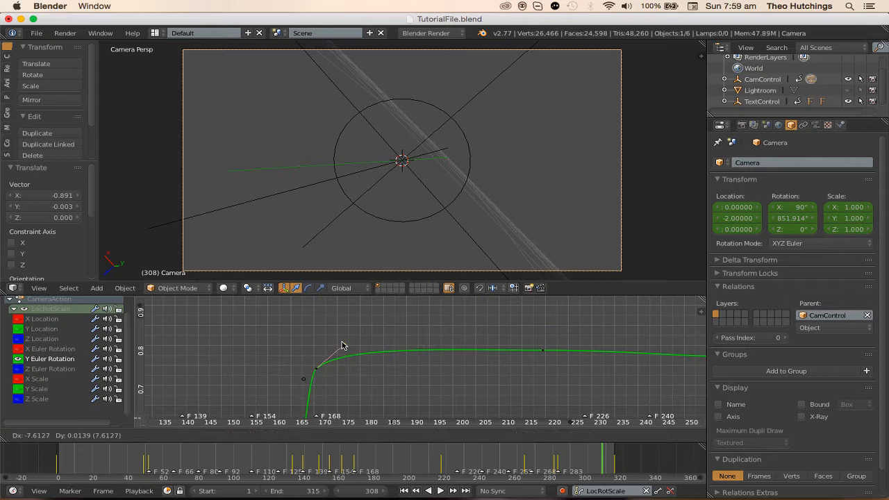
pyautogui.click(348, 348)
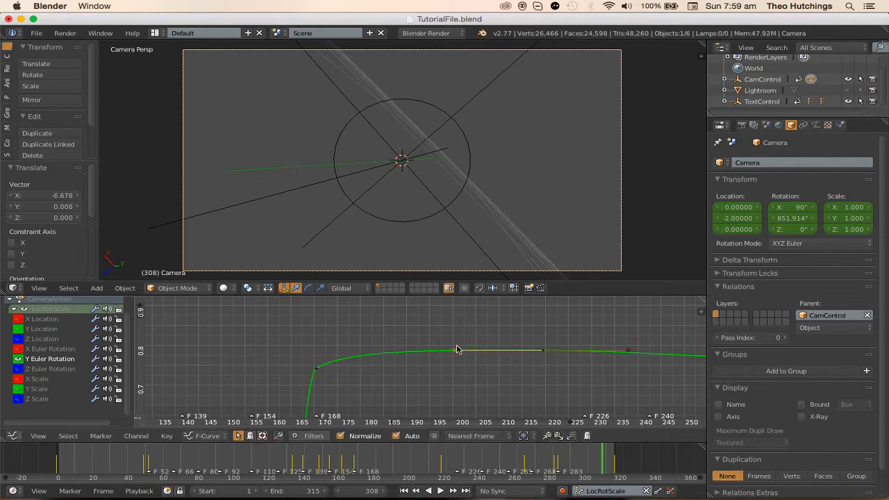
pyautogui.press('g')
pyautogui.rightClick(499, 349)
# - Examine the rest of the Y rotation curve and play back the animation to review the smoothed camera rolls
pyautogui.scroll(-1, 502, 350)
pyautogui.moveTo(582, 369); pyautogui.dragTo(365, 365, button='middle')
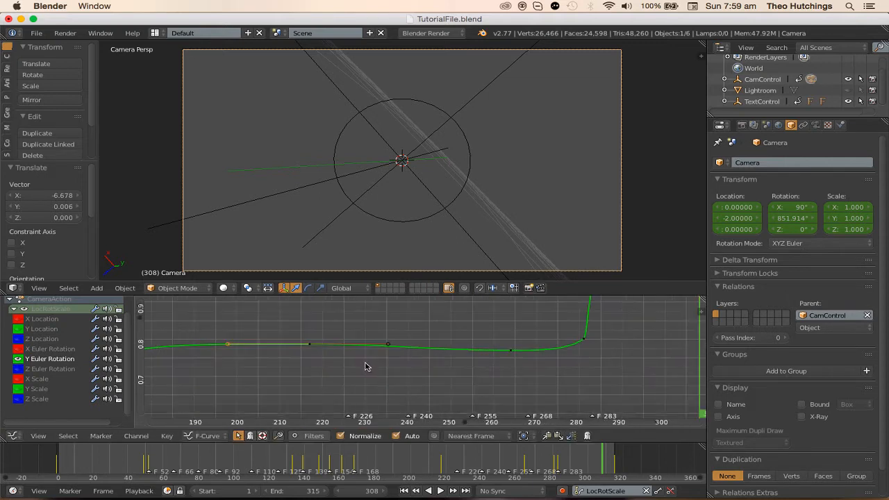
pyautogui.moveTo(510, 347); pyautogui.dragTo(318, 382, button='middle')
pyautogui.scroll(-8, 318, 382)
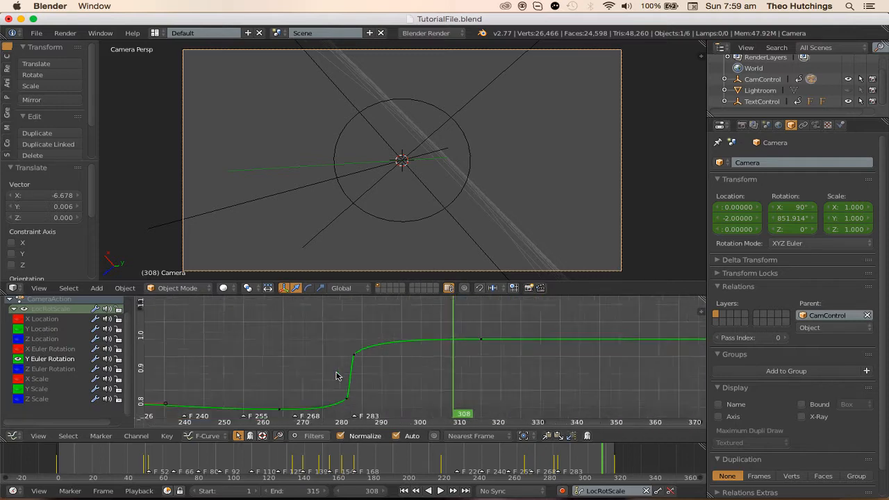
pyautogui.press('a')
pyautogui.hotkey('alt', 'a')
pyautogui.moveTo(264, 367); pyautogui.dragTo(349, 322, button='middle')
pyautogui.scroll(-1, 333, 360)
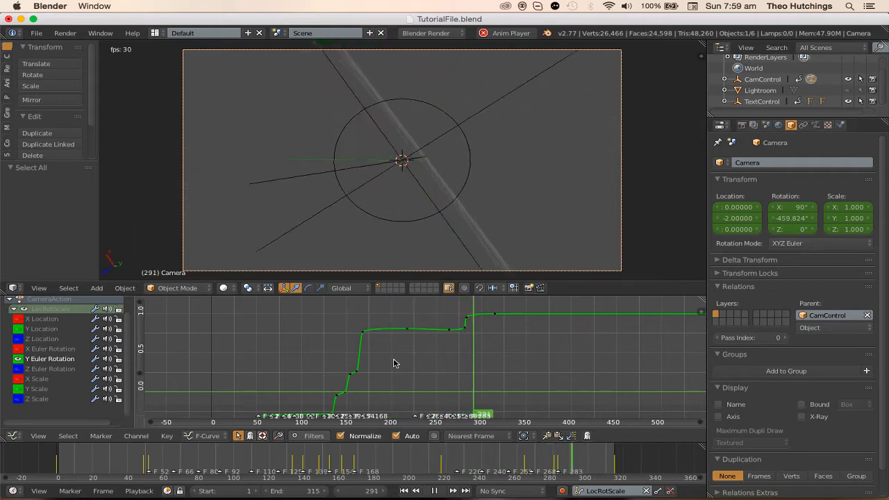
pyautogui.scroll(-4, 382, 364)
pyautogui.scroll(1, 367, 368)
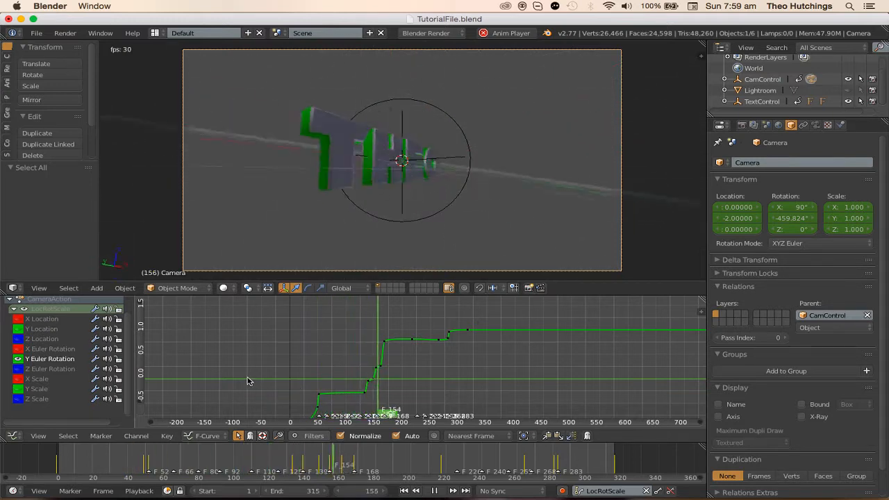
# - Switch the Graph Editor back to the Dope Sheet and bring the keyframes around frame 52 into view
pyautogui.click(13, 436)
pyautogui.click(35, 412)
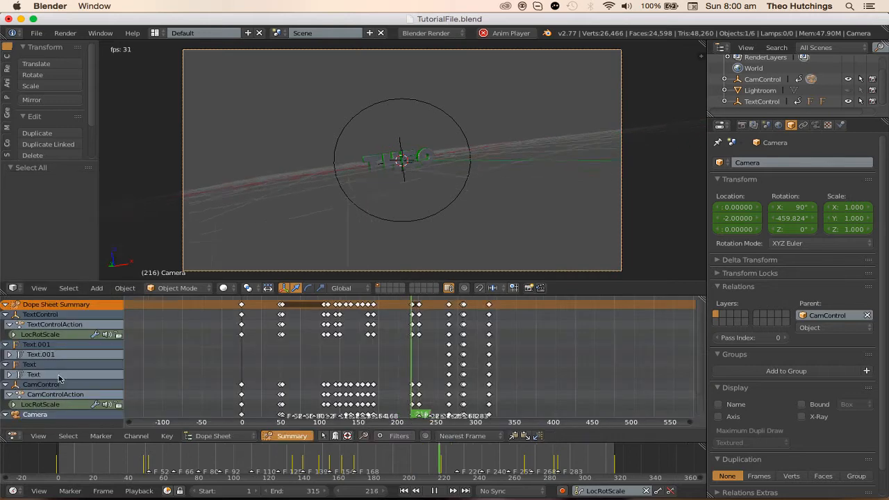
pyautogui.moveTo(254, 364); pyautogui.dragTo(337, 368, button='middle')
pyautogui.scroll(5, 268, 379)
pyautogui.moveTo(268, 379); pyautogui.dragTo(321, 368, button='middle')
pyautogui.scroll(6, 259, 355)
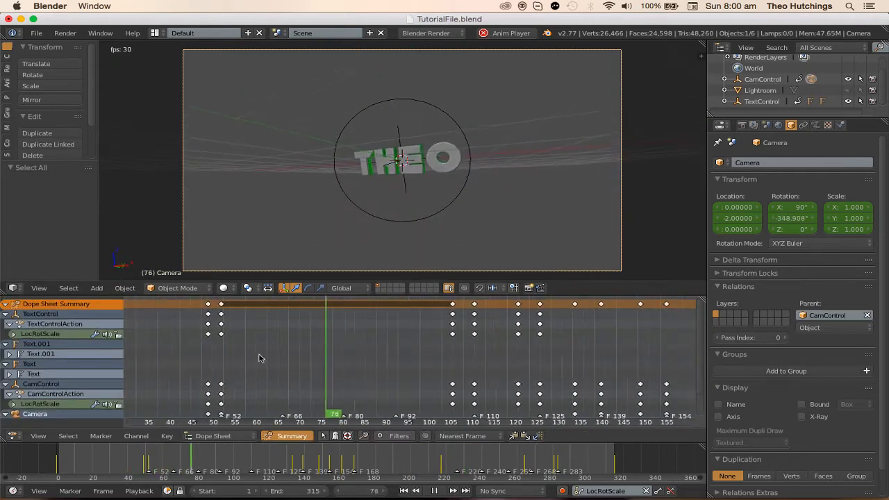
# - Move the keyframe column just before frame 52 to frame 48, checking the timing with playback
pyautogui.hotkey('alt', 'a')
pyautogui.moveTo(210, 307); pyautogui.dragTo(199, 311, button='right')
pyautogui.click(203, 315)
pyautogui.hotkey('alt', 'a')
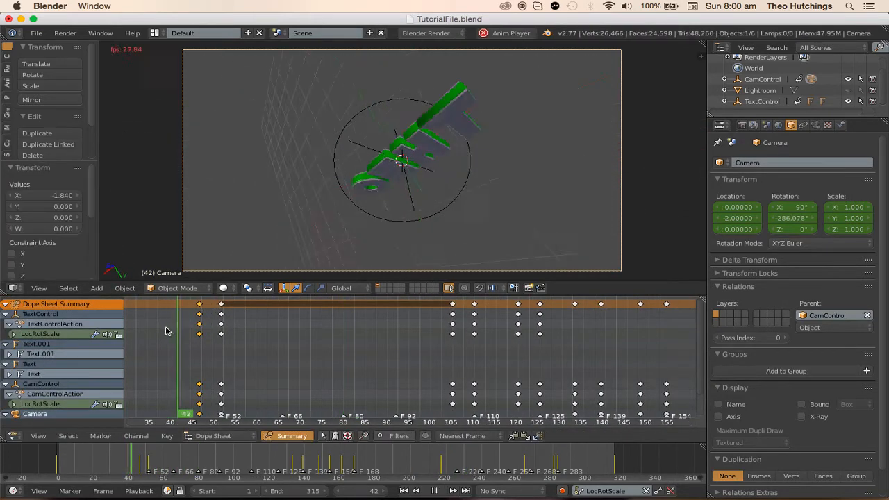
pyautogui.press('g')
pyautogui.click(207, 308)
pyautogui.click(171, 332)
pyautogui.press('a')
pyautogui.scroll(-2, 135, 330)
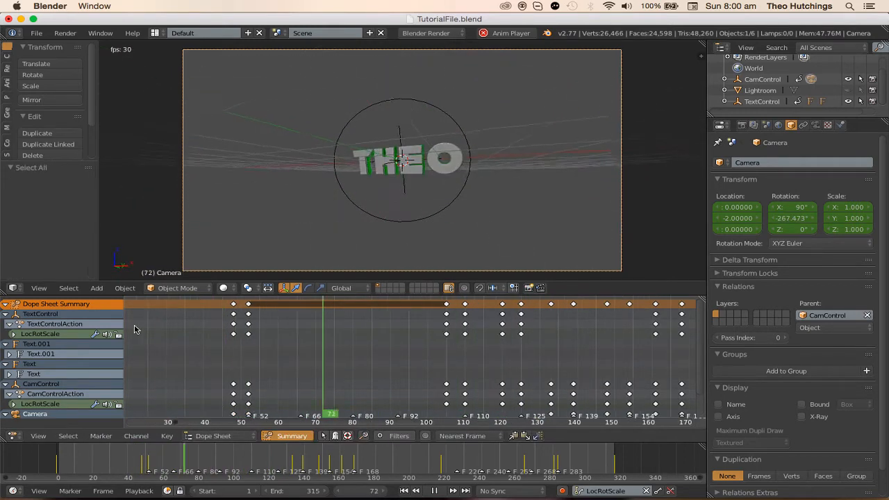
# - Move the keyframe column between frames 154 and 168 to frame 160
pyautogui.scroll(-4, 426, 360)
pyautogui.moveTo(428, 361); pyautogui.dragTo(287, 365, button='middle')
pyautogui.scroll(4, 382, 372)
pyautogui.moveTo(405, 341); pyautogui.dragTo(363, 339, button='middle')
pyautogui.scroll(7, 392, 363)
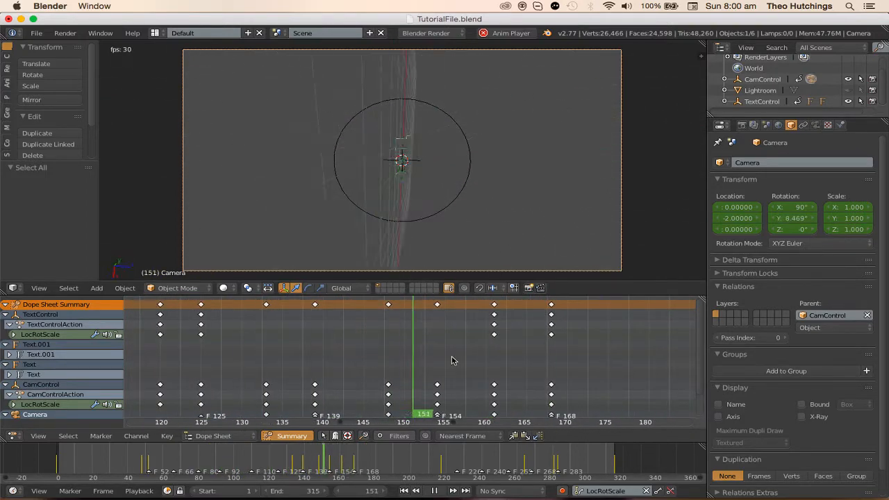
pyautogui.scroll(3, 452, 359)
pyautogui.moveTo(452, 359); pyautogui.dragTo(408, 359, button='middle')
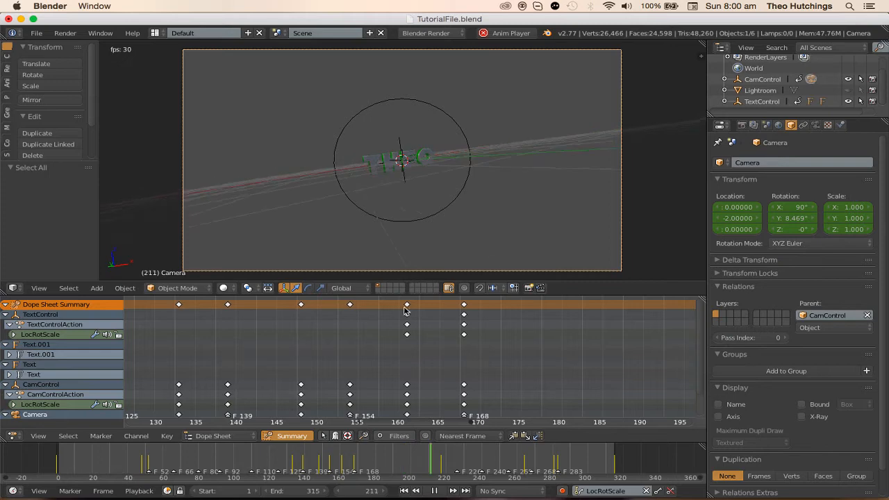
pyautogui.moveTo(405, 311); pyautogui.dragTo(393, 313)
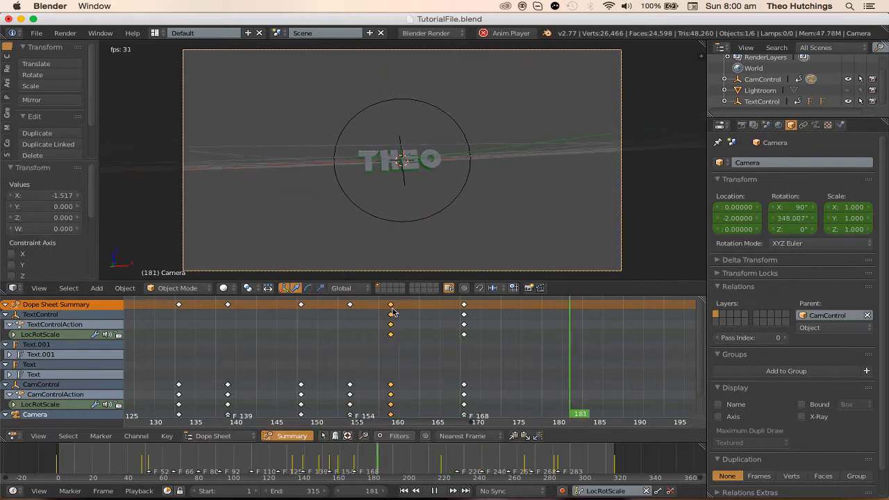
pyautogui.press('a')
# - Review the retimed keyframes during playback, stop the animation and save the file
pyautogui.scroll(-3, 351, 358)
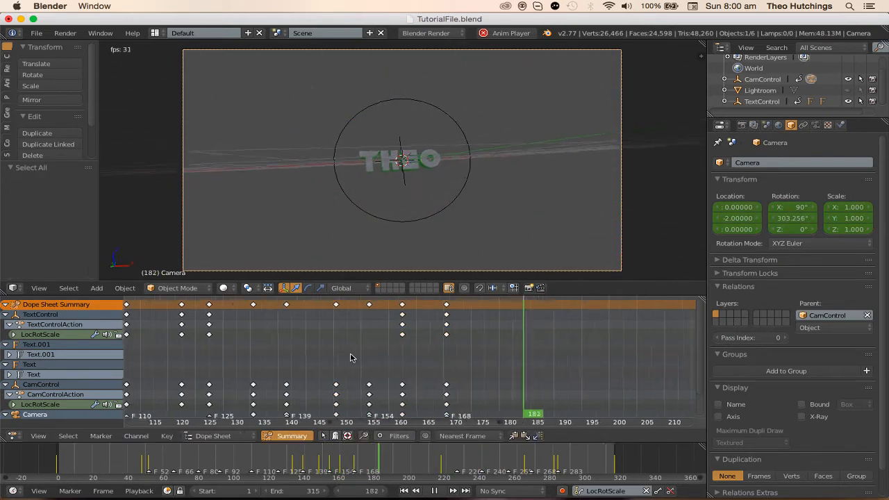
pyautogui.scroll(-8, 420, 349)
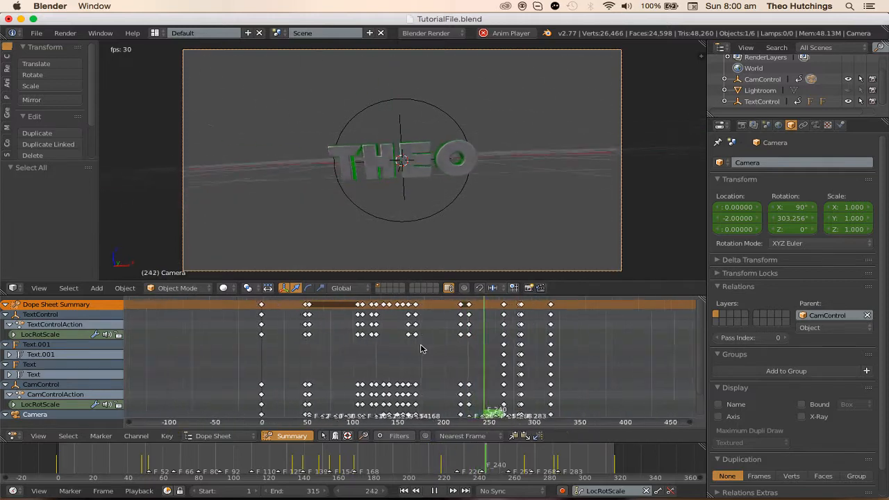
pyautogui.scroll(-2, 413, 351)
pyautogui.scroll(-6, 404, 356)
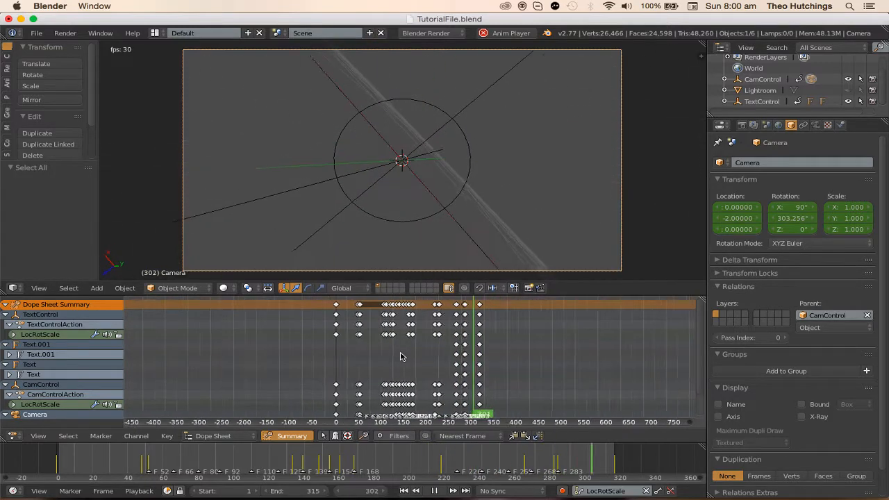
pyautogui.scroll(6, 401, 358)
pyautogui.moveTo(392, 362); pyautogui.dragTo(356, 353, button='middle')
pyautogui.scroll(3, 385, 337)
pyautogui.press('a')
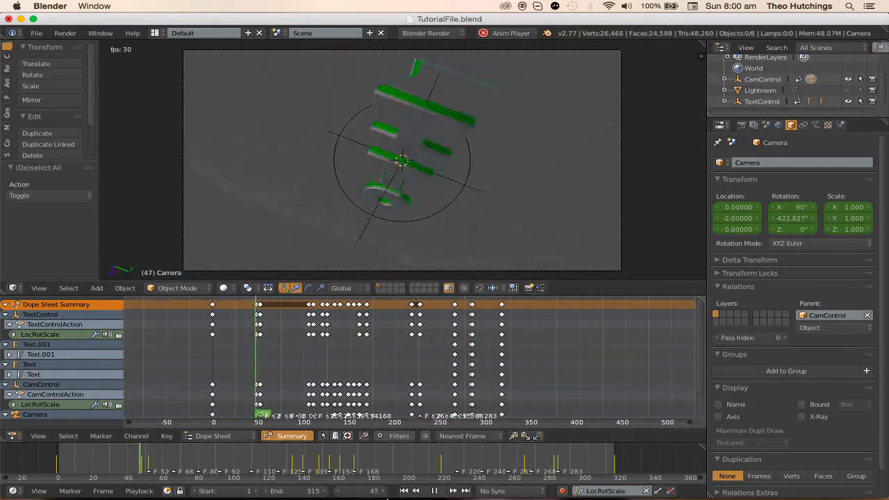
pyautogui.press('Escape')
pyautogui.hotkey('ctrl', 's')
# - Leave the camera view and add a path curve to the scene beside the text
pyautogui.click(401, 242)
pyautogui.moveTo(439, 225); pyautogui.dragTo(517, 202, button='middle')
pyautogui.scroll(-5, 408, 198)
pyautogui.scroll(1, 382, 323)
pyautogui.moveTo(387, 325); pyautogui.dragTo(415, 332, button='middle')
pyautogui.scroll(1, 403, 333)
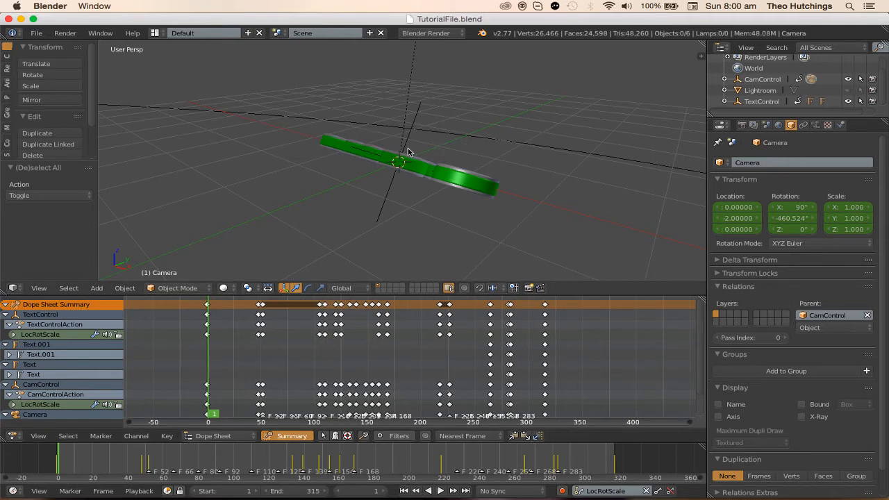
pyautogui.moveTo(409, 152); pyautogui.dragTo(336, 154, button='middle')
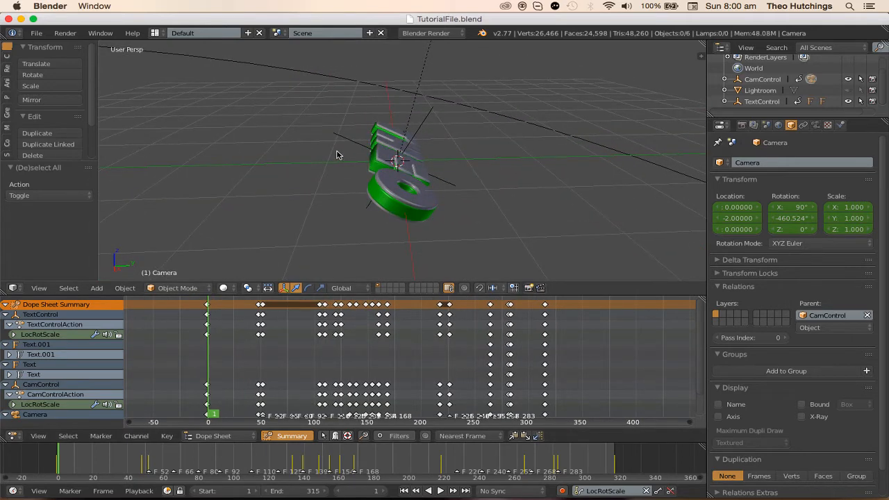
pyautogui.hotkey('shift', 'a')
pyautogui.moveTo(313, 163)
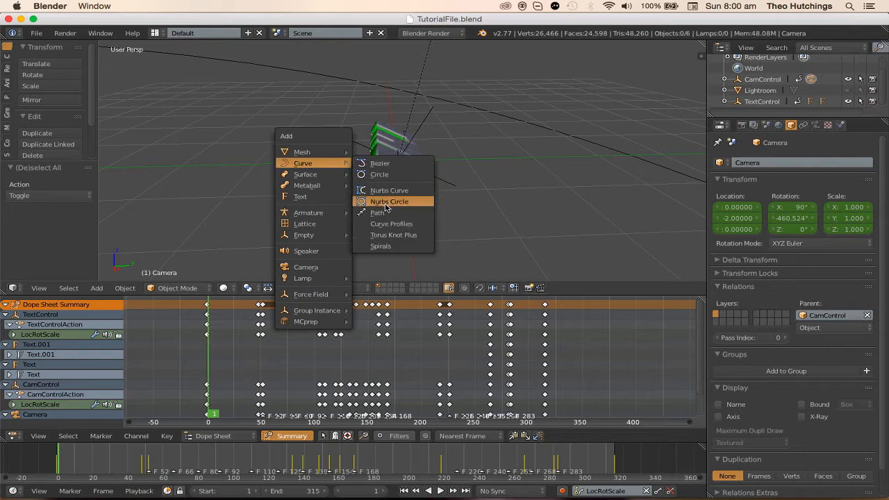
pyautogui.click(379, 213)
# - Move the path to about 1.91 on the Y axis and 0.98 on the Z axis
pyautogui.press('g')
pyautogui.press('y')
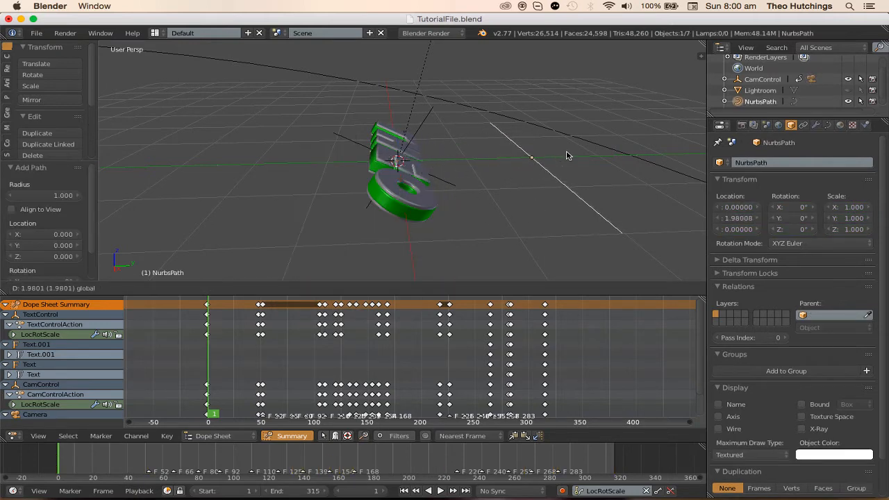
pyautogui.click(567, 156)
pyautogui.press('g')
pyautogui.press('z')
pyautogui.moveTo(546, 59); pyautogui.dragTo(547, 53)
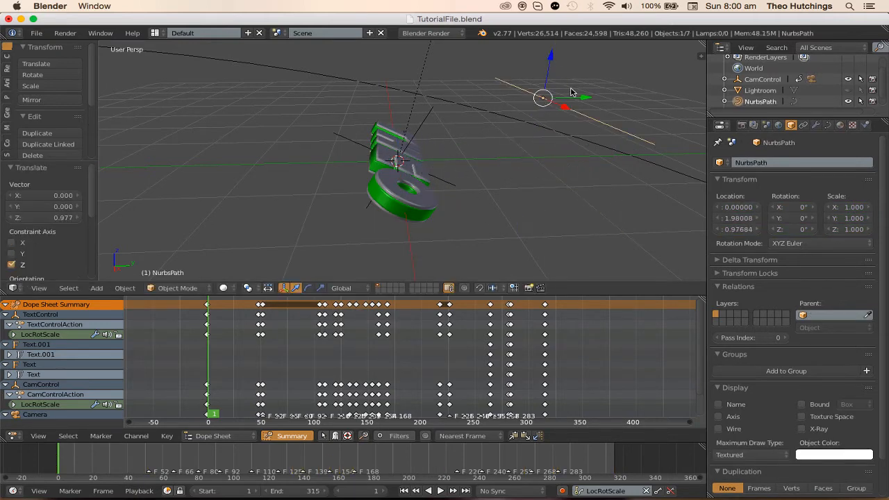
pyautogui.moveTo(578, 95); pyautogui.dragTo(576, 99)
# - Enter Edit Mode on the path and extrude its end point near the letter O, bending it toward the text
pyautogui.moveTo(577, 103); pyautogui.dragTo(495, 142, button='middle')
pyautogui.press('Tab')
pyautogui.press('e')
pyautogui.rightClick(534, 169)
pyautogui.press('e')
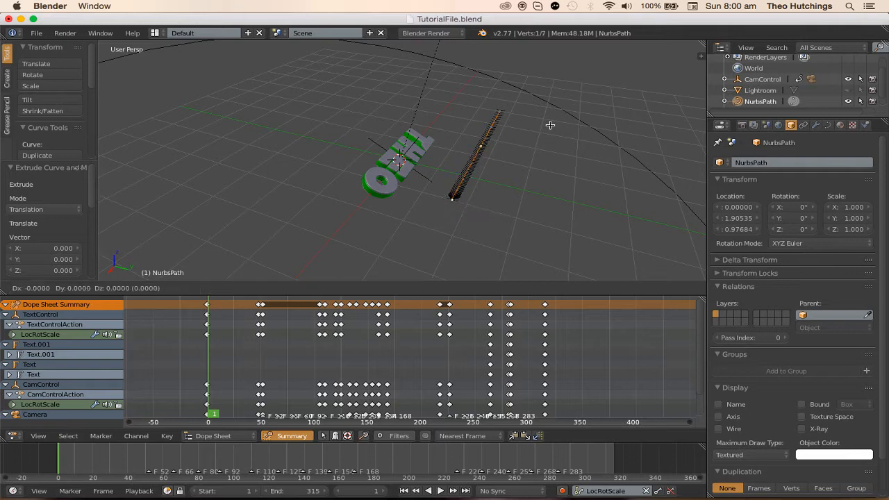
pyautogui.click(494, 164)
pyautogui.moveTo(494, 164); pyautogui.dragTo(508, 183, button='middle')
pyautogui.press('Tab')
pyautogui.press('Tab')
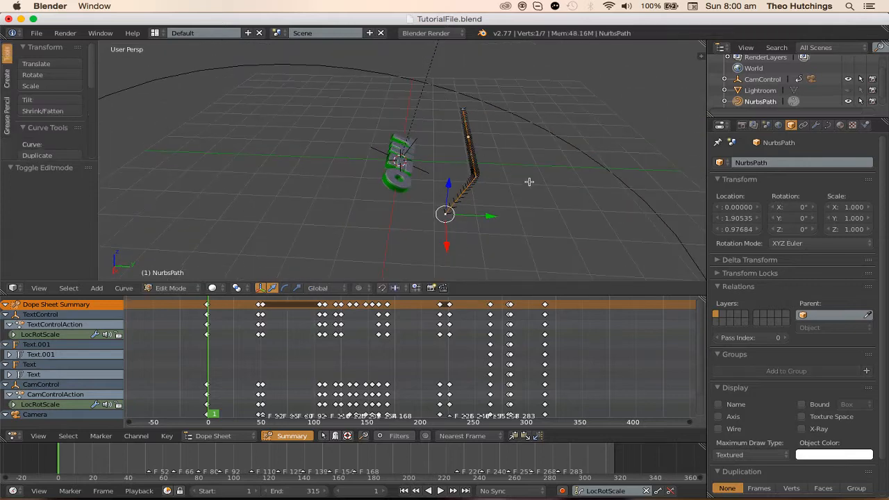
# - Extrude three more points from the path's end to curve it around the letter O
pyautogui.press('e')
pyautogui.click(516, 214)
pyautogui.press('e')
pyautogui.click(433, 229)
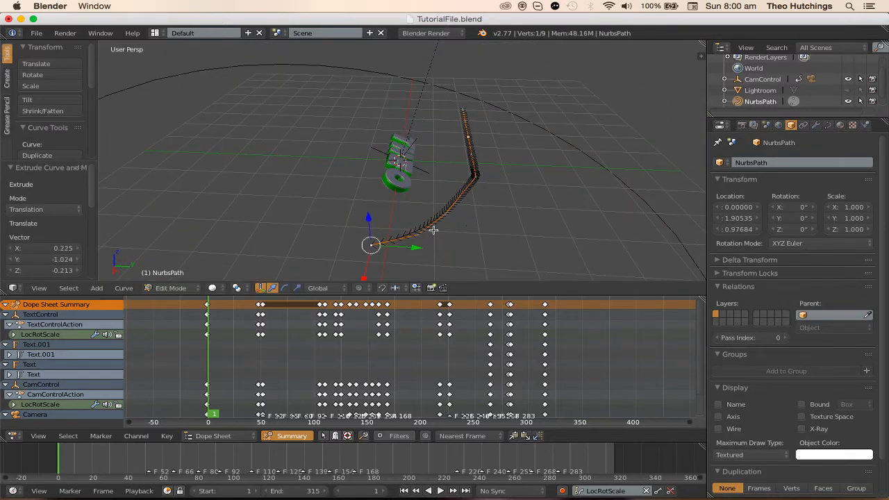
pyautogui.moveTo(433, 230); pyautogui.dragTo(535, 220, button='middle')
pyautogui.press('e')
pyautogui.click(469, 233)
# - Extrude further points to run the path back along the opposite side of the text toward its middle
pyautogui.moveTo(469, 233); pyautogui.dragTo(444, 229, button='middle')
pyautogui.press('e')
pyautogui.click(486, 229)
pyautogui.press('e')
pyautogui.click(466, 218)
pyautogui.press('e')
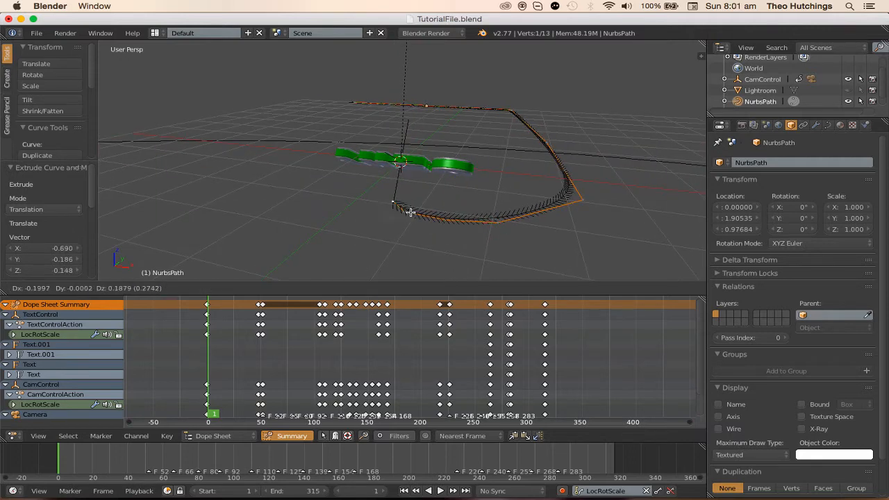
pyautogui.rightClick(406, 186)
# - Extrude four more points from the path's end to carry it past the middle of the text and out along the Y axis
pyautogui.moveTo(441, 194); pyautogui.dragTo(477, 221, button='middle')
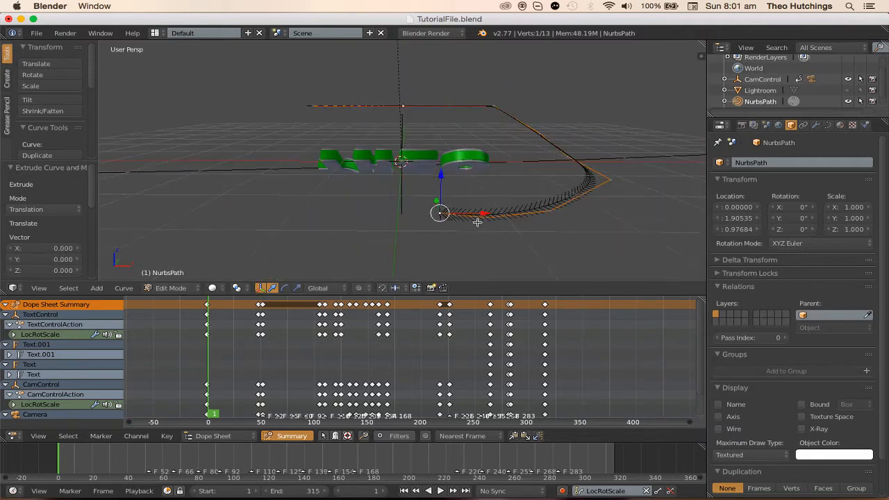
pyautogui.press('e')
pyautogui.click(409, 210)
pyautogui.moveTo(409, 210); pyautogui.dragTo(418, 178, button='middle')
pyautogui.press('e')
pyautogui.click(403, 178)
pyautogui.press('e')
pyautogui.click(386, 185)
pyautogui.press('e')
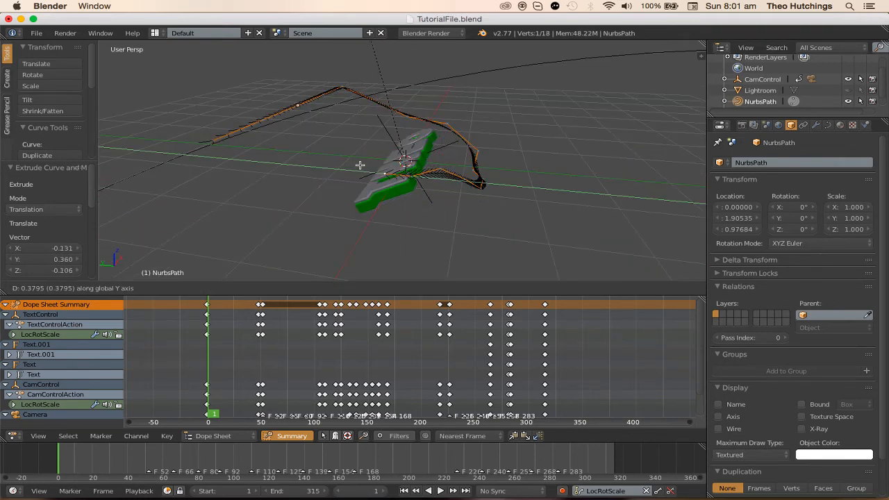
pyautogui.click(358, 166)
# - Extrude further points to arch the path up beside the text and drop its end about 0.39 on the Z axis
pyautogui.press('e')
pyautogui.moveTo(359, 166); pyautogui.dragTo(420, 166, button='middle')
pyautogui.click(386, 182)
pyautogui.press('e')
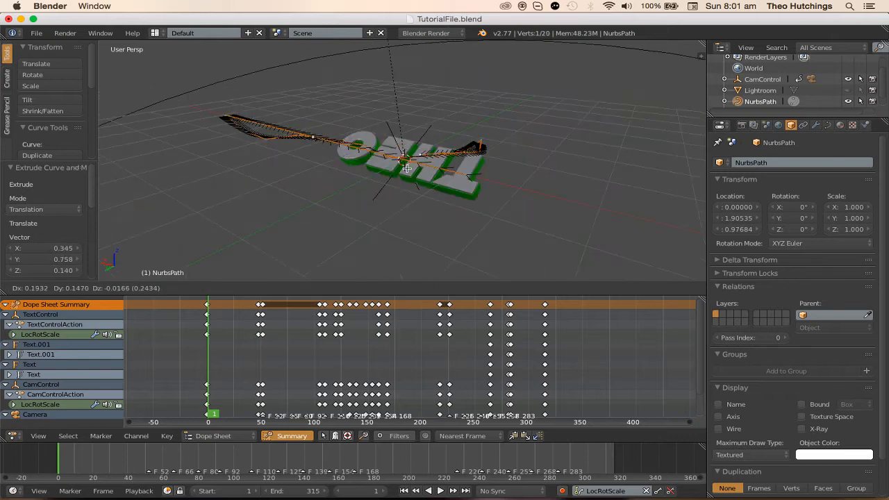
pyautogui.moveTo(383, 188); pyautogui.dragTo(452, 175, button='middle')
pyautogui.press('Tab')
pyautogui.press('Tab')
pyautogui.press('e')
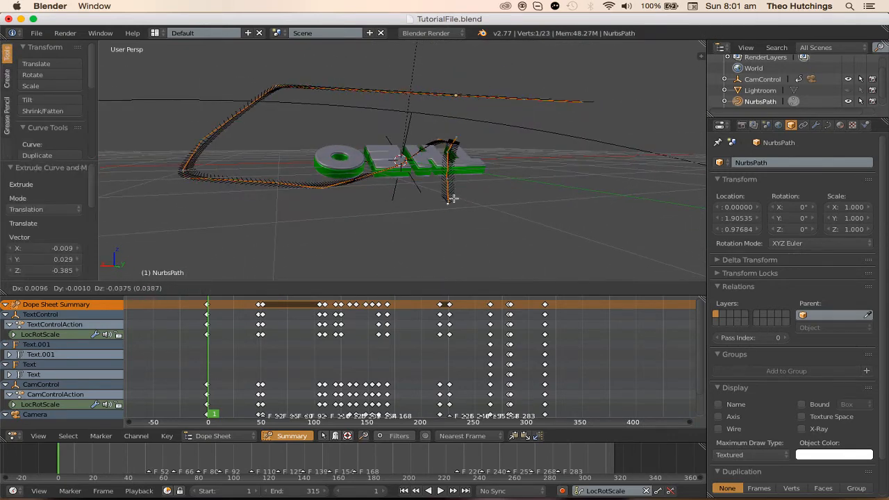
# - Extrude the path's end back below the text toward the letter O and bend it upward there
pyautogui.press('e')
pyautogui.click(334, 201)
pyautogui.press('e')
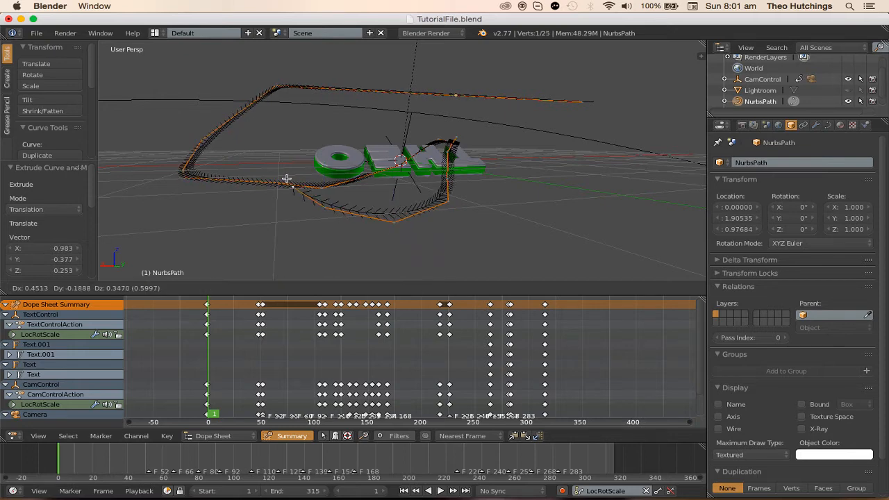
pyautogui.click(287, 178)
pyautogui.moveTo(287, 178); pyautogui.dragTo(330, 178, button='middle')
pyautogui.press('e')
pyautogui.click(305, 155)
pyautogui.press('e')
pyautogui.click(265, 151)
# - Extrude three more points to turn the path around the letter O and run it back along the text to the opposite end
pyautogui.moveTo(265, 151); pyautogui.dragTo(326, 155, button='middle')
pyautogui.press('e')
pyautogui.click(267, 143)
pyautogui.moveTo(266, 143); pyautogui.dragTo(403, 165, button='middle')
pyautogui.press('e')
pyautogui.click(265, 142)
pyautogui.press('e')
pyautogui.click(310, 147)
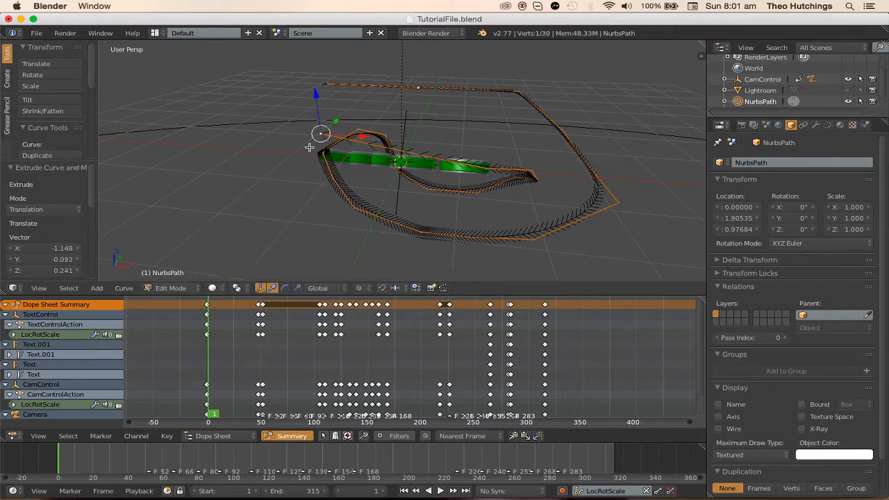
# - Extrude three points beyond the end of the text opposite the O, bending the path downward and out to the side
pyautogui.moveTo(310, 146); pyautogui.dragTo(387, 151, button='middle')
pyautogui.press('e')
pyautogui.click(301, 166)
pyautogui.moveTo(263, 199); pyautogui.dragTo(341, 158, button='middle')
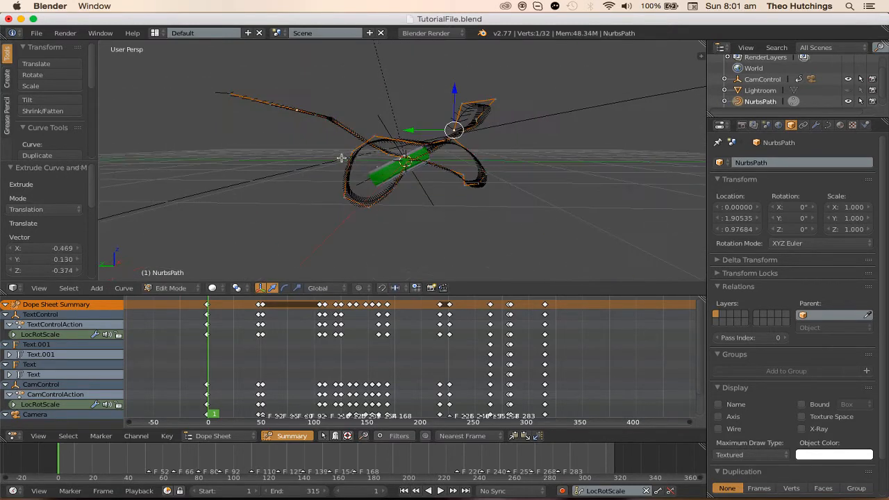
pyautogui.press('e')
pyautogui.click(465, 216)
pyautogui.moveTo(465, 216); pyautogui.dragTo(438, 225, button='middle')
pyautogui.press('e')
pyautogui.click(362, 230)
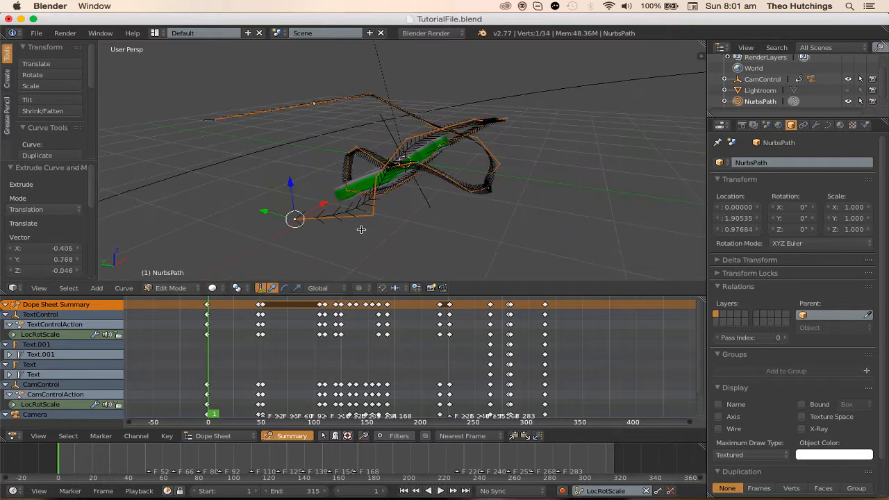
# - Extrude three more points to sweep the path's end upward in a wide curve, and return to Object Mode
pyautogui.press('e')
pyautogui.click(304, 210)
pyautogui.moveTo(304, 210); pyautogui.dragTo(349, 199, button='middle')
pyautogui.press('e')
pyautogui.click(299, 200)
pyautogui.press('Tab')
pyautogui.press('Tab')
pyautogui.press('e')
pyautogui.click(256, 154)
pyautogui.press('Tab')
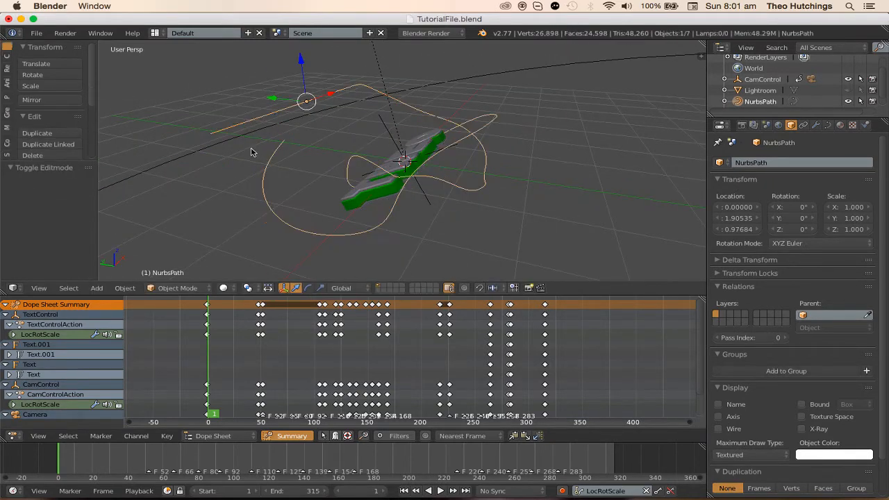
# - In Edit Mode, extrude three points from the path's opposite, starting end, curving it down beneath the swept end
pyautogui.press('Tab')
pyautogui.rightClick(209, 130)
pyautogui.moveTo(210, 130); pyautogui.dragTo(225, 131, button='middle')
pyautogui.press('e')
pyautogui.click(243, 112)
pyautogui.press('e')
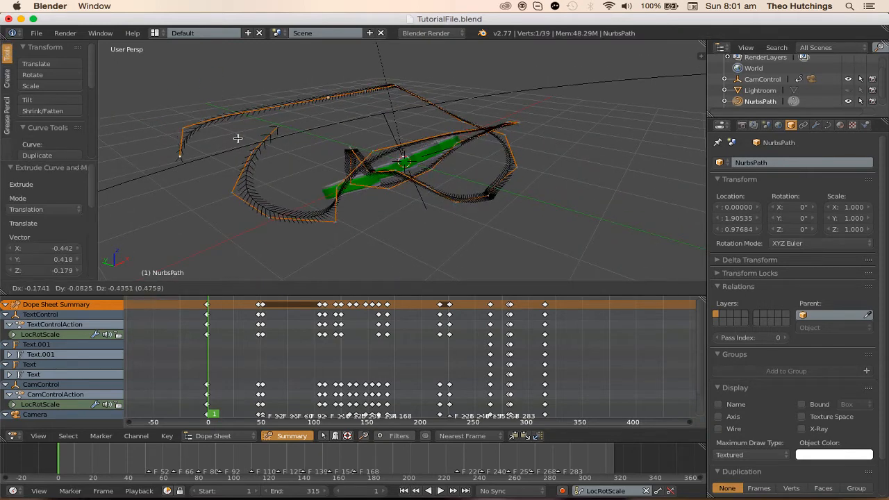
pyautogui.click(241, 164)
pyautogui.press('e')
pyautogui.click(286, 200)
pyautogui.press('Tab')
pyautogui.moveTo(303, 170); pyautogui.dragTo(352, 161, button='middle')
# - Raise one control point on the path's straight upper section about 0.16 on Z and lower a neighbouring one about 0.14
pyautogui.press('Tab')
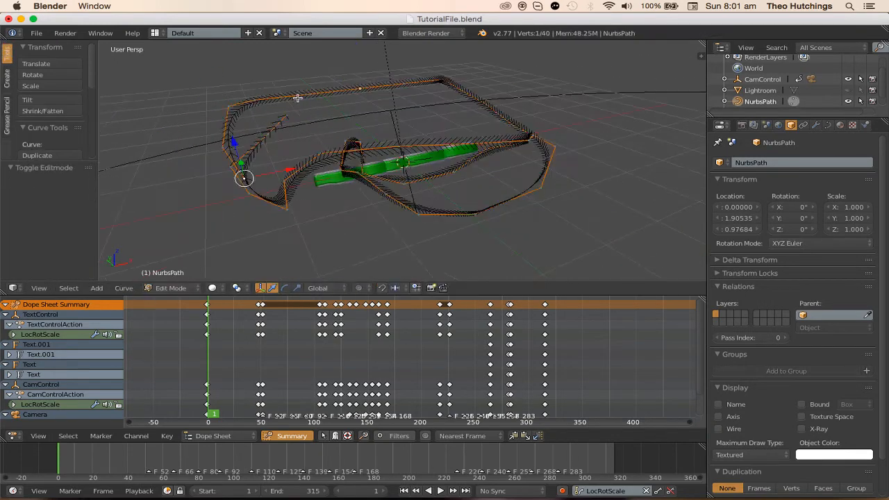
pyautogui.press('g')
pyautogui.press('z')
pyautogui.click(310, 68)
pyautogui.press('g')
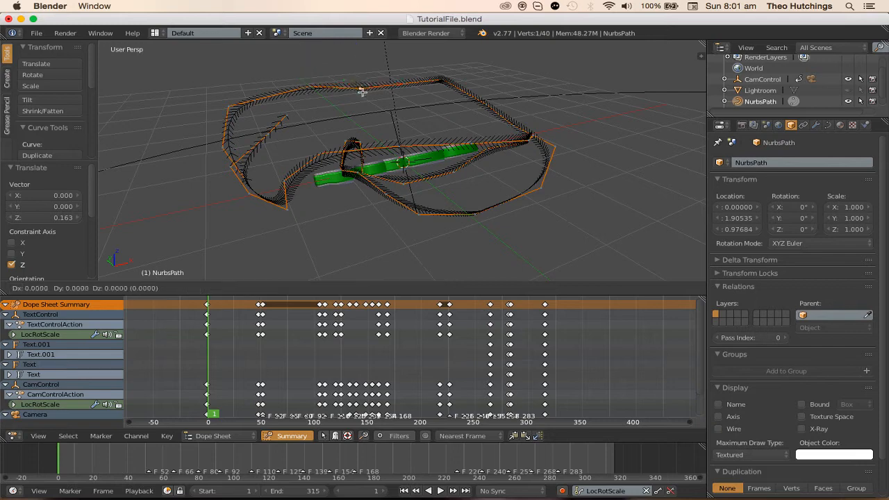
pyautogui.rightClick(361, 72)
pyautogui.moveTo(359, 55); pyautogui.dragTo(359, 62)
pyautogui.rightClick(415, 84)
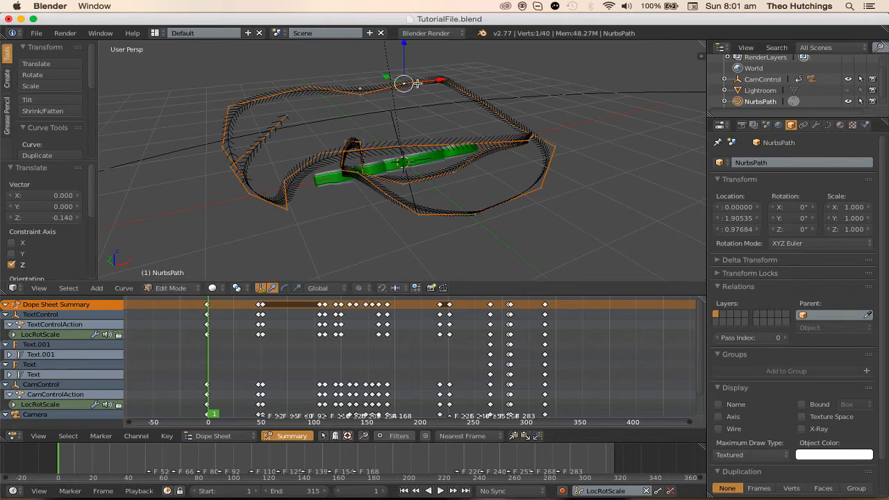
pyautogui.press('Tab')
# - Add a Bezier circle, raise it about 2.28 on the Z axis and scale it down to about 0.075
pyautogui.moveTo(406, 52); pyautogui.dragTo(359, 173, button='middle')
pyautogui.press('a')
pyautogui.hotkey('shift', 'a')
pyautogui.moveTo(359, 173)
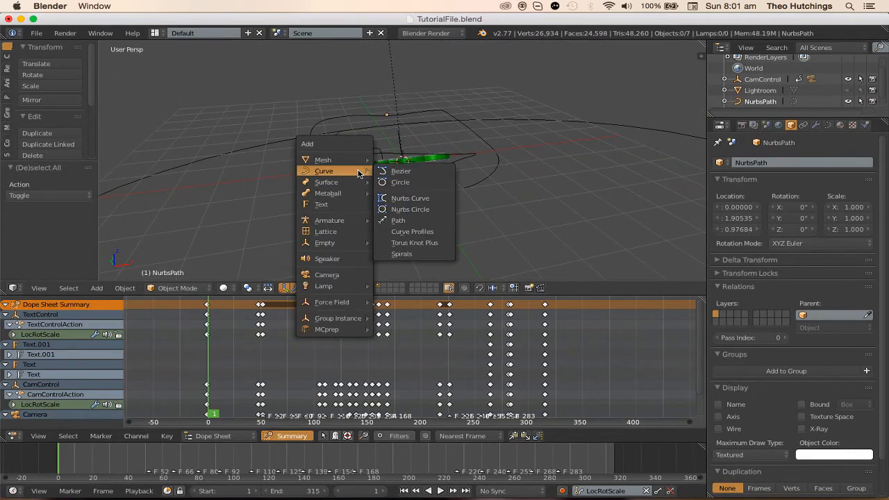
pyautogui.click(400, 182)
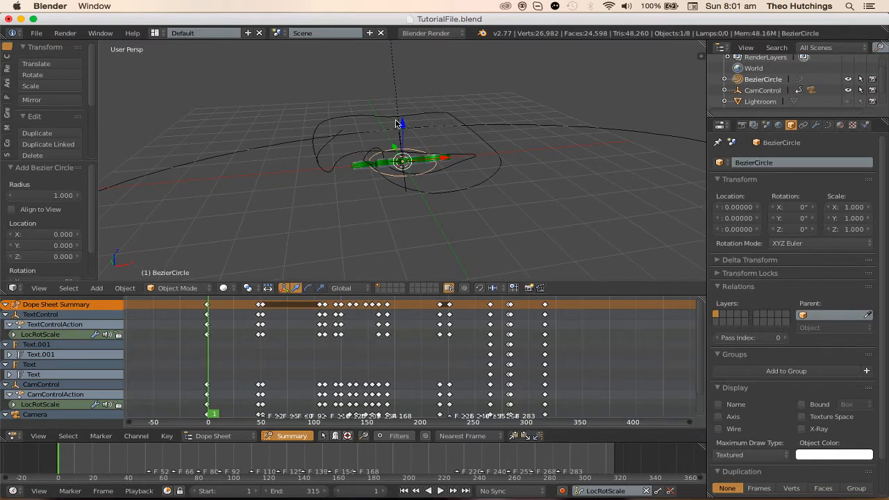
pyautogui.moveTo(396, 123); pyautogui.dragTo(401, 56)
pyautogui.press('s')
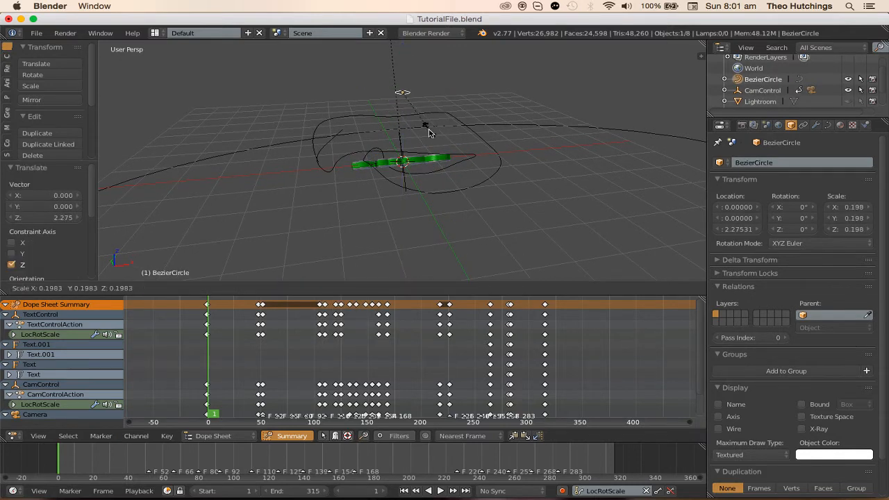
pyautogui.click(414, 108)
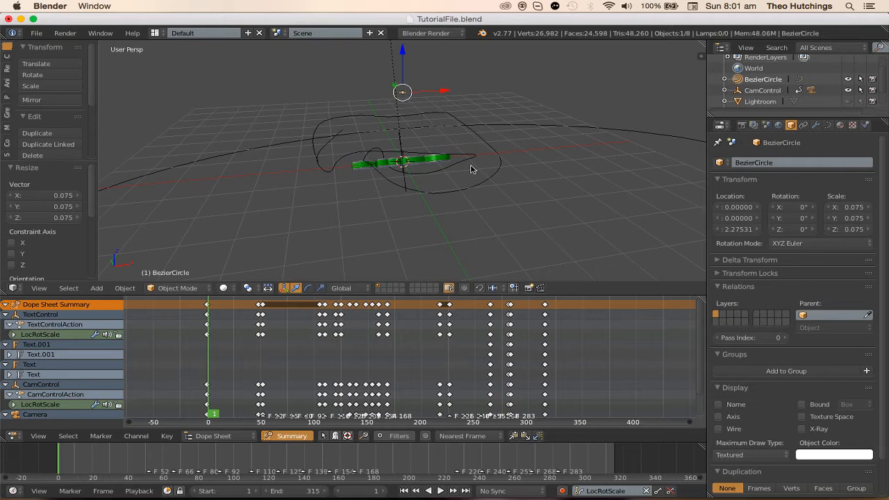
# - Assign BezierCircle as the bevel object of the path winding around the text
pyautogui.rightClick(474, 168)
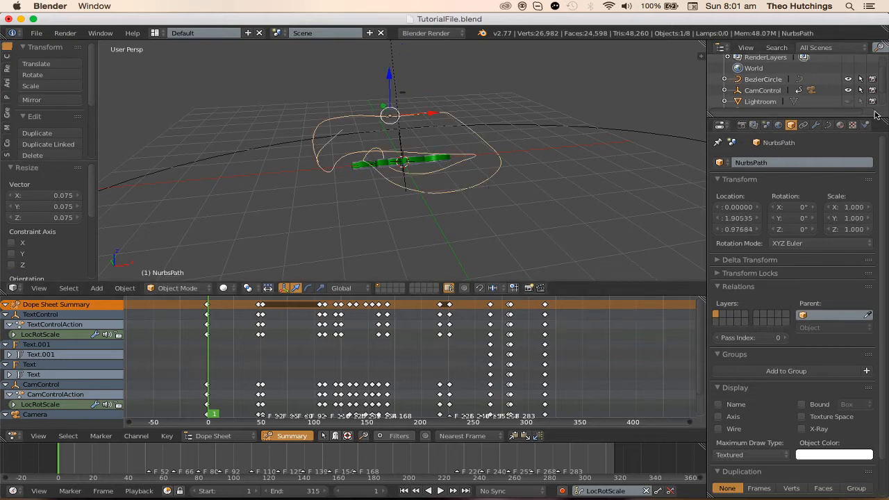
pyautogui.click(828, 125)
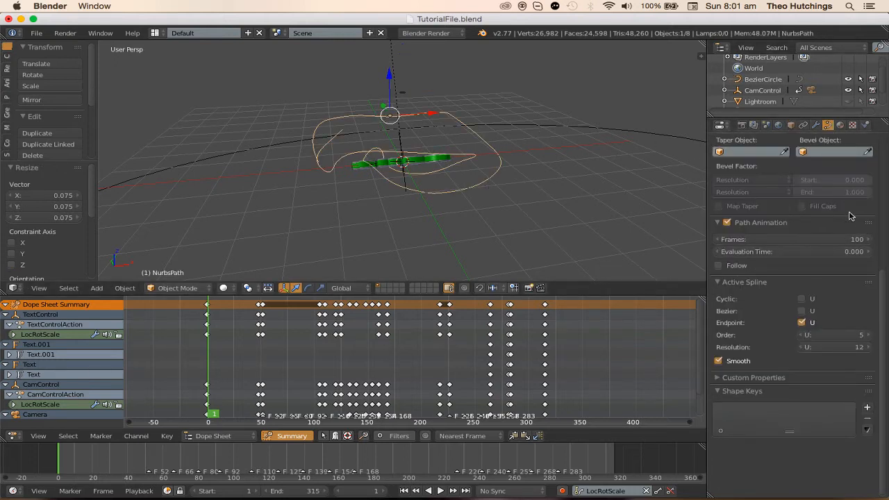
pyautogui.click(827, 152)
pyautogui.click(784, 175)
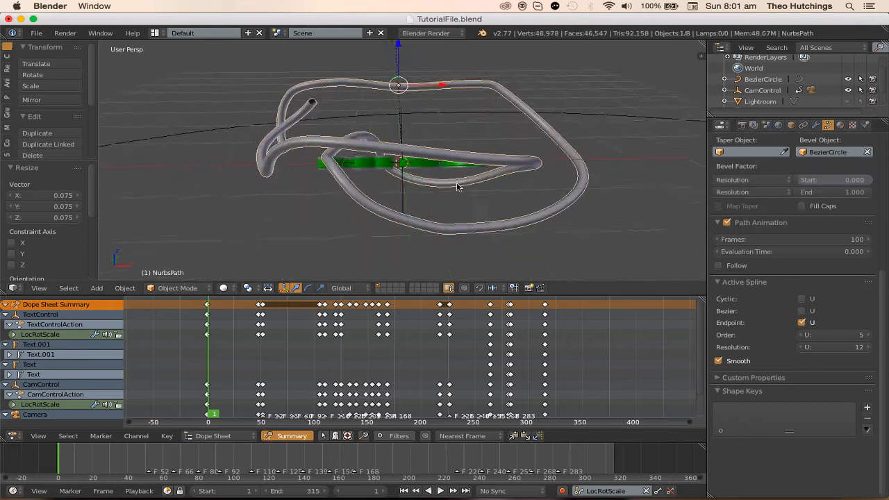
# - Scale the Bezier circle by about 0.68 to make the path's tube thinner
pyautogui.moveTo(445, 139); pyautogui.dragTo(400, 85, button='middle')
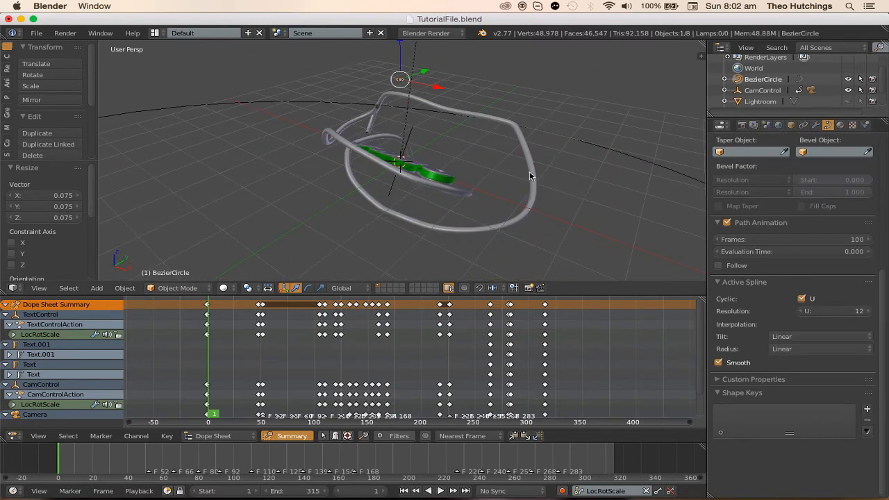
pyautogui.press('s')
pyautogui.click(486, 145)
# - Add a second path and move it about -6.45 along the X axis, clear of the text
pyautogui.moveTo(525, 165); pyautogui.dragTo(387, 192, button='middle')
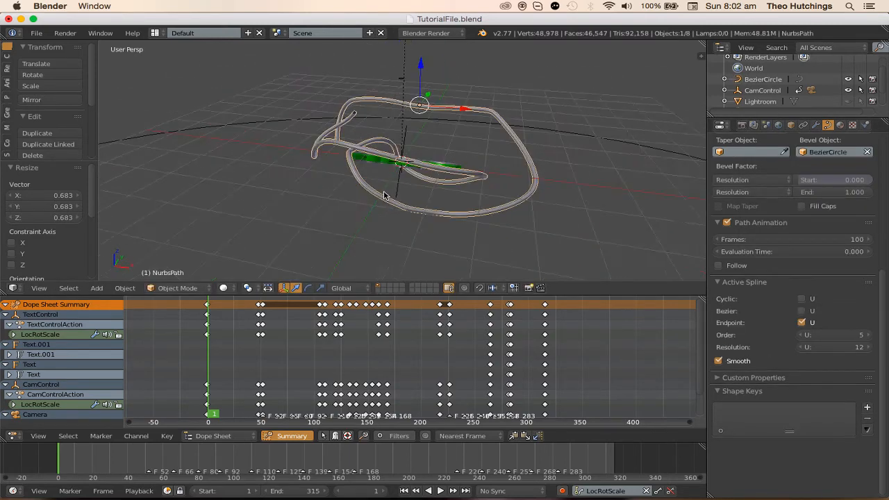
pyautogui.hotkey('shift', 'a')
pyautogui.moveTo(386, 161)
pyautogui.click(424, 209)
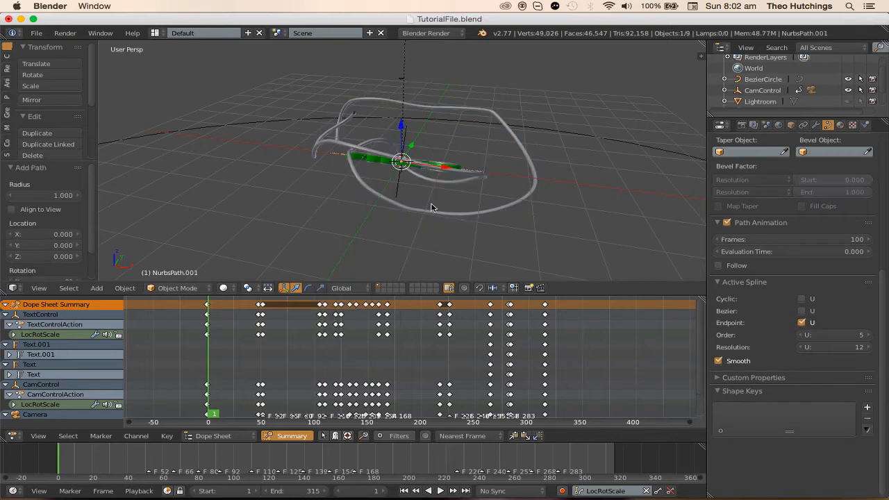
pyautogui.moveTo(446, 172); pyautogui.dragTo(294, 143)
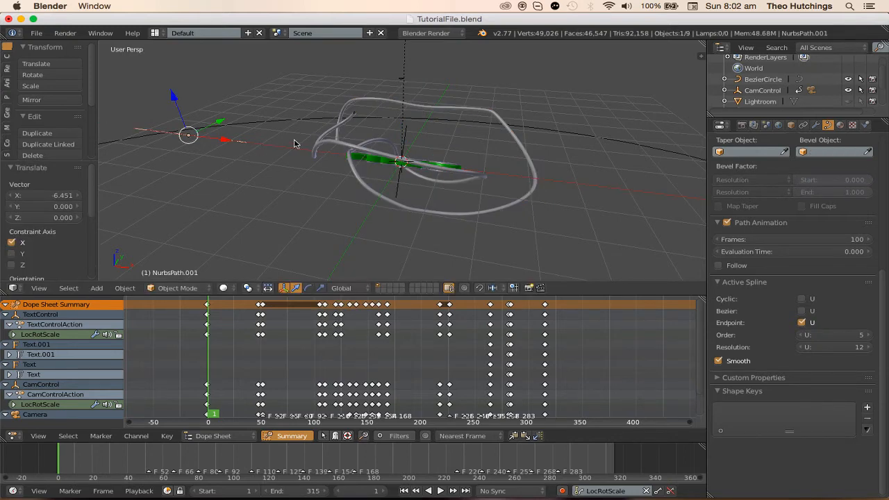
# - Assign NurbsPath.001 as the taper object of the path winding around the text
pyautogui.rightClick(362, 95)
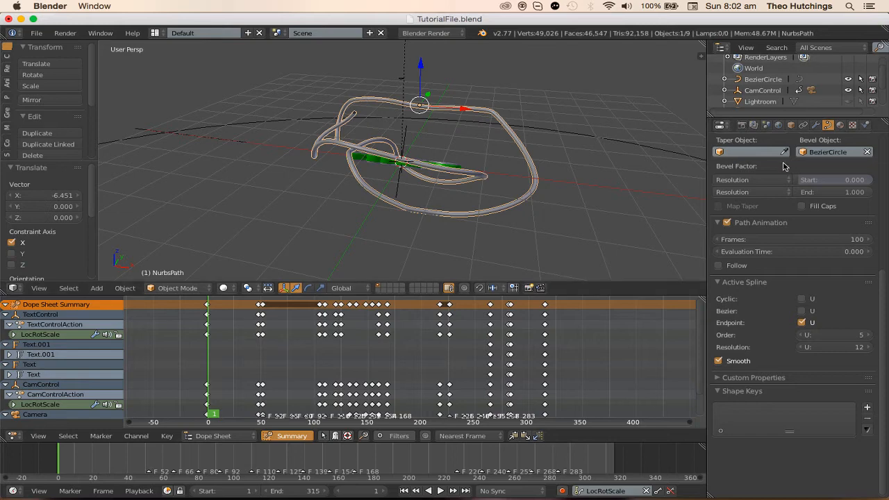
pyautogui.click(748, 152)
pyautogui.click(736, 179)
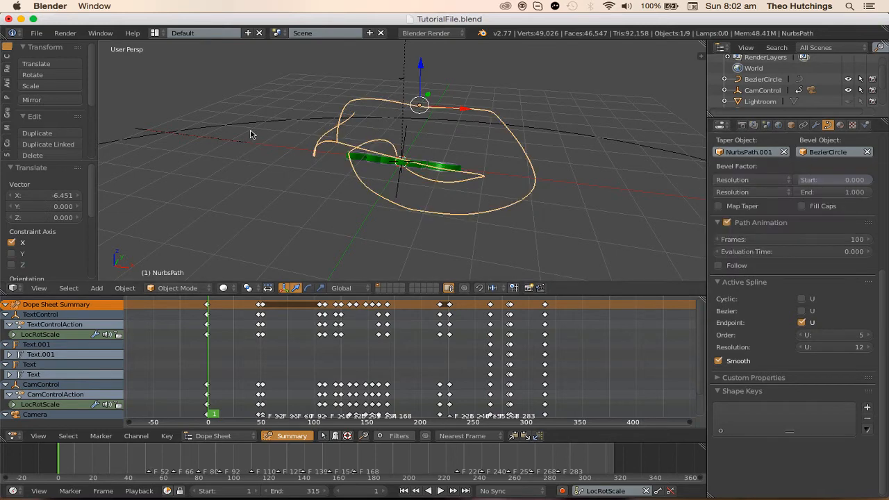
# - In Edit Mode, pull a middle point of the taper path about -3.96 on the Y axis and nudge its end point about 0.12 on Y
pyautogui.rightClick(182, 140)
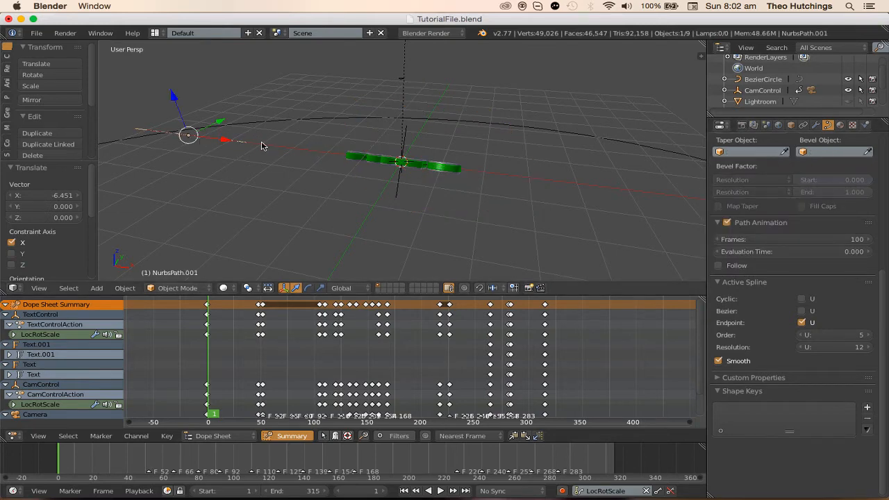
pyautogui.press('Tab')
pyautogui.press('g')
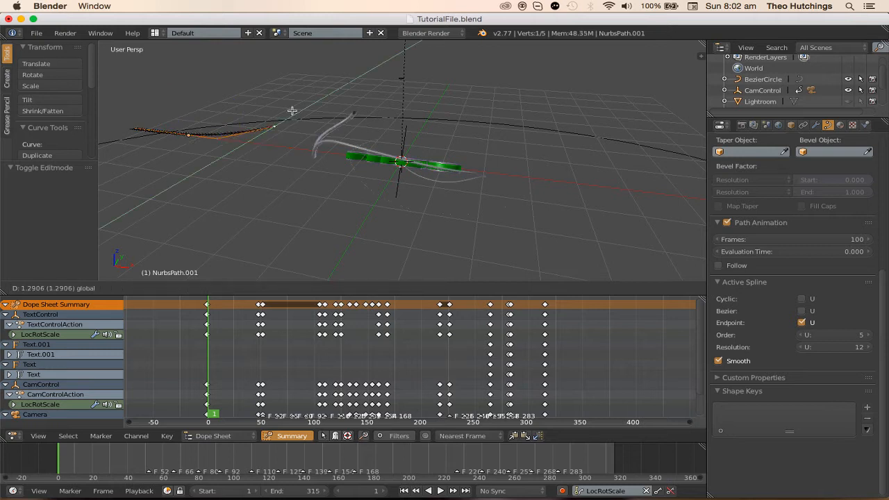
pyautogui.press('Escape')
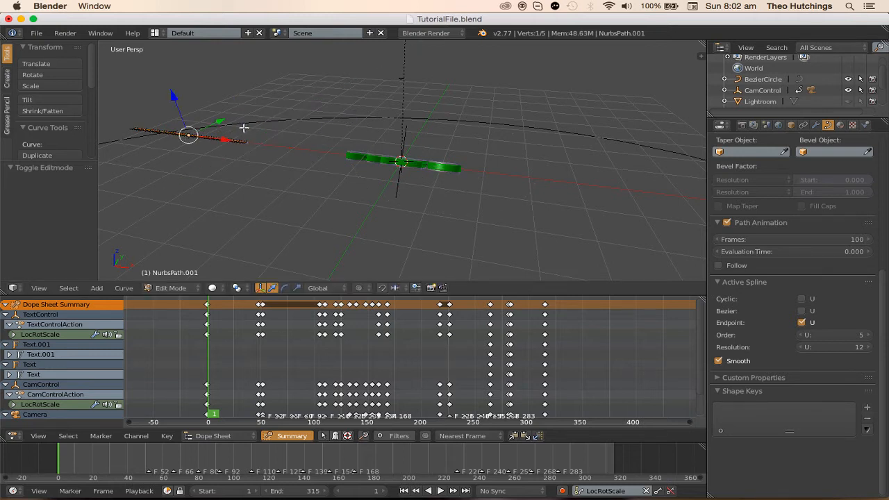
pyautogui.press('g')
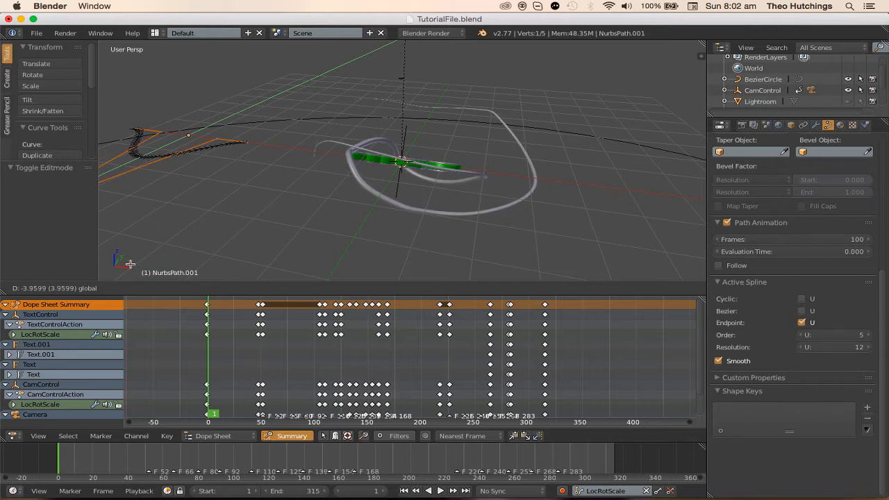
pyautogui.click(130, 263)
pyautogui.moveTo(264, 130)
pyautogui.mouseDown()
pyautogui.moveTo(287, 118)
pyautogui.moveTo(278, 130)
pyautogui.mouseUp()
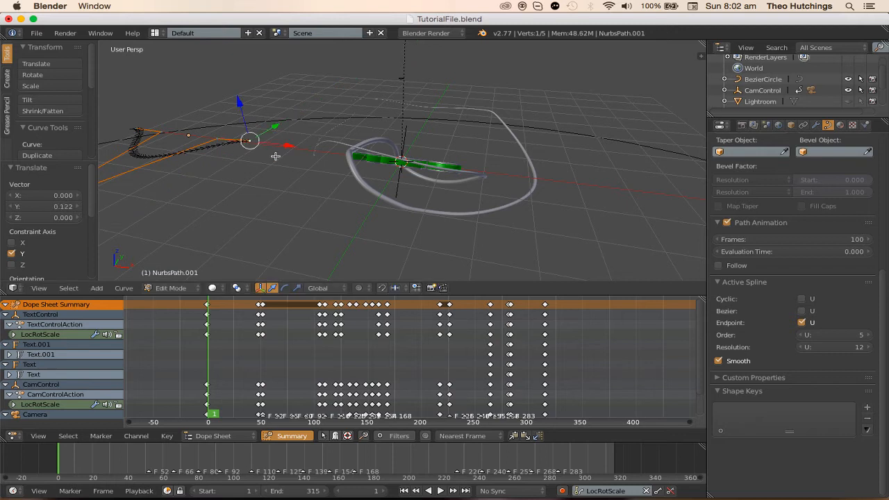
# - Reposition both end points of the taper path, moving the one nearer the text about -1.18 on X, 0.42 on Y and 1.27 on Z
pyautogui.press('g')
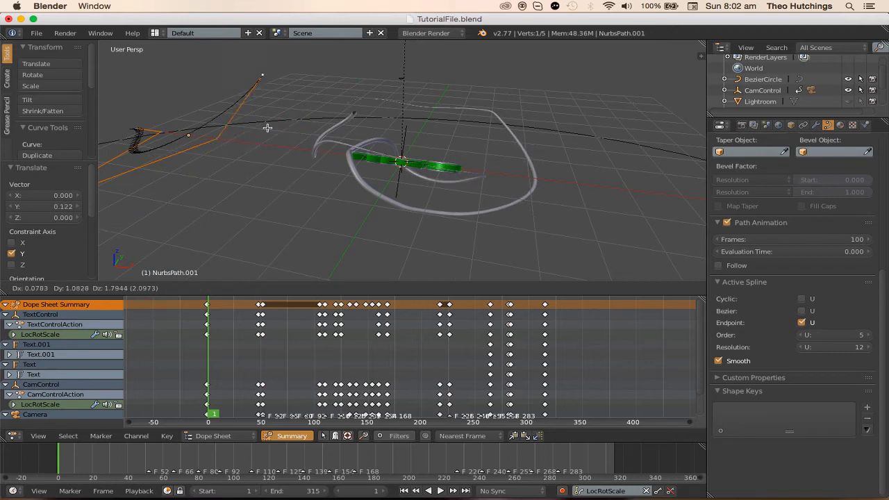
pyautogui.click(213, 147)
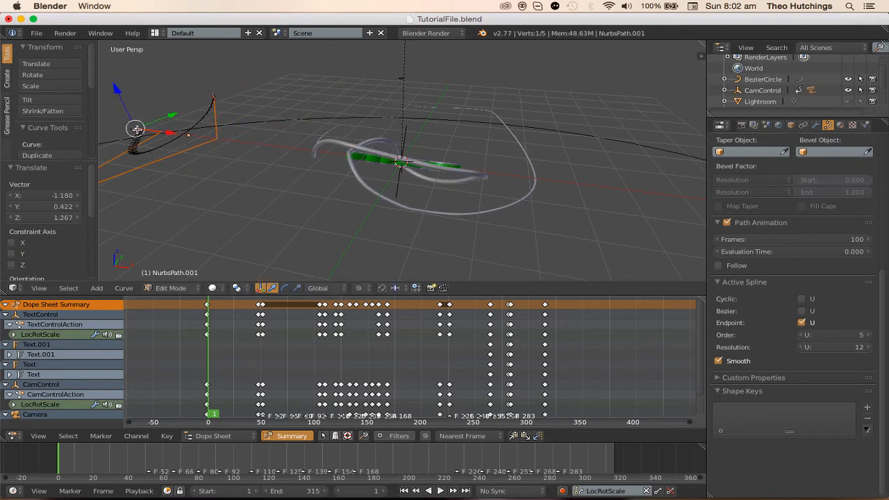
pyautogui.press('g')
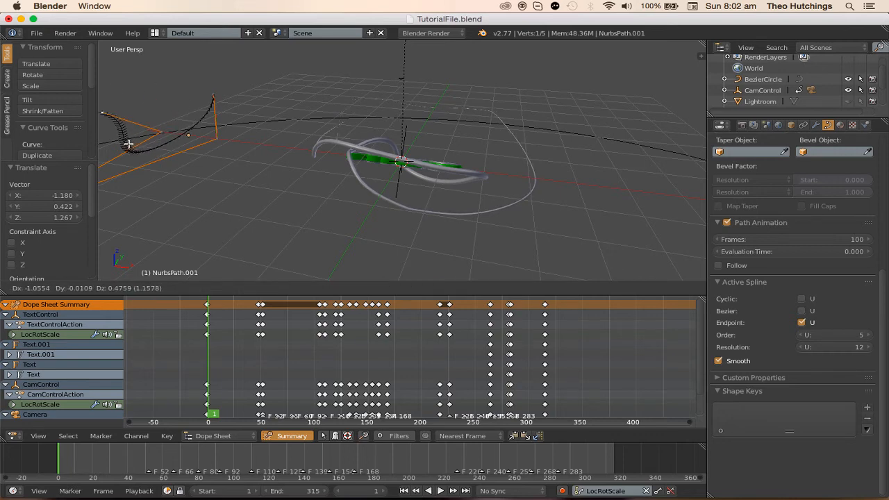
pyautogui.click(137, 143)
pyautogui.press('Tab')
# - Keyframe the bevel factor of the path around the text with Start 0.000 at frame 1 and End 0.000 at frame 11
pyautogui.moveTo(317, 149); pyautogui.dragTo(473, 238, button='middle')
pyautogui.rightClick(321, 190)
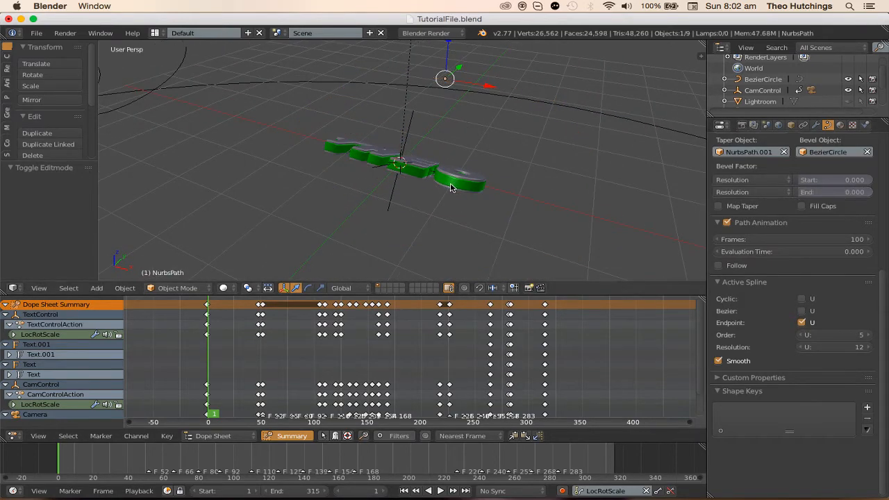
pyautogui.press('i')
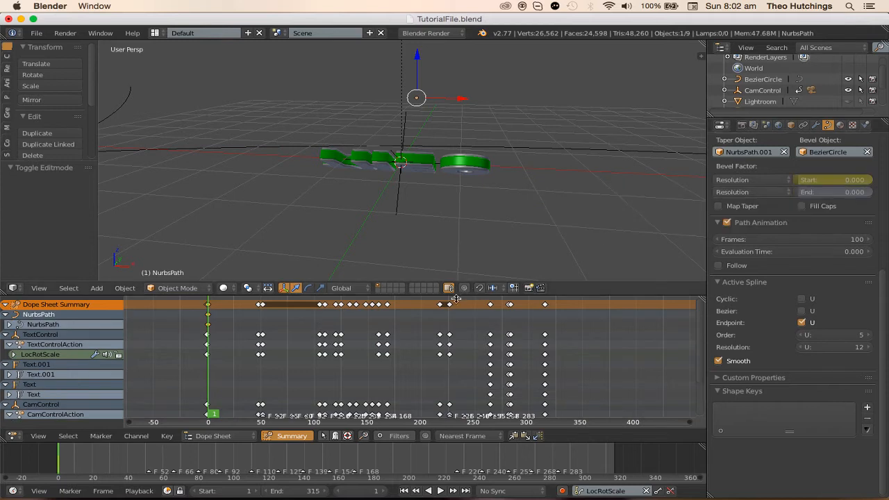
pyautogui.scroll(3, 550, 345)
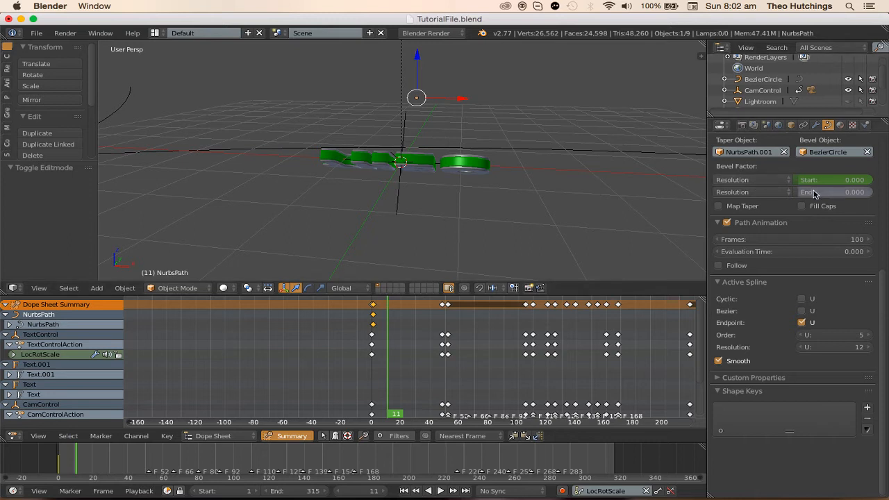
pyautogui.moveTo(459, 379); pyautogui.dragTo(376, 383, button='middle')
pyautogui.moveTo(435, 368); pyautogui.dragTo(198, 373, button='middle')
pyautogui.moveTo(367, 351); pyautogui.dragTo(226, 355, button='middle')
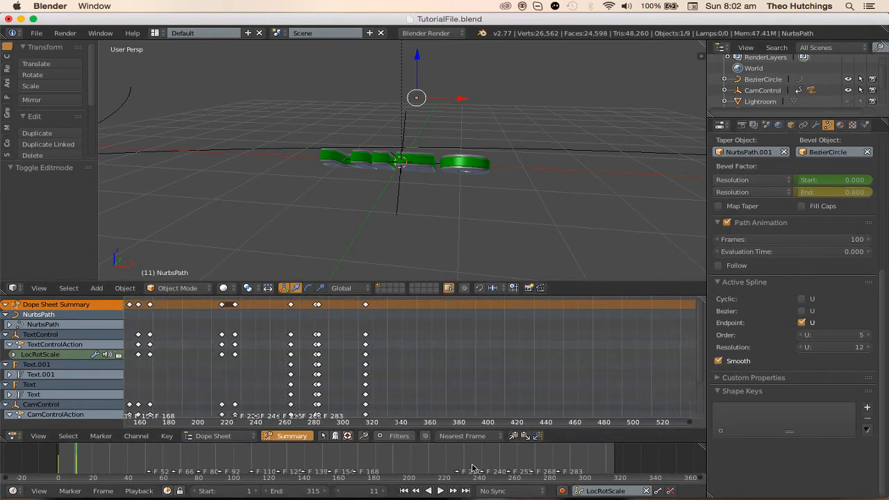
# - Keyframe the path's bevel factor with Start 1.000 at frame 305 and End 1.000 at frame 315
pyautogui.click(466, 491)
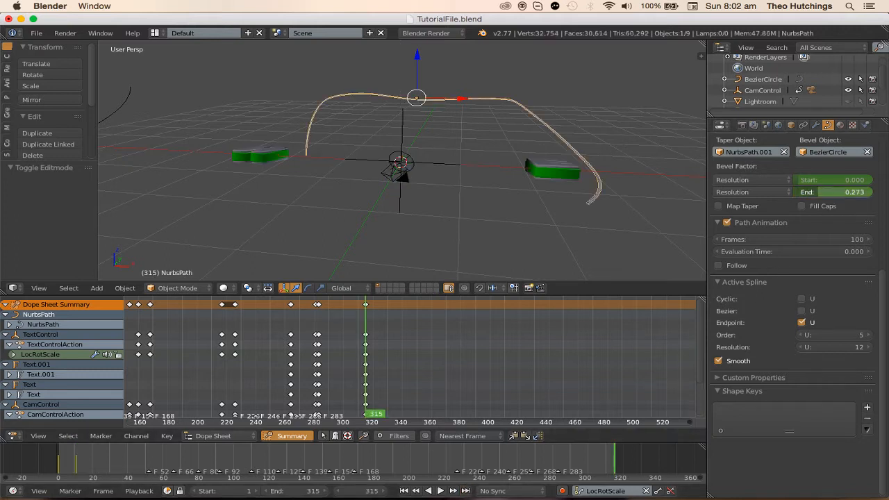
pyautogui.moveTo(819, 192); pyautogui.dragTo(799, 195)
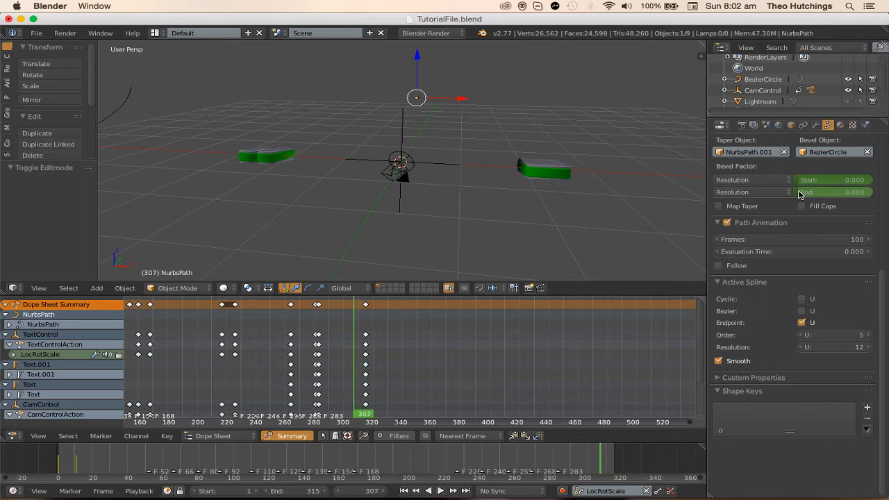
pyautogui.moveTo(839, 177); pyautogui.dragTo(868, 184)
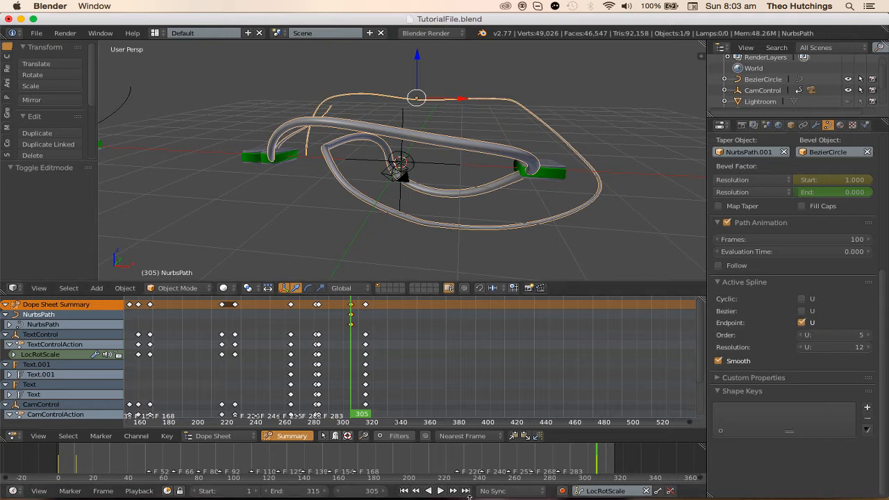
pyautogui.click(465, 490)
pyautogui.moveTo(809, 196); pyautogui.dragTo(846, 186)
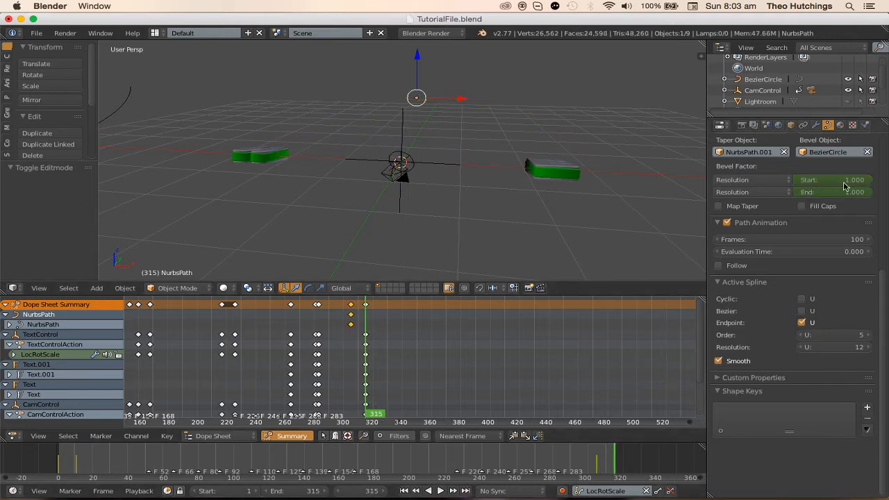
# - Play back the animation and examine how the path travels around the text
pyautogui.hotkey('alt', 'a')
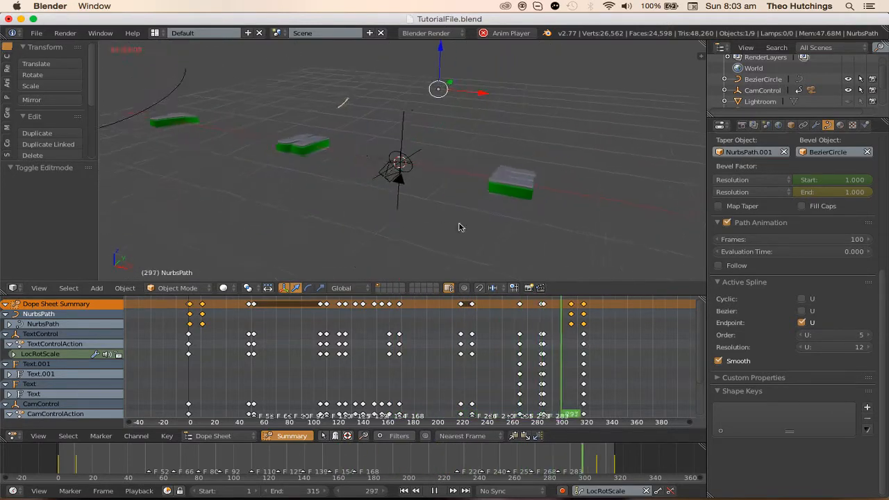
pyautogui.scroll(3, 362, 346)
pyautogui.press('a')
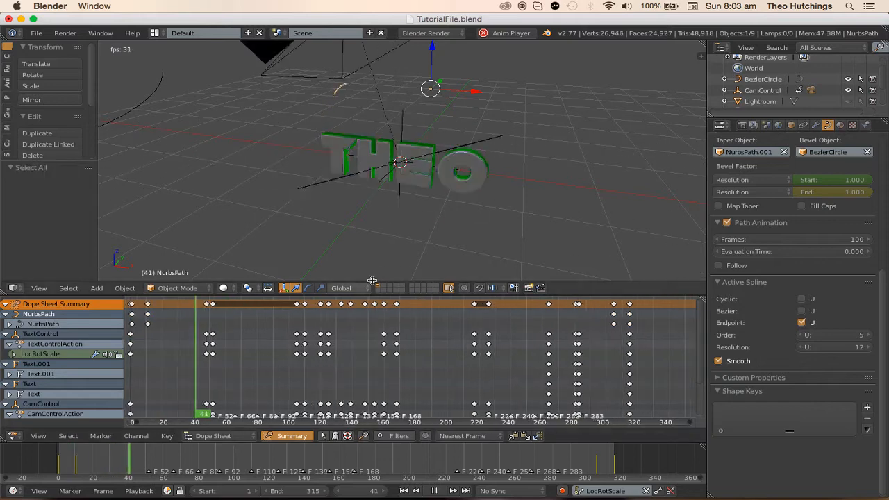
pyautogui.hotkey('alt', 'a')
pyautogui.moveTo(472, 132); pyautogui.dragTo(411, 123, button='middle')
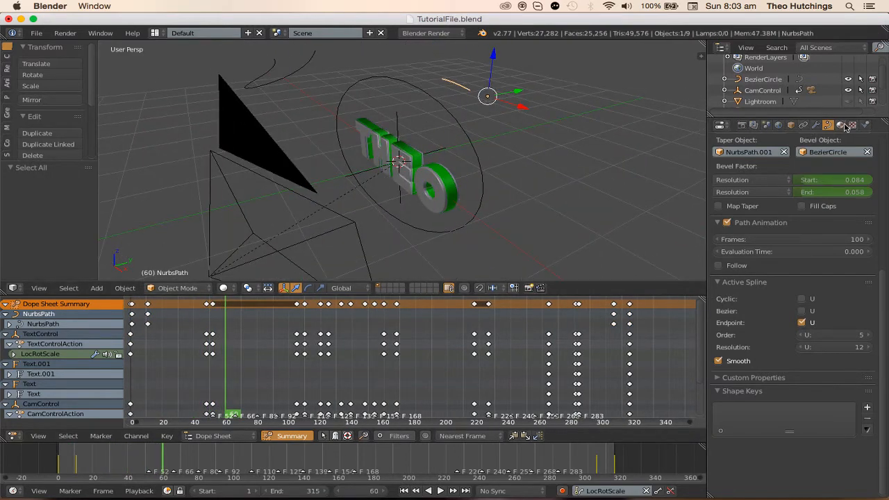
# - Assign the existing Material.002 to the path around the text
pyautogui.click(840, 125)
pyautogui.click(721, 160)
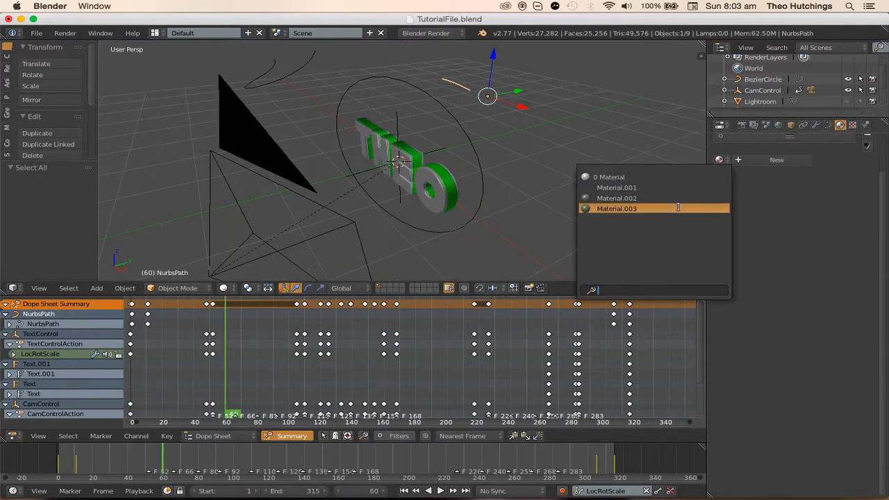
pyautogui.click(678, 207)
pyautogui.hotkey('alt', 'a')
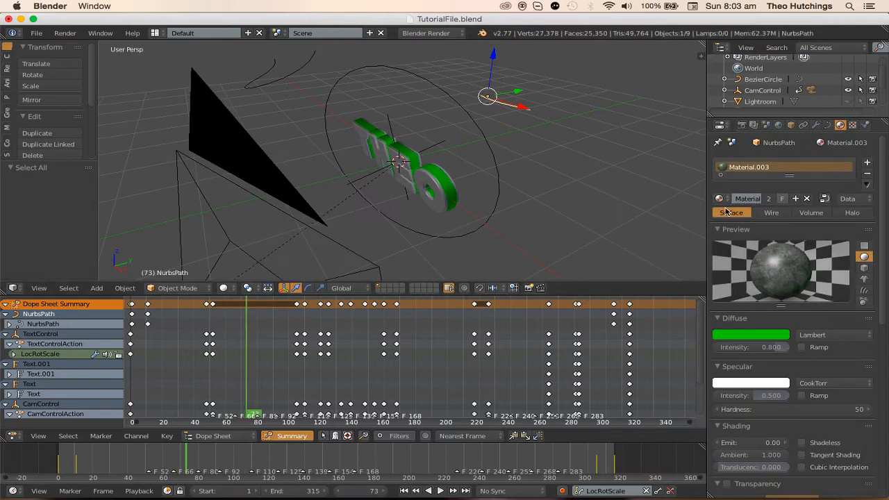
pyautogui.click(721, 198)
pyautogui.click(697, 238)
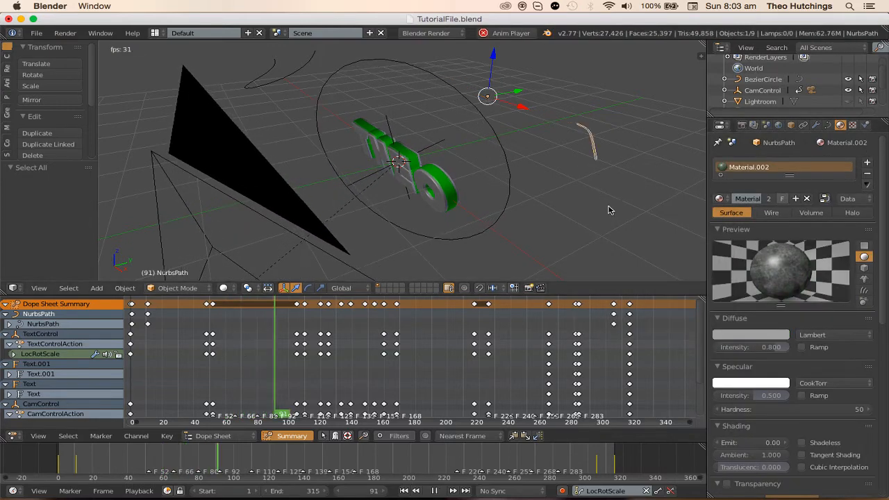
# - Duplicate the path in place and rotate the copy -180° about the X axis
pyautogui.hotkey('alt', 'a')
pyautogui.moveTo(393, 174); pyautogui.dragTo(367, 151, button='middle')
pyautogui.hotkey('shift', 'd')
pyautogui.press('Escape')
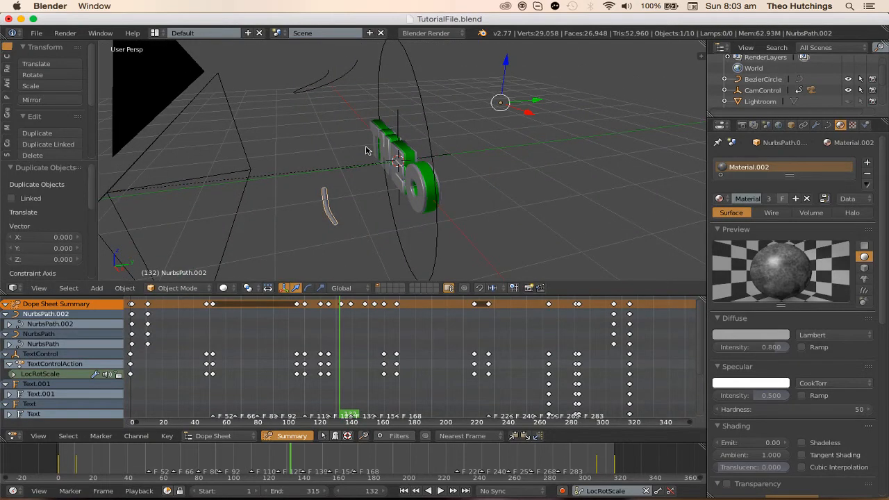
pyautogui.press('r')
pyautogui.press('x')
pyautogui.press('1')
pyautogui.press('BackSpace')
pyautogui.press('Return')
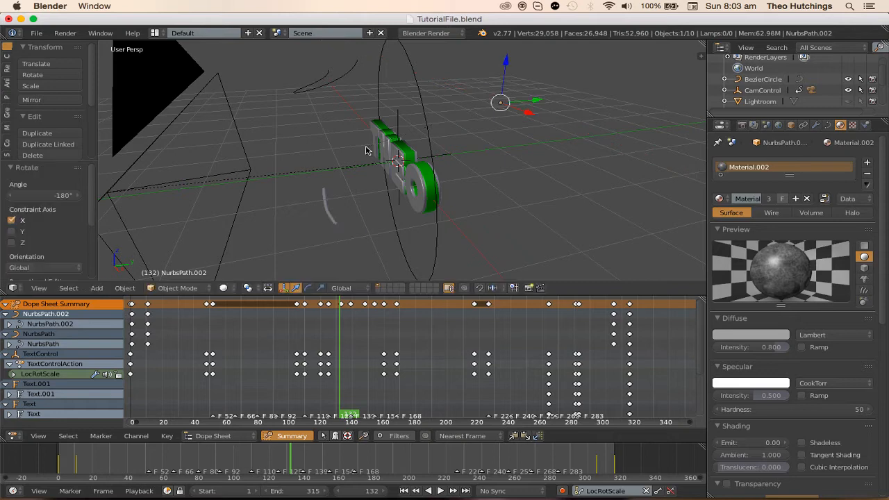
# - Move the duplicated path about -4.03 along the Y axis, toward the camera side of the text
pyautogui.scroll(-7, 371, 149)
pyautogui.moveTo(375, 149); pyautogui.dragTo(438, 147, button='middle')
pyautogui.scroll(2, 415, 152)
pyautogui.scroll(2, 439, 147)
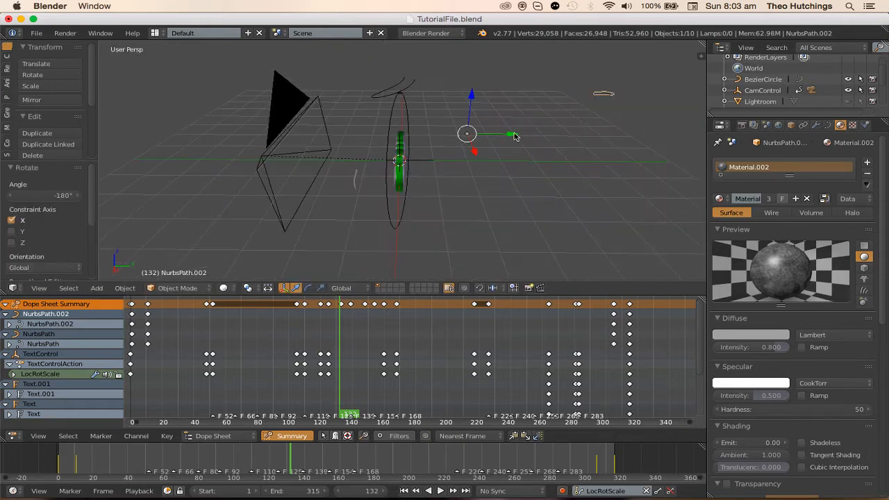
pyautogui.moveTo(515, 136); pyautogui.dragTo(471, 146)
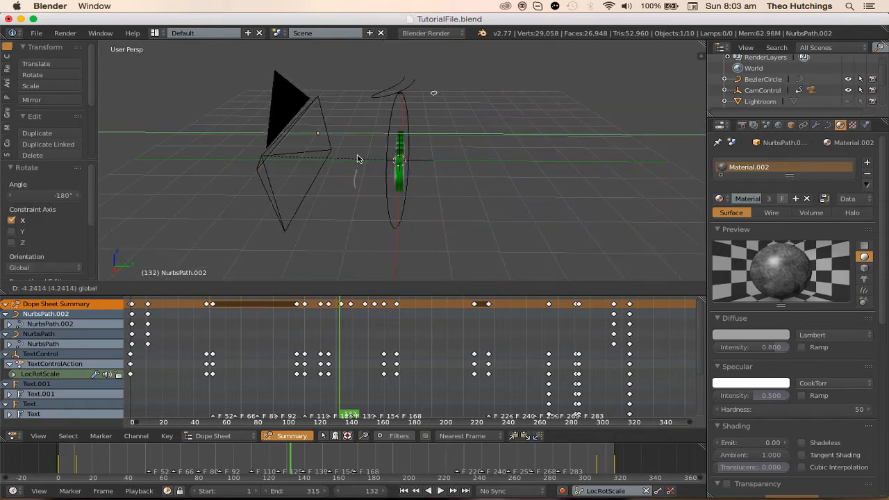
pyautogui.moveTo(366, 162); pyautogui.dragTo(366, 162)
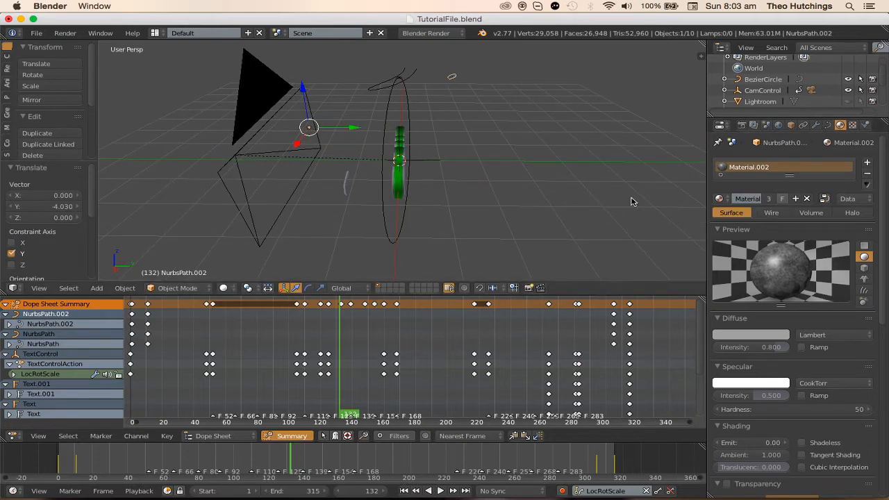
# - Preview the animation from the start and move the duplicated path about -2.075 along the Z axis
pyautogui.scroll(1, 361, 195)
pyautogui.scroll(-4, 305, 348)
pyautogui.click(206, 347)
pyautogui.hotkey('alt', 'a')
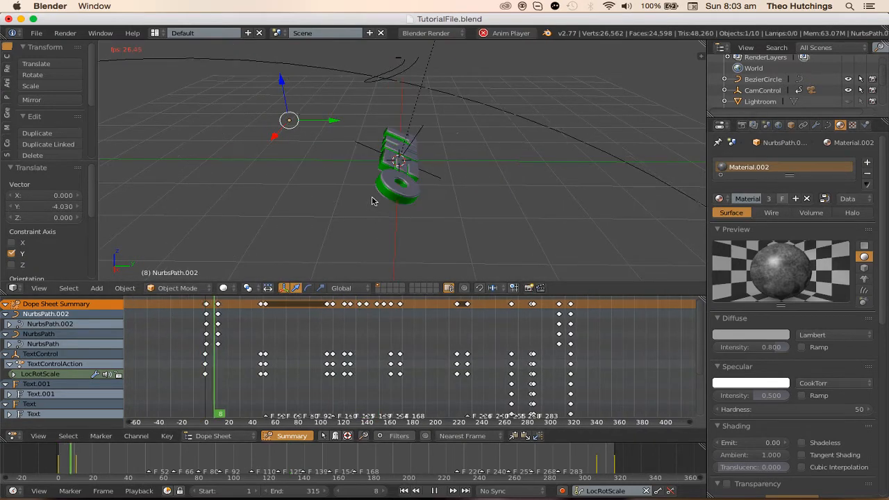
pyautogui.moveTo(373, 201); pyautogui.dragTo(347, 133, button='middle')
pyautogui.scroll(3, 383, 191)
pyautogui.scroll(-4, 362, 196)
pyautogui.hotkey('alt', 'a')
pyautogui.press('g')
pyautogui.press('z')
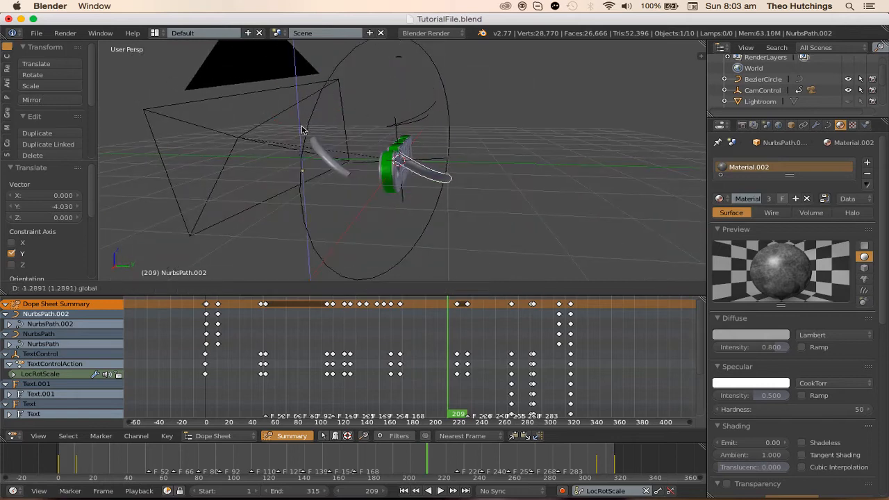
pyautogui.click(309, 159)
# - Review both paths in motion and move the duplicated path about 0.108 along the Z axis
pyautogui.hotkey('alt', 'a')
pyautogui.moveTo(309, 160); pyautogui.dragTo(410, 174, button='middle')
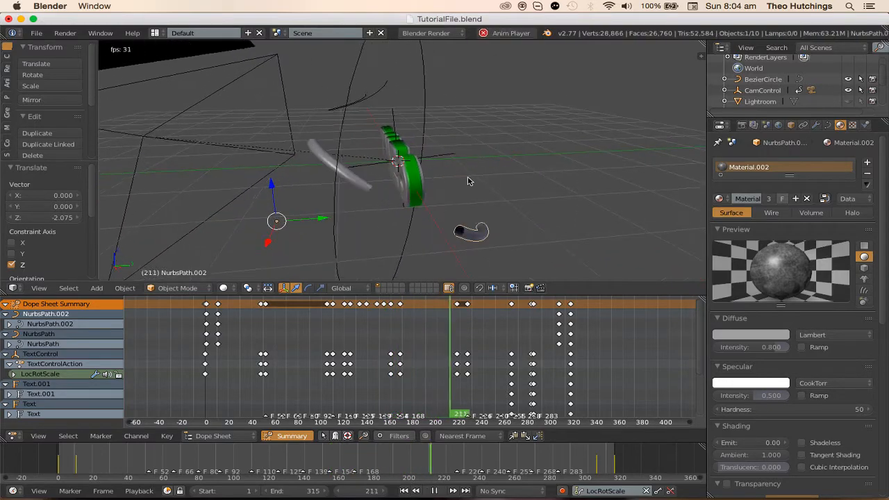
pyautogui.click(351, 346)
pyautogui.scroll(-1, 351, 345)
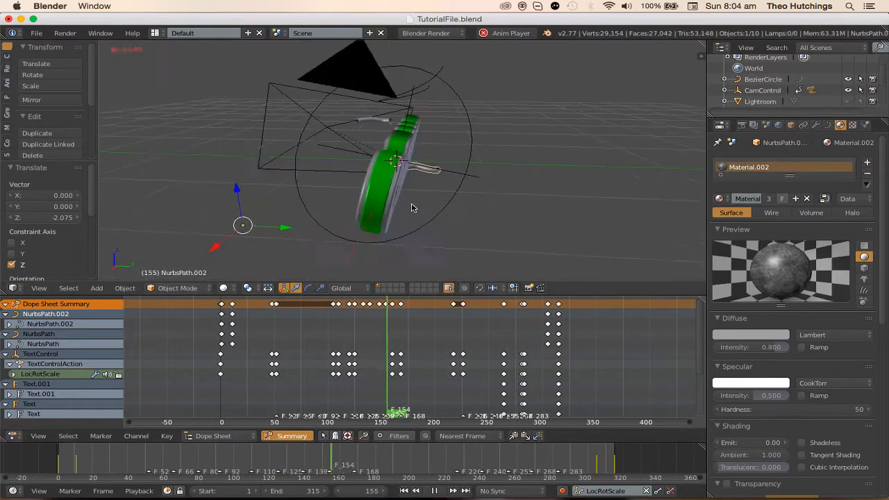
pyautogui.moveTo(413, 208); pyautogui.dragTo(366, 174, button='middle')
pyautogui.hotkey('alt', 'a')
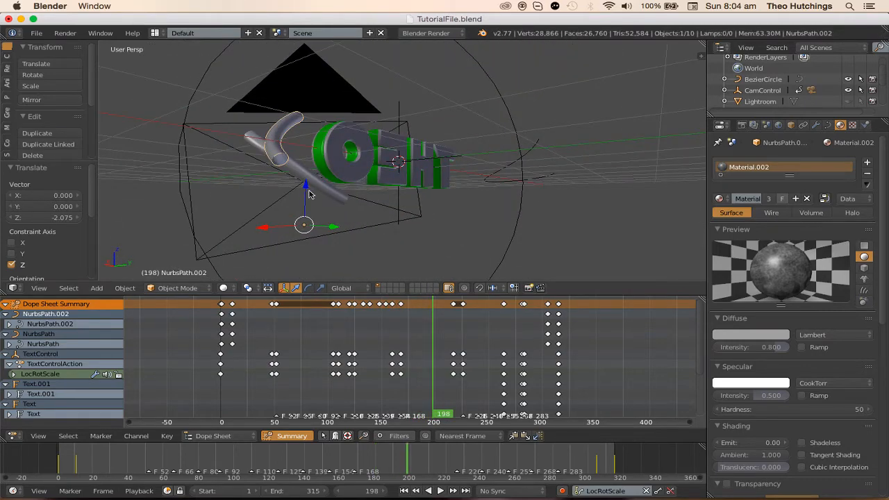
# - Replay the animation and examine from several angles how closely the duplicated path passes the text
pyautogui.hotkey('alt', 'a')
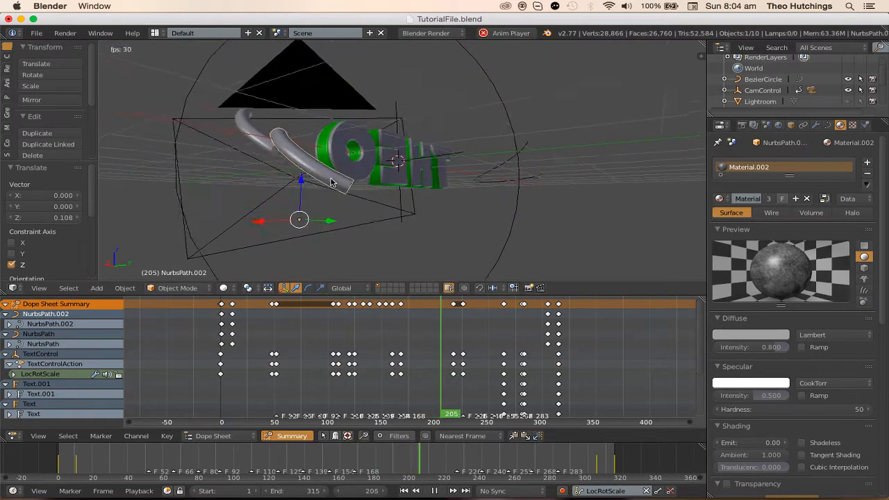
pyautogui.click(253, 318)
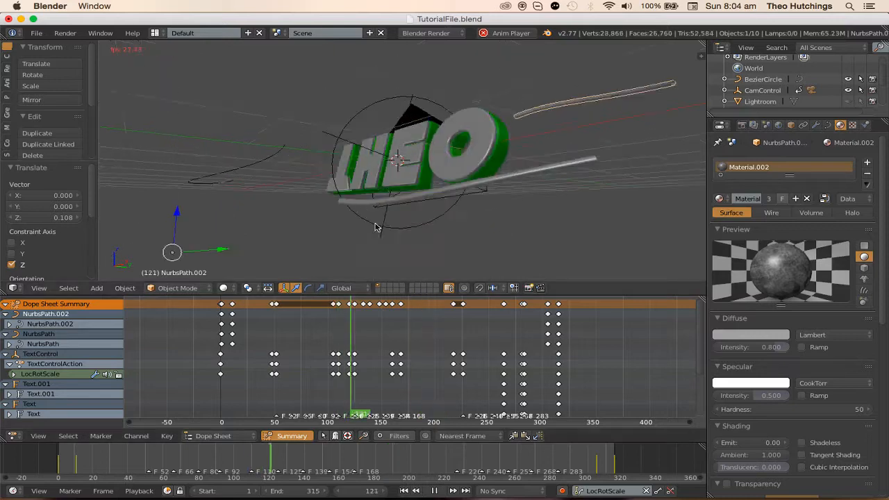
pyautogui.hotkey('alt', 'a')
pyautogui.moveTo(395, 216); pyautogui.dragTo(467, 160, button='middle')
pyautogui.hotkey('alt', 'a')
pyautogui.hotkey('alt', 'a')
pyautogui.press('s')
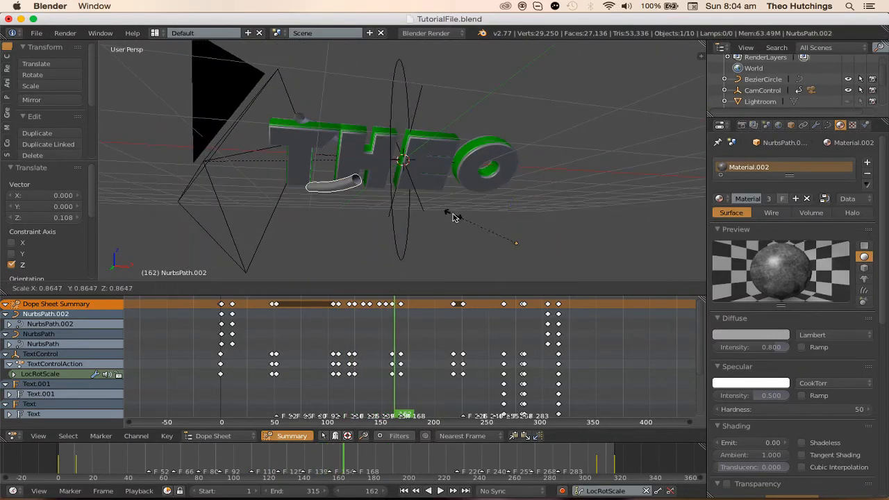
pyautogui.press('Escape')
pyautogui.press('s')
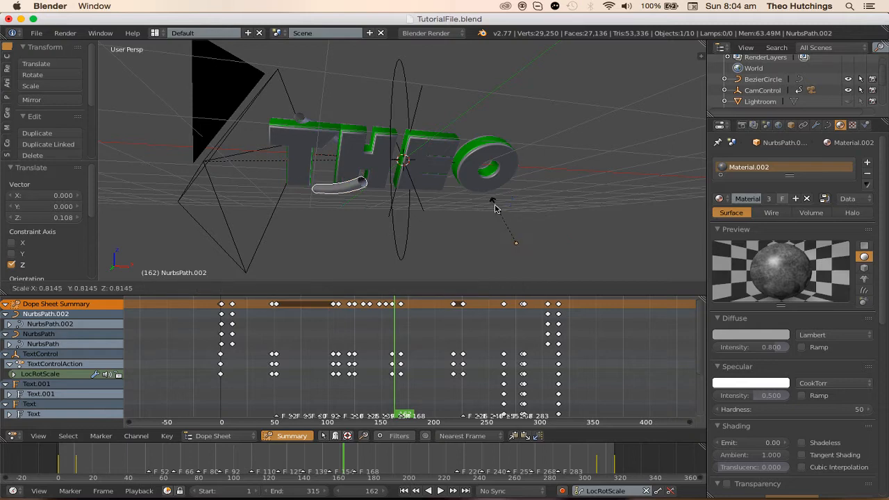
pyautogui.press('Escape')
# - Move the duplicated path about -0.167 along the Z axis, lowering it relative to the text
pyautogui.moveTo(439, 207); pyautogui.dragTo(335, 234, button='middle')
pyautogui.press('g')
pyautogui.press('z')
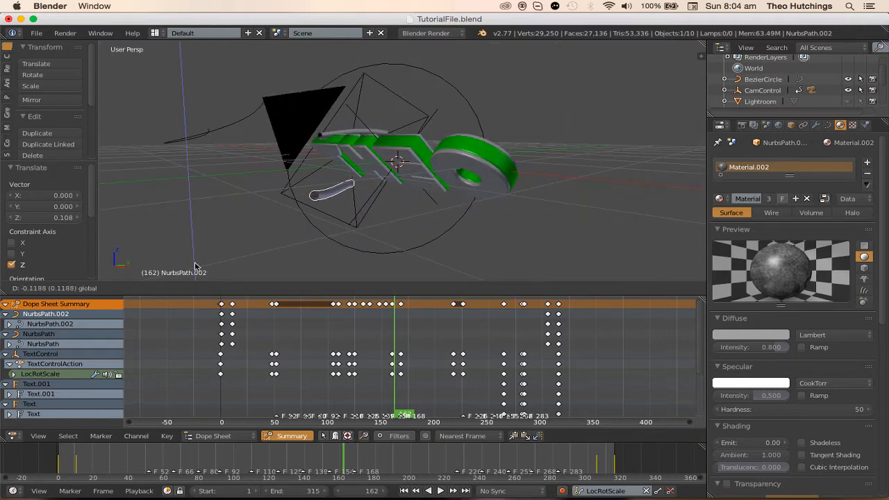
pyautogui.click(196, 267)
# - Check the playback up to frame 150, select the original path and move it about 0.236 along the Z axis
pyautogui.hotkey('alt', 'a')
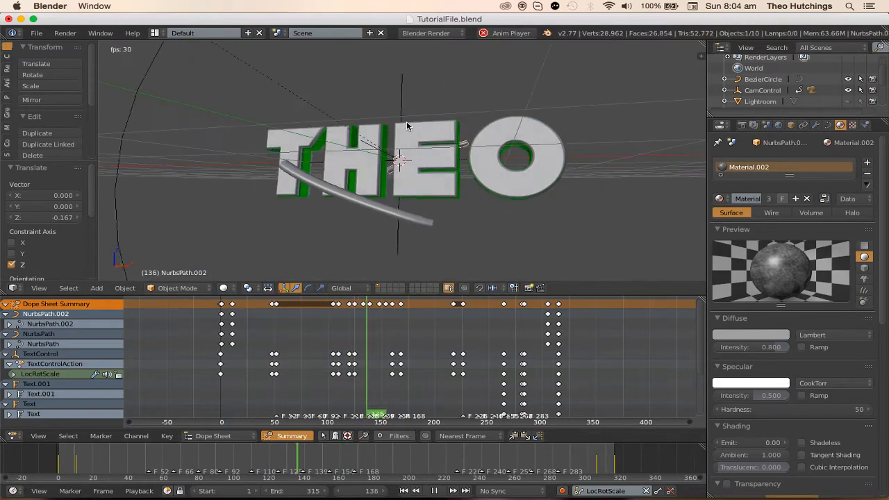
pyautogui.click(334, 321)
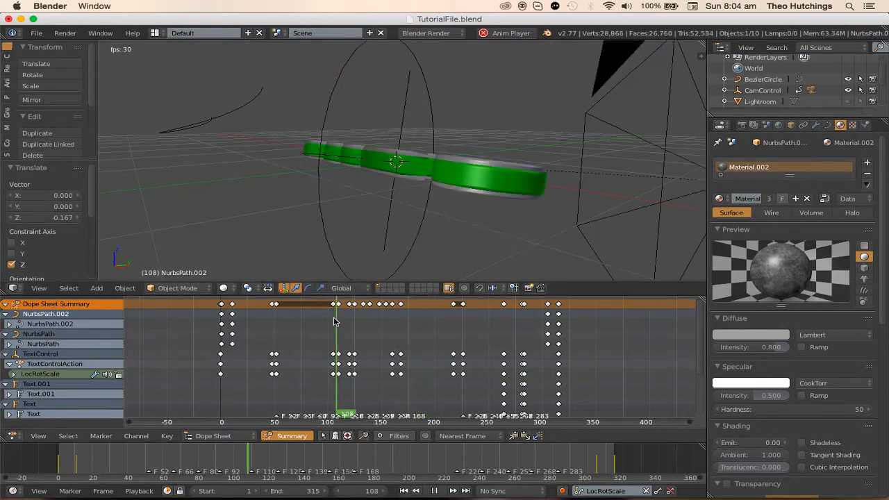
pyautogui.hotkey('alt', 'a')
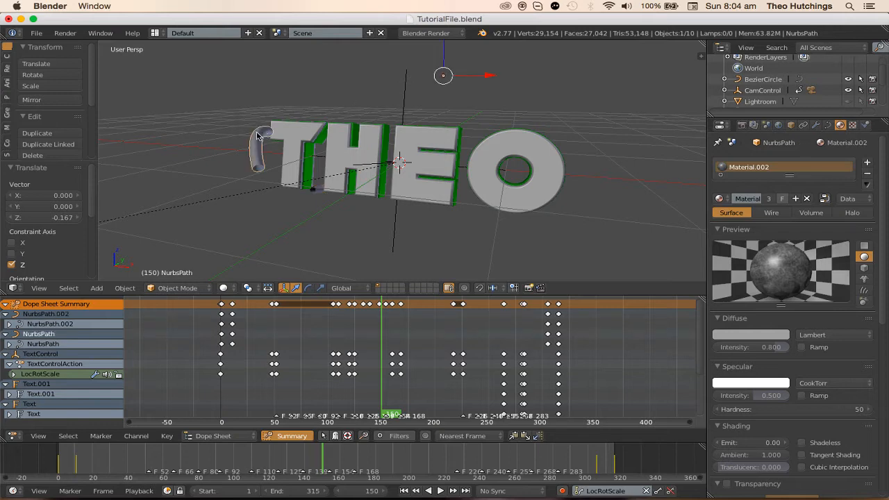
pyautogui.hotkey('alt', 'a')
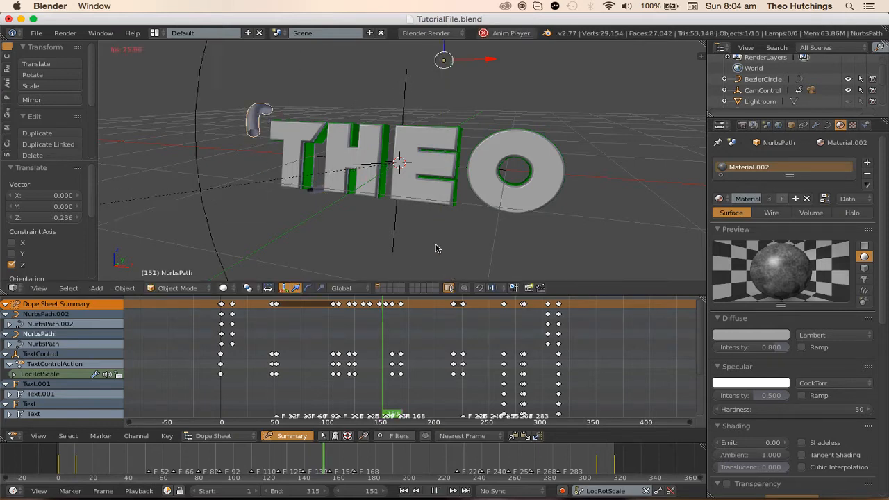
# - Duplicate the original path in place at frame 225
pyautogui.moveTo(437, 198); pyautogui.dragTo(377, 212, button='middle')
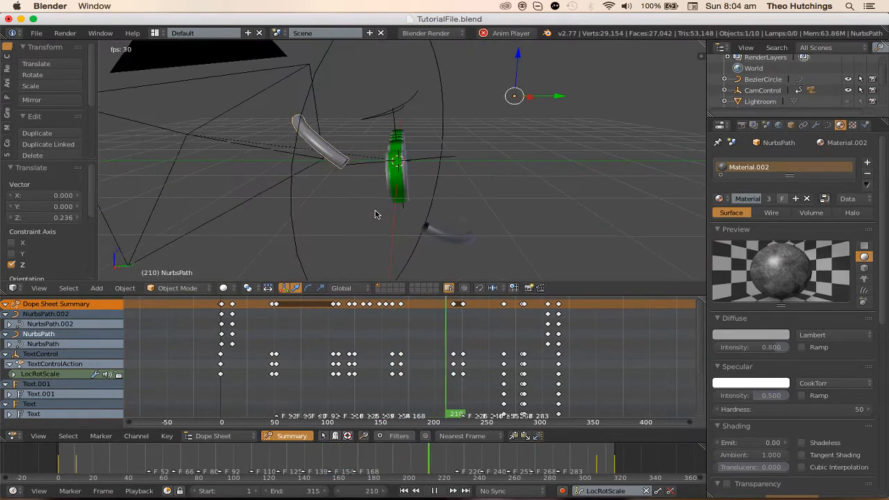
pyautogui.hotkey('shift', 'd')
pyautogui.rightClick(457, 146)
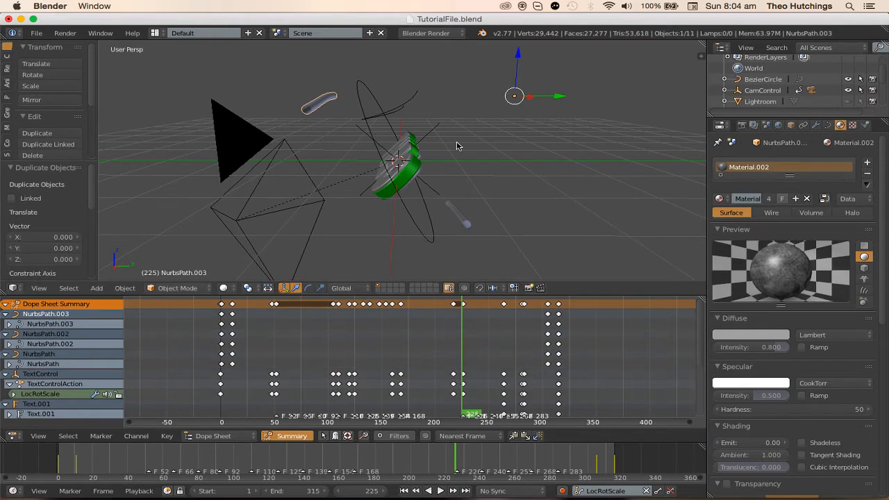
# - Rotate the duplicated path 90° about the X axis and assign it the green Material.003
pyautogui.press('r')
pyautogui.press('x')
pyautogui.press('Return')
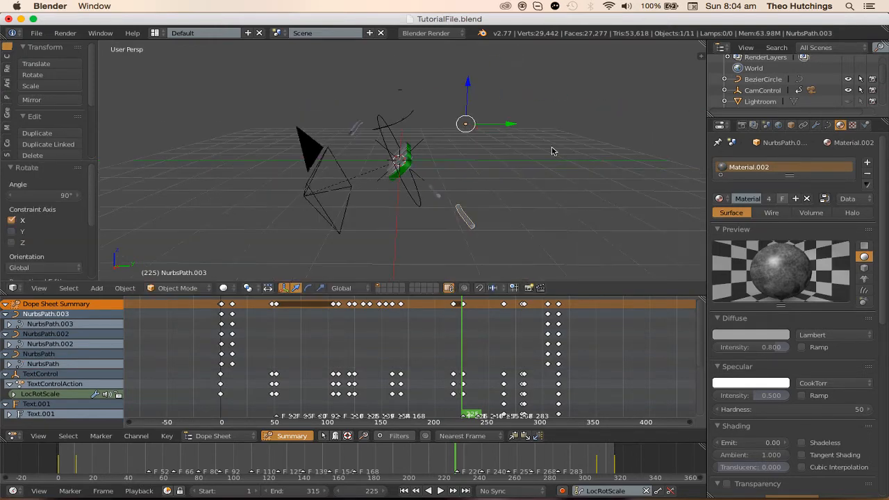
pyautogui.click(721, 199)
pyautogui.click(674, 247)
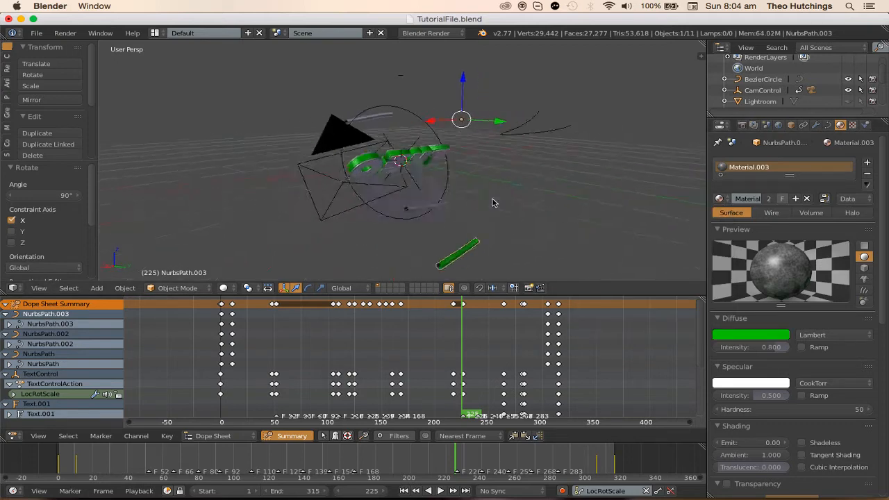
# - Move the green path about -2.973 along the Y axis
pyautogui.press('g')
pyautogui.press('y')
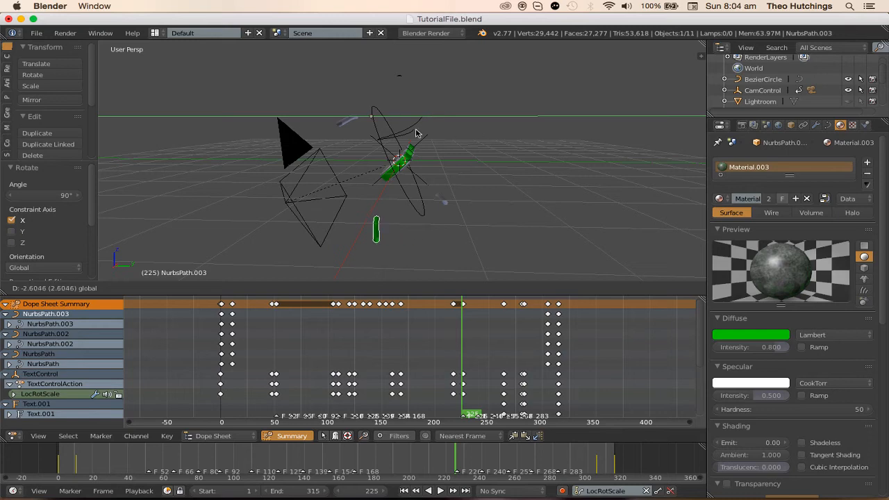
pyautogui.click(404, 132)
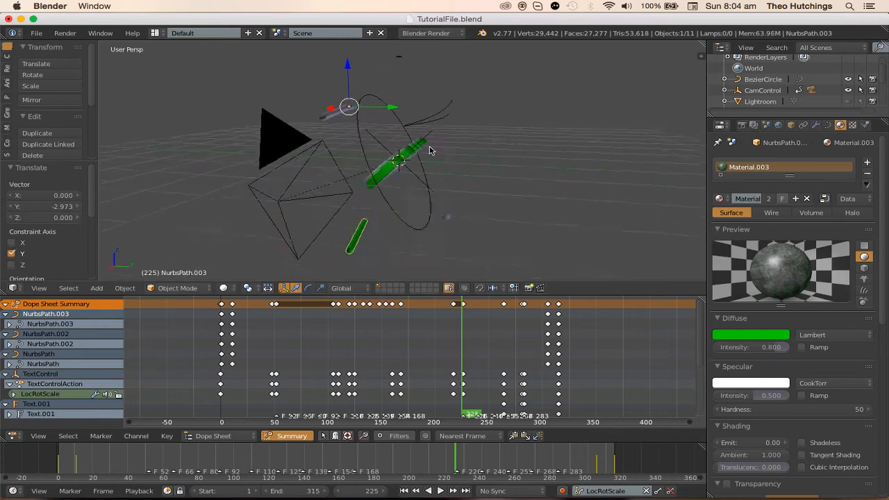
# - Check the playback up to frame 173 and raise the green path about 0.368 along the Z axis
pyautogui.hotkey('alt', 'a')
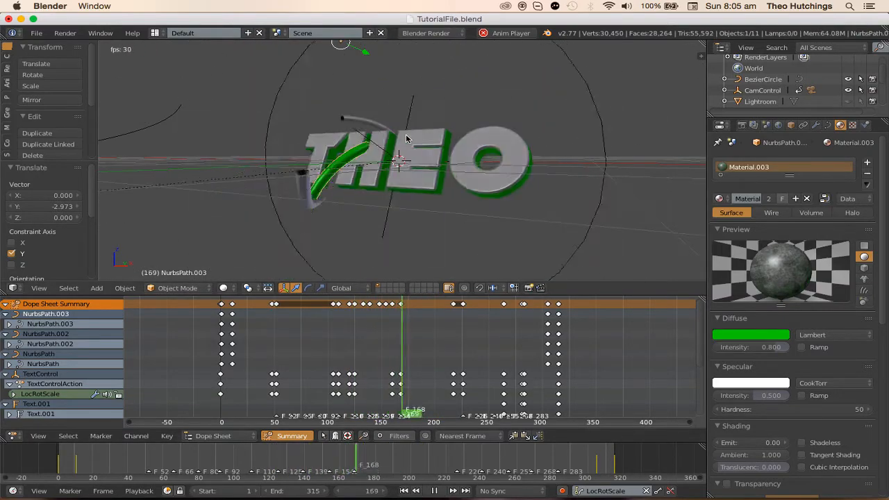
pyautogui.hotkey('alt', 'a')
pyautogui.scroll(-2, 345, 97)
pyautogui.moveTo(364, 60); pyautogui.dragTo(366, 45)
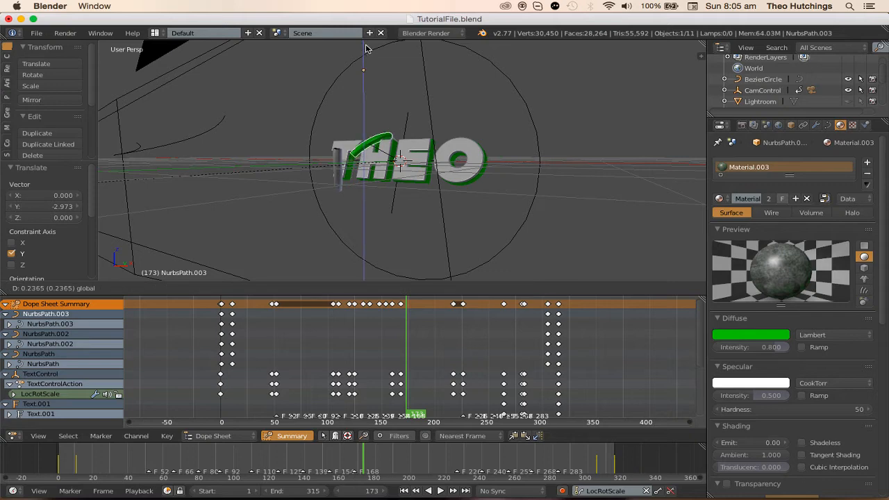
pyautogui.click(368, 280)
# - Play on to frame 226, duplicate the green path in place and rotate the copy -180° about the X axis
pyautogui.hotkey('alt', 'a')
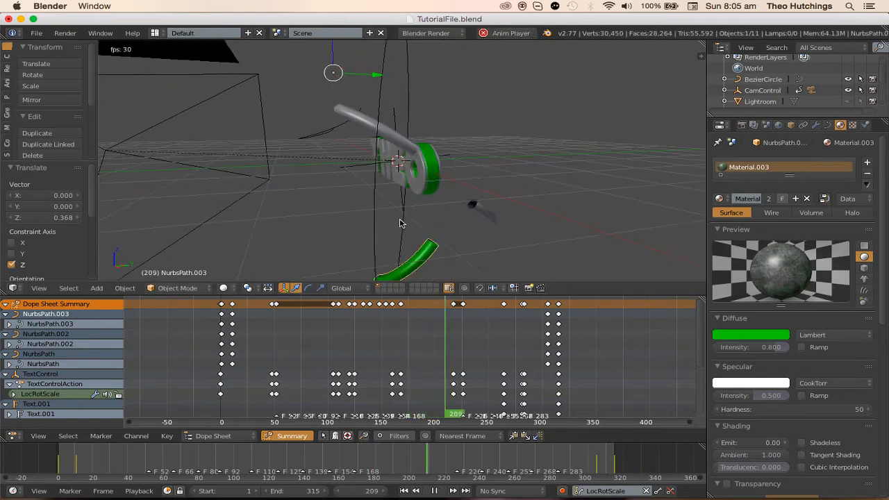
pyautogui.hotkey('alt', 'a')
pyautogui.hotkey('shift', 'd')
pyautogui.rightClick(453, 218)
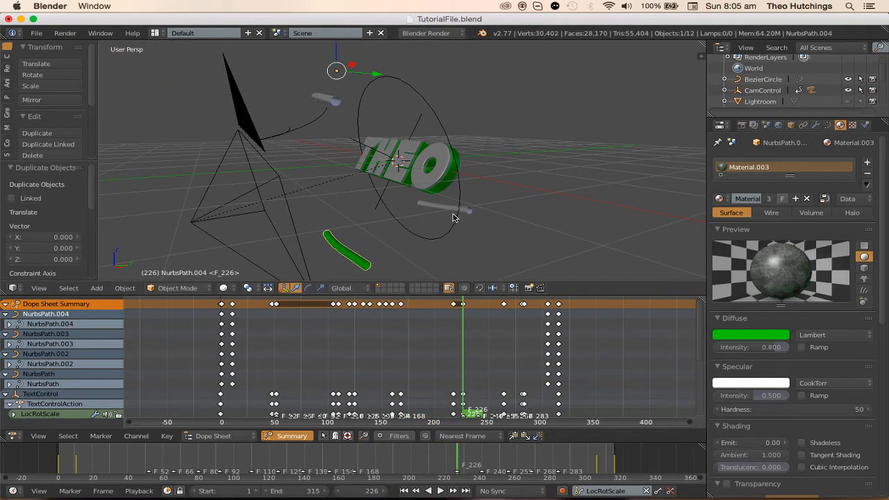
pyautogui.write('rx0')
pyautogui.press('Return')
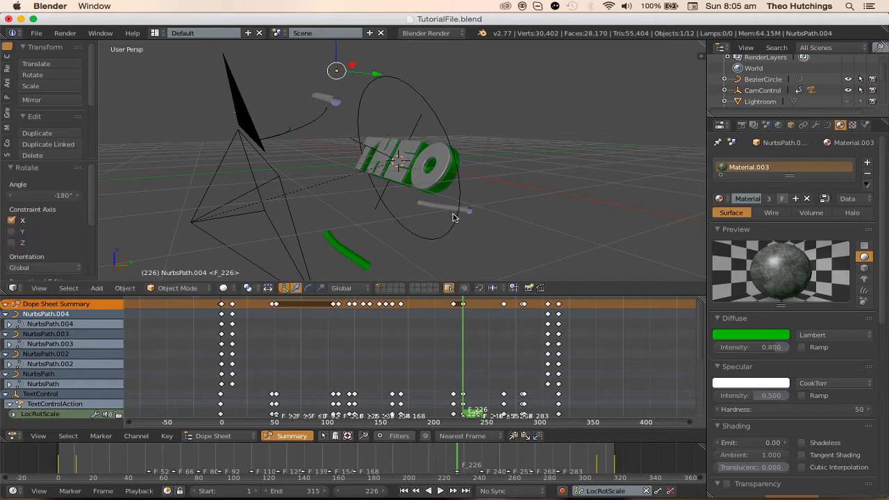
# - Move the copied green path about -3.475 along Z, shift it along Y, lower it another 0.137 and check the playback
pyautogui.scroll(-2, 448, 212)
pyautogui.scroll(2, 394, 175)
pyautogui.moveTo(409, 112)
pyautogui.mouseDown()
pyautogui.moveTo(459, 110)
pyautogui.moveTo(409, 105)
pyautogui.mouseUp()
pyautogui.scroll(-4, 435, 109)
pyautogui.moveTo(411, 152); pyautogui.dragTo(413, 154)
pyautogui.scroll(2, 420, 167)
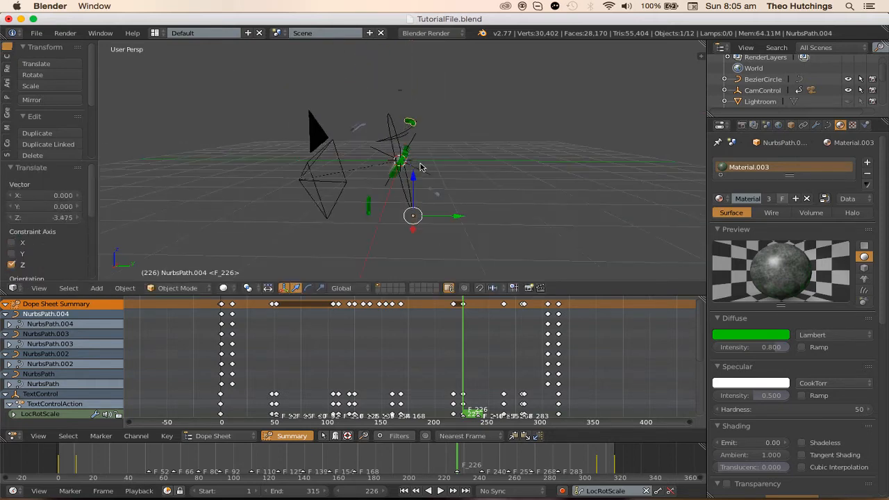
pyautogui.moveTo(455, 214); pyautogui.dragTo(475, 216)
pyautogui.hotkey('alt', 'a')
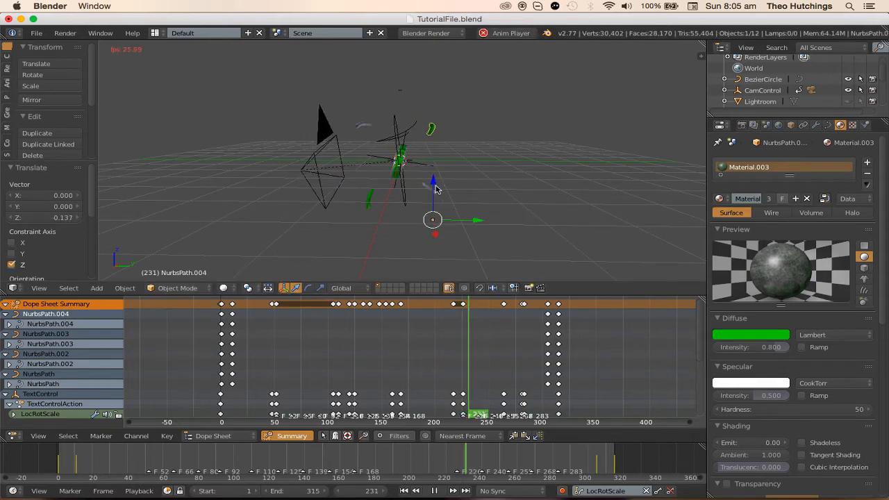
# - Deselect everything, go back to frame 0 and save over TutorialFile.blend
pyautogui.press('a')
pyautogui.click(204, 355)
pyautogui.hotkey('ctrl', 's')
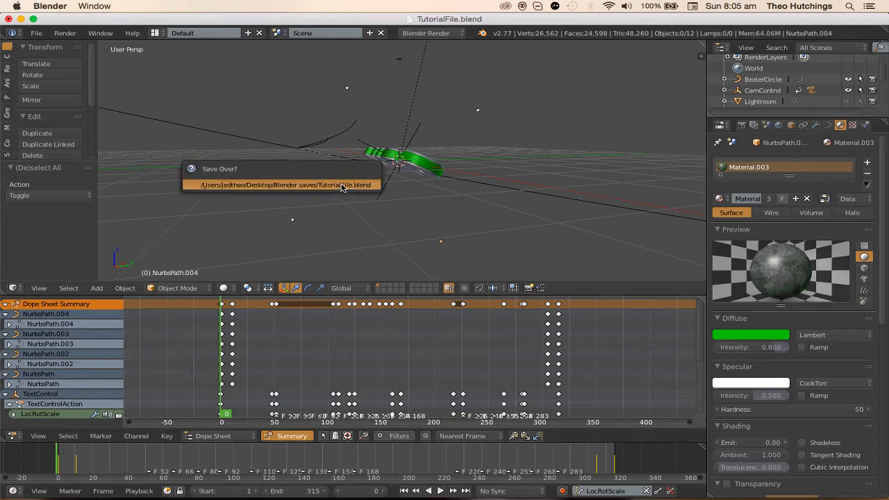
pyautogui.click(343, 184)
# - Preview the animation through the camera, stop at frame 59 and hide the BezierCircle and the curve beside the text
pyautogui.hotkey('alt', 'a')
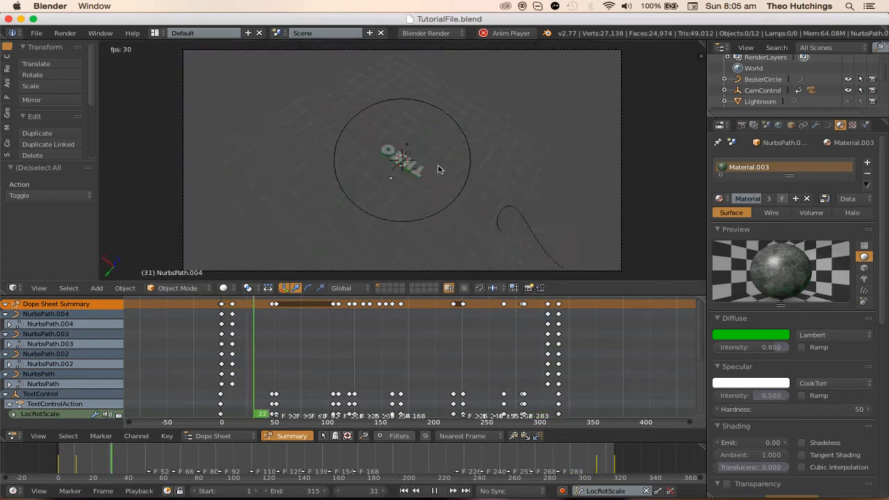
pyautogui.hotkey('alt', 'a')
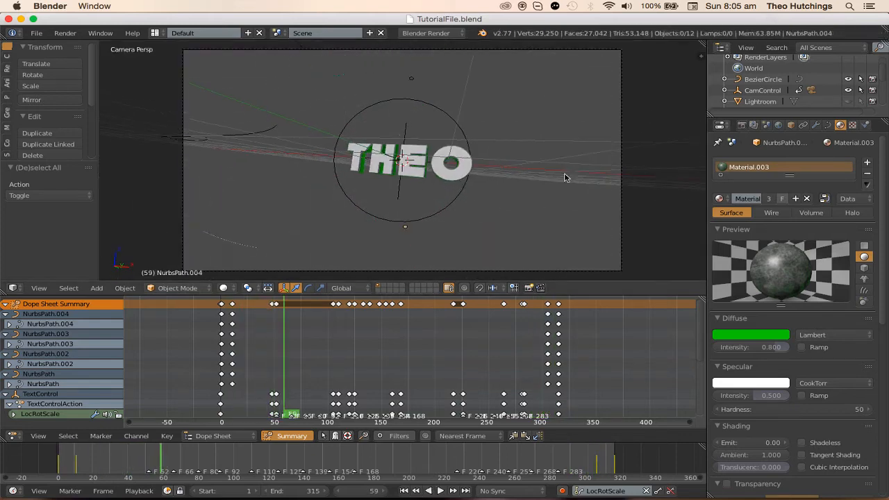
pyautogui.rightClick(415, 82)
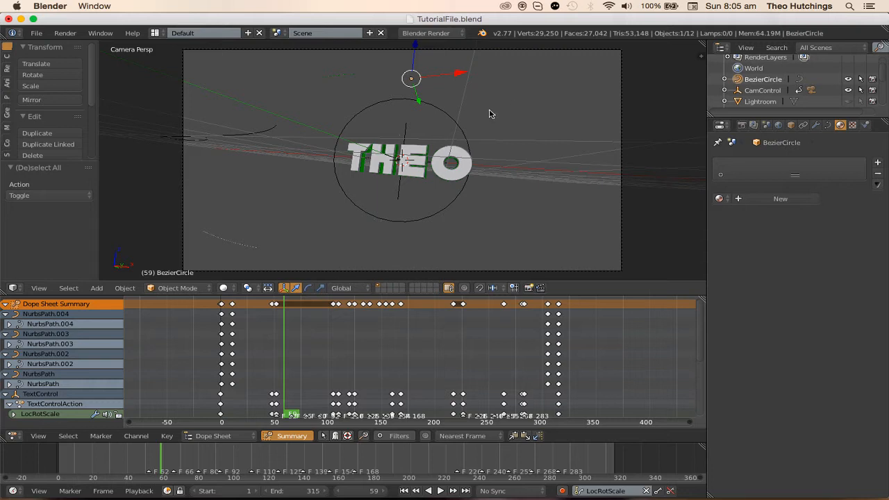
pyautogui.press('h')
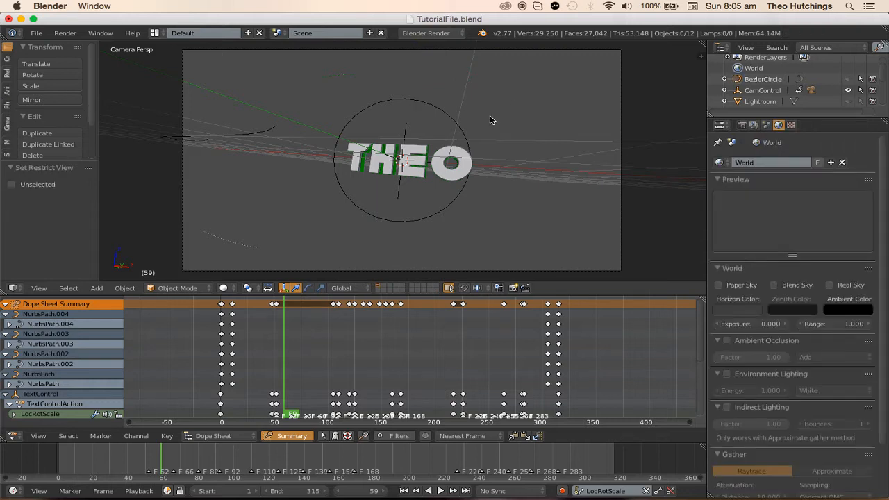
pyautogui.rightClick(233, 134)
pyautogui.press('h')
# - Replay the camera animation, return to frame 1 and save over TutorialFile.blend
pyautogui.click(403, 491)
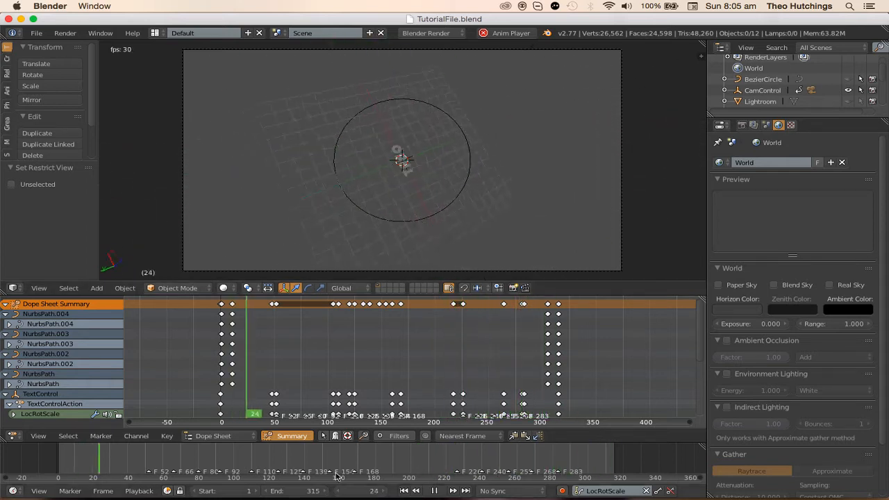
pyautogui.hotkey('alt', 'a')
pyautogui.click(405, 490)
pyautogui.hotkey('ctrl', 's')
pyautogui.click(490, 137)
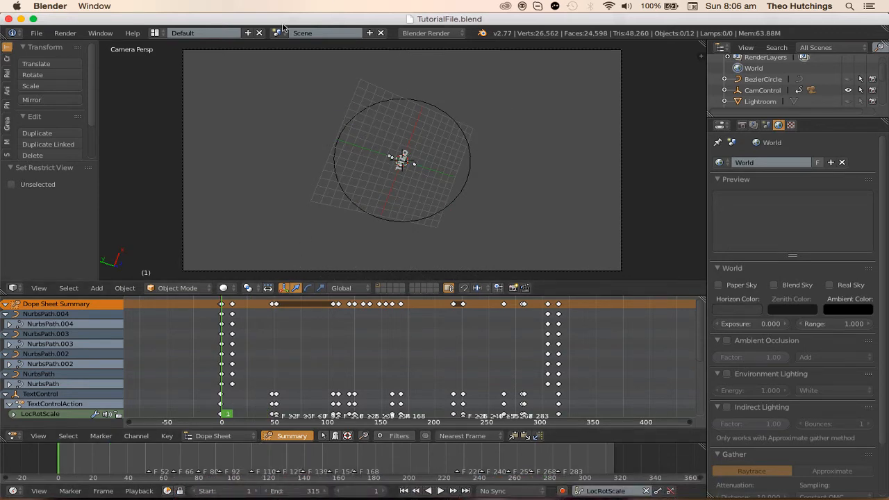
# - Create a new scene with Copy Settings and show it in front view
pyautogui.click(372, 33)
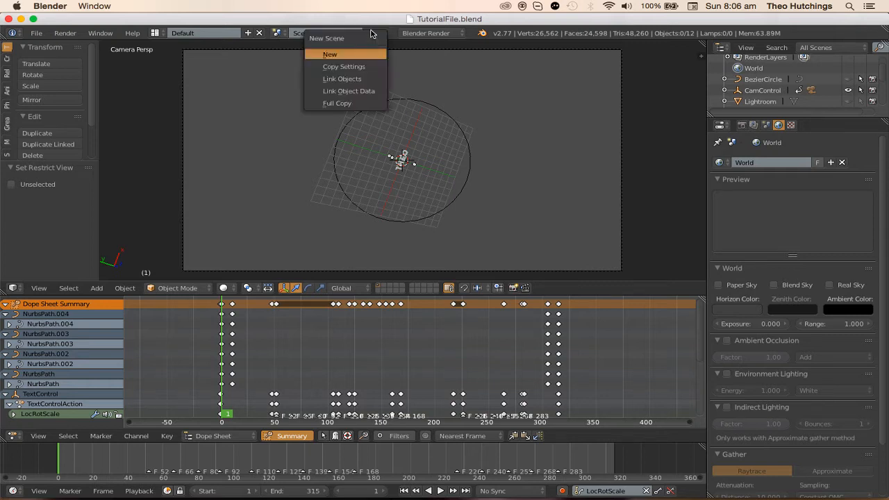
pyautogui.click(353, 65)
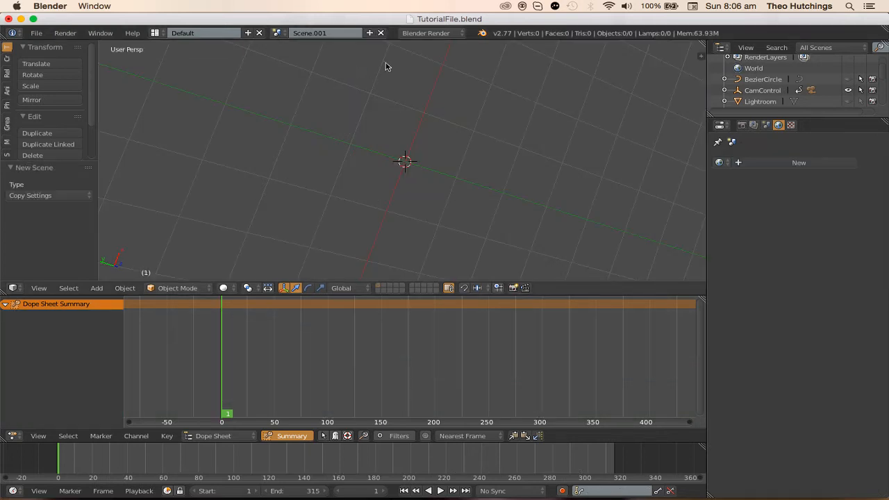
pyautogui.press('KP_1')
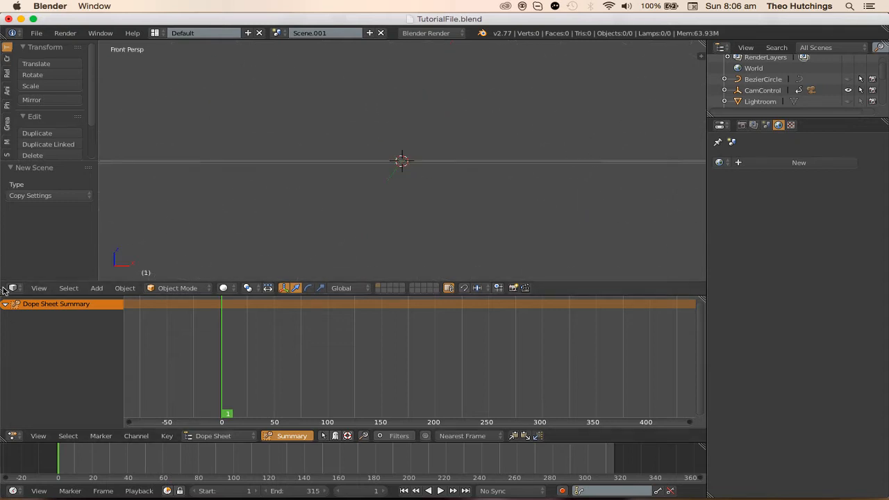
# - Extend the 3D view over the dope sheet area and rename the new scene Smoke/Particles
pyautogui.moveTo(4, 285); pyautogui.dragTo(4, 334)
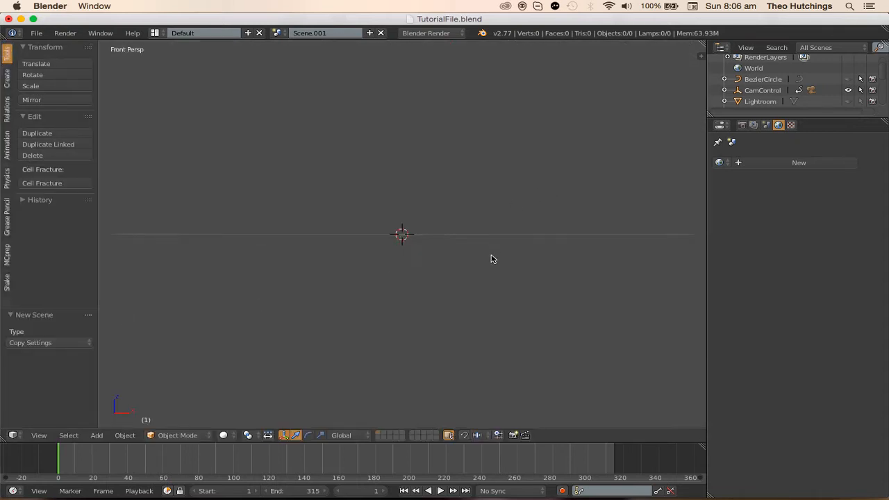
pyautogui.moveTo(492, 257); pyautogui.dragTo(420, 292, button='middle')
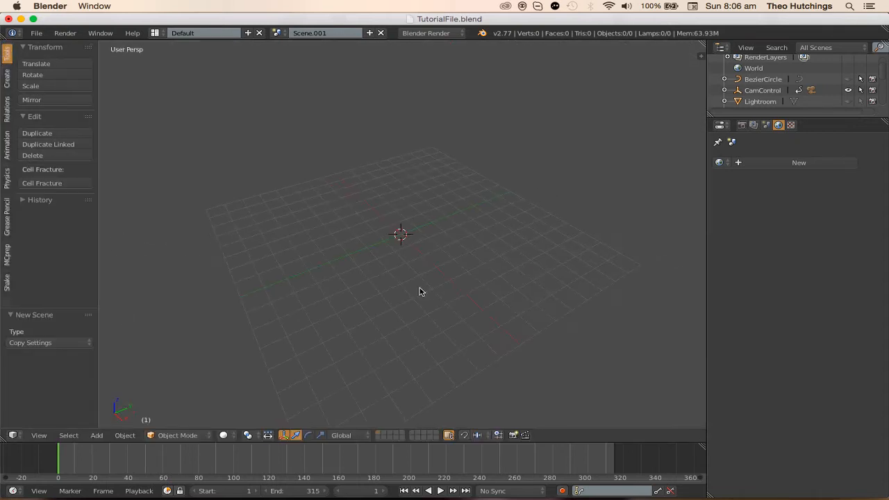
pyautogui.doubleClick(308, 34)
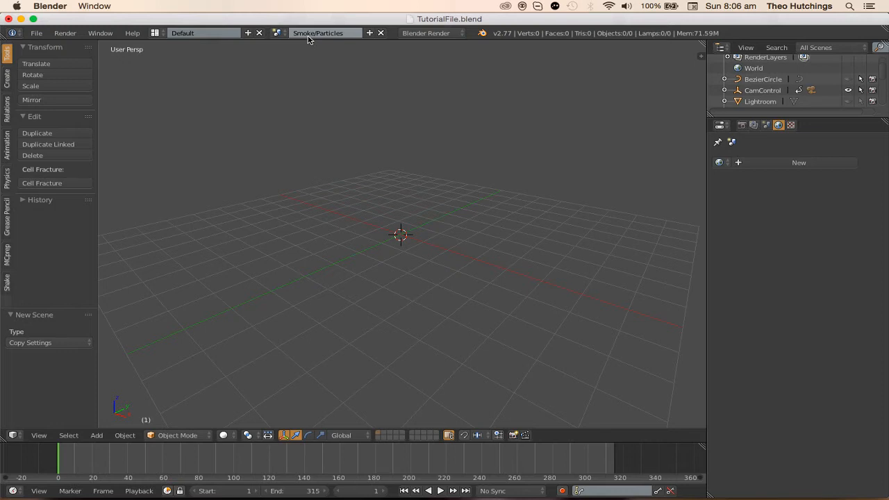
# - Switch to OBS to check the recording time, then minimise its window and return to Blender
pyautogui.moveTo(240, 494)
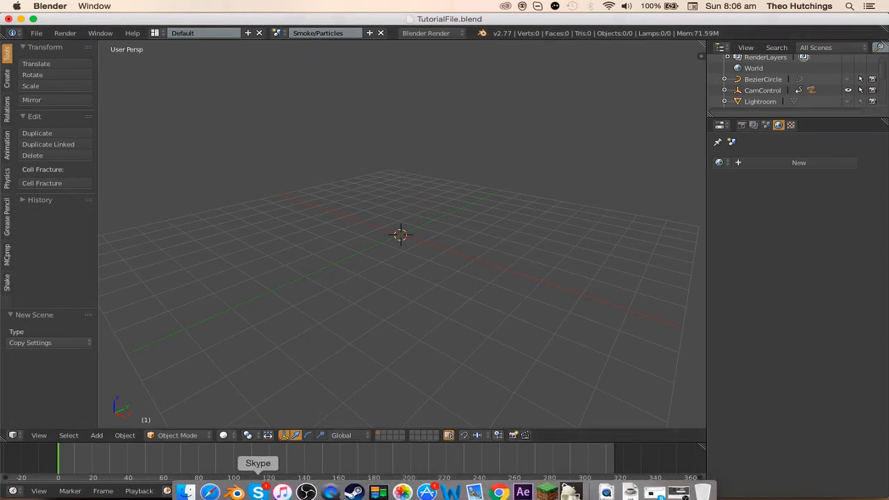
pyautogui.click(297, 490)
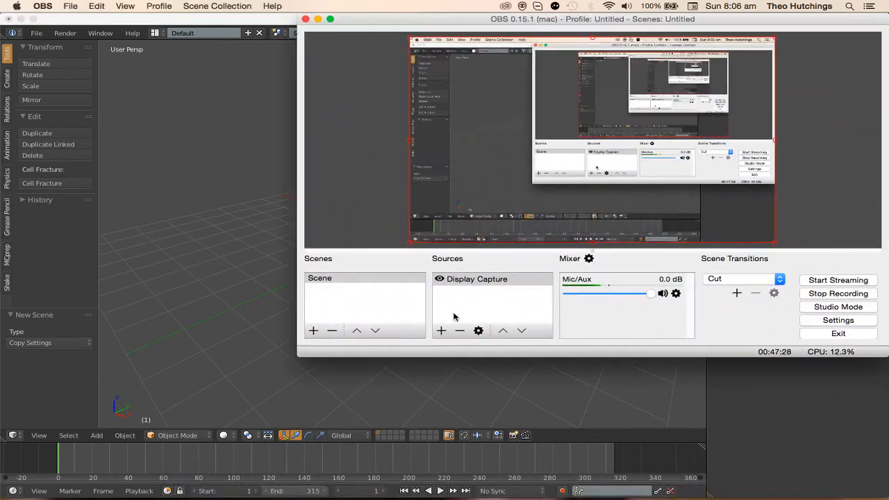
pyautogui.click(317, 19)
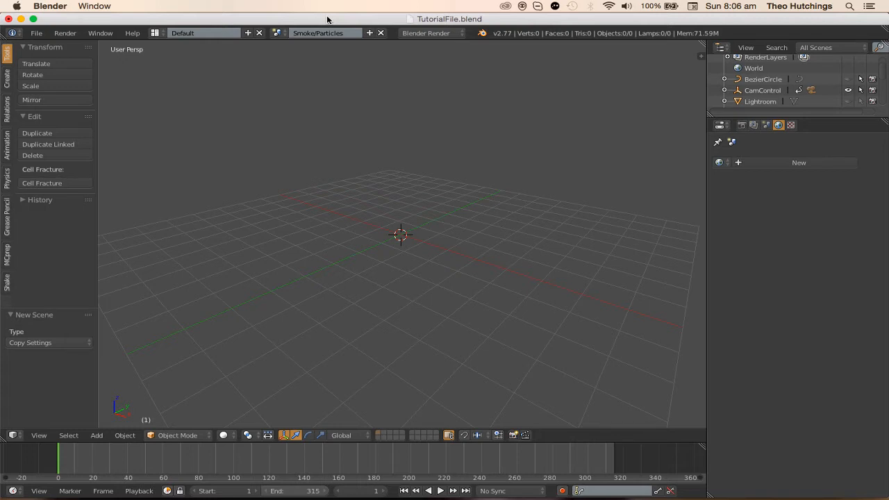
# - Add a UV sphere at the scene centre and scale it up by about 10.225
pyautogui.hotkey('shift', 'a')
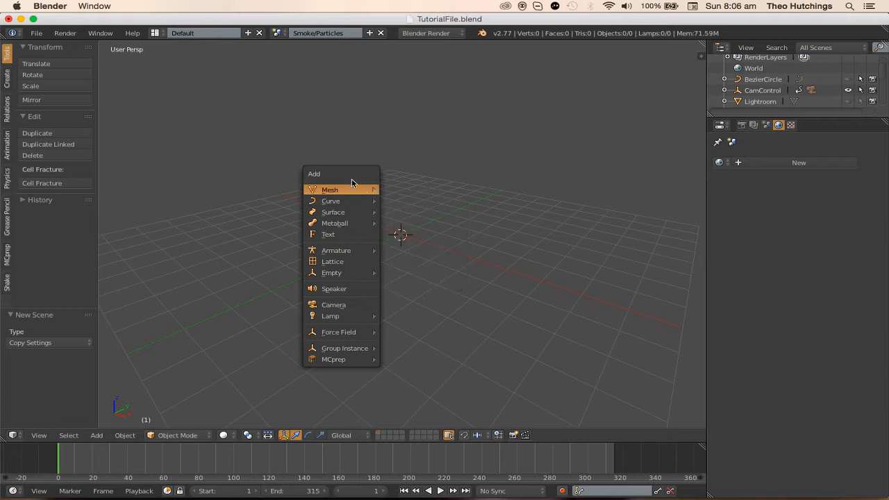
pyautogui.moveTo(343, 183)
pyautogui.click(431, 222)
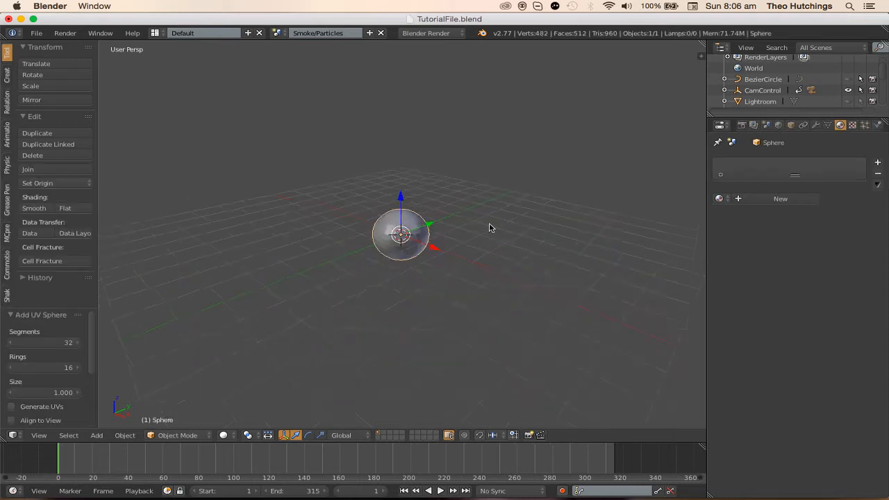
pyautogui.scroll(-3, 490, 227)
pyautogui.press('s')
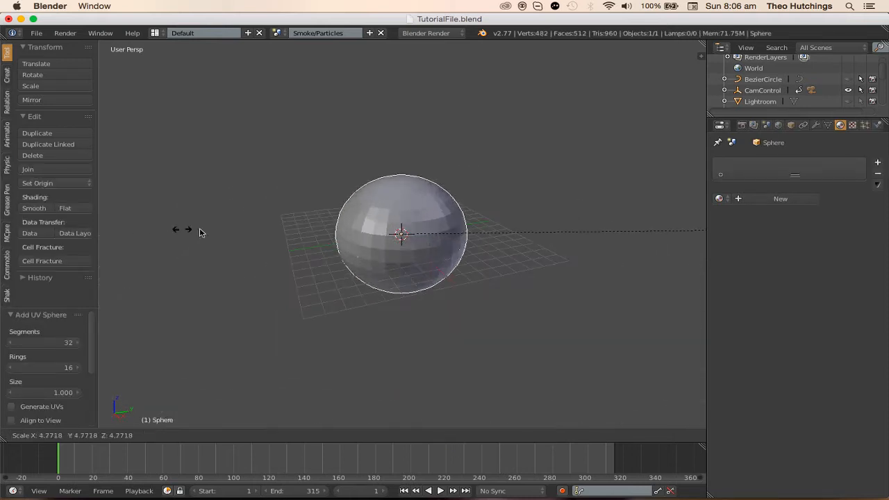
pyautogui.click(624, 226)
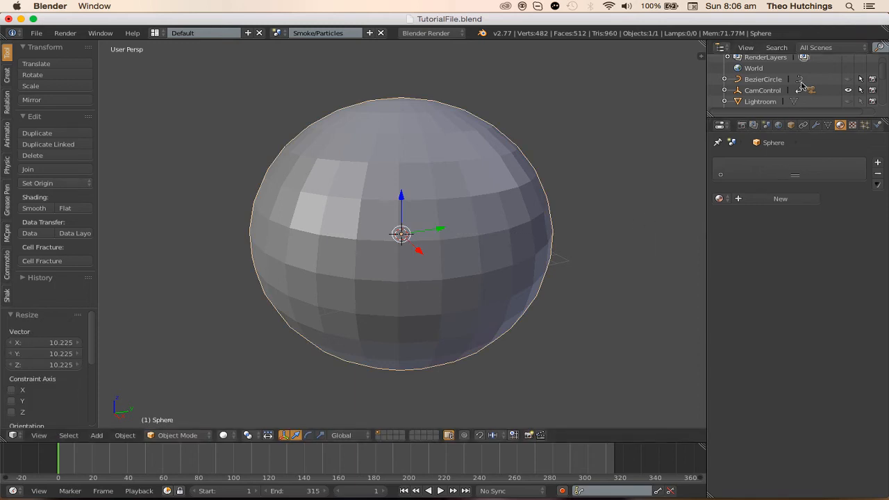
# - Add a Subdivision Surface modifier to the sphere, raise its view subdivisions and apply it
pyautogui.click(816, 125)
pyautogui.click(777, 163)
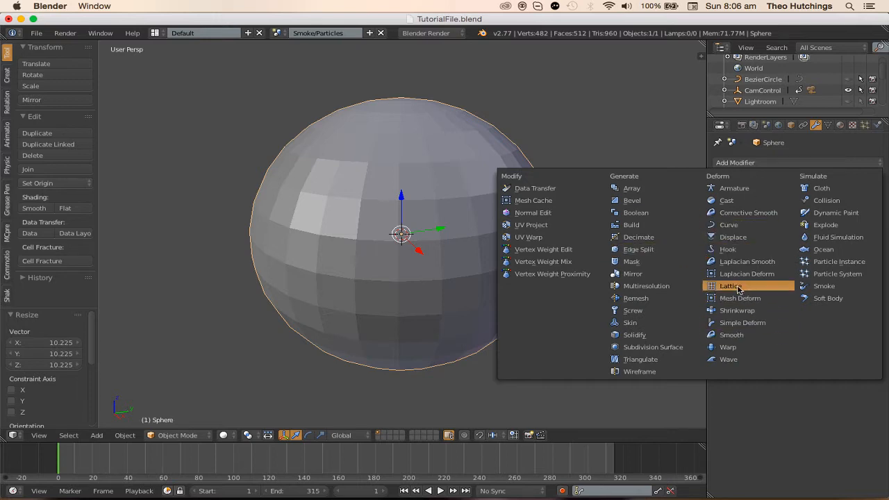
pyautogui.click(650, 346)
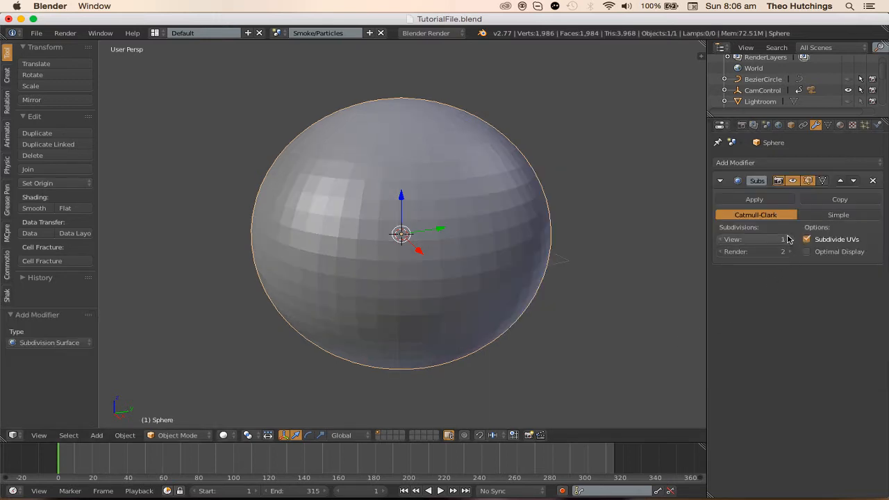
pyautogui.click(765, 200)
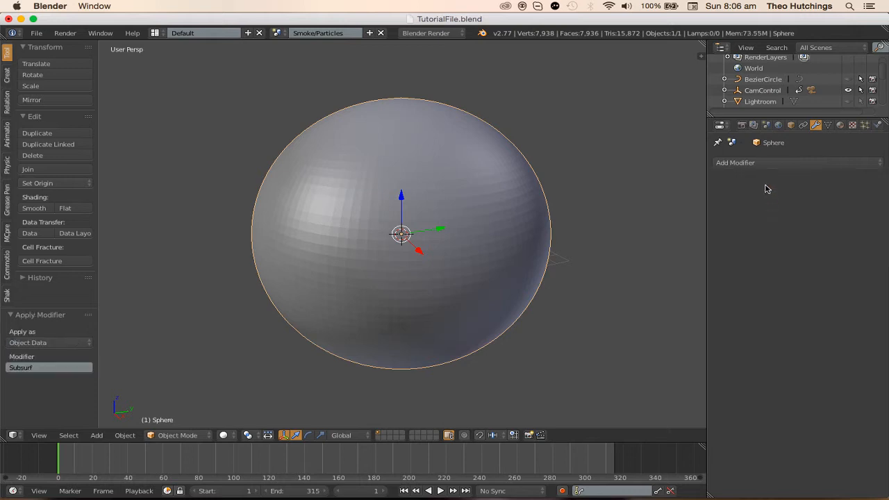
# - Add a Displace modifier to the subdivided sphere
pyautogui.click(764, 161)
pyautogui.click(757, 238)
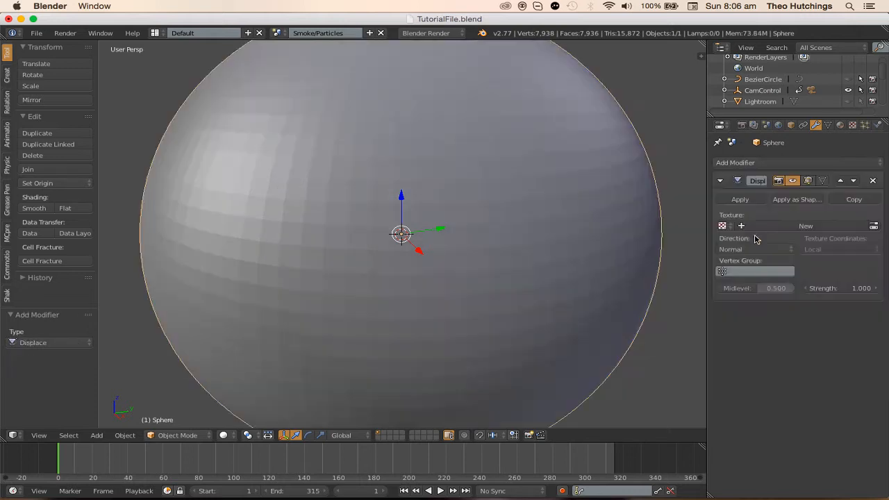
# - Create a new texture for the sphere's Displace modifier and set its type to Clouds
pyautogui.click(799, 226)
pyautogui.click(853, 125)
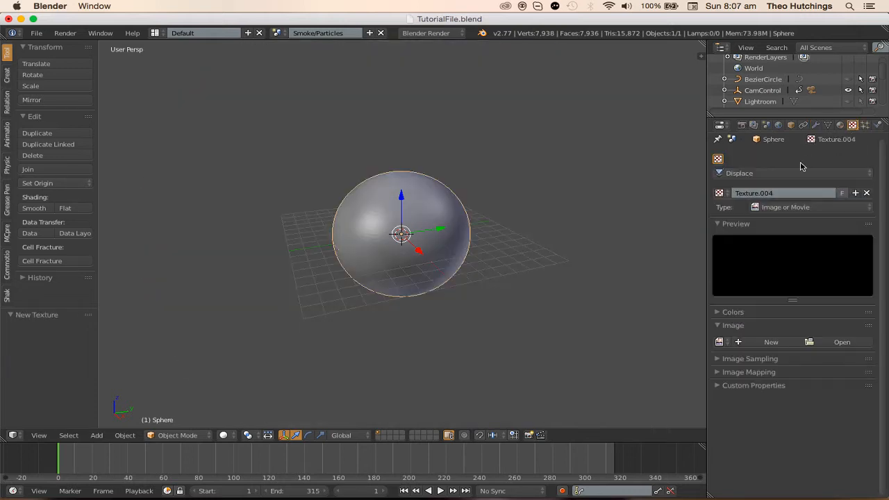
pyautogui.click(766, 210)
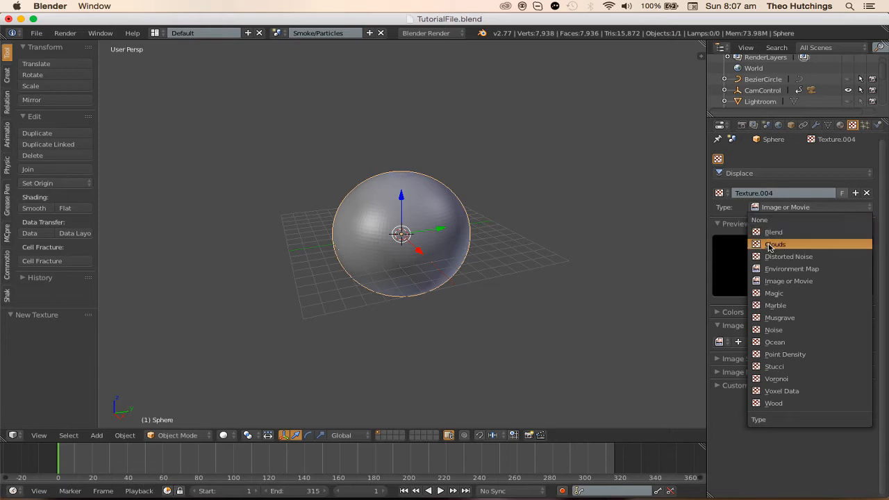
pyautogui.click(776, 243)
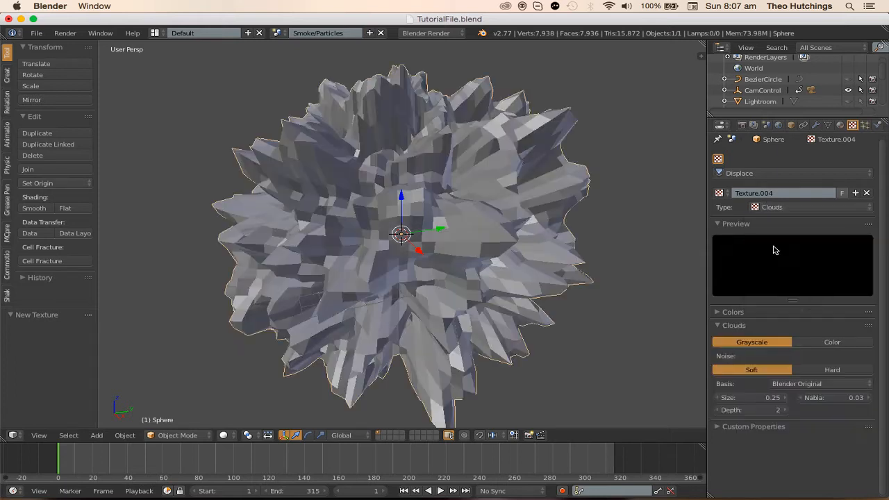
# - Duplicate the sphere's Displace modifier twice so that three are stacked
pyautogui.click(815, 125)
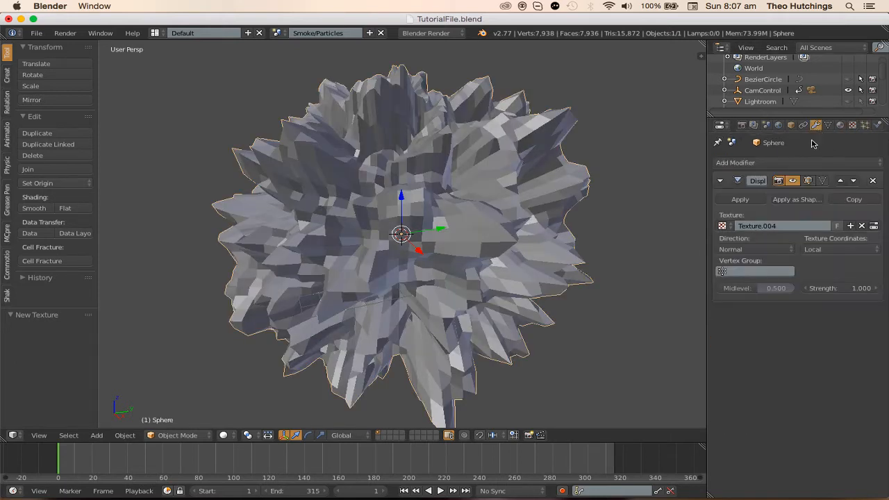
pyautogui.click(854, 200)
pyautogui.click(854, 200)
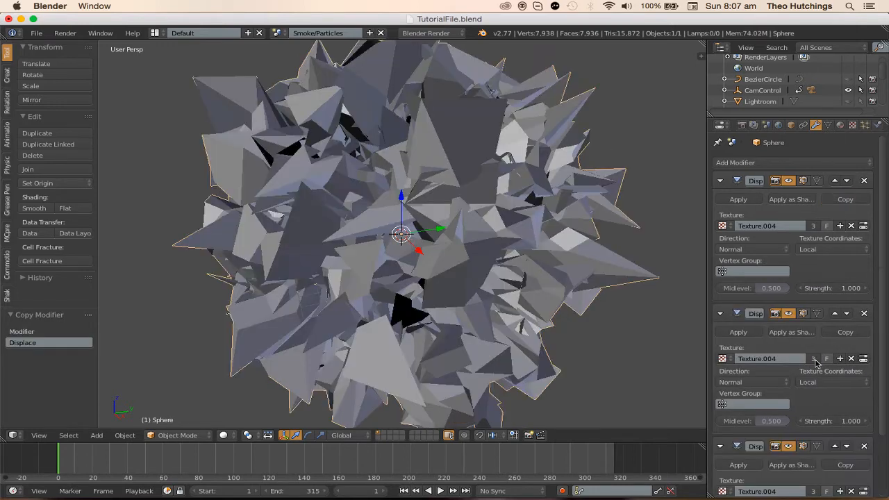
# - Set the second Displace modifier to midlevel 0 and strength 1.2, and the third to midlevel 1 and strength 0.8
pyautogui.scroll(-3, 799, 361)
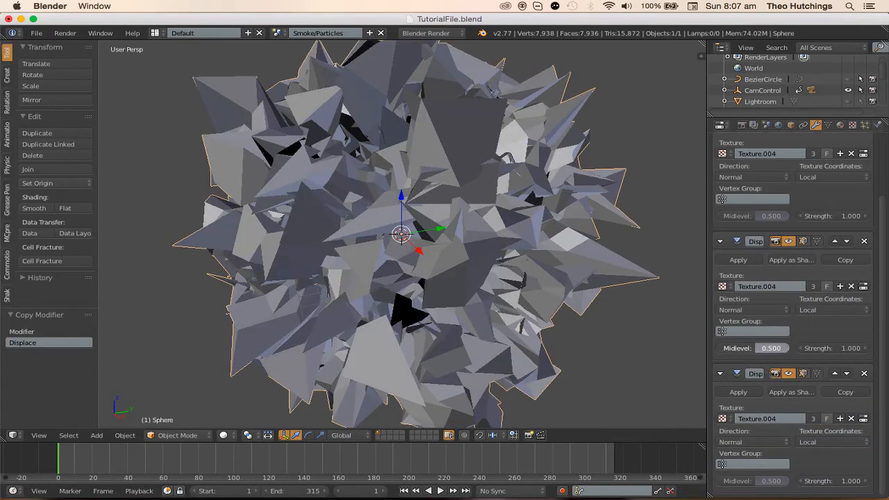
pyautogui.moveTo(764, 348); pyautogui.dragTo(710, 351)
pyautogui.scroll(-6, 588, 301)
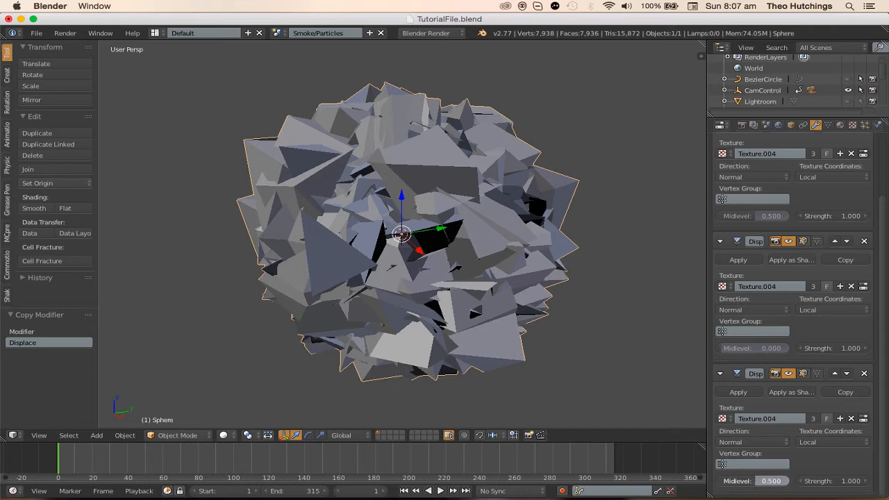
pyautogui.moveTo(771, 480); pyautogui.dragTo(825, 481)
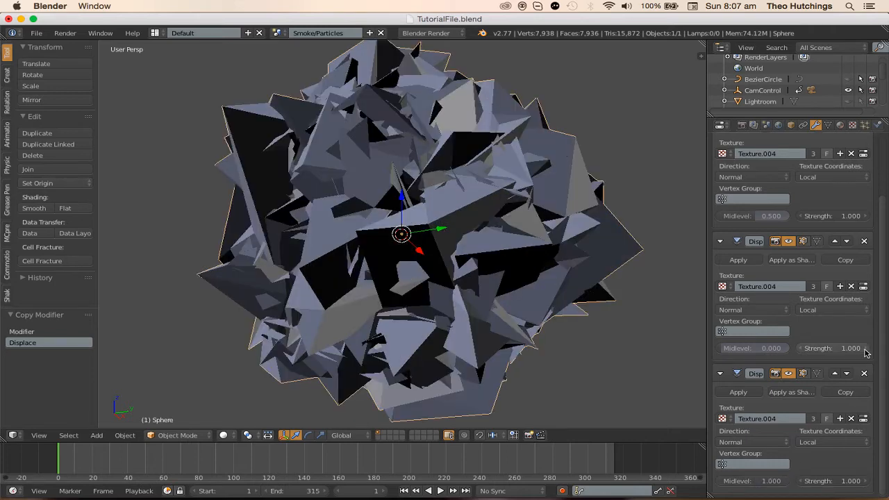
pyautogui.moveTo(842, 348); pyautogui.dragTo(867, 348)
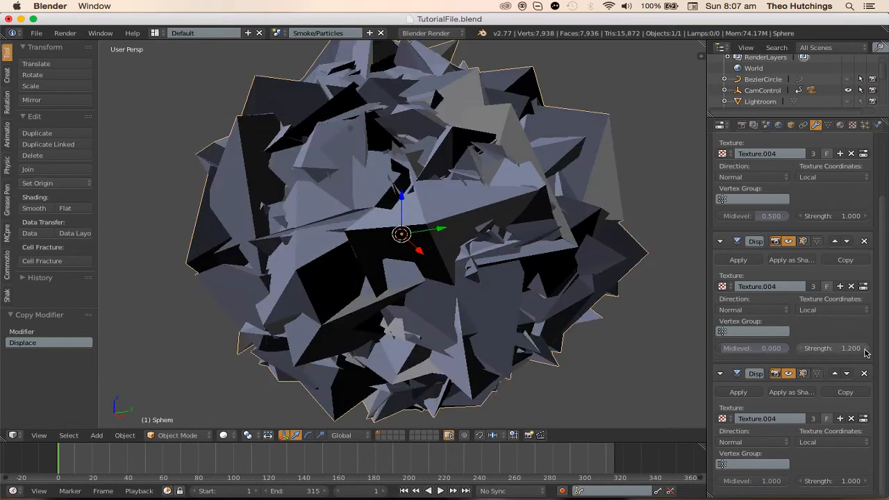
pyautogui.click(801, 482)
pyautogui.click(801, 482)
pyautogui.scroll(3, 806, 379)
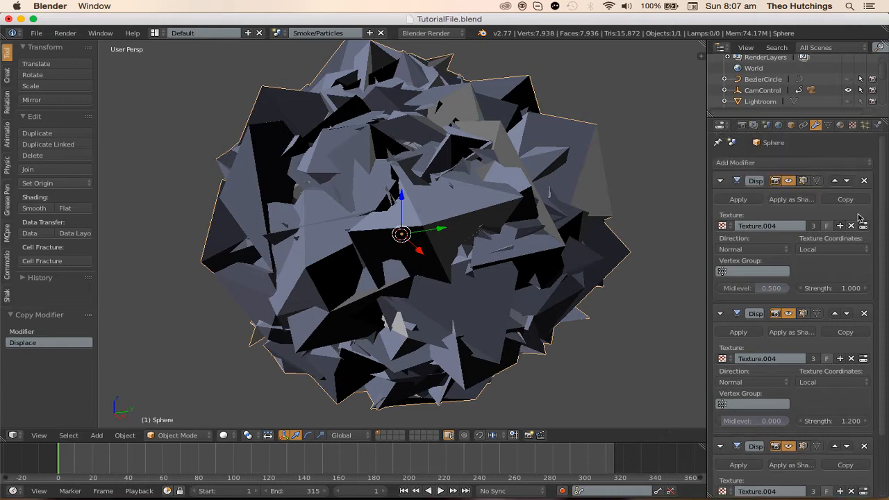
# - Give the displaced sphere a new material of the Halo type
pyautogui.click(840, 125)
pyautogui.click(794, 200)
pyautogui.click(852, 212)
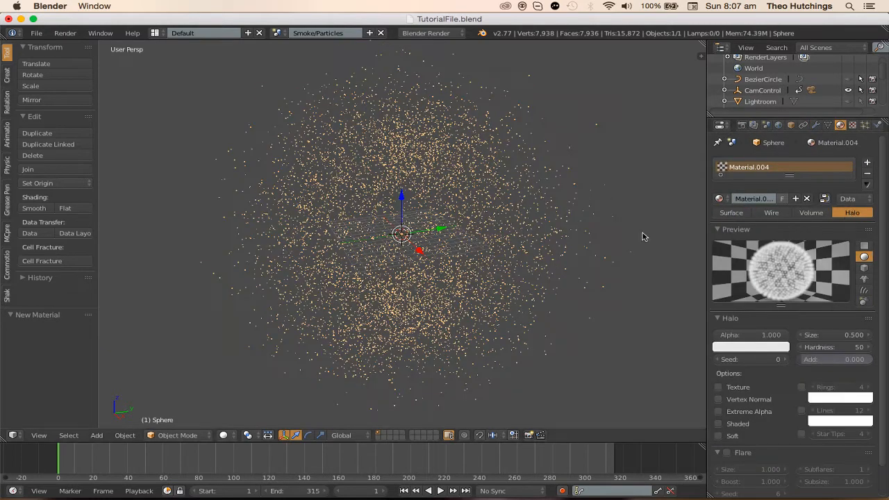
# - Set the halo material's alpha to 0.01 and its hardness to 30
pyautogui.press('KP_1')
pyautogui.scroll(6, 451, 234)
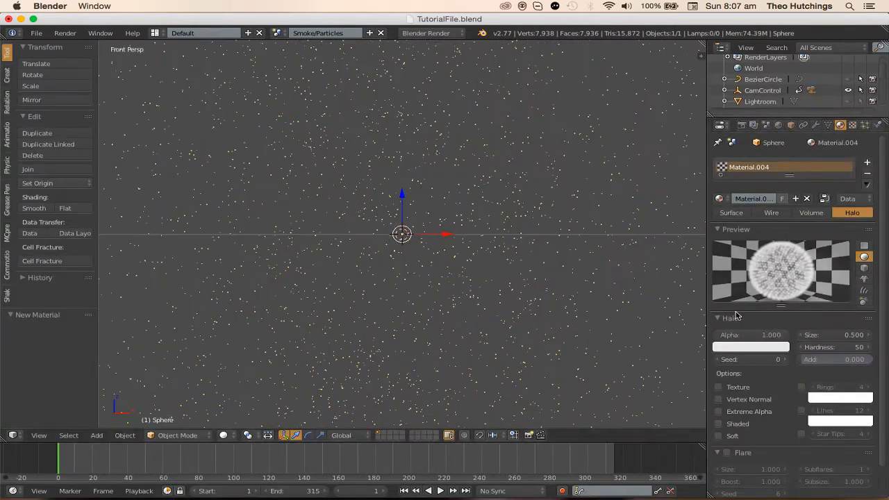
pyautogui.click(766, 337)
pyautogui.write('0.01')
pyautogui.press('Return')
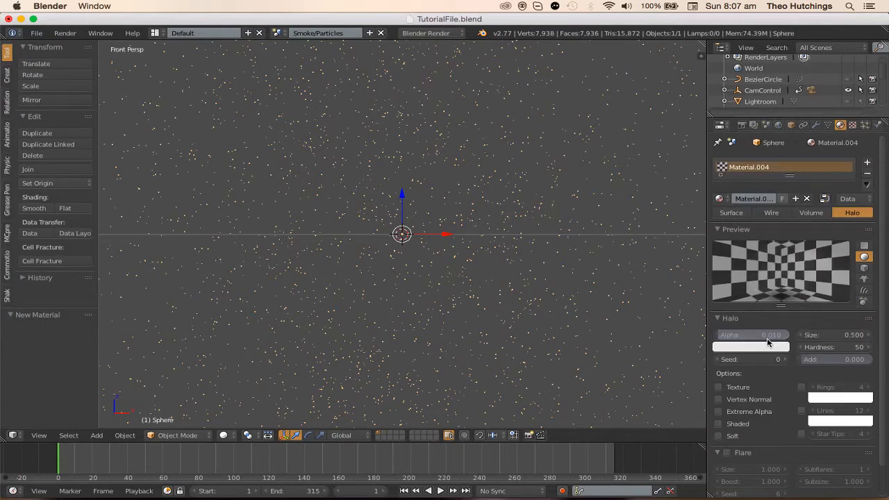
pyautogui.click(839, 347)
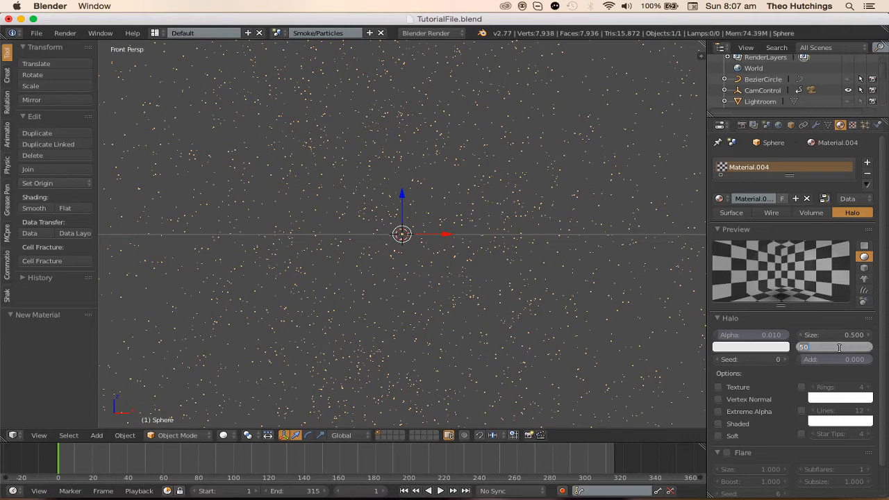
pyautogui.write('30')
pyautogui.press('Return')
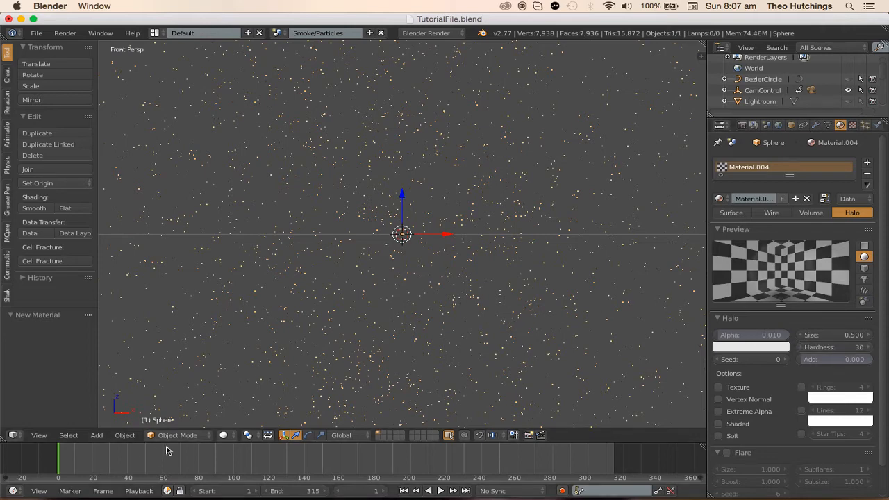
# - Switch the viewport to rendered shading to preview the halo material
pyautogui.click(213, 435)
pyautogui.click(223, 435)
pyautogui.click(243, 359)
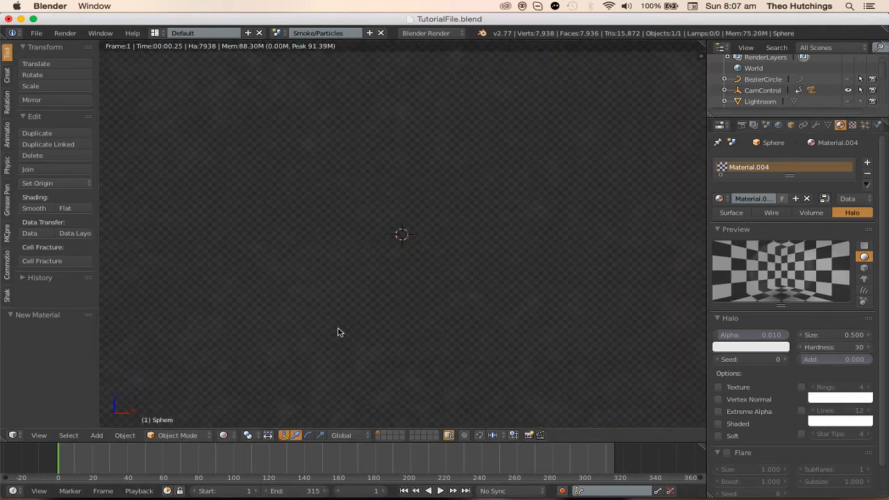
# - Set the alpha mode to Sky in the scene's render shading settings
pyautogui.click(742, 125)
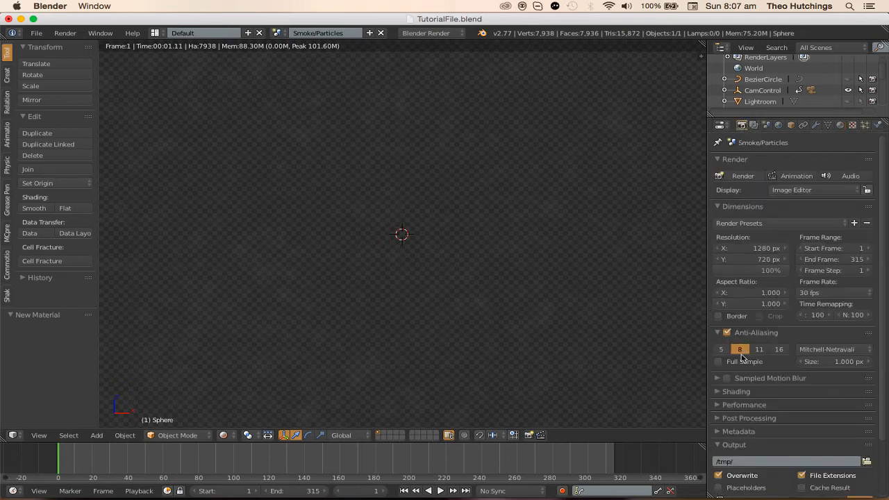
pyautogui.scroll(-5, 743, 358)
pyautogui.click(726, 326)
pyautogui.click(847, 355)
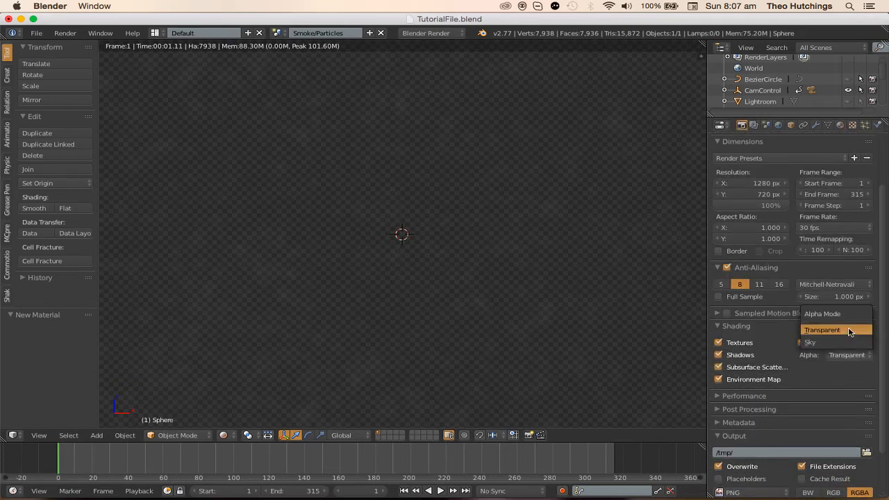
pyautogui.click(837, 342)
pyautogui.click(726, 326)
pyautogui.scroll(3, 726, 333)
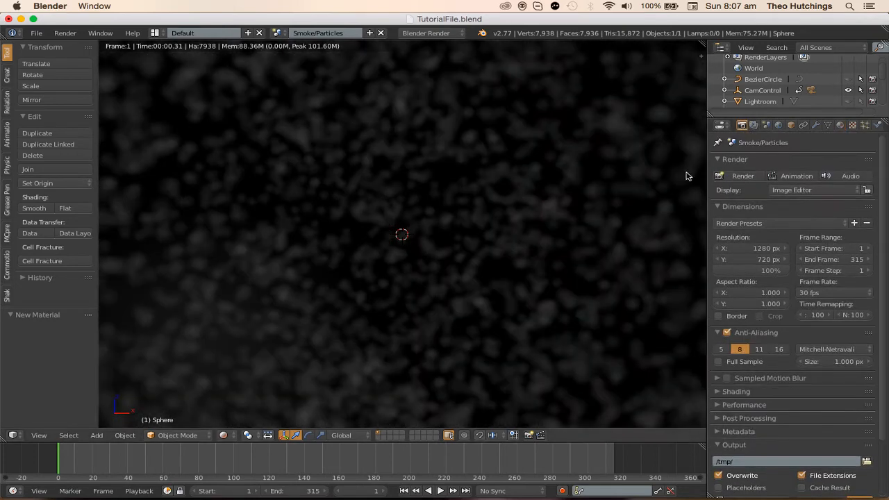
# - Set the midlevel of the second Displace modifier to 1 and that of the third to 0
pyautogui.click(839, 125)
pyautogui.click(852, 125)
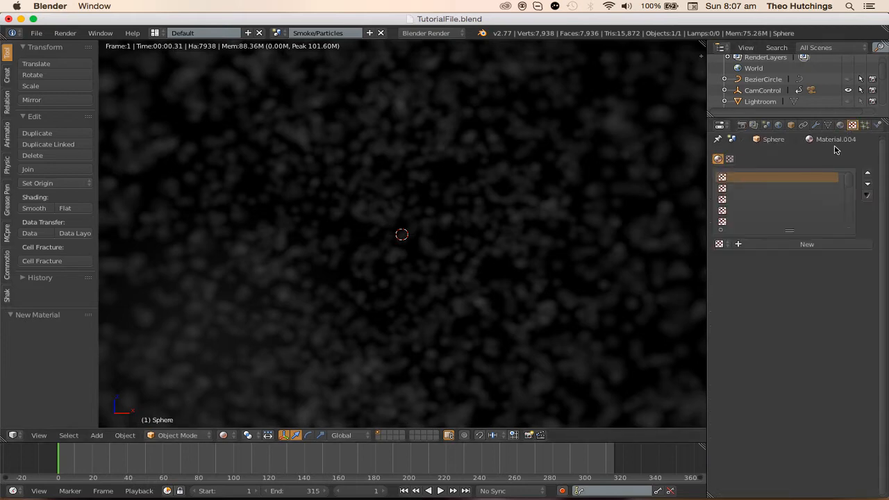
pyautogui.click(817, 125)
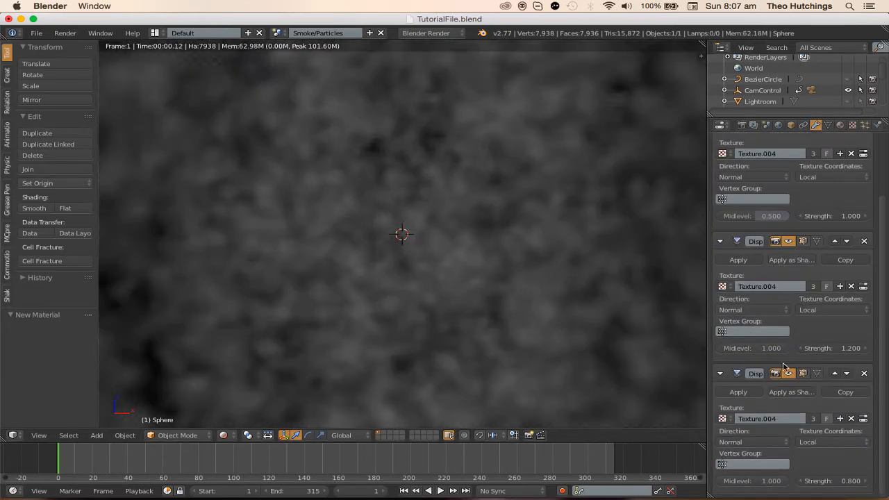
pyautogui.moveTo(753, 485); pyautogui.dragTo(716, 484)
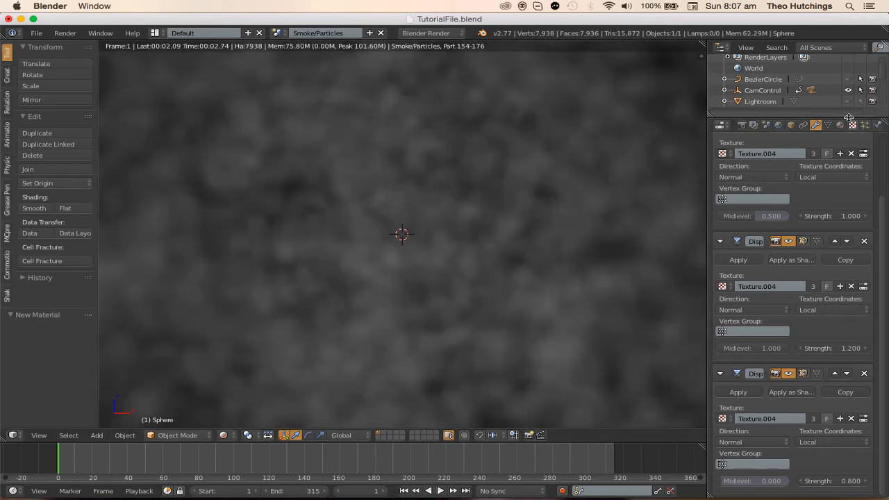
# - Set the halo material's size to 1
pyautogui.click(840, 125)
pyautogui.click(845, 336)
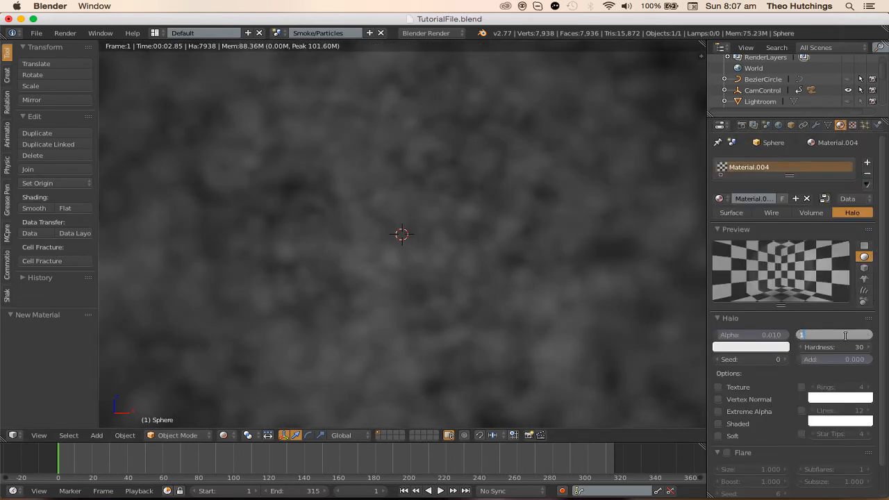
pyautogui.write('1')
pyautogui.press('Return')
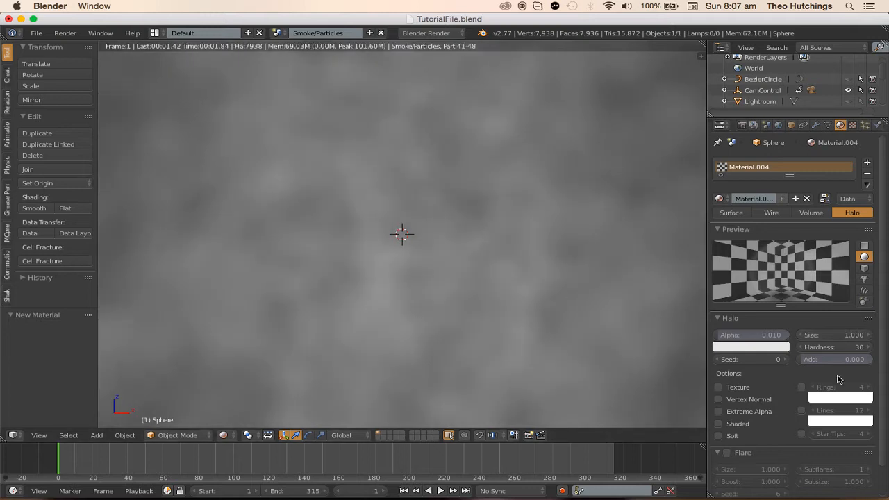
# - Try a halo size of 0.8 and put the size back to 1
pyautogui.click(839, 334)
pyautogui.write('0.8')
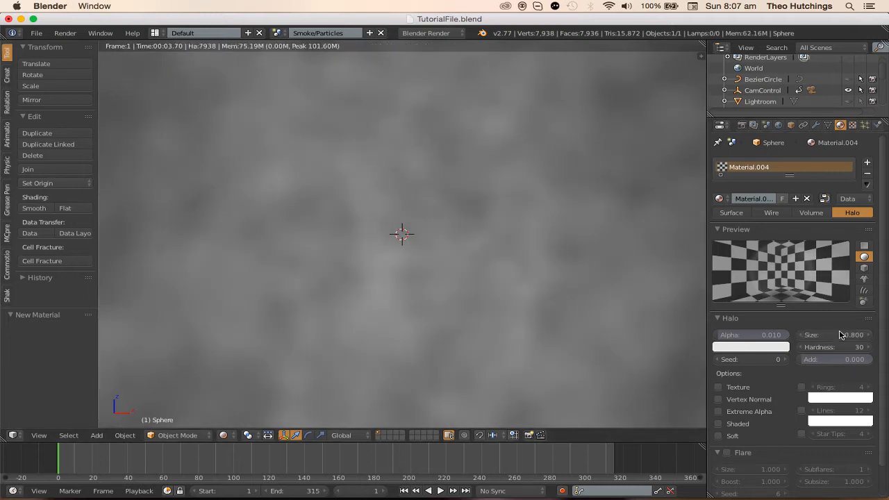
pyautogui.press('Return')
pyautogui.write('1')
pyautogui.press('Return')
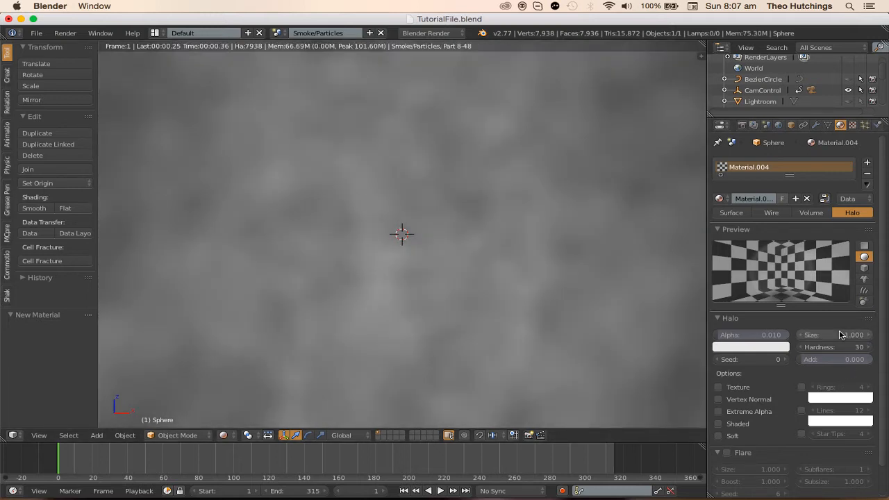
pyautogui.click(839, 334)
pyautogui.press('Return')
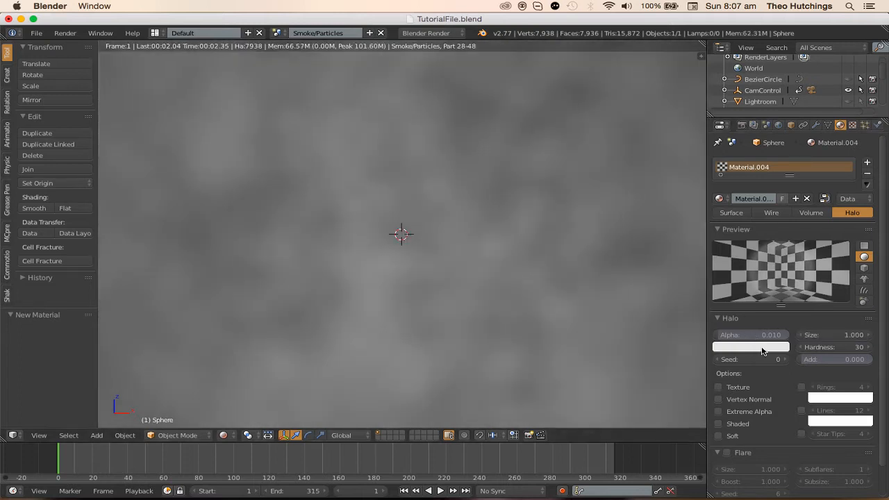
# - Darken the halo colour to a grey of about 0.342 RGB and return the viewport to solid shading
pyautogui.click(764, 347)
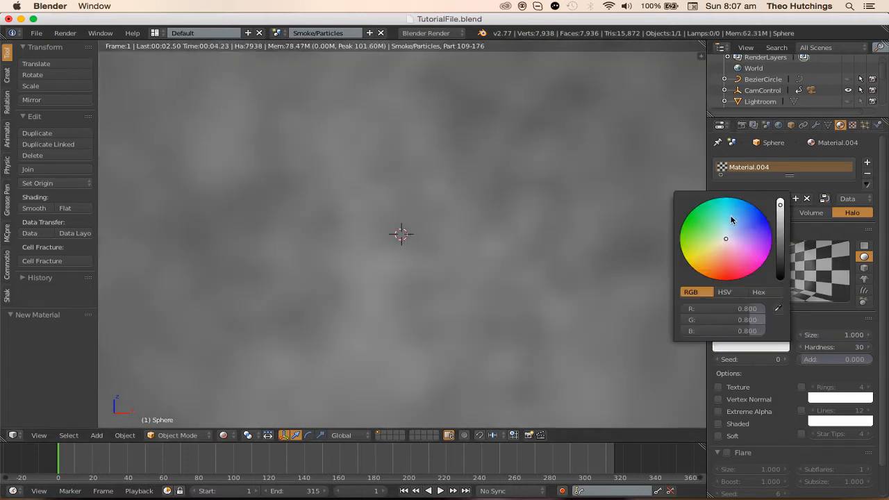
pyautogui.click(781, 240)
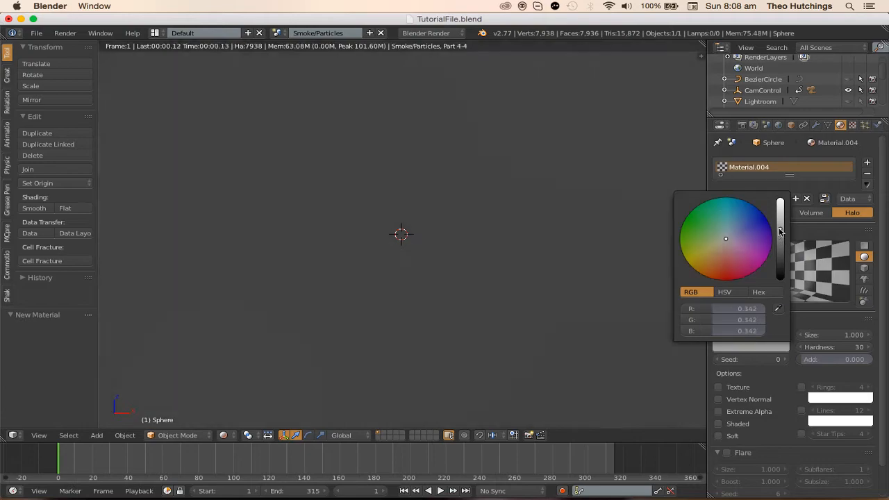
pyautogui.click(223, 435)
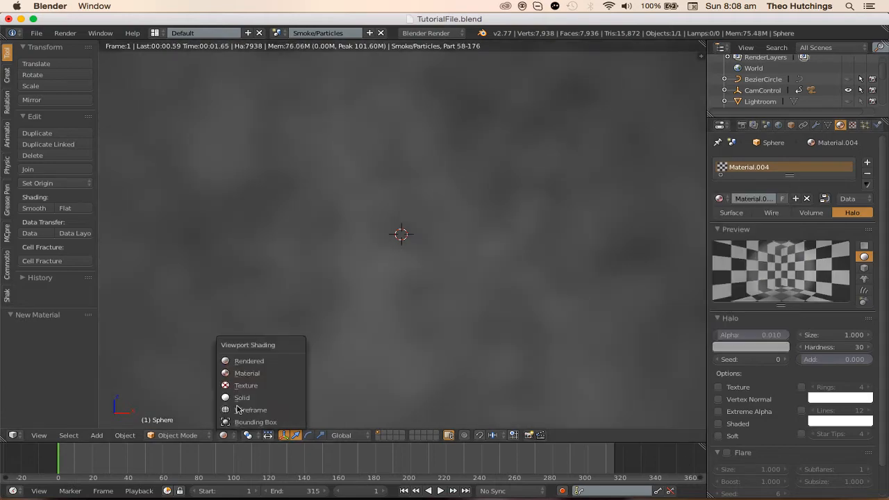
pyautogui.click(238, 402)
# - Add a second UV sphere at the scene centre and scale it up by about 11.831
pyautogui.moveTo(407, 268); pyautogui.dragTo(462, 240, button='middle')
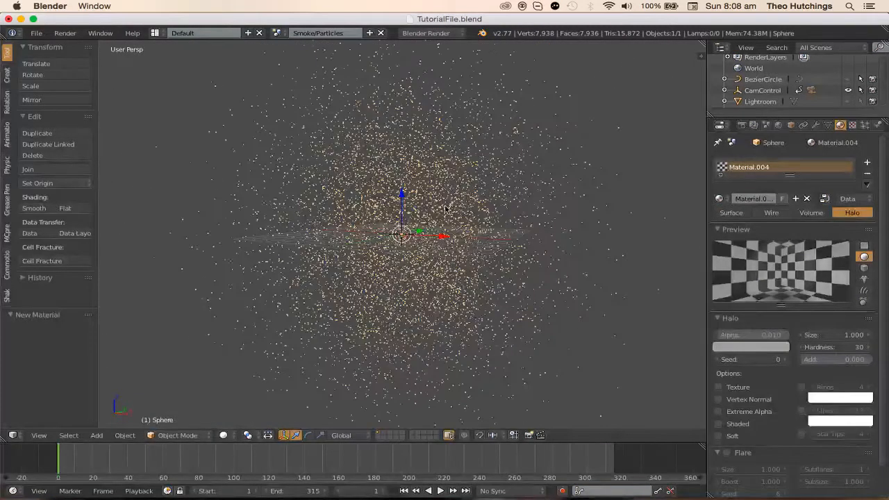
pyautogui.hotkey('shift', 'a')
pyautogui.click(494, 240)
pyautogui.press('s')
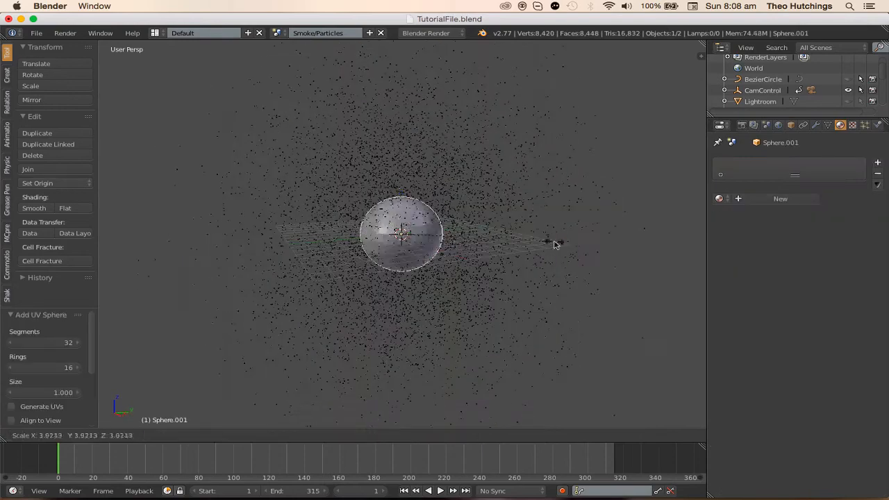
pyautogui.click(396, 260)
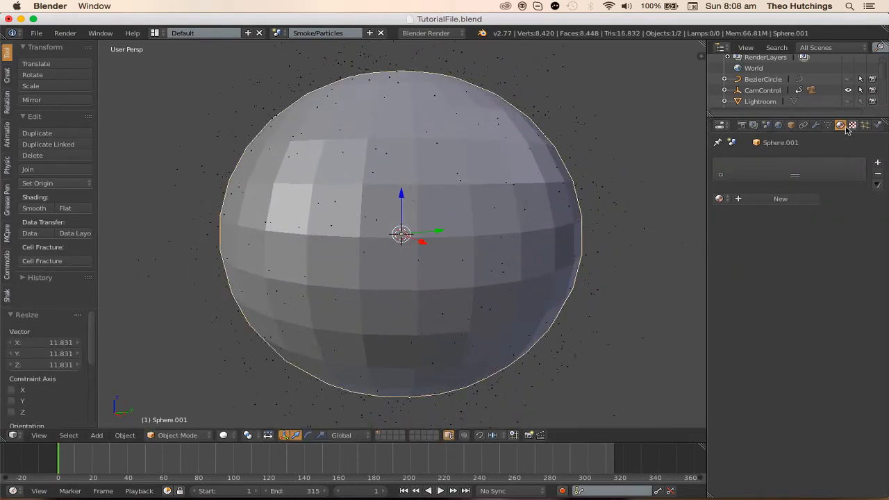
# - Add a Displace modifier to the second sphere and assign the existing Texture.004 to it
pyautogui.click(817, 125)
pyautogui.click(792, 163)
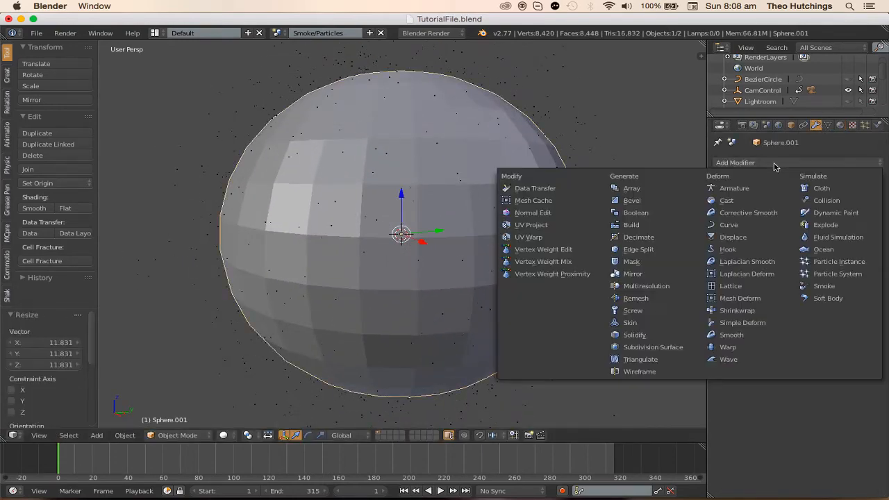
pyautogui.click(727, 237)
pyautogui.click(724, 227)
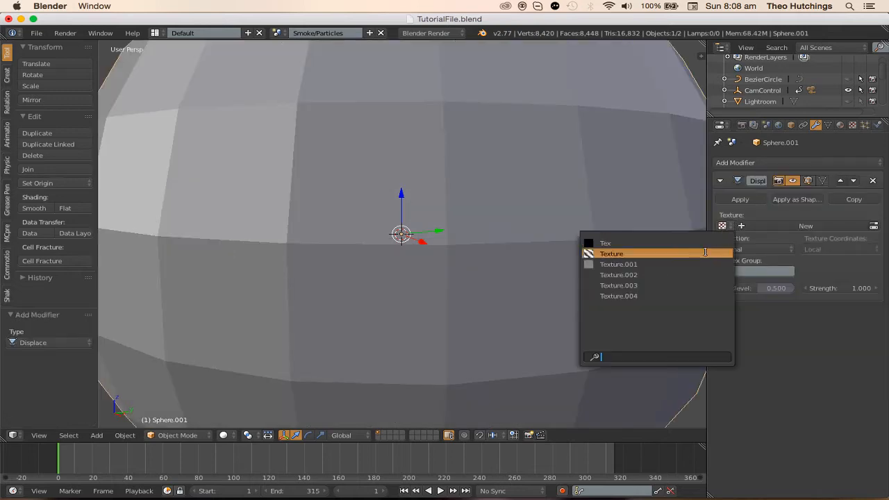
pyautogui.click(625, 295)
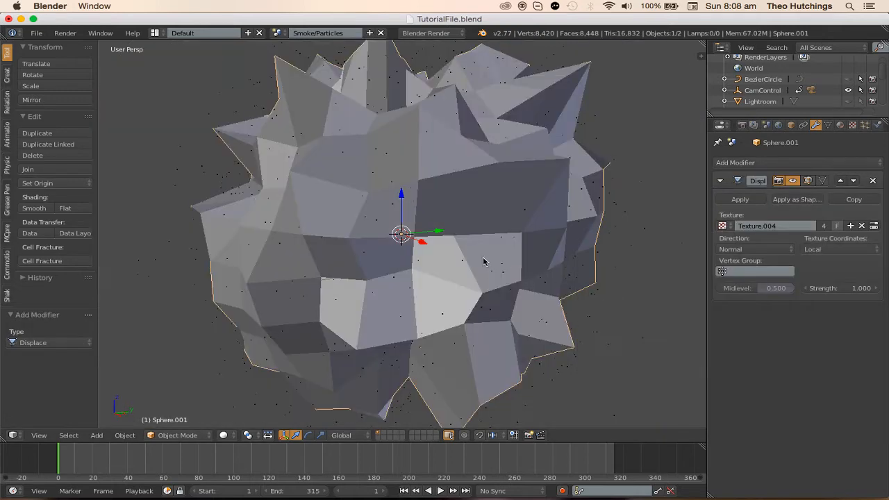
# - Try two extra copies of the Displace modifier with a midlevel of 1, and remove both copies
pyautogui.scroll(-3, 479, 261)
pyautogui.doubleClick(866, 201)
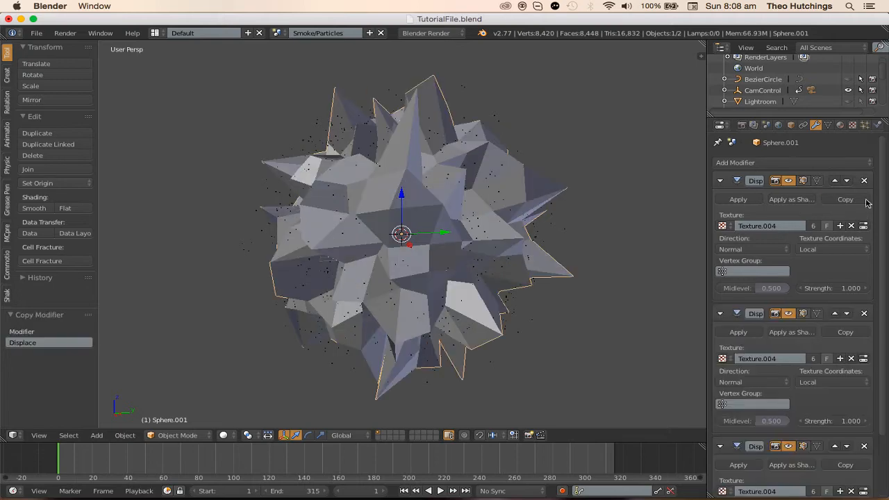
pyautogui.scroll(-3, 815, 285)
pyautogui.moveTo(770, 380); pyautogui.dragTo(806, 380)
pyautogui.scroll(-1, 728, 486)
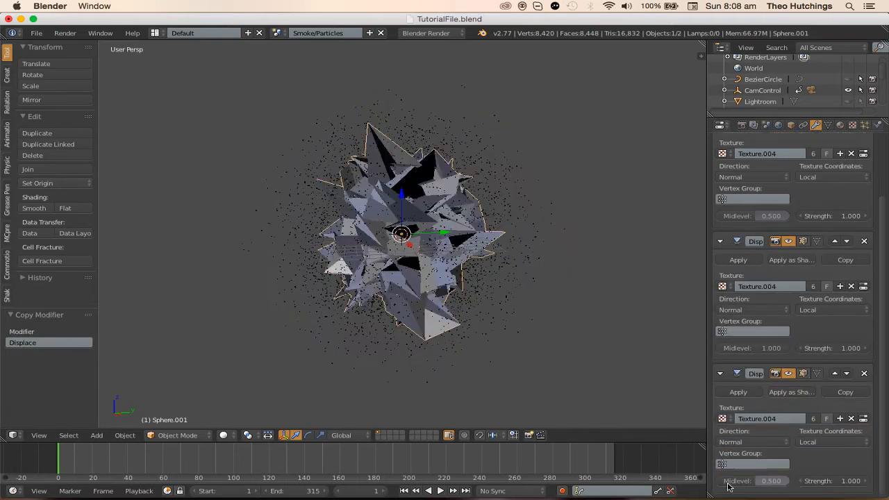
pyautogui.moveTo(771, 481); pyautogui.dragTo(792, 482)
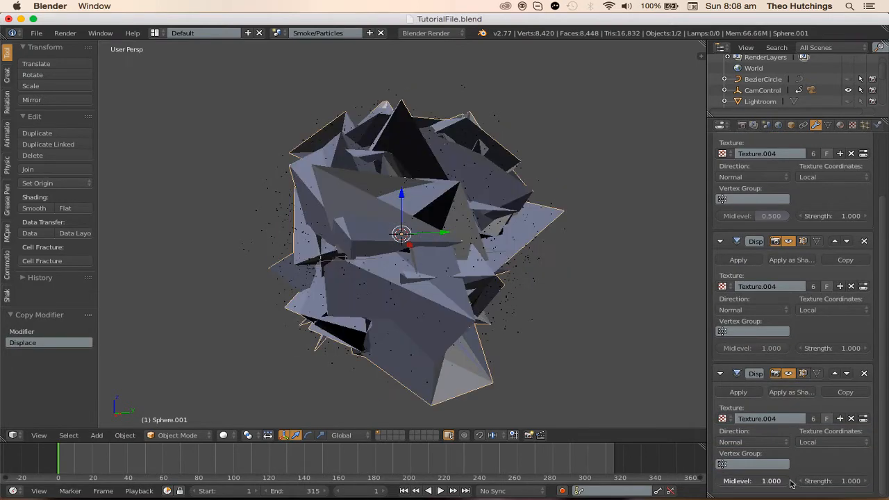
pyautogui.click(865, 241)
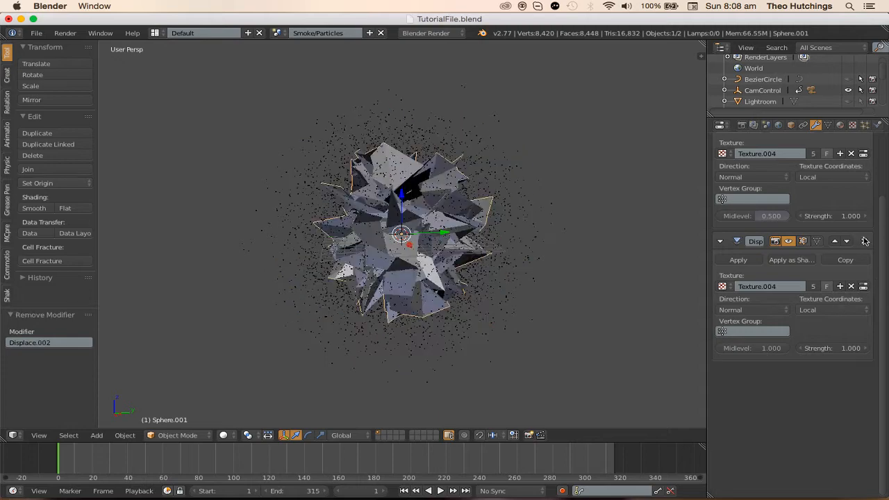
pyautogui.click(865, 241)
# - Set the Displace midlevel to 0.973, duplicate the modifier once and lower the copy's midlevel
pyautogui.moveTo(730, 216); pyautogui.dragTo(781, 216)
pyautogui.scroll(3, 792, 215)
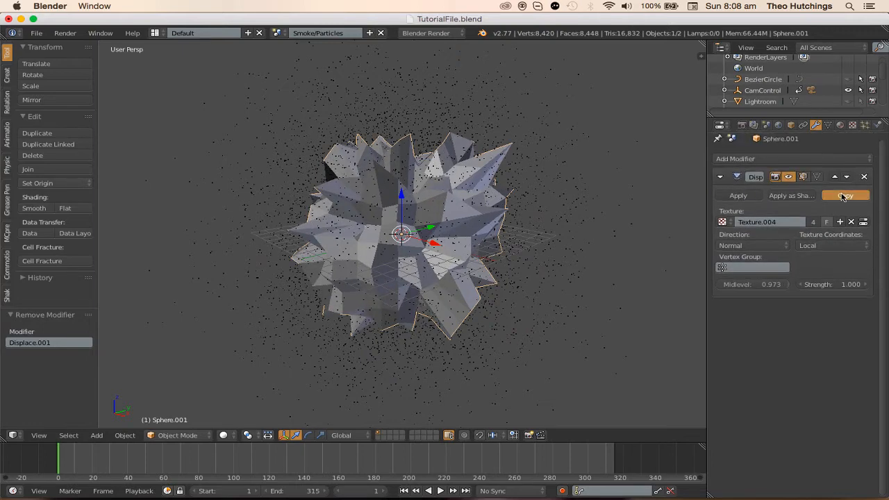
pyautogui.click(845, 196)
pyautogui.moveTo(758, 417); pyautogui.dragTo(705, 417)
# - Give the second sphere a new halo material and, in a rendered front view, reduce the halo size to 0.1
pyautogui.click(840, 125)
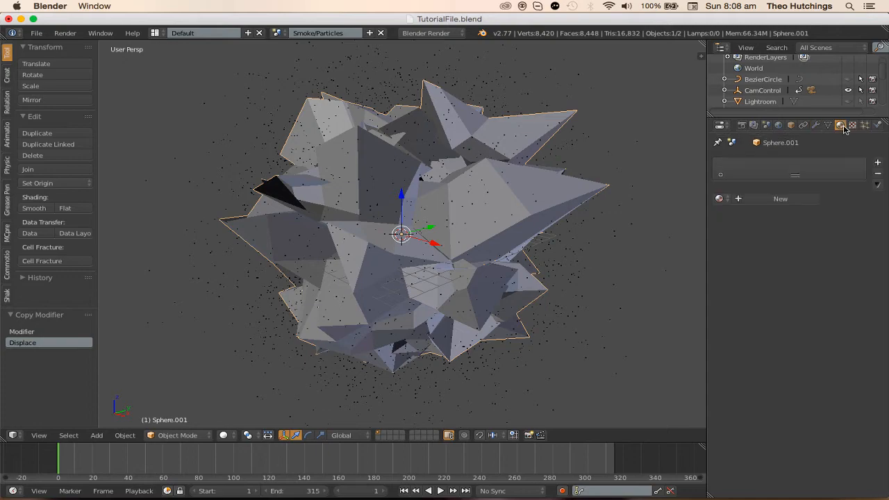
pyautogui.click(780, 199)
pyautogui.click(852, 212)
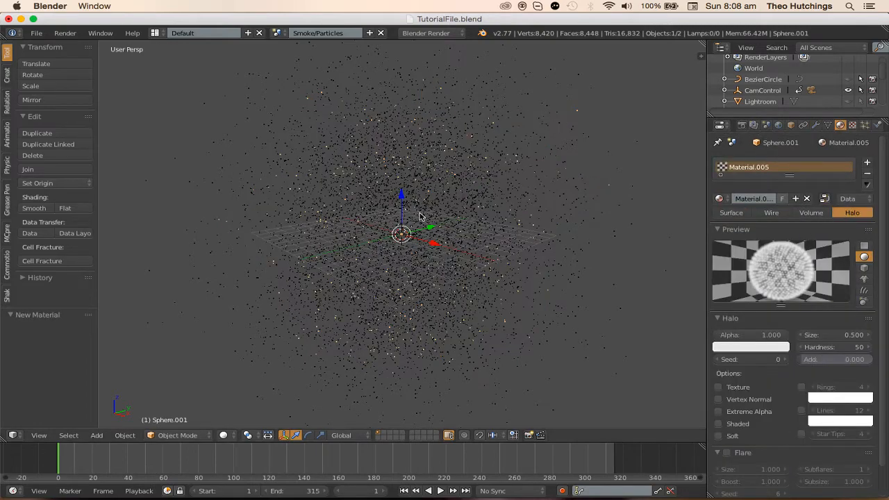
pyautogui.press('KP_1')
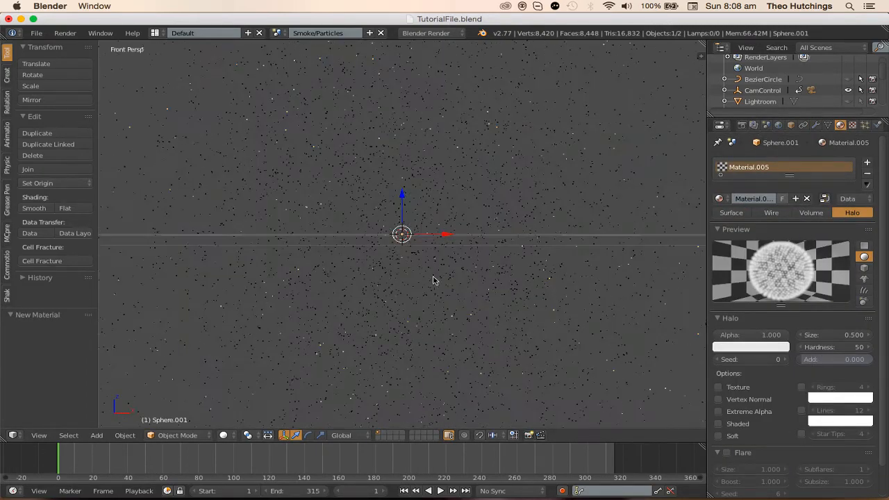
pyautogui.hotkey('shift', 'z')
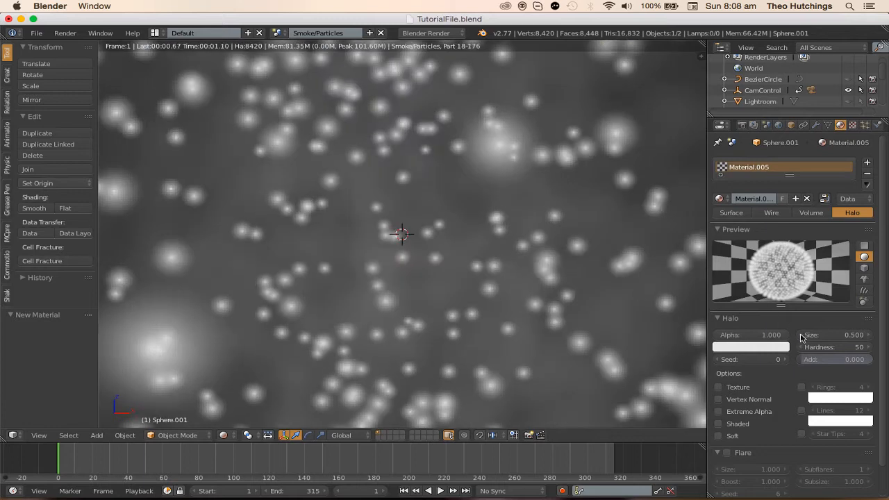
pyautogui.moveTo(805, 338); pyautogui.dragTo(795, 337)
# - Make the halo colour green by setting its red and blue values to 0
pyautogui.click(750, 346)
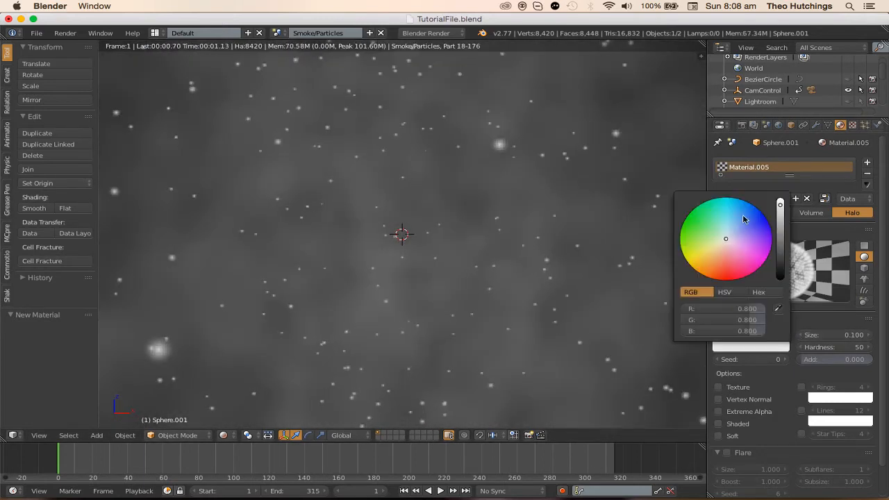
pyautogui.moveTo(745, 309); pyautogui.dragTo(684, 309)
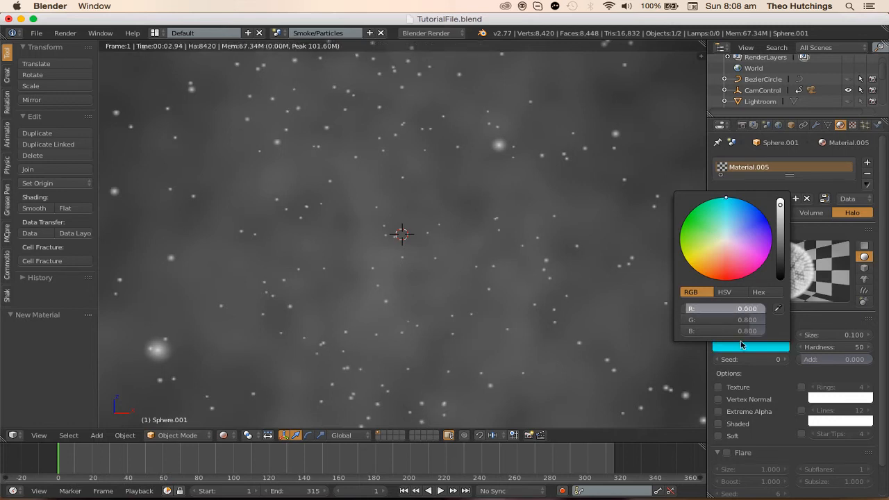
pyautogui.click(743, 350)
pyautogui.moveTo(748, 331); pyautogui.dragTo(682, 334)
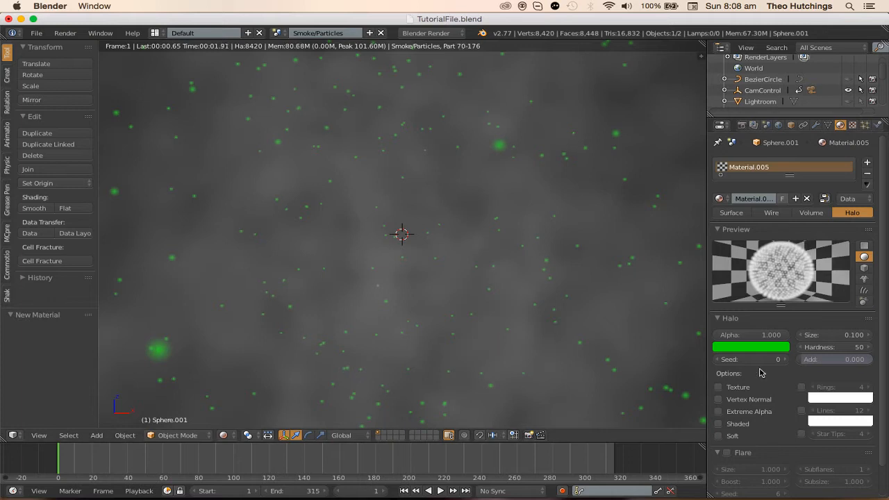
# - Raise the green halo's hardness to 127 and return the viewport to solid shading
pyautogui.moveTo(842, 346); pyautogui.dragTo(843, 433)
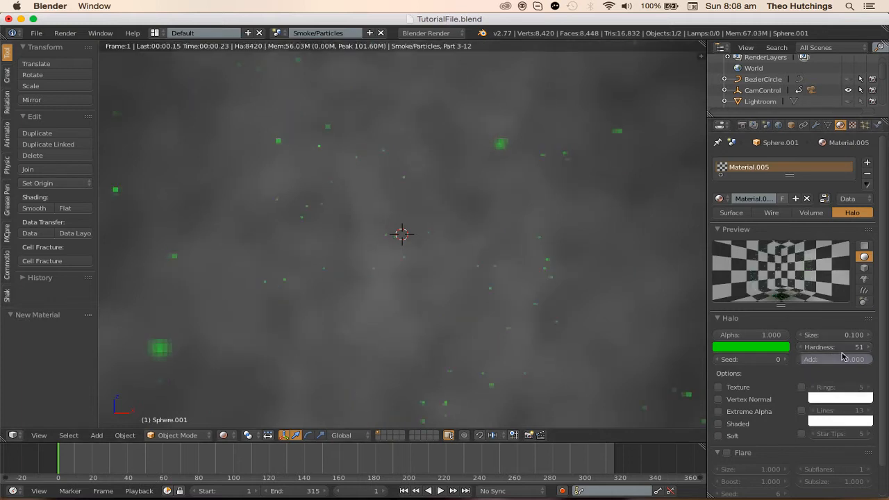
pyautogui.moveTo(841, 348); pyautogui.dragTo(872, 347)
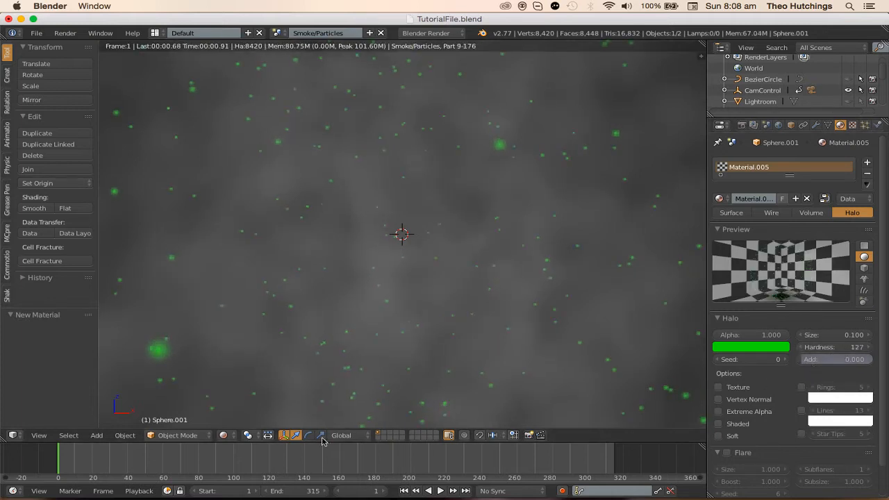
pyautogui.click(223, 435)
pyautogui.click(248, 385)
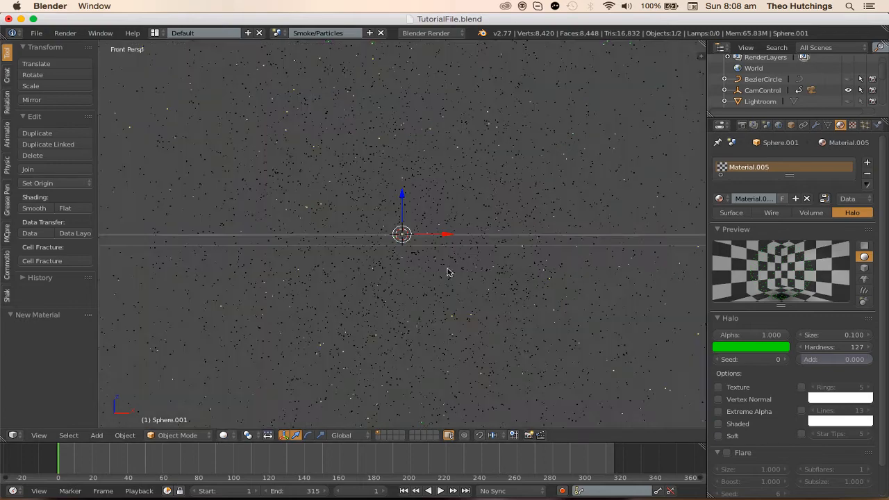
# - Set the second Displace modifier's midlevel to 0.5 and scale the particle sphere up by about 1.182
pyautogui.scroll(-5, 382, 264)
pyautogui.moveTo(416, 243); pyautogui.dragTo(403, 216, button='middle')
pyautogui.click(279, 33)
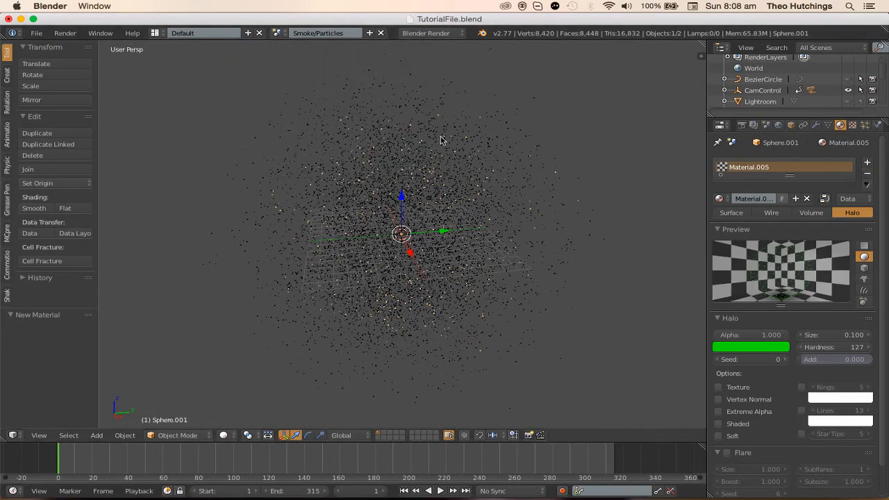
pyautogui.moveTo(446, 154); pyautogui.dragTo(490, 125, button='middle')
pyautogui.scroll(2, 494, 125)
pyautogui.click(816, 125)
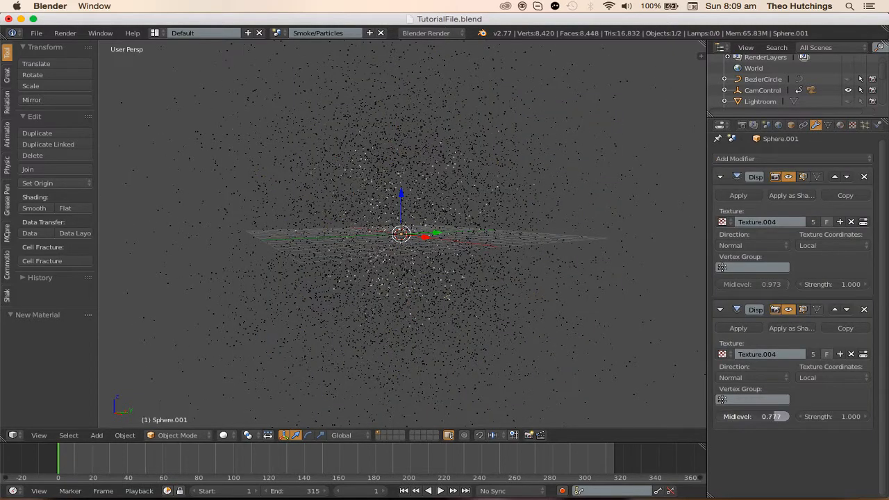
pyautogui.moveTo(757, 419); pyautogui.dragTo(755, 419)
pyautogui.moveTo(472, 286)
pyautogui.mouseDown(button='middle')
pyautogui.moveTo(512, 326)
pyautogui.moveTo(405, 292)
pyautogui.moveTo(498, 264)
pyautogui.mouseUp(button='middle')
pyautogui.press('s')
pyautogui.click(549, 321)
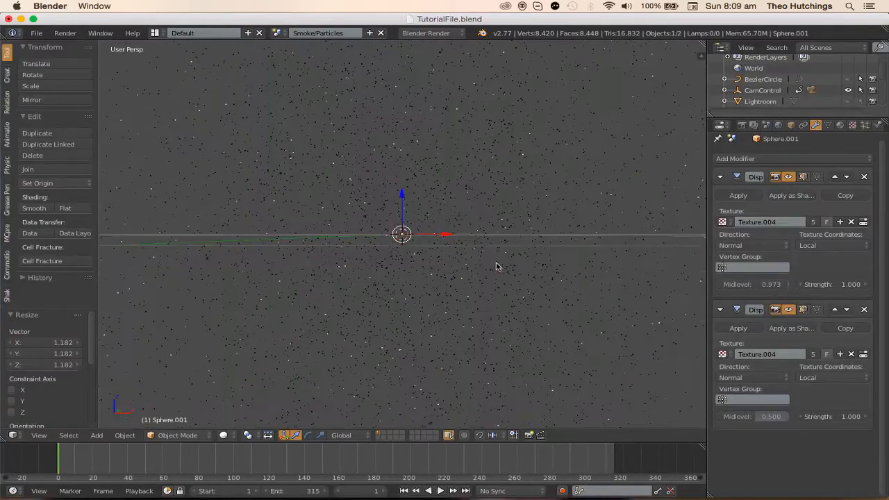
# - In a rendered preview, lower the second Displace modifier's midlevel to 0.357, and return the viewport to solid shading
pyautogui.hotkey('shift', 'z')
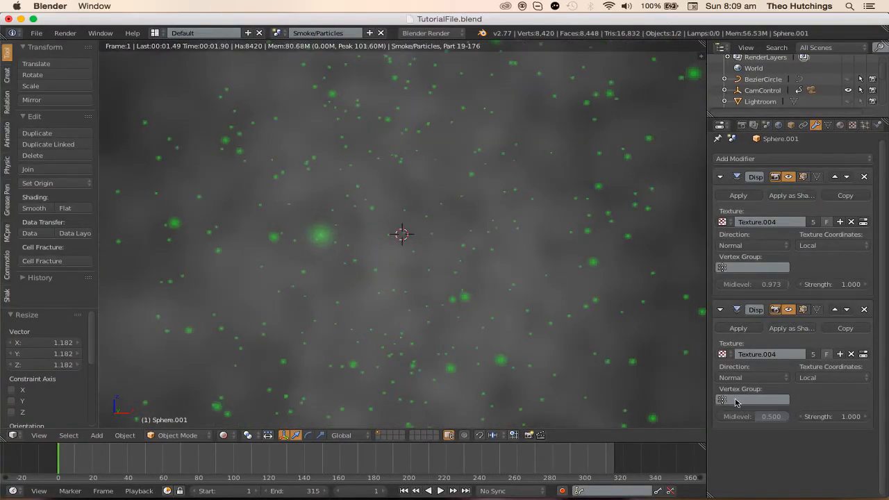
pyautogui.moveTo(769, 421); pyautogui.dragTo(778, 421)
pyautogui.moveTo(749, 417)
pyautogui.mouseDown()
pyautogui.moveTo(738, 417)
pyautogui.moveTo(751, 417)
pyautogui.mouseUp()
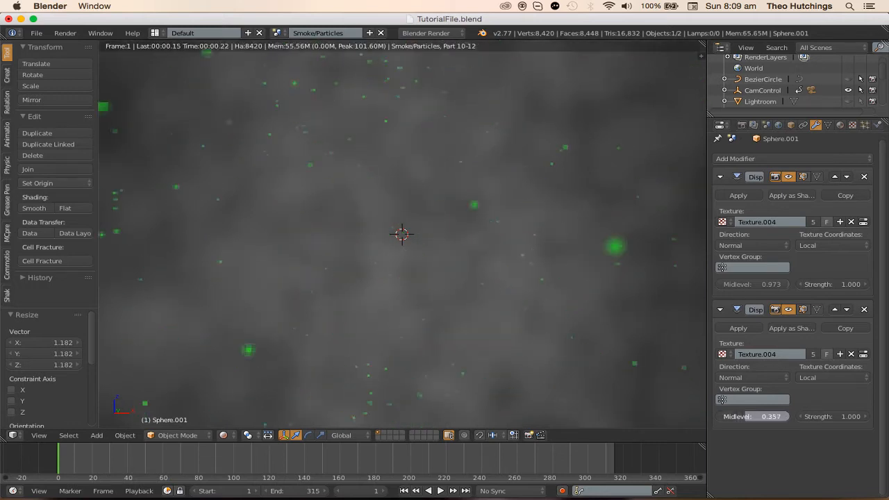
pyautogui.click(228, 437)
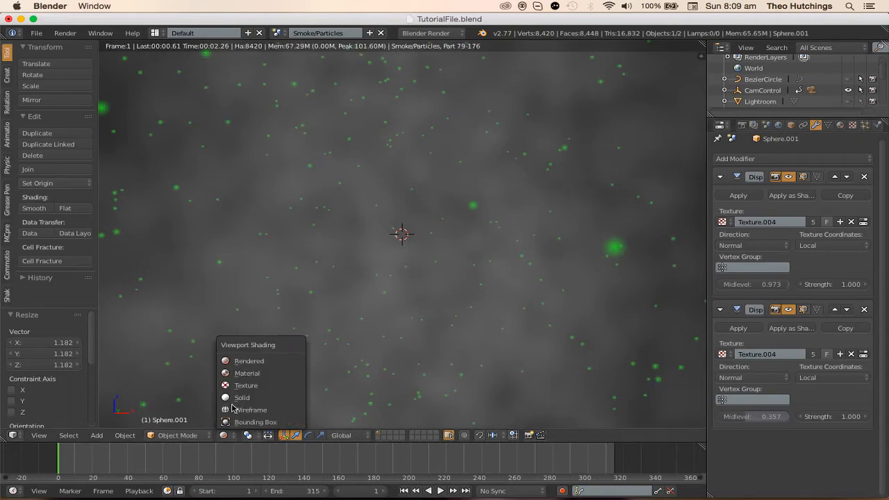
pyautogui.click(260, 383)
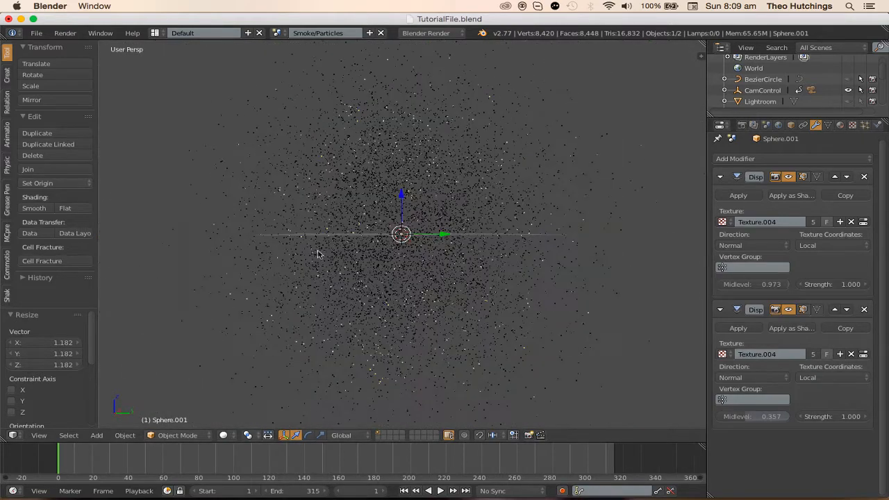
# - Switch back to the main scene named Scene, show its camera view and render settings, and save over TutorialFile.blend
pyautogui.click(277, 33)
pyautogui.click(292, 52)
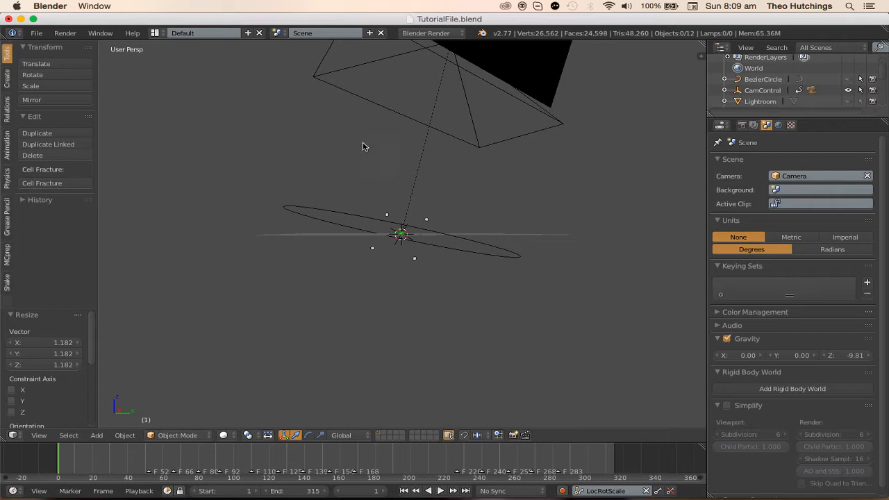
pyautogui.press('KP_0')
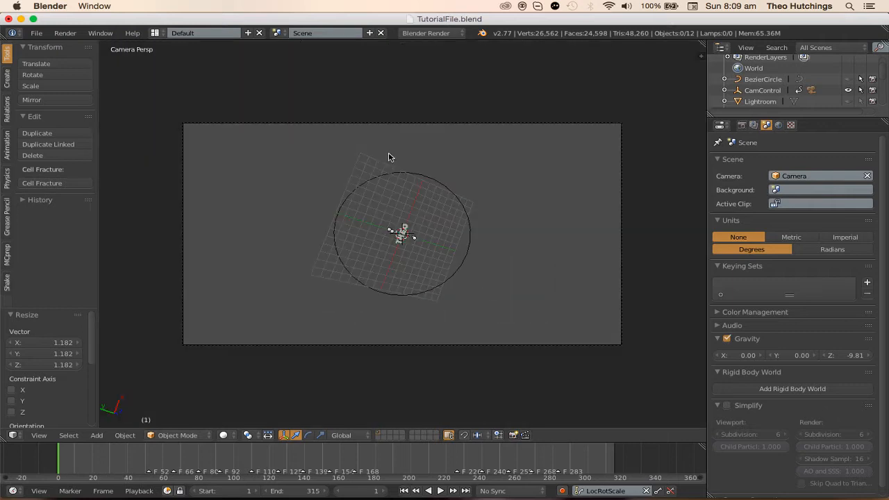
pyautogui.click(742, 126)
pyautogui.hotkey('shift', 's')
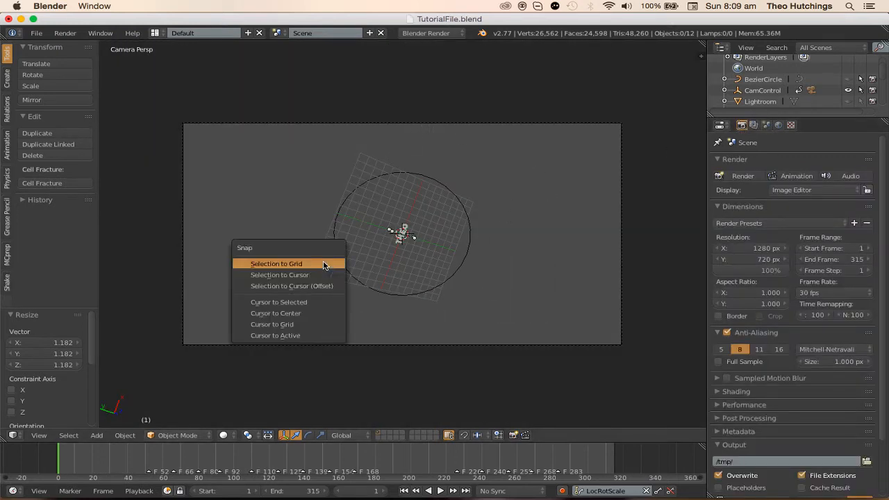
pyautogui.press('Escape')
pyautogui.hotkey('ctrl', 's')
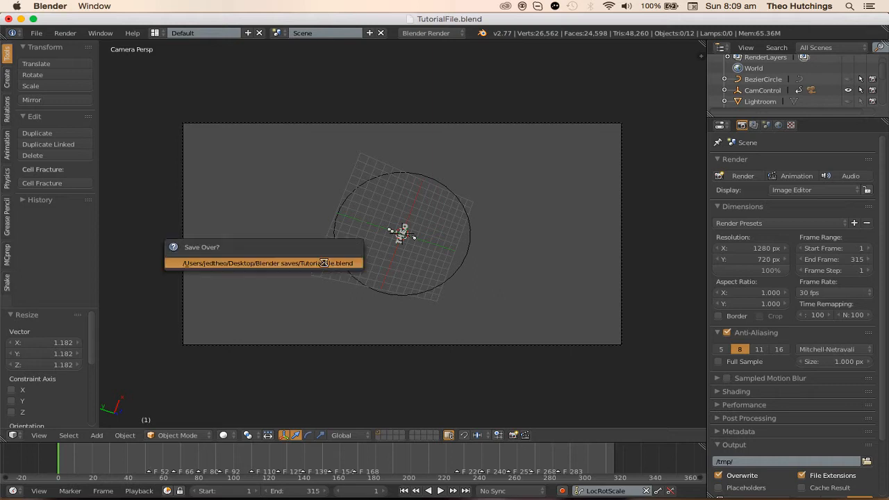
pyautogui.click(323, 263)
# - In front view, add a sphere-shaped empty at the origin, centred on the 3D text
pyautogui.press('KP_1')
pyautogui.scroll(5, 445, 232)
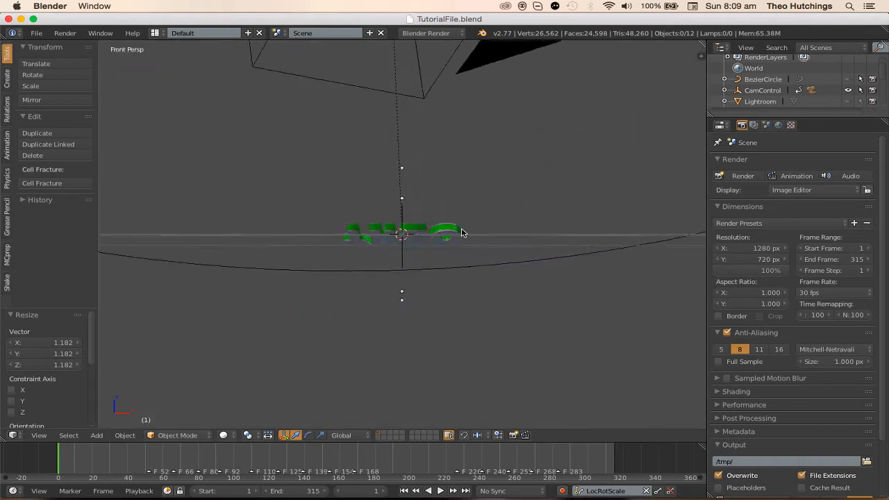
pyautogui.hotkey('shift', 'a')
pyautogui.moveTo(407, 230)
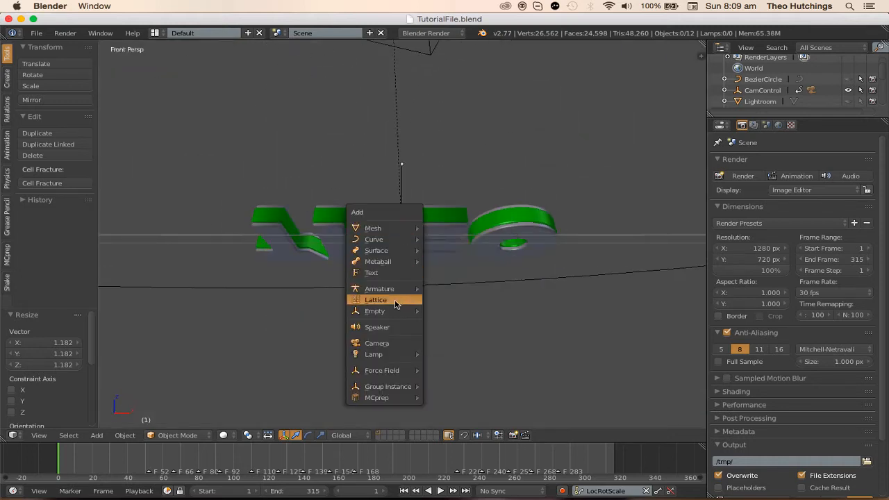
pyautogui.moveTo(408, 312)
pyautogui.click(463, 374)
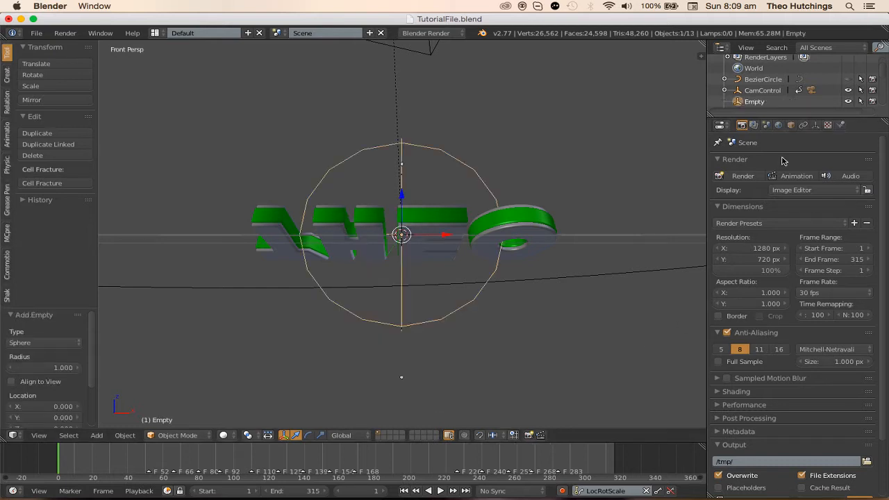
# - Rename the new empty to Shake and keyframe its X, Y and Z rotation of 0° at frame 1
pyautogui.click(790, 126)
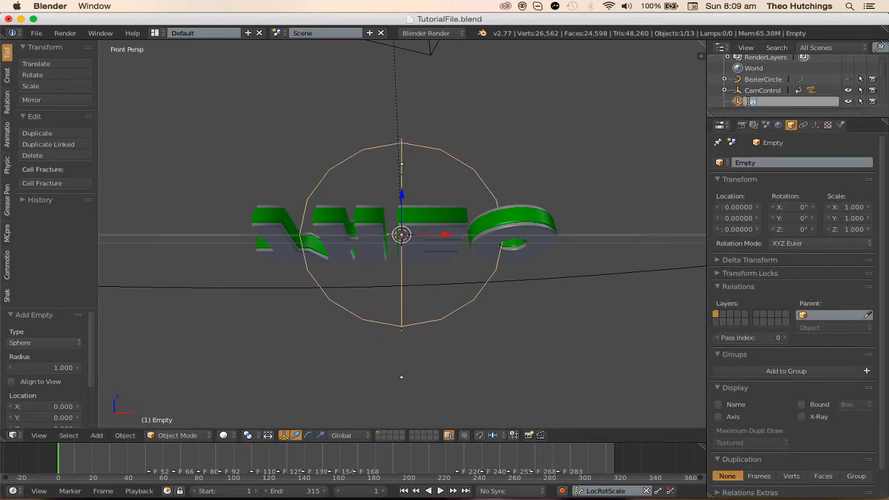
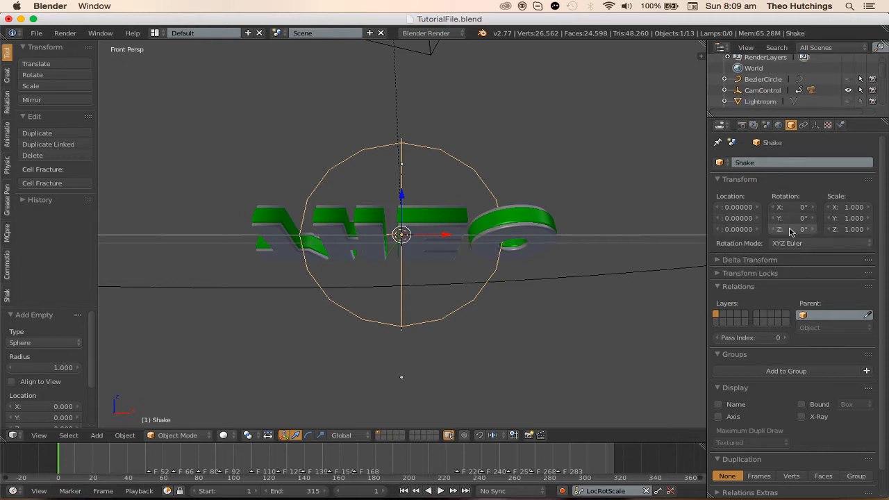
pyautogui.press('i')
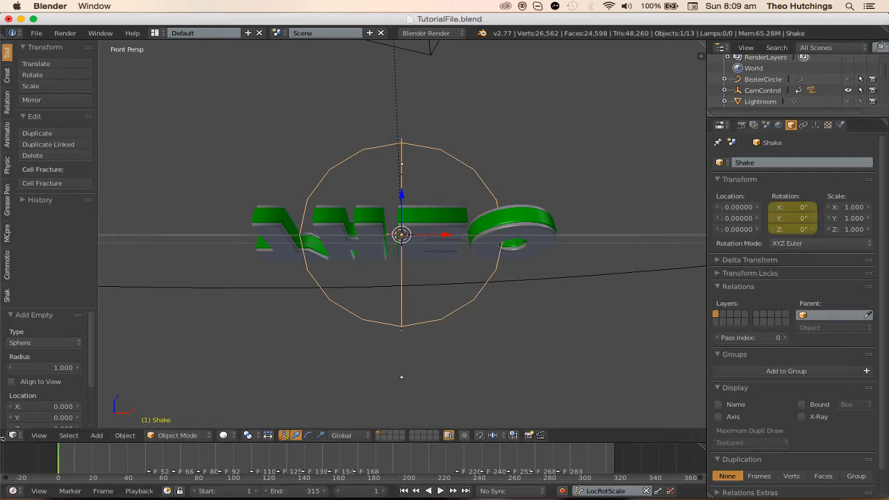
# - Split the 3D viewport into upper and lower areas and make the lower one a Graph Editor with its properties region shown
pyautogui.moveTo(2, 437); pyautogui.dragTo(25, 327)
pyautogui.click(14, 435)
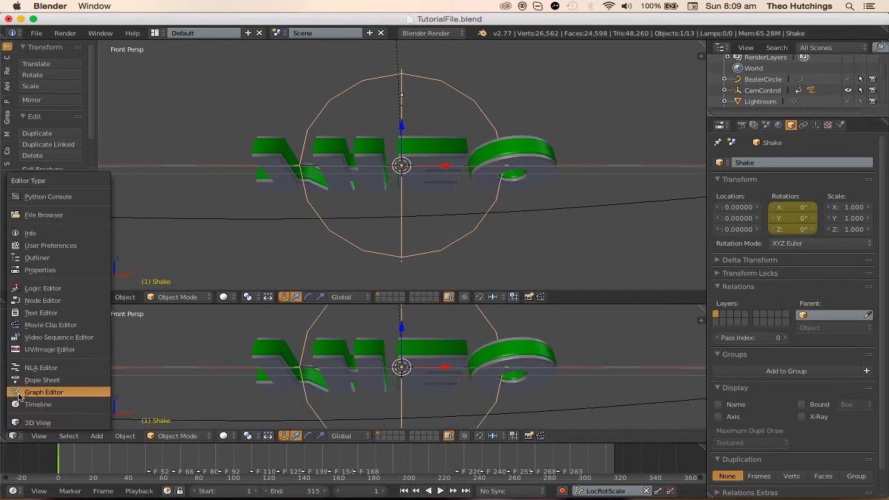
pyautogui.click(31, 393)
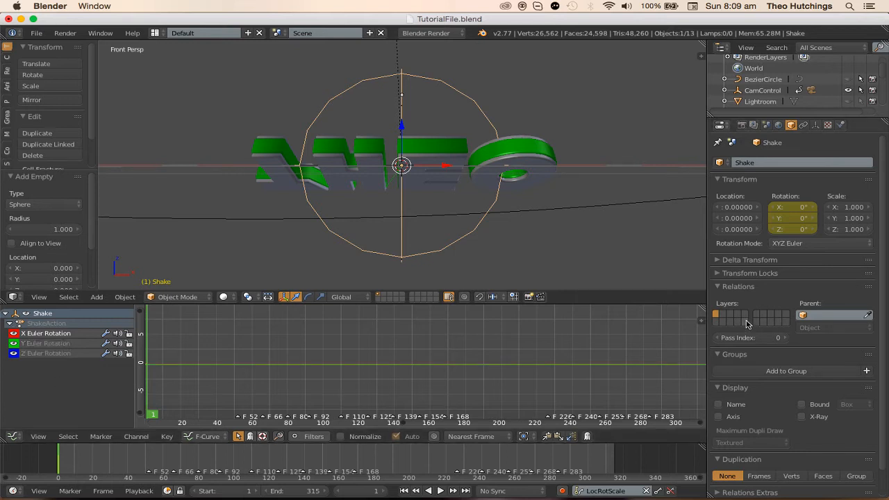
pyautogui.press('n')
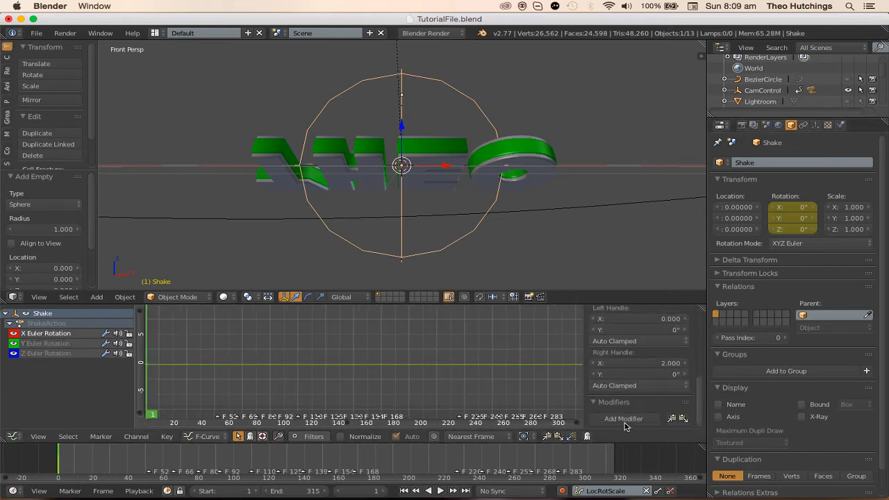
# - Add a Noise modifier to Shake's X Euler Rotation curve with scale 20, strength 0.3 and offset 3.9, and copy the modifier
pyautogui.click(625, 419)
pyautogui.click(611, 391)
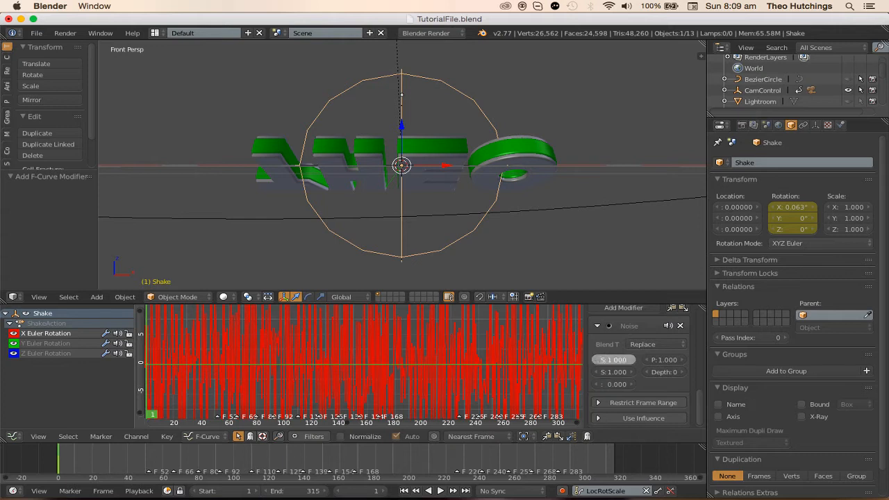
pyautogui.write('20')
pyautogui.press('Return')
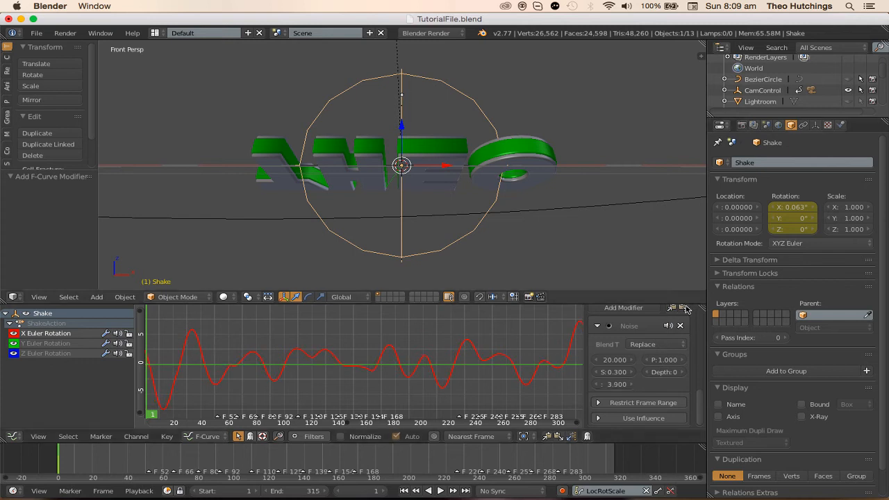
pyautogui.scroll(1, 680, 334)
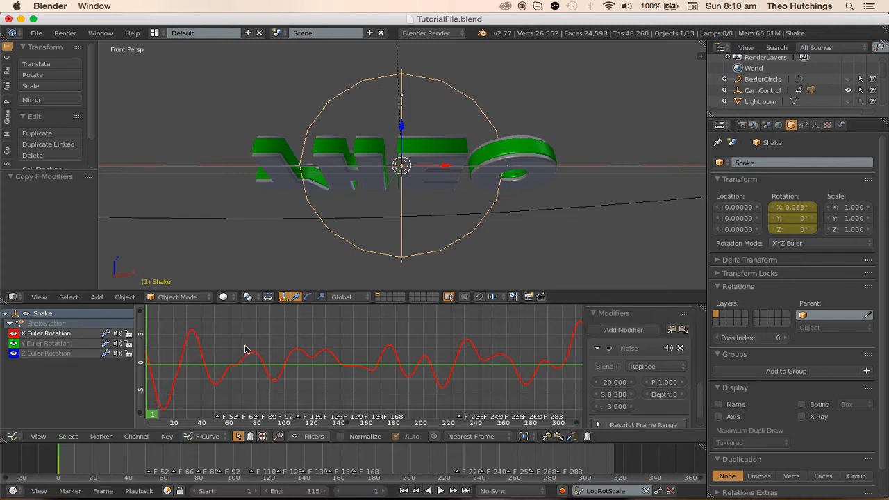
# - Paste the copied Noise modifier onto Shake's Z Euler Rotation curve and raise its phase to give it a different noise pattern
pyautogui.click(61, 354)
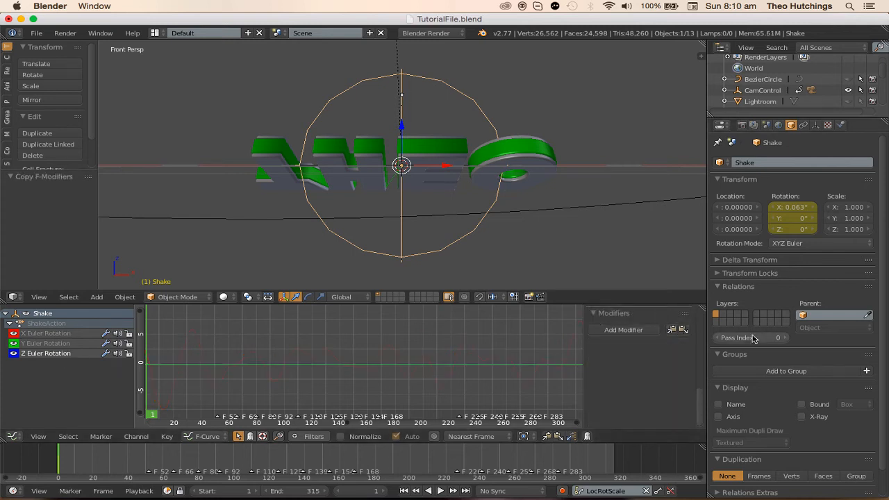
pyautogui.click(684, 331)
pyautogui.moveTo(664, 359)
pyautogui.mouseDown()
pyautogui.moveTo(638, 362)
pyautogui.moveTo(661, 362)
pyautogui.mouseUp()
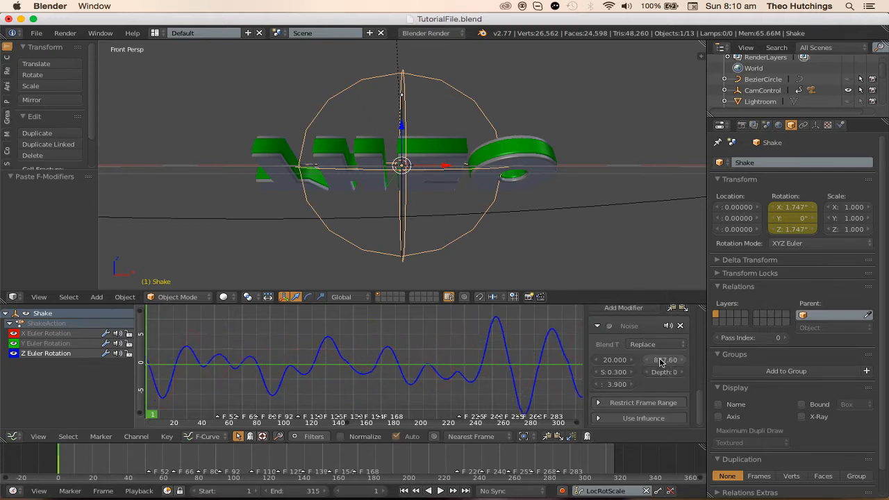
# - Set the Z rotation noise offset to 5.8, and paste the noise onto Y rotation with strength 0.6, phase -350.7 and offset -5.7
pyautogui.moveTo(615, 384); pyautogui.dragTo(625, 384)
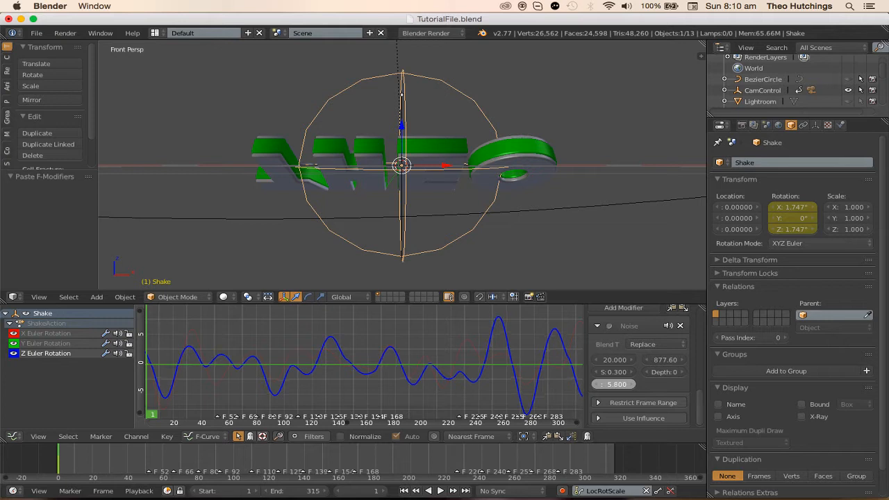
pyautogui.click(42, 343)
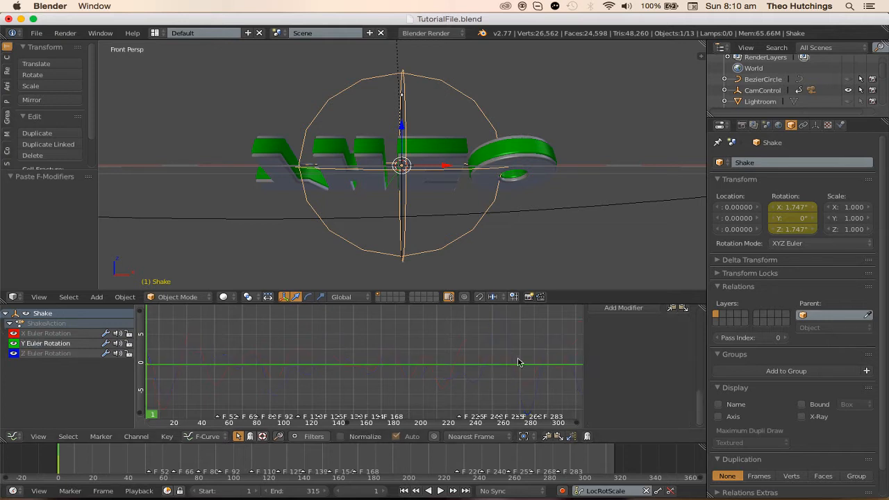
pyautogui.click(684, 310)
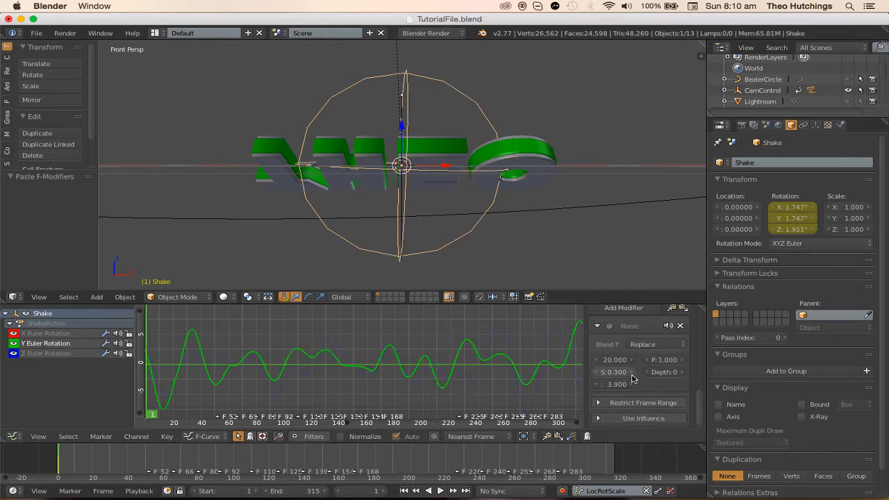
pyautogui.moveTo(632, 376); pyautogui.dragTo(583, 386)
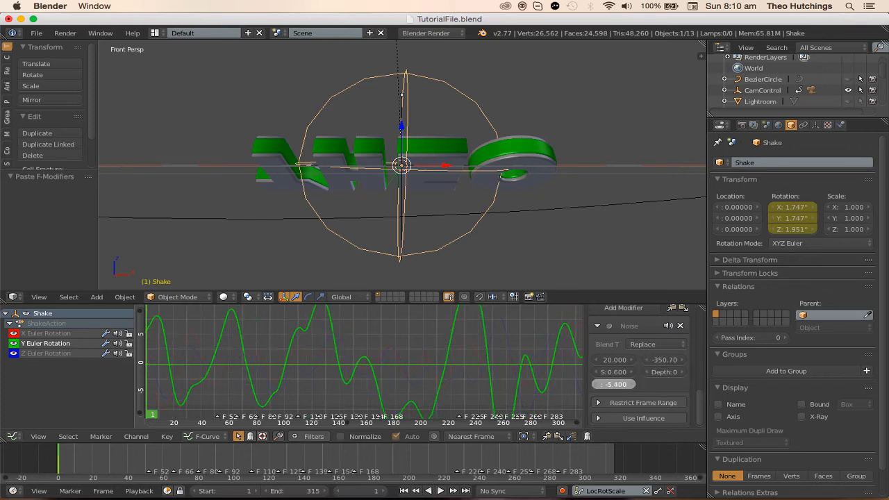
# - Play the animation briefly to check the motion of the Shake empty
pyautogui.press('space')
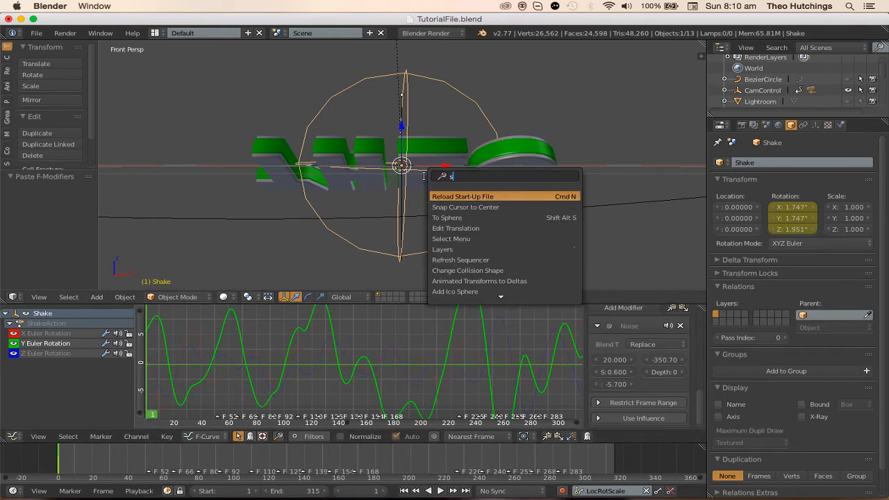
pyautogui.press('Escape')
pyautogui.hotkey('alt', 'a')
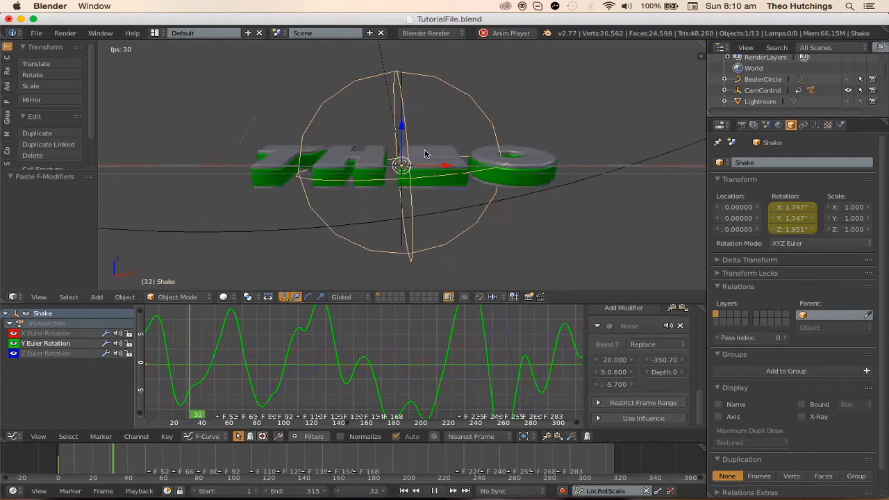
pyautogui.hotkey('alt', 'a')
# - Add a Child Of constraint targeting Shake to the camera, with location and scale disabled on all axes
pyautogui.rightClick(470, 119)
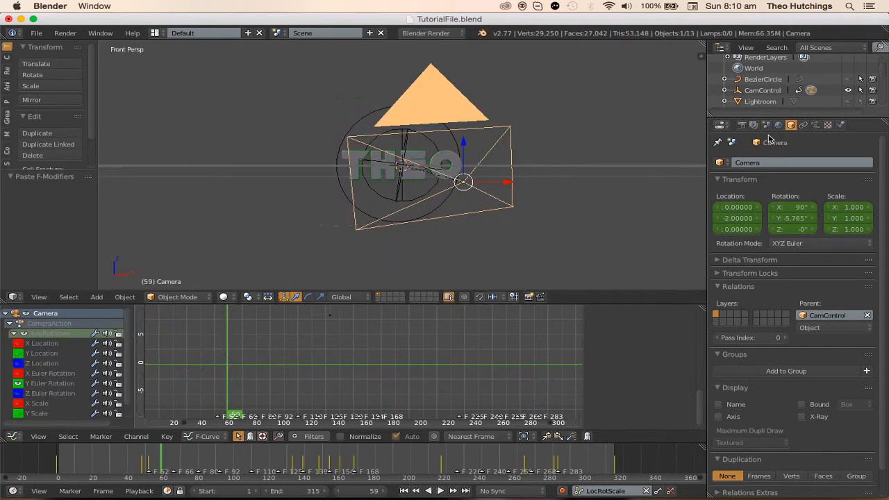
pyautogui.click(804, 126)
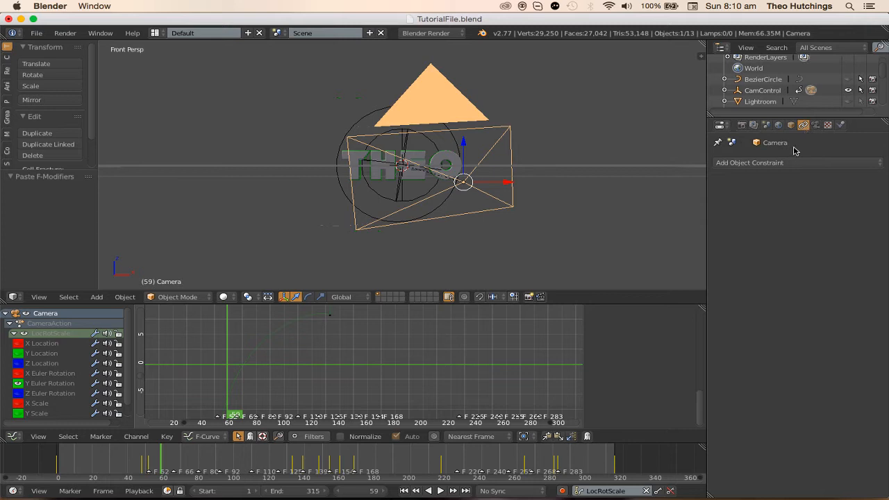
pyautogui.click(782, 164)
pyautogui.click(857, 206)
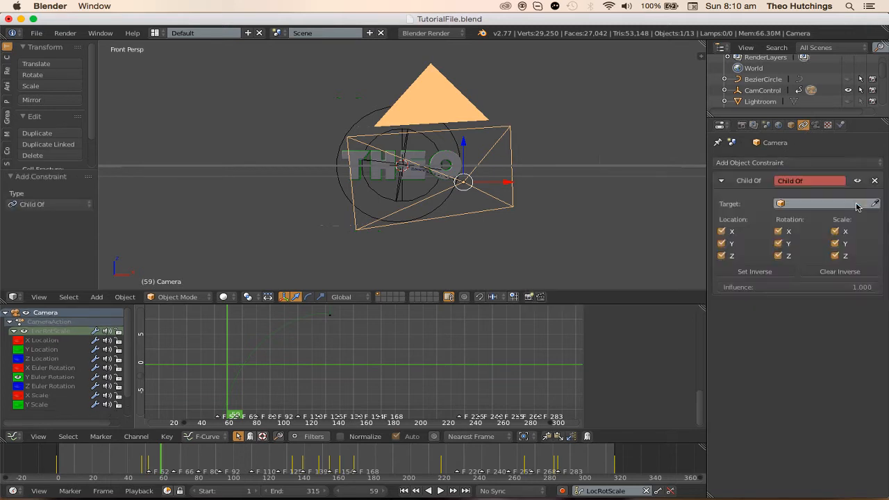
pyautogui.click(815, 203)
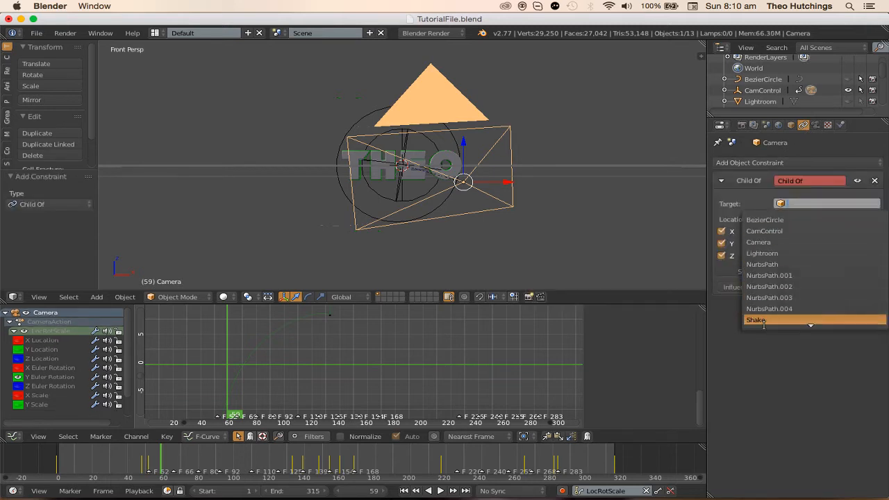
pyautogui.click(806, 323)
pyautogui.moveTo(735, 233); pyautogui.dragTo(725, 257)
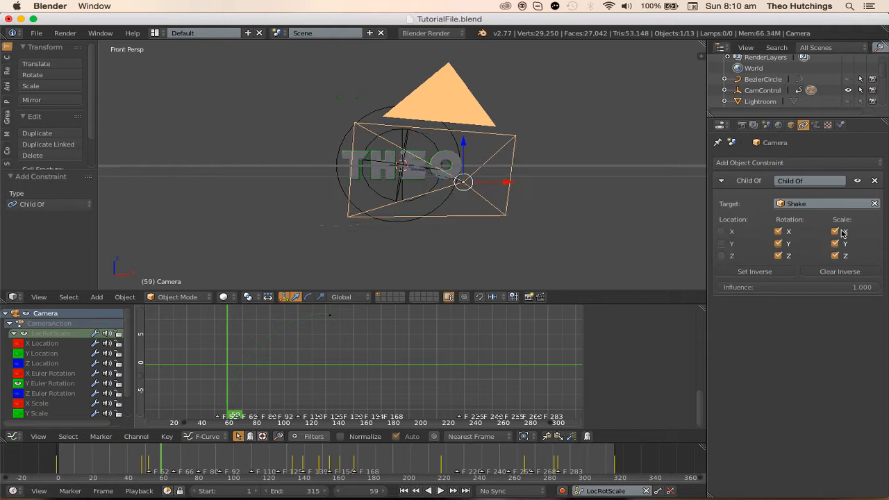
# - Try the Child Of influence at 0, look through the camera and play the animation to check the shake
pyautogui.moveTo(820, 287); pyautogui.dragTo(722, 286)
pyautogui.press('KP_0')
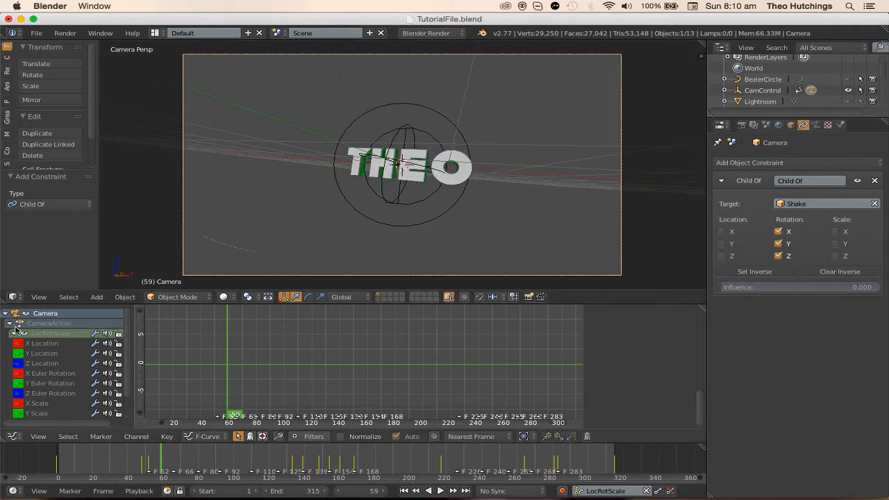
pyautogui.click(16, 333)
pyautogui.hotkey('alt', 'a')
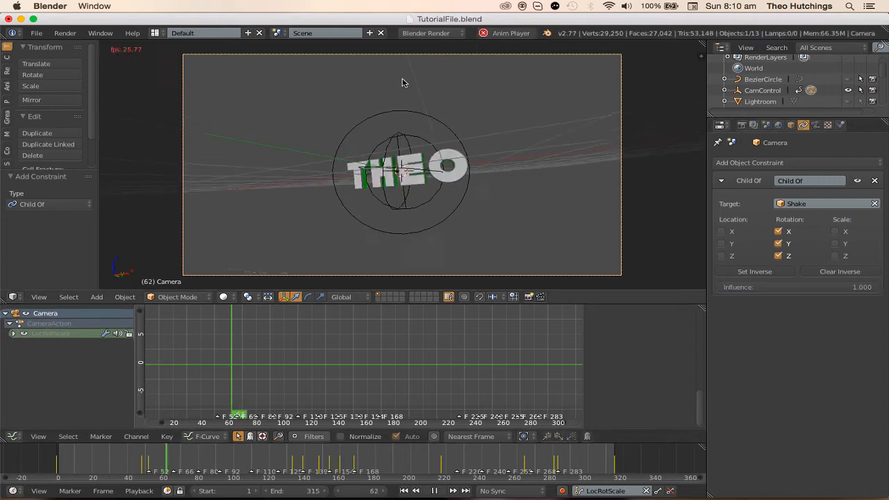
pyautogui.hotkey('alt', 'a')
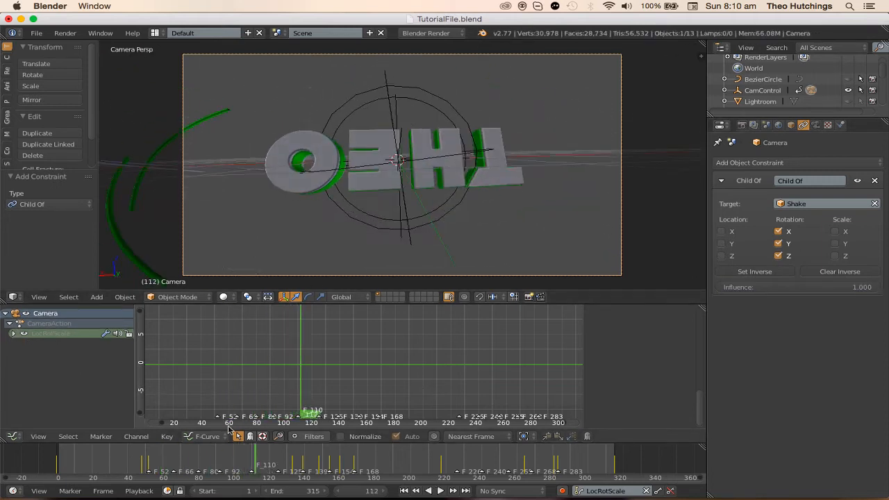
# - Keyframe the Child Of constraint's influence at 0 on frame 50, two frames before the F_52 marker
pyautogui.click(10, 440)
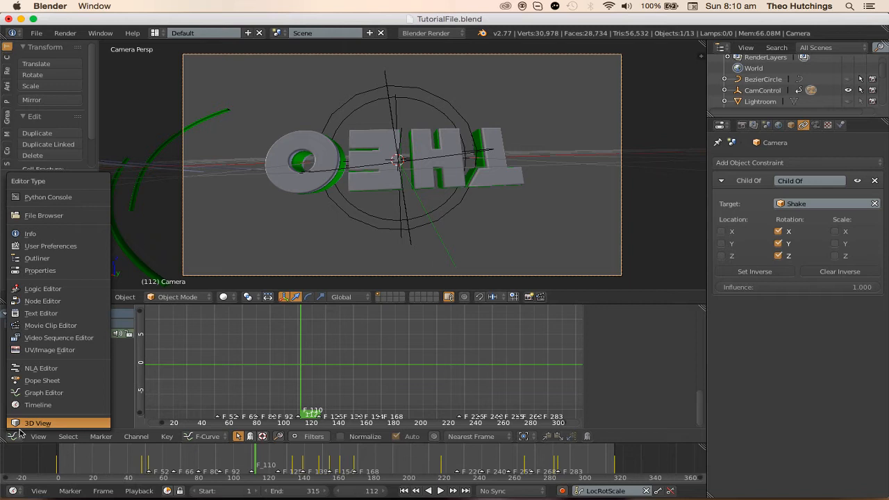
pyautogui.click(158, 456)
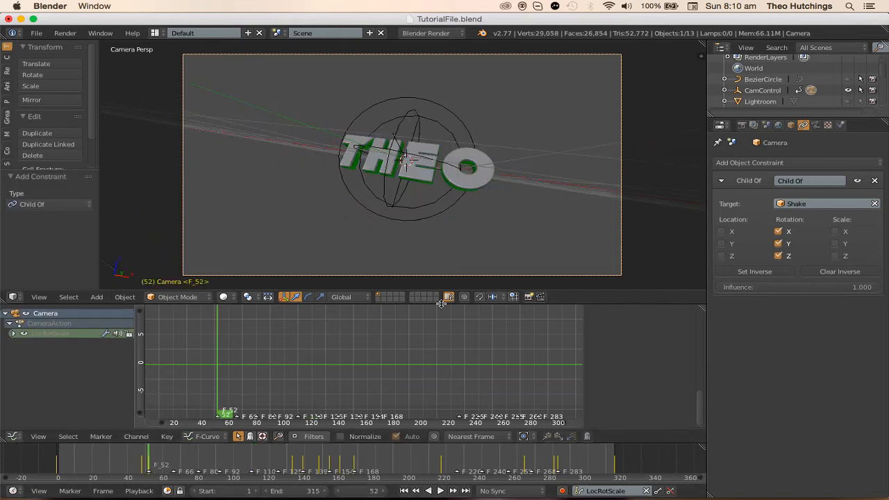
pyautogui.press('Left')
pyautogui.press('Left')
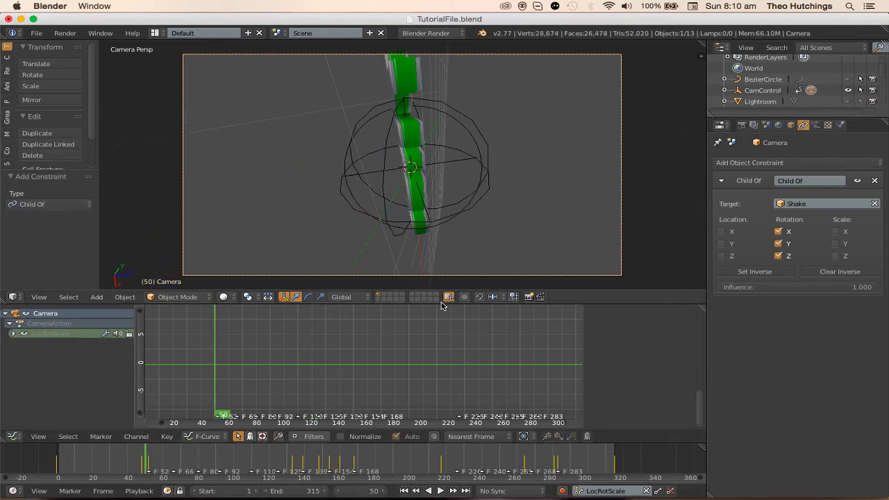
pyautogui.moveTo(870, 287); pyautogui.dragTo(723, 289)
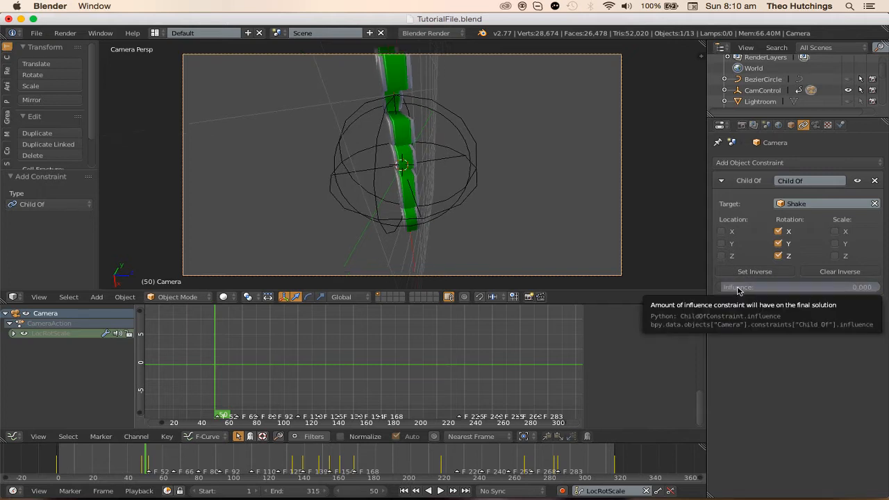
pyautogui.press('i')
# - Keyframe the Child Of constraint's influence at 1 on frame 52
pyautogui.press('Right')
pyautogui.press('Right')
pyautogui.moveTo(831, 288); pyautogui.dragTo(879, 289)
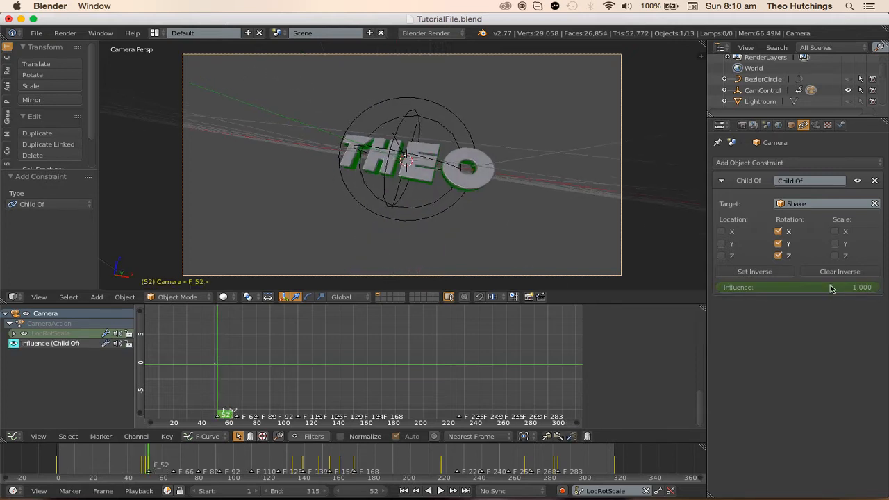
pyautogui.press('i')
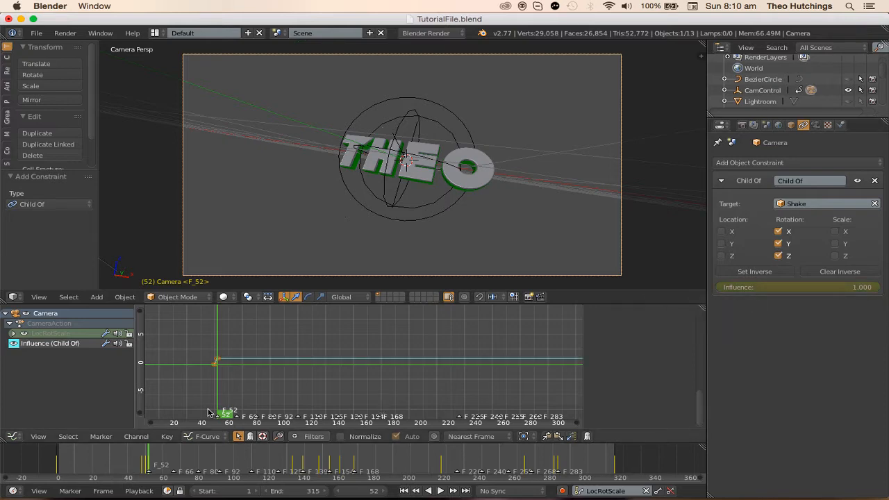
# - Preview the shake, and set the interpolation of the frame 50 influence keyframe to Linear
pyautogui.hotkey('alt', 'a')
pyautogui.moveTo(290, 359); pyautogui.dragTo(314, 359, button='middle')
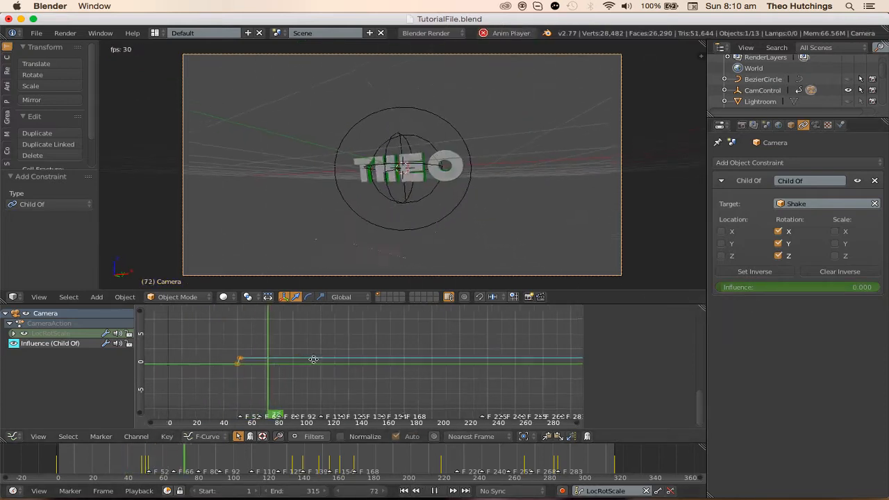
pyautogui.scroll(6, 239, 367)
pyautogui.moveTo(240, 367); pyautogui.dragTo(353, 373, button='middle')
pyautogui.hotkey('alt', 'a')
pyautogui.scroll(6, 421, 369)
pyautogui.scroll(10, 376, 362)
pyautogui.scroll(5, 352, 373)
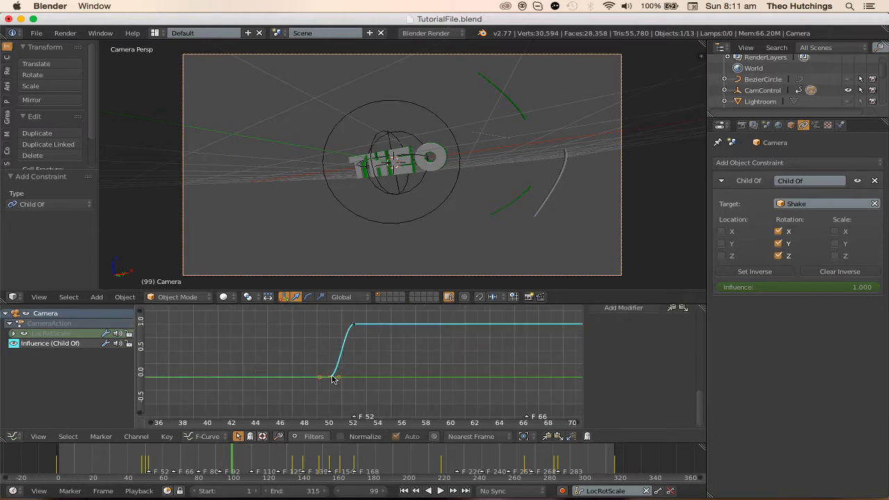
pyautogui.press('t')
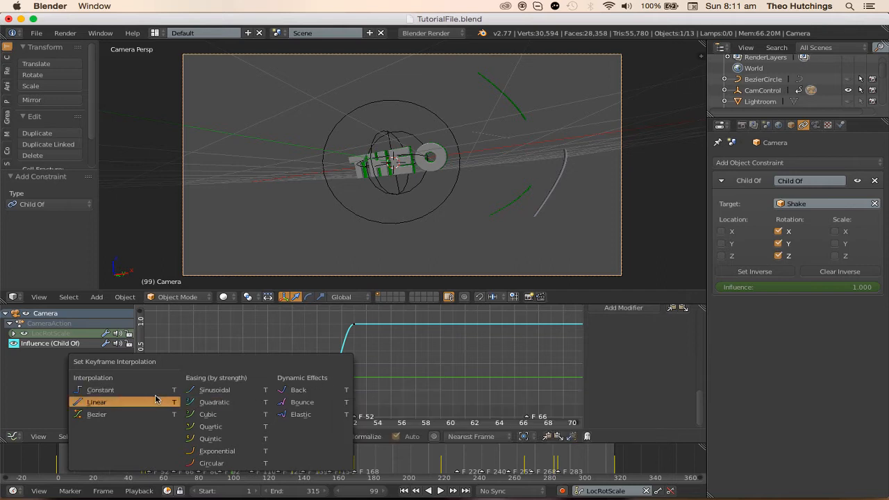
pyautogui.click(97, 402)
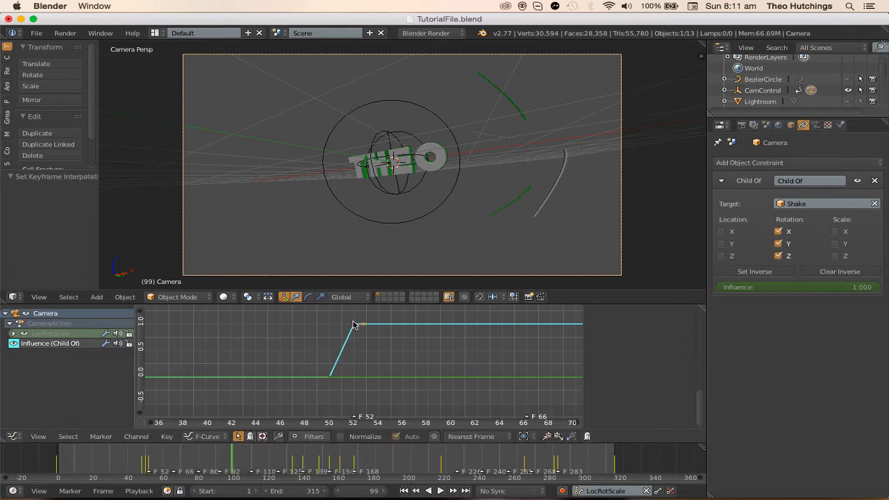
# - Give the frame 52 influence keyframe Sinusoidal interpolation with Ease Out easing
pyautogui.press('t')
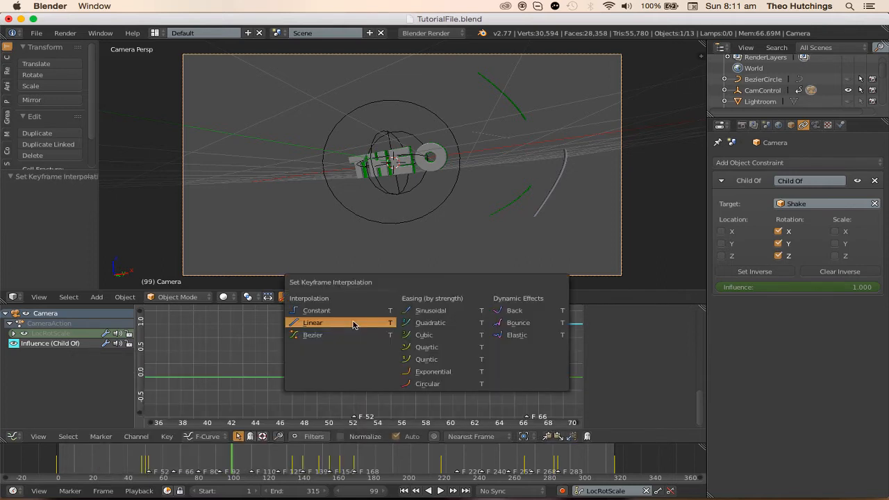
pyautogui.click(436, 314)
pyautogui.press('n')
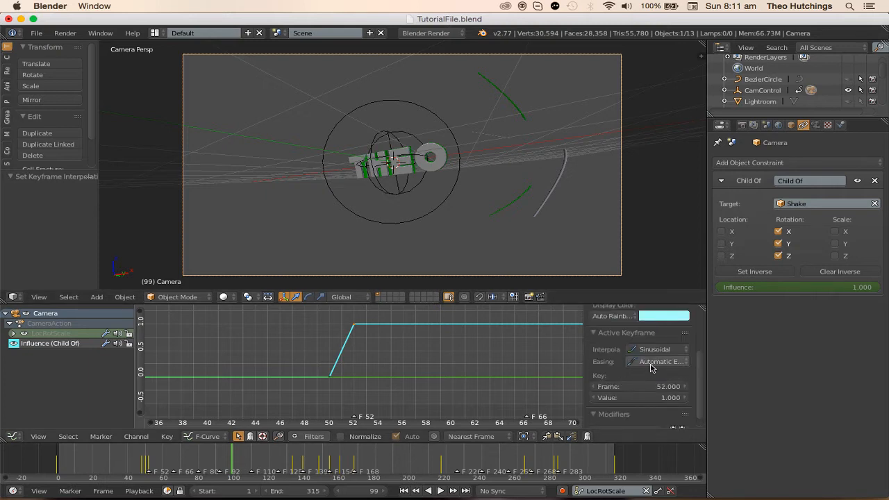
pyautogui.click(652, 361)
pyautogui.click(656, 324)
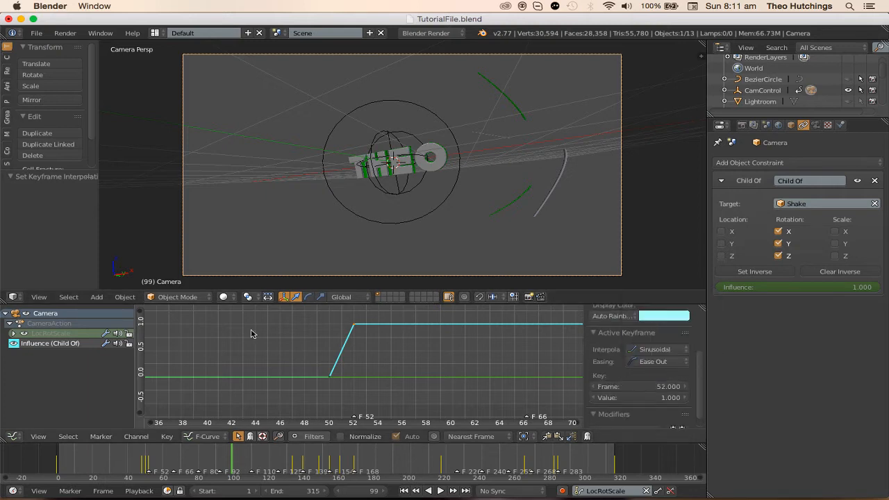
# - Replay the animation from before frame 50 to check the influence ramp in the camera view
pyautogui.rightClick(329, 376)
pyautogui.click(116, 460)
pyautogui.hotkey('alt', 'a')
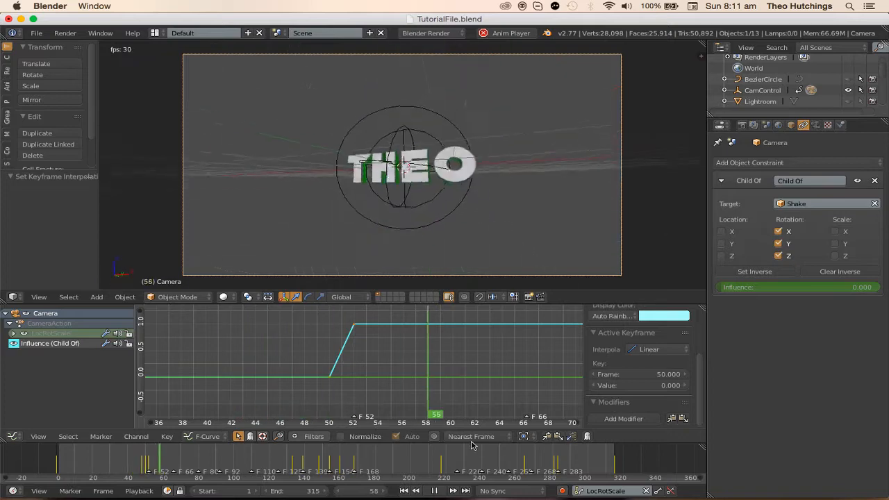
pyautogui.moveTo(465, 391); pyautogui.dragTo(364, 414, button='middle')
pyautogui.click(91, 469)
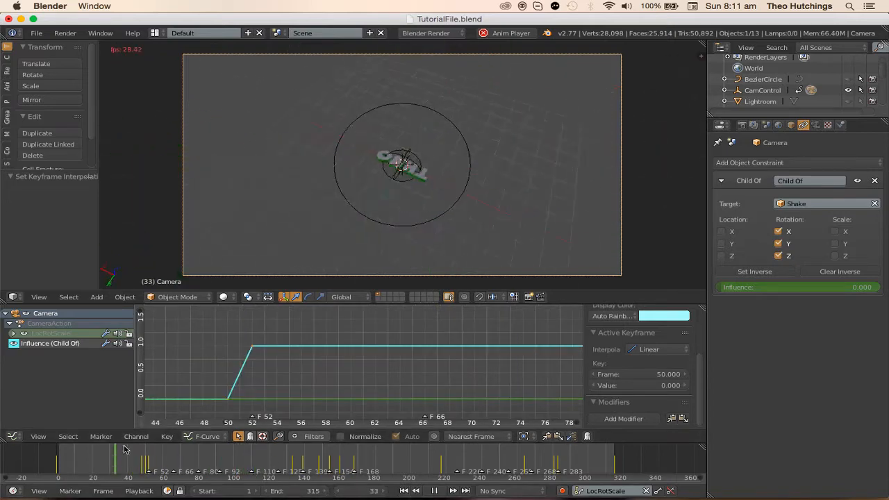
# - Duplicate the two influence keyframes to frames 64 and 66, with the peak on the F_66 marker
pyautogui.moveTo(285, 375); pyautogui.dragTo(286, 334, button='middle')
pyautogui.scroll(1, 299, 355)
pyautogui.moveTo(282, 364); pyautogui.dragTo(262, 381, button='middle')
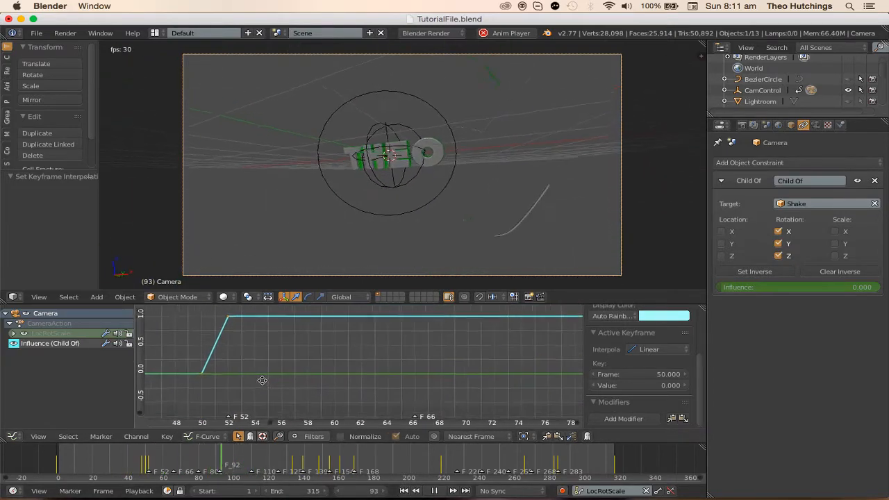
pyautogui.hotkey('shift', 'd')
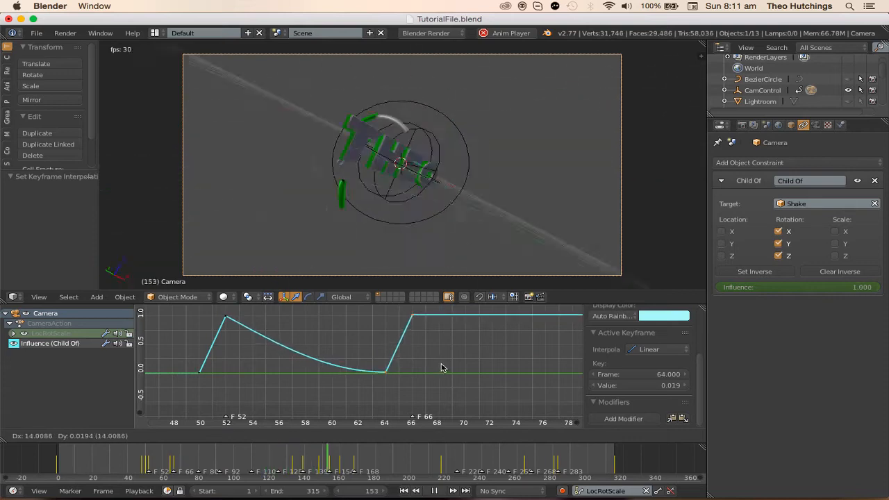
pyautogui.click(440, 366)
# - Duplicate the influence keyframe pair twice more, with peaks on the F_80 and F_92 markers
pyautogui.moveTo(441, 367); pyautogui.dragTo(254, 369, button='middle')
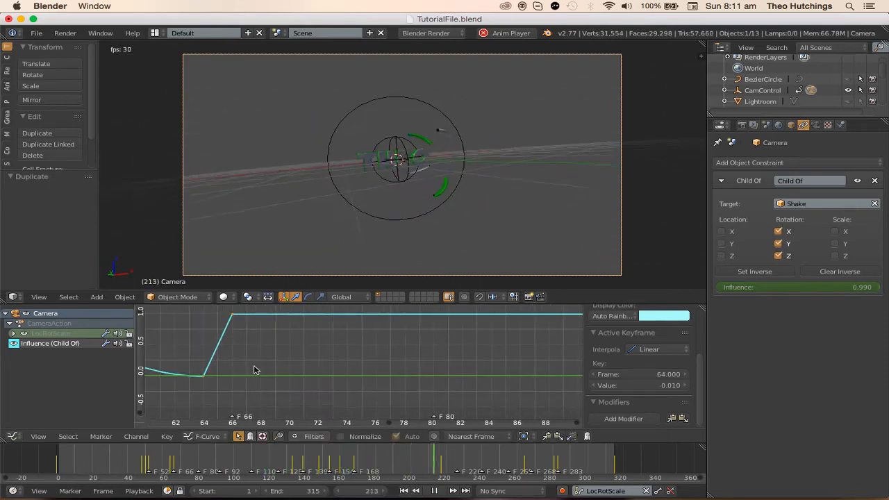
pyautogui.hotkey('shift', 'd')
pyautogui.click(456, 367)
pyautogui.moveTo(457, 367); pyautogui.dragTo(281, 362, button='middle')
pyautogui.press('g')
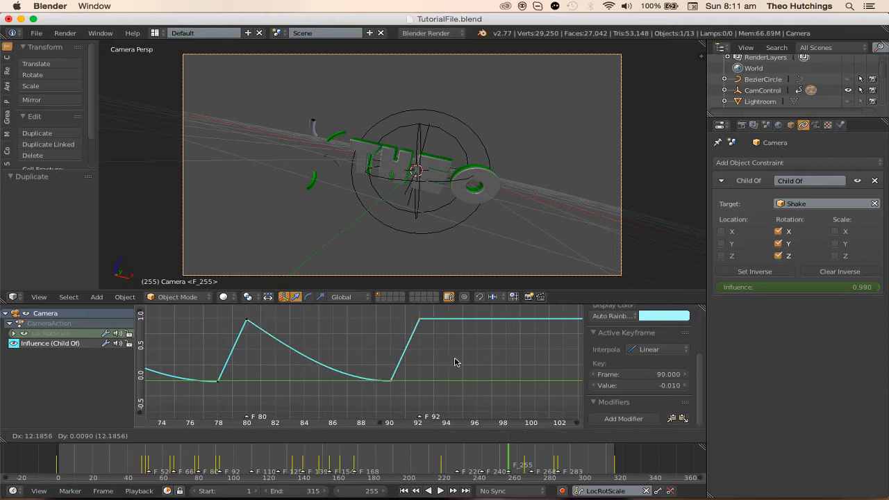
pyautogui.click(455, 361)
# - Duplicate the selected influence keyframe pair twice, placing the peaks on the F_110 and F_125 markers
pyautogui.moveTo(480, 359); pyautogui.dragTo(198, 367, button='middle')
pyautogui.hotkey('shift', 'd')
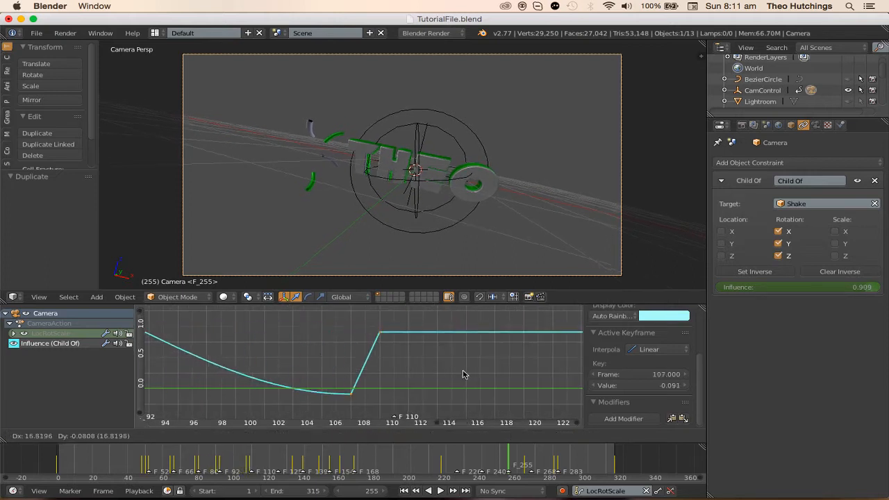
pyautogui.click(473, 367)
pyautogui.moveTo(473, 372); pyautogui.dragTo(286, 361, button='middle')
pyautogui.hotkey('shift', 'd')
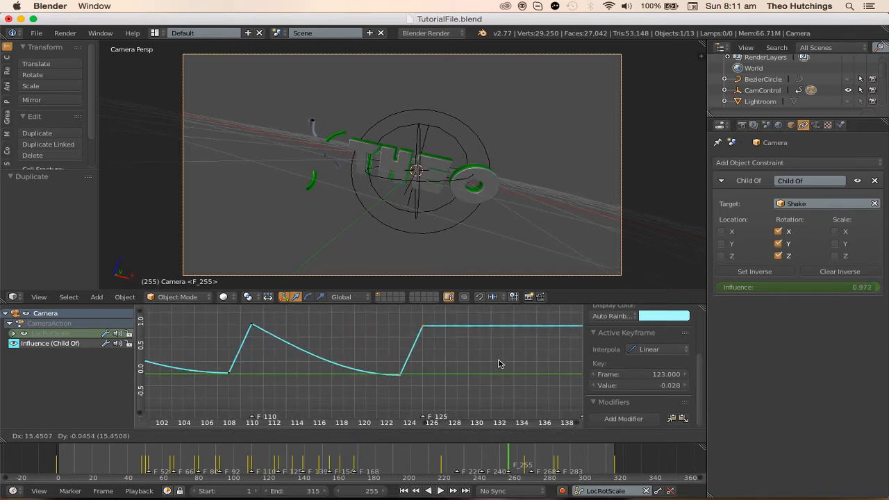
pyautogui.click(499, 364)
# - Duplicate the influence keyframe pair three more times, with peaks on the F_139, F_154 and F_168 markers
pyautogui.moveTo(499, 364); pyautogui.dragTo(317, 365, button='middle')
pyautogui.hotkey('shift', 'd')
pyautogui.click(486, 365)
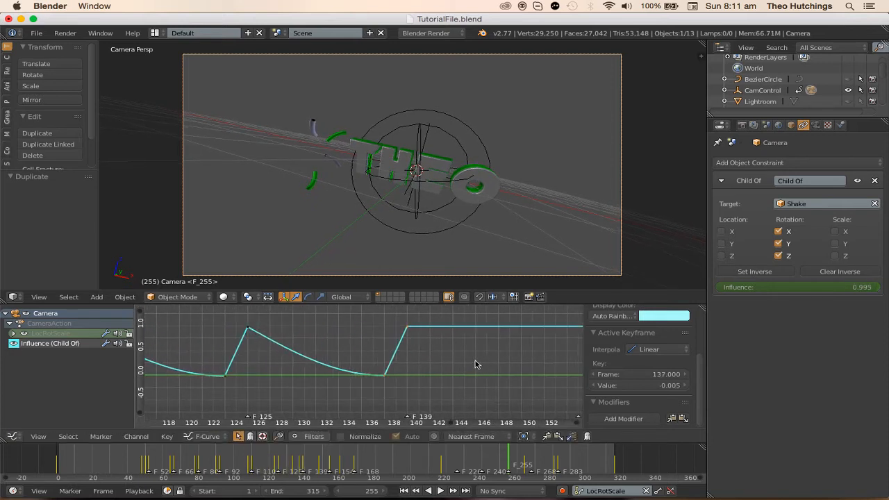
pyautogui.moveTo(486, 365); pyautogui.dragTo(288, 363, button='middle')
pyautogui.hotkey('shift', 'd')
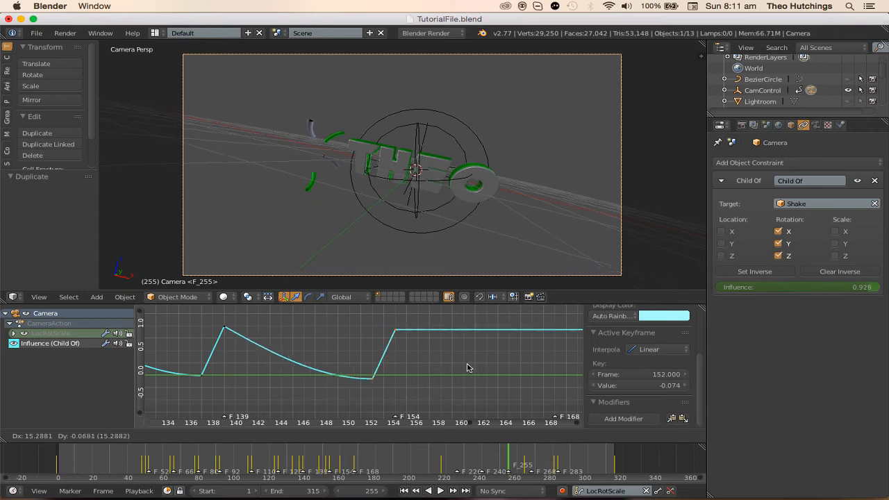
pyautogui.click(468, 363)
pyautogui.moveTo(468, 364); pyautogui.dragTo(302, 360, button='middle')
pyautogui.hotkey('shift', 'd')
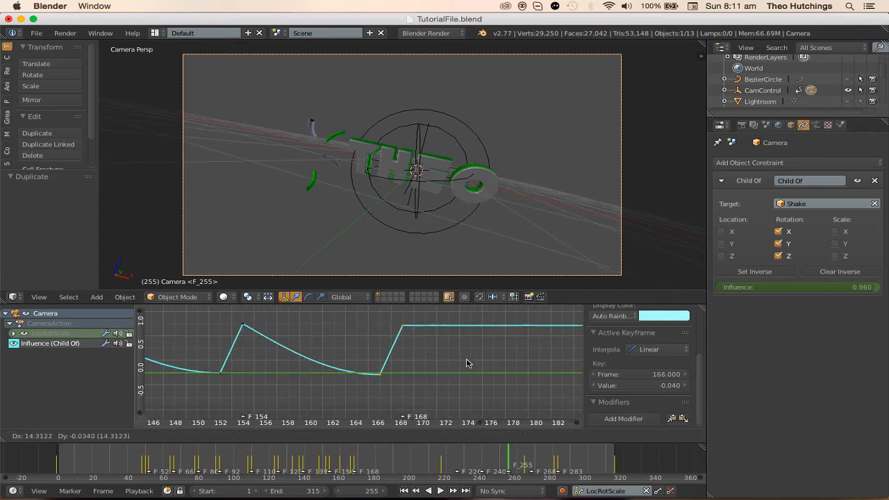
pyautogui.click(467, 363)
# - Continue the influence hits after the gap by duplicating the keyframe pair onto the F_226 and F_240 markers
pyautogui.moveTo(467, 363); pyautogui.dragTo(320, 360, button='middle')
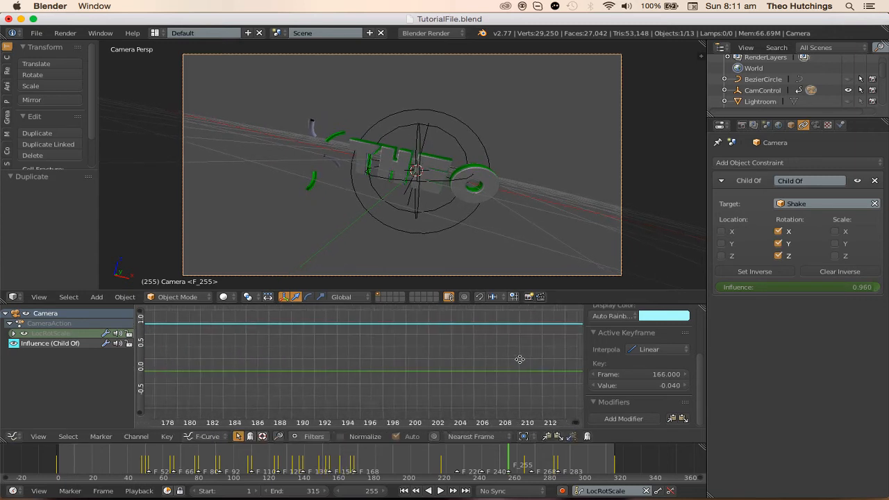
pyautogui.moveTo(520, 359); pyautogui.dragTo(199, 349, button='middle')
pyautogui.hotkey('shift', 'd')
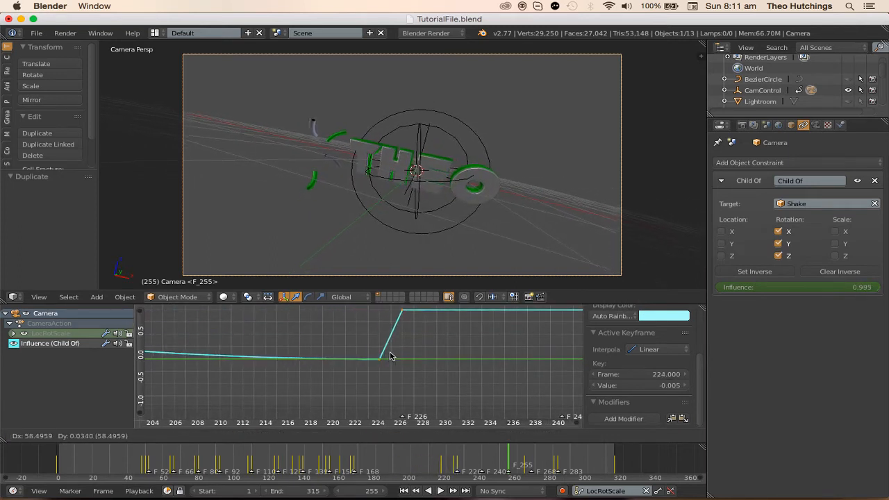
pyautogui.click(385, 355)
pyautogui.moveTo(457, 355); pyautogui.dragTo(261, 363, button='middle')
pyautogui.scroll(2, 257, 365)
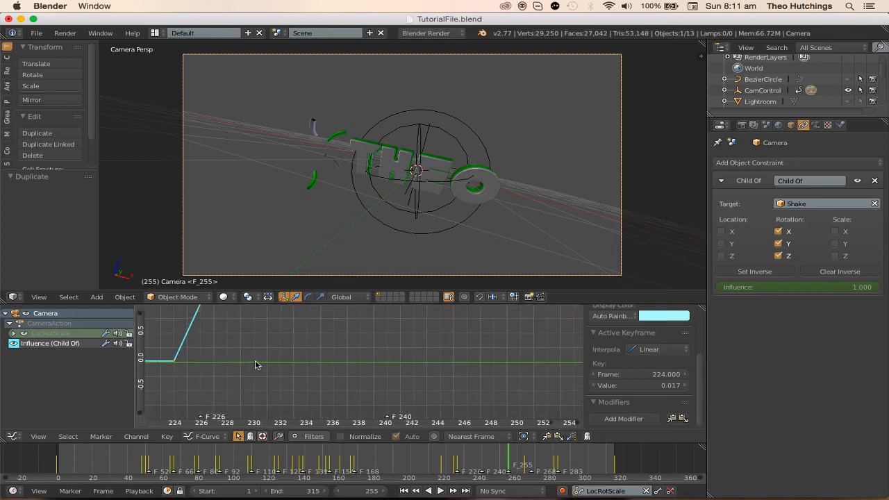
pyautogui.hotkey('shift', 'd')
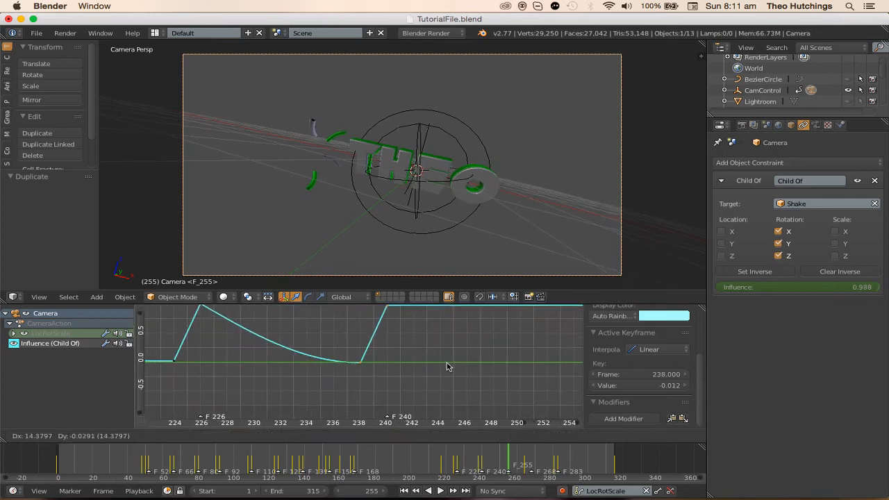
pyautogui.click(447, 366)
# - Duplicate the influence keyframe pair onto the last three markers, with peaks at F_255, F_268 and F_283
pyautogui.moveTo(446, 365); pyautogui.dragTo(233, 364, button='middle')
pyautogui.hotkey('shift', 'd')
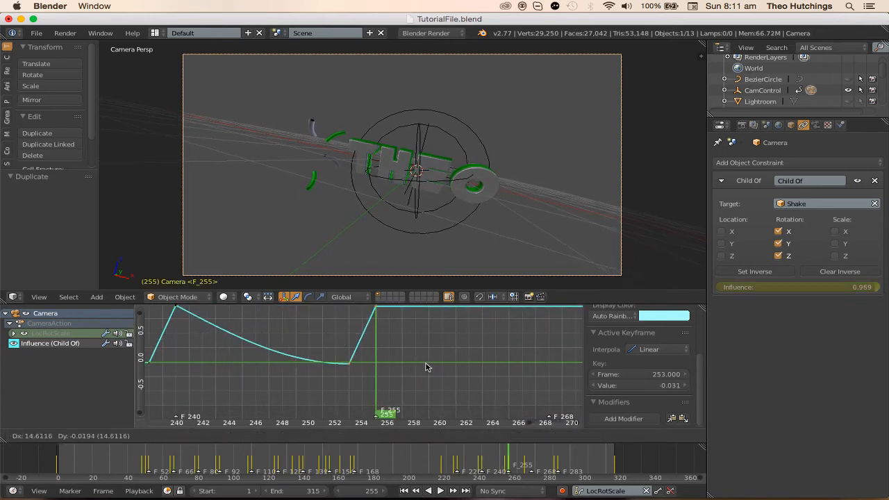
pyautogui.click(431, 367)
pyautogui.moveTo(431, 368); pyautogui.dragTo(328, 367, button='middle')
pyautogui.hotkey('shift', 'd')
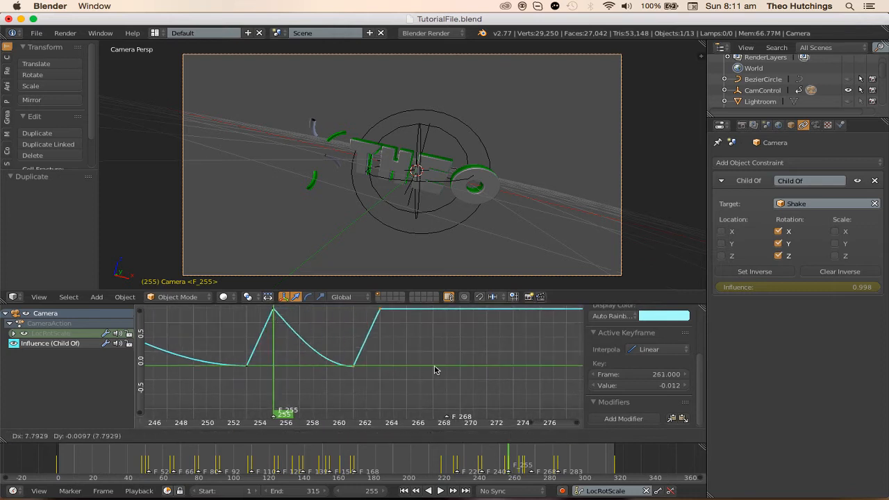
pyautogui.click(497, 369)
pyautogui.moveTo(496, 369); pyautogui.dragTo(280, 365, button='middle')
pyautogui.hotkey('shift', 'd')
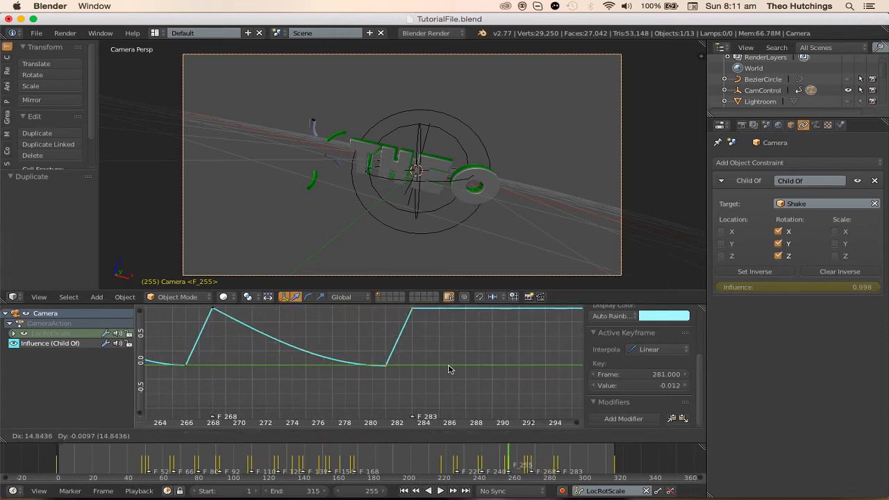
pyautogui.click(448, 370)
# - Set the Child Of influence to 0 at the end frame, 315, and keyframe it
pyautogui.moveTo(448, 369); pyautogui.dragTo(218, 367, button='middle')
pyautogui.scroll(-4, 280, 371)
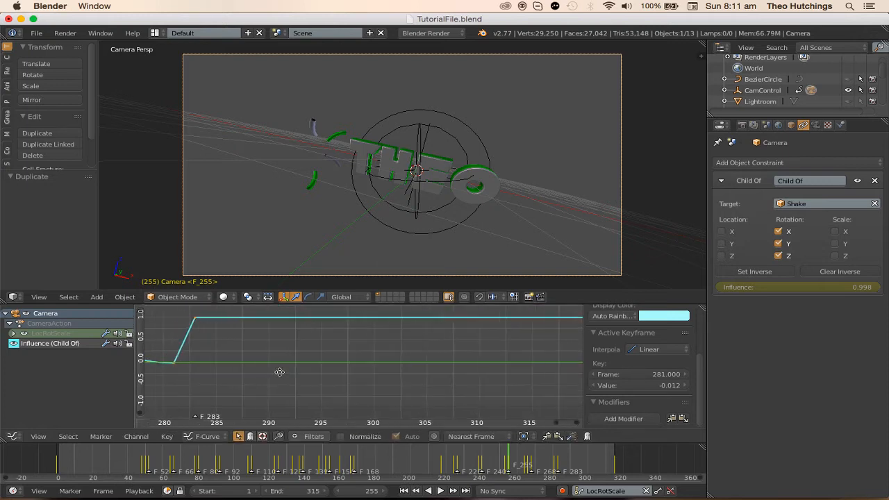
pyautogui.click(464, 492)
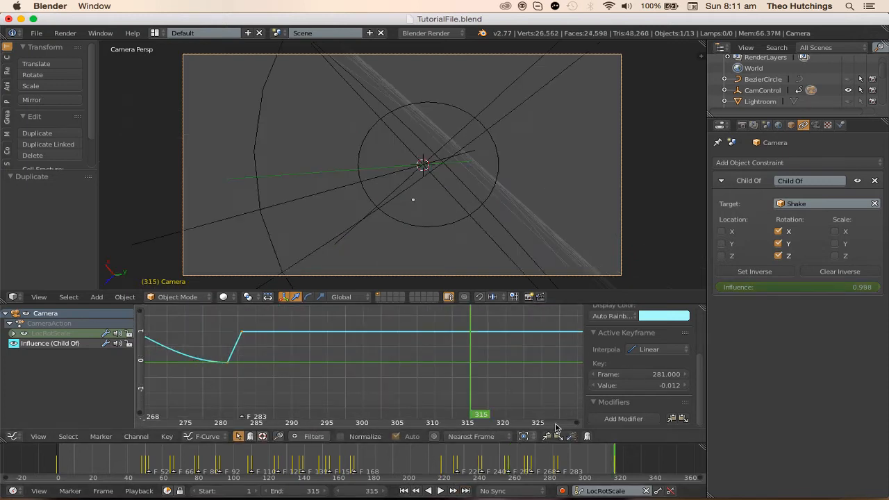
pyautogui.moveTo(731, 293); pyautogui.dragTo(723, 289)
pyautogui.press('i')
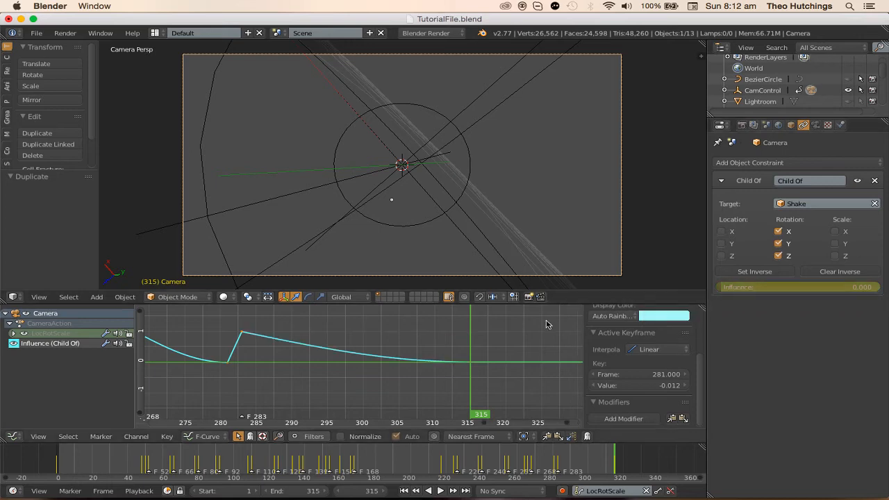
# - Play the whole animation with the full influence curve in view to check the shake on every beat
pyautogui.scroll(-8, 408, 344)
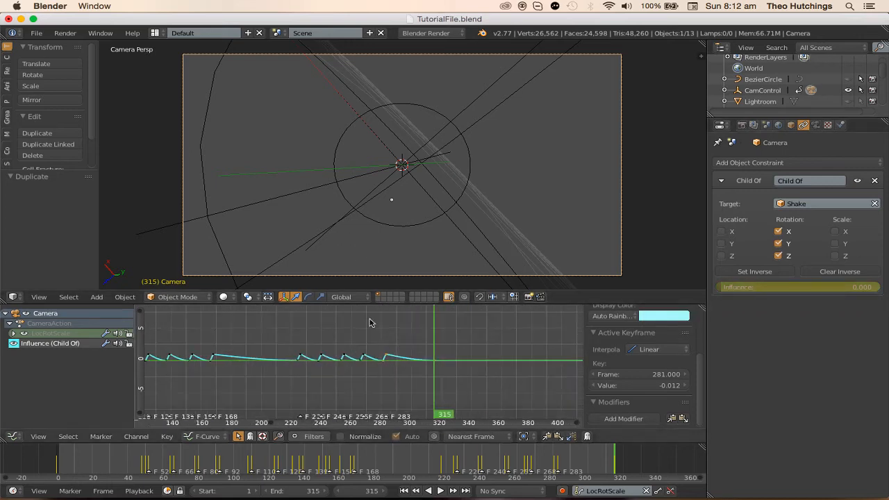
pyautogui.hotkey('alt', 'a')
pyautogui.press('Home')
pyautogui.moveTo(405, 369); pyautogui.dragTo(426, 371, button='middle')
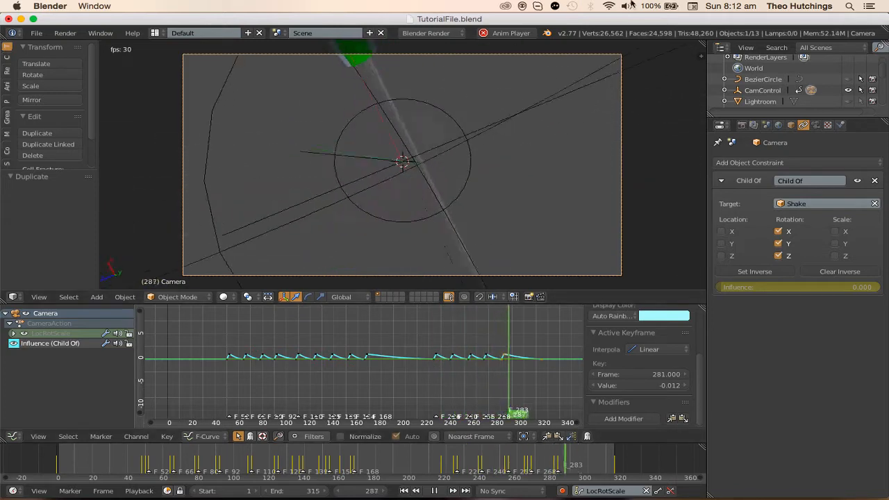
# - Switch the Graph Editor to the Dope Sheet, stop playback and deselect all keyframes
pyautogui.click(14, 438)
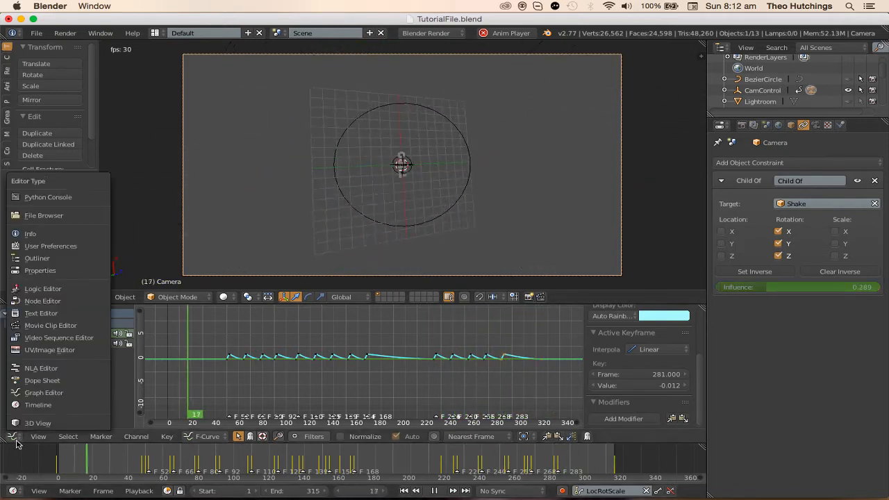
pyautogui.click(36, 381)
pyautogui.hotkey('alt', 'a')
pyautogui.press('a')
pyautogui.moveTo(332, 376); pyautogui.dragTo(421, 382, button='middle')
# - Hide the TextControl empty in the 3D view and reselect the camera
pyautogui.rightClick(437, 167)
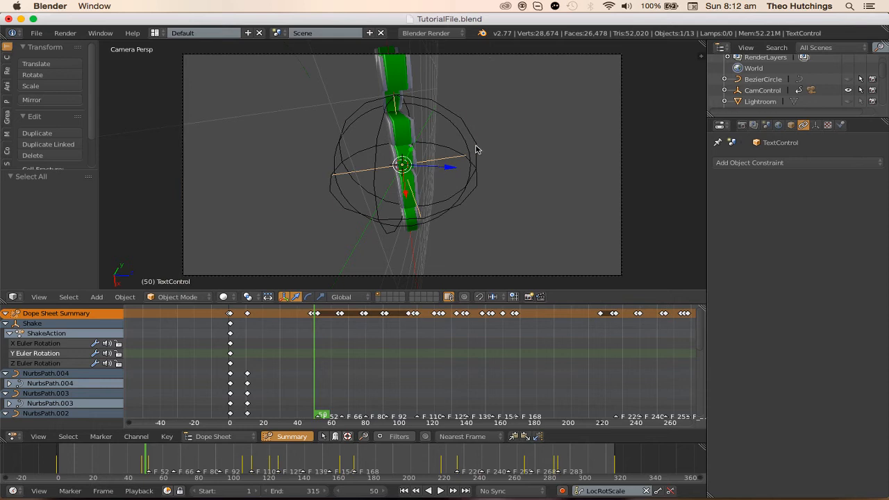
pyautogui.press('h')
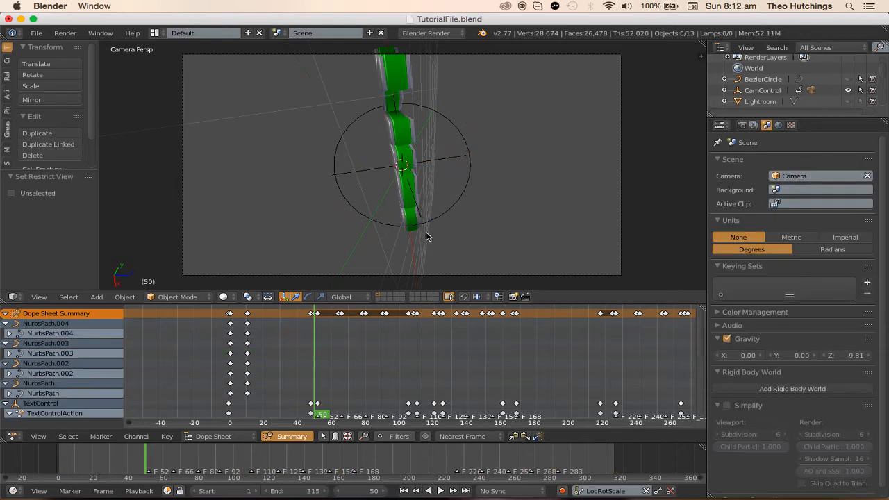
pyautogui.rightClick(446, 271)
# - Return to frame 0 and save over TutorialFile.blend
pyautogui.scroll(4, 235, 338)
pyautogui.moveTo(208, 344); pyautogui.dragTo(351, 362, button='middle')
pyautogui.scroll(3, 351, 362)
pyautogui.click(196, 356)
pyautogui.hotkey('ctrl', 's')
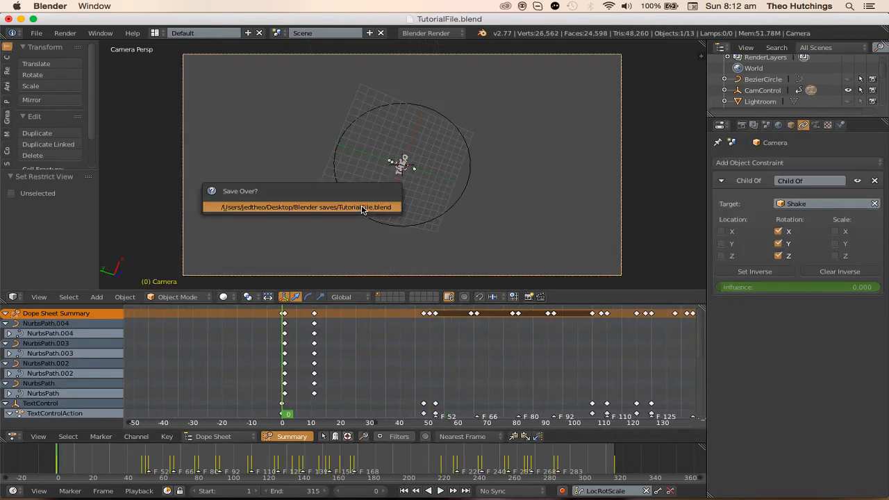
pyautogui.click(362, 210)
# - Keyframe the camera's focal length at 10 mm on frame 65, one frame before the F_66 marker
pyautogui.scroll(2, 396, 333)
pyautogui.moveTo(395, 333); pyautogui.dragTo(324, 345, button='middle')
pyautogui.hotkey('alt', 'a')
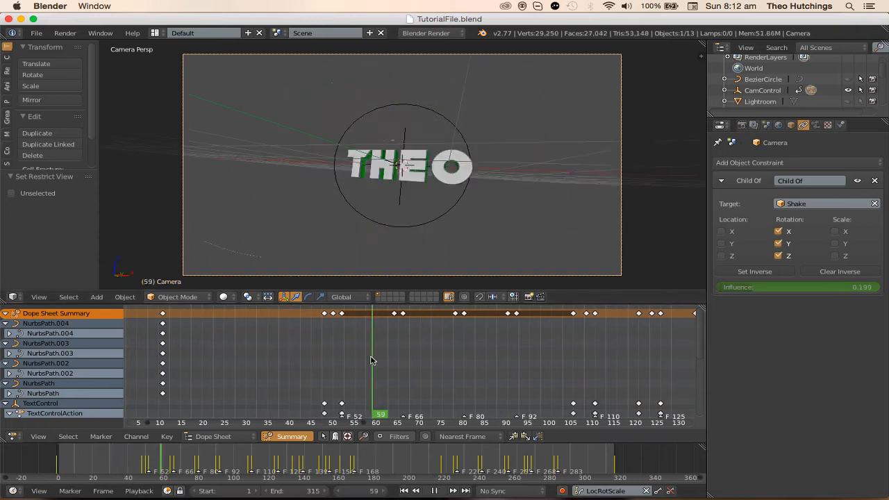
pyautogui.moveTo(372, 361); pyautogui.dragTo(404, 360)
pyautogui.scroll(5, 414, 365)
pyautogui.moveTo(421, 369); pyautogui.dragTo(325, 383, button='middle')
pyautogui.click(816, 125)
pyautogui.scroll(6, 763, 169)
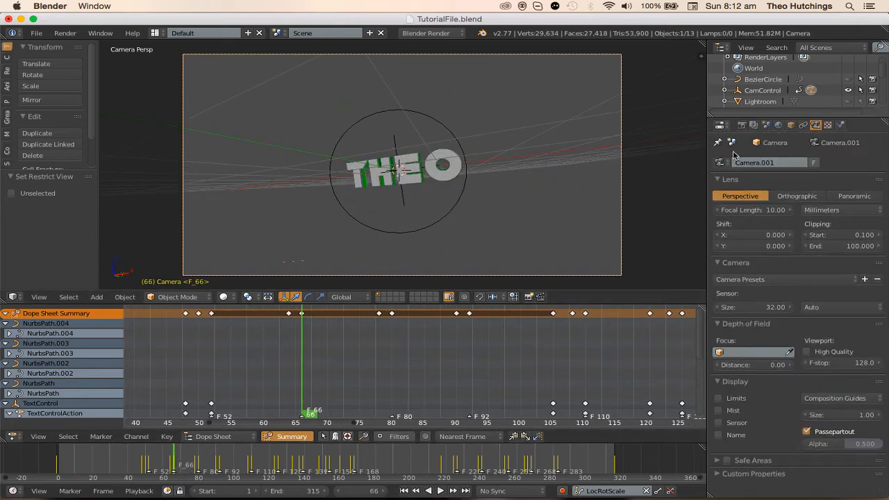
pyautogui.press('Left')
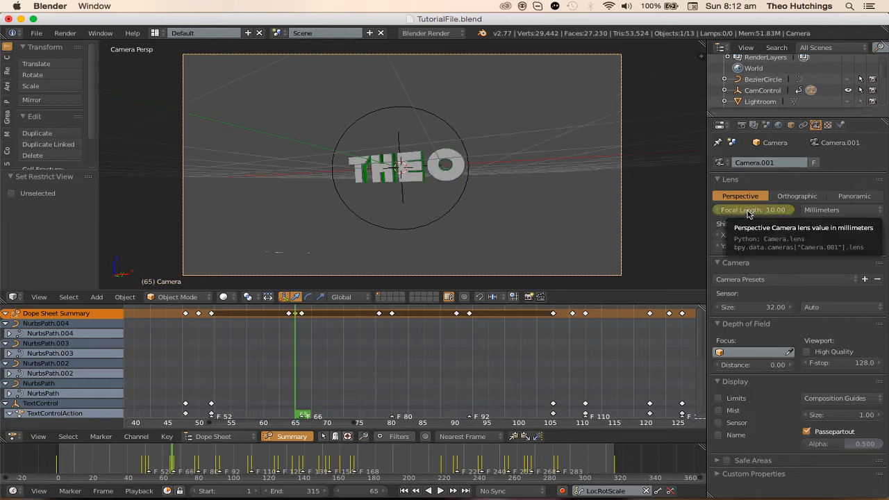
# - Set the camera's focal length to 14 mm on the F_66 marker and keyframe it
pyautogui.press('Right')
pyautogui.scroll(-5, 532, 376)
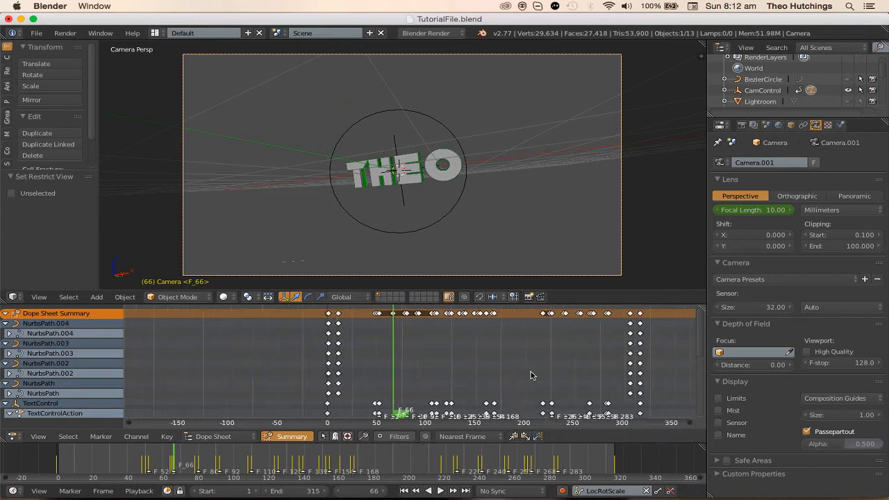
pyautogui.scroll(9, 536, 368)
pyautogui.scroll(3, 354, 375)
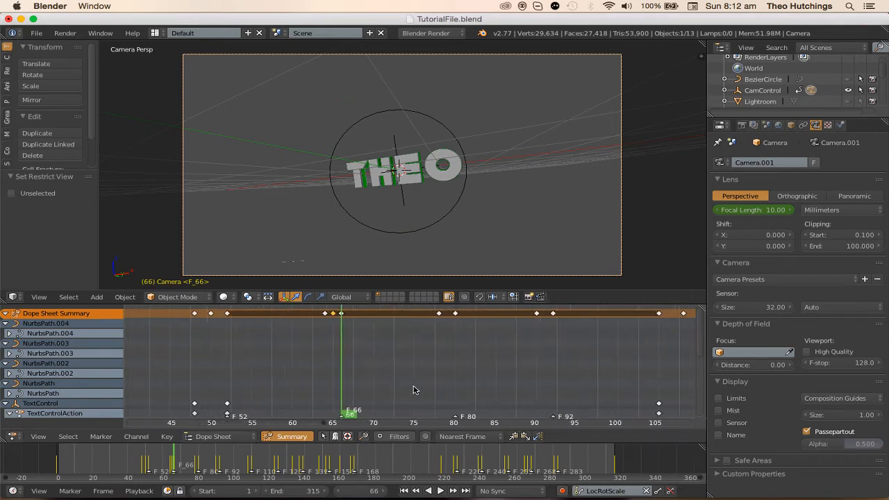
pyautogui.moveTo(754, 210)
pyautogui.mouseDown()
pyautogui.moveTo(782, 210)
pyautogui.moveTo(761, 216)
pyautogui.mouseUp()
pyautogui.write('14')
pyautogui.press('Return')
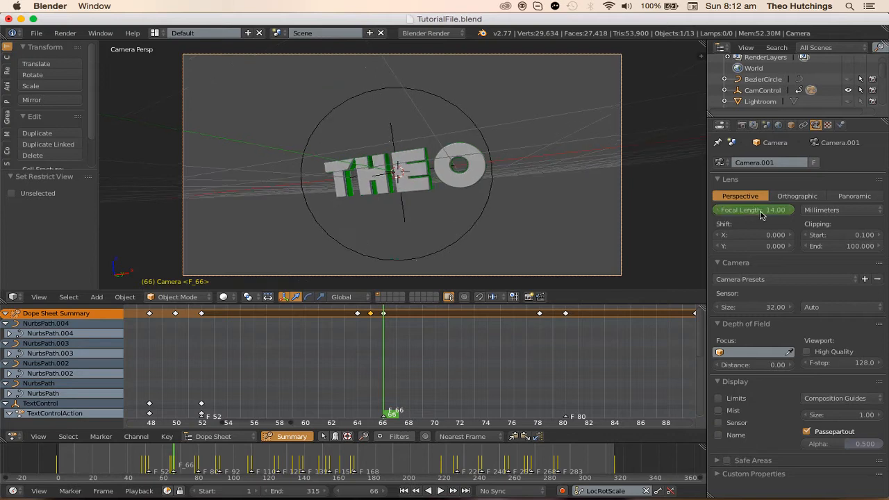
# - Play back the zoom hit and duplicate its two focal length keyframes so the peaks land on F_80 and F_92
pyautogui.click(282, 354)
pyautogui.hotkey('alt', 'a')
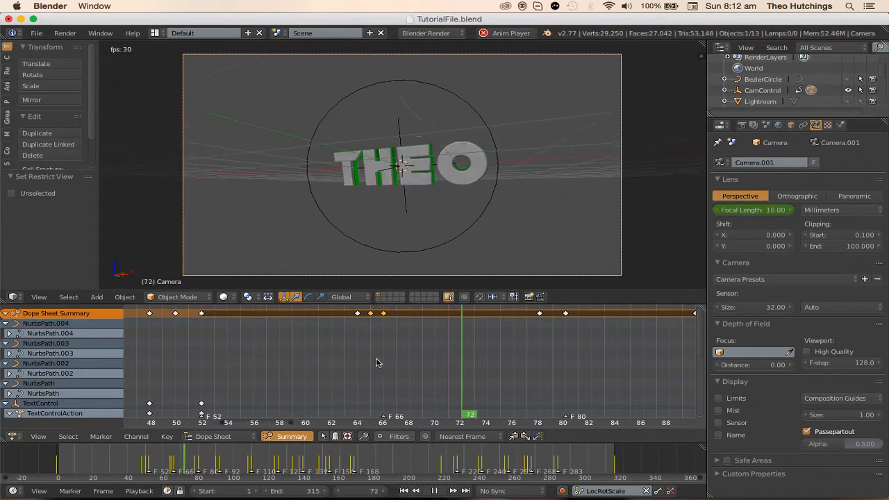
pyautogui.hotkey('shift', 'd')
pyautogui.click(500, 332)
pyautogui.hotkey('alt', 'a')
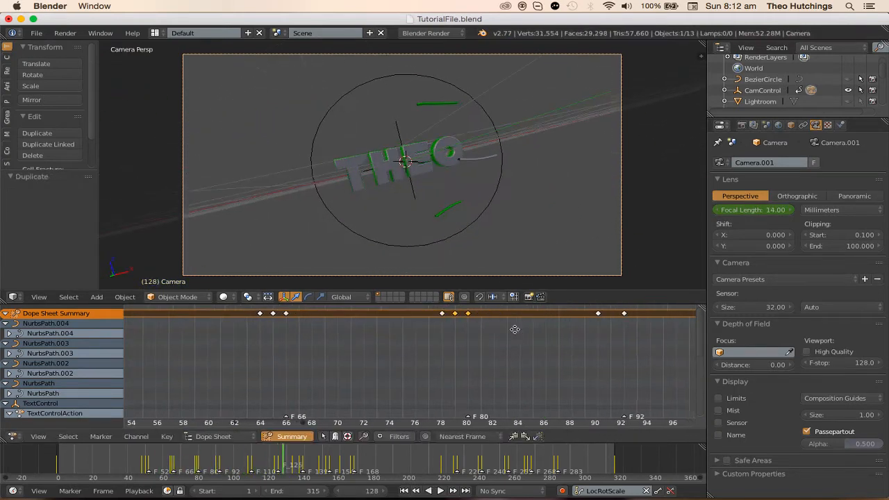
pyautogui.moveTo(521, 328); pyautogui.dragTo(362, 336, button='middle')
pyautogui.hotkey('shift', 'd')
pyautogui.click(521, 347)
# - Set the camera's focal length back to 10 mm on the F_110 marker and keyframe it
pyautogui.hotkey('alt', 'a')
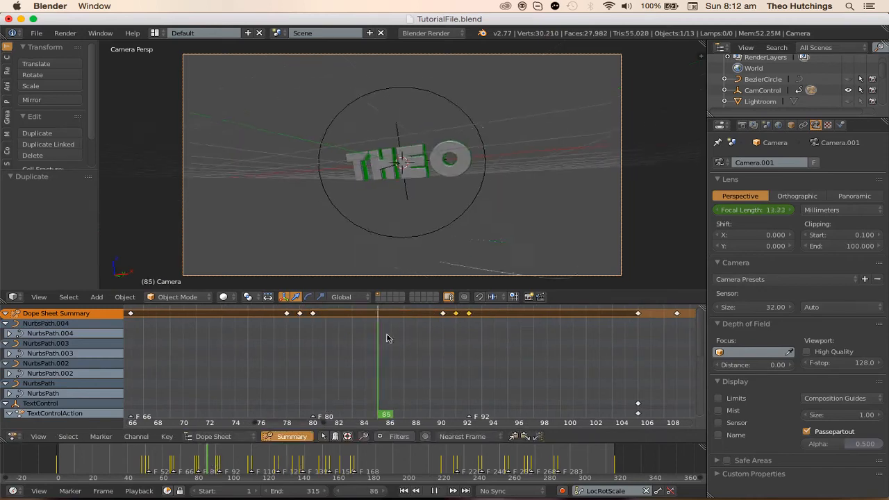
pyautogui.moveTo(569, 347); pyautogui.dragTo(617, 347)
pyautogui.moveTo(617, 347); pyautogui.dragTo(451, 353, button='middle')
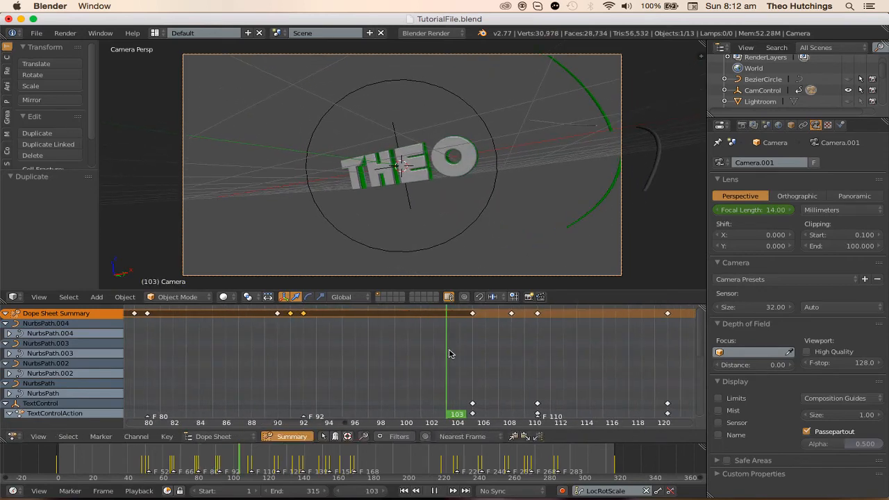
pyautogui.moveTo(451, 354); pyautogui.dragTo(536, 353)
pyautogui.hotkey('alt', 'a')
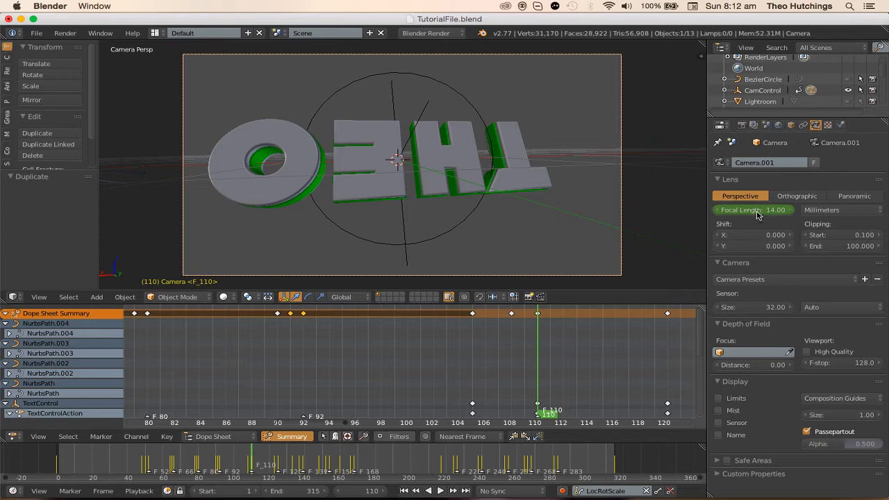
pyautogui.write('0')
pyautogui.press('Return')
# - Replay the animation from before frame 50 to check the focal length zooms up to the F_110 marker
pyautogui.scroll(-15, 302, 362)
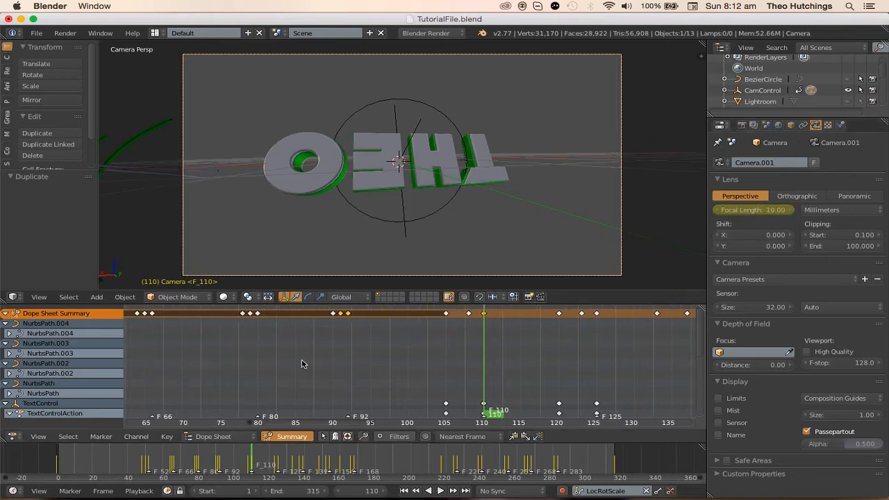
pyautogui.click(213, 329)
pyautogui.hotkey('alt', 'a')
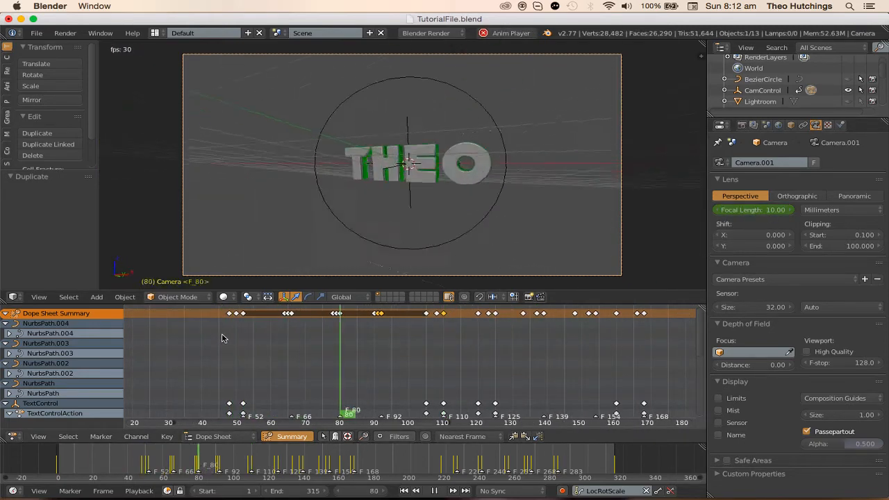
pyautogui.click(157, 336)
pyautogui.scroll(2, 378, 336)
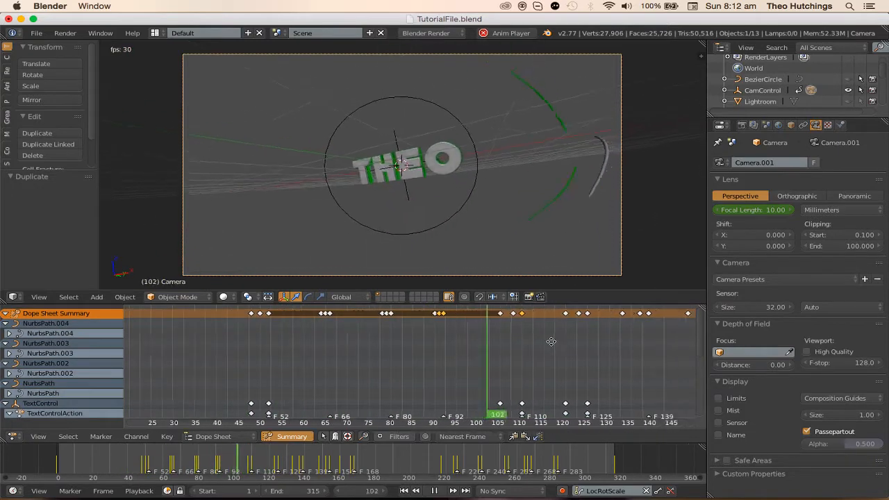
# - Play back the animation from frame 102 through to the F_240 marker to check the zoom hits
pyautogui.hotkey('alt', 'a')
pyautogui.scroll(-3, 813, 90)
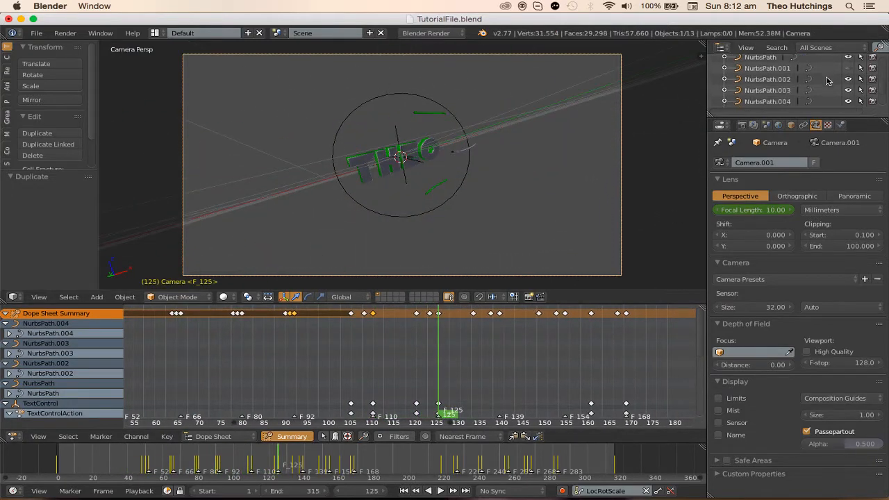
pyautogui.hotkey('alt', 'a')
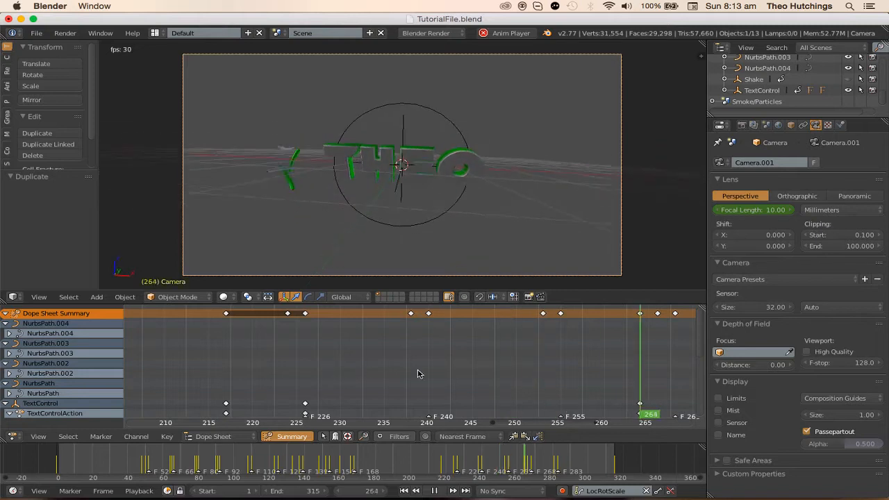
pyautogui.hotkey('alt', 'a')
pyautogui.press('g')
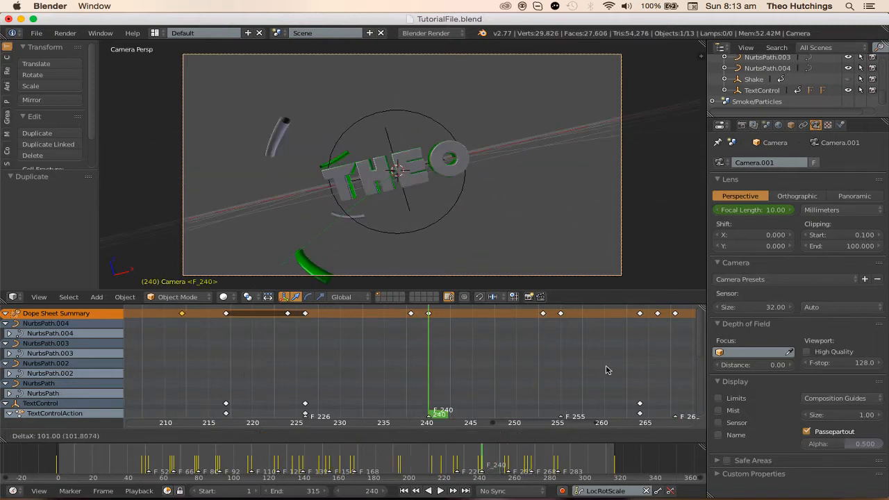
pyautogui.rightClick(252, 373)
pyautogui.scroll(-12, 247, 376)
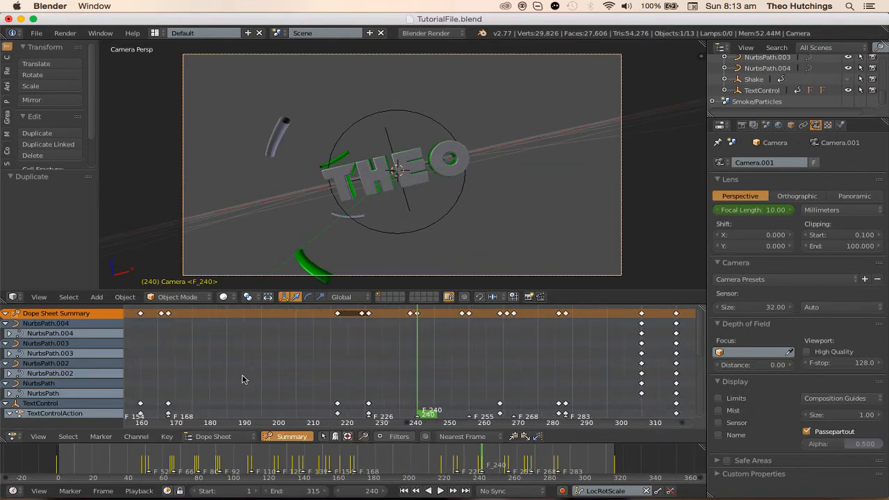
# - Undo the recent focal length keyframe edits back to the zoom change on the F_66 marker
pyautogui.moveTo(243, 378); pyautogui.dragTo(401, 389, button='middle')
pyautogui.scroll(-10, 188, 382)
pyautogui.press('super+z')
pyautogui.press('super+z')
pyautogui.press('super+z')
pyautogui.press('super+z')
pyautogui.press('super+z')
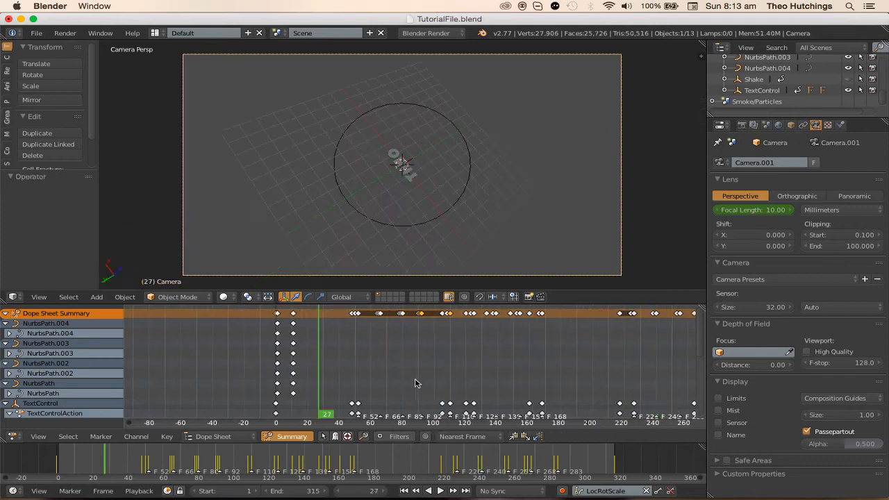
pyautogui.press('super+z')
pyautogui.press('super+z')
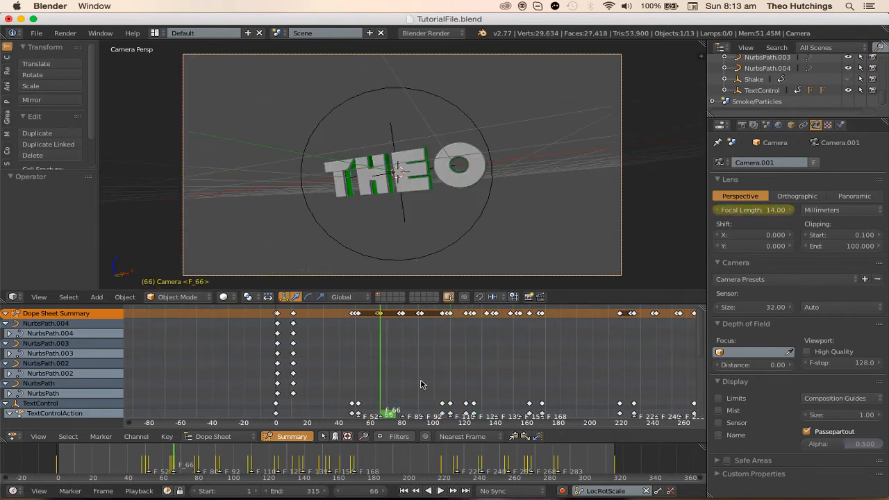
# - Set the camera's focal length to 14 mm on the F_66 marker and keyframe it again
pyautogui.scroll(15, 416, 384)
pyautogui.click(277, 335)
pyautogui.hotkey('alt', 'a')
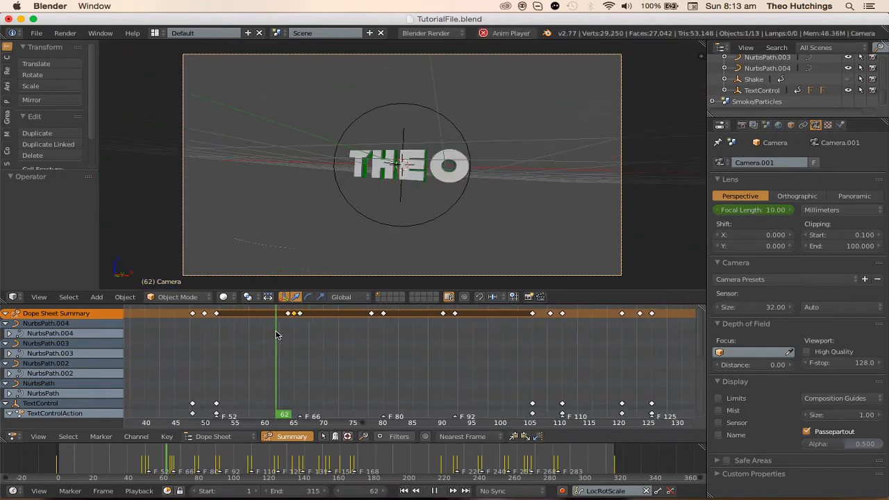
pyautogui.hotkey('alt', 'a')
pyautogui.rightClick(299, 315)
pyautogui.click(300, 316)
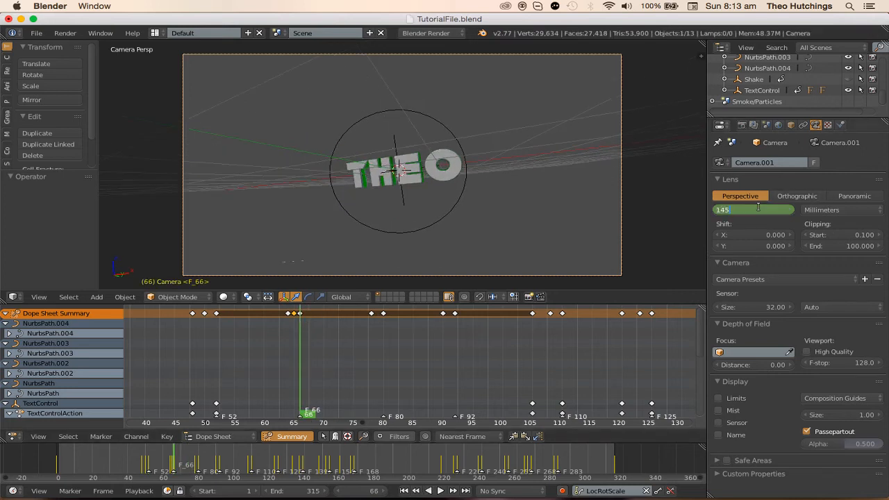
pyautogui.press('Return')
pyautogui.press('i')
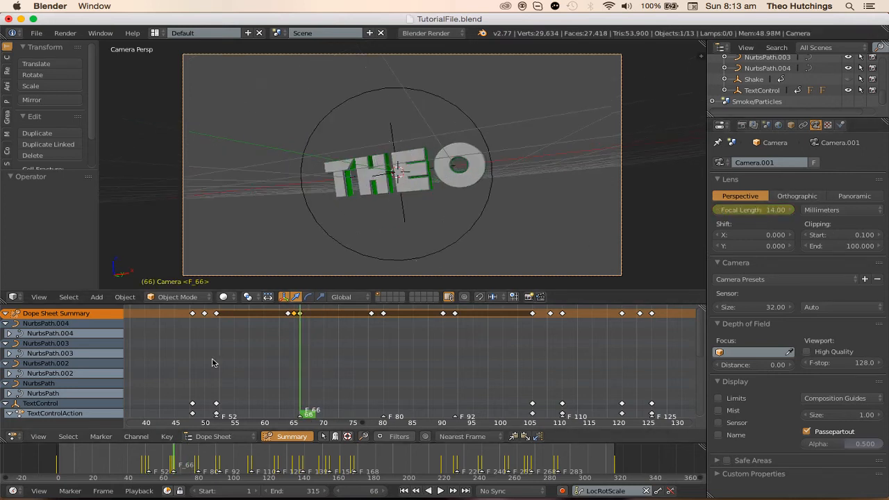
# - Duplicate the two focal length keyframes at F_66 so the peaks land on F_80 and F_92
pyautogui.scroll(3, 291, 345)
pyautogui.press('g')
pyautogui.click(402, 331)
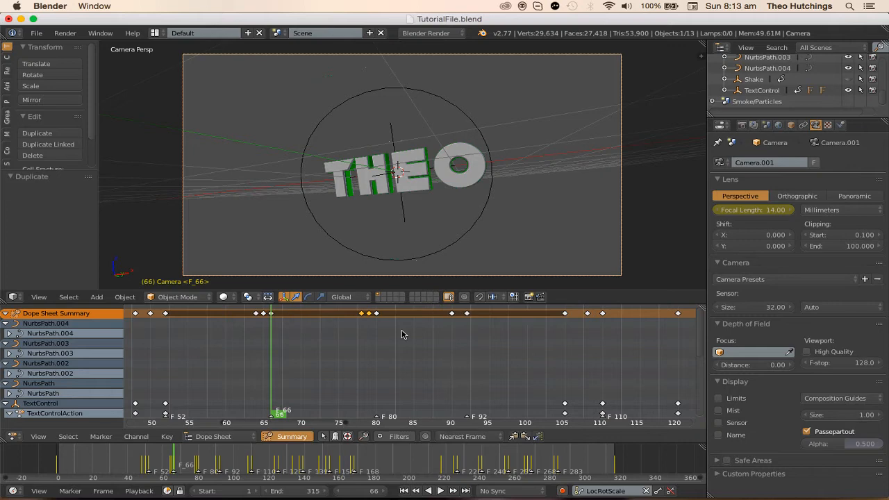
pyautogui.press('g')
pyautogui.click(408, 332)
pyautogui.hotkey('shift', 'd')
pyautogui.click(502, 335)
# - Play the animation onward and duplicate the F_92 zoom keyframes so the peak lands on F_240
pyautogui.moveTo(506, 334); pyautogui.dragTo(261, 355, button='middle')
pyautogui.scroll(-5, 315, 362)
pyautogui.moveTo(351, 365); pyautogui.dragTo(280, 365, button='middle')
pyautogui.hotkey('alt', 'a')
pyautogui.moveTo(460, 365); pyautogui.dragTo(378, 369, button='middle')
pyautogui.scroll(-5, 378, 369)
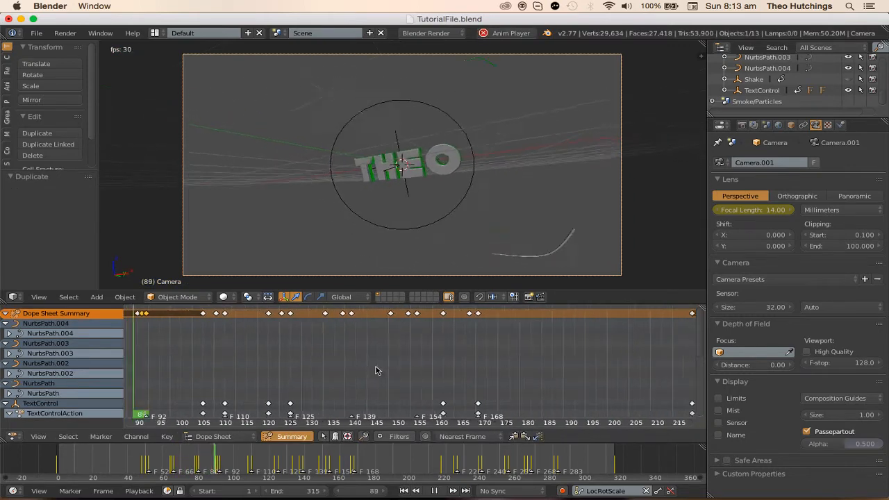
pyautogui.moveTo(464, 380); pyautogui.dragTo(300, 400, button='middle')
pyautogui.scroll(-3, 372, 381)
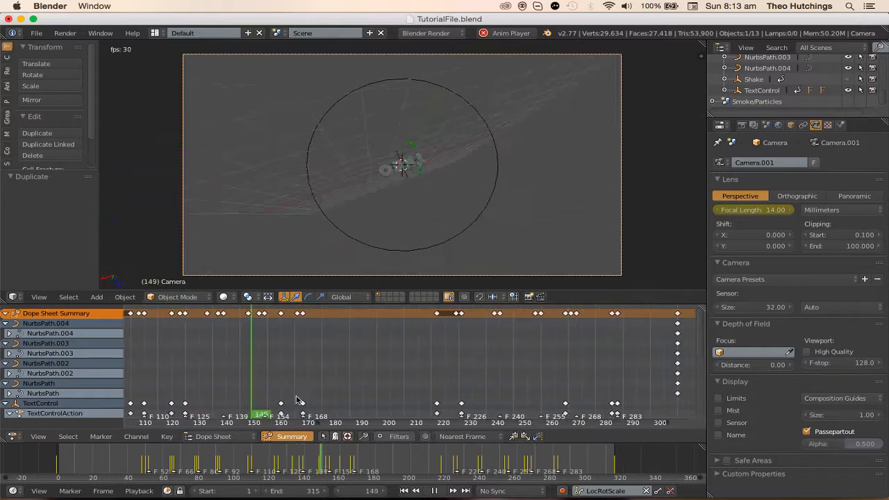
pyautogui.scroll(3, 299, 401)
pyautogui.hotkey('shift', 'd')
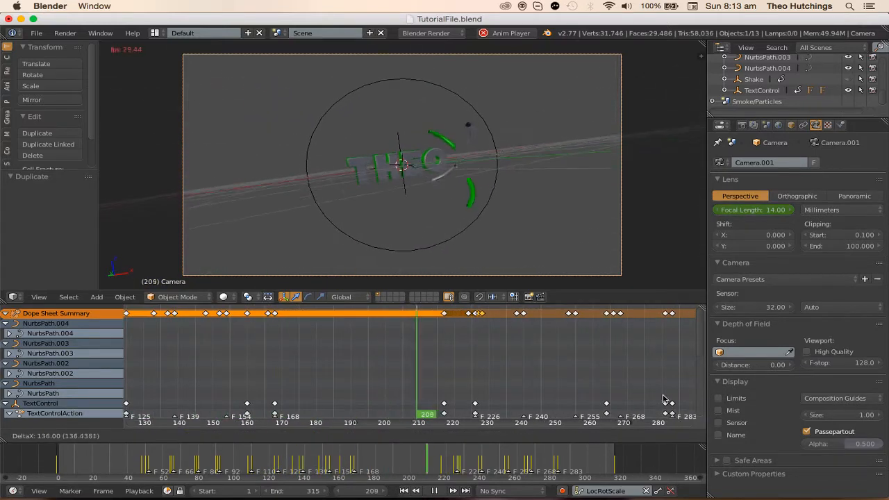
pyautogui.click(701, 399)
# - Duplicate the zoom keyframes again so the peaks land on the F_255, F_268 and F_283 markers
pyautogui.moveTo(621, 382); pyautogui.dragTo(448, 369, button='middle')
pyautogui.scroll(5, 443, 369)
pyautogui.hotkey('shift', 'd')
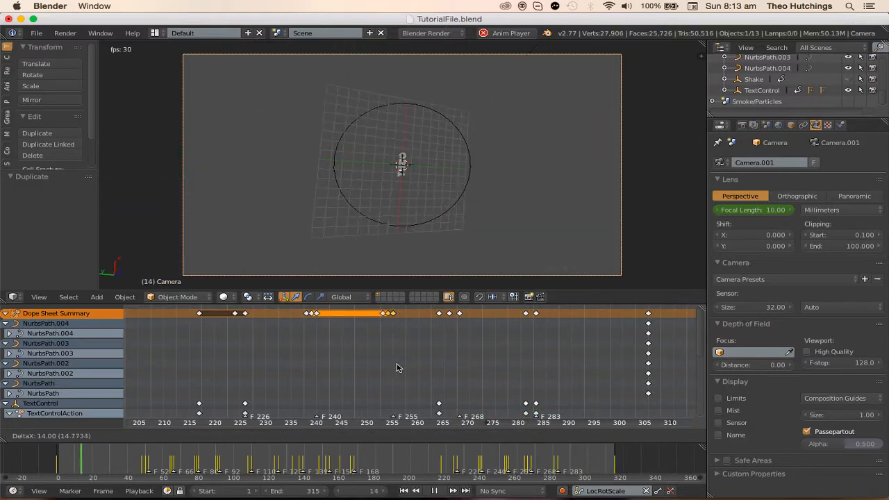
pyautogui.click(542, 366)
# - Set the camera's focal length to 10 mm at frame 316 and keyframe it
pyautogui.moveTo(545, 366); pyautogui.dragTo(329, 358, button='middle')
pyautogui.hotkey('alt', 'a')
pyautogui.click(489, 341)
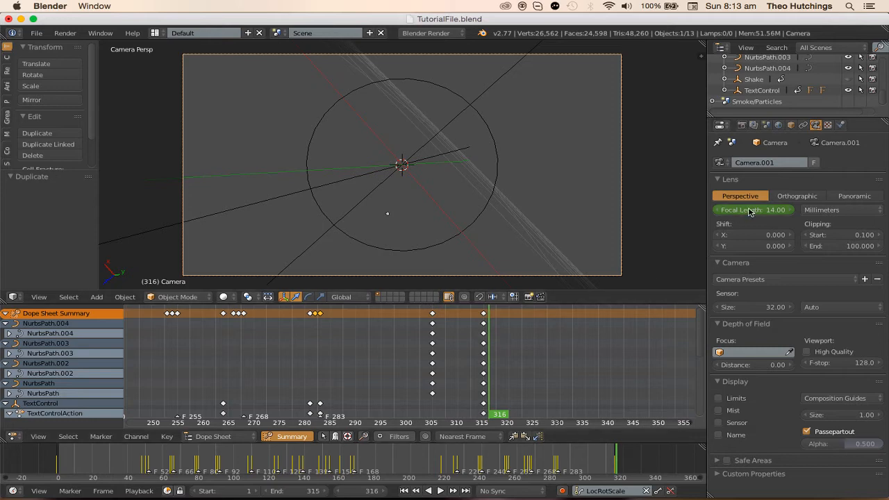
# - Deselect all keyframes and replay the animation from the start up to the F_110 marker
pyautogui.hotkey('alt', 'a')
pyautogui.scroll(-12, 401, 373)
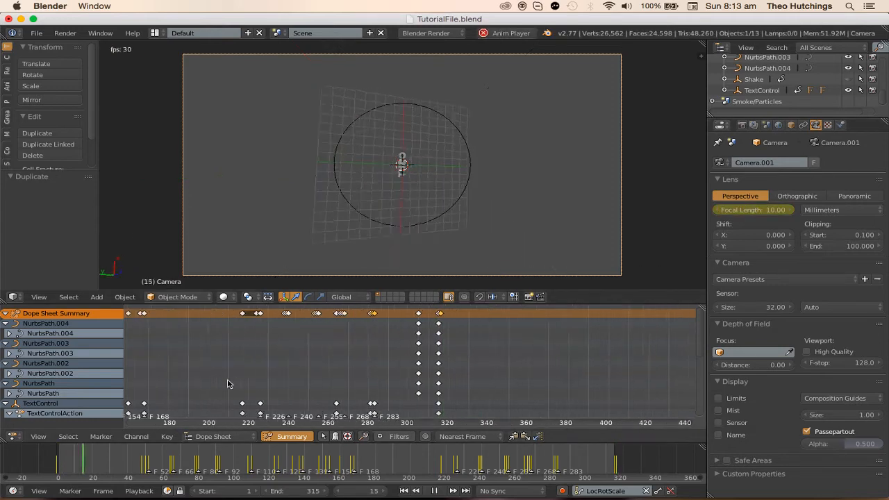
pyautogui.moveTo(228, 384); pyautogui.dragTo(417, 379, button='middle')
pyautogui.scroll(-4, 278, 375)
pyautogui.press('a')
pyautogui.moveTo(257, 377); pyautogui.dragTo(376, 378, button='middle')
pyautogui.scroll(3, 376, 379)
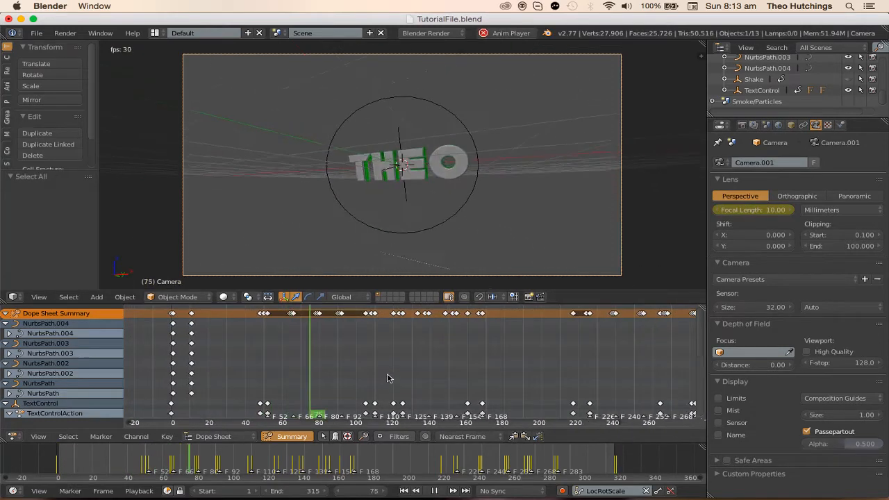
# - Stop at frame 114, set the camera's focal length to 10 mm and keyframe it
pyautogui.hotkey('alt', 'a')
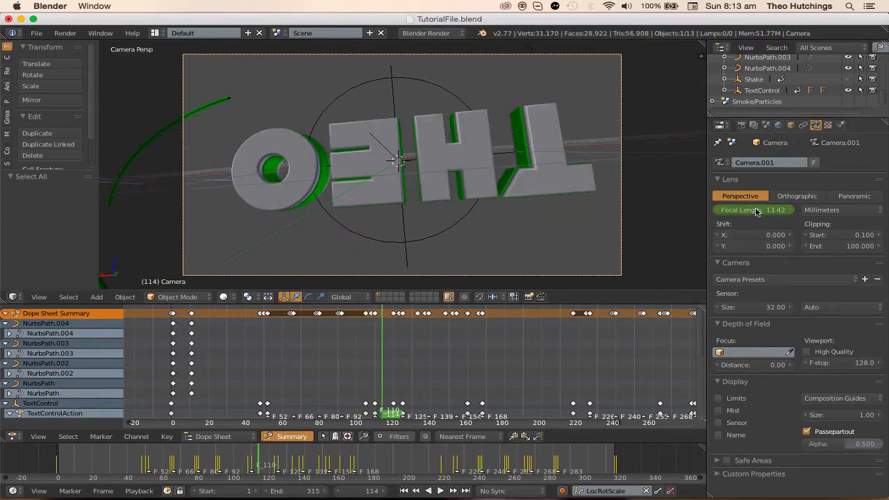
pyautogui.click(755, 209)
pyautogui.write('10')
pyautogui.press('Return')
pyautogui.press('i')
pyautogui.press('a')
# - Play back the animation through to the F_283 marker to review all the zoom hits
pyautogui.hotkey('alt', 'a')
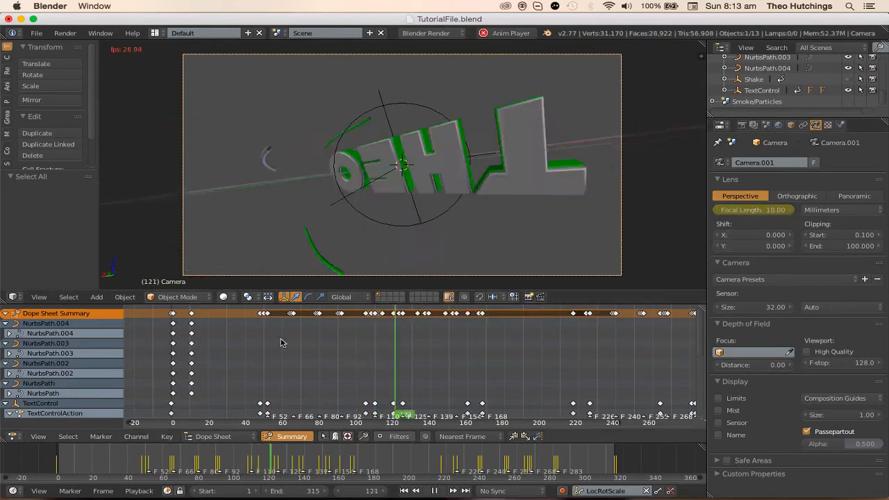
pyautogui.click(252, 340)
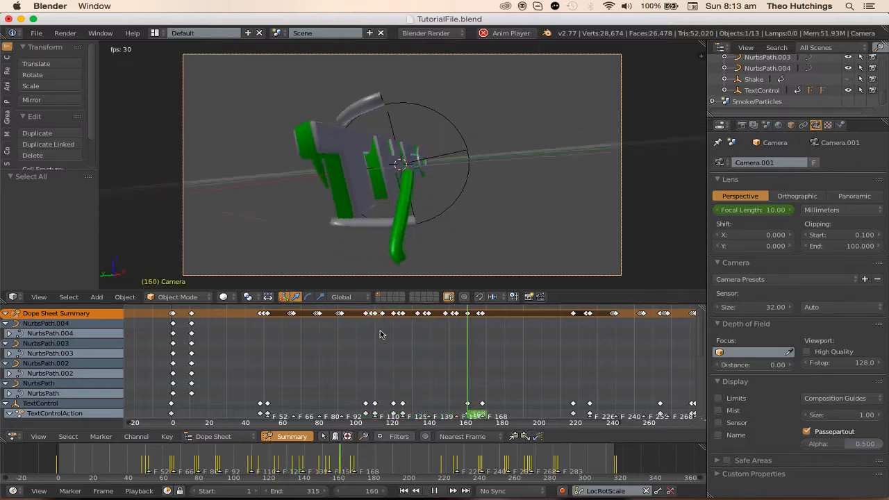
pyautogui.moveTo(552, 334); pyautogui.dragTo(429, 358, button='middle')
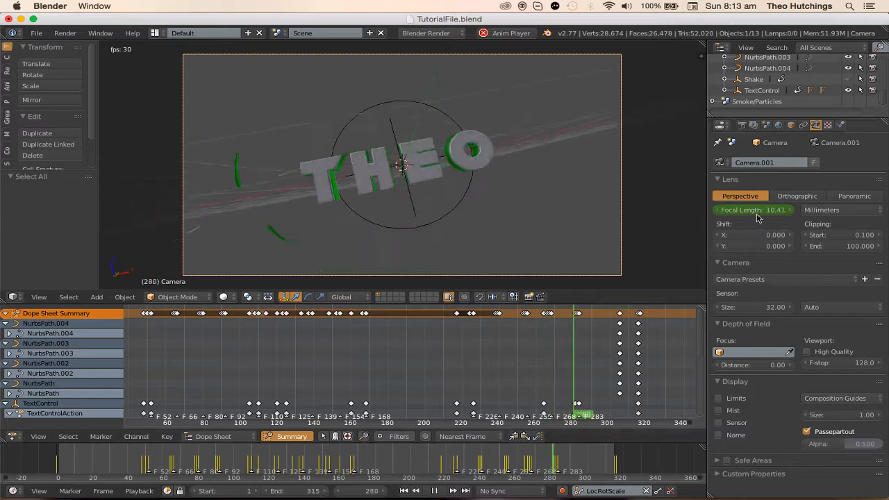
# - Unhide and select the Shake empty and open its rotation curves in the Graph Editor
pyautogui.click(849, 78)
pyautogui.click(755, 80)
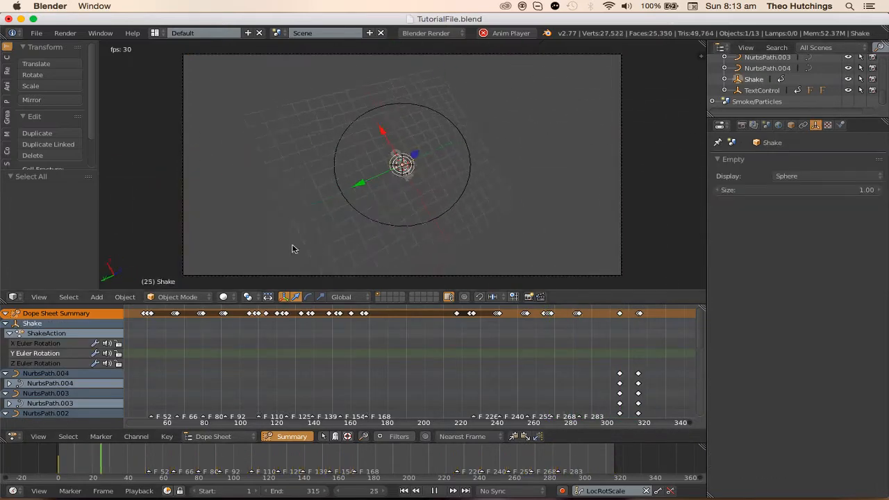
pyautogui.hotkey('alt', 'a')
pyautogui.click(12, 438)
pyautogui.click(48, 394)
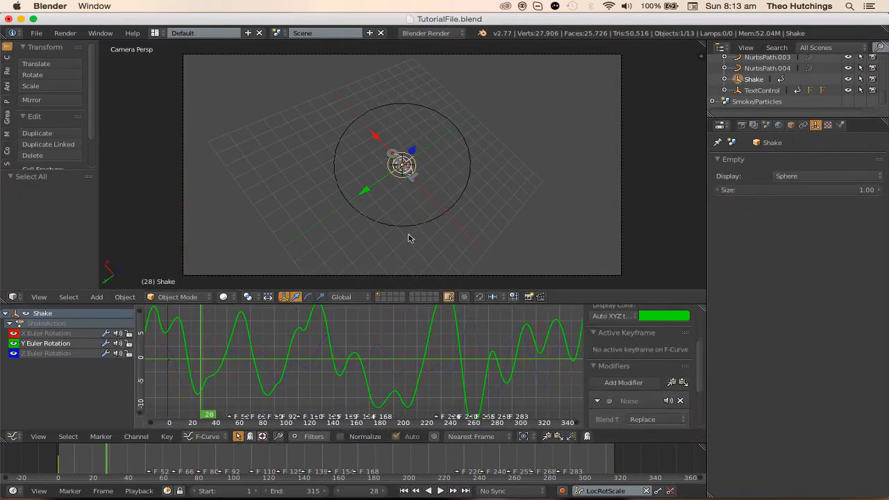
# - Set the Noise modifier's scale to 12 on Shake's X, Z and Y Euler Rotation curves
pyautogui.scroll(-10, 223, 367)
pyautogui.click(55, 334)
pyautogui.hotkey('alt', 'a')
pyautogui.scroll(-3, 624, 375)
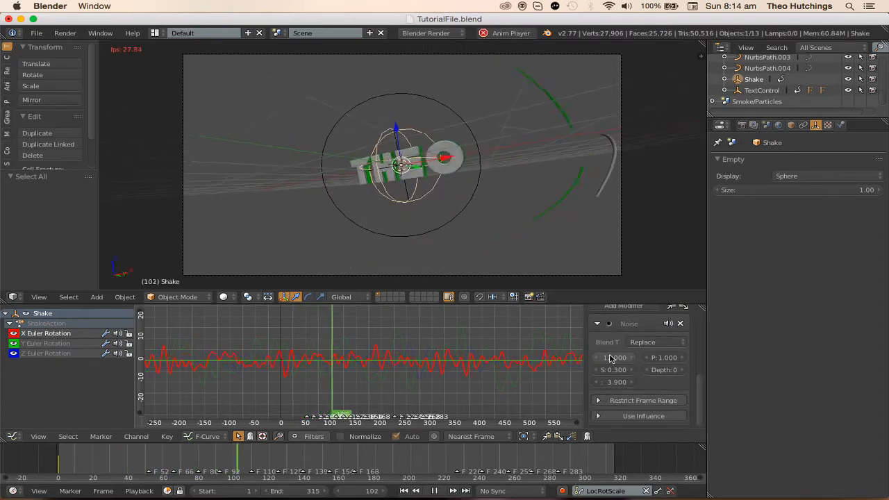
pyautogui.click(70, 354)
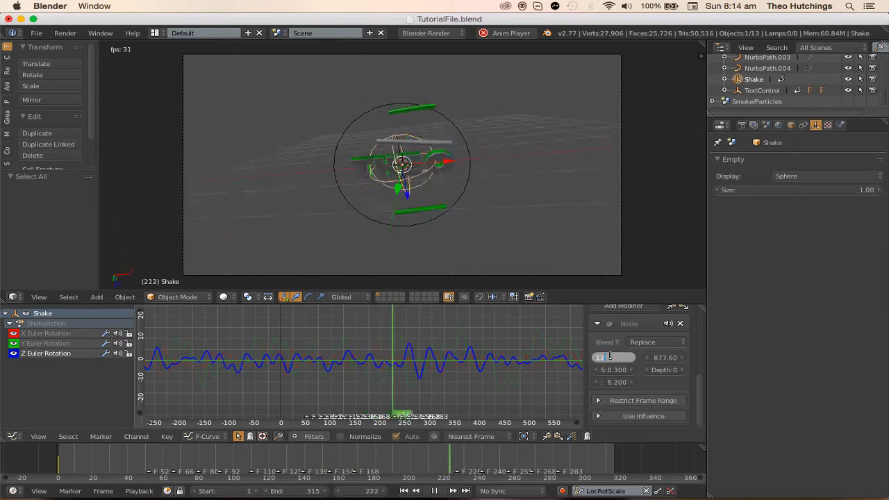
pyautogui.press('Return')
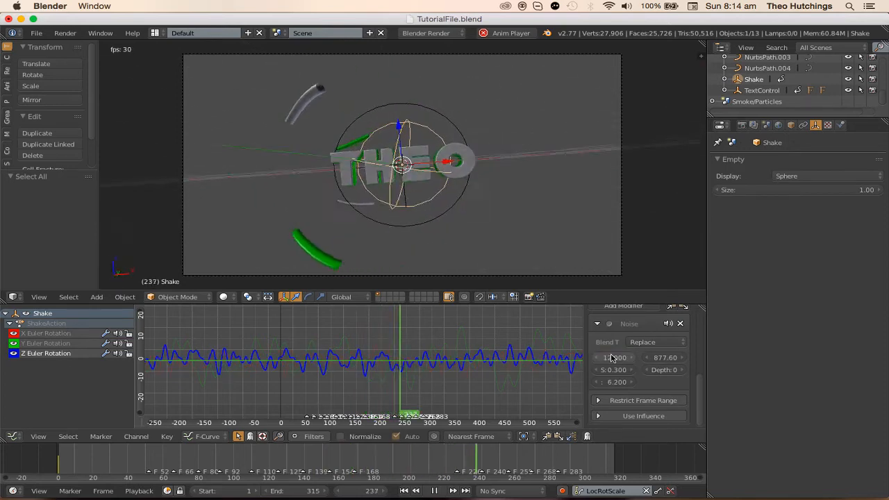
pyautogui.click(67, 343)
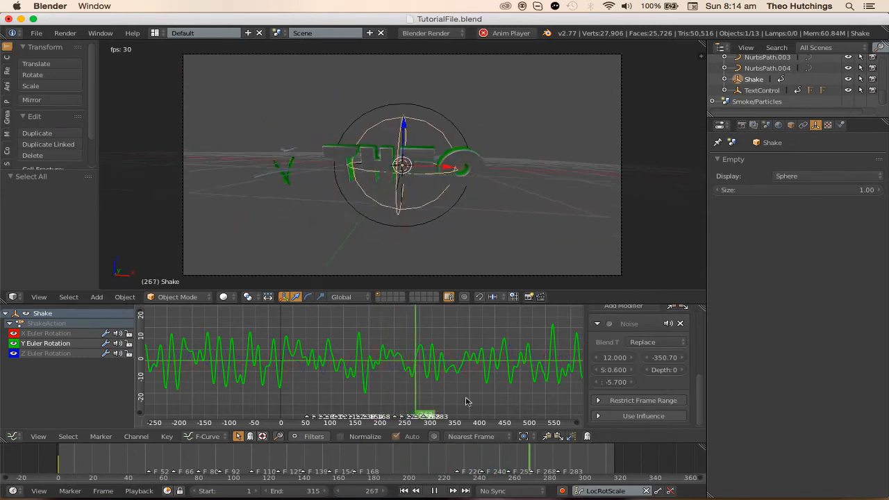
# - Raise the Noise strength on Shake's X rotation curve, and set it to 0.4 on Z and 0.9 on Y
pyautogui.click(37, 335)
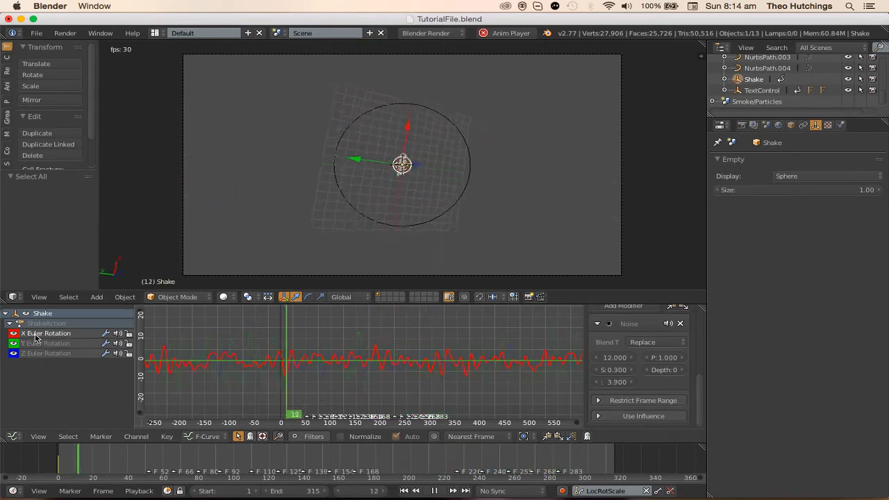
pyautogui.moveTo(613, 371); pyautogui.dragTo(630, 370)
pyautogui.click(56, 355)
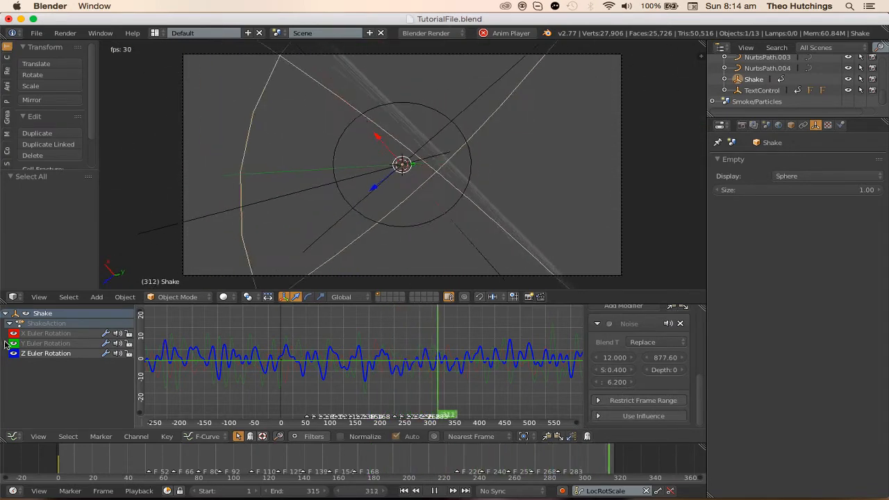
pyautogui.click(32, 344)
pyautogui.moveTo(626, 368); pyautogui.dragTo(630, 368)
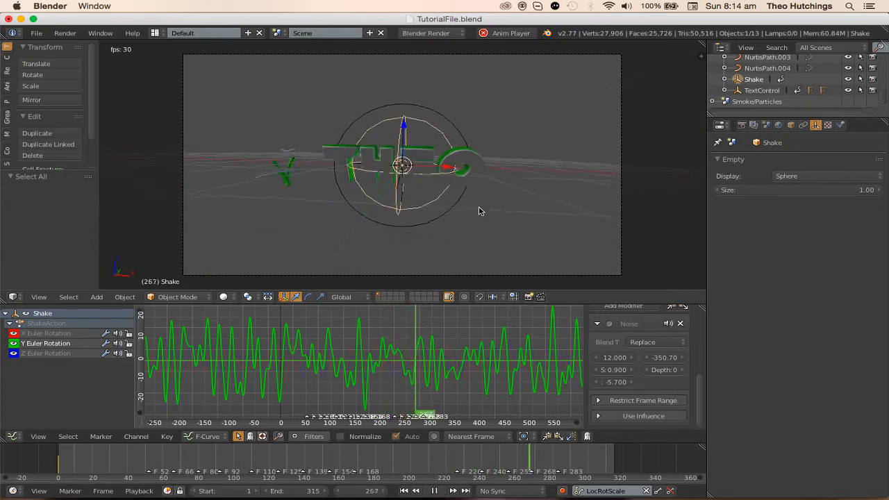
# - Hide the Shake empty again and switch the curve editor back to the Dope Sheet
pyautogui.press('Escape')
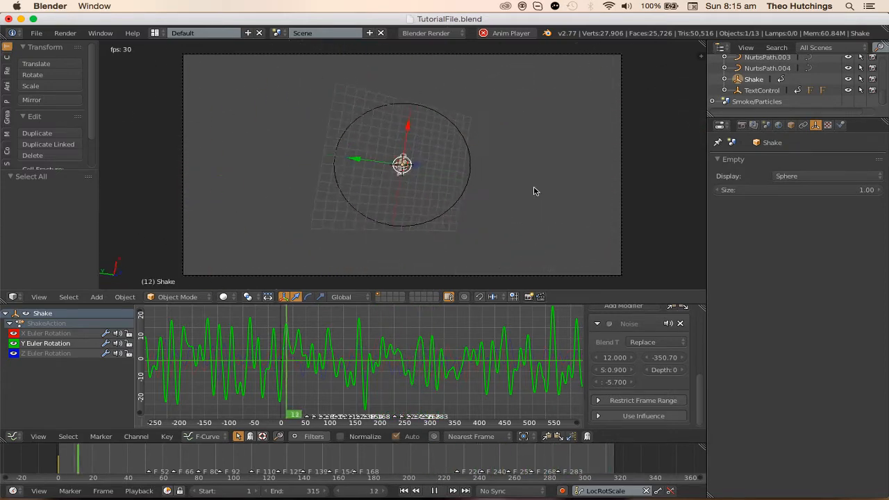
pyautogui.press('h')
pyautogui.click(14, 433)
pyautogui.click(49, 389)
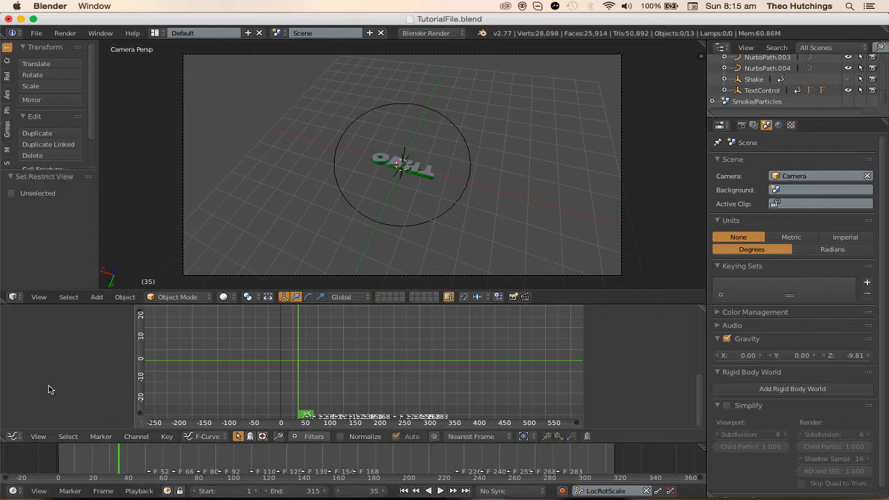
pyautogui.scroll(-1, 328, 378)
pyautogui.click(11, 435)
pyautogui.click(58, 380)
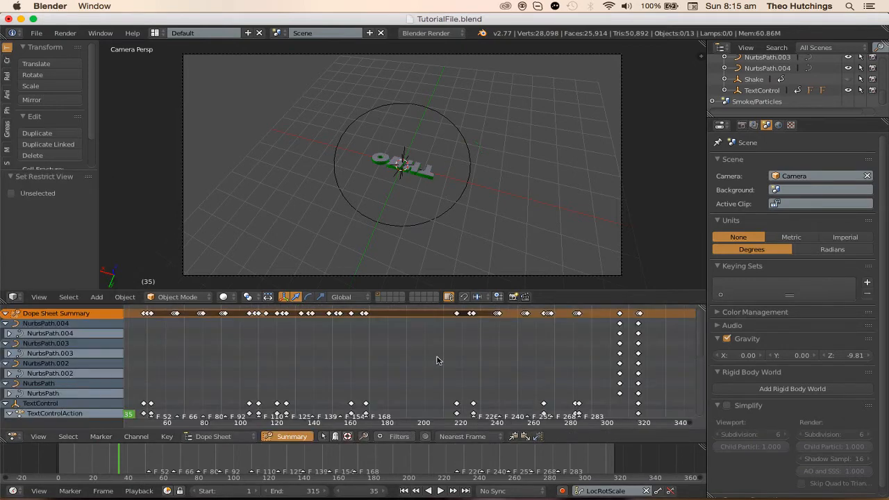
# - Play back the animation with the adjusted shake, stop at frame 178 and select the camera
pyautogui.scroll(-9, 490, 361)
pyautogui.moveTo(491, 366); pyautogui.dragTo(432, 343, button='middle')
pyautogui.hotkey('alt', 'a')
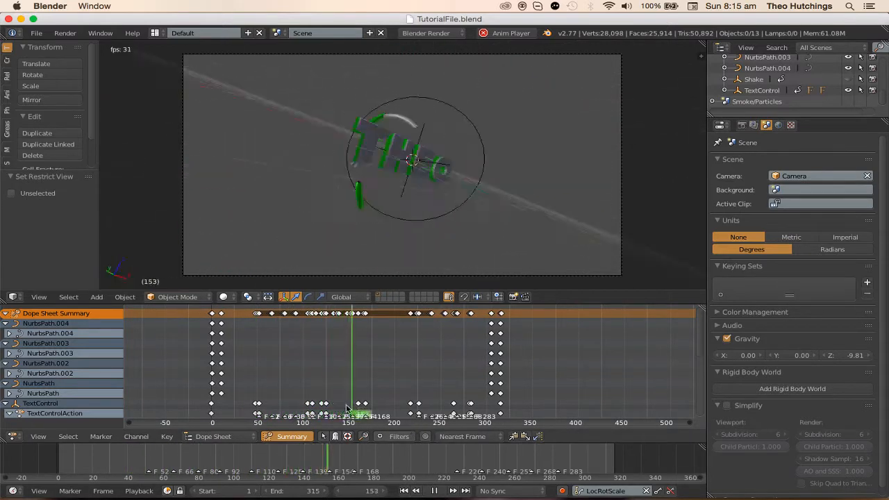
pyautogui.moveTo(398, 385); pyautogui.dragTo(405, 383, button='middle')
pyautogui.hotkey('alt', 'a')
pyautogui.rightClick(621, 273)
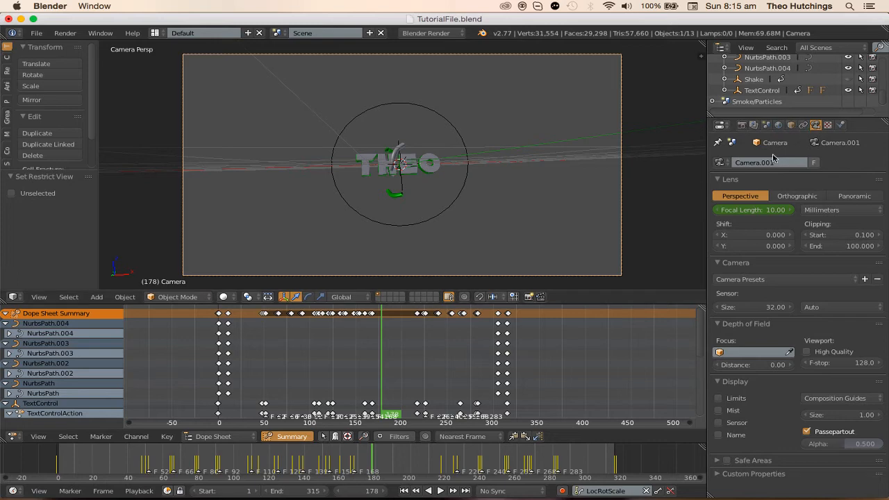
# - Clear the existing keyframes from the camera's focal length
pyautogui.rightClick(758, 211)
pyautogui.click(755, 222)
pyautogui.moveTo(292, 348); pyautogui.dragTo(410, 347, button='middle')
pyautogui.scroll(10, 411, 347)
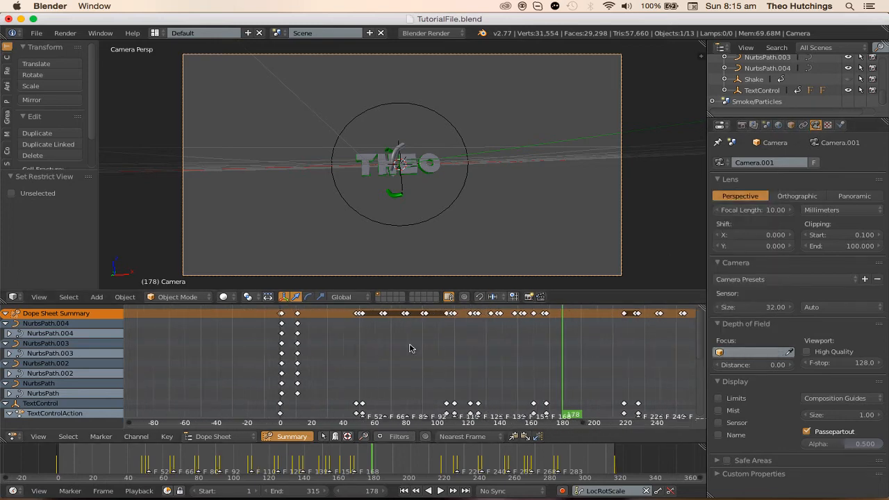
# - Play the animation up to the F_66 marker and switch the Dope Sheet to the Graph Editor
pyautogui.click(363, 393)
pyautogui.hotkey('alt', 'a')
pyautogui.hotkey('alt', 'a')
pyautogui.scroll(3, 366, 396)
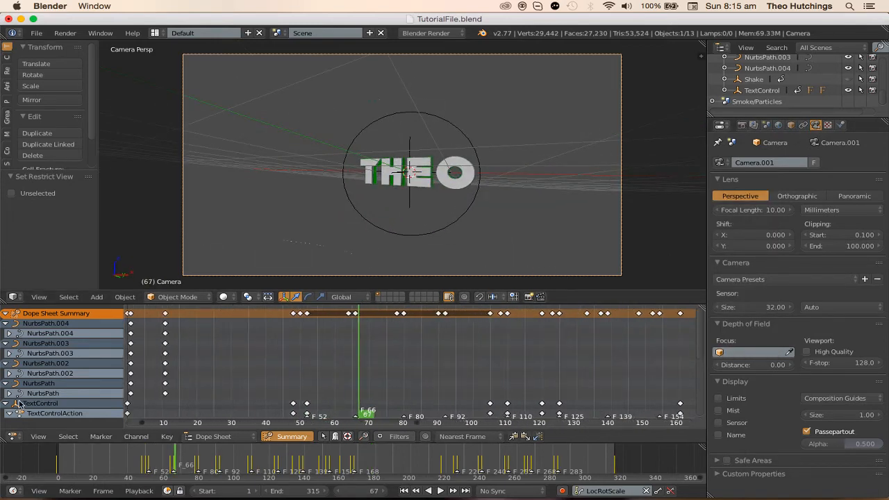
pyautogui.click(12, 436)
pyautogui.click(31, 393)
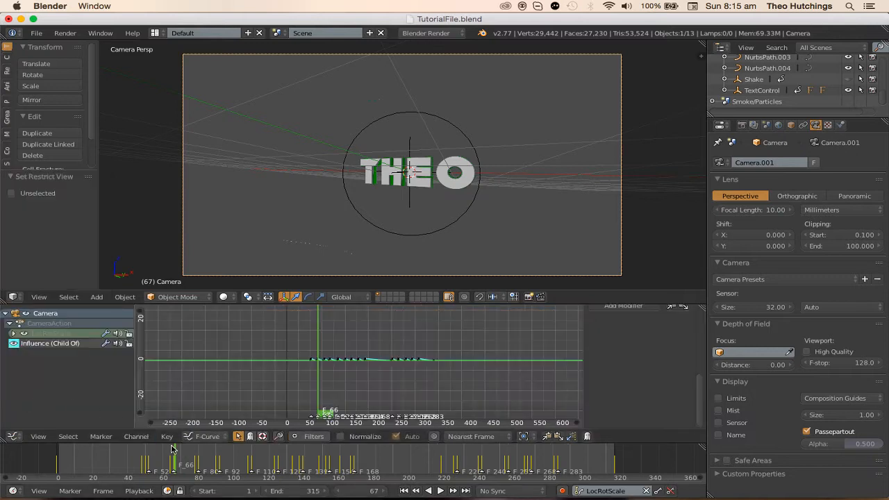
# - Keyframe the camera's focal length of 10 at marker frames 66 and 80
pyautogui.press('Left')
pyautogui.scroll(5, 365, 361)
pyautogui.moveTo(364, 362); pyautogui.dragTo(422, 351, button='middle')
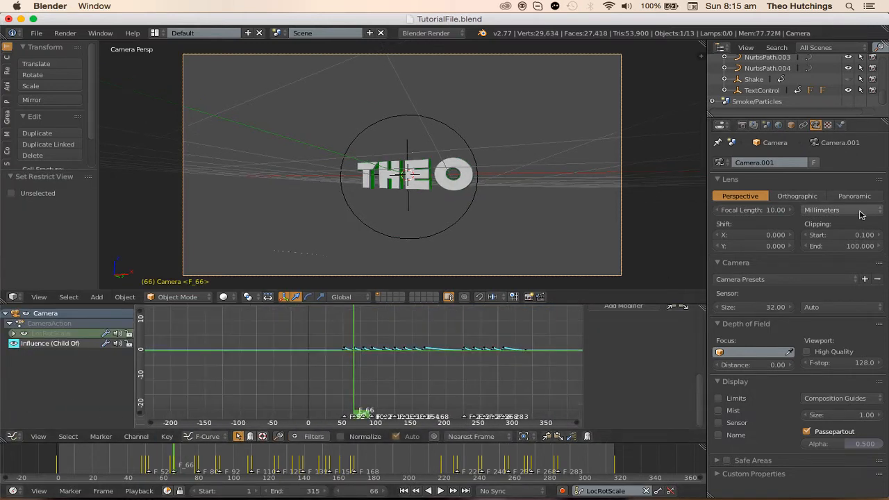
pyautogui.press('i')
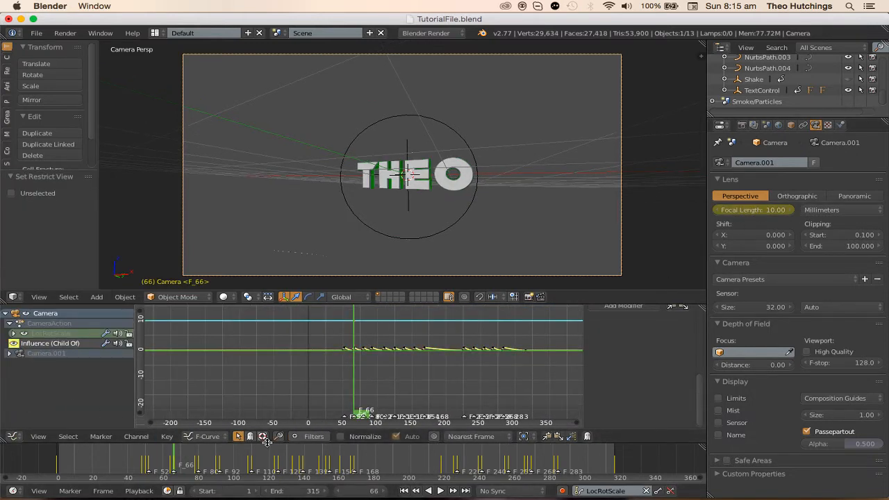
pyautogui.press('Up')
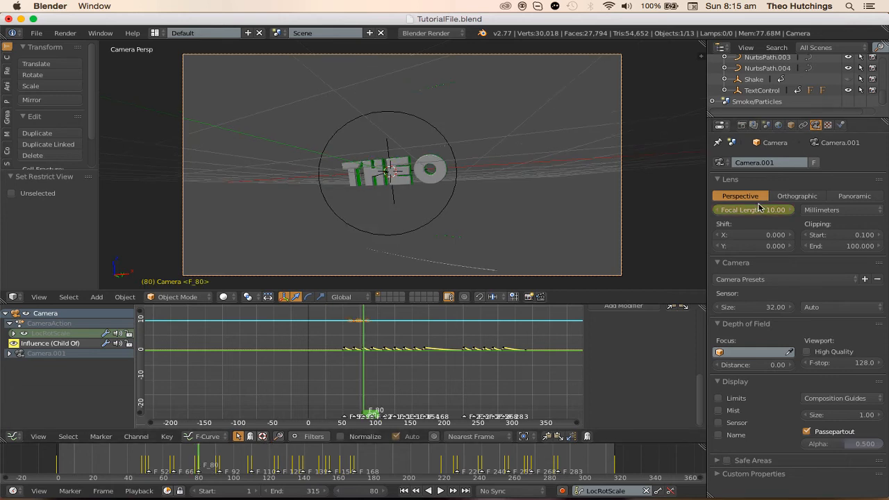
# - Set the camera's focal length to 7 at frame 71 after trying 6 and 4, and keyframe it
pyautogui.scroll(8, 410, 334)
pyautogui.moveTo(400, 321); pyautogui.dragTo(399, 359, button='middle')
pyautogui.scroll(2, 364, 337)
pyautogui.moveTo(362, 337); pyautogui.dragTo(346, 358, button='middle')
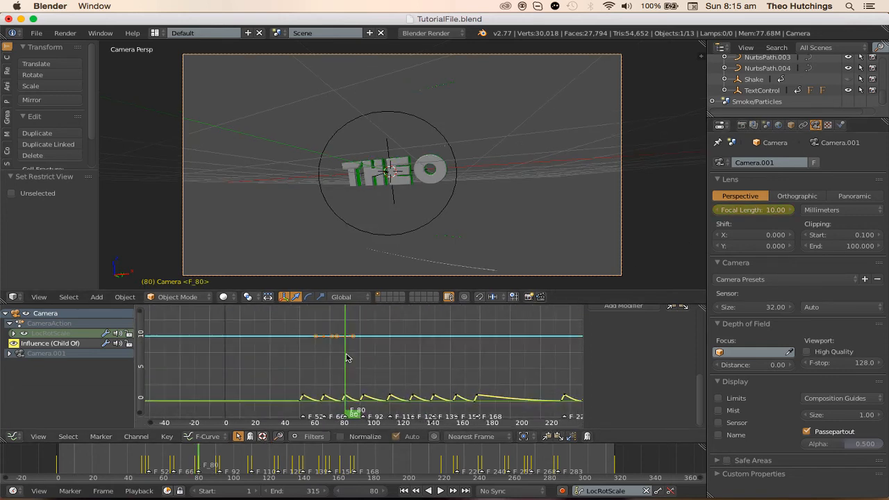
pyautogui.scroll(4, 348, 358)
pyautogui.moveTo(186, 464); pyautogui.dragTo(184, 464)
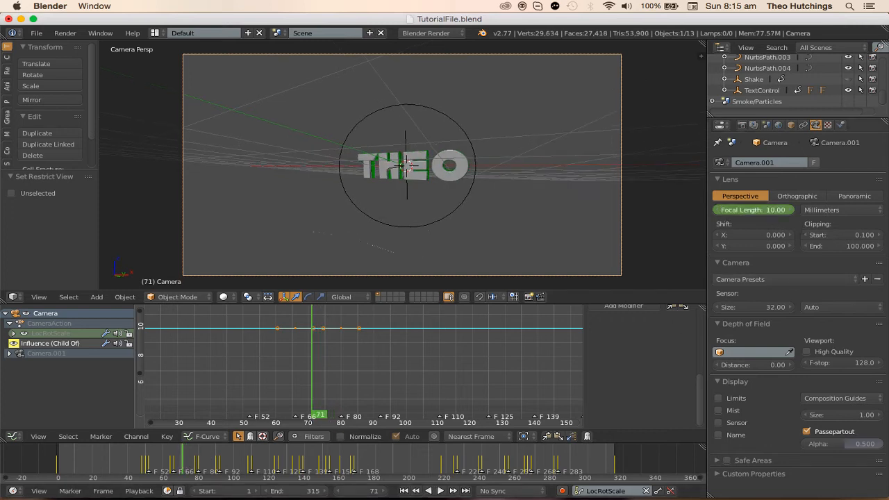
pyautogui.moveTo(767, 209)
pyautogui.mouseDown()
pyautogui.moveTo(747, 210)
pyautogui.moveTo(767, 213)
pyautogui.mouseUp()
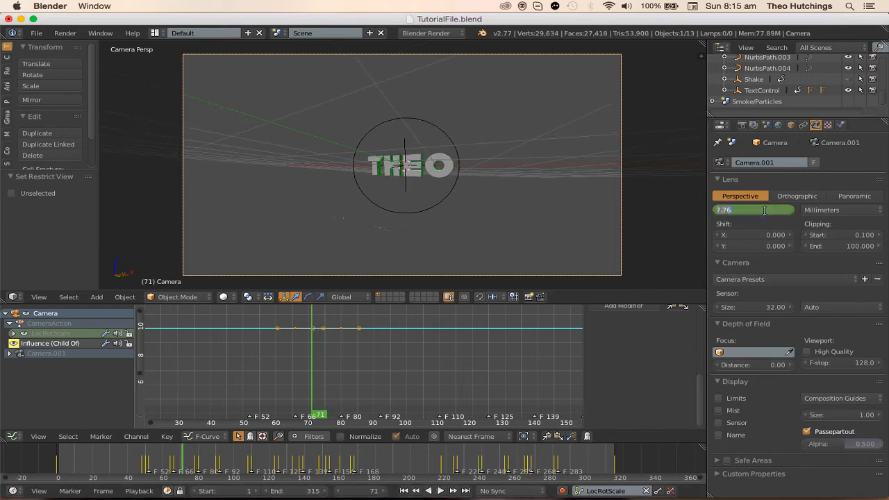
pyautogui.write('6')
pyautogui.press('Return')
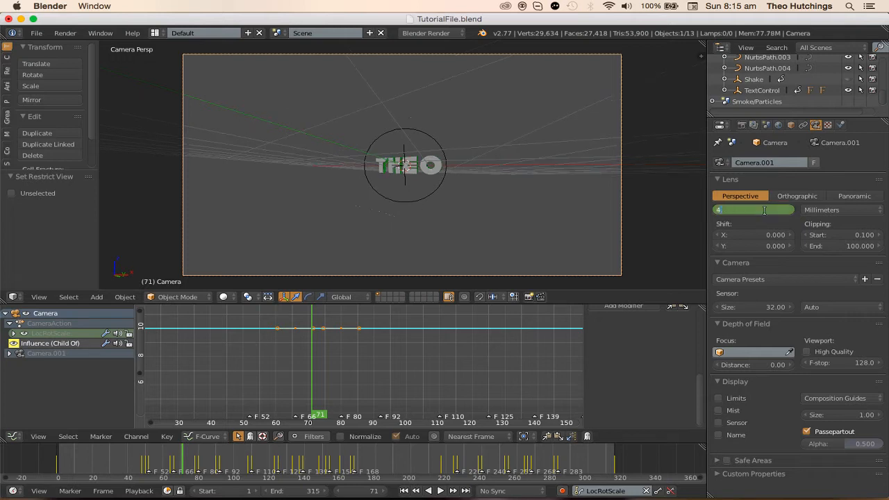
pyautogui.write('4')
pyautogui.press('Return')
pyautogui.write('7')
pyautogui.press('Return')
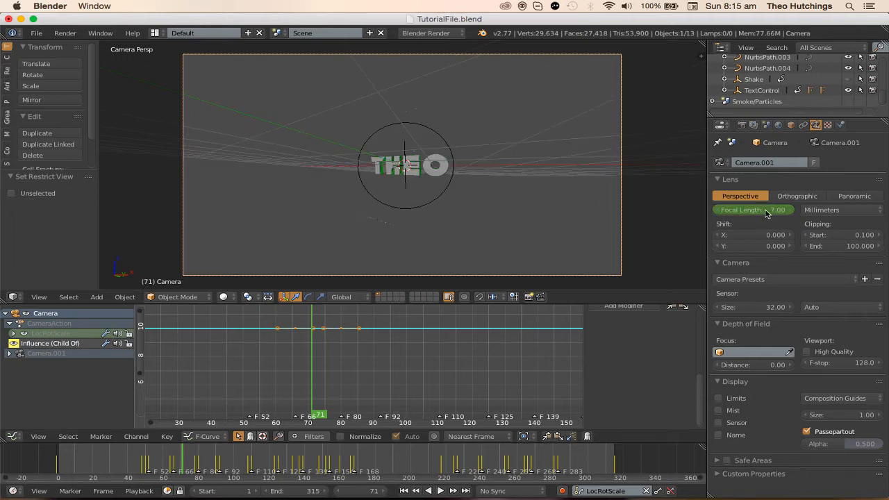
# - Play back the focal length dip from frame 50
pyautogui.hotkey('alt', 'a')
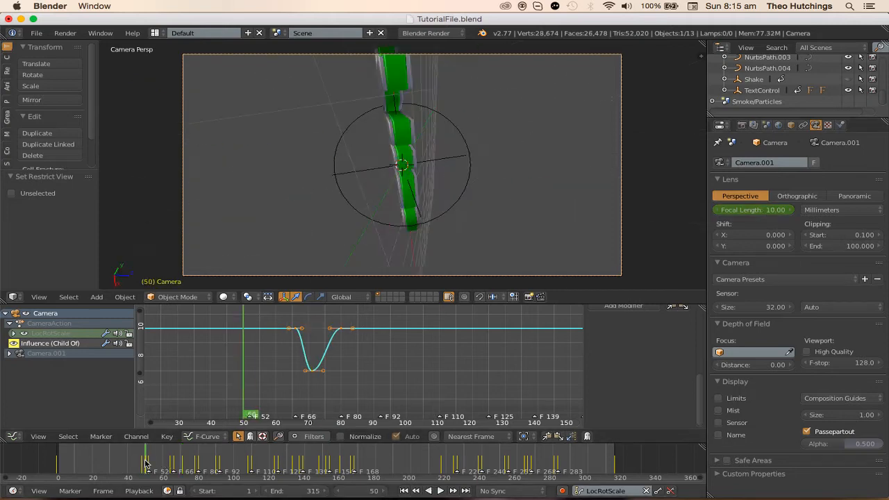
pyautogui.scroll(2, 310, 352)
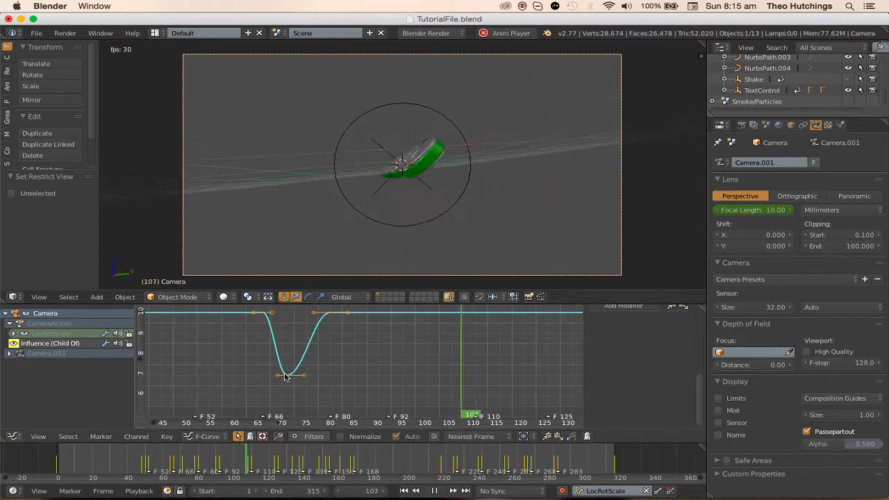
pyautogui.hotkey('alt', 'a')
# - Set the frame 66 focal length keyframe to Cubic interpolation with Ease Out easing
pyautogui.press('n')
pyautogui.press('t')
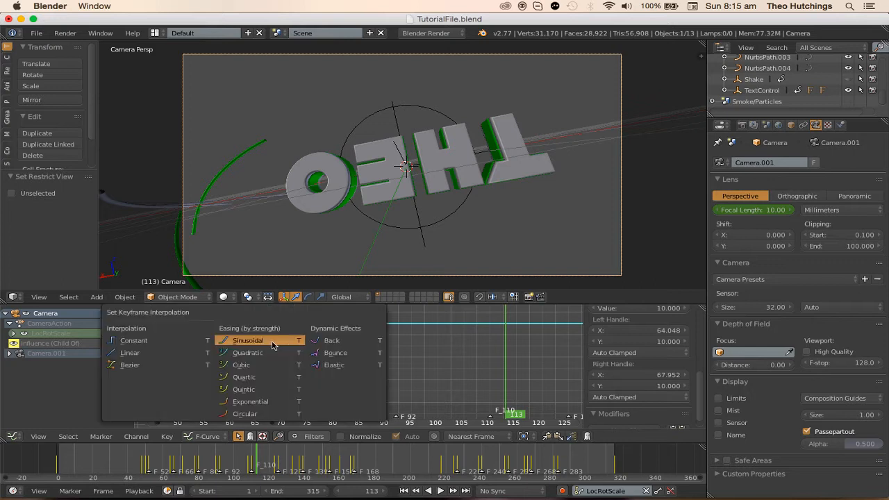
pyautogui.click(281, 353)
pyautogui.scroll(5, 651, 339)
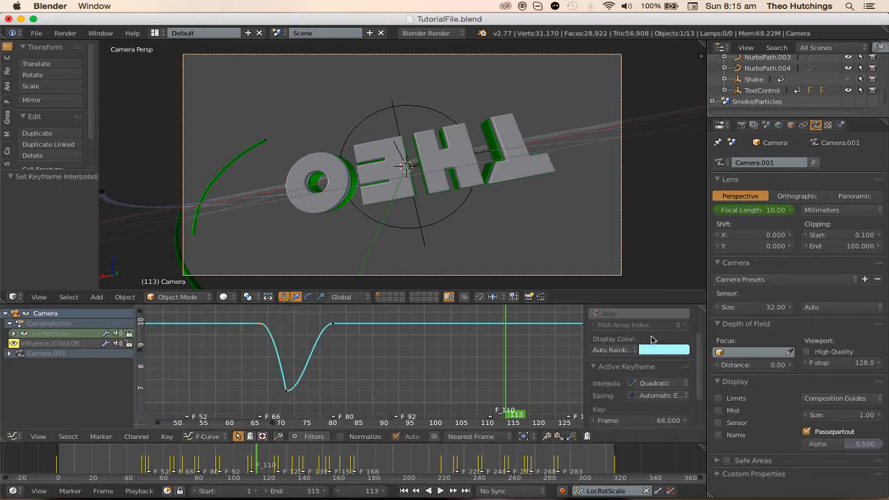
pyautogui.click(653, 396)
pyautogui.click(650, 359)
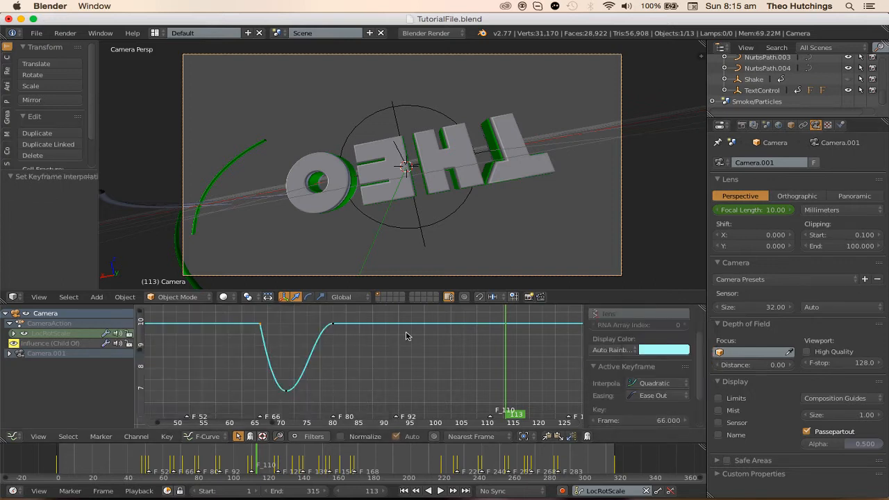
pyautogui.click(658, 382)
pyautogui.click(554, 322)
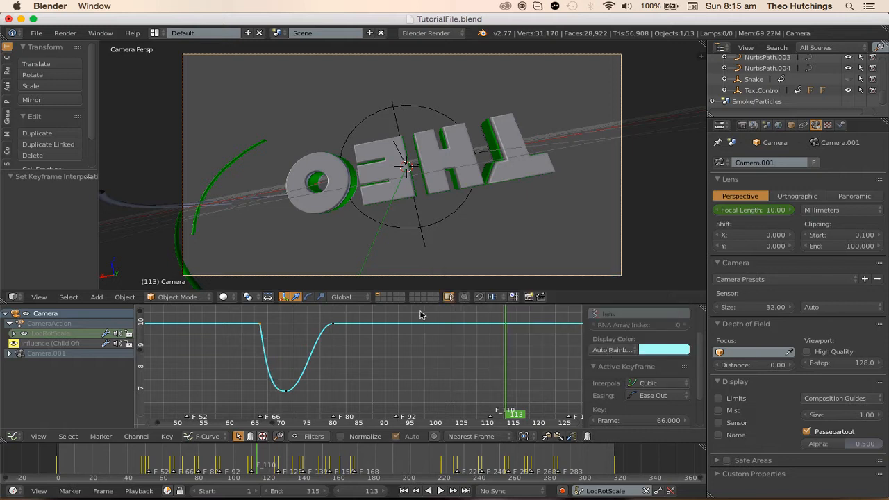
# - Set the focal length keyframes at frames 80 and 71 to Cubic interpolation, with Ease Out easing on frame 80
pyautogui.click(667, 390)
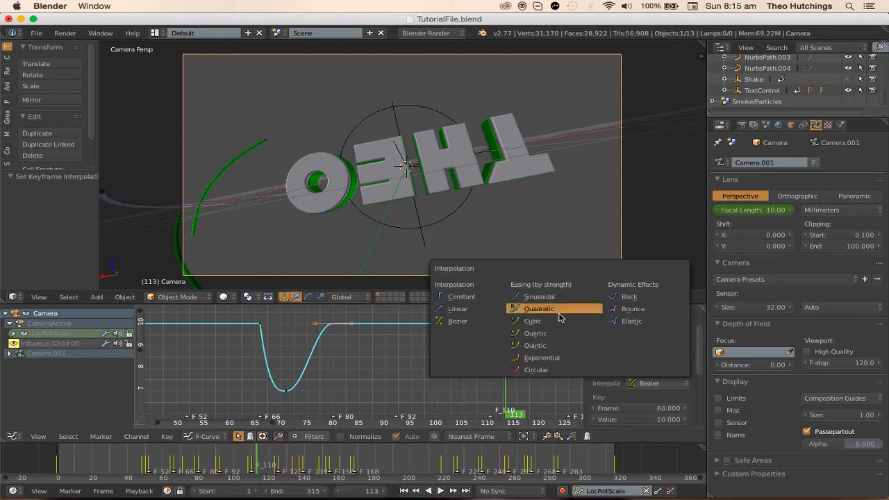
pyautogui.click(538, 312)
pyautogui.click(643, 394)
pyautogui.click(646, 357)
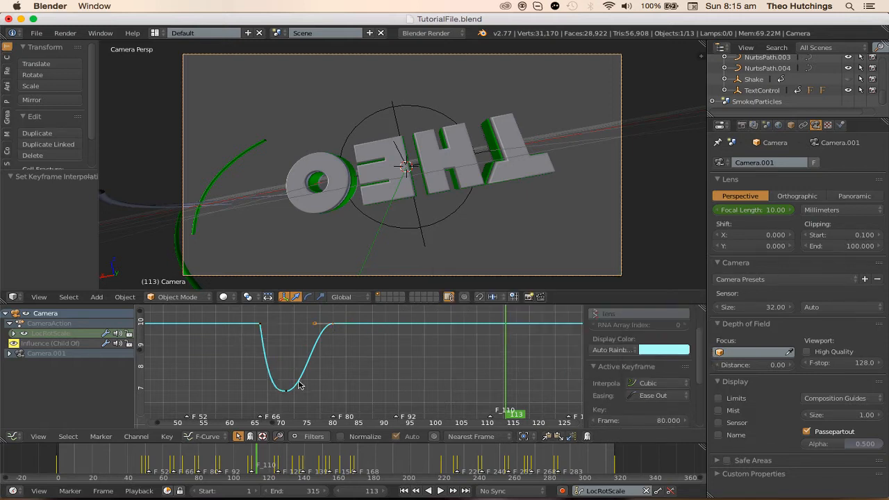
pyautogui.click(632, 383)
pyautogui.click(535, 321)
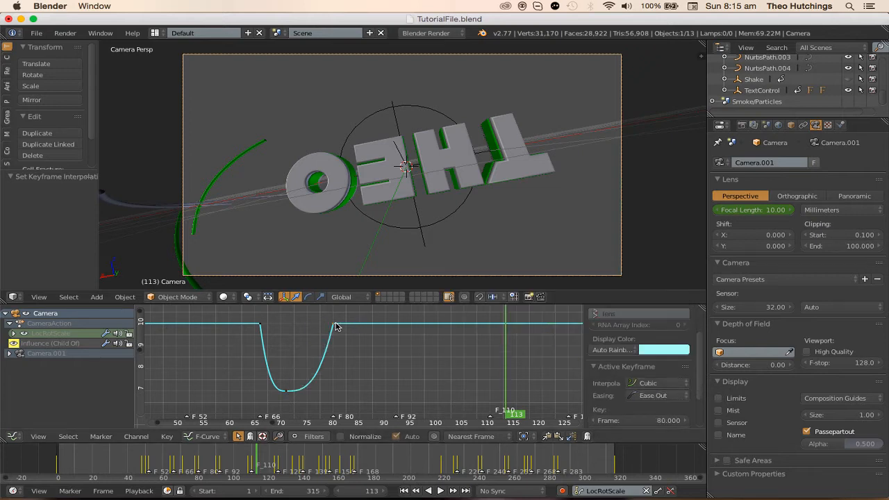
# - Set Ease In and Out easing on the frame 80 and 71 focal length keyframes, trying Ease Out on frame 71 first
pyautogui.click(659, 395)
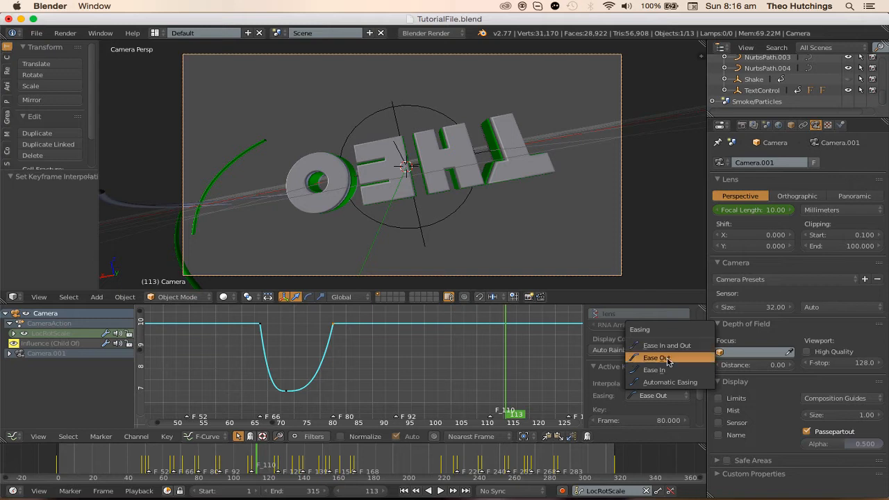
pyautogui.click(666, 346)
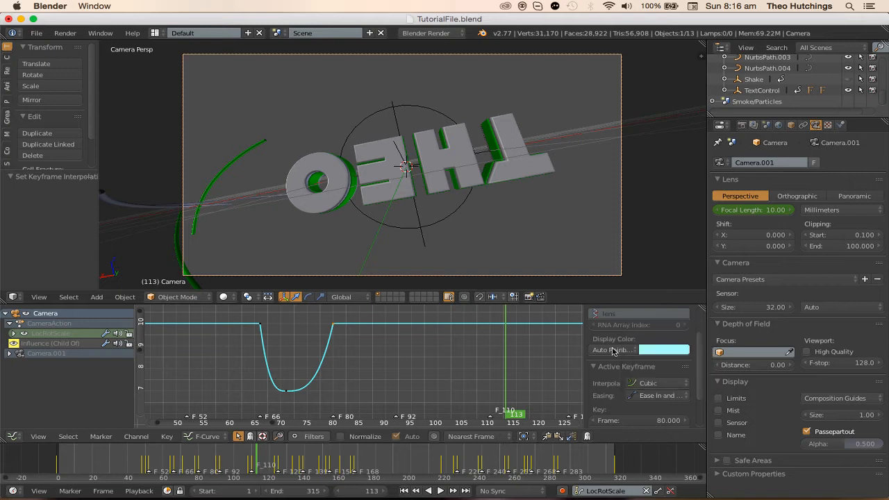
pyautogui.click(633, 394)
pyautogui.click(635, 358)
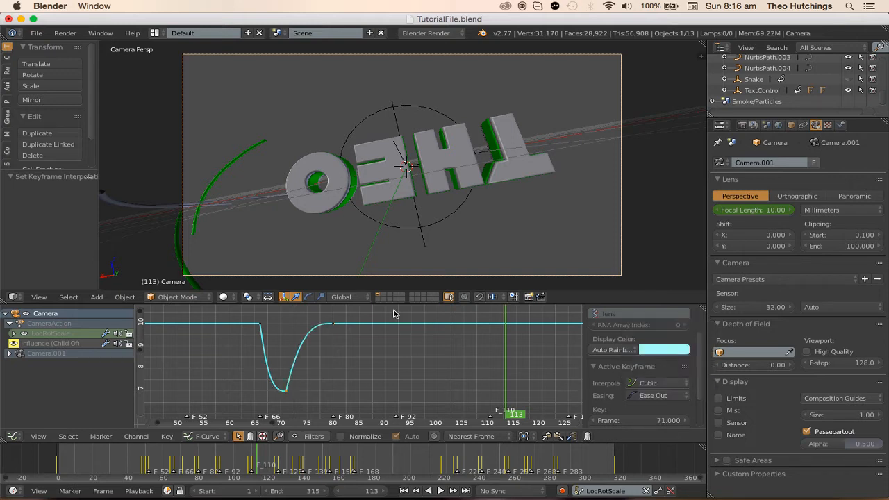
pyautogui.click(664, 396)
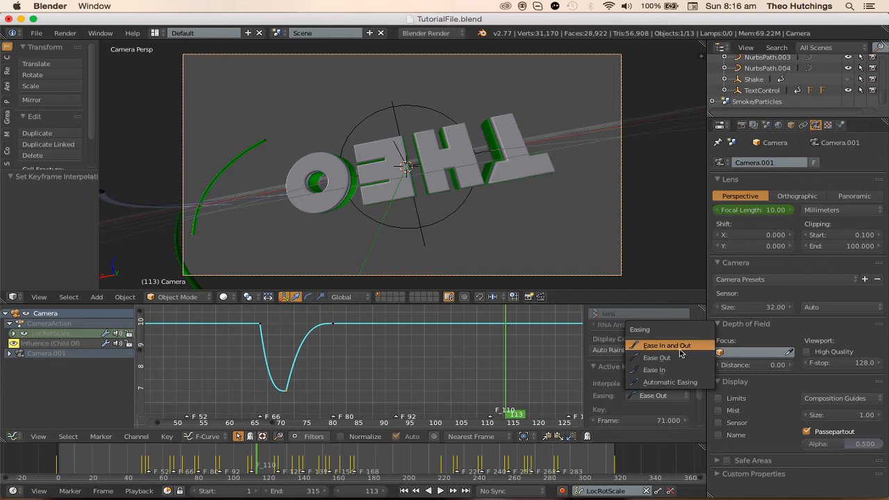
pyautogui.click(671, 359)
pyautogui.click(663, 396)
pyautogui.click(659, 345)
# - Change the easing of the frame 80 focal length keyframe, trying Ease Out and Ease In
pyautogui.click(628, 394)
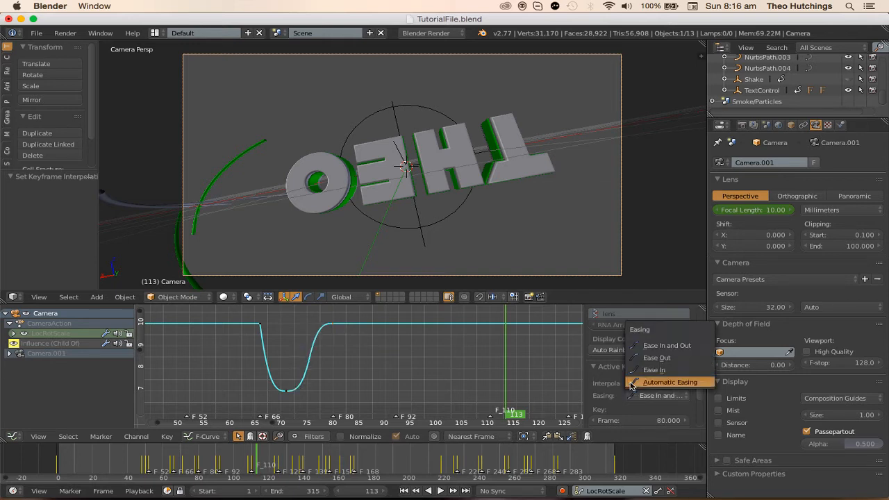
pyautogui.click(650, 358)
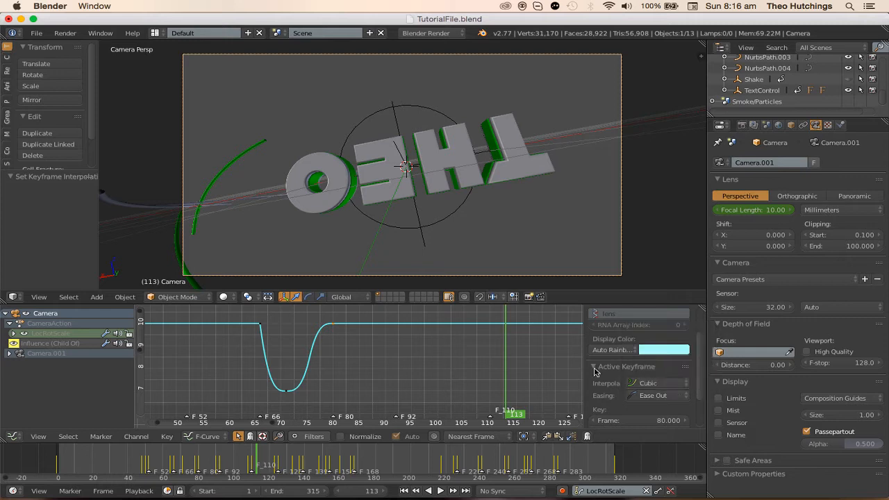
pyautogui.click(633, 395)
pyautogui.click(655, 371)
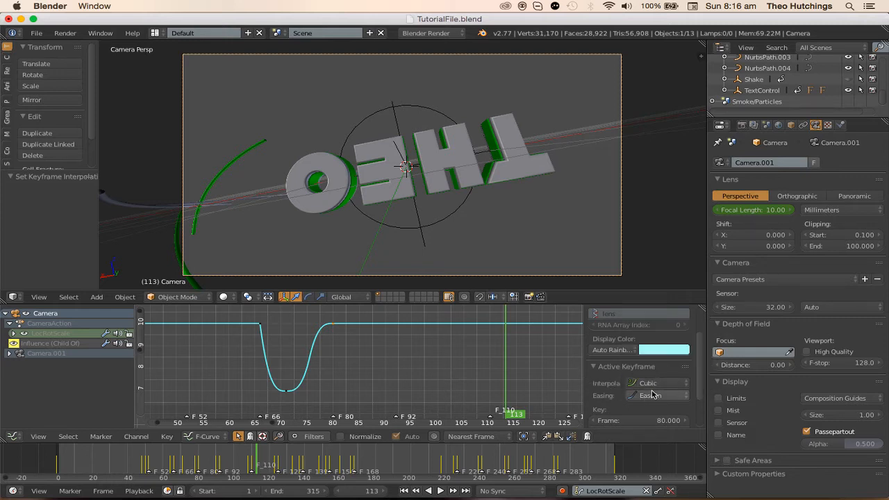
pyautogui.click(651, 395)
pyautogui.click(653, 376)
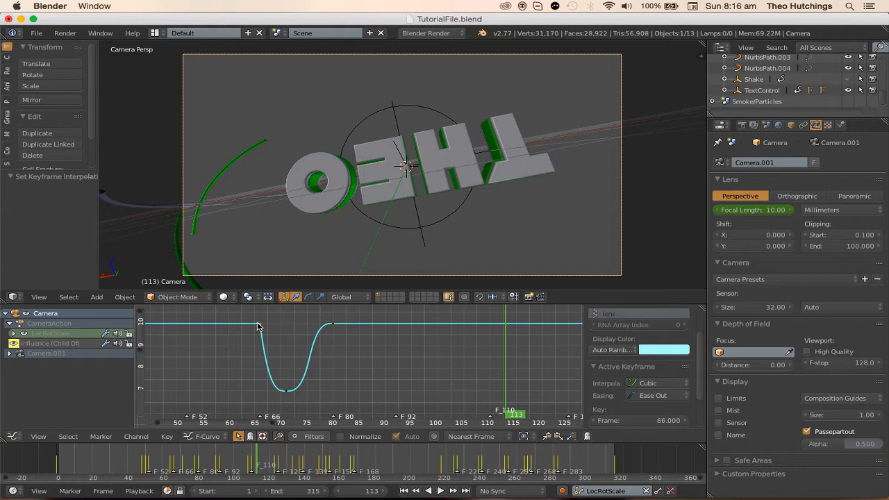
# - Try Ease Out, Ease In and Automatic Easing on the frame 71 focal length keyframe, and return it to Ease In and Out
pyautogui.click(649, 395)
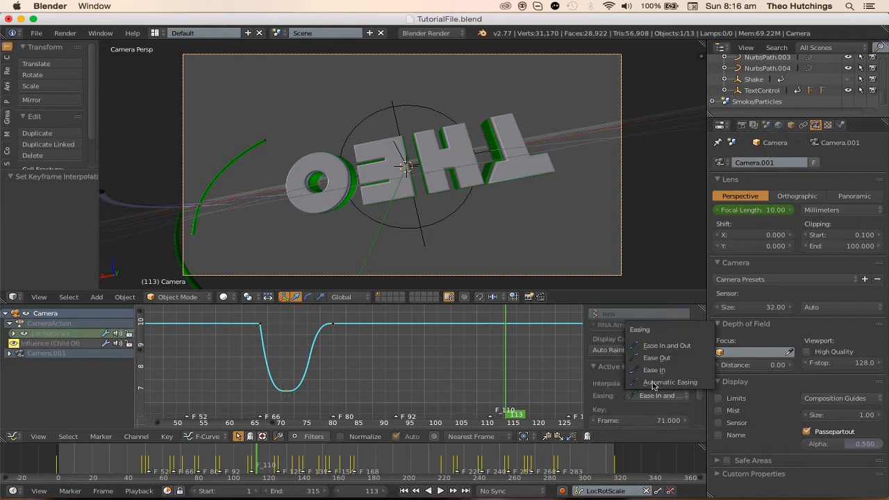
pyautogui.click(658, 358)
pyautogui.click(660, 400)
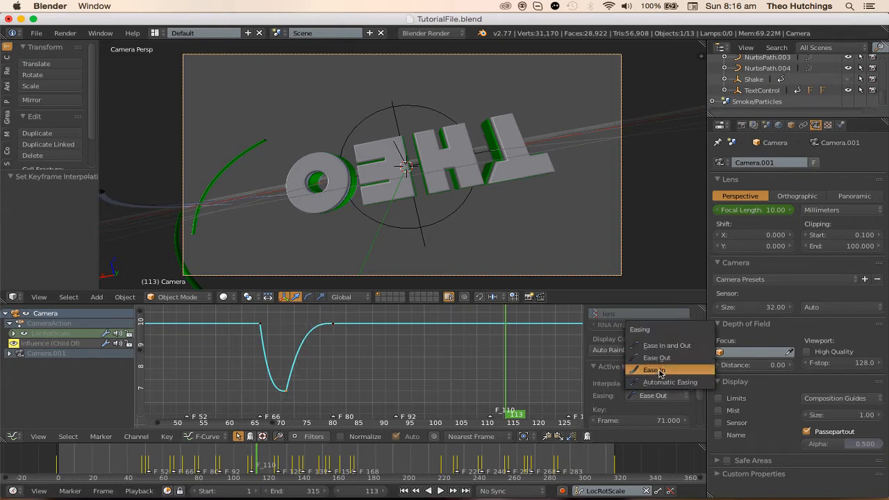
pyautogui.click(657, 369)
pyautogui.click(659, 395)
pyautogui.click(655, 393)
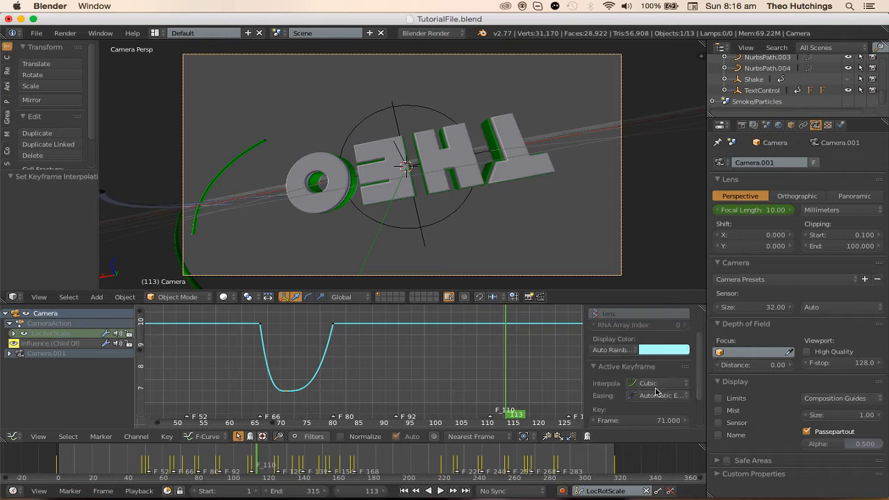
pyautogui.click(658, 396)
pyautogui.click(660, 348)
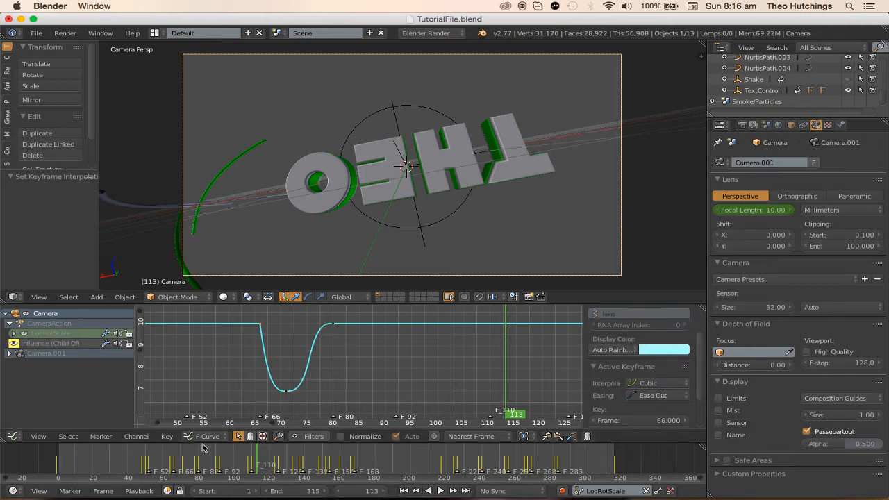
# - Play back the eased zoom from just after the F_52 marker and switch the curve editor back to the Dope Sheet
pyautogui.click(155, 462)
pyautogui.hotkey('alt', 'a')
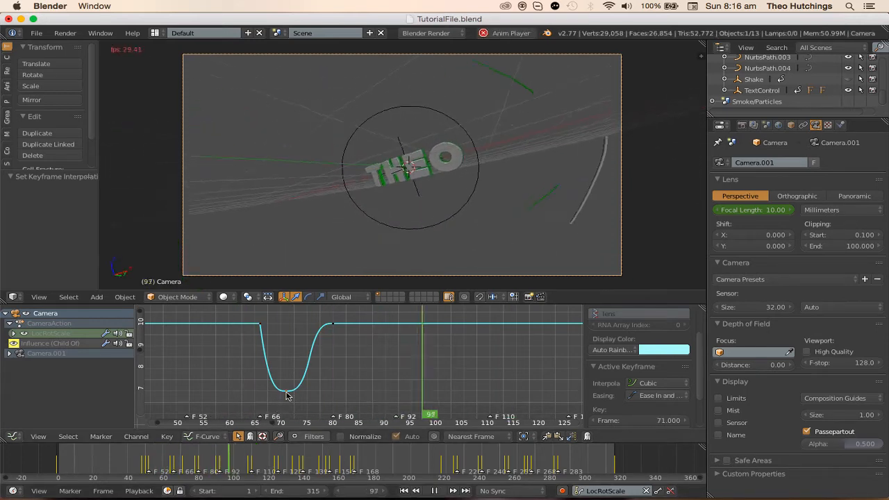
pyautogui.hotkey('alt', 'a')
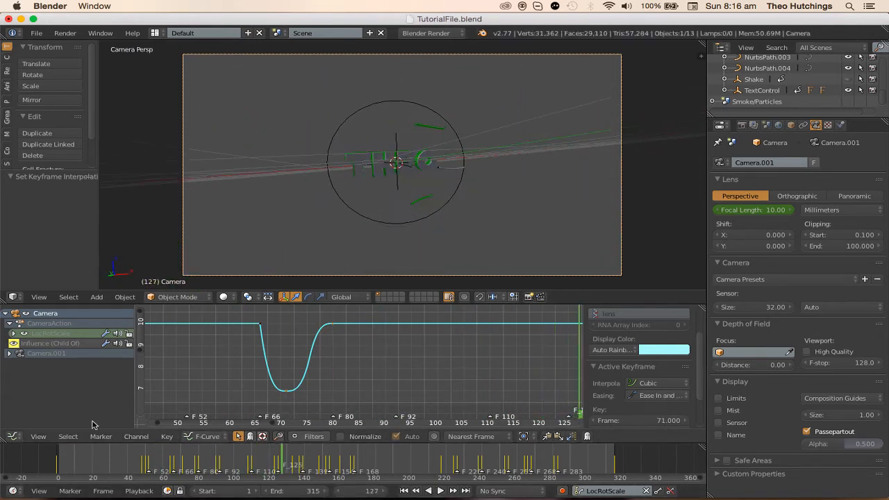
pyautogui.click(11, 438)
pyautogui.click(38, 433)
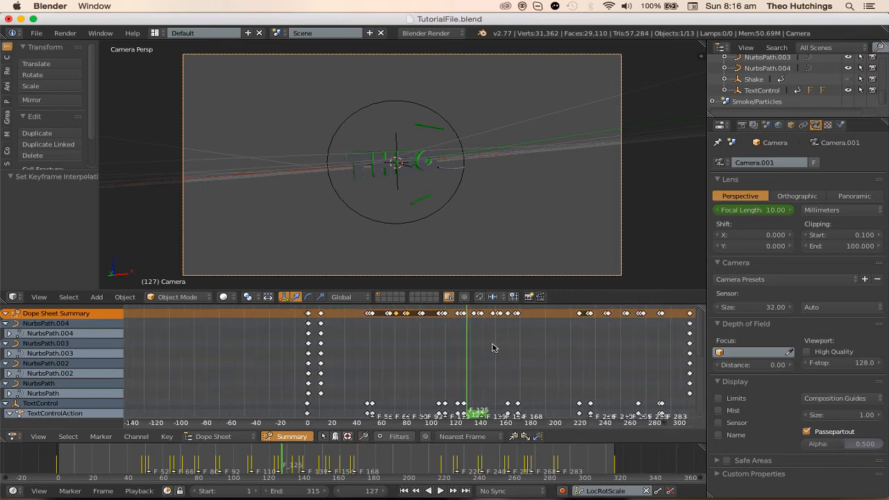
# - Duplicate the two focal length keyframes at frames 71 and 80 so the copy ends on the F_92 marker
pyautogui.scroll(-5, 426, 361)
pyautogui.moveTo(492, 348); pyautogui.dragTo(405, 354, button='middle')
pyautogui.scroll(18, 366, 365)
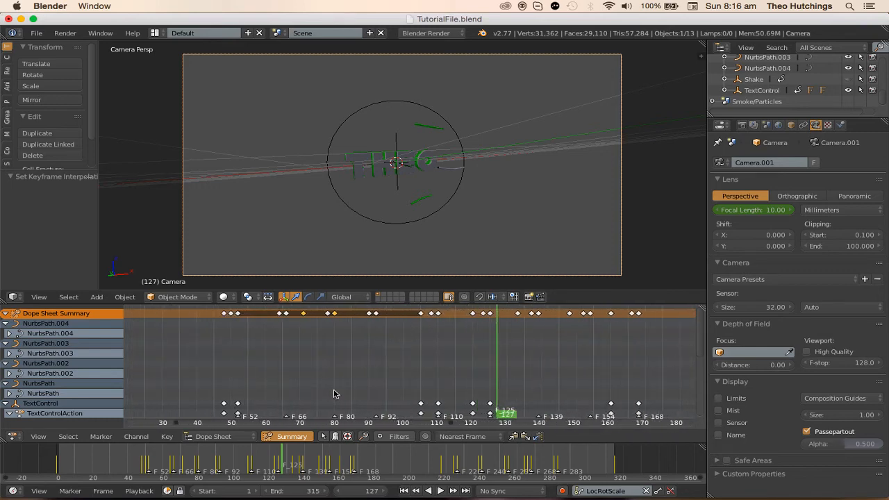
pyautogui.scroll(4, 333, 394)
pyautogui.click(426, 373)
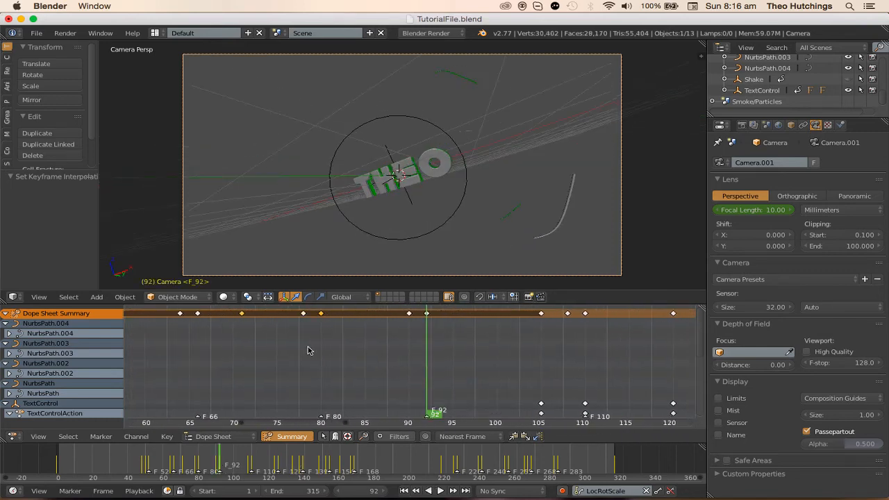
pyautogui.press('g')
pyautogui.click(417, 361)
pyautogui.moveTo(454, 349); pyautogui.dragTo(426, 349, button='middle')
pyautogui.scroll(-10, 389, 354)
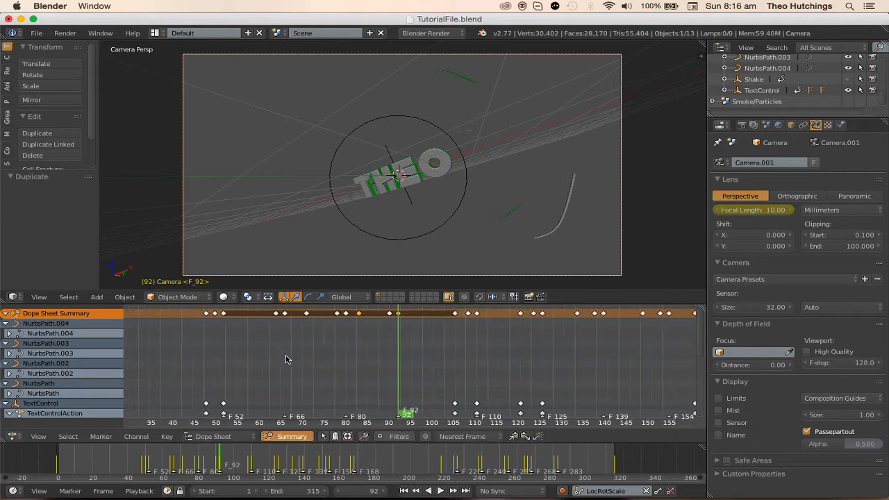
# - Play back the duplicated focal length zooms from about frame 40 through the F_110 marker
pyautogui.click(172, 356)
pyautogui.hotkey('alt', 'a')
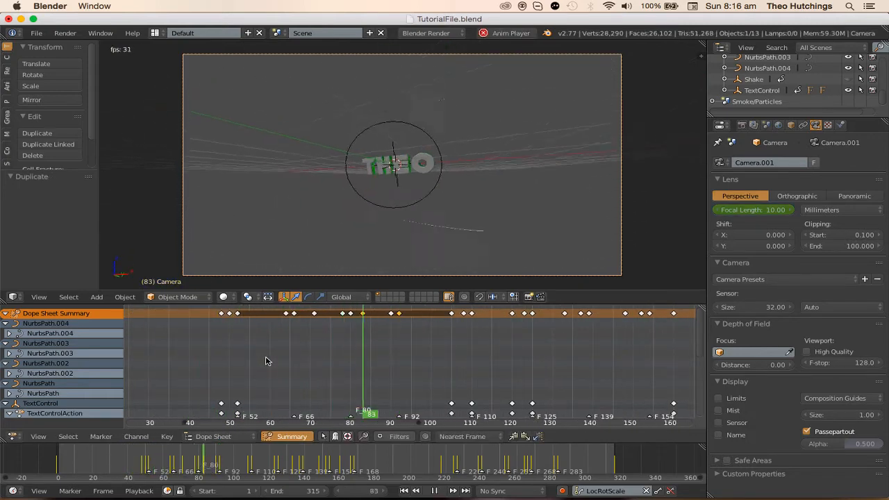
pyautogui.scroll(-1, 204, 355)
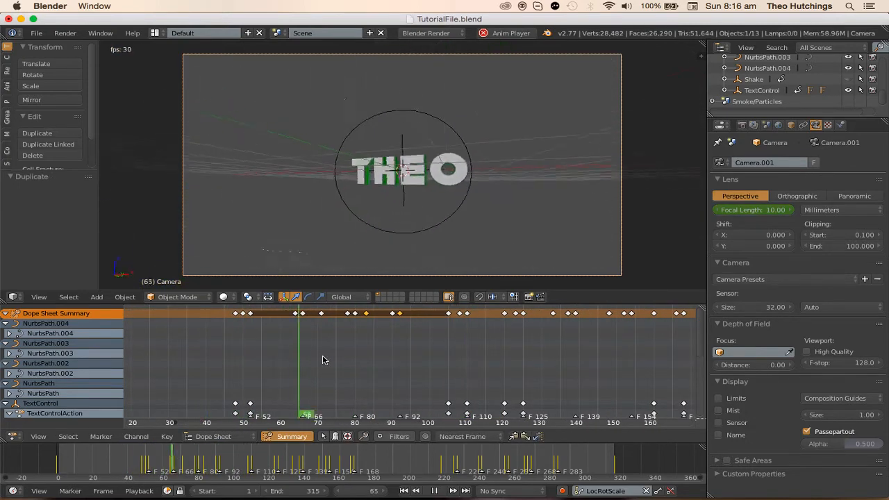
pyautogui.hotkey('alt', 'a')
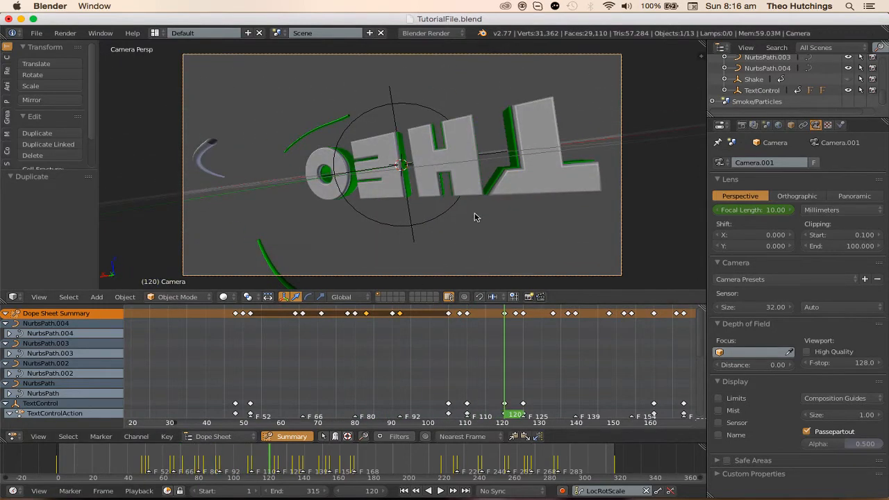
# - Duplicate the focal length keyframe pair so that copies end on the F_240, F_255 and F_268 markers
pyautogui.scroll(2, 512, 368)
pyautogui.hotkey('alt', 'a')
pyautogui.moveTo(512, 372); pyautogui.dragTo(306, 379, button='middle')
pyautogui.scroll(-1, 417, 391)
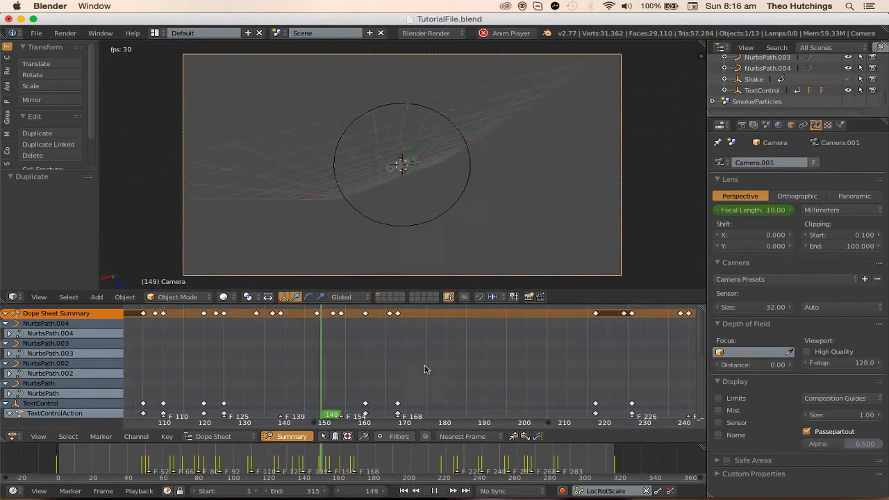
pyautogui.moveTo(424, 369); pyautogui.dragTo(299, 368, button='middle')
pyautogui.moveTo(383, 366); pyautogui.dragTo(308, 383, button='middle')
pyautogui.scroll(3, 372, 371)
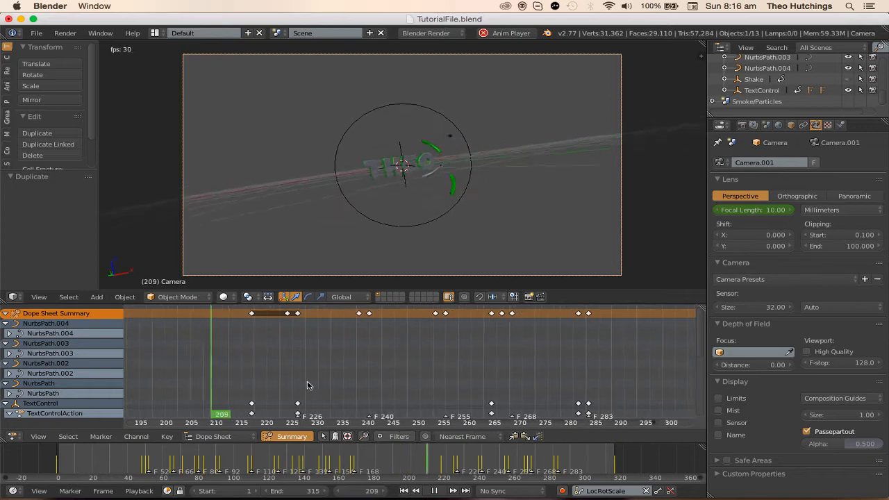
pyautogui.scroll(2, 308, 384)
pyautogui.hotkey('shift', 'd')
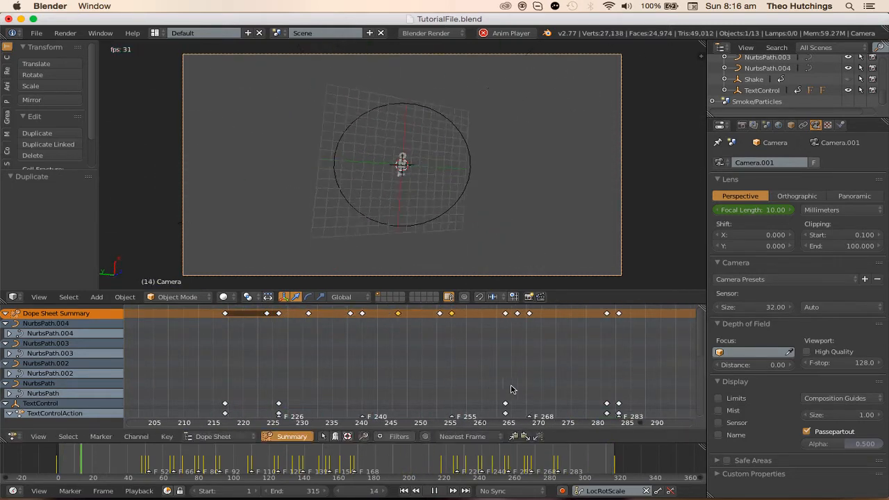
pyautogui.click(612, 390)
pyautogui.scroll(-2, 334, 385)
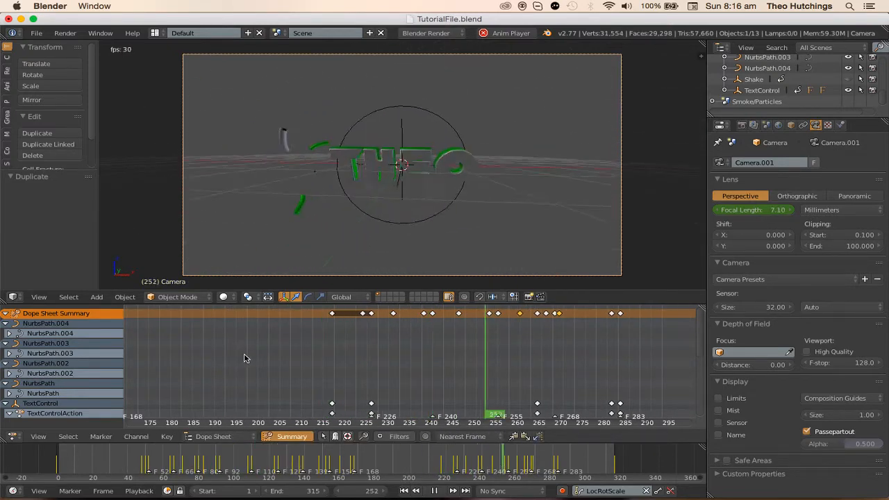
# - Clear all keyframes from the camera's focal length and stop the playback
pyautogui.rightClick(770, 211)
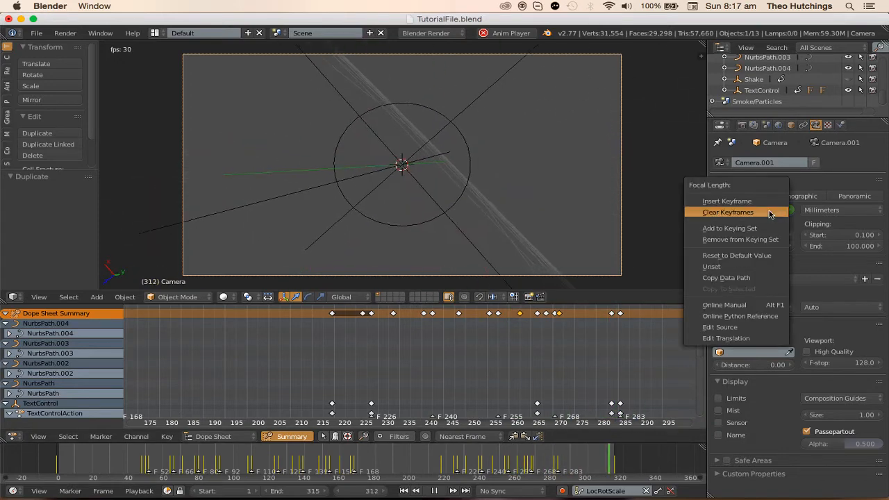
pyautogui.click(771, 212)
pyautogui.hotkey('alt', 'a')
pyautogui.scroll(-2, 274, 417)
pyautogui.scroll(-4, 272, 416)
pyautogui.moveTo(272, 417); pyautogui.dragTo(450, 400, button='middle')
pyautogui.moveTo(299, 401); pyautogui.dragTo(520, 396, button='middle')
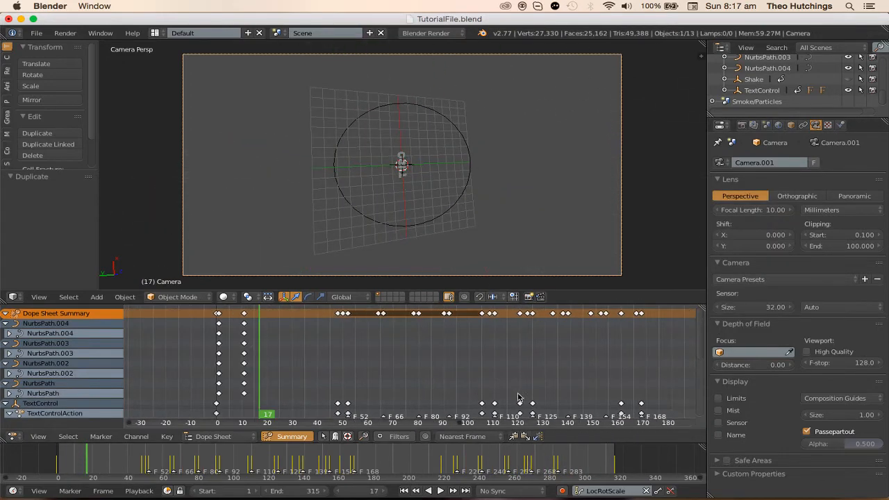
# - Keyframe the camera's focal length at 10 mm on frame 65 and 14 mm on the F_66 marker
pyautogui.scroll(8, 324, 353)
pyautogui.press('a')
pyautogui.press('a')
pyautogui.click(350, 338)
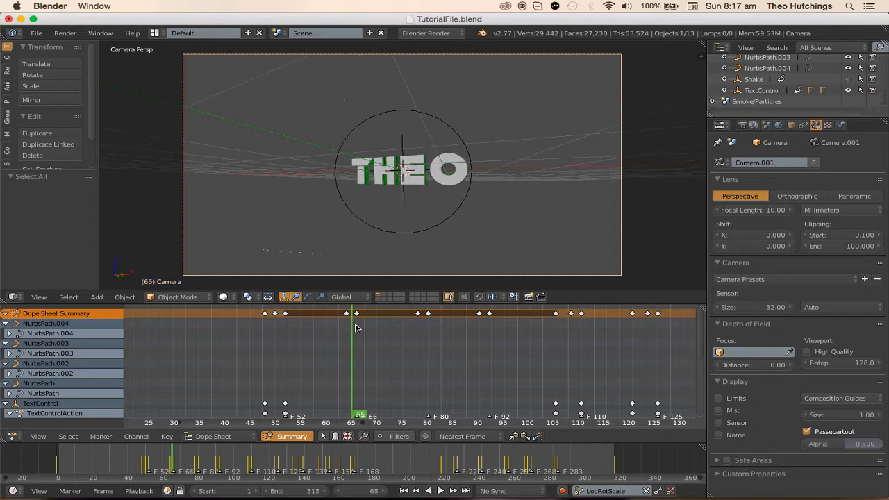
pyautogui.press('i')
pyautogui.press('Right')
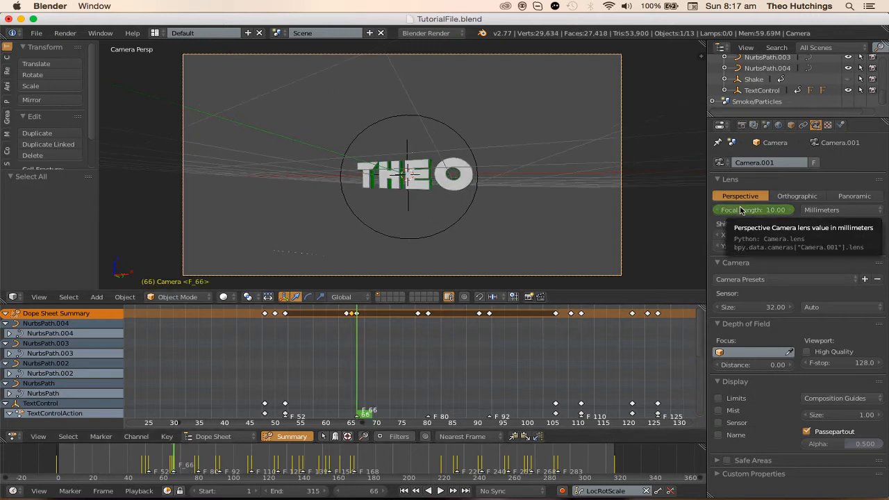
pyautogui.click(766, 208)
pyautogui.write('1')
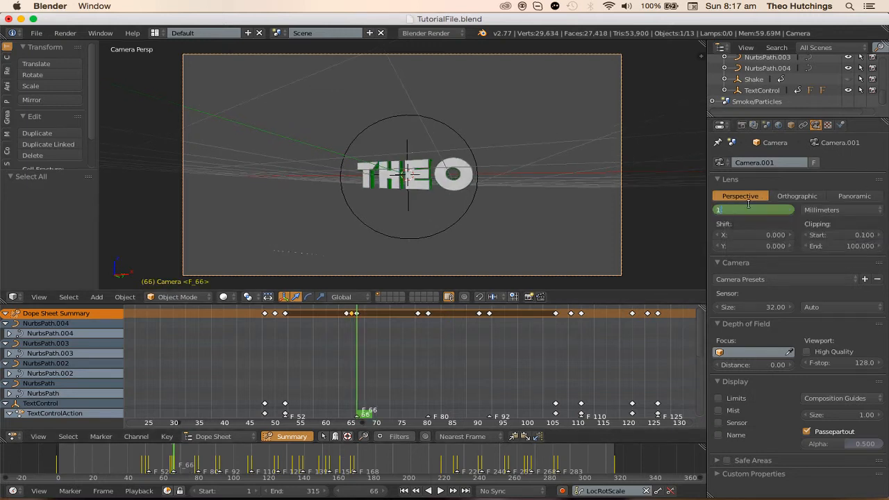
pyautogui.write('4')
pyautogui.press('Return')
# - Duplicate the F_66 focal length keyframe pair onto the F_80 and F_92 markers and start playback
pyautogui.scroll(2, 411, 334)
pyautogui.press('g')
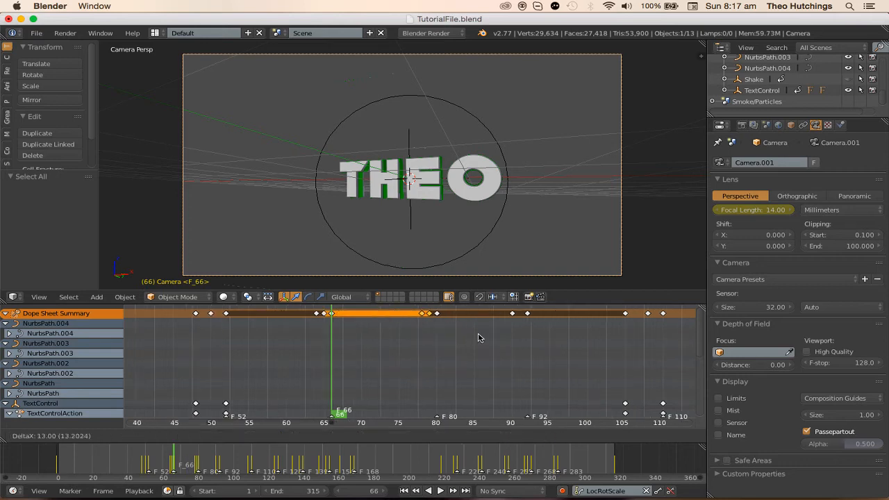
pyautogui.click(587, 332)
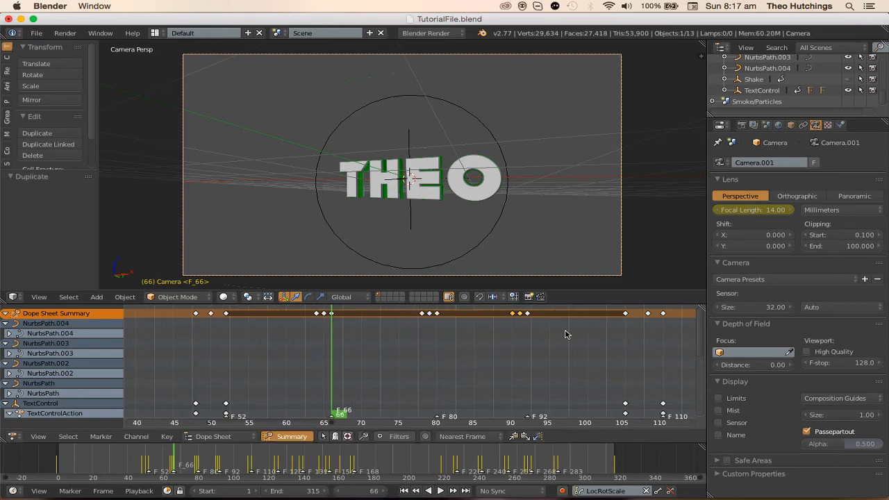
pyautogui.hotkey('alt', 'a')
pyautogui.scroll(-2, 549, 350)
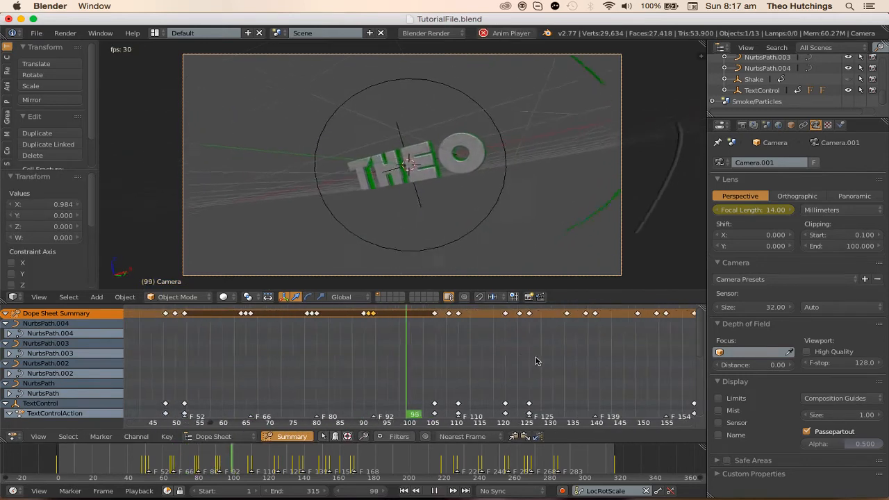
# - Duplicate the focal length keyframe pair so that the copy ends on the F_240 marker
pyautogui.moveTo(655, 363); pyautogui.dragTo(387, 371, button='middle')
pyautogui.scroll(-8, 387, 371)
pyautogui.moveTo(440, 368); pyautogui.dragTo(241, 370, button='middle')
pyautogui.scroll(3, 241, 371)
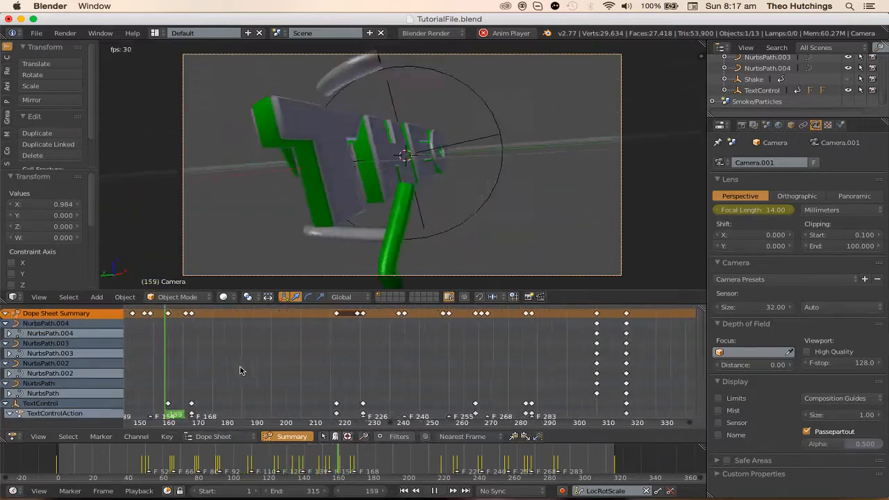
pyautogui.scroll(5, 240, 367)
pyautogui.hotkey('shift', 'd')
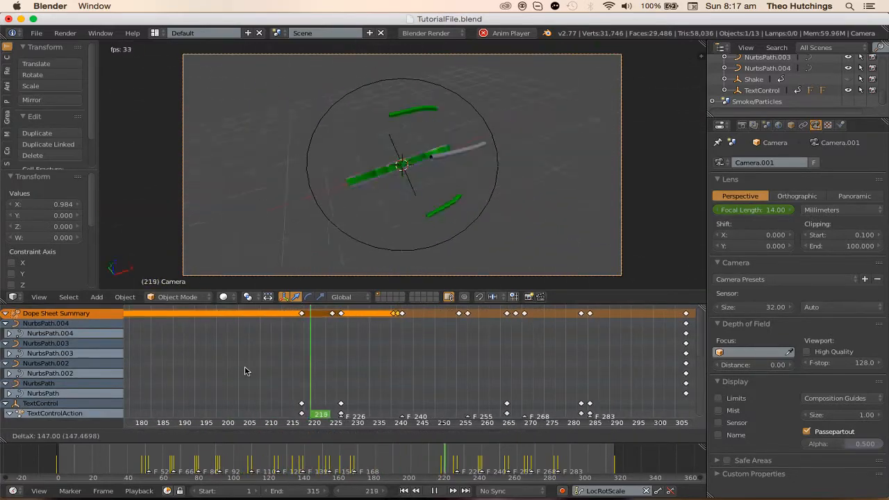
pyautogui.click(250, 369)
# - Duplicate the focal length keyframe pair onto the F_255, F_268 and F_283 markers
pyautogui.scroll(6, 454, 359)
pyautogui.moveTo(454, 359); pyautogui.dragTo(363, 361, button='middle')
pyautogui.hotkey('shift', 'd')
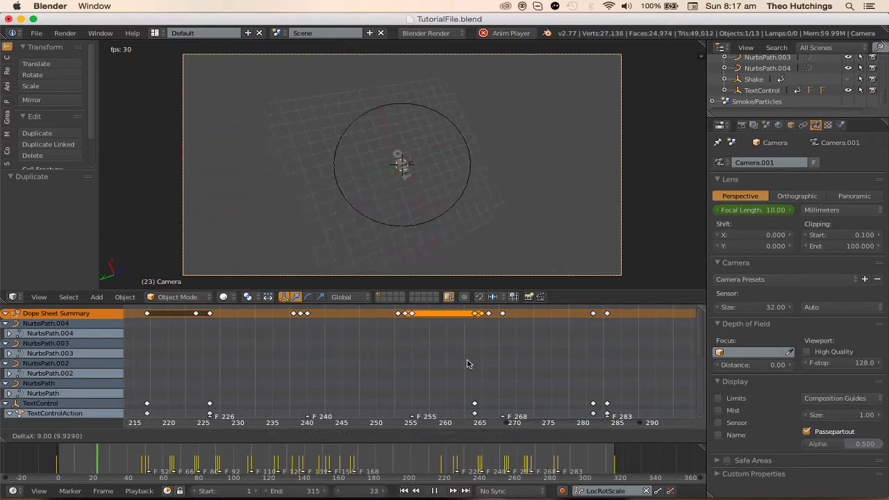
pyautogui.click(488, 365)
pyautogui.hotkey('shift', 'd')
pyautogui.click(628, 368)
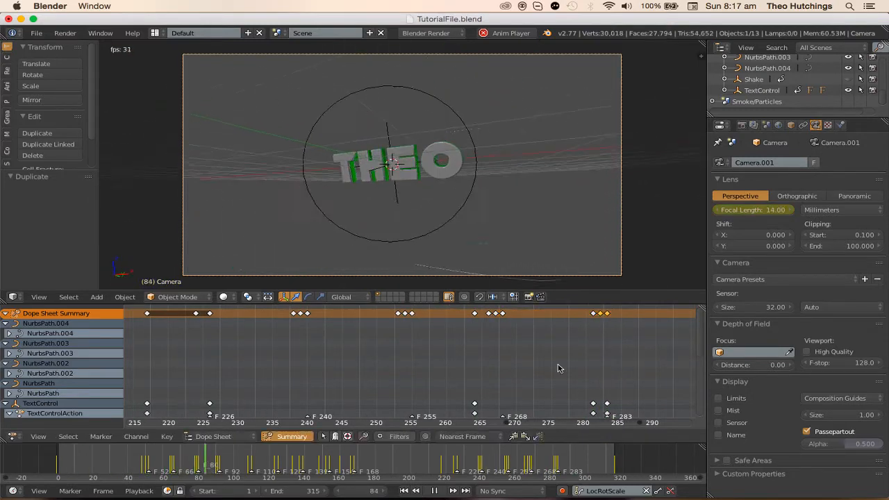
# - Play back the animation from about frame 52 to check the focal length zooms at the F_66, F_80 and F_92 markers
pyautogui.scroll(-12, 556, 367)
pyautogui.moveTo(188, 362); pyautogui.dragTo(327, 364, button='middle')
pyautogui.moveTo(216, 353); pyautogui.dragTo(333, 349, button='middle')
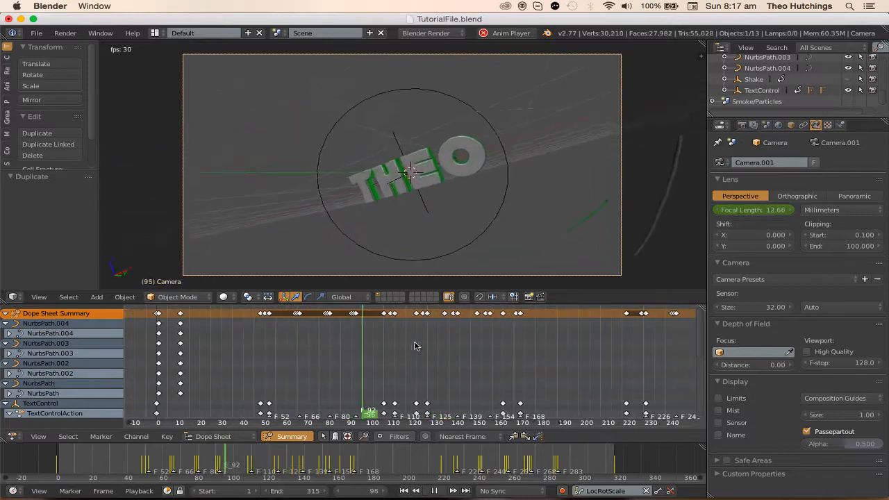
pyautogui.hotkey('alt', 'a')
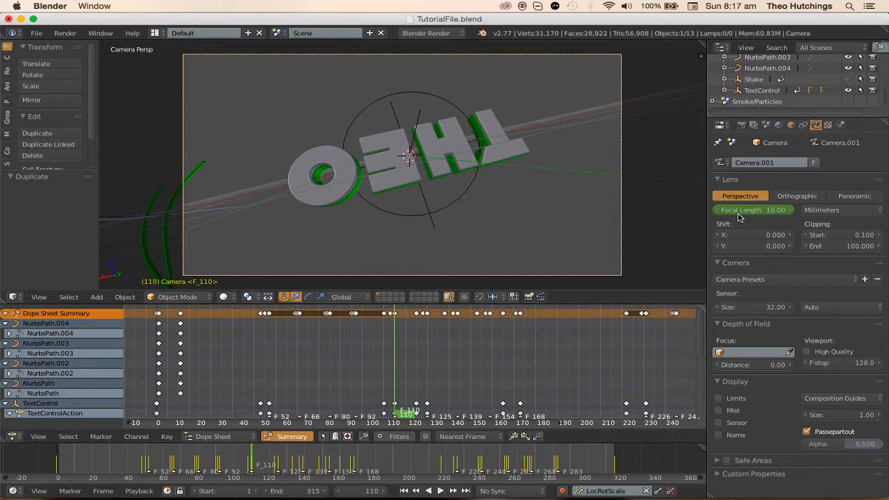
pyautogui.click(270, 331)
pyautogui.press('a')
pyautogui.hotkey('alt', 'a')
pyautogui.scroll(5, 273, 333)
pyautogui.moveTo(334, 339); pyautogui.dragTo(415, 330, button='middle')
pyautogui.scroll(1, 450, 355)
pyautogui.scroll(4, 445, 355)
pyautogui.click(389, 352)
pyautogui.scroll(4, 472, 342)
pyautogui.hotkey('alt', 'a')
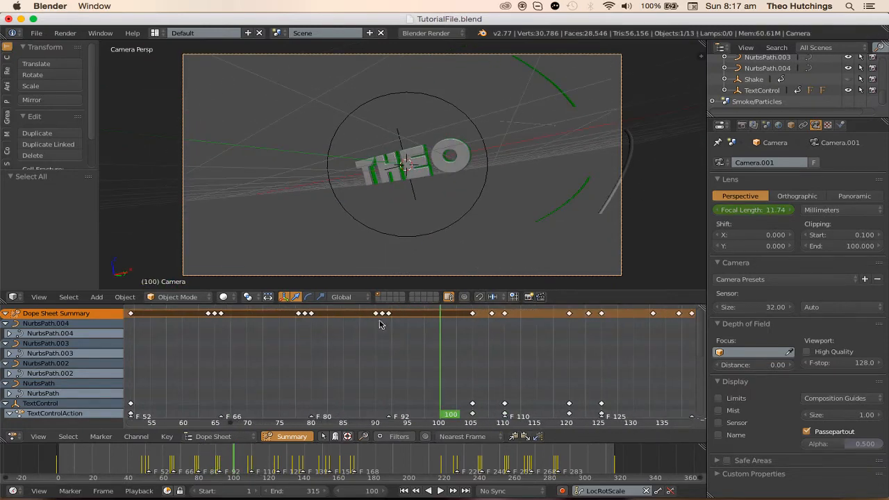
# - Move the three summary keyframes around the F_92 marker one frame later and play back the zooms from before F_52
pyautogui.press('g')
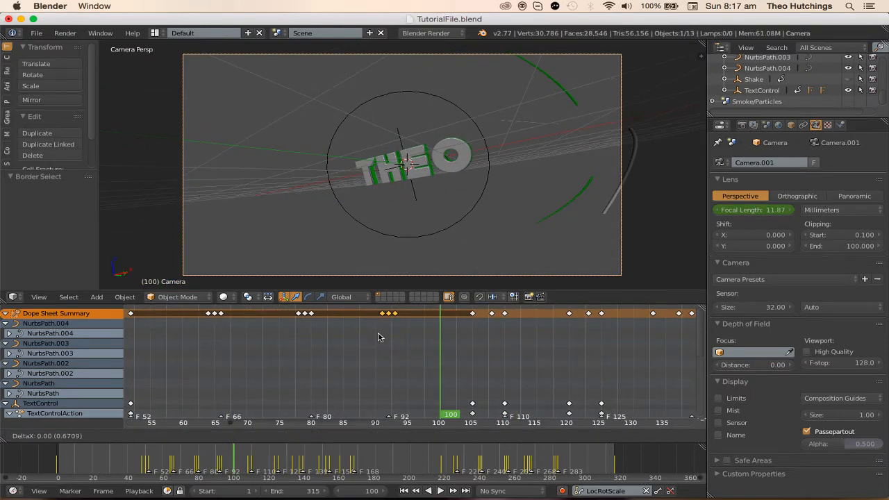
pyautogui.click(379, 337)
pyautogui.click(223, 353)
pyautogui.hotkey('alt', 'a')
pyautogui.press('a')
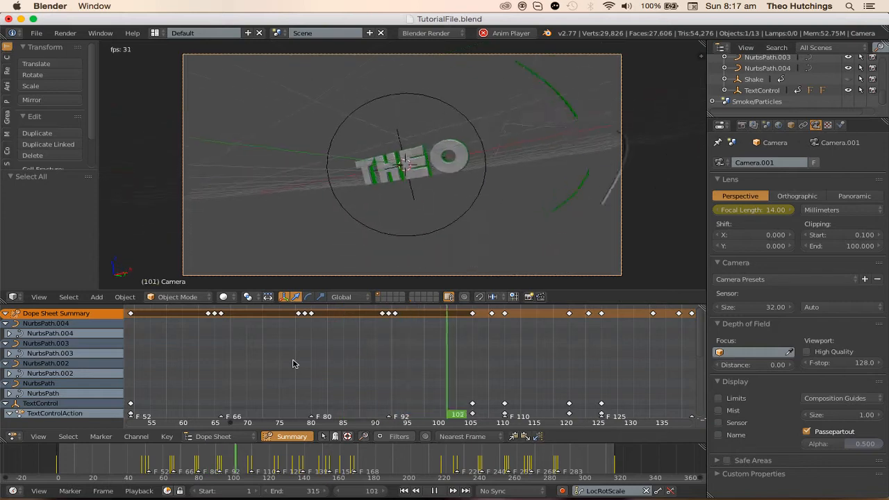
pyautogui.scroll(-3, 299, 368)
pyautogui.click(198, 357)
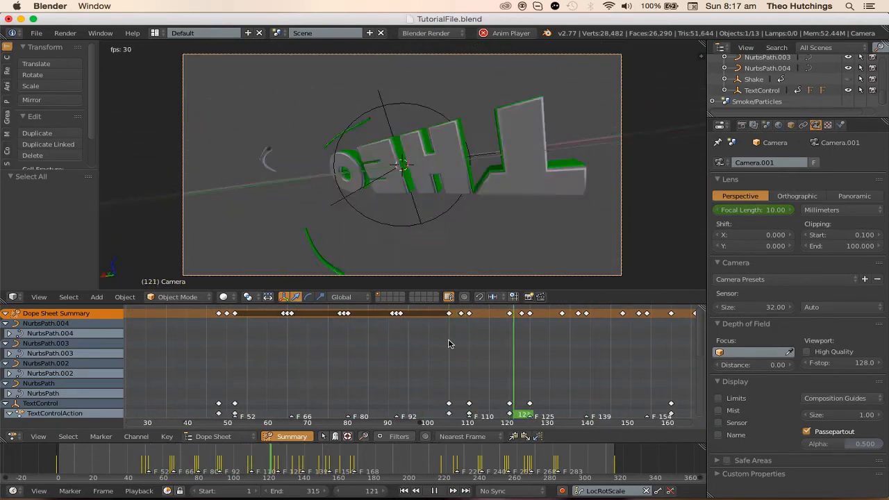
pyautogui.hotkey('alt', 'a')
# - Keyframe the focal length at 10 mm on frame 51, enter the zoomed value at F_52, and play back the animation
pyautogui.click(230, 340)
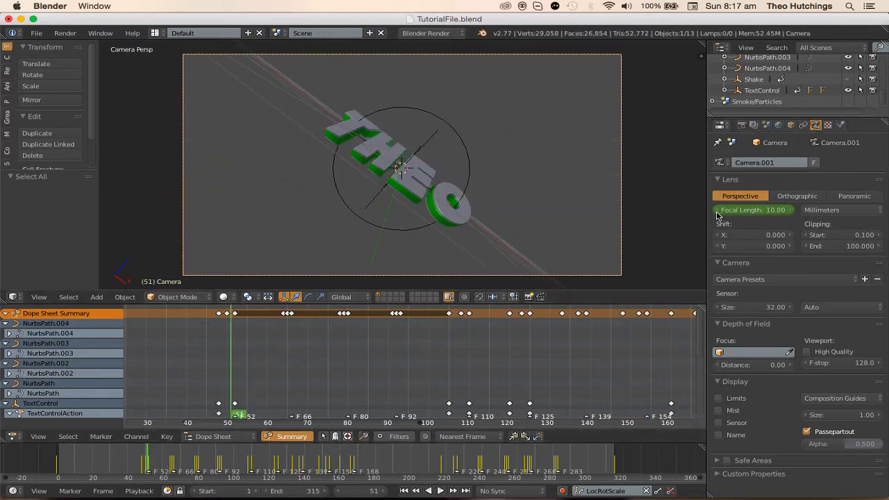
pyautogui.press('Right')
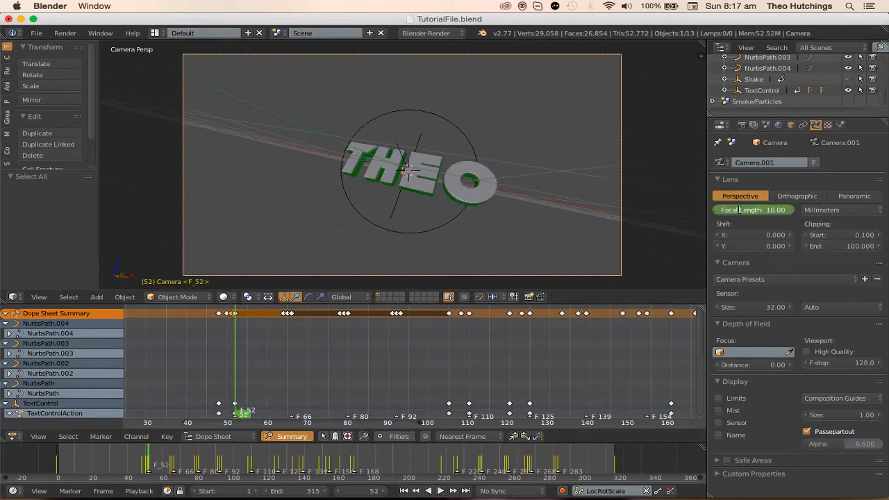
pyautogui.press('Return')
pyautogui.hotkey('alt', 'a')
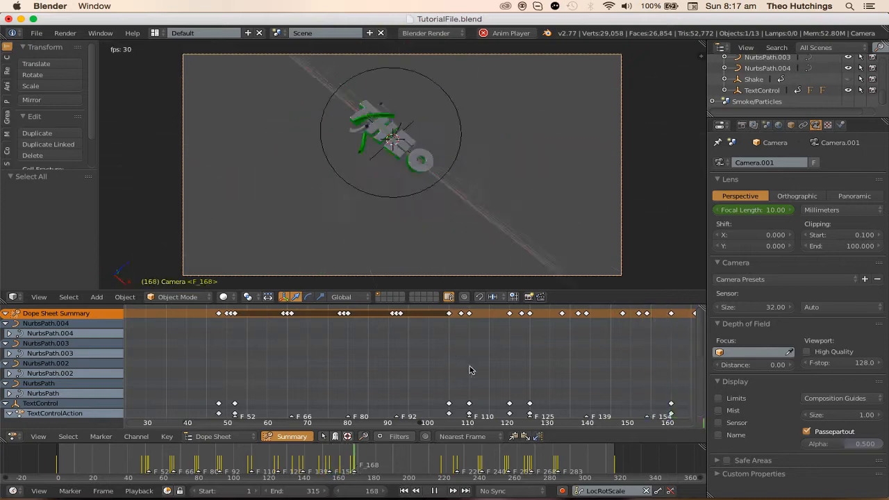
pyautogui.scroll(-2, 474, 370)
pyautogui.scroll(-6, 474, 379)
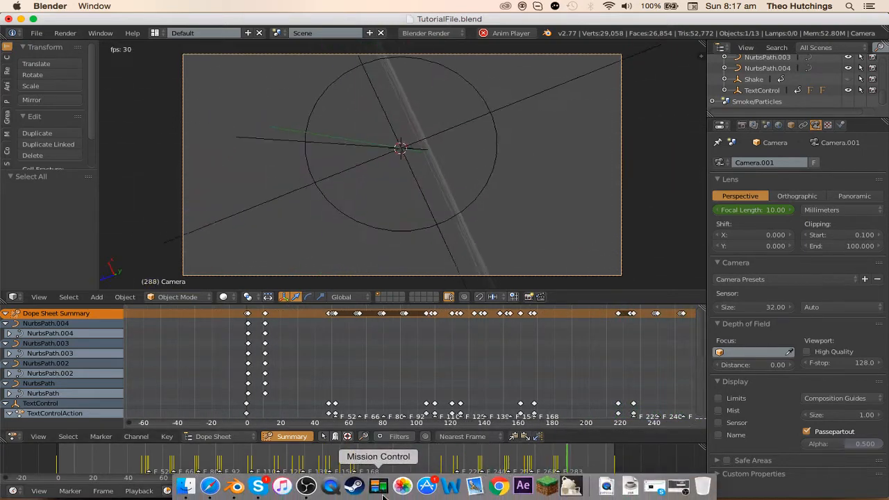
# - Save TutorialFile.blend over the existing file with all objects deselected, and show the scene's render settings
pyautogui.click(434, 490)
pyautogui.click(404, 490)
pyautogui.hotkey('ctrl', 's')
pyautogui.click(406, 226)
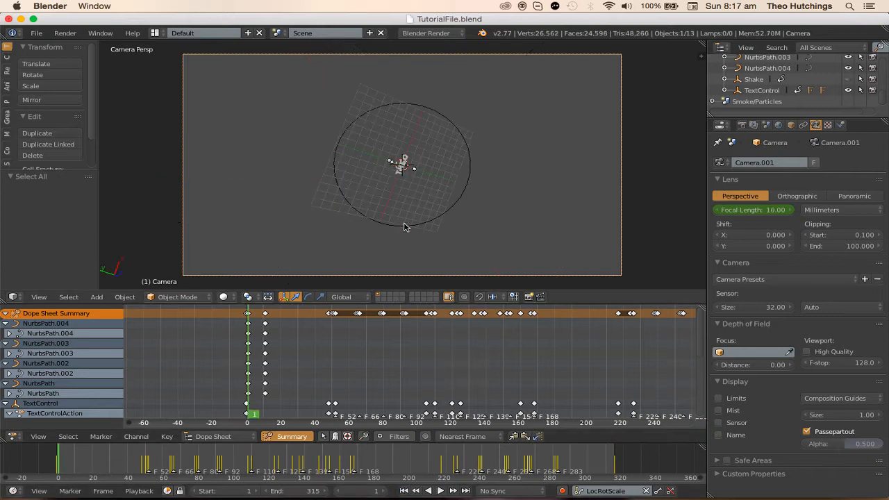
pyautogui.press('a')
pyautogui.hotkey('ctrl', 's')
pyautogui.click(404, 225)
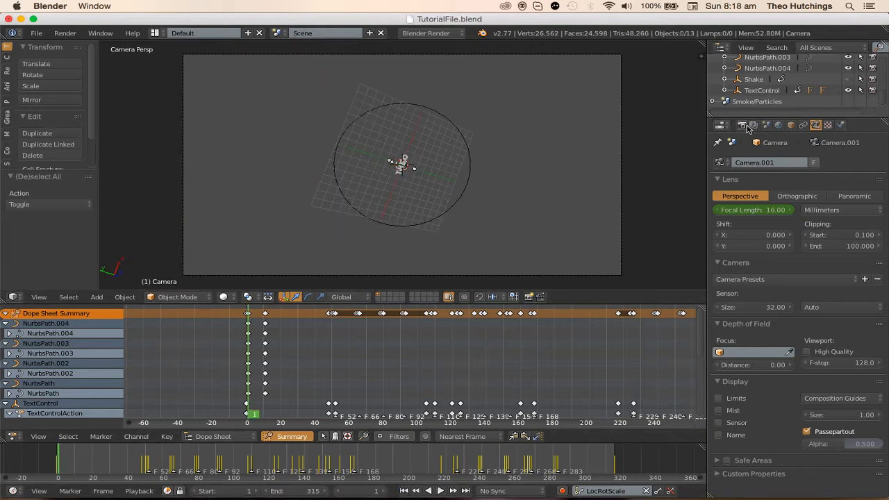
pyautogui.click(742, 125)
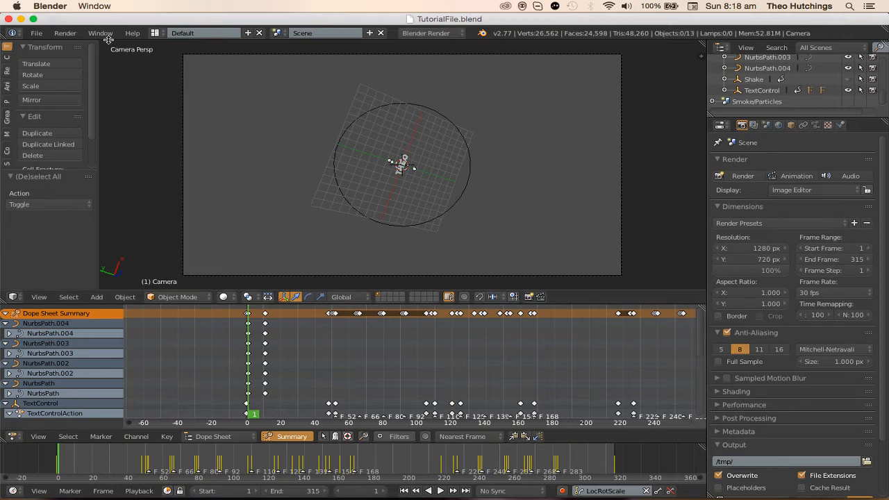
# - Merge the dope sheet area into the 3D view and switch the screen layout to Compositing
pyautogui.moveTo(3, 300); pyautogui.dragTo(14, 334)
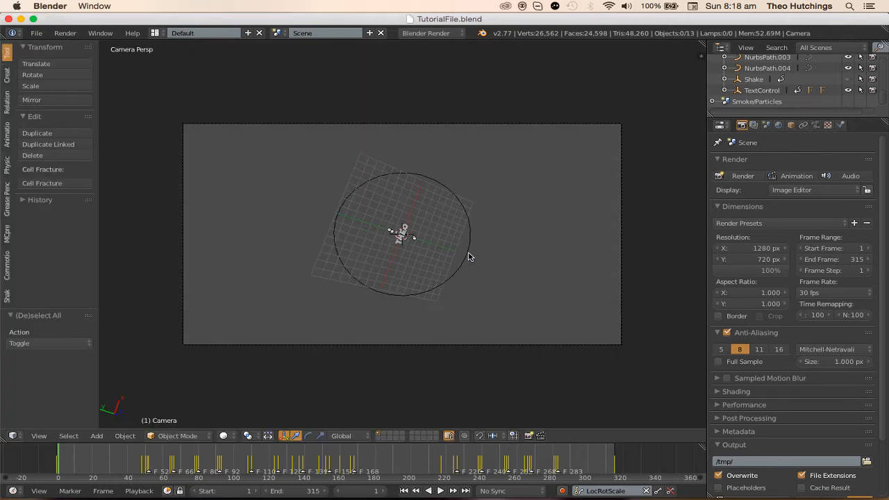
pyautogui.scroll(1, 469, 257)
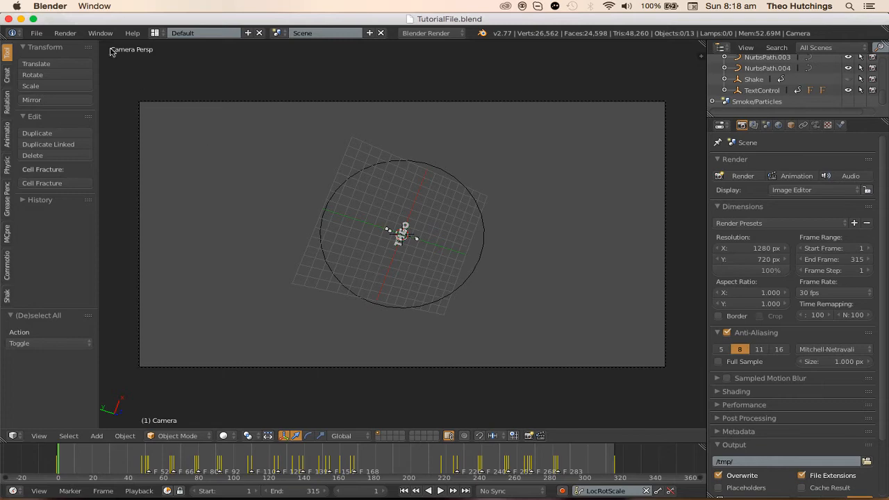
pyautogui.click(154, 32)
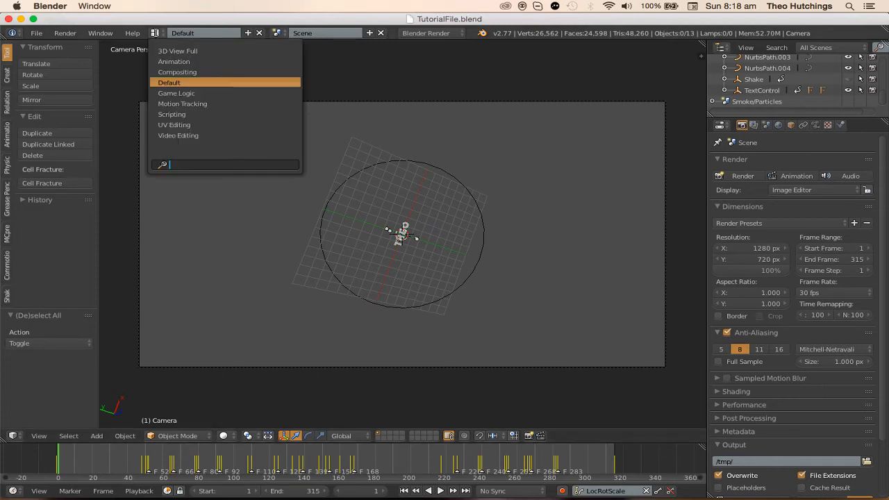
pyautogui.click(171, 72)
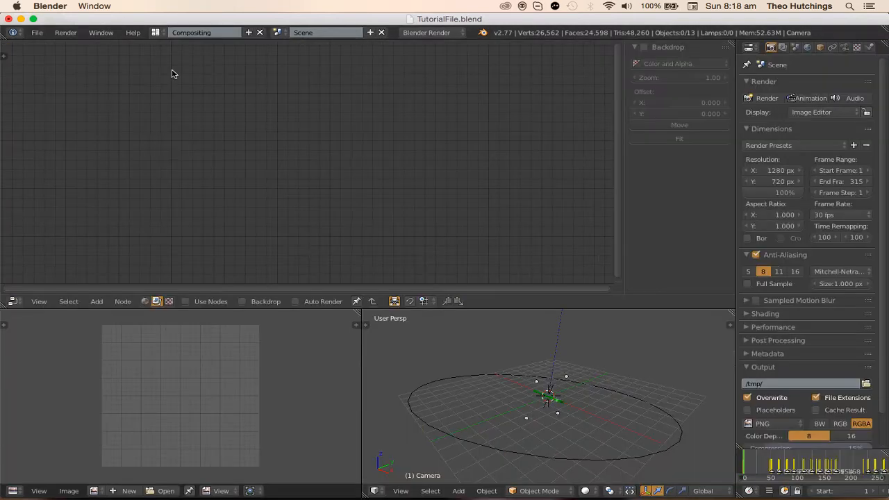
# - Enable compositing nodes for the scene, and preview frame 69 through the camera
pyautogui.click(211, 301)
pyautogui.press('KP_0')
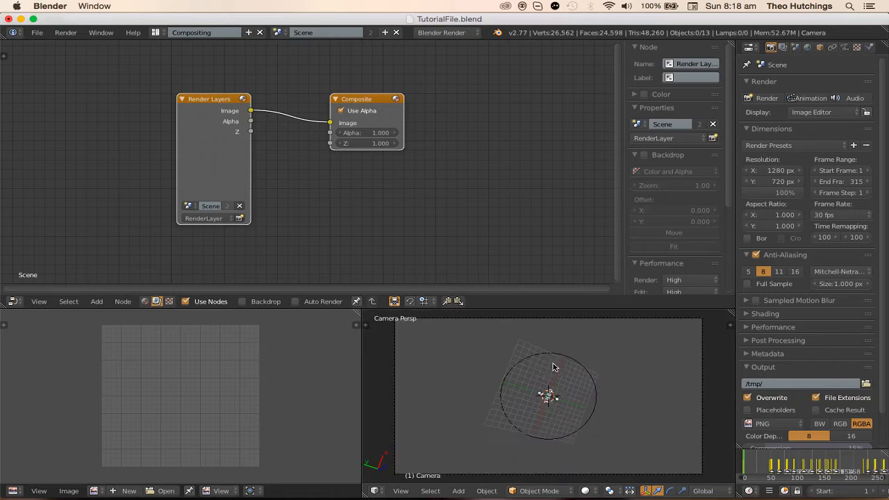
pyautogui.moveTo(769, 467)
pyautogui.mouseDown()
pyautogui.moveTo(846, 469)
pyautogui.moveTo(782, 471)
pyautogui.mouseUp()
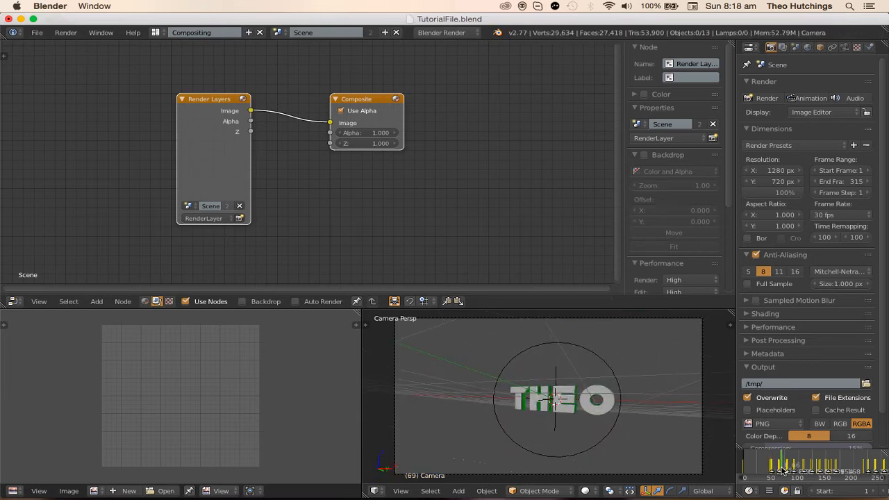
pyautogui.scroll(3, 348, 211)
pyautogui.press('a')
pyautogui.scroll(-7, 236, 161)
pyautogui.moveTo(239, 164); pyautogui.dragTo(398, 160, button='middle')
pyautogui.scroll(-5, 396, 161)
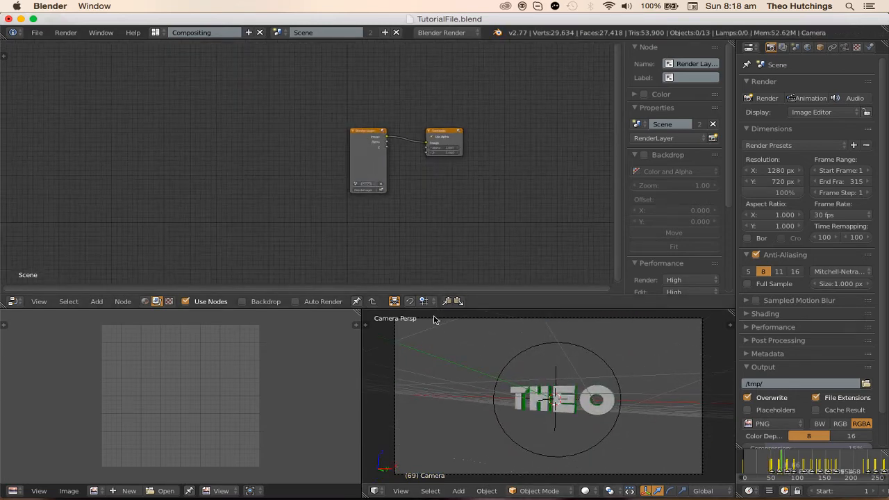
# - Save TutorialFile.blend over the existing file and render the current frame as an image
pyautogui.hotkey('shift', 's')
pyautogui.hotkey('ctrl', 's')
pyautogui.click(485, 391)
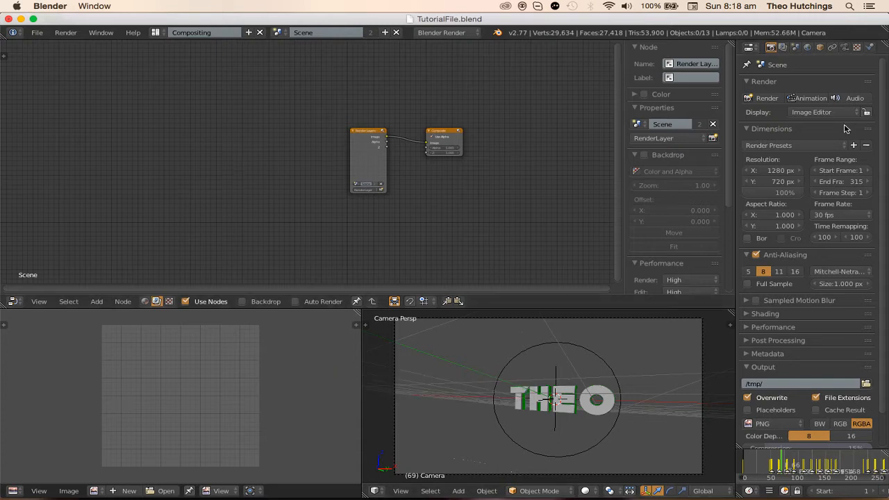
pyautogui.click(55, 32)
pyautogui.click(68, 44)
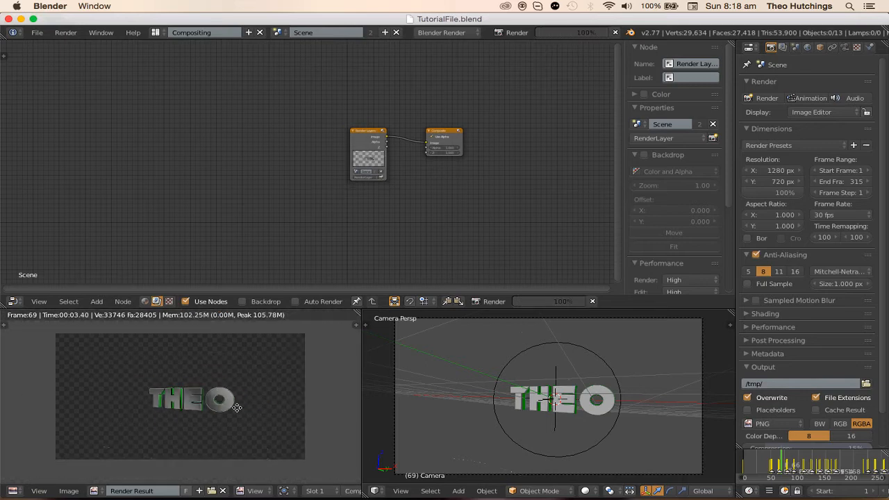
# - Space the Render Layers and Composite nodes far apart to make room for more nodes
pyautogui.moveTo(237, 408); pyautogui.dragTo(231, 412, button='middle')
pyautogui.moveTo(346, 209); pyautogui.dragTo(450, 221, button='middle')
pyautogui.moveTo(458, 158); pyautogui.dragTo(118, 150)
pyautogui.scroll(2, 190, 169)
pyautogui.moveTo(159, 155); pyautogui.dragTo(198, 117, button='middle')
pyautogui.click(278, 34)
pyautogui.scroll(3, 198, 117)
# - Insert an Alpha Over node after Render Layers and feed the rendered image into its second Image input
pyautogui.hotkey('shift', 'a')
pyautogui.click(271, 114)
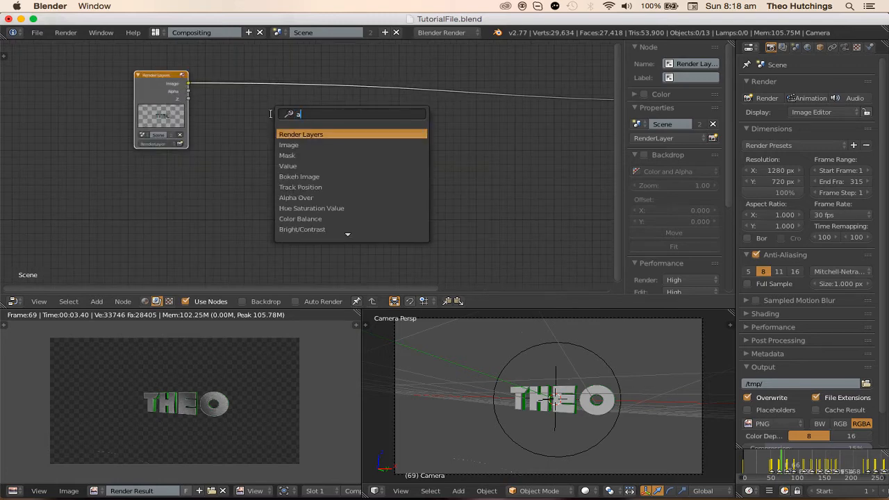
pyautogui.press('Escape')
pyautogui.hotkey('shift', 'a')
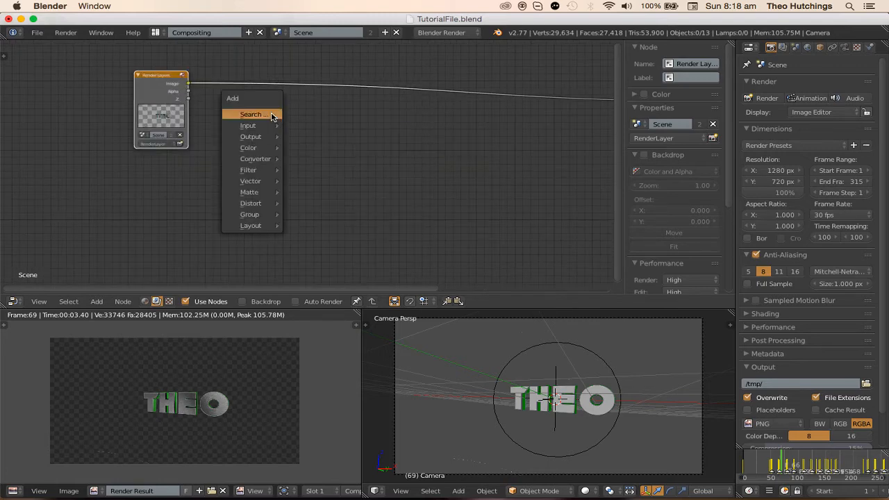
pyautogui.click(270, 114)
pyautogui.press('Return')
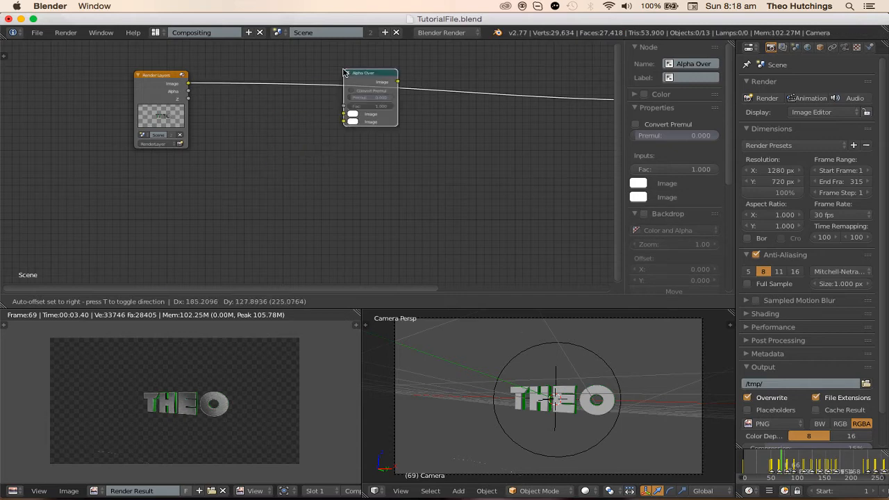
pyautogui.click(344, 70)
pyautogui.moveTo(343, 114); pyautogui.dragTo(343, 122)
pyautogui.scroll(1, 296, 152)
pyautogui.moveTo(295, 150); pyautogui.dragTo(318, 133, button='middle')
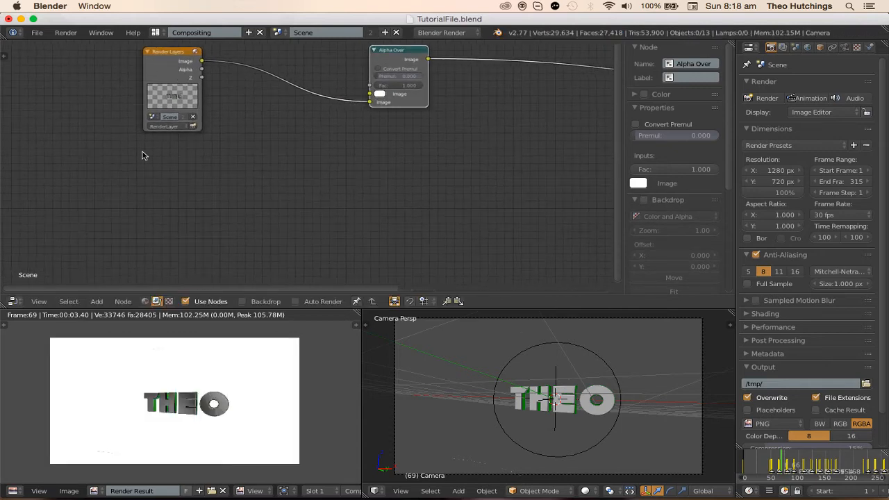
# - Duplicate the Render Layers node, set the copy's scene to Smoke/Particles, and connect it to Alpha Over's first Image input
pyautogui.click(176, 89)
pyautogui.hotkey('shift', 'd')
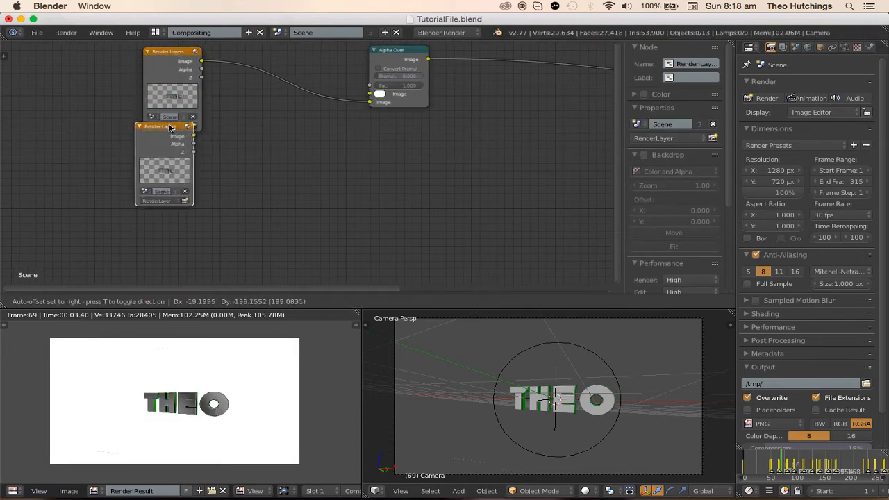
pyautogui.click(176, 154)
pyautogui.click(153, 221)
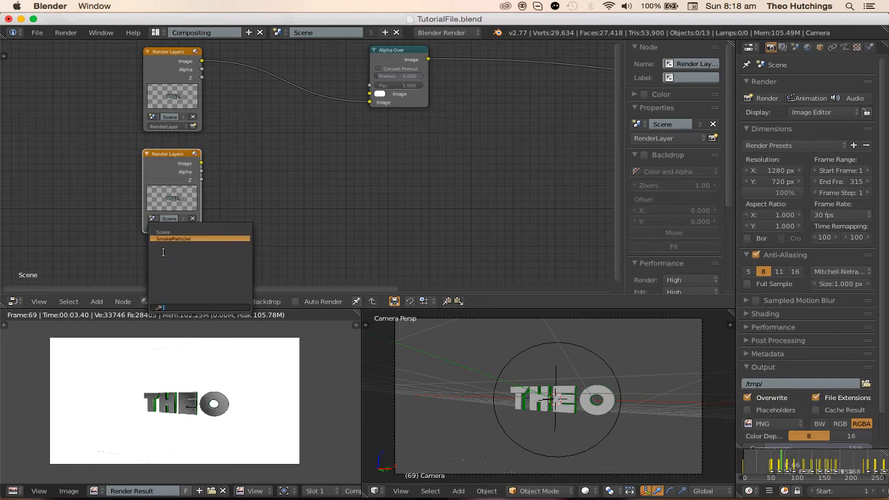
pyautogui.click(171, 234)
pyautogui.moveTo(201, 163); pyautogui.dragTo(380, 94)
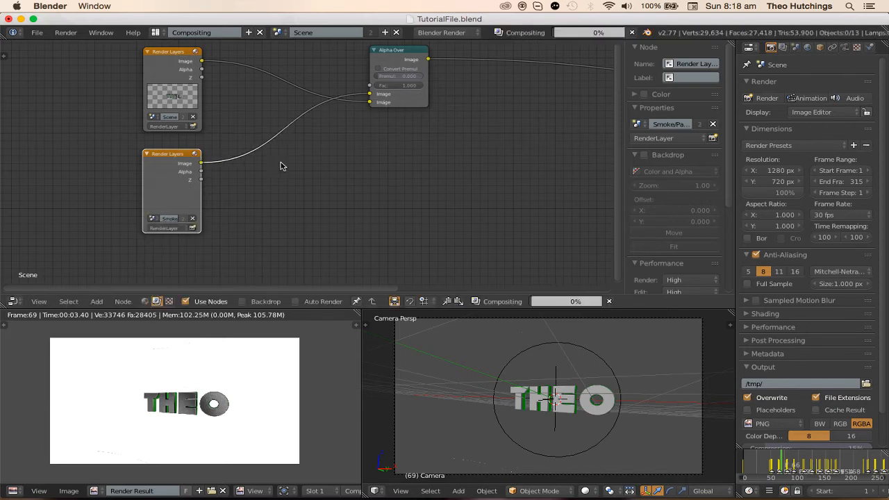
pyautogui.hscroll(-5, 259, 159)
pyautogui.hscroll(3, 259, 159)
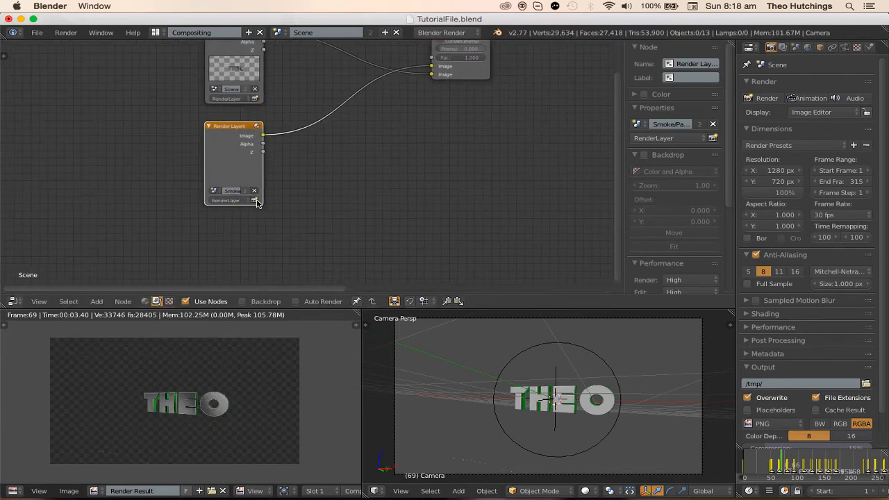
# - Try to render the Smoke/Particles layer, and unhide the Shake empty in the outliner
pyautogui.click(255, 201)
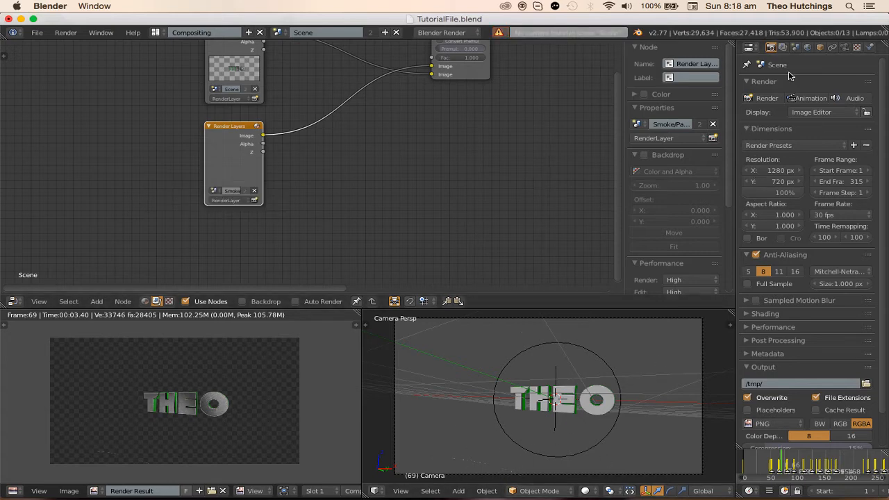
pyautogui.click(750, 47)
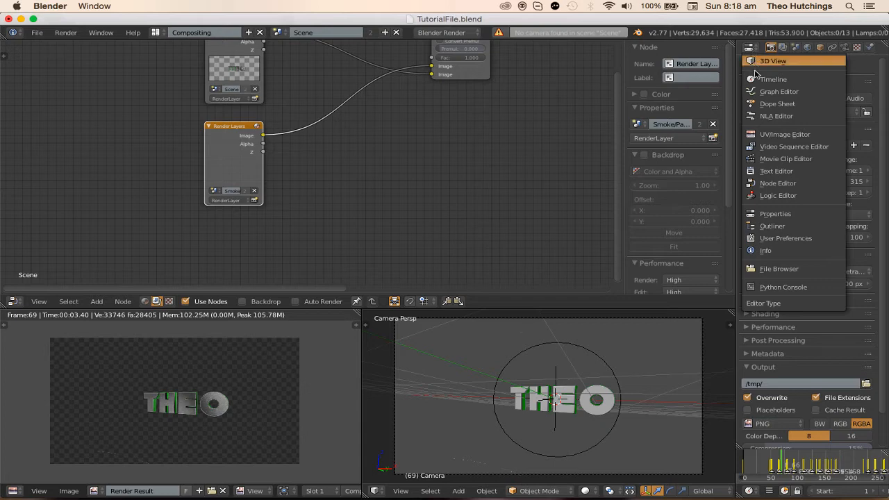
pyautogui.click(810, 226)
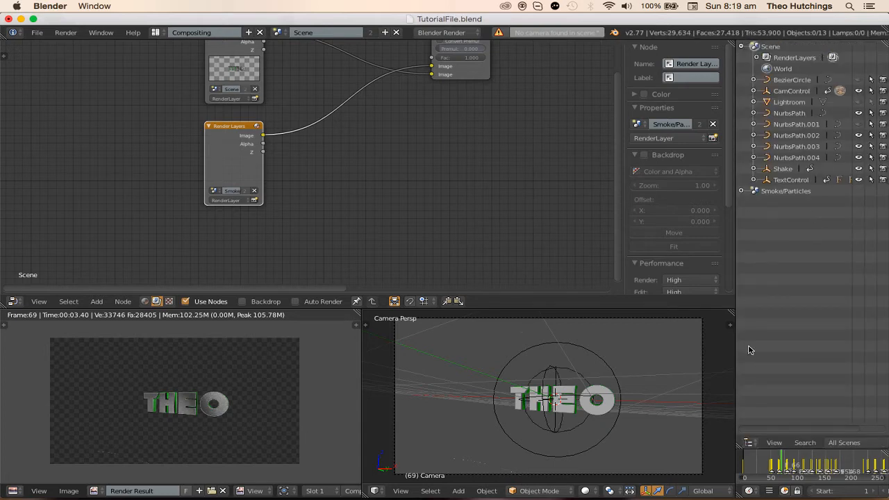
pyautogui.click(749, 442)
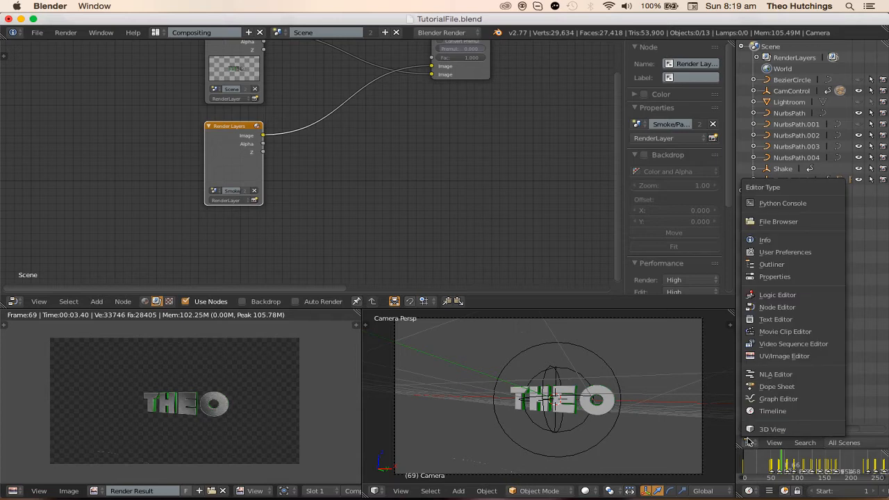
pyautogui.click(792, 267)
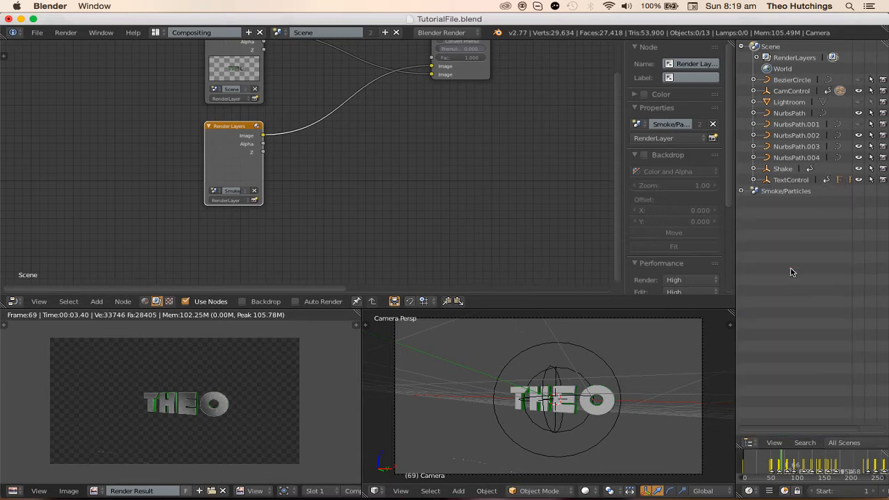
pyautogui.click(750, 443)
pyautogui.click(792, 277)
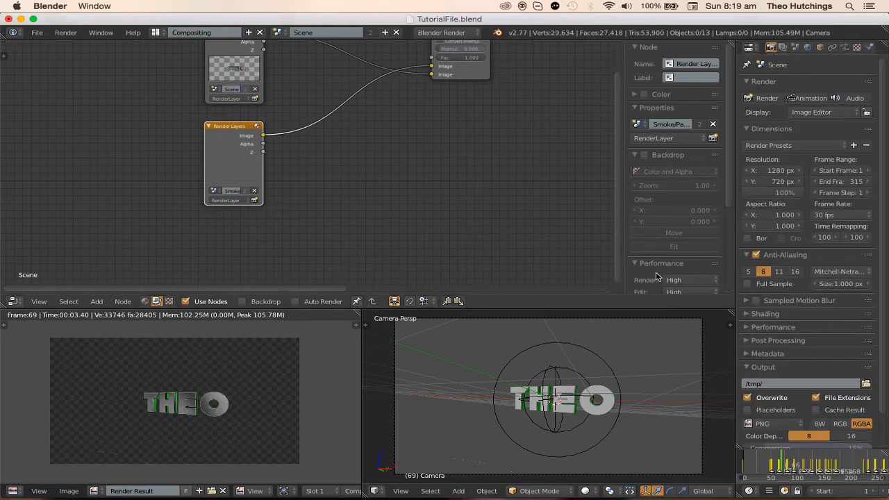
# - Link the camera, CamControl and Shake objects to the Smoke/Particles scene
pyautogui.rightClick(541, 373)
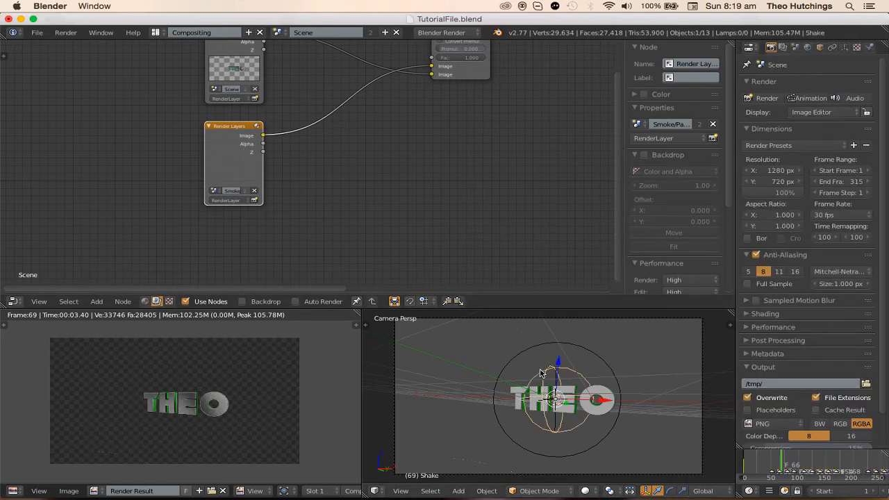
pyautogui.rightClick(392, 384)
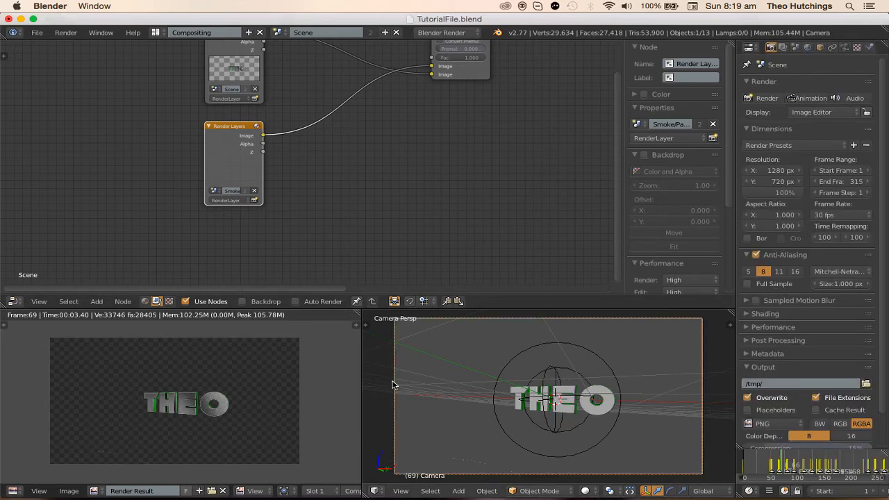
pyautogui.keyDown('shift'); pyautogui.rightClick(501, 373); pyautogui.keyUp('shift')
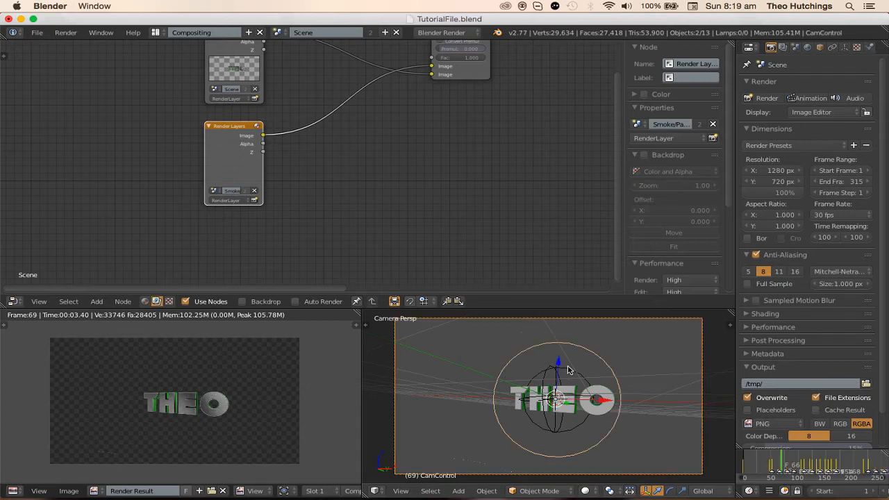
pyautogui.keyDown('shift'); pyautogui.rightClick(568, 370); pyautogui.keyUp('shift')
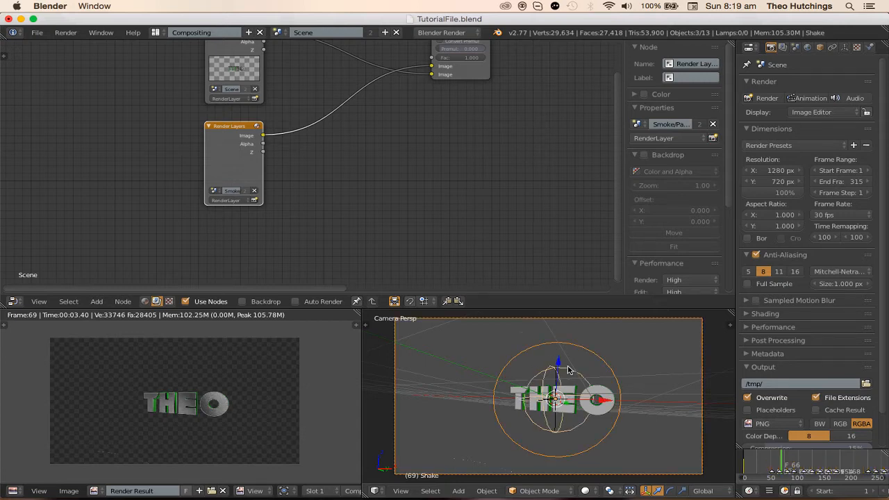
pyautogui.hotkey('ctrl', 'l')
pyautogui.press('Down')
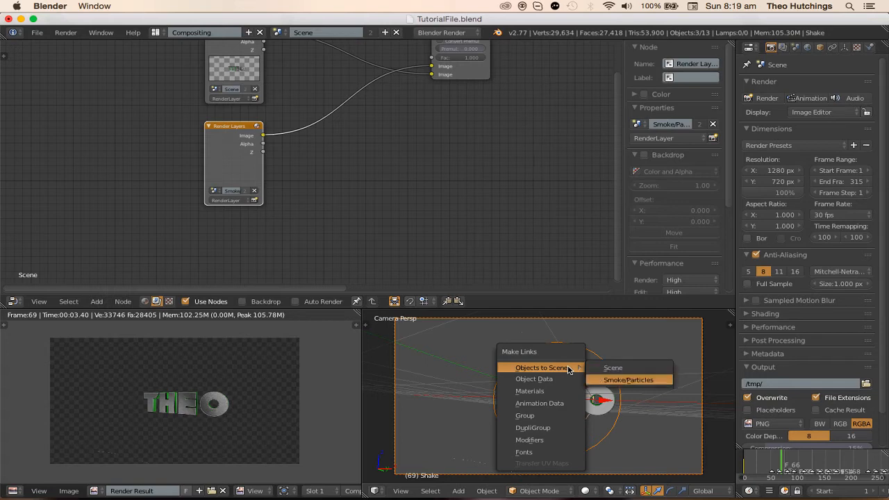
pyautogui.press('Return')
# - Hide the Shake empty in the 3D view
pyautogui.rightClick(572, 371)
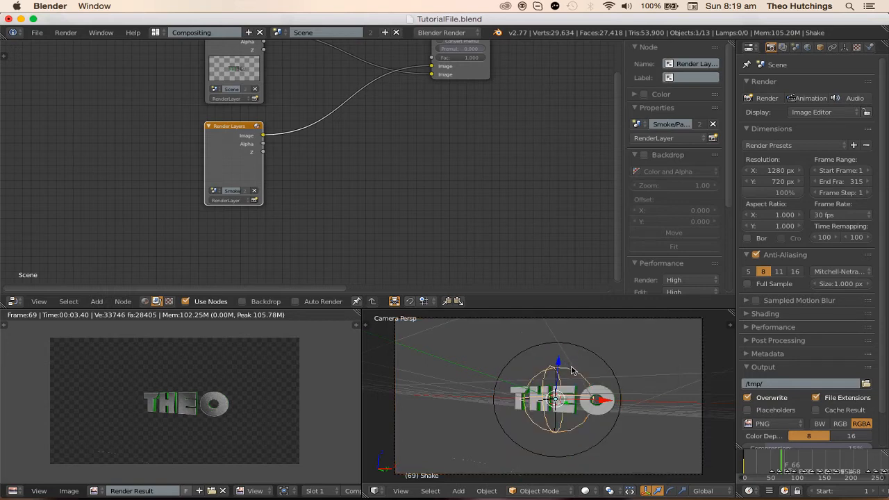
pyautogui.press('x')
pyautogui.click(565, 370)
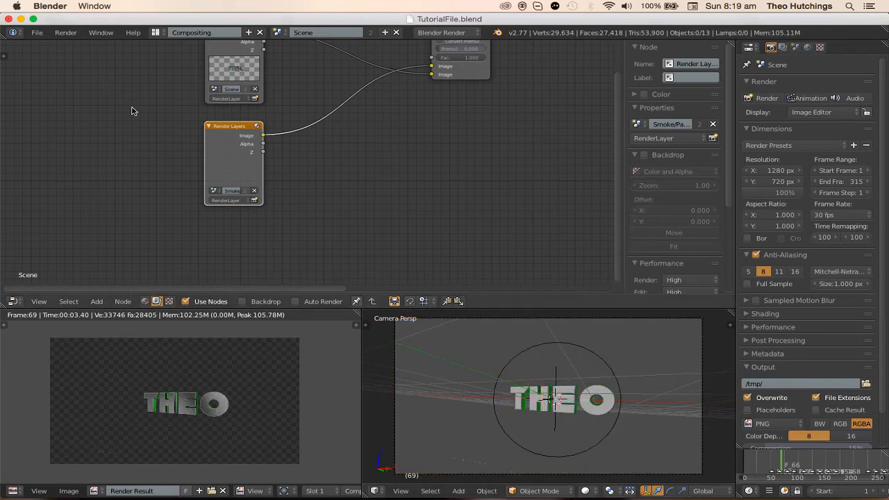
# - Render the Smoke/Particles layer from its Render Layers node and review the combined result
pyautogui.click(254, 198)
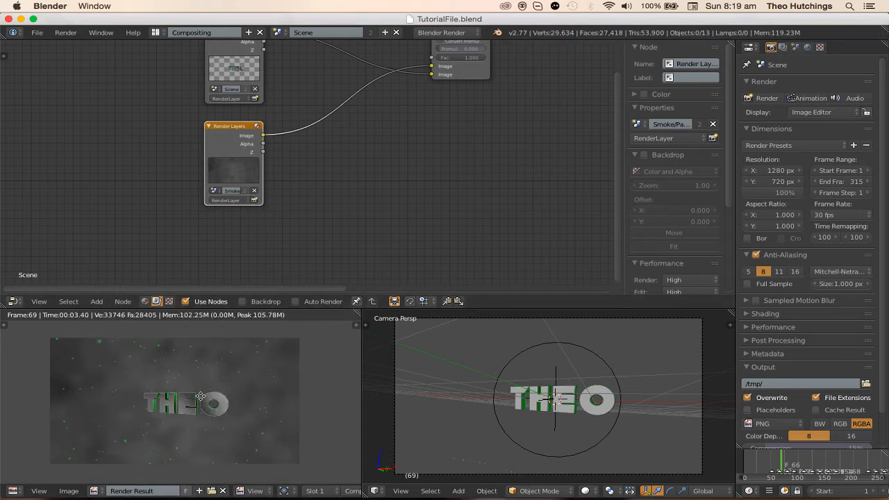
pyautogui.moveTo(200, 396); pyautogui.dragTo(155, 411, button='middle')
pyautogui.scroll(-2, 438, 225)
pyautogui.moveTo(438, 226); pyautogui.dragTo(407, 252, button='middle')
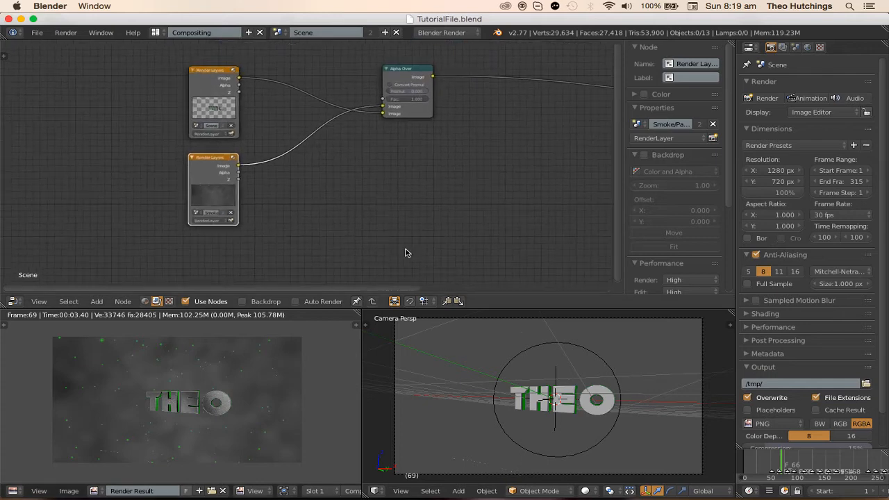
pyautogui.scroll(2, 235, 189)
pyautogui.scroll(-1, 234, 189)
# - Move the Composite node farther away from Alpha Over to make room in the node graph
pyautogui.moveTo(234, 189); pyautogui.dragTo(479, 163, button='middle')
pyautogui.moveTo(428, 151); pyautogui.dragTo(289, 171)
pyautogui.moveTo(444, 159); pyautogui.dragTo(330, 215, button='middle')
pyautogui.scroll(4, 327, 209)
pyautogui.moveTo(285, 185); pyautogui.dragTo(240, 216, button='middle')
pyautogui.moveTo(268, 119); pyautogui.dragTo(515, 96)
pyautogui.scroll(1, 431, 114)
# - Insert a Mix node before Composite and set its blend mode to Multiply
pyautogui.hotkey('shift', 'a')
pyautogui.click(381, 122)
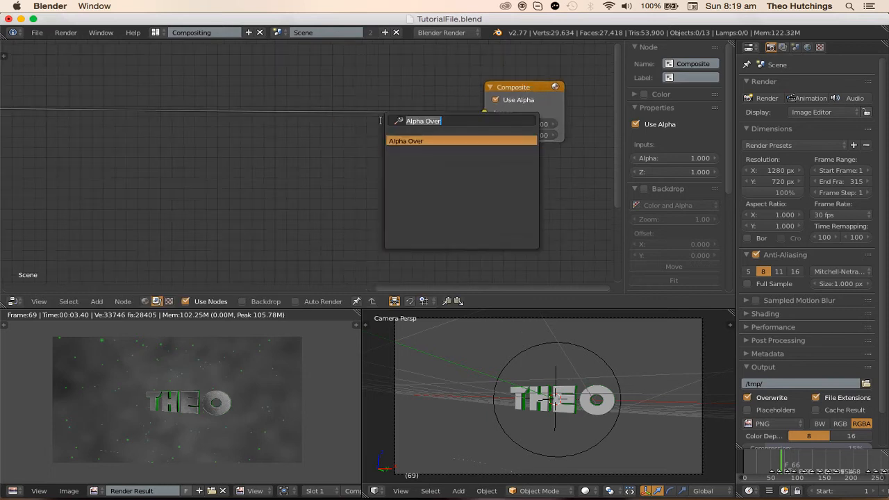
pyautogui.press('Return')
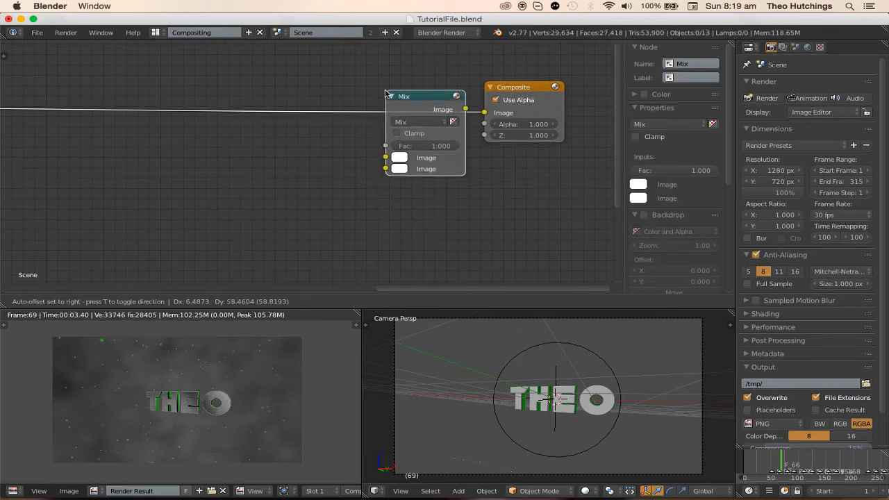
pyautogui.click(398, 102)
pyautogui.click(399, 118)
pyautogui.click(377, 153)
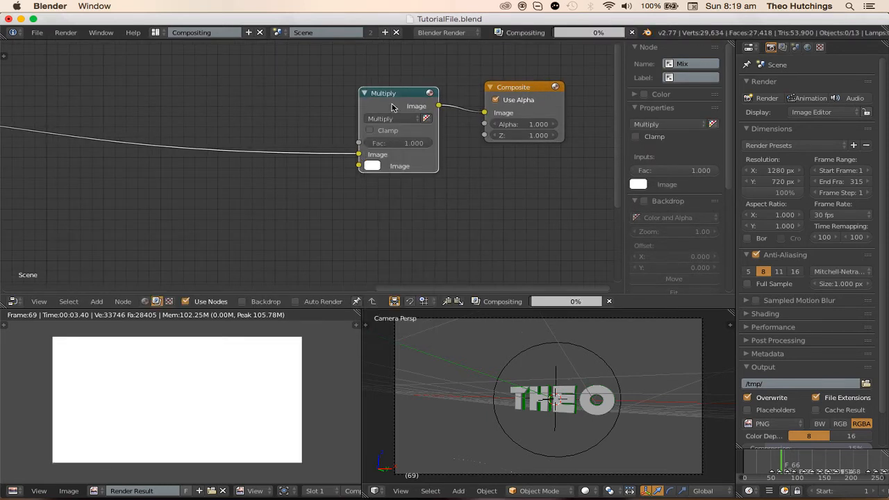
# - Add a Box Mask node and connect its Mask output to the Multiply node's second Image input
pyautogui.moveTo(303, 150); pyautogui.dragTo(392, 91, button='middle')
pyautogui.hotkey('shift', 'a')
pyautogui.click(324, 129)
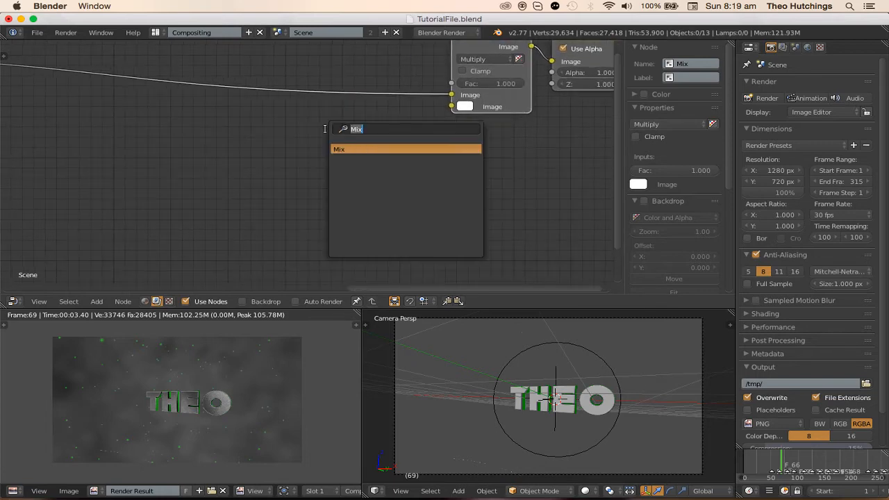
pyautogui.write('box')
pyautogui.press('Return')
pyautogui.click(269, 127)
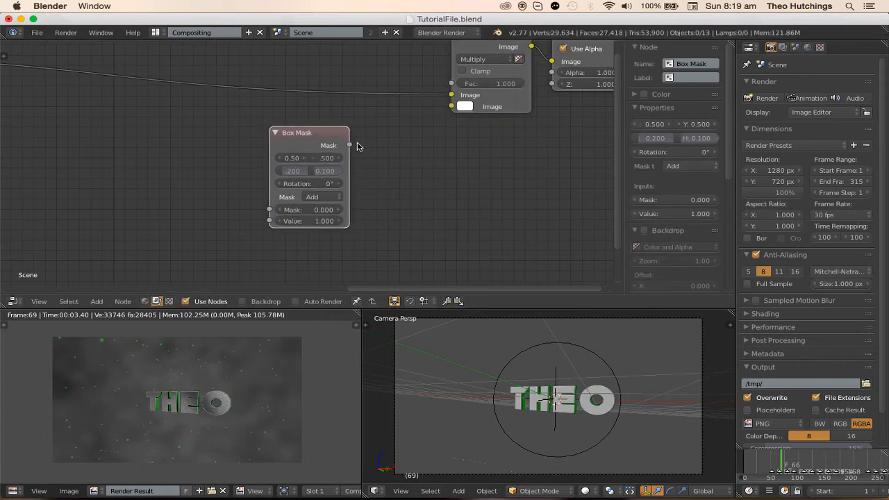
pyautogui.moveTo(349, 145); pyautogui.dragTo(387, 128)
pyautogui.moveTo(454, 110); pyautogui.dragTo(453, 106)
# - Widen the Box Mask node and set its mask width to 1.1 and height to 0.45
pyautogui.moveTo(349, 159); pyautogui.dragTo(419, 160)
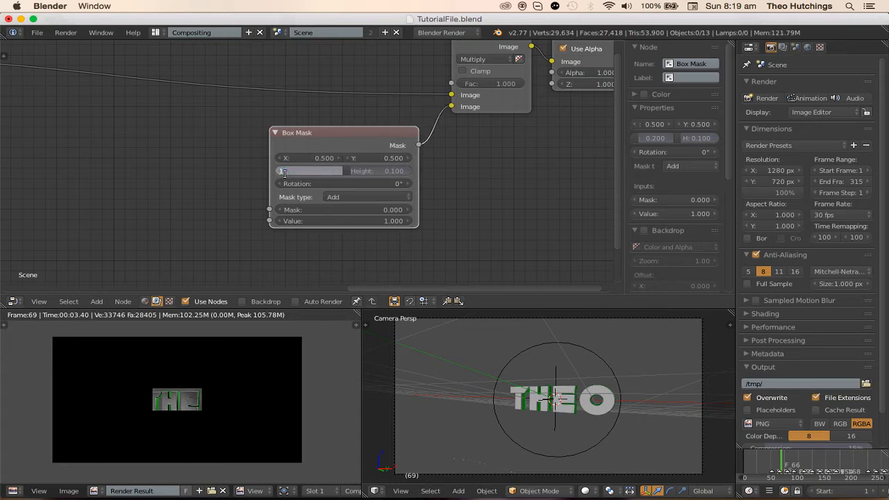
pyautogui.write('.1')
pyautogui.press('Return')
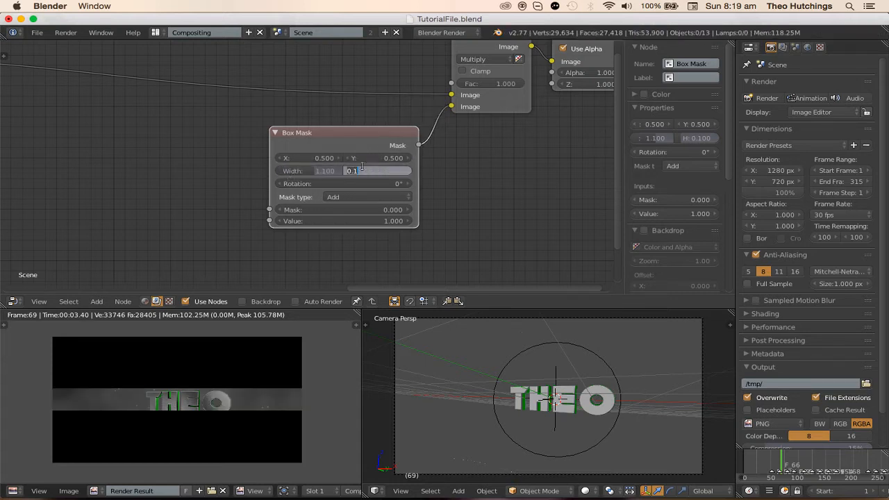
pyautogui.click(362, 167)
pyautogui.write('0.45')
pyautogui.press('Return')
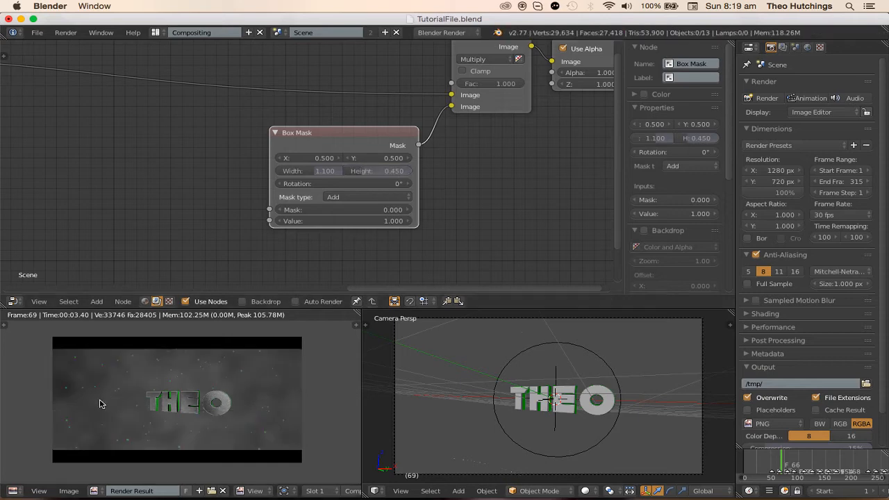
# - Duplicate the Multiply node and insert the copy on the link between Alpha Over and the original Multiply
pyautogui.moveTo(478, 99); pyautogui.dragTo(524, 136, button='middle')
pyautogui.click(526, 87)
pyautogui.scroll(-2, 514, 110)
pyautogui.scroll(-1, 526, 138)
pyautogui.hotkey('shift', 'd')
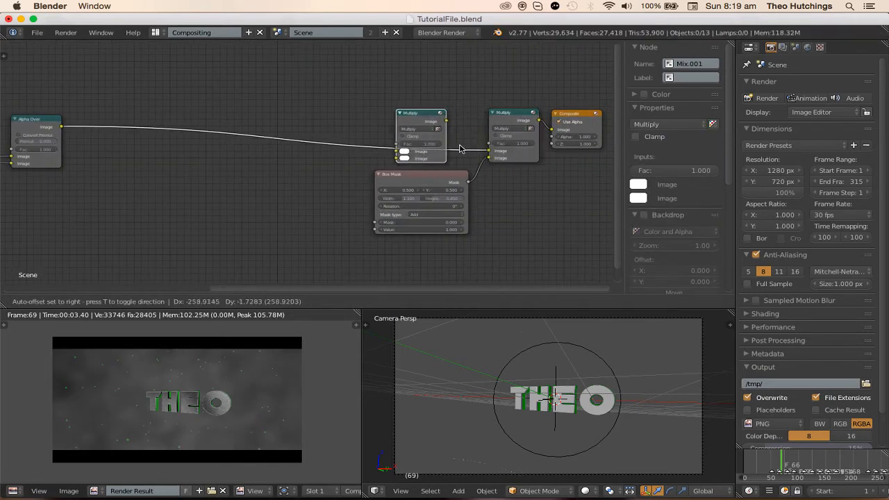
pyautogui.click(300, 137)
# - Add a Blur node and connect its Image output to the duplicated Multiply node's second Image input
pyautogui.moveTo(304, 135); pyautogui.dragTo(369, 110, button='middle')
pyautogui.hotkey('shift', 'a')
pyautogui.click(199, 175)
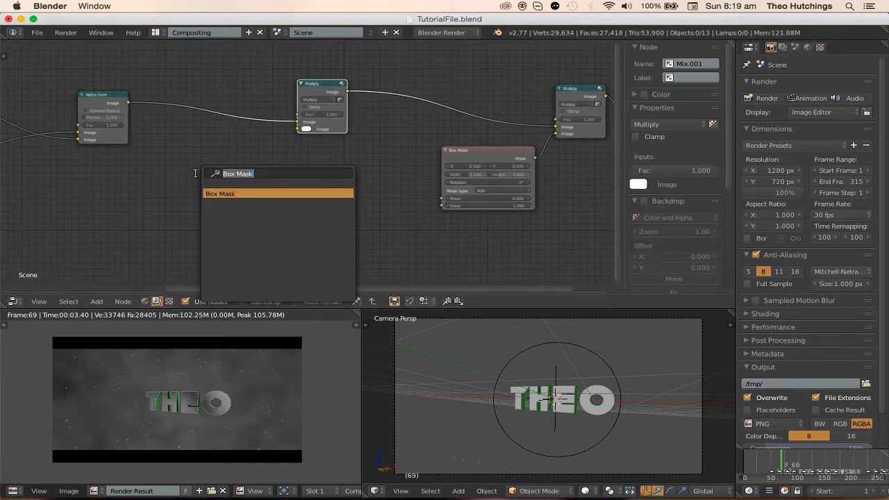
pyautogui.press('Return')
pyautogui.click(198, 137)
pyautogui.scroll(2, 215, 143)
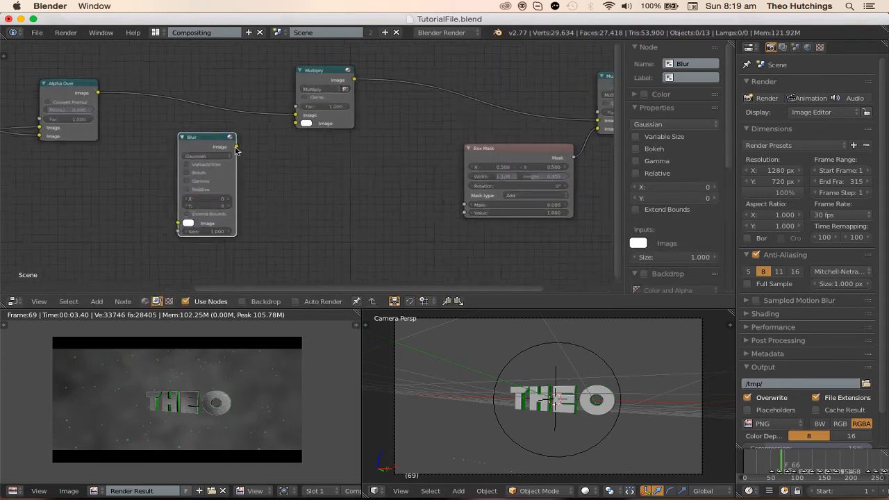
pyautogui.moveTo(225, 145); pyautogui.dragTo(234, 145)
pyautogui.moveTo(293, 121); pyautogui.dragTo(294, 117)
# - Set the Blur node's filter to Fast Gaussian with X 400 and Y 200
pyautogui.click(191, 154)
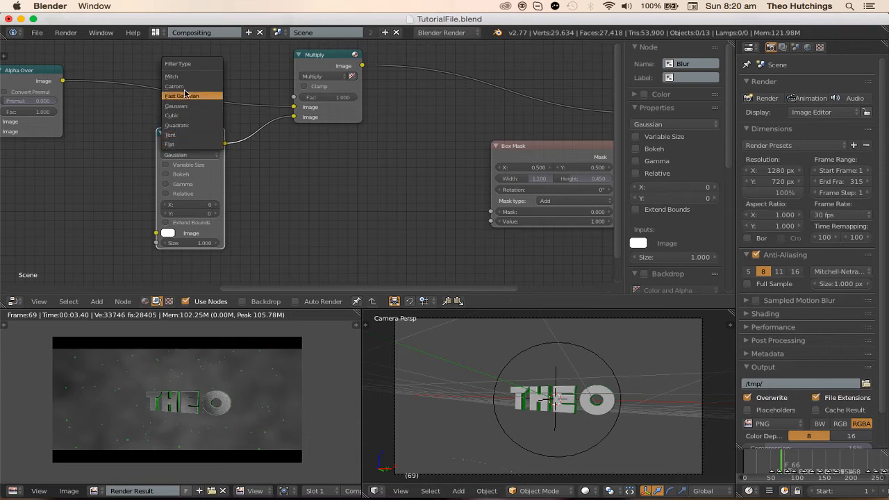
pyautogui.click(187, 94)
pyautogui.click(190, 175)
pyautogui.write('400')
pyautogui.press('Return')
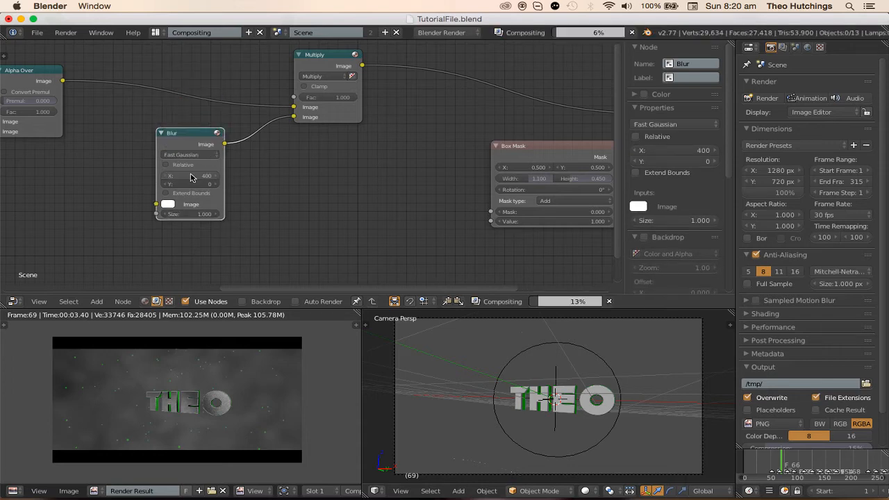
pyautogui.press('Return')
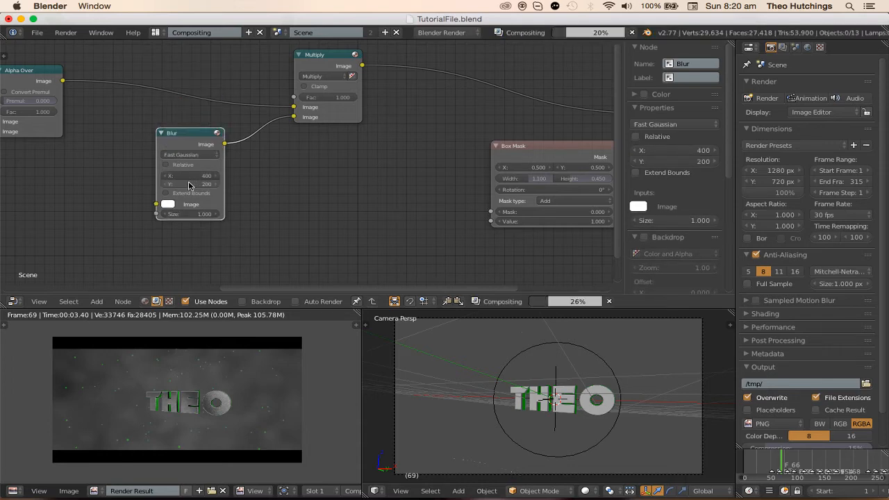
# - Add an Ellipse Mask node and connect its Mask output to the Blur node's Image input
pyautogui.moveTo(190, 181); pyautogui.dragTo(365, 188, button='middle')
pyautogui.press('space')
pyautogui.write('ell')
pyautogui.press('Return')
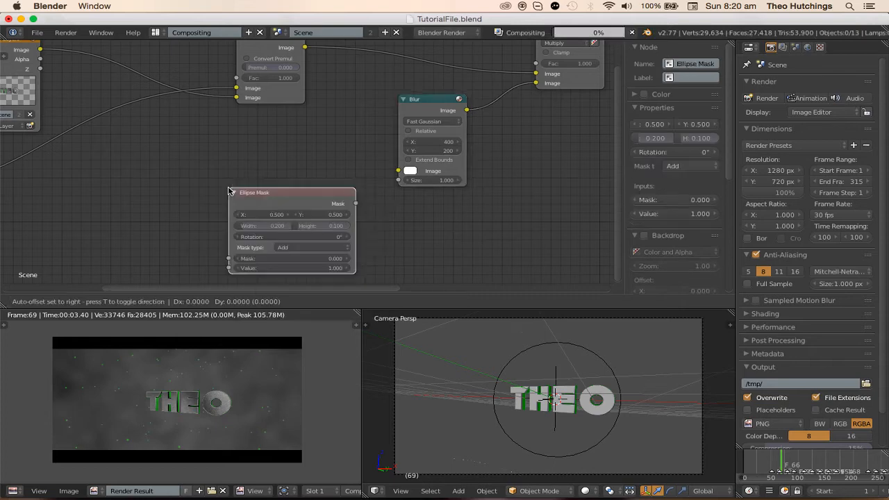
pyautogui.click(206, 167)
pyautogui.scroll(3, 371, 181)
pyautogui.moveTo(343, 189); pyautogui.dragTo(422, 173)
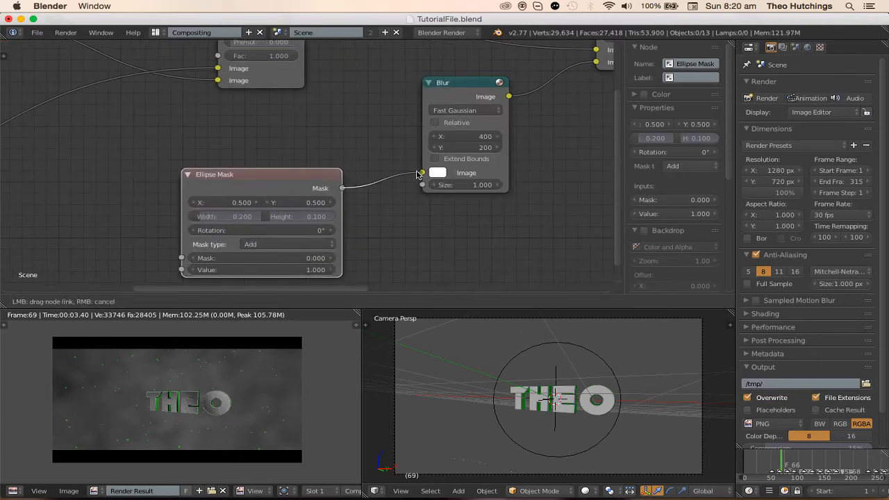
# - Set the Ellipse Mask's width to 0.8 and height to 0.5
pyautogui.click(199, 216)
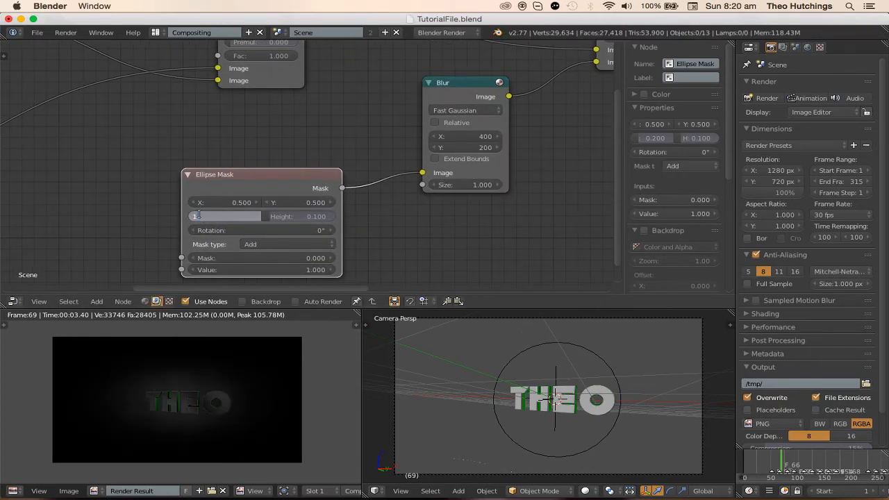
pyautogui.write('0.8')
pyautogui.press('Return')
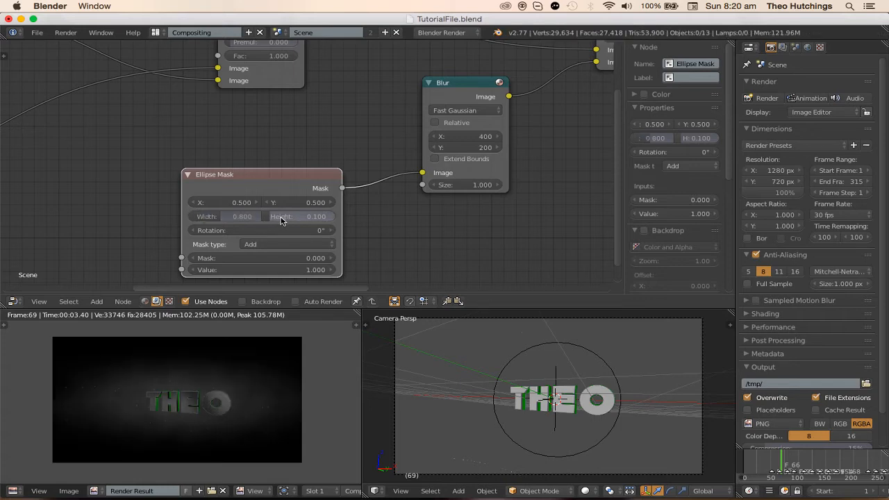
pyautogui.click(278, 217)
pyautogui.write('0.5')
pyautogui.press('Return')
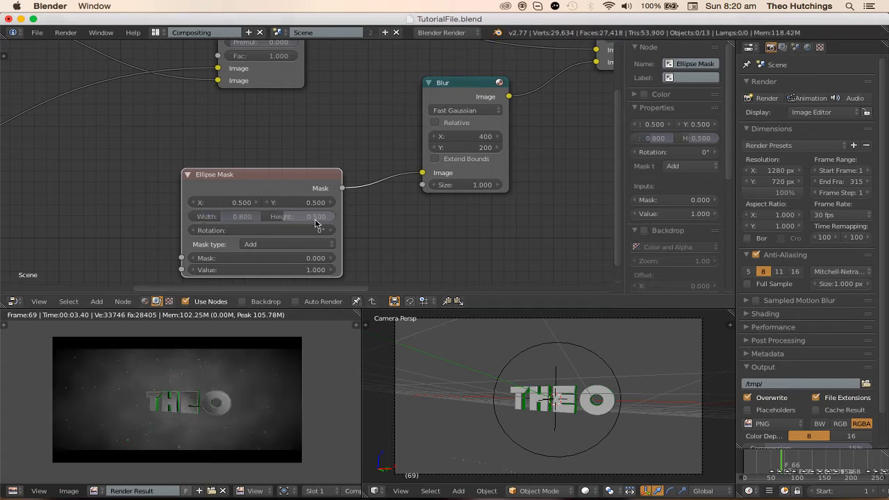
# - Insert a second Blur node on the link between the two Multiply nodes
pyautogui.scroll(-3, 483, 223)
pyautogui.moveTo(488, 223); pyautogui.dragTo(151, 259, button='middle')
pyautogui.scroll(-1, 301, 216)
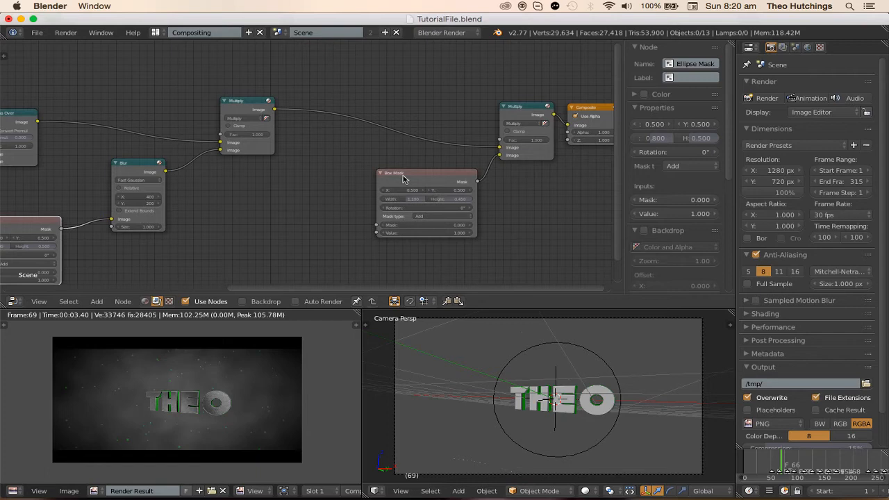
pyautogui.press('space')
pyautogui.write('blur')
pyautogui.press('Return')
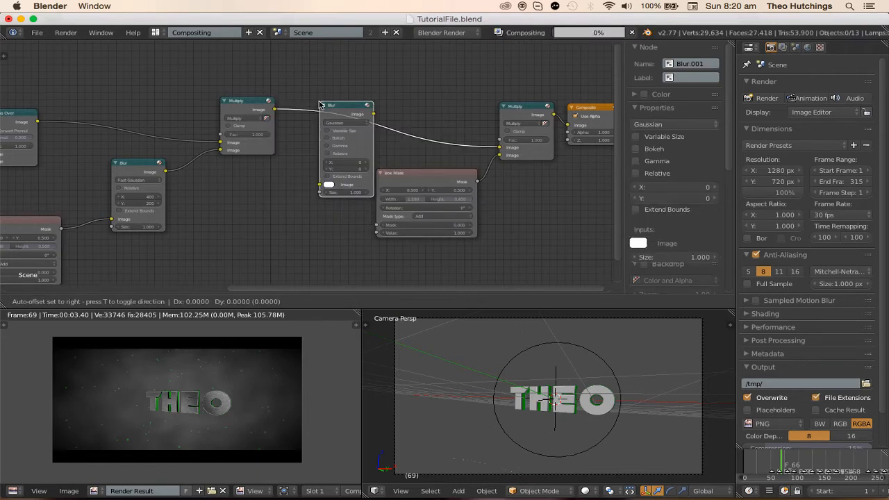
pyautogui.click(294, 78)
# - Make the second Blur node Relative and set both its X and Y to 0.35%
pyautogui.scroll(5, 334, 125)
pyautogui.click(332, 115)
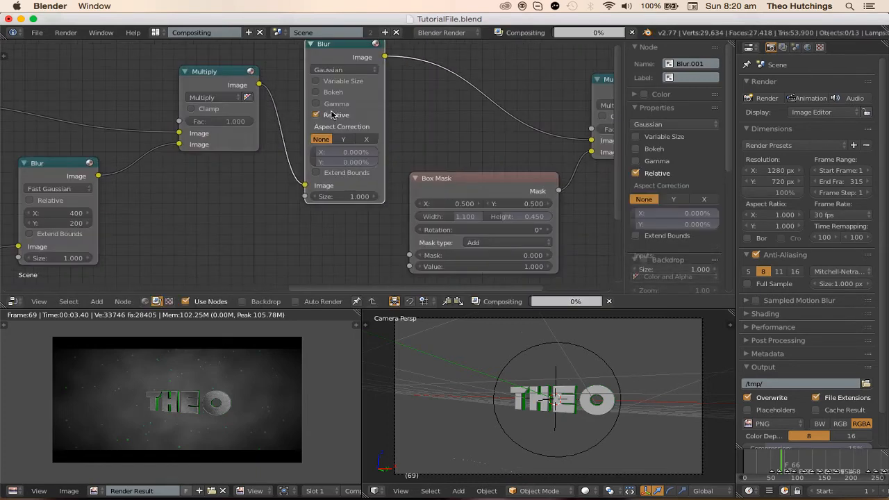
pyautogui.click(339, 167)
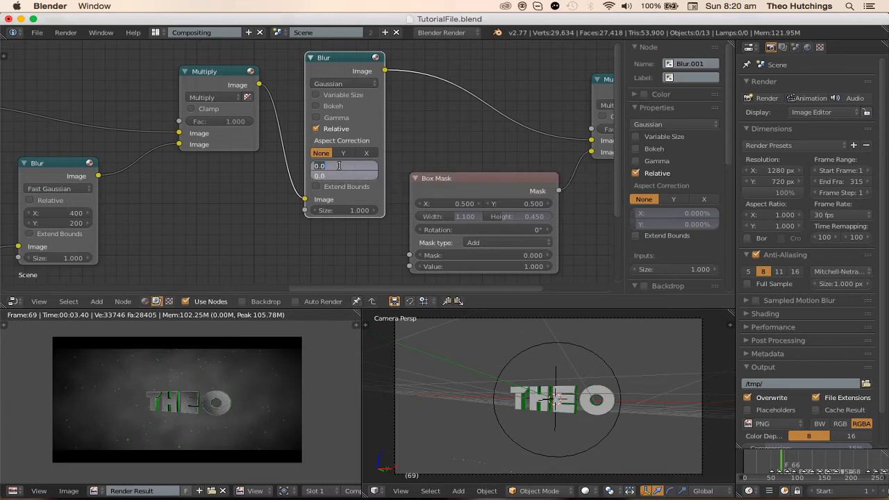
pyautogui.press('Return')
# - Add an Invert node, feeding the Fast Gaussian Blur's output into its Color input and its output into the second Blur's Size
pyautogui.scroll(-1, 278, 187)
pyautogui.moveTo(225, 191); pyautogui.dragTo(270, 186, button='middle')
pyautogui.hotkey('shift', 'a')
pyautogui.click(269, 187)
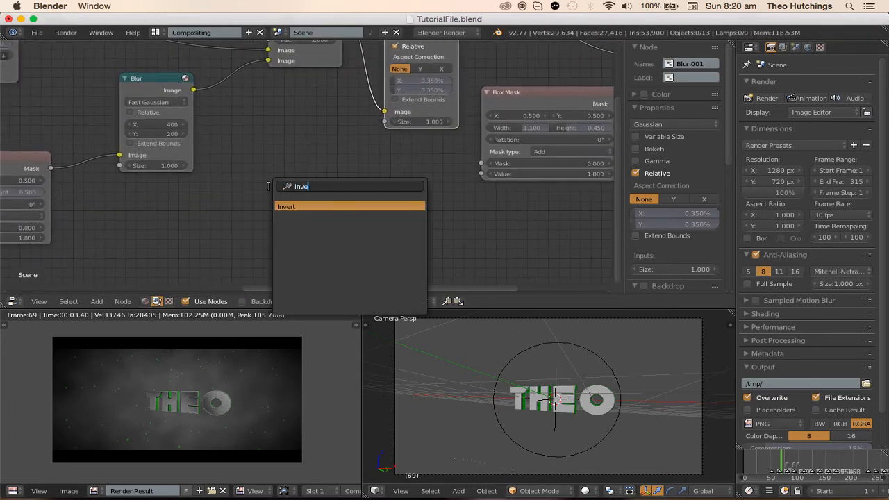
pyautogui.write('inve')
pyautogui.press('Return')
pyautogui.click(268, 95)
pyautogui.scroll(2, 306, 95)
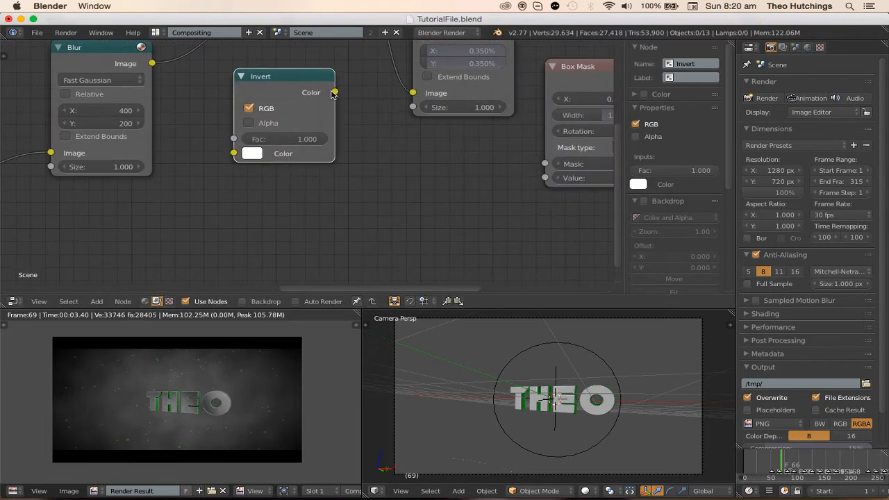
pyautogui.moveTo(332, 94); pyautogui.dragTo(413, 107)
pyautogui.moveTo(151, 63); pyautogui.dragTo(235, 153)
# - Group the mask, Blur, Invert and Multiply nodes between Alpha Over and Composite, and exit the group
pyautogui.scroll(-5, 292, 184)
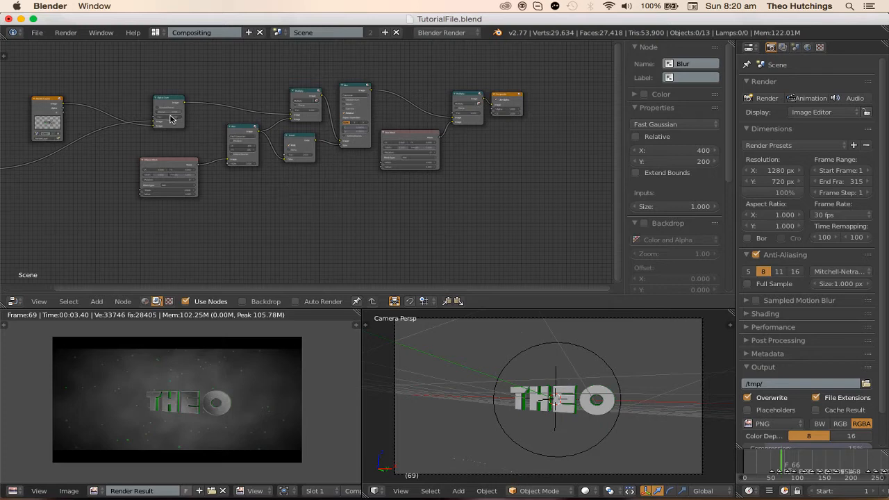
pyautogui.moveTo(252, 80); pyautogui.dragTo(456, 176)
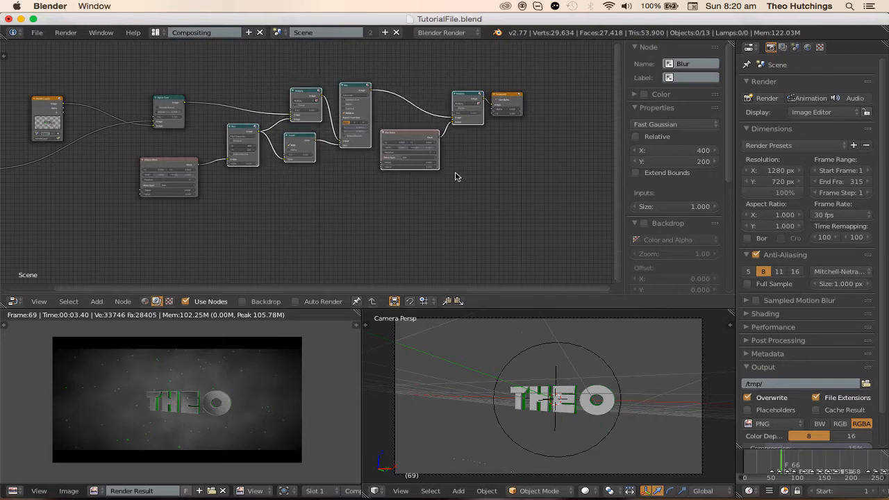
pyautogui.click(164, 164)
pyautogui.scroll(1, 372, 109)
pyautogui.hotkey('ctrl', 'g')
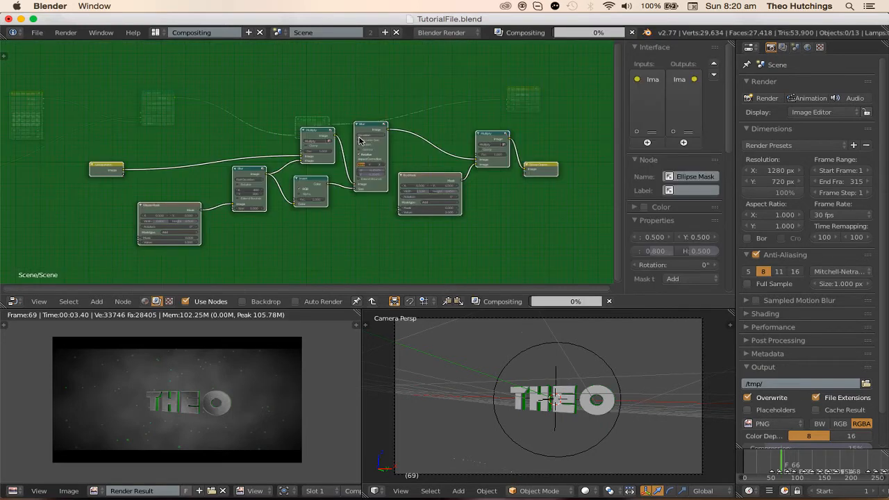
pyautogui.press('Tab')
# - Move the node group next to Composite and rename it Black Bars+VG
pyautogui.moveTo(381, 136); pyautogui.dragTo(218, 199, button='middle')
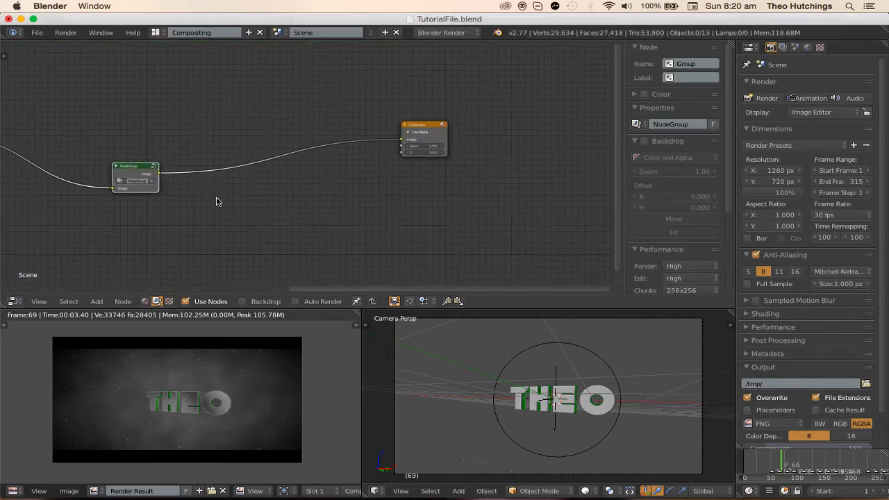
pyautogui.moveTo(131, 165); pyautogui.dragTo(366, 128)
pyautogui.press('a')
pyautogui.scroll(6, 417, 127)
pyautogui.scroll(2, 417, 128)
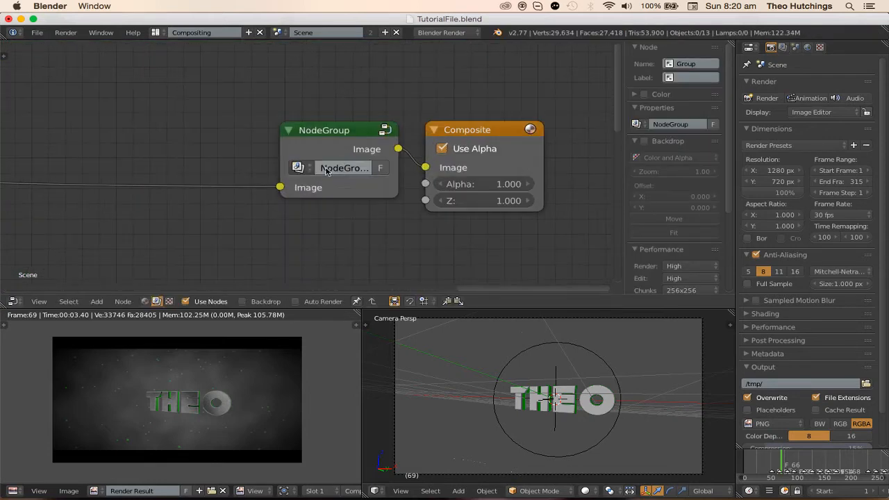
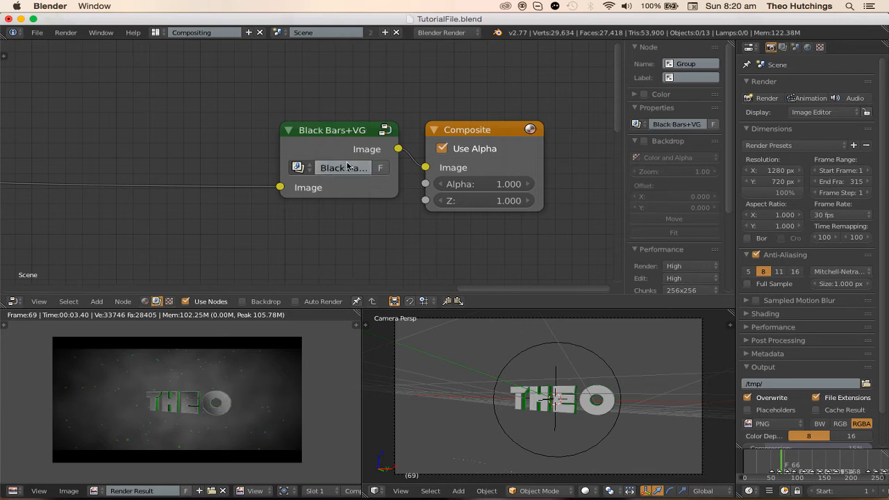
# - Insert an RGB Curves node between the Smoke/Particles Render Layers node and Alpha Over
pyautogui.scroll(-18, 346, 168)
pyautogui.moveTo(15, 199); pyautogui.dragTo(264, 180, button='middle')
pyautogui.scroll(6, 264, 181)
pyautogui.moveTo(125, 217); pyautogui.dragTo(256, 194, button='middle')
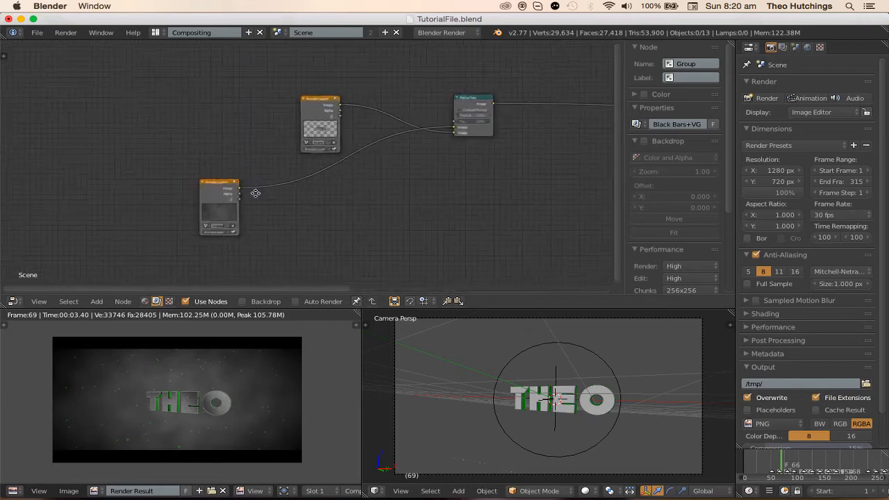
pyautogui.scroll(2, 255, 194)
pyautogui.hotkey('shift', 'a')
pyautogui.click(298, 149)
pyautogui.write('t')
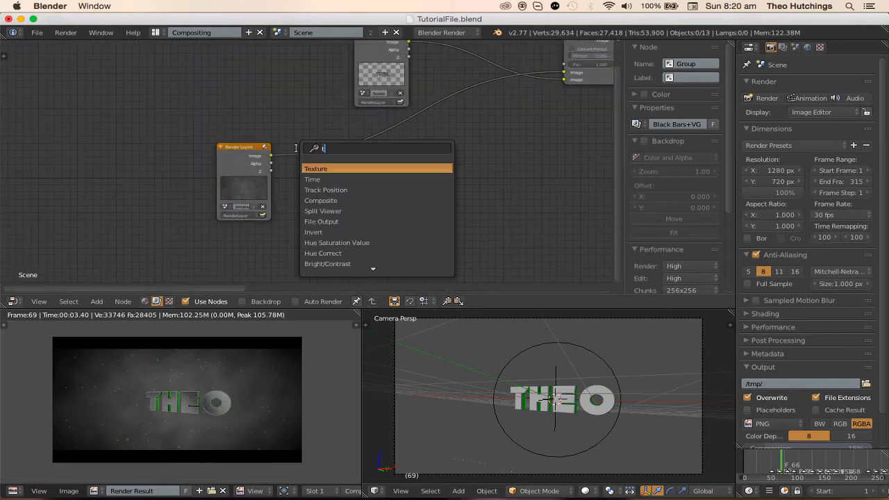
pyautogui.press('BackSpace')
pyautogui.press('Down')
pyautogui.press('Return')
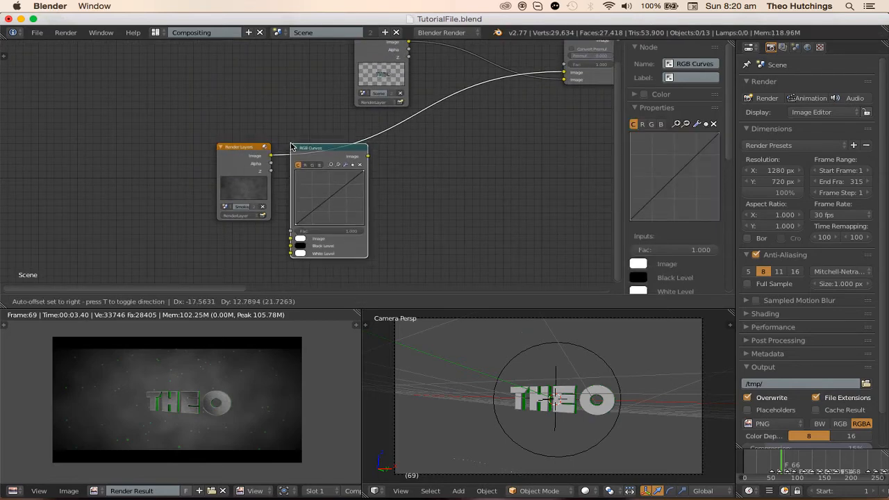
pyautogui.click(309, 131)
# - Shape the RGB curve into an S with points at about X 0.67, Y 0.79 and X 0.37, Y 0.24
pyautogui.scroll(7, 350, 158)
pyautogui.moveTo(400, 194); pyautogui.dragTo(282, 155, button='middle')
pyautogui.scroll(4, 278, 152)
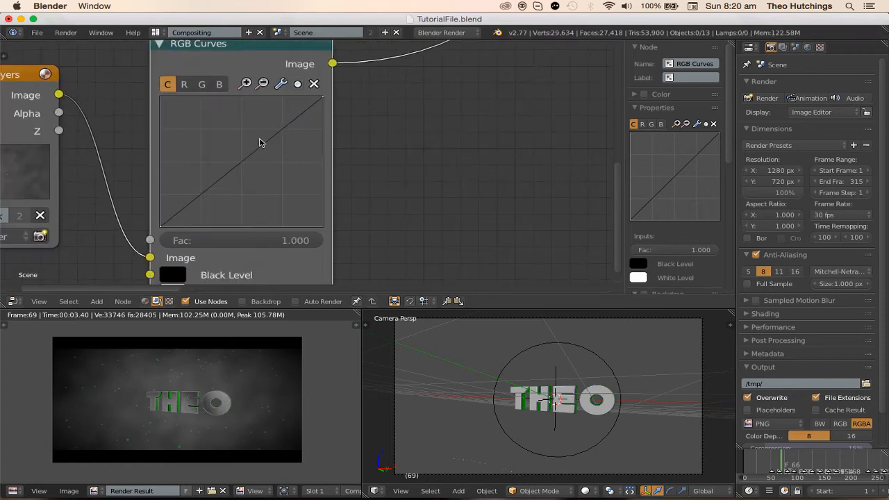
pyautogui.moveTo(260, 144); pyautogui.dragTo(269, 124)
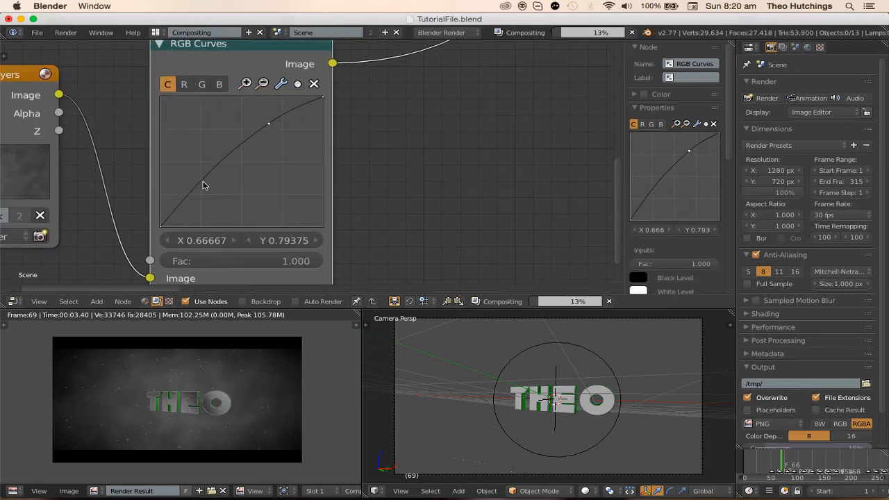
pyautogui.moveTo(207, 186); pyautogui.dragTo(218, 200)
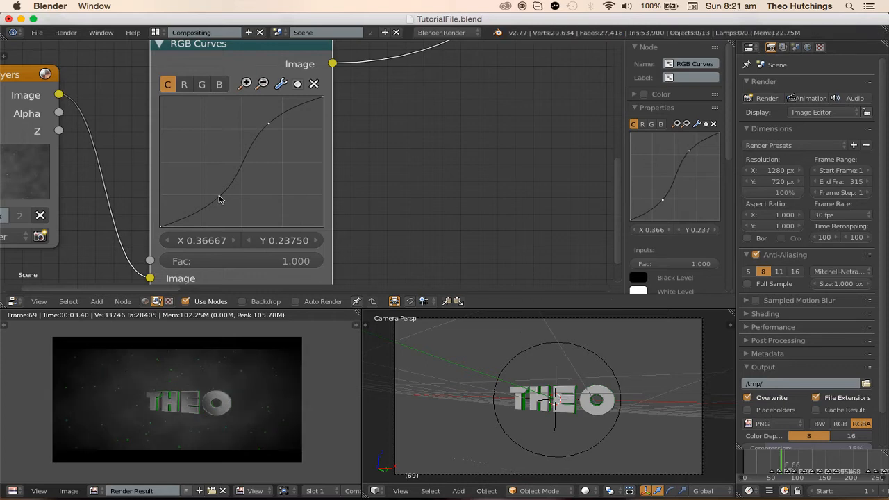
# - Insert a Color Balance node between RGB Curves and Alpha Over
pyautogui.scroll(-4, 387, 128)
pyautogui.moveTo(379, 99); pyautogui.dragTo(182, 135, button='middle')
pyautogui.scroll(-2, 296, 122)
pyautogui.hotkey('shift', 'a')
pyautogui.click(247, 155)
pyautogui.write('colo')
pyautogui.press('Return')
pyautogui.click(234, 152)
pyautogui.scroll(4, 248, 150)
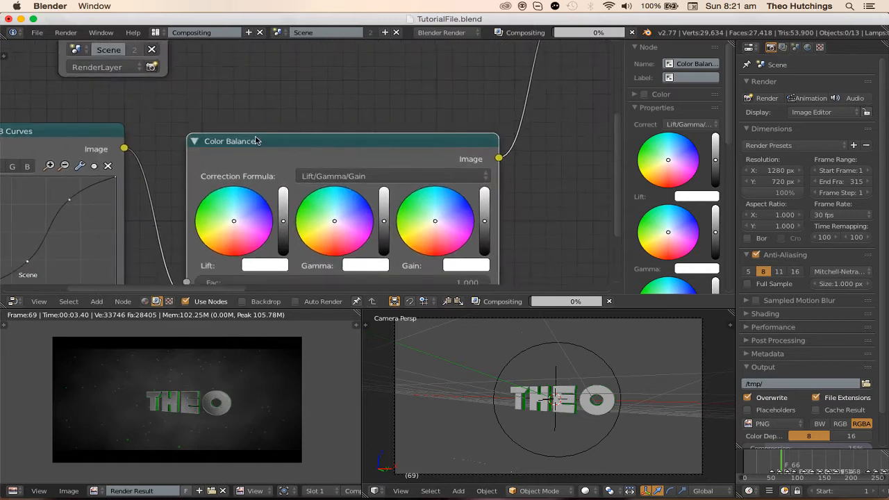
# - Tint the Color Balance gain to a bright, fully saturated green
pyautogui.scroll(5, 327, 167)
pyautogui.moveTo(326, 167); pyautogui.dragTo(250, 121, button='middle')
pyautogui.scroll(2, 298, 153)
pyautogui.click(384, 186)
pyautogui.moveTo(219, 200); pyautogui.dragTo(203, 178, button='middle')
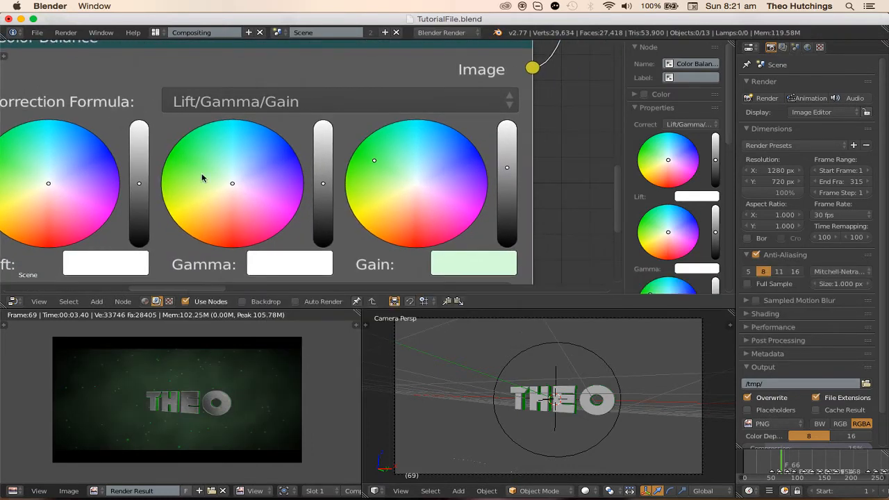
pyautogui.click(349, 160)
pyautogui.scroll(5, 382, 162)
pyautogui.click(354, 154)
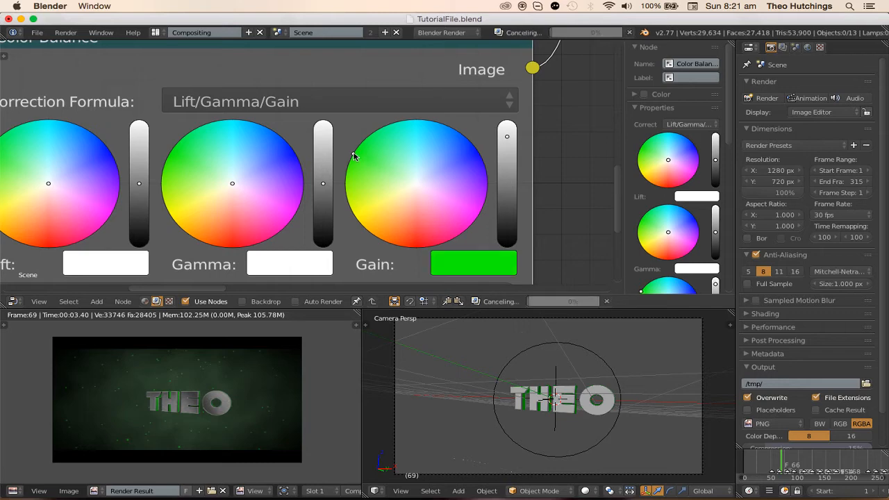
# - Lower the Color Balance gain brightness to a dark green
pyautogui.moveTo(439, 178); pyautogui.dragTo(364, 141, button='middle')
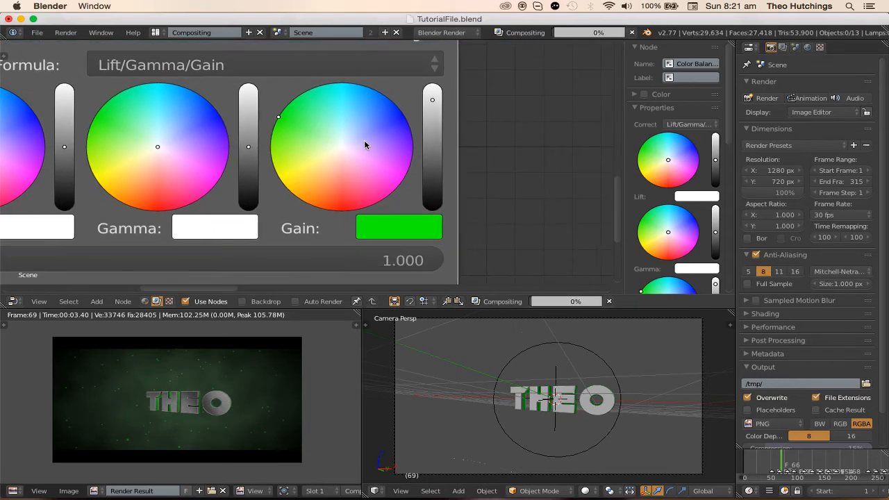
pyautogui.click(434, 170)
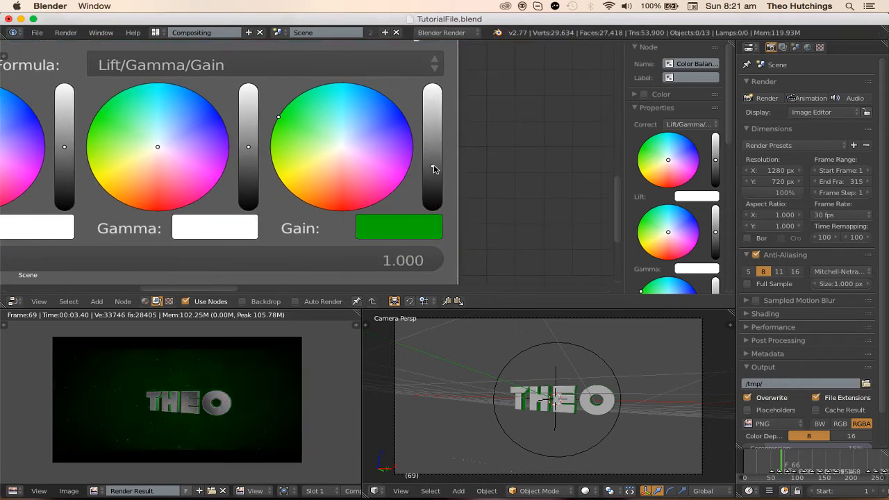
pyautogui.moveTo(433, 170); pyautogui.dragTo(433, 178)
pyautogui.scroll(-4, 431, 184)
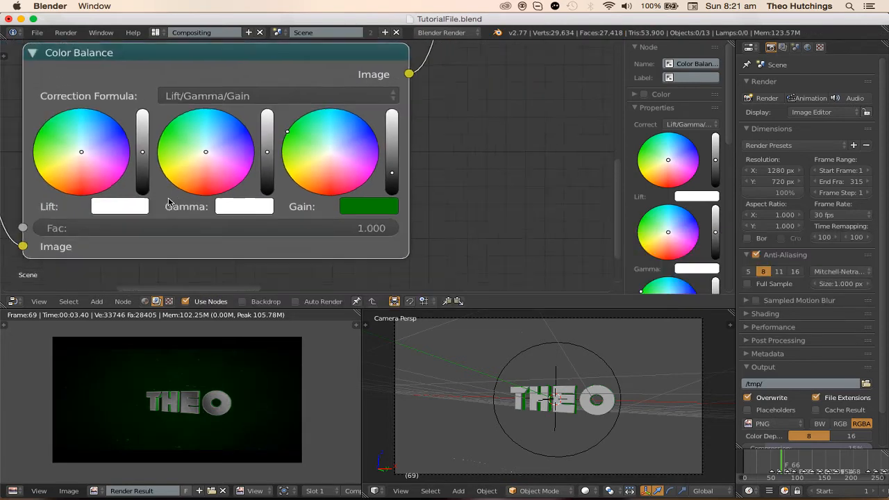
# - Reorder the nodes so Color Balance sits between the Smoke/Particles Render Layers node and RGB Curves
pyautogui.scroll(-2, 214, 219)
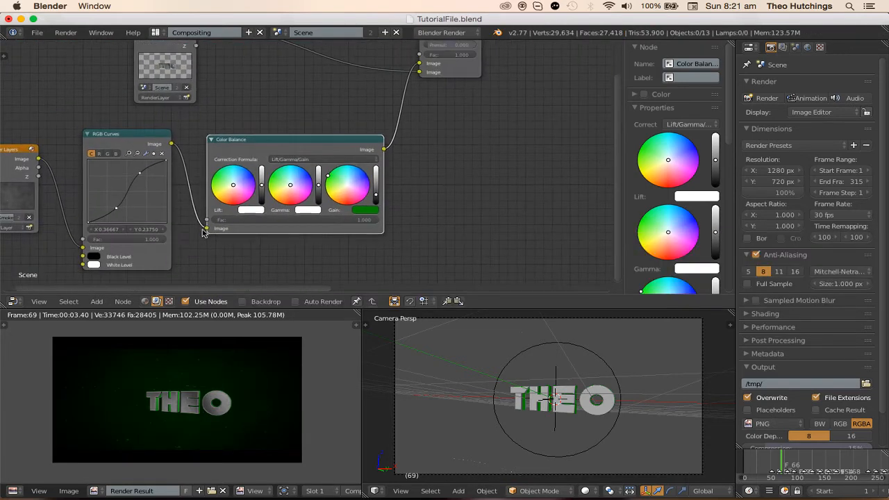
pyautogui.moveTo(208, 228); pyautogui.dragTo(399, 122)
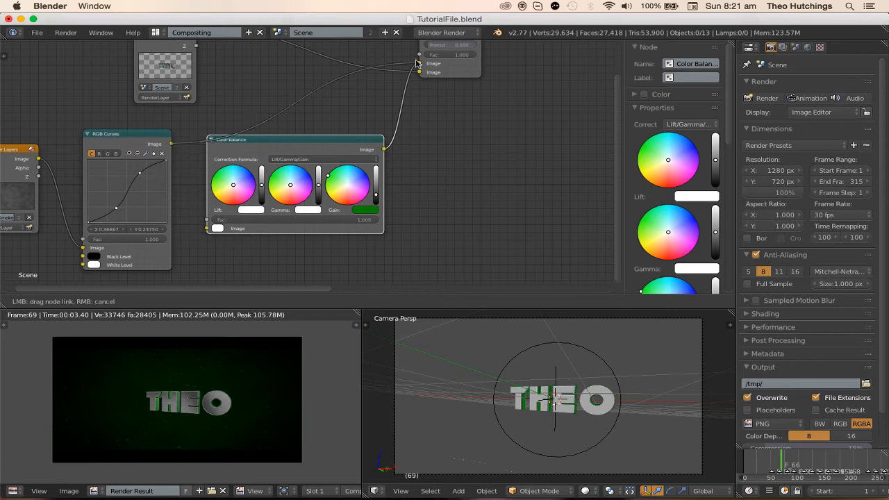
pyautogui.moveTo(432, 68); pyautogui.dragTo(432, 67)
pyautogui.moveTo(298, 152); pyautogui.dragTo(84, 174)
# - Soften the Color Balance gain to a less saturated, muted green and adjust its brightness
pyautogui.scroll(5, 274, 163)
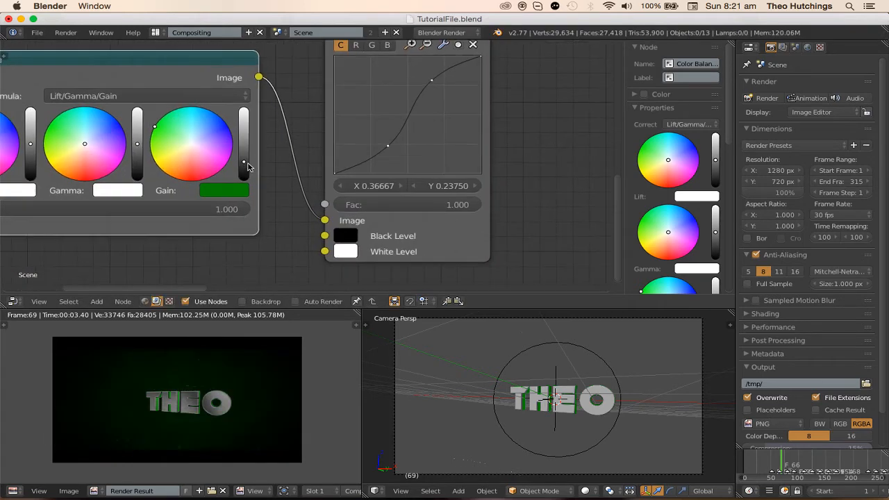
pyautogui.moveTo(256, 155); pyautogui.dragTo(256, 151)
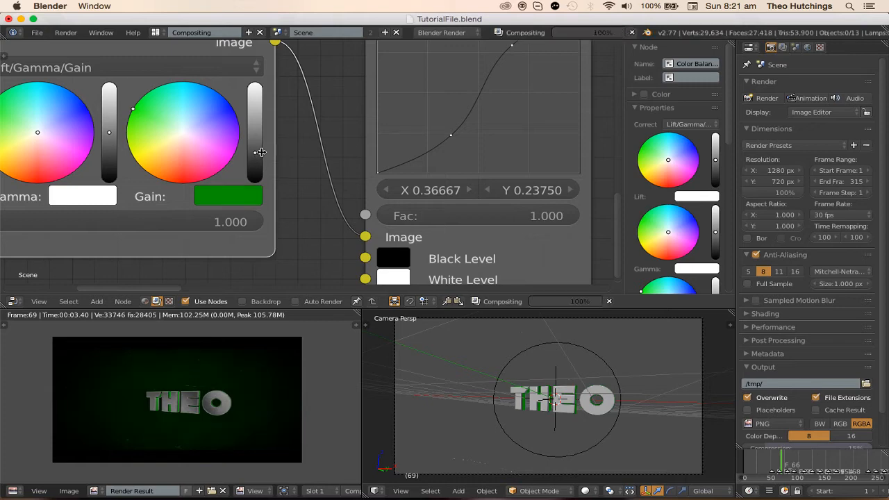
pyautogui.moveTo(258, 152); pyautogui.dragTo(297, 167, button='middle')
pyautogui.moveTo(177, 135)
pyautogui.mouseDown()
pyautogui.moveTo(165, 136)
pyautogui.moveTo(190, 137)
pyautogui.mouseUp()
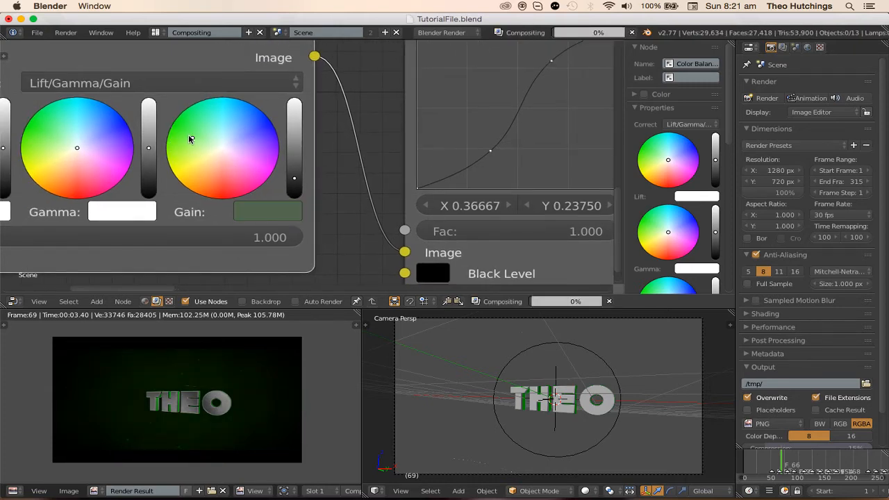
pyautogui.moveTo(294, 178); pyautogui.dragTo(295, 168)
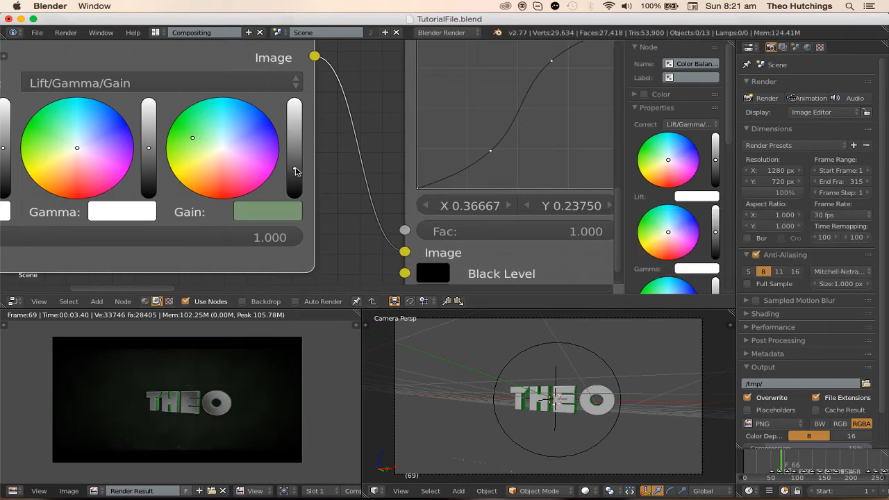
pyautogui.moveTo(296, 163); pyautogui.dragTo(296, 159)
pyautogui.moveTo(200, 138); pyautogui.dragTo(194, 137)
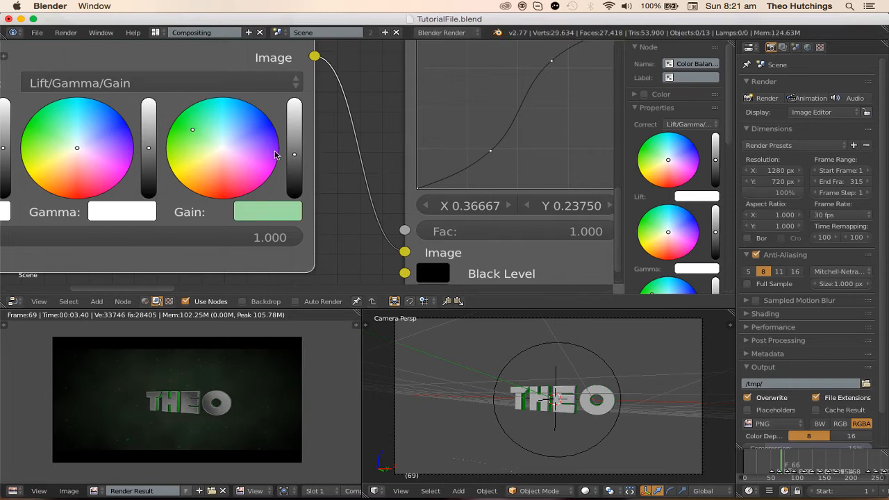
pyautogui.moveTo(295, 164); pyautogui.dragTo(329, 161)
# - Move the lower point of the RGB curve to X 0.40, Y 0.2125
pyautogui.scroll(-3, 350, 179)
pyautogui.hscroll(5, 350, 179)
pyautogui.scroll(1, 325, 163)
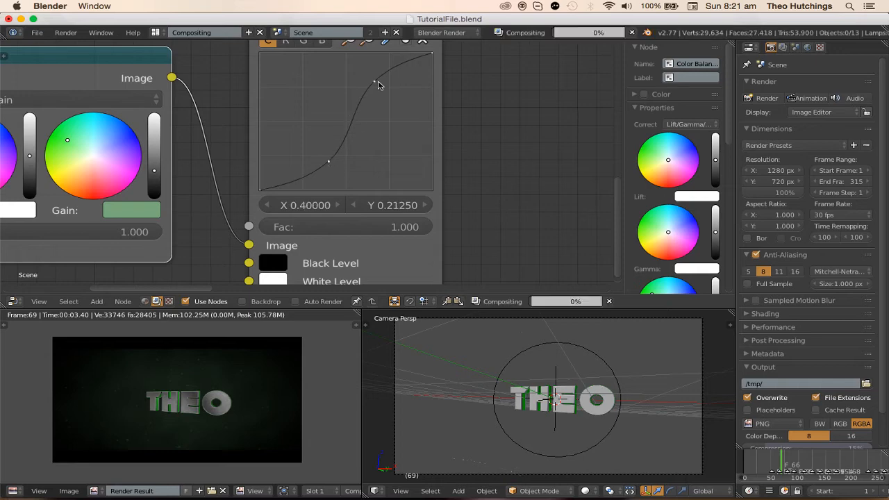
pyautogui.scroll(-1, 372, 84)
# - Set the Color Balance gain to an almost neutral pale grey-green and raise its brightness slightly
pyautogui.hscroll(-4, 414, 147)
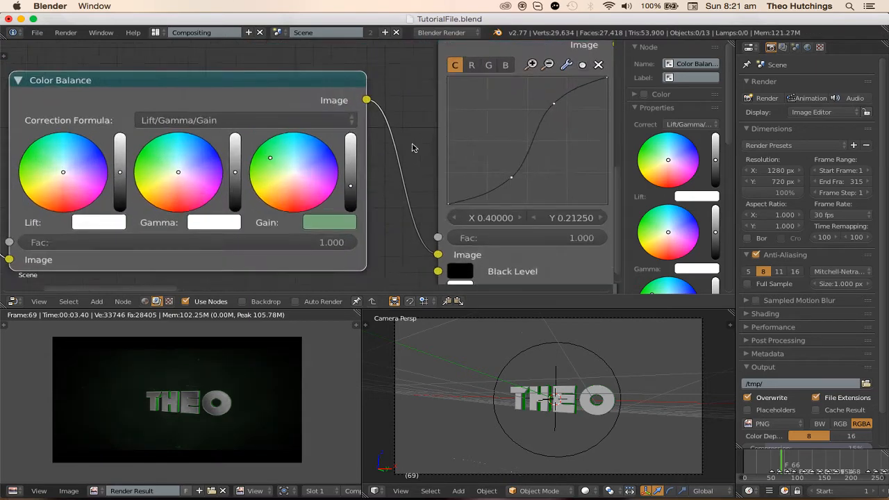
pyautogui.scroll(1, 288, 193)
pyautogui.click(285, 171)
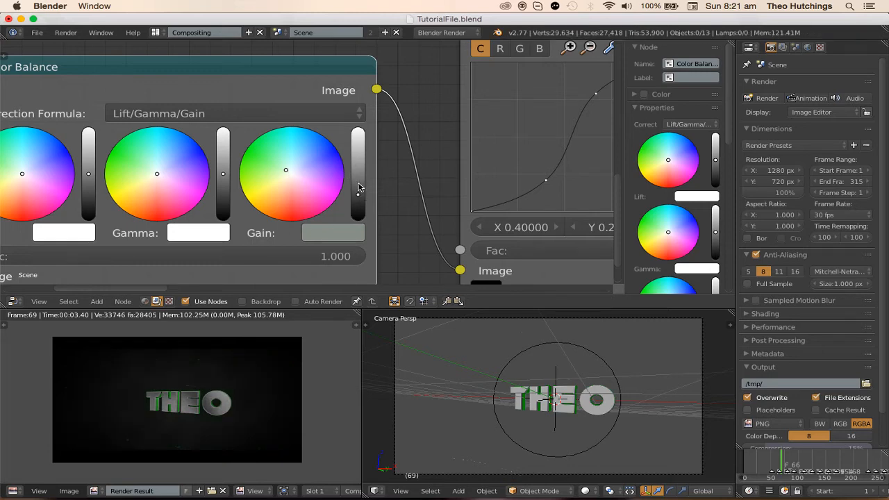
pyautogui.moveTo(359, 188); pyautogui.dragTo(359, 184)
# - Insert a Filter node between RGB Curves and Alpha Over
pyautogui.scroll(-4, 400, 166)
pyautogui.moveTo(487, 152); pyautogui.dragTo(219, 219, button='middle')
pyautogui.hotkey('shift', 'a')
pyautogui.click(362, 150)
pyautogui.press('Down')
pyautogui.press('Return')
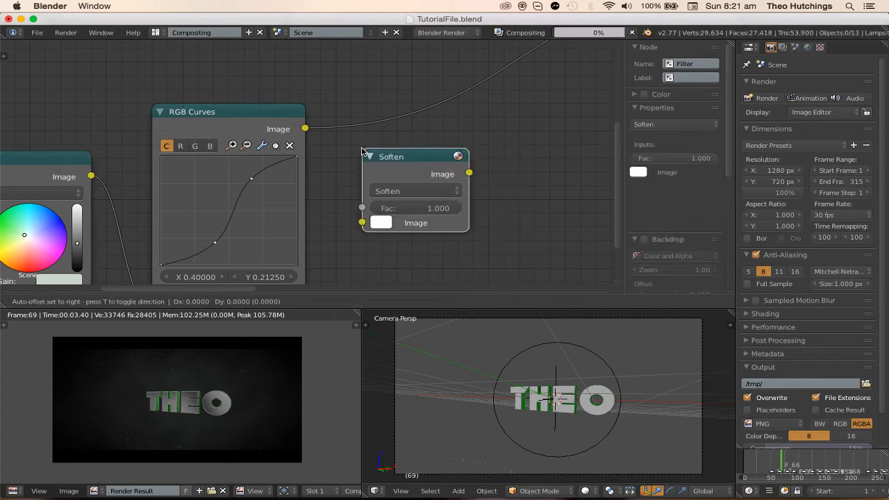
pyautogui.click(309, 91)
pyautogui.scroll(2, 373, 116)
pyautogui.moveTo(372, 116); pyautogui.dragTo(257, 116, button='middle')
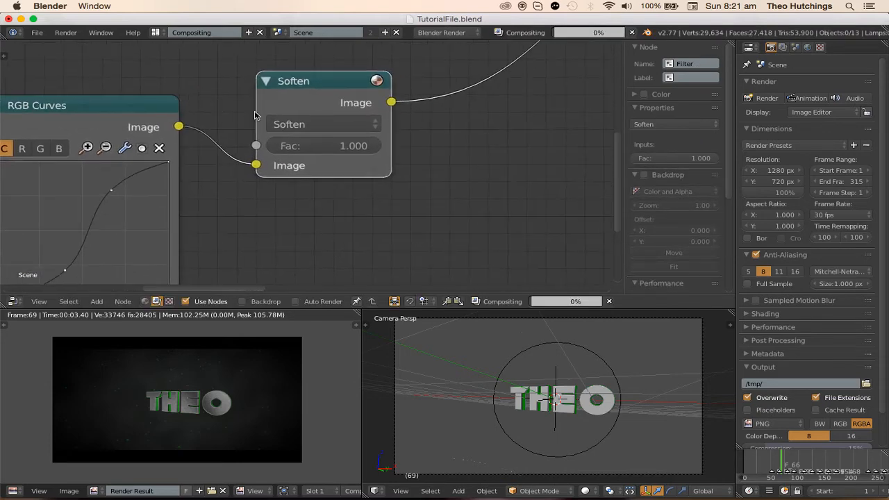
# - Set the filter type to Kirsch with a factor of 0.155
pyautogui.click(281, 126)
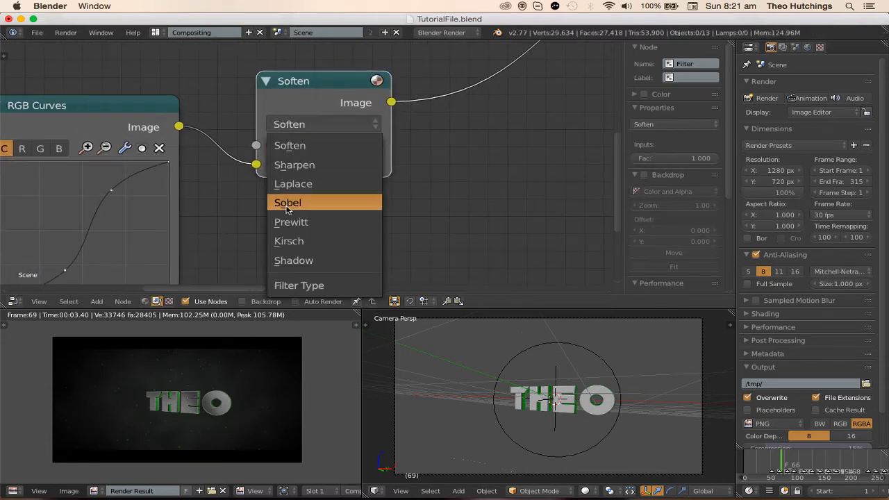
pyautogui.click(292, 241)
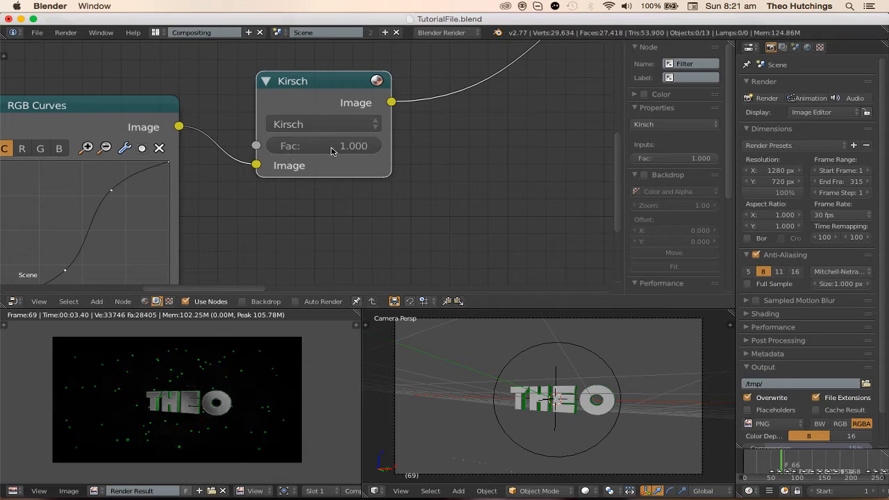
pyautogui.moveTo(331, 151); pyautogui.dragTo(290, 148)
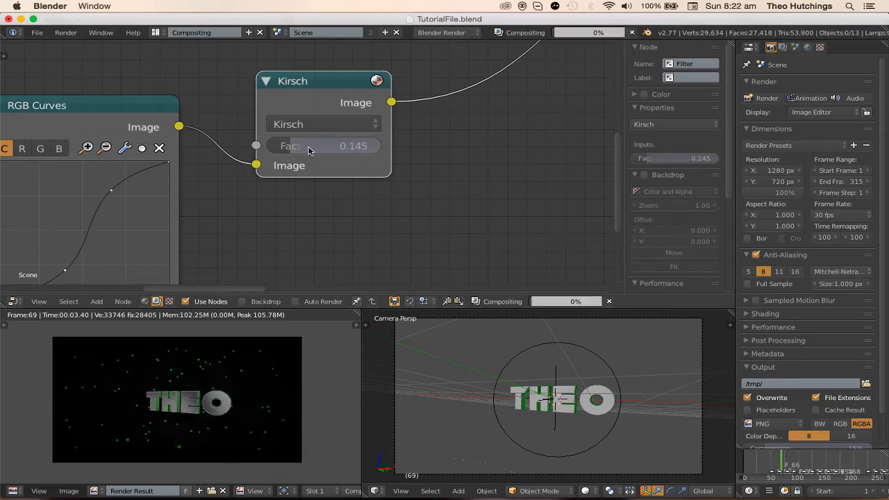
pyautogui.scroll(-6, 270, 177)
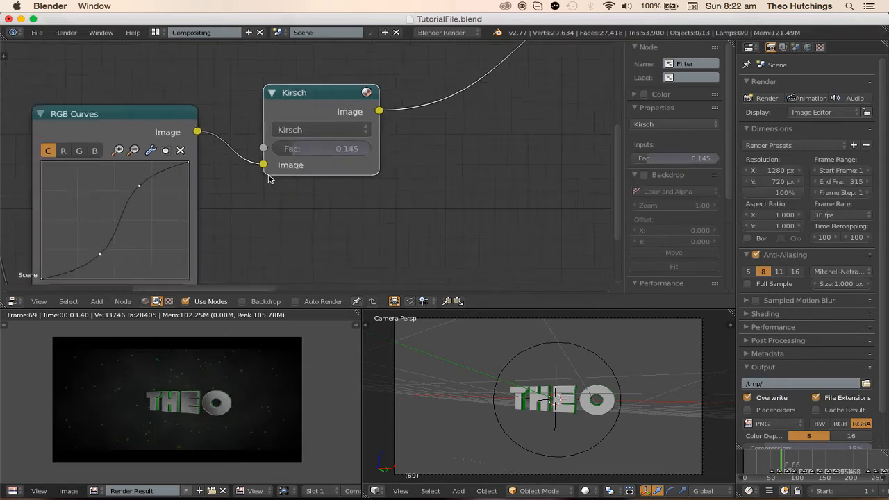
pyautogui.moveTo(297, 151)
pyautogui.mouseDown()
pyautogui.moveTo(310, 154)
pyautogui.moveTo(292, 149)
pyautogui.mouseUp()
pyautogui.scroll(6, 310, 152)
pyautogui.scroll(-4, 292, 149)
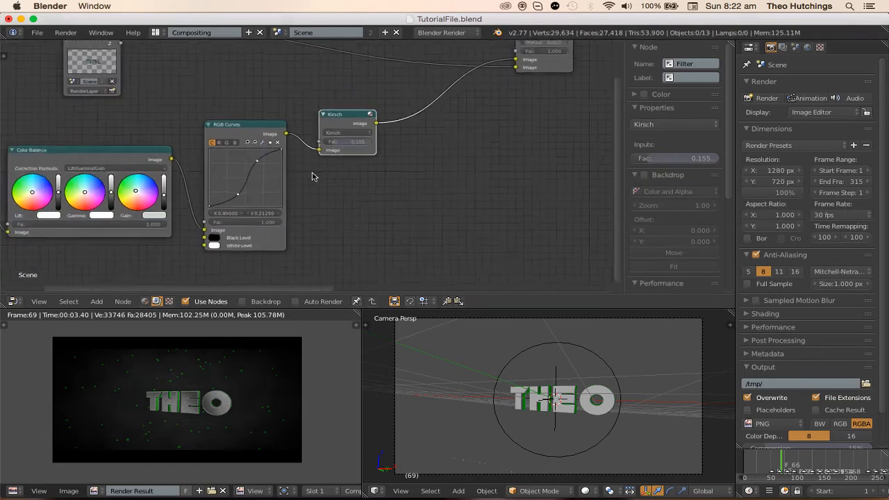
# - Move the text scene's Render Layers node away from the other nodes to make room after it
pyautogui.moveTo(340, 91); pyautogui.dragTo(315, 155, button='middle')
pyautogui.scroll(1, 320, 152)
pyautogui.moveTo(205, 124); pyautogui.dragTo(404, 218, button='middle')
pyautogui.scroll(-1, 319, 153)
pyautogui.moveTo(292, 157); pyautogui.dragTo(249, 65)
pyautogui.moveTo(287, 114)
pyautogui.mouseDown(button='middle')
pyautogui.moveTo(289, 167)
pyautogui.moveTo(294, 121)
pyautogui.mouseUp(button='middle')
# - Insert a Color Correction node between the text scene's Render Layers node and Alpha Over
pyautogui.scroll(5, 298, 153)
pyautogui.hotkey('shift', 'a')
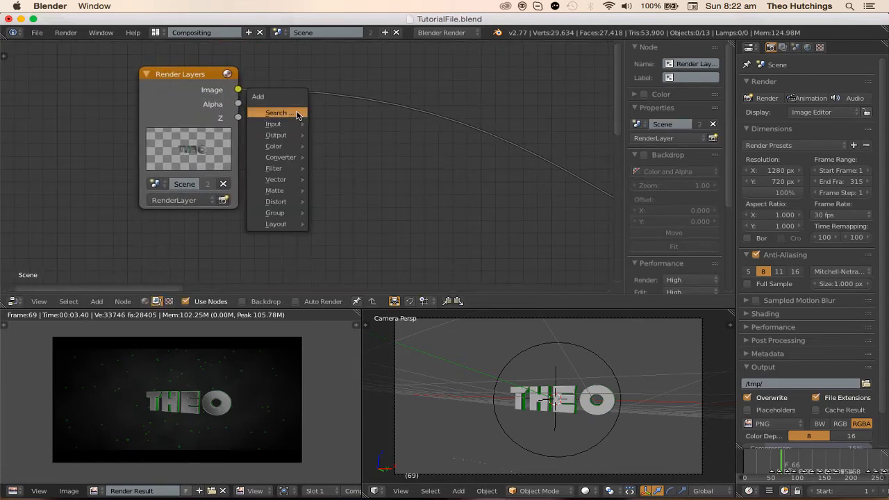
pyautogui.click(296, 112)
pyautogui.write('colo')
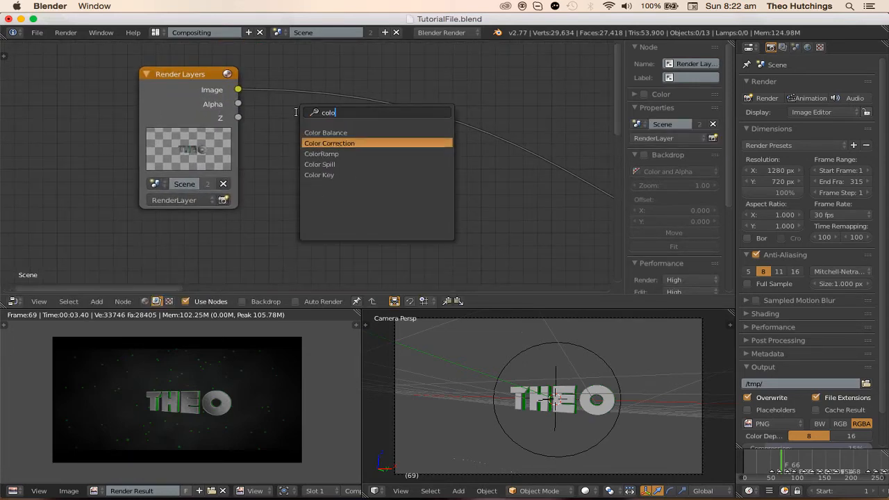
pyautogui.click(330, 143)
pyautogui.click(310, 68)
pyautogui.moveTo(514, 146); pyautogui.dragTo(264, 135, button='middle')
pyautogui.moveTo(329, 134); pyautogui.dragTo(360, 134)
pyautogui.moveTo(360, 134); pyautogui.dragTo(542, 134, button='middle')
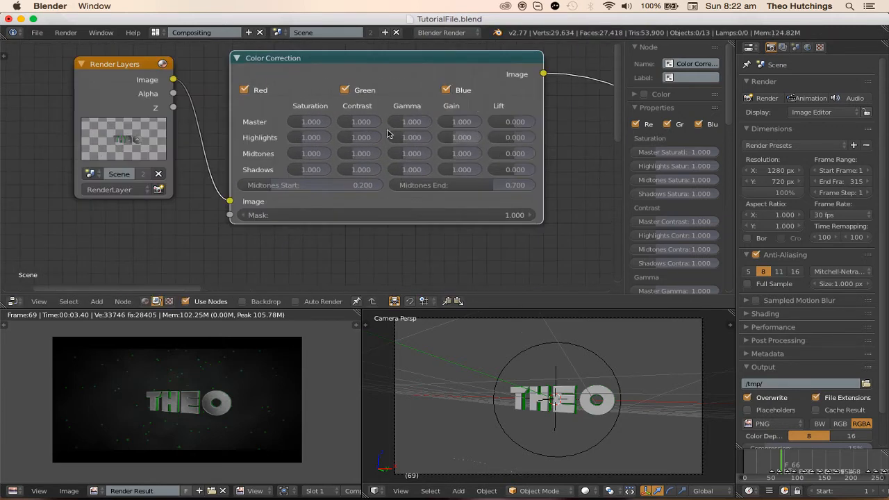
# - Connect the text Render Layers Alpha output to the Color Correction Mask input
pyautogui.scroll(3, 122, 67)
pyautogui.moveTo(135, 76); pyautogui.dragTo(219, 234)
pyautogui.moveTo(406, 187); pyautogui.dragTo(185, 184, button='middle')
# - Try a midtones gain of 4.000 in the Color Correction node and inspect the text in the render
pyautogui.scroll(2, 300, 155)
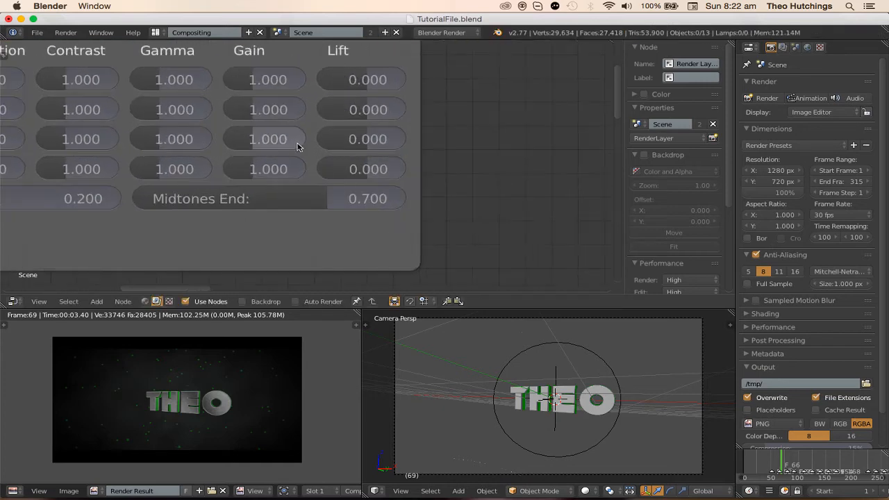
pyautogui.moveTo(297, 144); pyautogui.dragTo(369, 144)
pyautogui.scroll(4, 206, 426)
pyautogui.scroll(1, 375, 209)
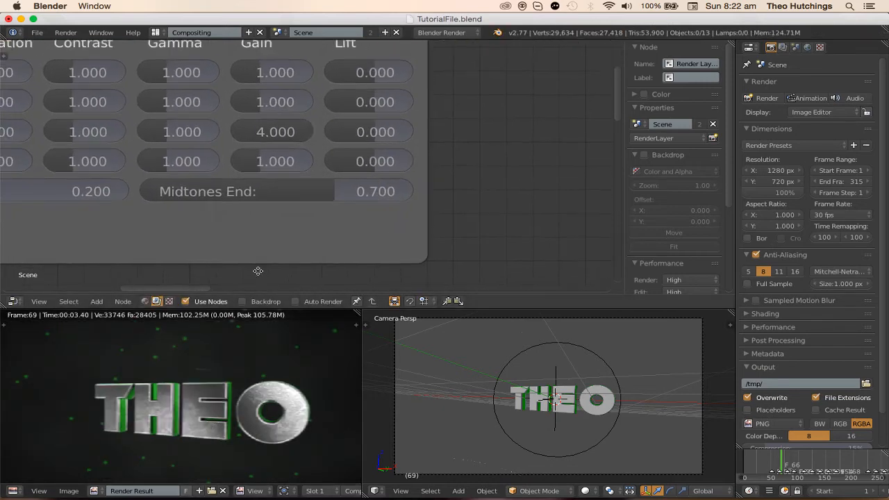
# - Set Midtones End to 0.518 and reset the midtones gain to 1
pyautogui.moveTo(379, 189); pyautogui.dragTo(325, 190)
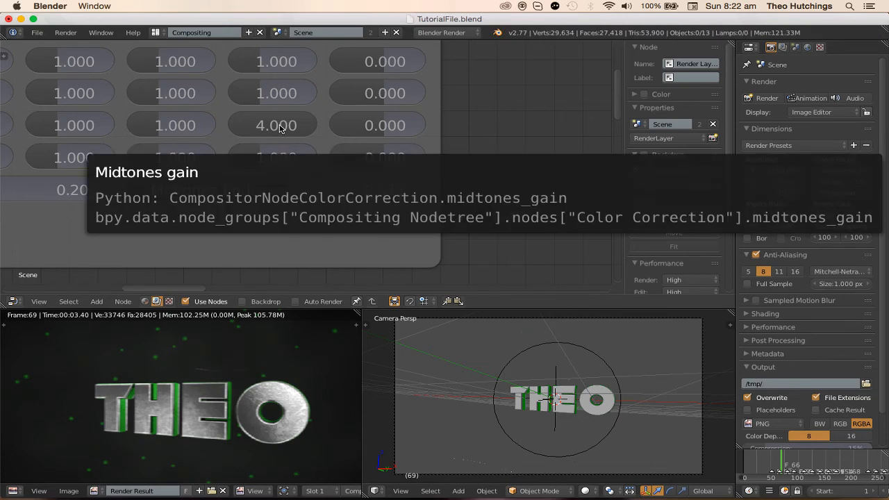
pyautogui.click(280, 129)
pyautogui.write('1')
pyautogui.press('Return')
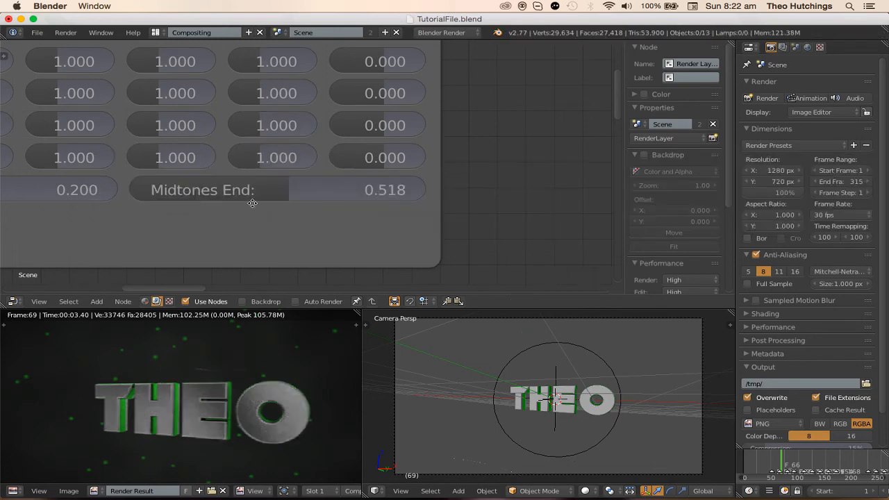
# - Try a shadows gain of 0.000 in the Color Correction node
pyautogui.moveTo(306, 182); pyautogui.dragTo(421, 163, button='middle')
pyautogui.moveTo(406, 142); pyautogui.dragTo(347, 140)
pyautogui.moveTo(347, 141); pyautogui.dragTo(558, 140, button='middle')
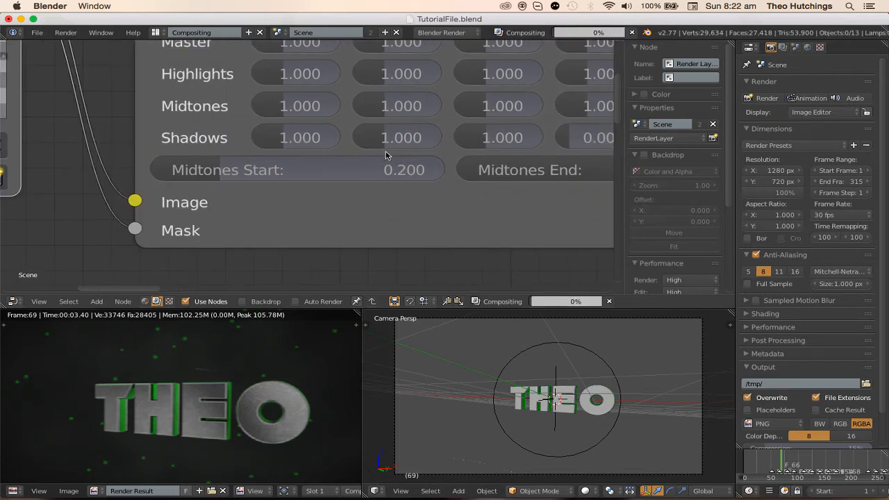
# - Set Midtones Start to 0.063 and reset the shadows gain to 1
pyautogui.moveTo(368, 163); pyautogui.dragTo(294, 173, button='middle')
pyautogui.moveTo(286, 186); pyautogui.dragTo(242, 186)
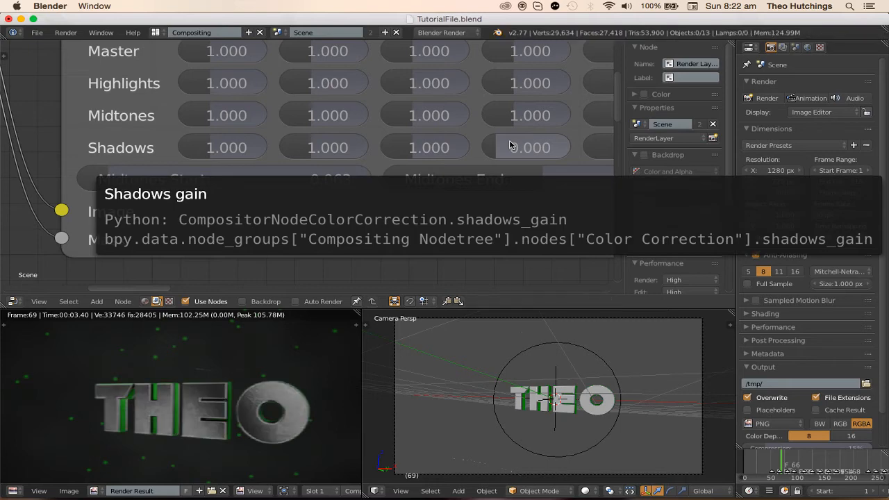
pyautogui.click(510, 145)
pyautogui.write('1')
pyautogui.press('Return')
pyautogui.scroll(-1, 473, 132)
# - Set the Color Correction gain to 2.509 for highlights, 1.604 for midtones and 0.321 for shadows
pyautogui.moveTo(472, 132); pyautogui.dragTo(292, 201, button='middle')
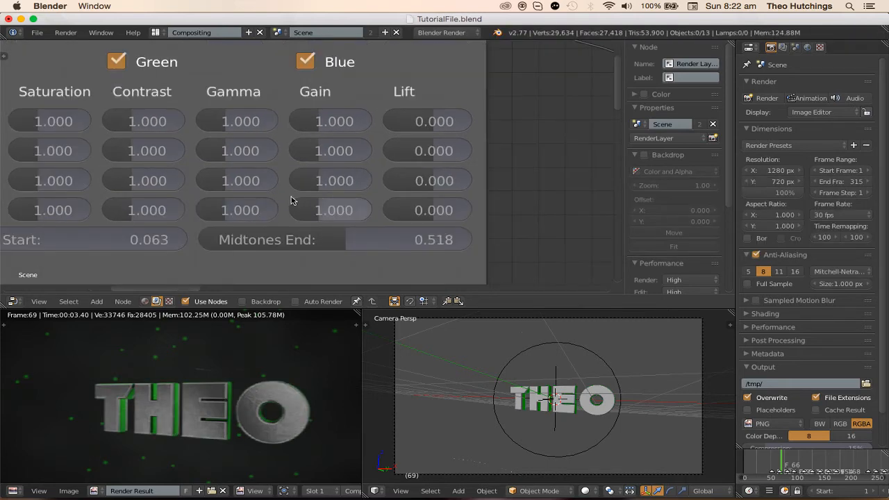
pyautogui.scroll(1, 292, 201)
pyautogui.moveTo(355, 167); pyautogui.dragTo(346, 151)
pyautogui.click(342, 157)
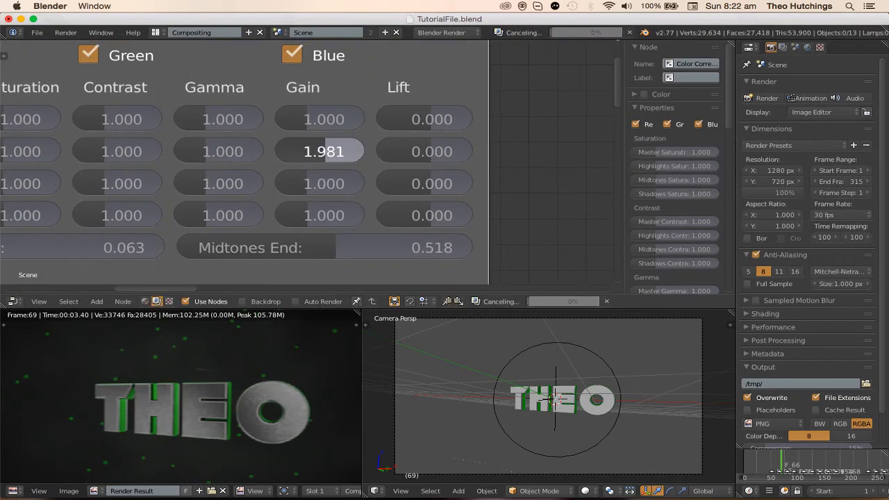
pyautogui.moveTo(324, 183)
pyautogui.mouseDown()
pyautogui.moveTo(353, 184)
pyautogui.moveTo(335, 183)
pyautogui.mouseUp()
pyautogui.moveTo(317, 216); pyautogui.dragTo(304, 216)
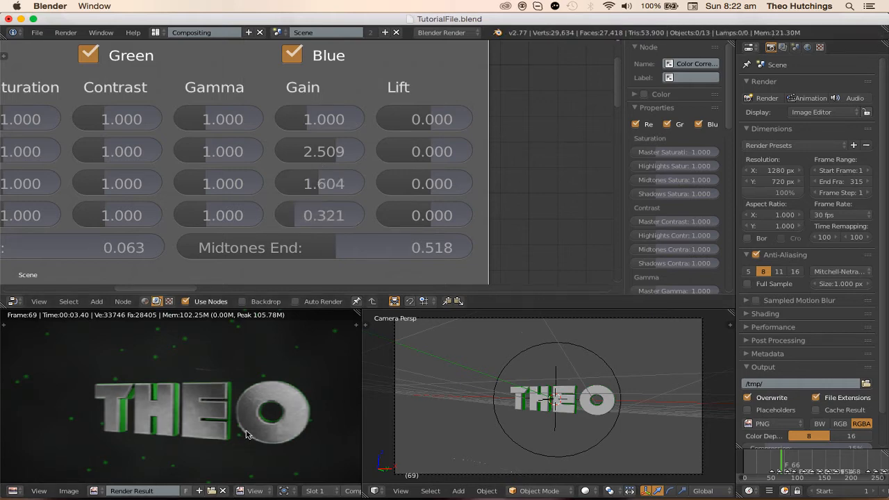
pyautogui.scroll(-1, 266, 218)
pyautogui.scroll(1, 445, 187)
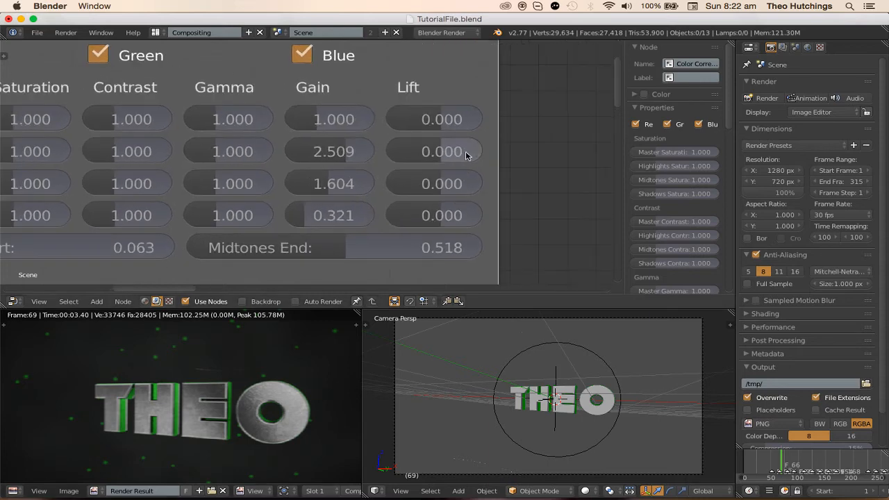
# - Set the highlights lift to 0.172 and the master saturation to 1.151 in the Color Correction node
pyautogui.moveTo(468, 152); pyautogui.dragTo(476, 152)
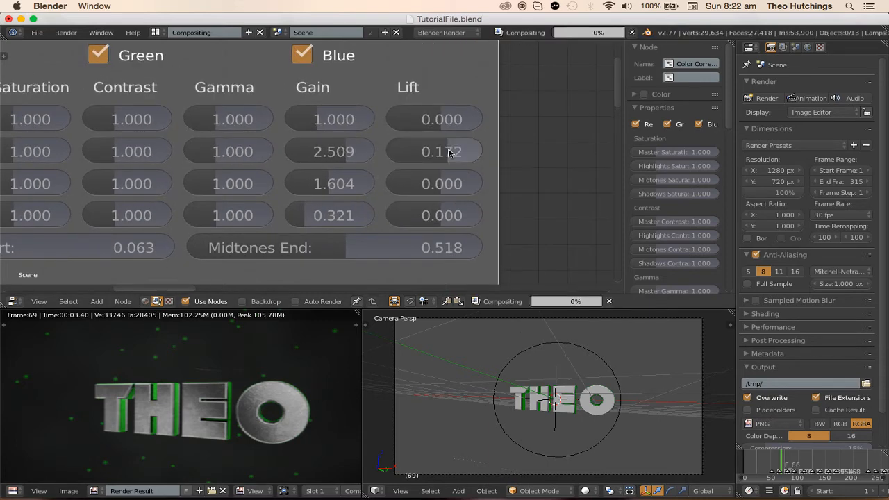
pyautogui.scroll(-2, 284, 178)
pyautogui.moveTo(197, 188); pyautogui.dragTo(313, 189, button='middle')
pyautogui.scroll(2, 313, 189)
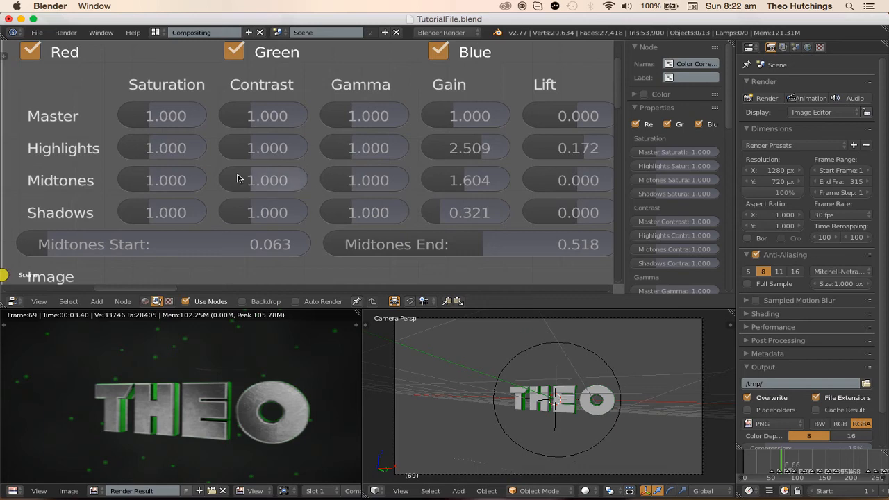
pyautogui.scroll(-1, 208, 112)
pyautogui.scroll(1, 174, 115)
pyautogui.moveTo(161, 116); pyautogui.dragTo(181, 116)
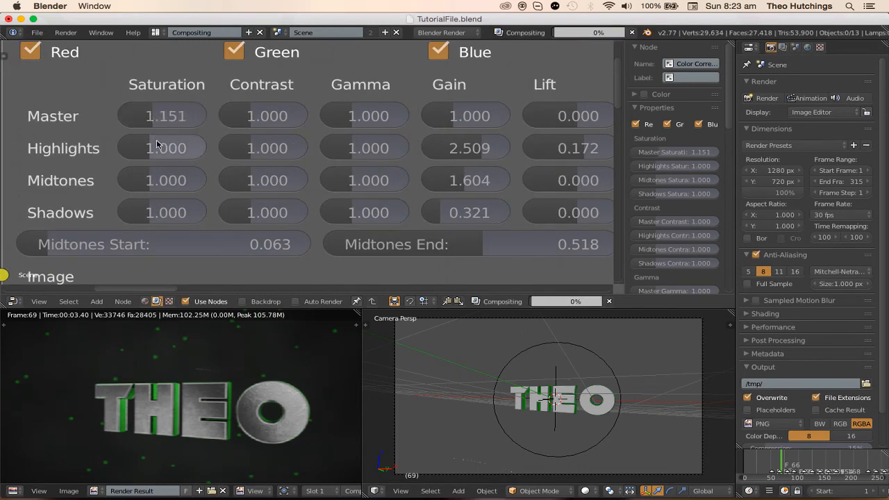
# - Set the saturation to 1.151 for highlights and 1.528 for midtones, and the master contrast to 1.075
pyautogui.click(157, 144)
pyautogui.write('1.151')
pyautogui.press('Return')
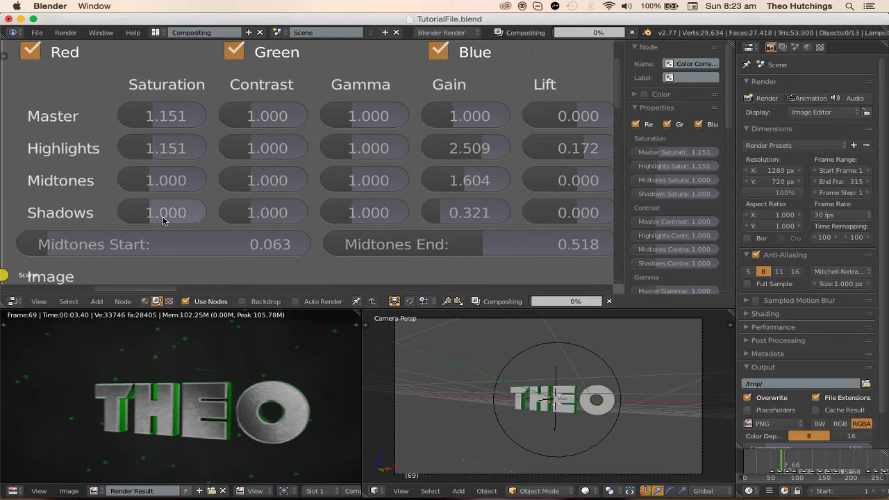
pyautogui.click(162, 180)
pyautogui.write('1.528')
pyautogui.press('Return')
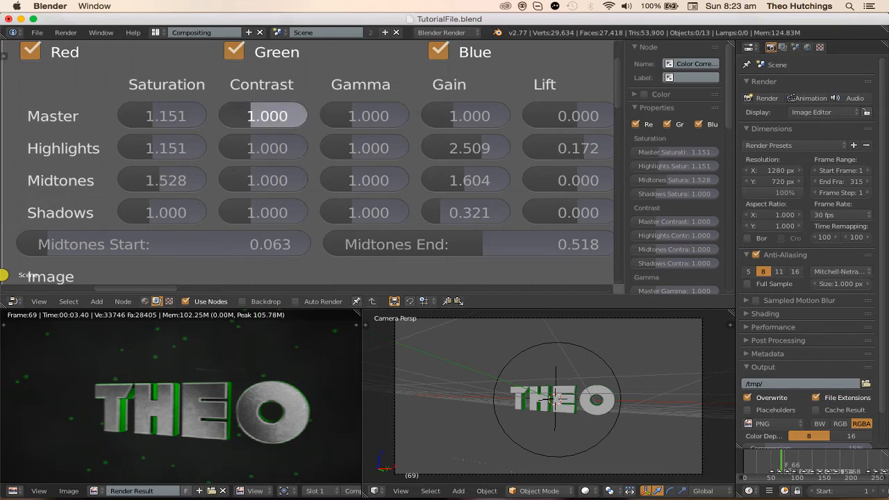
pyautogui.moveTo(267, 116); pyautogui.dragTo(276, 116)
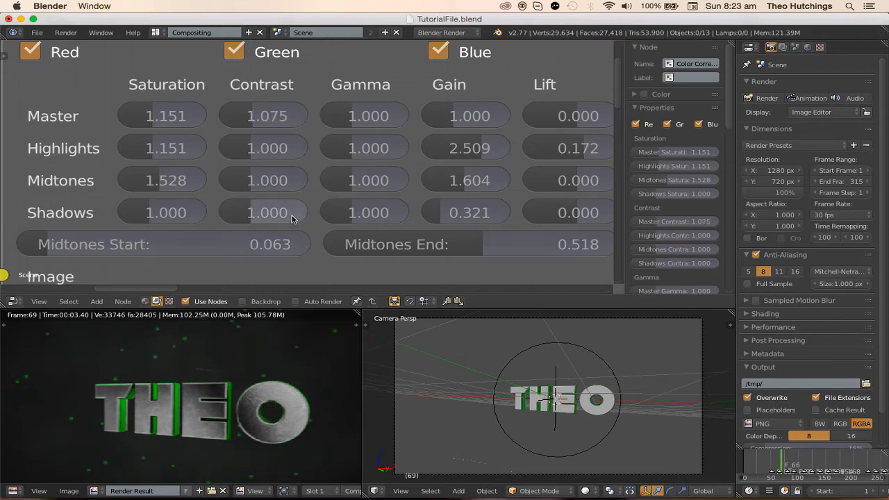
# - Move the text's Render Layers and Color Correction nodes together farther away from the Alpha Over node
pyautogui.scroll(-3, 254, 369)
pyautogui.scroll(-3, 250, 183)
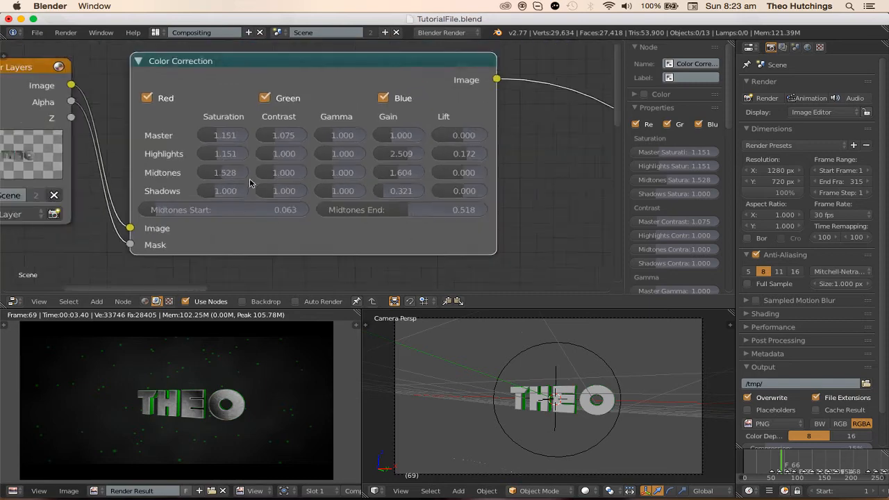
pyautogui.scroll(-4, 250, 183)
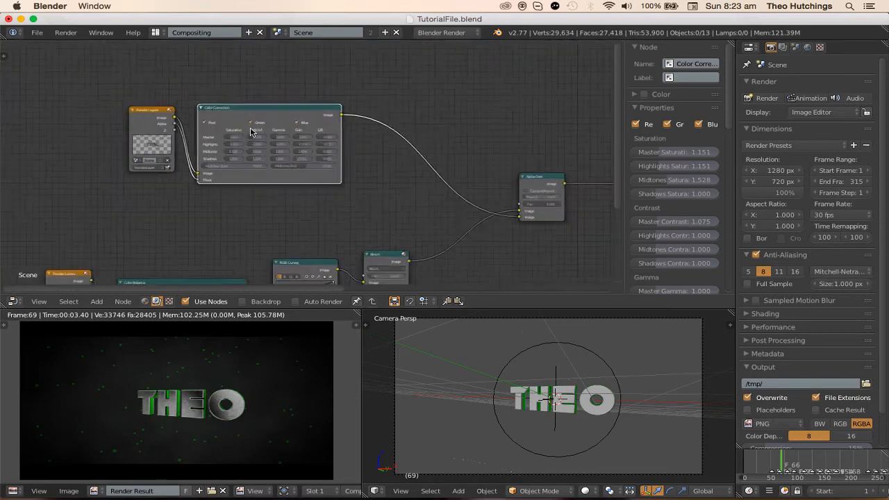
pyautogui.scroll(-2, 252, 132)
pyautogui.scroll(-1, 260, 160)
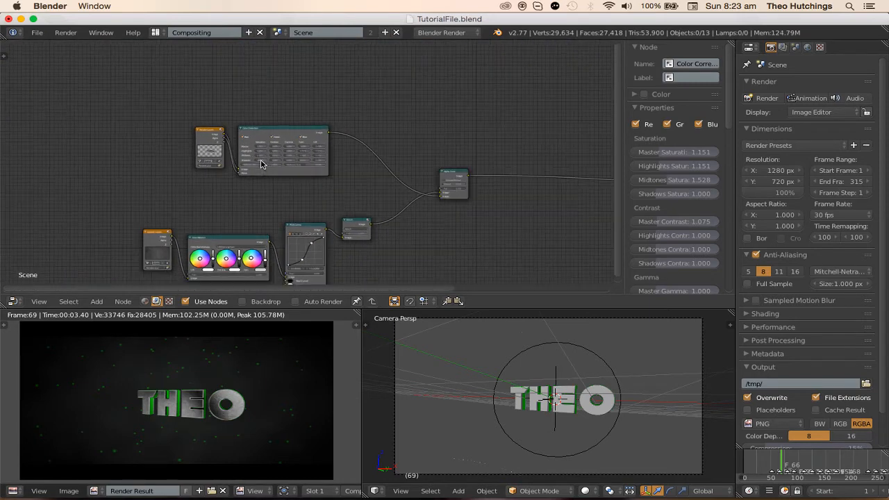
pyautogui.moveTo(349, 196); pyautogui.dragTo(368, 207, button='middle')
pyautogui.scroll(3, 269, 170)
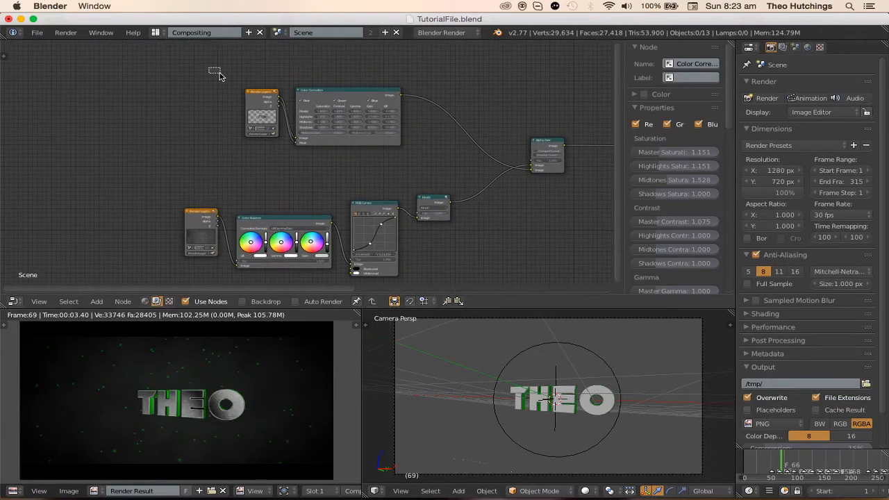
pyautogui.moveTo(220, 72); pyautogui.dragTo(407, 161)
pyautogui.press('g')
pyautogui.click(283, 154)
# - Insert a Mix node on the link between Color Correction and Alpha Over and set its blend mode to Add
pyautogui.scroll(1, 285, 132)
pyautogui.moveTo(286, 131); pyautogui.dragTo(278, 170, button='middle')
pyautogui.scroll(8, 312, 160)
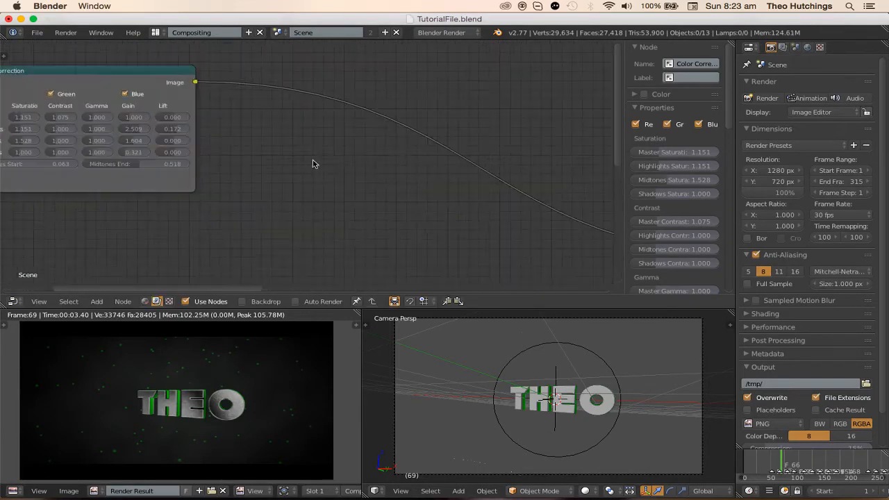
pyautogui.hotkey('shift', 'a')
pyautogui.click(397, 140)
pyautogui.press('BackSpace')
pyautogui.write('mix')
pyautogui.press('Return')
pyautogui.hotkey('shift', 'a')
pyautogui.click(397, 140)
pyautogui.write('n')
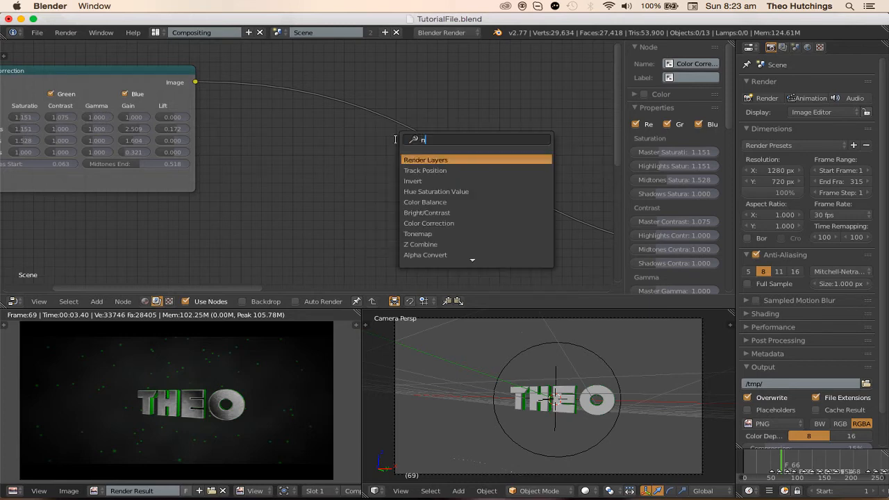
pyautogui.write('ix')
pyautogui.press('Return')
pyautogui.click(445, 143)
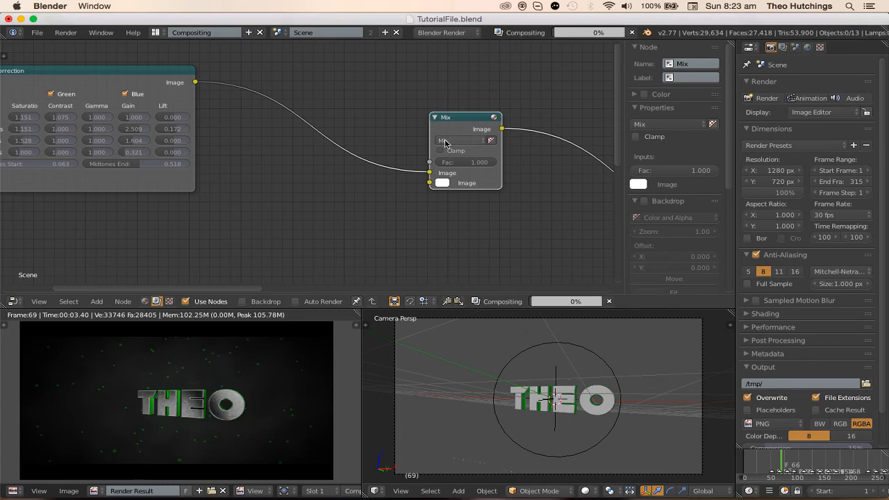
pyautogui.click(445, 142)
pyautogui.click(461, 165)
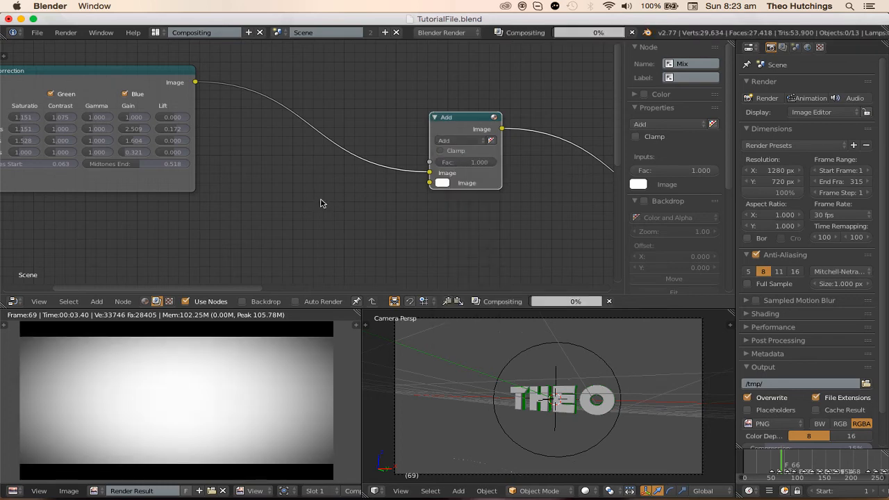
# - Add a Glare node below the link between the Color Correction and Add nodes
pyautogui.hotkey('shift', 'a')
pyautogui.click(259, 183)
pyautogui.write('gla')
pyautogui.press('Return')
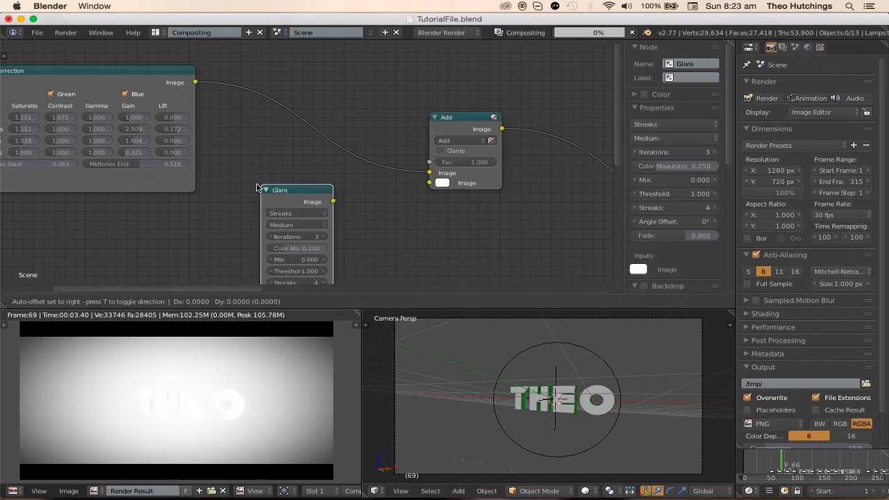
pyautogui.click(260, 166)
# - Connect the Color Correction image output to the Glare input and the Glare output to the Add node's second image input
pyautogui.moveTo(195, 82); pyautogui.dragTo(270, 289)
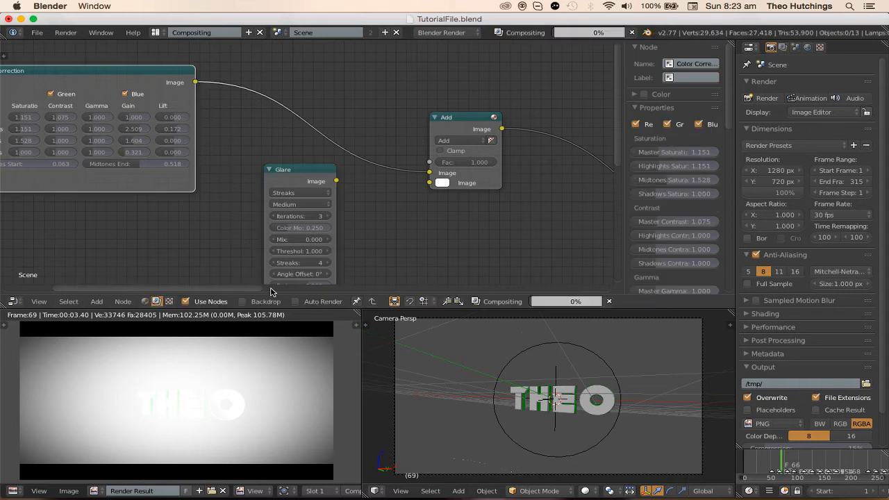
pyautogui.moveTo(289, 201); pyautogui.dragTo(328, 192, button='middle')
pyautogui.scroll(-4, 310, 203)
pyautogui.moveTo(214, 203); pyautogui.dragTo(490, 191, button='middle')
pyautogui.scroll(4, 363, 188)
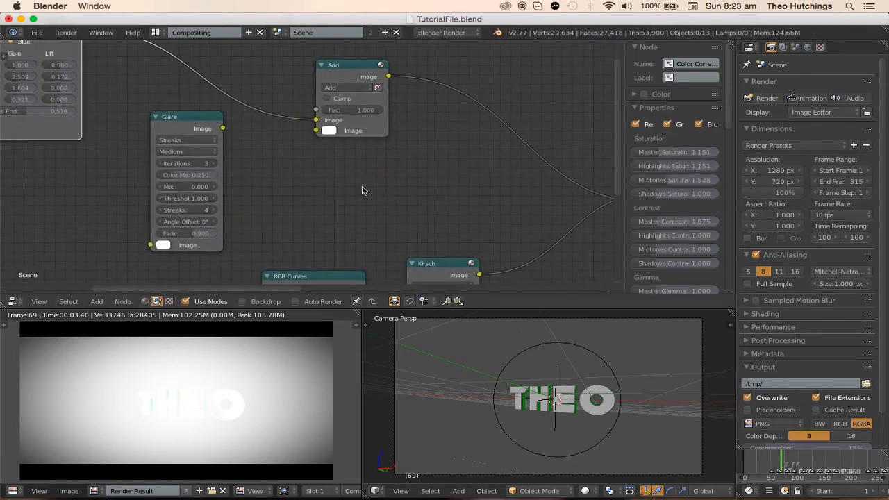
pyautogui.moveTo(223, 128); pyautogui.dragTo(317, 131)
pyautogui.scroll(-2, 169, 183)
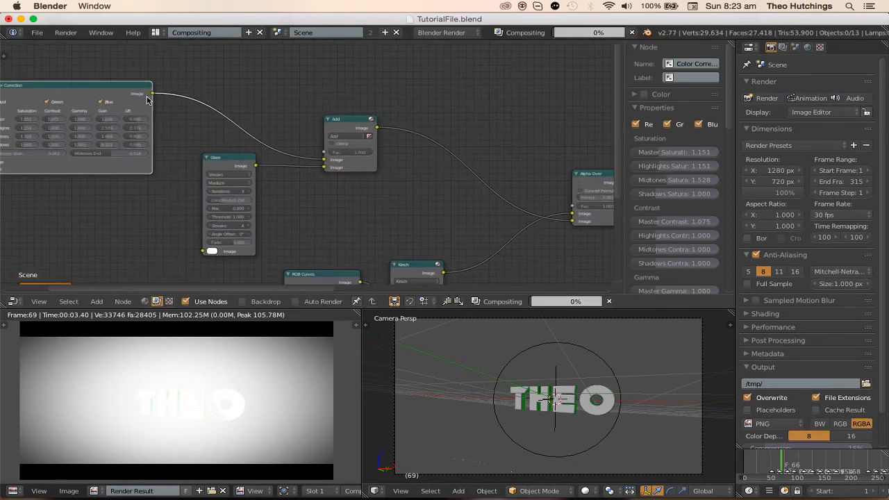
pyautogui.moveTo(152, 93); pyautogui.dragTo(204, 251)
# - Set the Glare node to Fog Glow with a threshold of 0.000
pyautogui.scroll(3, 267, 173)
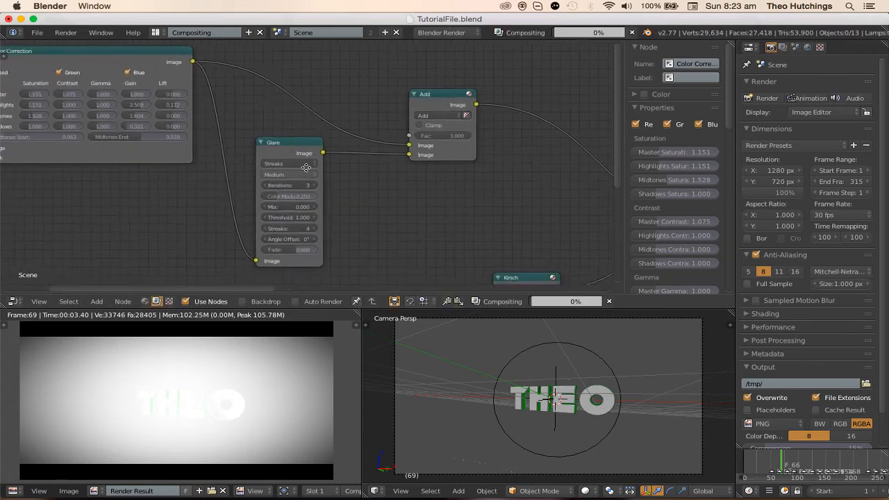
pyautogui.click(296, 159)
pyautogui.click(287, 118)
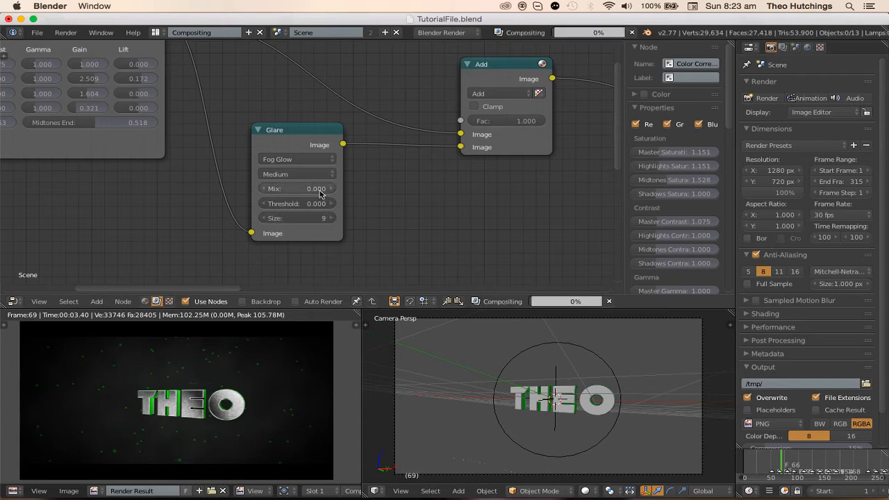
# - Move the Glare and Add nodes farther apart to make room between them
pyautogui.moveTo(291, 143); pyautogui.dragTo(235, 157)
pyautogui.scroll(-1, 325, 145)
pyautogui.moveTo(326, 144); pyautogui.dragTo(133, 169, button='middle')
pyautogui.scroll(-1, 139, 150)
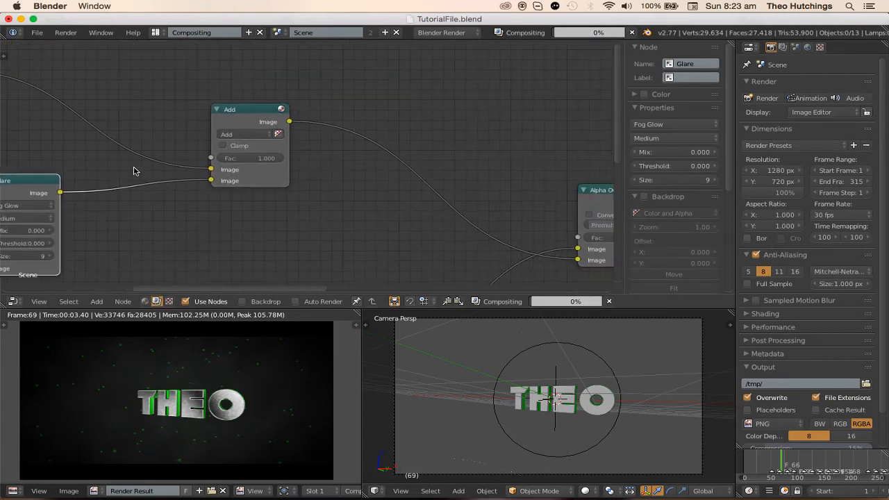
pyautogui.moveTo(252, 117); pyautogui.dragTo(366, 97)
pyautogui.scroll(2, 194, 176)
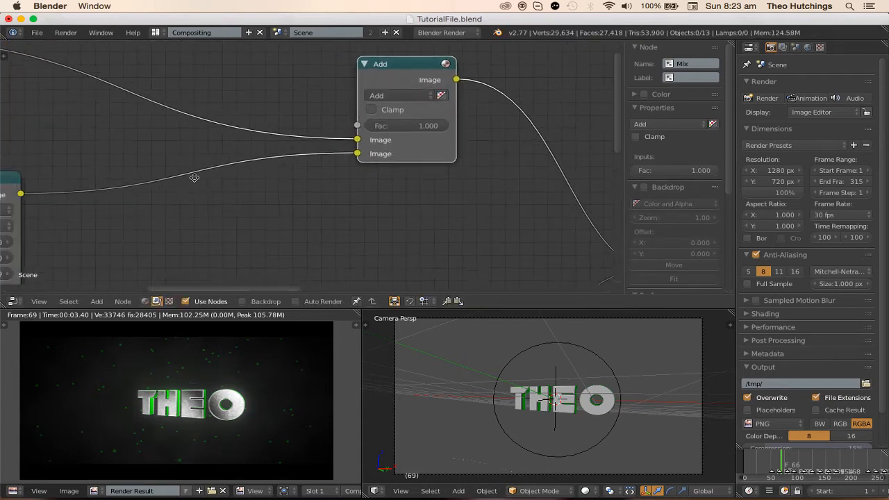
# - Insert a Color Balance node on the link between the Glare and Add nodes
pyautogui.moveTo(83, 176); pyautogui.dragTo(251, 138, button='middle')
pyautogui.hotkey('shift', 'a')
pyautogui.click(216, 137)
pyautogui.write('colo')
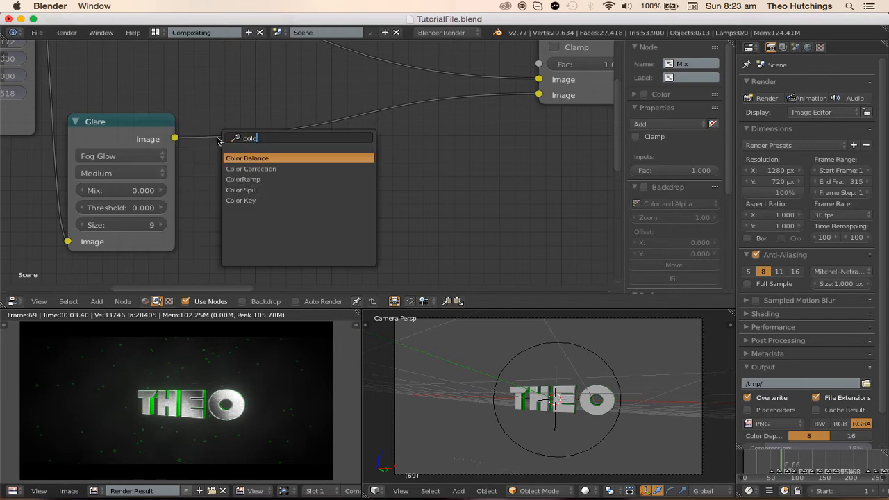
pyautogui.press('Return')
# - Shift the gain, gamma and lift colors of the new Color Balance node toward pale green to tint the glow
pyautogui.scroll(2, 325, 138)
pyautogui.scroll(1, 325, 137)
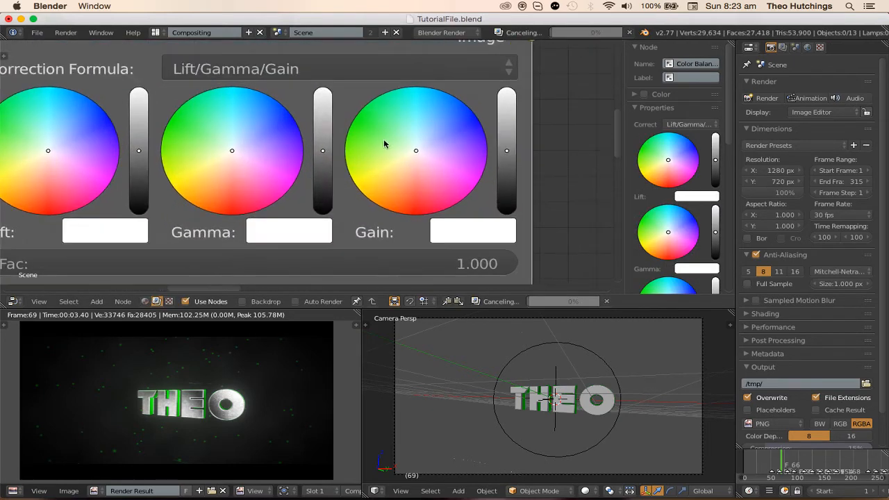
pyautogui.click(366, 128)
pyautogui.click(190, 126)
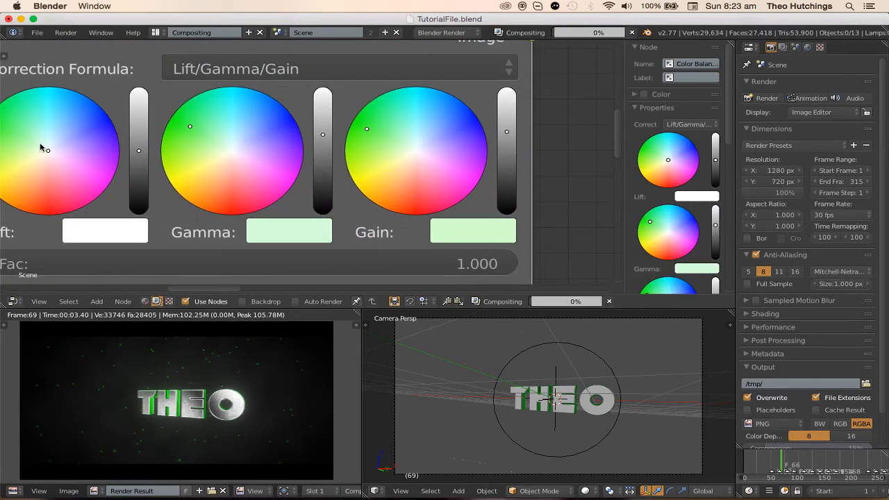
pyautogui.click(26, 143)
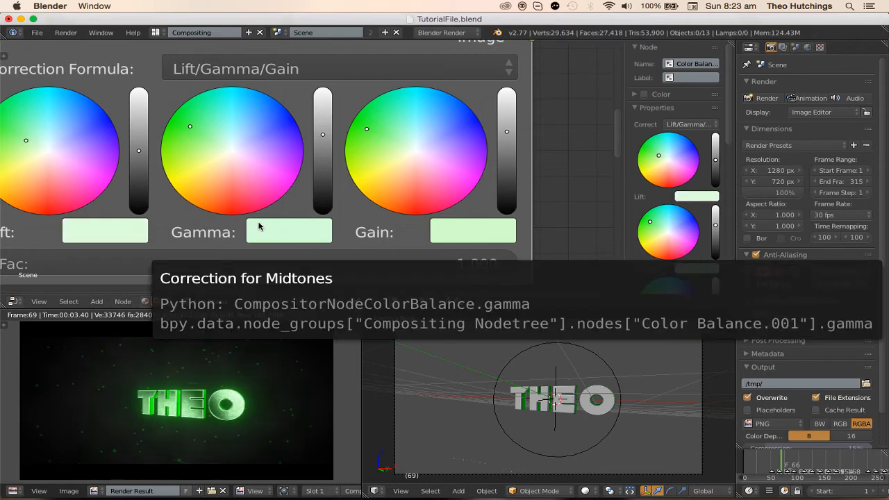
pyautogui.scroll(-1, 264, 227)
pyautogui.scroll(1, 319, 220)
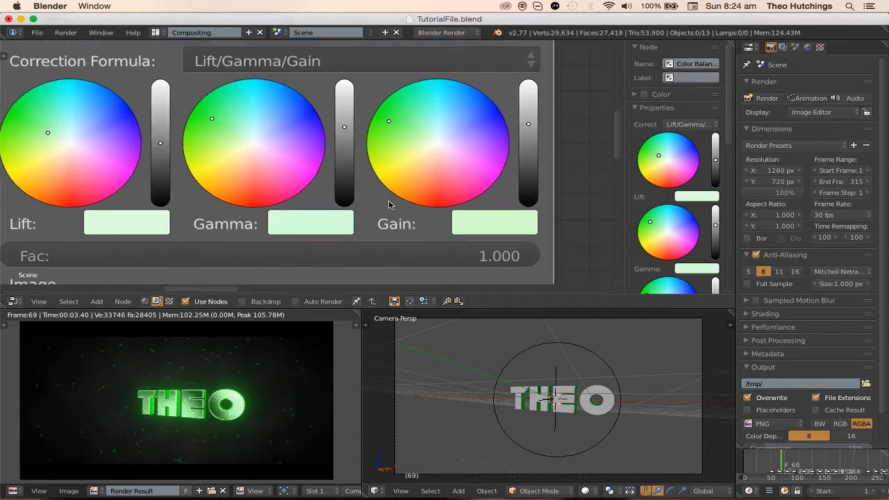
# - Insert a Hue Saturation Value node between the Black Bars+VG group and the Composite node
pyautogui.scroll(-7, 377, 165)
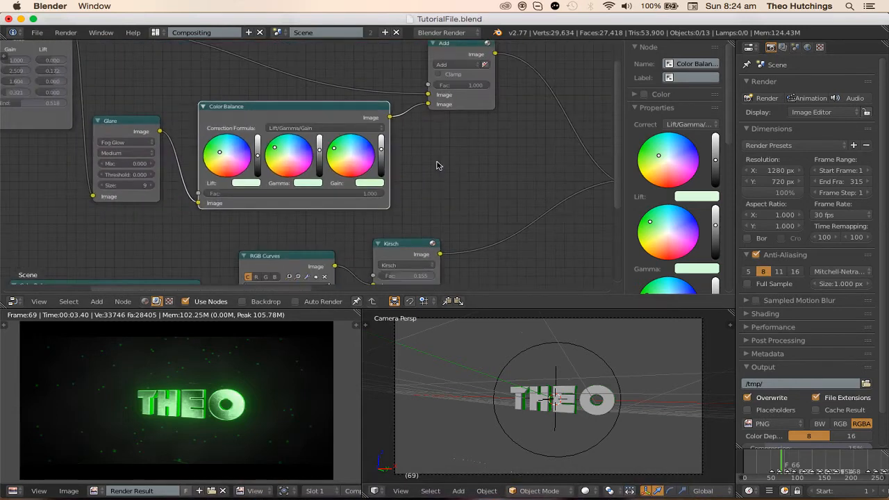
pyautogui.moveTo(441, 164); pyautogui.dragTo(590, 145, button='middle')
pyautogui.scroll(5, 590, 146)
pyautogui.moveTo(285, 161); pyautogui.dragTo(405, 209, button='middle')
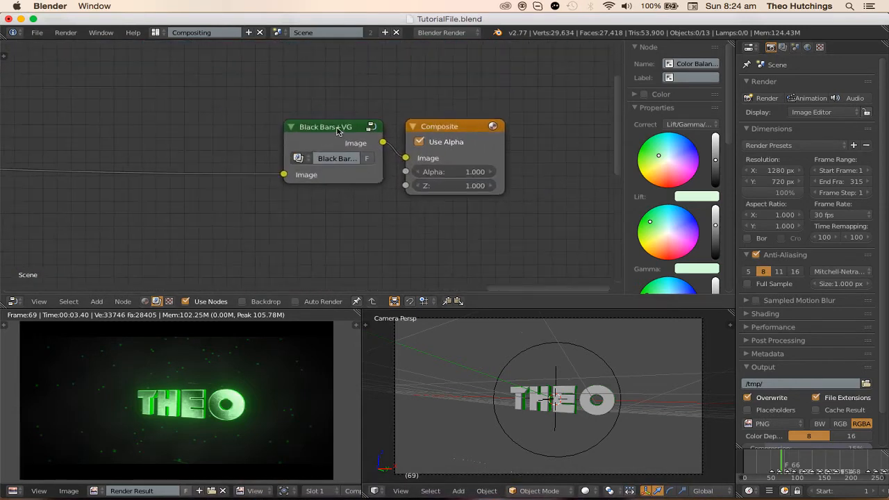
pyautogui.moveTo(339, 133); pyautogui.dragTo(309, 137)
pyautogui.hotkey('shift', 'a')
pyautogui.click(351, 137)
pyautogui.write('hue')
pyautogui.press('Return')
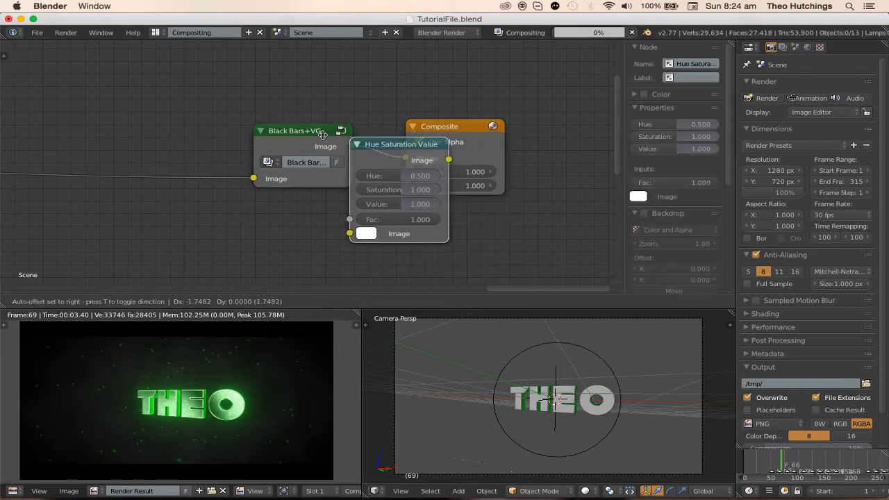
pyautogui.click(328, 117)
# - Try a hue of 0.691 in the Hue Saturation Value node
pyautogui.scroll(6, 328, 117)
pyautogui.moveTo(484, 137); pyautogui.dragTo(311, 135, button='middle')
pyautogui.scroll(3, 313, 137)
pyautogui.moveTo(394, 144); pyautogui.dragTo(250, 149, button='middle')
pyautogui.moveTo(250, 149); pyautogui.dragTo(283, 149)
pyautogui.scroll(-2, 321, 118)
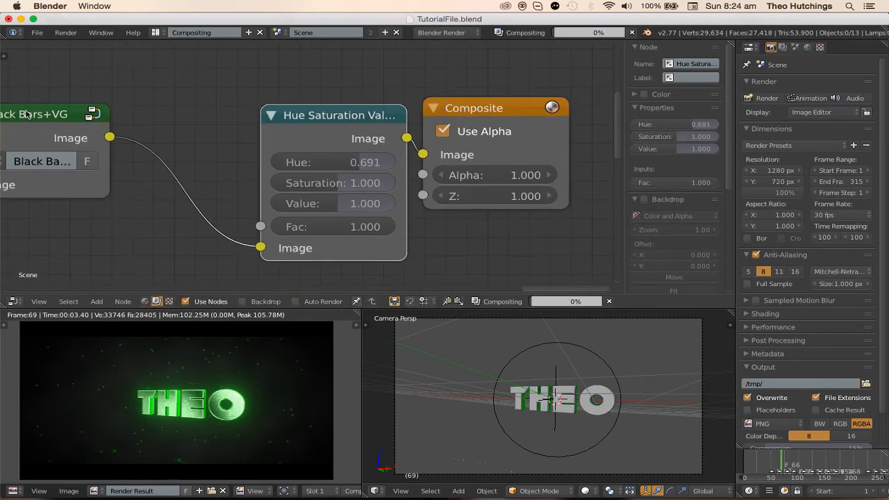
# - Move the Black Bars+VG group closer to the Hue Saturation Value node and set the hue to 0.727
pyautogui.moveTo(28, 115); pyautogui.dragTo(157, 113)
pyautogui.scroll(2, 222, 162)
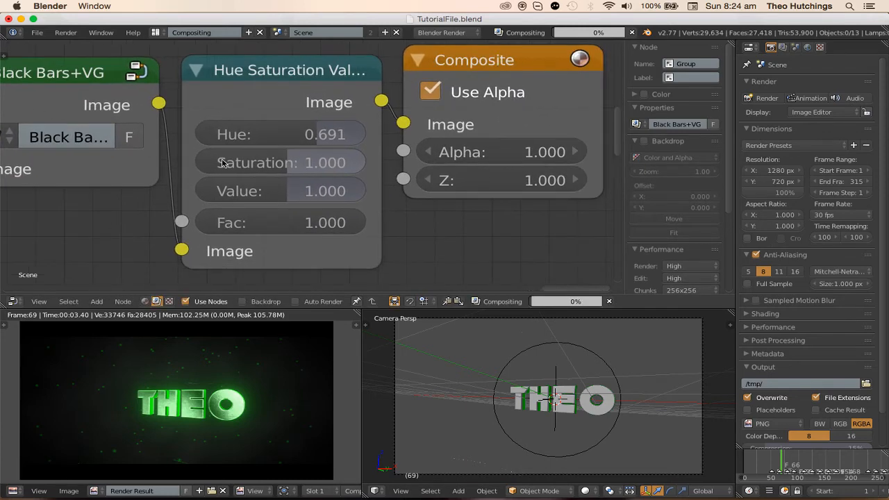
pyautogui.moveTo(319, 135); pyautogui.dragTo(324, 135)
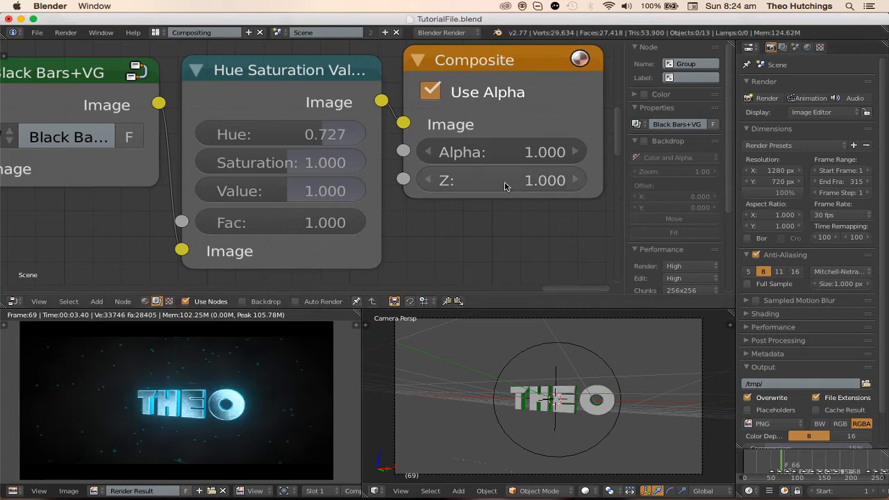
# - Test the overall color of the intro with a hue of 1.000, followed by 0.227
pyautogui.scroll(-4, 270, 234)
pyautogui.scroll(4, 243, 258)
pyautogui.moveTo(325, 134); pyautogui.dragTo(366, 135)
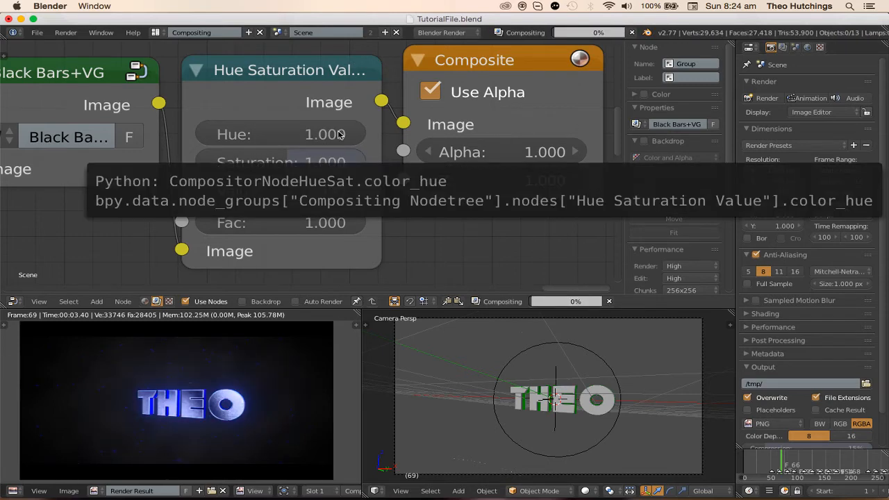
pyautogui.moveTo(339, 135); pyautogui.dragTo(244, 136)
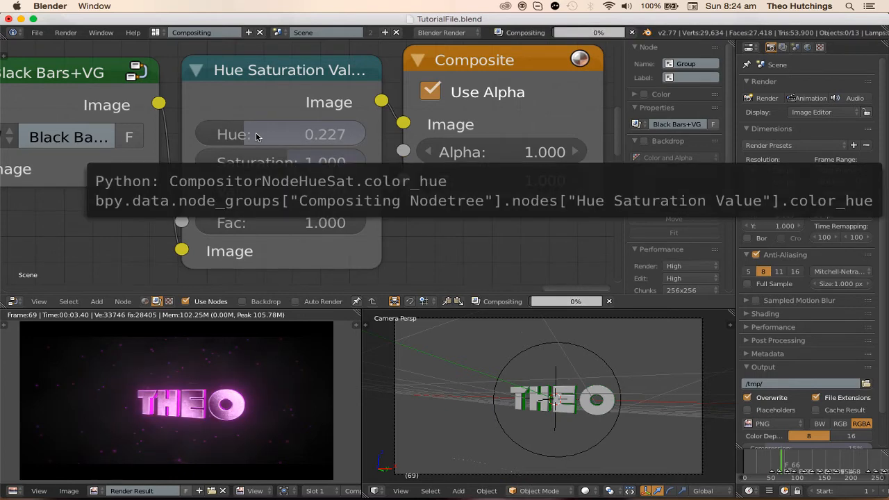
# - Try hues of 0.300, 0.409, 0.164, 0.064 and 0.427 in the Hue Saturation Value node
pyautogui.moveTo(248, 134); pyautogui.dragTo(256, 137)
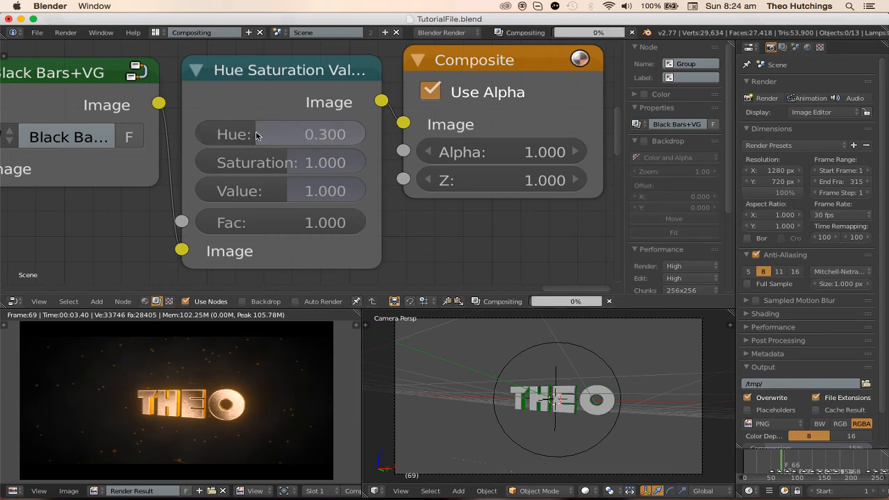
pyautogui.moveTo(256, 135); pyautogui.dragTo(290, 137)
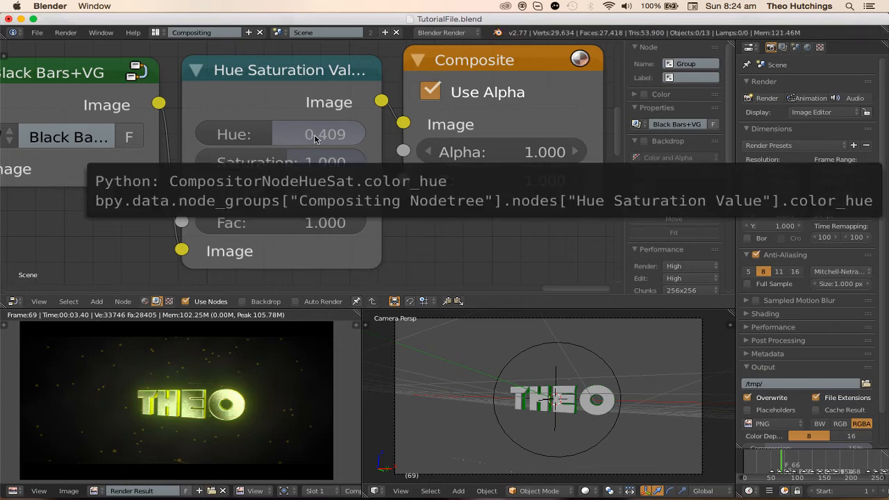
pyautogui.hotkey('ctrl', 'z')
pyautogui.moveTo(238, 134); pyautogui.dragTo(235, 135)
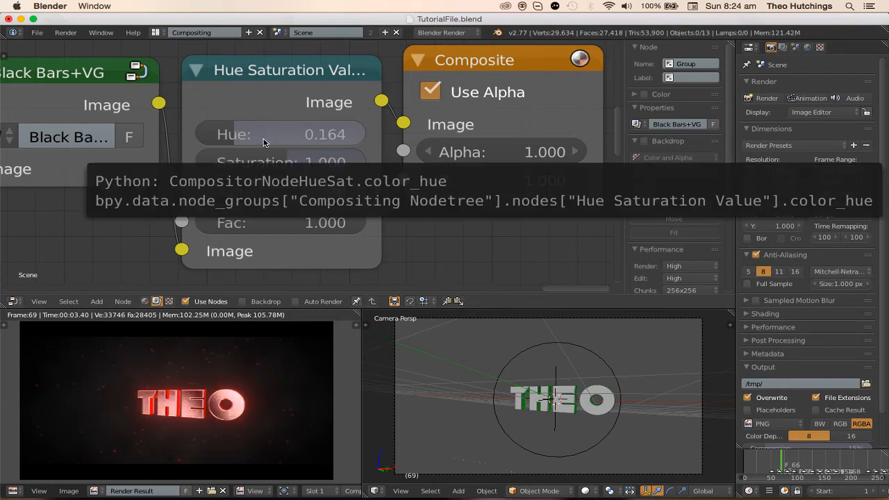
pyautogui.moveTo(263, 142); pyautogui.dragTo(219, 135)
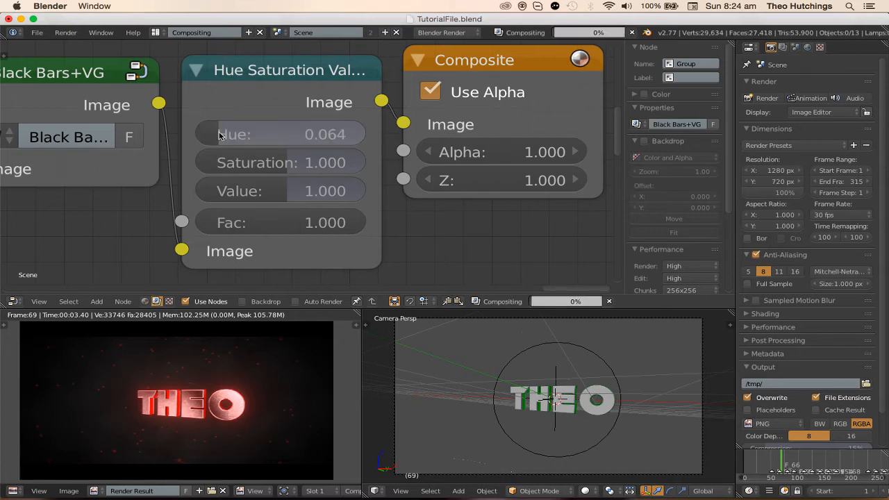
pyautogui.moveTo(219, 135); pyautogui.dragTo(279, 135)
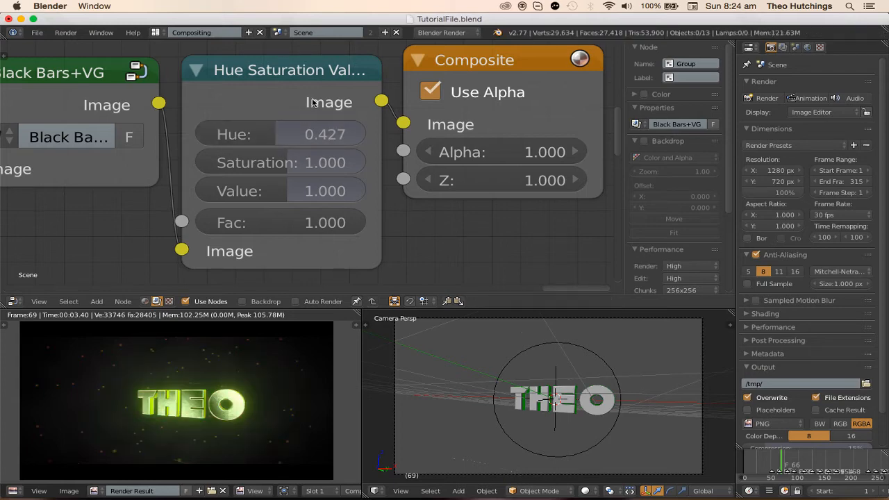
# - Set the hue of the Hue Saturation Value node to 0.800
pyautogui.click(261, 135)
pyautogui.write('0.827')
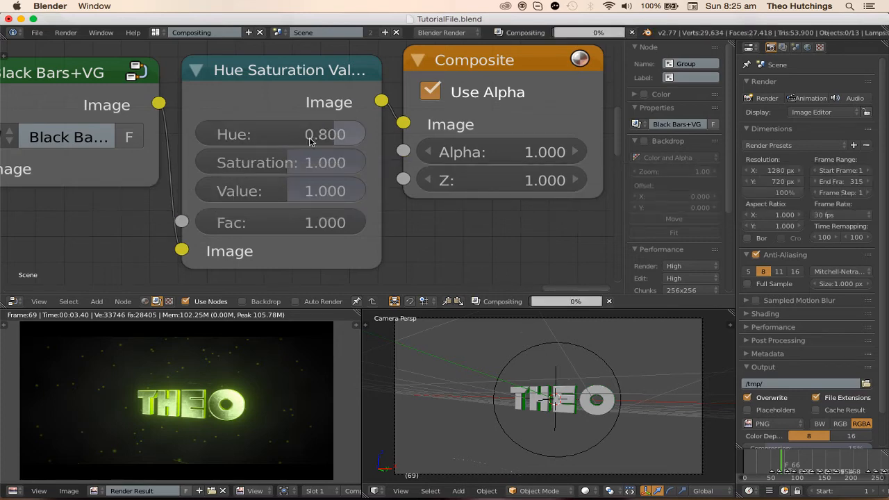
# - Tint the gain of the smoke and particles layer's Color Balance node strong green and lower its brightness slightly
pyautogui.scroll(-3, 292, 172)
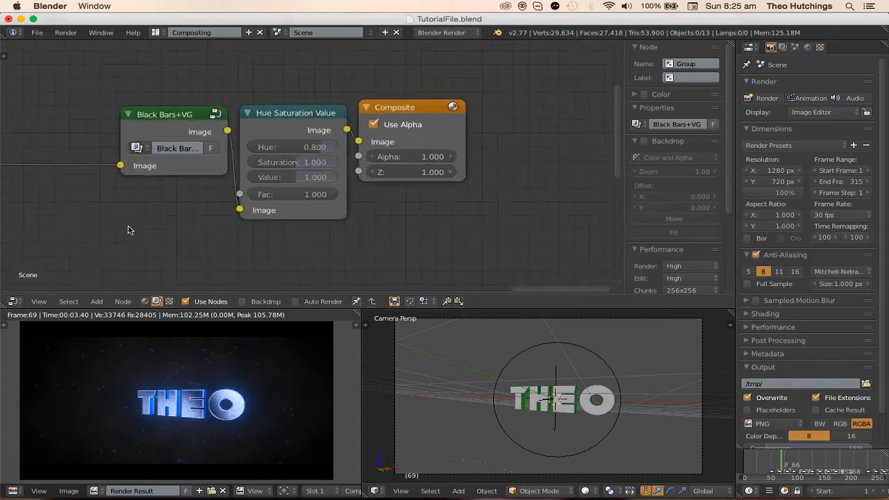
pyautogui.moveTo(129, 230); pyautogui.dragTo(379, 243, button='middle')
pyautogui.scroll(-6, 190, 260)
pyautogui.moveTo(191, 259); pyautogui.dragTo(368, 198, button='middle')
pyautogui.moveTo(153, 220); pyautogui.dragTo(382, 203, button='middle')
pyautogui.moveTo(125, 186); pyautogui.dragTo(581, 192, button='middle')
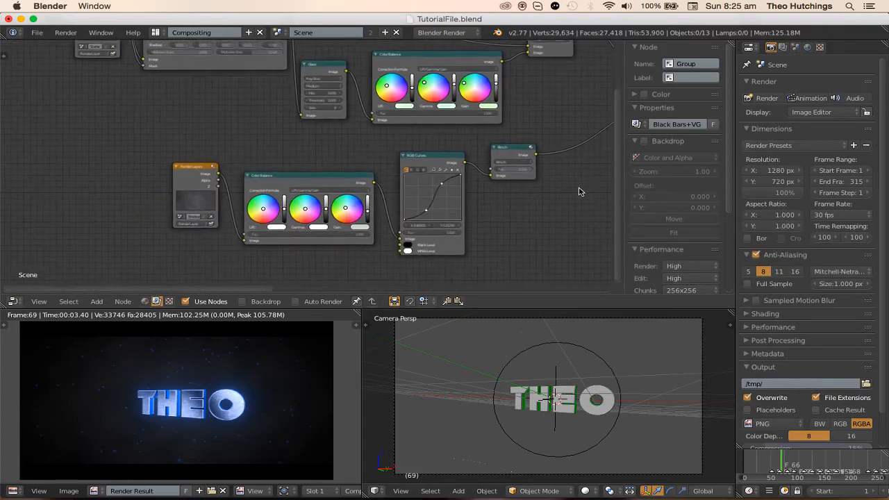
pyautogui.scroll(8, 377, 205)
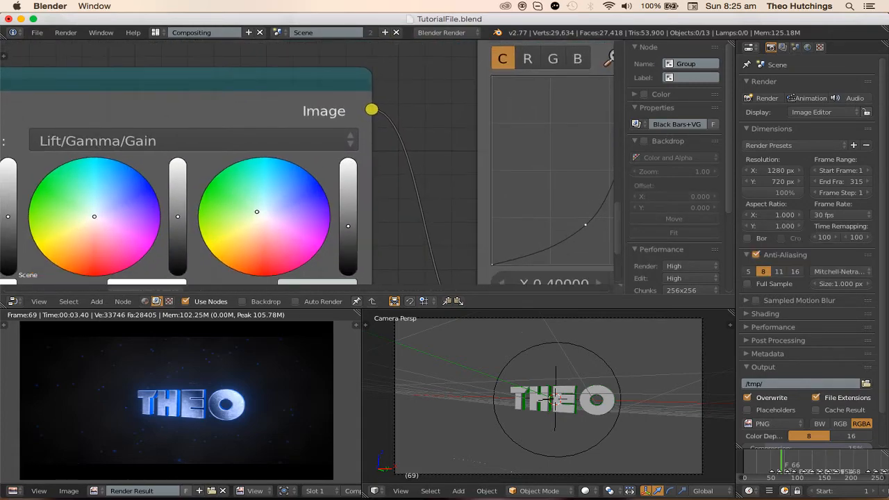
pyautogui.moveTo(257, 212); pyautogui.dragTo(206, 190)
pyautogui.moveTo(343, 223); pyautogui.dragTo(321, 182, button='middle')
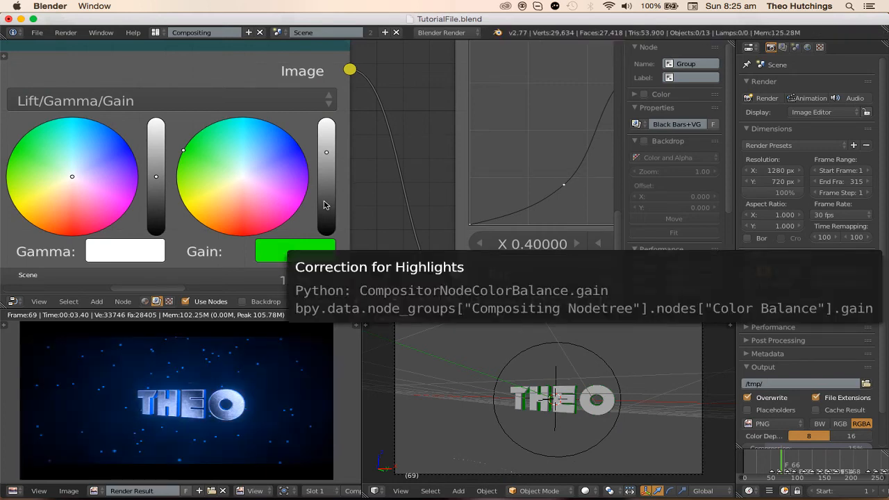
pyautogui.click(329, 204)
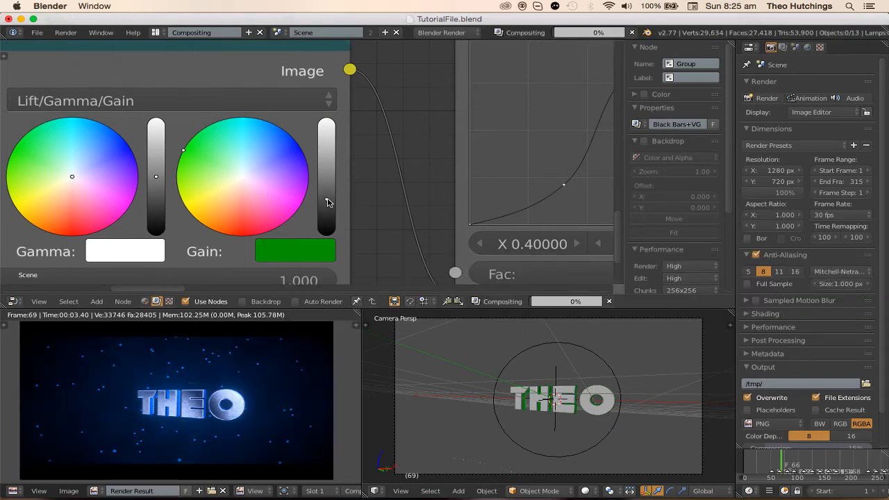
pyautogui.click(328, 188)
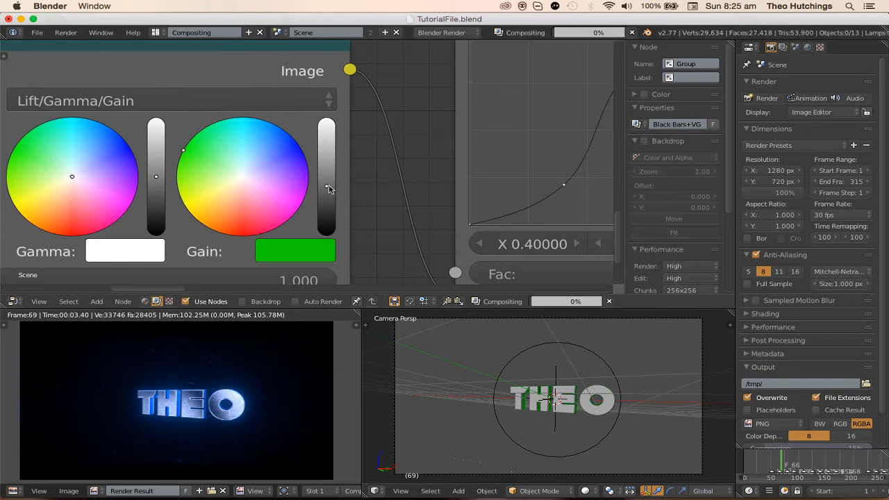
# - Move the lower point of the smoke layer's RGB Curves node to X 0.32778, Y 0.25000
pyautogui.moveTo(344, 199); pyautogui.dragTo(210, 182, button='middle')
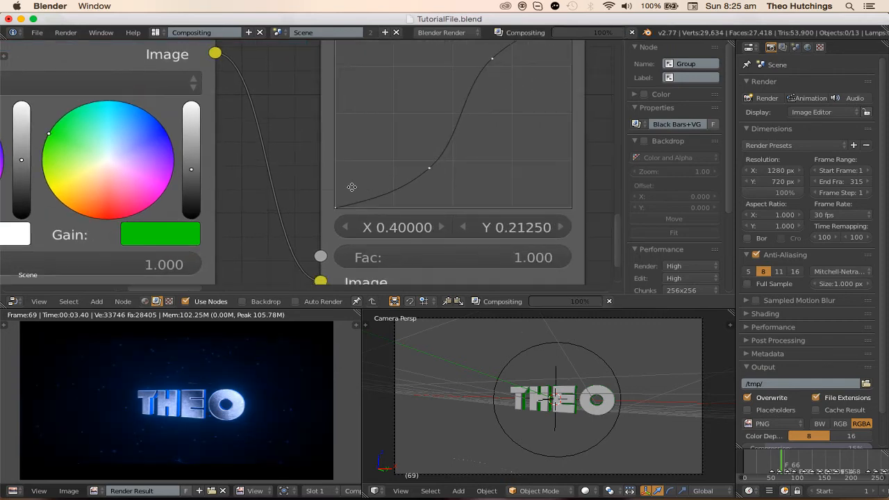
pyautogui.moveTo(352, 187); pyautogui.dragTo(325, 192, button='middle')
pyautogui.scroll(-1, 325, 192)
pyautogui.moveTo(381, 169); pyautogui.dragTo(382, 169)
pyautogui.moveTo(381, 169); pyautogui.dragTo(361, 213, button='middle')
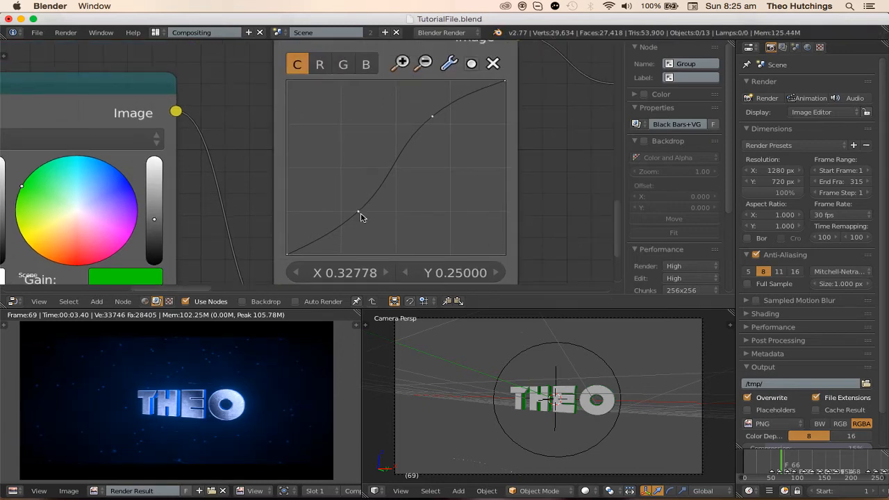
pyautogui.scroll(-3, 377, 214)
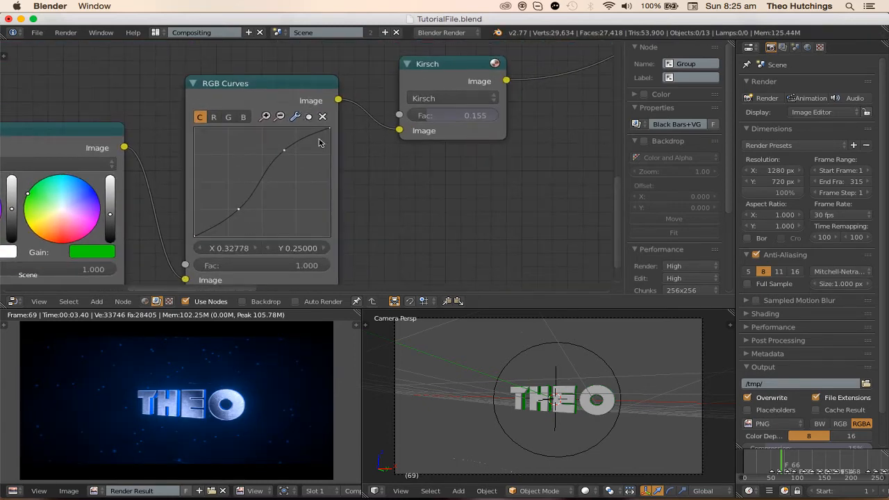
# - Return to the Default layout and add a new scene with copied settings, named Particles
pyautogui.click(158, 32)
pyautogui.click(181, 77)
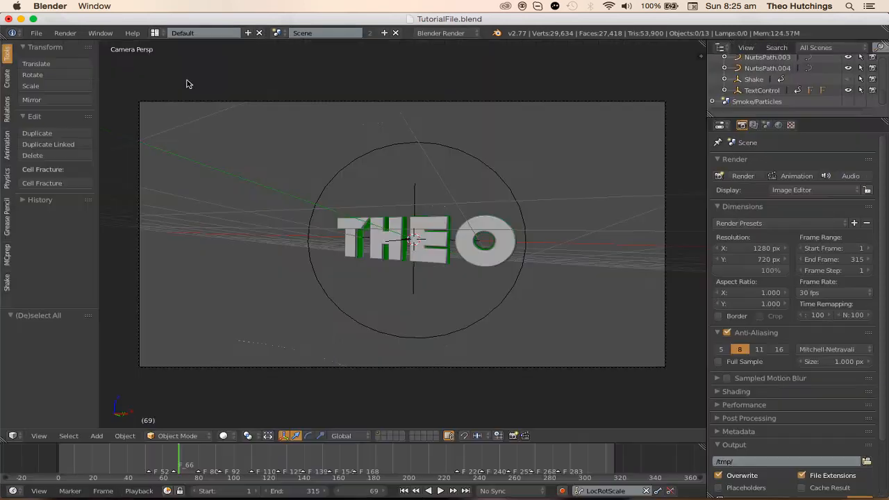
pyautogui.click(386, 34)
pyautogui.click(362, 66)
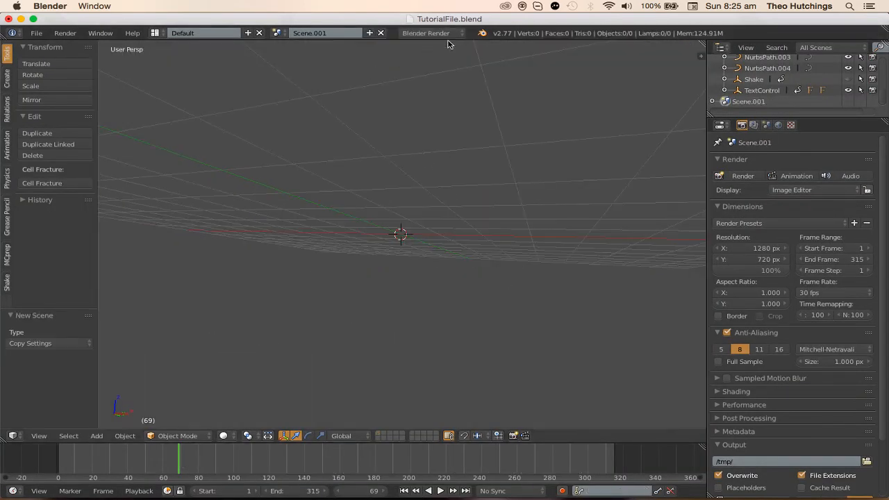
pyautogui.click(431, 33)
pyautogui.click(304, 33)
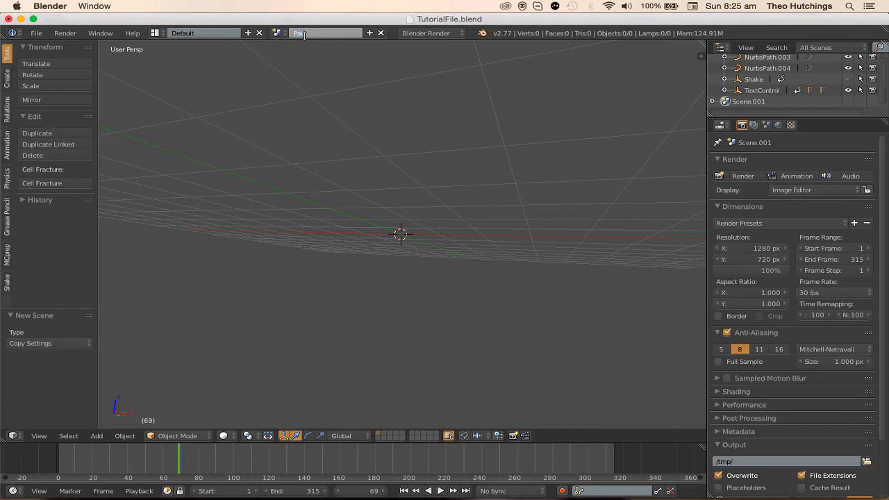
pyautogui.write('Particles')
pyautogui.press('Return')
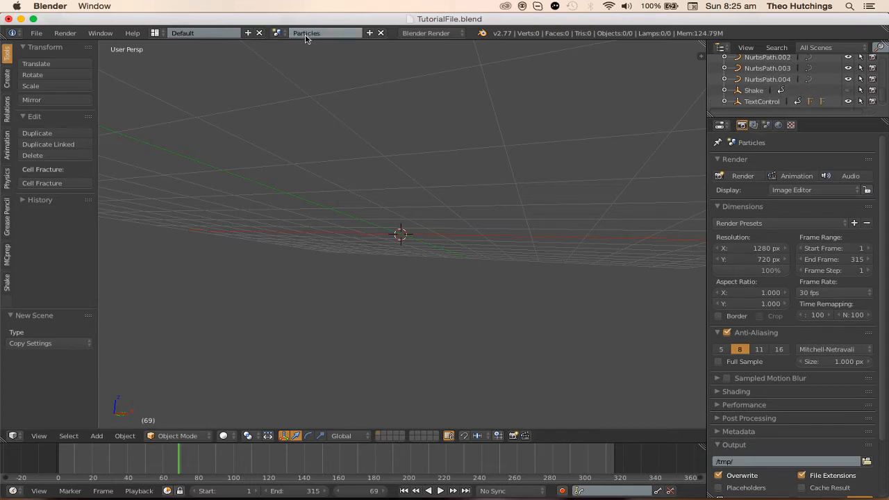
# - Select the Sphere.001 particle emitter in the Smoke/Particles scene and link it to the Particles scene
pyautogui.click(279, 33)
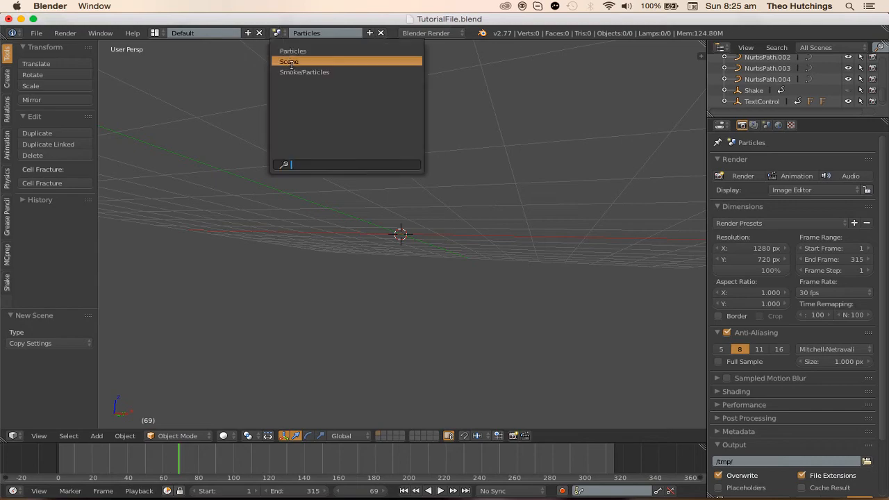
pyautogui.click(300, 71)
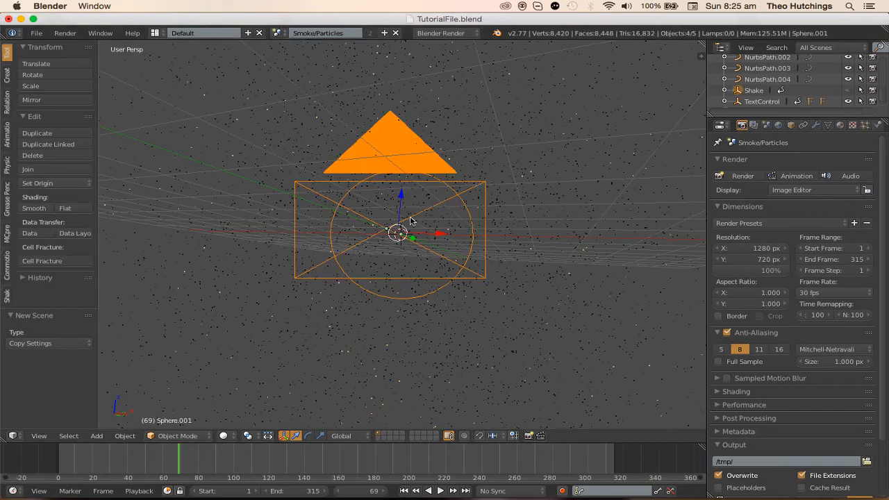
pyautogui.rightClick(435, 145)
pyautogui.moveTo(424, 164); pyautogui.dragTo(458, 163, button='middle')
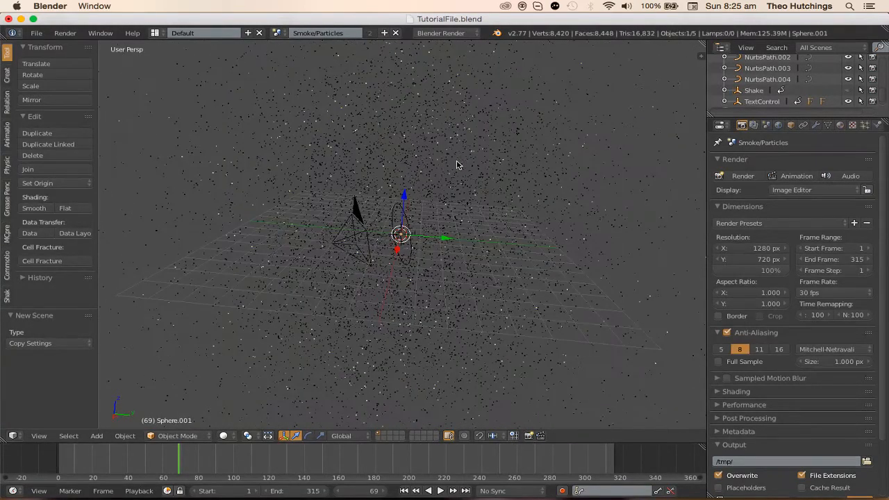
pyautogui.hotkey('ctrl', 'l')
pyautogui.moveTo(457, 163)
pyautogui.press('Return')
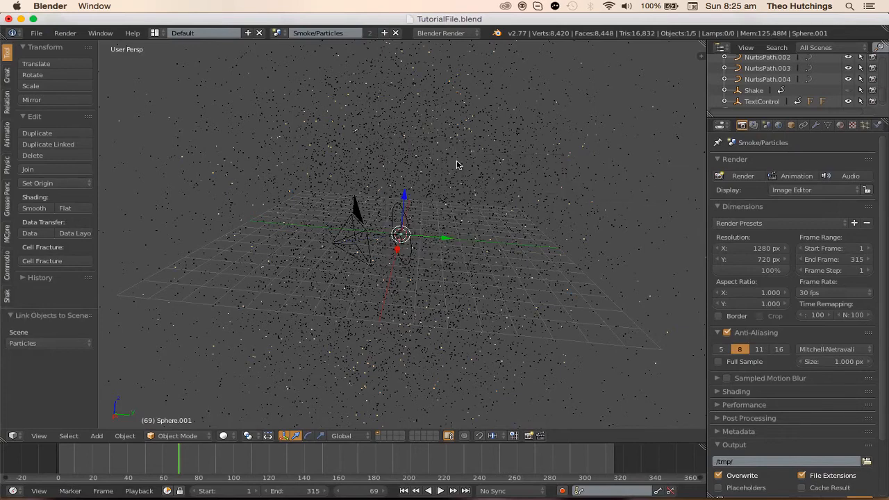
# - Delete Sphere.001 from the Smoke/Particles scene and rename that scene Smoke
pyautogui.press('x')
pyautogui.click(391, 162)
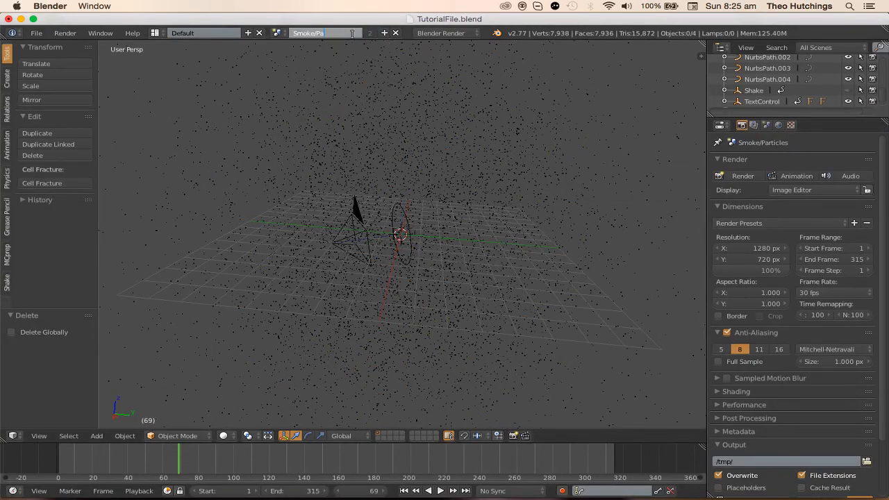
# - Switch to the Particles scene and deselect the linked particle emitter
pyautogui.click(276, 33)
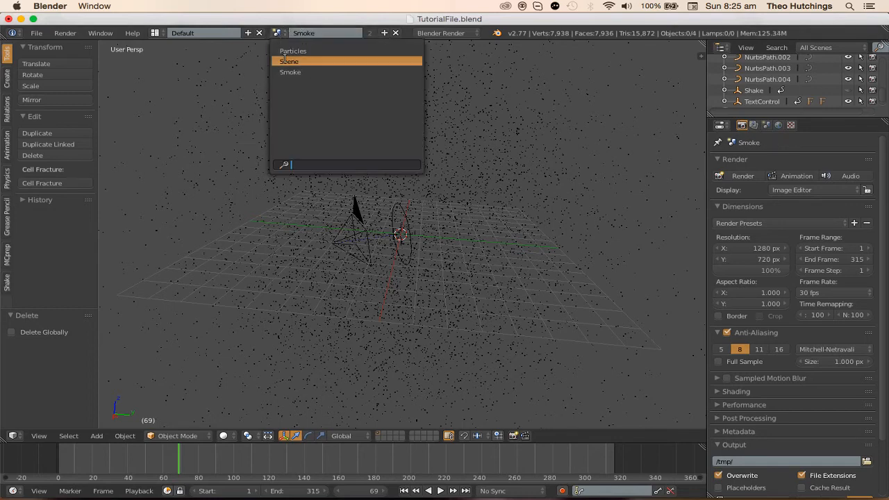
pyautogui.click(295, 49)
pyautogui.press('a')
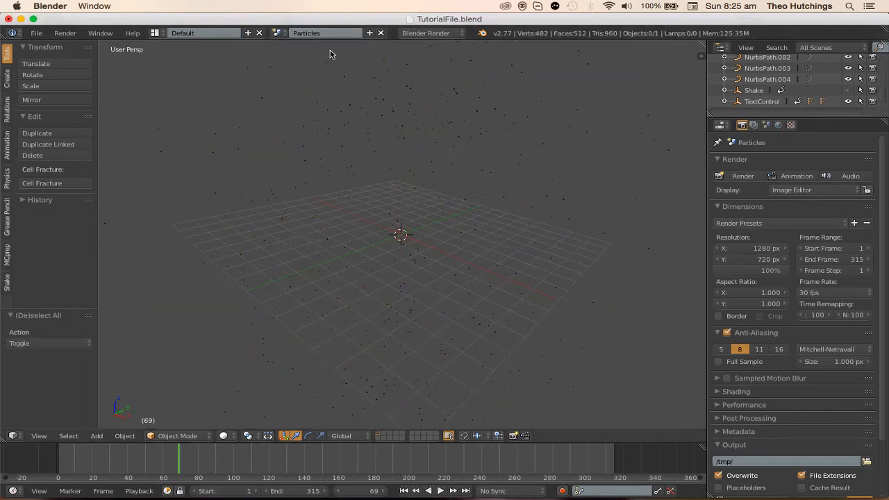
# - Link the camera and the CamControl and Shake empties from Scene to the Particles scene, then hide the selected empties again
pyautogui.click(277, 32)
pyautogui.click(299, 59)
pyautogui.press('KP_0')
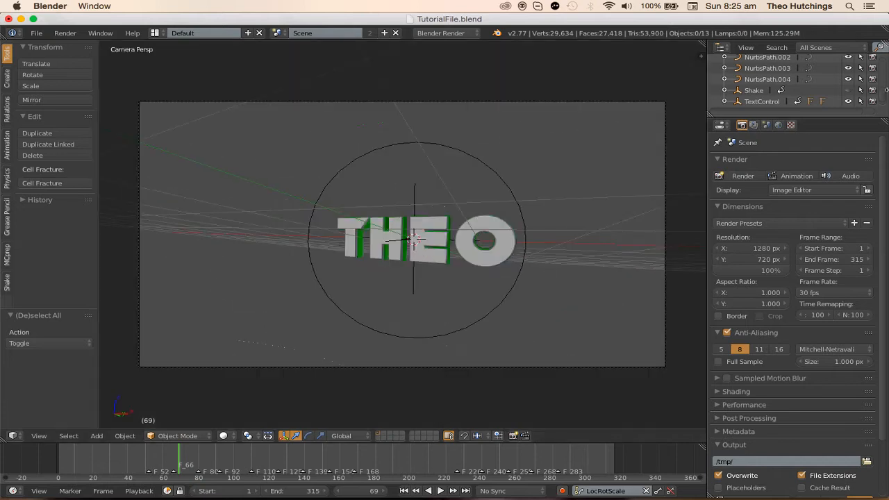
pyautogui.click(492, 364)
pyautogui.keyDown('shift'); pyautogui.click(429, 282); pyautogui.keyUp('shift')
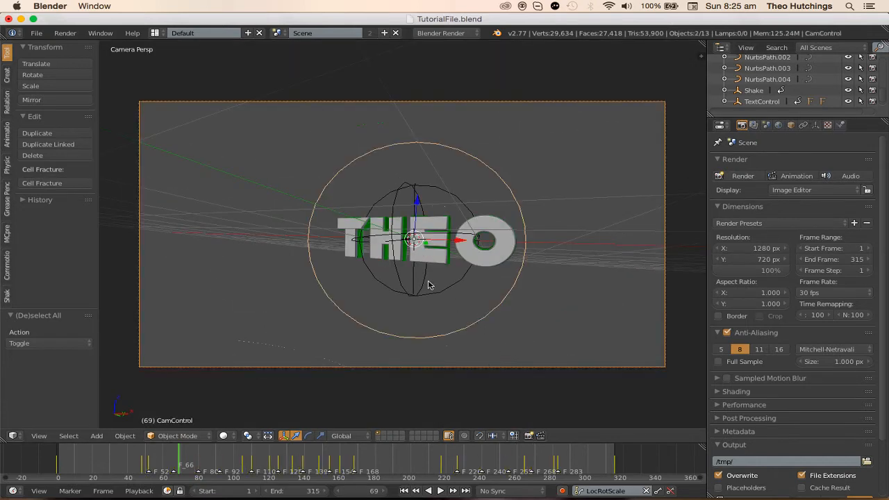
pyautogui.keyDown('shift'); pyautogui.click(420, 292); pyautogui.keyUp('shift')
pyautogui.hotkey('ctrl', 'l')
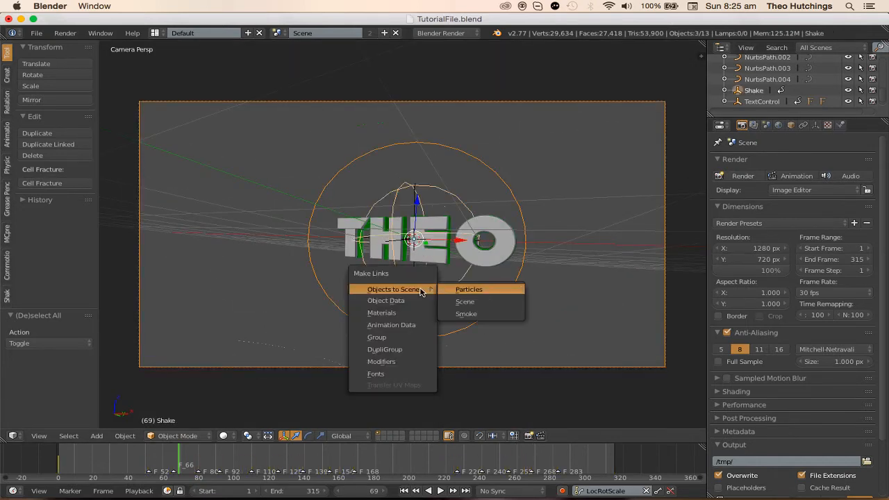
pyautogui.click(468, 289)
pyautogui.press('h')
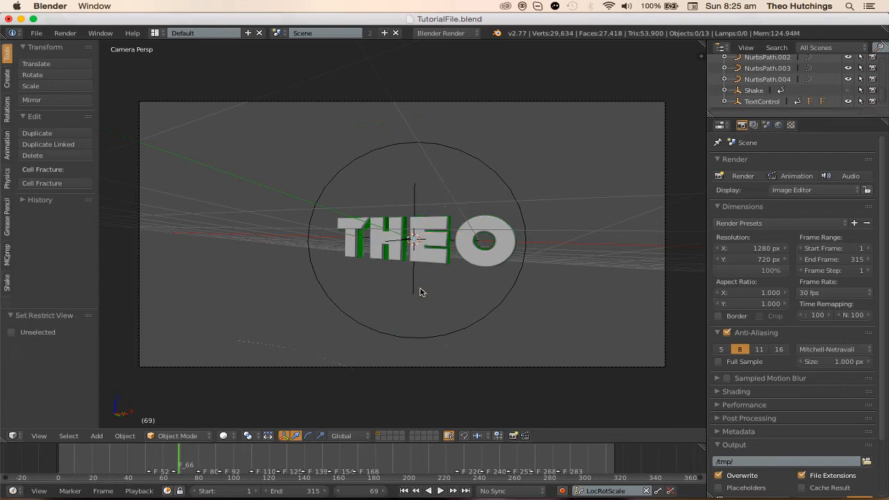
# - Render the current frame from the Compositing layout and set the Kirsch filter factor to 0.618
pyautogui.click(170, 34)
pyautogui.click(198, 73)
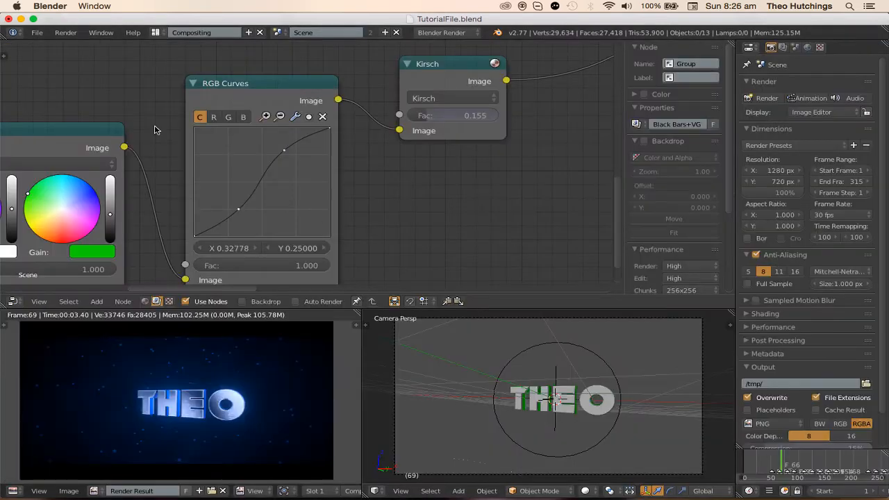
pyautogui.click(66, 33)
pyautogui.click(77, 46)
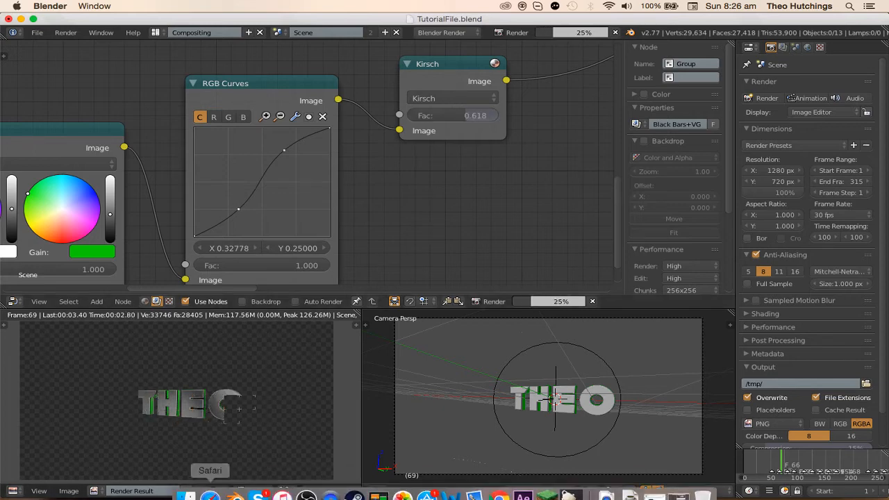
# - Raise the brightness of the green gain in the Smoke layer's Color Balance node
pyautogui.scroll(-3, 256, 257)
pyautogui.moveTo(254, 228); pyautogui.dragTo(417, 122, button='middle')
pyautogui.scroll(-4, 374, 136)
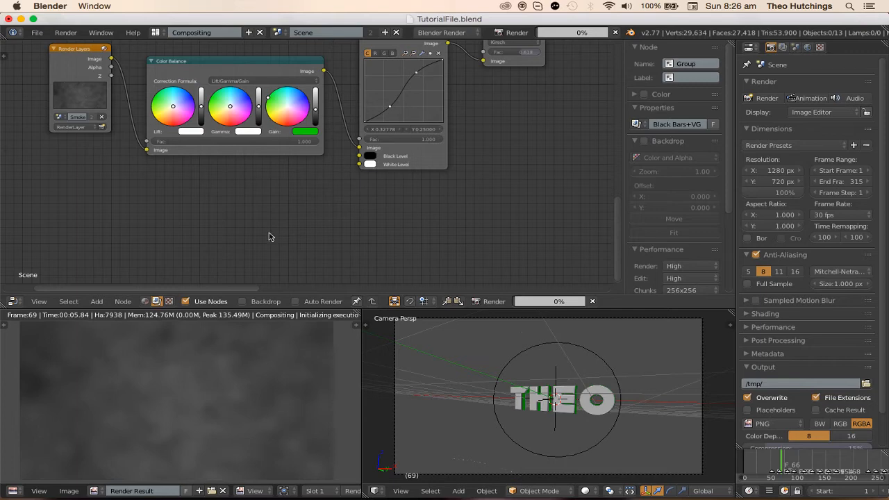
pyautogui.scroll(1, 184, 417)
pyautogui.scroll(5, 294, 163)
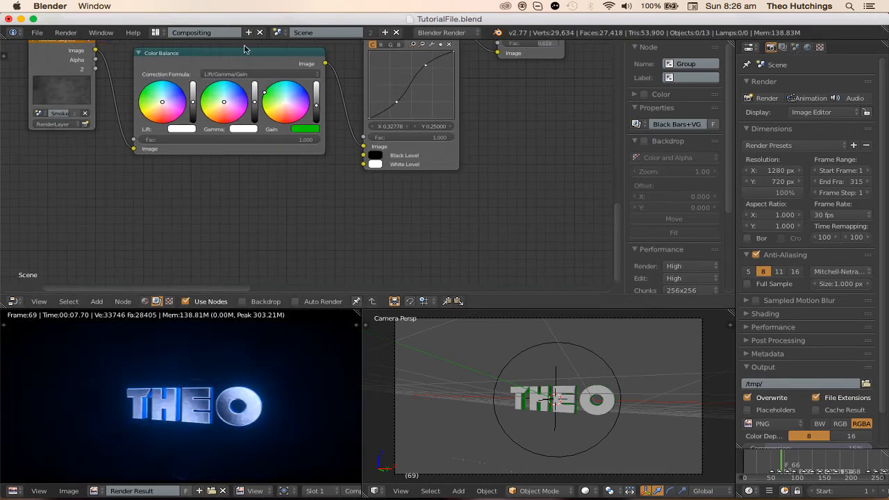
pyautogui.moveTo(511, 147); pyautogui.dragTo(371, 195, button='middle')
pyautogui.moveTo(114, 172); pyautogui.dragTo(303, 131, button='middle')
pyautogui.click(383, 195)
pyautogui.scroll(-1, 301, 197)
pyautogui.scroll(-1, 295, 415)
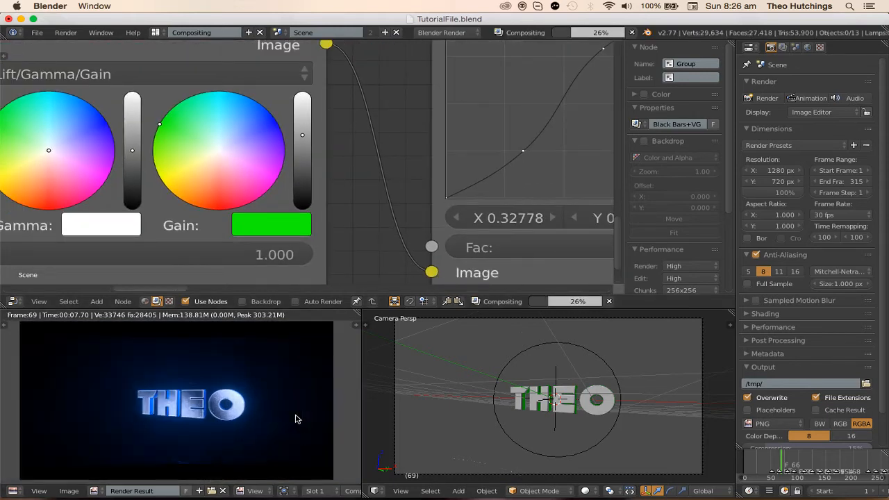
pyautogui.moveTo(295, 162); pyautogui.dragTo(294, 149)
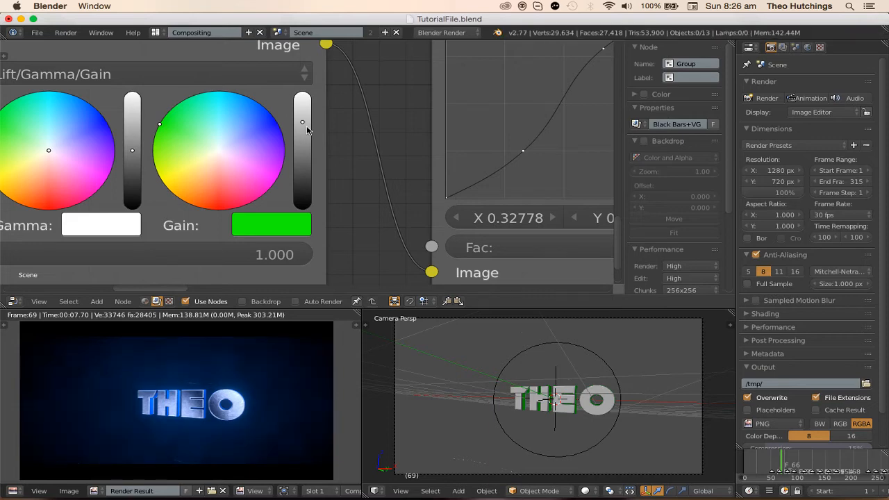
pyautogui.click(307, 130)
# - Duplicate the Smoke Render Layers node, place the copy below the original and open its scene list
pyautogui.scroll(-5, 303, 128)
pyautogui.moveTo(89, 214); pyautogui.dragTo(210, 199, button='middle')
pyautogui.scroll(-1, 72, 203)
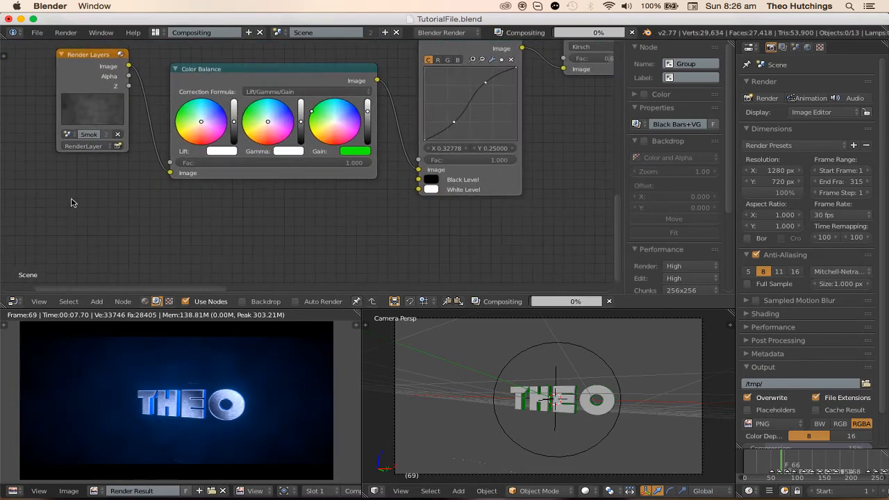
pyautogui.moveTo(112, 190); pyautogui.dragTo(51, 202, button='middle')
pyautogui.scroll(-1, 52, 202)
pyautogui.moveTo(94, 178); pyautogui.dragTo(137, 165, button='middle')
pyautogui.click(73, 103)
pyautogui.hotkey('shift', 'd')
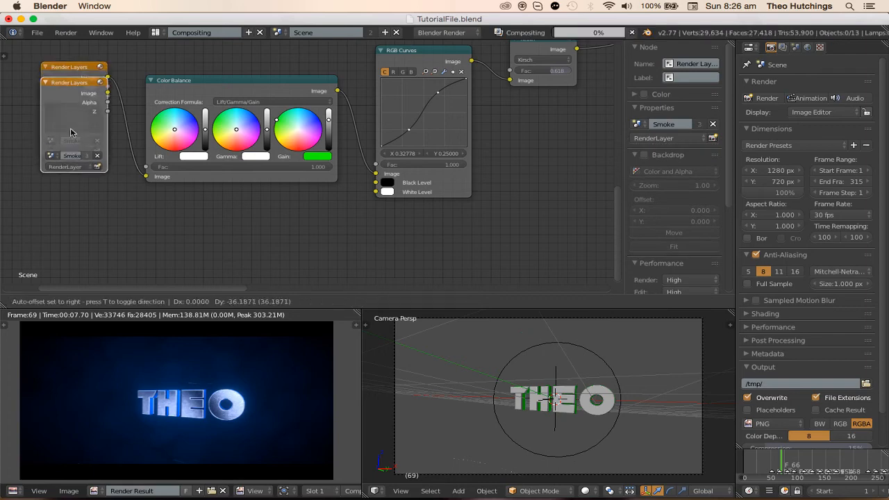
pyautogui.click(64, 234)
pyautogui.moveTo(64, 234); pyautogui.dragTo(87, 179, button='middle')
pyautogui.click(73, 202)
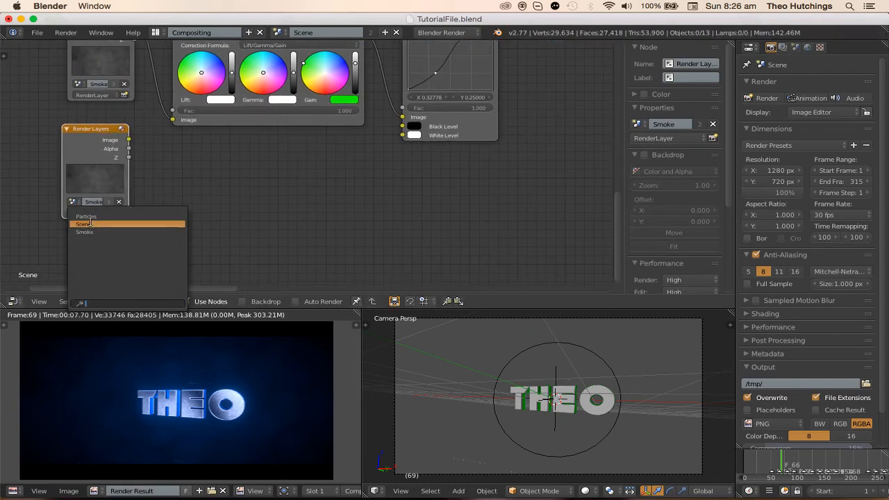
# - Set the new Render Layers node's scene to Particles
pyautogui.click(88, 217)
pyautogui.moveTo(80, 150); pyautogui.dragTo(125, 184)
# - Insert a Mix node between the Kirsch filter and the Alpha Over node and set its blend mode to Add
pyautogui.scroll(-2, 215, 182)
pyautogui.moveTo(230, 182); pyautogui.dragTo(44, 228, button='middle')
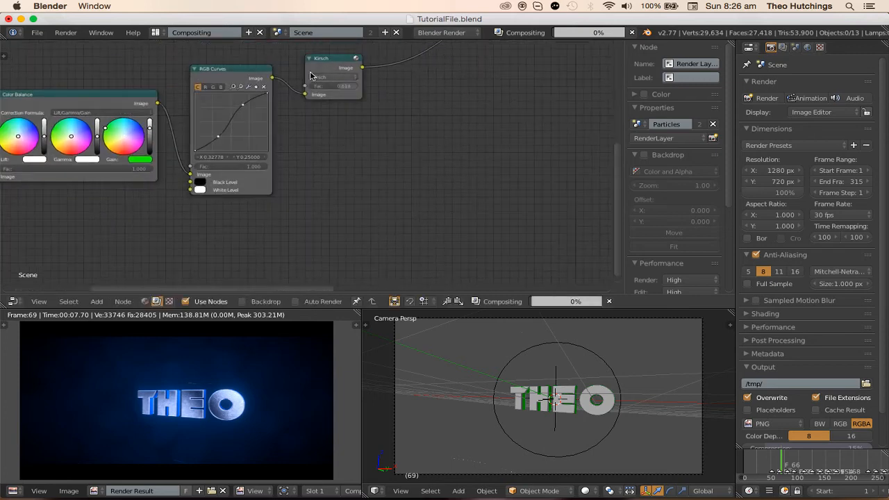
pyautogui.scroll(-3, 310, 76)
pyautogui.moveTo(310, 76); pyautogui.dragTo(272, 165, button='middle')
pyautogui.hotkey('shift', 'a')
pyautogui.click(303, 148)
pyautogui.write('m')
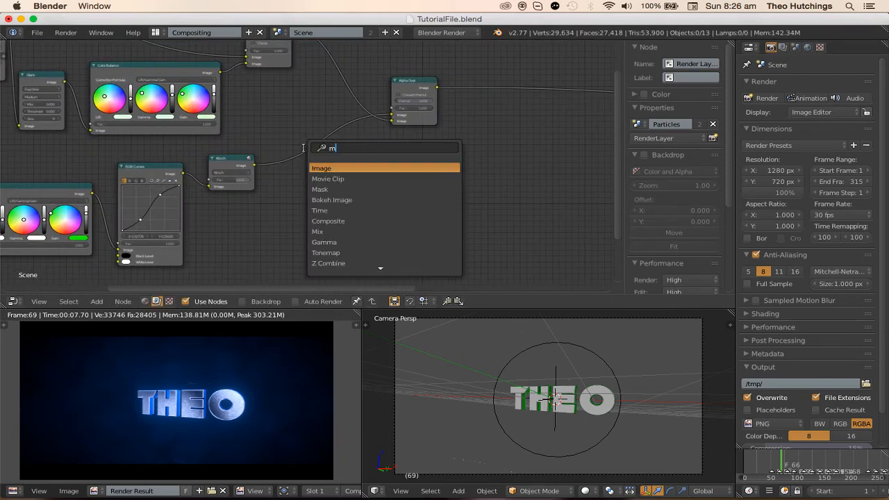
pyautogui.write('ix')
pyautogui.press('Return')
pyautogui.click(303, 149)
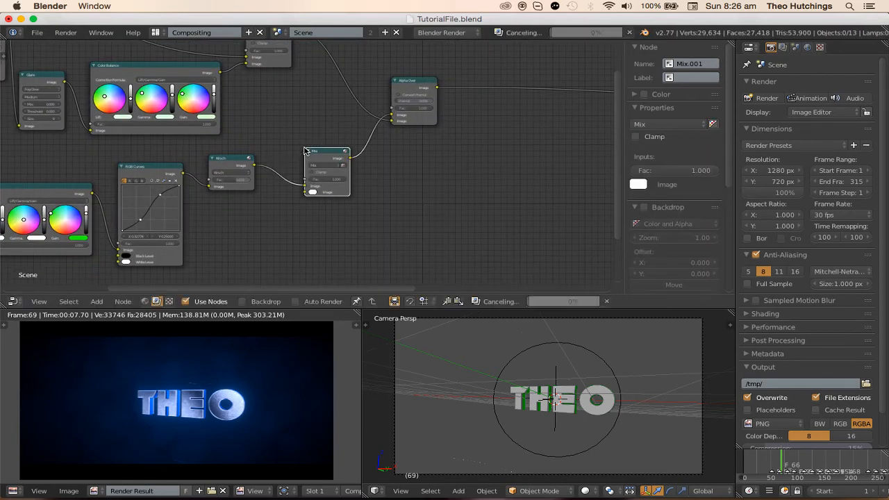
pyautogui.click(318, 167)
pyautogui.click(320, 153)
# - Connect the Particles Render Layers image output to the new Add node's second image input and render that layer
pyautogui.scroll(-1, 271, 170)
pyautogui.moveTo(271, 171); pyautogui.dragTo(354, 121, button='middle')
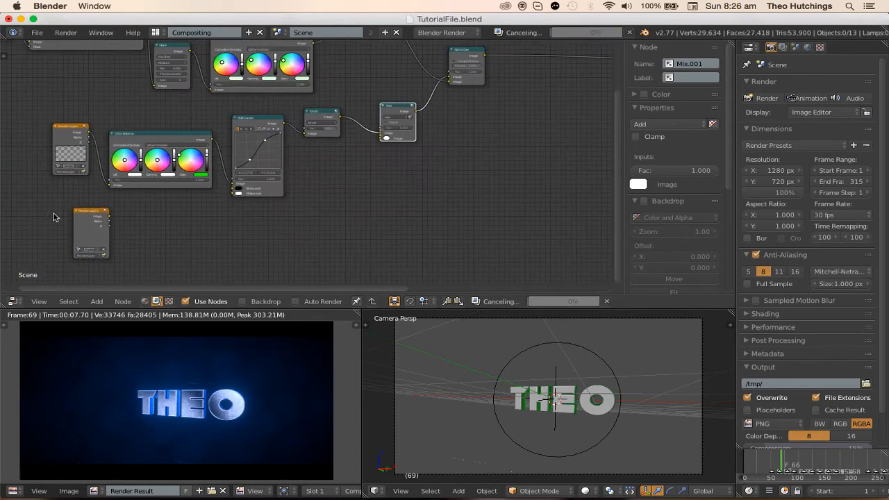
pyautogui.moveTo(108, 217); pyautogui.dragTo(387, 139)
pyautogui.scroll(3, 294, 185)
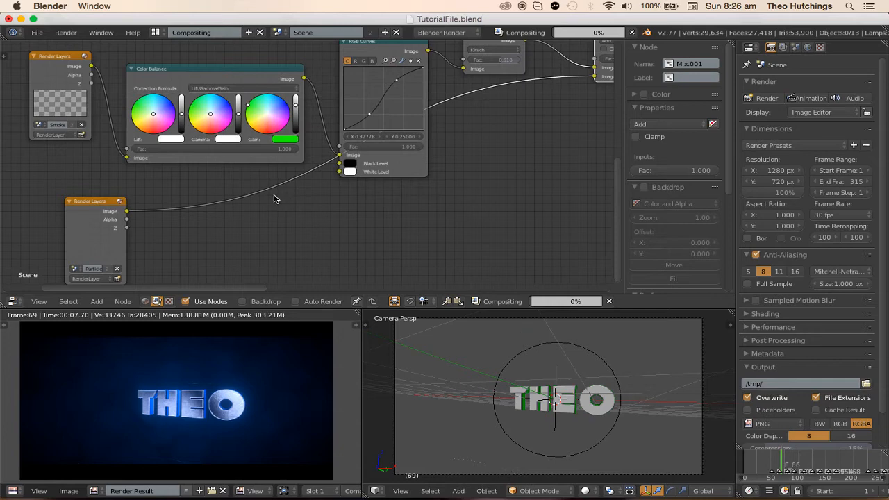
pyautogui.click(116, 278)
# - Insert a Glare node directly after the Particles Render Layers node and set its type to Fog Glow
pyautogui.moveTo(186, 243); pyautogui.dragTo(203, 185, button='middle')
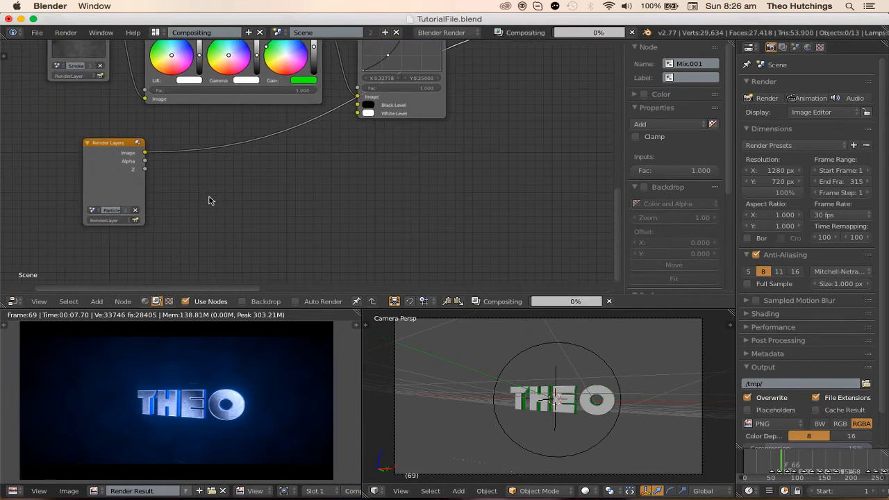
pyautogui.scroll(2, 164, 188)
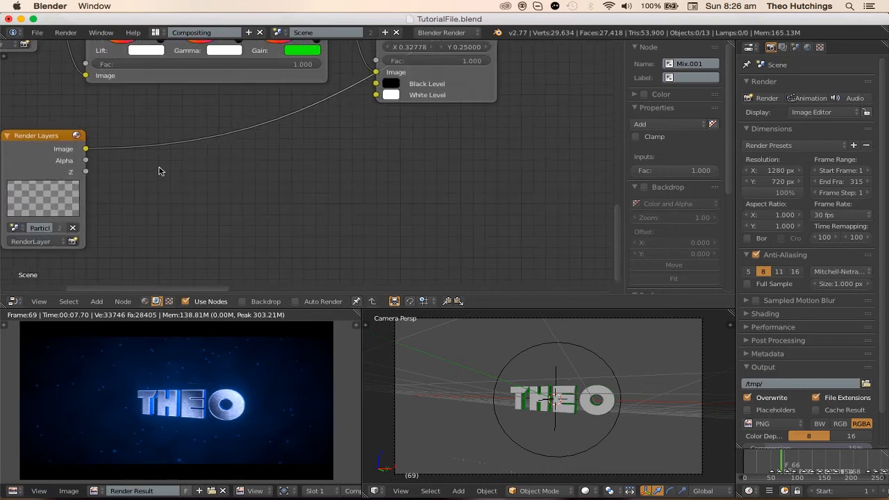
pyautogui.press('space')
pyautogui.write('gla')
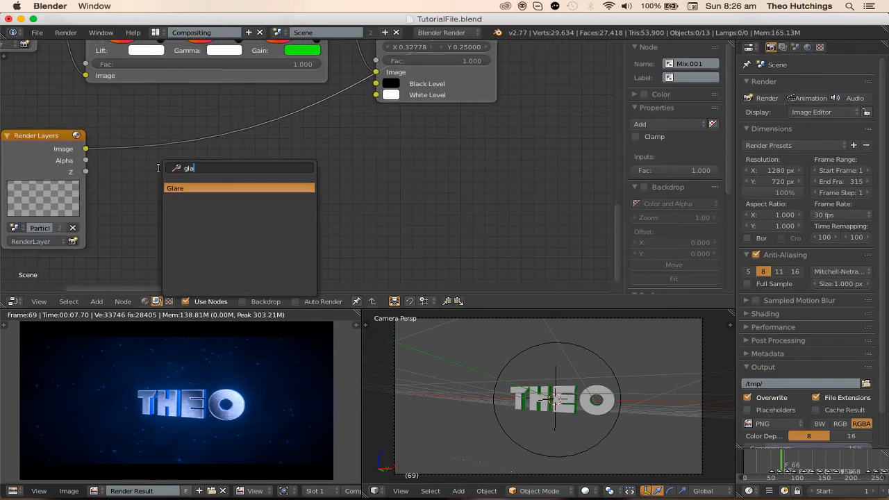
pyautogui.write('re')
pyautogui.press('Return')
pyautogui.click(103, 130)
pyautogui.click(169, 161)
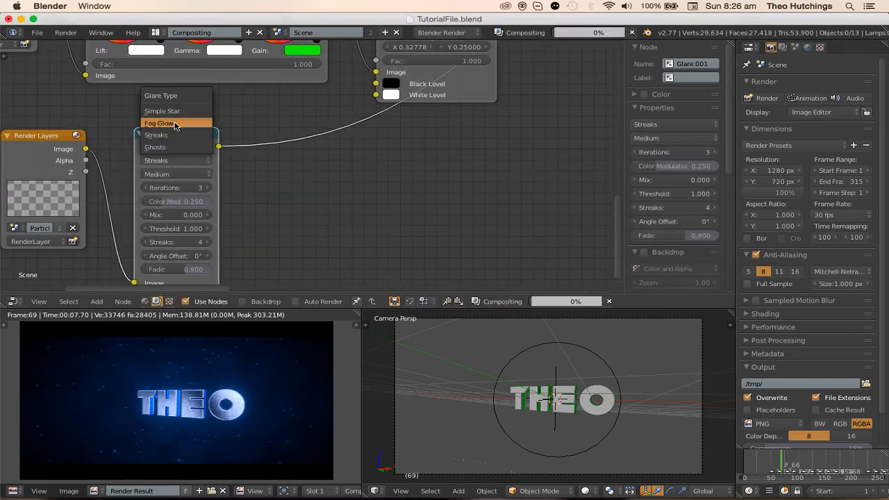
pyautogui.click(175, 125)
# - Set the Glare node's threshold to 0.000 and its size to 9
pyautogui.moveTo(176, 194); pyautogui.dragTo(133, 212)
pyautogui.moveTo(133, 217); pyautogui.dragTo(87, 218)
pyautogui.moveTo(143, 150); pyautogui.dragTo(178, 134)
pyautogui.click(202, 216)
# - Insert a Color Balance node after the Glare node and tint its lift, gamma and gain light green
pyautogui.press('space')
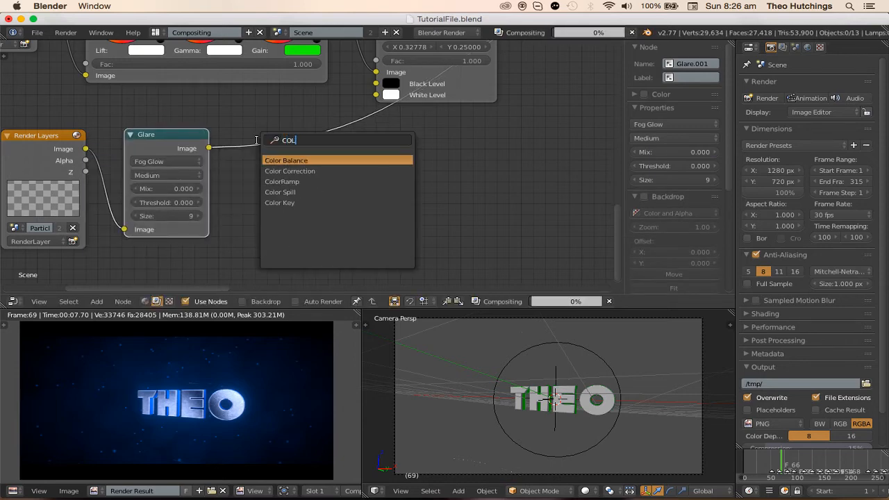
pyautogui.press('Return')
pyautogui.click(256, 140)
pyautogui.scroll(5, 347, 189)
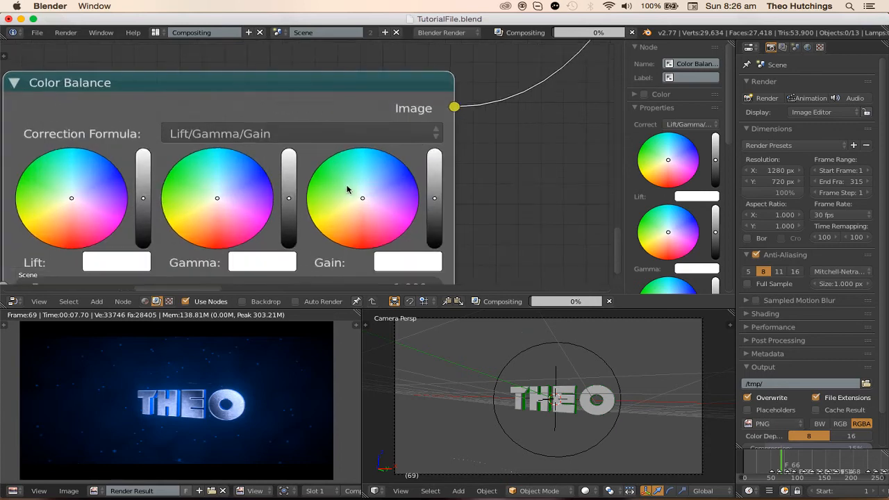
pyautogui.moveTo(347, 189); pyautogui.dragTo(326, 184)
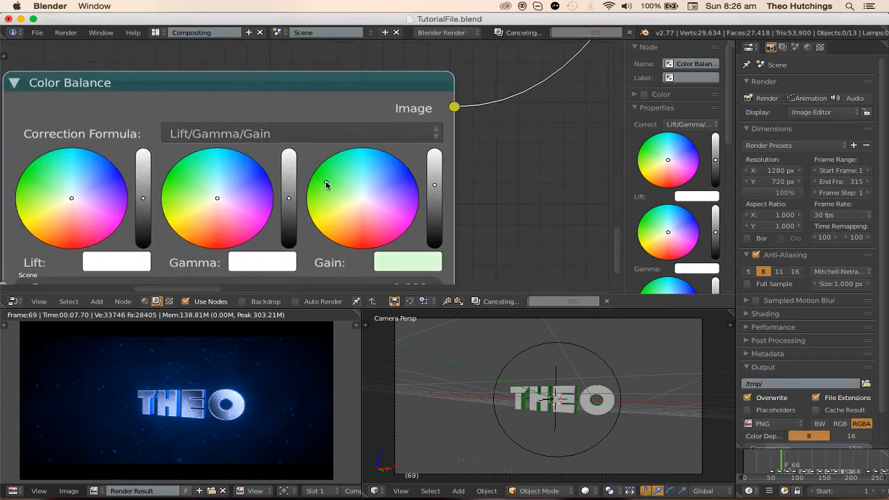
pyautogui.click(52, 192)
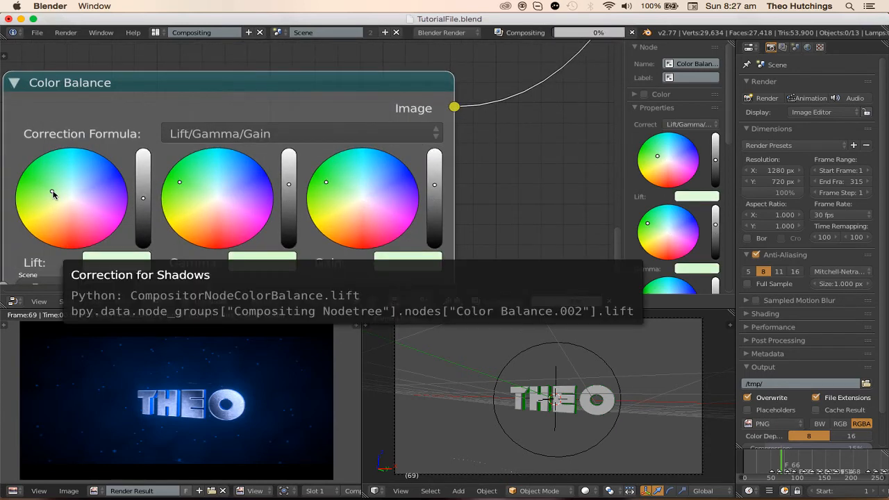
pyautogui.scroll(-3, 316, 184)
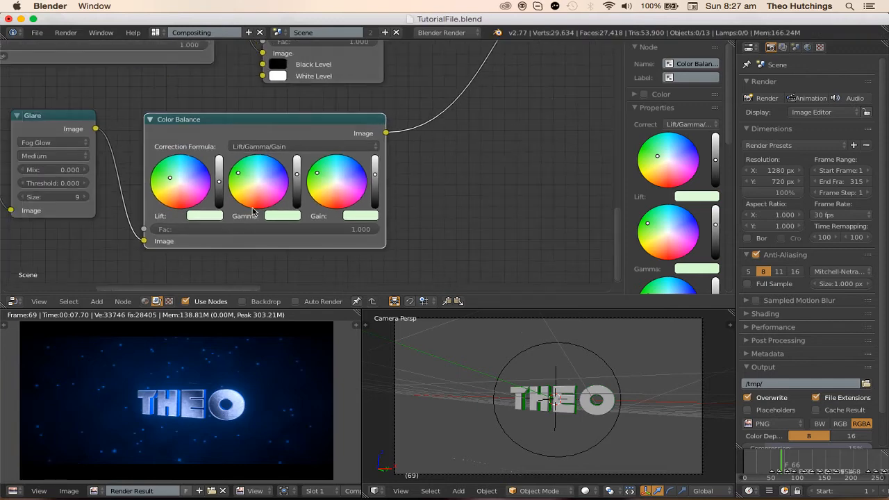
pyautogui.scroll(-1, 186, 211)
# - Switch to the Particles scene and set the second Displace modifier's midlevel on the particle sphere to 0.000
pyautogui.click(278, 32)
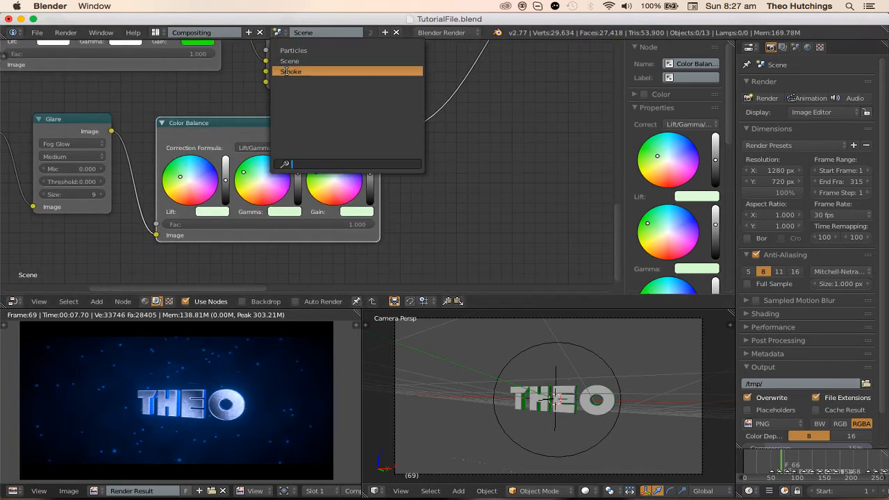
pyautogui.click(300, 50)
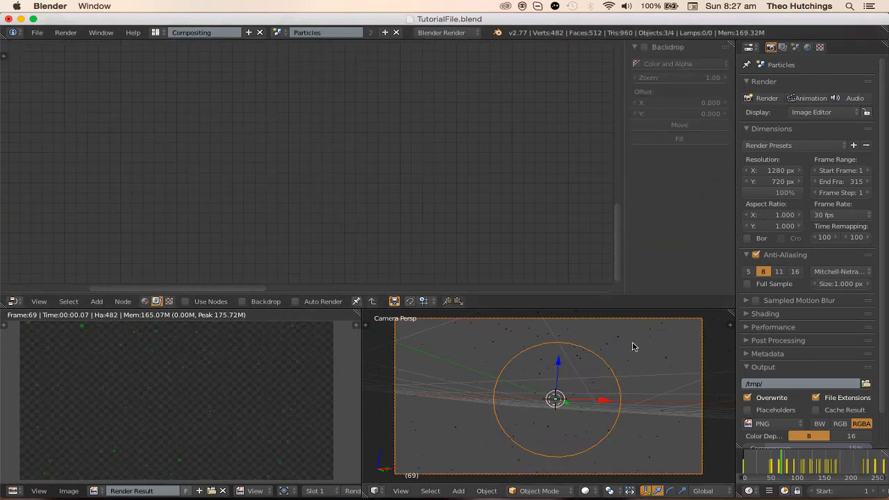
pyautogui.moveTo(619, 341); pyautogui.dragTo(876, 95, button='middle')
pyautogui.click(846, 47)
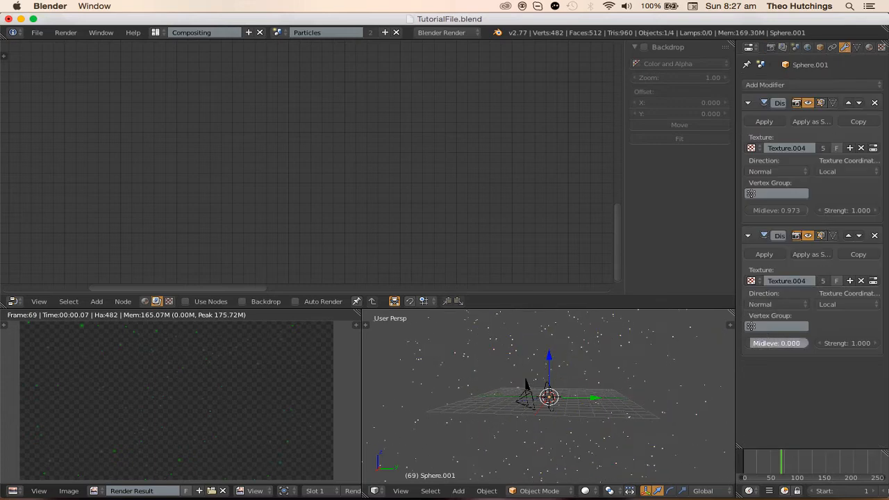
pyautogui.press('KP_0')
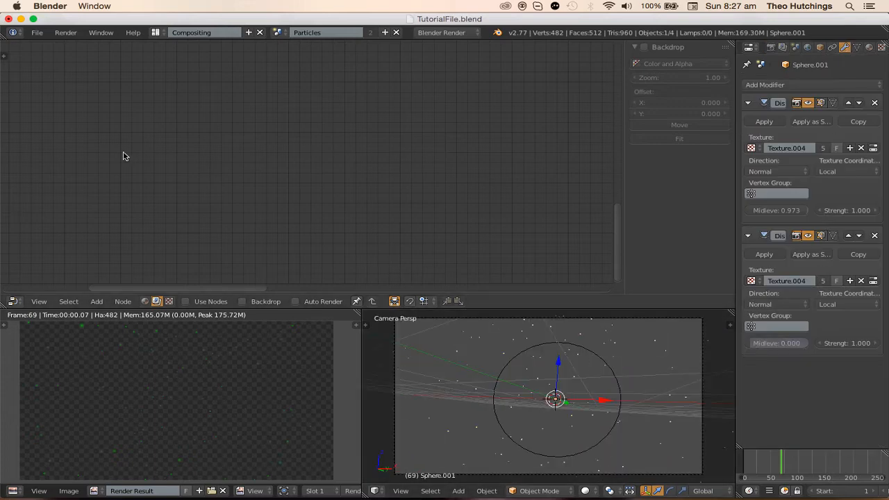
# - Render the Particles scene's current frame and return to the main scene's compositing nodes
pyautogui.click(66, 33)
pyautogui.click(65, 44)
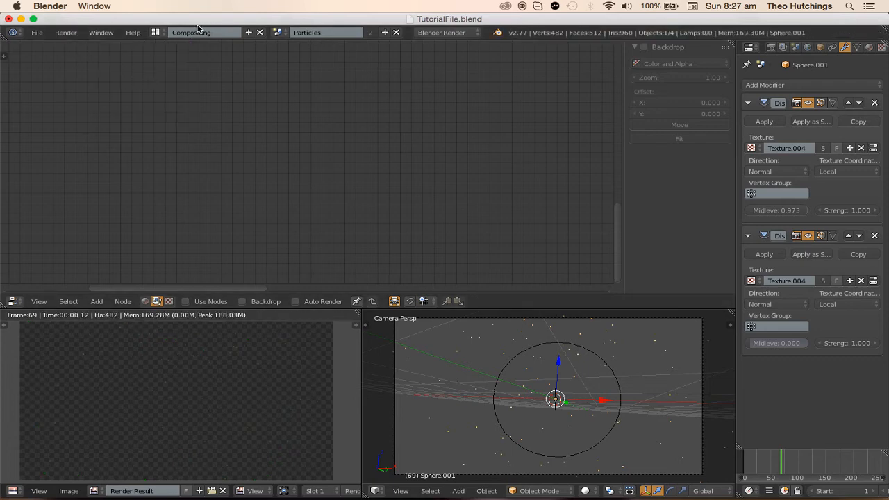
pyautogui.click(276, 33)
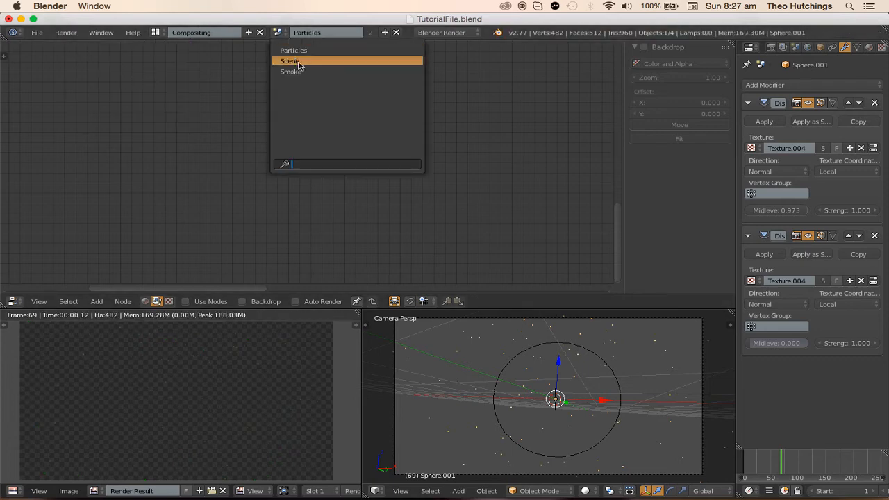
pyautogui.click(299, 64)
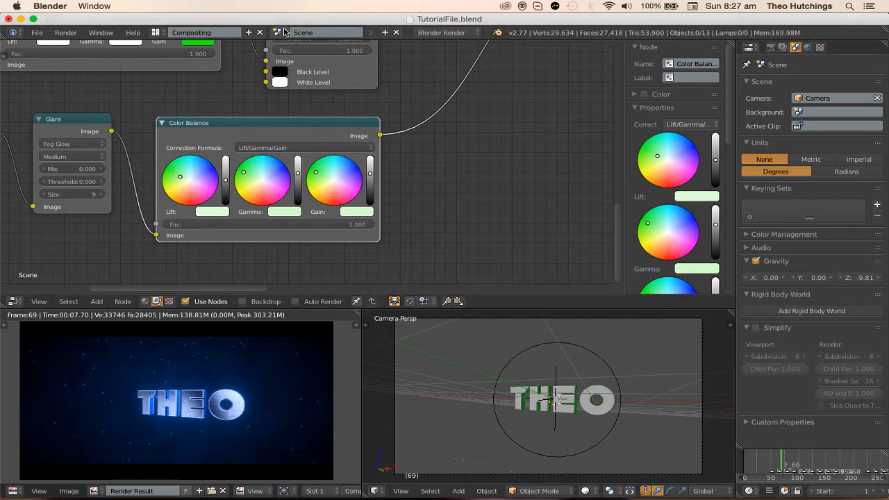
# - Switch to the Particles scene, set the particle sphere's second Displace midlevel to 1.000 and rescale the sphere
pyautogui.click(276, 32)
pyautogui.click(296, 51)
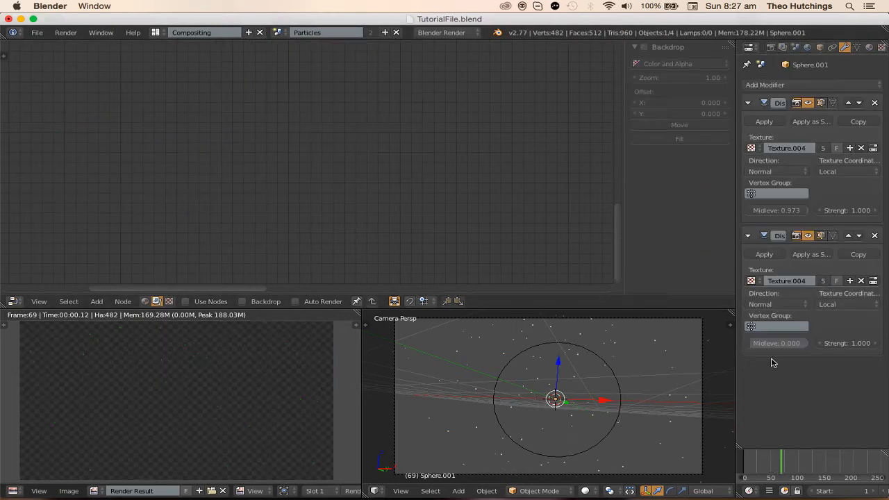
pyautogui.press('s')
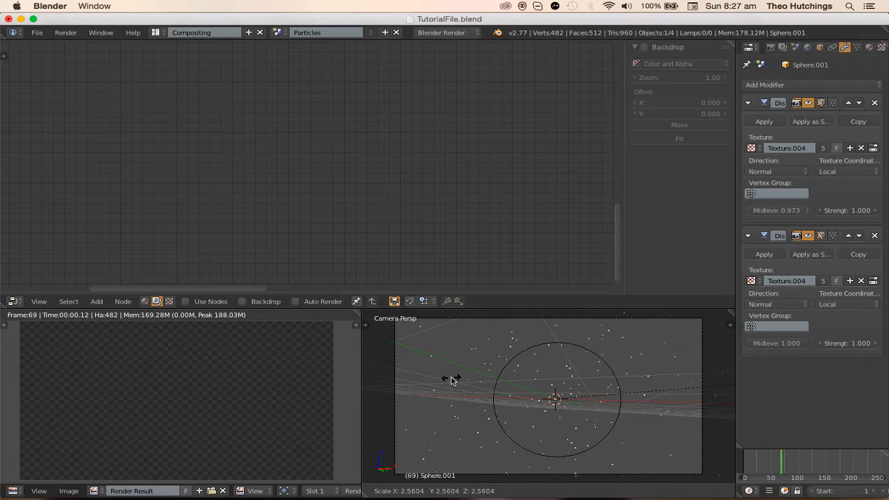
pyautogui.click(571, 372)
pyautogui.moveTo(571, 370); pyautogui.dragTo(524, 398, button='middle')
pyautogui.scroll(-9, 668, 362)
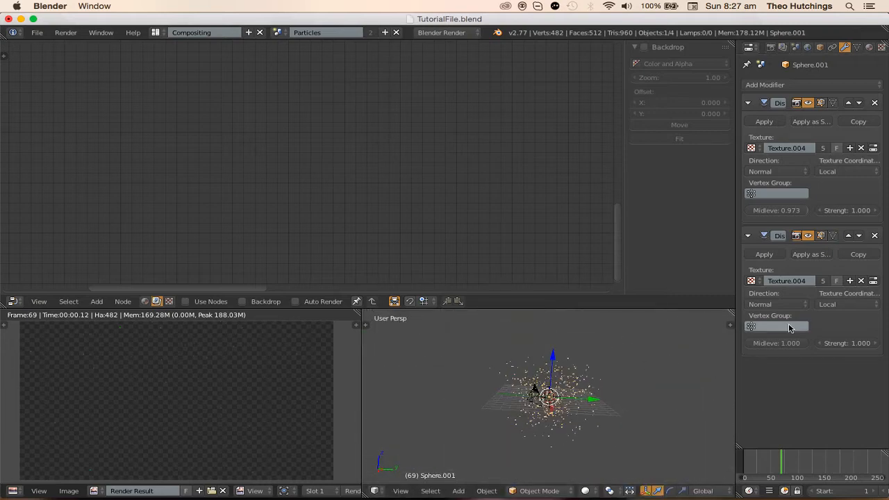
# - Set the second Displace midlevel to 0.000 and scale the particle sphere up by about 1.33
pyautogui.press('s')
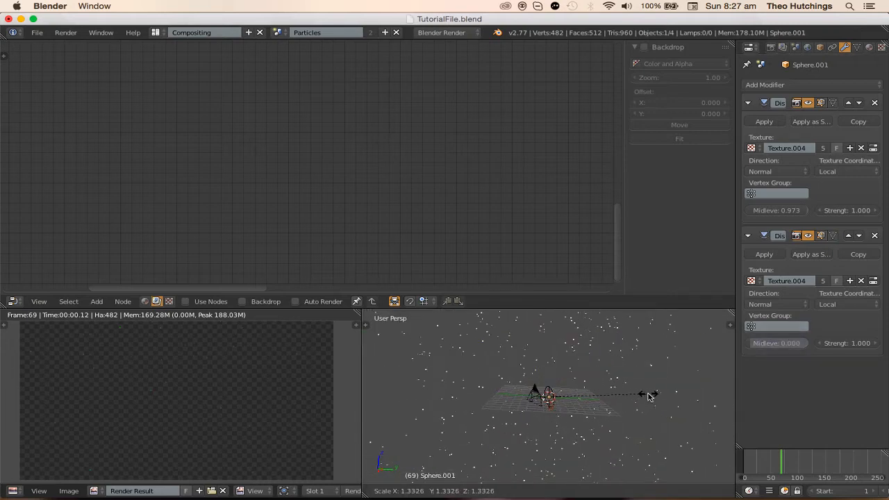
pyautogui.click(648, 396)
pyautogui.press('KP_0')
# - Render the Particles scene with the enlarged sphere and switch back to the main scene
pyautogui.click(66, 32)
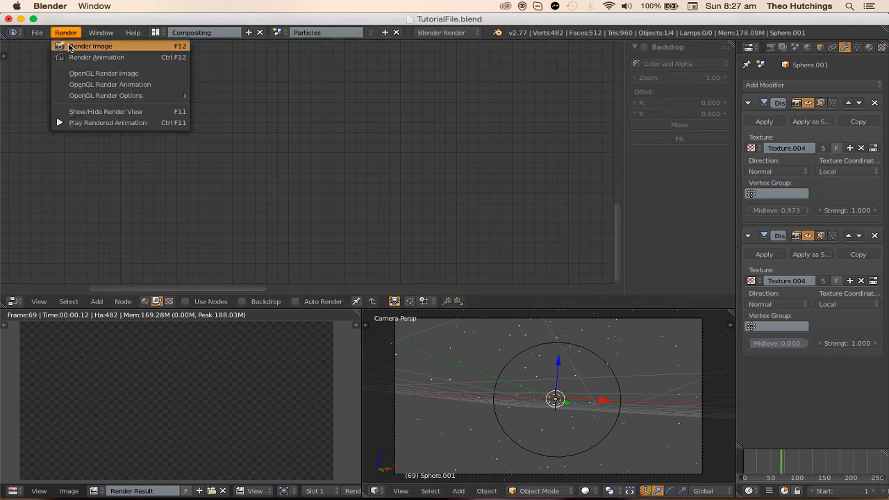
pyautogui.click(69, 47)
pyautogui.click(278, 32)
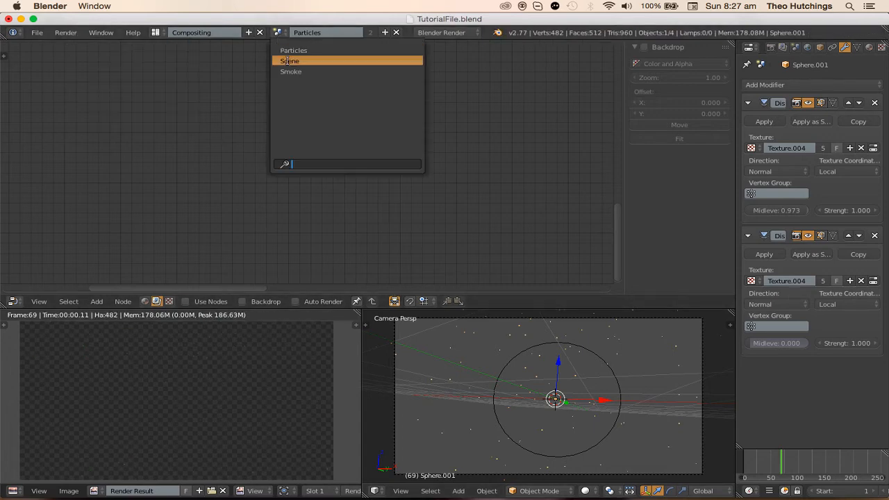
pyautogui.click(287, 61)
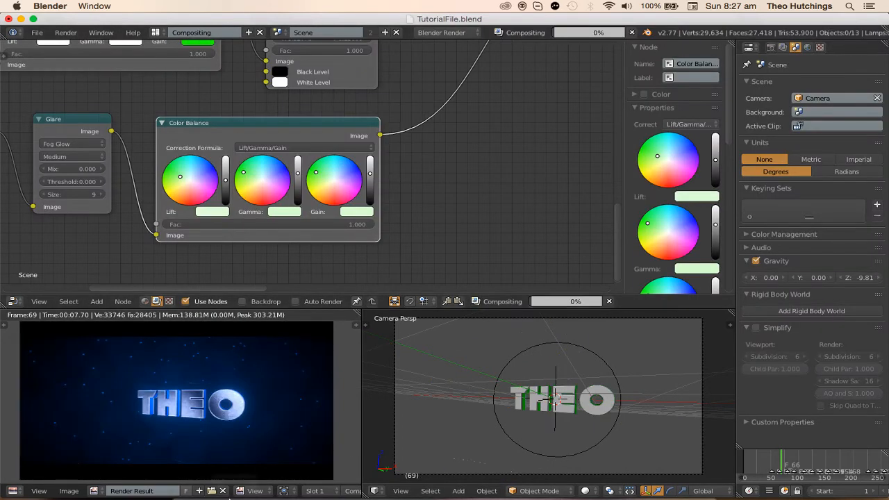
pyautogui.click(254, 489)
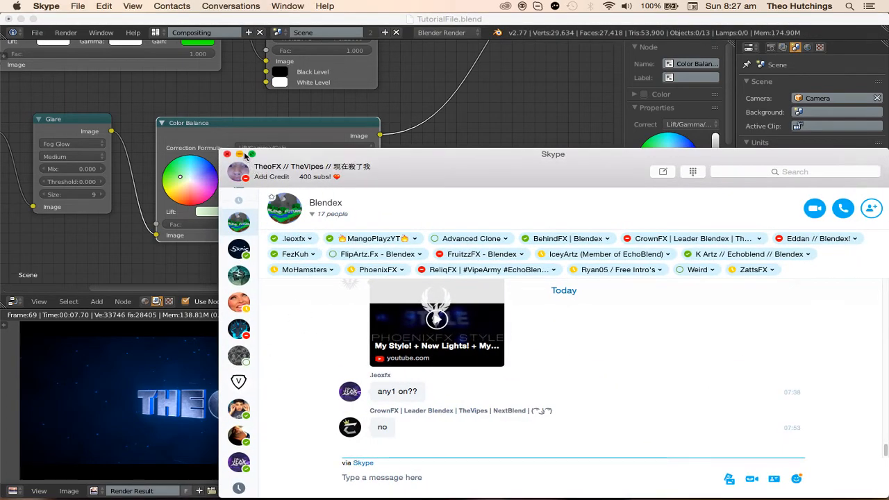
pyautogui.click(239, 154)
pyautogui.scroll(-2, 367, 194)
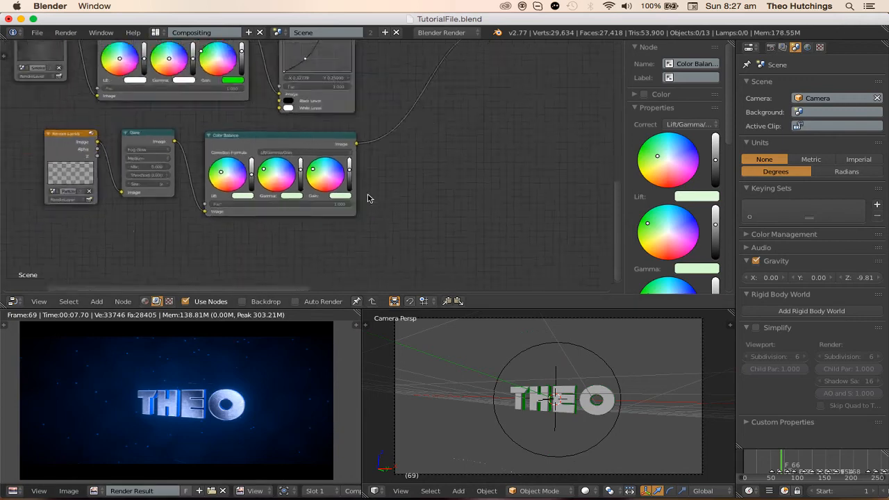
pyautogui.moveTo(368, 195); pyautogui.dragTo(262, 201, button='middle')
pyautogui.hscroll(6, 341, 155)
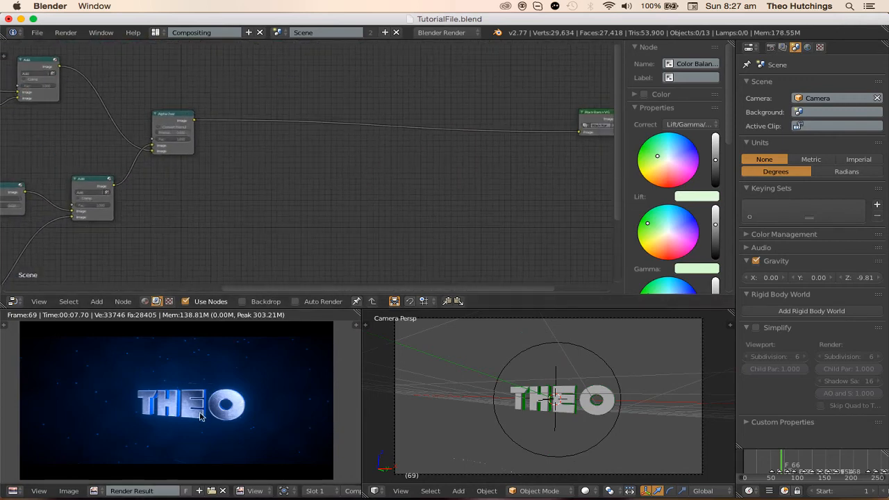
pyautogui.scroll(-1, 322, 159)
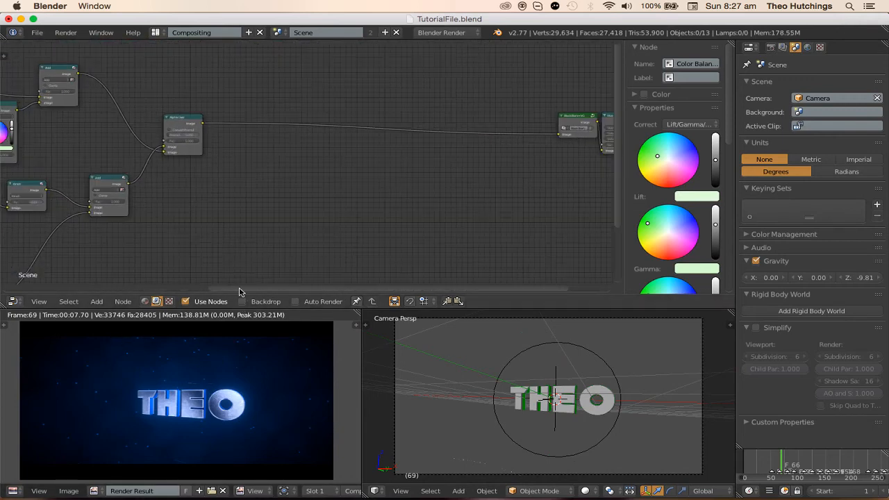
# - Play back the intro animation through the camera and examine the output end of the node tree
pyautogui.hotkey('alt', 'a')
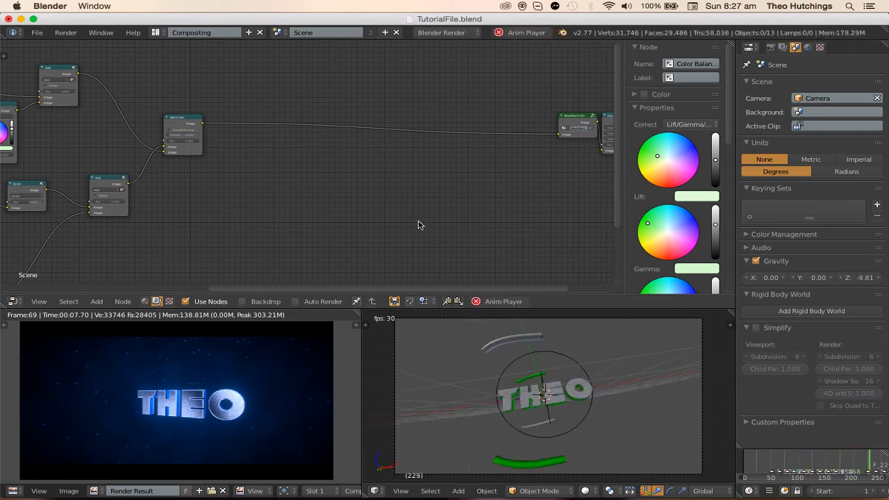
pyautogui.moveTo(444, 205); pyautogui.dragTo(321, 212, button='middle')
pyautogui.scroll(4, 370, 195)
pyautogui.moveTo(371, 194); pyautogui.dragTo(289, 209, button='middle')
pyautogui.hotkey('alt', 'a')
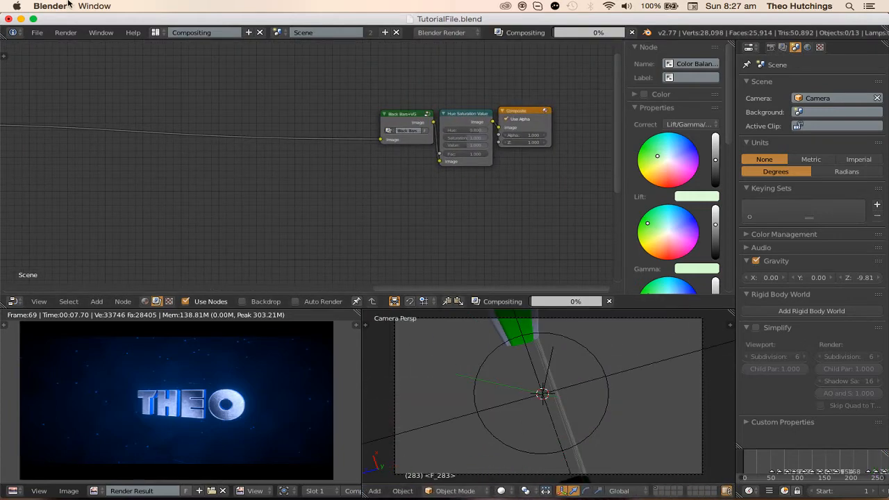
# - Switch the screen layout from Compositing to Default
pyautogui.click(195, 32)
pyautogui.click(181, 84)
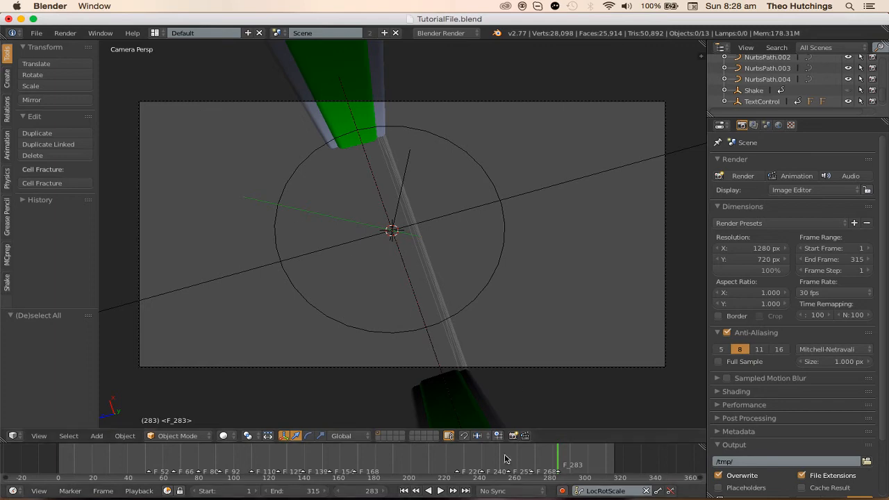
# - Play back the intro animation, and switch the screen layout from Default to Compositing
pyautogui.click(501, 492)
pyautogui.click(505, 453)
pyautogui.hotkey('alt', 'a')
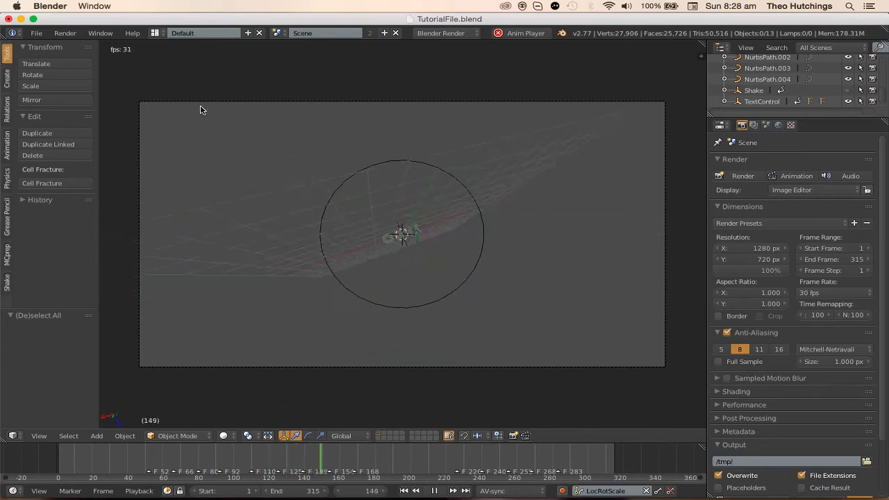
pyautogui.click(154, 34)
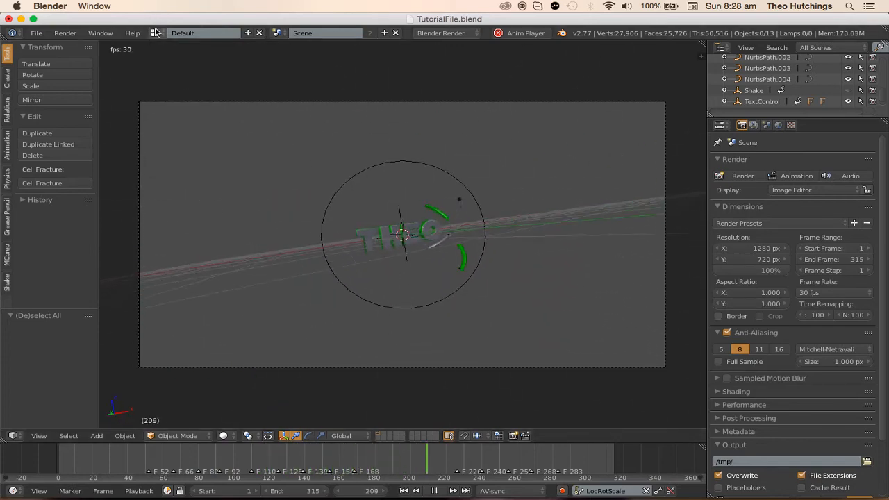
pyautogui.click(167, 71)
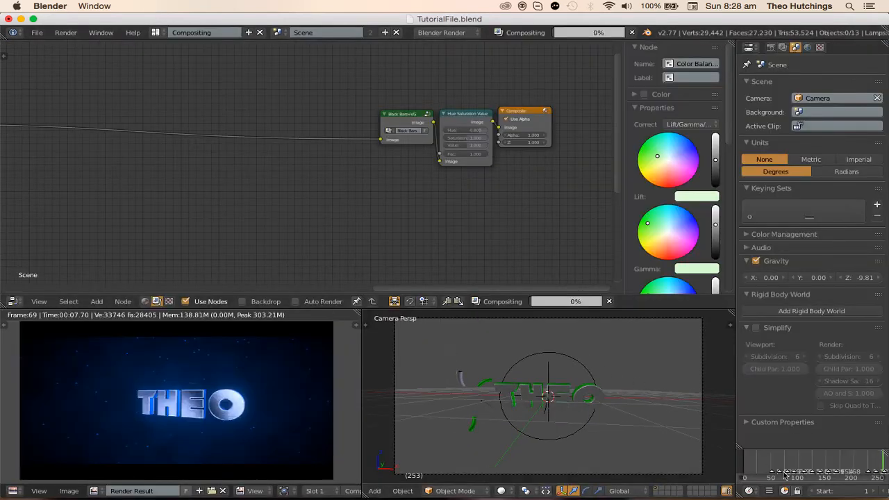
pyautogui.click(800, 457)
# - Shift the Black Bars+VG, Hue Saturation Value and Composite nodes along to make room ahead of them
pyautogui.scroll(4, 361, 173)
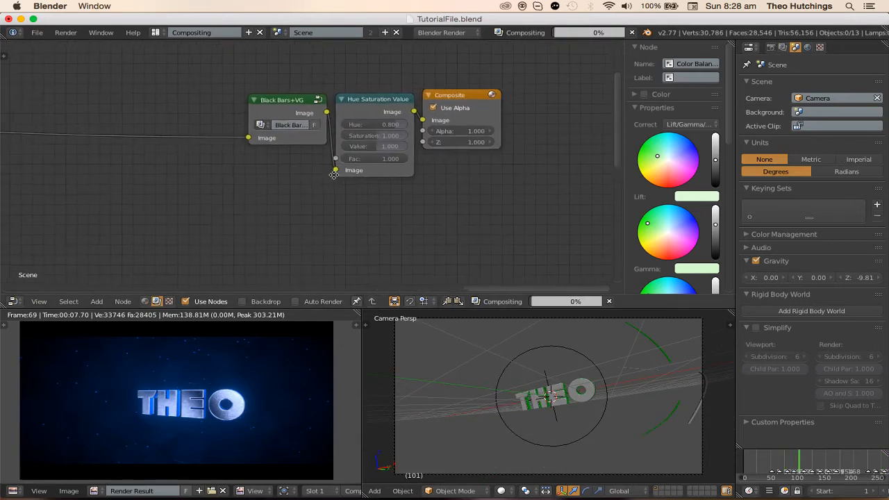
pyautogui.moveTo(297, 65); pyautogui.dragTo(430, 170)
pyautogui.press('h')
pyautogui.press('h')
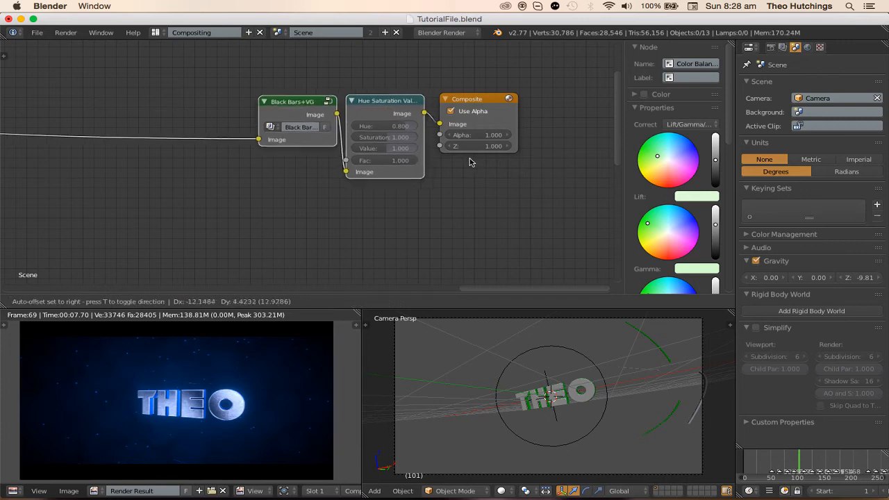
pyautogui.scroll(3, 321, 159)
pyautogui.scroll(-1, 342, 187)
pyautogui.moveTo(342, 186); pyautogui.dragTo(376, 182, button='middle')
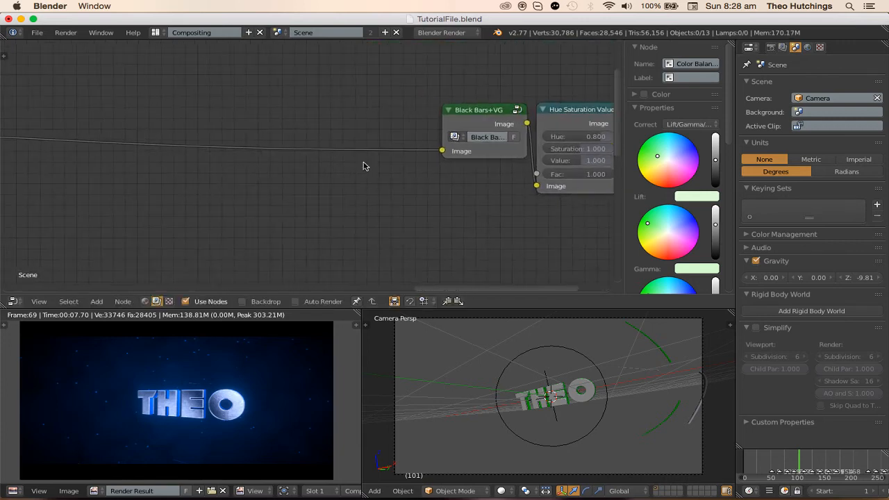
# - Insert a Translate node on the link before Black Bars+VG and set its wrapping to Both Axes
pyautogui.hotkey('shift', 'a')
pyautogui.click(189, 106)
pyautogui.write('TRA')
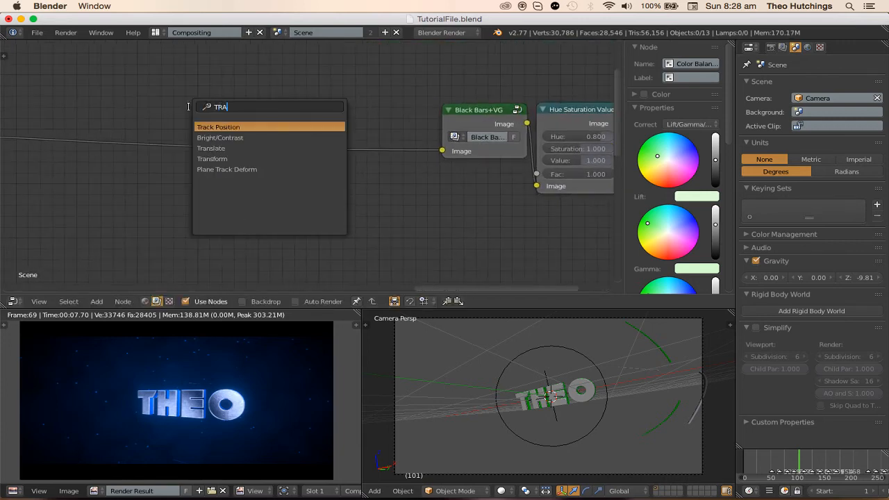
pyautogui.press('Return')
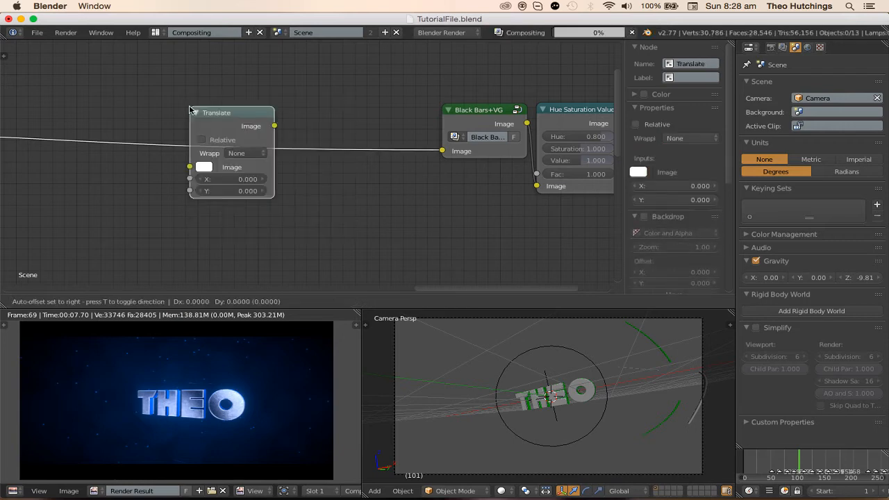
pyautogui.click(121, 110)
pyautogui.scroll(4, 139, 139)
pyautogui.click(141, 152)
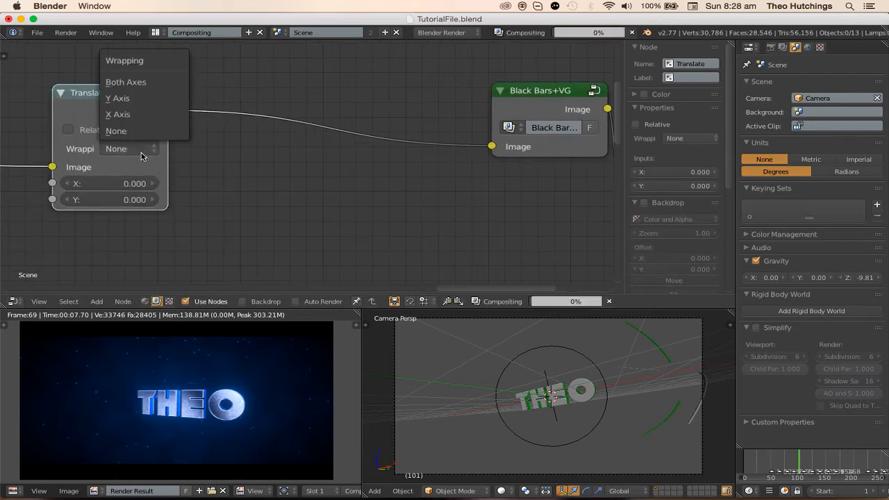
pyautogui.click(132, 83)
# - Insert a Scale node on the link between the Translate node and Black Bars+VG
pyautogui.press('space')
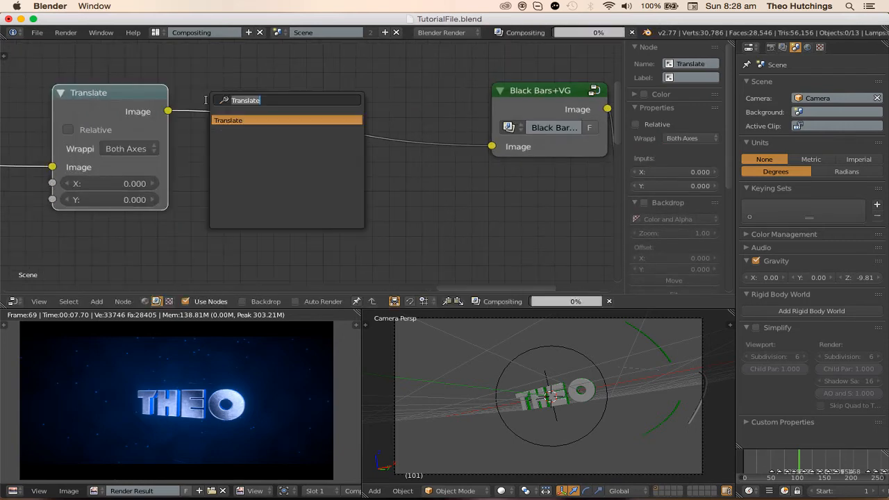
pyautogui.write('scale')
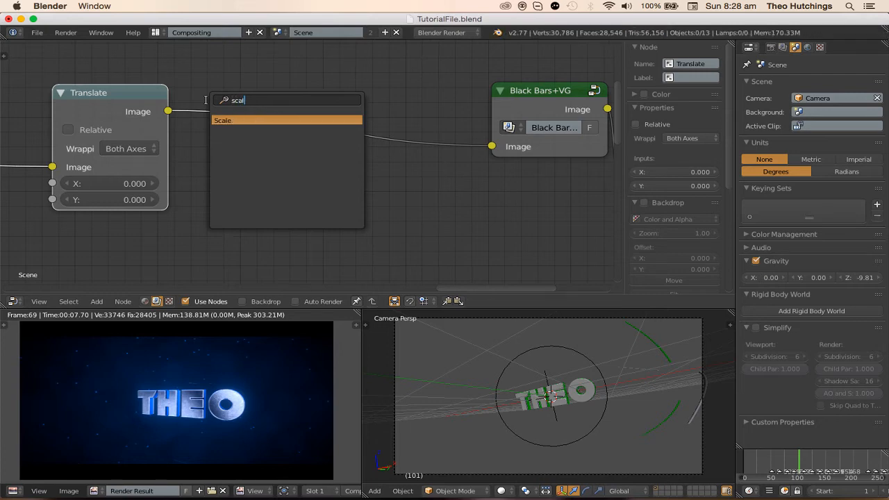
pyautogui.press('Return')
pyautogui.click(207, 94)
pyautogui.scroll(-4, 207, 94)
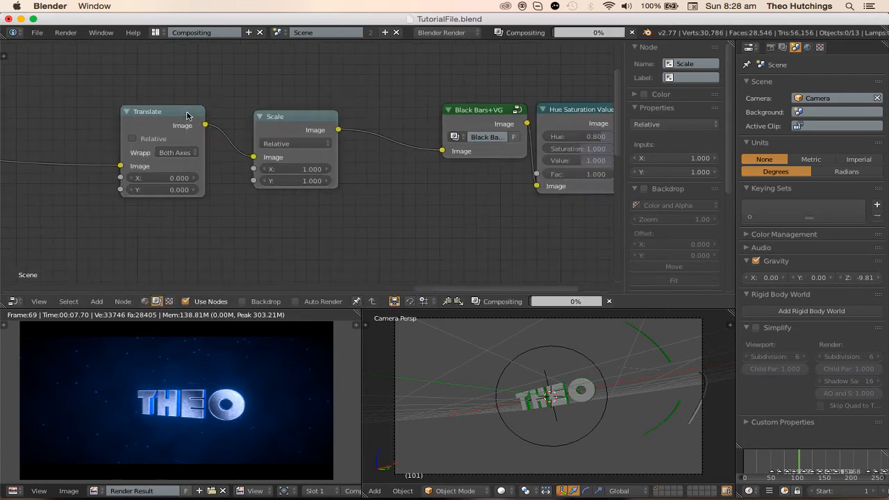
# - Combine the Translate and Scale nodes into a node group
pyautogui.press('b')
pyautogui.moveTo(164, 99); pyautogui.dragTo(282, 144)
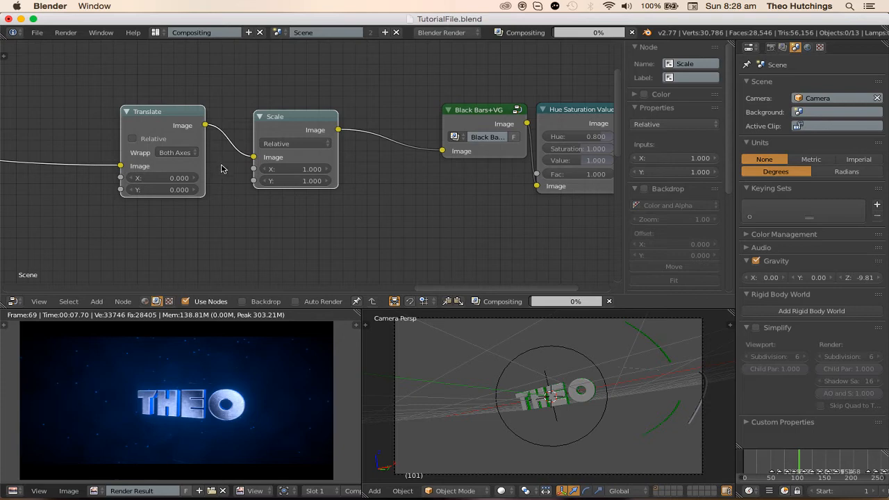
pyautogui.hotkey('ctrl', 'g')
pyautogui.scroll(5, 209, 160)
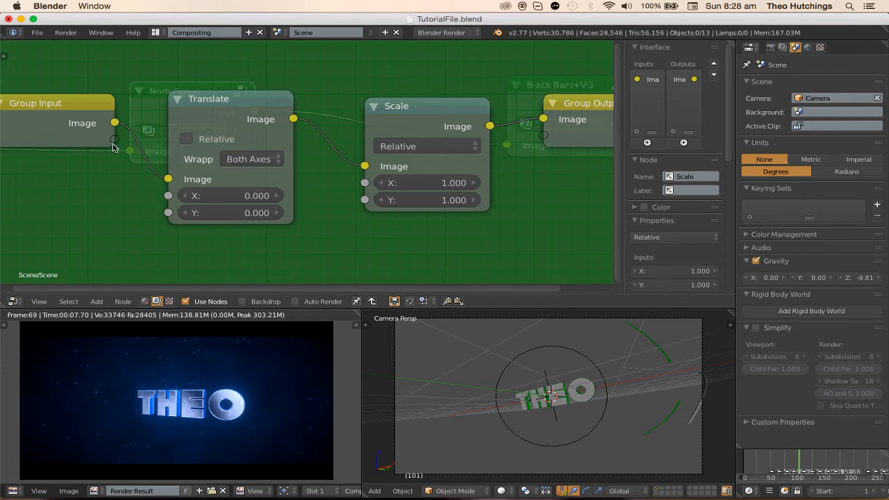
# - Expose the Scale node's X as a new group input and connect that same input to Y
pyautogui.moveTo(115, 142); pyautogui.dragTo(196, 149)
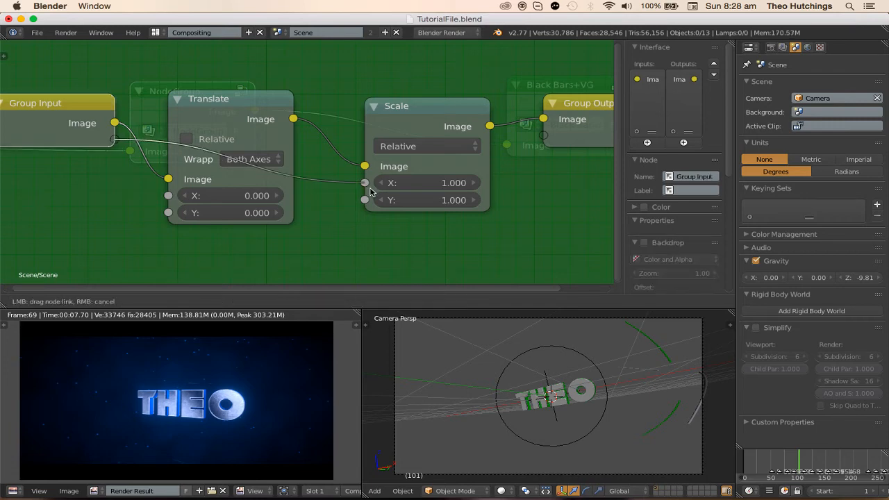
pyautogui.moveTo(370, 192); pyautogui.dragTo(368, 187)
pyautogui.moveTo(115, 140); pyautogui.dragTo(226, 157)
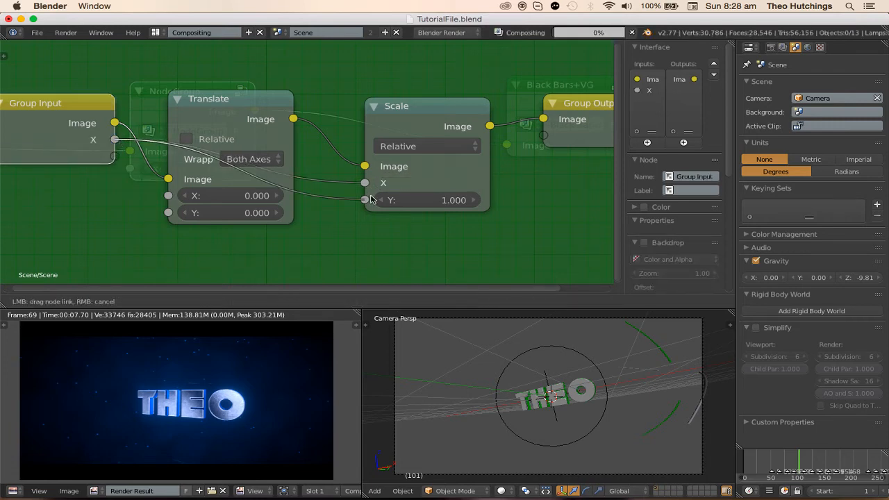
pyautogui.moveTo(372, 200); pyautogui.dragTo(366, 200)
pyautogui.press('Home')
# - Rename the group's exposed X input to Scale
pyautogui.click(650, 92)
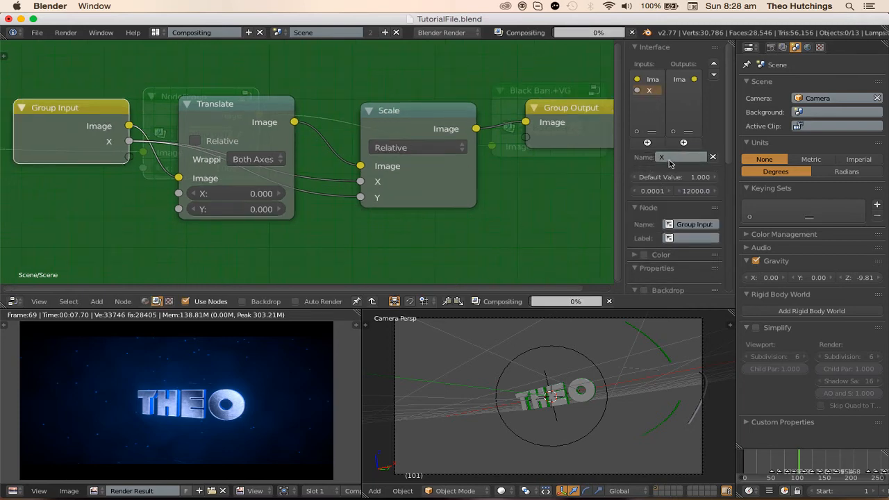
pyautogui.click(668, 157)
pyautogui.write('Scale')
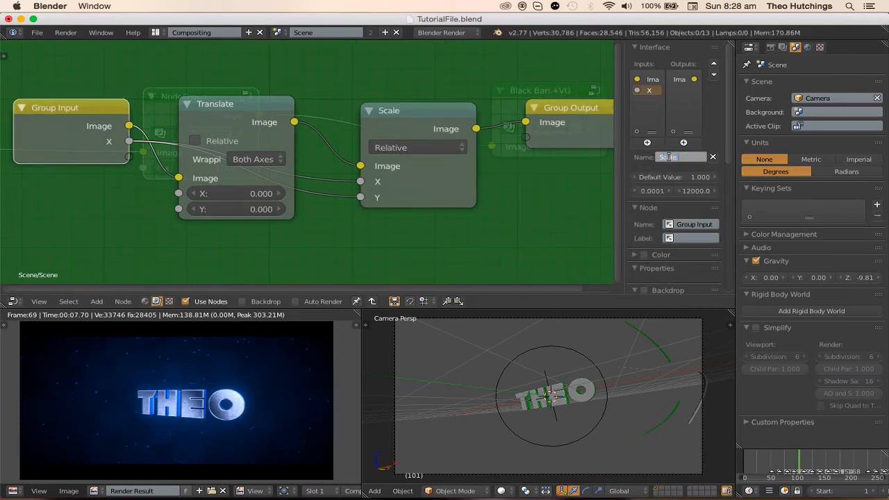
pyautogui.press('Return')
# - Leave the node group, name it Window Effect and place it close before the Black Bars+VG node
pyautogui.press('Tab')
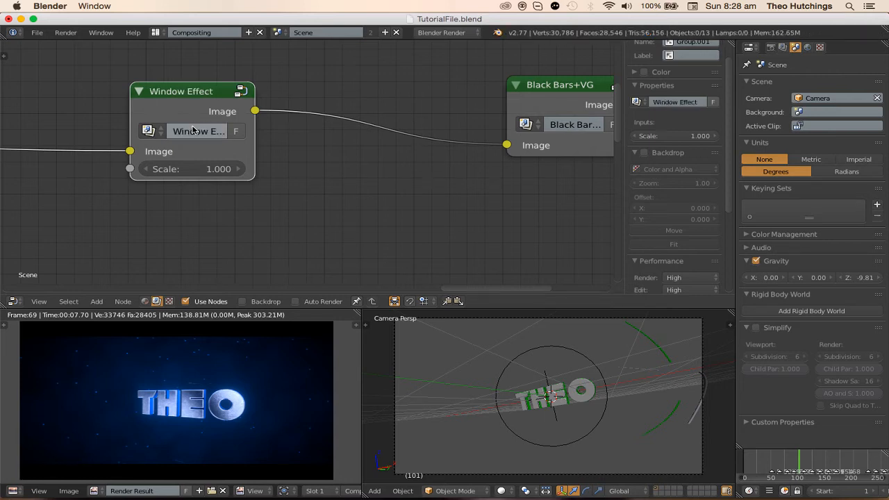
pyautogui.moveTo(209, 105); pyautogui.dragTo(419, 102)
pyautogui.press('a')
pyautogui.scroll(2, 389, 108)
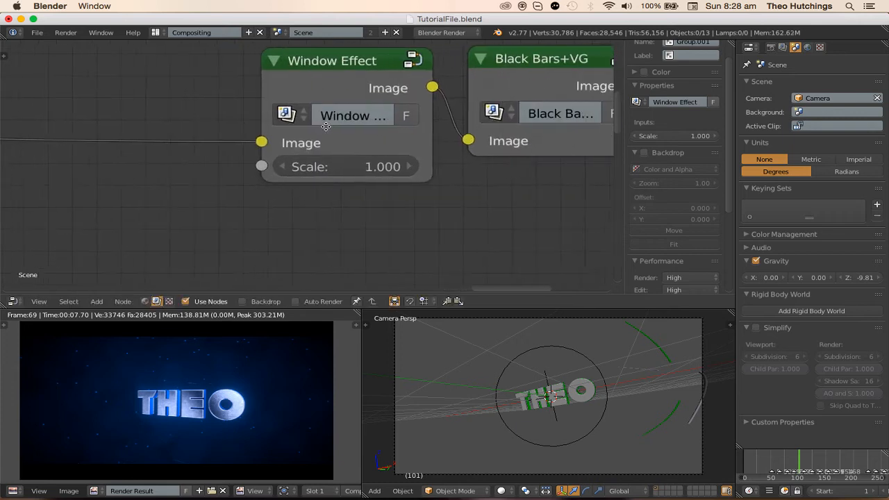
# - Try a Scale of 0.400 on the Window Effect node and set it back to 1
pyautogui.press('Return')
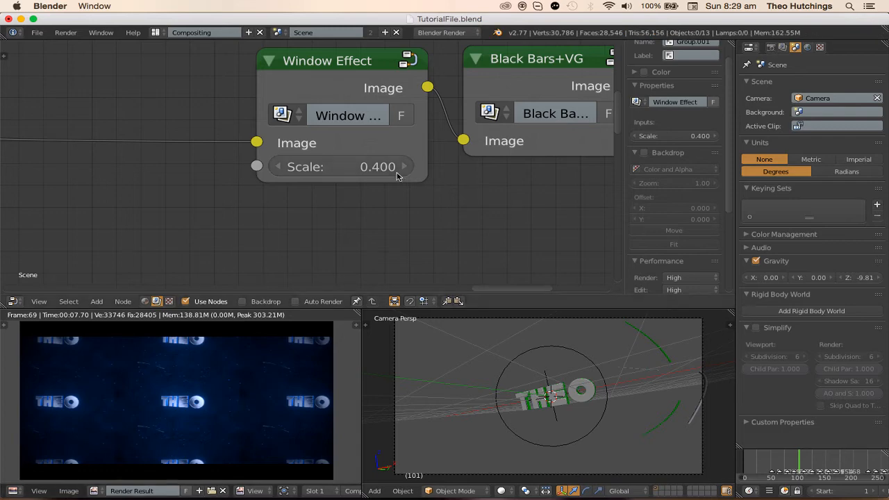
pyautogui.click(370, 167)
pyautogui.write('1')
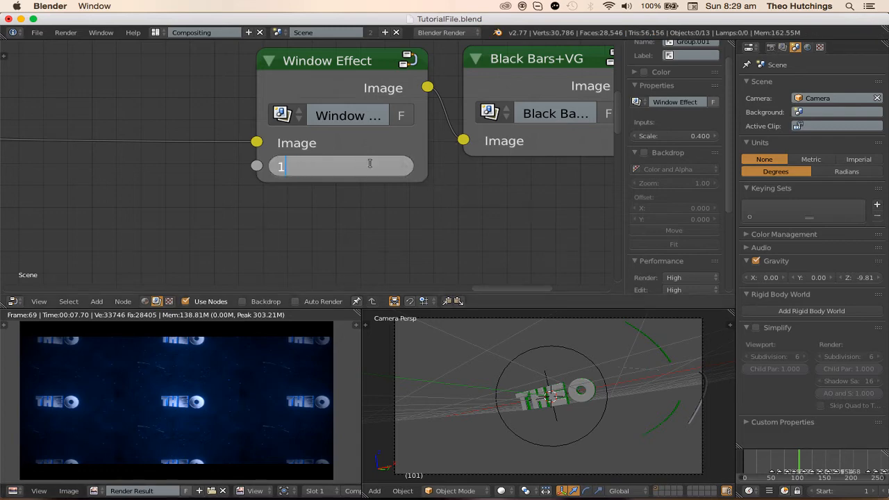
pyautogui.press('Return')
pyautogui.scroll(2, 381, 189)
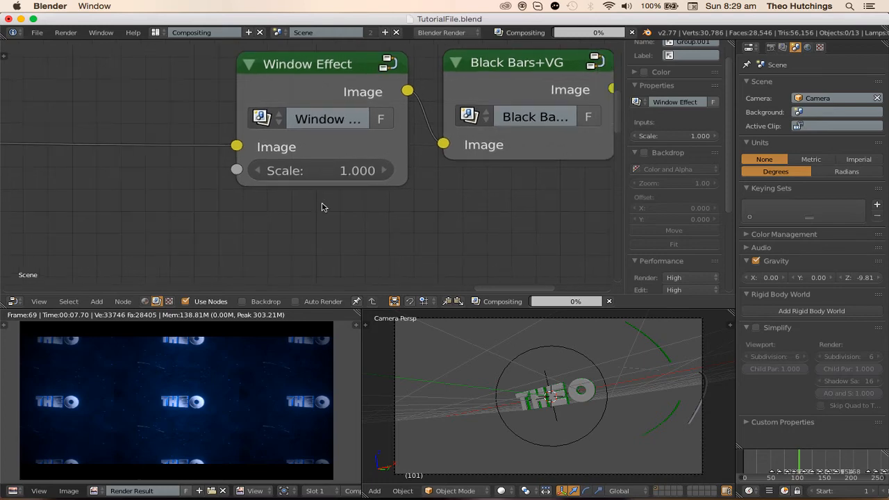
# - Play through the animation, stop at frame 135 and keyframe the Window Effect Scale at 1.000
pyautogui.hotkey('alt', 'a')
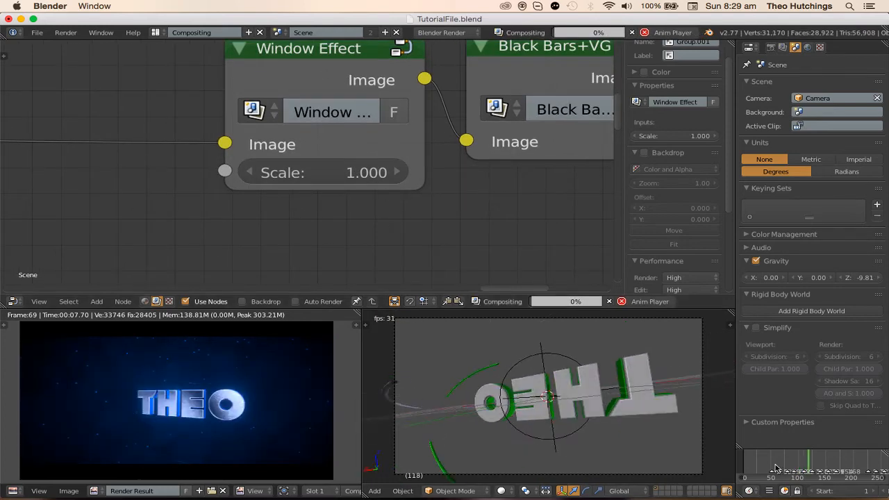
pyautogui.scroll(2, 796, 460)
pyautogui.click(798, 459)
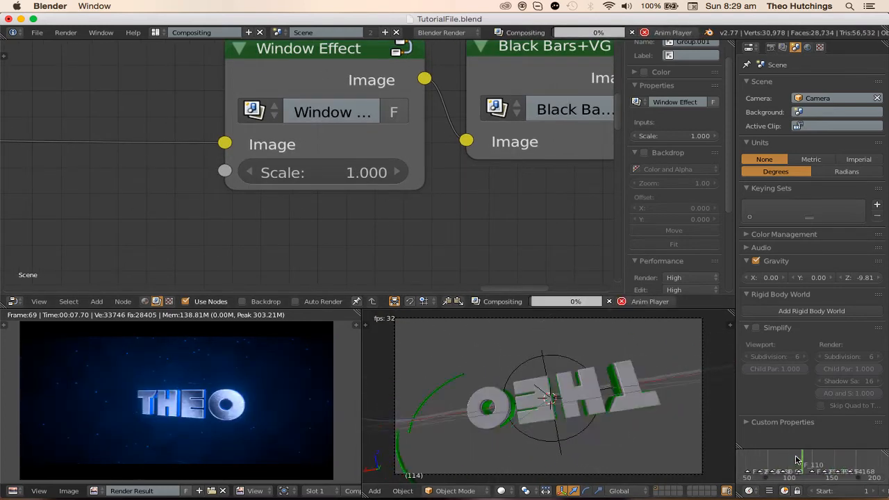
pyautogui.scroll(4, 808, 459)
pyautogui.click(779, 465)
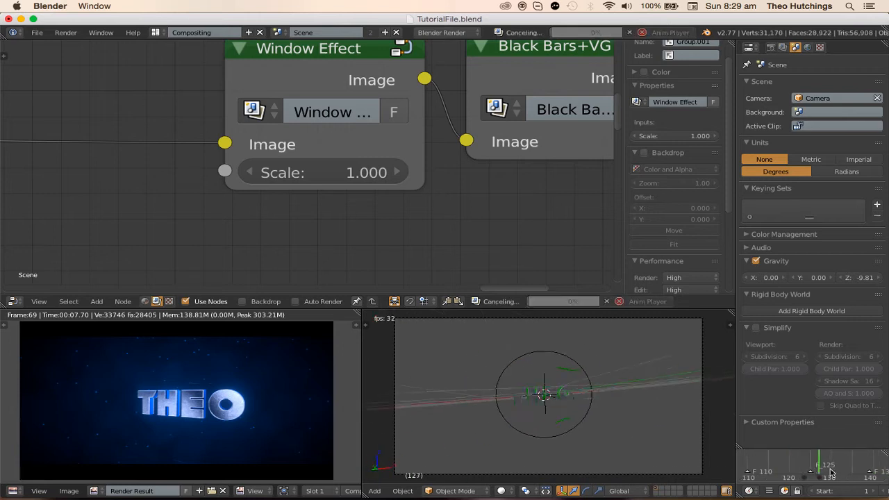
pyautogui.scroll(4, 842, 460)
pyautogui.hotkey('alt', 'a')
pyautogui.moveTo(854, 460); pyautogui.dragTo(834, 460)
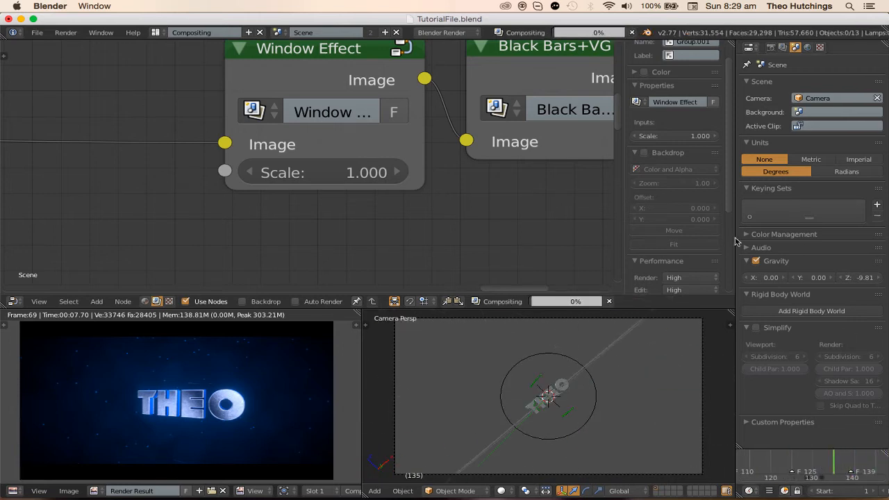
pyautogui.press('i')
# - Advance to frame 139 and keyframe the Window Effect Scale at 0.4
pyautogui.press('Right')
pyautogui.press('Right')
pyautogui.press('Right')
pyautogui.press('Right')
pyautogui.click(297, 175)
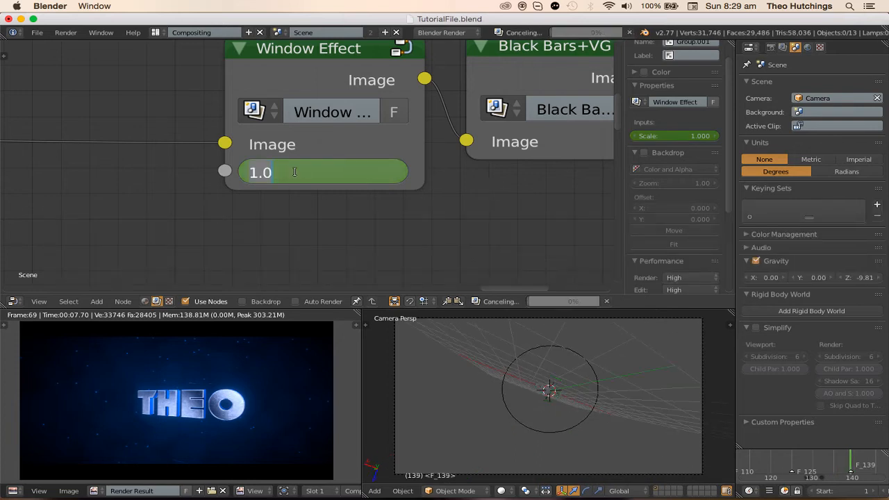
pyautogui.write('0.4')
pyautogui.press('Return')
pyautogui.press('i')
# - Go to frame 149 and keyframe the Window Effect Scale at 0.35
pyautogui.hscroll(5, 821, 459)
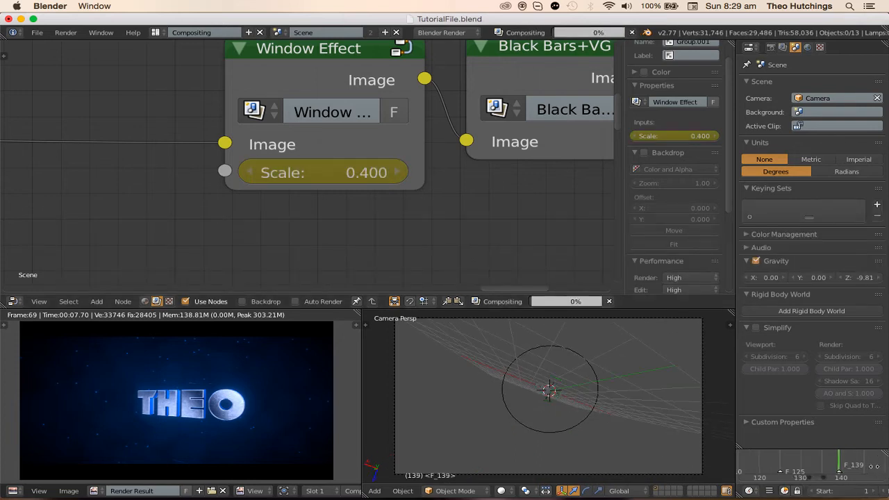
pyautogui.click(832, 466)
pyautogui.press('Right')
pyautogui.press('Left')
pyautogui.press('Left')
pyautogui.press('Left')
pyautogui.press('Left')
pyautogui.press('Left')
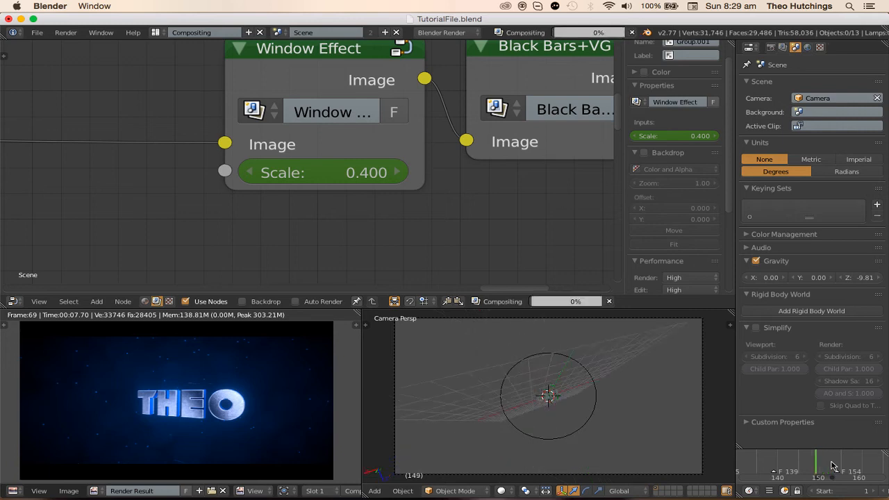
pyautogui.press('Left')
pyautogui.press('Right')
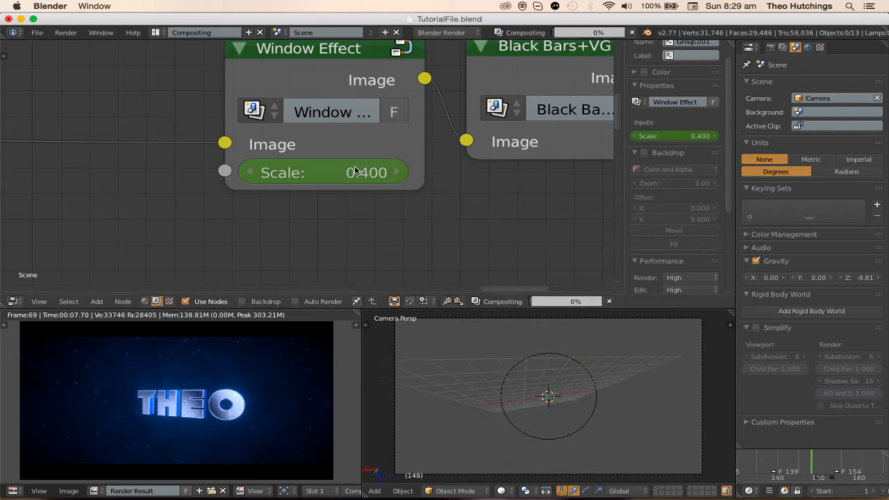
pyautogui.click(334, 172)
pyautogui.write('.')
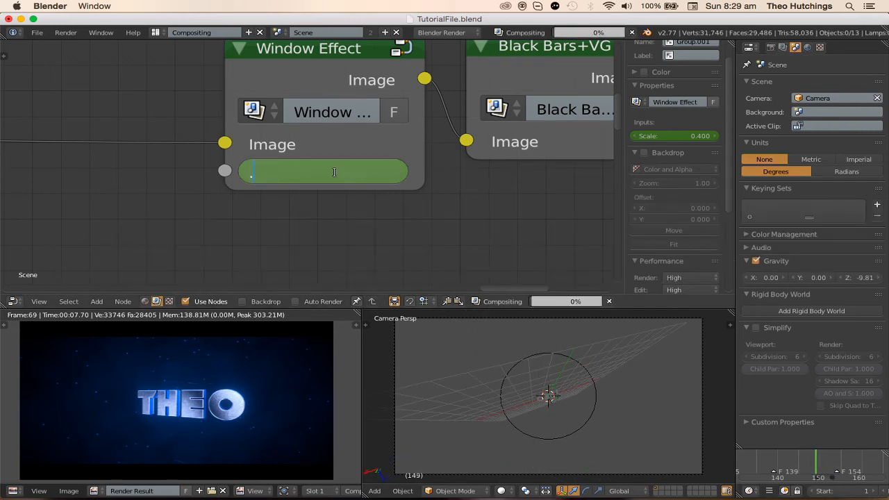
pyautogui.write('35')
pyautogui.press('Return')
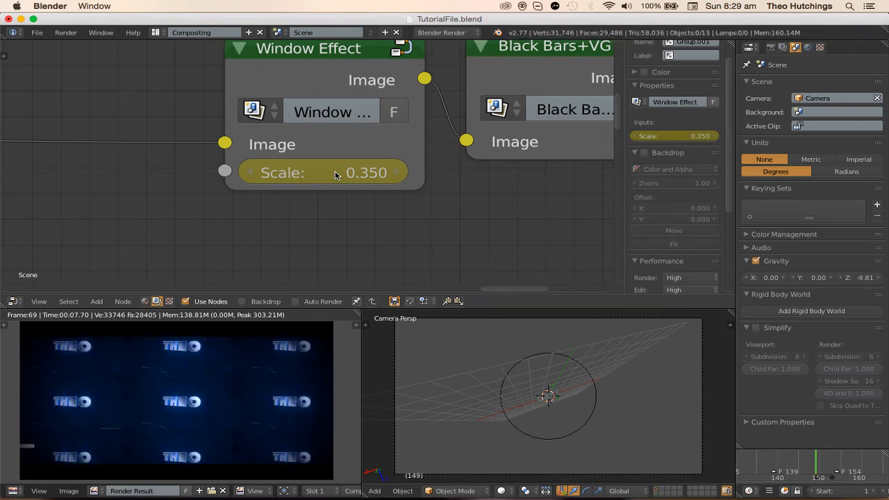
# - Advance to frame 154, reset the Window Effect Scale to 1.000 and keyframe it there
pyautogui.press('Right')
pyautogui.press('Right')
pyautogui.press('Right')
pyautogui.press('Right')
pyautogui.press('Right')
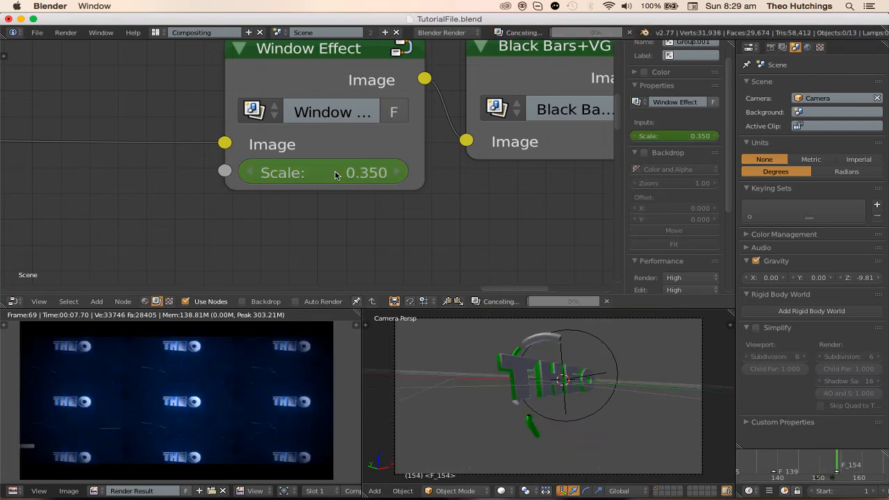
pyautogui.click(331, 172)
pyautogui.press('Return')
pyautogui.press('BackSpace')
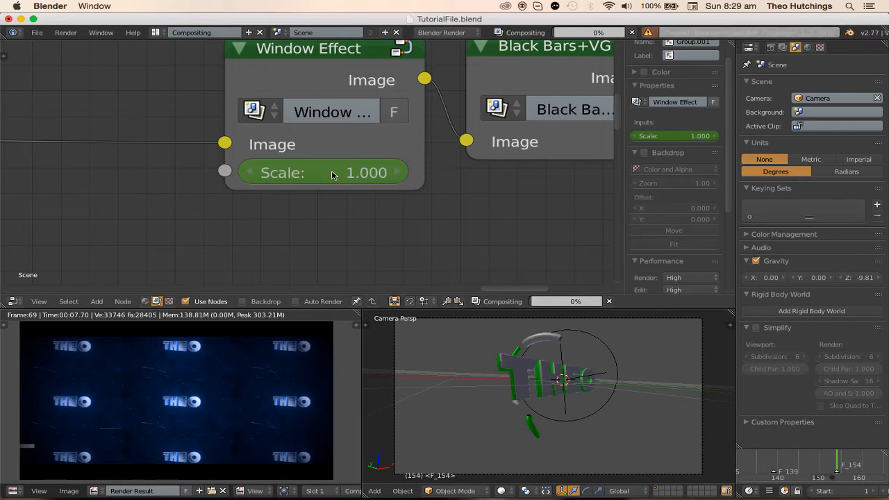
pyautogui.press('i')
pyautogui.scroll(-4, 326, 173)
pyautogui.scroll(-1, 251, 173)
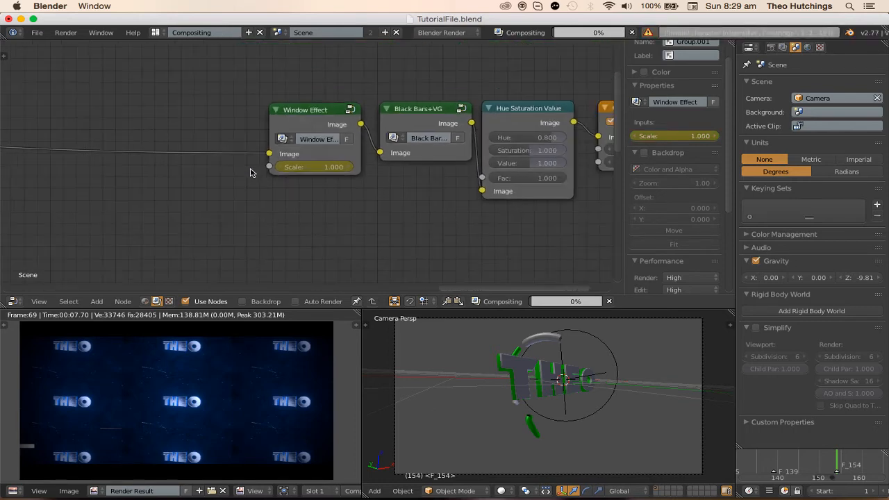
# - Play the animation and examine the node chain from Window Effect to Composite
pyautogui.hotkey('alt', 'a')
pyautogui.scroll(-4, 209, 180)
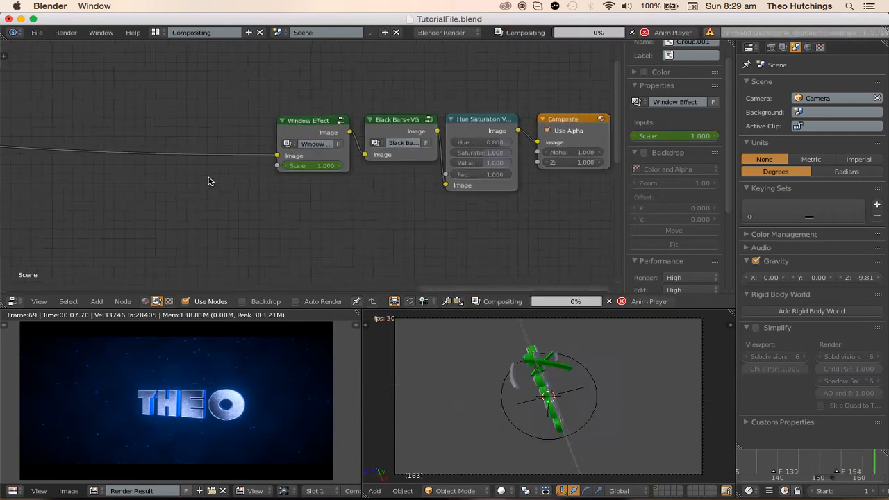
pyautogui.moveTo(211, 181); pyautogui.dragTo(228, 182, button='middle')
pyautogui.scroll(5, 410, 196)
pyautogui.moveTo(472, 198); pyautogui.dragTo(508, 201, button='middle')
pyautogui.scroll(-1, 514, 202)
pyautogui.scroll(2, 496, 214)
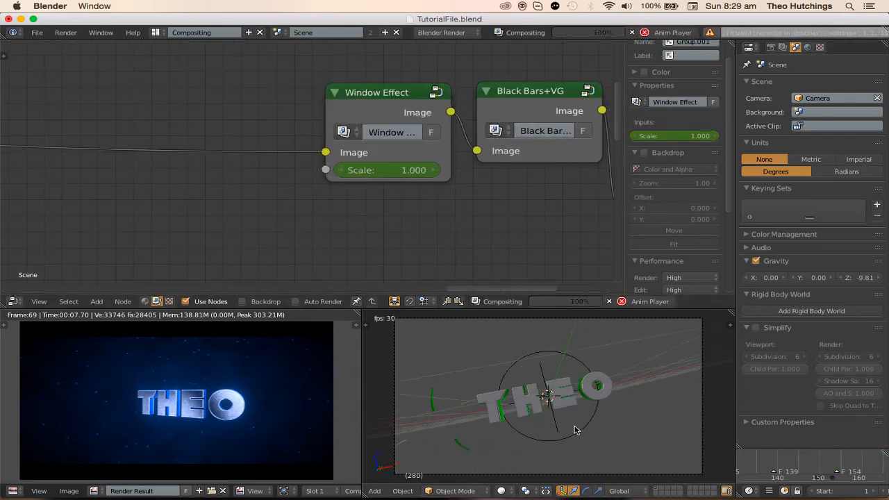
pyautogui.moveTo(612, 175); pyautogui.dragTo(464, 185, button='middle')
pyautogui.moveTo(378, 102); pyautogui.dragTo(370, 101)
pyautogui.moveTo(267, 160); pyautogui.dragTo(354, 157, button='middle')
pyautogui.scroll(-6, 272, 185)
pyautogui.moveTo(382, 192); pyautogui.dragTo(274, 205, button='middle')
pyautogui.scroll(5, 445, 228)
pyautogui.scroll(-3, 842, 466)
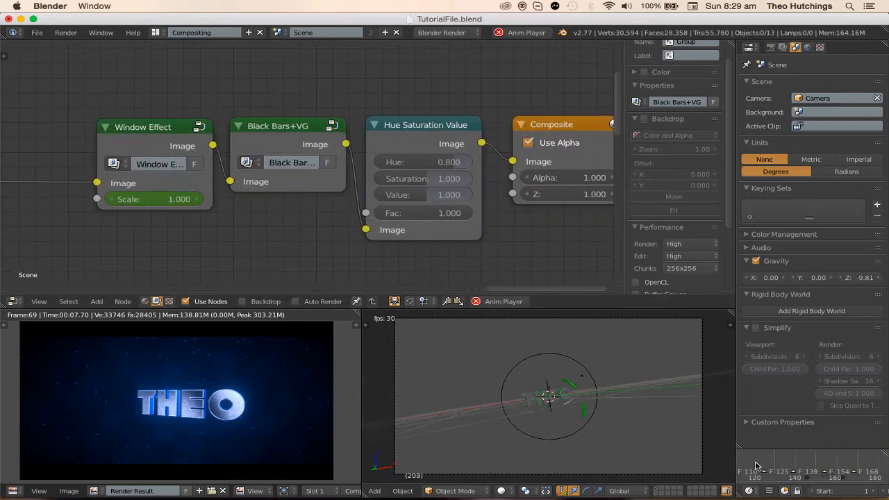
# - Scrub back through the timeline to frame 109 and keyframe the Hue Saturation Value node's Hue at 0.800
pyautogui.moveTo(793, 466); pyautogui.dragTo(841, 466, button='middle')
pyautogui.moveTo(832, 465); pyautogui.dragTo(795, 465)
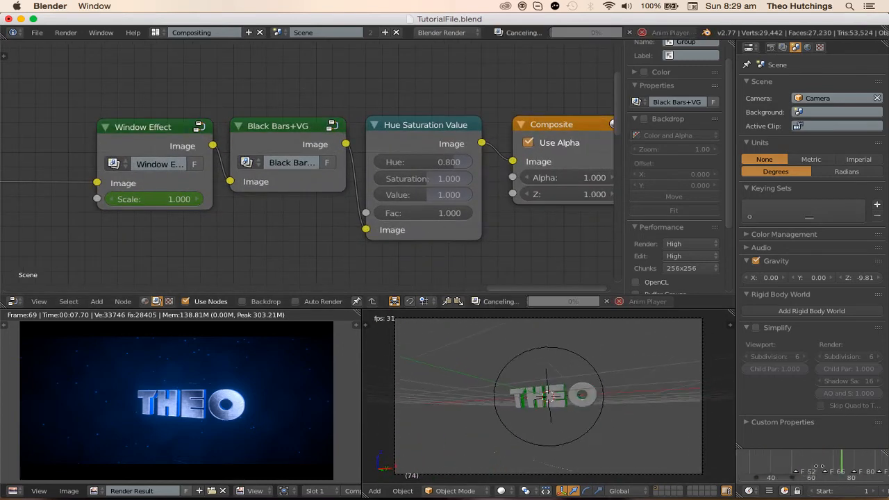
pyautogui.moveTo(796, 464); pyautogui.dragTo(743, 466, button='middle')
pyautogui.scroll(4, 778, 466)
pyautogui.hotkey('alt', 'a')
pyautogui.moveTo(815, 464); pyautogui.dragTo(807, 463)
pyautogui.scroll(2, 510, 254)
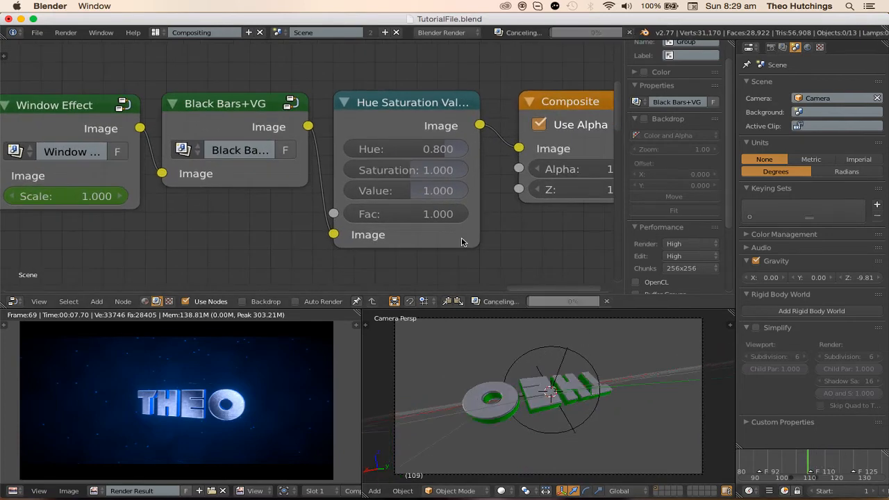
pyautogui.press('i')
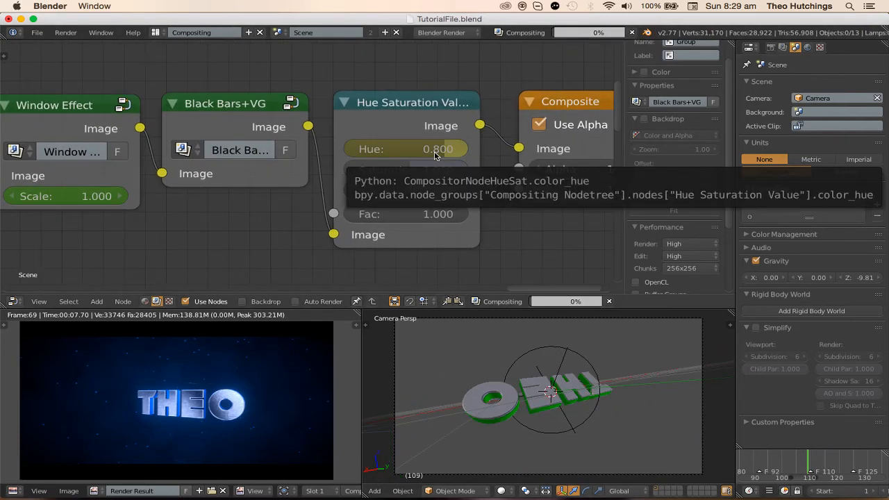
# - Advance to frame 110 and set the Hue to 0.3
pyautogui.press('Right')
pyautogui.moveTo(435, 154); pyautogui.dragTo(395, 154)
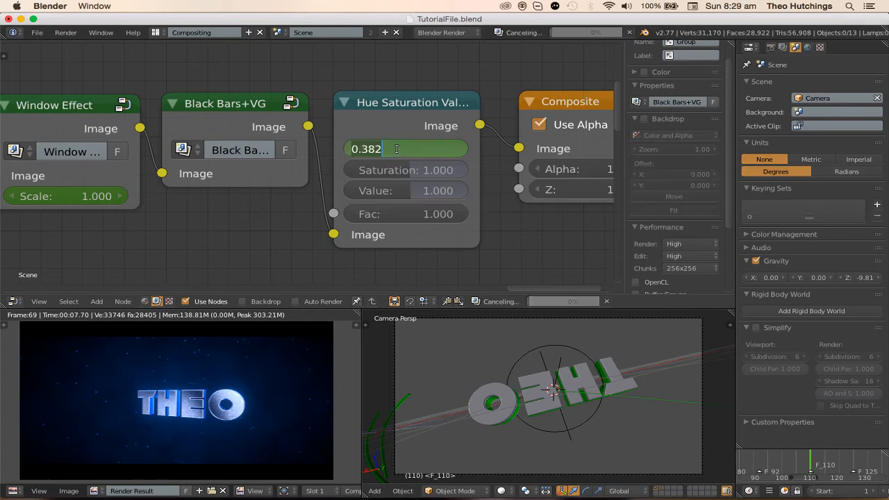
pyautogui.write('0.3')
pyautogui.press('Return')
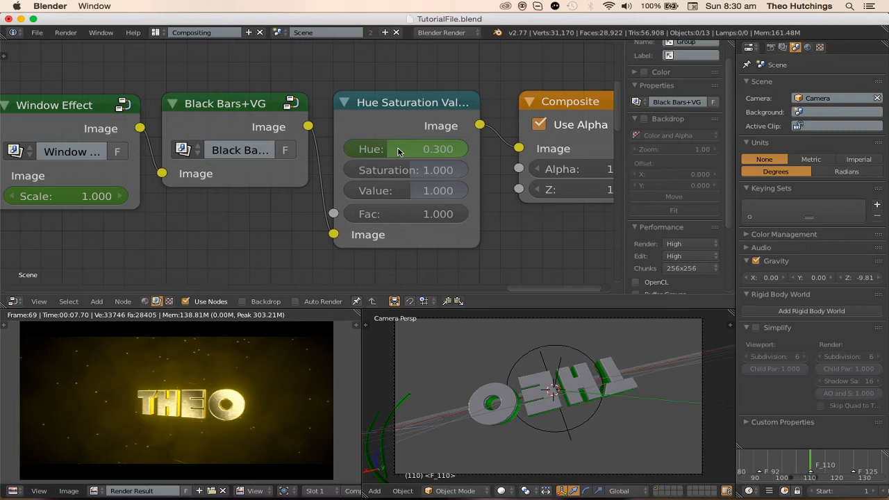
# - Try Hue values of 0.127, 0.000, 0.609 and 0.482, and return the Hue to 0.300
pyautogui.moveTo(388, 149); pyautogui.dragTo(368, 148)
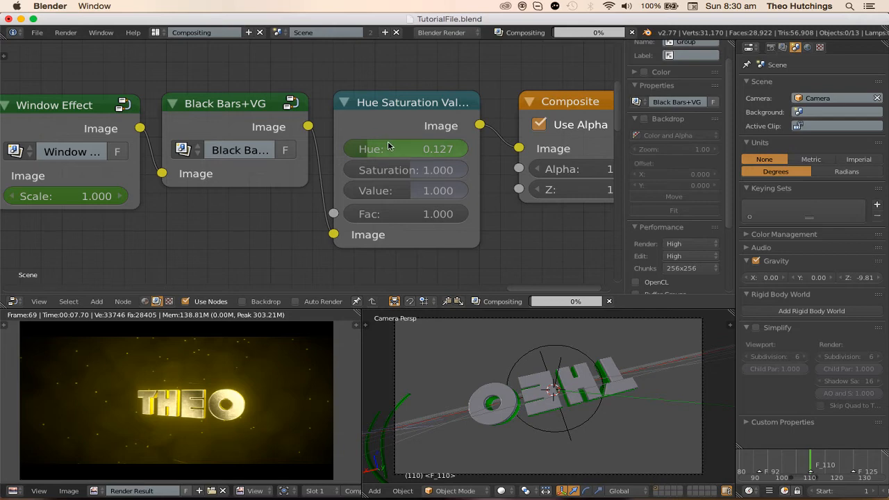
pyautogui.moveTo(388, 148); pyautogui.dragTo(354, 148)
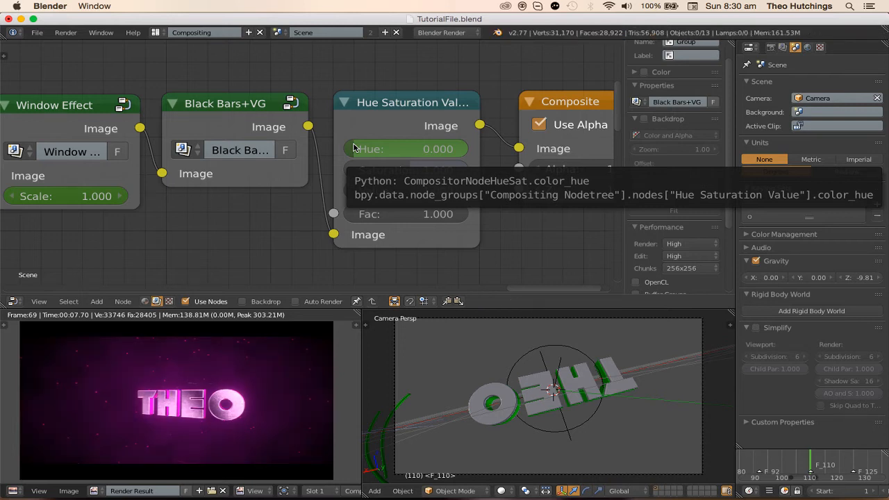
pyautogui.moveTo(408, 151); pyautogui.dragTo(508, 151)
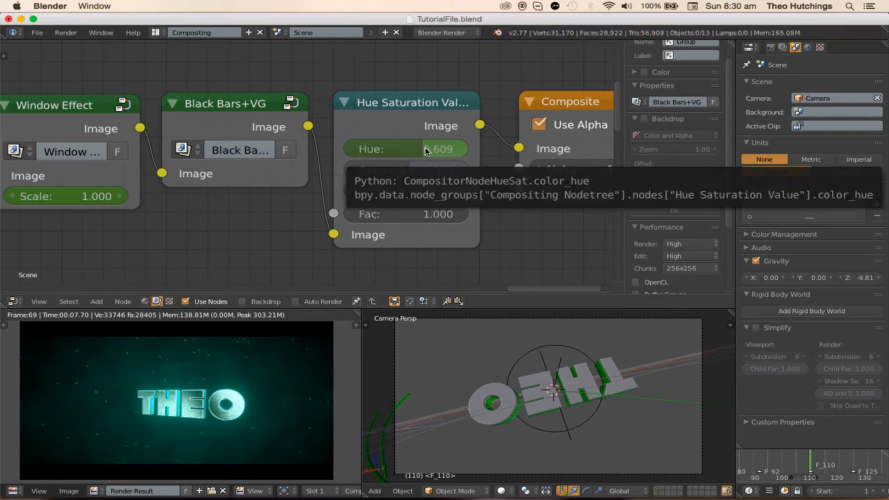
pyautogui.moveTo(426, 151); pyautogui.dragTo(410, 151)
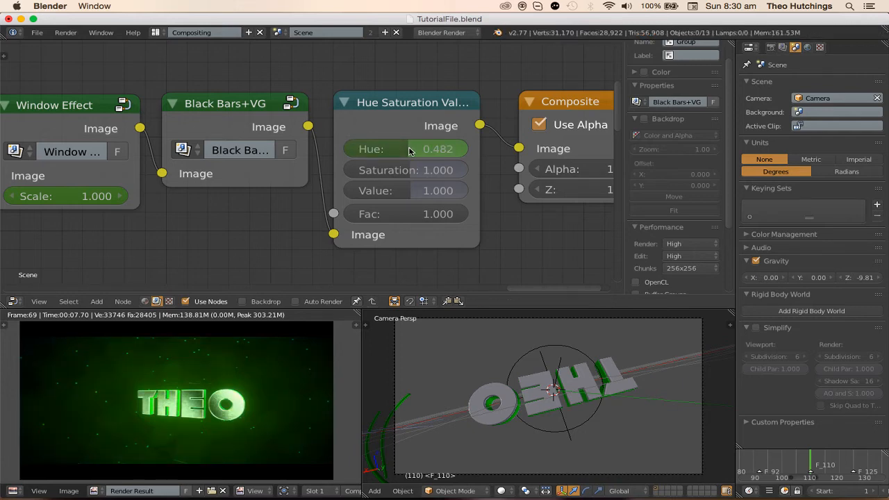
pyautogui.moveTo(409, 151); pyautogui.dragTo(388, 152)
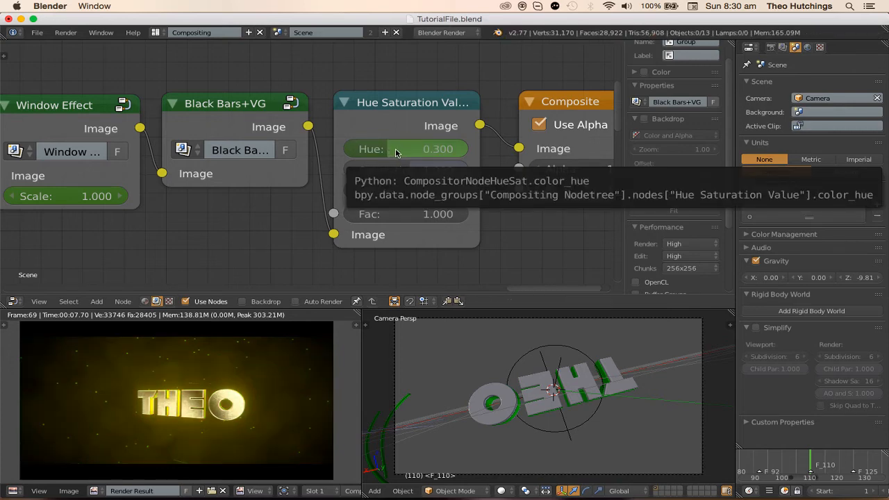
# - Clear the keyframes from the Hue and set it back to 0.8
pyautogui.rightClick(396, 153)
pyautogui.click(427, 152)
pyautogui.write('.')
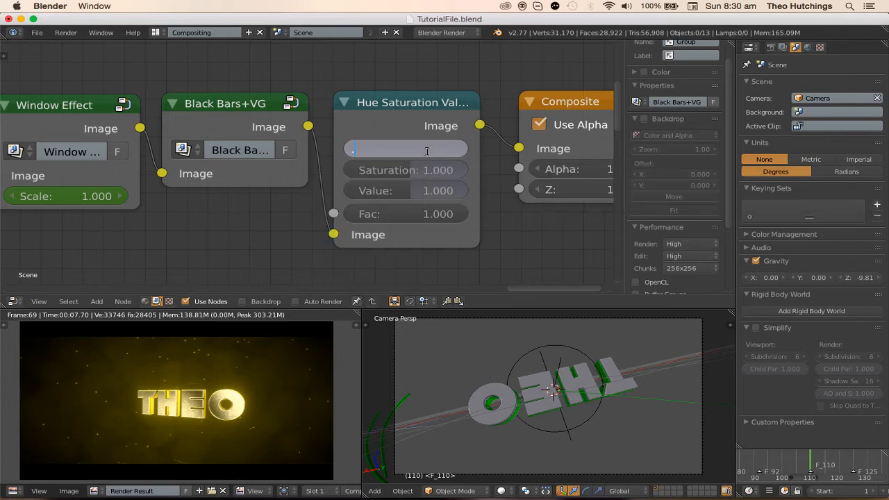
pyautogui.write('8')
pyautogui.press('Return')
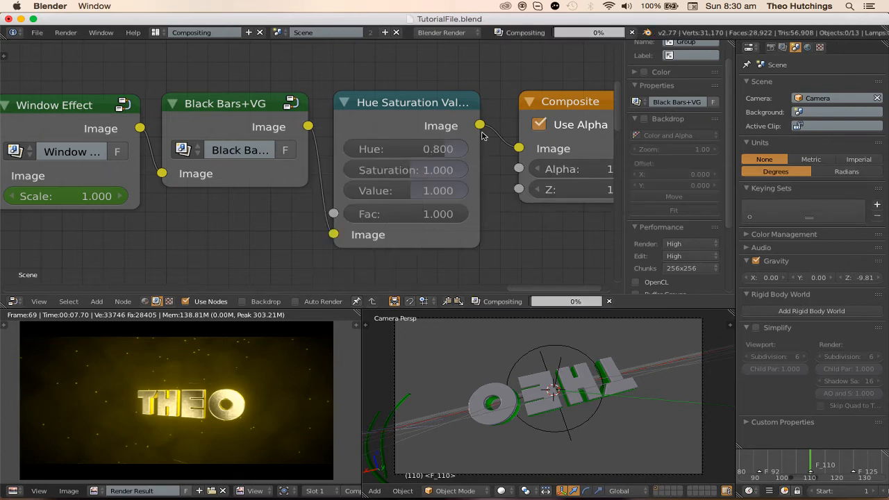
# - Try removing all Saturation on the Hue Saturation Value node and set it back to 1
pyautogui.moveTo(446, 174); pyautogui.dragTo(357, 172)
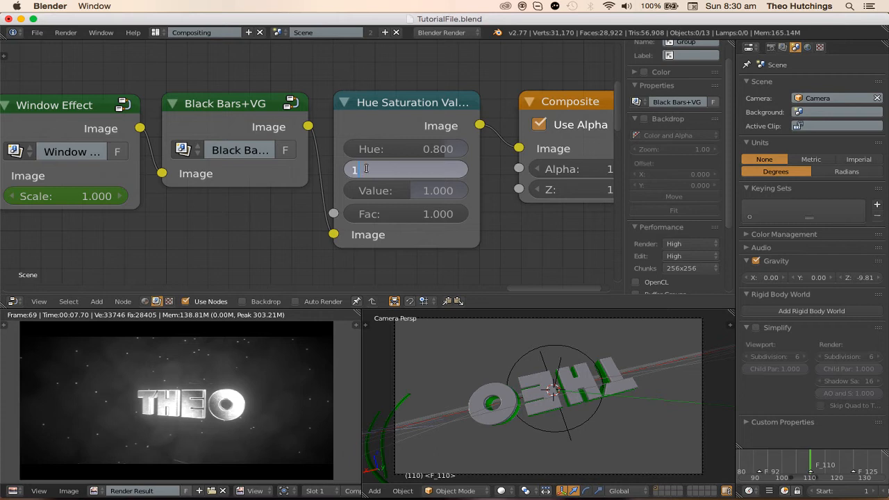
pyautogui.press('Return')
# - Play and scrub the animation, stop at frame 109 and keyframe the Saturation at 1.000
pyautogui.hotkey('alt', 'a')
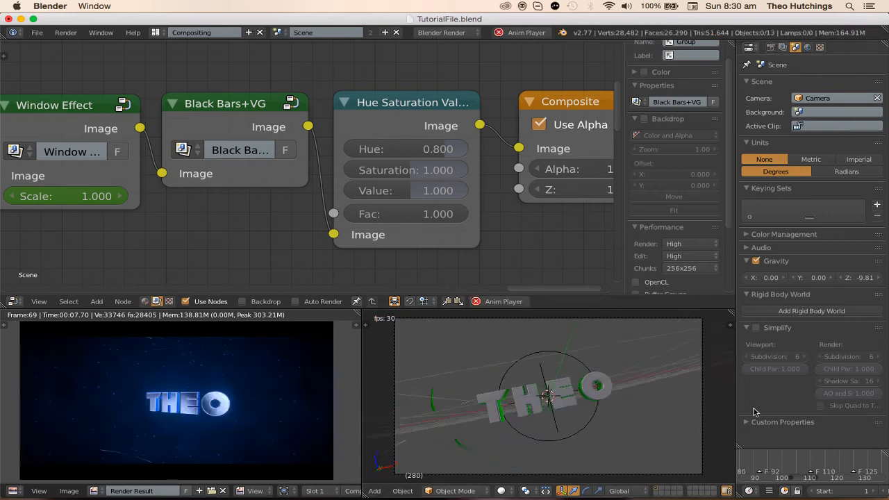
pyautogui.scroll(-2, 430, 248)
pyautogui.scroll(3, 431, 248)
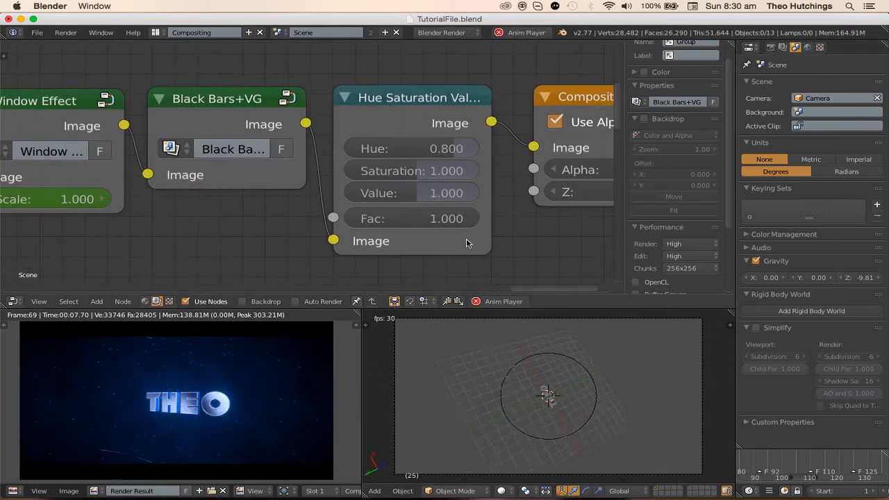
pyautogui.moveTo(811, 463)
pyautogui.mouseDown(button='middle')
pyautogui.moveTo(867, 467)
pyautogui.moveTo(776, 464)
pyautogui.mouseUp(button='middle')
pyautogui.scroll(2, 776, 465)
pyautogui.moveTo(795, 471)
pyautogui.mouseDown()
pyautogui.moveTo(816, 476)
pyautogui.moveTo(800, 462)
pyautogui.mouseUp()
pyautogui.hotkey('alt', 'a')
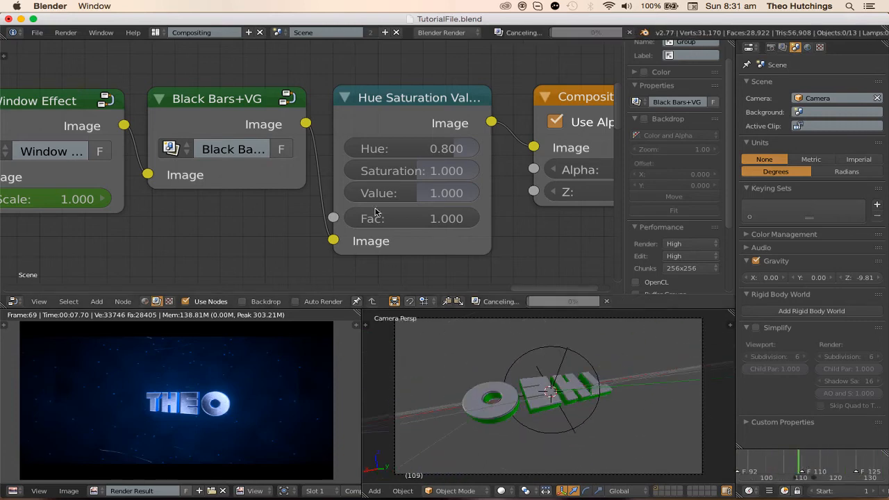
pyautogui.press('i')
# - Advance to frame 110 and keyframe the Saturation at 0.000
pyautogui.press('Right')
pyautogui.moveTo(414, 172); pyautogui.dragTo(389, 172)
pyautogui.press('i')
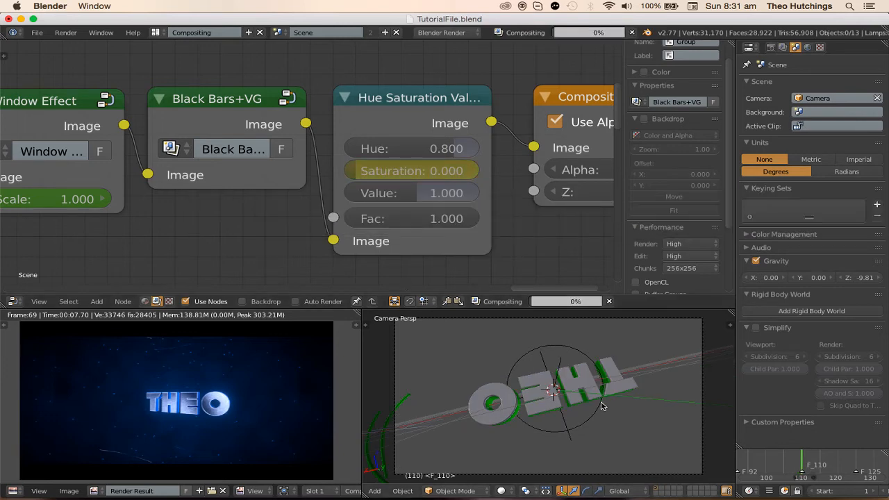
# - Keyframe the Saturation at 0.000 on frame 124 and at 1.000 on frame 125
pyautogui.moveTo(805, 459); pyautogui.dragTo(854, 462)
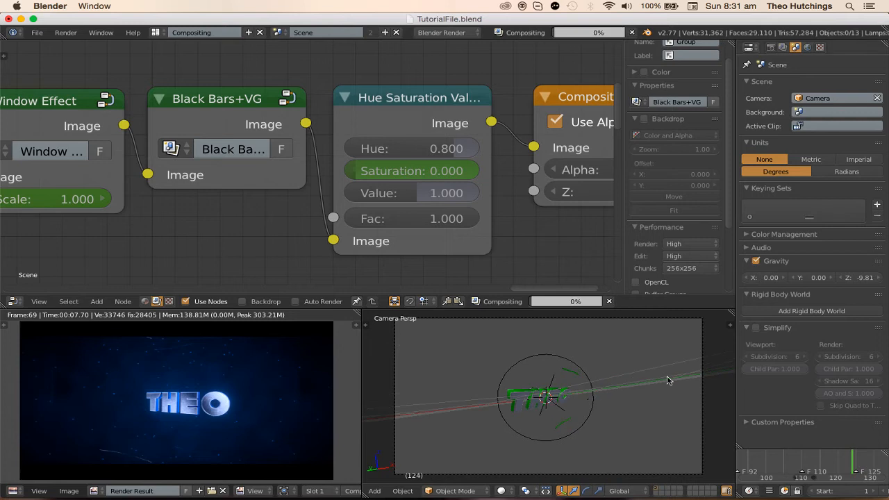
pyautogui.click(437, 174)
pyautogui.write('1')
pyautogui.press('Return')
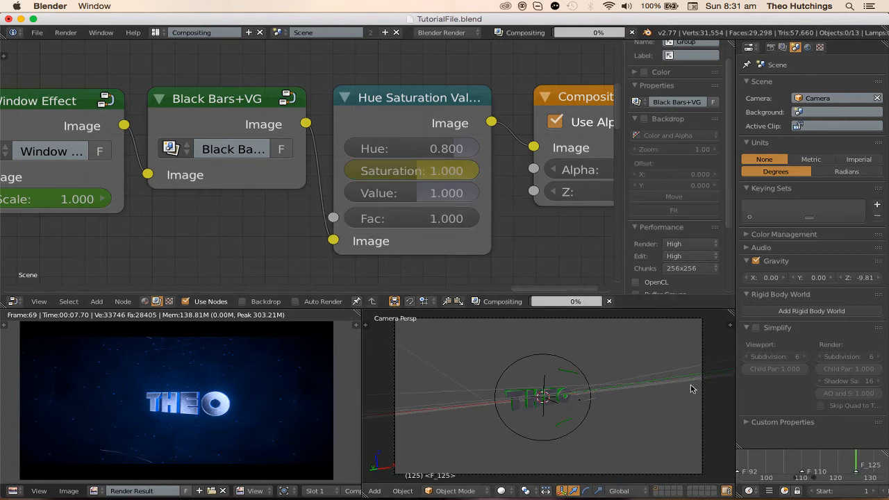
# - Go to frame 119 and render the image to check the desaturated section
pyautogui.click(833, 464)
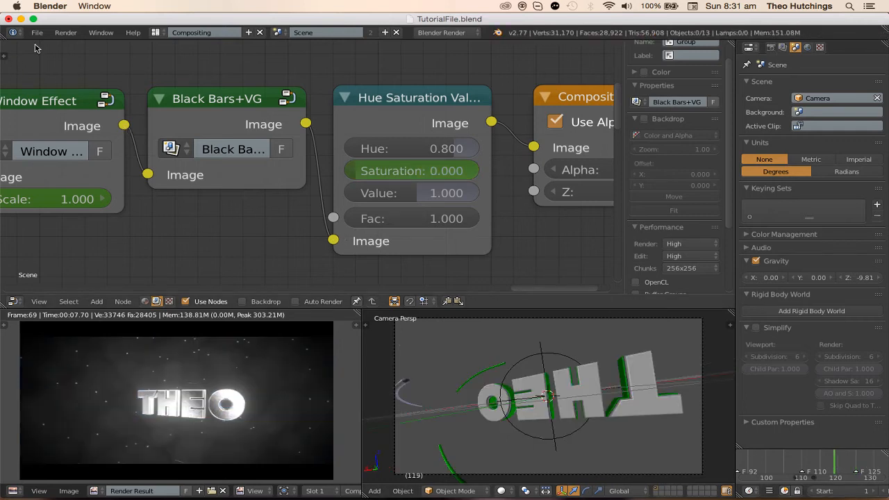
pyautogui.click(66, 32)
pyautogui.click(76, 45)
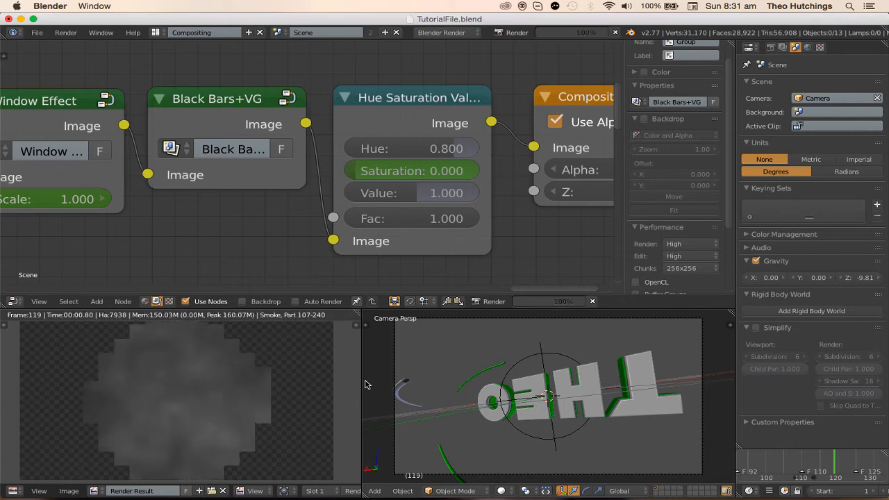
pyautogui.moveTo(338, 496)
pyautogui.click(306, 486)
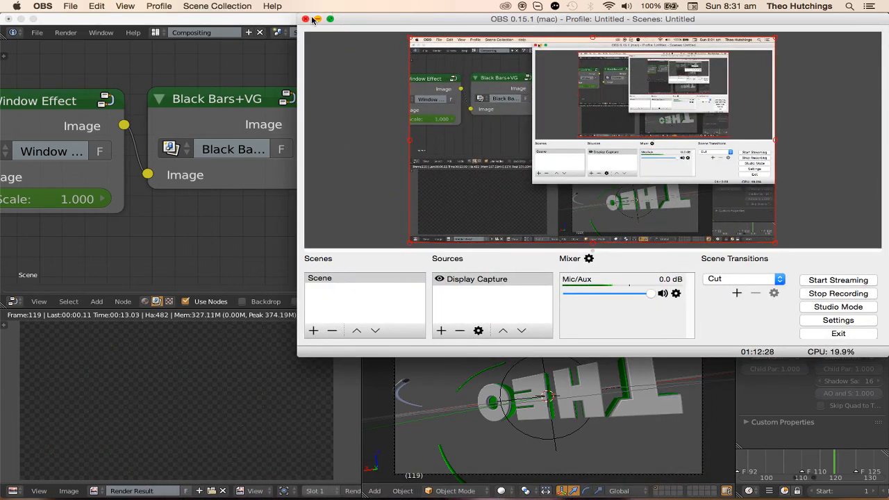
pyautogui.click(316, 19)
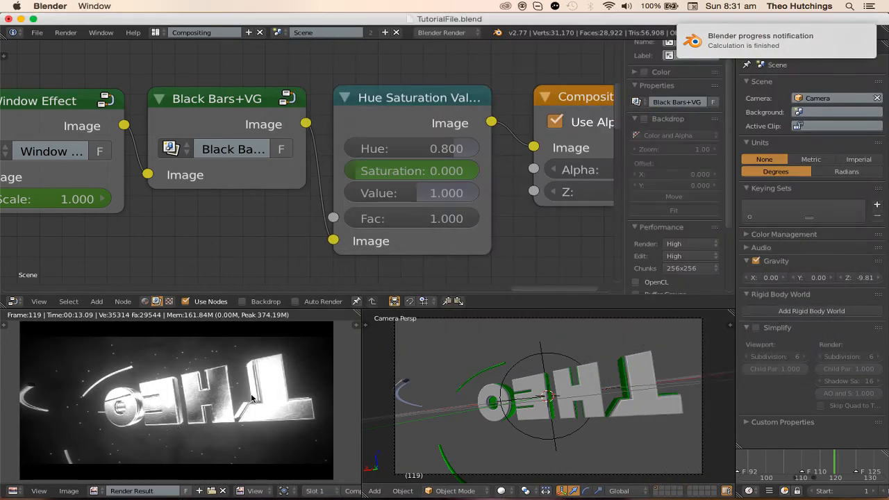
# - Play the animation, stop at frame 200, cancel the running compositing and render that frame
pyautogui.hotkey('alt', 'a')
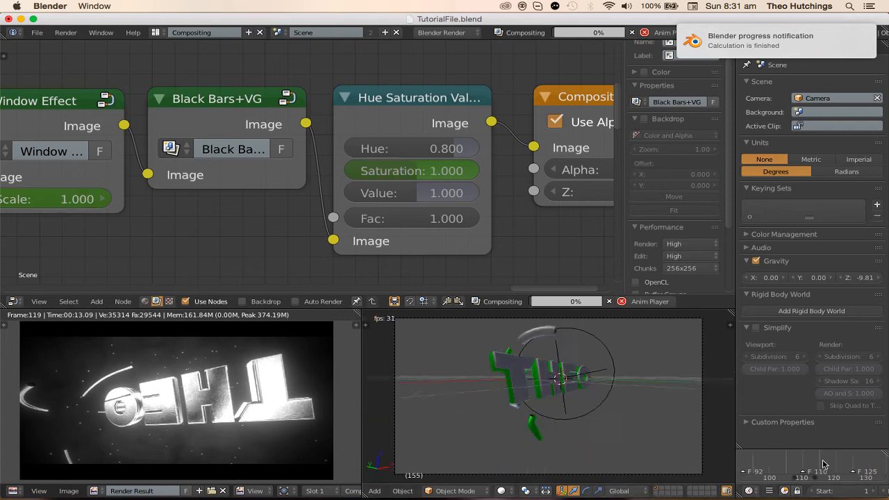
pyautogui.hotkey('alt', 'a')
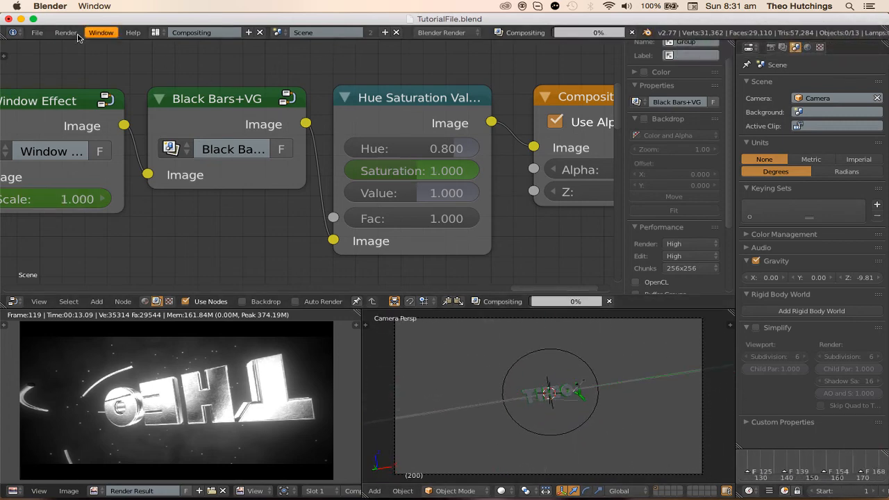
pyautogui.click(630, 33)
pyautogui.click(62, 33)
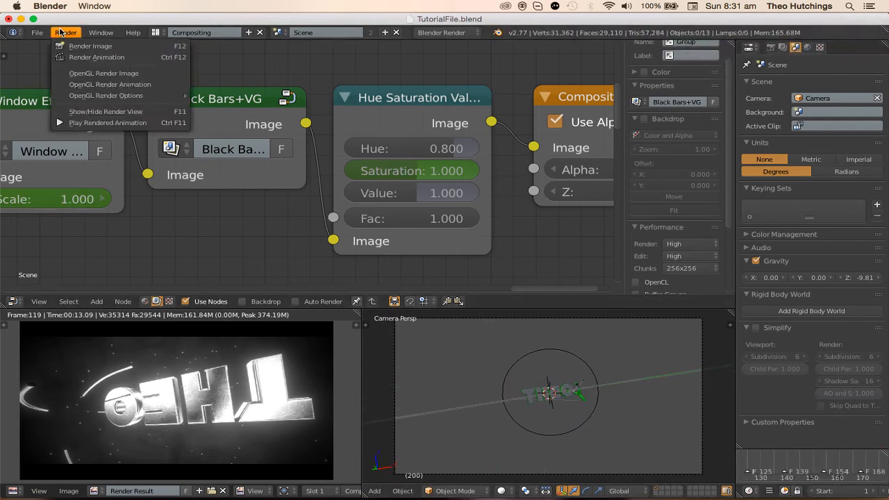
pyautogui.click(64, 46)
pyautogui.scroll(-5, 291, 133)
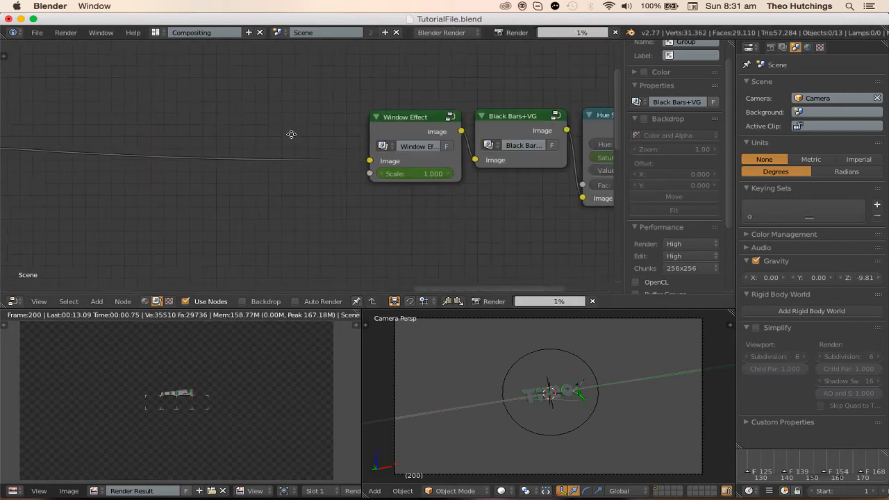
pyautogui.scroll(-1, 268, 153)
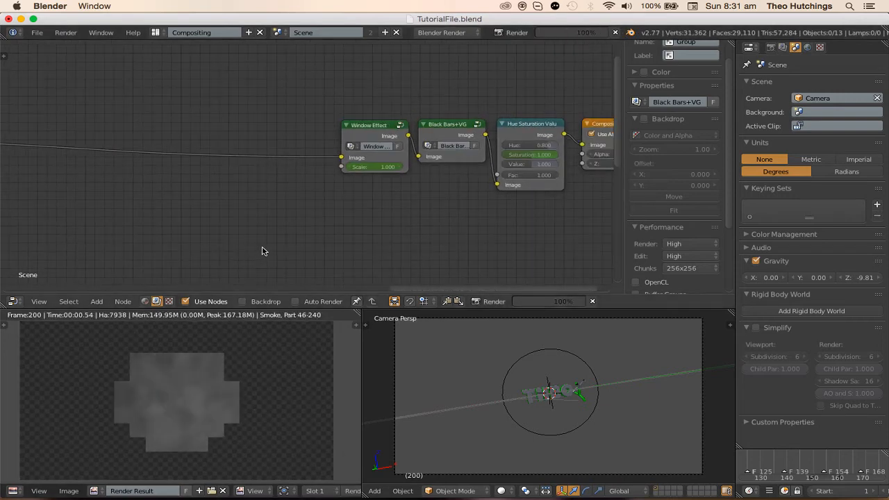
pyautogui.scroll(-2, 306, 227)
pyautogui.moveTo(327, 217); pyautogui.dragTo(412, 212, button='middle')
pyautogui.scroll(3, 375, 224)
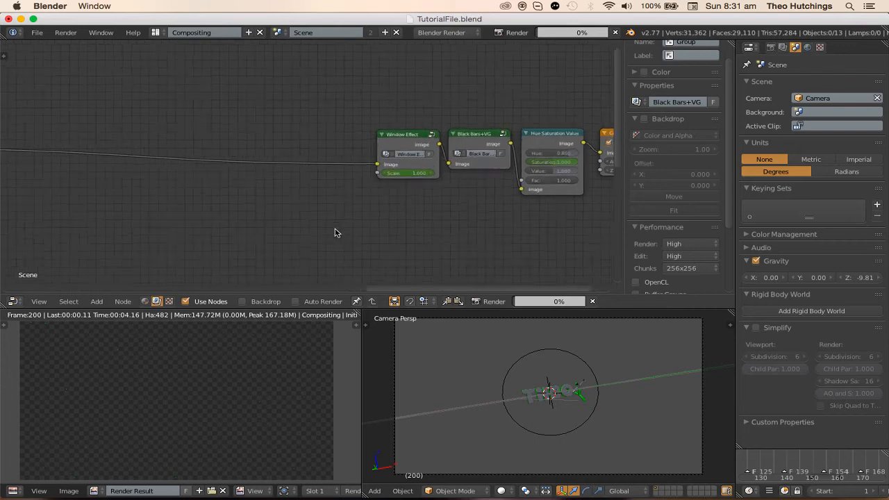
# - Insert a Filter node on the link before the Window Effect group and set its type to Kirsch
pyautogui.scroll(8, 327, 242)
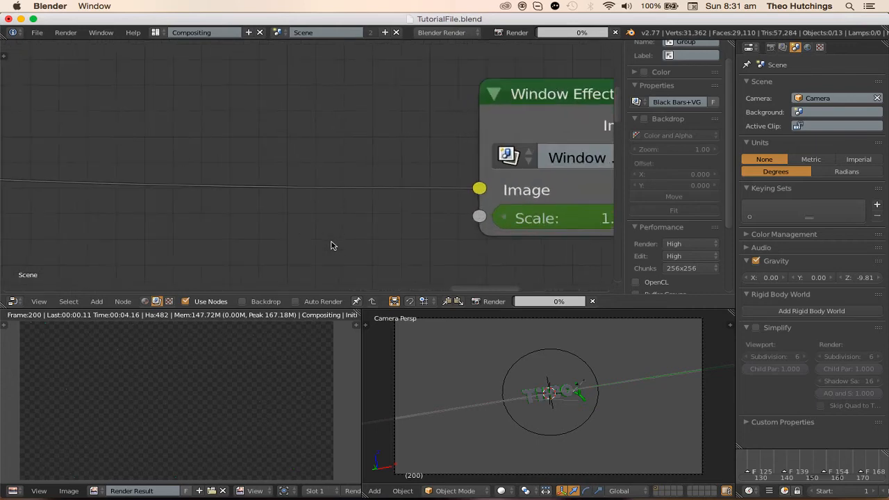
pyautogui.hotkey('shift', 'a')
pyautogui.click(308, 180)
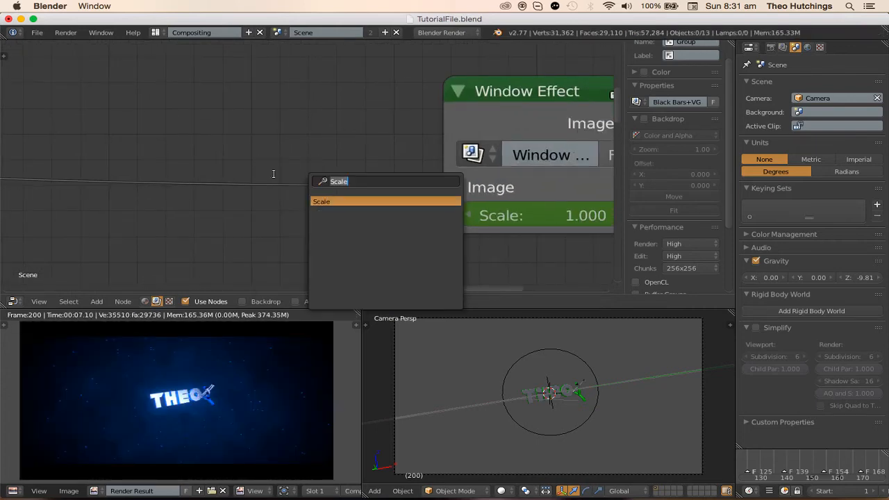
pyautogui.press('Return')
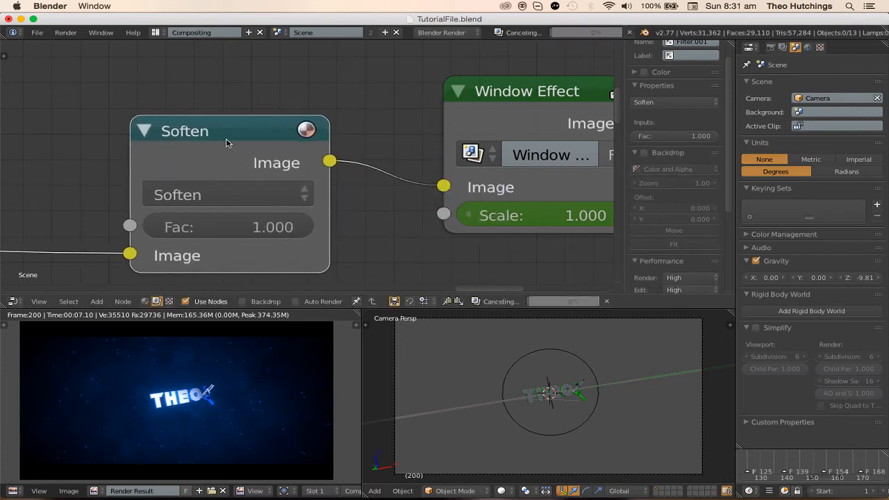
pyautogui.click(298, 158)
pyautogui.click(278, 326)
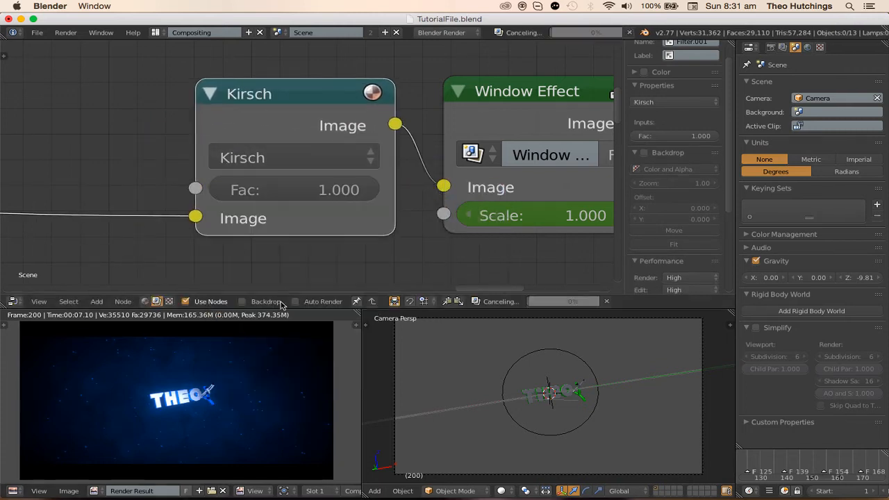
# - Try Kirsch Fac values of 0.409 and 0.209, and finish with Fac set to 0.000
pyautogui.moveTo(330, 202); pyautogui.dragTo(231, 202)
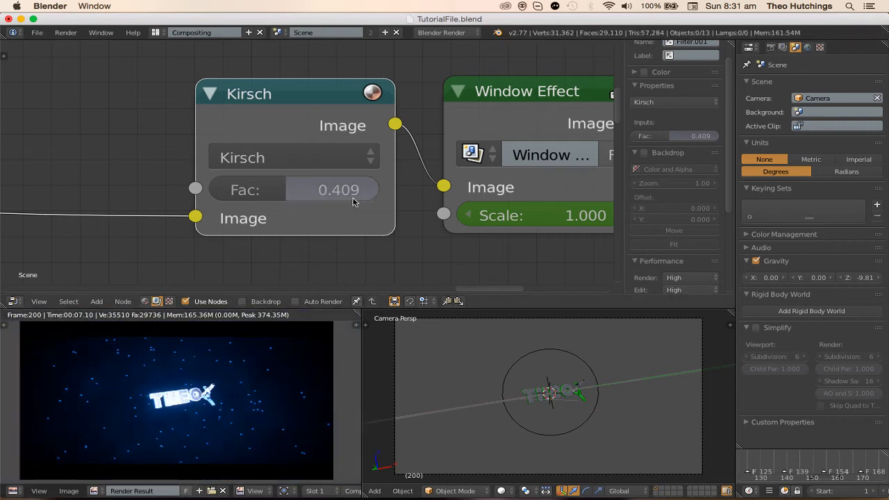
pyautogui.moveTo(353, 199); pyautogui.dragTo(318, 199)
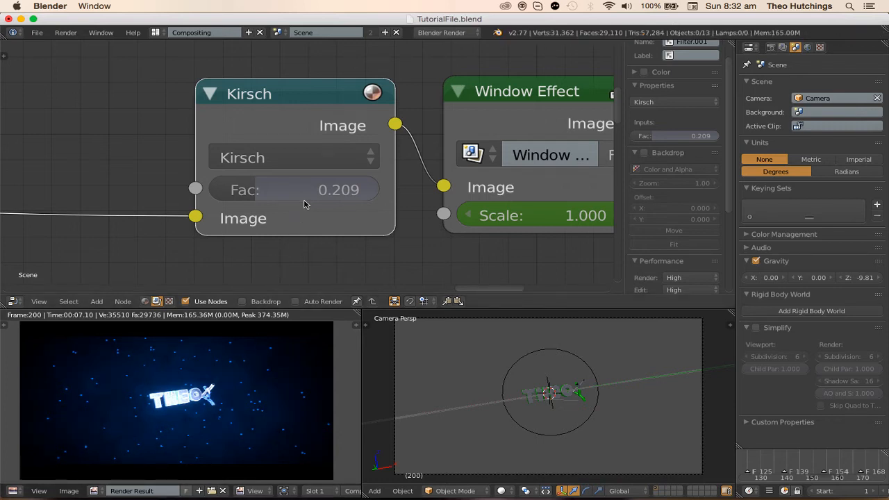
pyautogui.moveTo(306, 204); pyautogui.dragTo(262, 207)
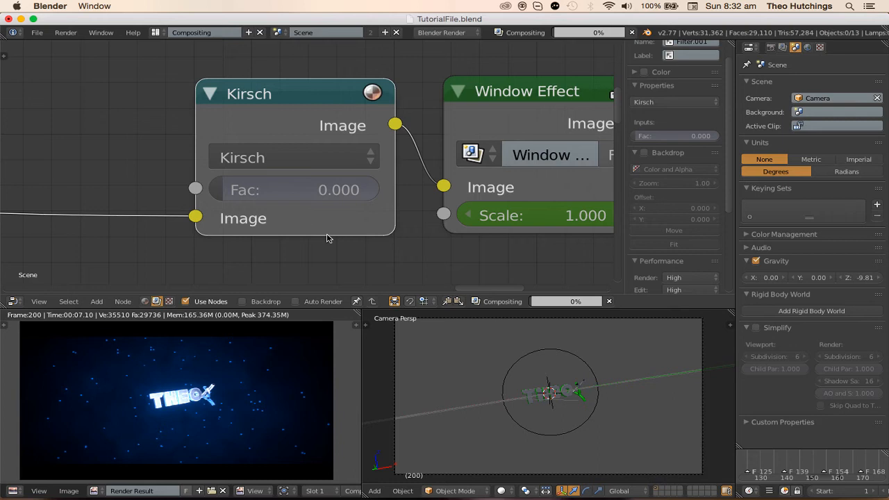
# - Play the animation, go to frame 51 and keyframe the Kirsch Fac at 0.000
pyautogui.hotkey('alt', 'a')
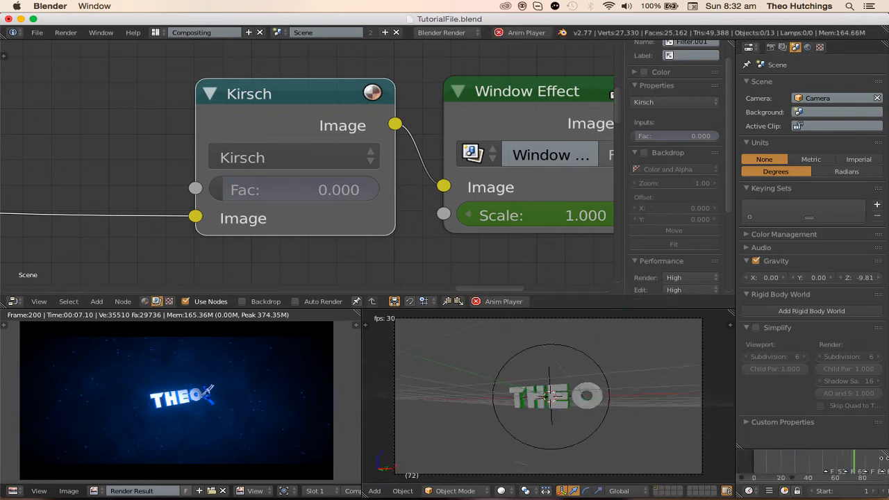
pyautogui.scroll(8, 795, 458)
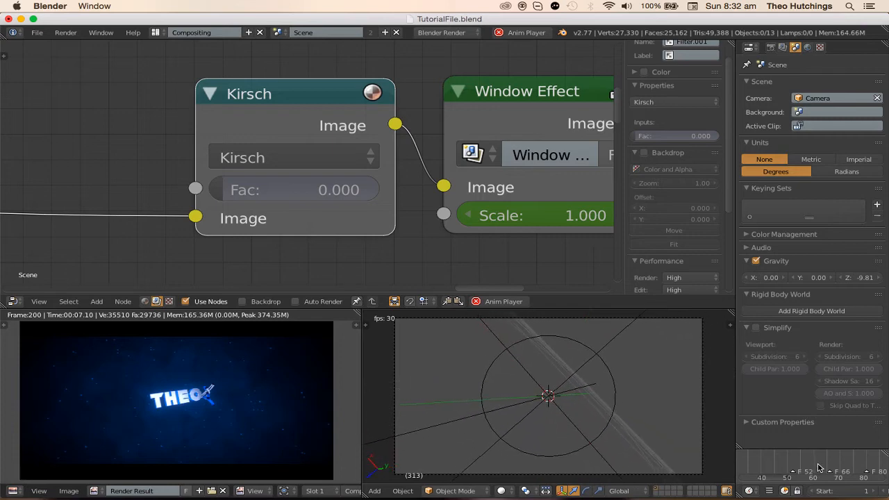
pyautogui.scroll(1, 812, 472)
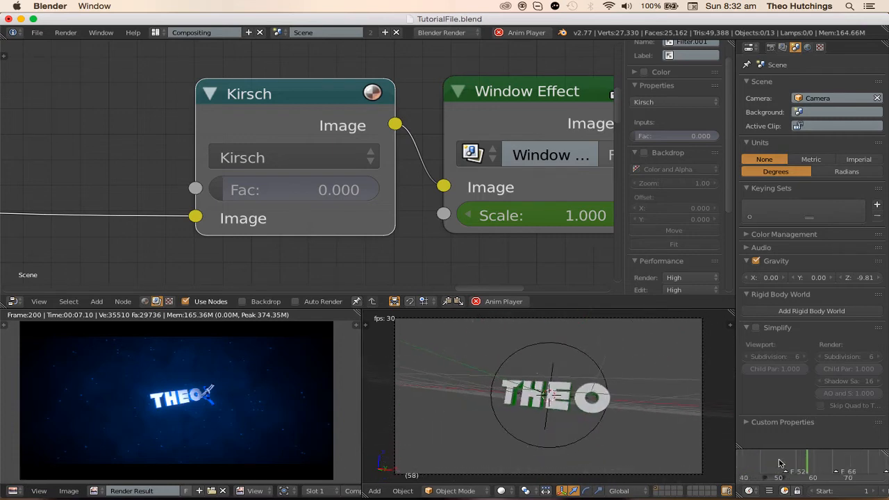
pyautogui.click(782, 464)
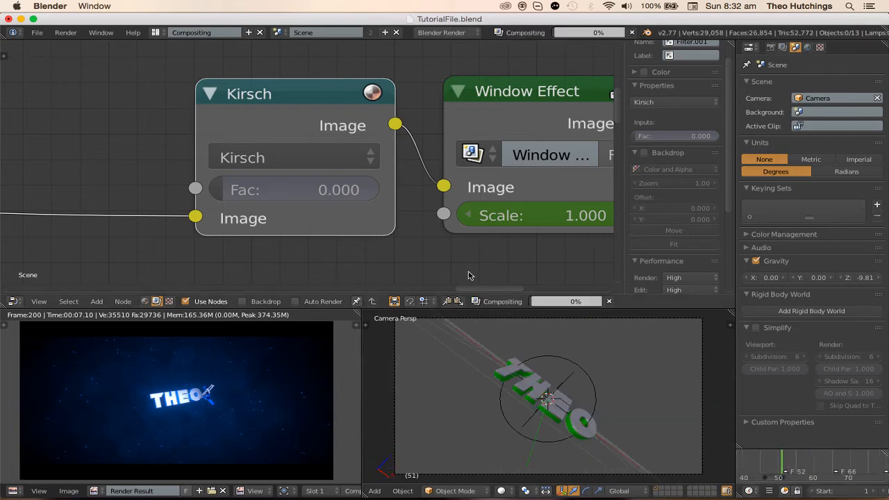
pyautogui.press('i')
# - Set the Kirsch Fac to 0.300 on frame 52 and keyframe it
pyautogui.click(355, 198)
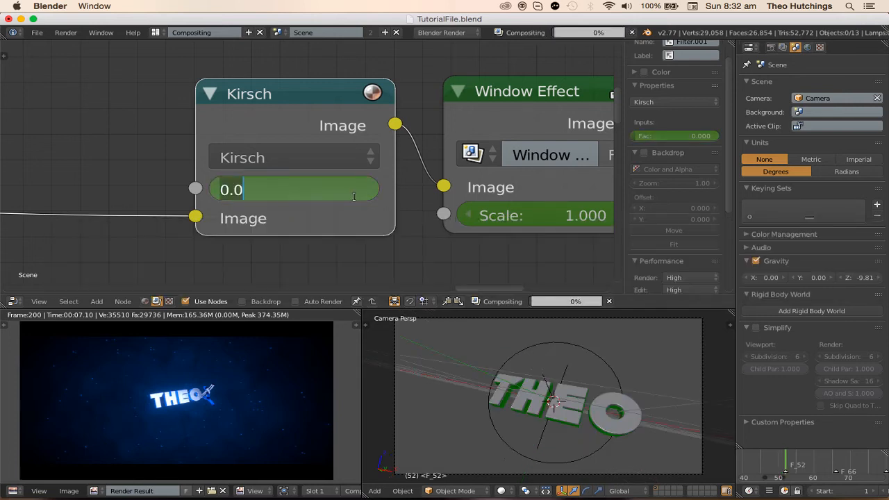
pyautogui.write('.3')
pyautogui.press('Return')
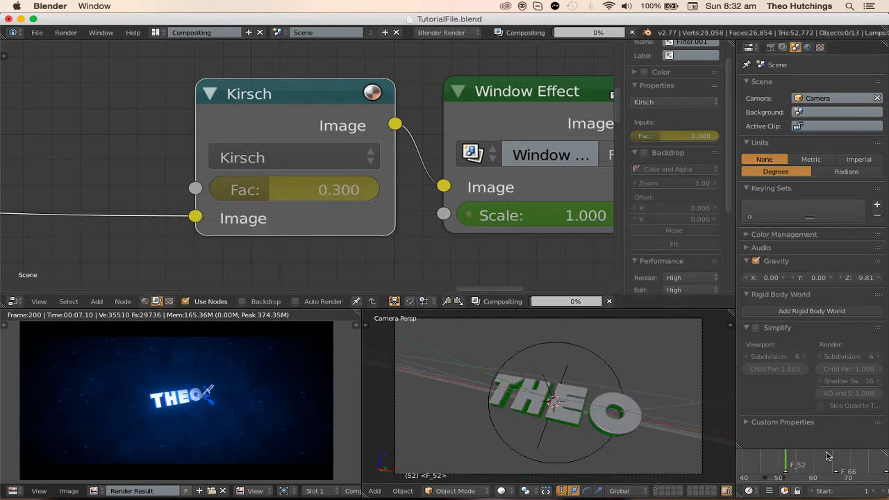
# - Play on to frame 79 and keyframe the Kirsch Fac at 0.000
pyautogui.hotkey('alt', 'a')
pyautogui.moveTo(328, 199); pyautogui.dragTo(239, 190)
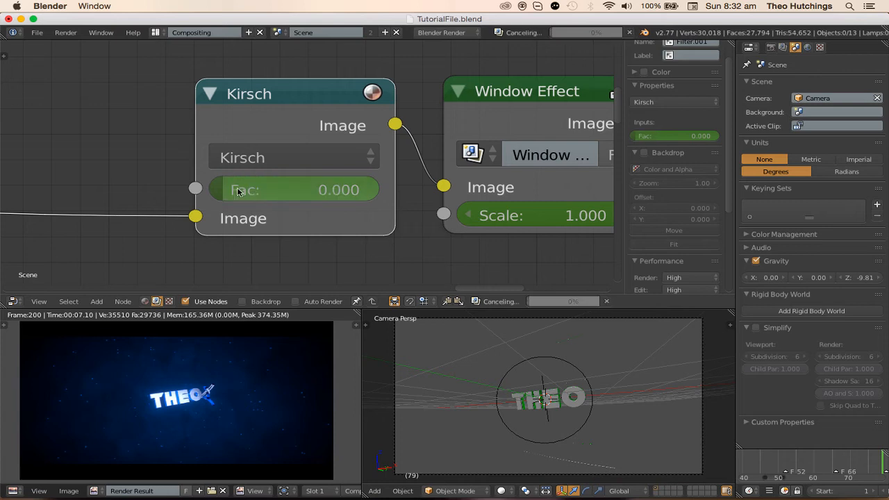
pyautogui.press('i')
# - Play back the animation to review the Kirsch fade and stop at frame 180
pyautogui.hotkey('alt', 'a')
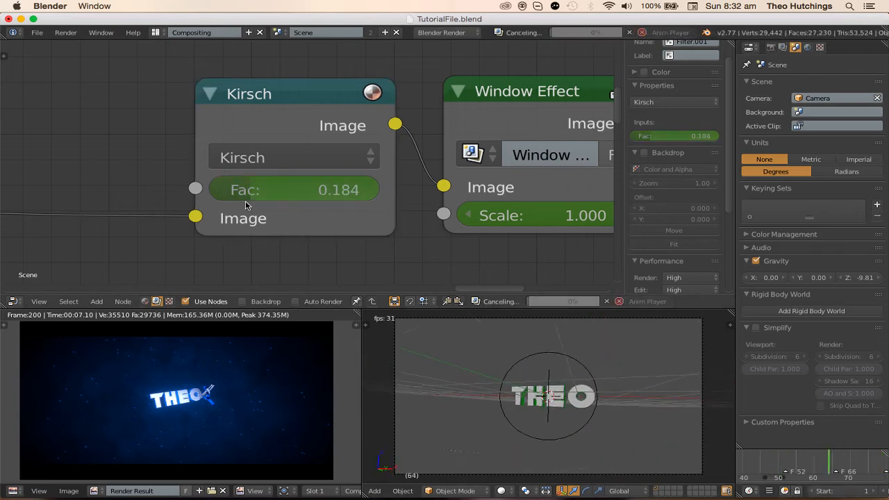
pyautogui.press('Escape')
pyautogui.moveTo(776, 465); pyautogui.dragTo(842, 473)
pyautogui.hotkey('alt', 'a')
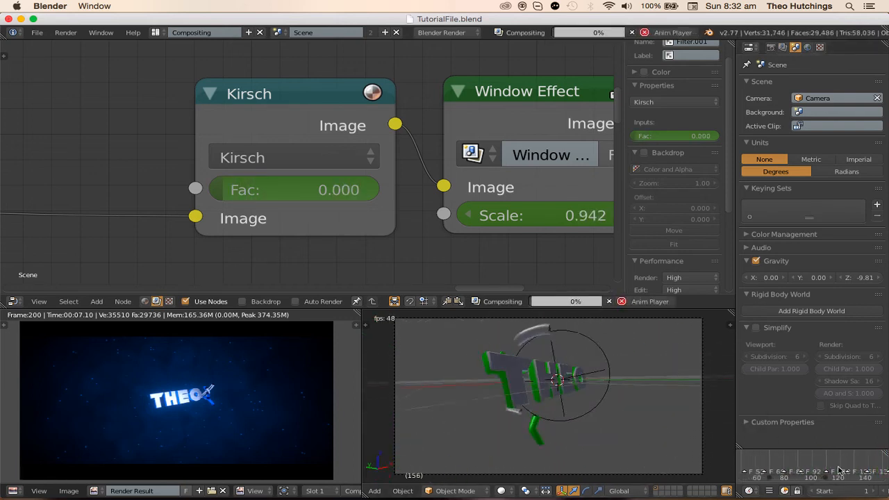
pyautogui.hotkey('alt', 'a')
# - Create a new brush texture and set its type to Clouds
pyautogui.click(820, 47)
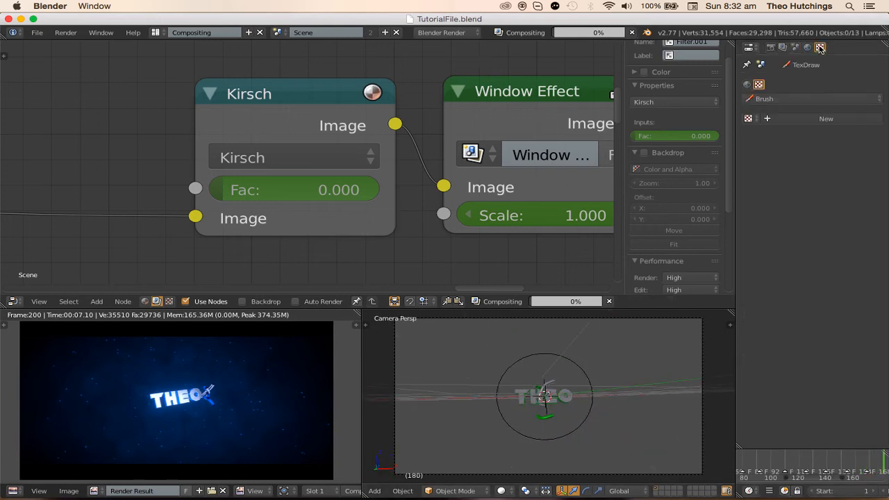
pyautogui.click(748, 85)
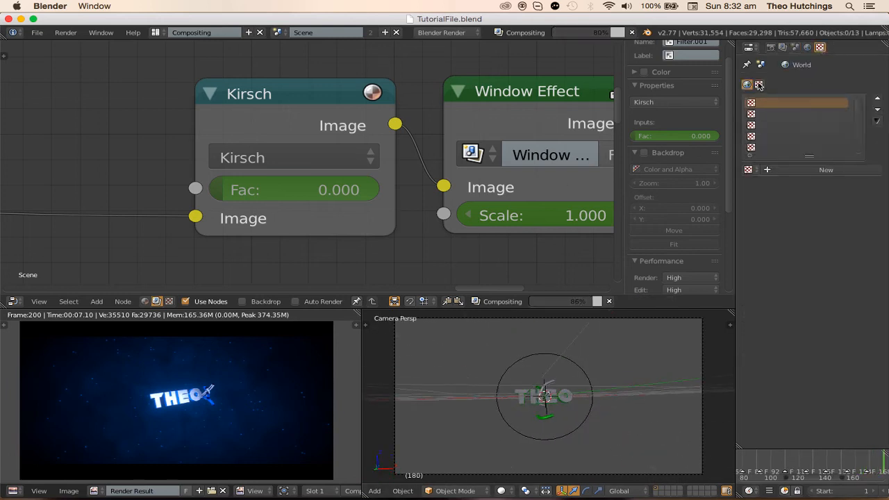
pyautogui.click(760, 84)
pyautogui.click(807, 120)
pyautogui.click(816, 133)
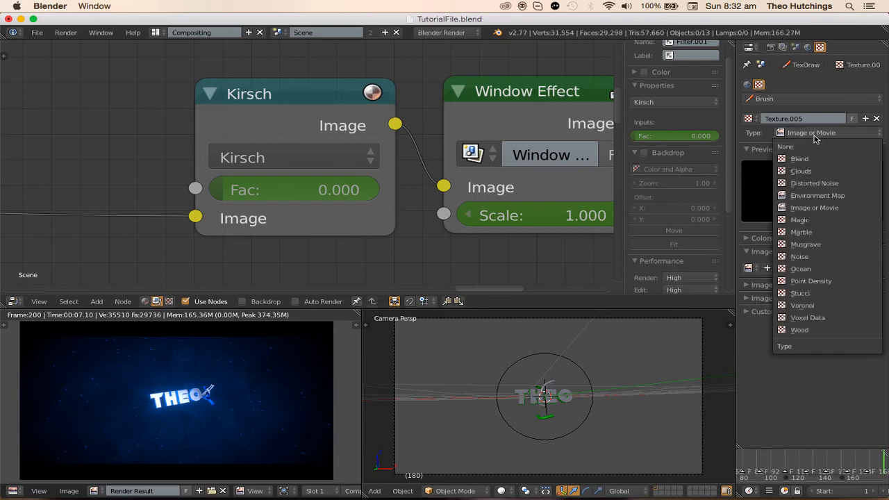
pyautogui.click(812, 171)
# - Insert a Displace node on the link between the Alpha Over and Kirsch nodes
pyautogui.scroll(-8, 298, 232)
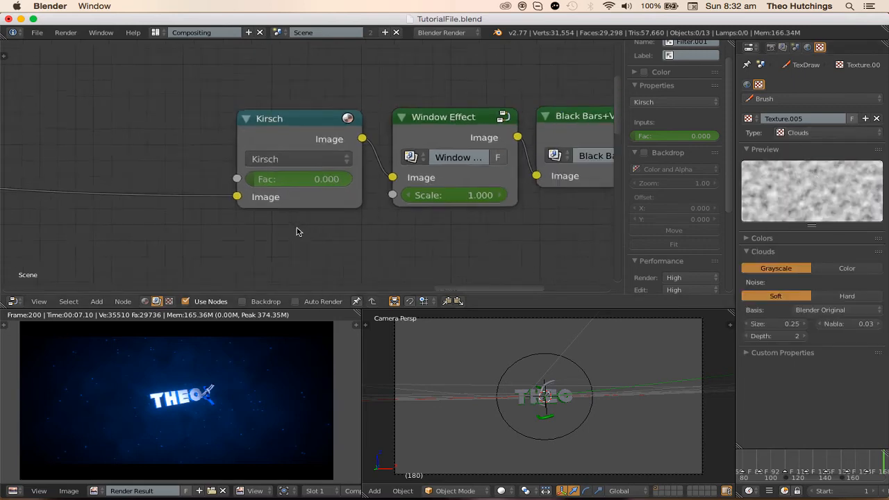
pyautogui.press('space')
pyautogui.write('dis')
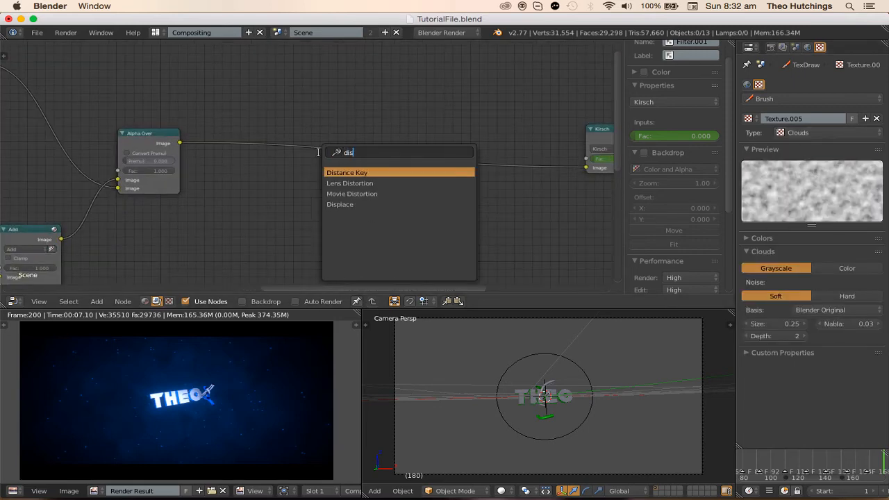
pyautogui.write('p')
pyautogui.press('Return')
pyautogui.click(343, 137)
# - Add a Texture node above the link between the Alpha Over and Displace nodes
pyautogui.scroll(5, 299, 149)
pyautogui.hotkey('shift', 'a')
pyautogui.click(268, 100)
pyautogui.write('te')
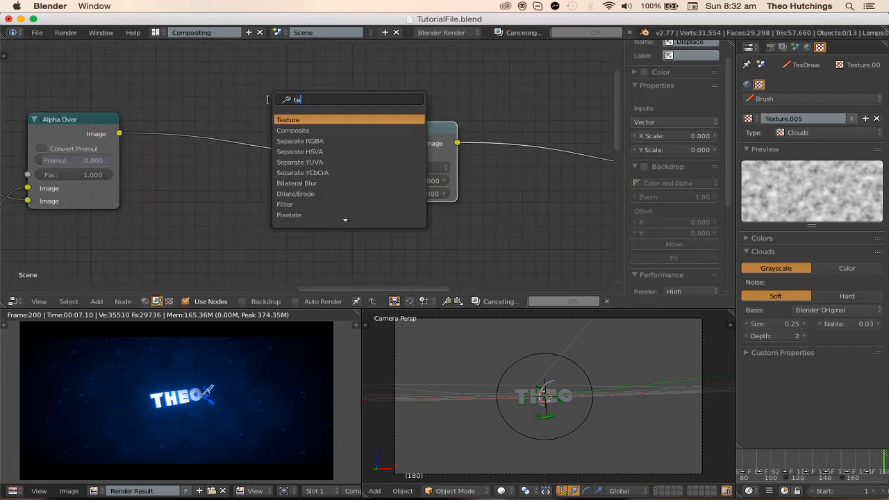
pyautogui.write('x')
pyautogui.press('Return')
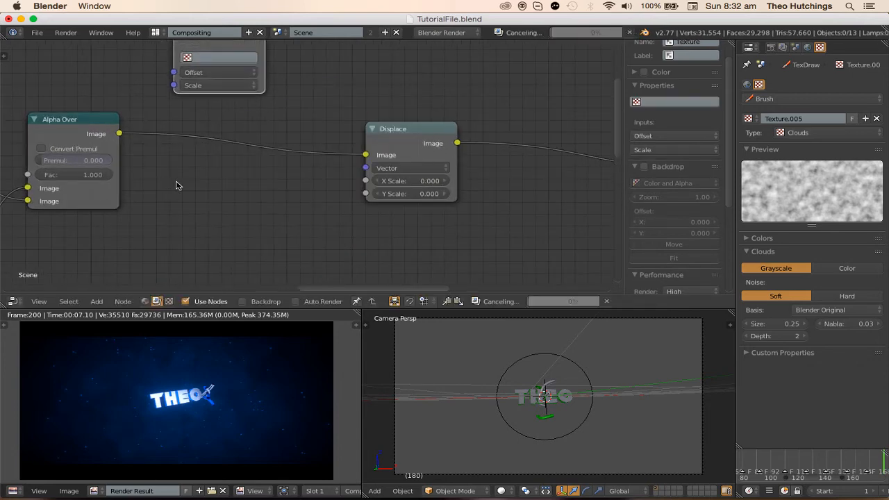
pyautogui.moveTo(176, 186); pyautogui.dragTo(155, 250, button='middle')
pyautogui.scroll(-4, 260, 66)
# - Connect the Texture node's Color output to the Displace Vector input and assign Texture.005 to the node
pyautogui.moveTo(264, 62); pyautogui.dragTo(286, 135)
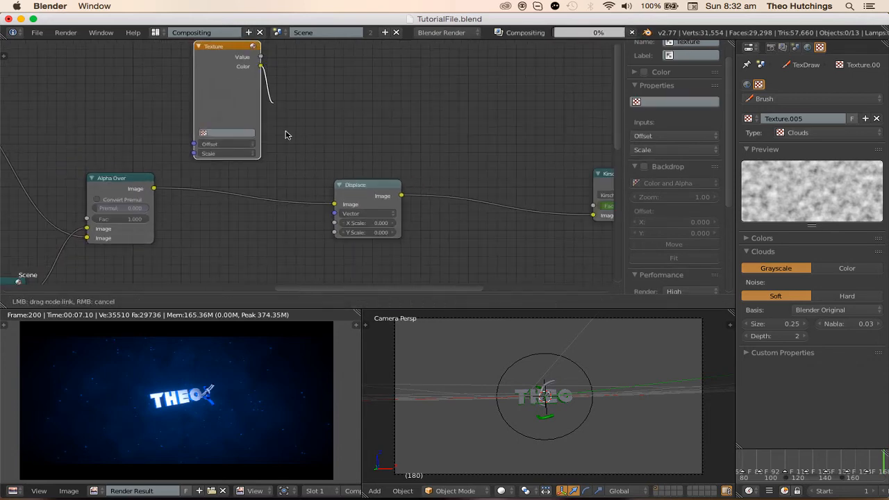
pyautogui.moveTo(330, 215); pyautogui.dragTo(334, 213)
pyautogui.scroll(2, 305, 163)
pyautogui.click(205, 121)
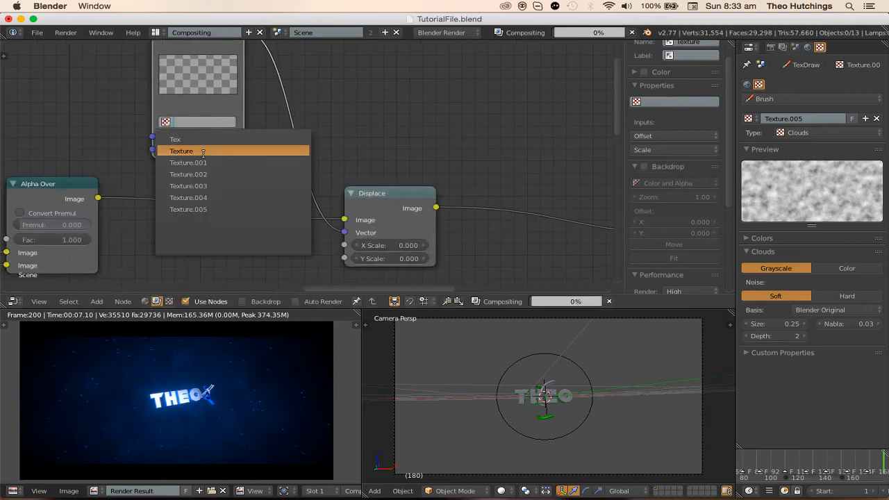
pyautogui.click(202, 209)
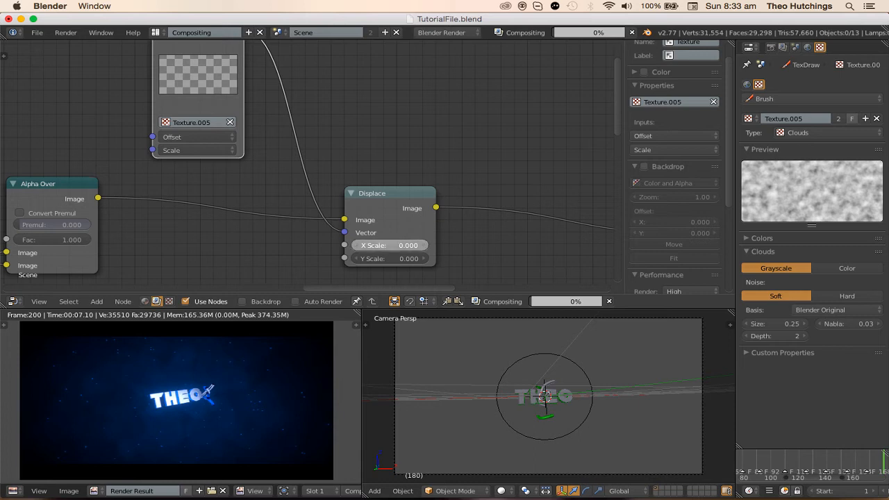
# - Set both the X Scale and Y Scale of the Displace node to 60
pyautogui.press('Return')
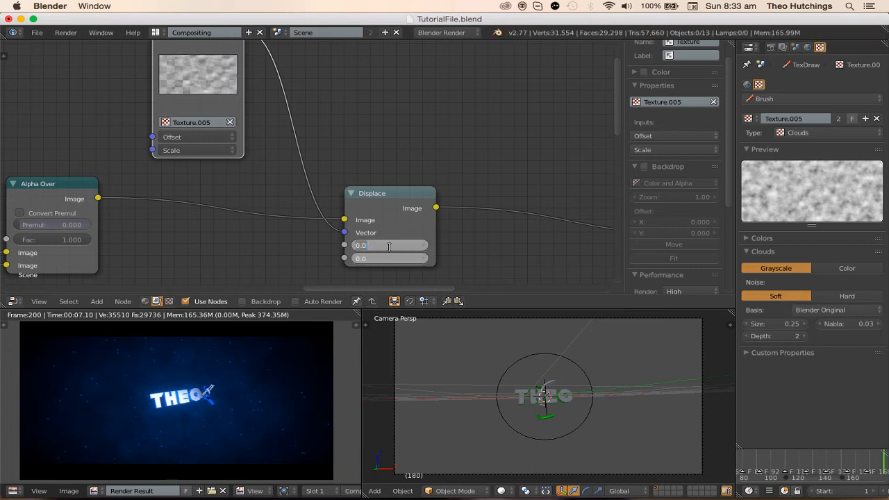
pyautogui.write('60')
pyautogui.press('Return')
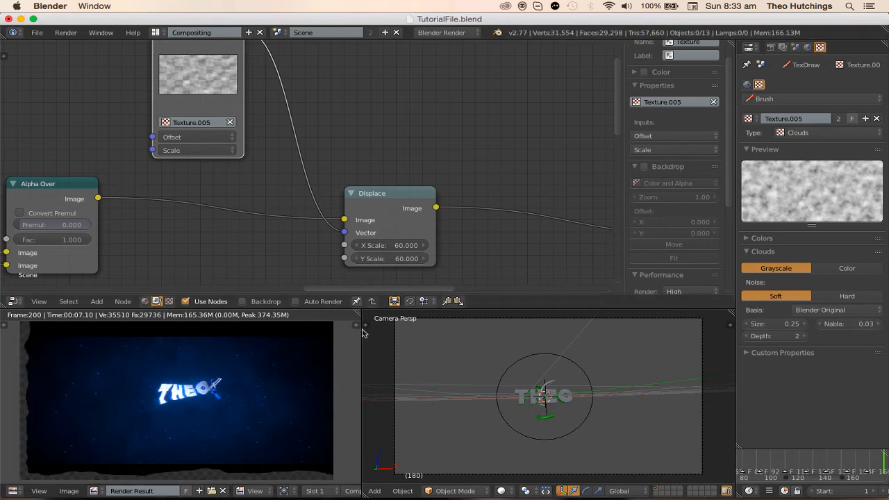
# - Add a second Alpha Over node on the link between the Displace and Kirsch nodes
pyautogui.scroll(-2, 423, 230)
pyautogui.scroll(1, 400, 208)
pyautogui.press('space')
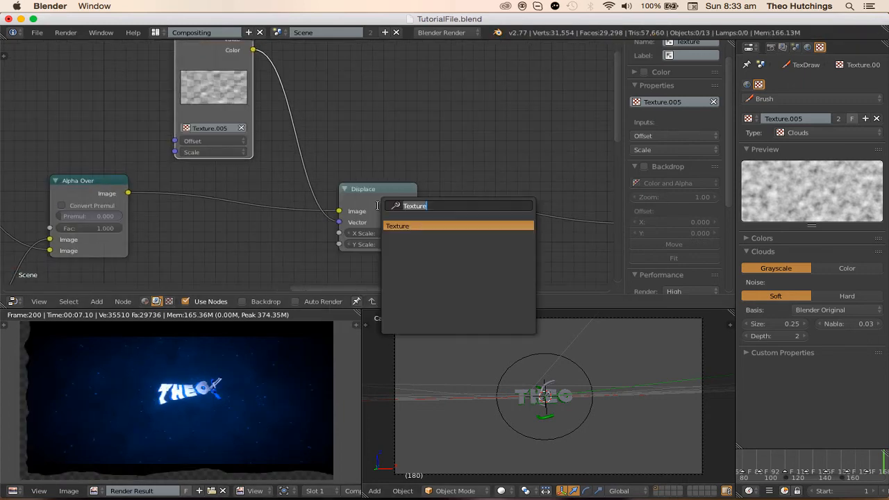
pyautogui.write('al')
pyautogui.click(403, 236)
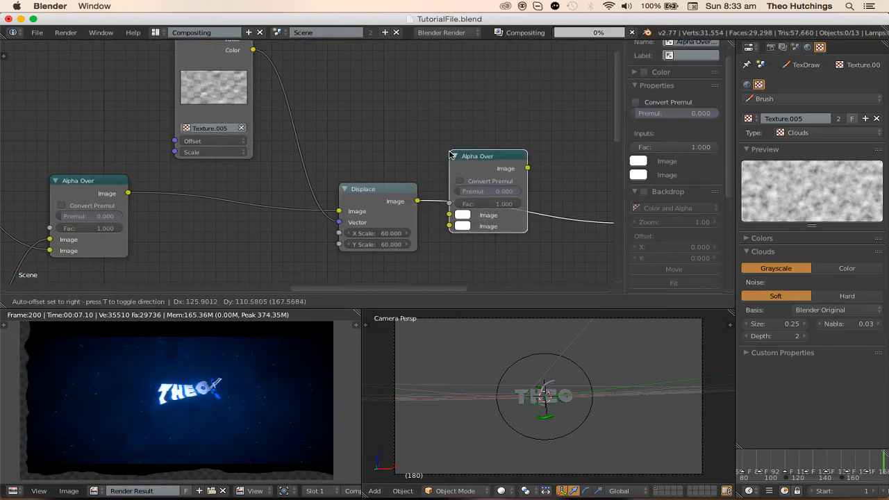
pyautogui.click(439, 216)
# - Wire the undisplaced image into the new Alpha Over's first input and Displace into its second, and move the Texture node below Displace
pyautogui.moveTo(428, 205); pyautogui.dragTo(430, 215)
pyautogui.moveTo(331, 201); pyautogui.dragTo(341, 228)
pyautogui.moveTo(280, 105); pyautogui.dragTo(280, 67, button='middle')
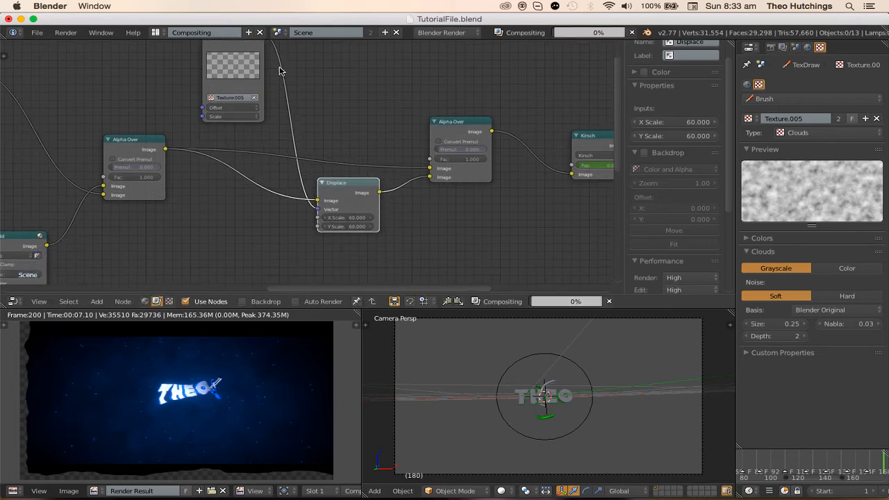
pyautogui.moveTo(210, 84); pyautogui.dragTo(223, 271)
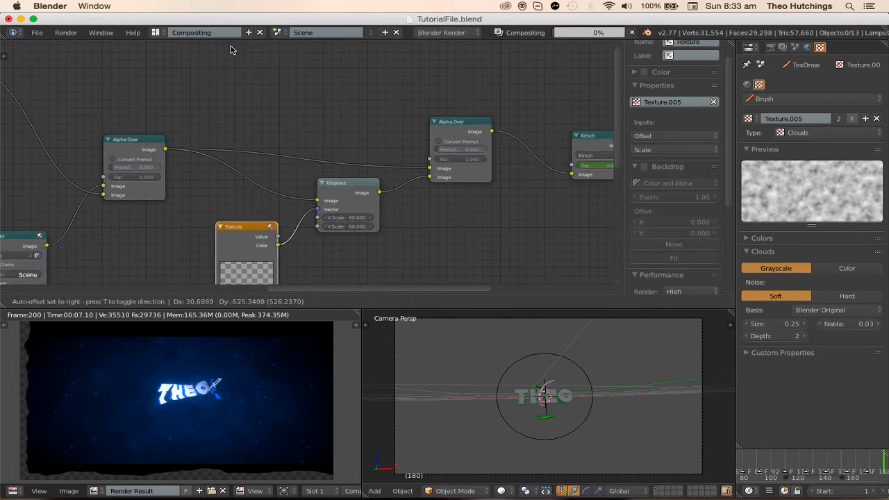
# - Set the Displace node's Y Scale to 75
pyautogui.scroll(2, 349, 165)
pyautogui.scroll(3, 348, 164)
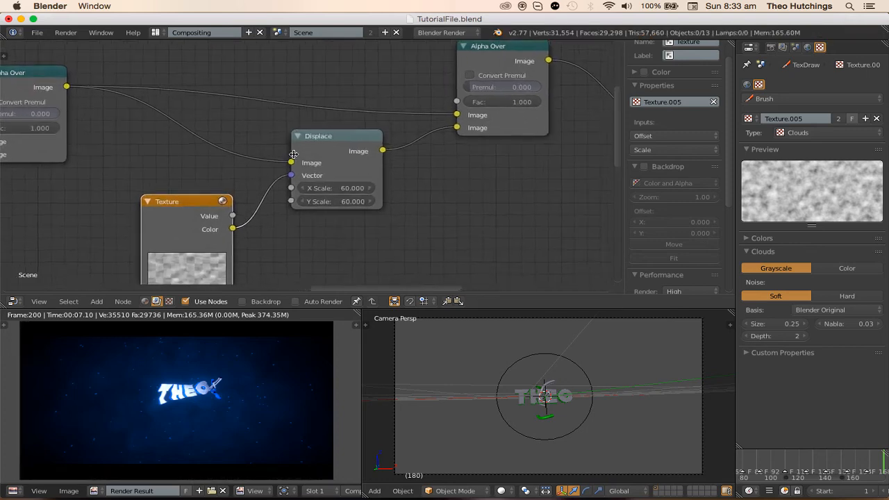
pyautogui.click(368, 218)
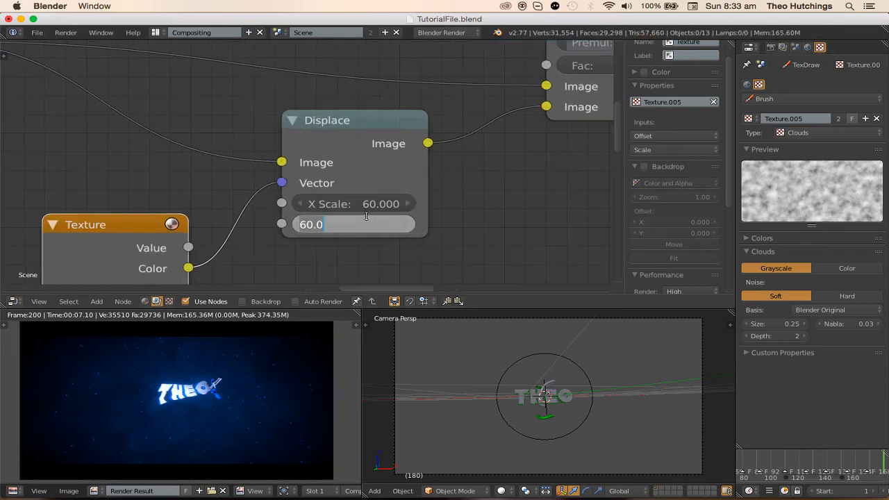
pyautogui.write('75')
pyautogui.press('Return')
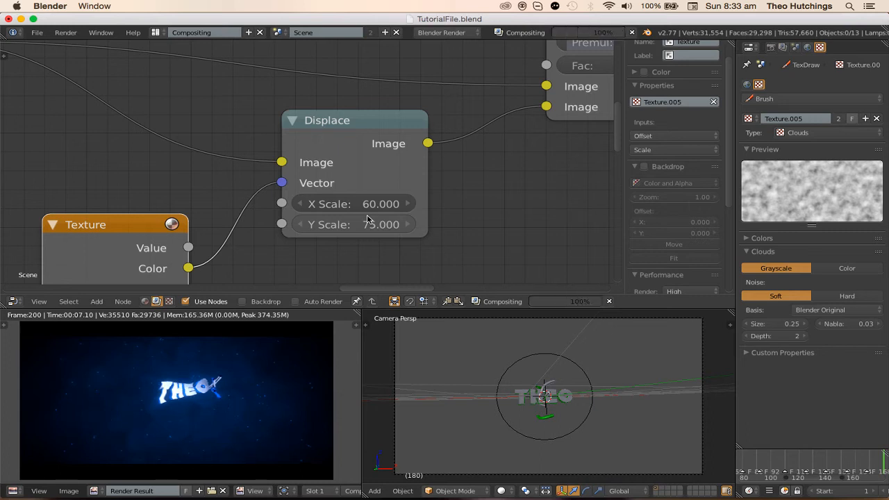
# - Set the Displace node's Y Scale to 60 and its X Scale to 75
pyautogui.click(353, 221)
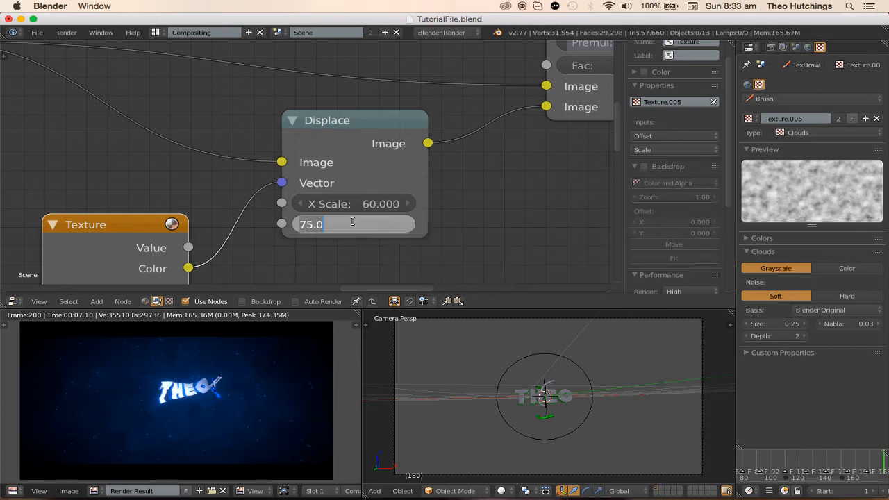
pyautogui.write('60')
pyautogui.press('Return')
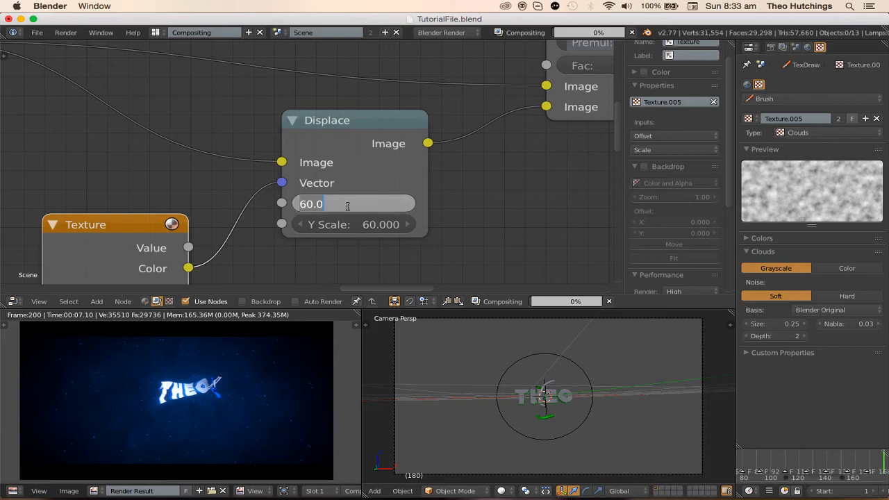
pyautogui.write('75')
pyautogui.press('Return')
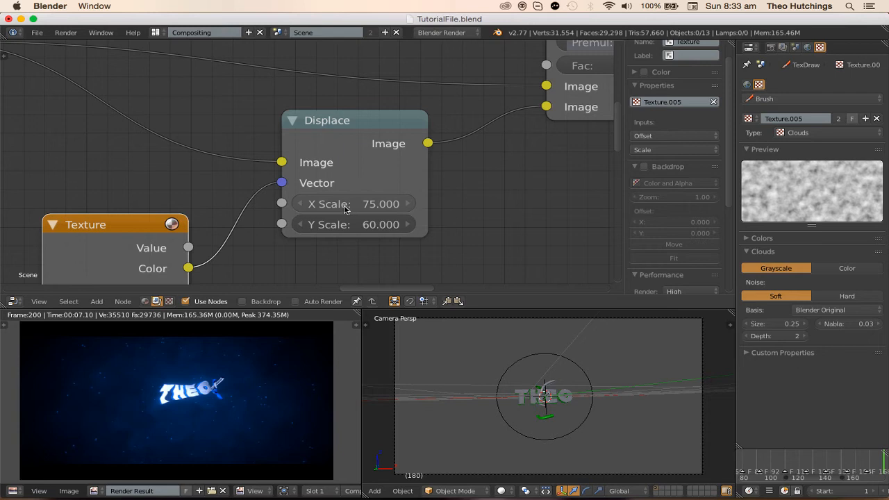
# - Reset both the X Scale and Y Scale of the Displace node to 0
pyautogui.moveTo(346, 210); pyautogui.dragTo(357, 224)
pyautogui.write('0')
pyautogui.press('Return')
pyautogui.write('0')
pyautogui.press('Return')
# - Go to frame 224 and keyframe the Displace node's X Scale and Y Scale at 0
pyautogui.hotkey('alt', 'a')
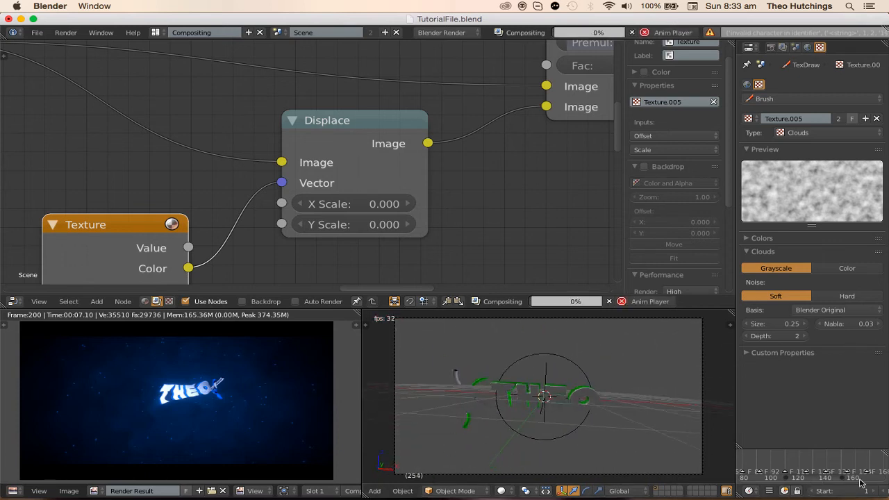
pyautogui.scroll(-5, 780, 476)
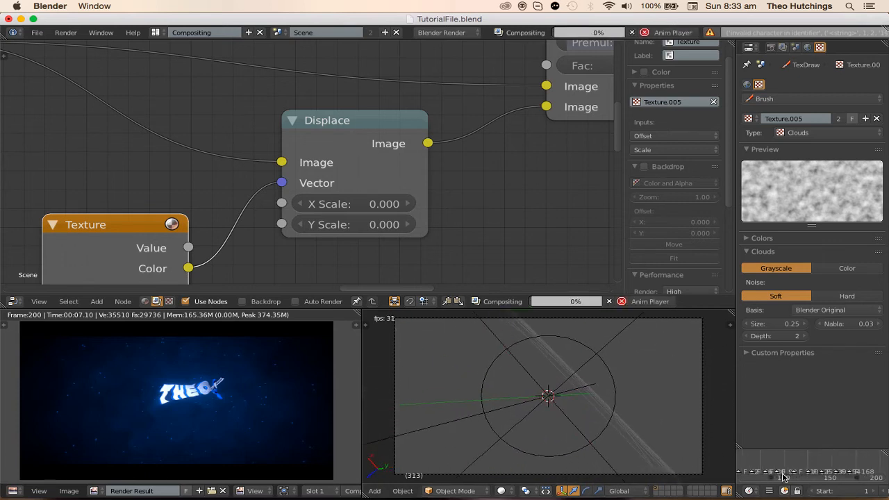
pyautogui.moveTo(789, 476)
pyautogui.mouseDown(button='middle')
pyautogui.moveTo(832, 474)
pyautogui.moveTo(800, 461)
pyautogui.moveTo(750, 465)
pyautogui.moveTo(867, 467)
pyautogui.moveTo(778, 469)
pyautogui.mouseUp(button='middle')
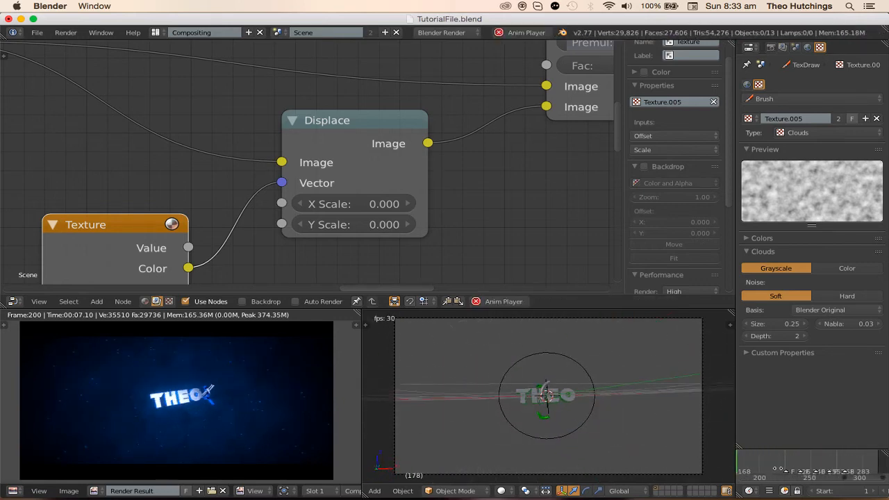
pyautogui.scroll(8, 783, 476)
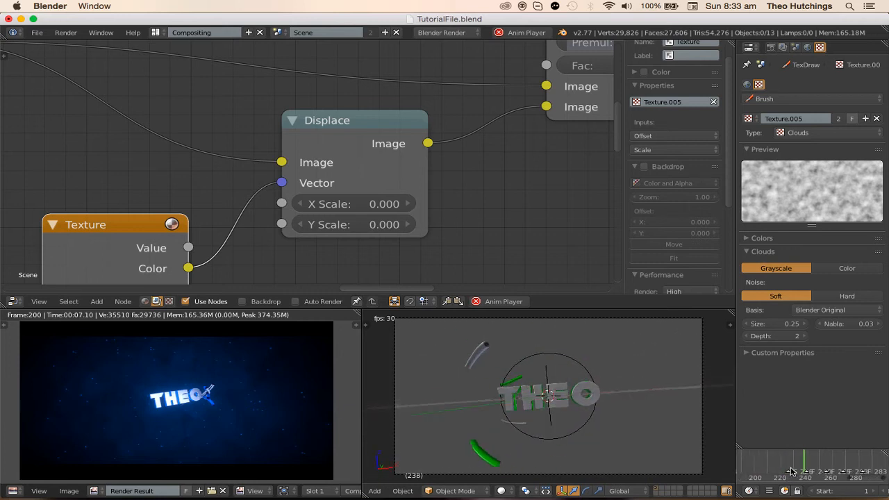
pyautogui.click(756, 463)
pyautogui.moveTo(783, 467); pyautogui.dragTo(776, 464)
pyautogui.scroll(1, 333, 202)
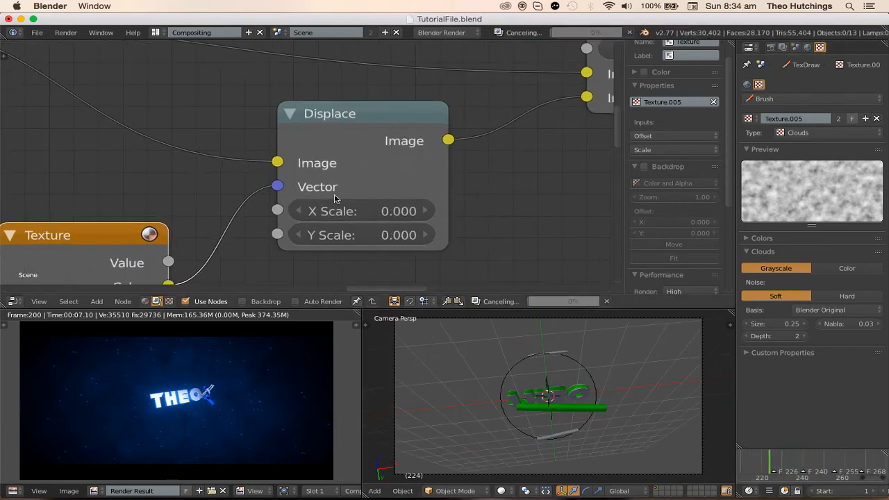
pyautogui.press('i')
pyautogui.press('i')
# - At frame 226, set the Displace node's X Scale to 75 and Y Scale to 60, and keyframe both
pyautogui.press('Right')
pyautogui.press('Right')
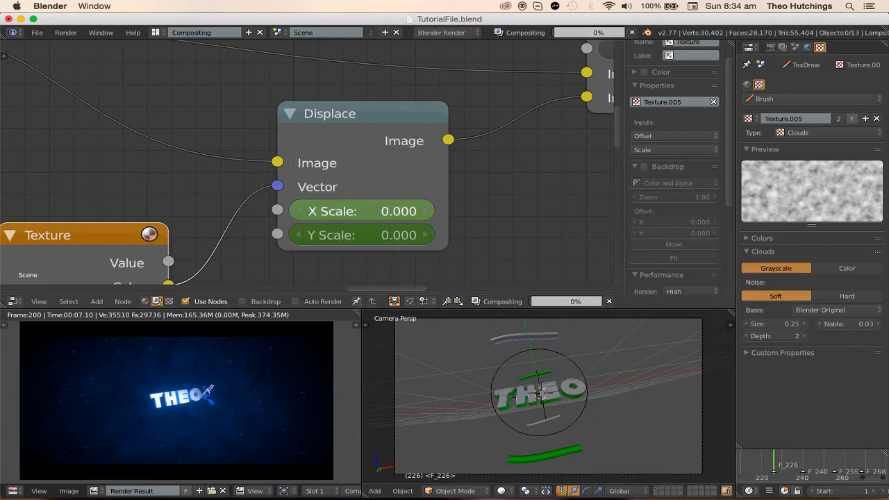
pyautogui.write('75')
pyautogui.press('Return')
pyautogui.write('i')
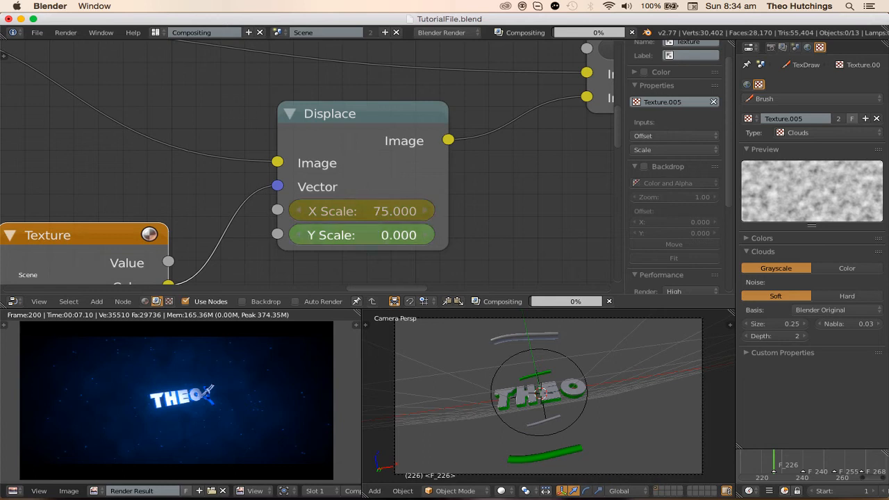
pyautogui.write('60')
pyautogui.press('Return')
pyautogui.press('i')
# - At frame 256, set the Displace node's X Scale and Y Scale back to 0 and keyframe both
pyautogui.hotkey('alt', 'a')
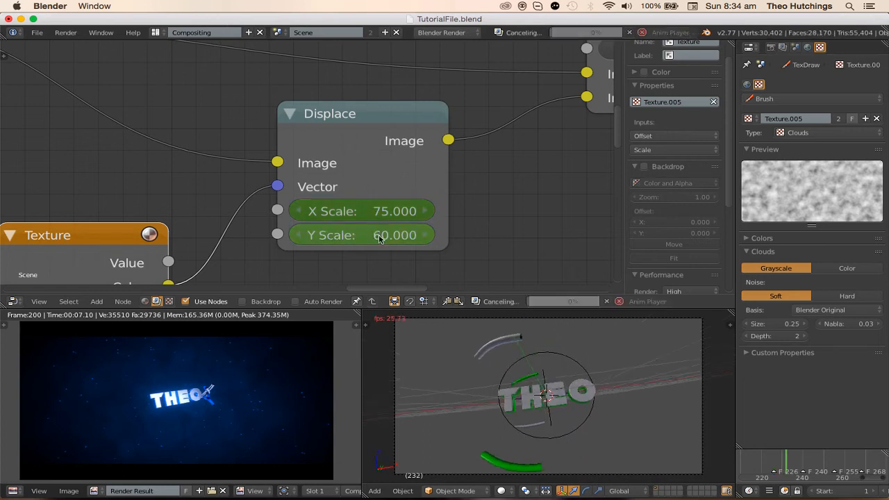
pyautogui.hotkey('alt', 'a')
pyautogui.click(836, 460)
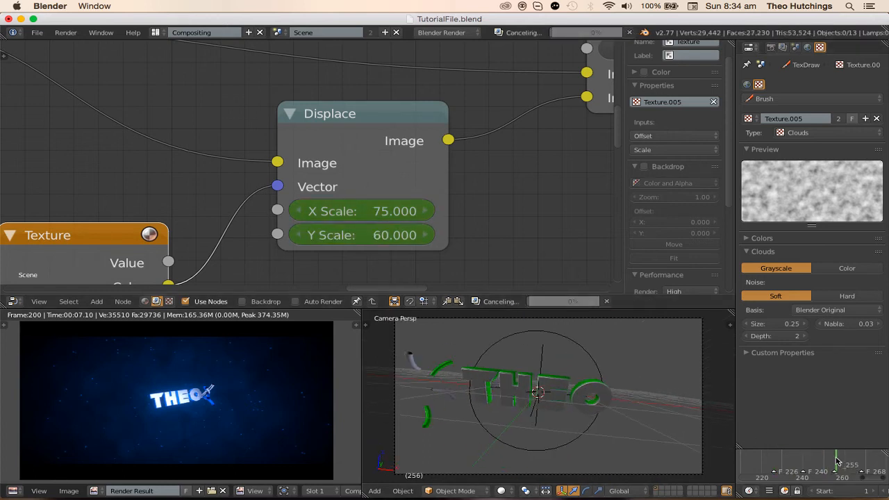
pyautogui.click(404, 240)
pyautogui.write('0')
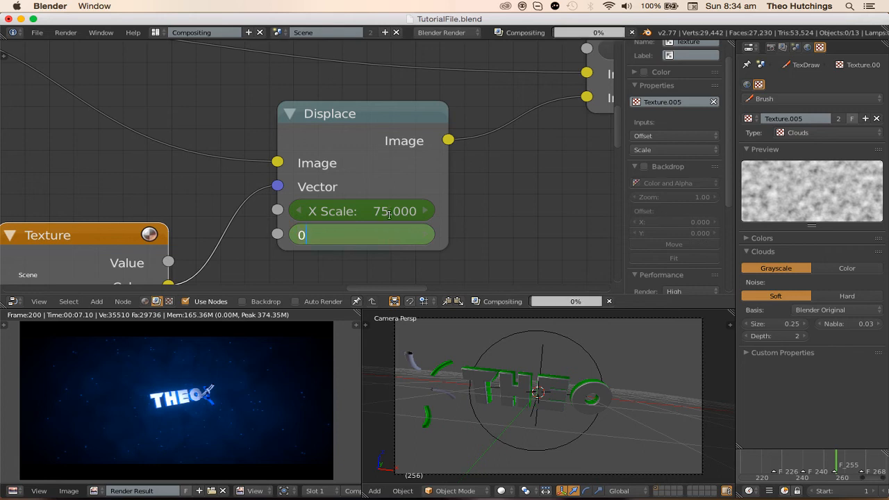
pyautogui.press('Return')
pyautogui.press('i')
pyautogui.click(377, 208)
pyautogui.write('0')
pyautogui.press('Return')
pyautogui.press('i')
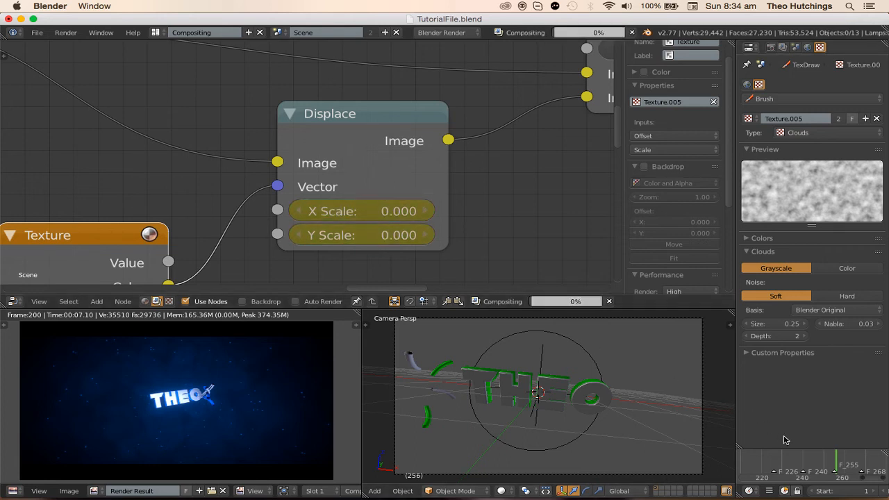
# - Check the displacement at frame 239 and play the animation on to frame 275
pyautogui.click(802, 459)
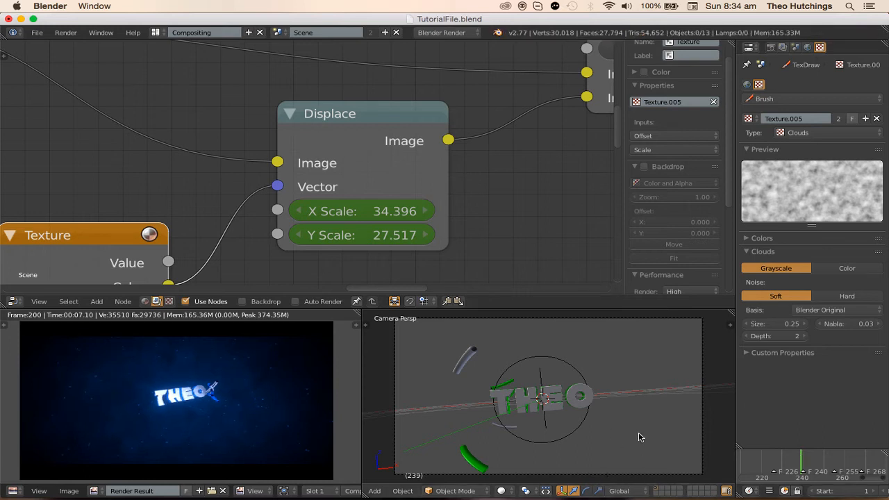
pyautogui.hotkey('alt', 'a')
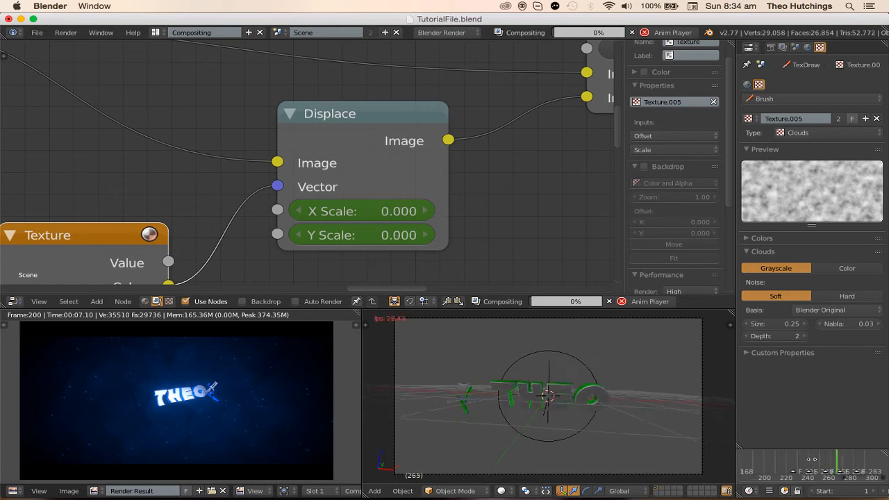
pyautogui.hotkey('alt', 'a')
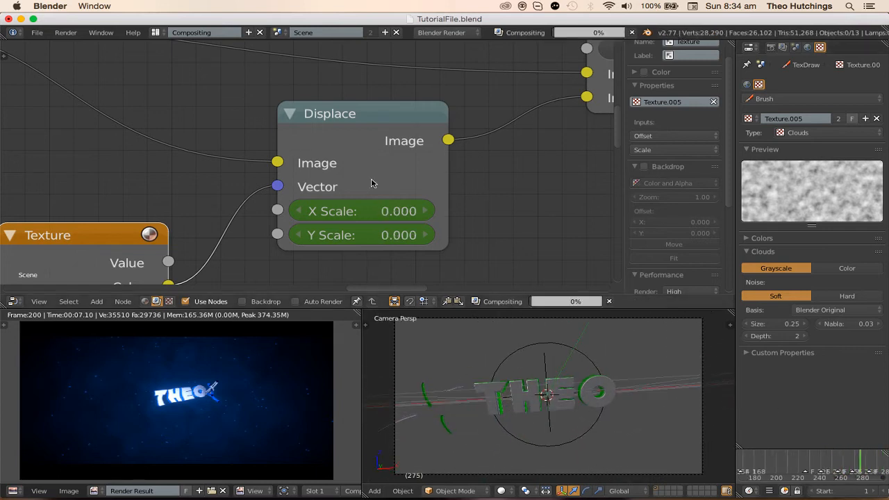
pyautogui.click(65, 33)
pyautogui.click(85, 55)
pyautogui.press('Escape')
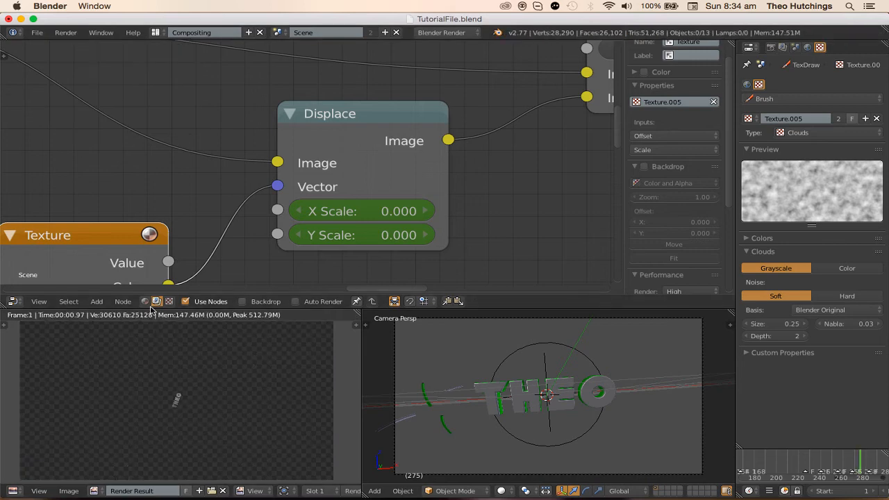
# - Render a still image of frame 275 and save the file
pyautogui.click(65, 33)
pyautogui.click(73, 45)
pyautogui.press('super+s')
pyautogui.click(372, 233)
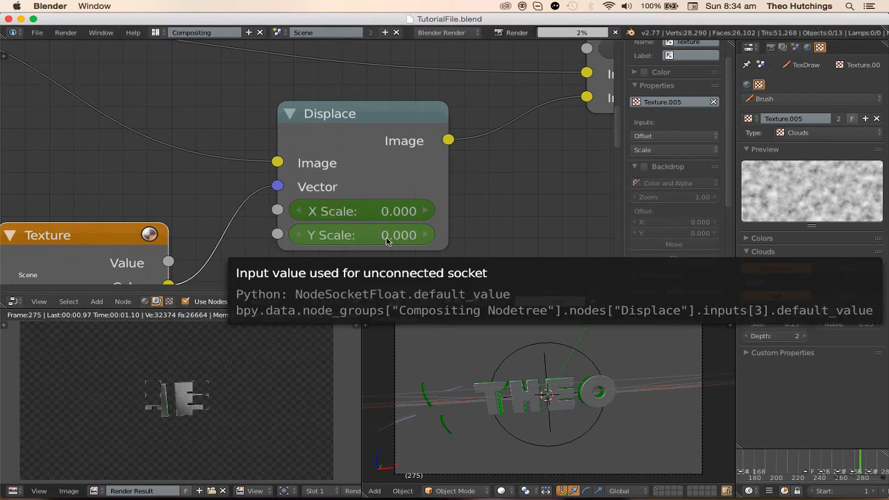
pyautogui.moveTo(282, 496)
pyautogui.click(258, 487)
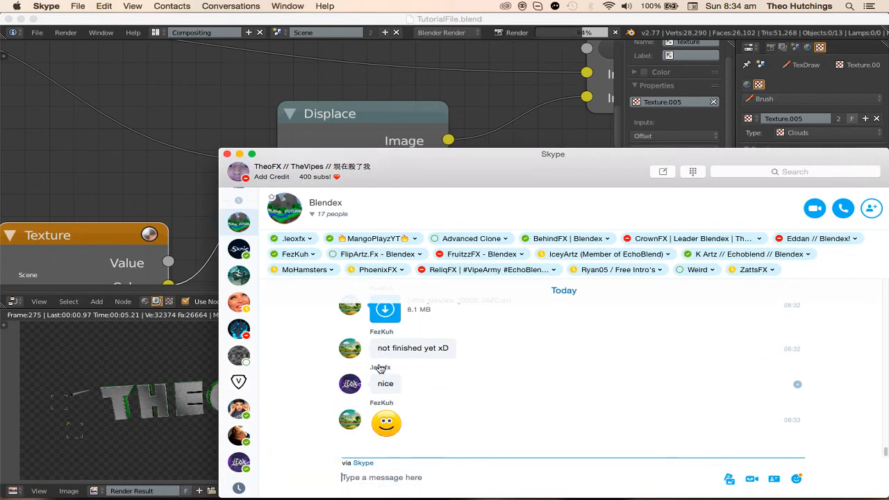
pyautogui.click(240, 154)
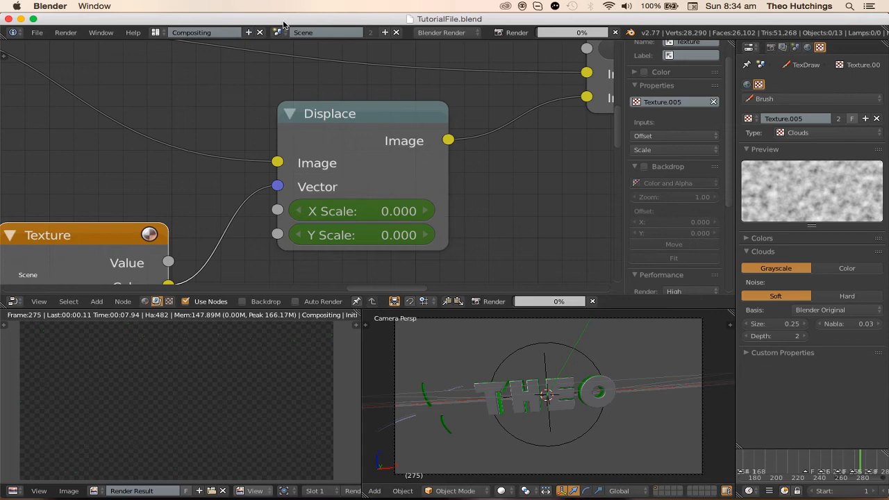
# - Group the upper branch's Color Correction, Blur, Color Balance and Add nodes into a node group named CC, and leave the group
pyautogui.scroll(-5, 347, 212)
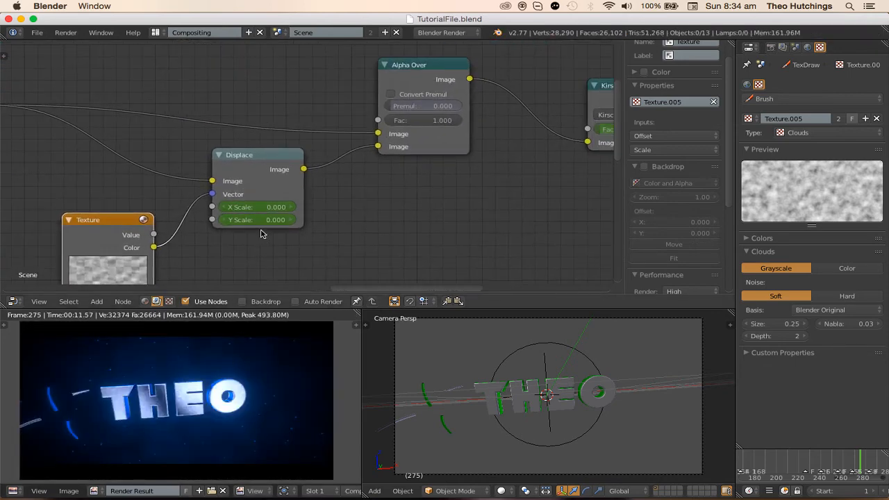
pyautogui.scroll(-2, 345, 169)
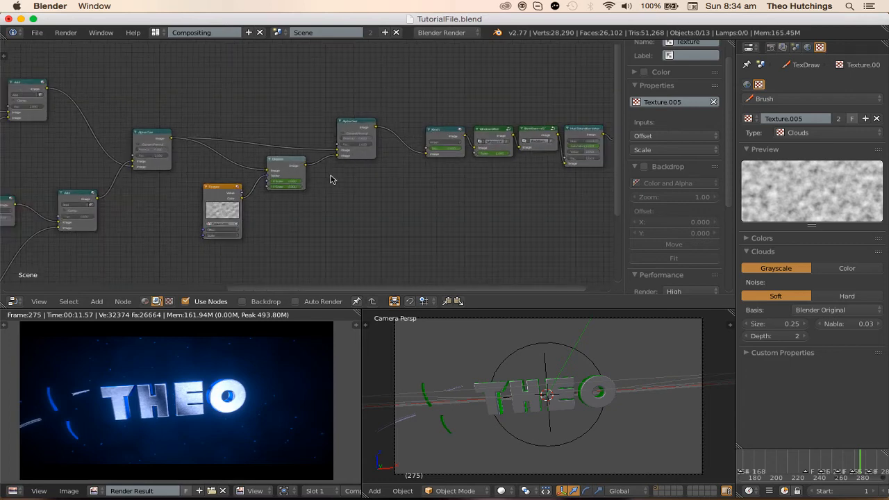
pyautogui.scroll(3, 330, 179)
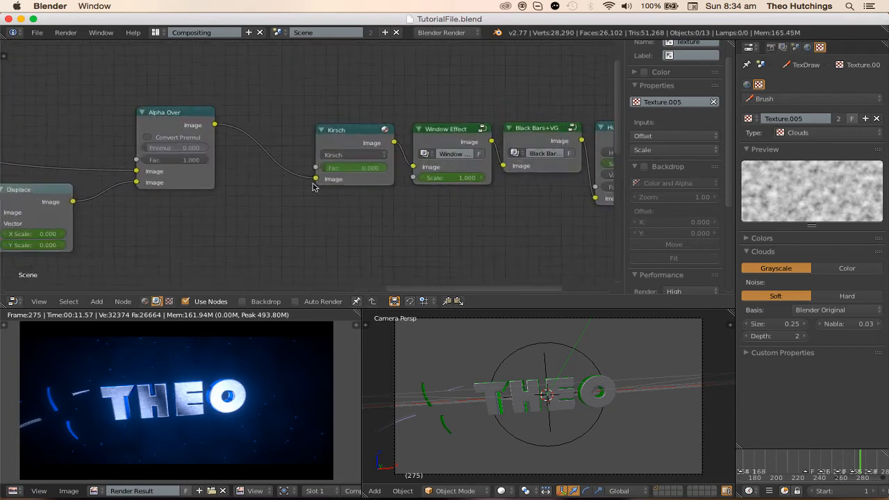
pyautogui.scroll(-5, 313, 187)
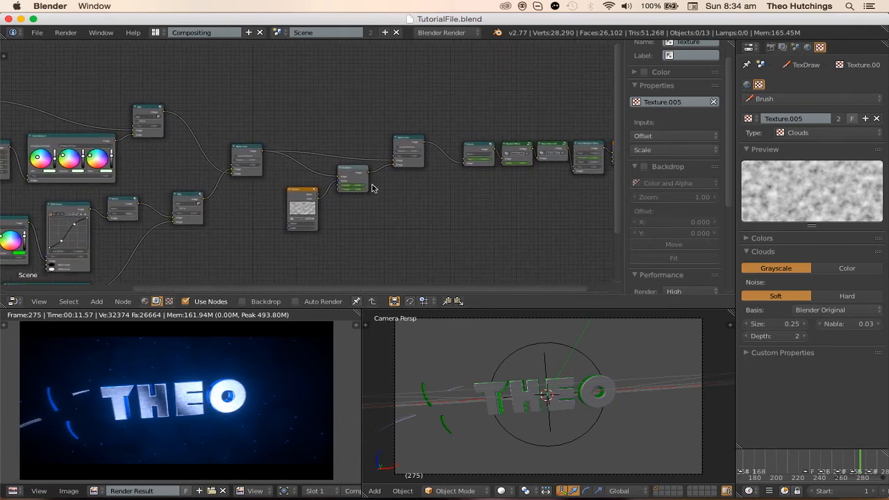
pyautogui.scroll(3, 218, 240)
pyautogui.scroll(-4, 208, 241)
pyautogui.moveTo(164, 245); pyautogui.dragTo(375, 237, button='middle')
pyautogui.scroll(2, 333, 229)
pyautogui.press('b')
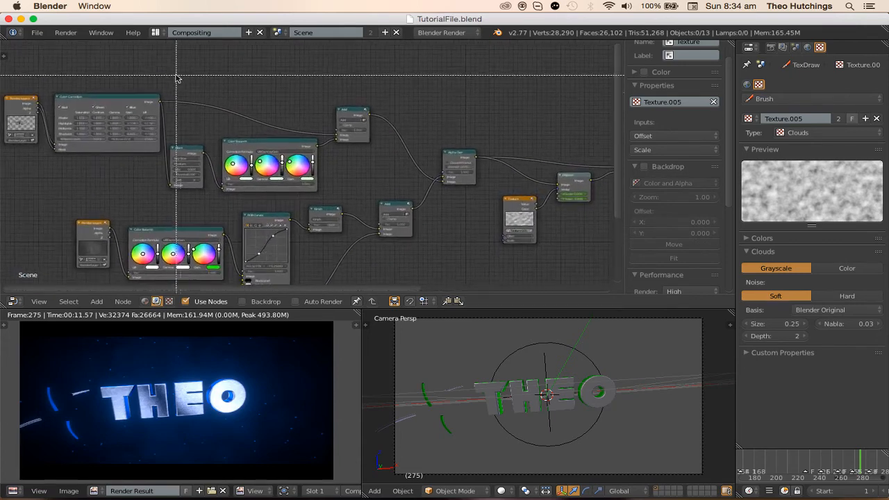
pyautogui.moveTo(177, 78); pyautogui.dragTo(383, 174)
pyautogui.hotkey('ctrl', 'g')
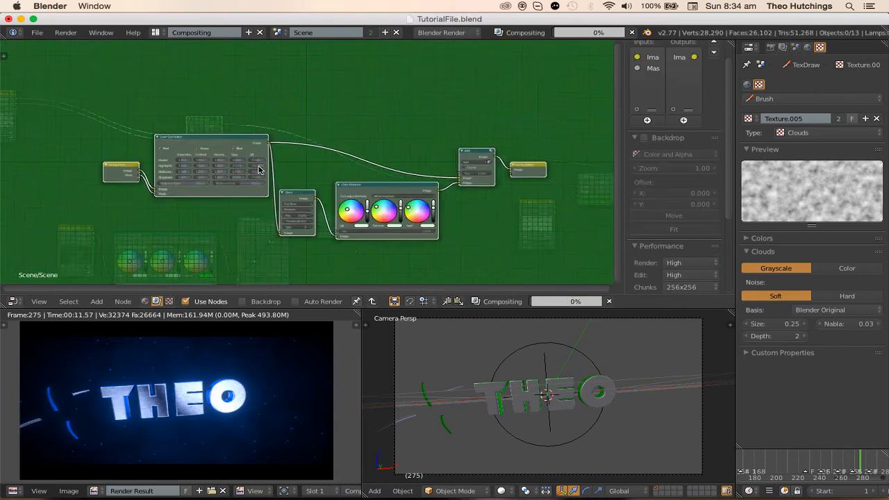
pyautogui.press('Tab')
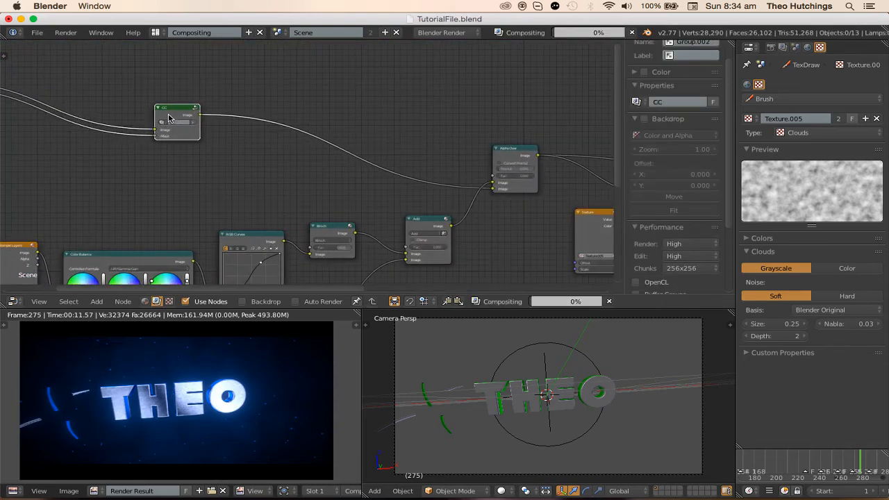
# - Move the CC group node and the Render Layers node feeding it closer to the Alpha Over node
pyautogui.moveTo(167, 118); pyautogui.dragTo(308, 144)
pyautogui.press('a')
pyautogui.scroll(-5, 307, 150)
pyautogui.moveTo(49, 125); pyautogui.dragTo(274, 162)
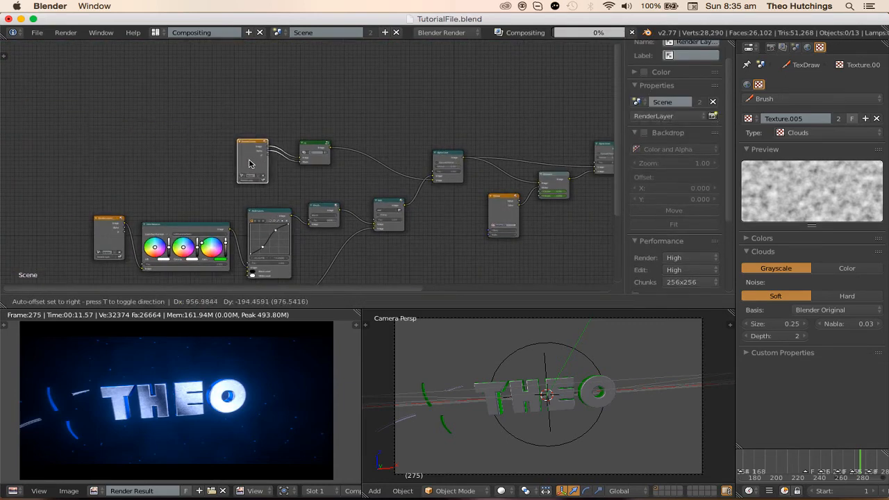
pyautogui.scroll(3, 308, 162)
pyautogui.click(607, 303)
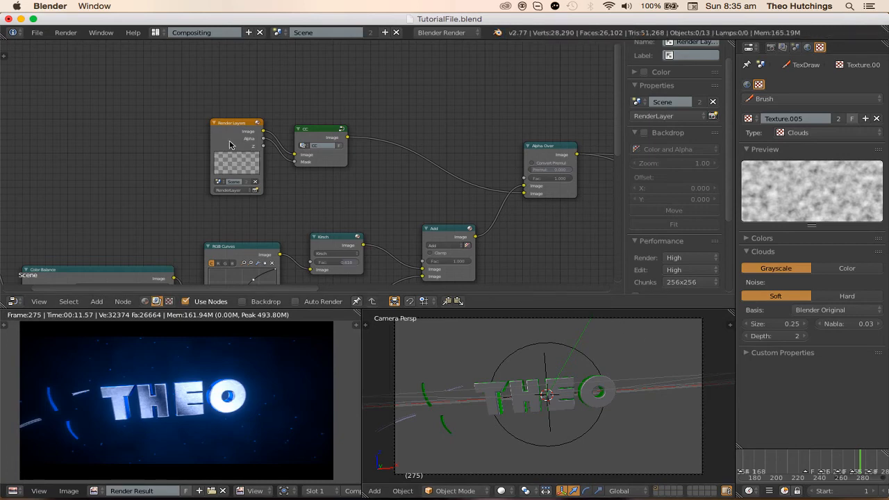
pyautogui.moveTo(208, 117); pyautogui.dragTo(460, 223)
pyautogui.press('g')
pyautogui.click(273, 167)
pyautogui.press('a')
# - Add an Alpha Over node on the link leaving the CC group, feeding CC into its first image input
pyautogui.scroll(5, 273, 169)
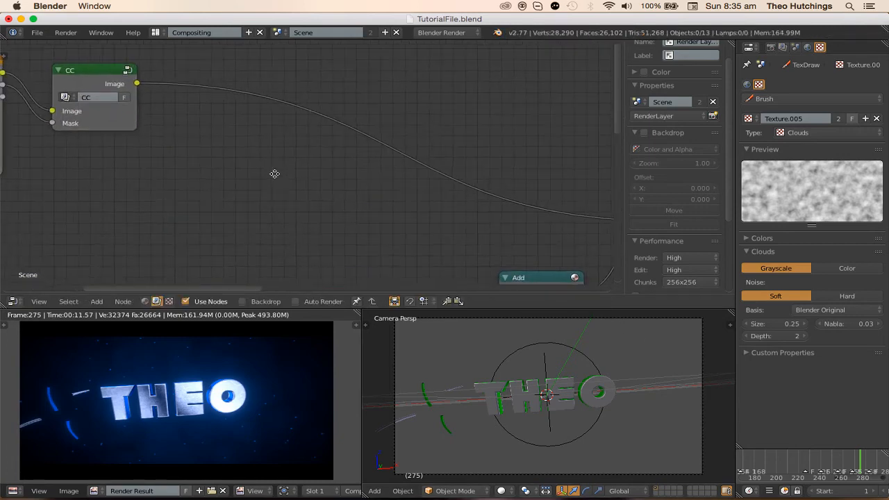
pyautogui.hotkey('shift', 'a')
pyautogui.click(273, 135)
pyautogui.write('al')
pyautogui.press('Down')
pyautogui.press('Return')
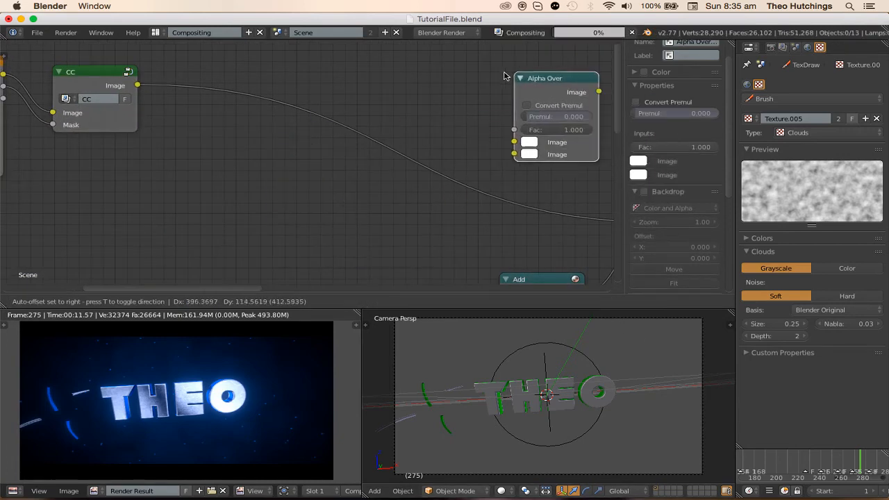
pyautogui.click(435, 86)
pyautogui.moveTo(452, 91); pyautogui.dragTo(445, 102)
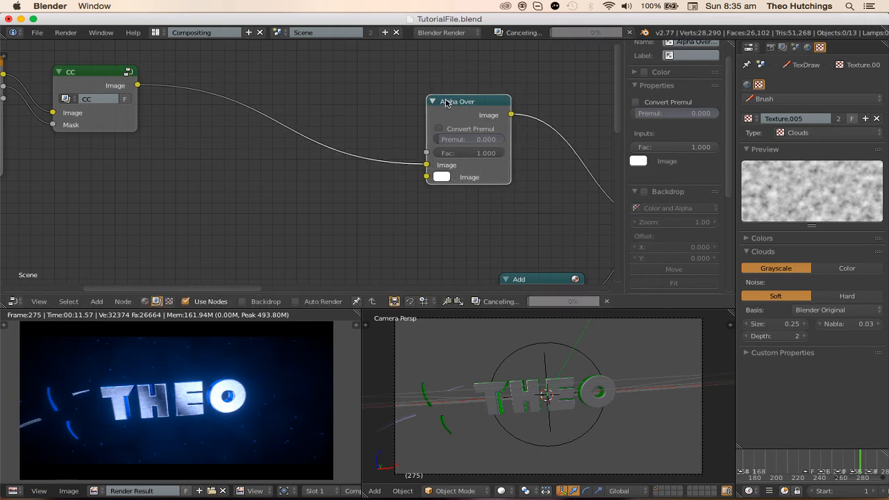
# - Add a Scale node below the CC link and connect its output to the new Alpha Over's second image input
pyautogui.hotkey('shift', 'a')
pyautogui.click(233, 172)
pyautogui.write('sca')
pyautogui.press('Return')
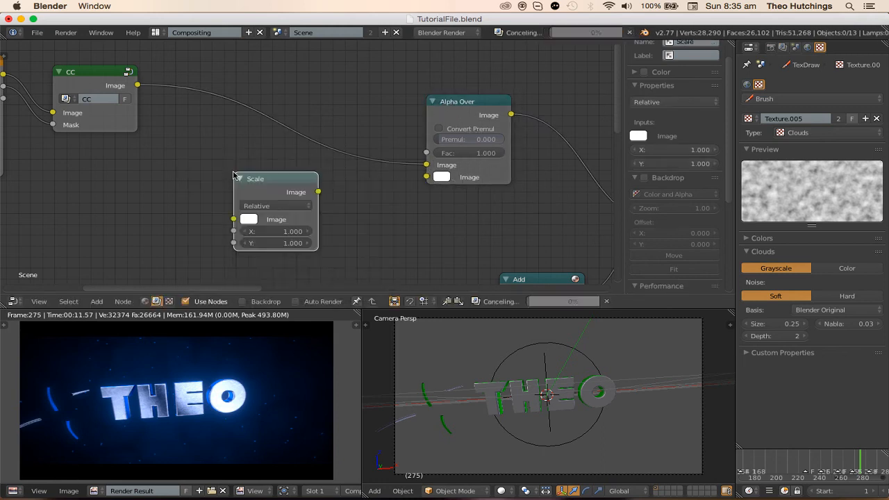
pyautogui.click(232, 173)
pyautogui.moveTo(318, 193); pyautogui.dragTo(425, 169)
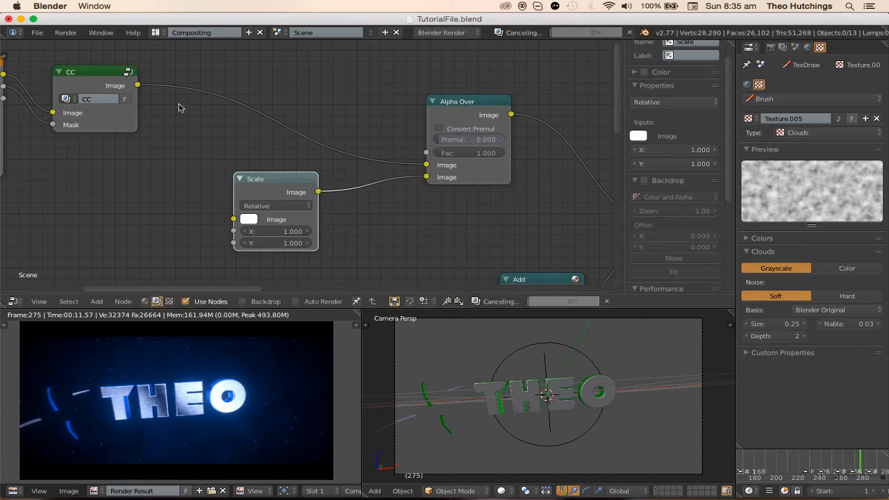
# - Feed the CC output into the Scale node's image input, with X and Y at 1.000 and the Alpha Over Fac at 0
pyautogui.moveTo(136, 85); pyautogui.dragTo(234, 219)
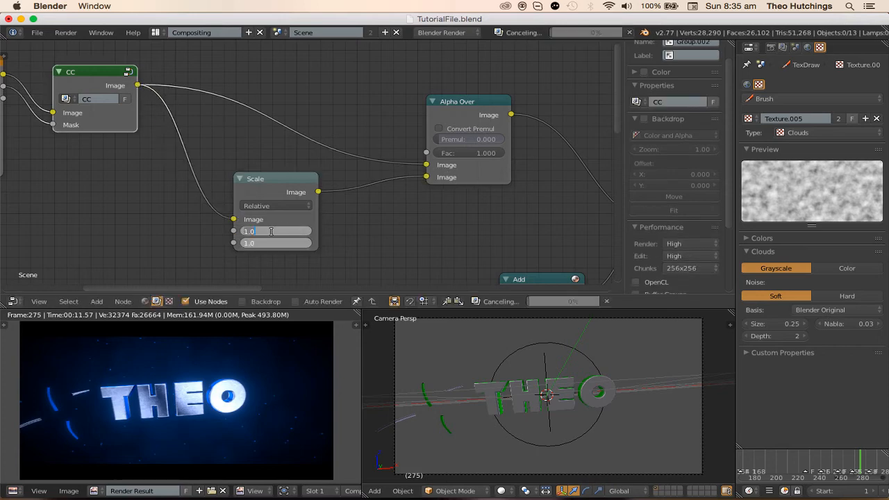
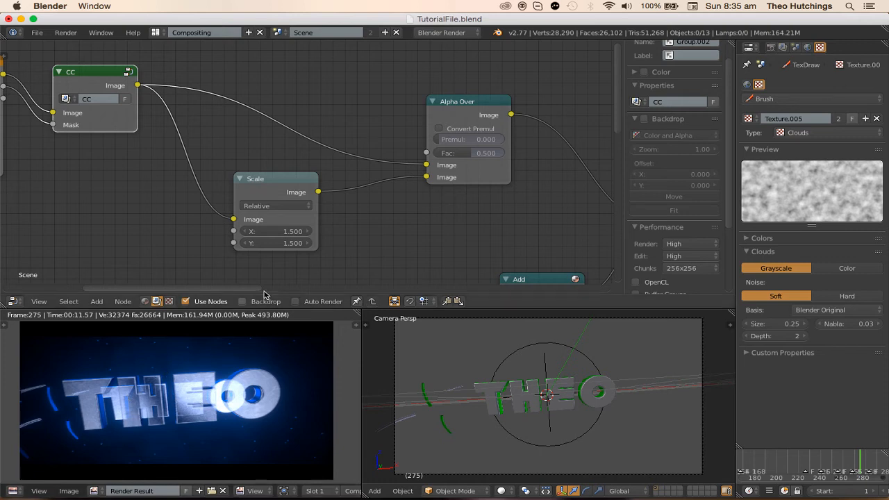
pyautogui.press('Return')
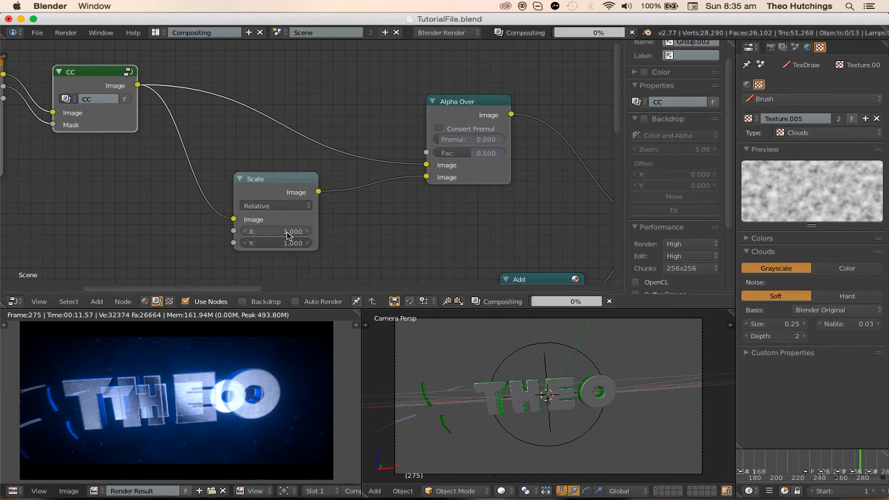
pyautogui.scroll(2, 416, 192)
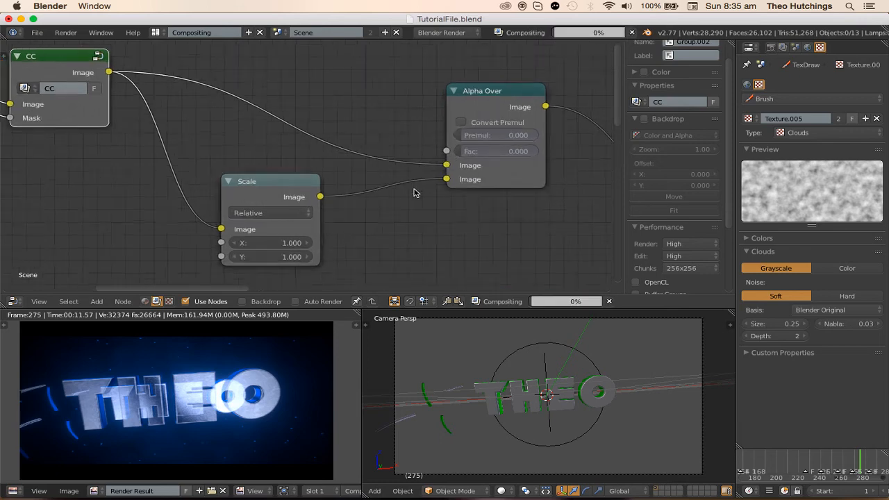
# - Play back the animation to find the text's impact moment, and place the playhead on the F_168 marker
pyautogui.hotkey('alt', 'a')
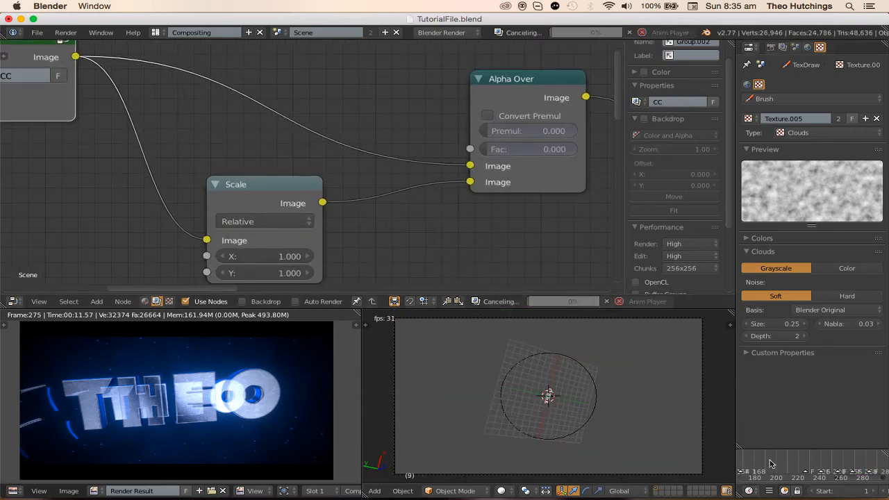
pyautogui.scroll(-4, 776, 470)
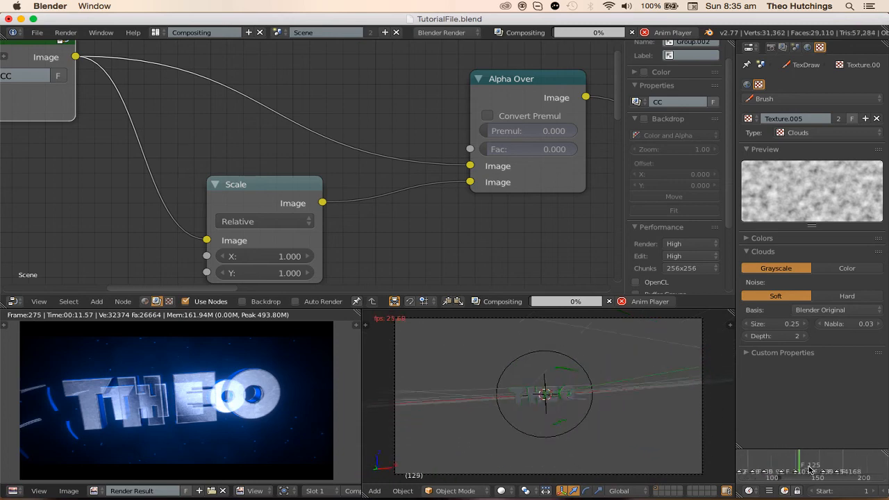
pyautogui.scroll(3, 809, 470)
pyautogui.scroll(3, 809, 471)
pyautogui.moveTo(847, 470); pyautogui.dragTo(776, 469, button='middle')
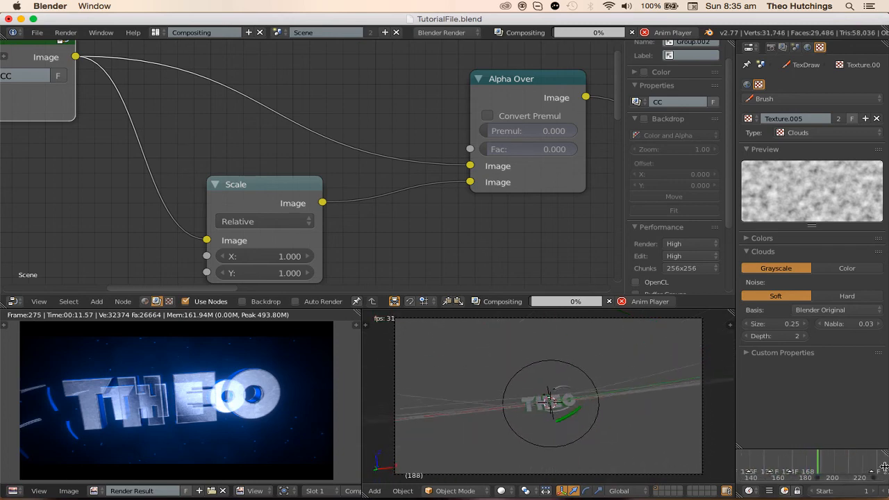
pyautogui.click(776, 469)
pyautogui.hotkey('alt', 'a')
pyautogui.moveTo(789, 464); pyautogui.dragTo(785, 463)
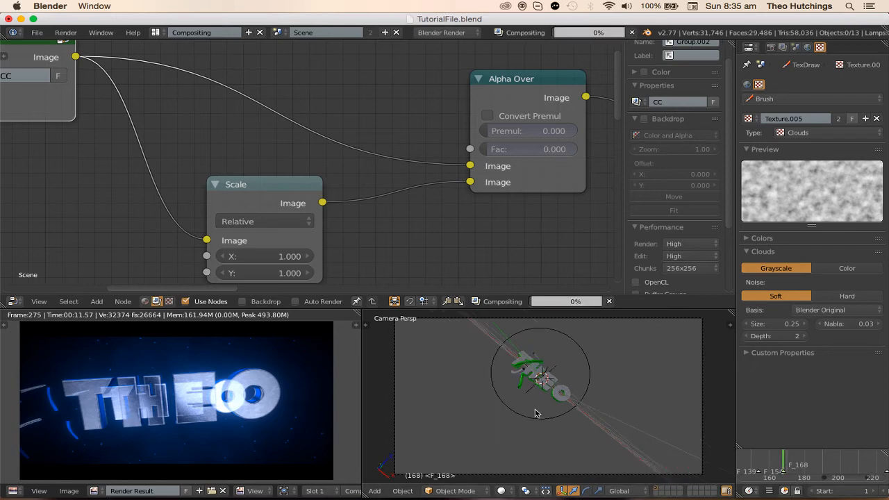
# - On frame 160, keyframe the Alpha Over Fac at 0 and the Scale node's X and Y at 1.000
pyautogui.press('Left')
pyautogui.press('Left')
pyautogui.press('Left')
pyautogui.press('Left')
pyautogui.press('Left')
pyautogui.press('Left')
pyautogui.press('Left')
pyautogui.press('Left')
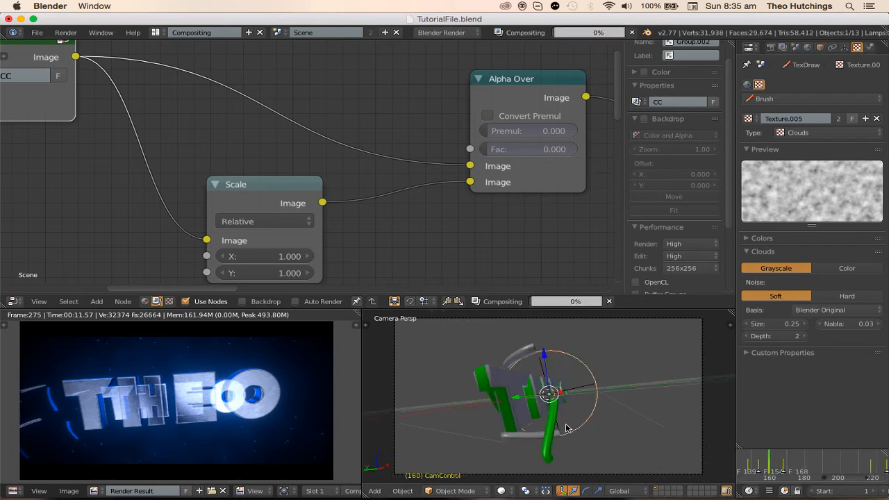
pyautogui.scroll(2, 486, 173)
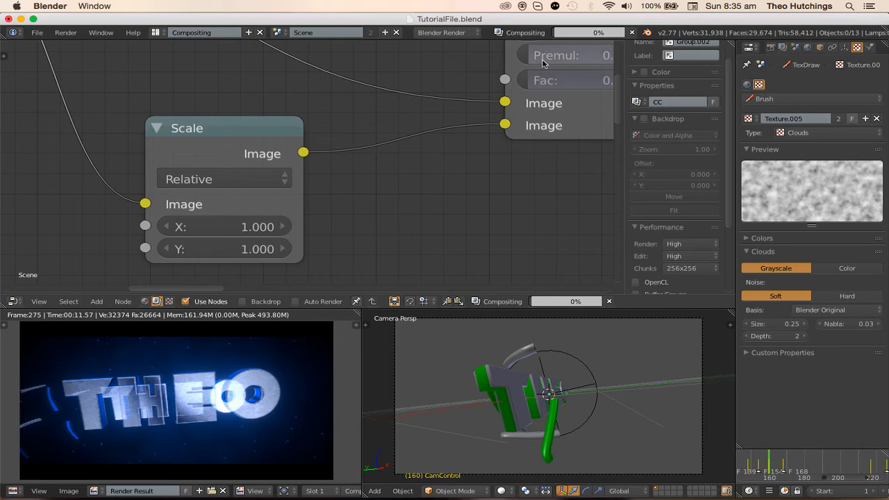
pyautogui.press('i')
pyautogui.press('i')
pyautogui.press('i')
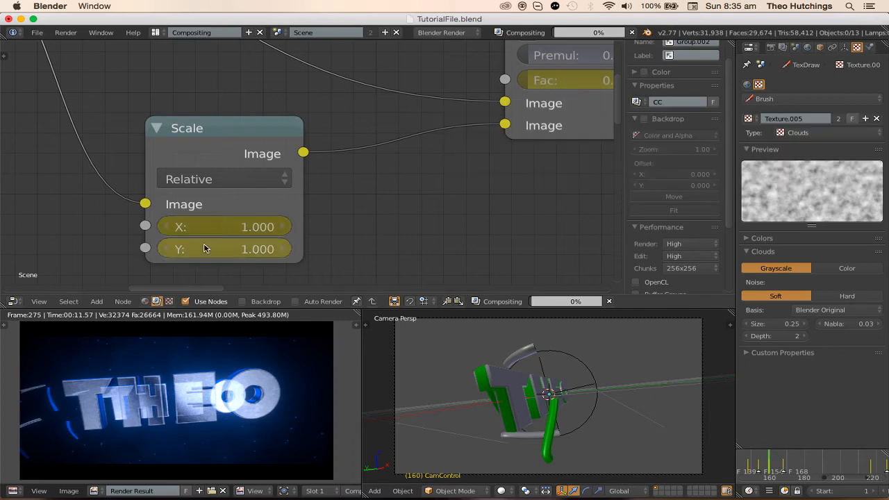
# - On frame 178, set the Alpha Over Fac to 0.5 and keyframe it
pyautogui.hotkey('alt', 'a')
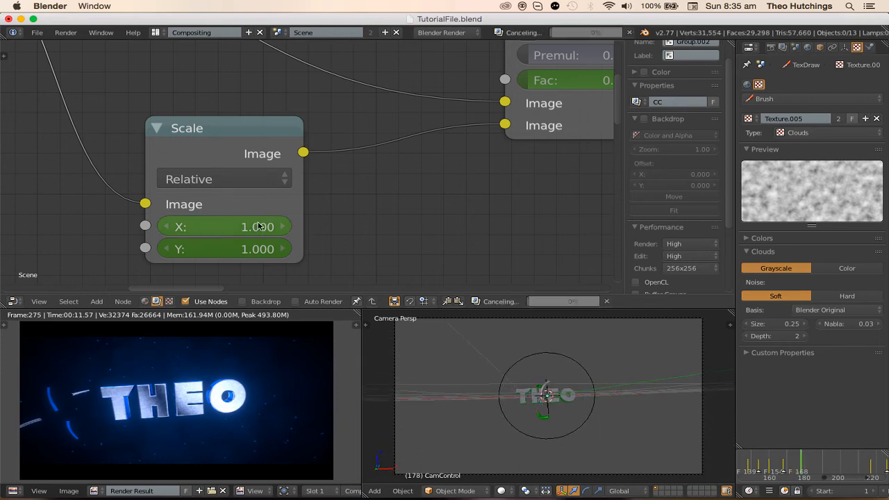
pyautogui.click(541, 80)
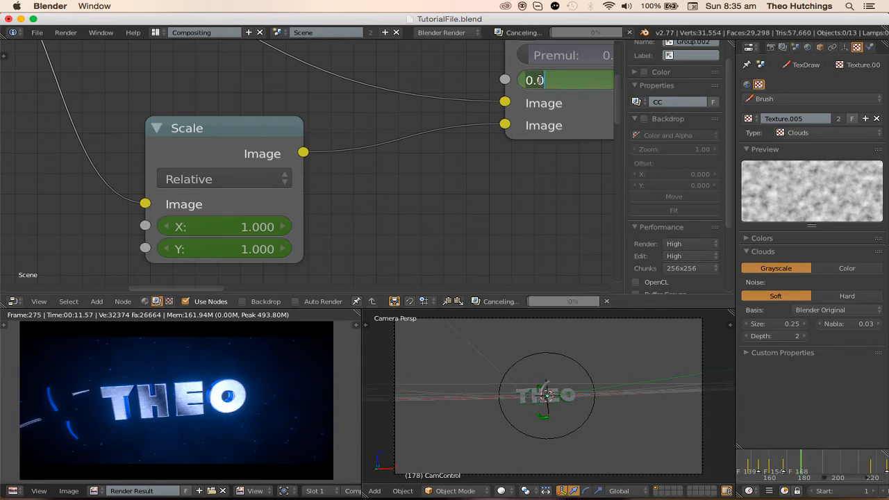
pyautogui.write('.5')
pyautogui.press('Return')
pyautogui.press('i')
pyautogui.moveTo(540, 81); pyautogui.dragTo(379, 121, button='middle')
pyautogui.scroll(-2, 234, 236)
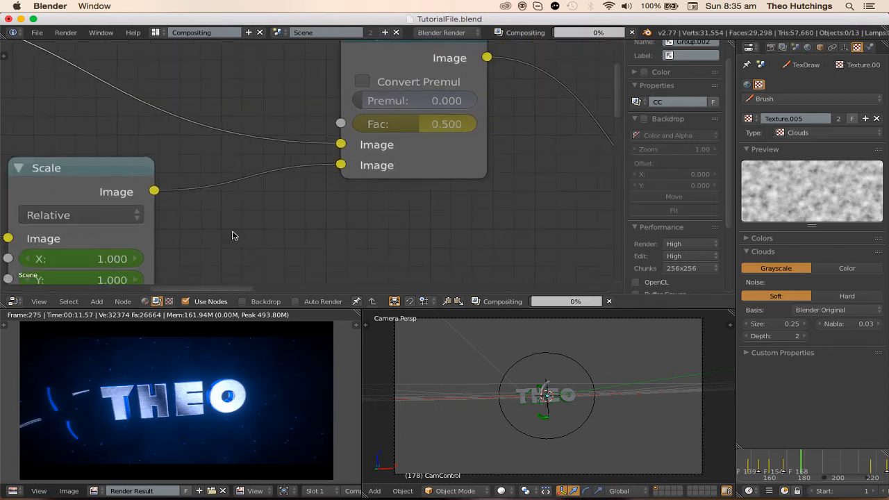
pyautogui.moveTo(275, 168); pyautogui.dragTo(279, 164, button='middle')
# - Step through the frames from marker F_168 onward to examine how the Fac value rises with the text's movement
pyautogui.press('Right')
pyautogui.press('Right')
pyautogui.press('Right')
pyautogui.press('Right')
pyautogui.press('Right')
pyautogui.press('Right')
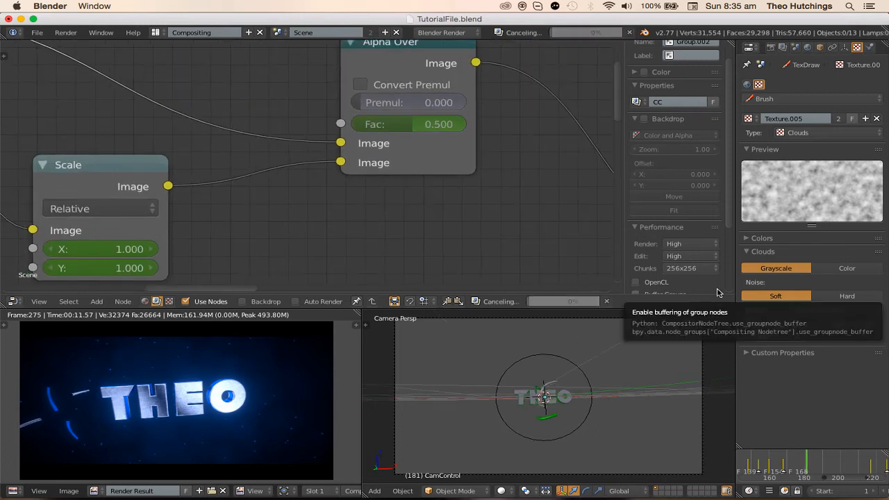
pyautogui.press('Right')
pyautogui.press('Down')
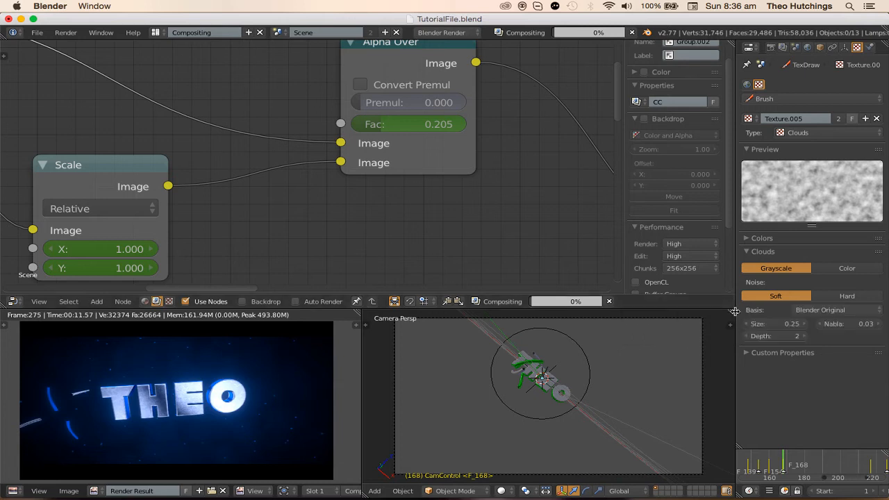
pyautogui.press('Right')
pyautogui.press('Right')
pyautogui.press('Right')
pyautogui.press('Right')
pyautogui.press('Right')
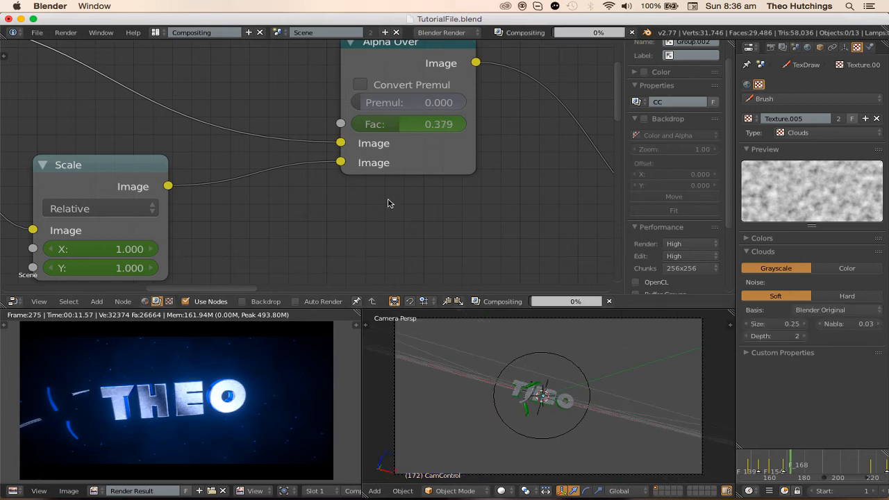
pyautogui.press('Right')
pyautogui.press('Right')
pyautogui.press('Right')
pyautogui.press('Right')
pyautogui.press('Right')
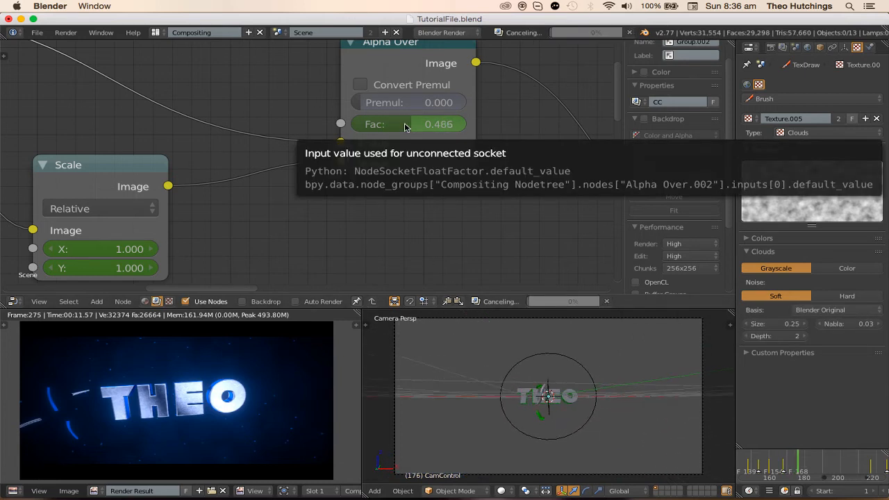
# - Delete the Alpha Over Fac keyframe on frame 178 and go back to frame 168
pyautogui.rightClick(405, 126)
pyautogui.click(399, 137)
pyautogui.press('Left')
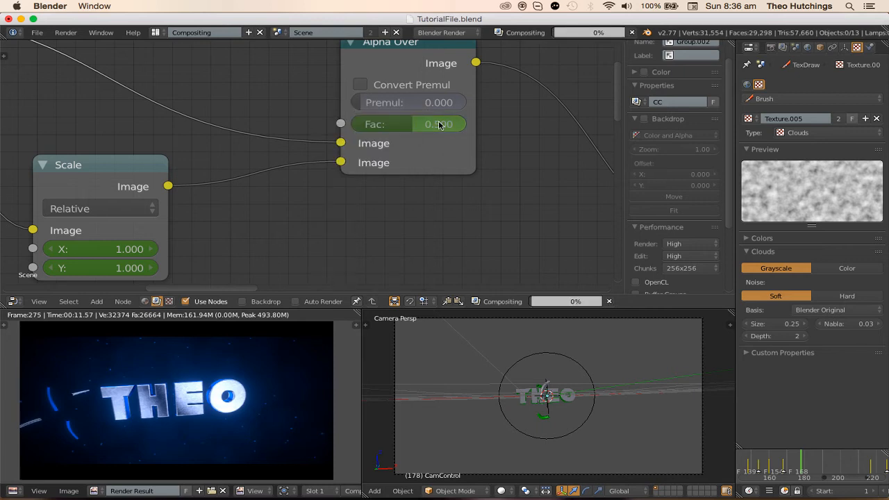
pyautogui.press('Left')
pyautogui.press('Left')
pyautogui.press('Left')
pyautogui.press('Left')
pyautogui.press('Left')
pyautogui.press('Left')
pyautogui.press('Left')
pyautogui.press('Left')
pyautogui.press('Left')
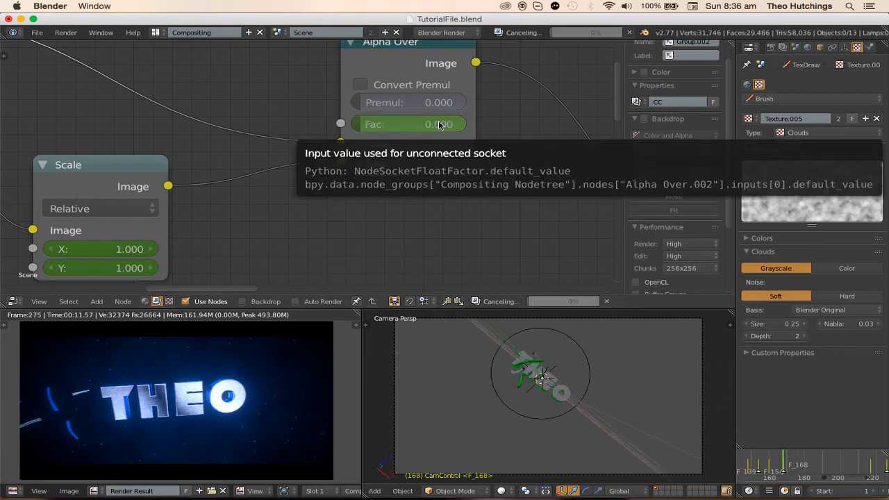
# - Return to frame 178 and keyframe the Alpha Over Fac at 0.5 again
pyautogui.press('Right')
pyautogui.press('Right')
pyautogui.press('Right')
pyautogui.press('Right')
pyautogui.press('Right')
pyautogui.press('Right')
pyautogui.press('Right')
pyautogui.press('Right')
pyautogui.press('Right')
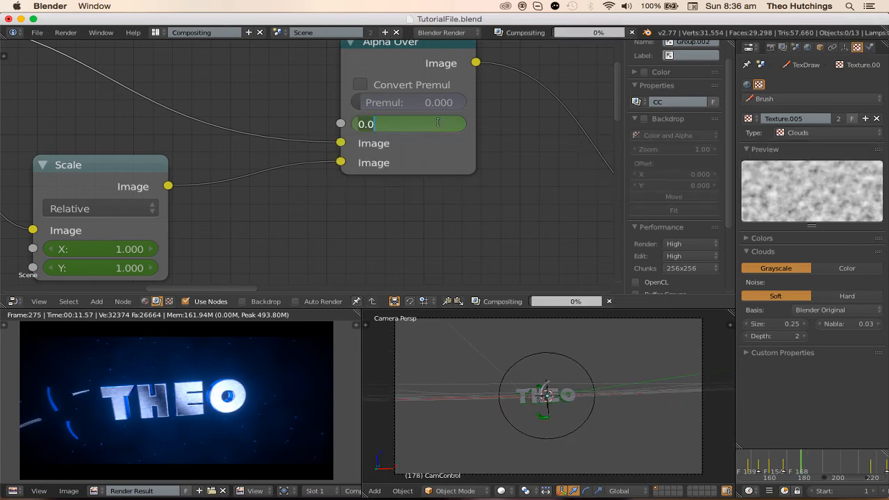
# - On frame 193, set the Alpha Over Fac to 0 and keyframe it
pyautogui.press('Right')
pyautogui.press('Right')
pyautogui.press('Right')
pyautogui.press('Right')
pyautogui.press('Right')
pyautogui.press('Right')
pyautogui.press('Right')
pyautogui.press('Right')
pyautogui.press('Right')
pyautogui.press('Right')
pyautogui.press('Right')
pyautogui.press('Right')
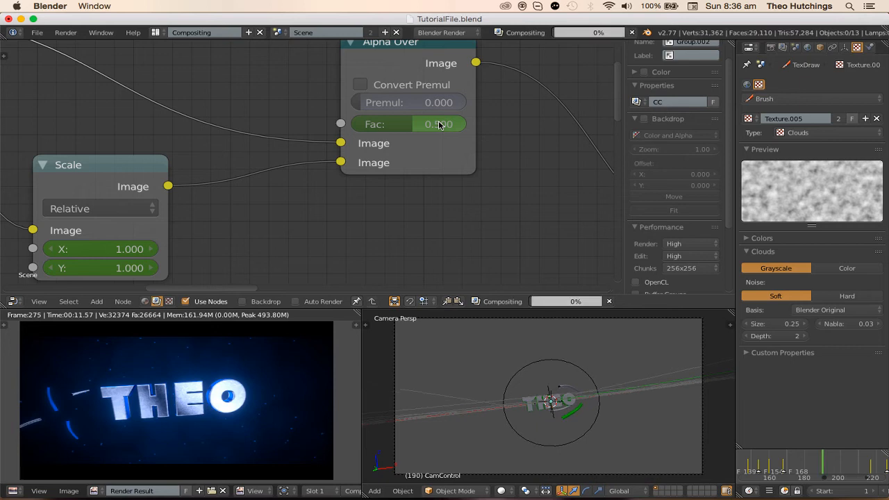
pyautogui.press('Right')
pyautogui.press('Right')
pyautogui.press('Right')
pyautogui.press('Right')
pyautogui.press('Left')
pyautogui.press('Left')
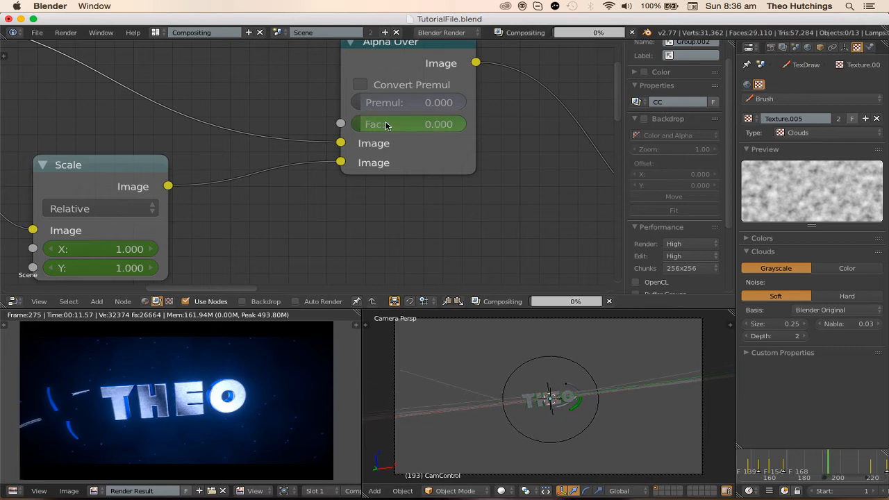
# - Step back and forth through frames 188 to 193 to check the Fac fade-out
pyautogui.press('Left')
pyautogui.press('Left')
pyautogui.press('Left')
pyautogui.press('Left')
pyautogui.press('Left')
pyautogui.press('Left')
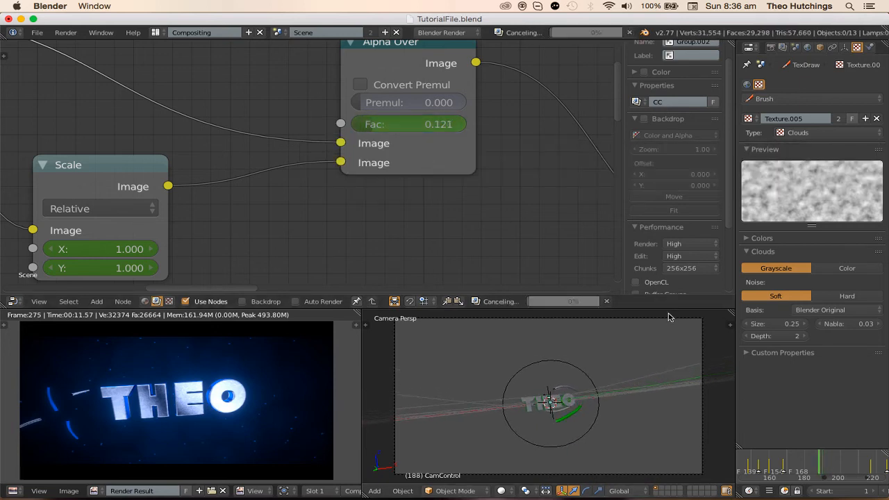
pyautogui.press('Right')
pyautogui.press('Right')
pyautogui.press('Right')
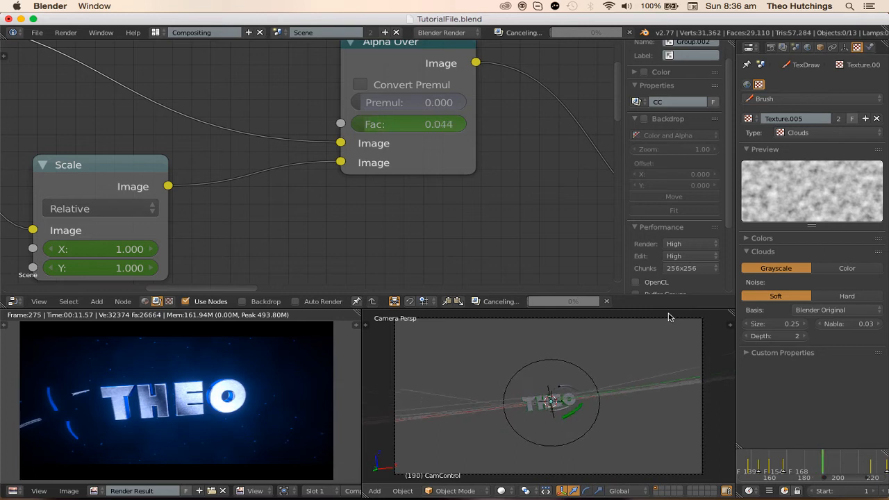
# - Keyframe the Scale node's X and Y at 1.7 on frame 193, and preview the composite at frame 180
pyautogui.press('Right')
pyautogui.press('Right')
pyautogui.press('Right')
pyautogui.moveTo(350, 127); pyautogui.dragTo(473, 53, button='middle')
pyautogui.click(240, 172)
pyautogui.write('1.7')
pyautogui.press('Return')
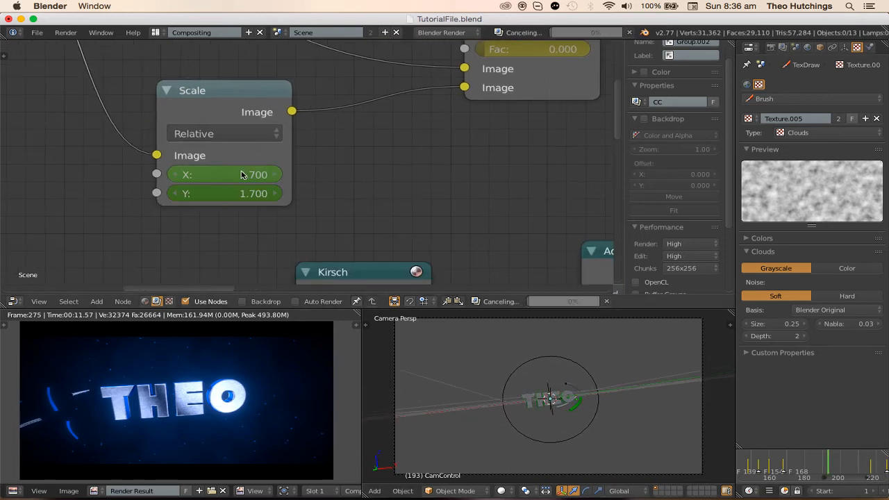
pyautogui.press('i')
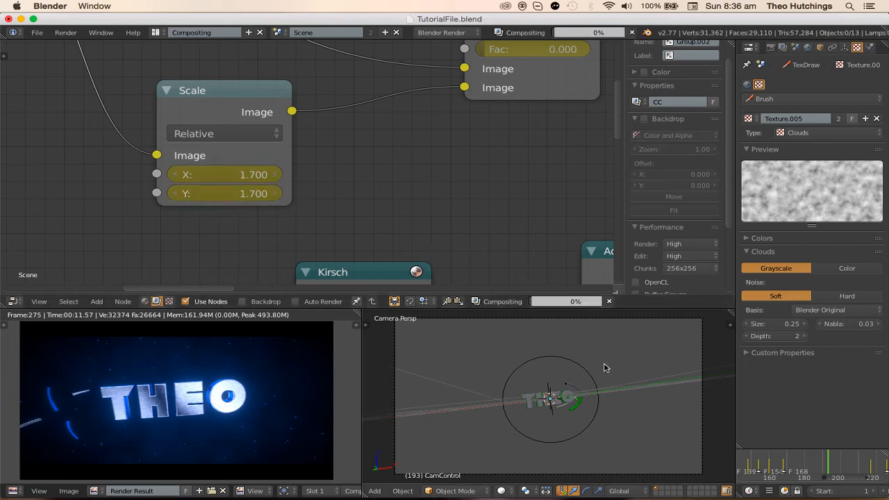
pyautogui.click(806, 470)
pyautogui.moveTo(316, 204); pyautogui.dragTo(306, 218, button='middle')
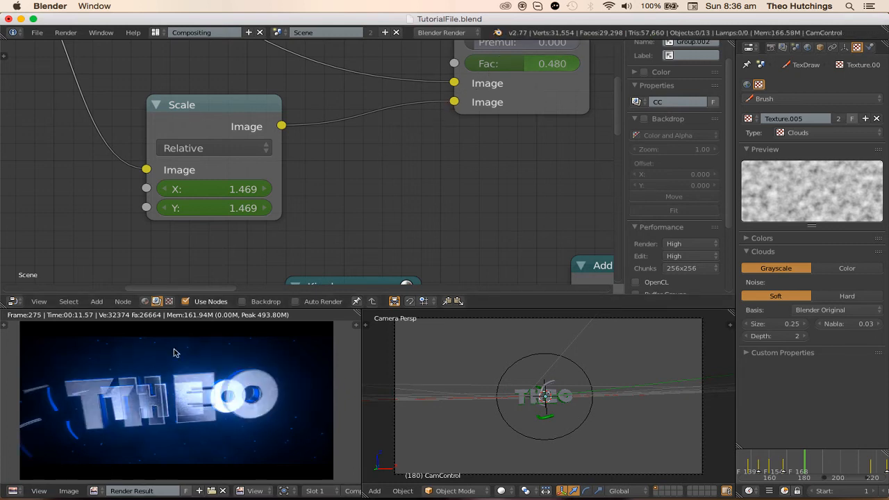
# - Return to frame 193, set the Scale node's X and Y to 1.5 and keyframe both
pyautogui.click(841, 464)
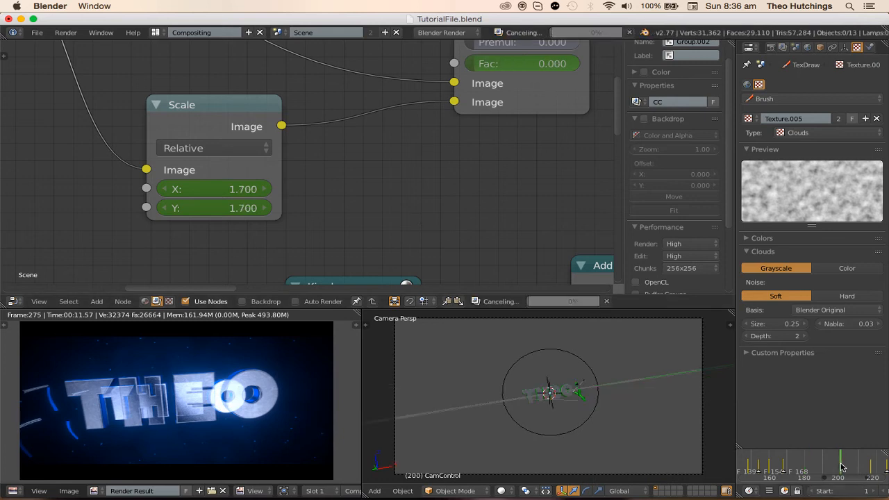
pyautogui.press('Left')
pyautogui.press('Left')
pyautogui.press('Left')
pyautogui.press('Left')
pyautogui.press('Left')
pyautogui.press('Left')
pyautogui.press('Left')
pyautogui.press('Left')
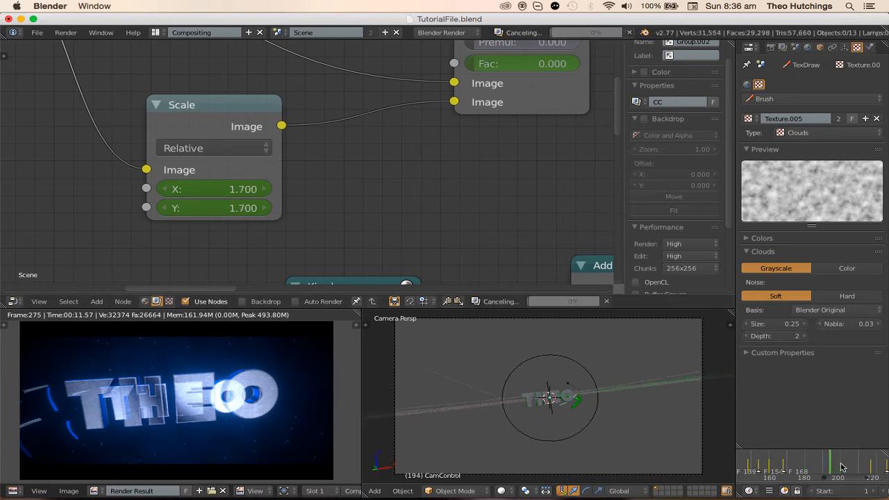
pyautogui.press('Right')
pyautogui.moveTo(228, 186); pyautogui.dragTo(228, 207)
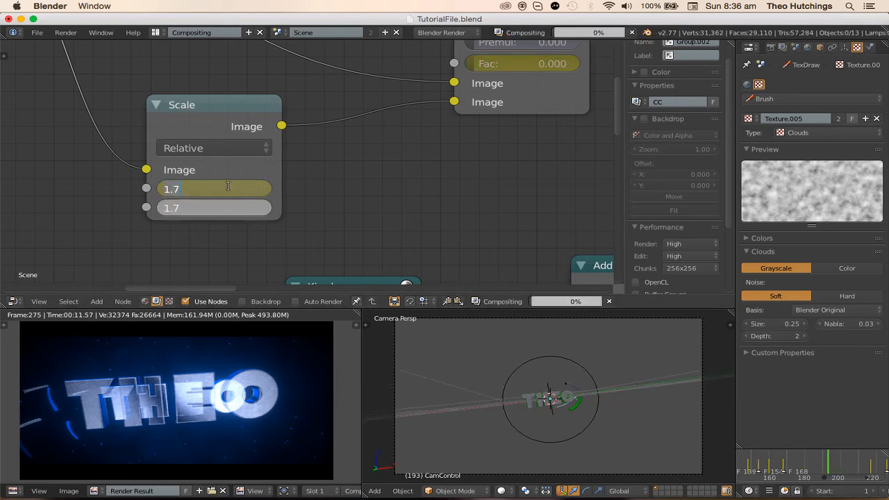
pyautogui.write('5')
pyautogui.press('Return')
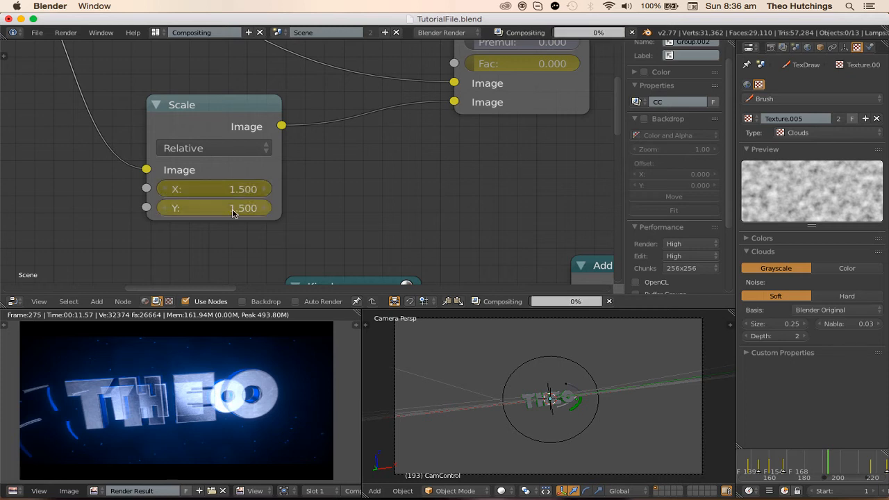
# - Preview the scaled text copy at frames 180 and 174, and play back the animation
pyautogui.click(805, 463)
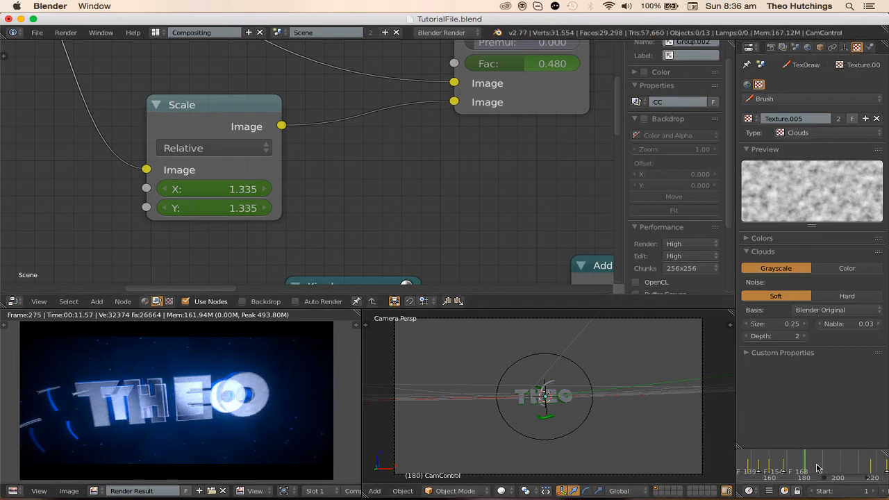
pyautogui.moveTo(818, 469); pyautogui.dragTo(794, 461)
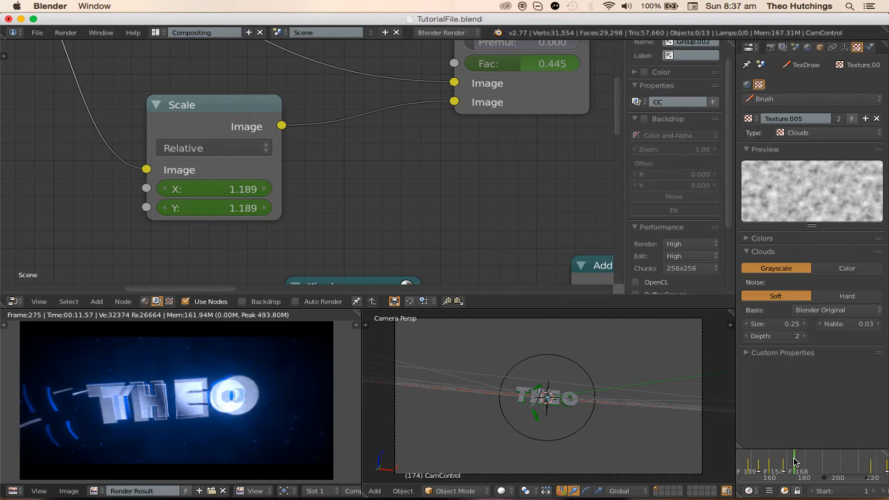
pyautogui.hotkey('alt', 'a')
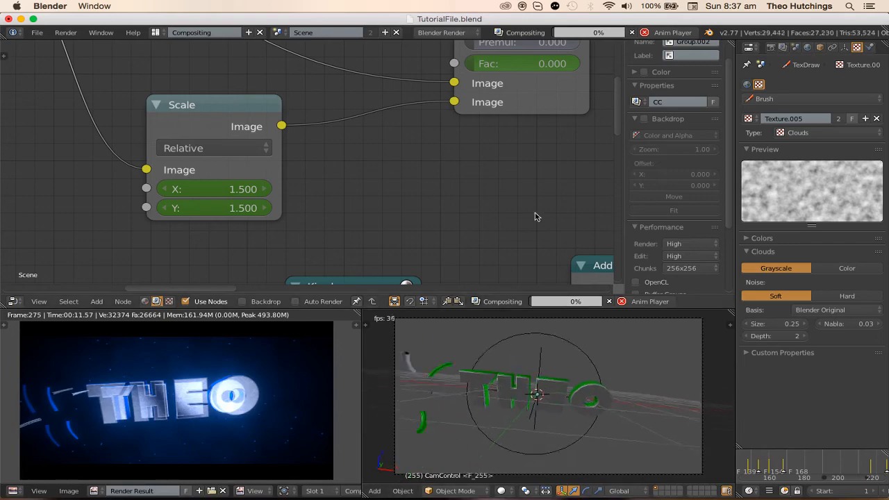
# - Stop playback, combine the Scale node and the Alpha Over node it feeds into a node group, and name it Ghost
pyautogui.scroll(-1, 515, 237)
pyautogui.scroll(-9, 515, 236)
pyautogui.moveTo(541, 240); pyautogui.dragTo(445, 216, button='middle')
pyautogui.scroll(4, 341, 218)
pyautogui.scroll(-4, 445, 216)
pyautogui.scroll(-2, 446, 213)
pyautogui.scroll(1, 433, 213)
pyautogui.hotkey('alt', 'a')
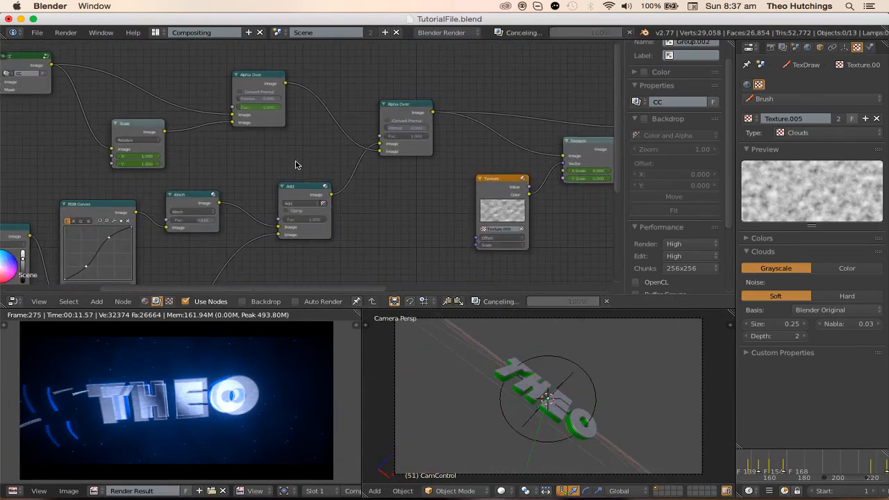
pyautogui.press('b')
pyautogui.moveTo(98, 61); pyautogui.dragTo(258, 138)
pyautogui.hotkey('ctrl', 'g')
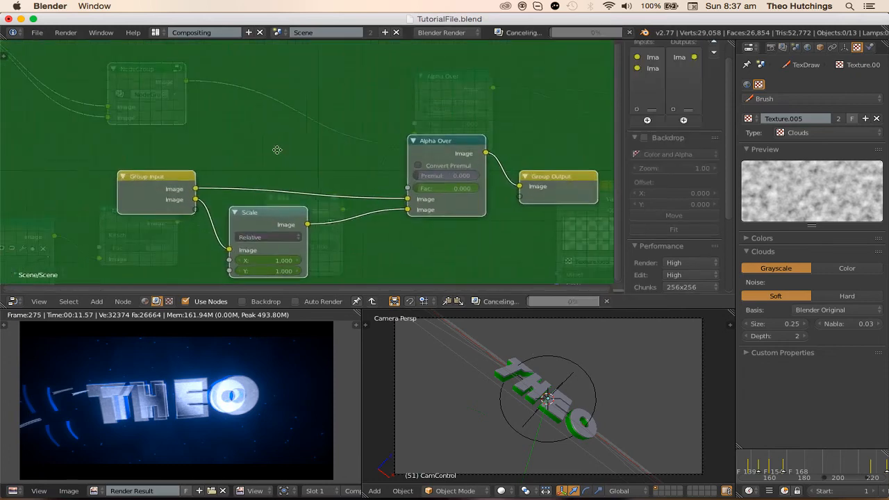
pyautogui.press('Tab')
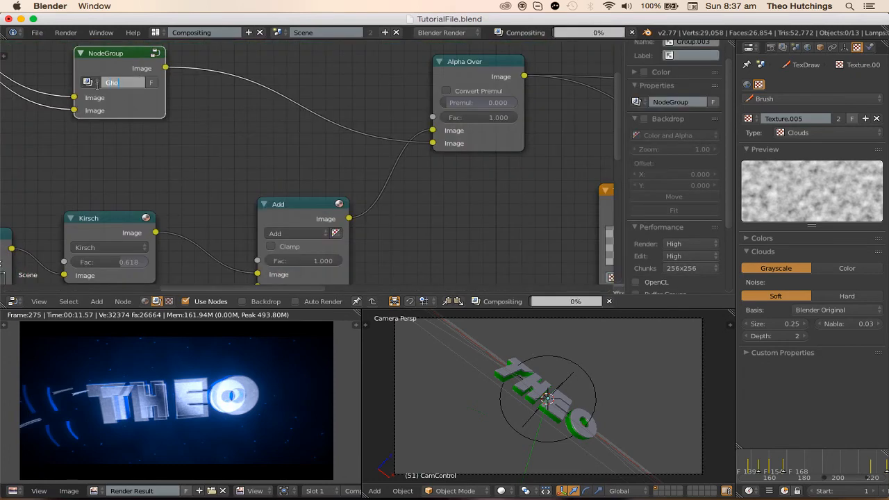
# - Move the Ghost group, the CC group and the text's Render Layers node close together beside the following Alpha Over node
pyautogui.moveTo(109, 73); pyautogui.dragTo(323, 79)
pyautogui.press('a')
pyautogui.moveTo(273, 91); pyautogui.dragTo(299, 141, button='middle')
pyautogui.scroll(-9, 298, 143)
pyautogui.moveTo(75, 103); pyautogui.dragTo(264, 143)
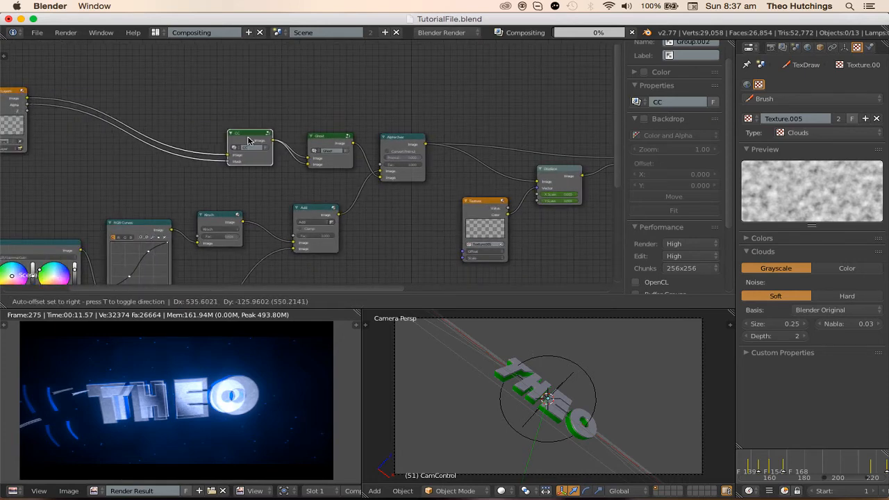
pyautogui.moveTo(23, 98); pyautogui.dragTo(204, 141)
pyautogui.moveTo(370, 187); pyautogui.dragTo(298, 137, button='middle')
pyautogui.scroll(5, 298, 137)
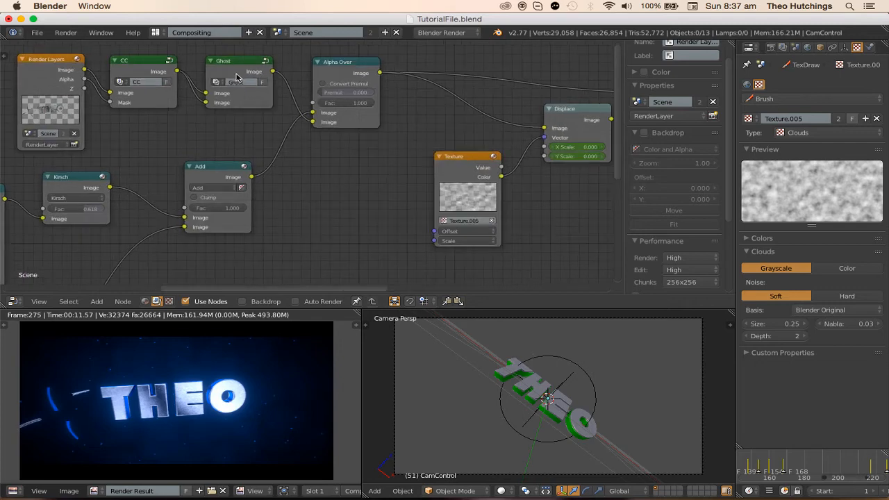
# - Try to expose the Scale node's X and Y as one Ghost group input named Scale
pyautogui.click(237, 73)
pyautogui.press('Tab')
pyautogui.scroll(2, 230, 150)
pyautogui.moveTo(286, 208); pyautogui.dragTo(271, 152, button='middle')
pyautogui.scroll(2, 271, 152)
pyautogui.press('a')
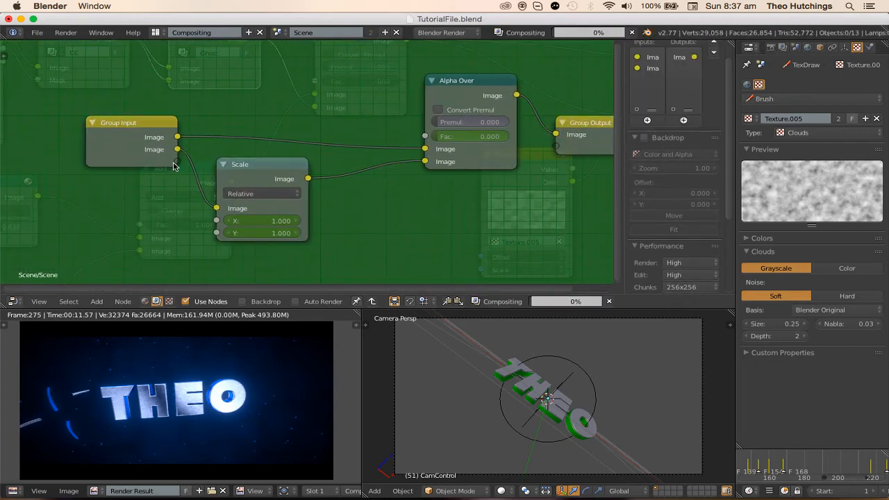
pyautogui.moveTo(177, 161); pyautogui.dragTo(217, 233)
pyautogui.click(640, 80)
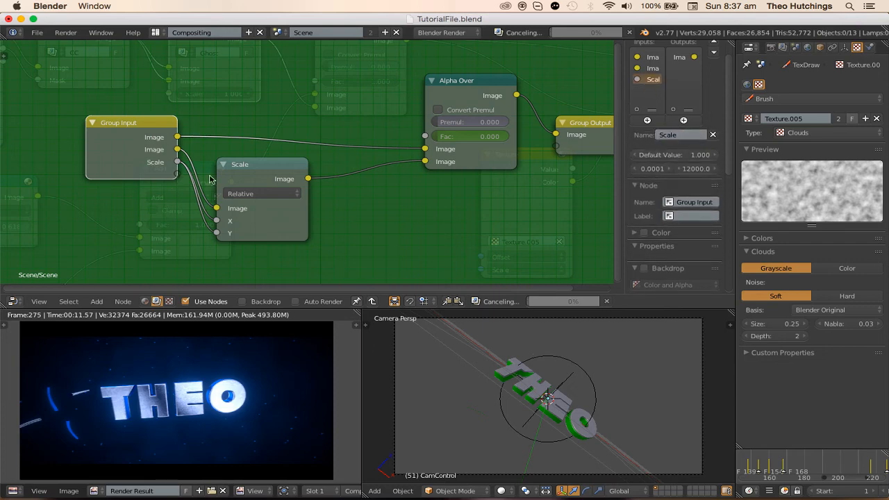
pyautogui.press('Tab')
pyautogui.scroll(2, 381, 185)
pyautogui.moveTo(161, 103); pyautogui.dragTo(156, 139, button='middle')
pyautogui.scroll(-3, 296, 134)
pyautogui.scroll(2, 251, 120)
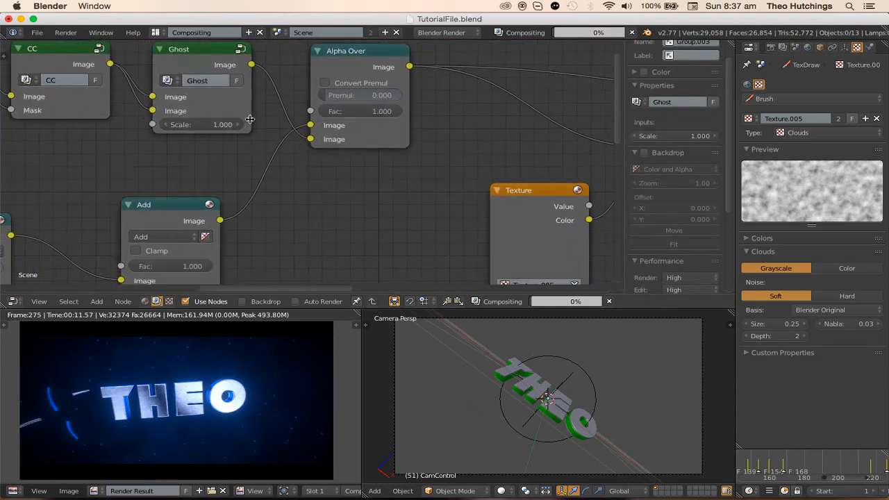
# - Remove the Scale input from the Ghost group and leave the group
pyautogui.press('Tab')
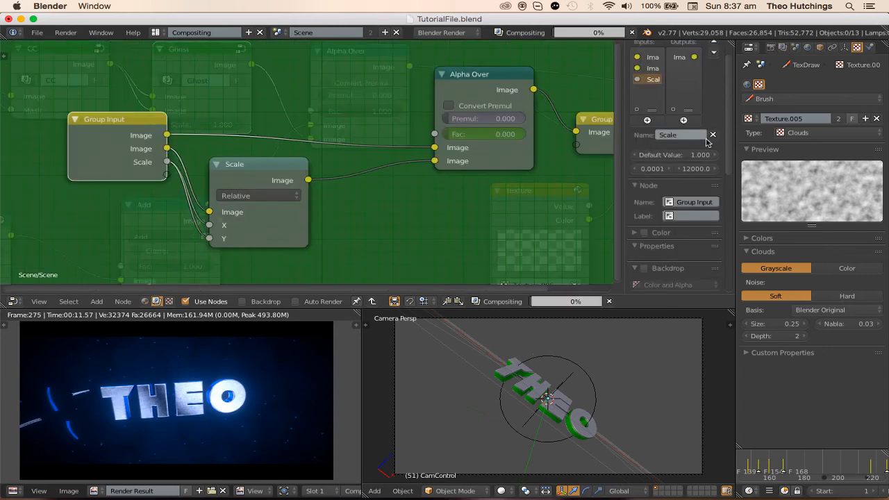
pyautogui.click(710, 136)
pyautogui.press('Tab')
# - Combine the Texture and Displace nodes with the Alpha Over node they feed into a node group
pyautogui.scroll(-6, 310, 177)
pyautogui.moveTo(493, 198); pyautogui.dragTo(143, 189, button='middle')
pyautogui.scroll(-3, 216, 216)
pyautogui.scroll(2, 257, 220)
pyautogui.moveTo(333, 196); pyautogui.dragTo(355, 201, button='middle')
pyautogui.press('b')
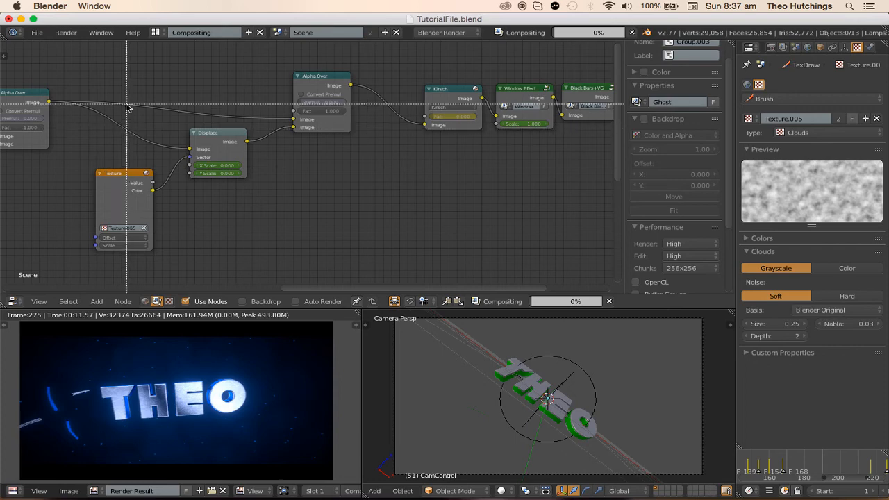
pyautogui.moveTo(129, 88); pyautogui.dragTo(320, 217)
pyautogui.hotkey('ctrl', 'g')
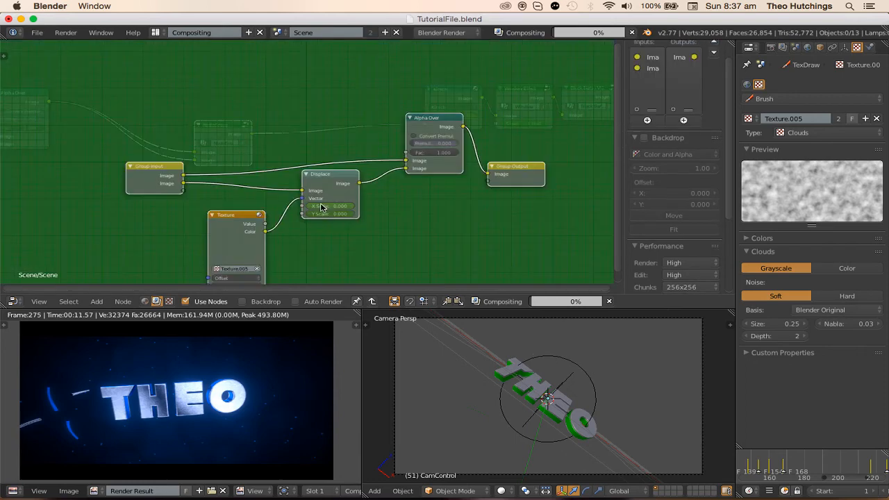
pyautogui.press('Tab')
# - Name the new group Displace and move it directly beside the final Kirsch node
pyautogui.click(206, 138)
pyautogui.write('Displa')
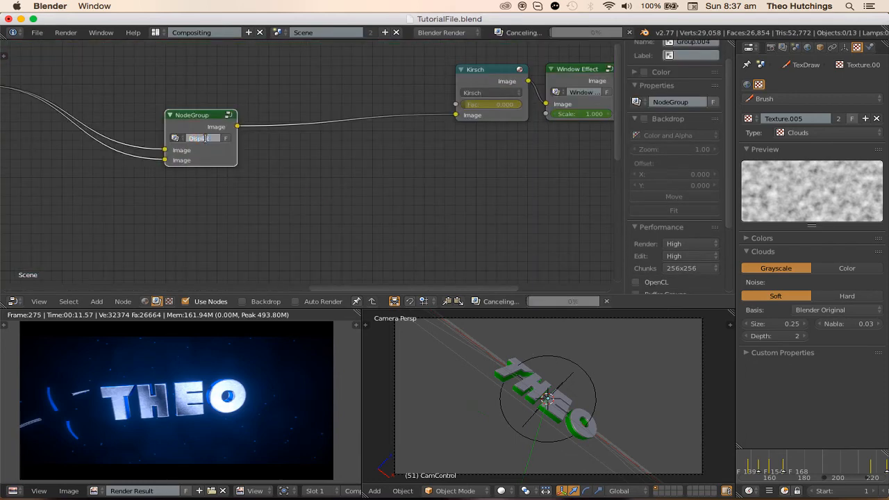
pyautogui.write('ce')
pyautogui.press('Return')
pyautogui.moveTo(218, 126); pyautogui.dragTo(397, 79)
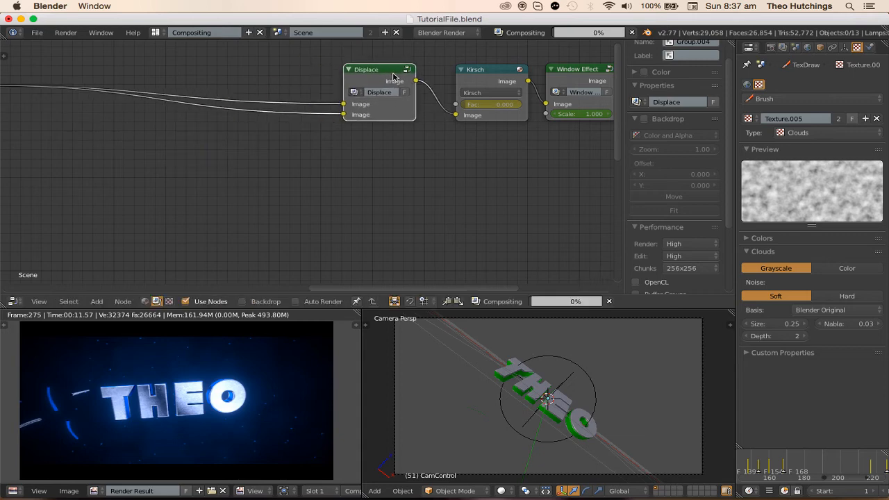
# - Move the whole node chain from Displace to Composite closer to the preceding Alpha Over node
pyautogui.scroll(-8, 389, 83)
pyautogui.moveTo(351, 117); pyautogui.dragTo(262, 119, button='middle')
pyautogui.scroll(2, 262, 119)
pyautogui.moveTo(227, 123); pyautogui.dragTo(535, 168)
pyautogui.press('b')
pyautogui.moveTo(460, 167); pyautogui.dragTo(525, 173, button='middle')
pyautogui.press('g')
pyautogui.click(270, 178)
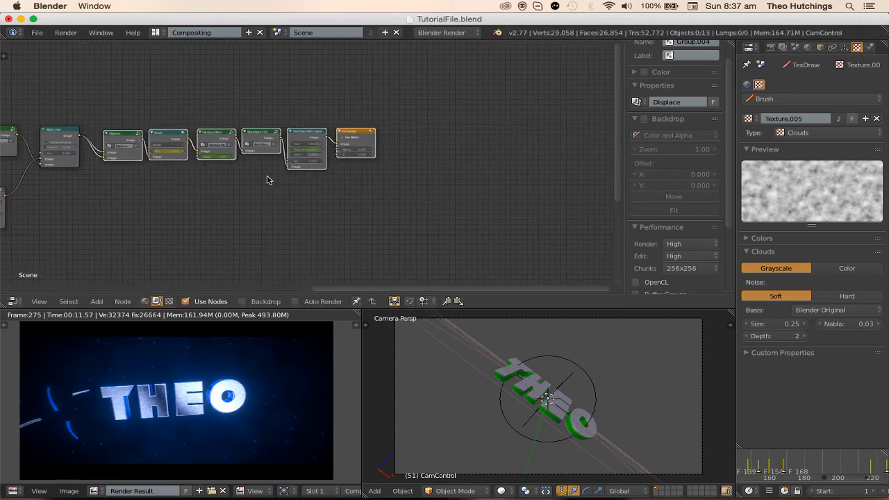
pyautogui.press('a')
# - Combine both Color Balance nodes, RGB Curves, the background Kirsch and Add into a node group named BG
pyautogui.scroll(6, 270, 178)
pyautogui.moveTo(94, 153); pyautogui.dragTo(308, 141, button='middle')
pyautogui.scroll(3, 308, 141)
pyautogui.moveTo(208, 164); pyautogui.dragTo(413, 135, button='middle')
pyautogui.scroll(-10, 305, 162)
pyautogui.press('Home')
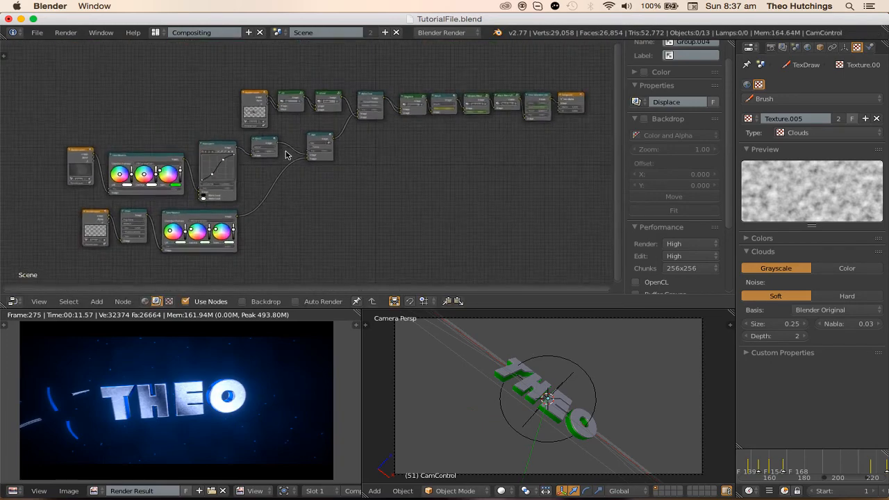
pyautogui.press('b')
pyautogui.moveTo(154, 143); pyautogui.dragTo(327, 215)
pyautogui.hotkey('ctrl', 'g')
pyautogui.press('Tab')
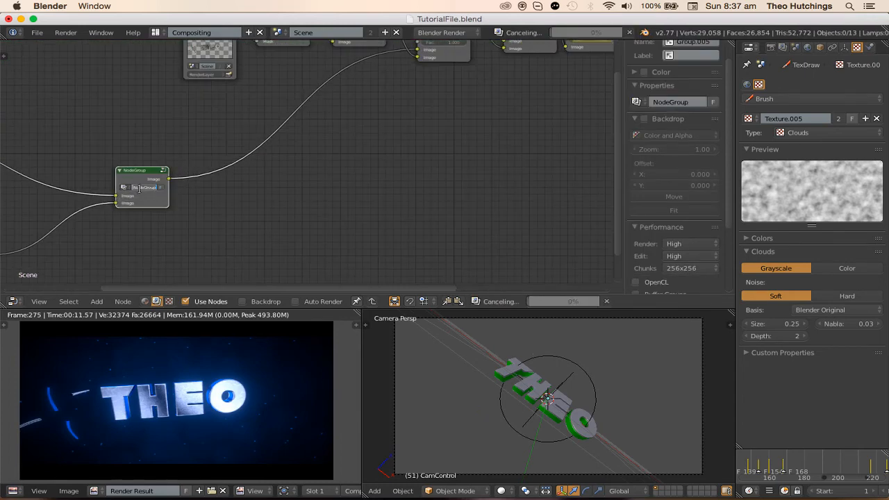
pyautogui.press('Return')
# - Combine the Glare node and the BG group into a new node group also named BG
pyautogui.scroll(-5, 141, 194)
pyautogui.moveTo(87, 218); pyautogui.dragTo(107, 211, button='middle')
pyautogui.click(99, 217)
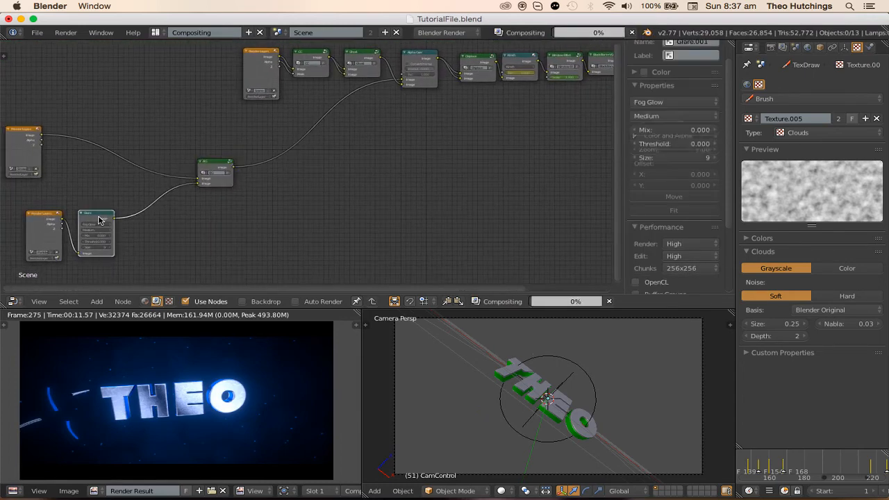
pyautogui.click(204, 172)
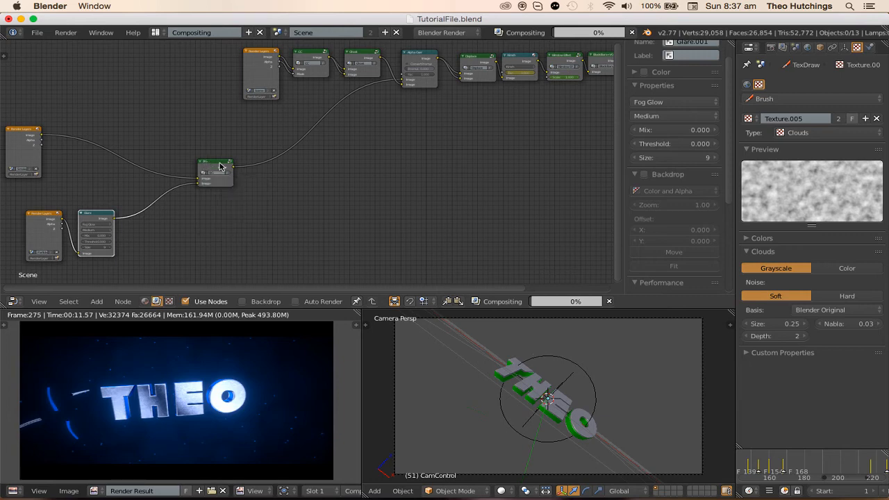
pyautogui.click(216, 166)
pyautogui.press('Tab')
pyautogui.scroll(4, 280, 179)
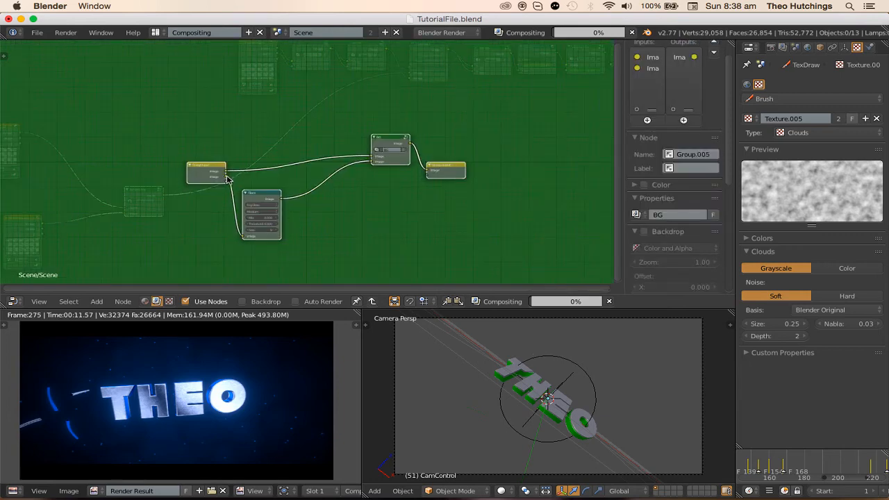
pyautogui.press('Tab')
pyautogui.press('Tab')
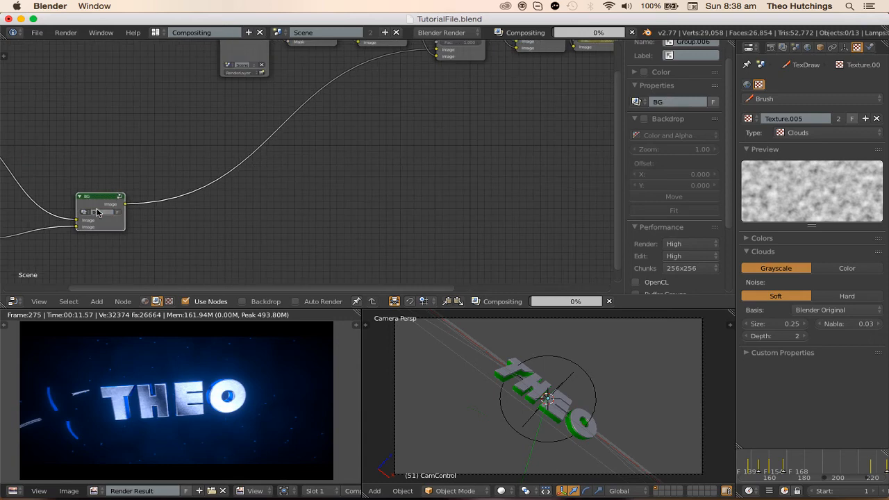
# - Move the BG group below the Ghost group, and place the Smoke and Particles Render Layers nodes near its inputs
pyautogui.moveTo(88, 202); pyautogui.dragTo(364, 82)
pyautogui.press('a')
pyautogui.scroll(-10, 85, 139)
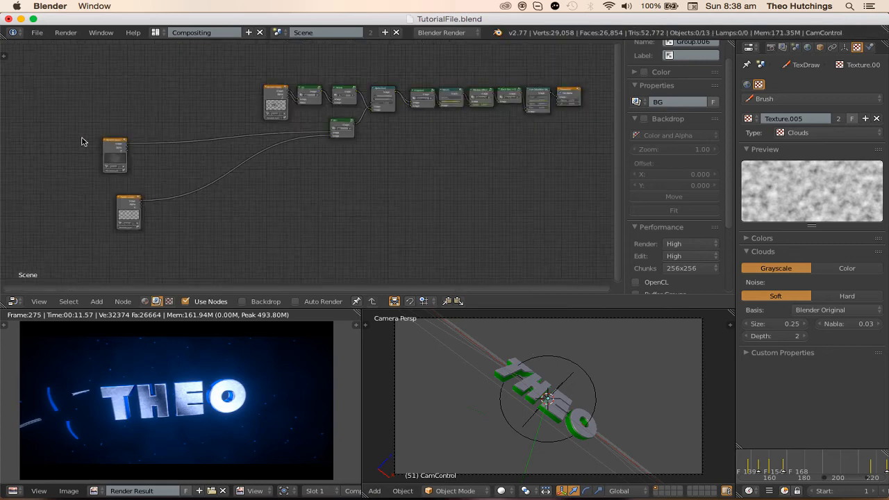
pyautogui.moveTo(143, 151); pyautogui.dragTo(294, 144)
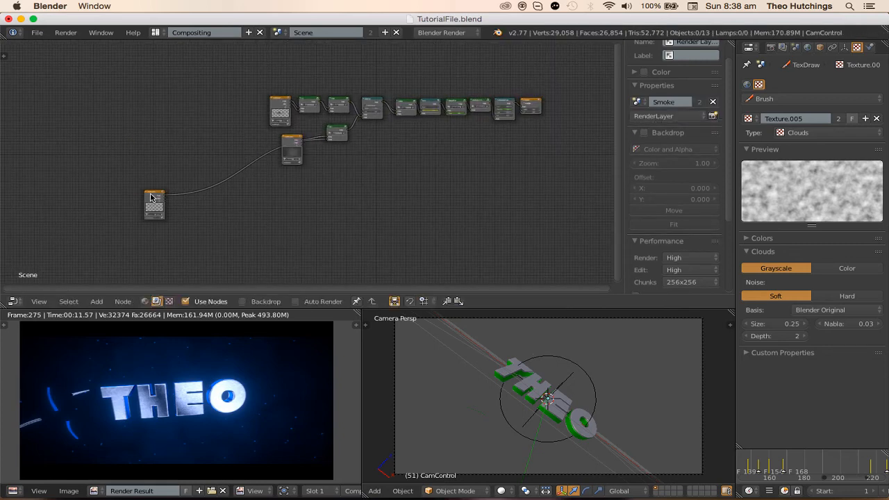
pyautogui.moveTo(164, 199); pyautogui.dragTo(258, 199)
pyautogui.scroll(2, 290, 170)
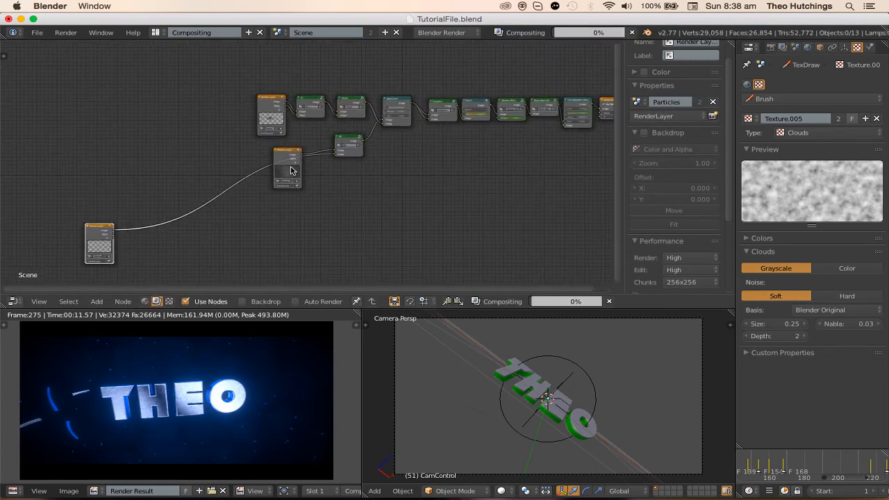
pyautogui.moveTo(279, 157); pyautogui.dragTo(261, 151)
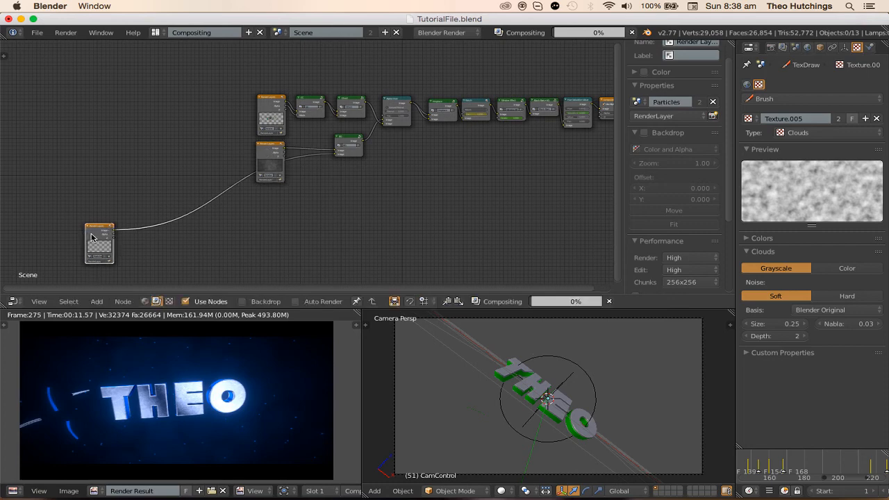
pyautogui.moveTo(91, 238); pyautogui.dragTo(258, 202)
# - Open the Black Bars+VG group for editing at its Box Mask node
pyautogui.scroll(3, 453, 180)
pyautogui.moveTo(453, 181); pyautogui.dragTo(299, 199, button='middle')
pyautogui.scroll(4, 441, 143)
pyautogui.scroll(4, 440, 149)
pyautogui.moveTo(440, 143); pyautogui.dragTo(395, 159, button='middle')
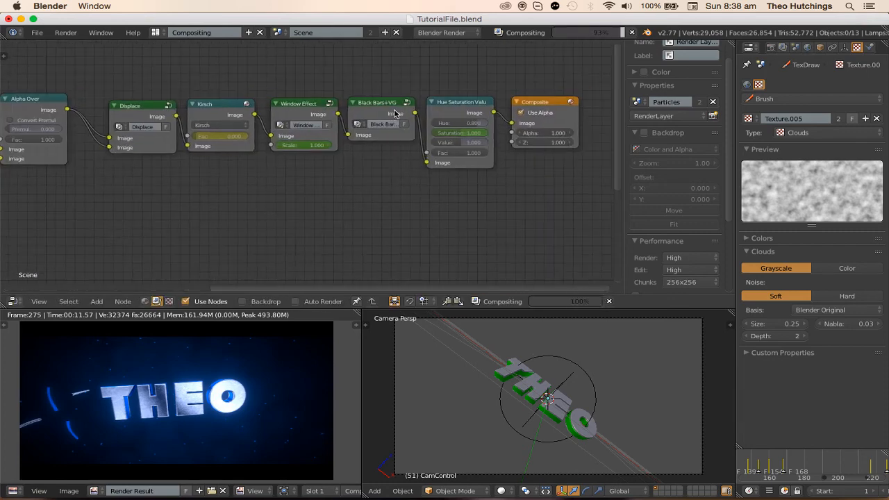
pyautogui.click(395, 113)
pyautogui.press('Tab')
pyautogui.scroll(3, 145, 170)
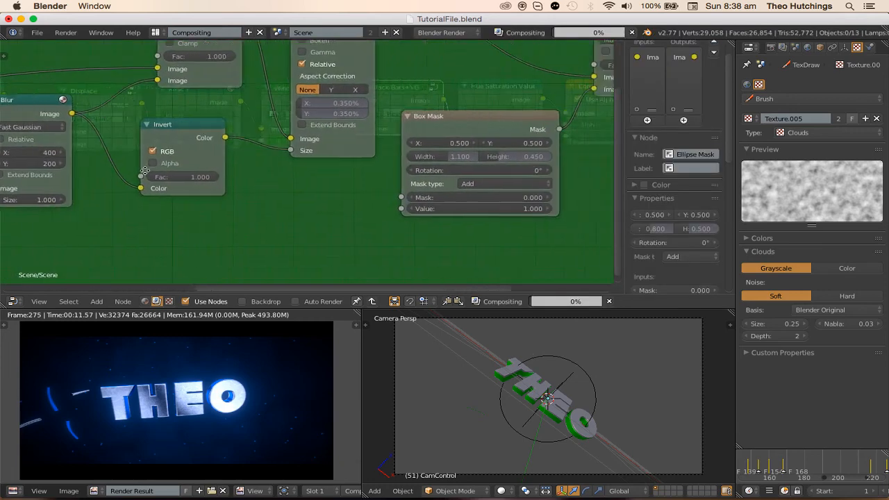
pyautogui.moveTo(144, 170); pyautogui.dragTo(1, 186, button='middle')
pyautogui.scroll(2, 222, 164)
pyautogui.moveTo(222, 164); pyautogui.dragTo(183, 164, button='middle')
# - Play the animation to find the timing, and keyframe the Box Mask's height of 0.450 on frame 264
pyautogui.hotkey('alt', 'a')
pyautogui.moveTo(829, 478); pyautogui.dragTo(778, 472, button='middle')
pyautogui.moveTo(886, 471); pyautogui.dragTo(827, 468, button='middle')
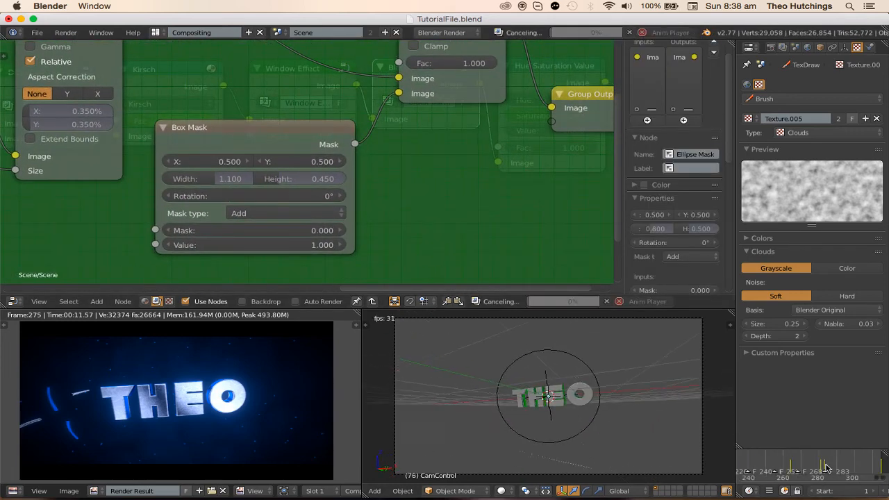
pyautogui.scroll(1, 820, 473)
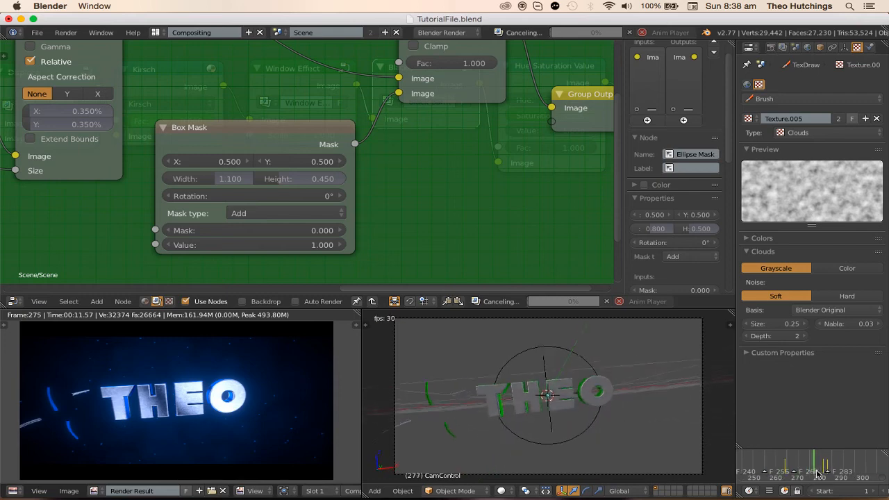
pyautogui.hotkey('alt', 'a')
pyautogui.moveTo(808, 462); pyautogui.dragTo(785, 465)
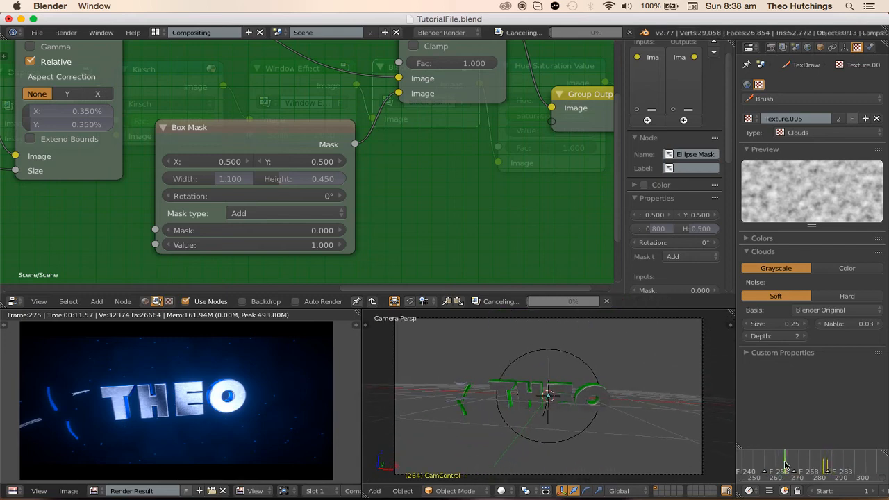
pyautogui.press('i')
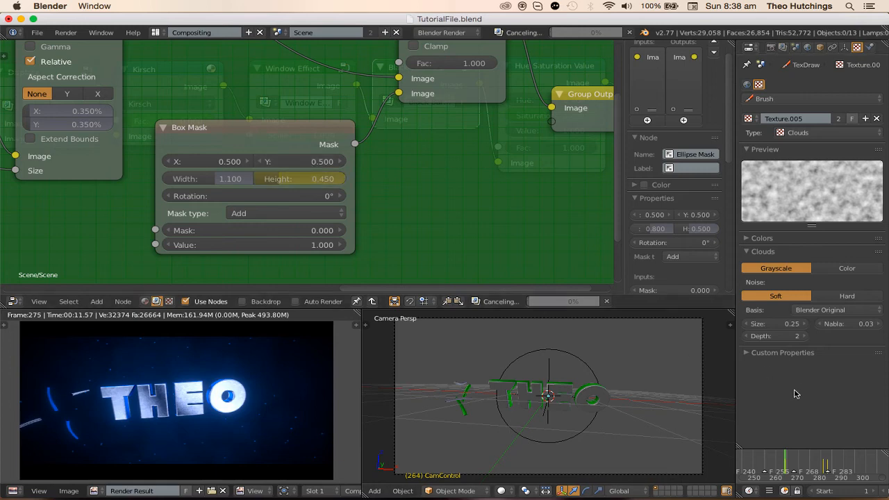
# - On frame 281, try a Box Mask height of 0.3, set it to 0.35 and keyframe it
pyautogui.click(822, 462)
pyautogui.keyDown('ctrl'); pyautogui.moveTo(822, 462); pyautogui.dragTo(825, 464, button='middle'); pyautogui.keyUp('ctrl')
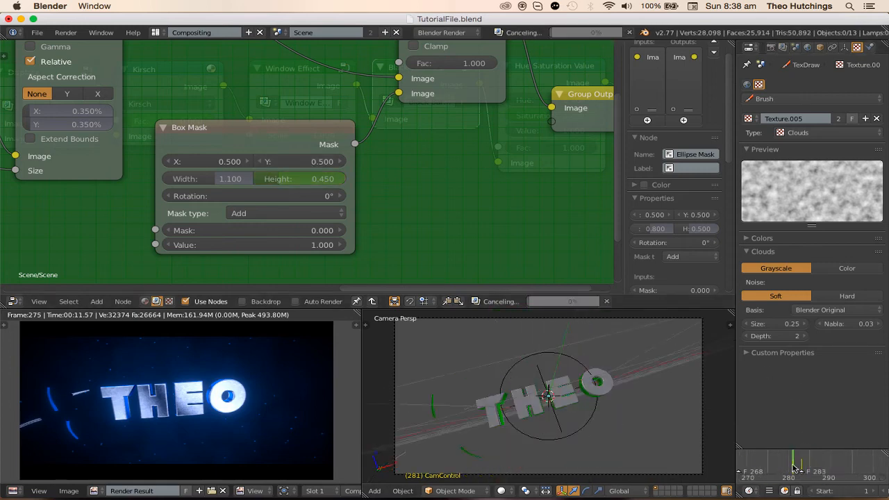
pyautogui.click(299, 180)
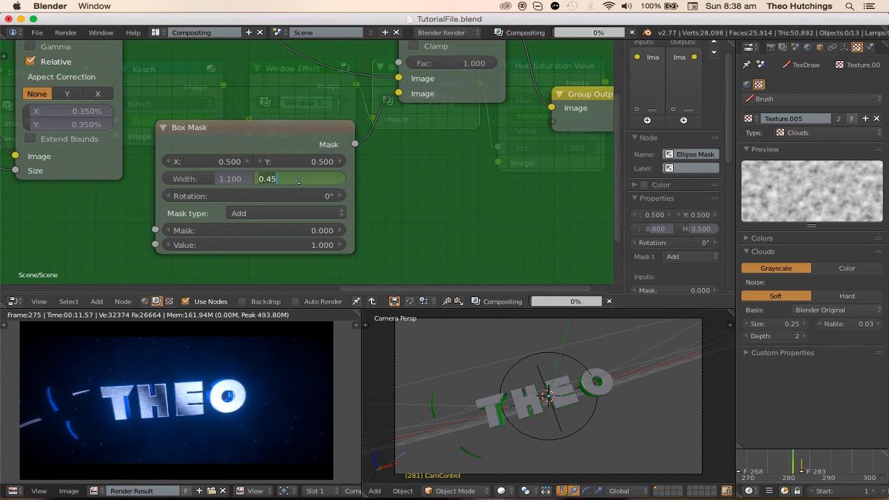
pyautogui.write('.3')
pyautogui.press('Return')
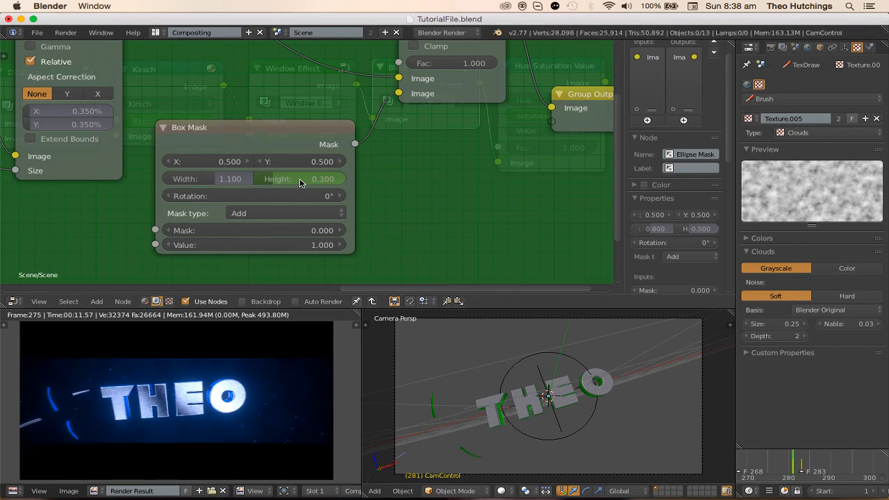
pyautogui.press('Return')
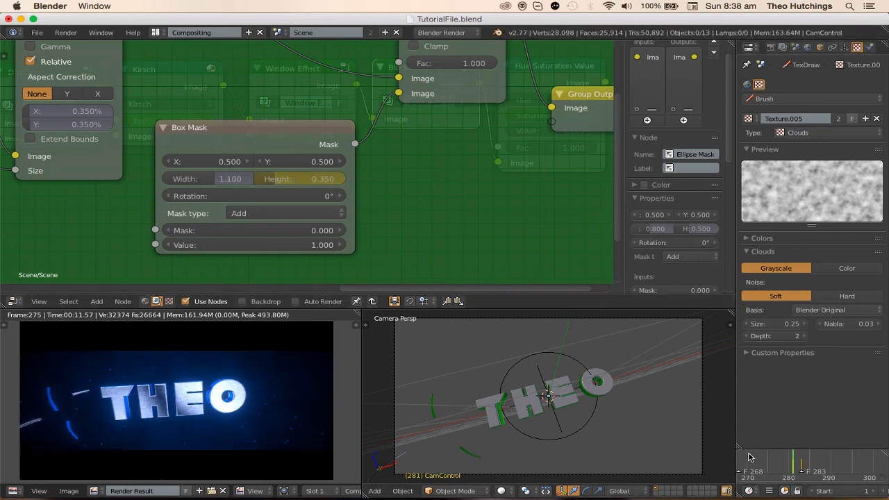
# - On frame 283, set the Box Mask's height to 0, keyframe it and leave the group
pyautogui.click(799, 464)
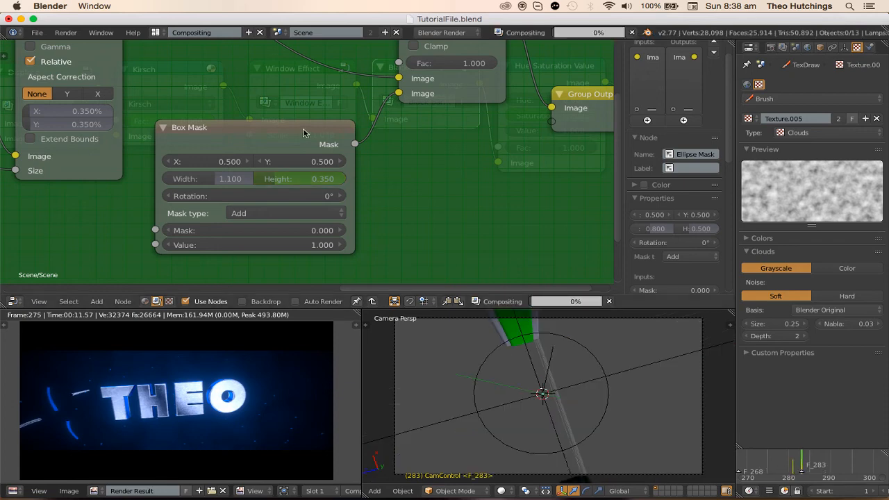
pyautogui.press('Return')
pyautogui.scroll(-5, 308, 180)
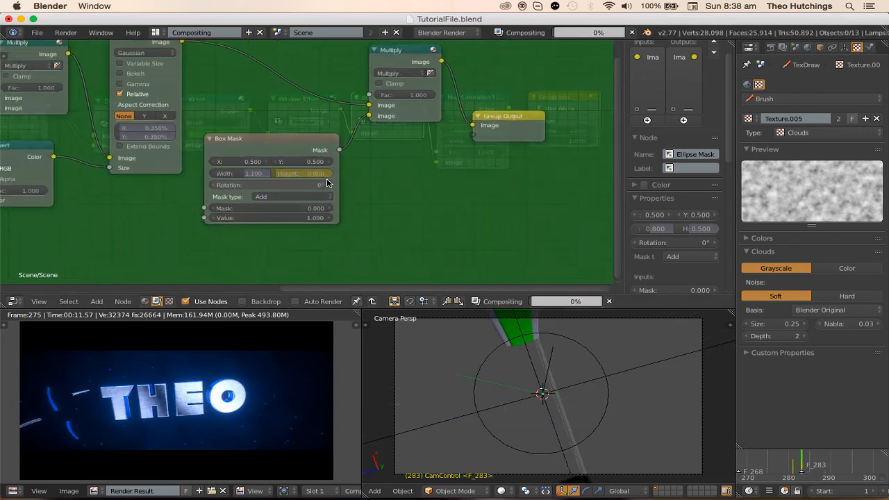
pyautogui.press('Tab')
# - Review the complete node tree and the keyframe timeline, scrubbing to frame 210
pyautogui.scroll(3, 327, 173)
pyautogui.moveTo(330, 171); pyautogui.dragTo(378, 170, button='middle')
pyautogui.scroll(-2, 378, 170)
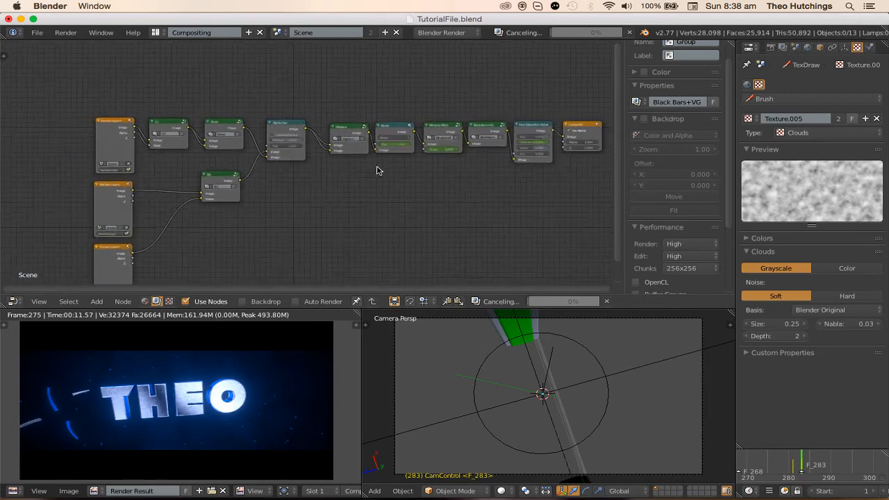
pyautogui.moveTo(353, 231); pyautogui.dragTo(380, 215, button='middle')
pyautogui.moveTo(299, 88); pyautogui.dragTo(280, 83, button='middle')
pyautogui.scroll(-12, 765, 469)
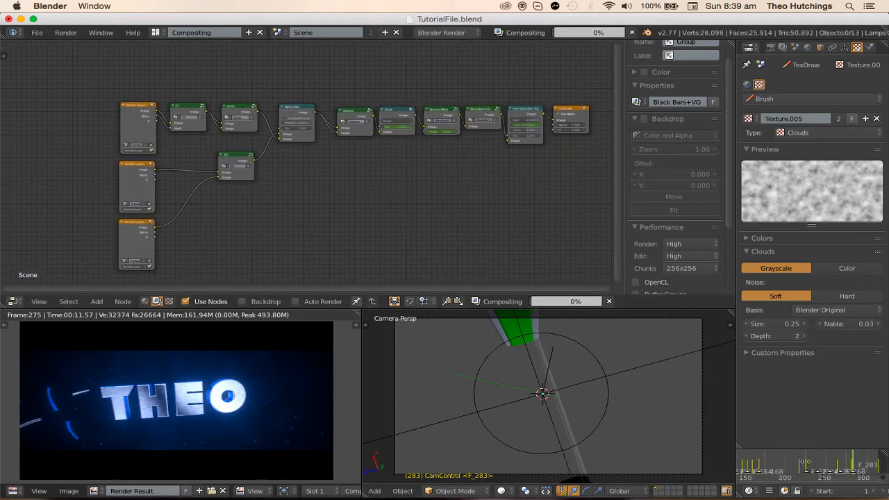
pyautogui.moveTo(766, 468); pyautogui.dragTo(831, 459, button='middle')
pyautogui.scroll(-4, 830, 460)
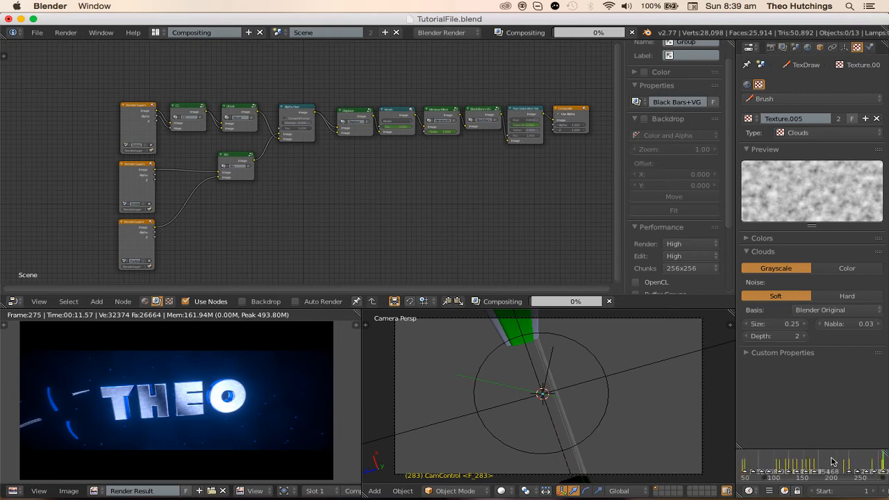
pyautogui.moveTo(827, 462); pyautogui.dragTo(834, 460)
pyautogui.scroll(4, 384, 201)
pyautogui.moveTo(384, 201); pyautogui.dragTo(343, 173, button='middle')
pyautogui.scroll(-2, 343, 173)
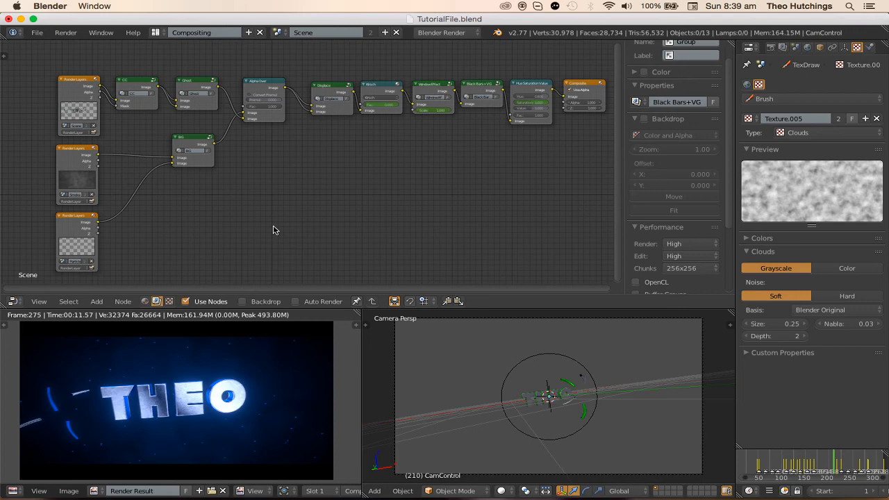
# - Open the Black Bars+VG group and keyframe the Ellipse Mask's width and height of 0 on frame 1
pyautogui.scroll(4, 287, 220)
pyautogui.moveTo(527, 79); pyautogui.dragTo(351, 125, button='middle')
pyautogui.press('Tab')
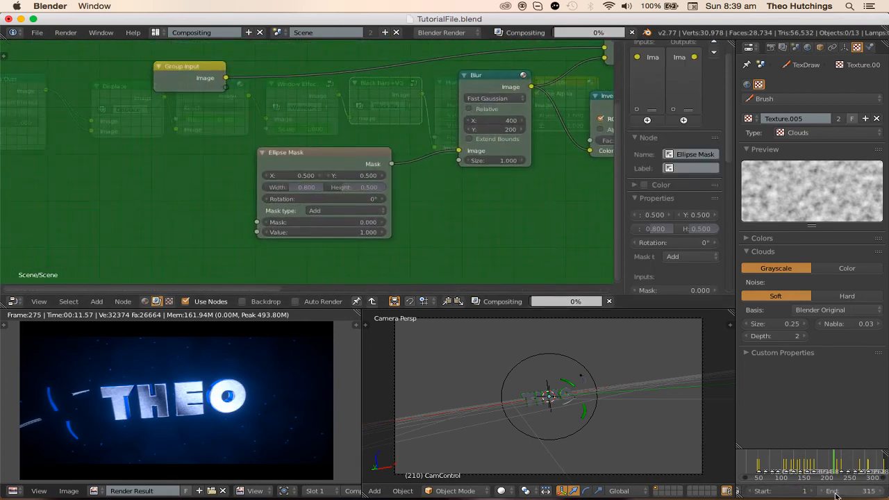
pyautogui.hscroll(3, 855, 495)
pyautogui.click(864, 491)
pyautogui.scroll(2, 410, 259)
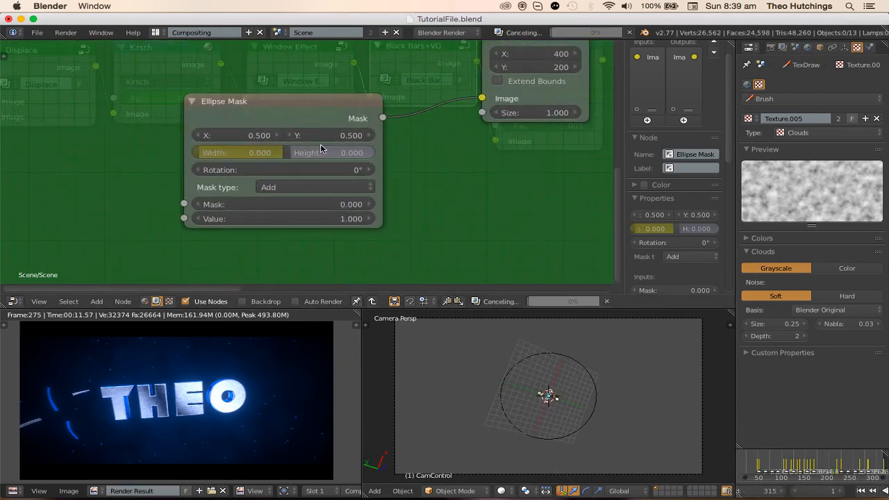
# - On frame 26, set the Ellipse Mask's width to 0.8 and height to 0.5 and keyframe both
pyautogui.hotkey('alt', 'a')
pyautogui.hotkey('alt', 'a')
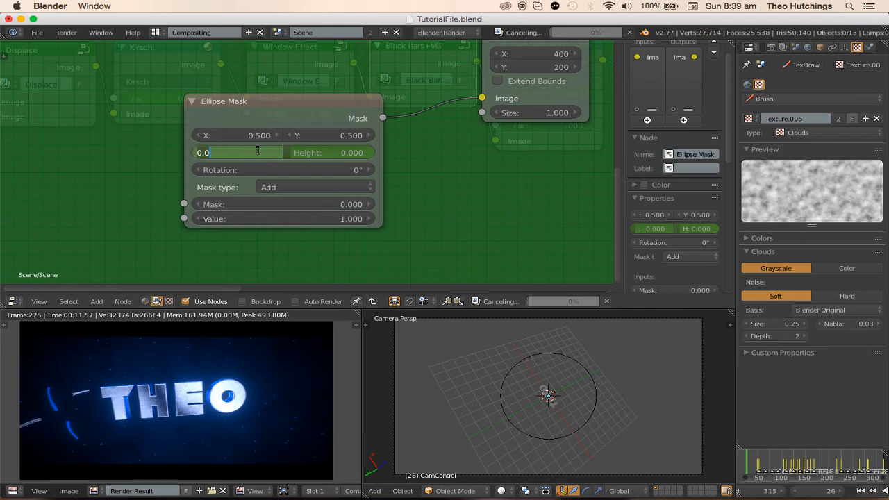
pyautogui.write('0.8')
pyautogui.press('Return')
pyautogui.click(334, 141)
pyautogui.doubleClick(326, 157)
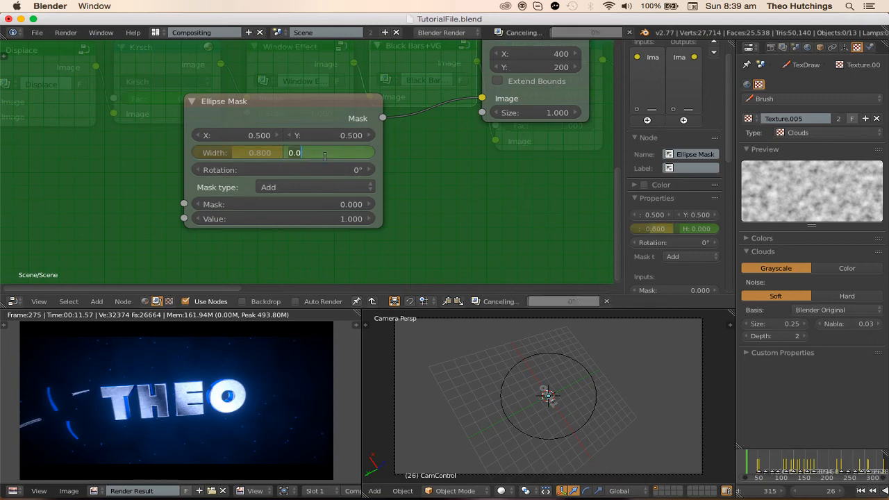
pyautogui.write('.5')
pyautogui.press('Return')
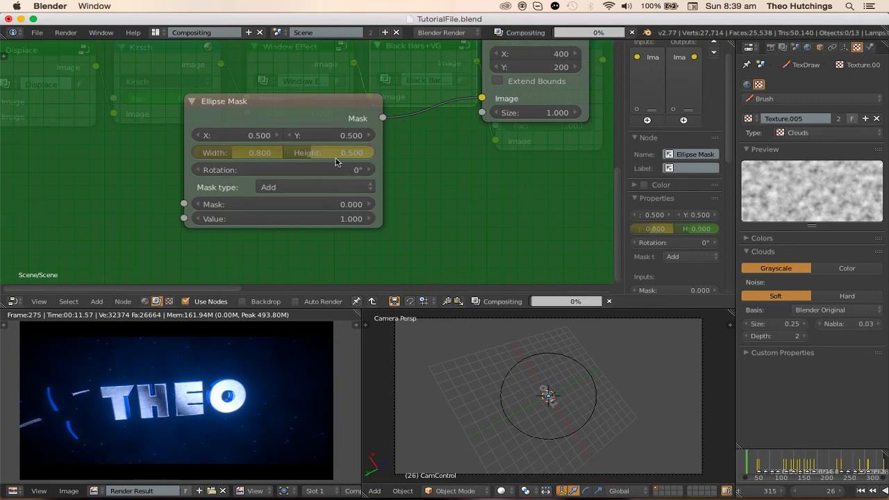
# - Rewind to frame 0, leave the Black Bars+VG group and play the animation
pyautogui.moveTo(778, 460); pyautogui.dragTo(806, 458, button='middle')
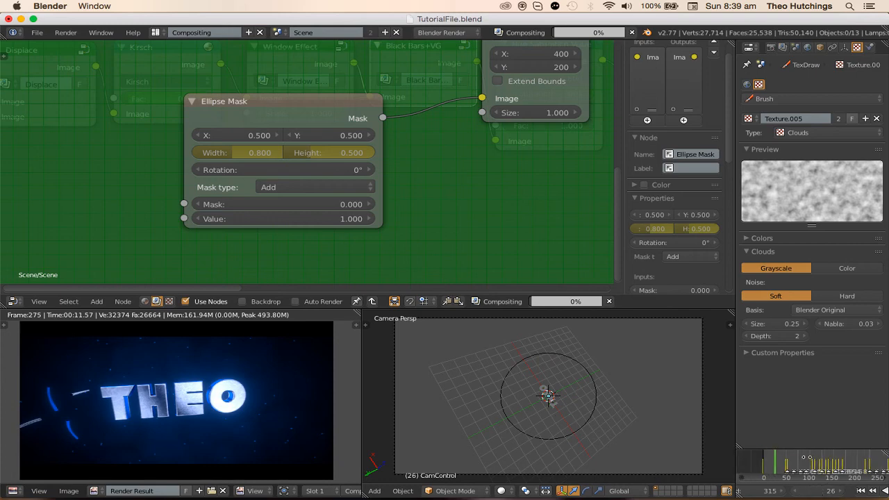
pyautogui.moveTo(769, 463); pyautogui.dragTo(759, 464)
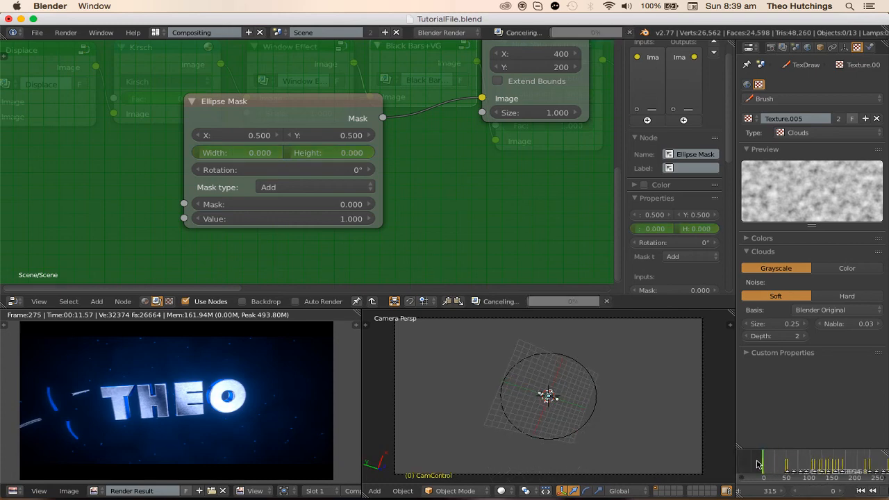
pyautogui.press('Tab')
pyautogui.hotkey('alt', 'a')
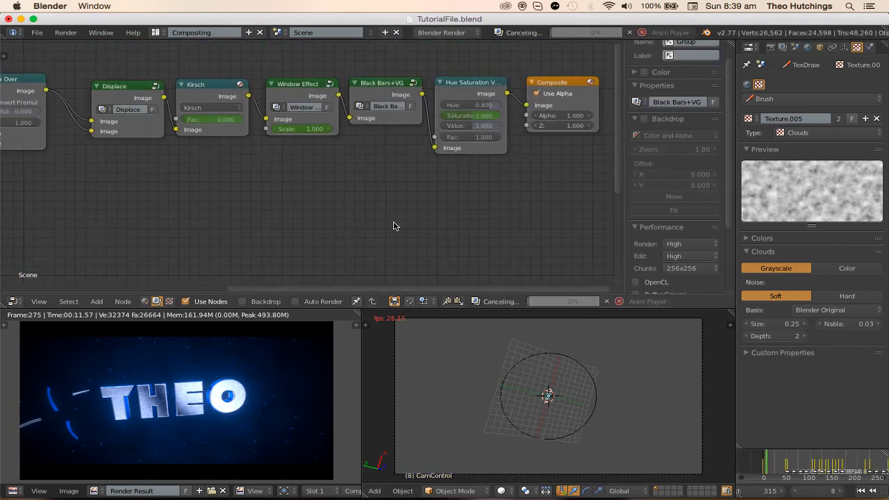
pyautogui.scroll(1, 431, 194)
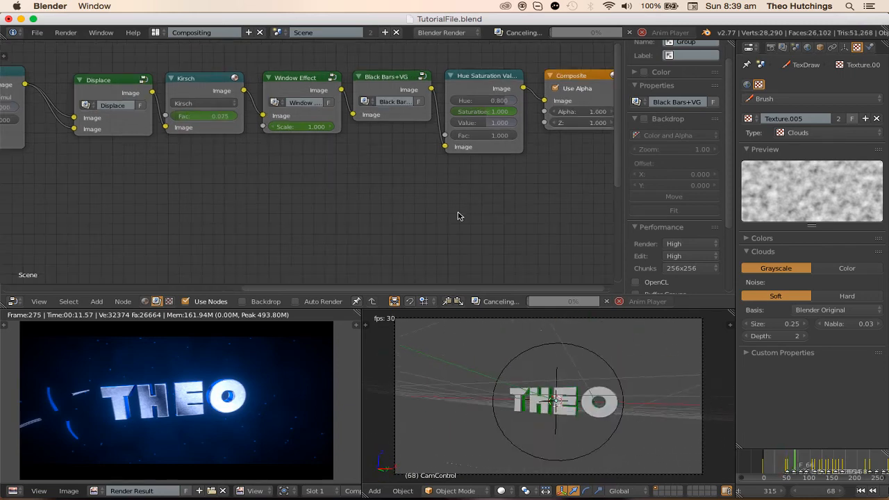
pyautogui.scroll(1, 452, 218)
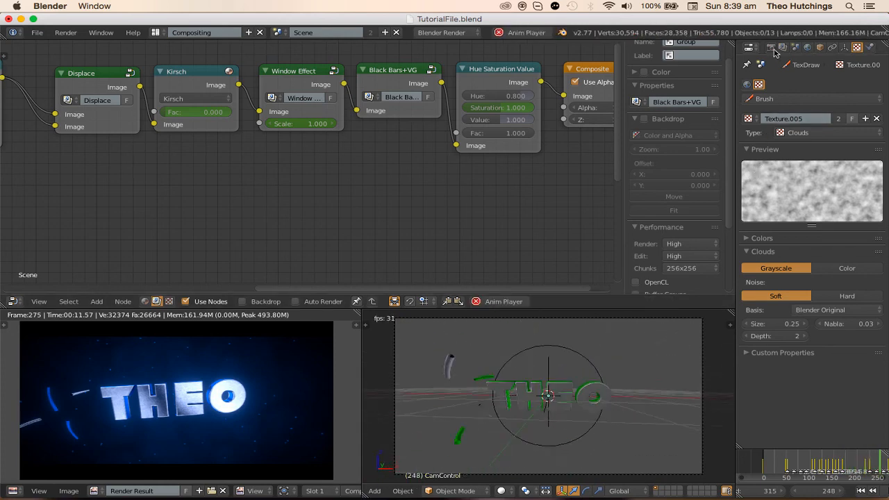
# - Show the scene's render settings, look over the whole node tree and stop the playback on frame 189
pyautogui.click(771, 47)
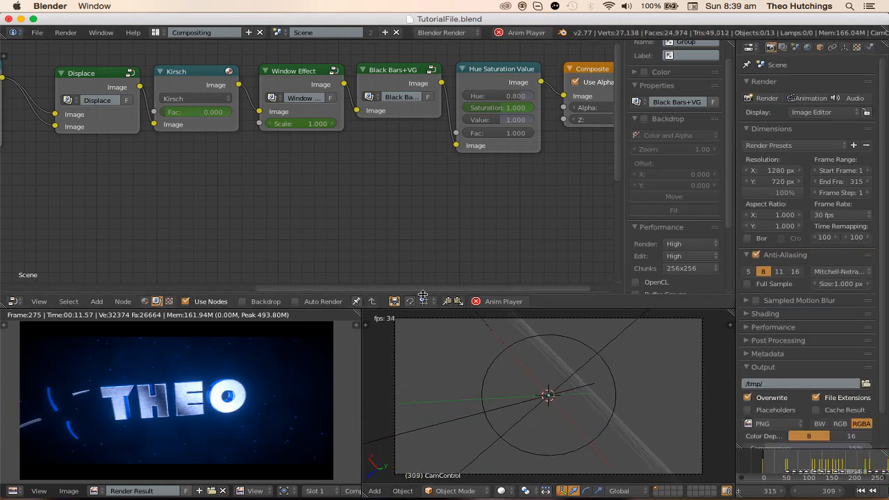
pyautogui.scroll(-3, 424, 261)
pyautogui.moveTo(390, 249); pyautogui.dragTo(441, 248, button='middle')
pyautogui.scroll(-3, 389, 229)
pyautogui.moveTo(314, 207); pyautogui.dragTo(407, 208, button='middle')
pyautogui.scroll(-2, 239, 214)
pyautogui.moveTo(237, 213); pyautogui.dragTo(294, 179, button='middle')
pyautogui.scroll(-1, 324, 223)
pyautogui.moveTo(327, 225); pyautogui.dragTo(250, 213, button='middle')
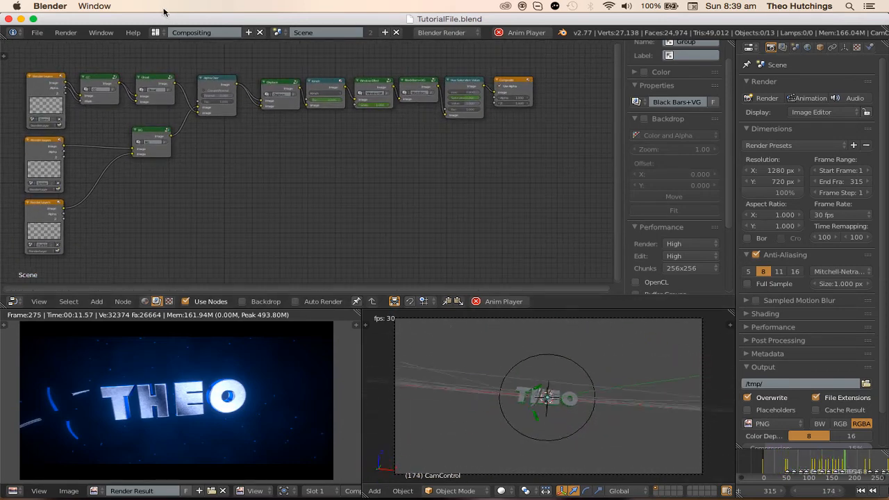
pyautogui.hotkey('alt', 'a')
pyautogui.click(161, 34)
pyautogui.hotkey('alt', 'a')
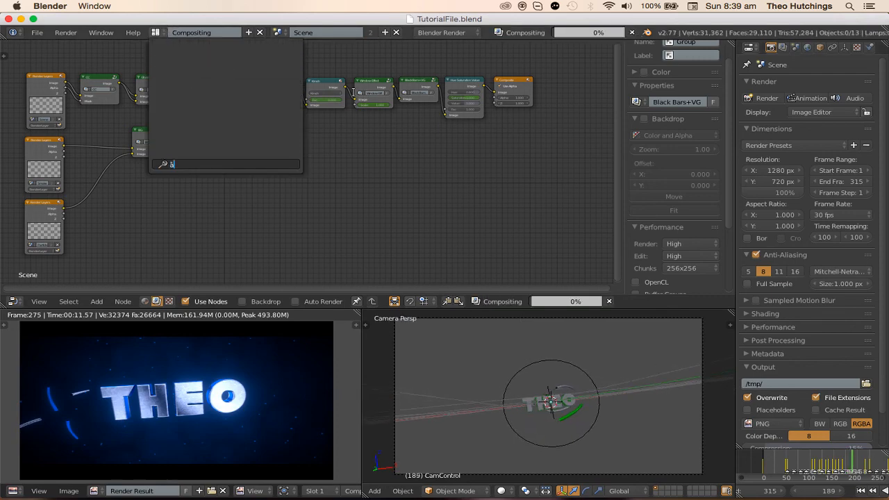
pyautogui.press('Escape')
# - Shift the nodes from Displace through Composite away from Alpha Over, and move Displace back to open a gap before Kirsch
pyautogui.scroll(1, 375, 140)
pyautogui.moveTo(375, 141); pyautogui.dragTo(243, 190, button='middle')
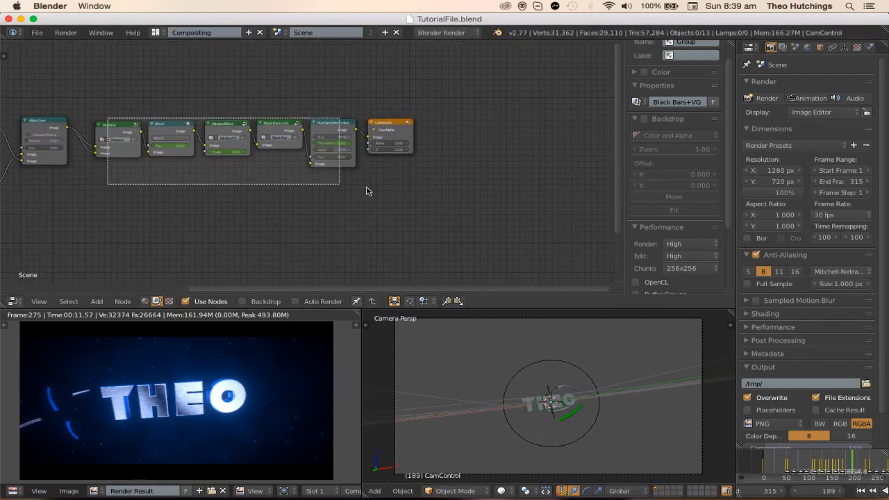
pyautogui.press('g')
pyautogui.press('Escape')
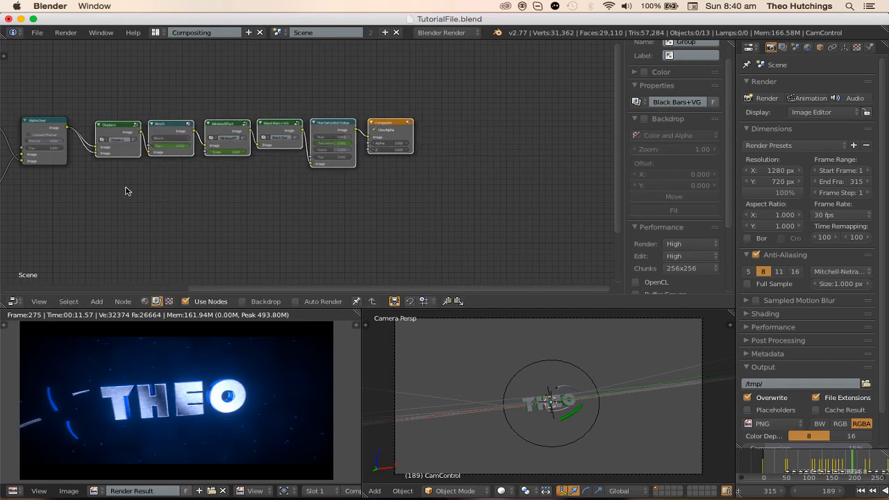
pyautogui.press('g')
pyautogui.click(399, 188)
pyautogui.press('a')
pyautogui.scroll(5, 255, 163)
pyautogui.moveTo(255, 162); pyautogui.dragTo(174, 165, button='middle')
pyautogui.scroll(-4, 175, 165)
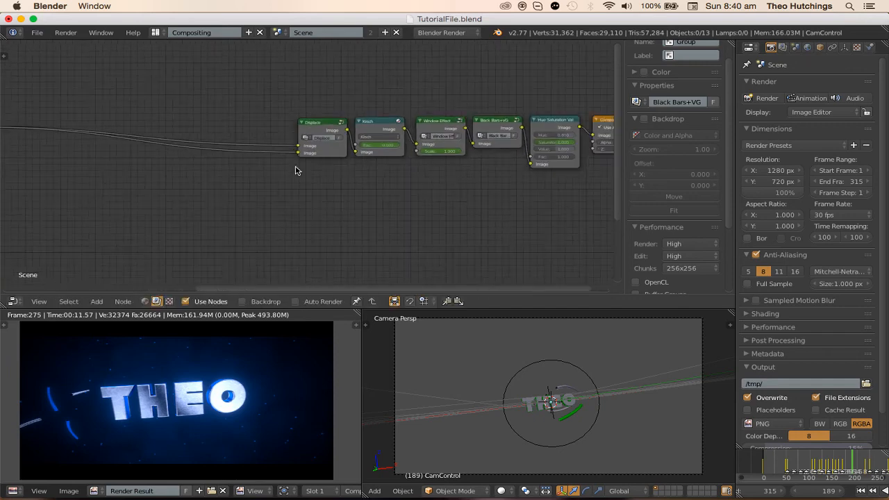
pyautogui.moveTo(314, 127); pyautogui.dragTo(521, 138, button='middle')
pyautogui.moveTo(521, 139); pyautogui.dragTo(235, 138)
# - Add an Alpha Over node on the link between the Displace group and the Kirsch node
pyautogui.scroll(5, 375, 154)
pyautogui.moveTo(375, 154); pyautogui.dragTo(252, 153, button='middle')
pyautogui.hotkey('shift', 'a')
pyautogui.click(251, 153)
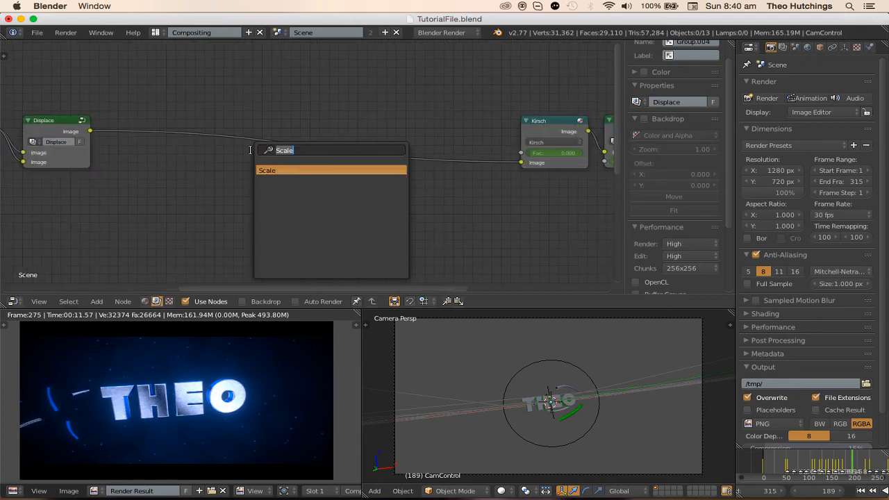
pyautogui.write('alp')
pyautogui.press('Return')
pyautogui.click(413, 109)
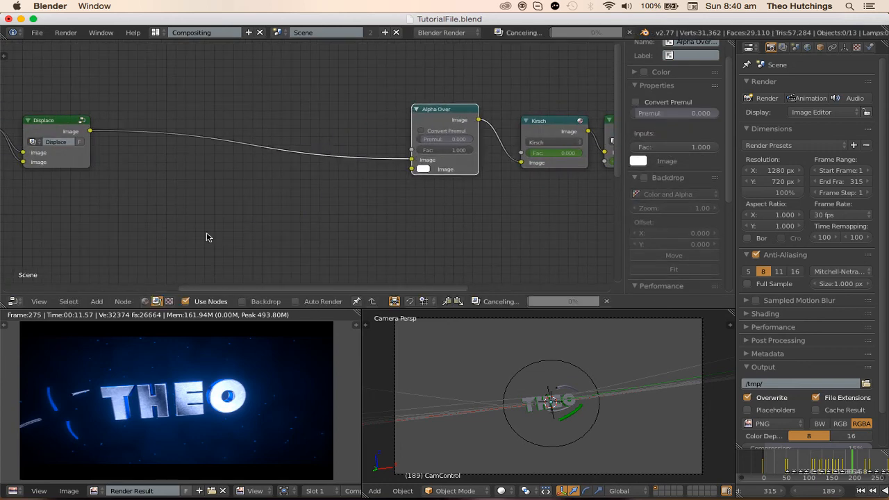
# - Add a Directional Blur node and link its output to the second Image input of the new Alpha Over
pyautogui.hotkey('shift', 'a')
pyautogui.click(201, 232)
pyautogui.write('de')
pyautogui.press('Down')
pyautogui.press('Down')
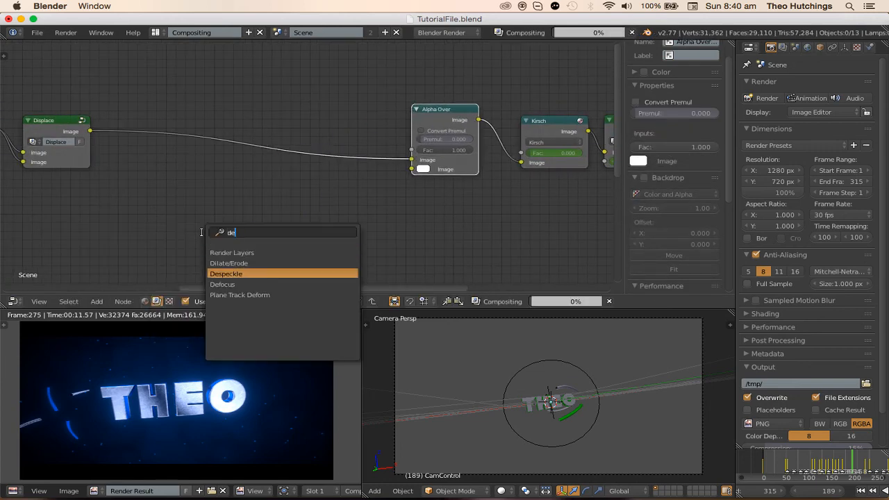
pyautogui.press('BackSpace')
pyautogui.write('ir')
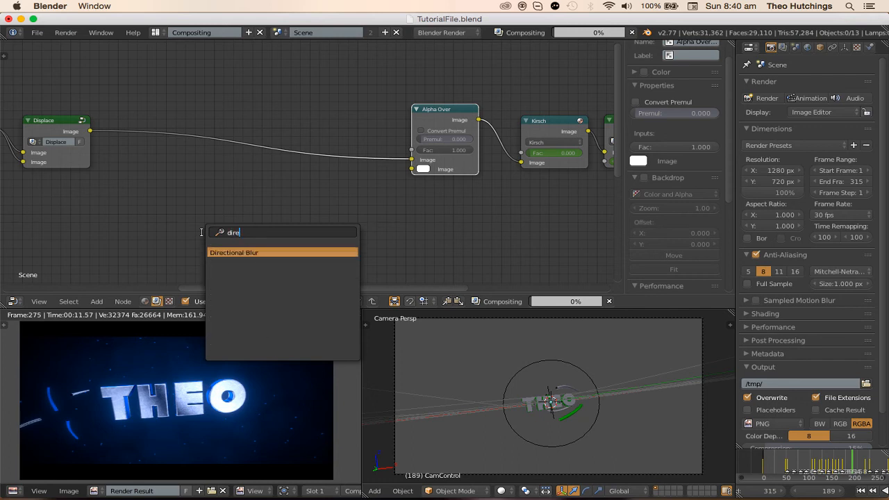
pyautogui.press('Return')
pyautogui.click(261, 177)
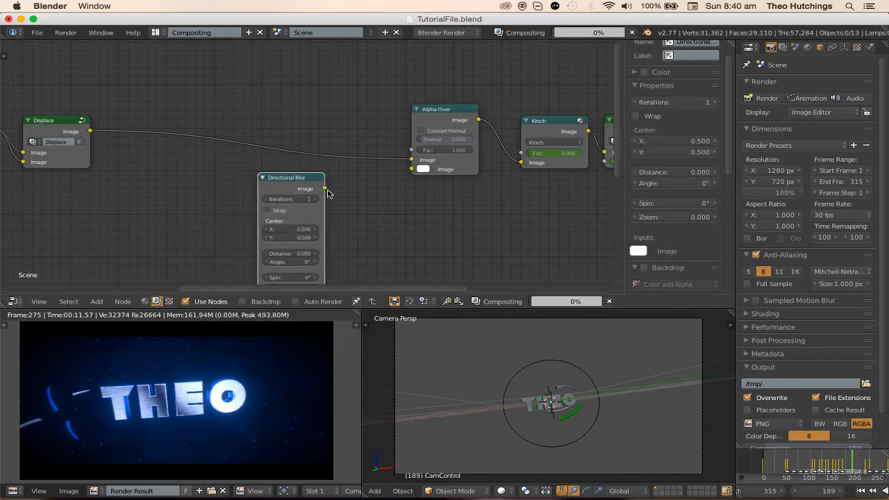
pyautogui.moveTo(325, 189); pyautogui.dragTo(411, 169)
# - Duplicate the Directional Blur, link the copy's output into the original, and feed the copy from the Displace group's output
pyautogui.moveTo(344, 214); pyautogui.dragTo(373, 184, button='middle')
pyautogui.hotkey('shift', 'd')
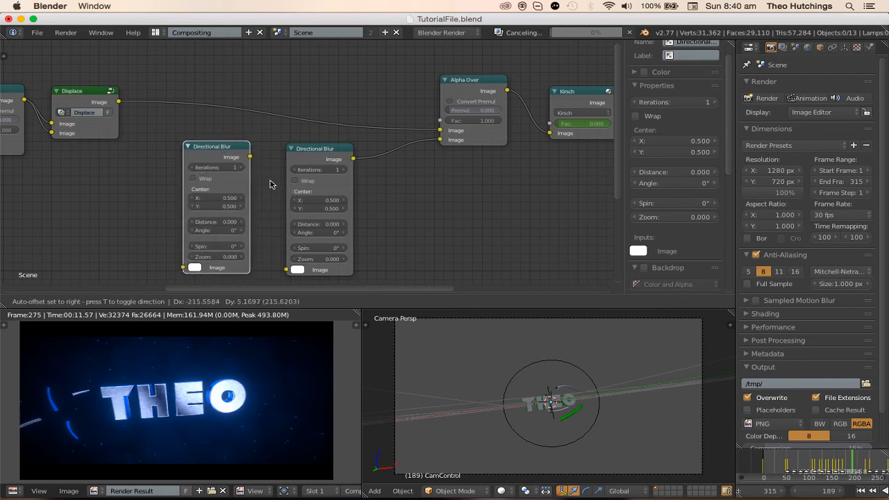
pyautogui.click(268, 184)
pyautogui.press('g')
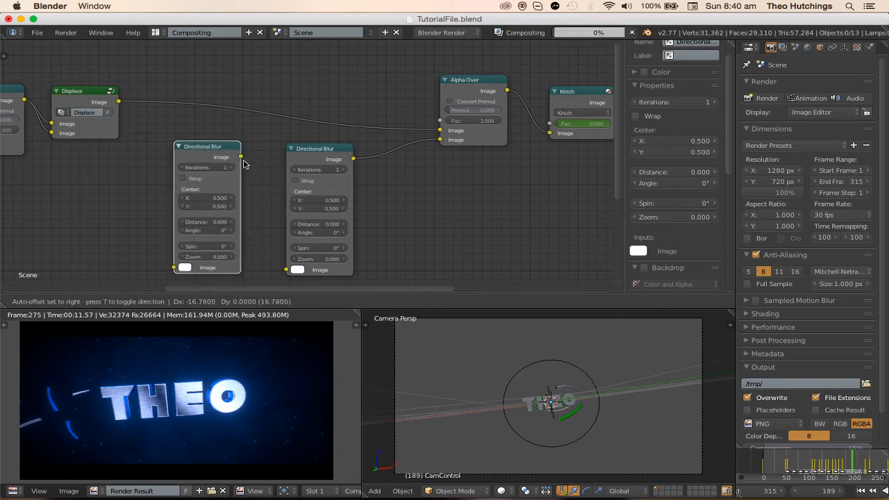
pyautogui.click(244, 161)
pyautogui.moveTo(241, 159); pyautogui.dragTo(290, 239)
pyautogui.moveTo(292, 269); pyautogui.dragTo(287, 269)
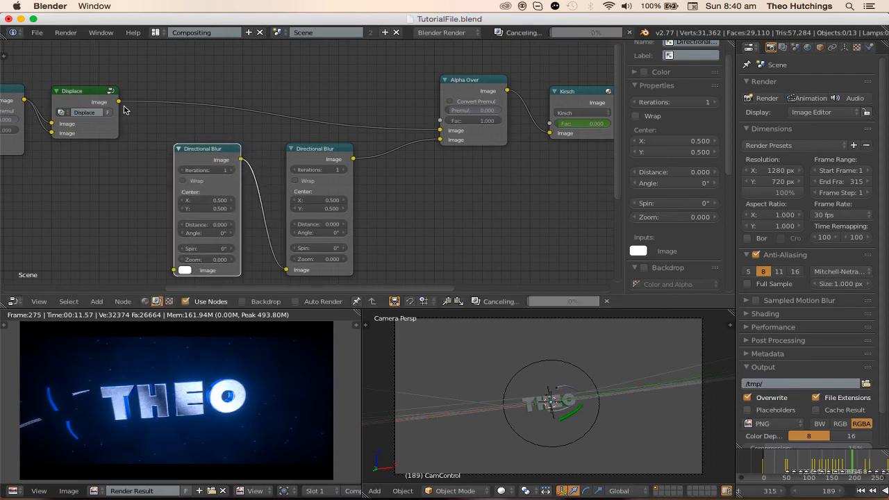
pyautogui.moveTo(119, 102); pyautogui.dragTo(174, 270)
# - Switch the 3D View area to the Dope Sheet editor, keeping both Directional Blur nodes in view
pyautogui.scroll(2, 277, 262)
pyautogui.moveTo(276, 263); pyautogui.dragTo(264, 219, button='middle')
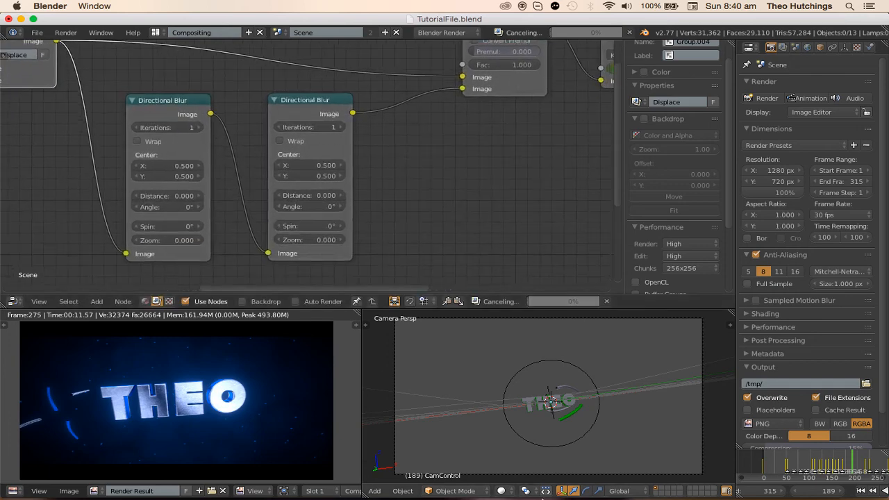
pyautogui.scroll(3, 390, 485)
pyautogui.click(375, 491)
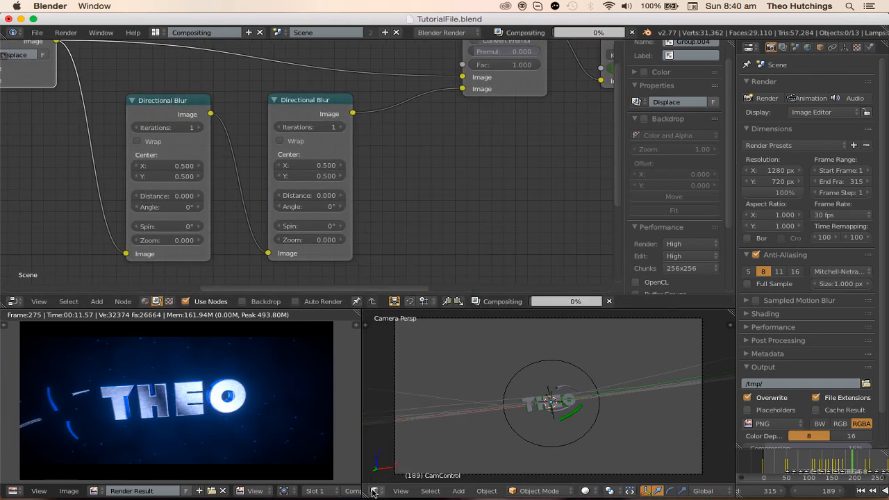
pyautogui.click(375, 491)
pyautogui.click(390, 435)
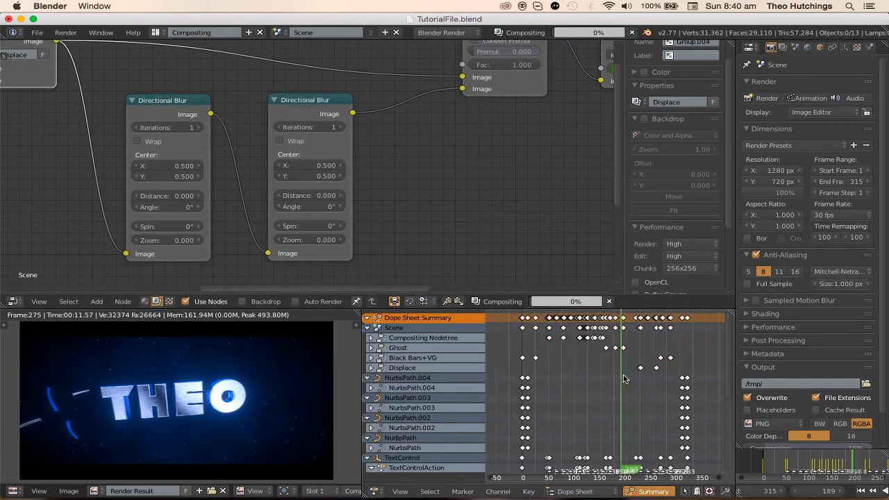
# - Keyframe Spin and Angle at 0° on both Directional Blur nodes at frame 65
pyautogui.hotkey('shift', 'Left')
pyautogui.hotkey('alt', 'a')
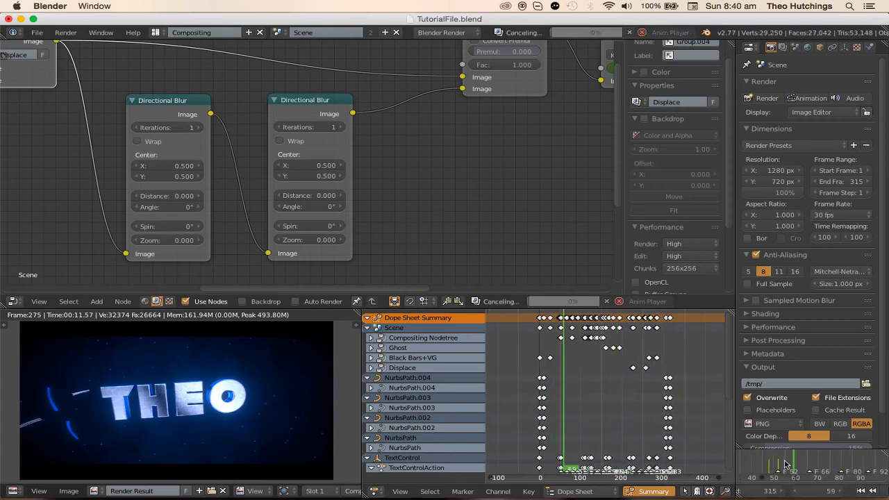
pyautogui.click(809, 466)
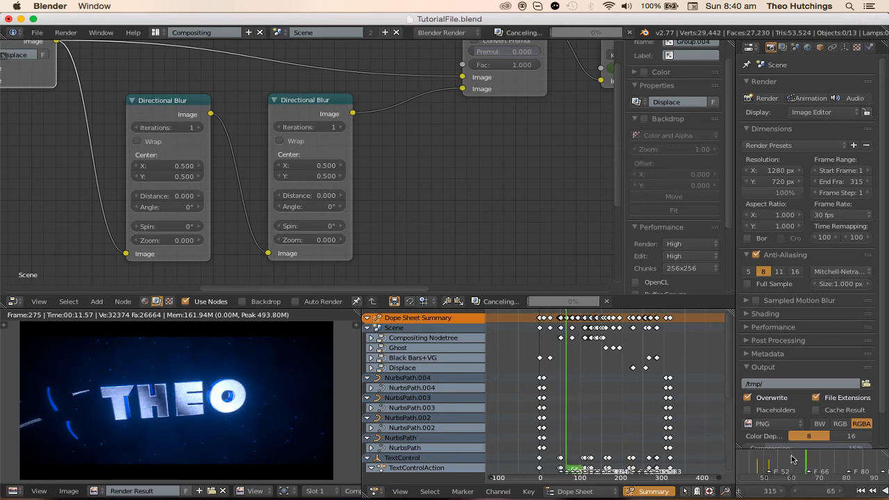
pyautogui.scroll(3, 278, 156)
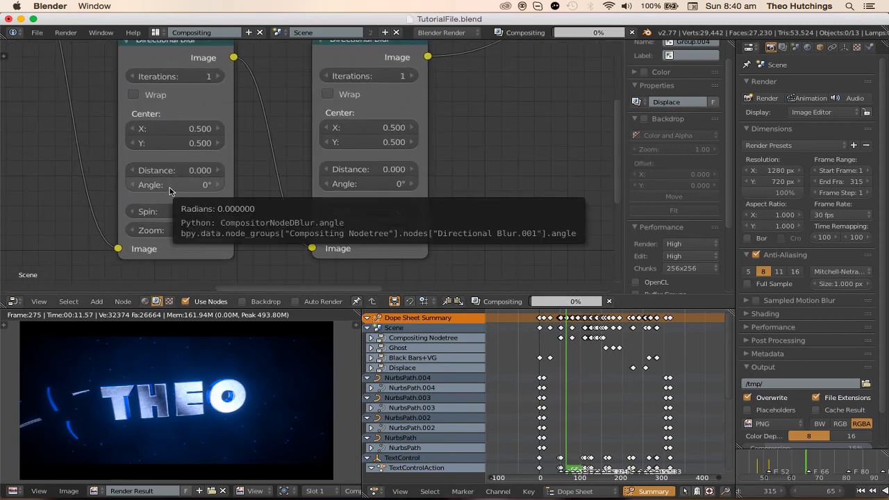
pyautogui.press('i')
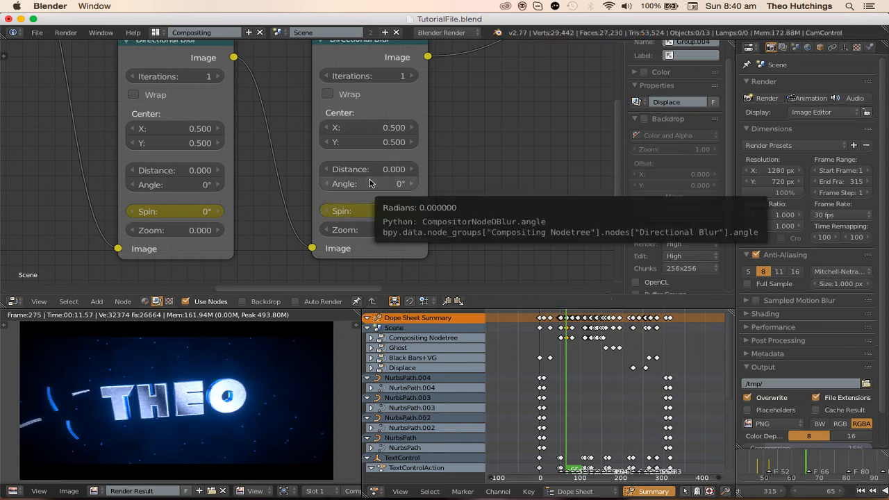
pyautogui.press('i')
pyautogui.press('i')
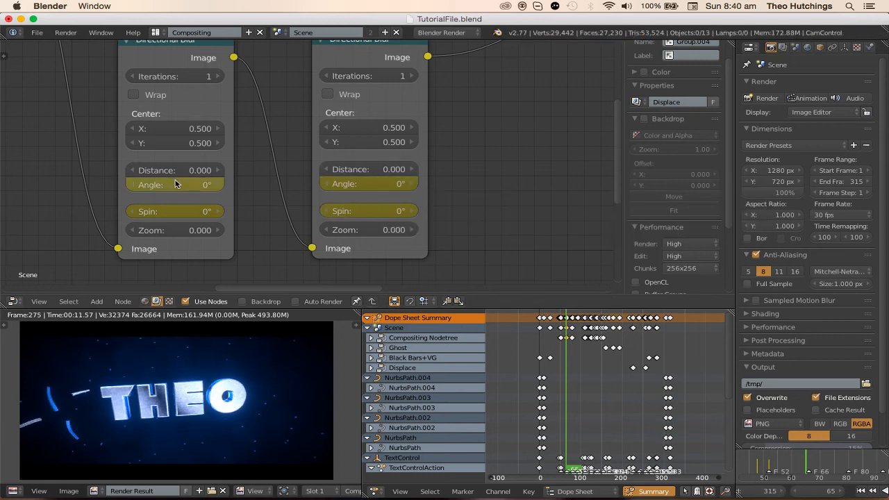
# - At frame 66, set and keyframe Spin at 2° on the first Directional Blur and -2° on the second
pyautogui.press('Right')
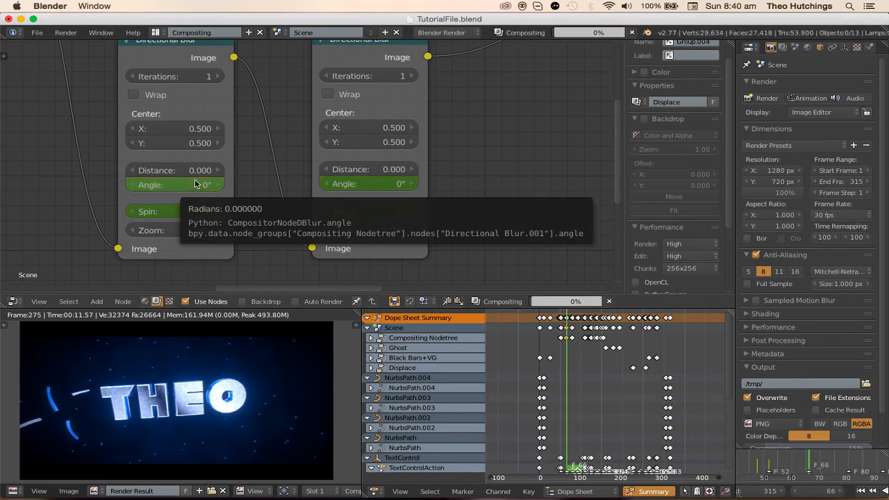
pyautogui.click(178, 182)
pyautogui.press('Return')
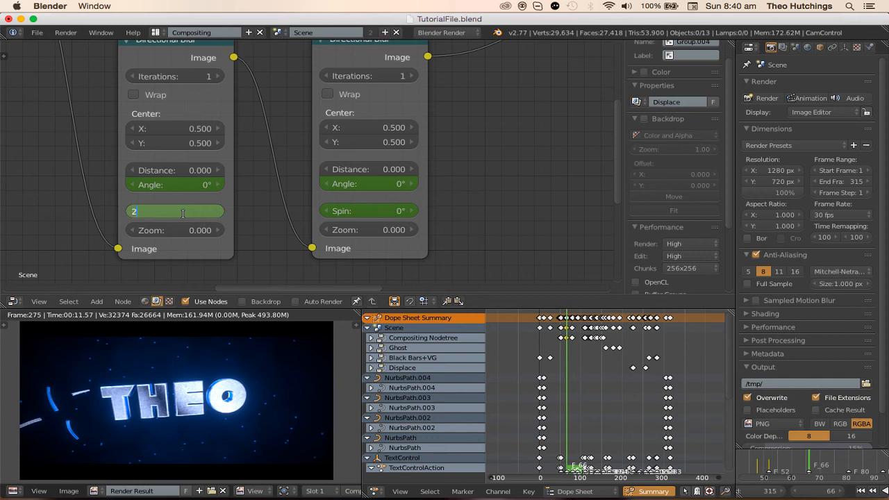
pyautogui.click(182, 214)
pyautogui.write('2')
pyautogui.press('Return')
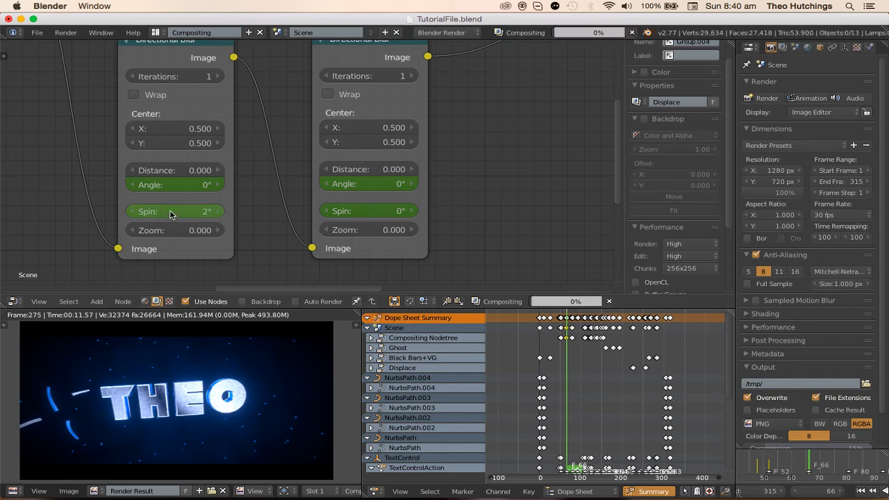
pyautogui.press('i')
pyautogui.click(364, 210)
pyautogui.press('Return')
pyautogui.press('i')
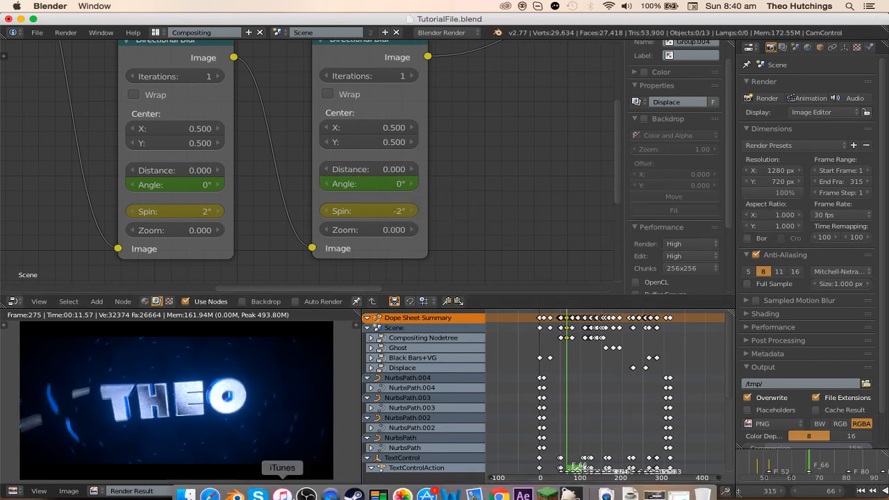
# - Clear the Angle keyframes from both Directional Blur nodes
pyautogui.click(375, 183)
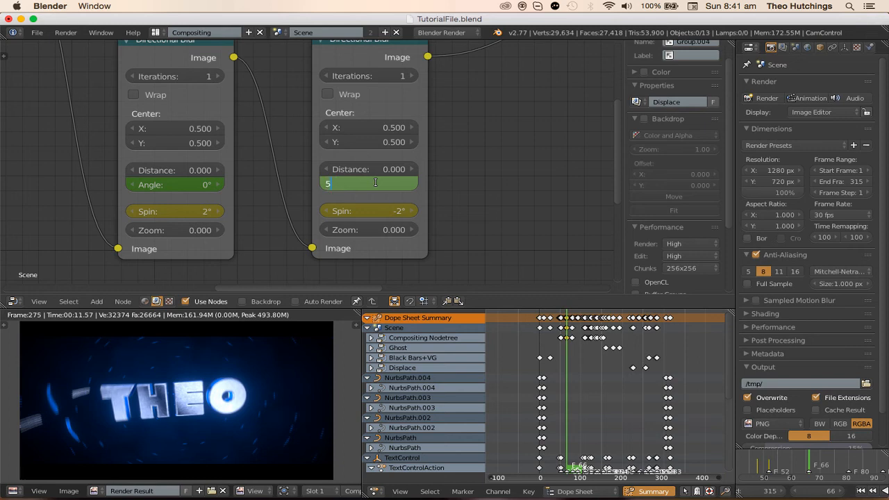
pyautogui.press('Return')
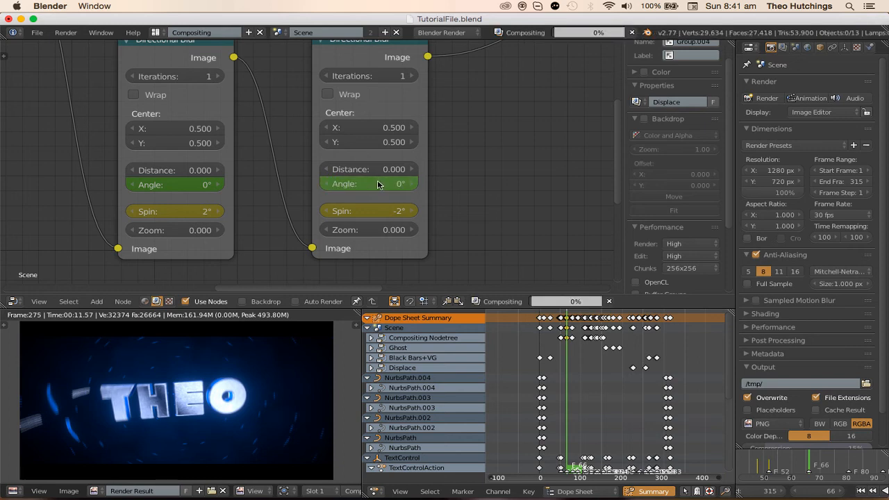
pyautogui.moveTo(427, 179)
pyautogui.mouseDown()
pyautogui.moveTo(441, 176)
pyautogui.moveTo(431, 177)
pyautogui.mouseUp()
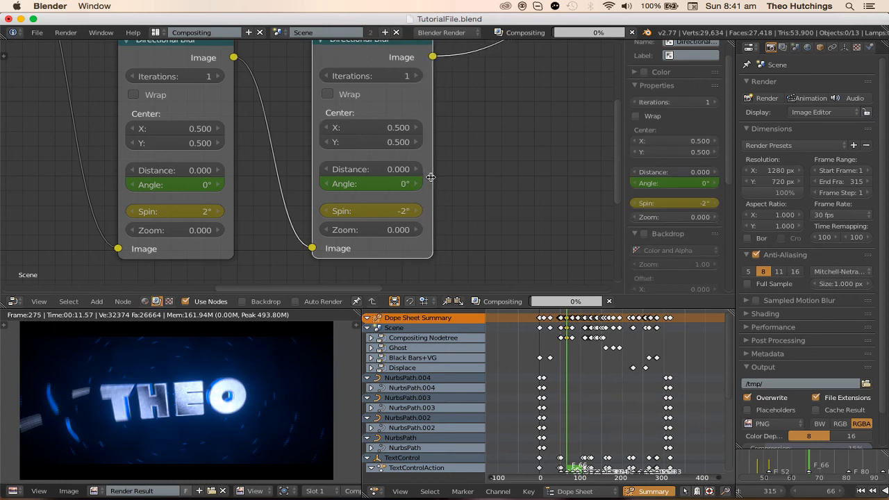
pyautogui.rightClick(358, 189)
pyautogui.click(358, 197)
pyautogui.rightClick(193, 186)
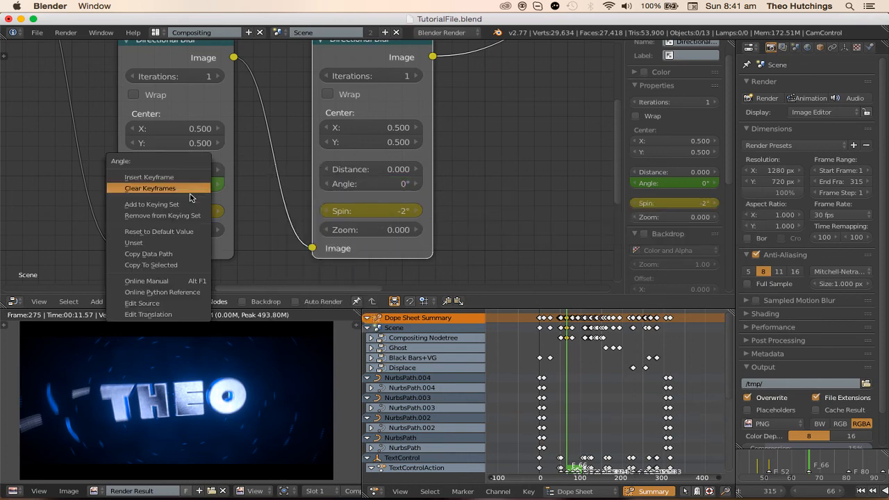
pyautogui.click(191, 198)
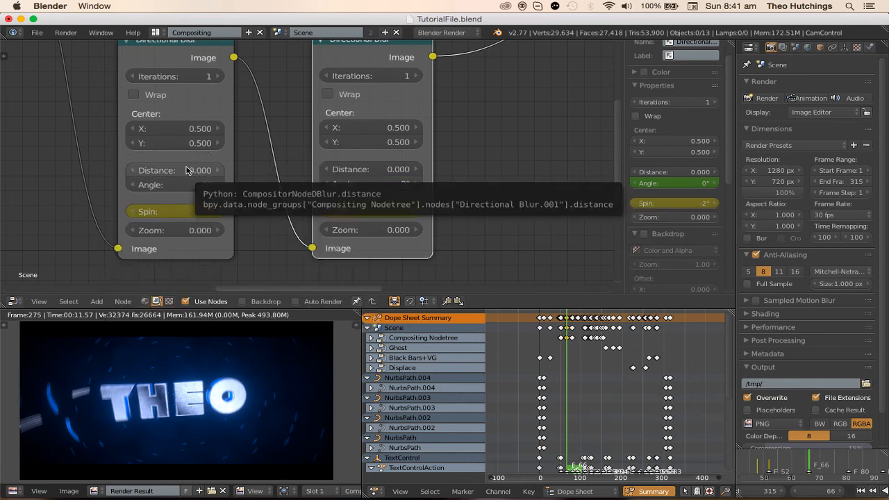
# - Keyframe Distance at 0 on both Directional Blur nodes at frame 65, and try 0.2 and -0.2 at frame 66
pyautogui.press('Left')
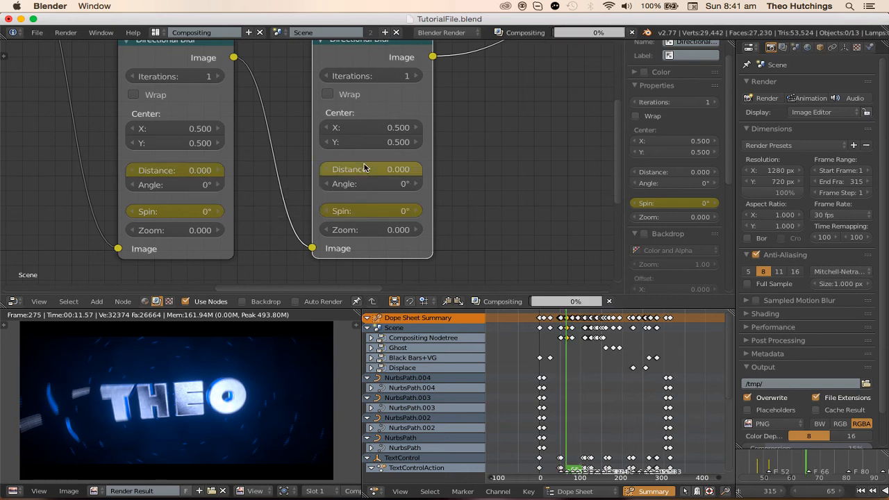
pyautogui.press('Right')
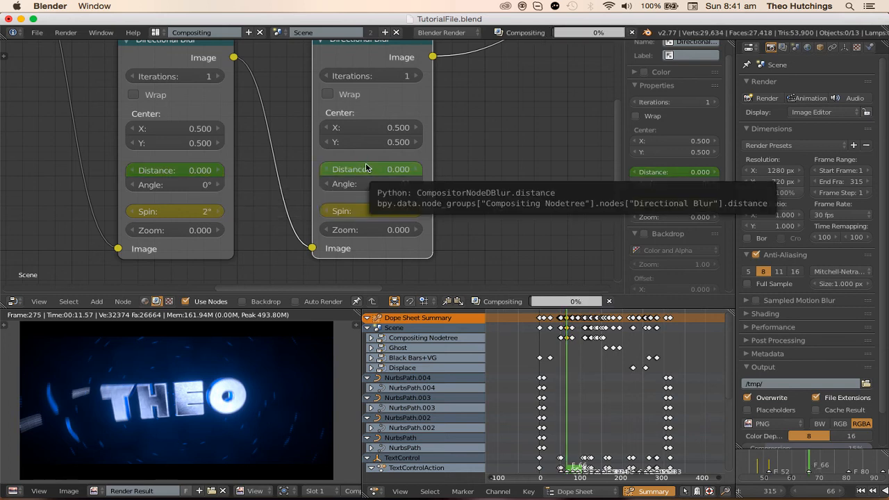
pyautogui.press('BackSpace')
pyautogui.write('2')
pyautogui.press('Return')
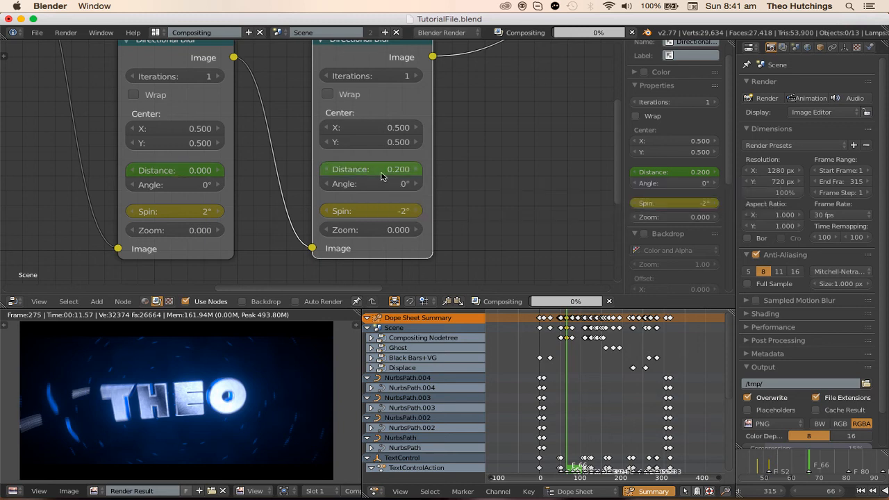
pyautogui.click(381, 171)
pyautogui.write('-0.2')
pyautogui.press('Return')
pyautogui.click(181, 170)
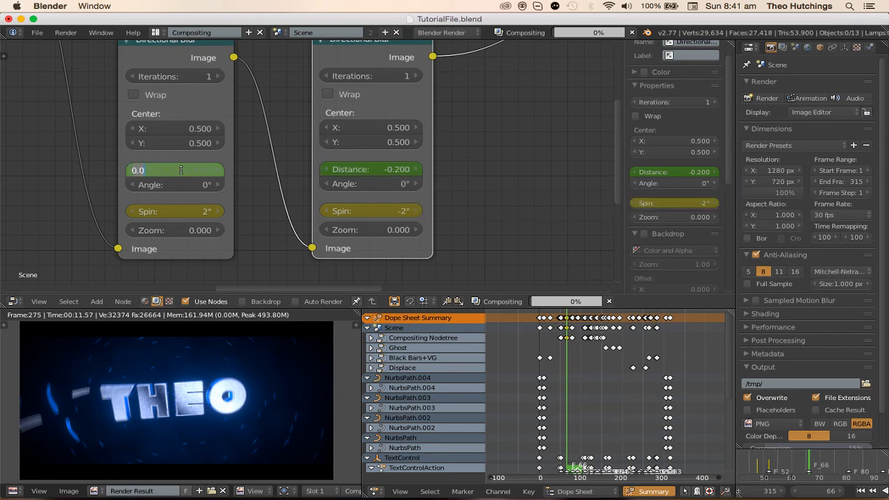
pyautogui.write('.2')
pyautogui.press('Return')
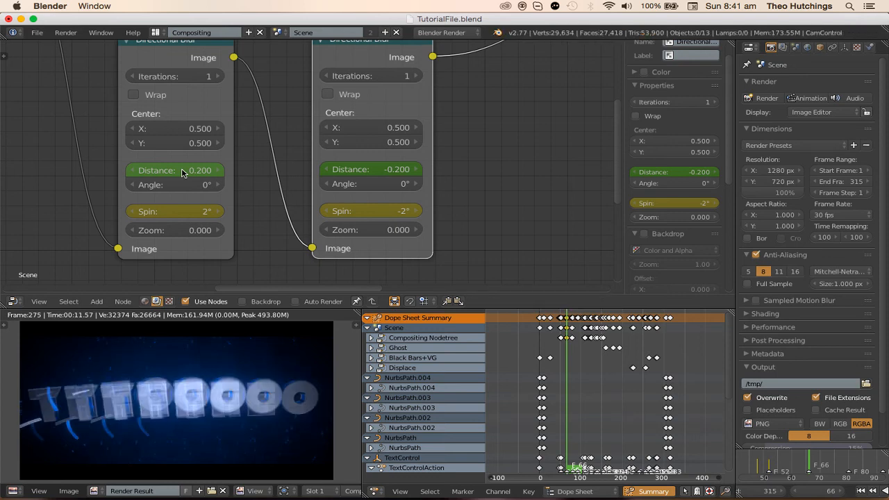
# - Set and keyframe Distance at 0.01 on the first Directional Blur and -0.01 on the second at frame 66
pyautogui.click(183, 173)
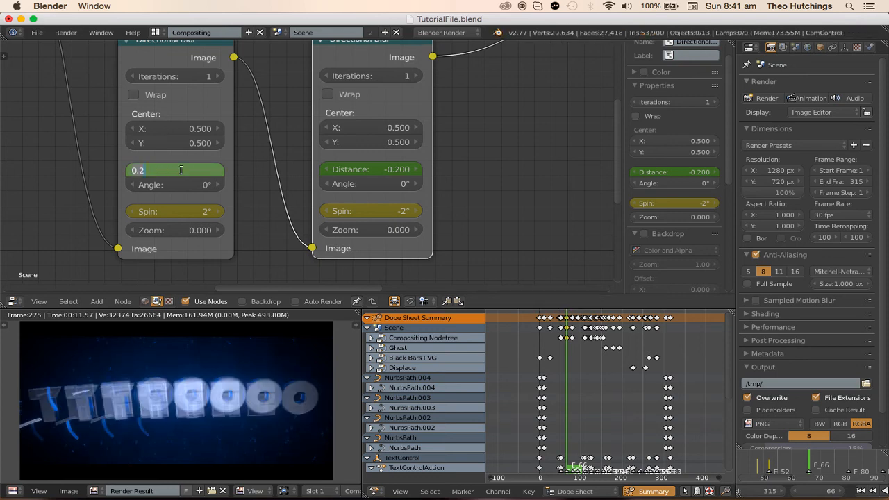
pyautogui.press('Return')
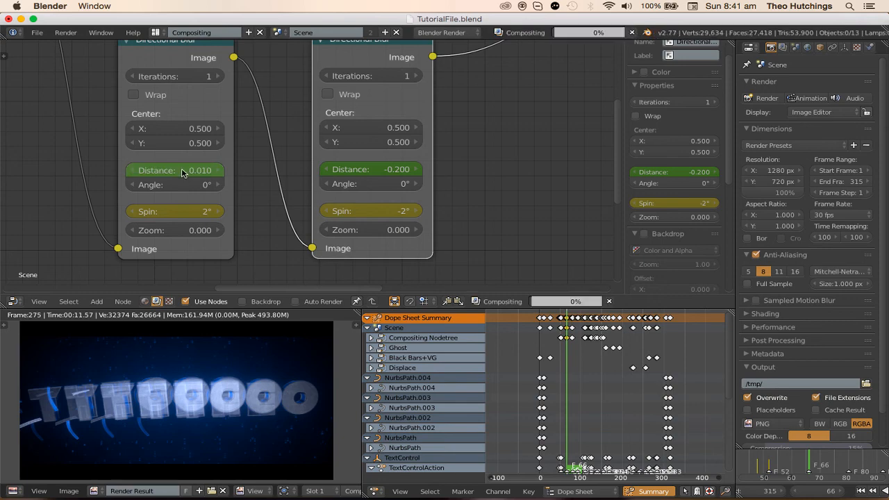
pyautogui.click(376, 169)
pyautogui.write('-0.')
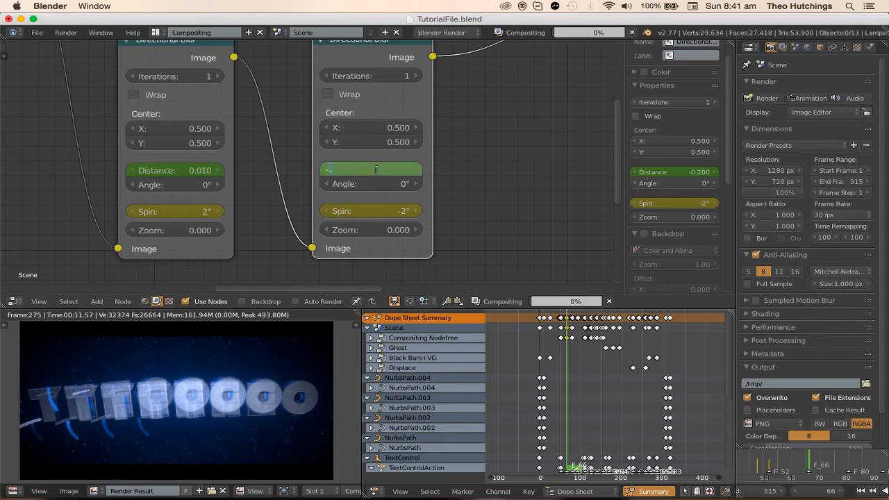
pyautogui.write('01')
pyautogui.press('Return')
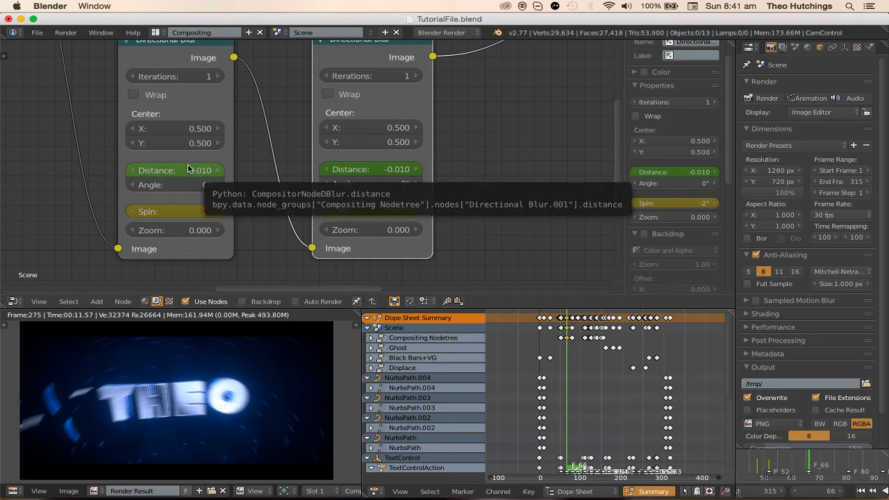
pyautogui.press('i')
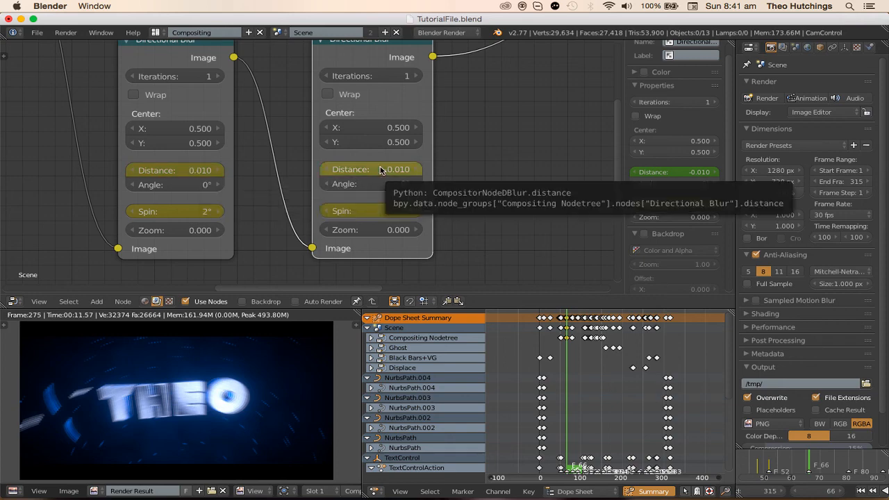
pyautogui.press('i')
# - Duplicate the blur keyframes of frames 65 and 66 in the Dope Sheet 14 frames forward, to the frame 80 marker
pyautogui.scroll(6, 600, 387)
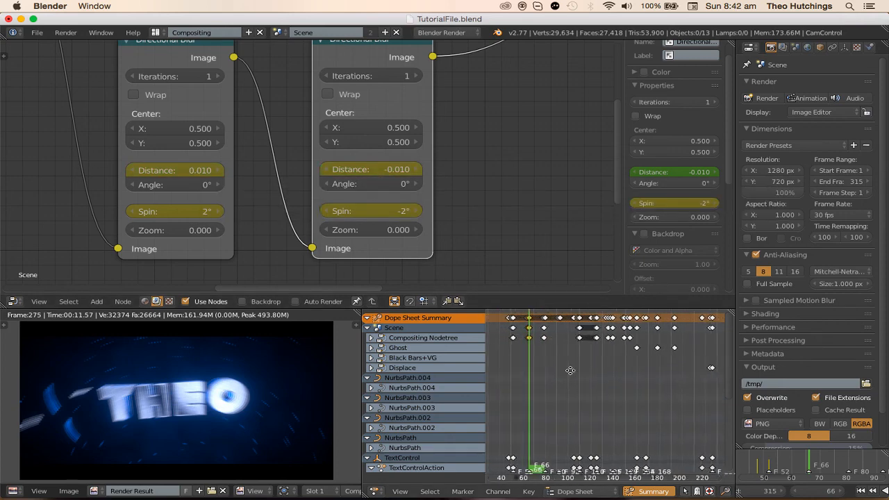
pyautogui.scroll(3, 600, 387)
pyautogui.click(611, 434)
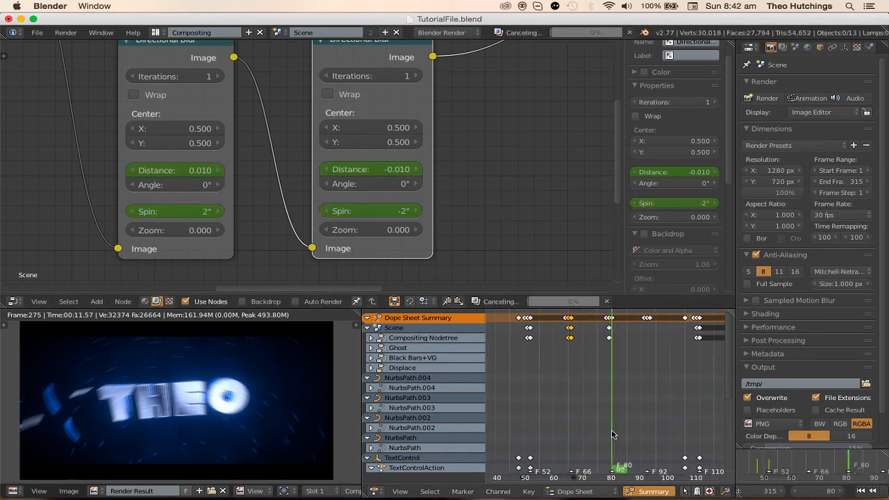
pyautogui.scroll(2, 612, 434)
pyautogui.hotkey('shift', 'd')
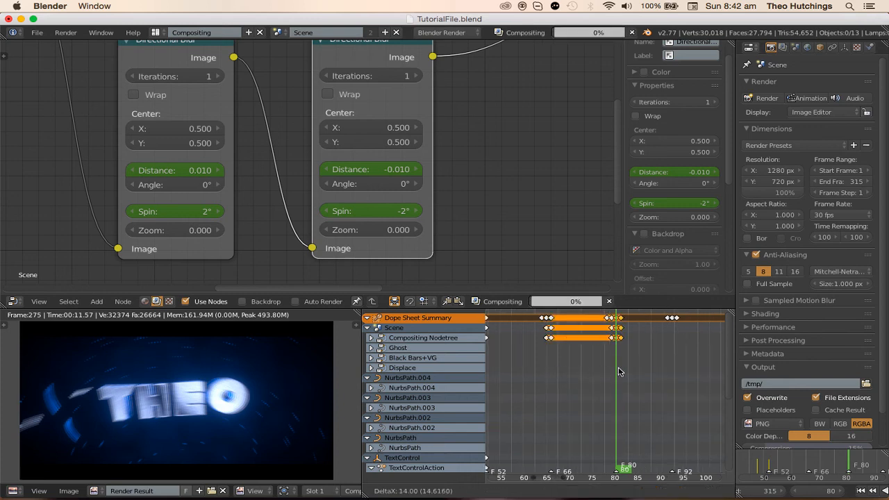
pyautogui.click(619, 368)
# - Duplicate the selected blur keyframes again and place the copies at the frame 92 marker
pyautogui.moveTo(670, 366); pyautogui.dragTo(616, 363, button='middle')
pyautogui.moveTo(616, 363); pyautogui.dragTo(616, 364)
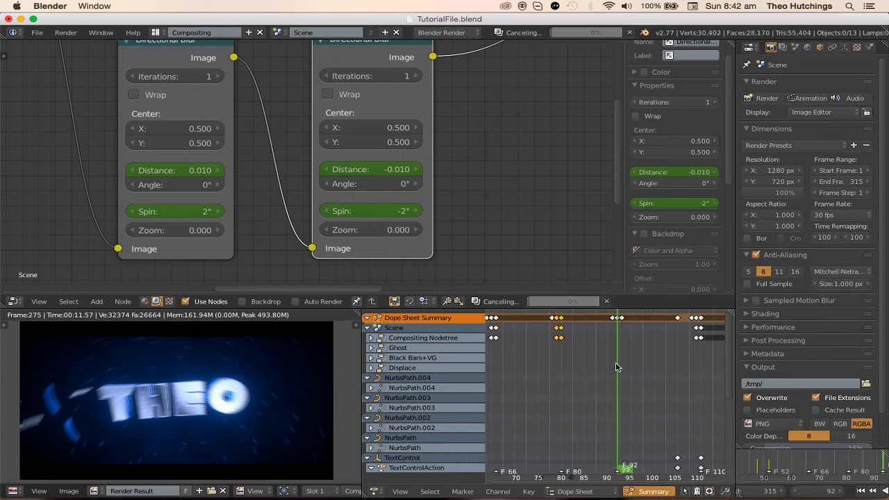
pyautogui.hotkey('shift', 'd')
pyautogui.click(675, 368)
# - Place copies of the blur keyframes at the frame 240, 255 and 268 markers
pyautogui.hotkey('alt', 'a')
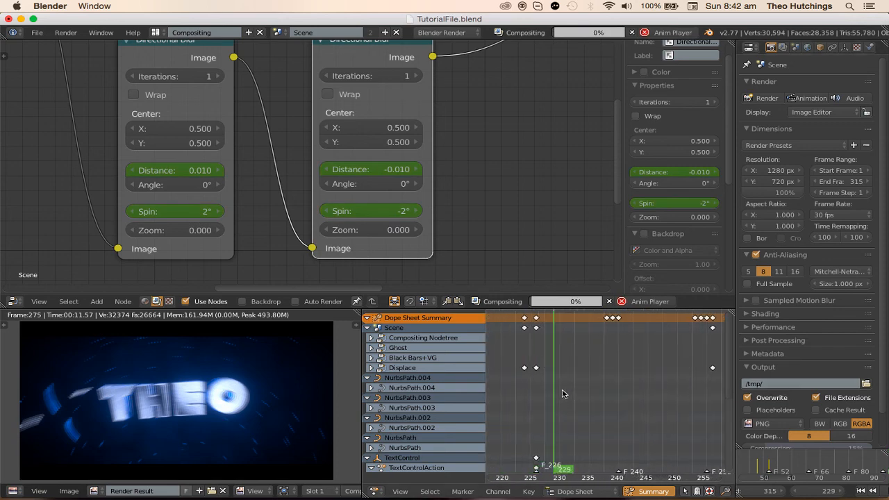
pyautogui.press('g')
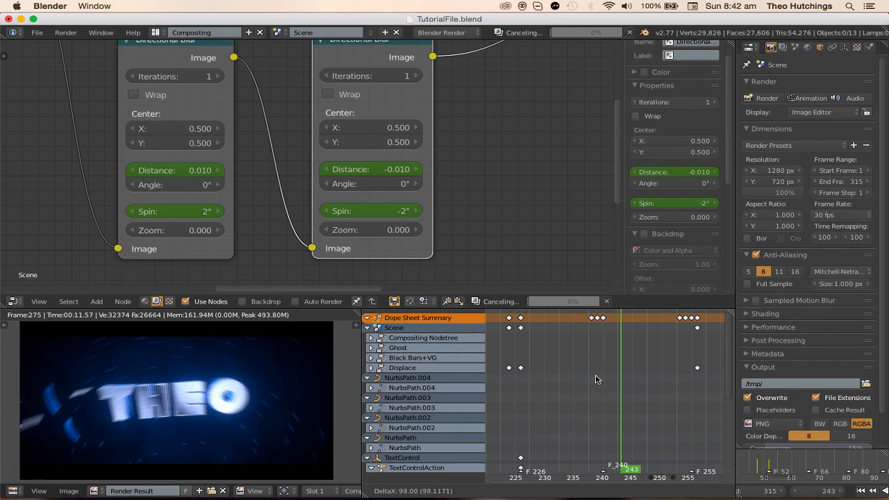
pyautogui.click(639, 377)
pyautogui.hotkey('alt', 'a')
pyautogui.moveTo(628, 380); pyautogui.dragTo(535, 395, button='middle')
pyautogui.hotkey('shift', 'd')
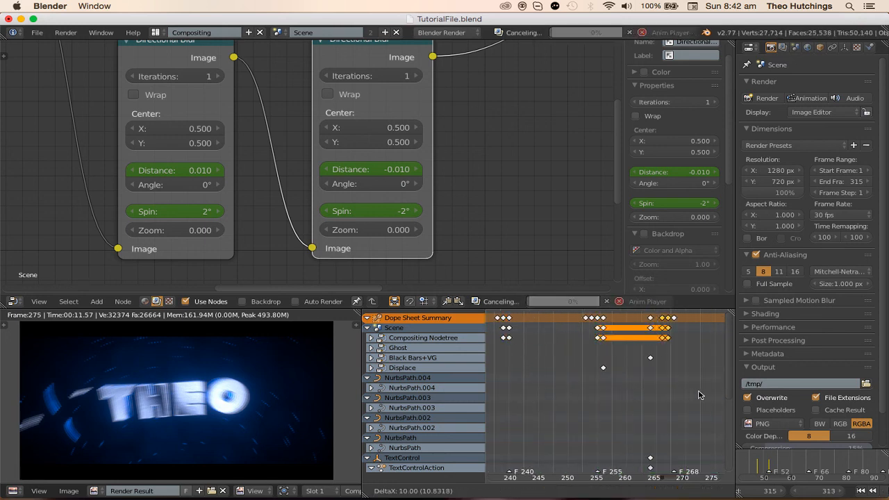
pyautogui.click(705, 396)
# - At the last frame of the animation, set Distance and Spin to 0 on the second Directional Blur and keyframe both
pyautogui.click(571, 380)
pyautogui.moveTo(693, 382); pyautogui.dragTo(547, 387, button='middle')
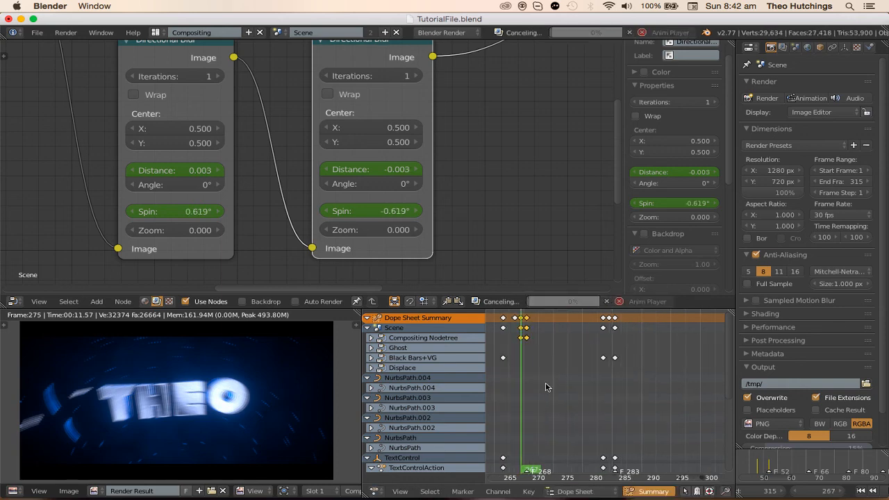
pyautogui.scroll(-5, 601, 405)
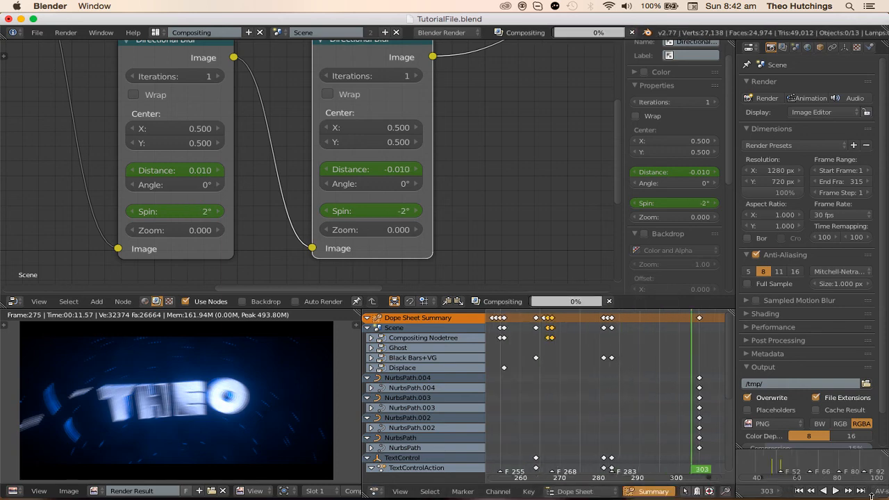
pyautogui.click(814, 491)
pyautogui.scroll(-1, 357, 179)
pyautogui.doubleClick(364, 171)
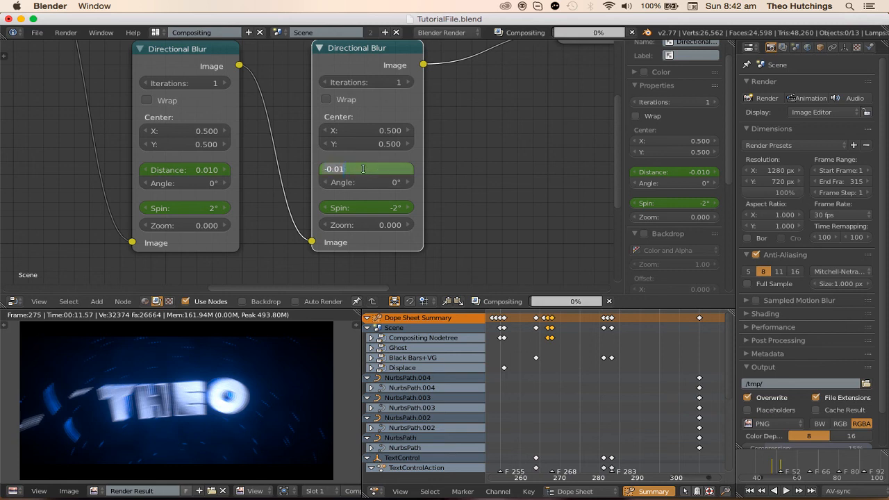
pyautogui.write('0')
pyautogui.press('Return')
pyautogui.press('i')
pyautogui.press('BackSpace')
pyautogui.press('i')
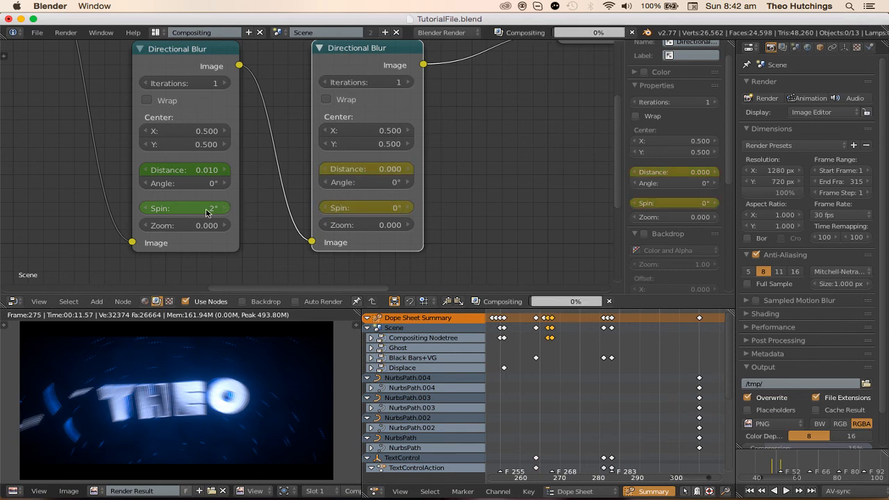
# - At the last frame, reset Spin and Distance to 0 on the first Directional Blur and keyframe both
pyautogui.press('BackSpace')
pyautogui.press('i')
pyautogui.press('BackSpace')
pyautogui.press('i')
# - Play the animation past the frame 110 marker and stop it at frame 111
pyautogui.scroll(-3, 691, 385)
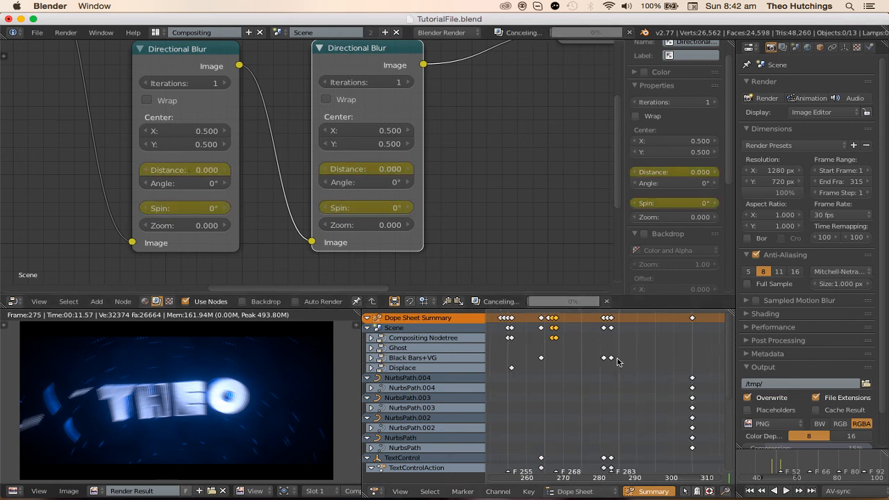
pyautogui.hotkey('alt', 'a')
pyautogui.scroll(-5, 625, 375)
pyautogui.moveTo(553, 366); pyautogui.dragTo(626, 363, button='middle')
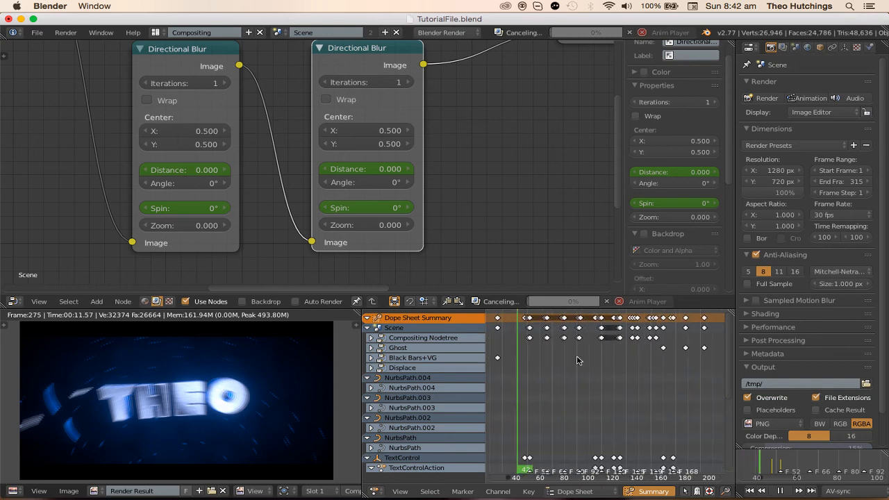
pyautogui.scroll(3, 584, 360)
pyautogui.scroll(2, 611, 363)
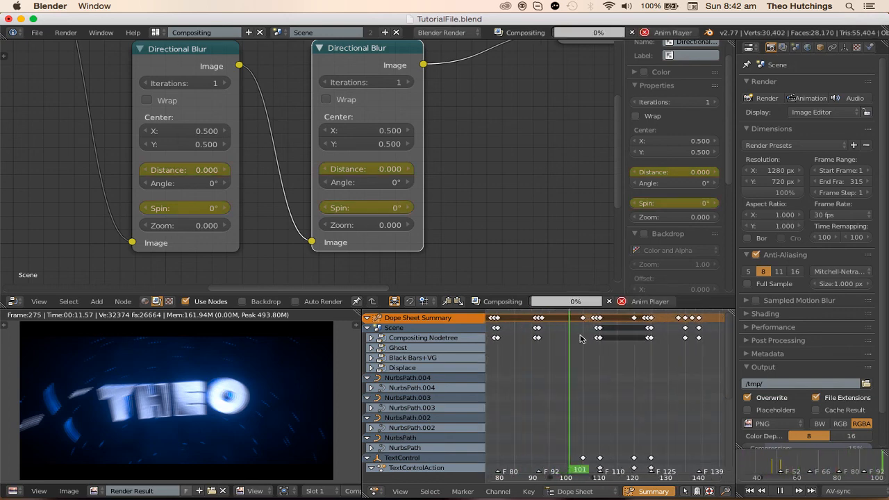
pyautogui.hotkey('alt', 'a')
# - At frame 111, set Distance and Spin to 0 on the second Directional Blur and keyframe both
pyautogui.click(376, 170)
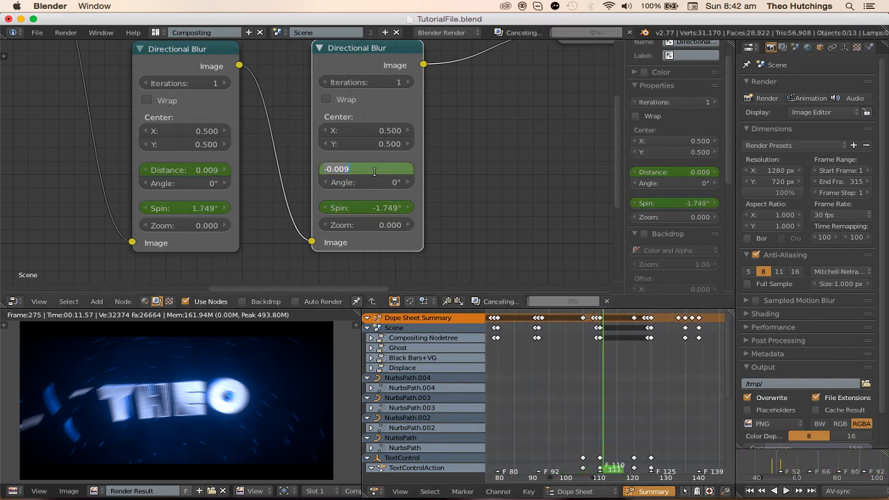
pyautogui.write('0')
pyautogui.press('Return')
pyautogui.press('i')
pyautogui.click(371, 207)
pyautogui.write('0')
pyautogui.press('Return')
pyautogui.press('i')
# - At frame 111, set Distance and Spin to 0 on the first Directional Blur and keyframe both
pyautogui.click(184, 170)
pyautogui.write('0')
pyautogui.press('Return')
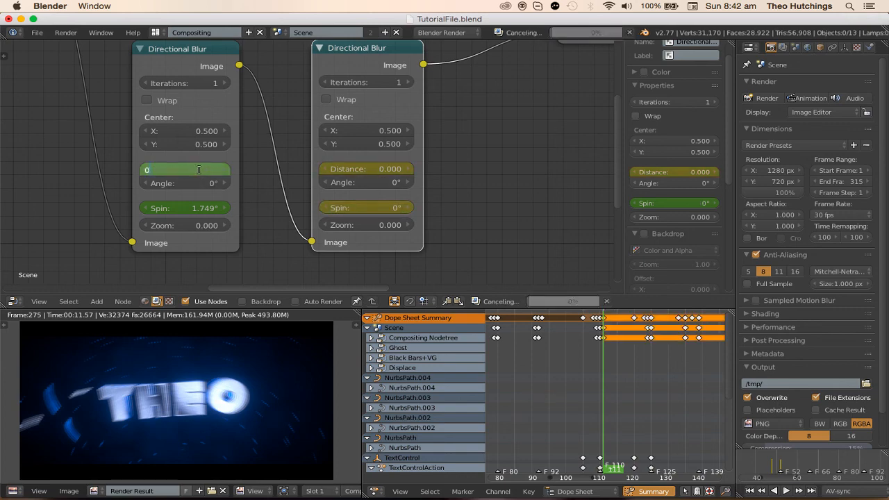
pyautogui.press('i')
pyautogui.click(184, 208)
pyautogui.write('0')
pyautogui.press('Return')
pyautogui.press('i')
# - Change the Dope Sheet area to a 3D View and scrub the timeline to frame 100
pyautogui.scroll(-4, 329, 210)
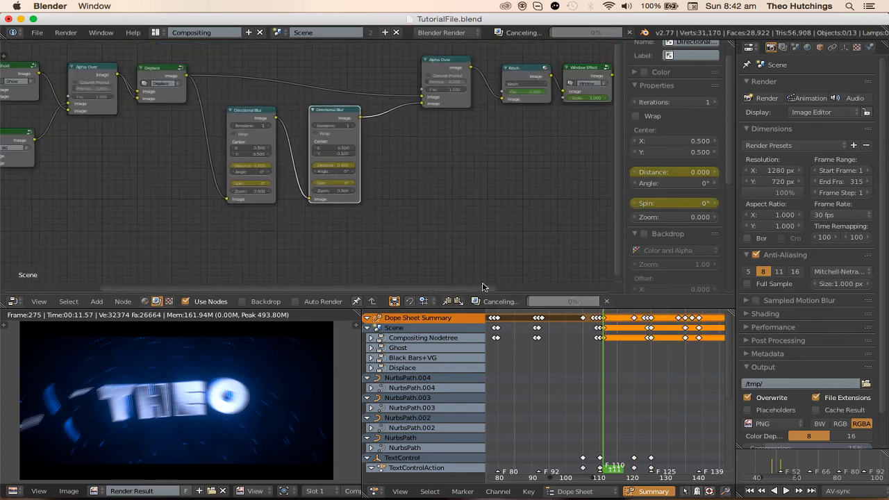
pyautogui.scroll(-3, 576, 359)
pyautogui.click(371, 491)
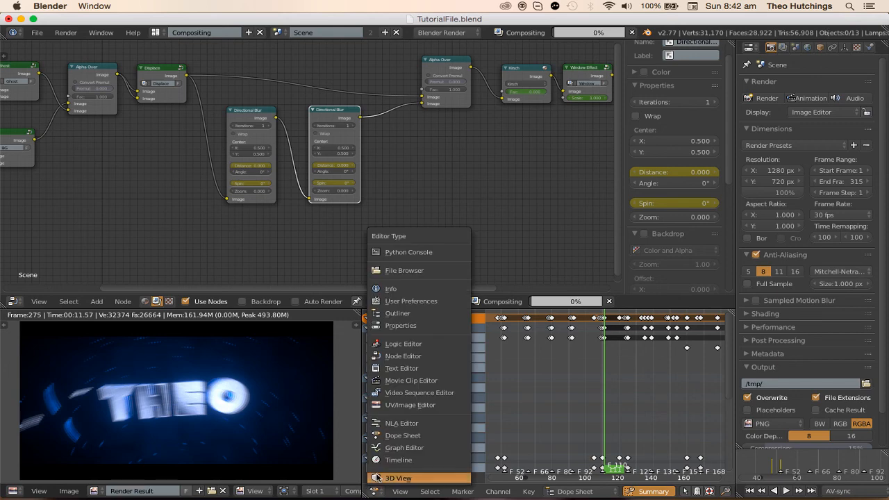
pyautogui.click(391, 470)
pyautogui.moveTo(374, 173); pyautogui.dragTo(359, 180, button='middle')
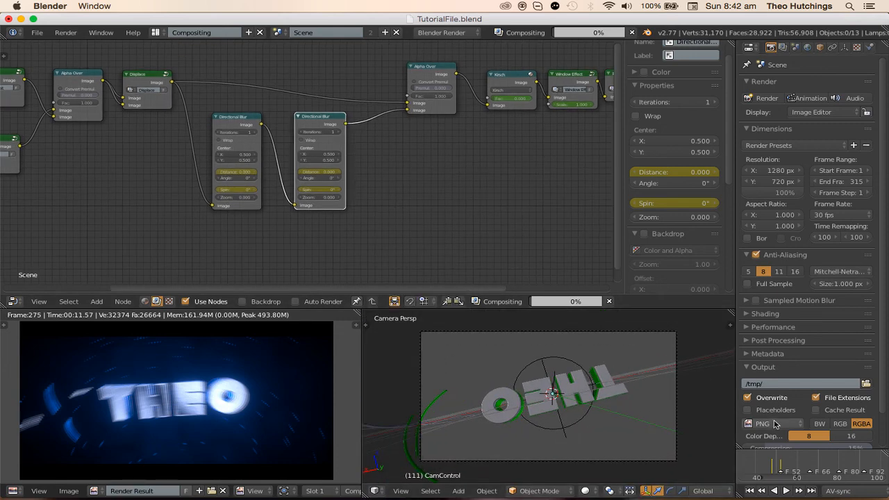
pyautogui.moveTo(772, 460); pyautogui.dragTo(877, 464)
pyautogui.moveTo(877, 463); pyautogui.dragTo(819, 463, button='middle')
# - Group the two Directional Blur nodes with the Alpha Over they feed, and leave the group's inner view
pyautogui.scroll(-1, 818, 463)
pyautogui.scroll(-2, 417, 203)
pyautogui.moveTo(417, 203); pyautogui.dragTo(362, 219, button='middle')
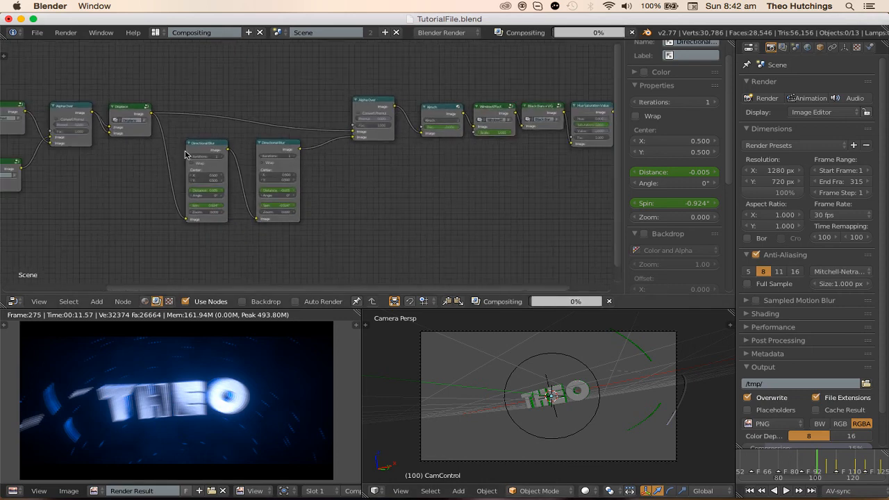
pyautogui.press('b')
pyautogui.moveTo(209, 110); pyautogui.dragTo(416, 215)
pyautogui.hotkey('ctrl', 'g')
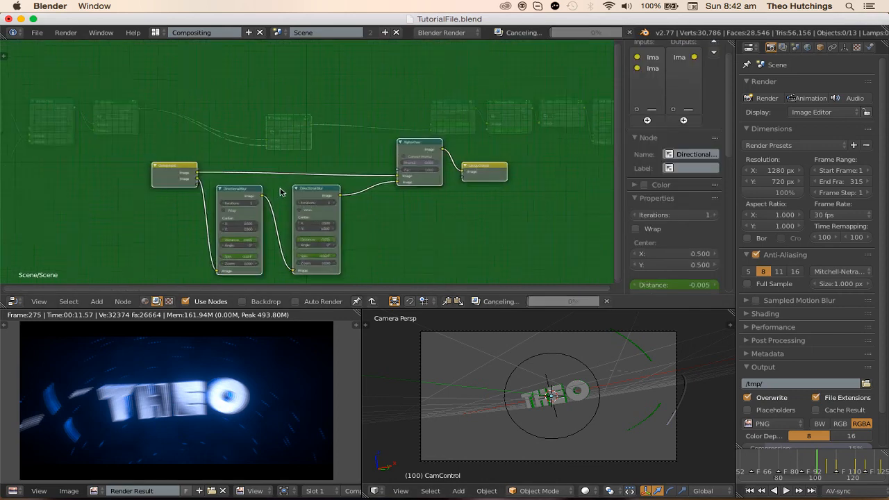
pyautogui.press('Tab')
# - Name the new node group Sync Blur and place it right before the Kirsch node
pyautogui.click(281, 117)
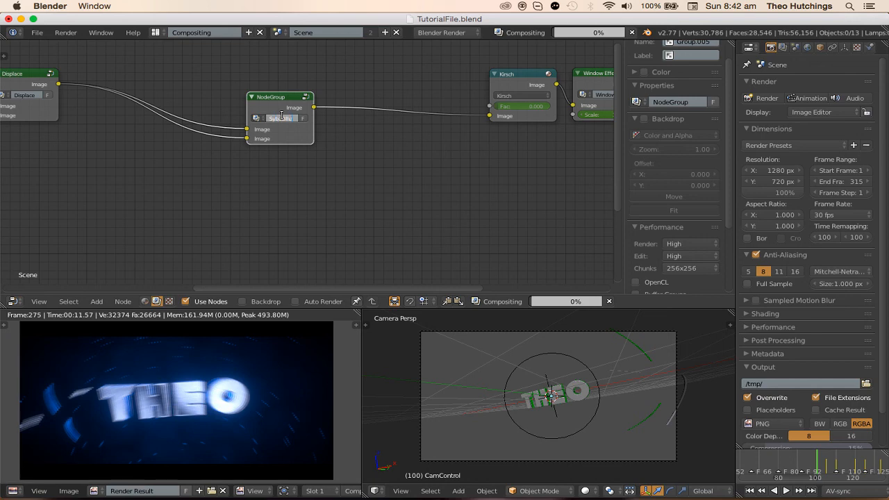
pyautogui.press('Return')
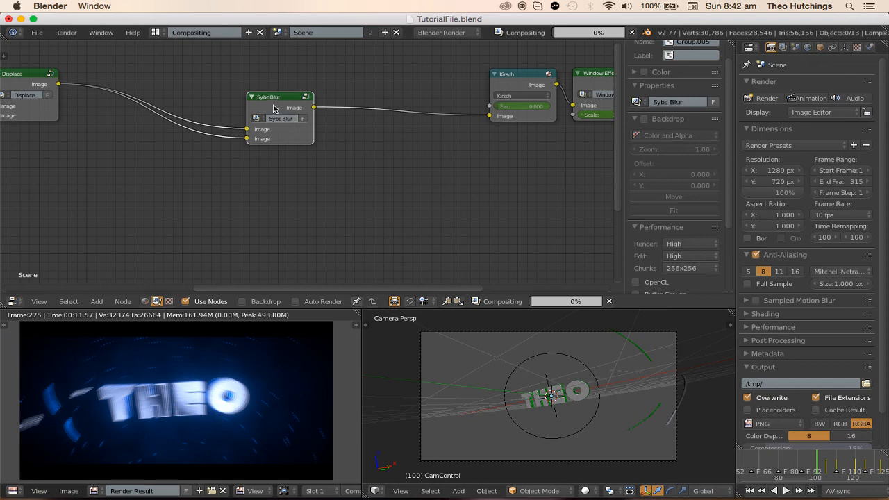
pyautogui.press('g')
pyautogui.click(412, 91)
pyautogui.press('BackSpace')
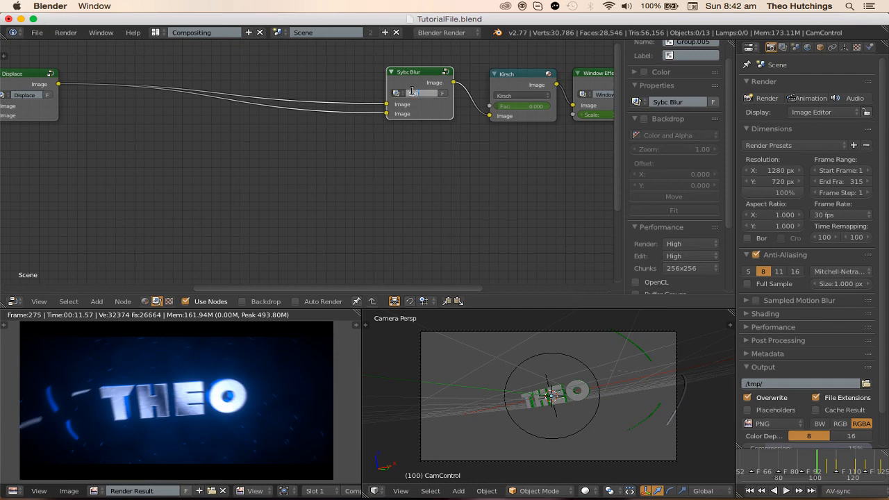
pyautogui.write('Sync Blur')
pyautogui.press('Return')
pyautogui.moveTo(420, 69); pyautogui.dragTo(431, 72)
# - Move the Displace node group along the chain so it sits just before Sync Blur
pyautogui.press('a')
pyautogui.scroll(-4, 236, 127)
pyautogui.moveTo(109, 103); pyautogui.dragTo(344, 109)
pyautogui.press('a')
# - Move the whole node chain from Displace to the Composite output close up to the remaining Alpha Over node
pyautogui.scroll(-4, 389, 121)
pyautogui.moveTo(428, 130); pyautogui.dragTo(400, 149, button='middle')
pyautogui.scroll(-3, 268, 166)
pyautogui.scroll(1, 314, 145)
pyautogui.press('b')
pyautogui.moveTo(320, 139); pyautogui.dragTo(561, 199)
pyautogui.press('h')
pyautogui.press('h')
pyautogui.press('g')
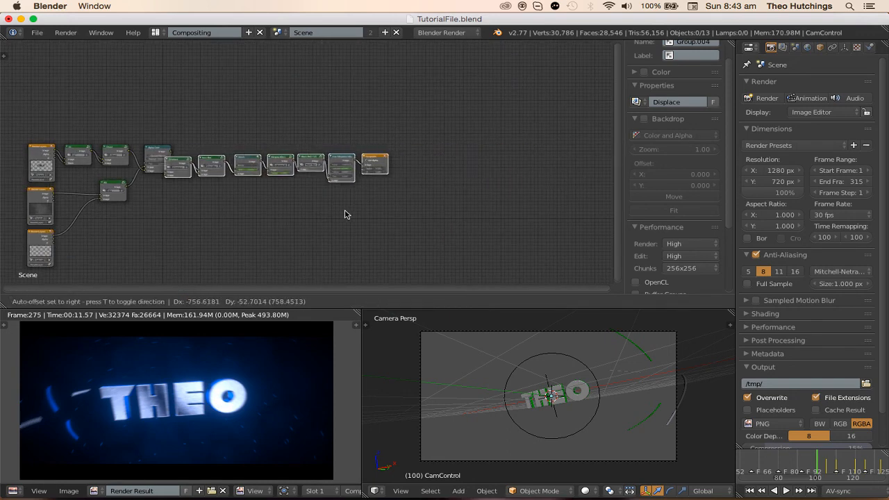
pyautogui.click(363, 205)
pyautogui.press('a')
# - Switch to the Default screen layout and return to frame 1
pyautogui.click(159, 35)
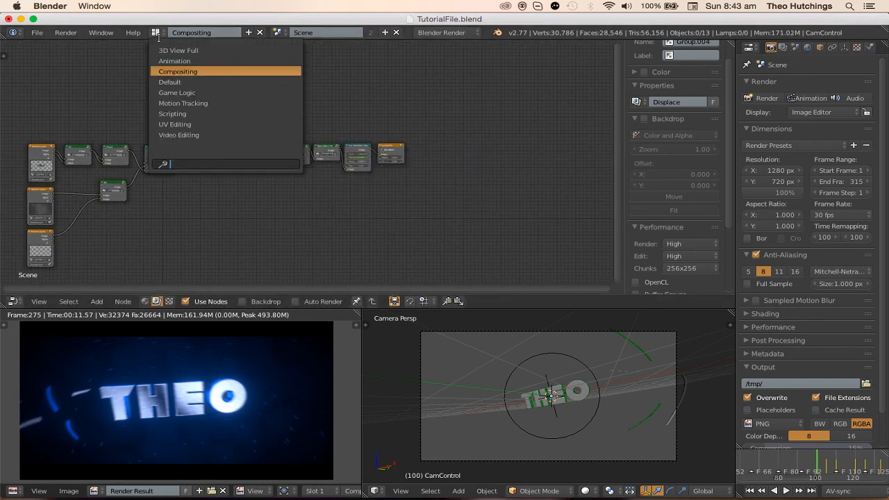
pyautogui.click(169, 82)
pyautogui.click(403, 491)
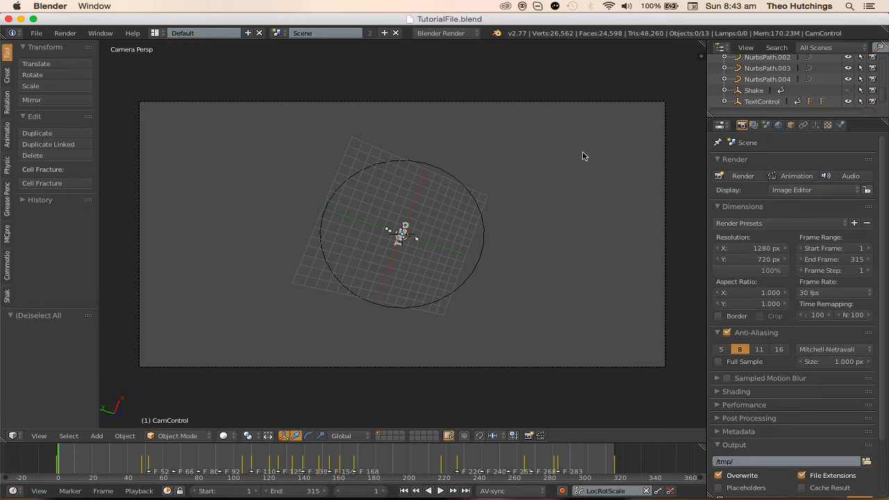
# - Set the render output path to the INTROS folder on the Desktop
pyautogui.scroll(-3, 824, 322)
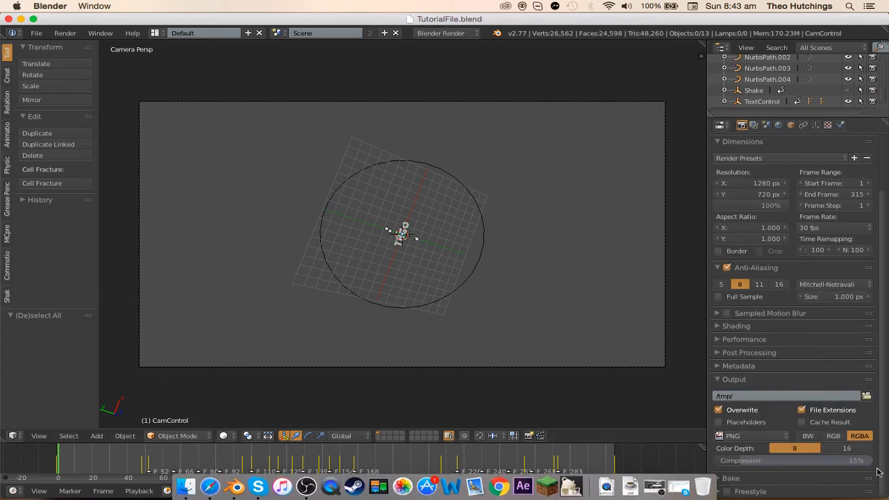
pyautogui.scroll(-3, 699, 361)
pyautogui.scroll(2, 490, 292)
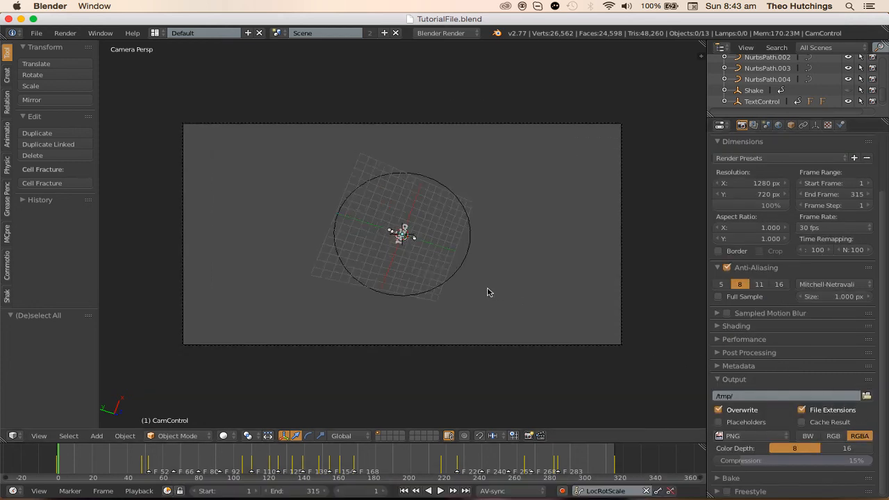
pyautogui.scroll(1, 488, 293)
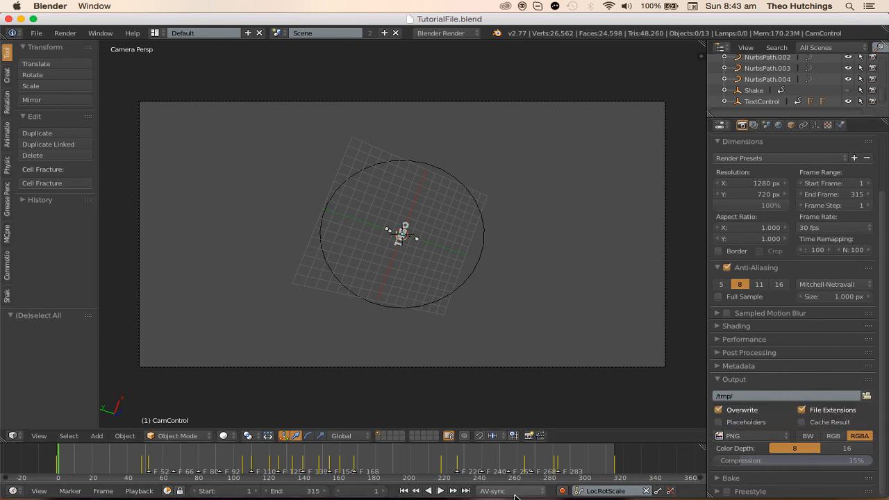
pyautogui.click(866, 396)
pyautogui.scroll(3, 32, 140)
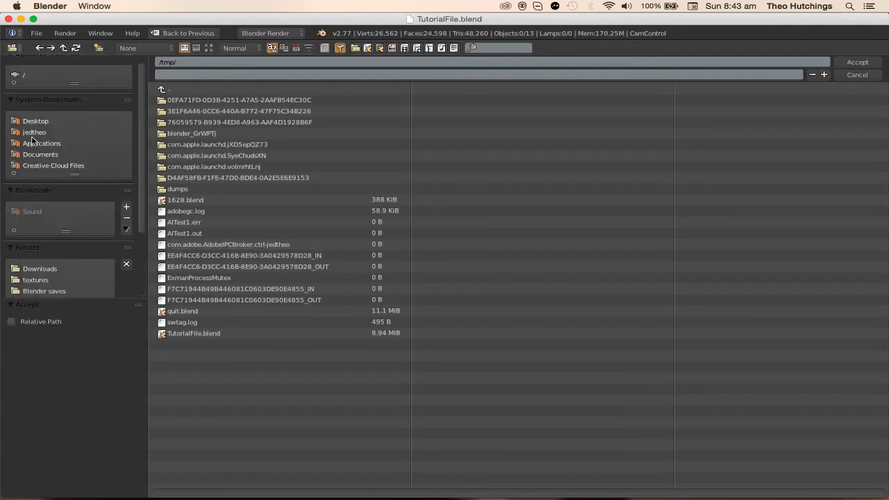
pyautogui.click(35, 121)
pyautogui.click(176, 183)
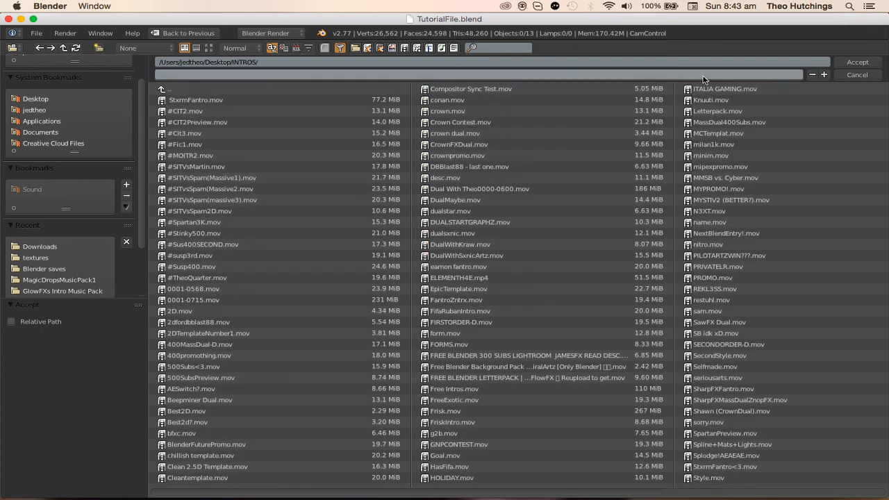
pyautogui.click(853, 62)
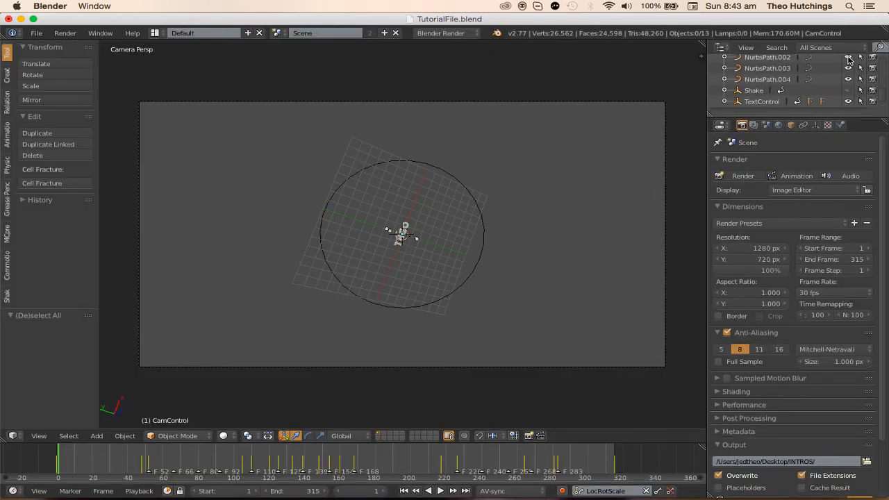
# - Set the output file format to QuickTime
pyautogui.scroll(-3, 747, 327)
pyautogui.scroll(2, 332, 223)
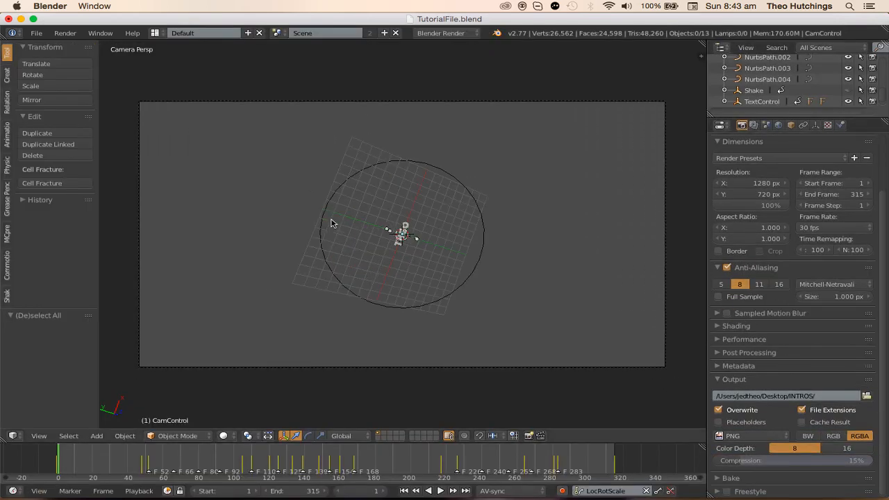
pyautogui.click(738, 436)
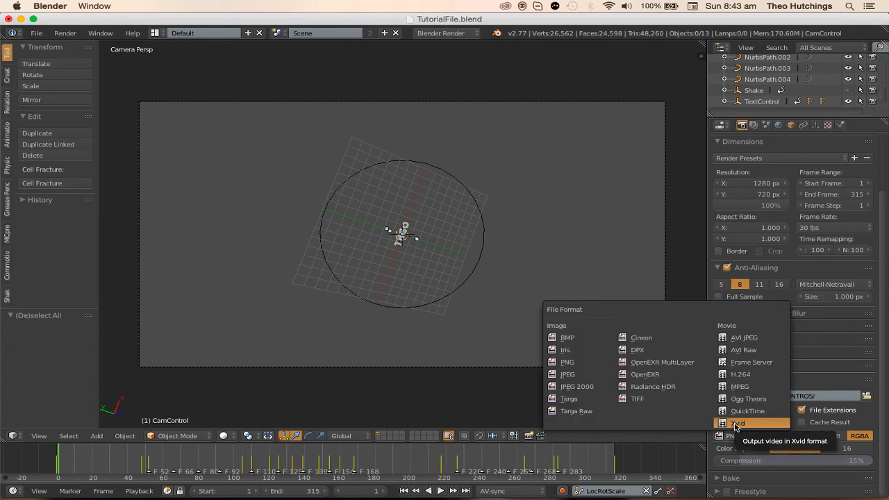
pyautogui.click(752, 374)
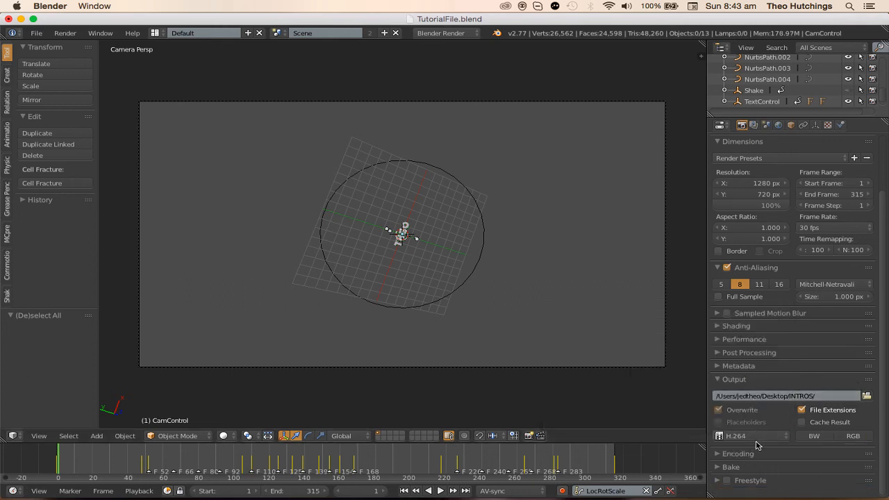
pyautogui.click(757, 436)
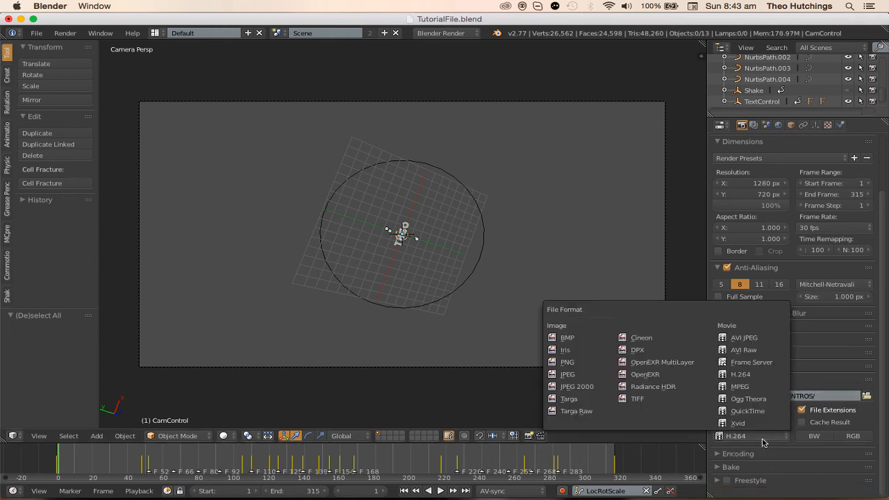
pyautogui.click(760, 411)
# - Set the video codec to PNG at 100% quality and the audio codec to Apple Lossless at 44.1kHz
pyautogui.scroll(-1, 799, 409)
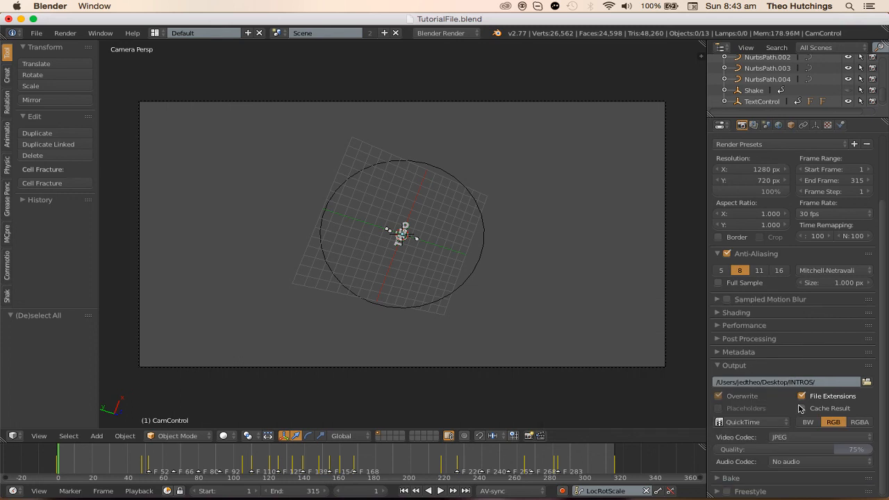
pyautogui.click(833, 437)
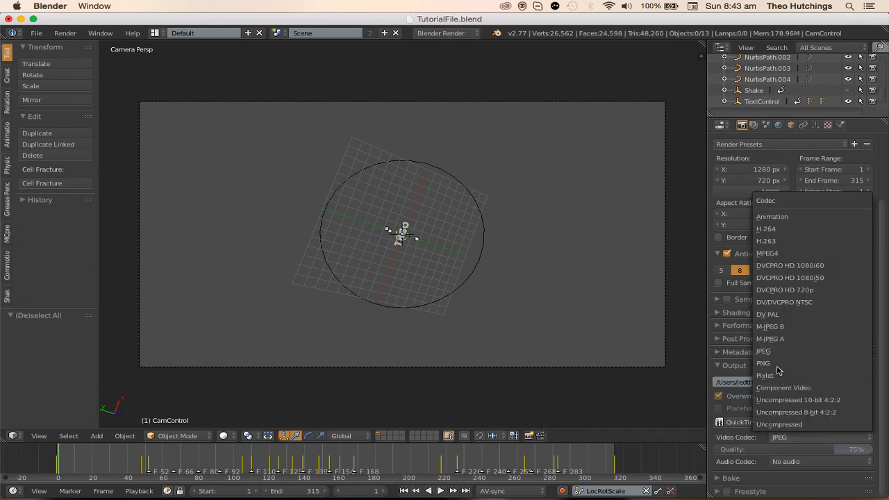
pyautogui.click(834, 367)
pyautogui.moveTo(863, 450); pyautogui.dragTo(872, 451)
pyautogui.click(806, 462)
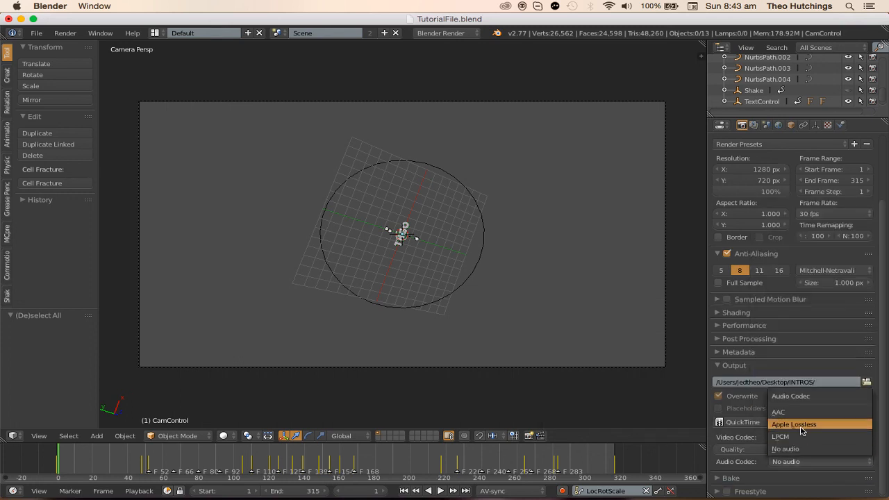
pyautogui.click(800, 425)
pyautogui.scroll(-2, 783, 449)
pyautogui.click(783, 449)
pyautogui.click(783, 420)
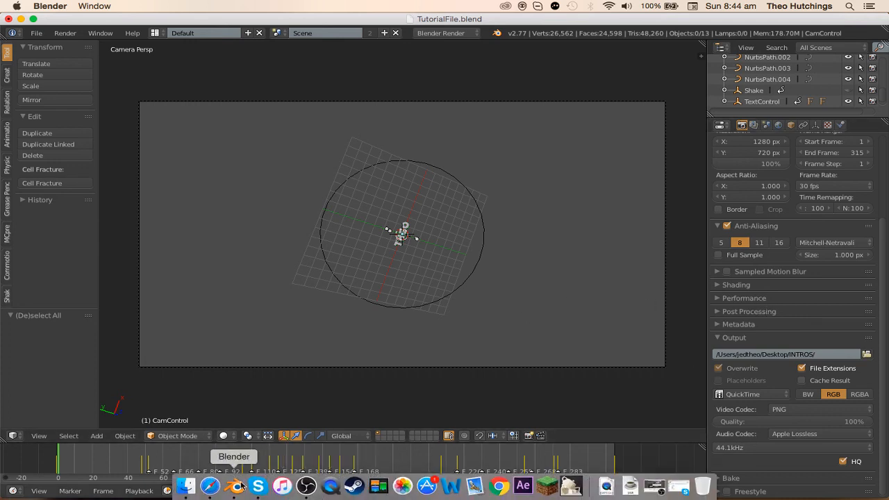
# - Save the project over the existing TutorialFile.blend
pyautogui.press('space')
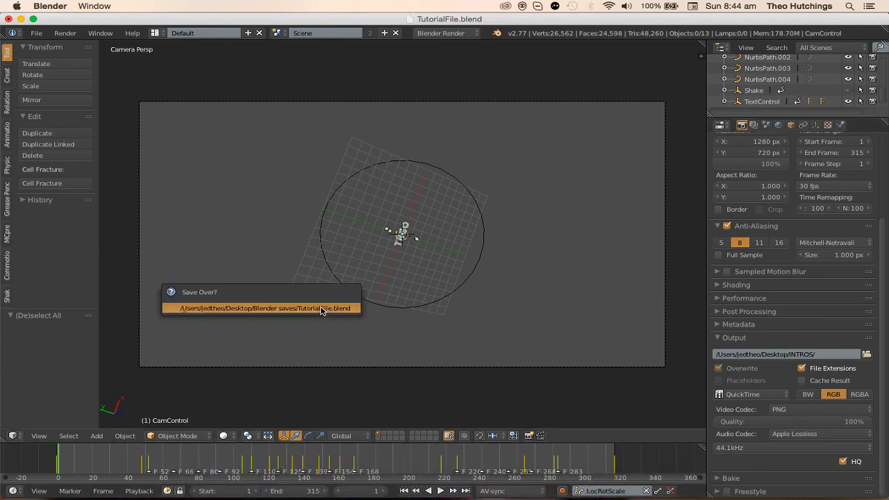
pyautogui.scroll(5, 834, 283)
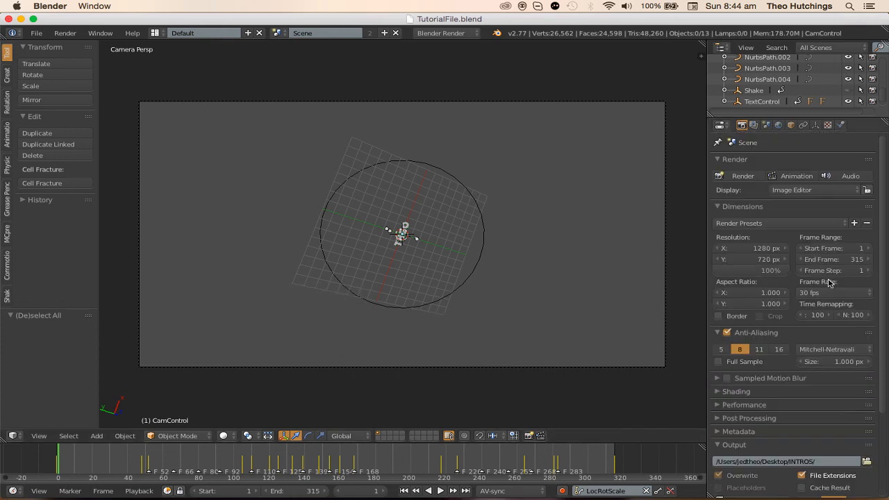
pyautogui.click(64, 32)
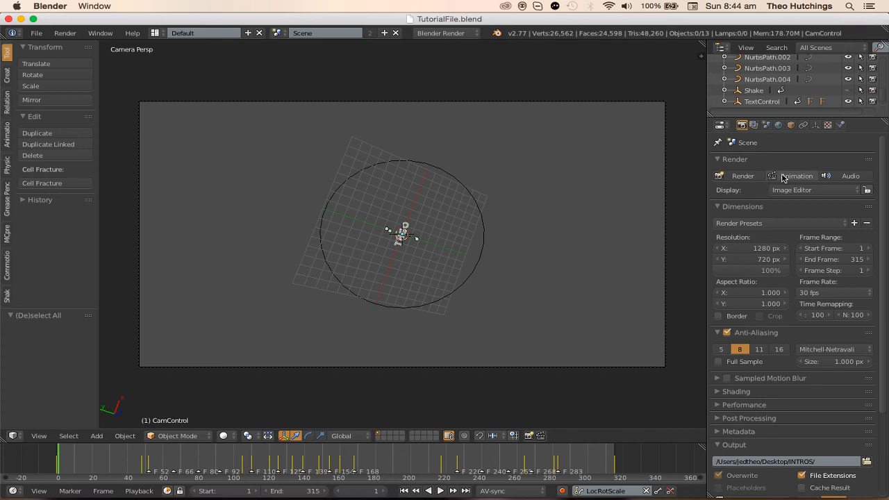
# - Set the render performance tile size to 256 in both X and Y
pyautogui.scroll(-4, 787, 208)
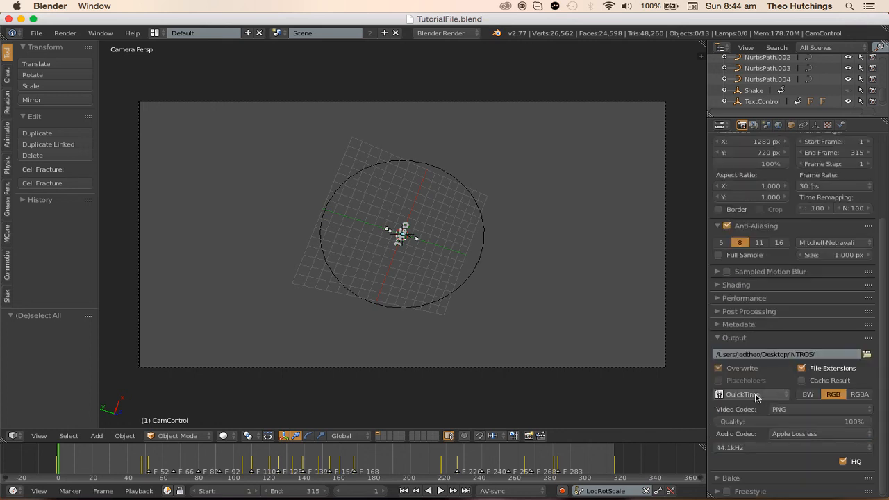
pyautogui.click(722, 298)
pyautogui.moveTo(754, 357); pyautogui.dragTo(755, 370)
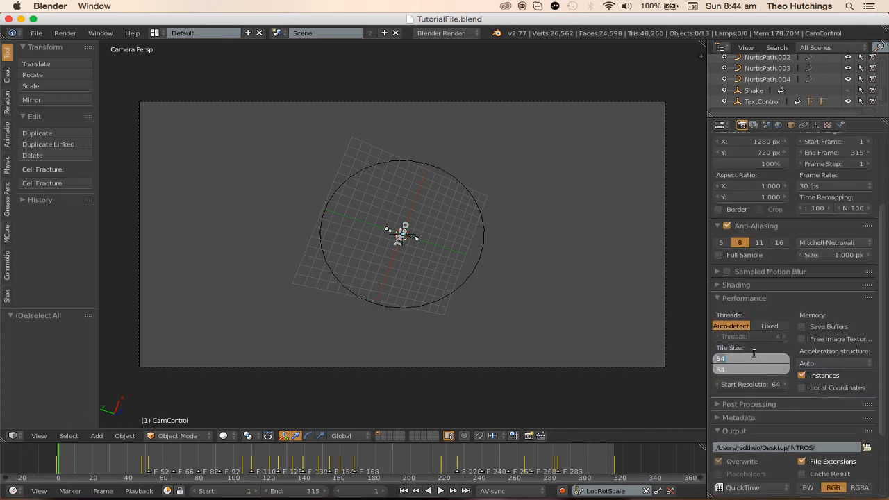
pyautogui.write('256')
pyautogui.press('Return')
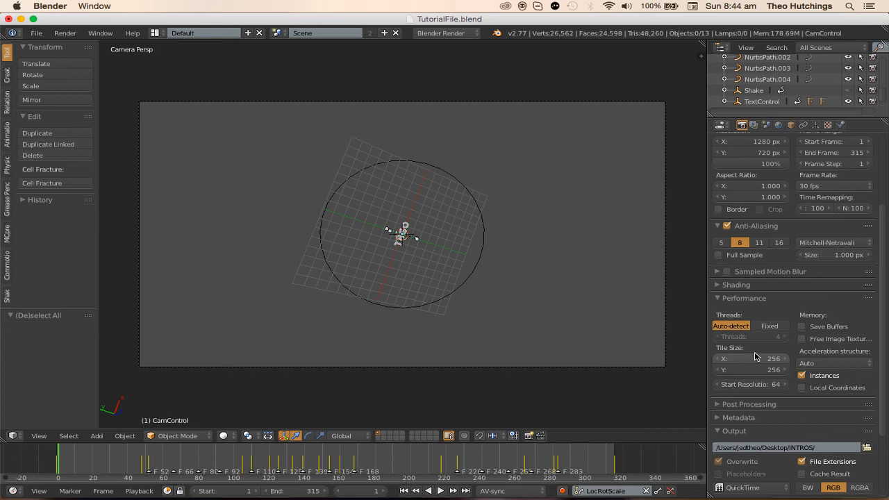
# - Render a test still of frame 232 to check the composited look, then close it and return the timeline to frame 1
pyautogui.click(256, 458)
pyautogui.moveTo(255, 459); pyautogui.dragTo(429, 467)
pyautogui.hotkey('alt', 'a')
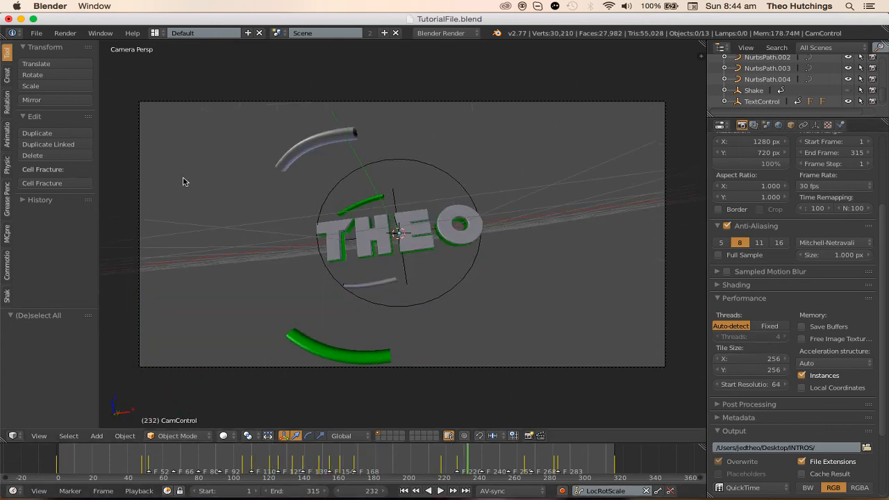
pyautogui.click(65, 33)
pyautogui.click(77, 48)
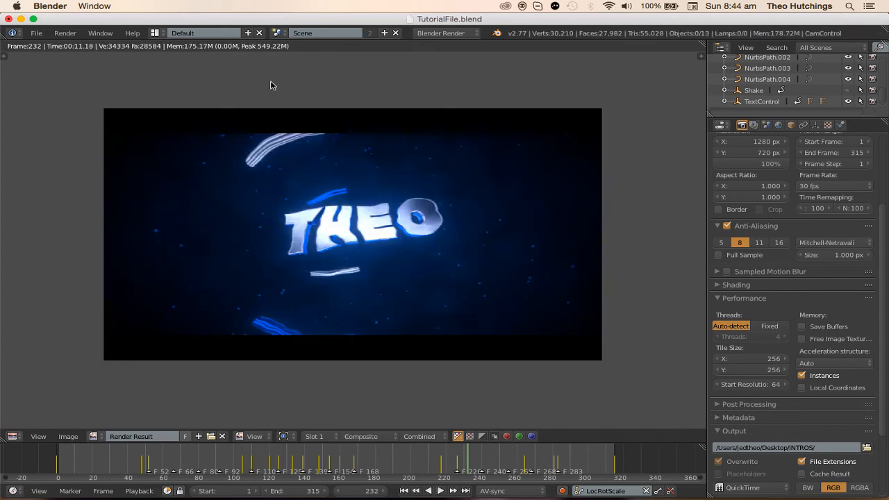
pyautogui.press('Escape')
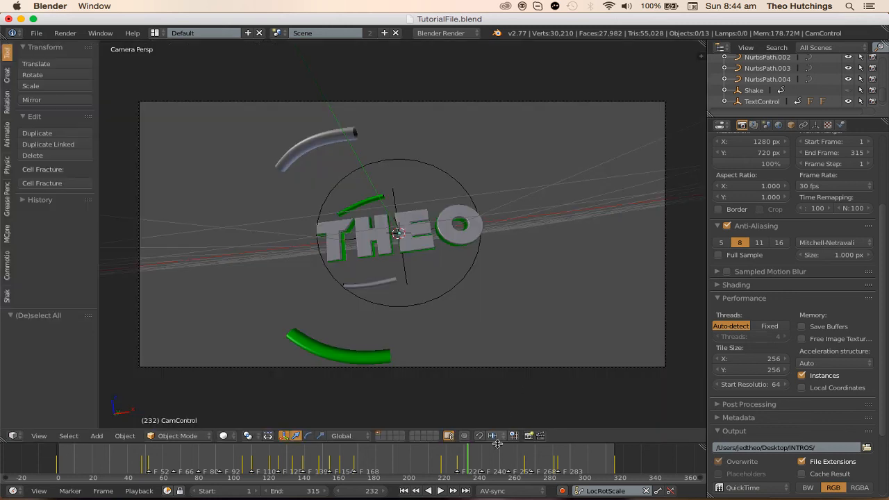
pyautogui.click(403, 491)
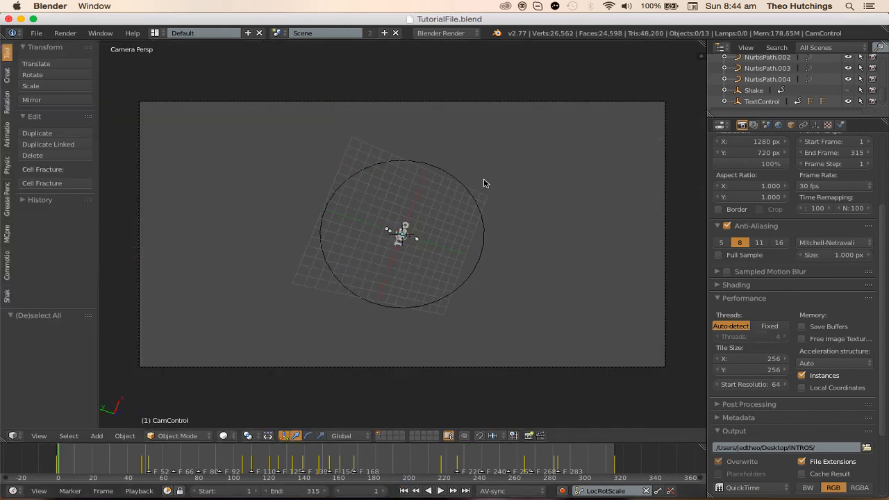
pyautogui.scroll(4, 826, 283)
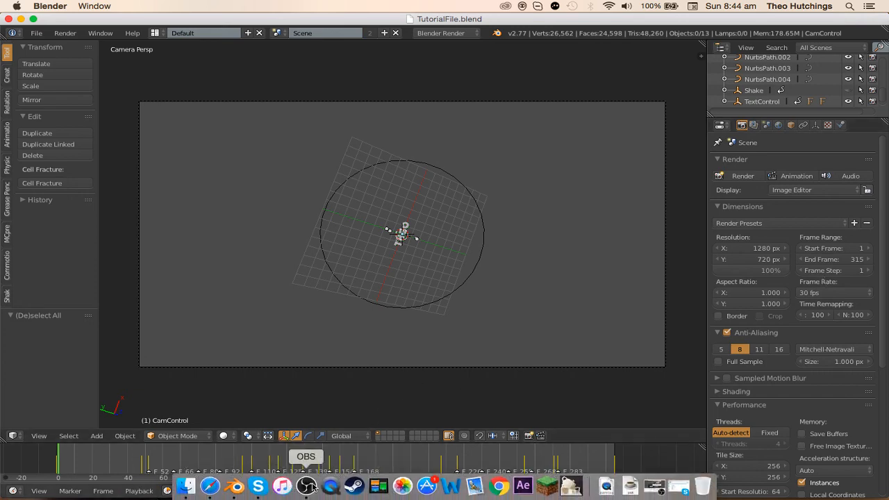
pyautogui.click(313, 486)
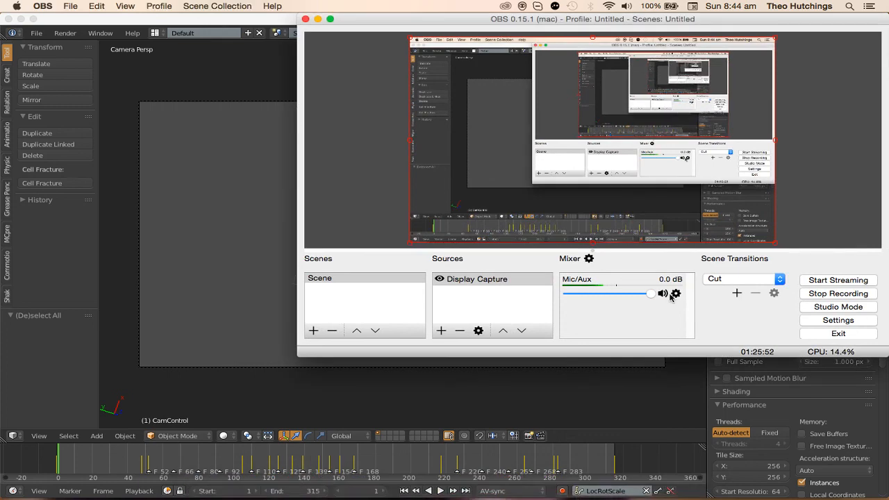